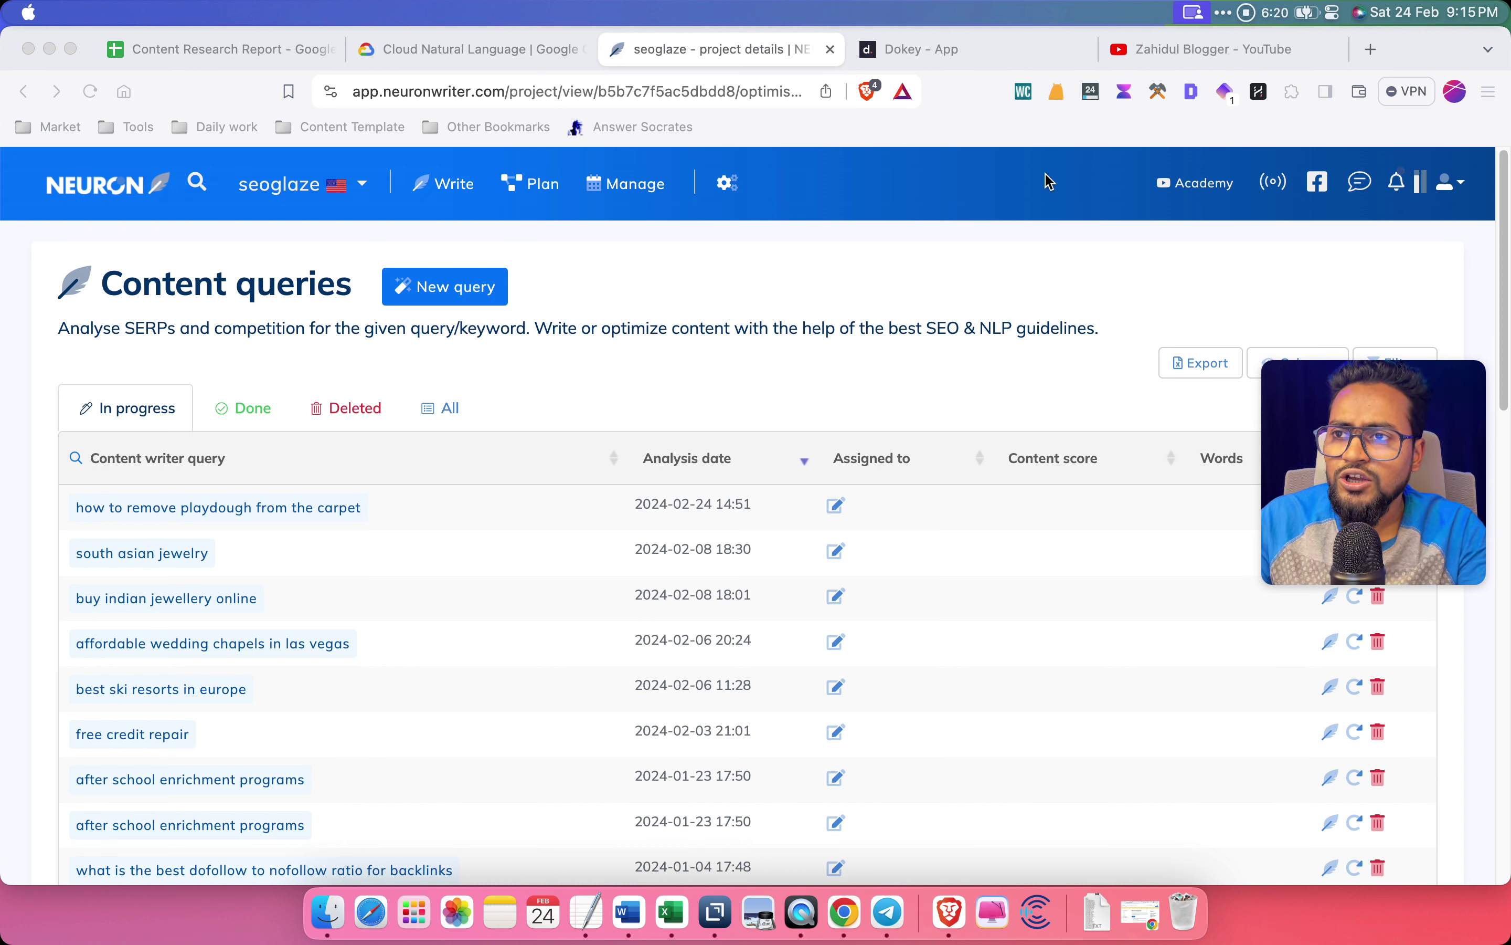
Switch to Dokey's projects list
click(944, 303)
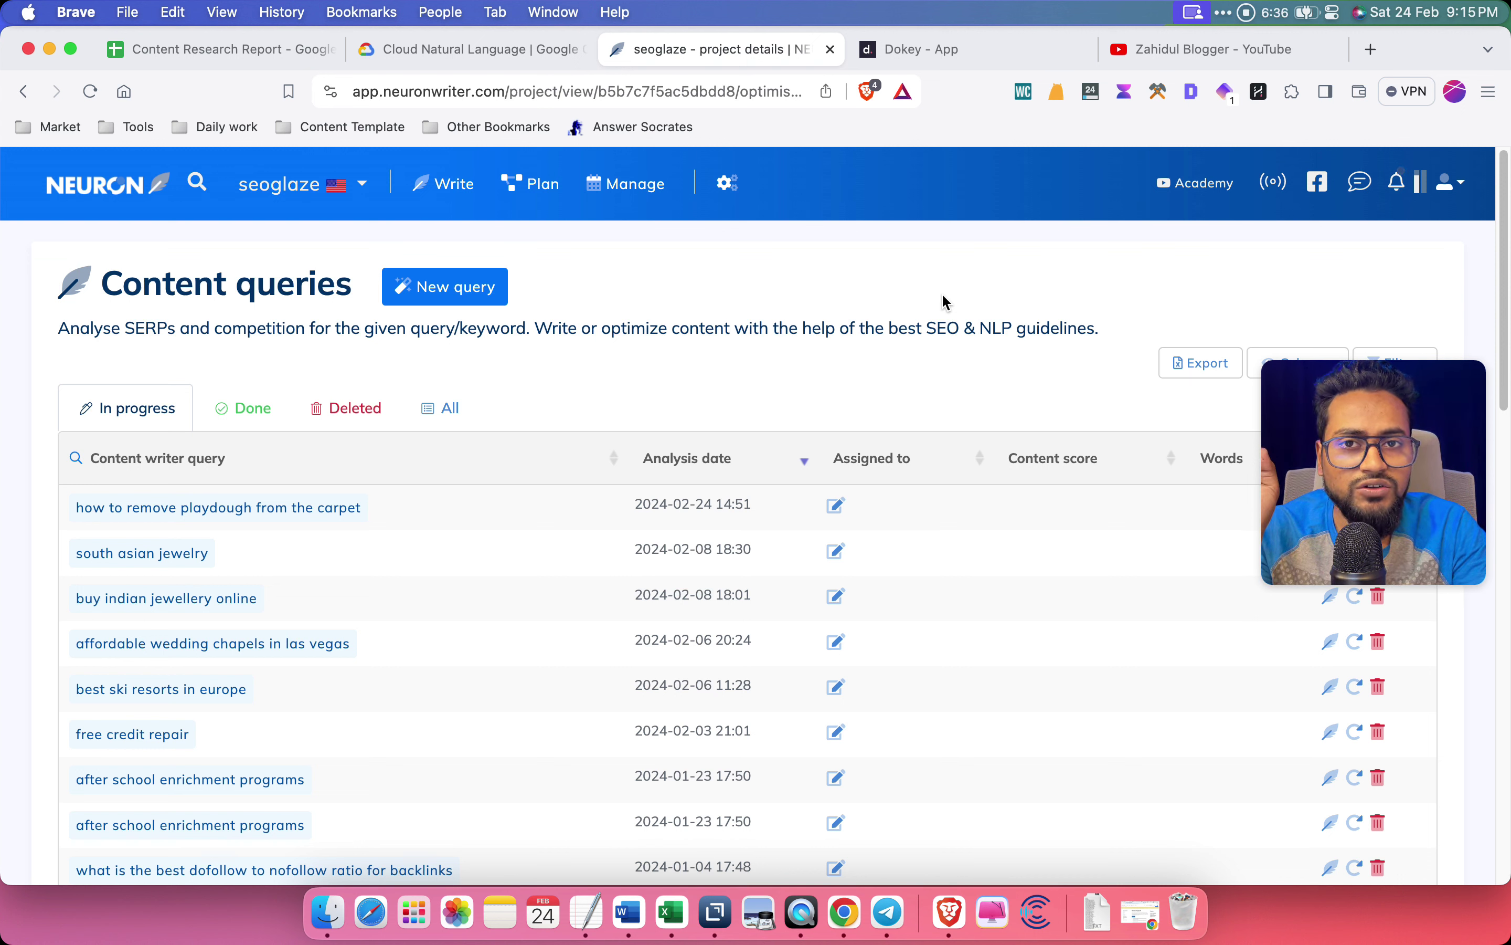
click(918, 49)
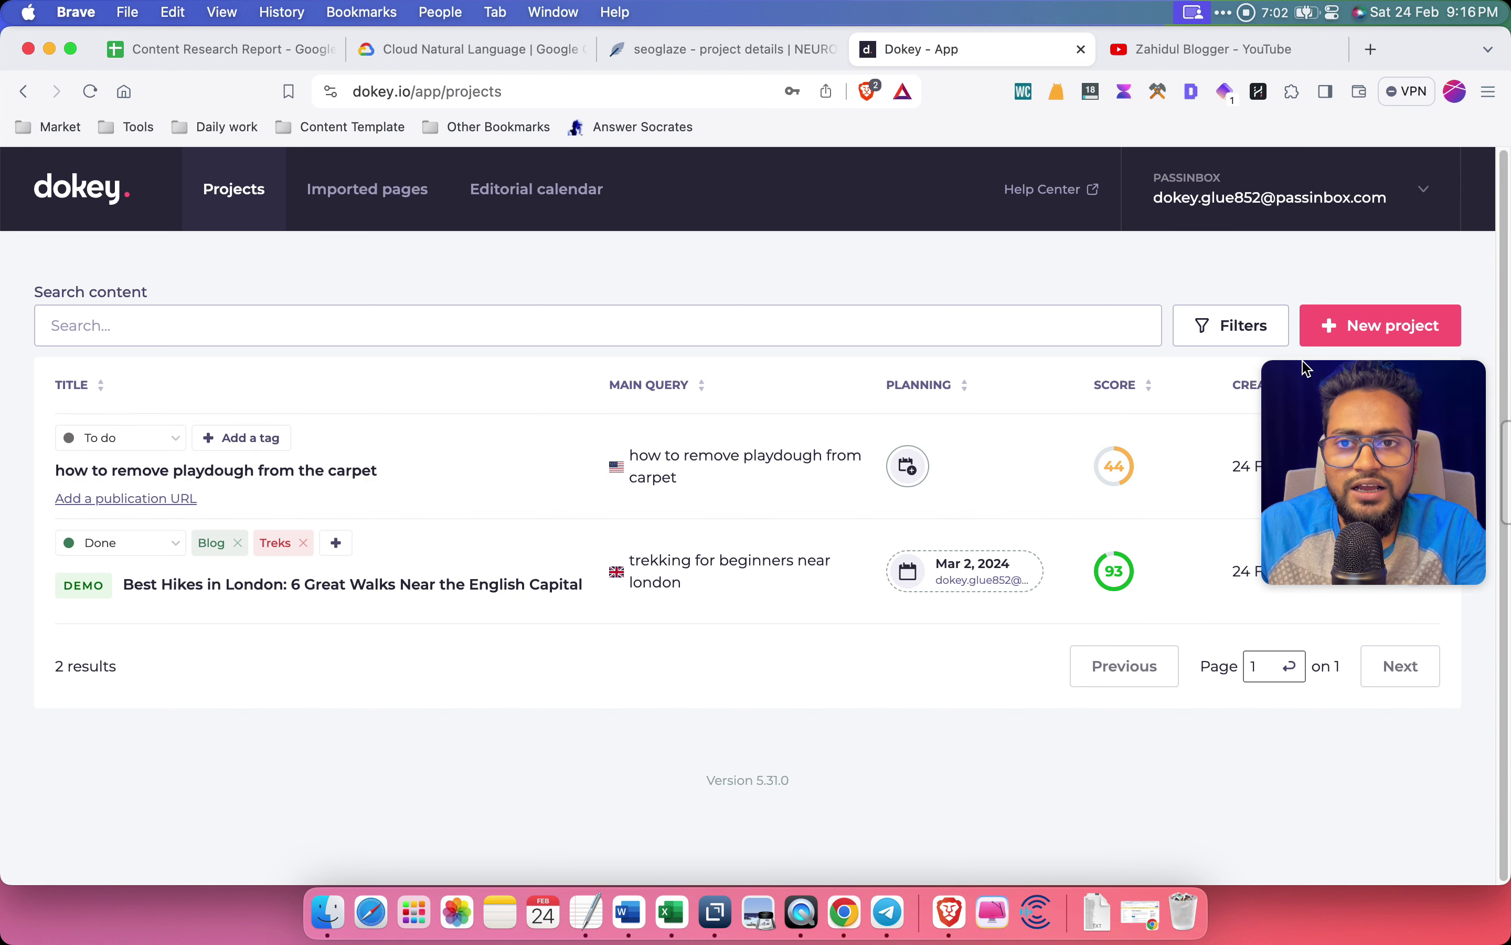
click(1377, 325)
click(115, 592)
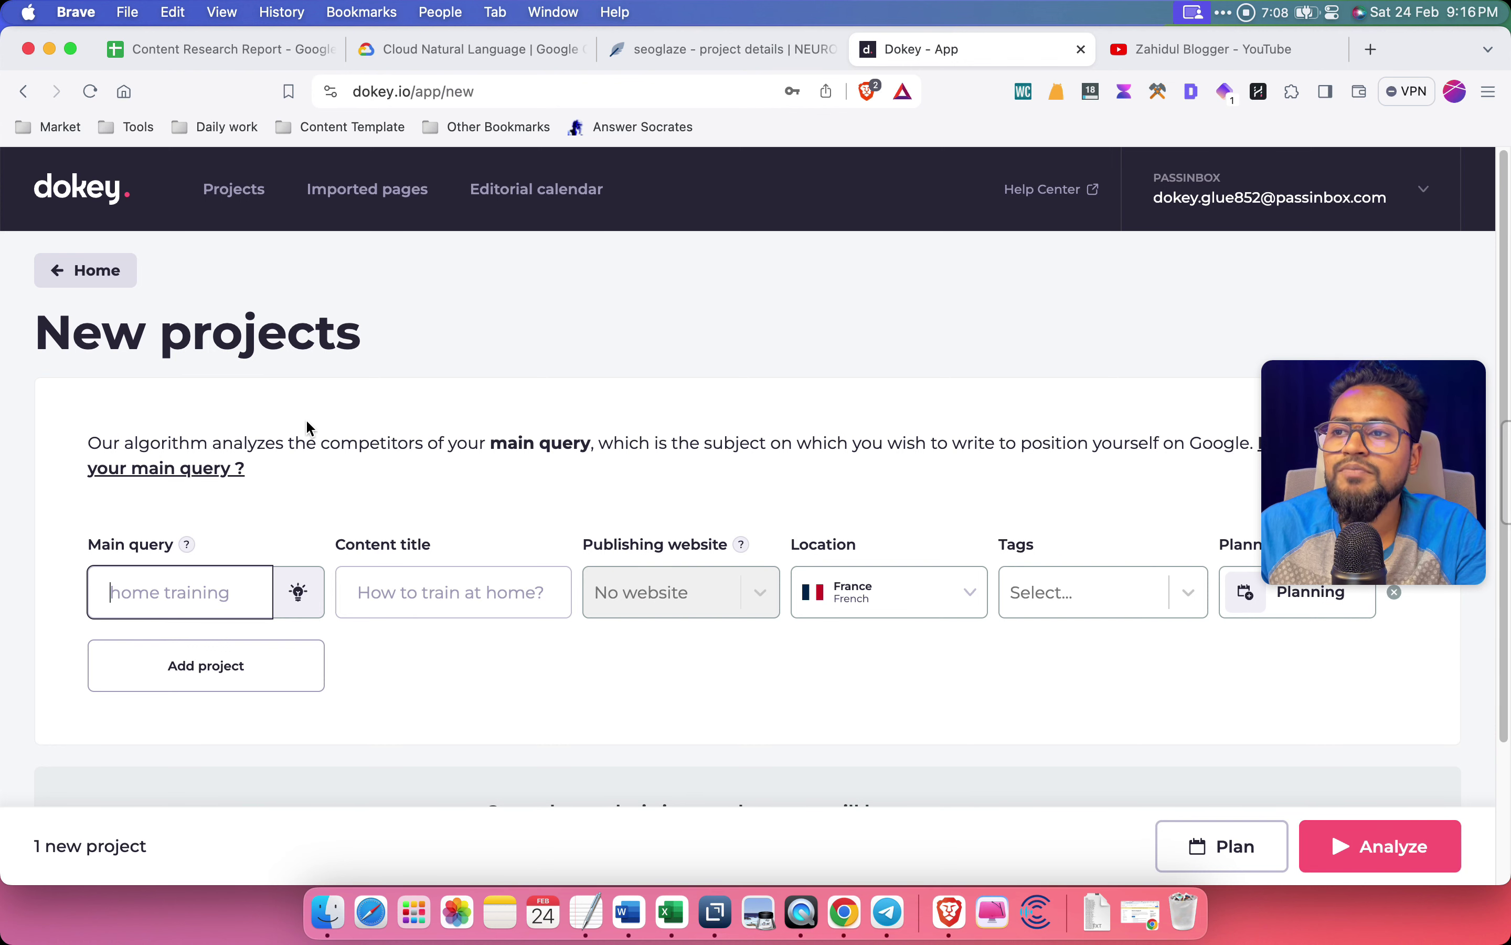
click(85, 269)
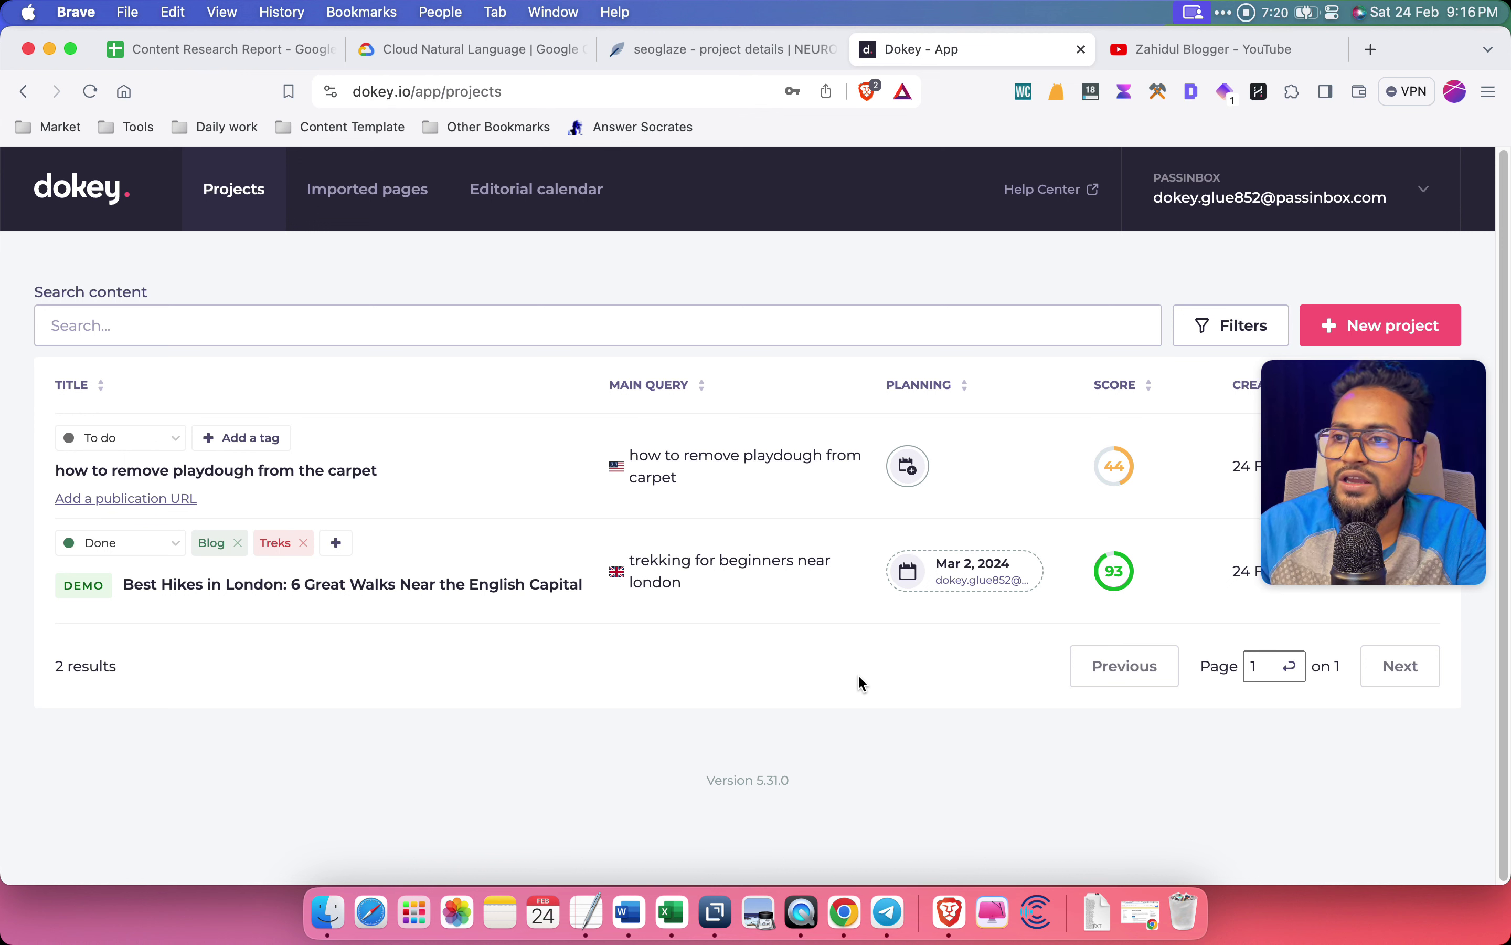
Open the "how to remove playdough from the carpet" project and delete all the headings in its writing editor
click(312, 473)
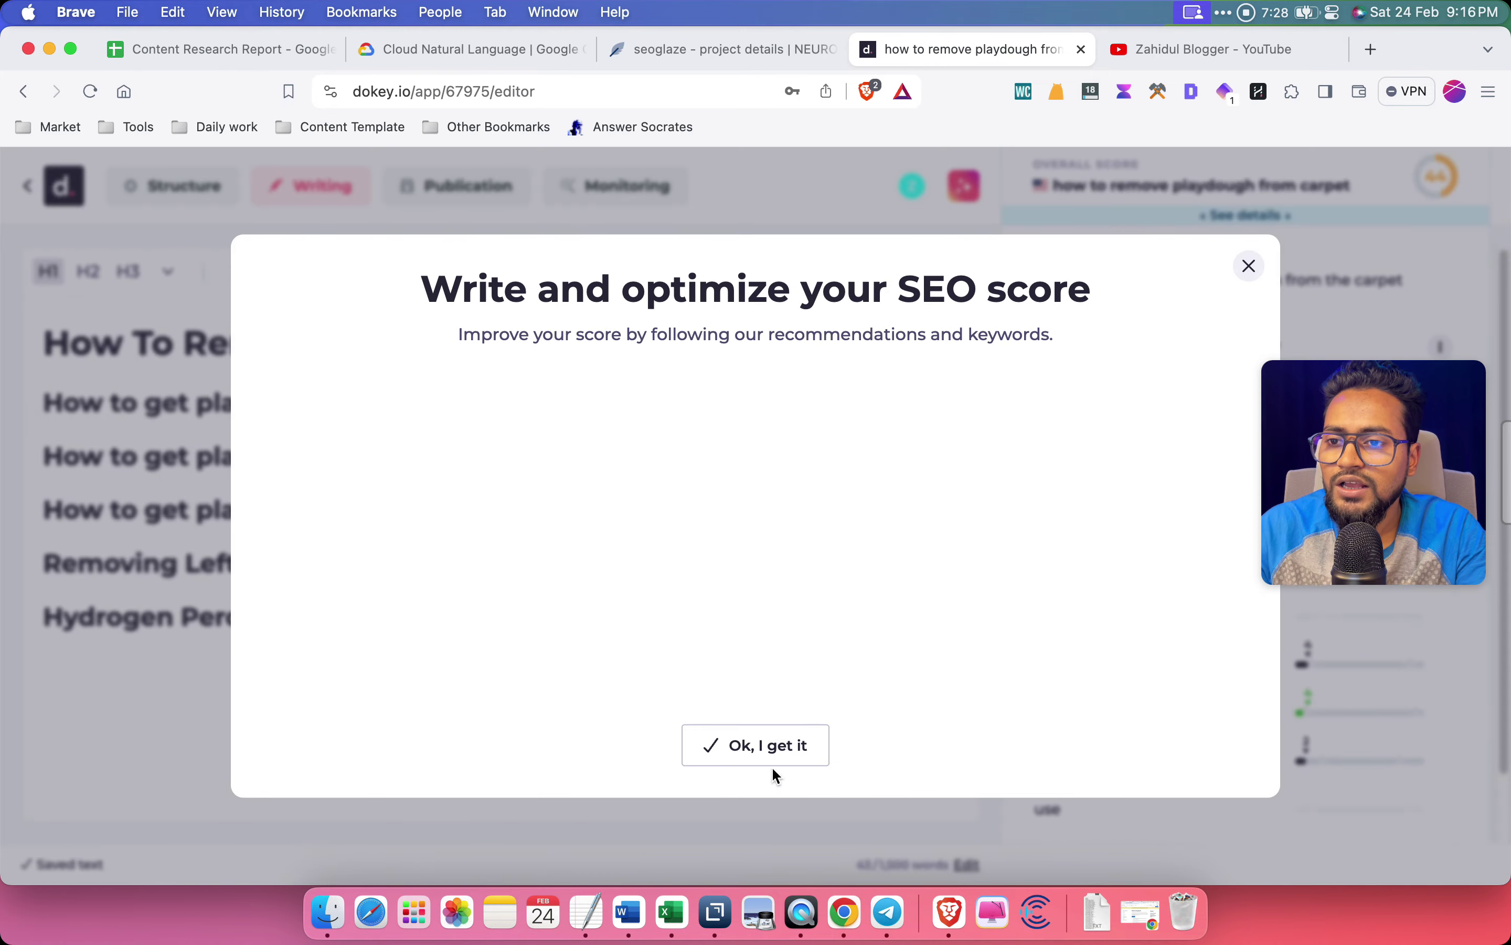
click(773, 759)
drag(431, 625, 46, 363)
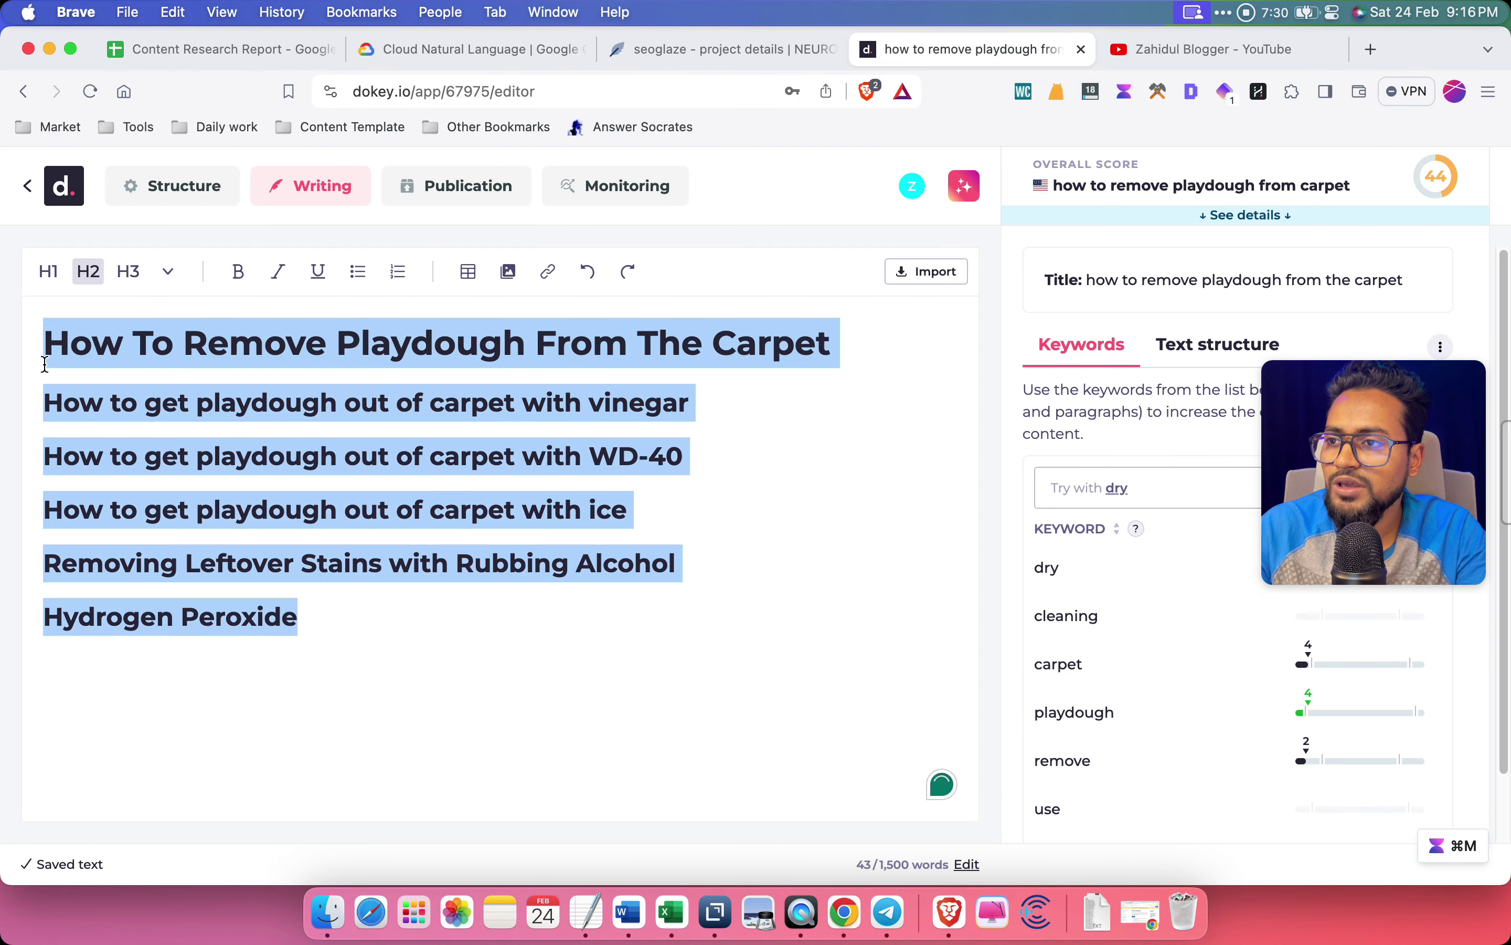
key(BackSpace)
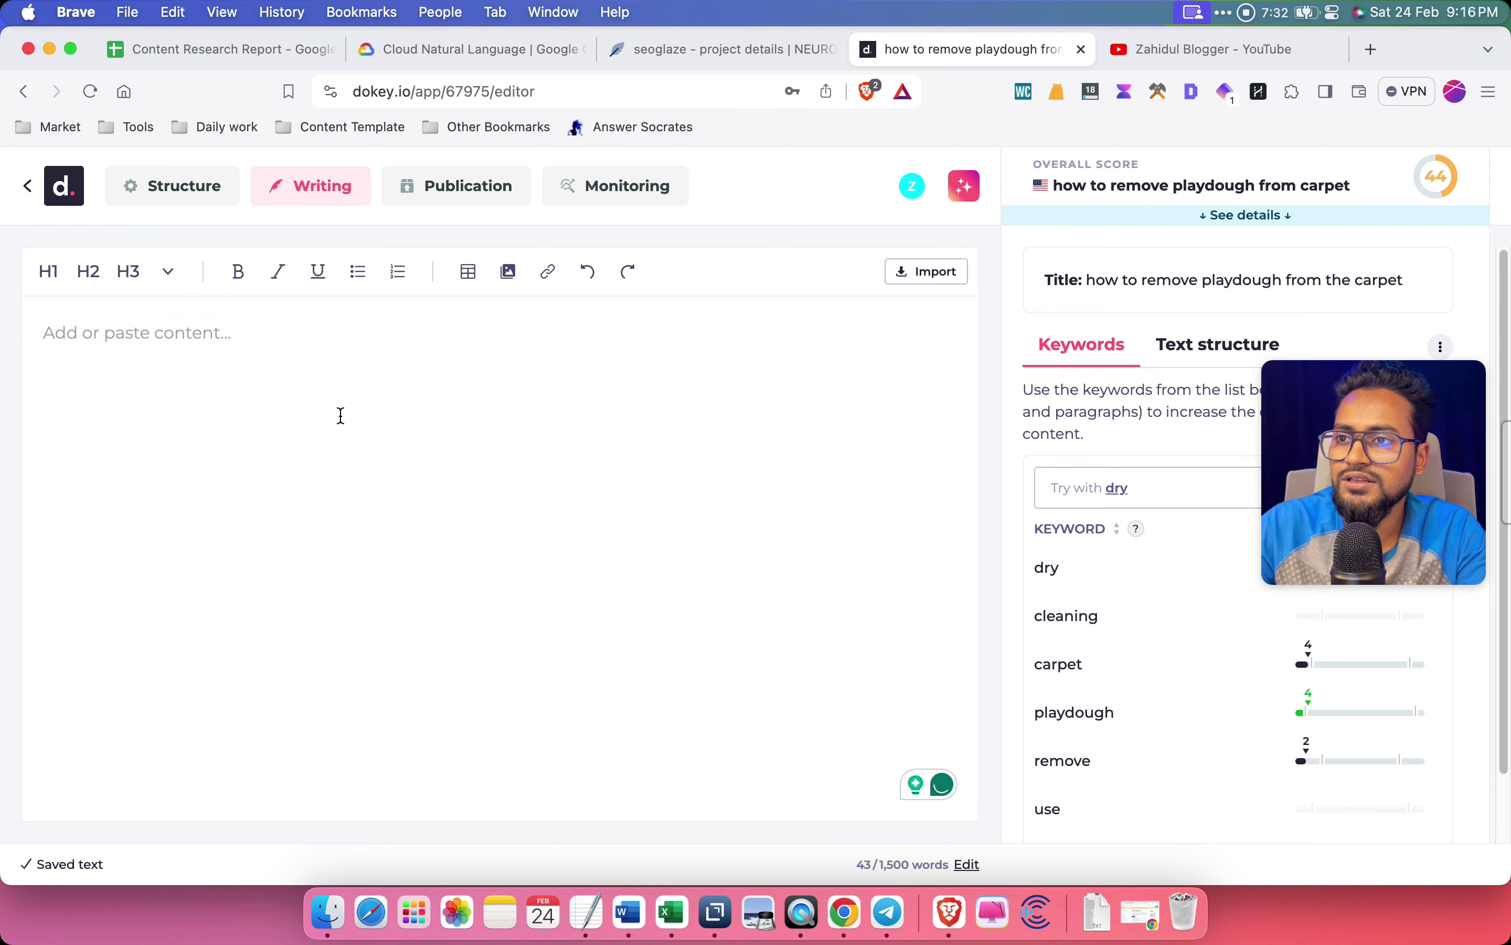
Open the project's Structure overview and examine the word counts, authority and scores of the top Google results
click(159, 186)
click(1245, 223)
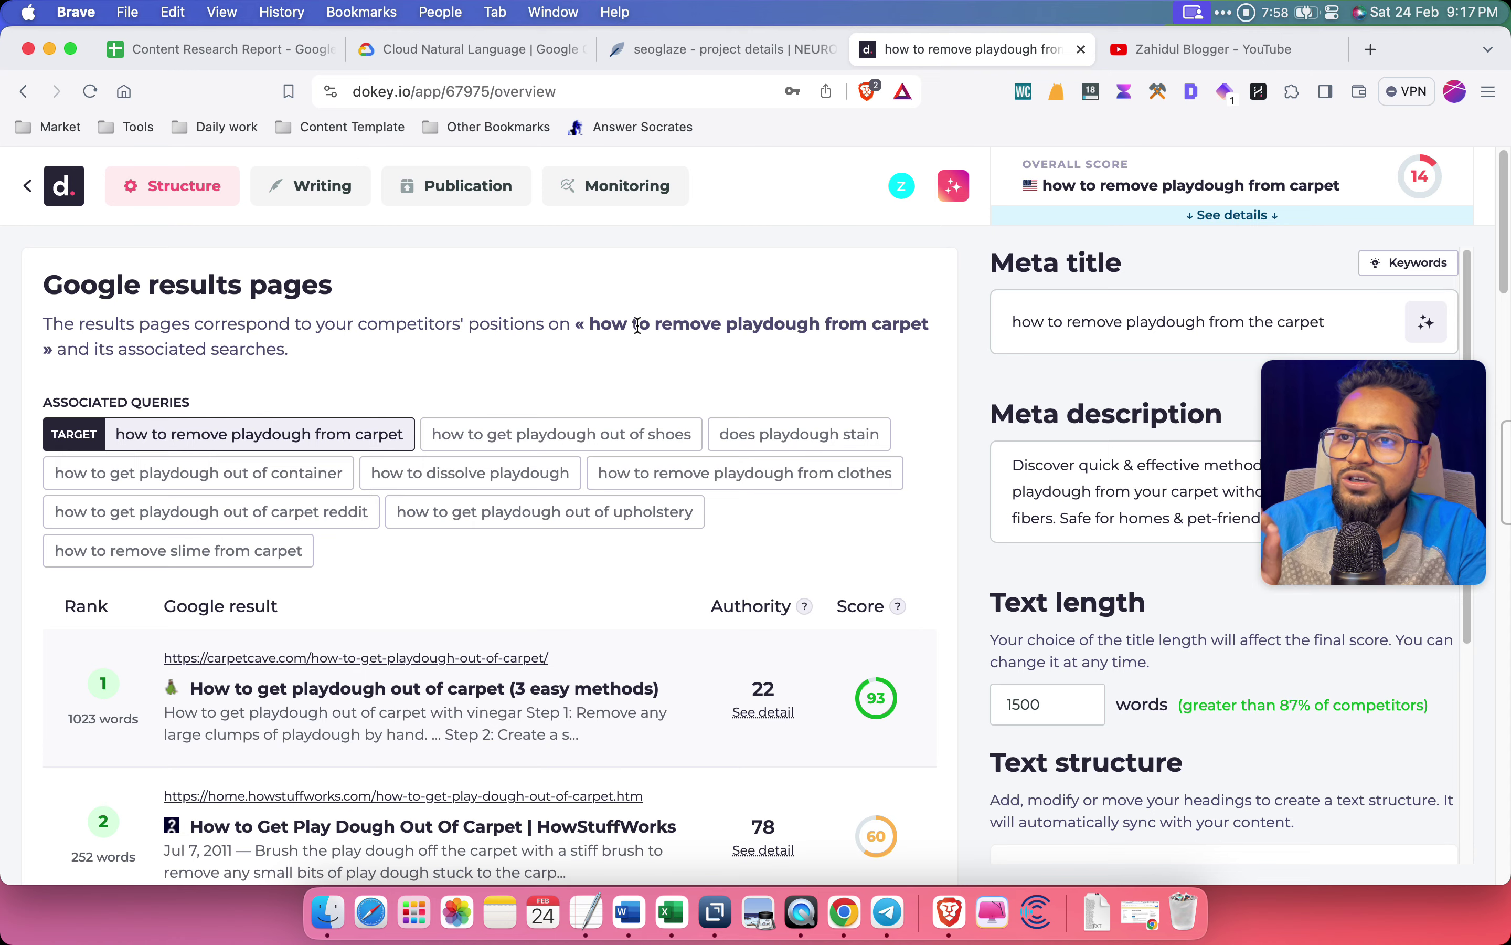
scroll(638, 325, down, 3)
scroll(638, 324, up, 3)
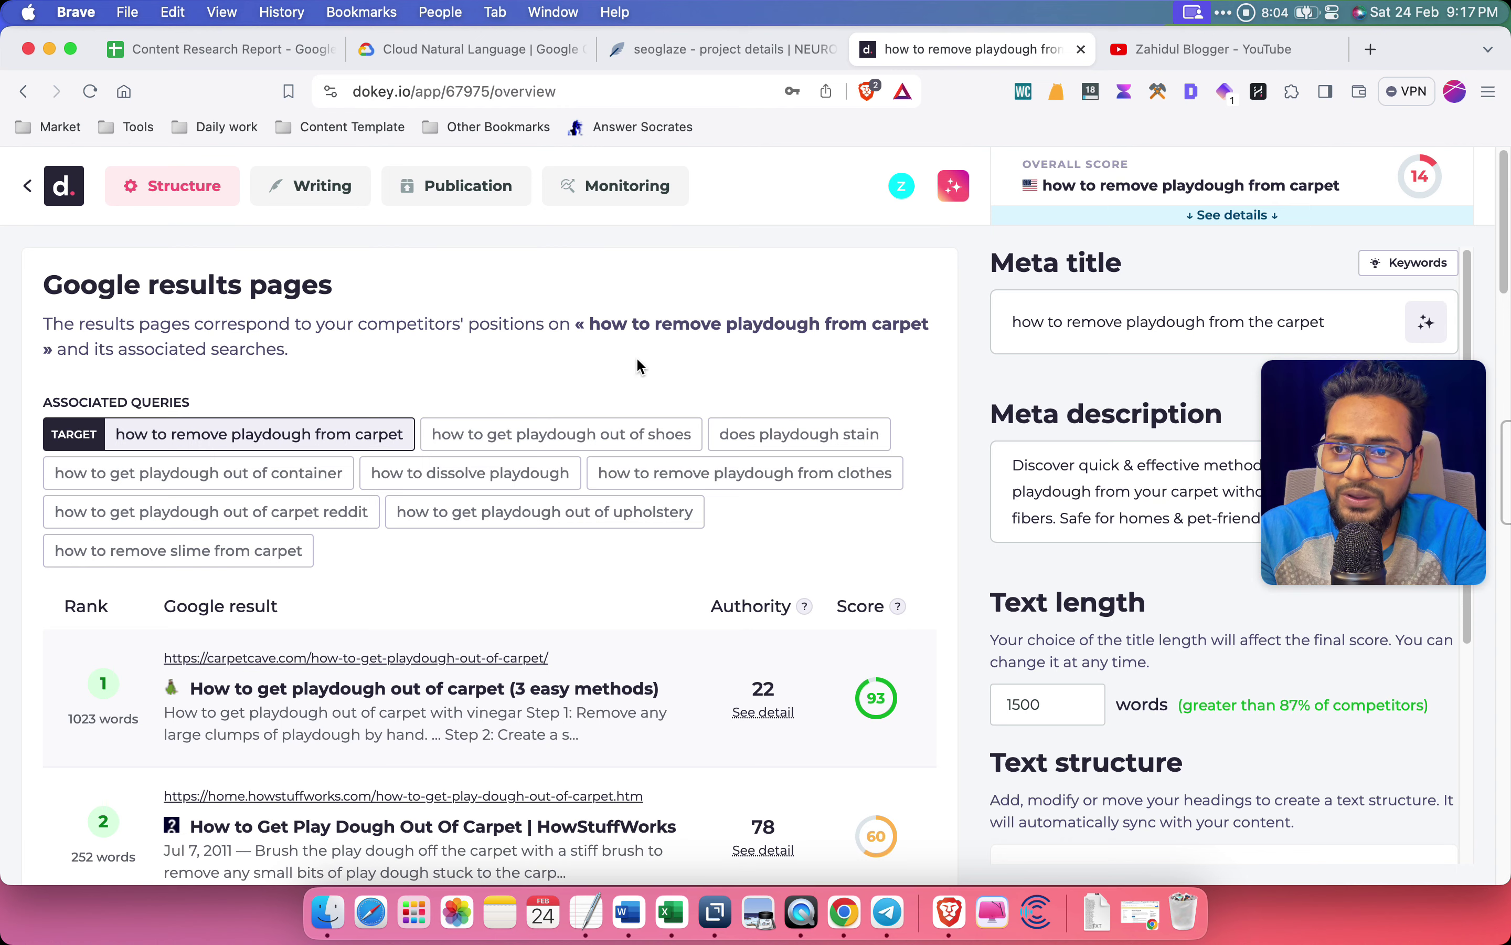
scroll(637, 357, down, 7)
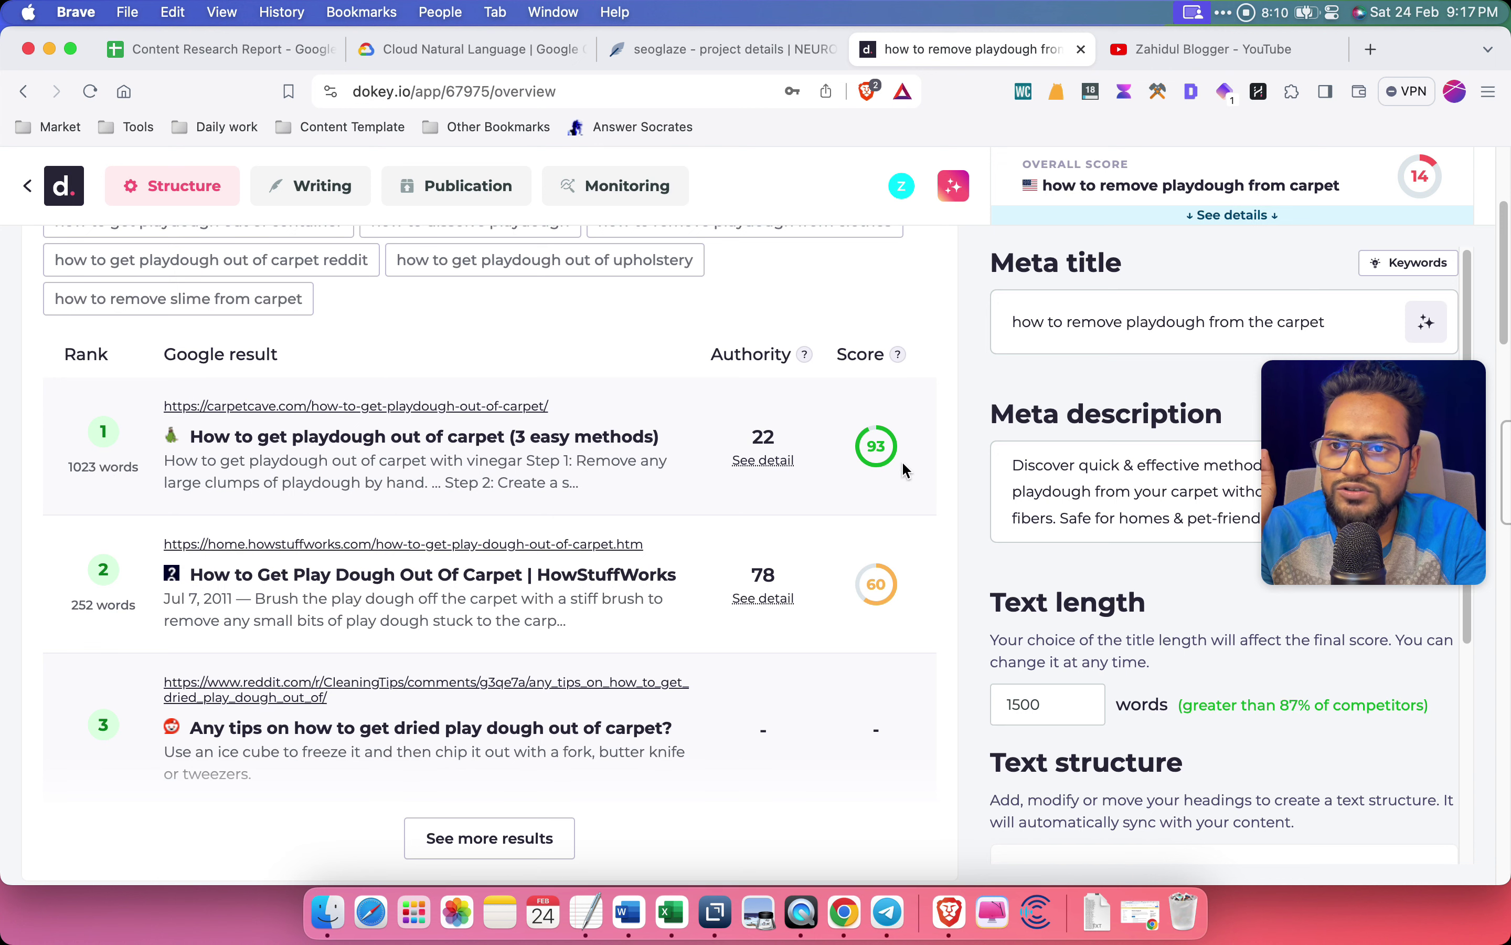
scroll(904, 469, down, 1)
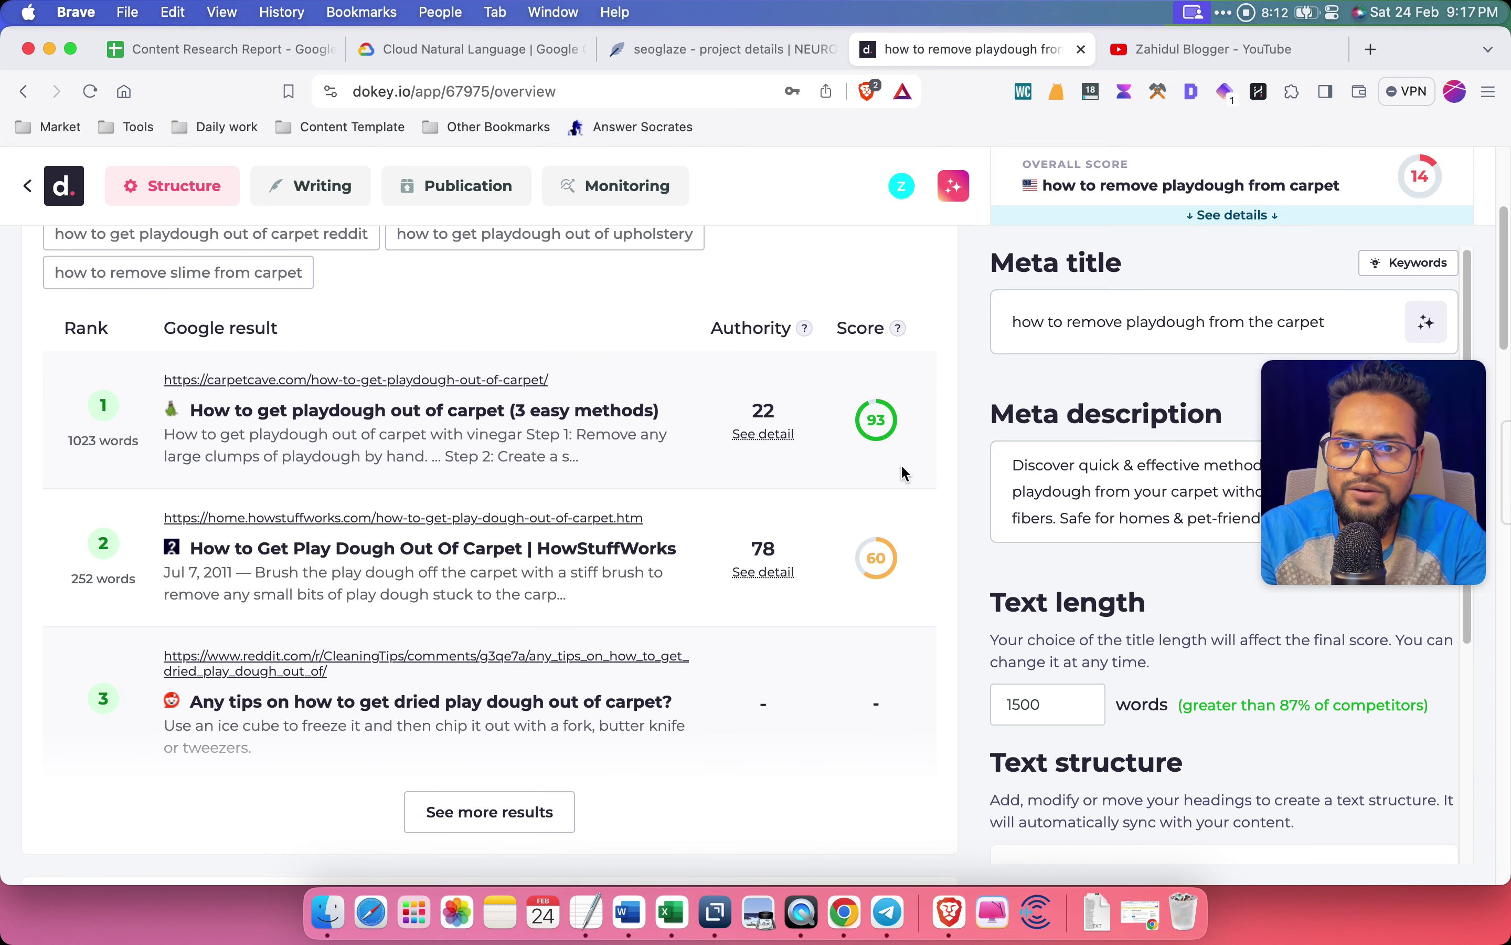
scroll(903, 468, down, 1)
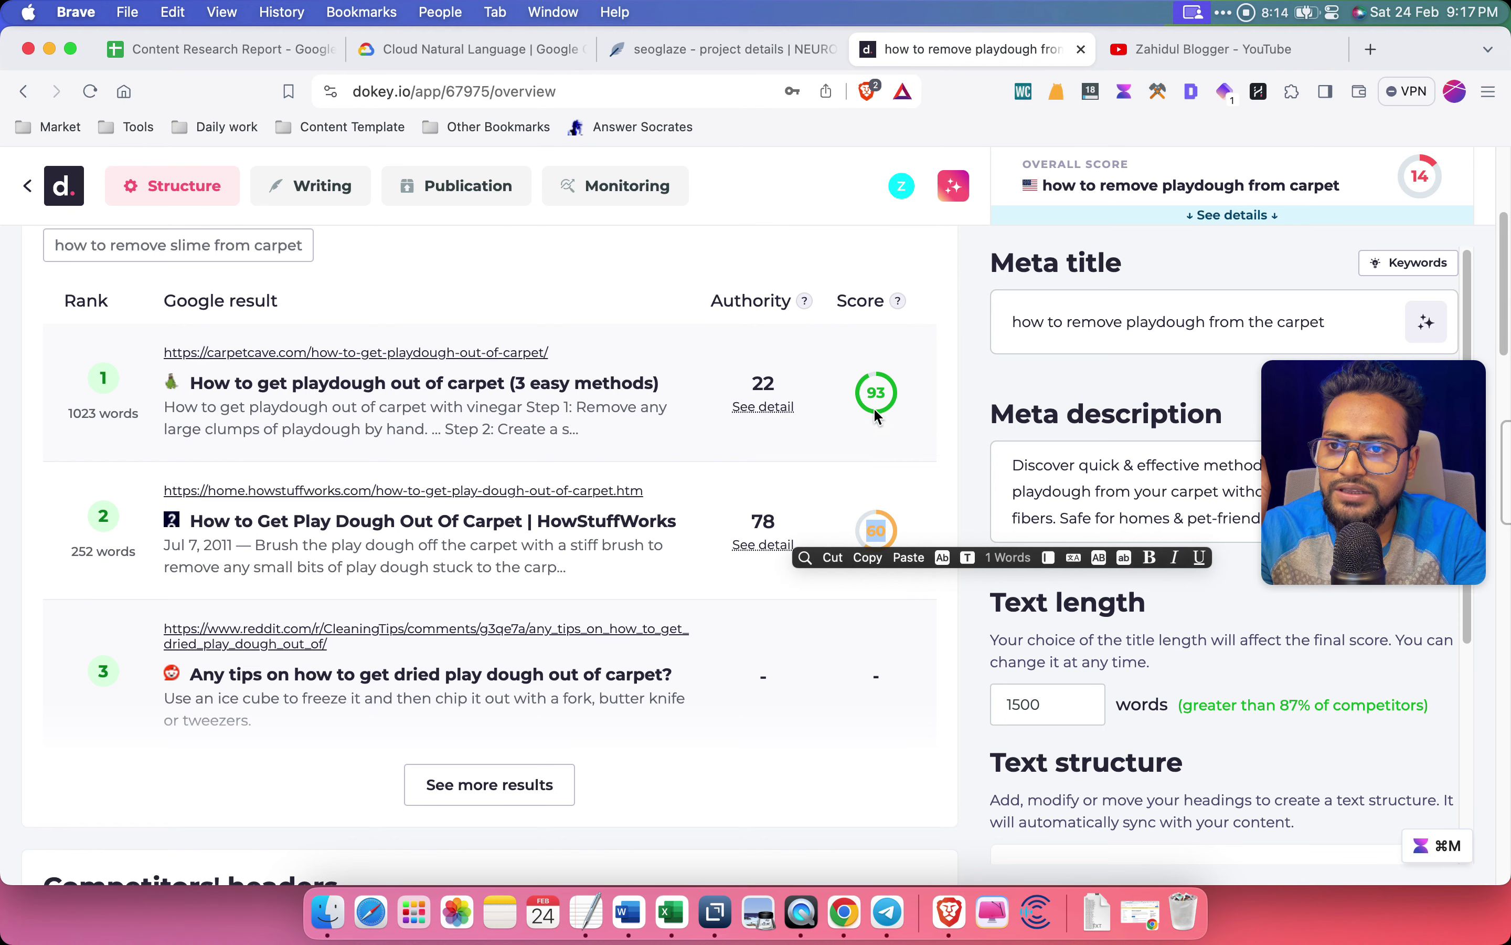
Expand the Google results list and compare the lower-ranked competitors with the first-ranked page
scroll(902, 509, down, 4)
click(559, 668)
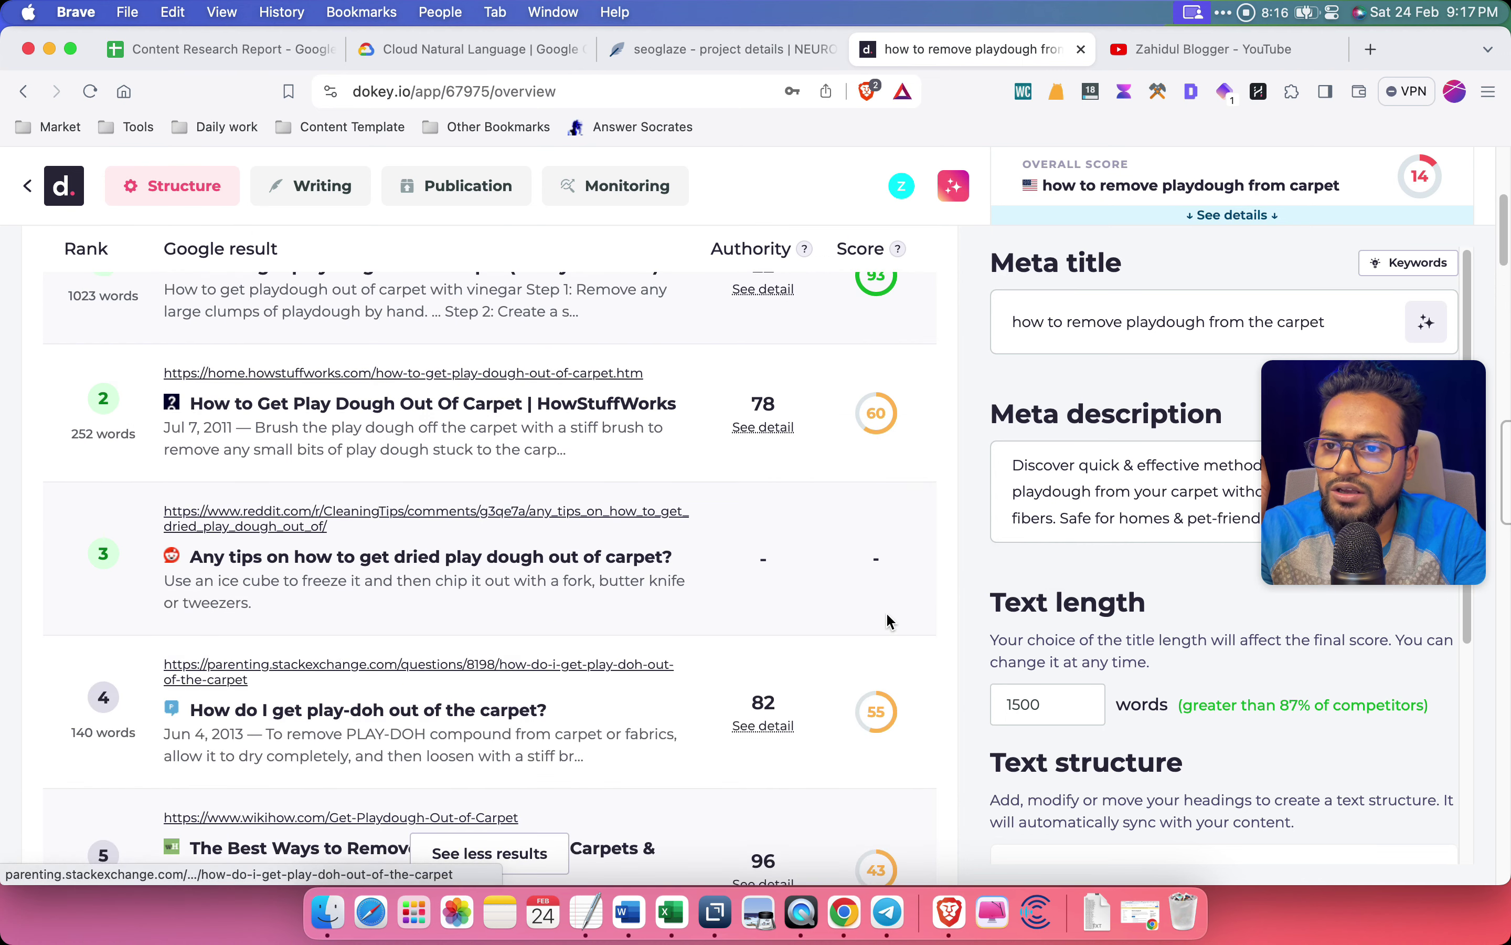
scroll(289, 540, down, 1)
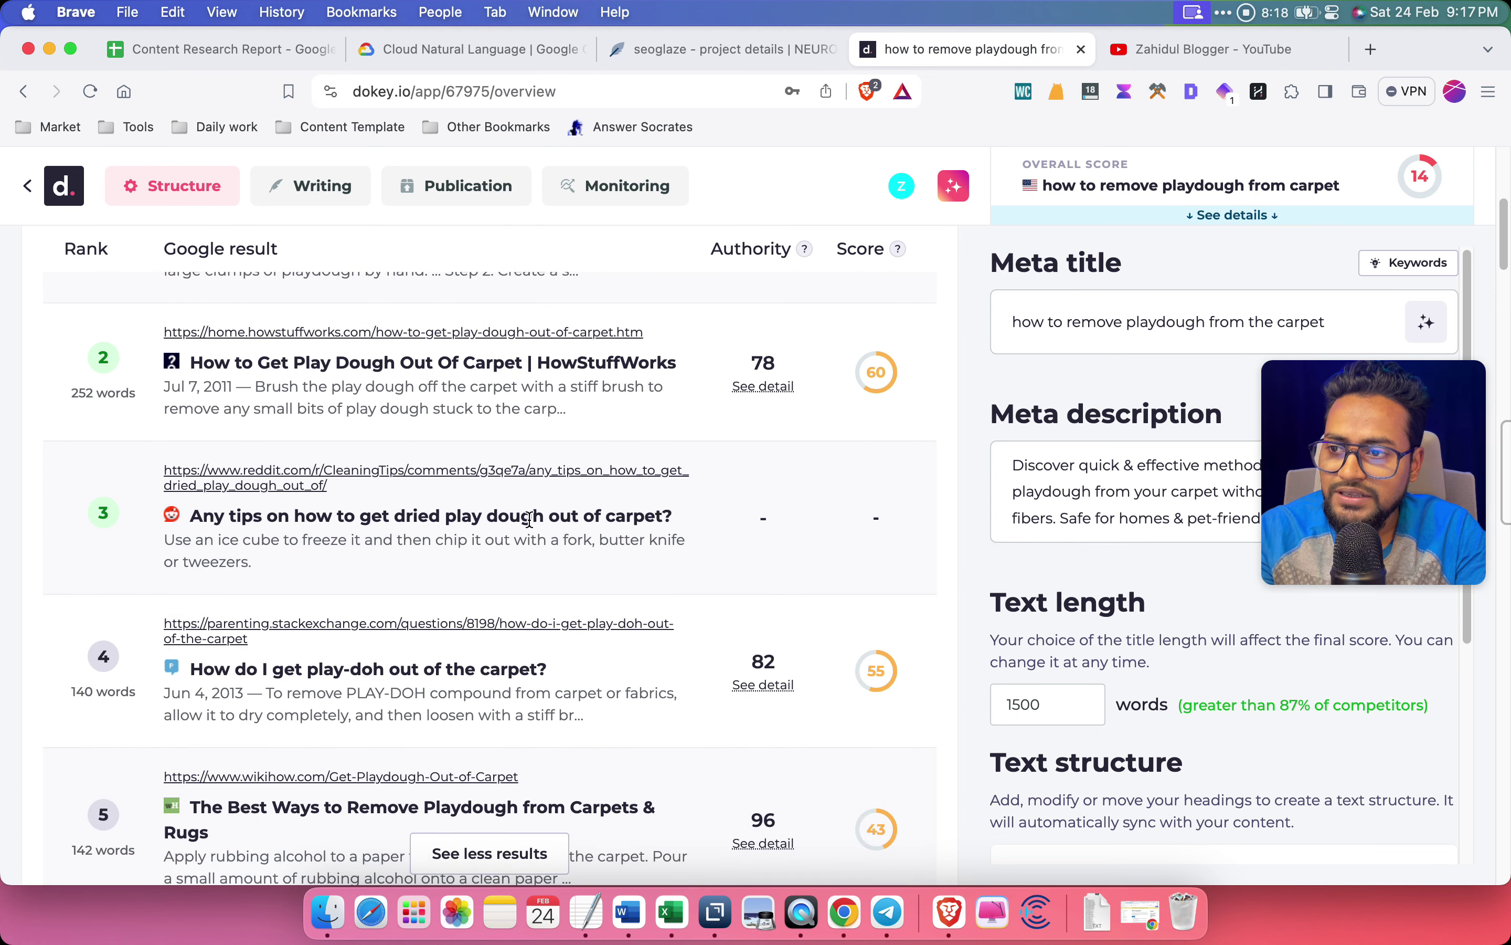
scroll(529, 519, down, 3)
scroll(906, 639, up, 15)
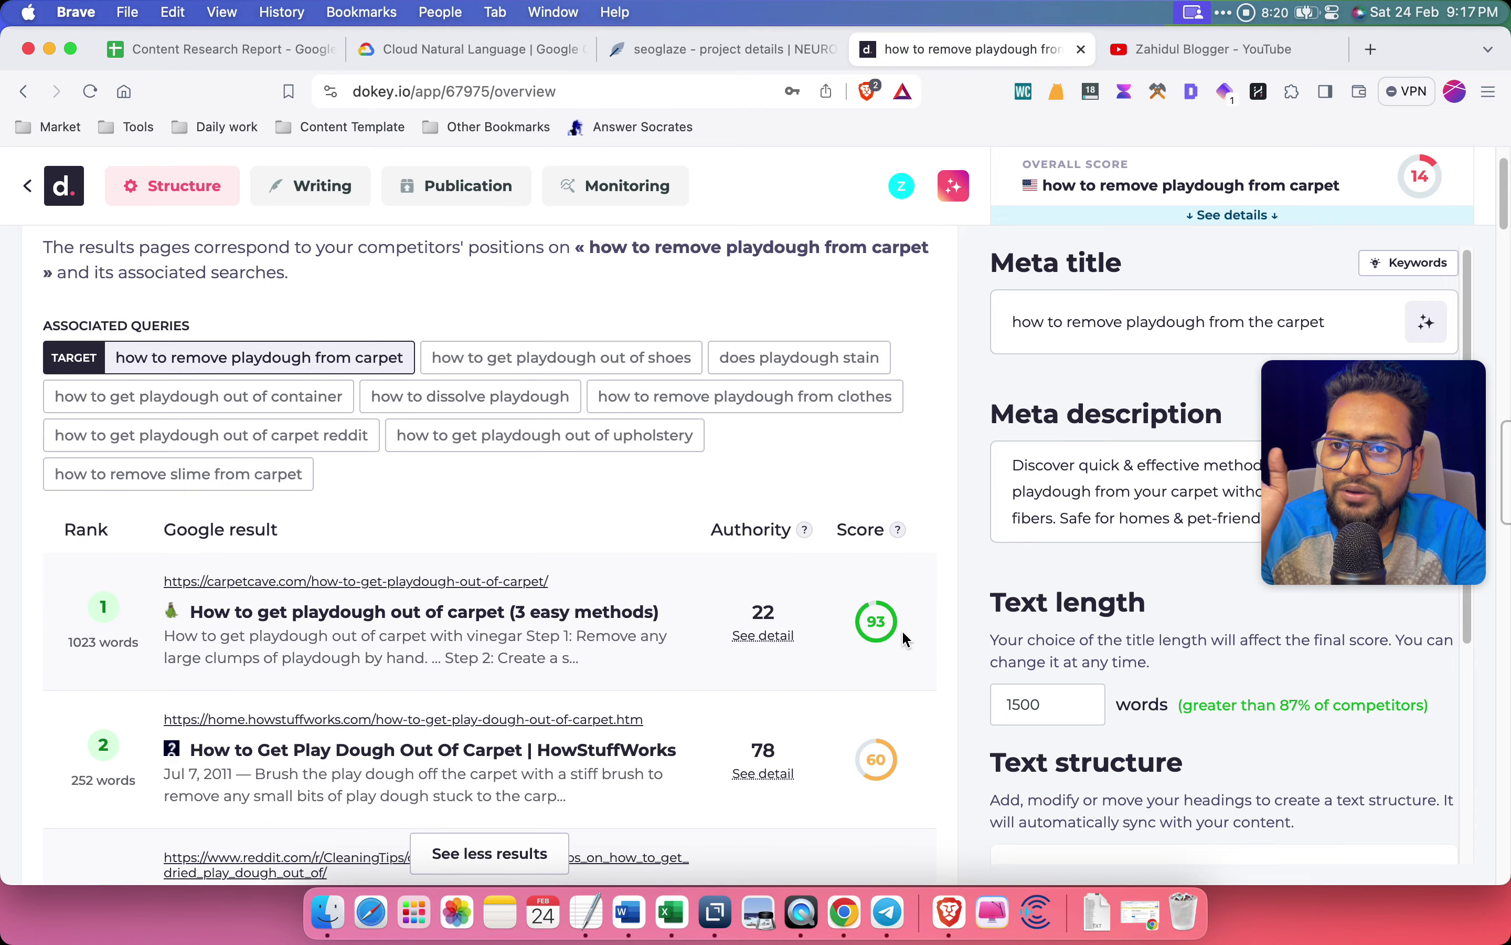
scroll(901, 629, down, 2)
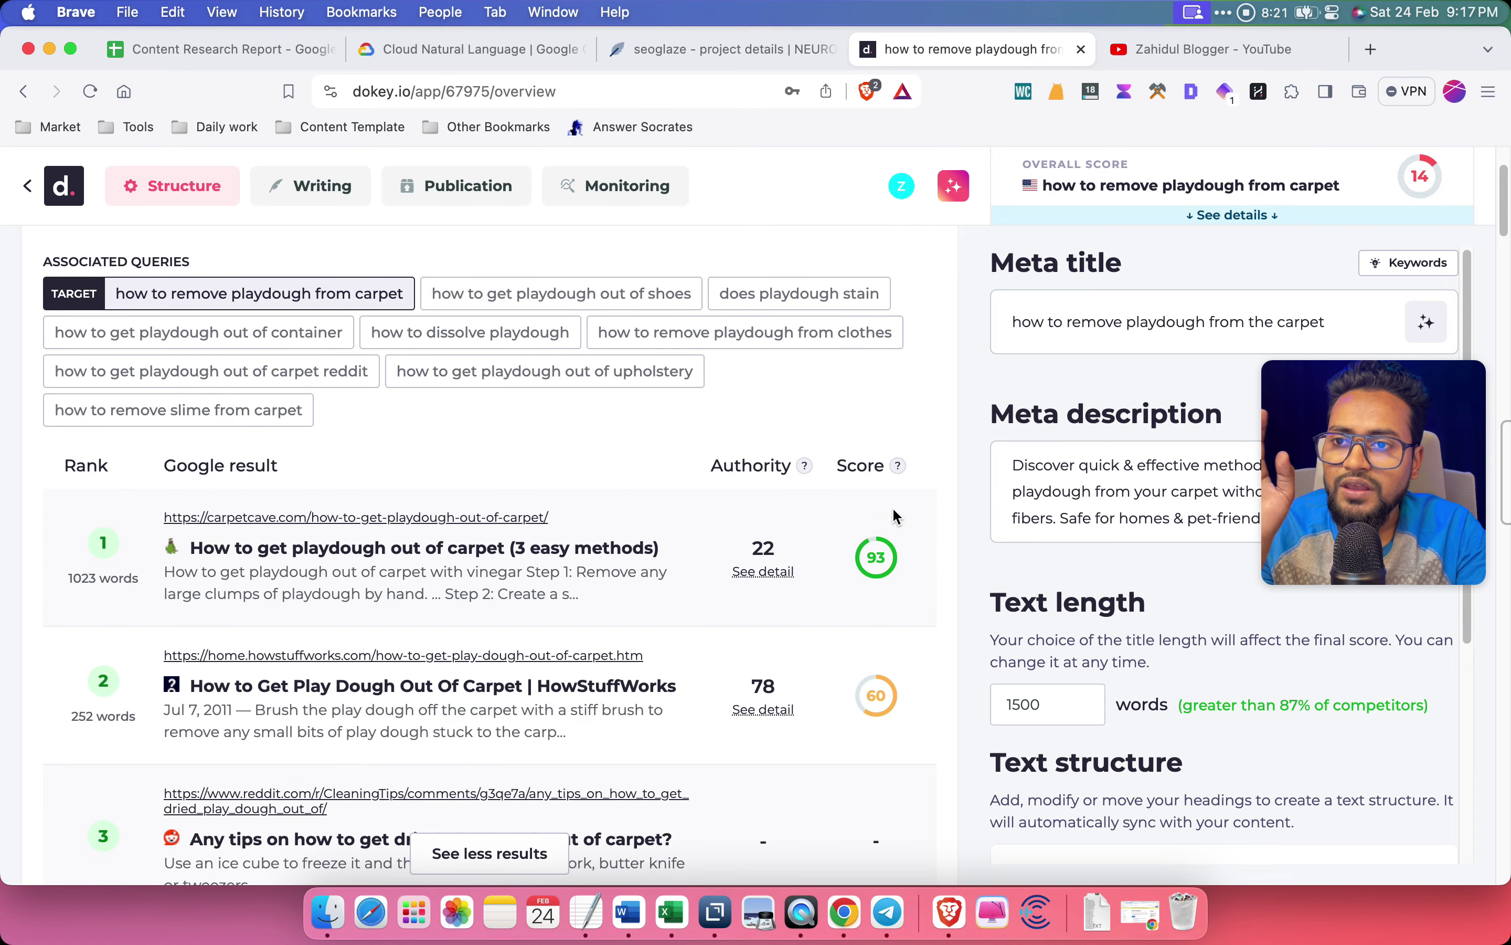
Check the NeuronWriter content queries, return to the Dokey project and scan the scores across the expanded competitor list
click(696, 45)
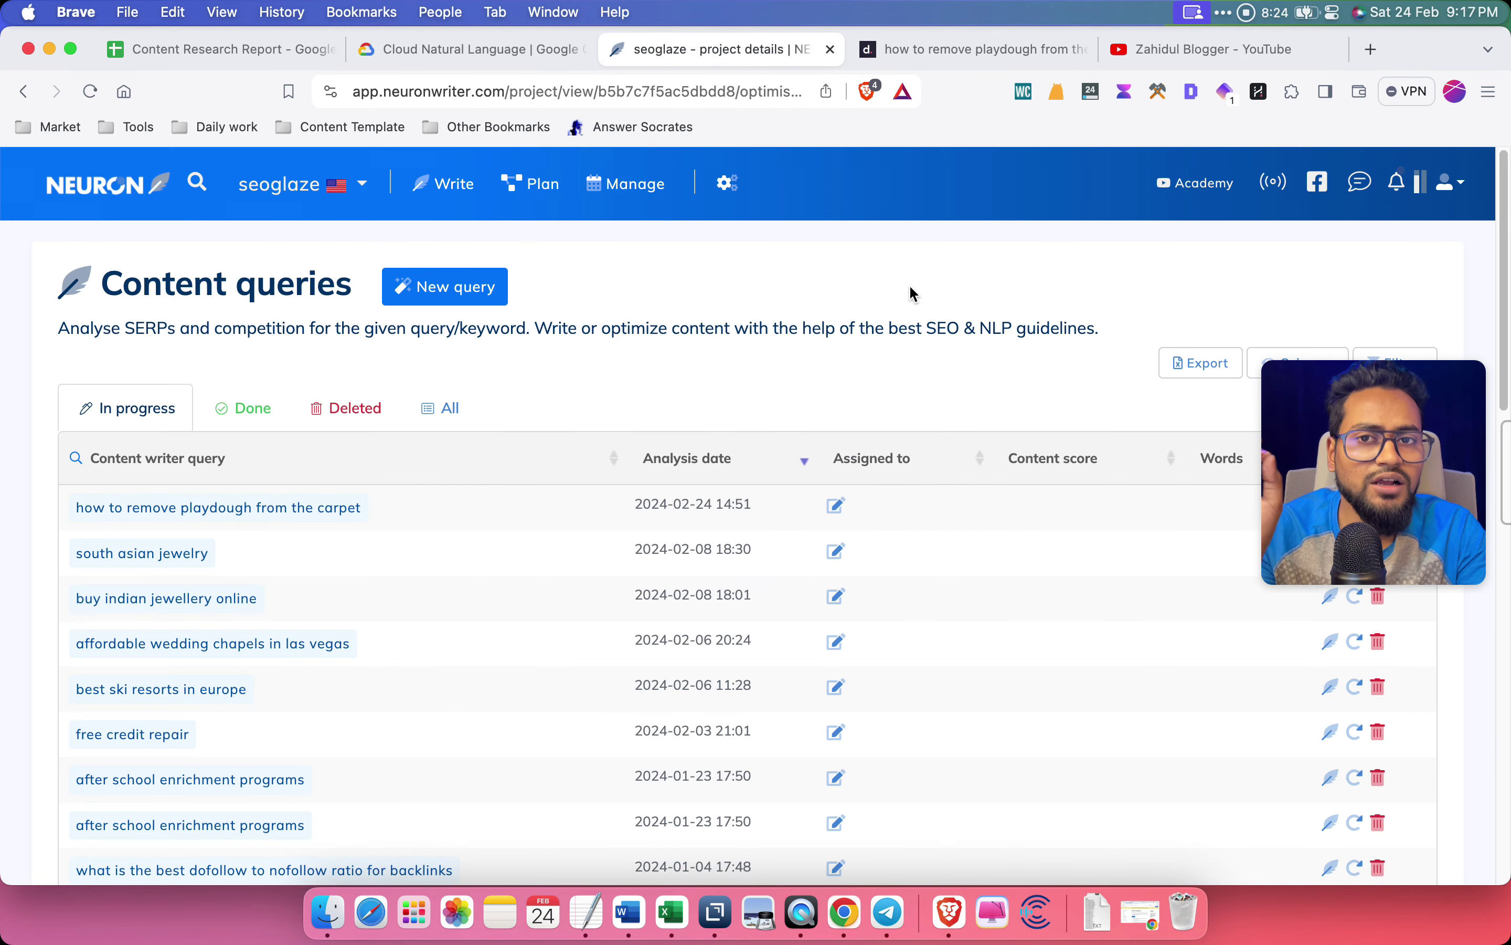
click(906, 49)
scroll(850, 545, down, 2)
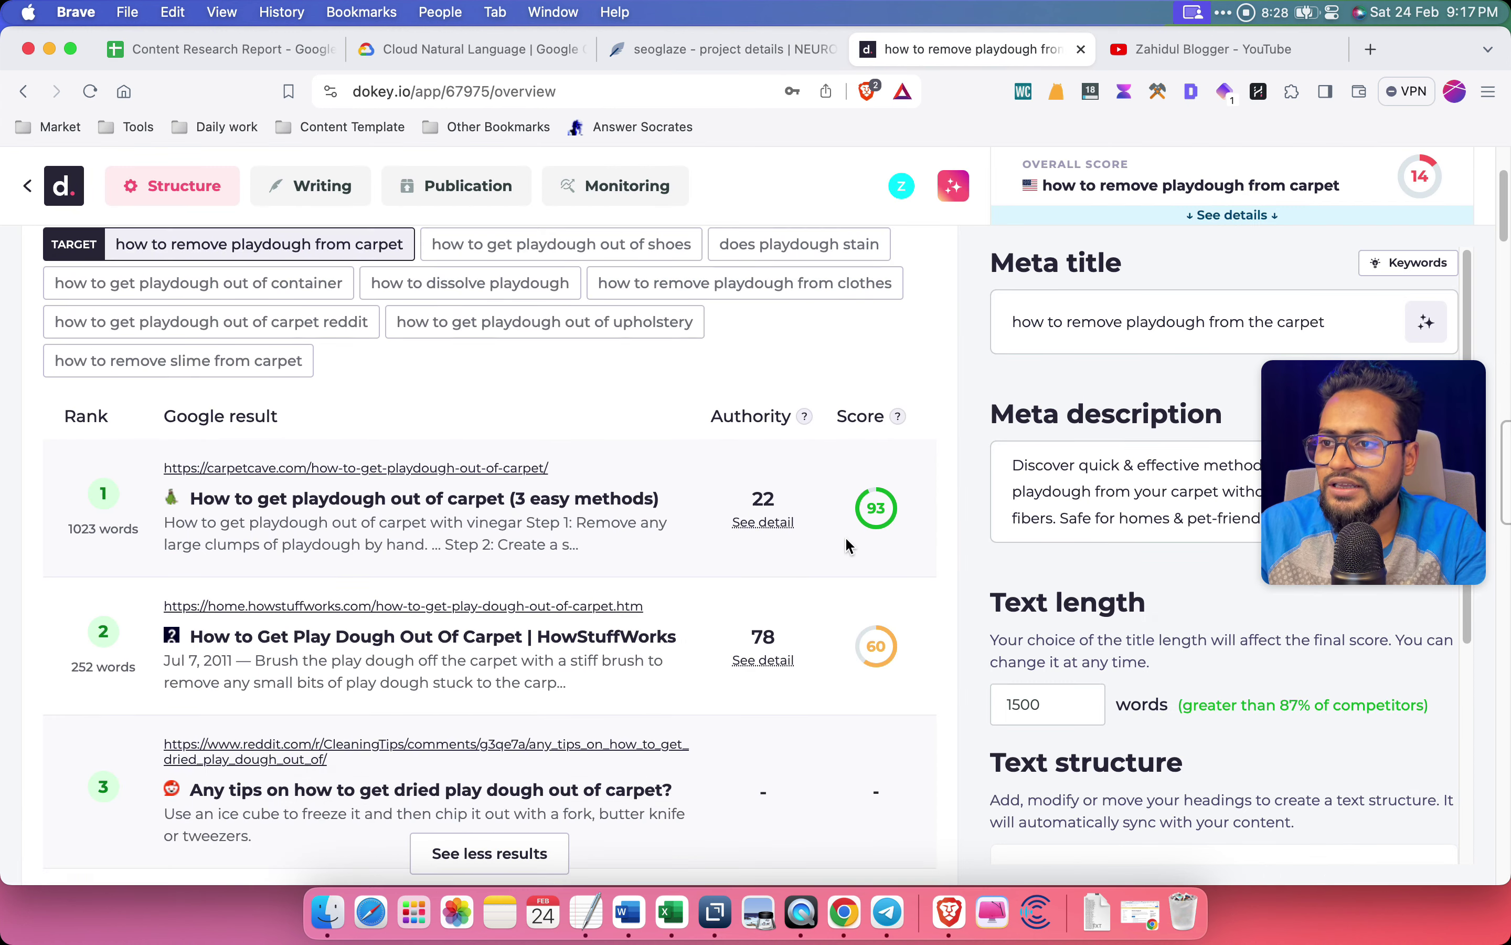
scroll(850, 545, down, 10)
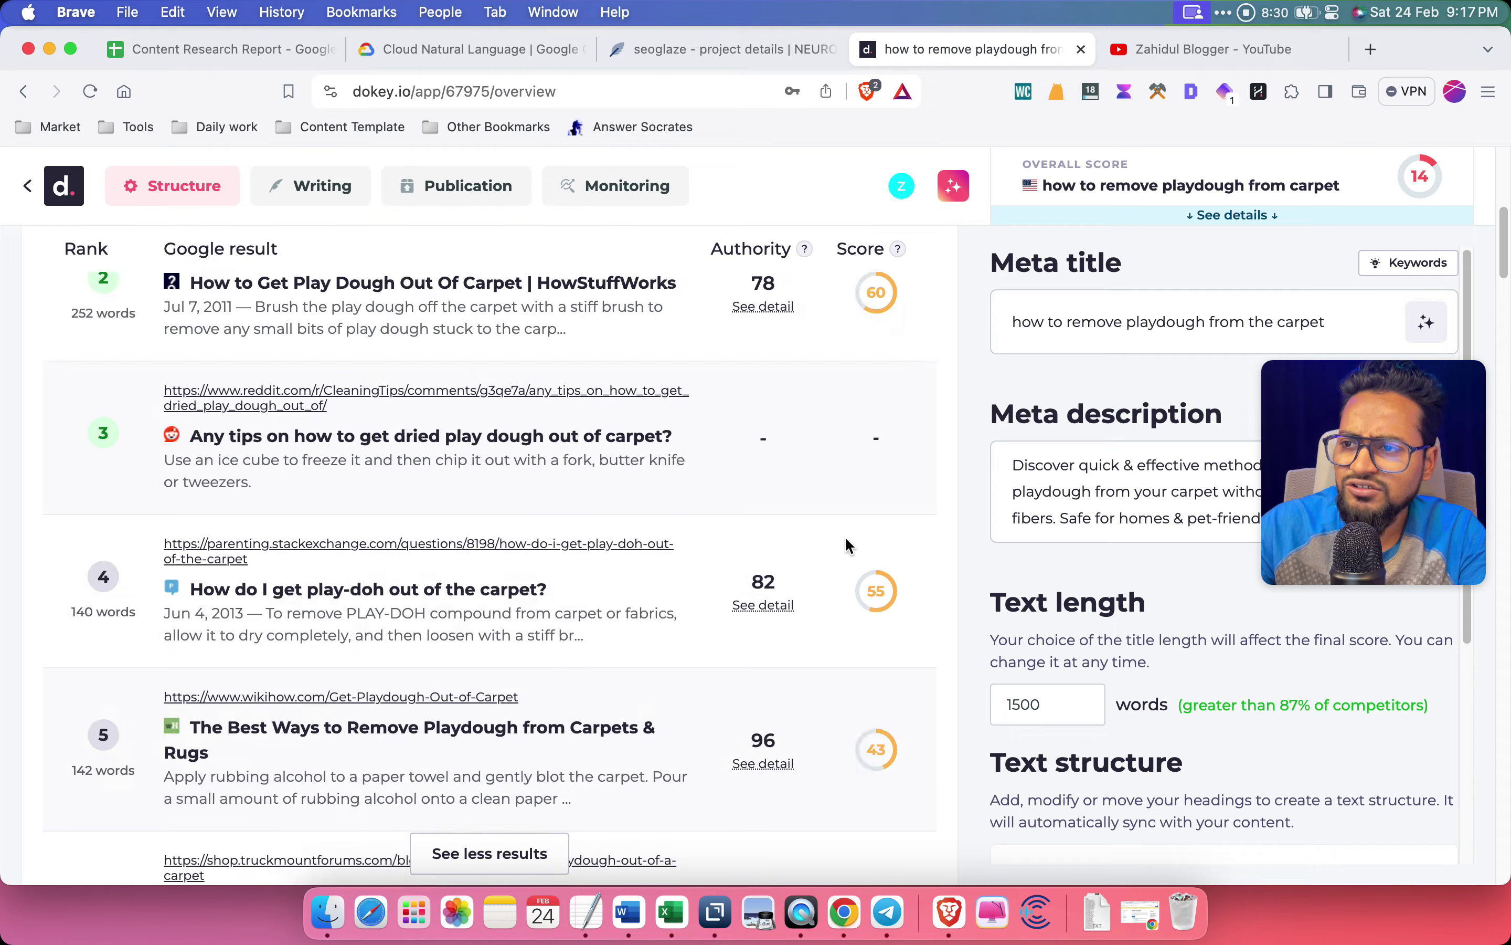
scroll(942, 558, down, 15)
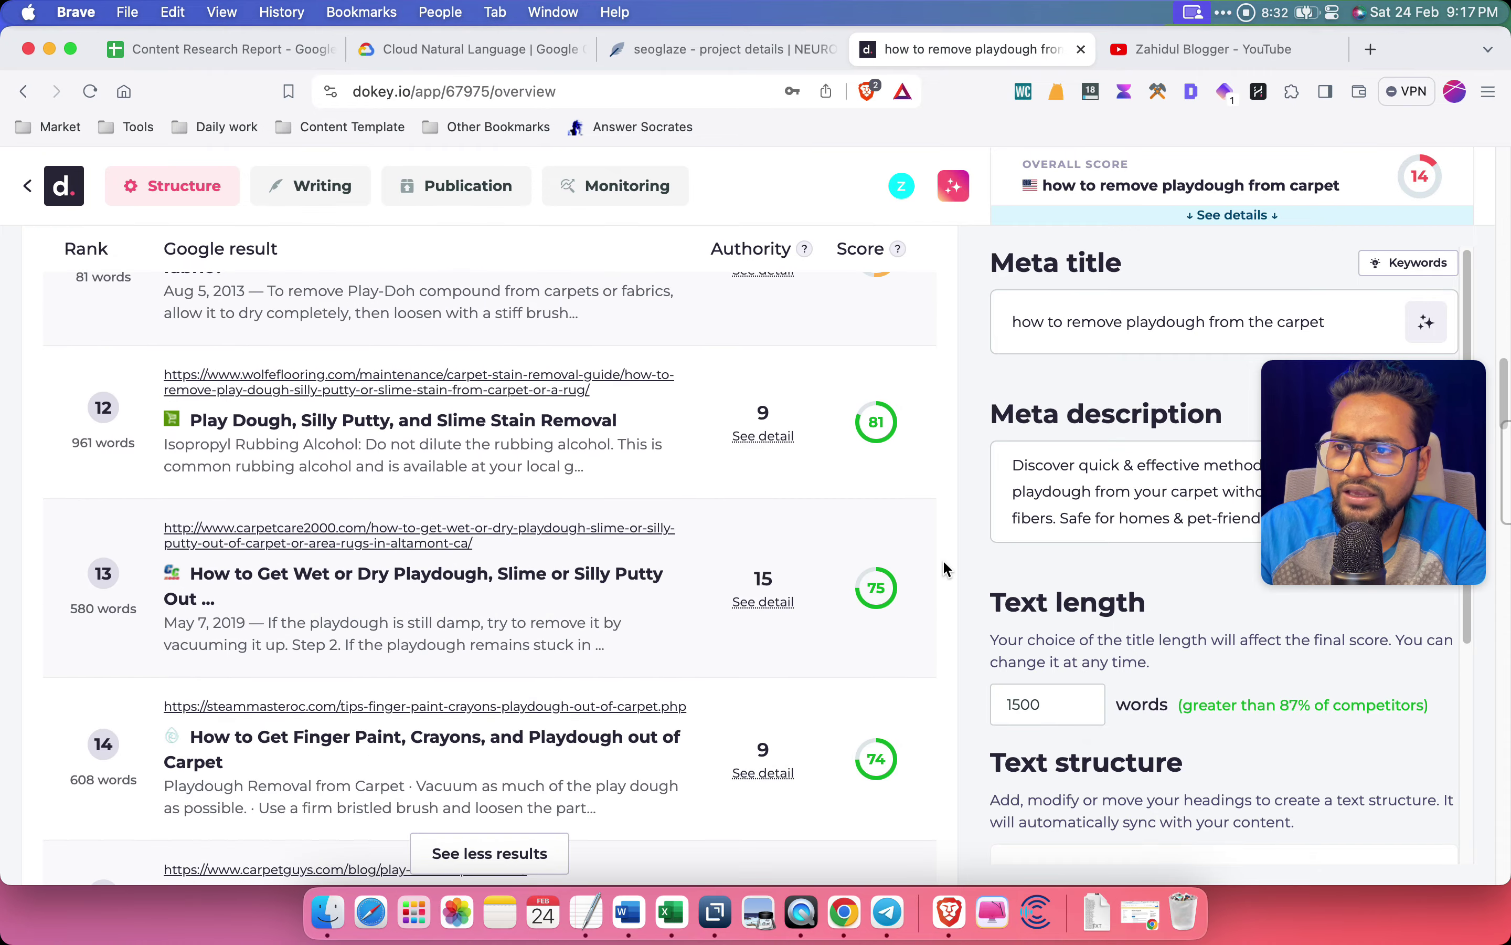
scroll(943, 558, up, 20)
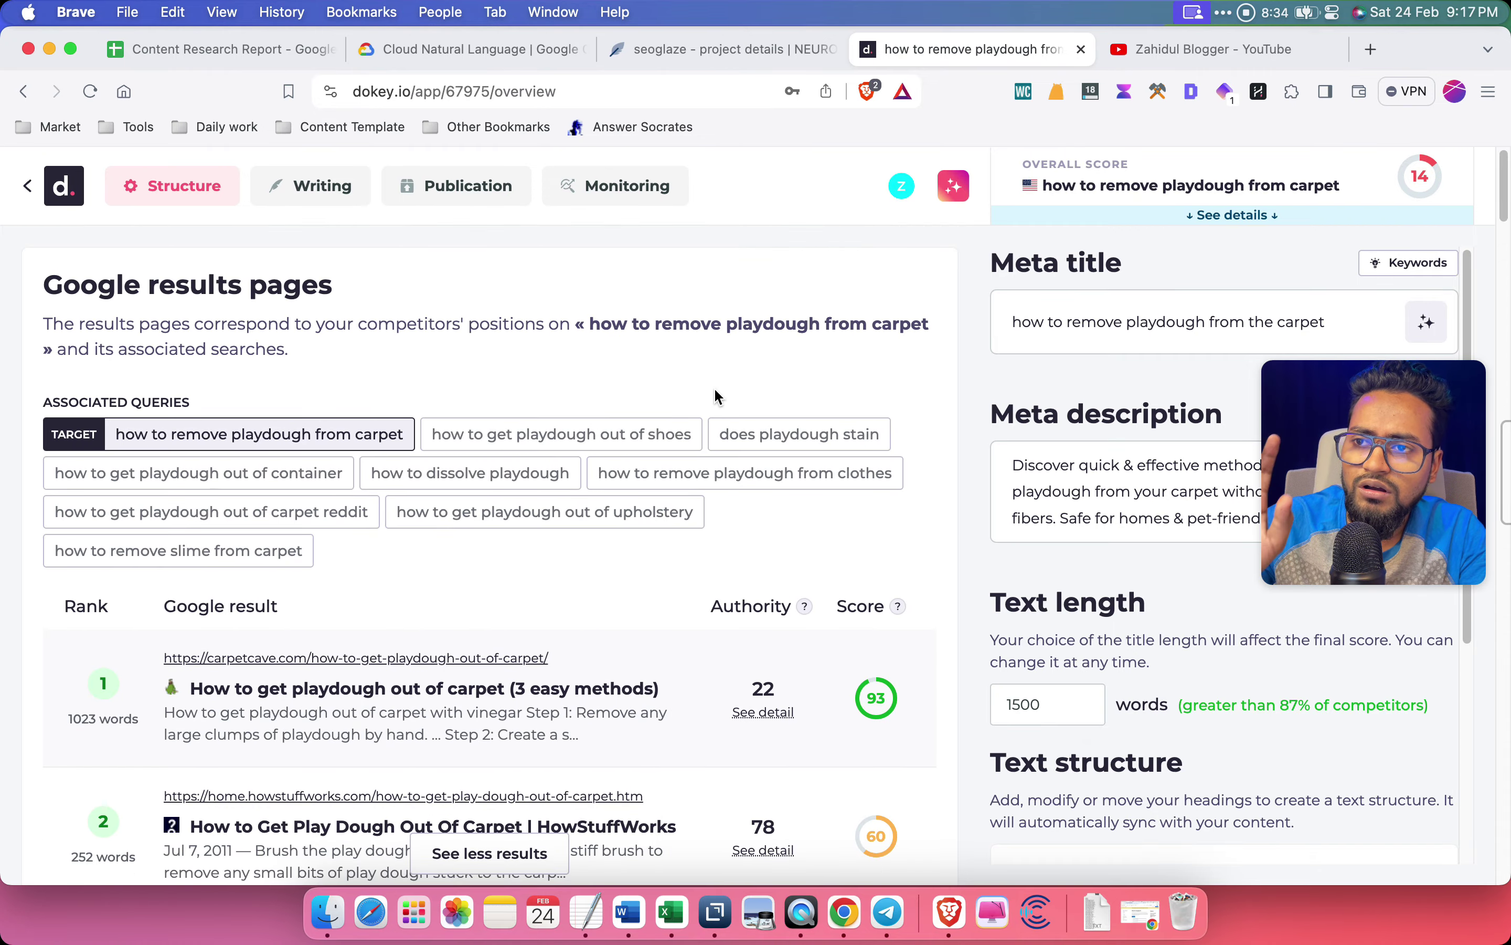
Review the associated queries, the competitors' headers and the relevant People Also Ask questions for the playdough query
click(753, 436)
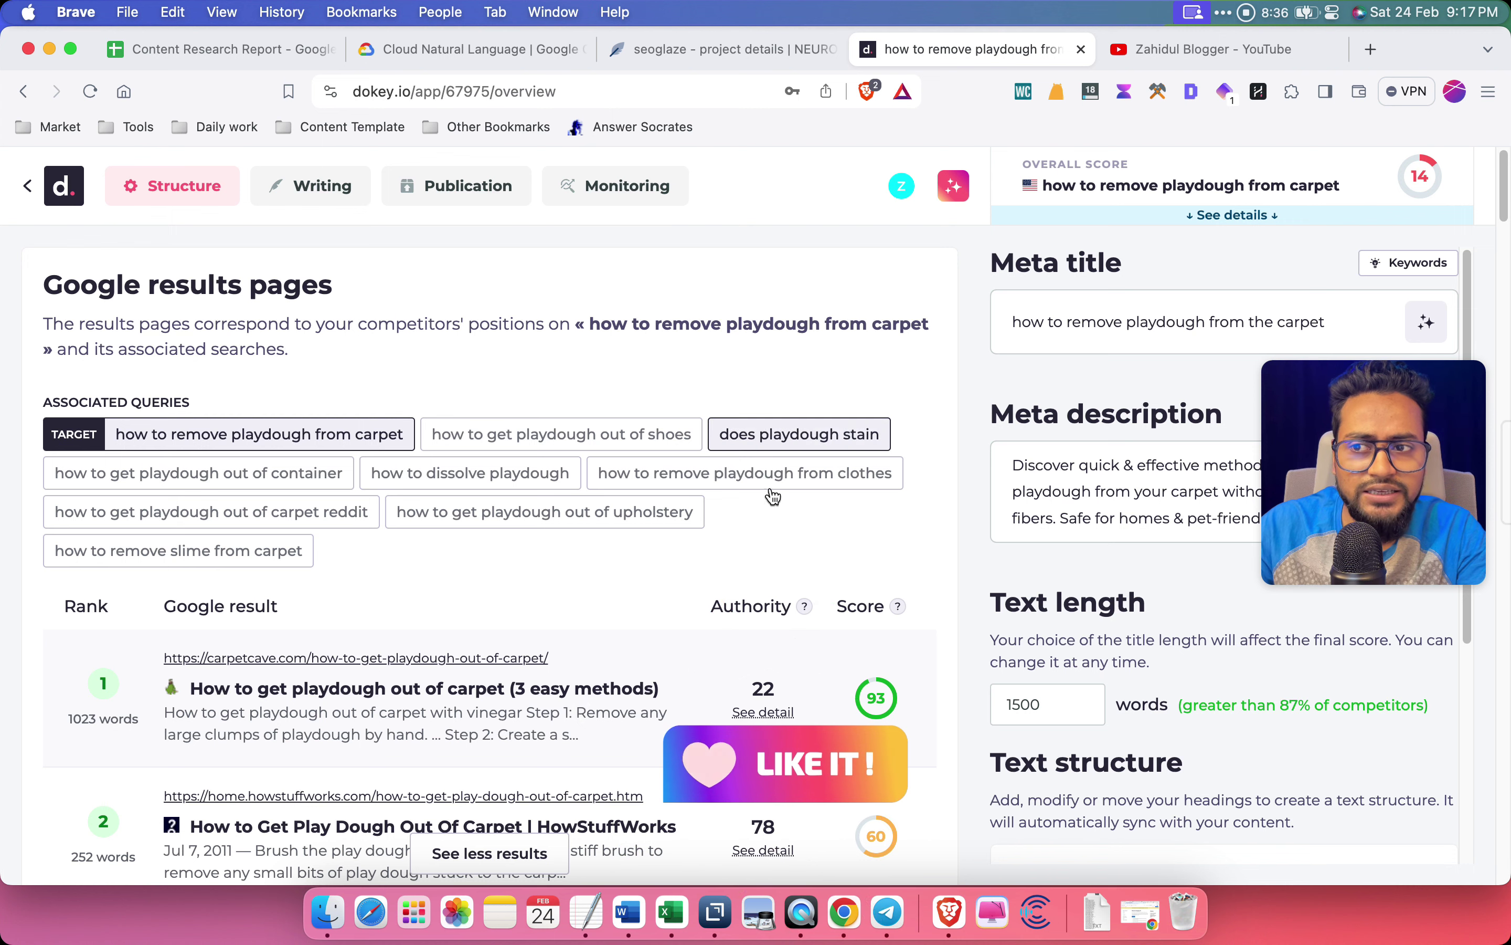
scroll(944, 588, down, 5)
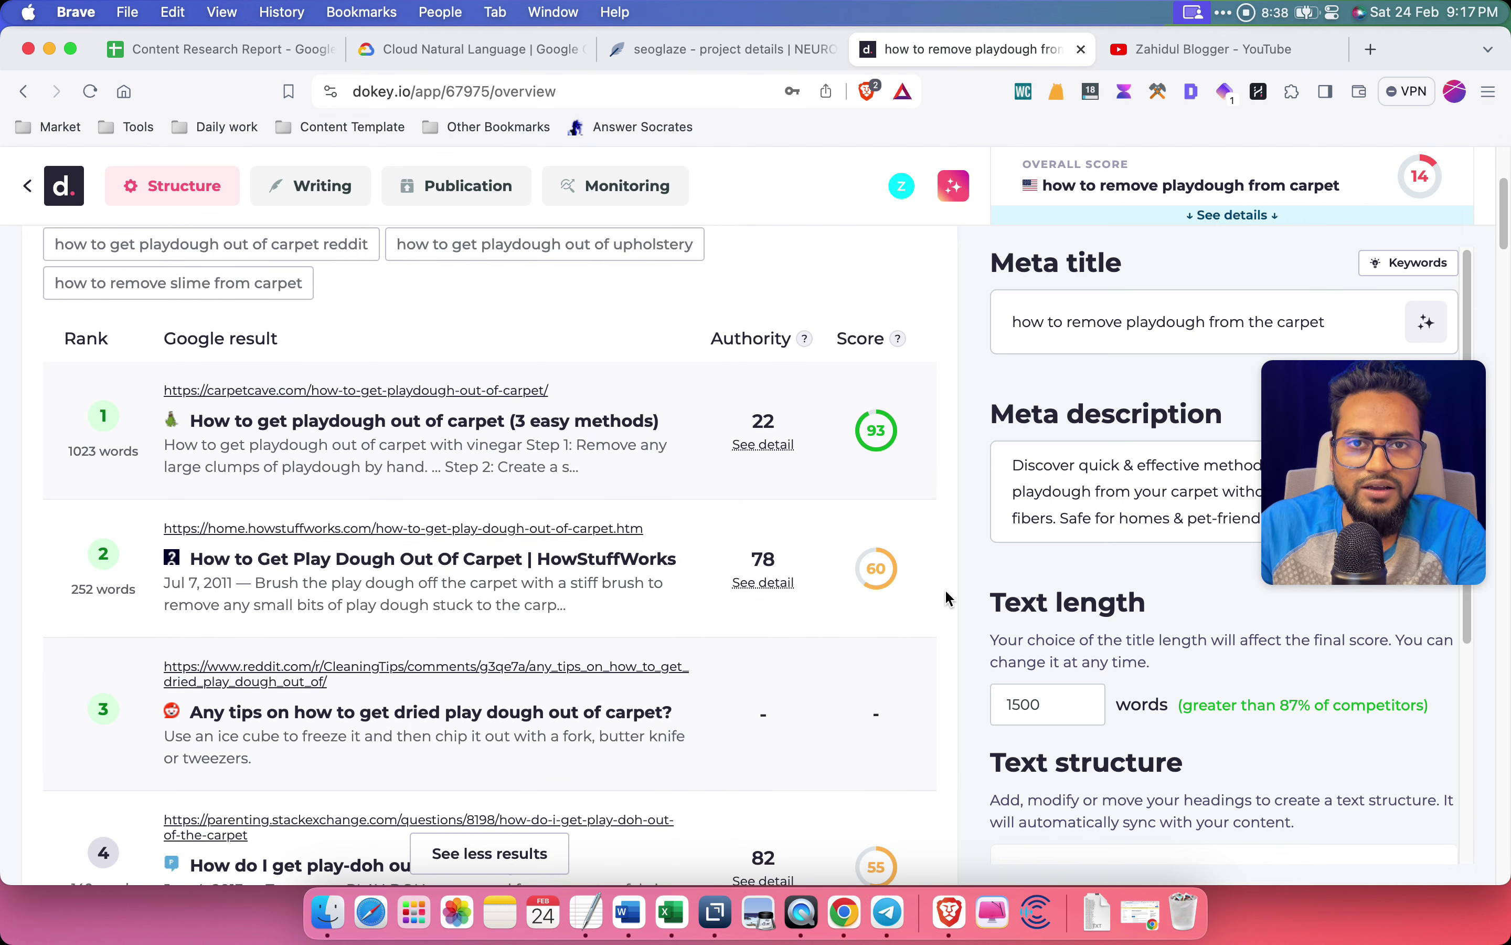
scroll(942, 588, down, 5)
scroll(937, 587, down, 20)
scroll(938, 589, down, 20)
scroll(939, 589, up, 5)
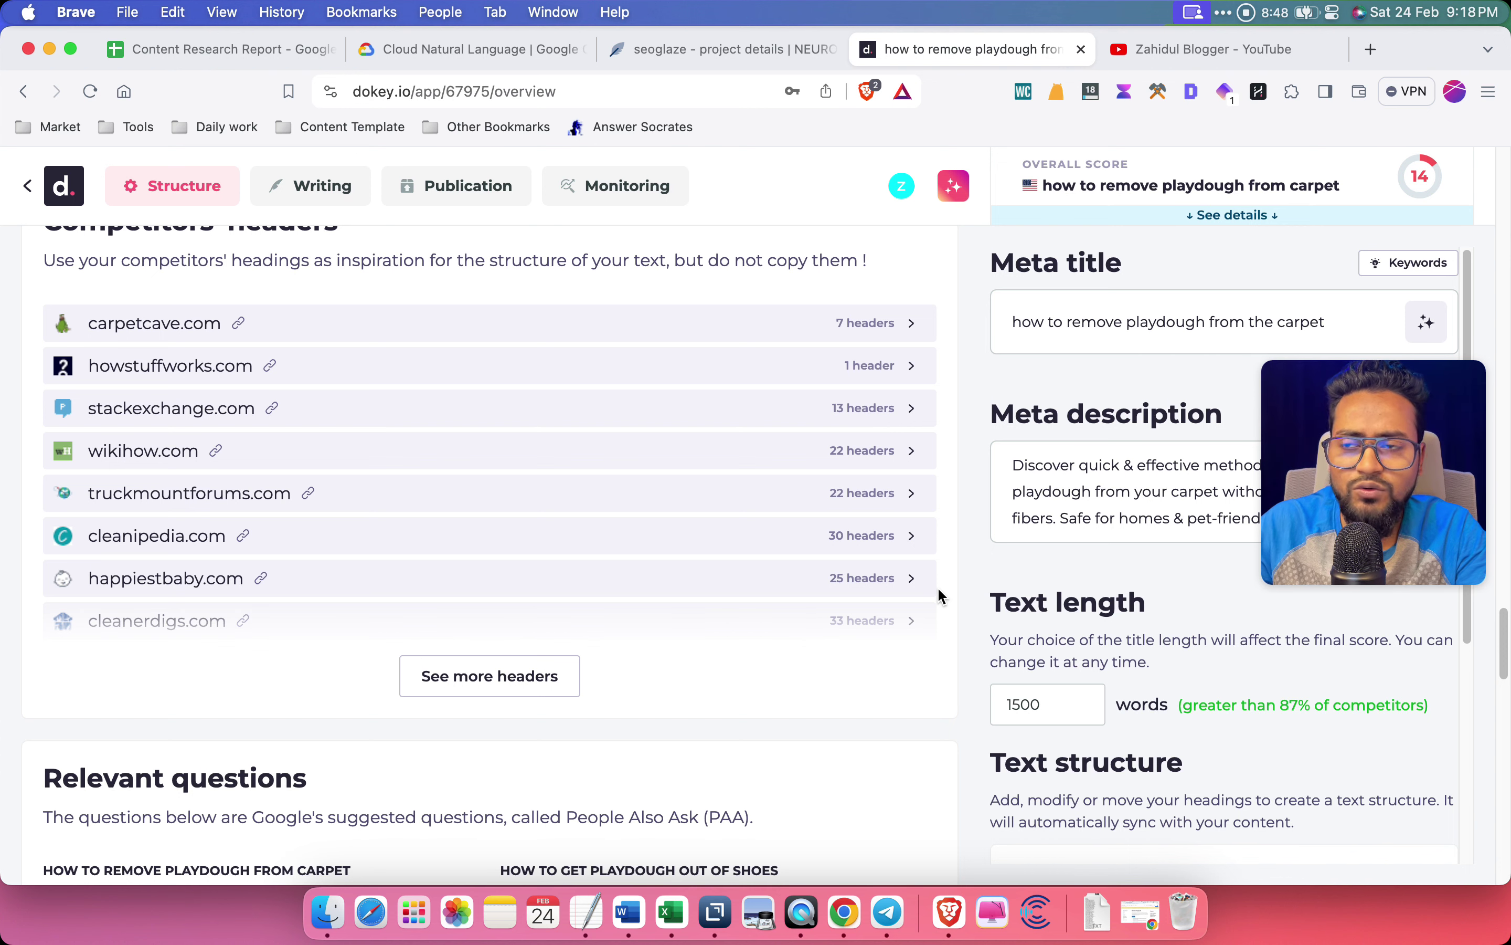
scroll(939, 589, down, 5)
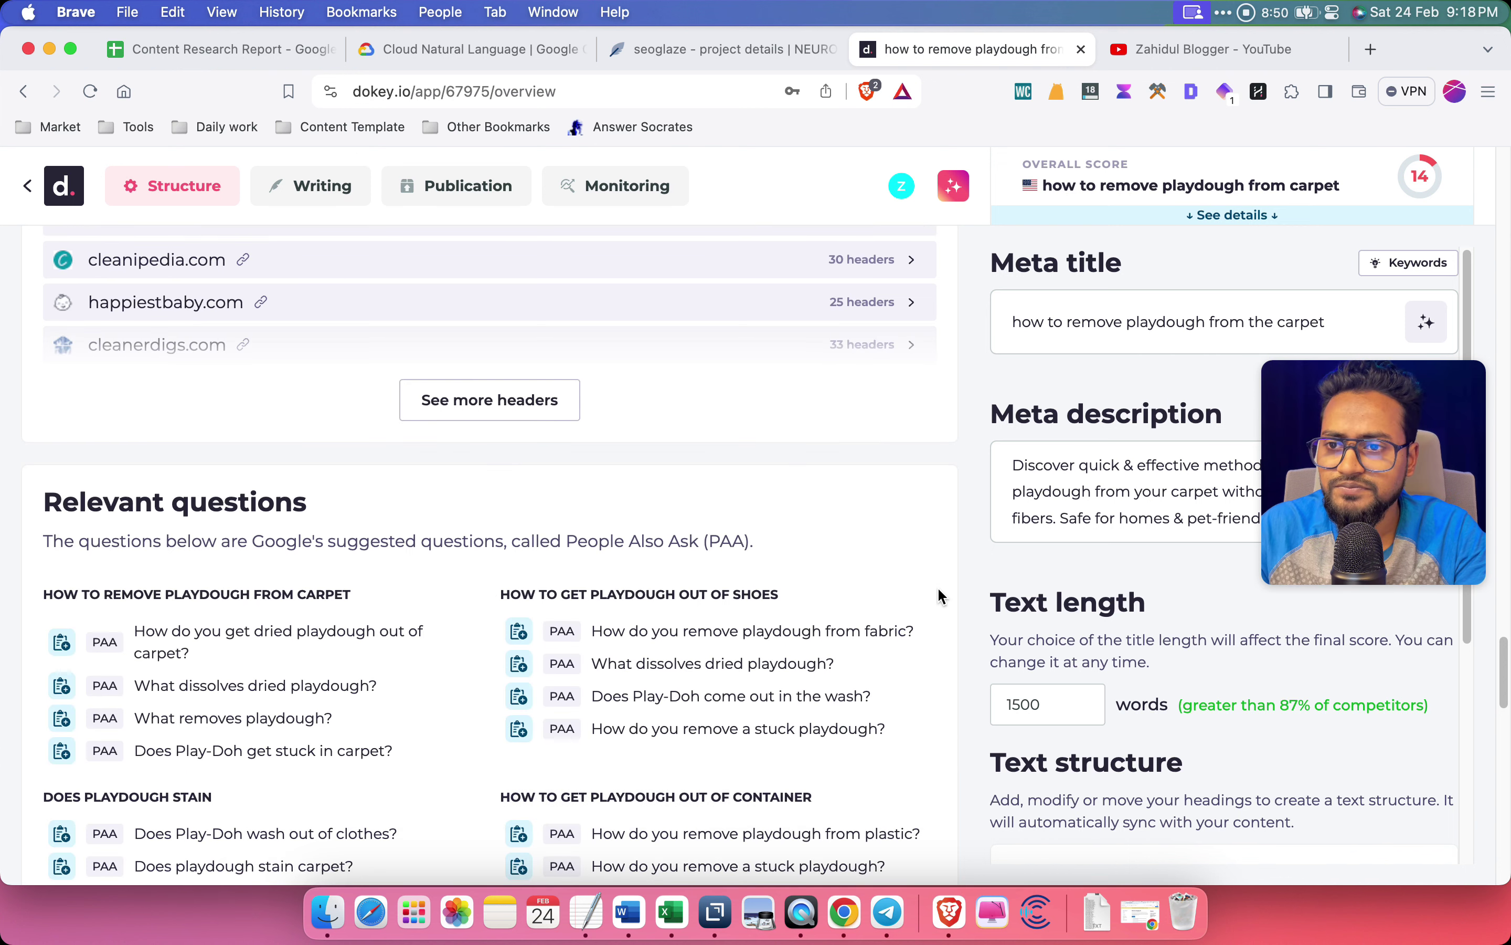
scroll(937, 586, up, 20)
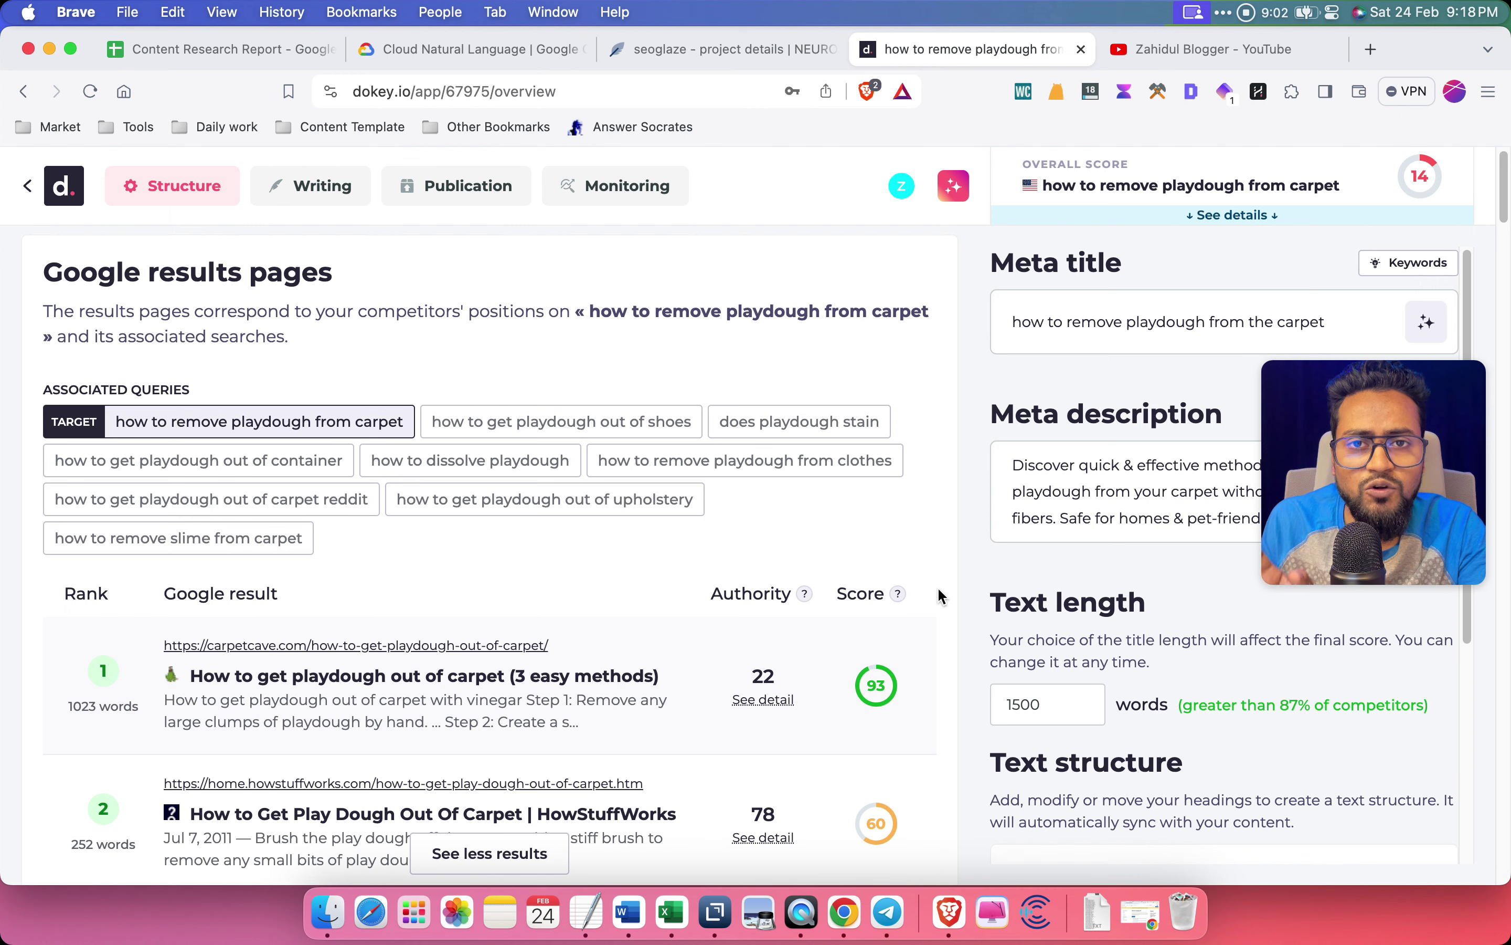
Switch to the Content Research Report spreadsheet, open the Content sheet and look over the Competitor column's cells A2:A11
click(213, 59)
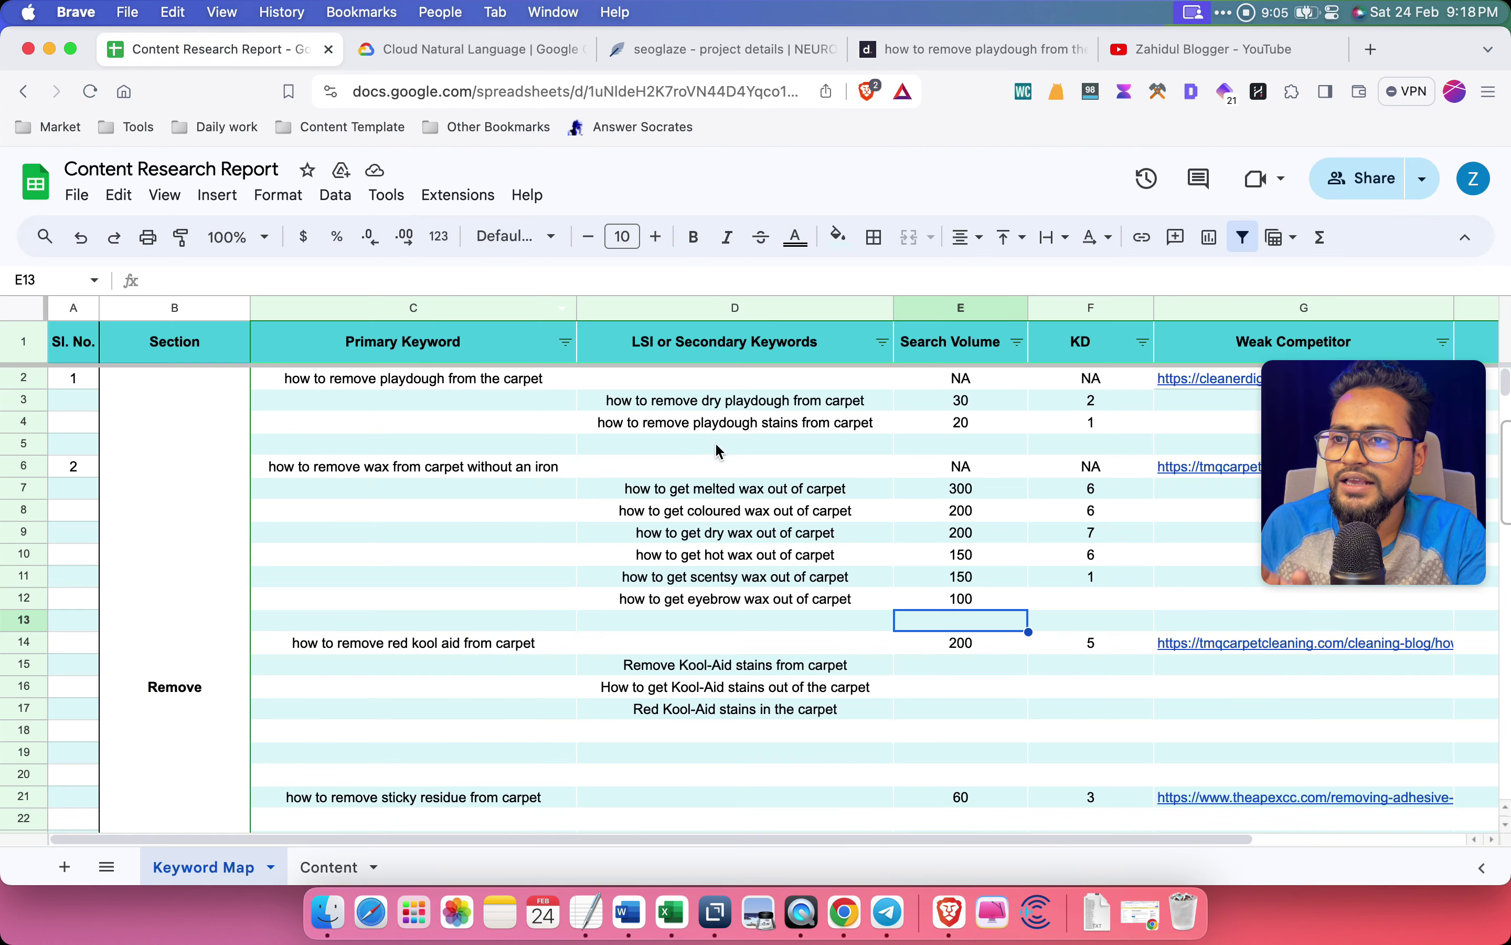
click(312, 865)
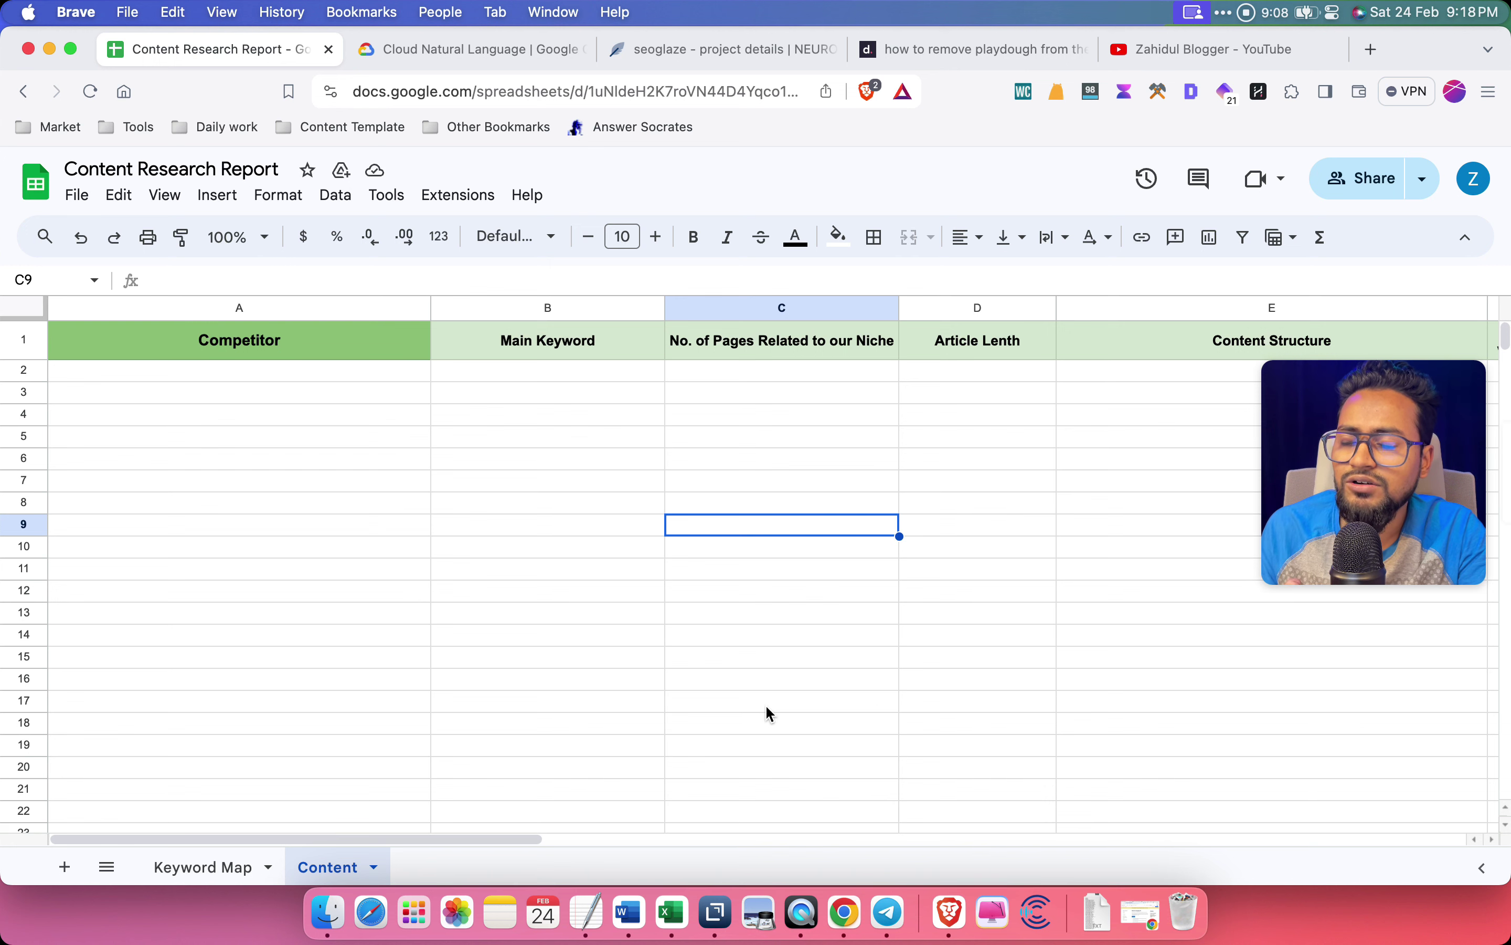
click(231, 375)
click(273, 459)
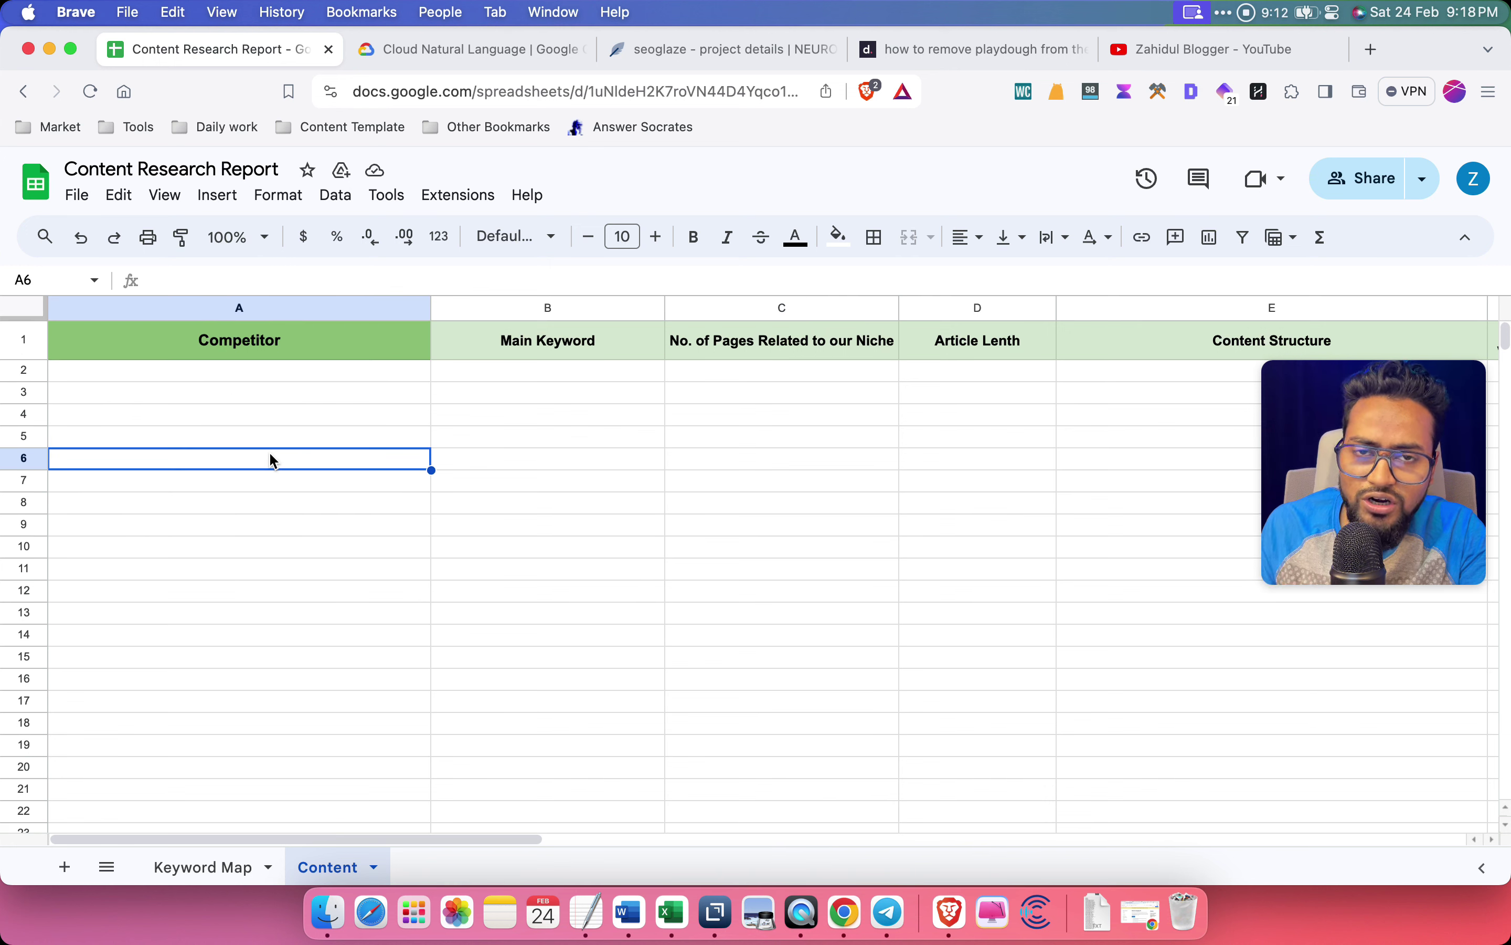
drag(256, 375, 345, 572)
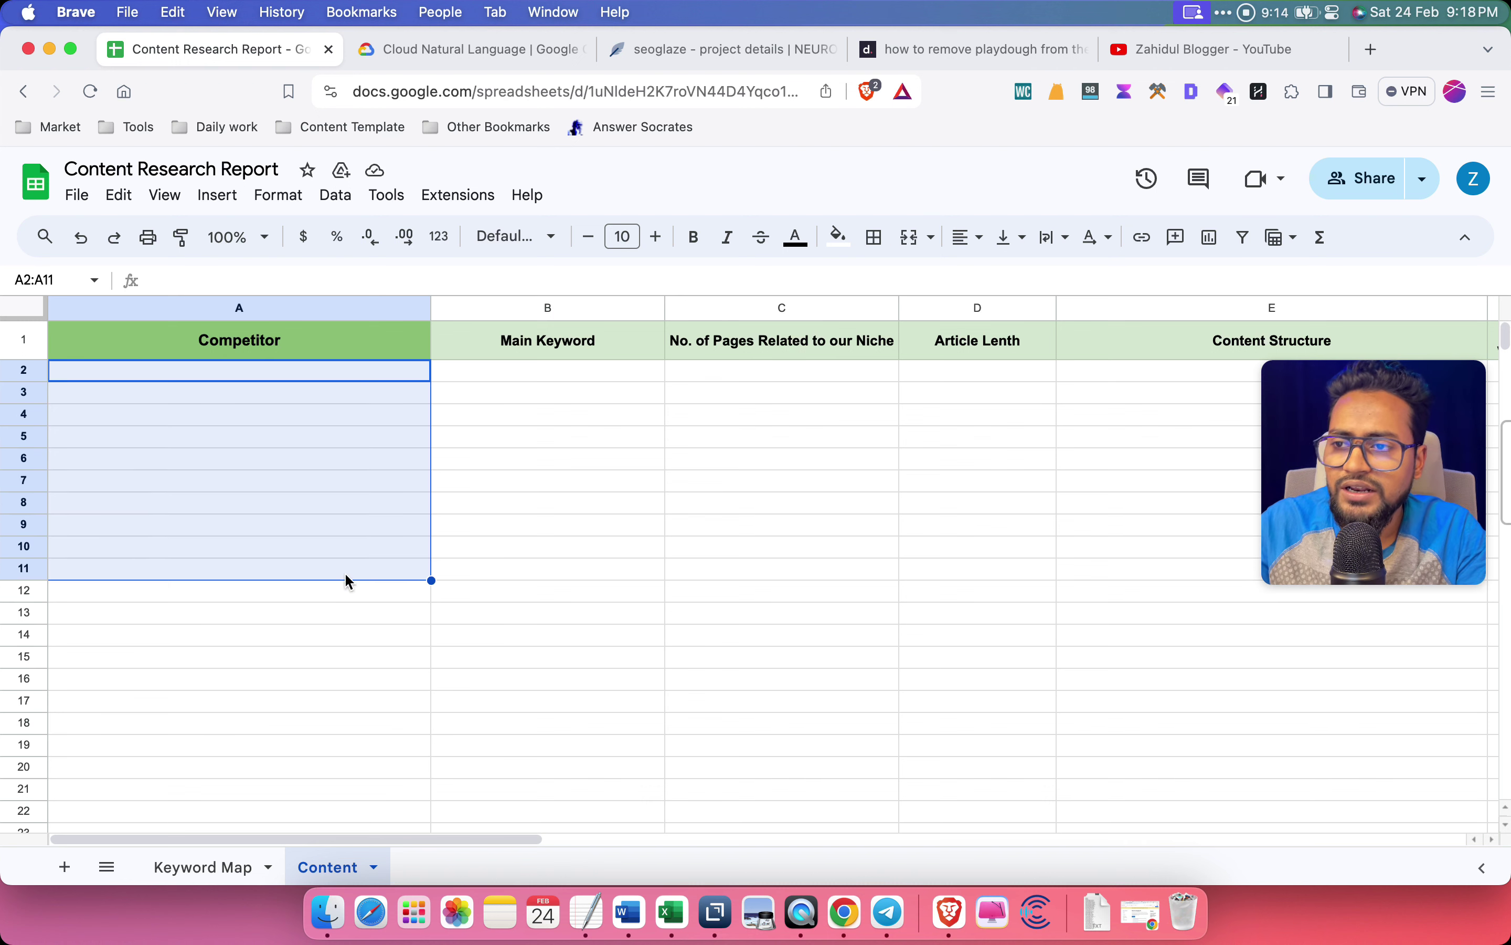
click(615, 615)
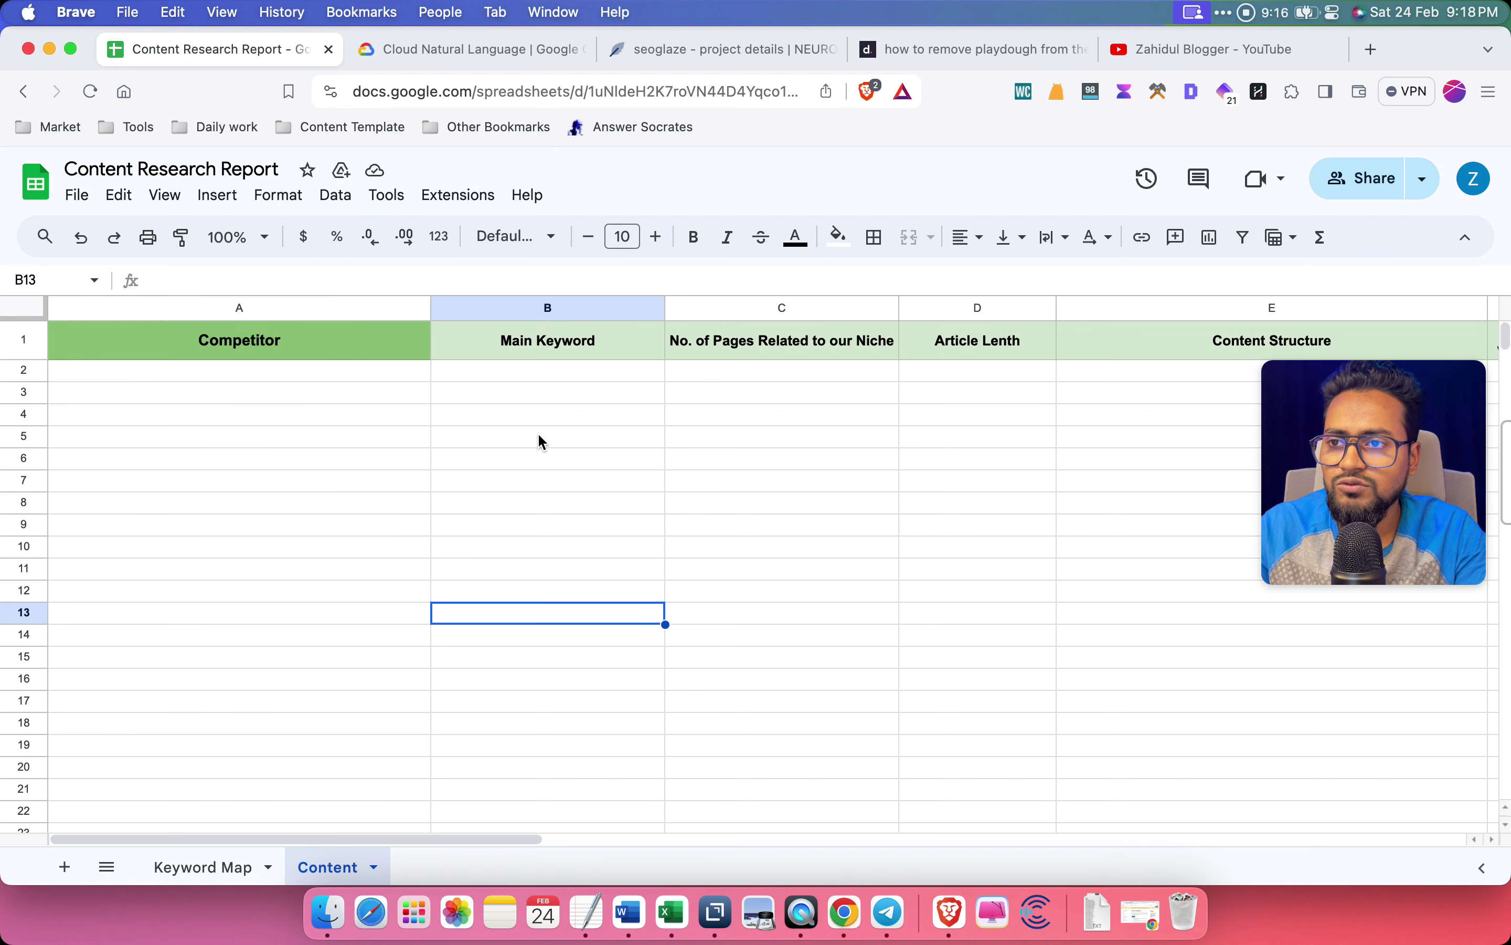
Examine the Content sheet's column headers from Competitor and Main Keyword through No. of Images
click(390, 393)
click(370, 370)
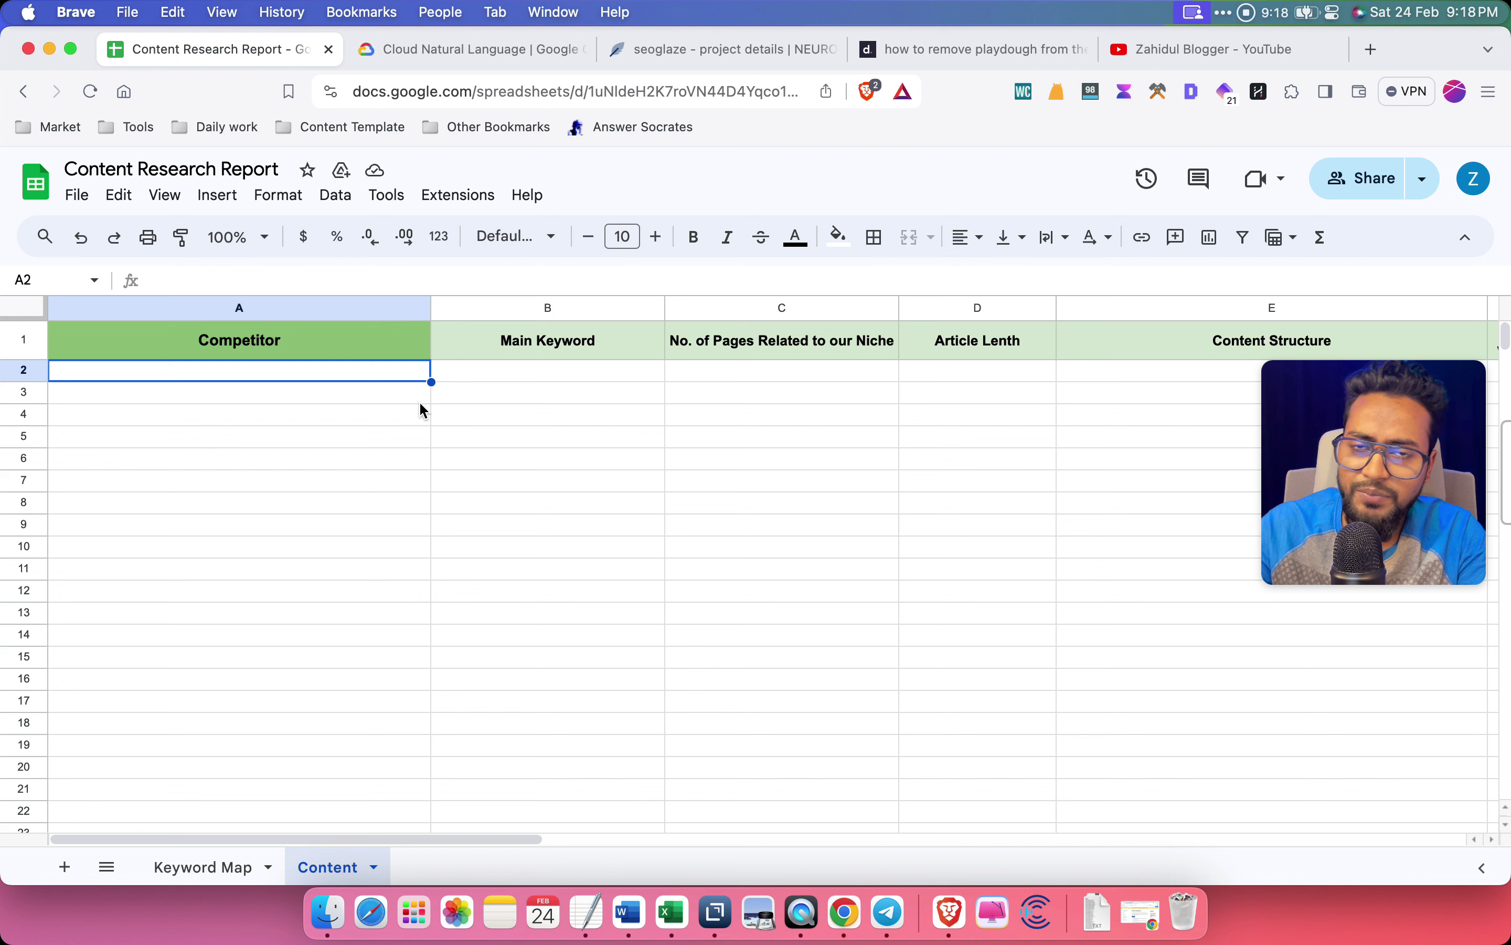
key(Tab)
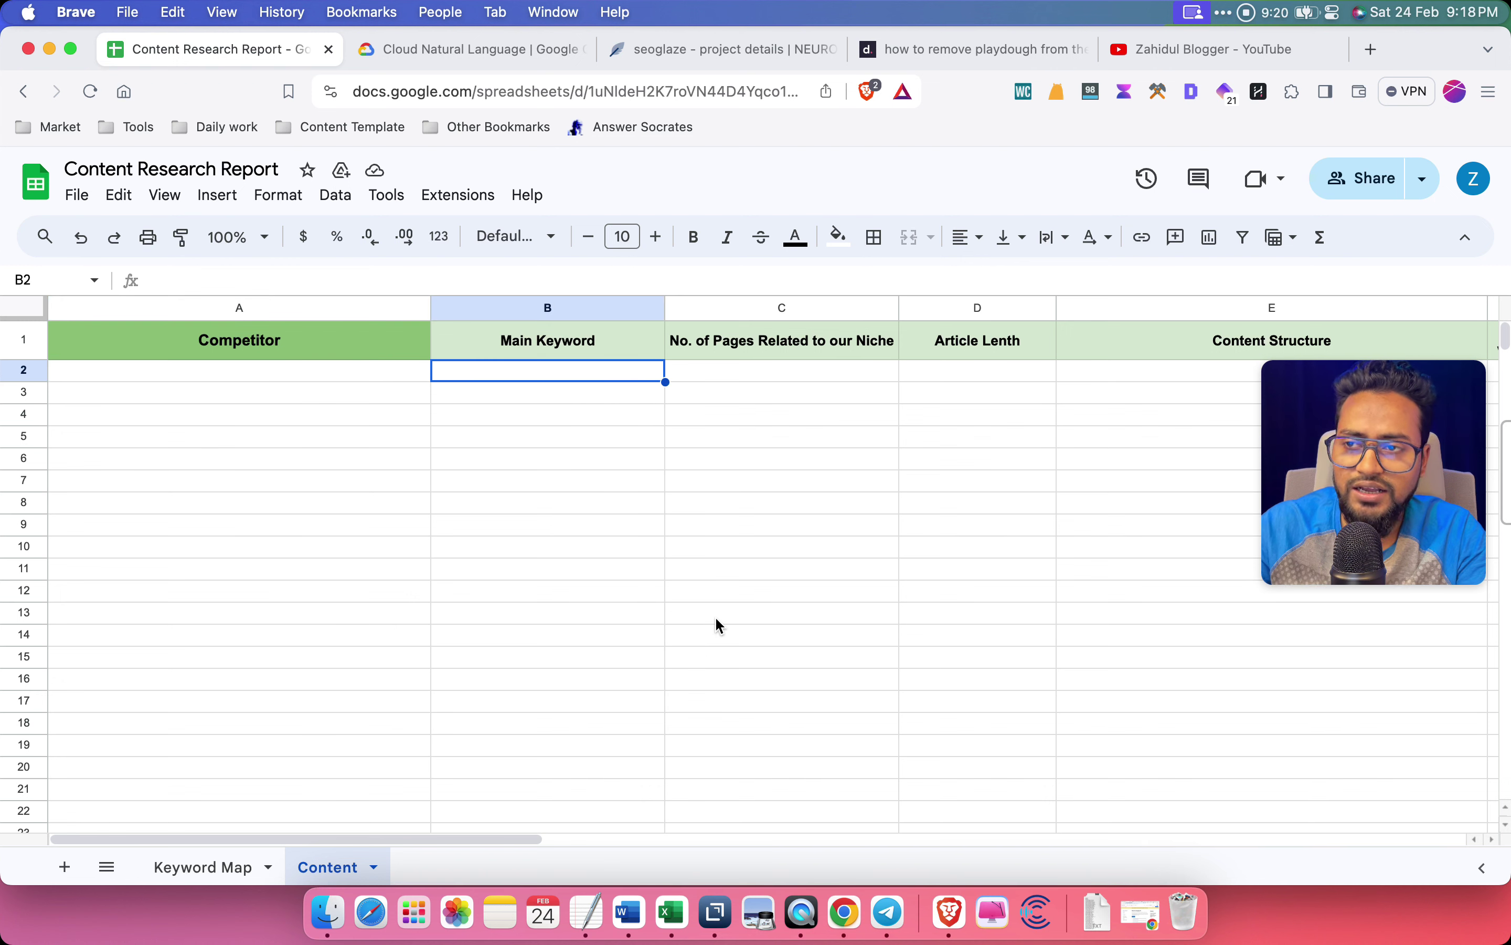
scroll(717, 618, right, 5)
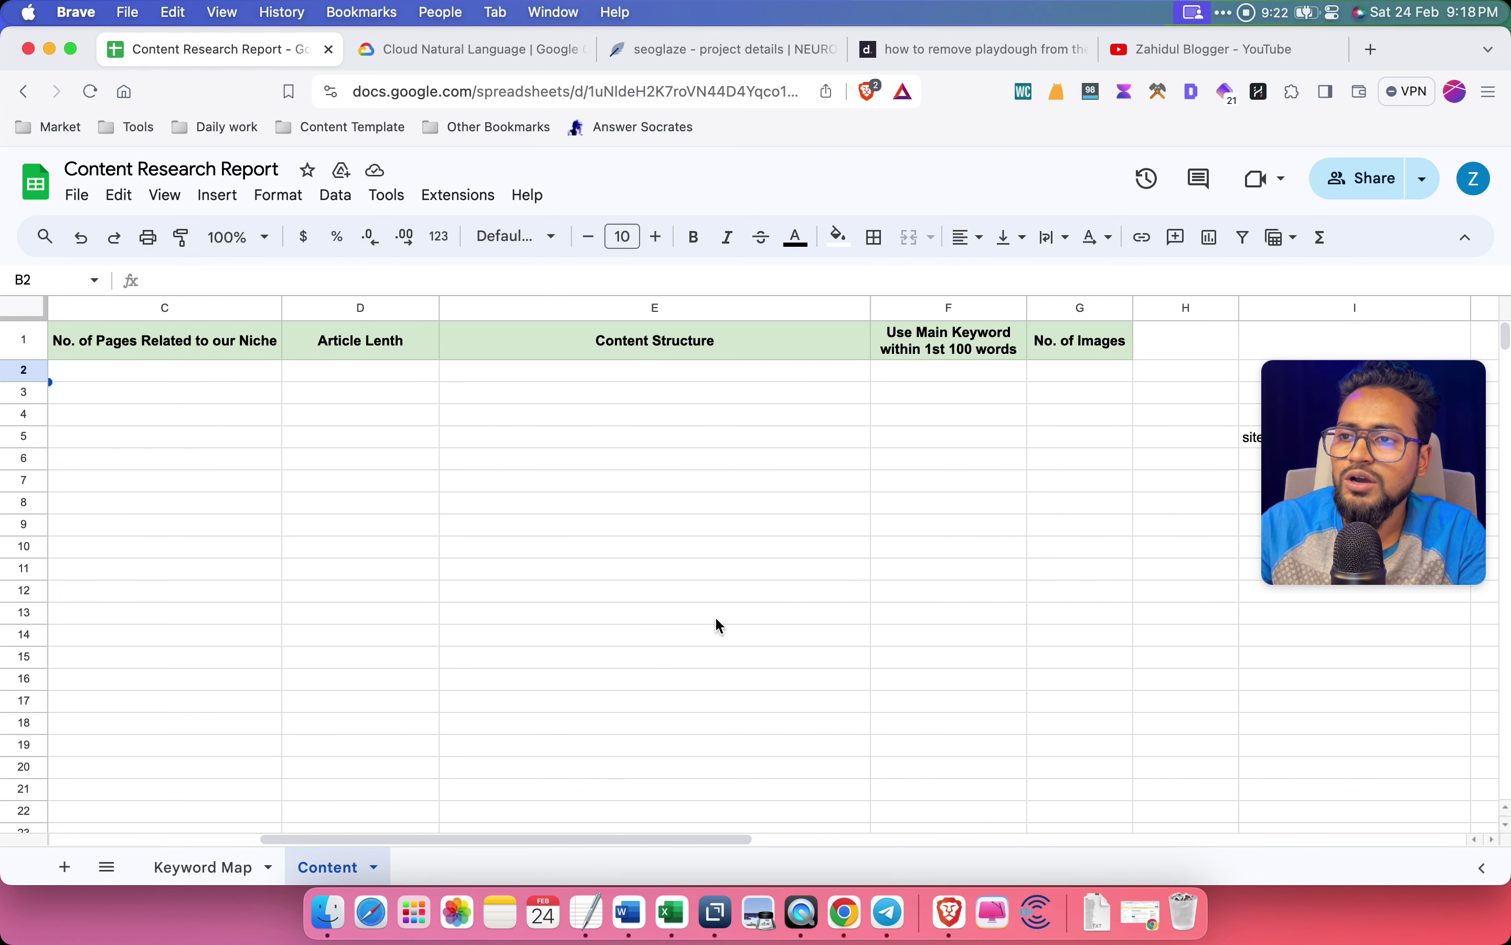
scroll(718, 625, left, 5)
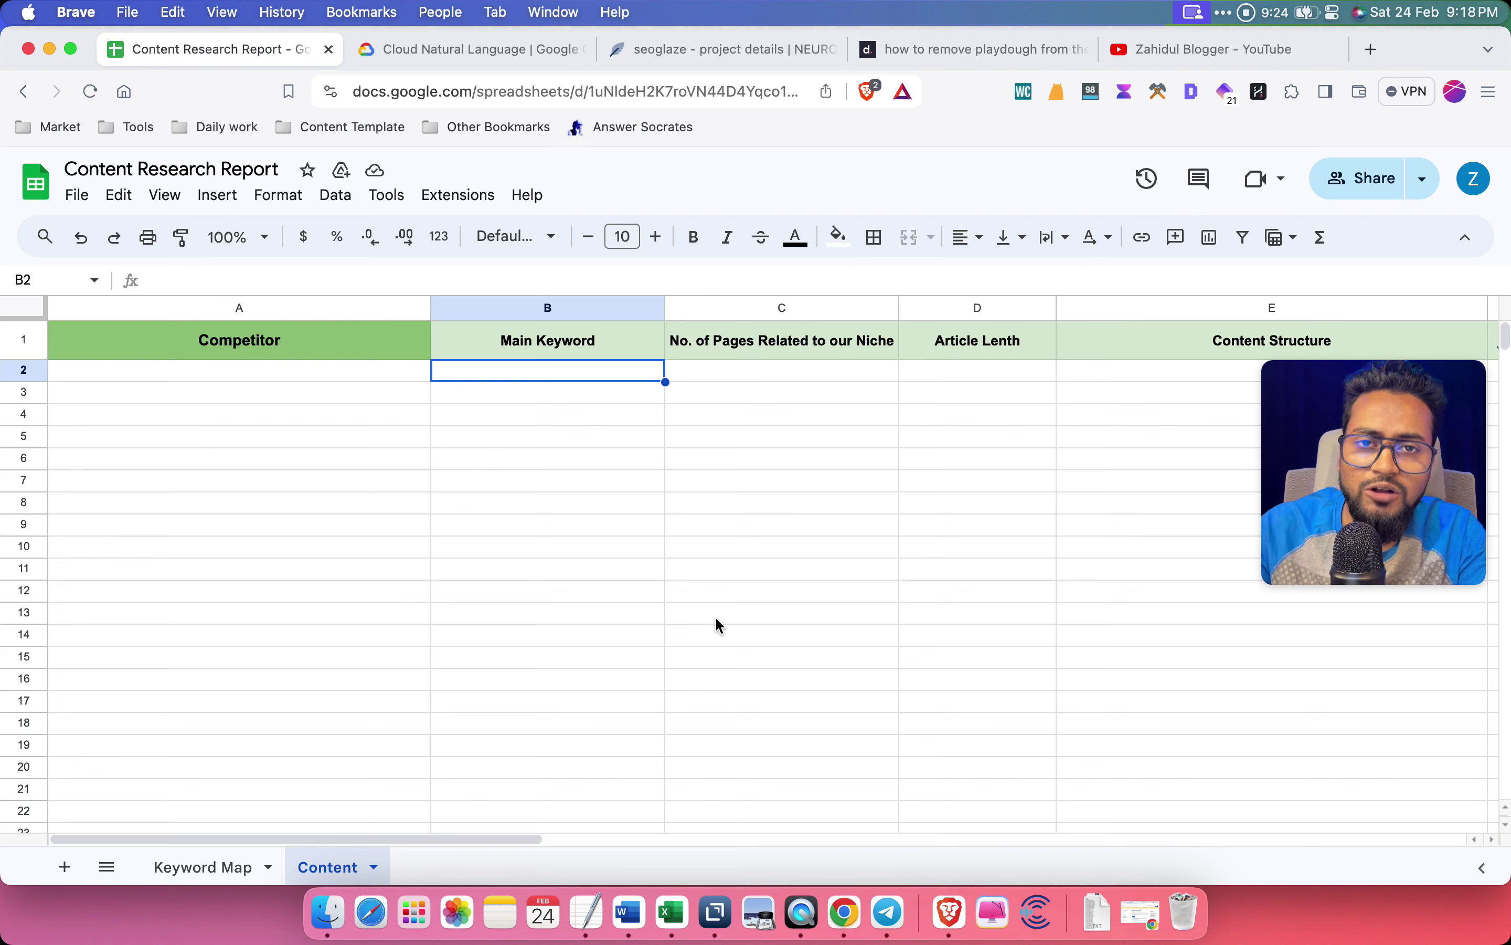
Examine the sample site search query in cell I5 and the Content sheet's columns for page count, article length and content structure
scroll(717, 619, right, 8)
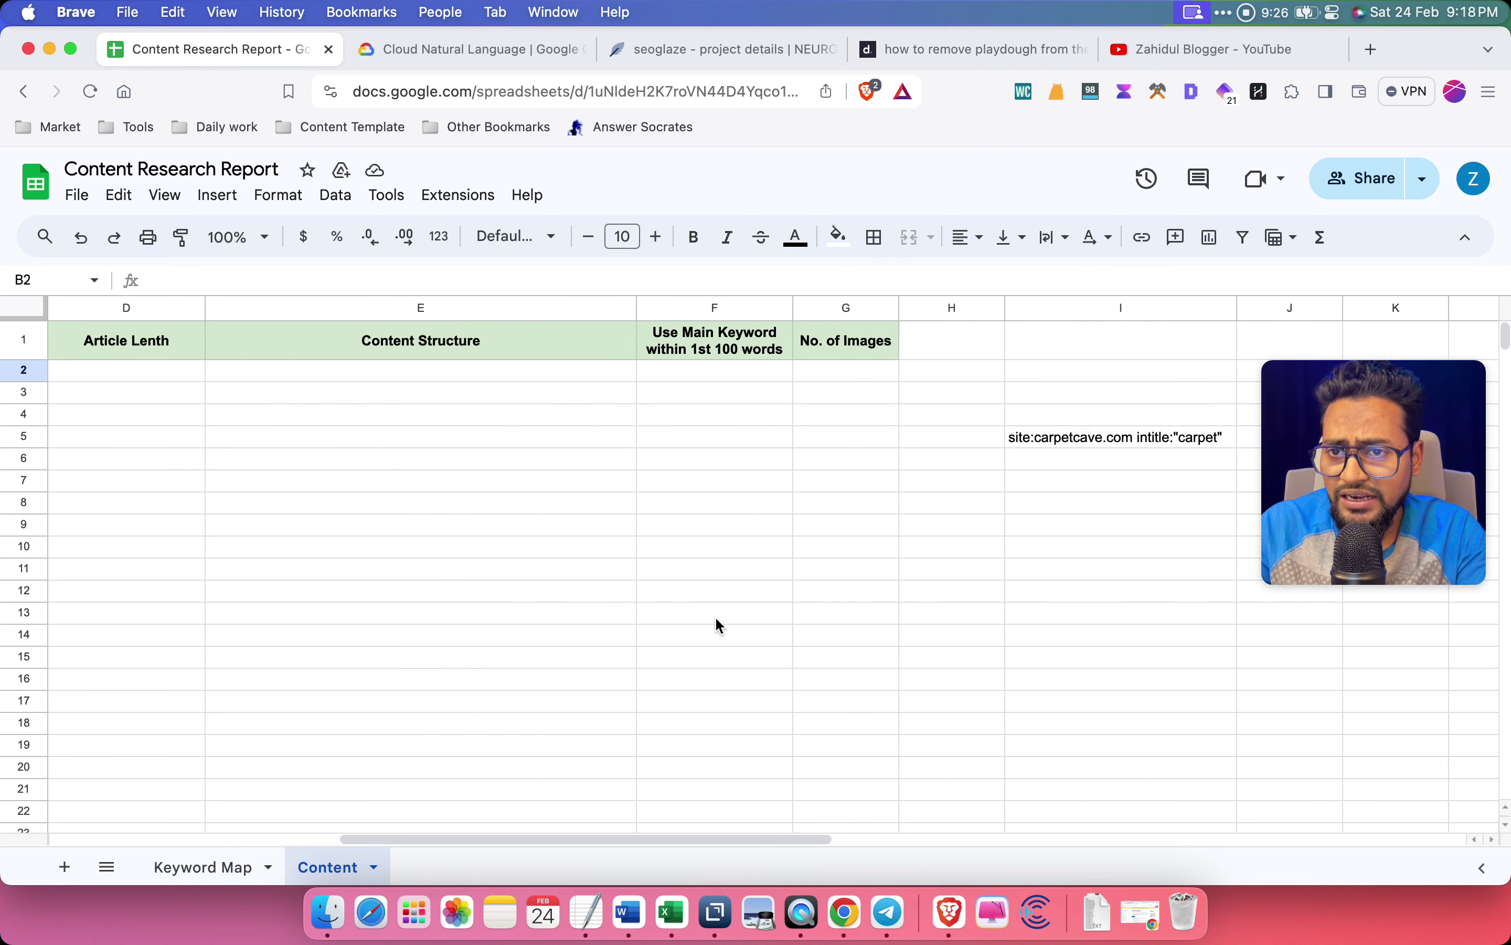
click(534, 441)
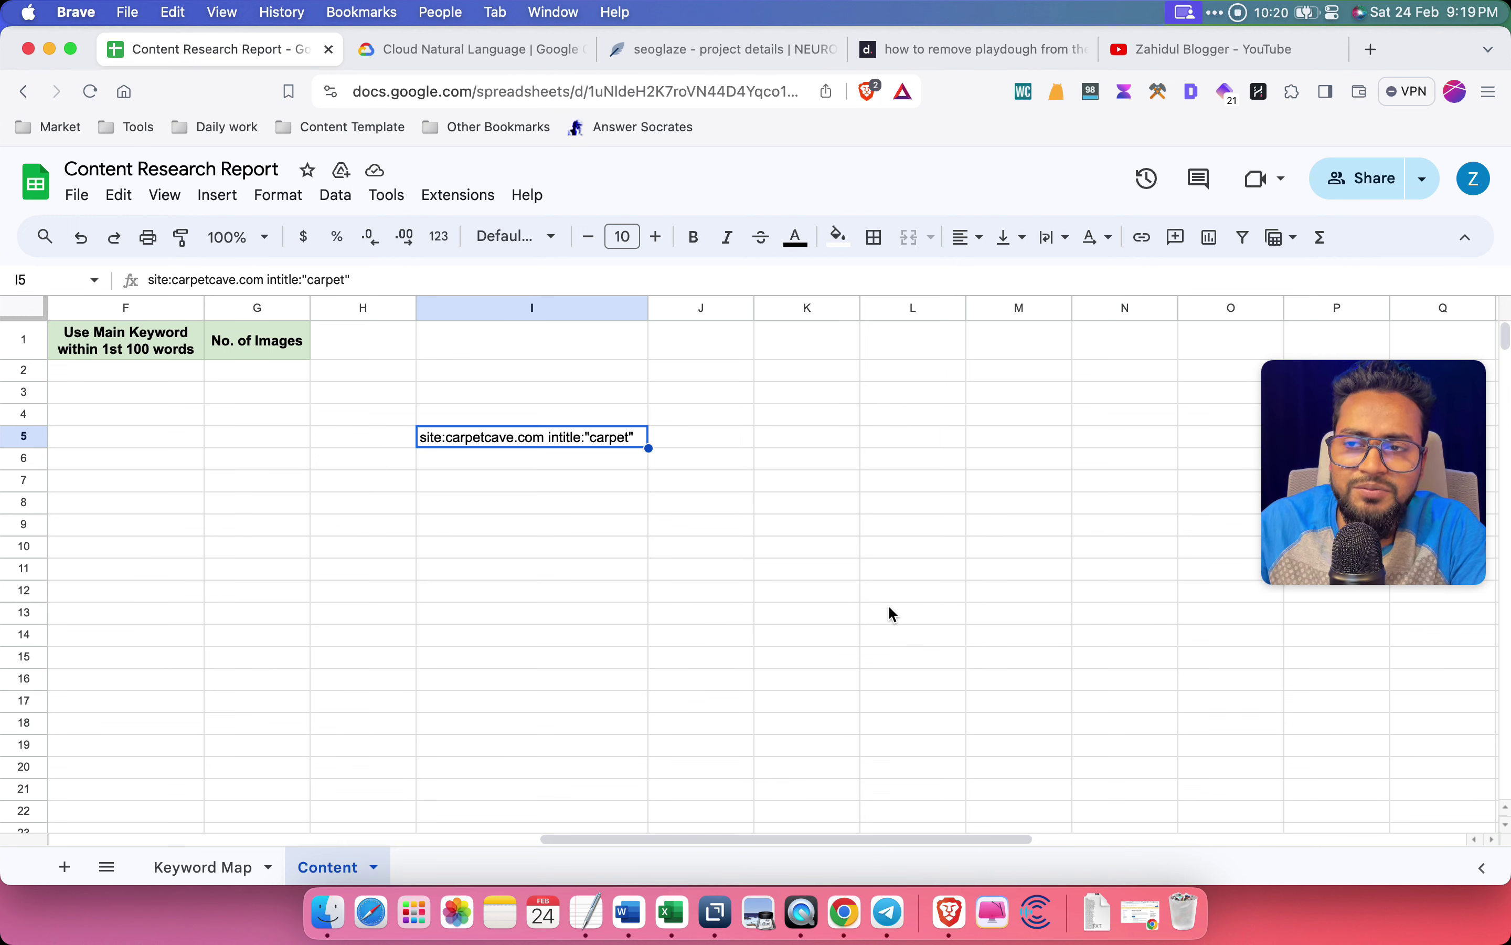
scroll(887, 604, left, 10)
click(781, 373)
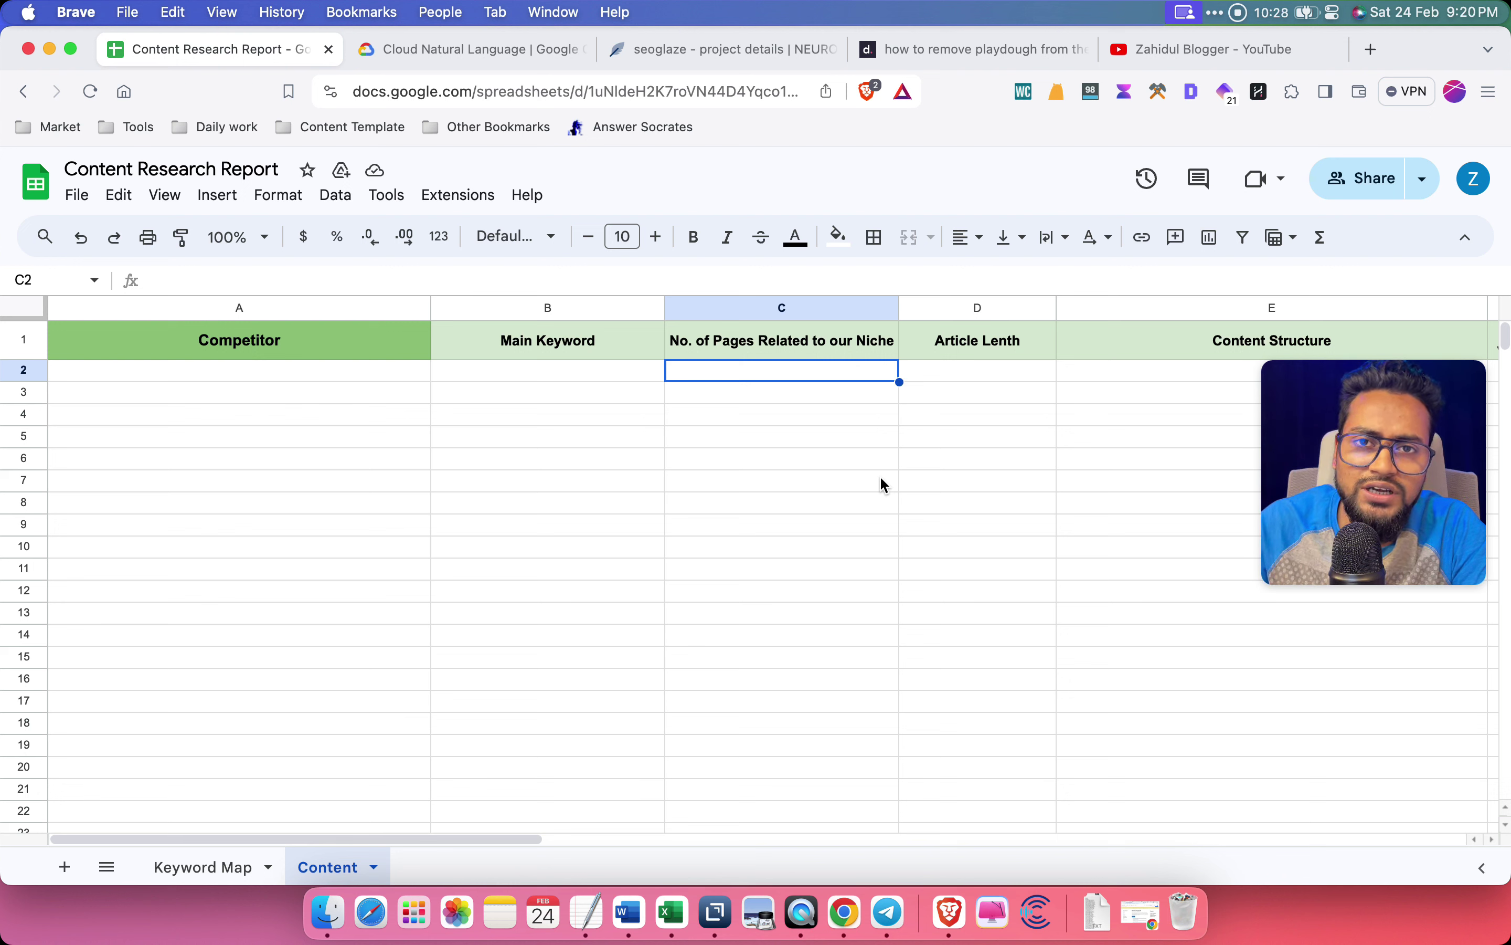
scroll(817, 507, right, 3)
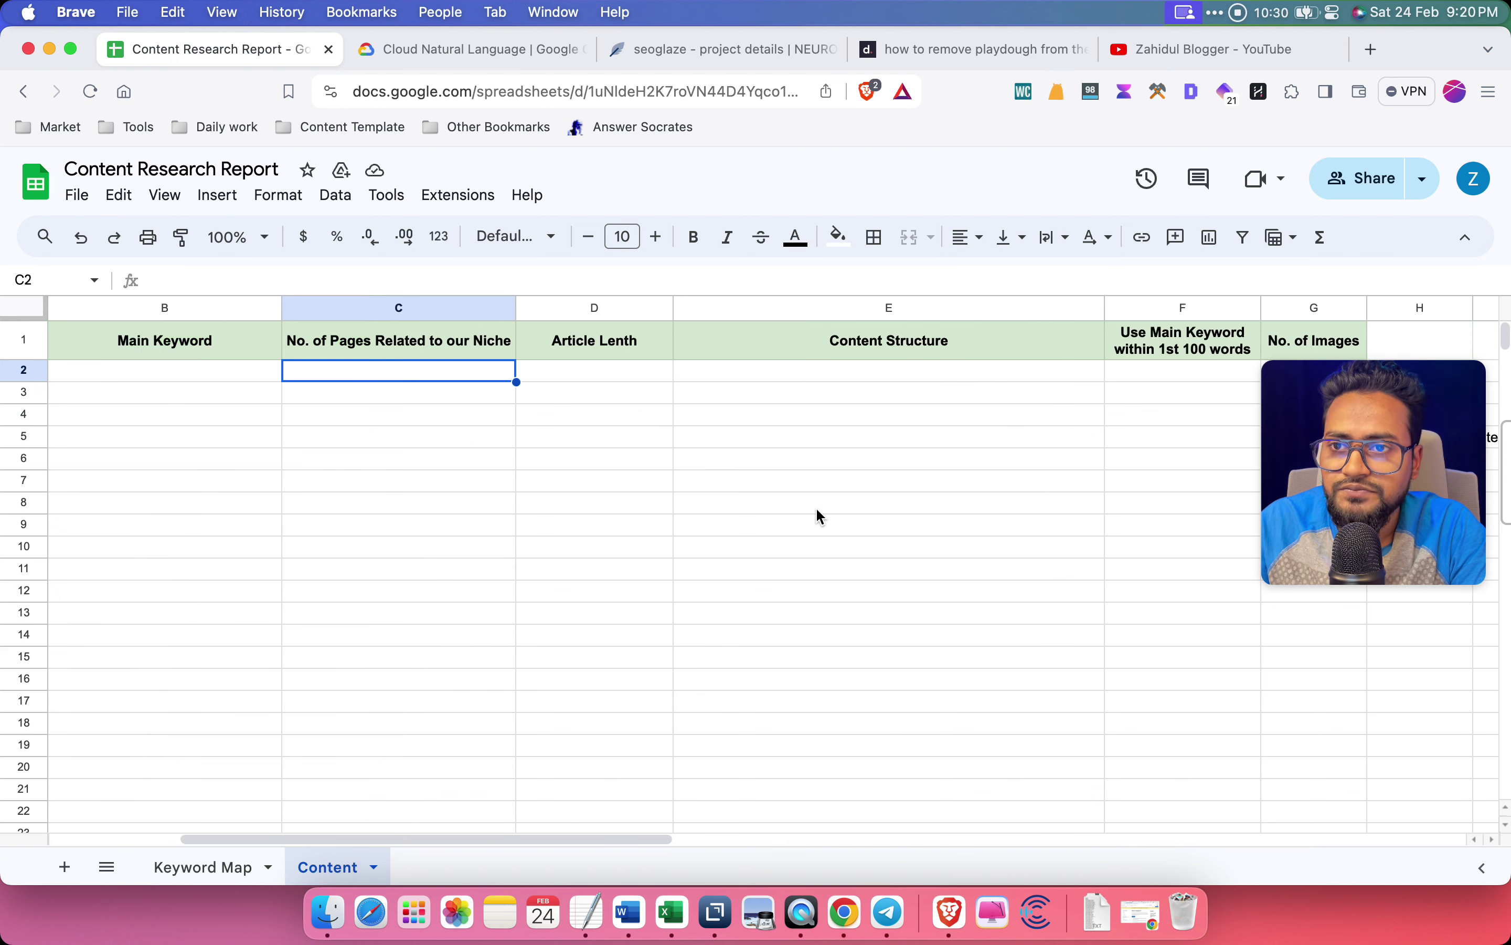
click(615, 381)
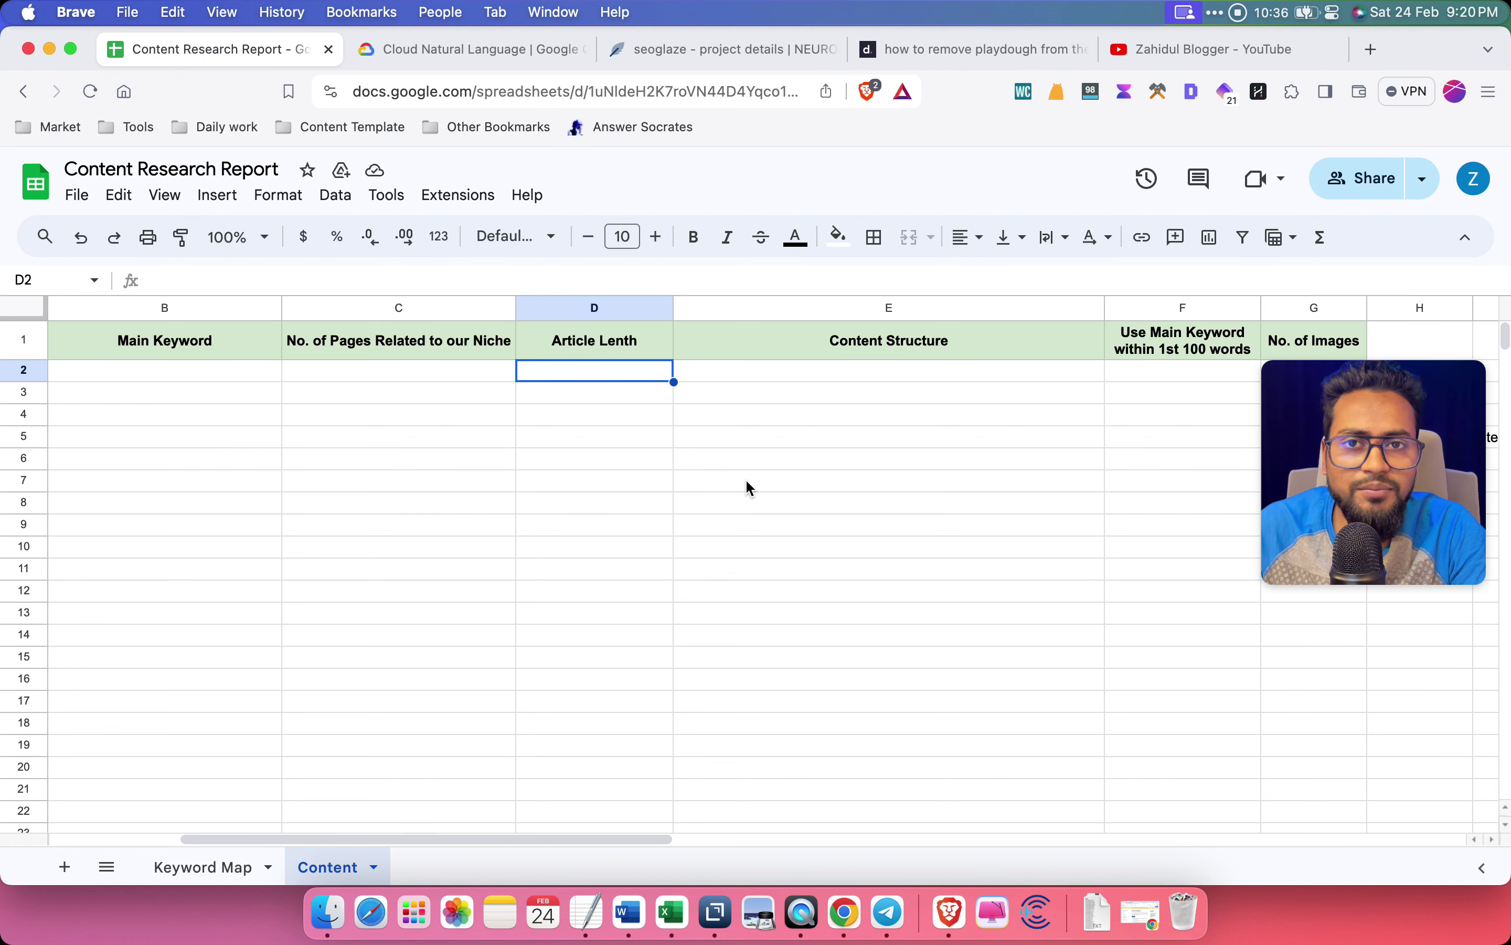
scroll(759, 538, right, 3)
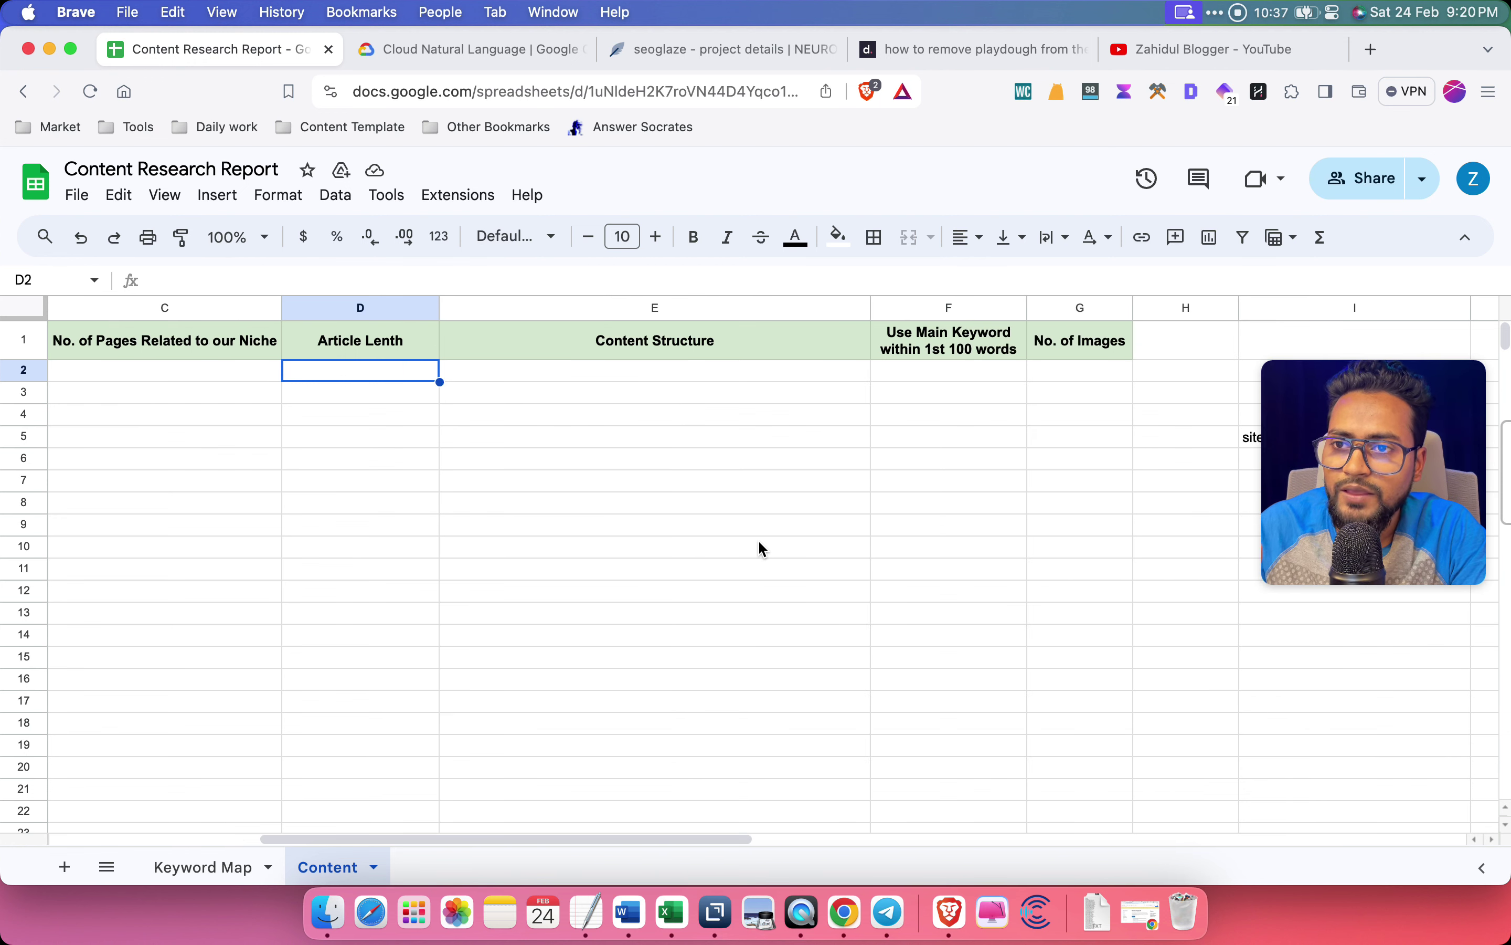
click(647, 375)
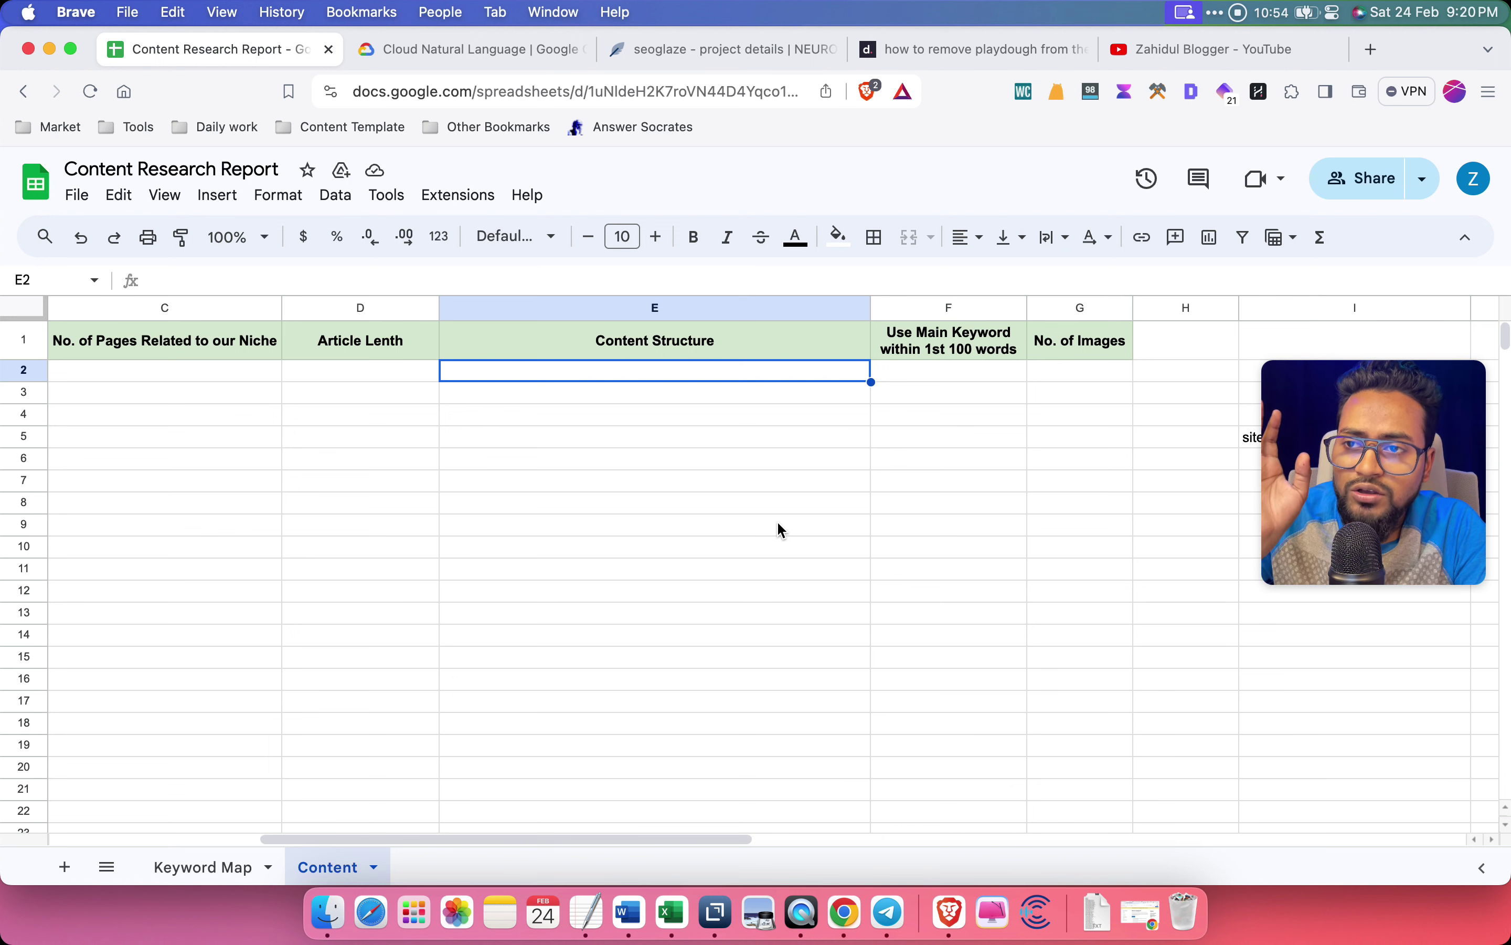
scroll(780, 542, left, 5)
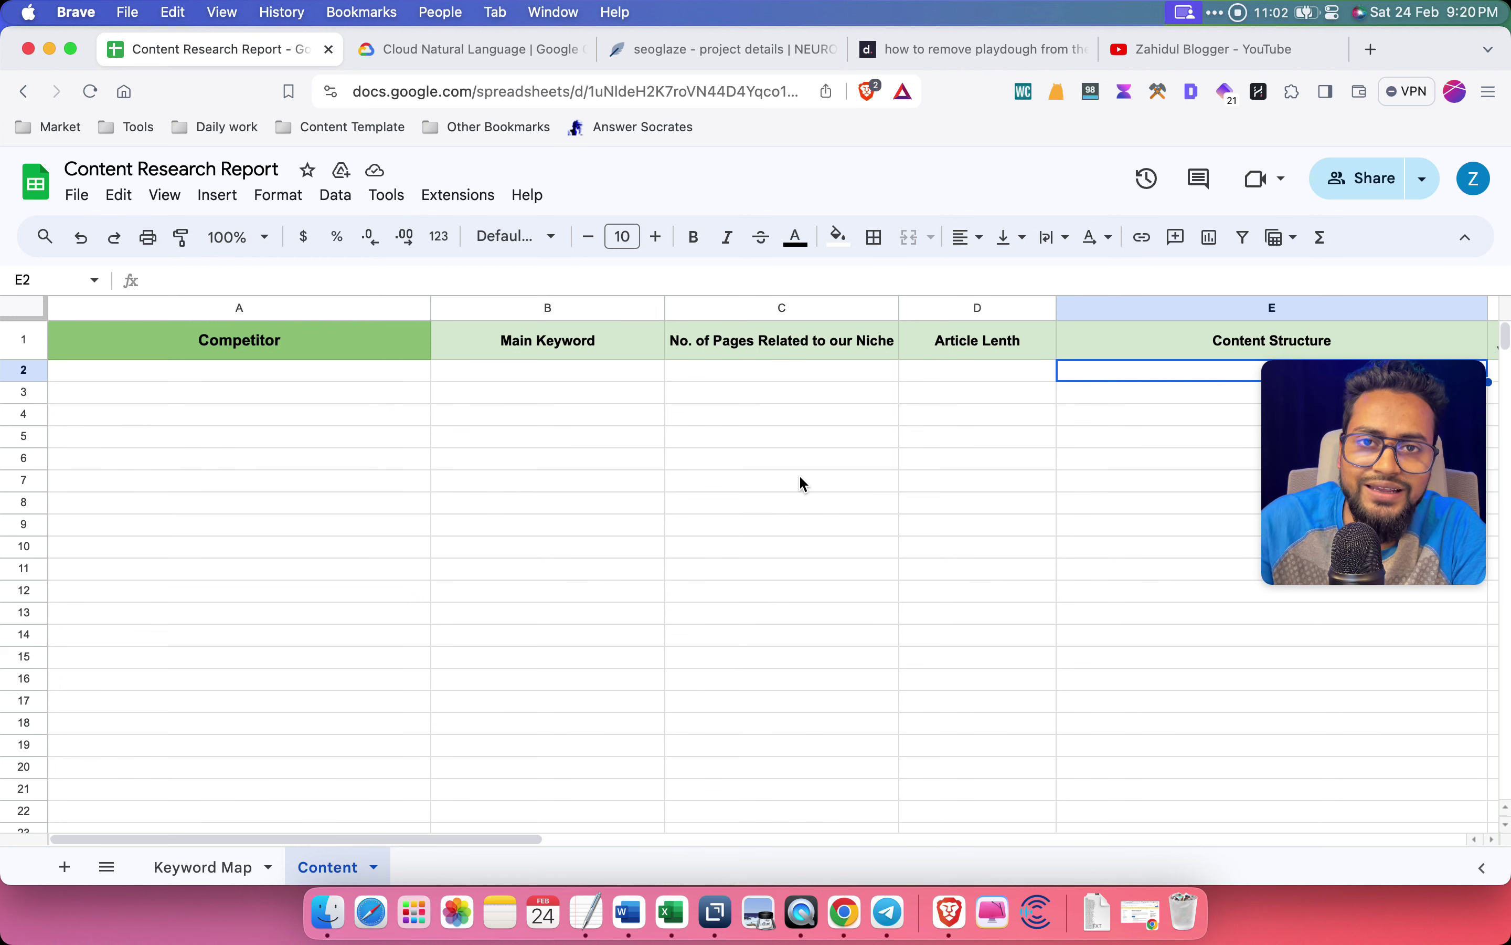
Copy the first primary keyword, "how to remove playdough from the carpet", from the Keyword Map sheet
click(201, 867)
click(549, 665)
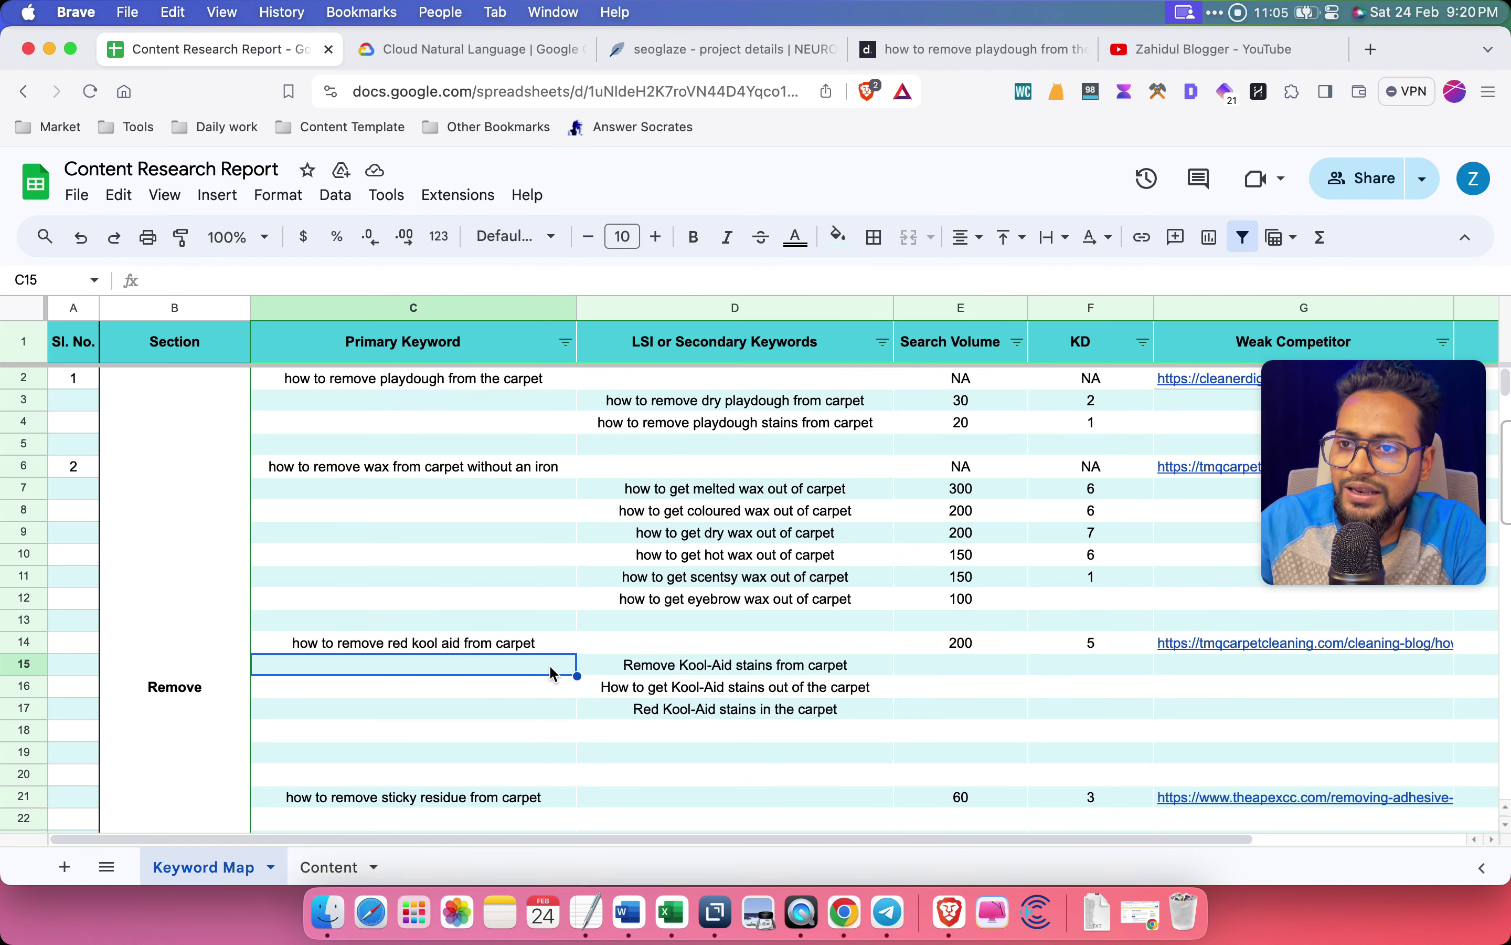
click(453, 384)
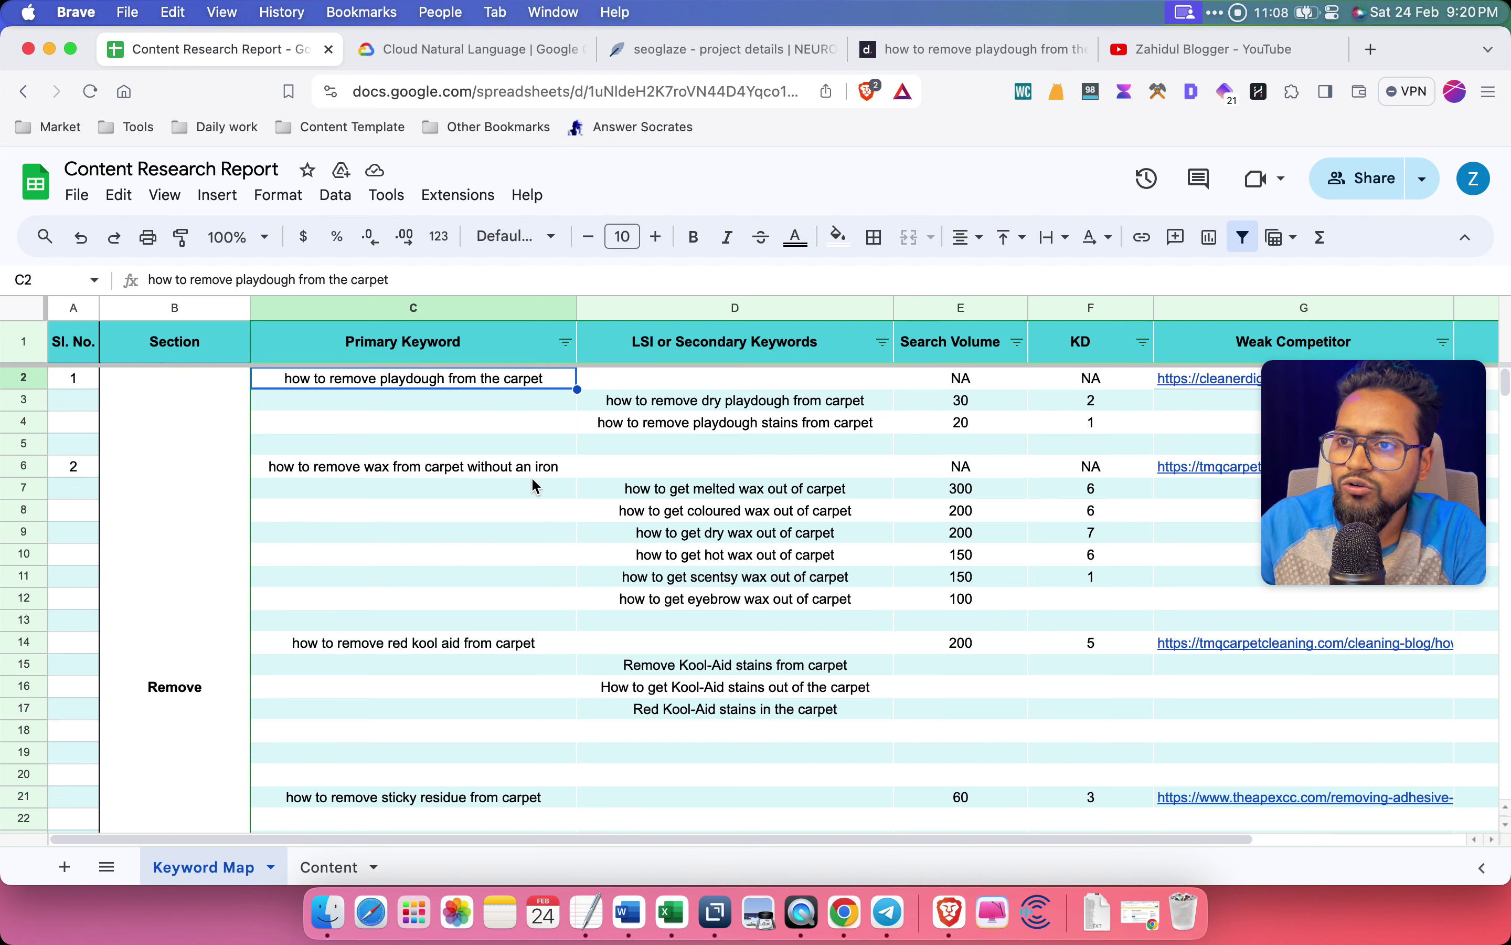
key(super+c)
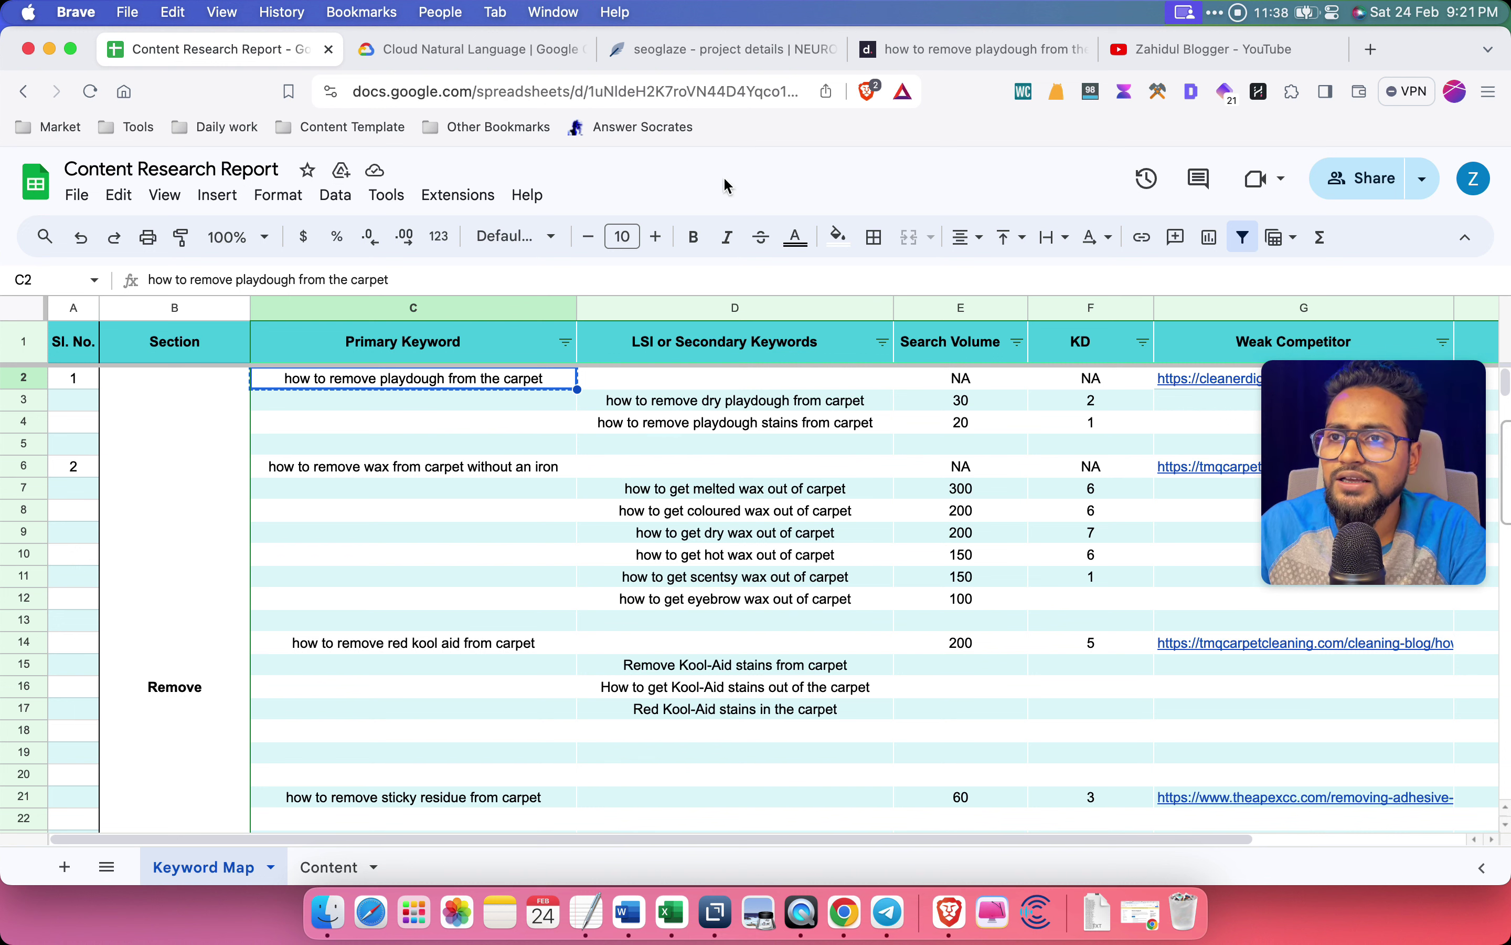
Search Google in a new tab for the copied keyword "how to remove playdough from the carpet"
click(996, 53)
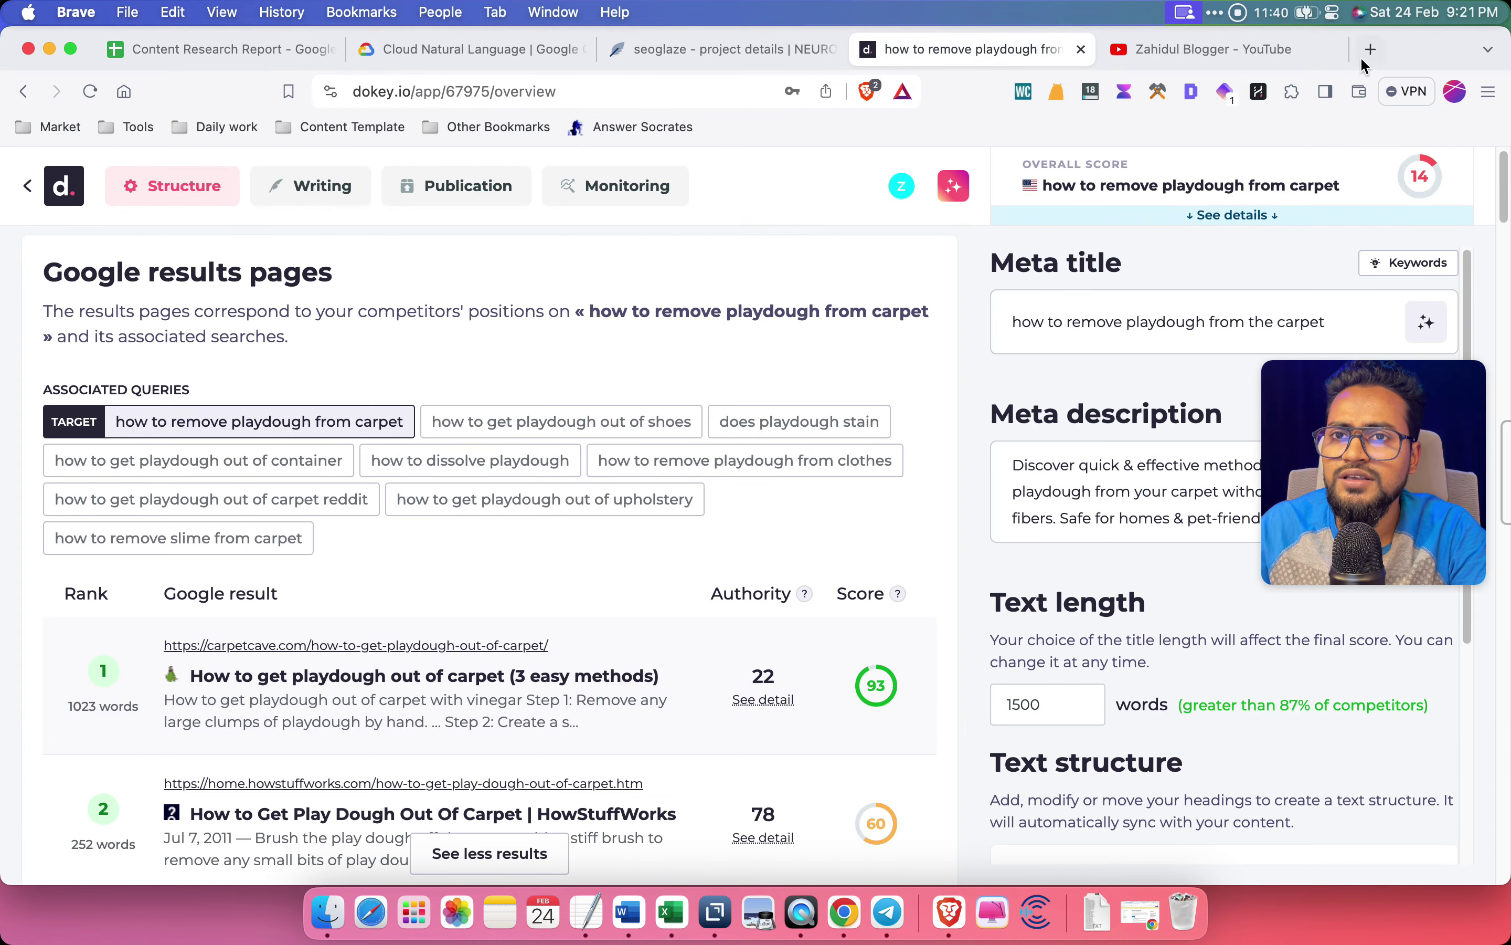
click(1367, 51)
click(645, 91)
key(super+v)
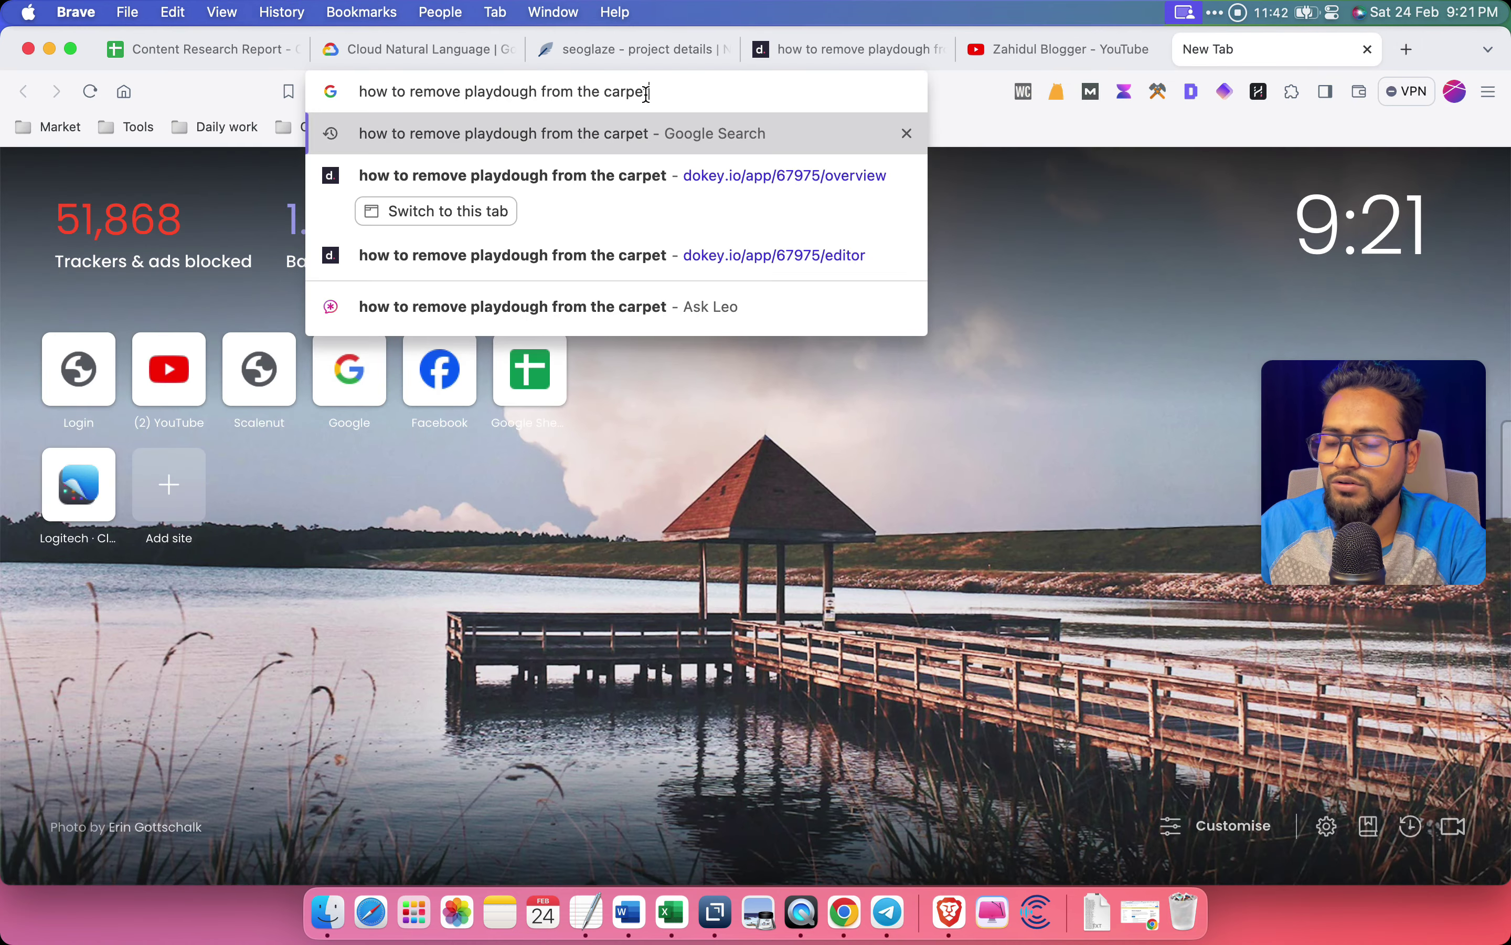
key(Return)
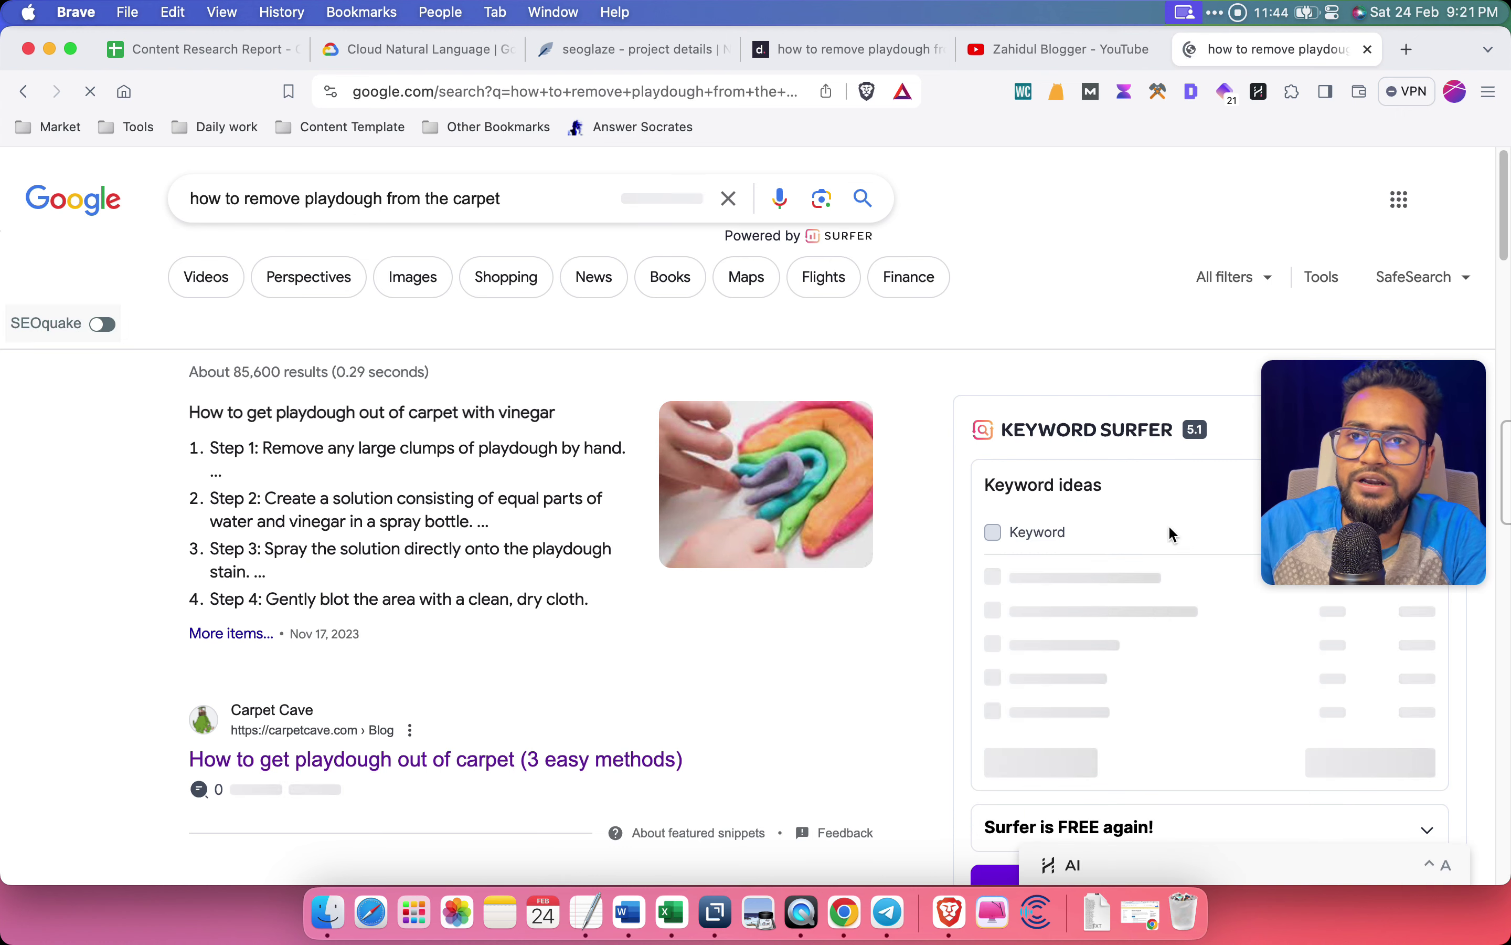
Return to the Dokey results and try to copy the top-ranked carpetcave.com article's address
click(871, 49)
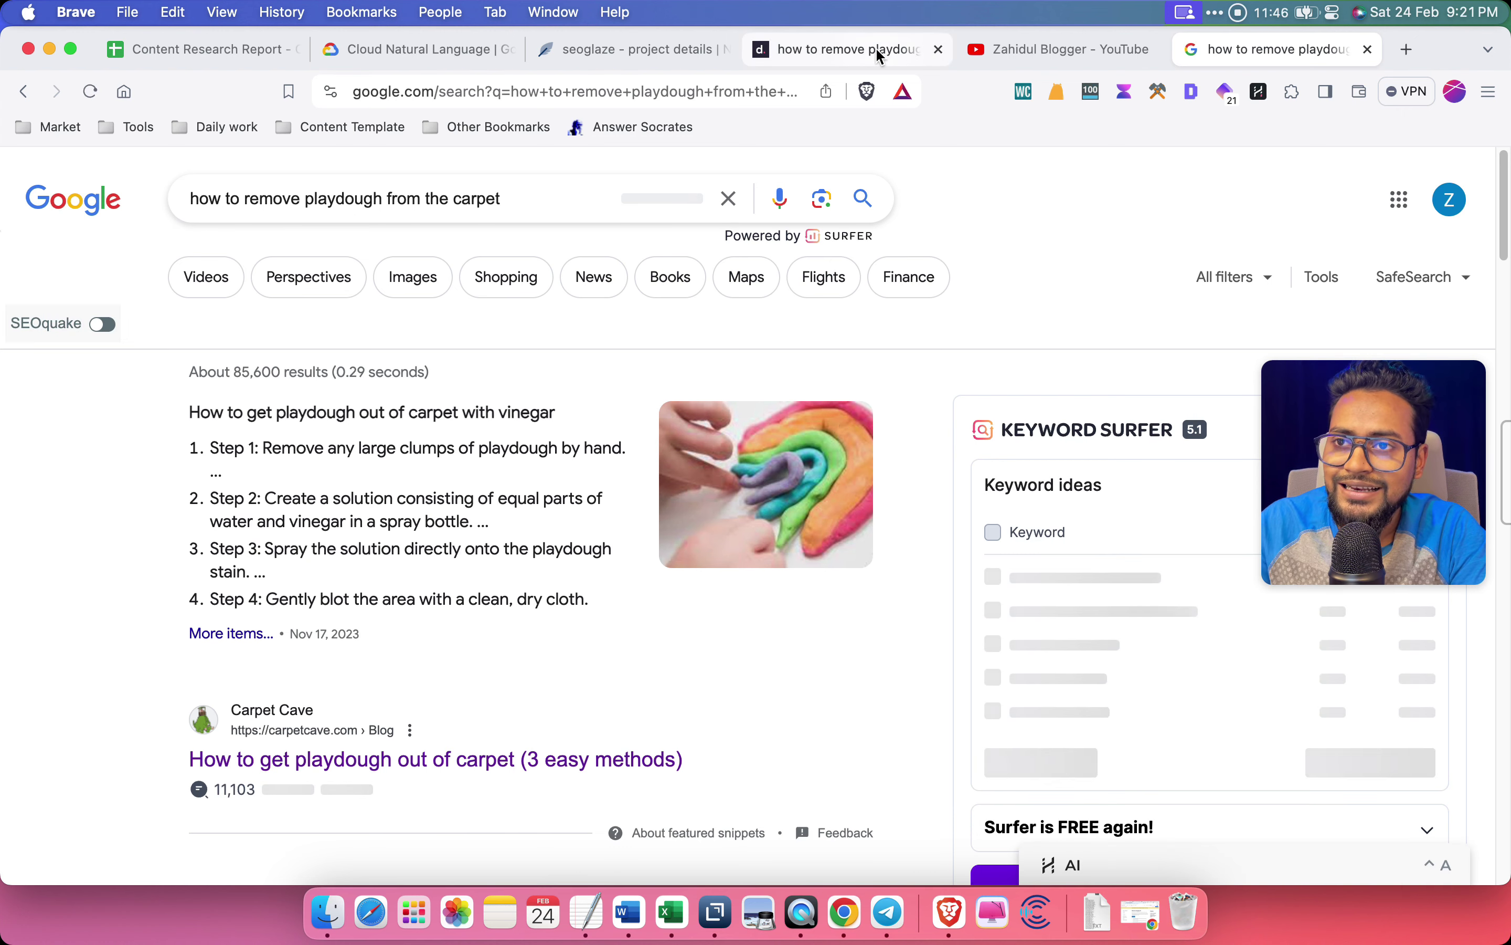
scroll(786, 566, down, 5)
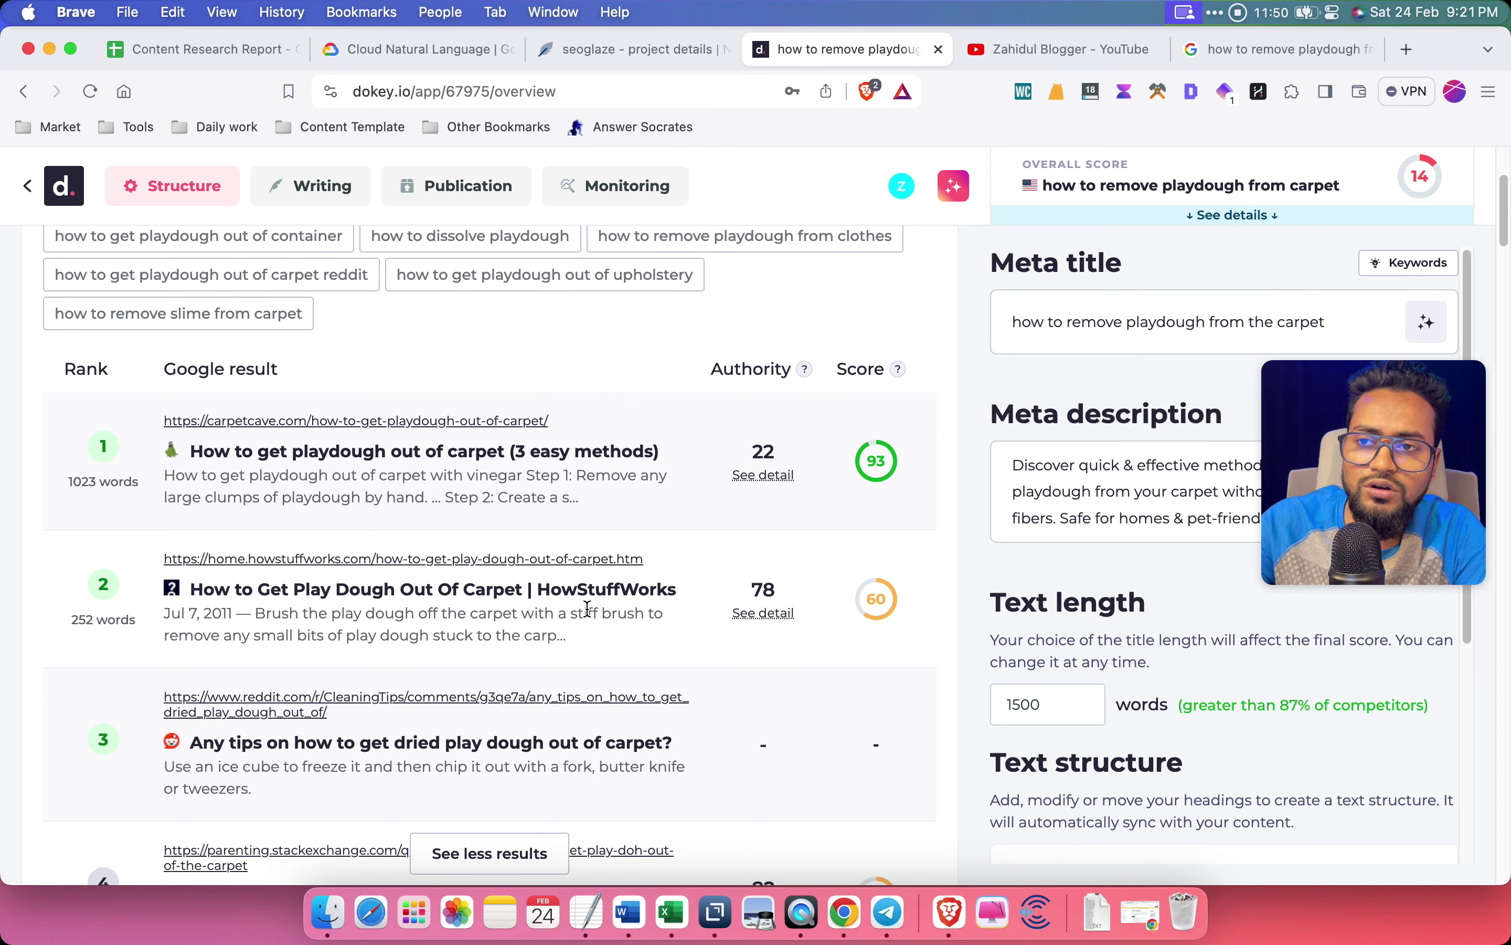
scroll(609, 610, up, 3)
scroll(634, 611, down, 1)
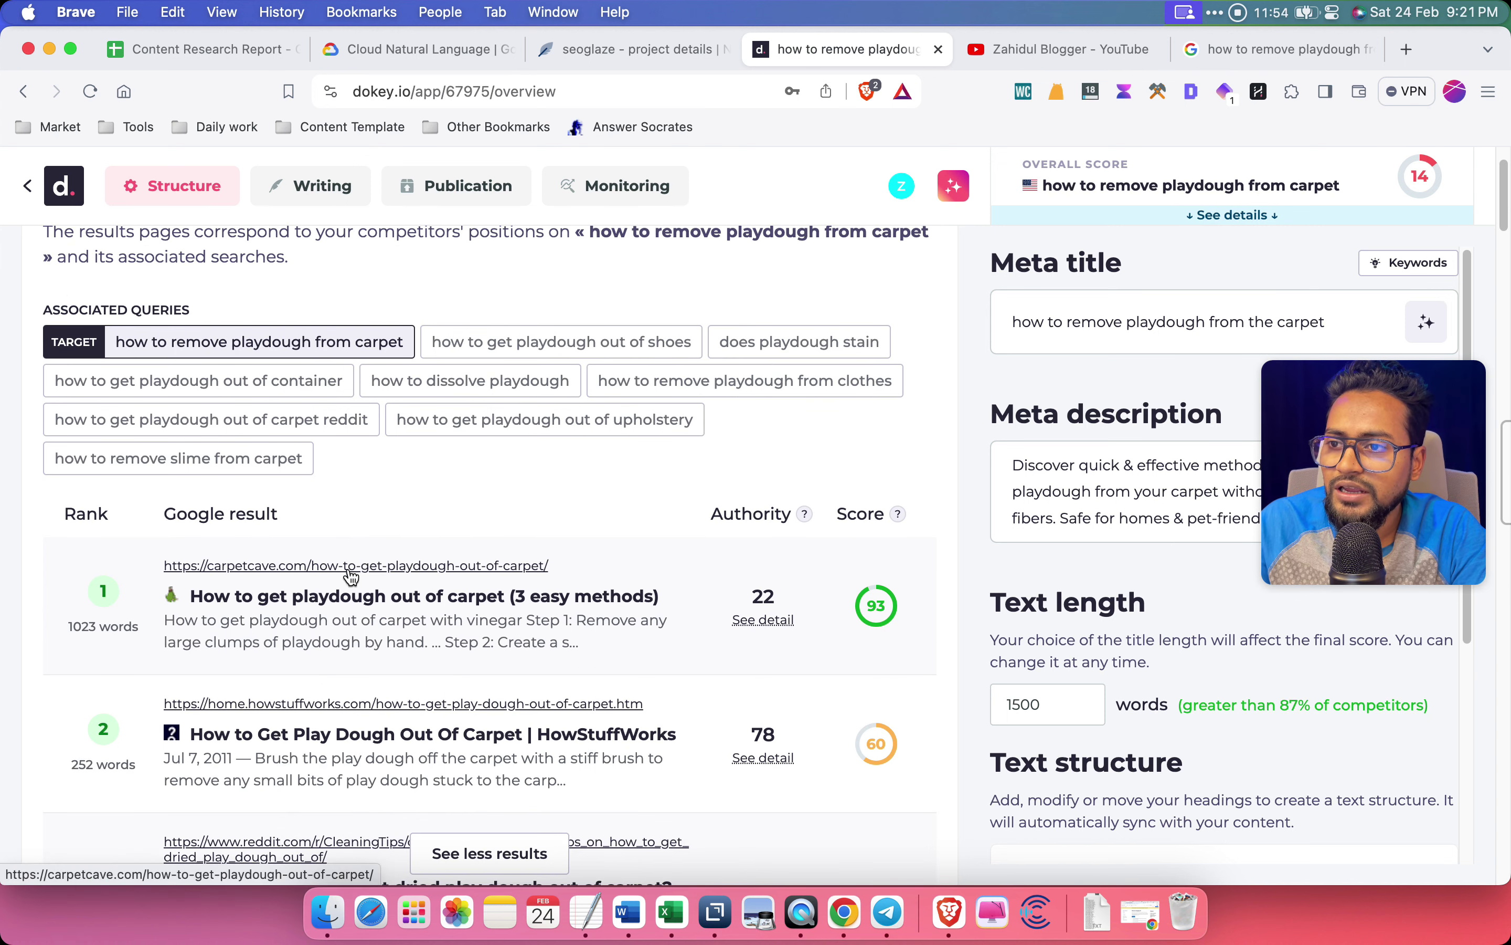
right_click(431, 567)
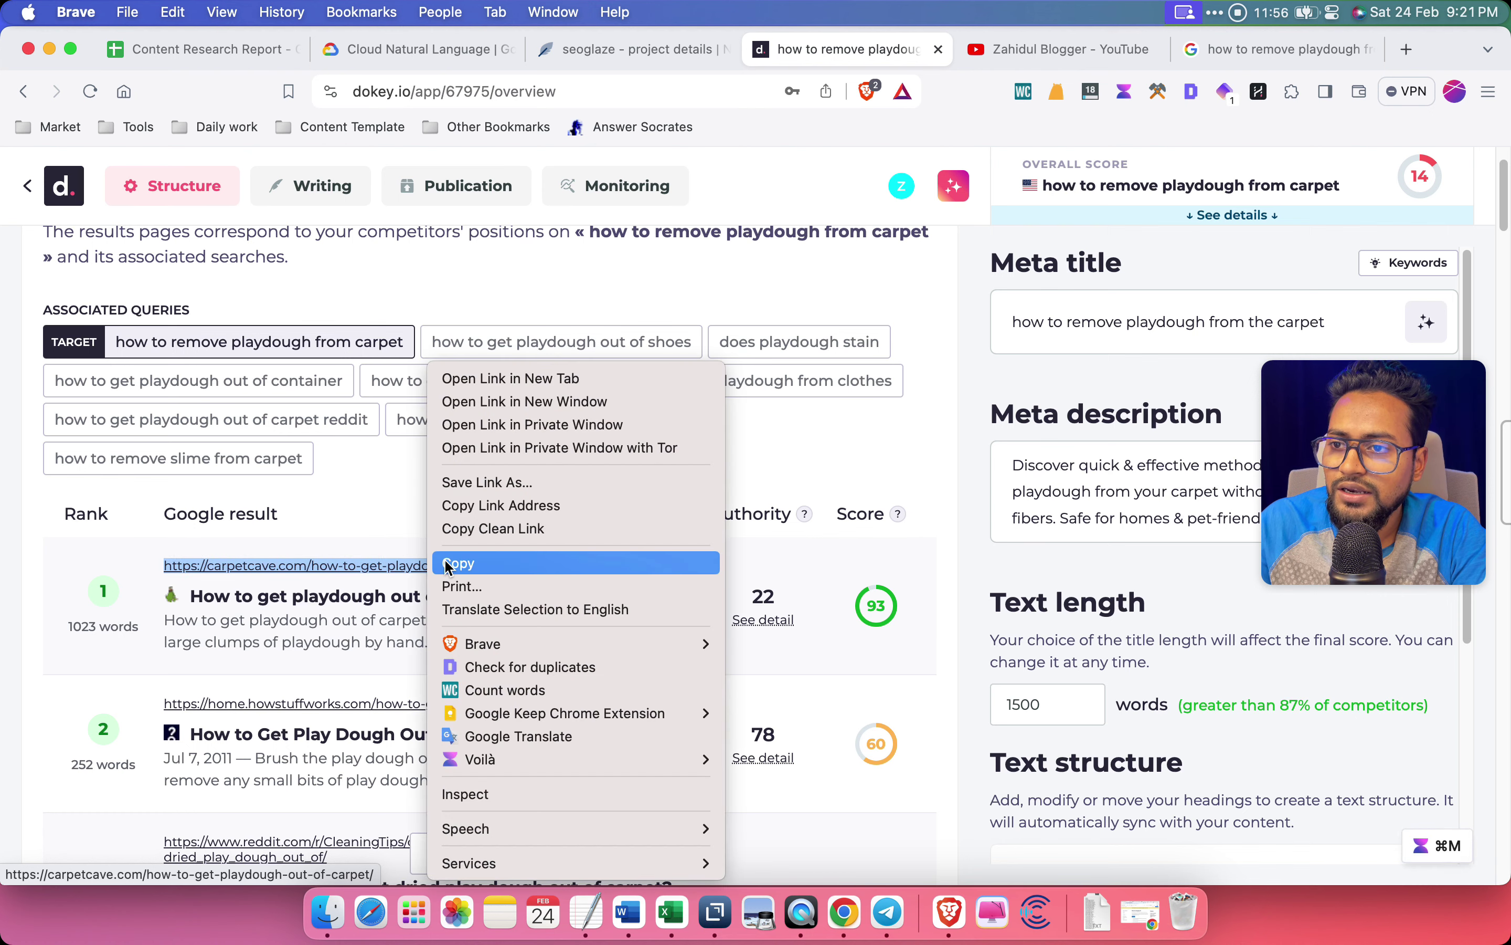
click(449, 565)
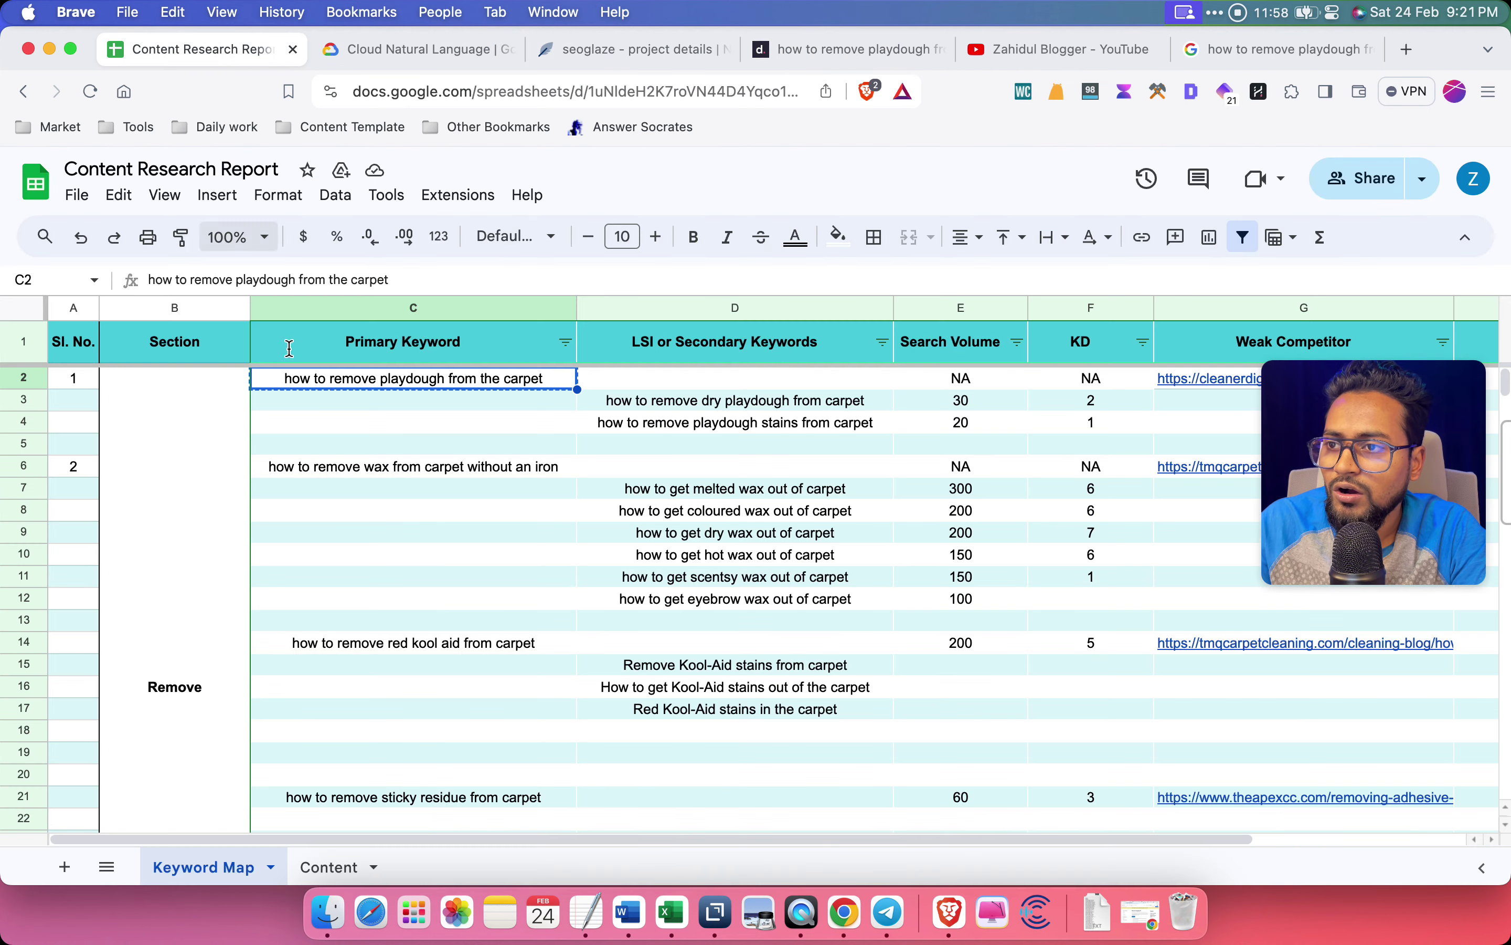
Open the spreadsheet's Content sheet and select the first Competitor cell, A2
click(328, 899)
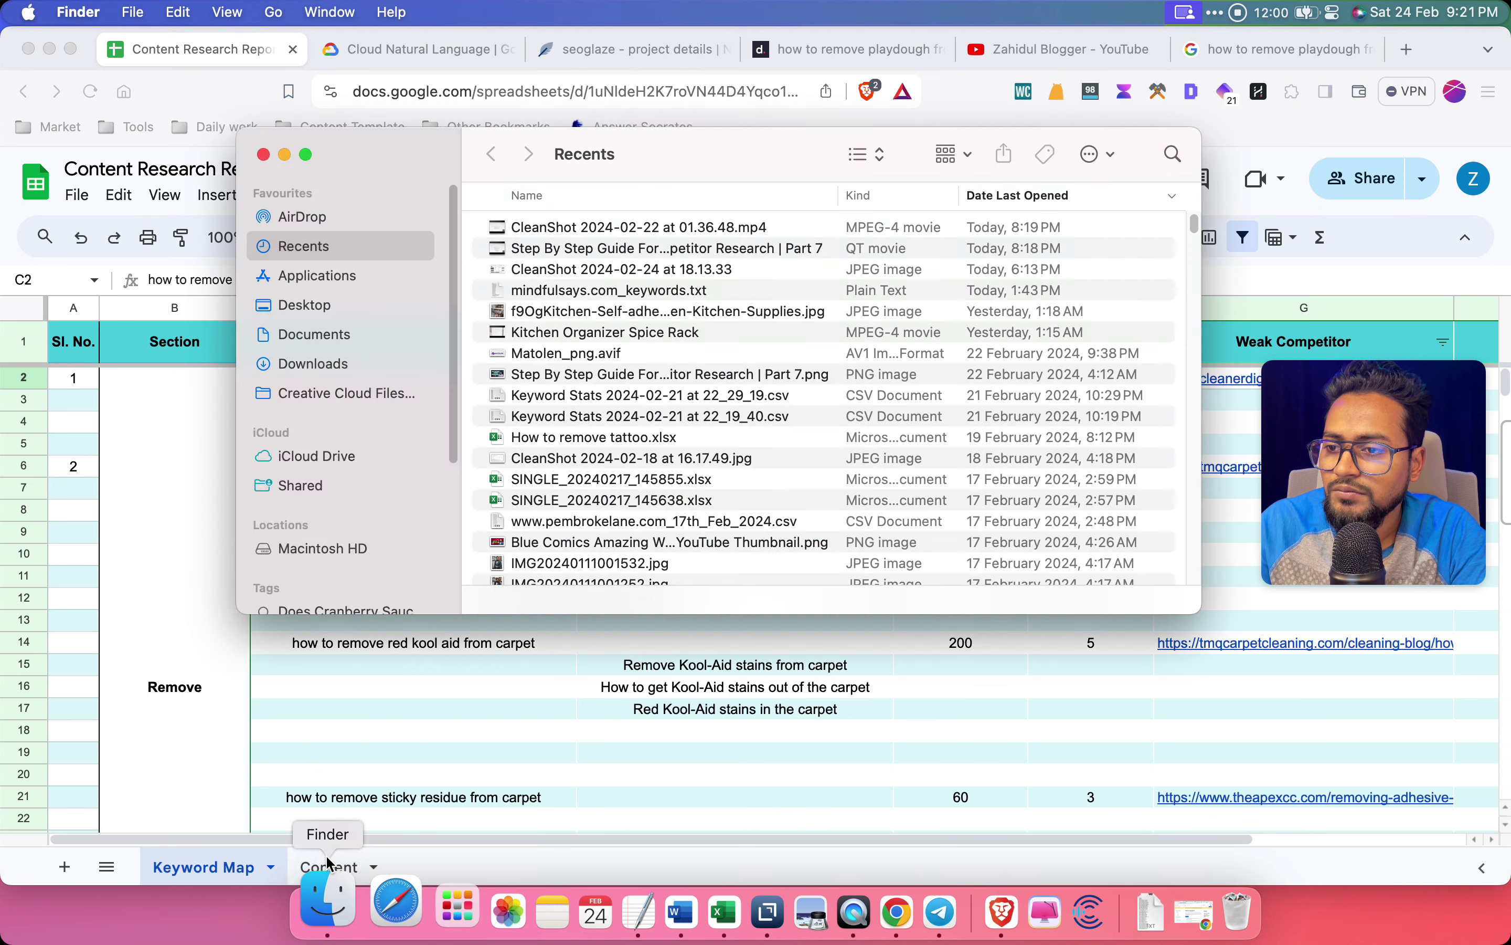
click(328, 865)
click(328, 867)
click(228, 373)
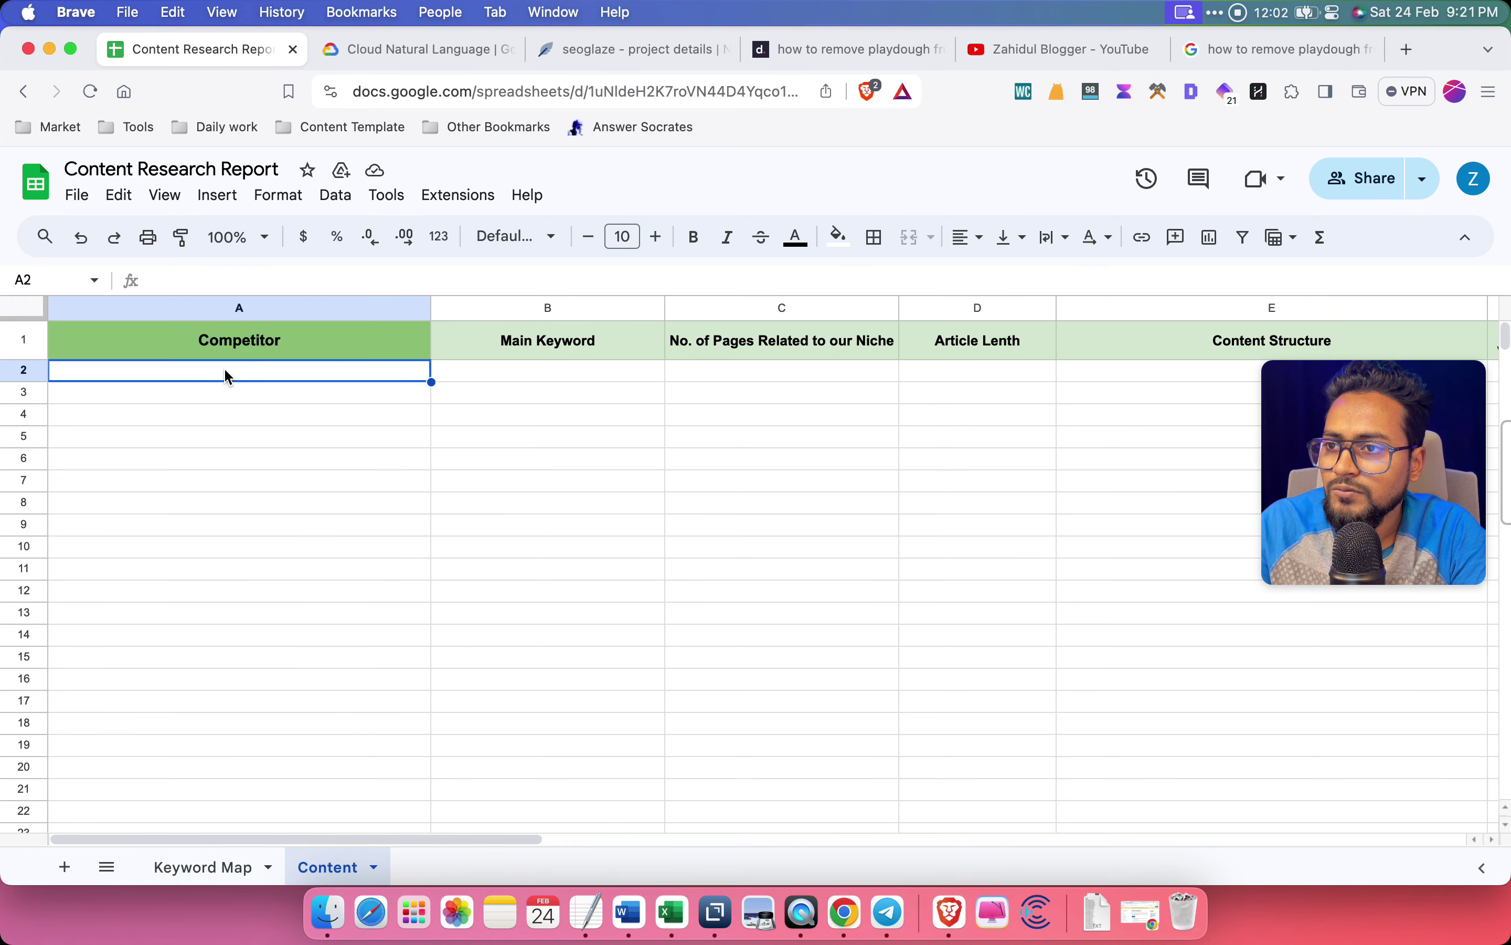
Try to paste the competitor's address into cell A2 and undo the paste
right_click(228, 373)
mouse_move(228, 372)
click(597, 368)
click(417, 593)
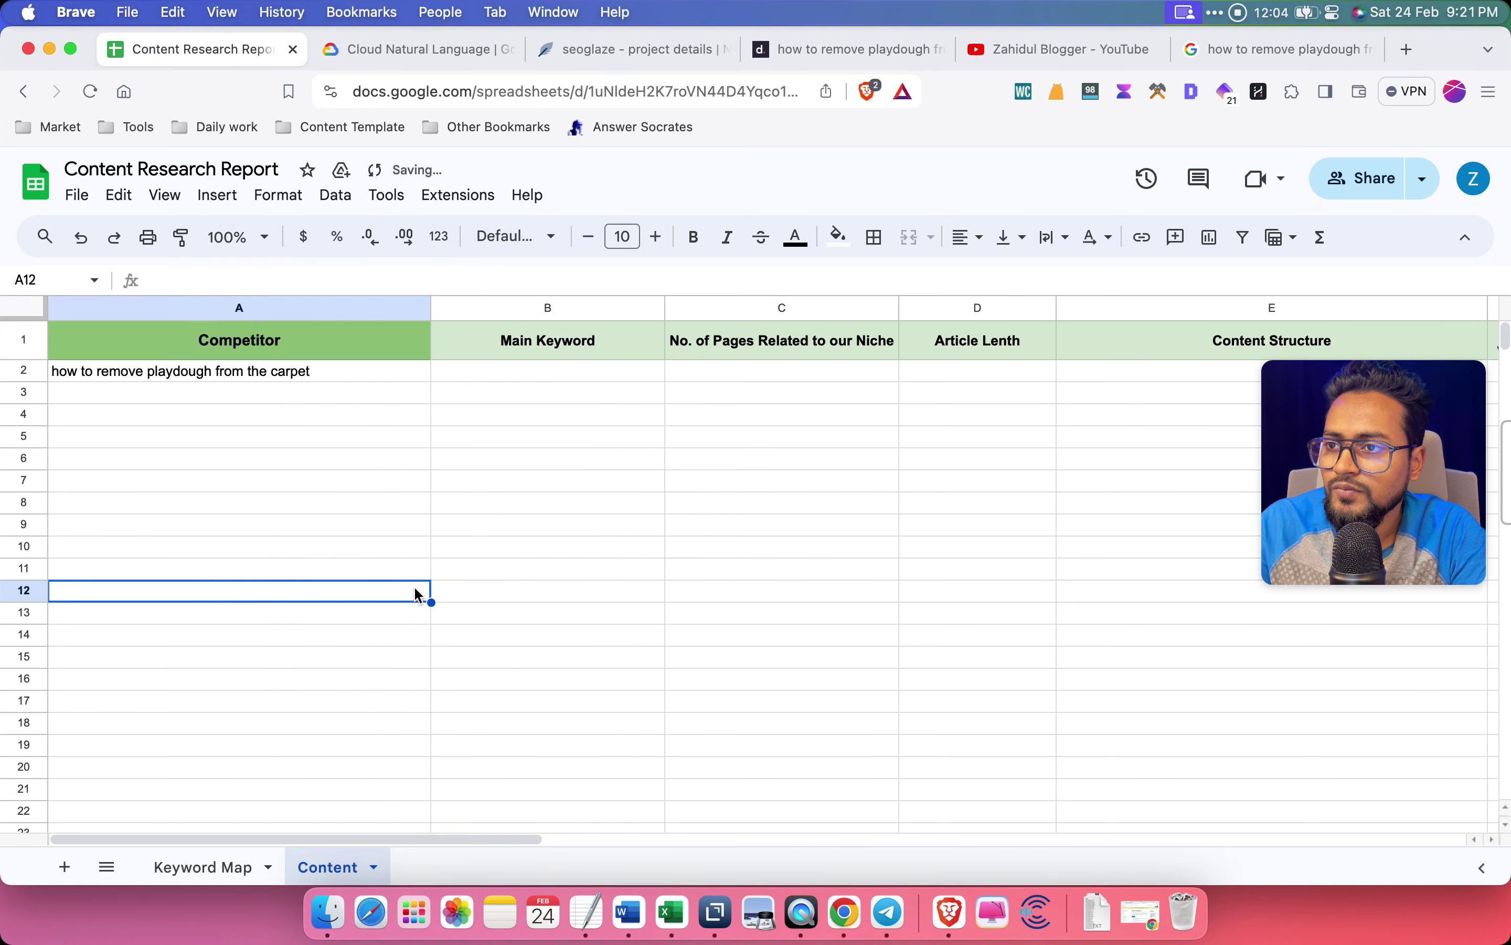
key(super+z)
Open the top-ranked carpetcave.com playdough article from the Dokey results in its own tab
click(1245, 47)
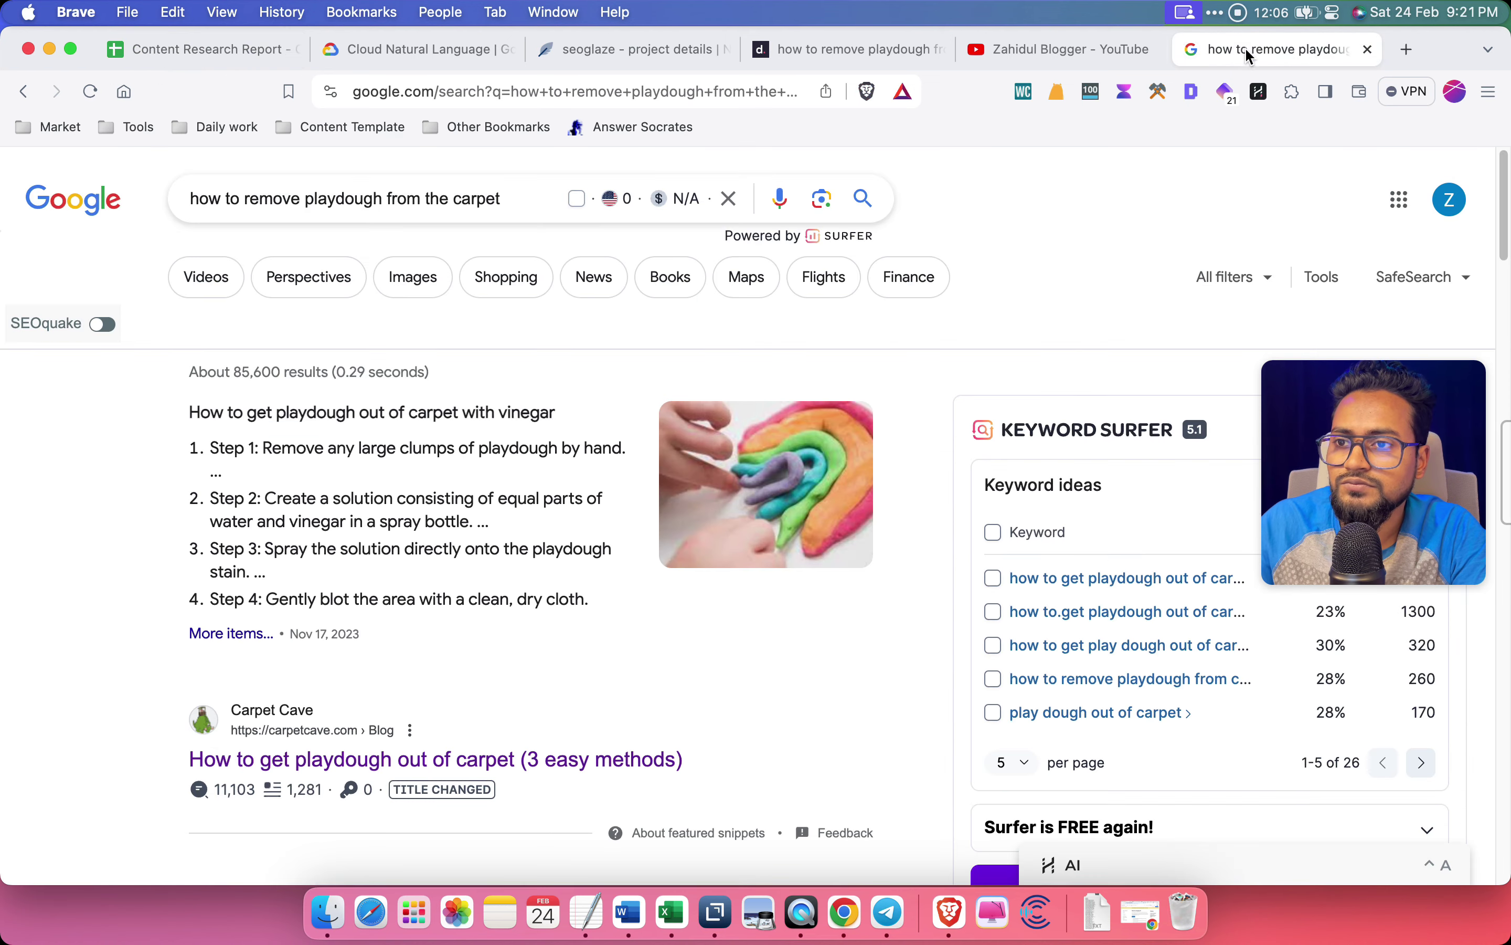
click(1071, 52)
click(826, 47)
click(604, 567)
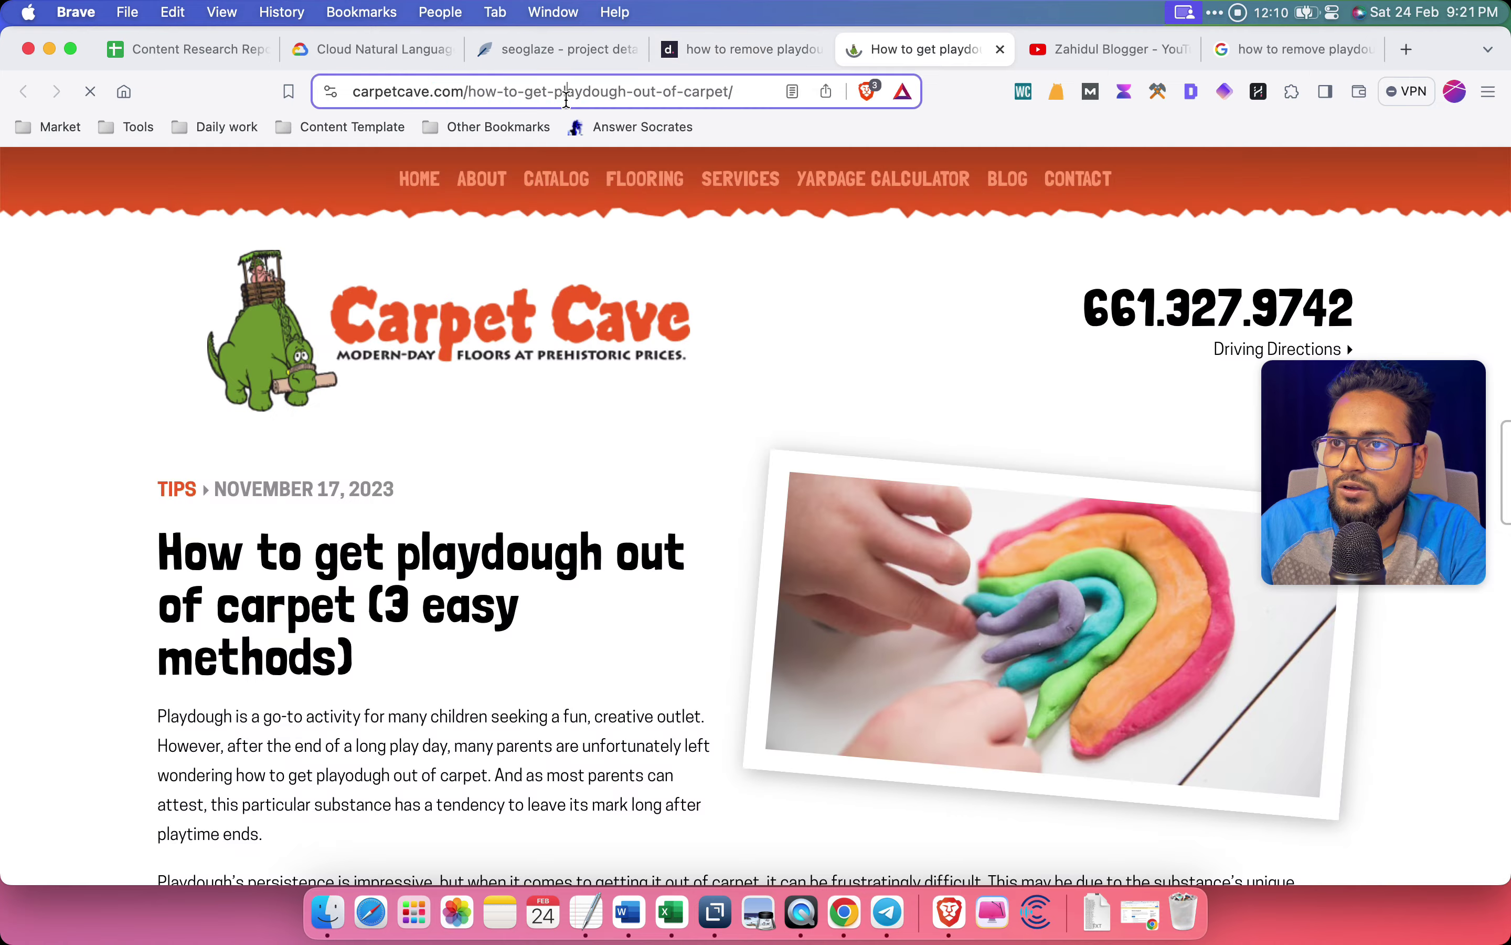
Copy the Carpet Cave article's URL into Competitor cell A2 of the Content sheet
click(576, 94)
key(super+c)
click(201, 52)
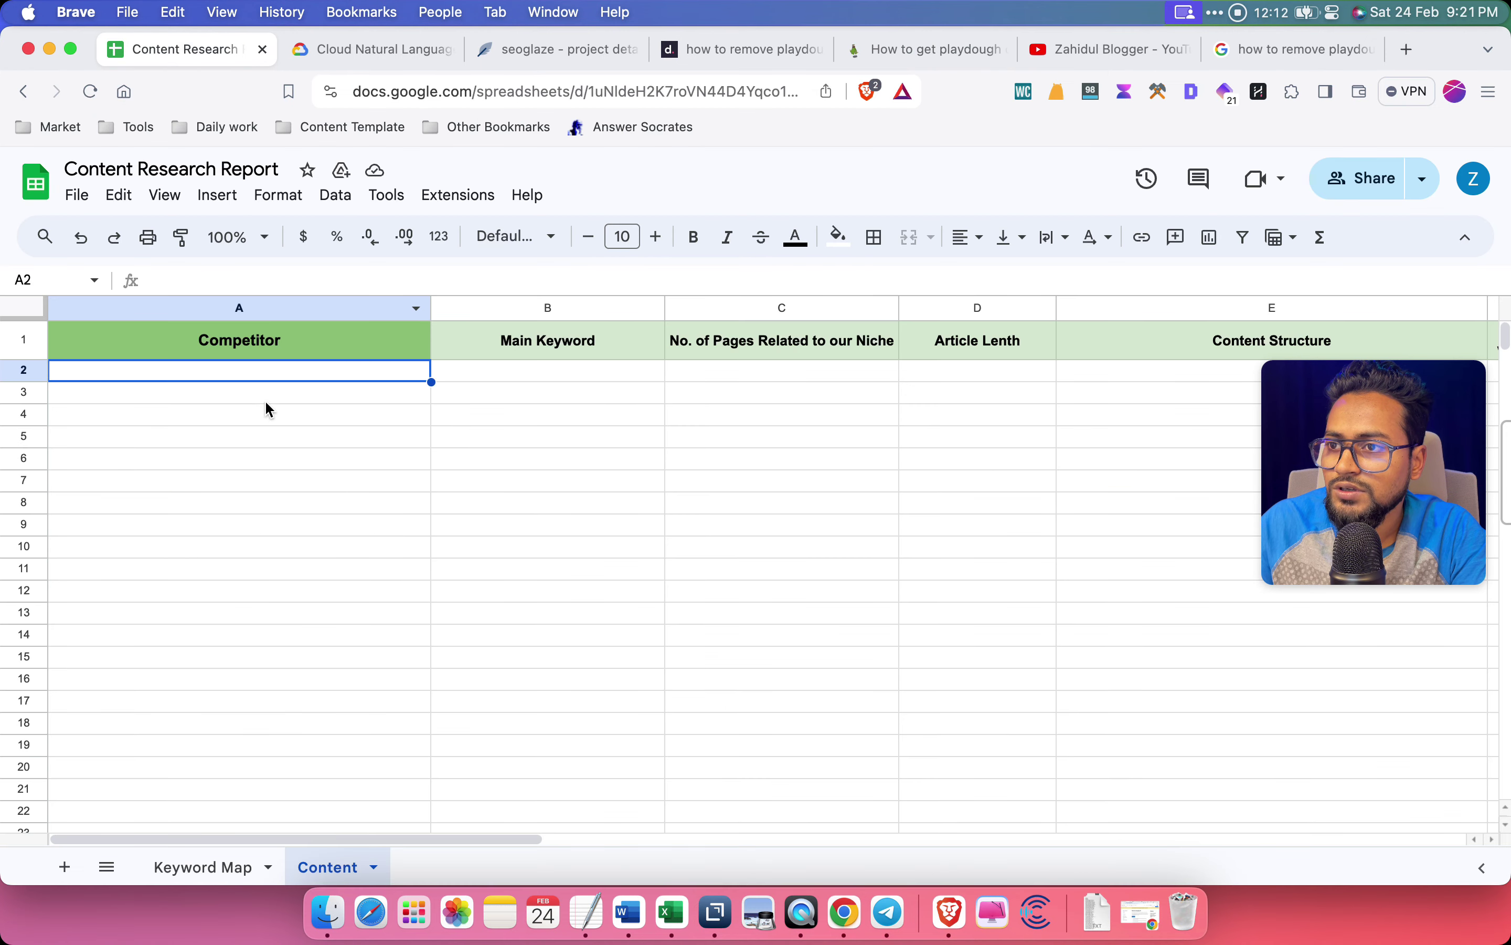
key(super+v)
click(567, 501)
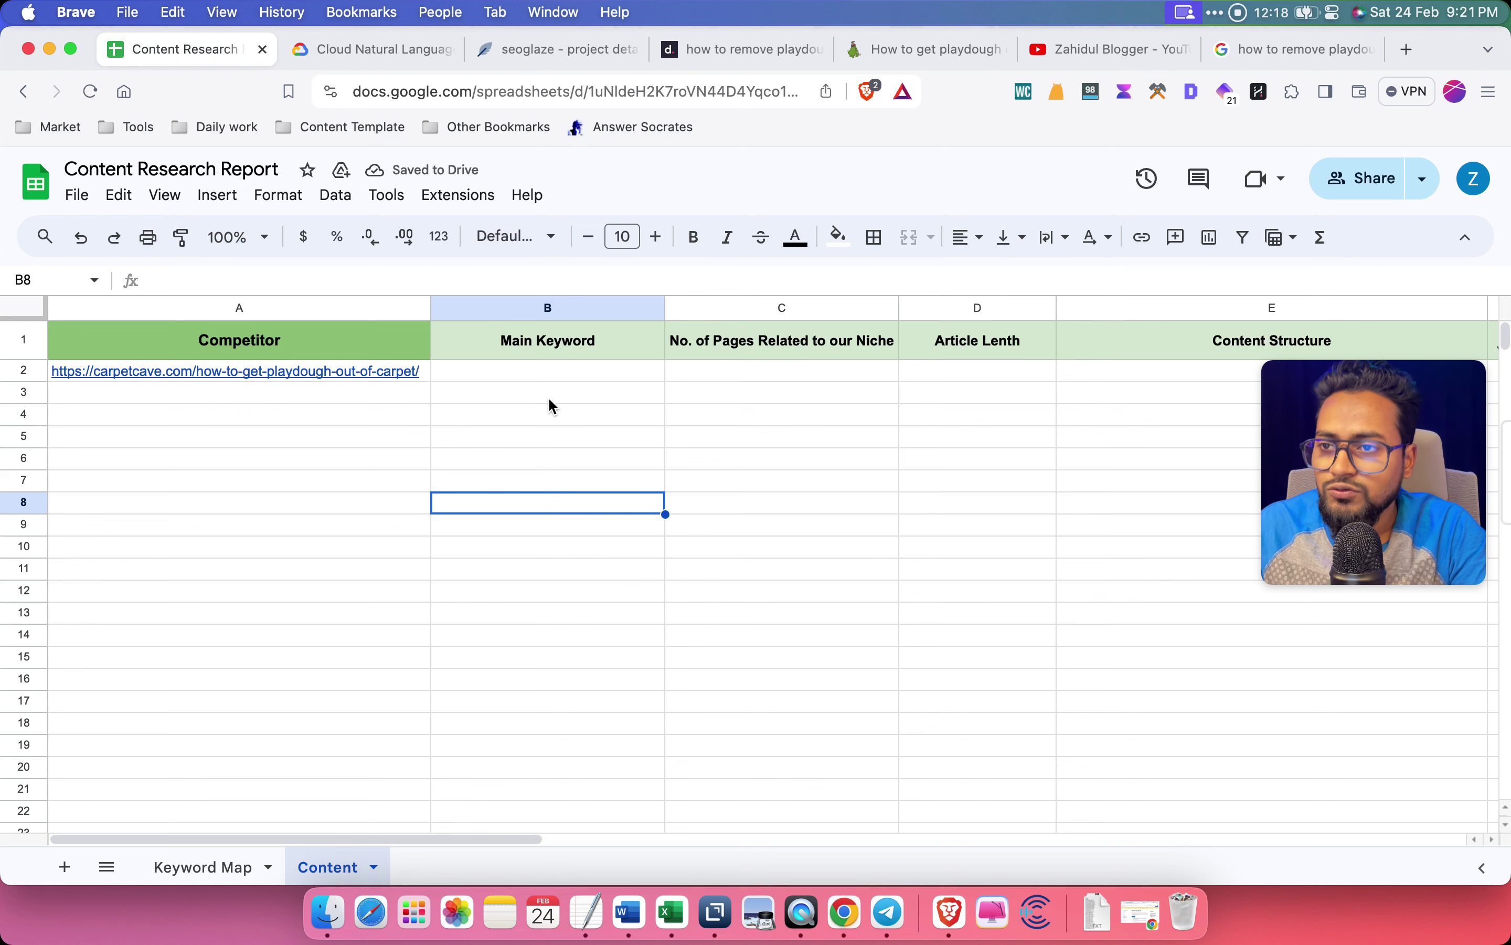
Compare the Carpet Cave article's title and URL slug to identify its main keyword for cell B2
click(542, 370)
key(super+5)
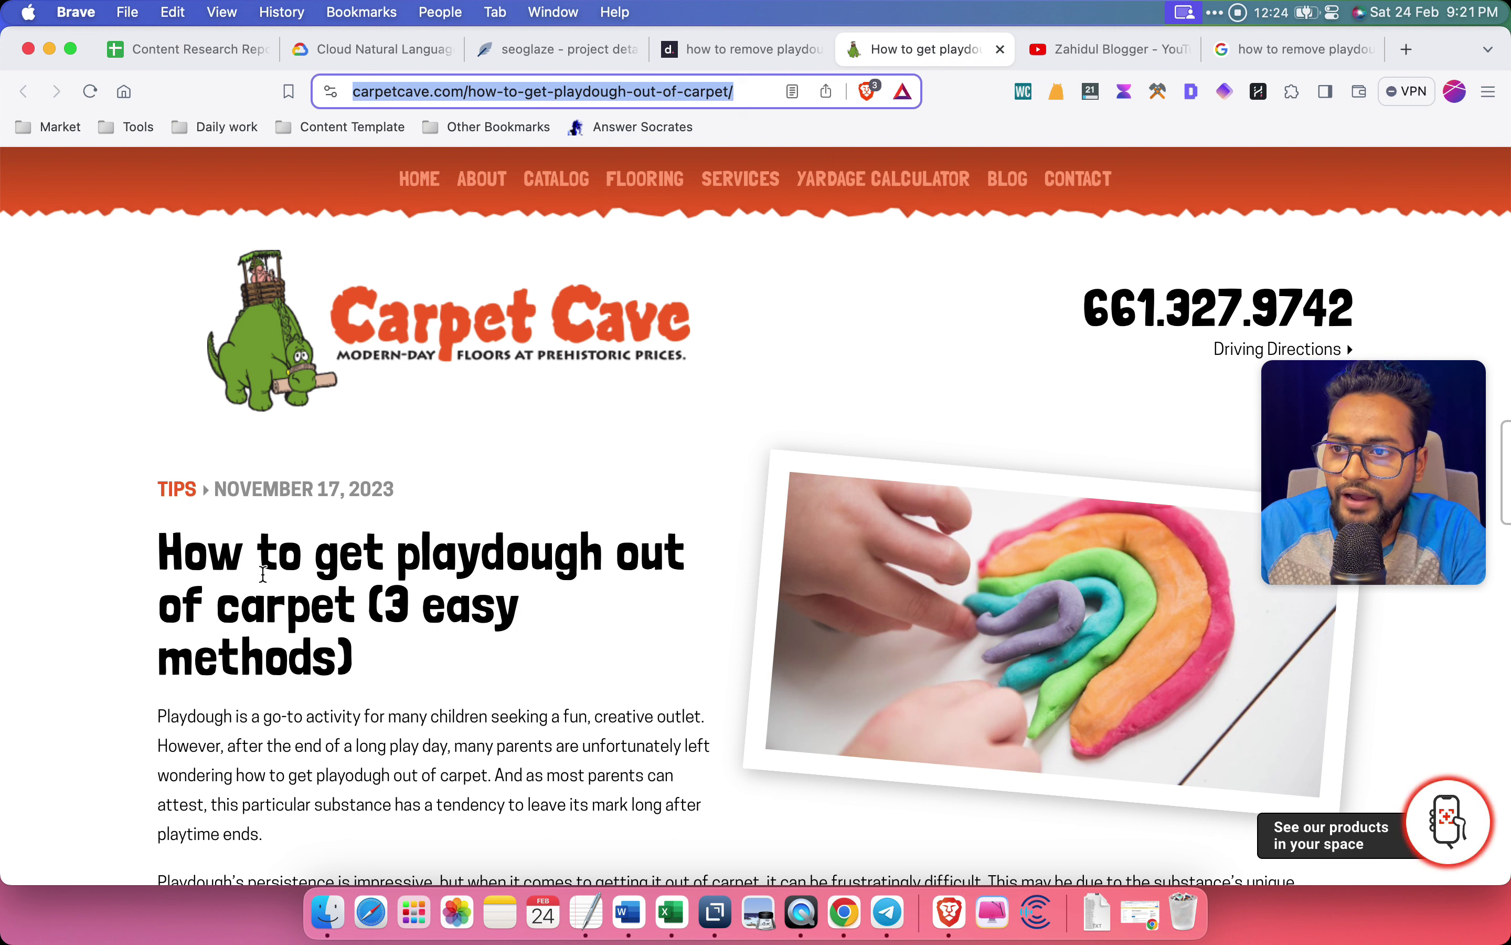
drag(343, 613, 159, 540)
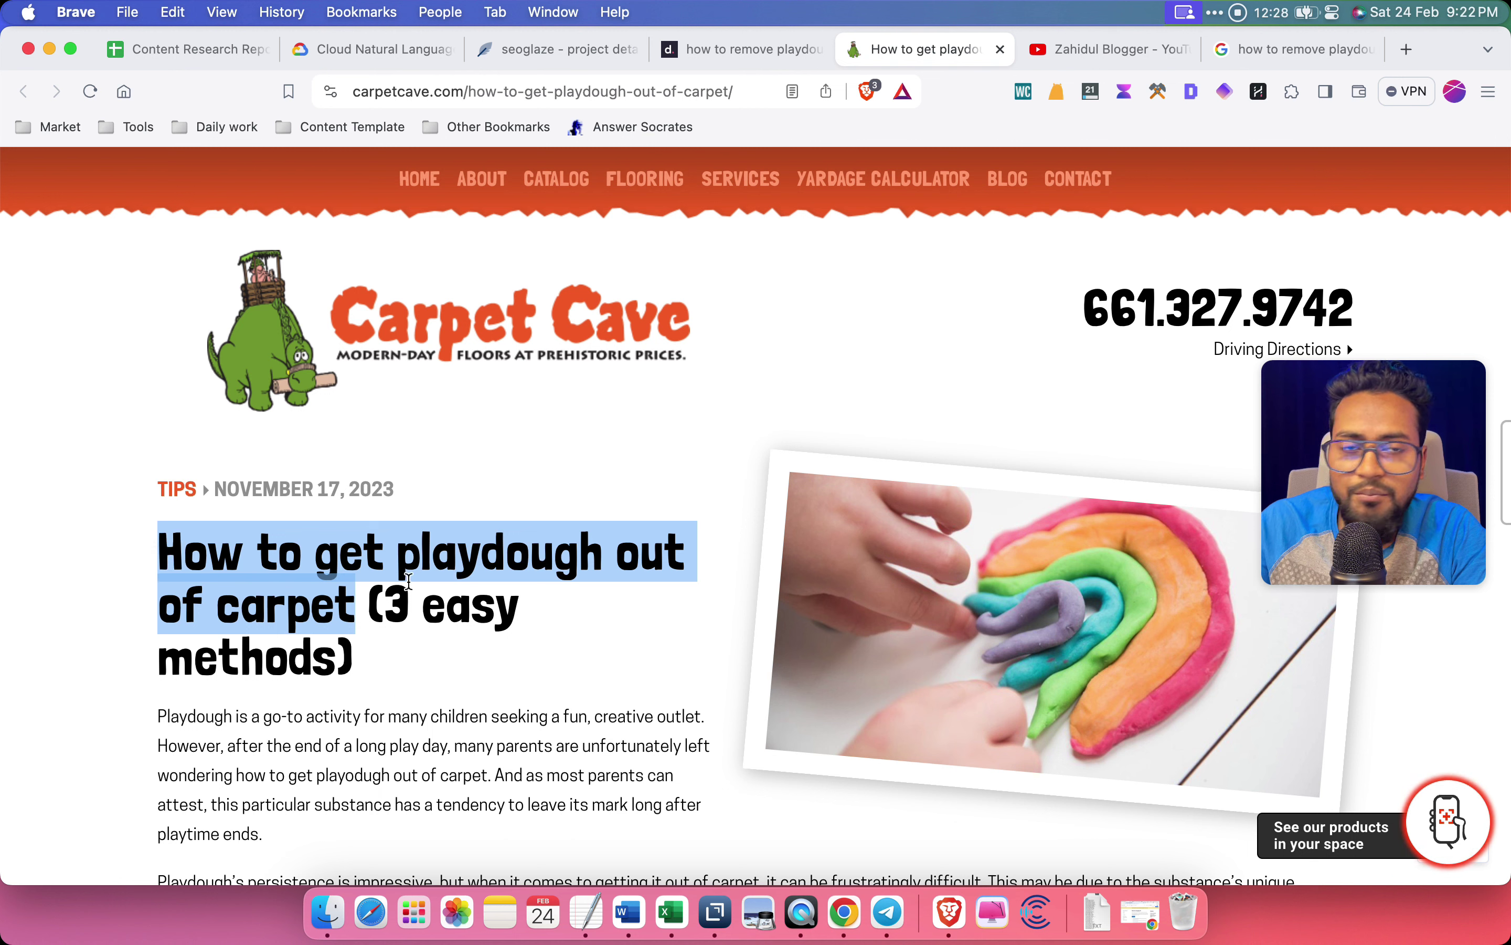
drag(480, 89, 728, 92)
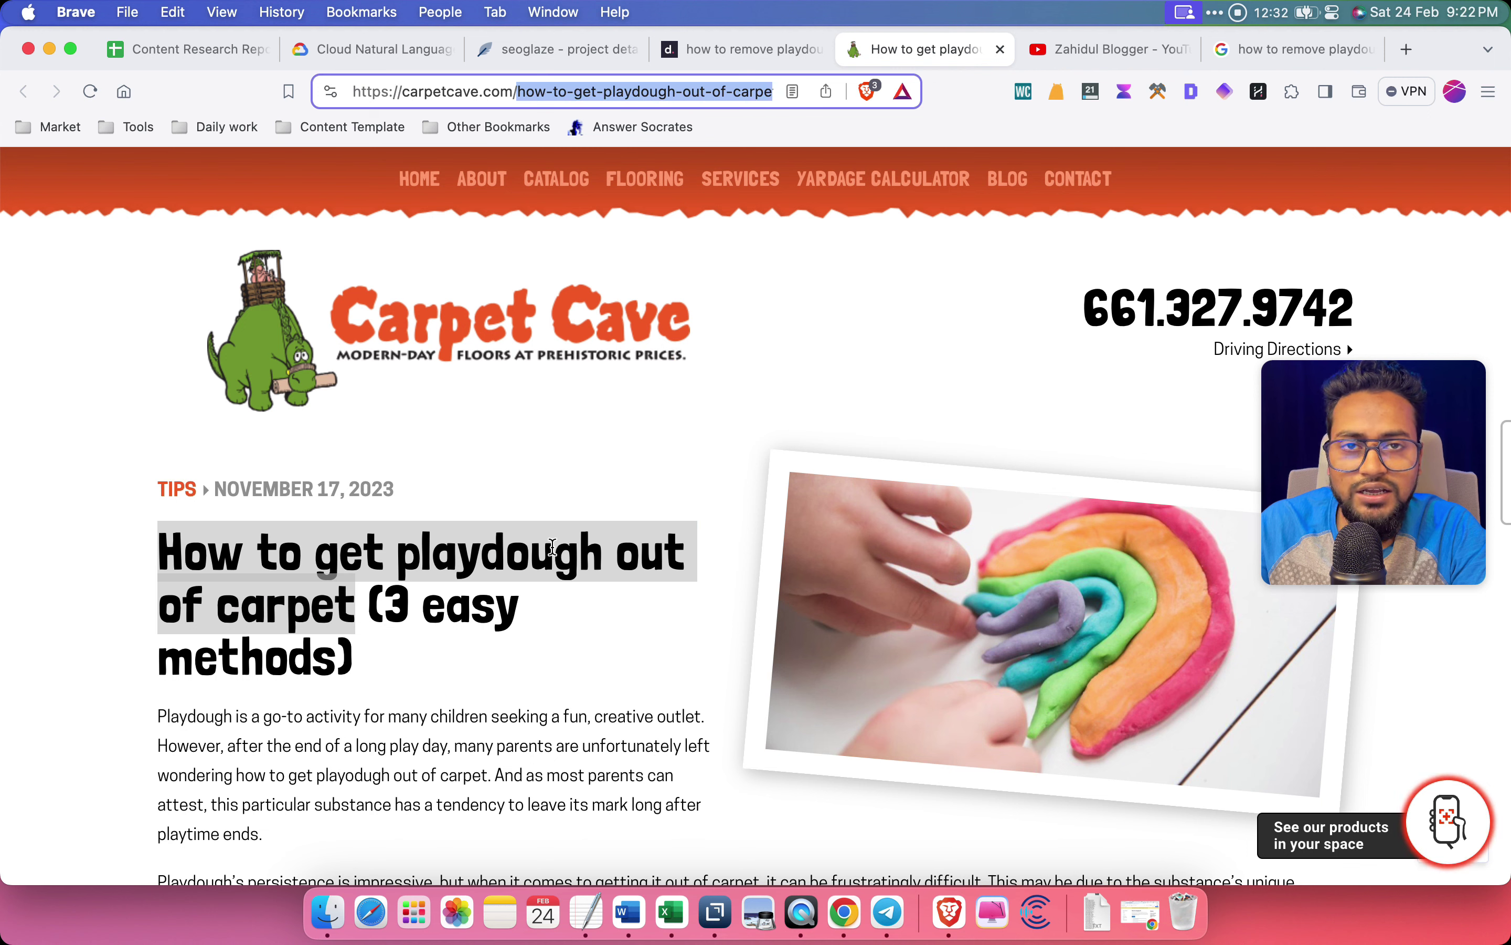
click(552, 547)
Find "How to get playdough out of carpet" within the article and step through its occurrences
drag(366, 613, 157, 543)
scroll(439, 620, down, 3)
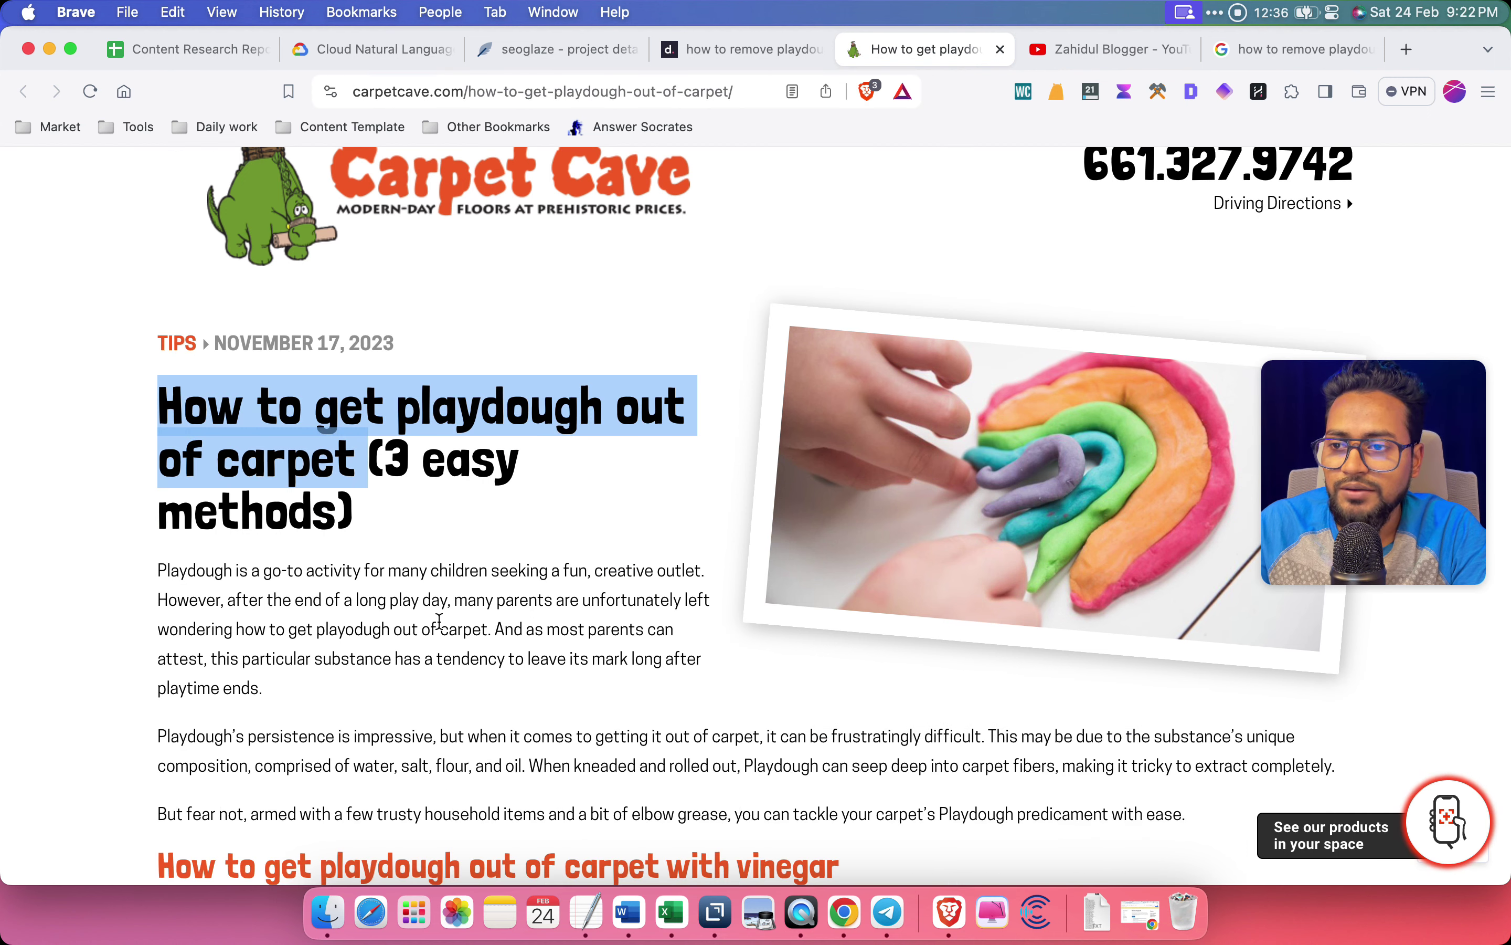
key(super+f)
click(862, 133)
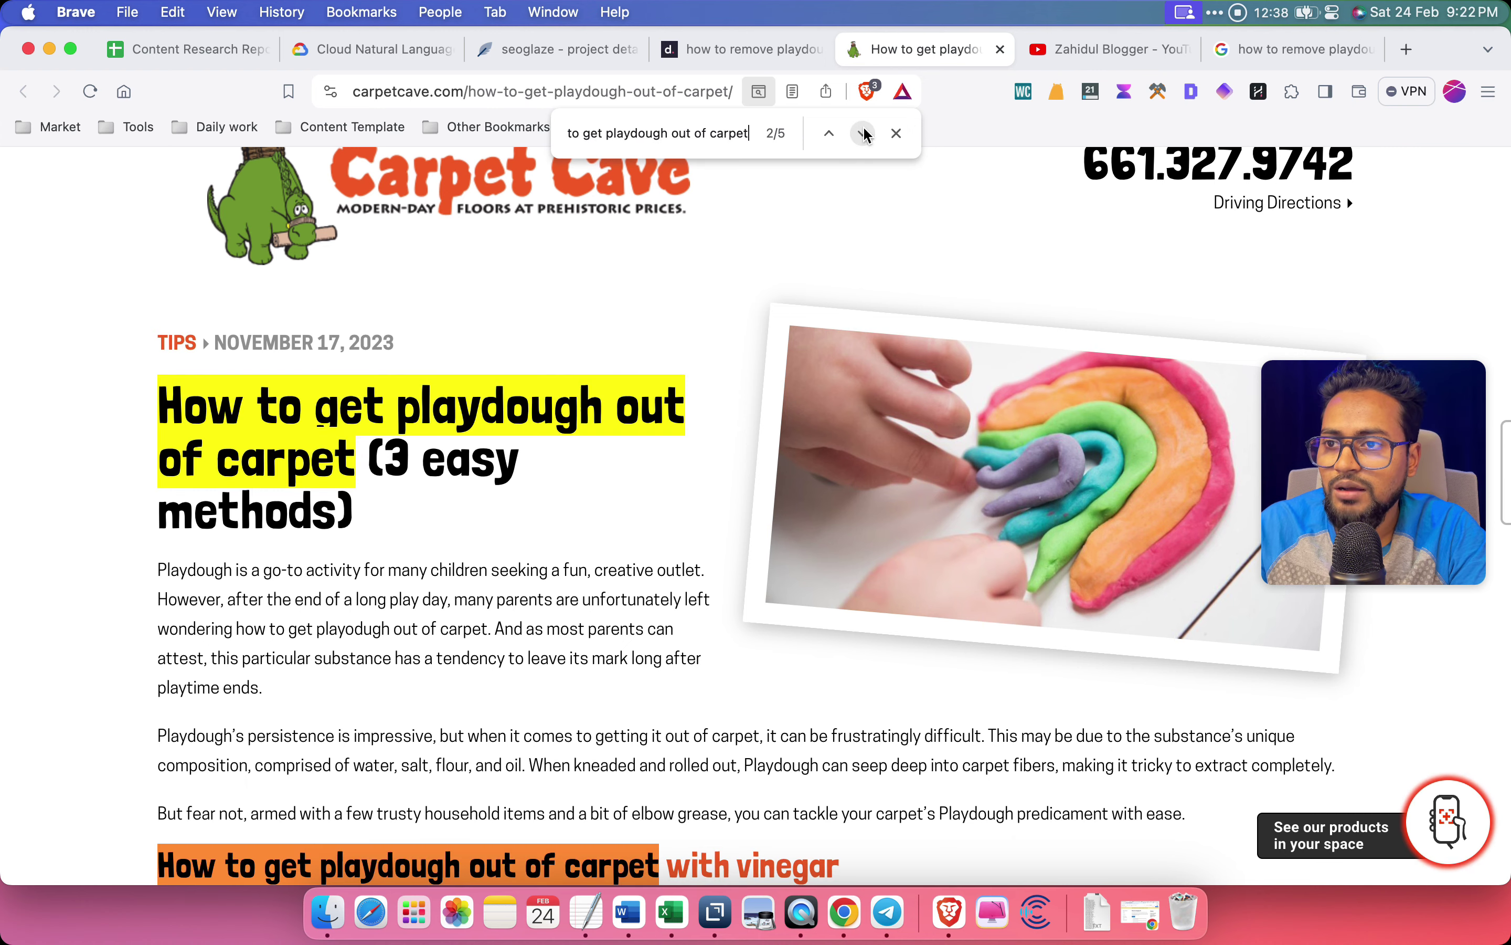
click(863, 133)
Inspect the HTML tag of the "with vinegar" heading, close the inspector and review the keyword in the article's remaining headings
right_click(592, 475)
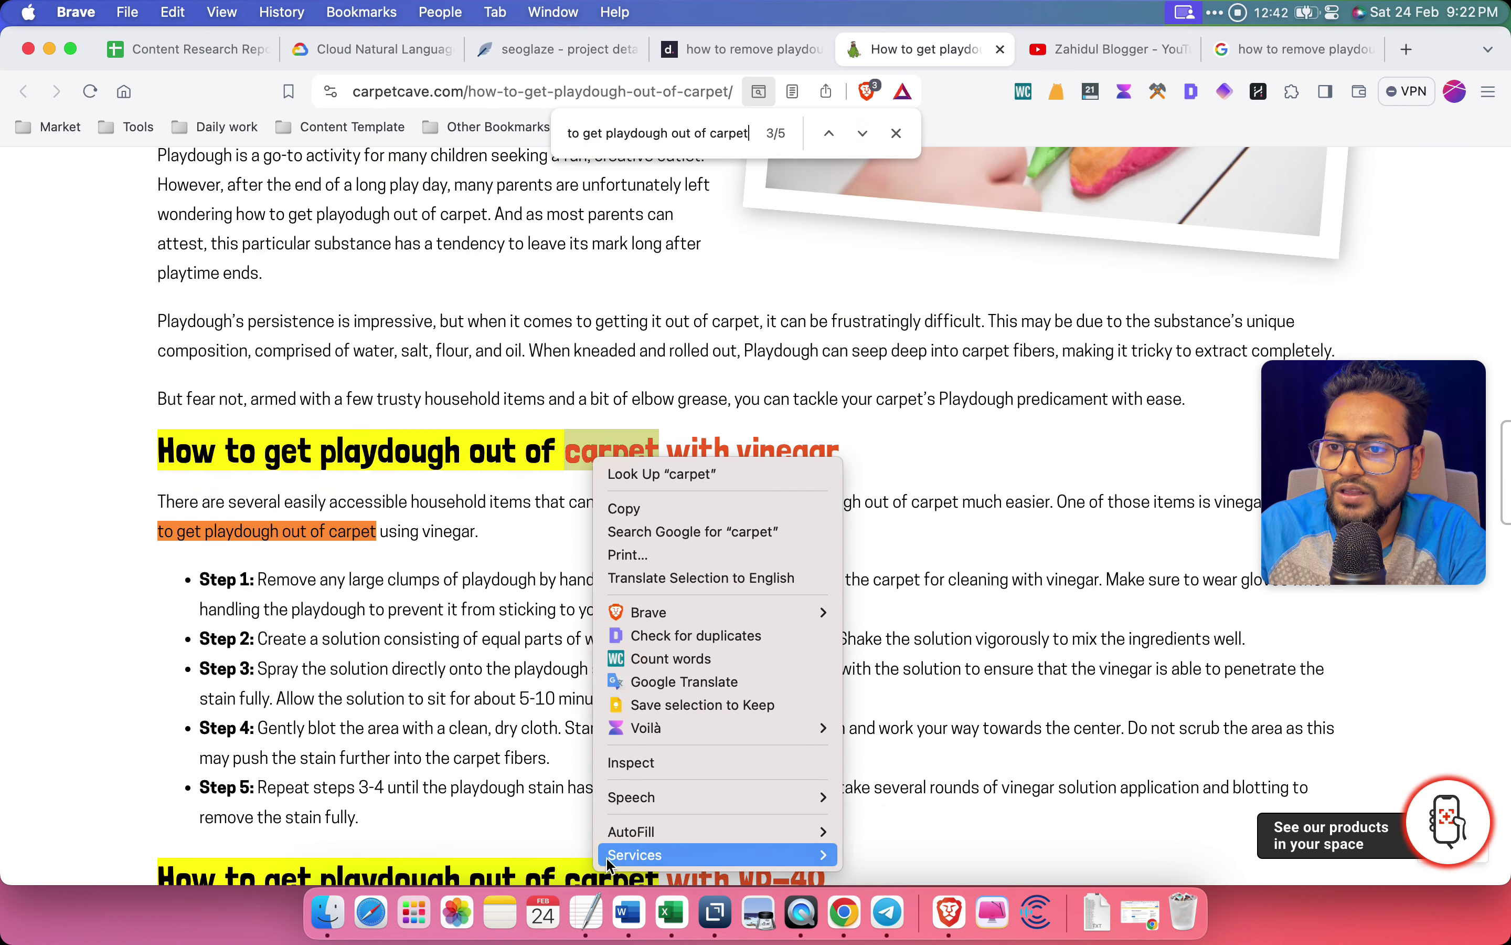
click(618, 769)
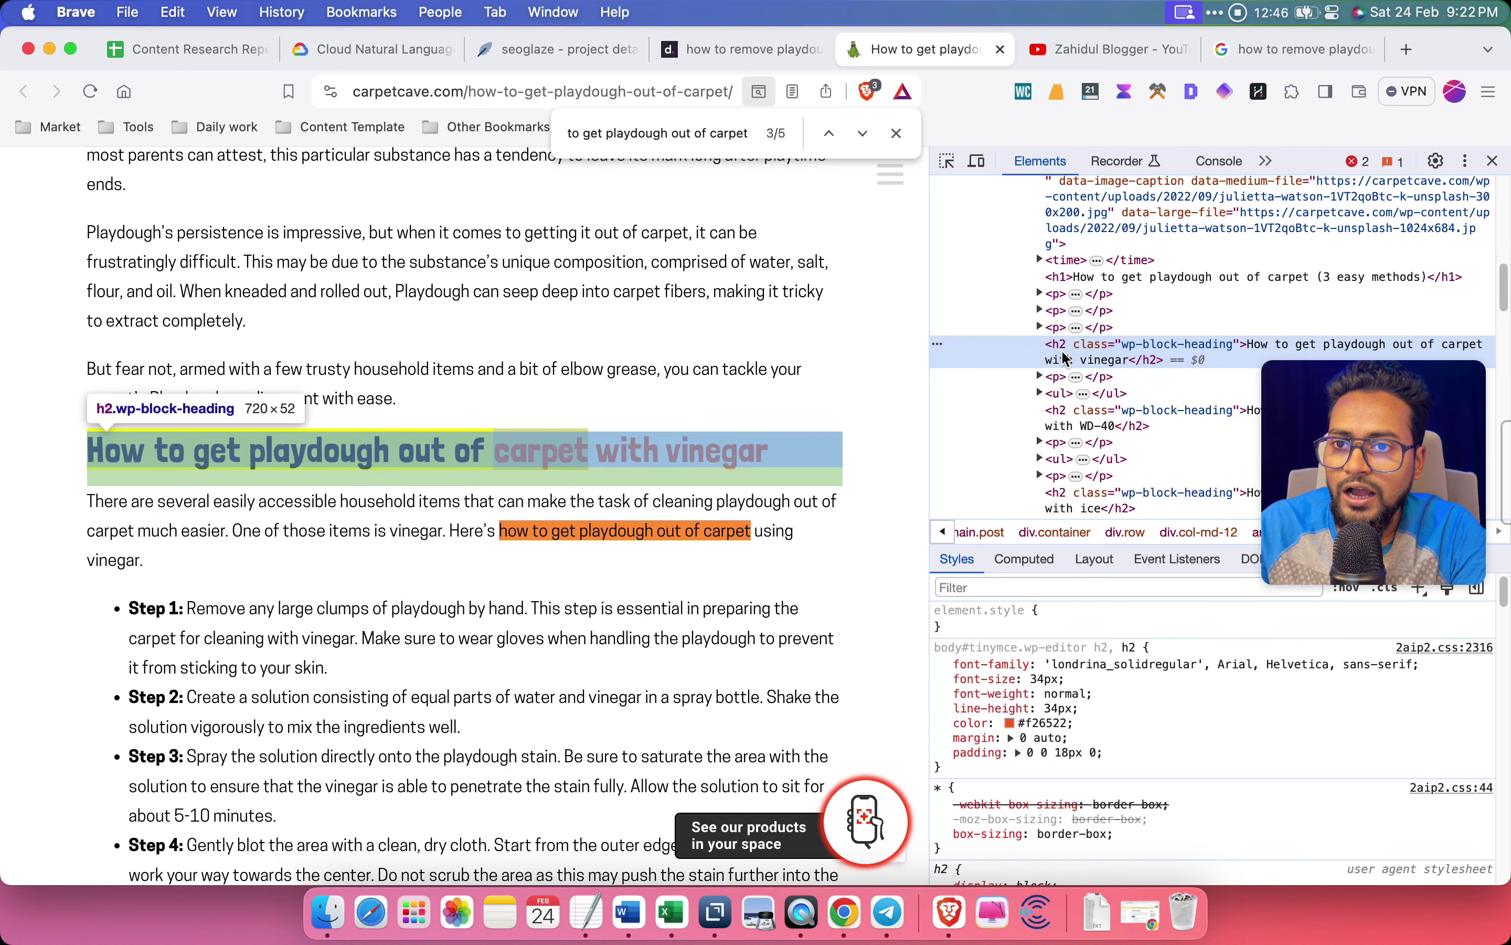
click(1489, 164)
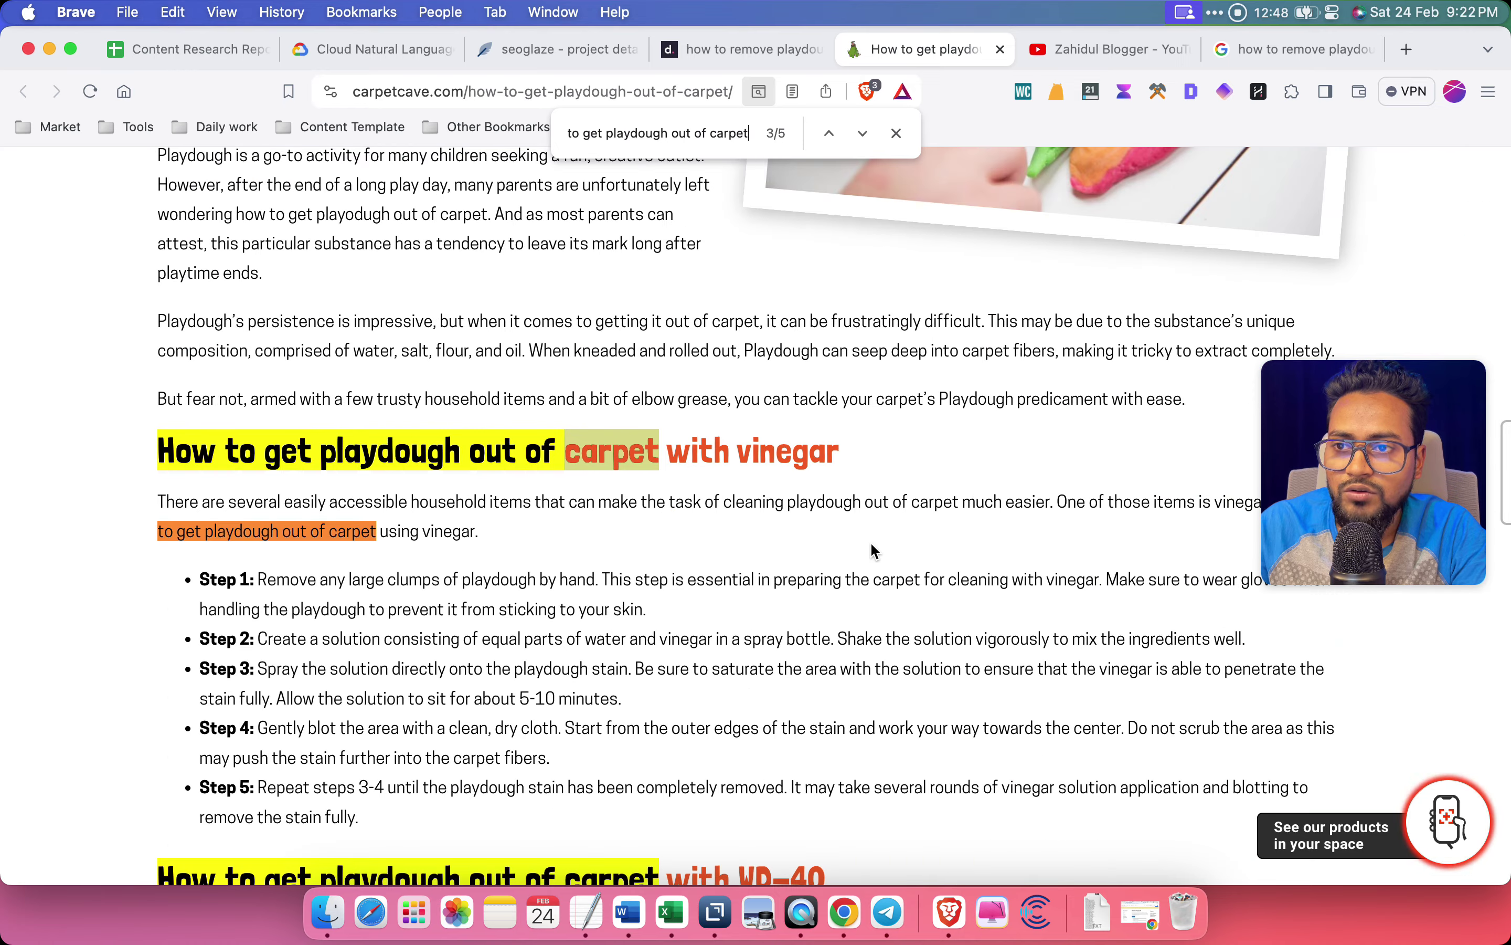
scroll(849, 578, down, 10)
scroll(824, 368, down, 10)
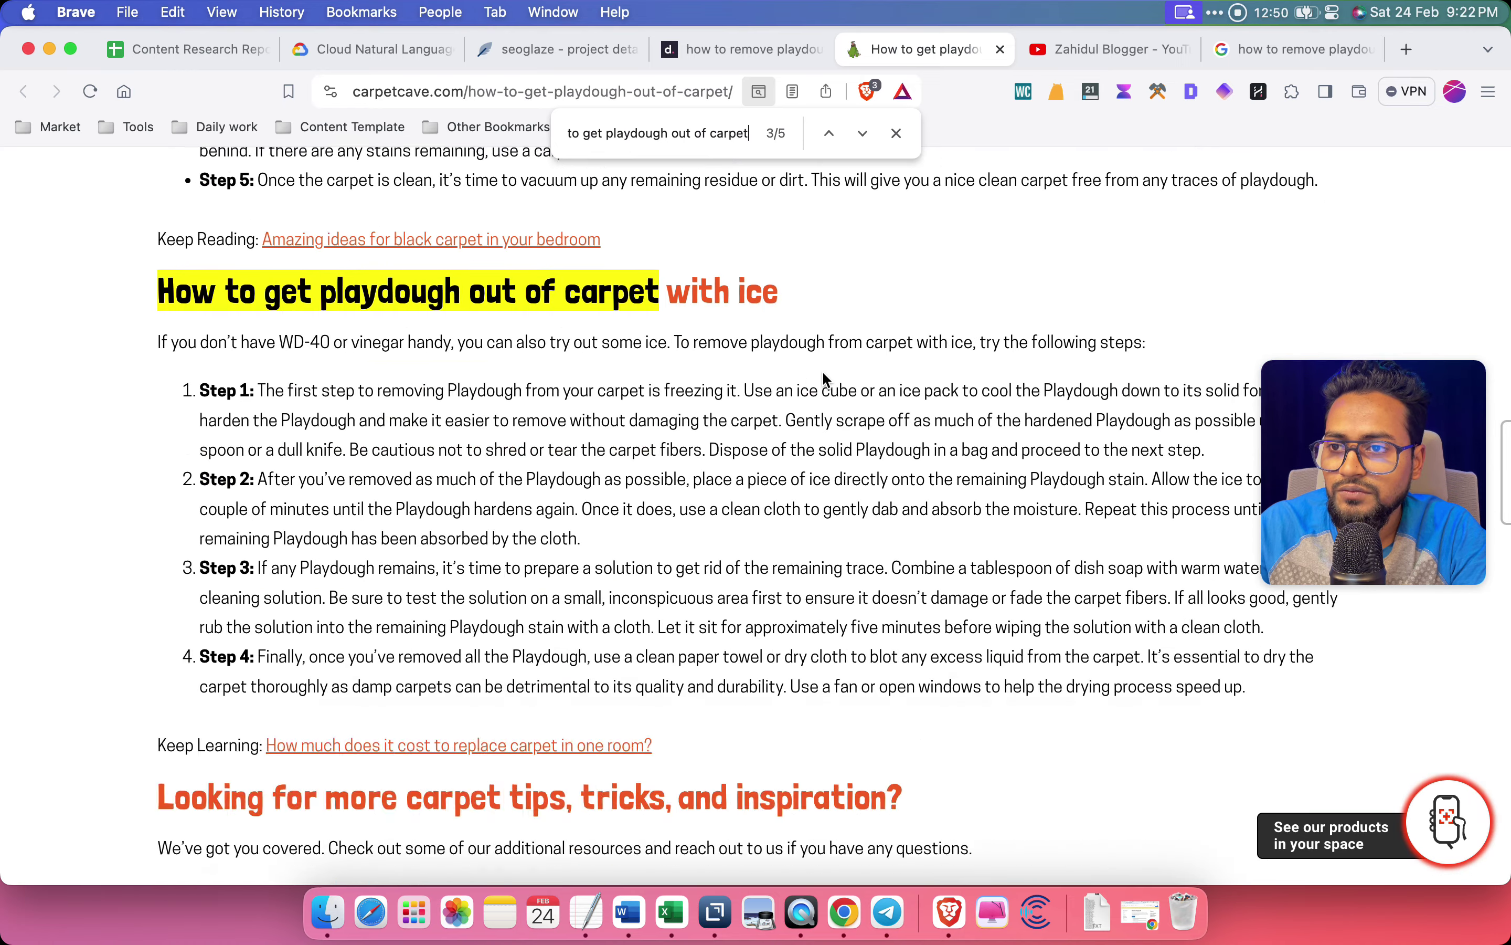
Enter the article's search phrase "How to get playdough out of carpet" as its main keyword in cell B2 of the Content sheet
scroll(818, 394, up, 20)
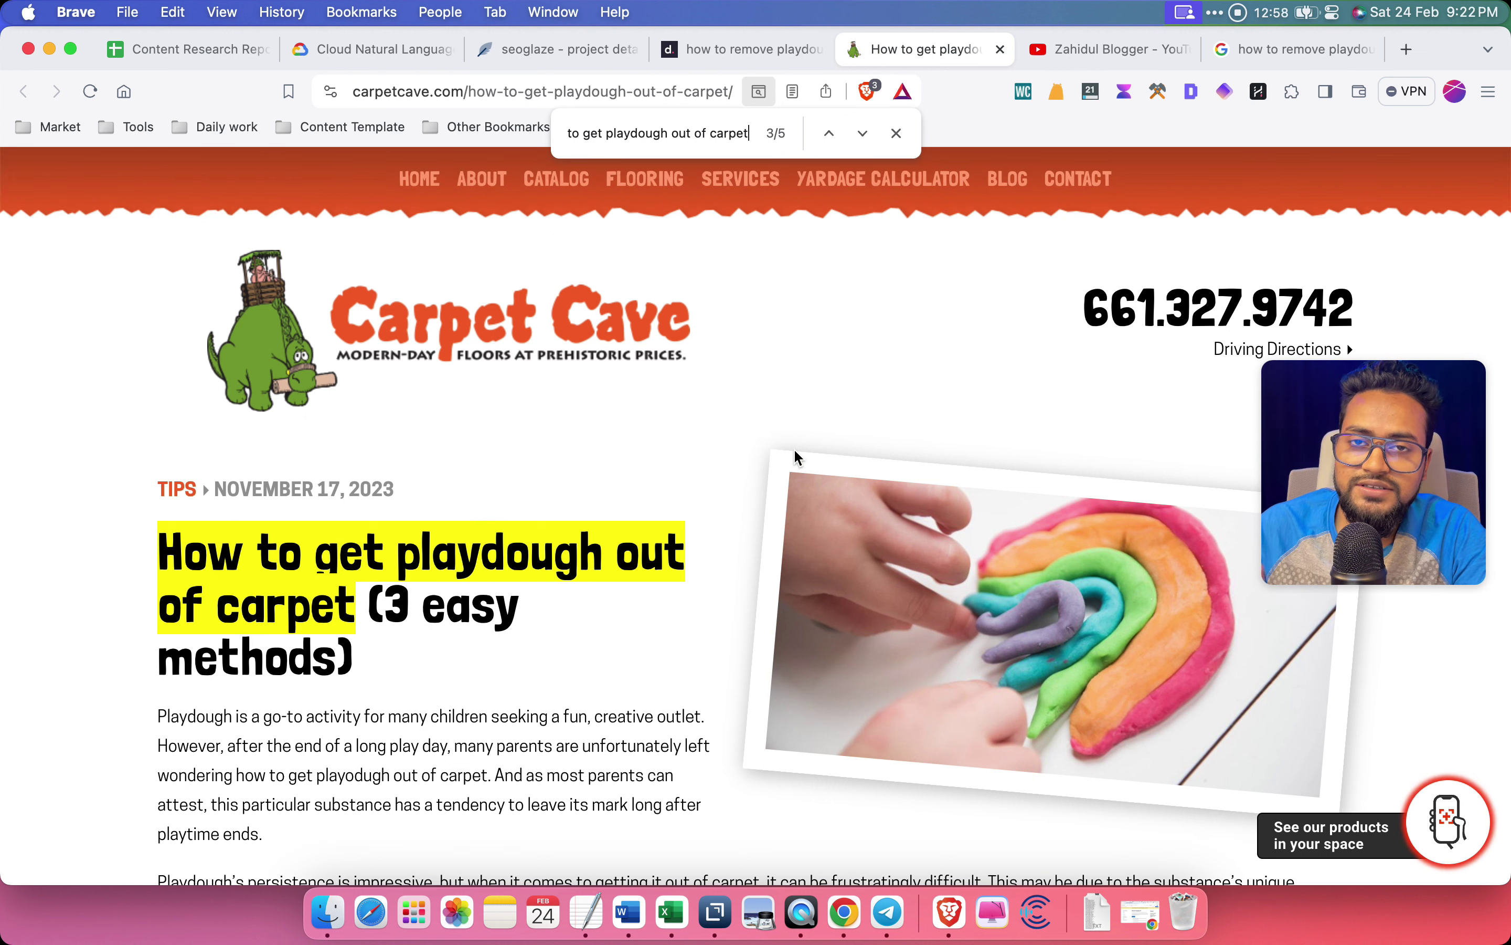
scroll(535, 597, down, 4)
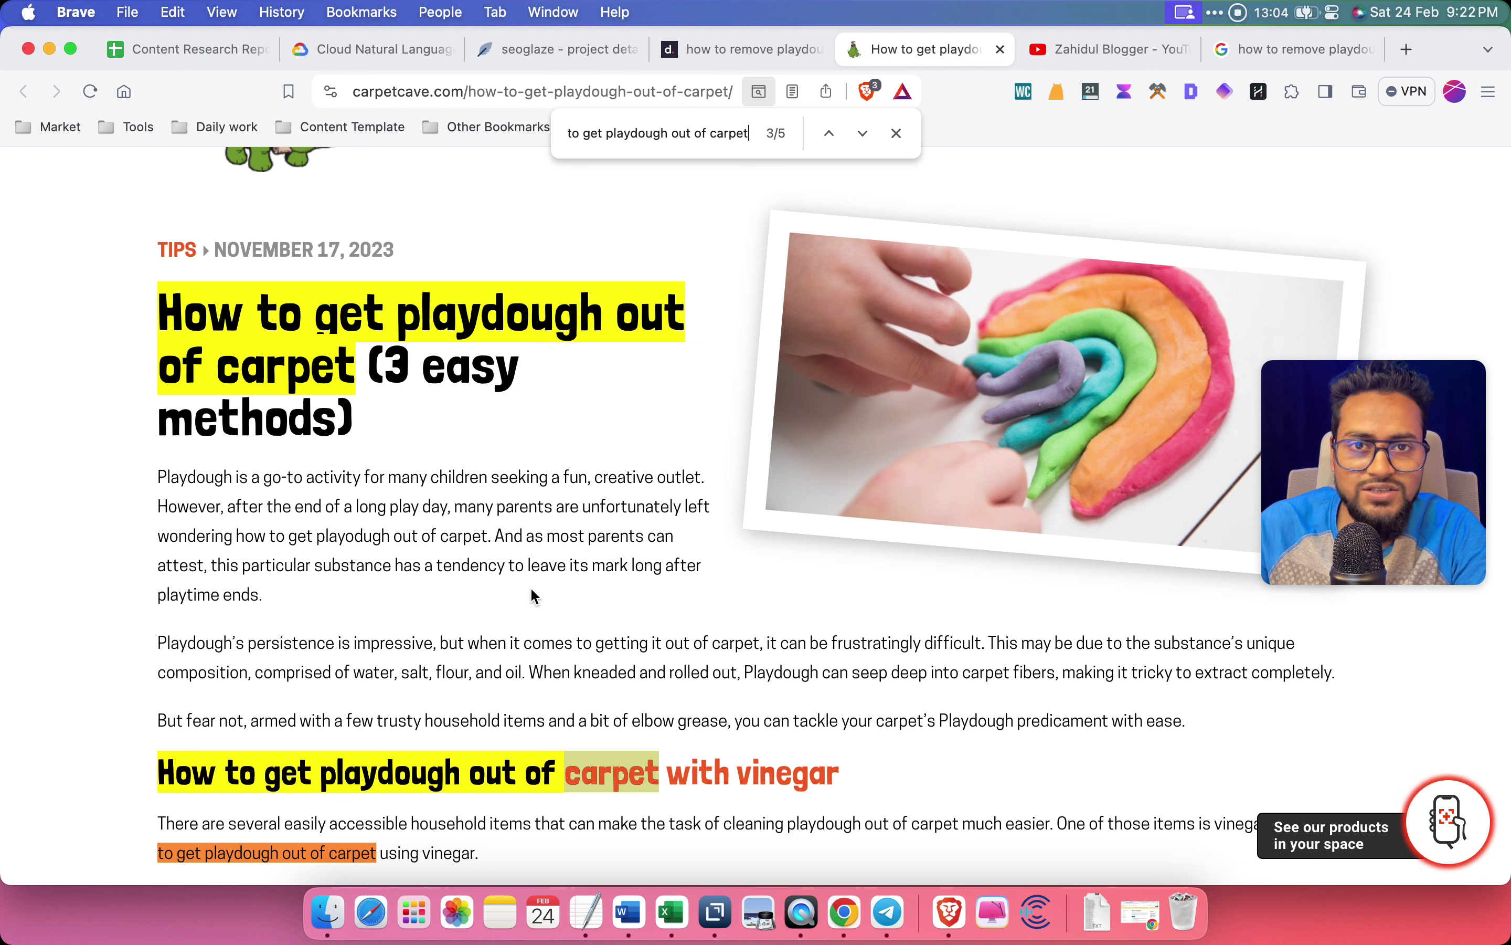
triple_click(683, 134)
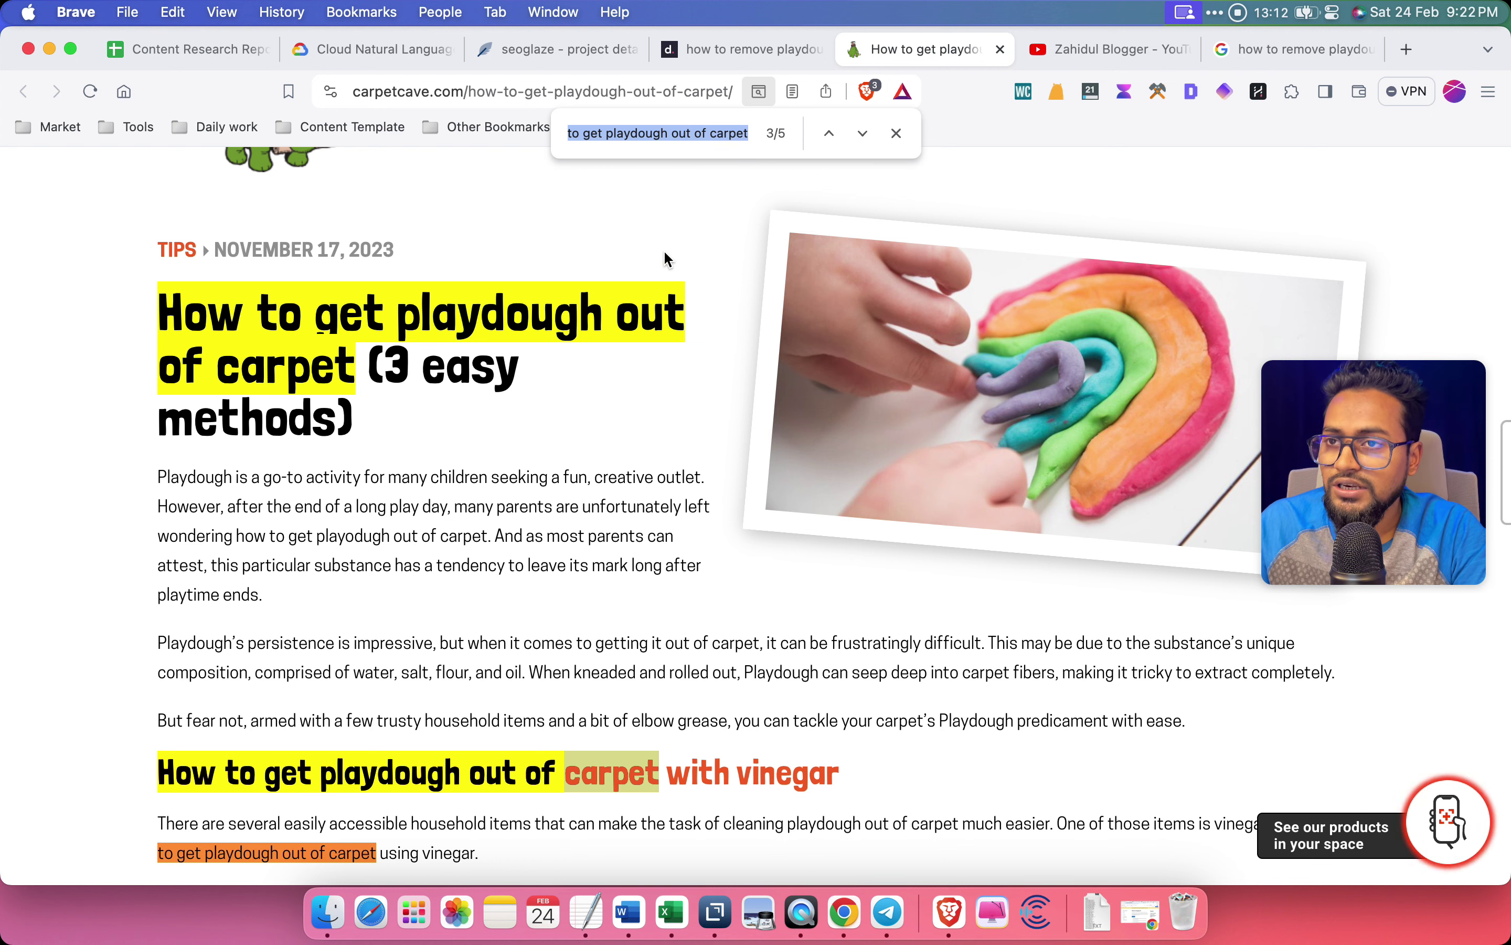
click(187, 50)
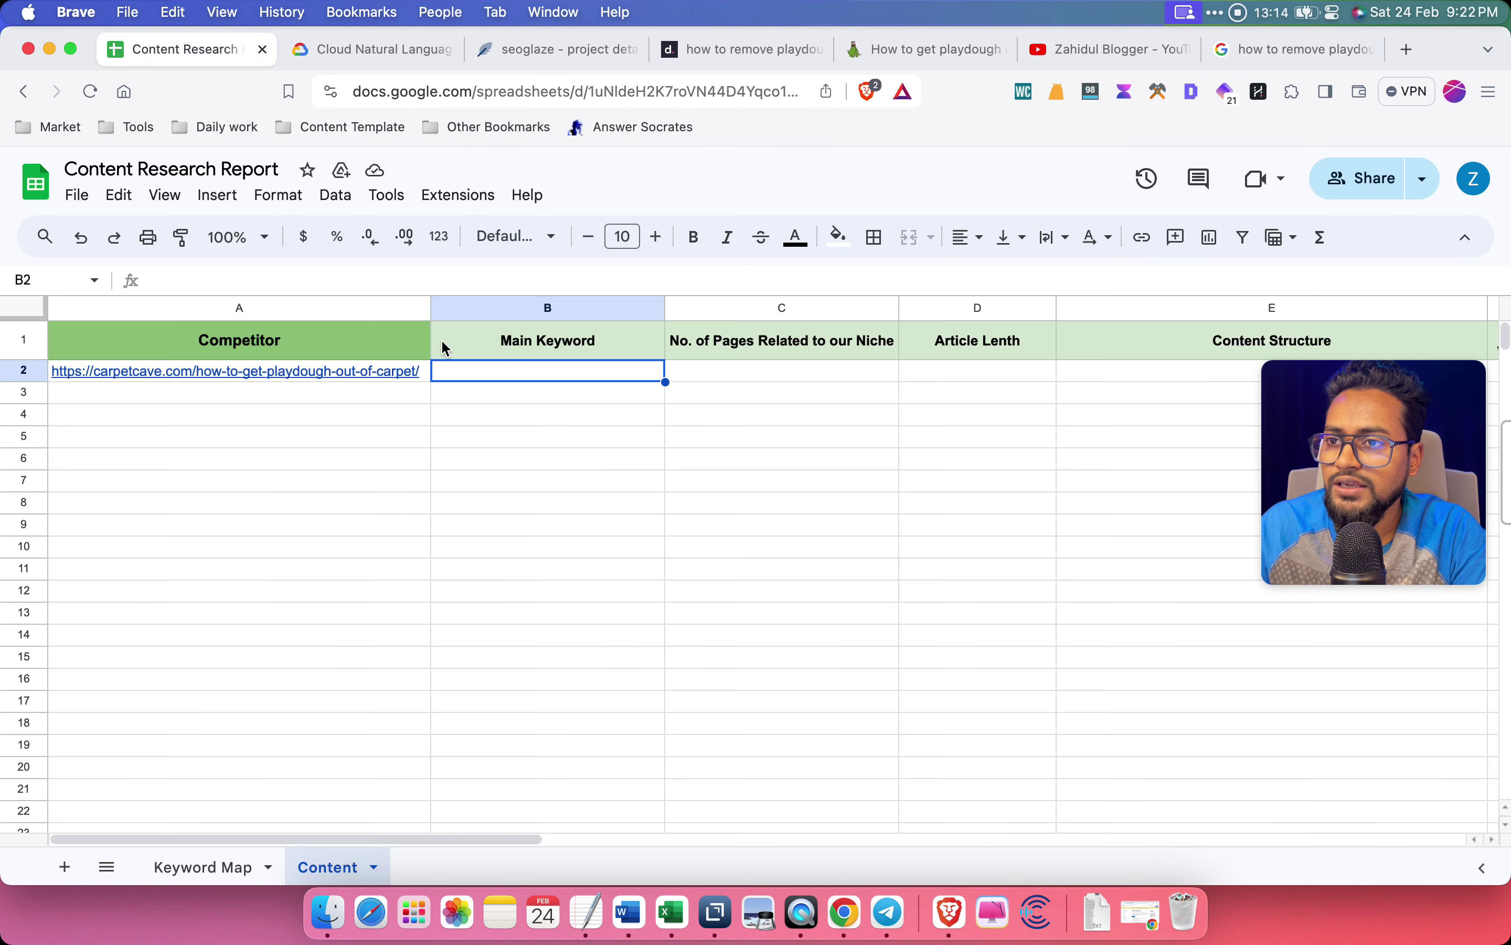
text(How to get playdough out of carpet)
click(640, 511)
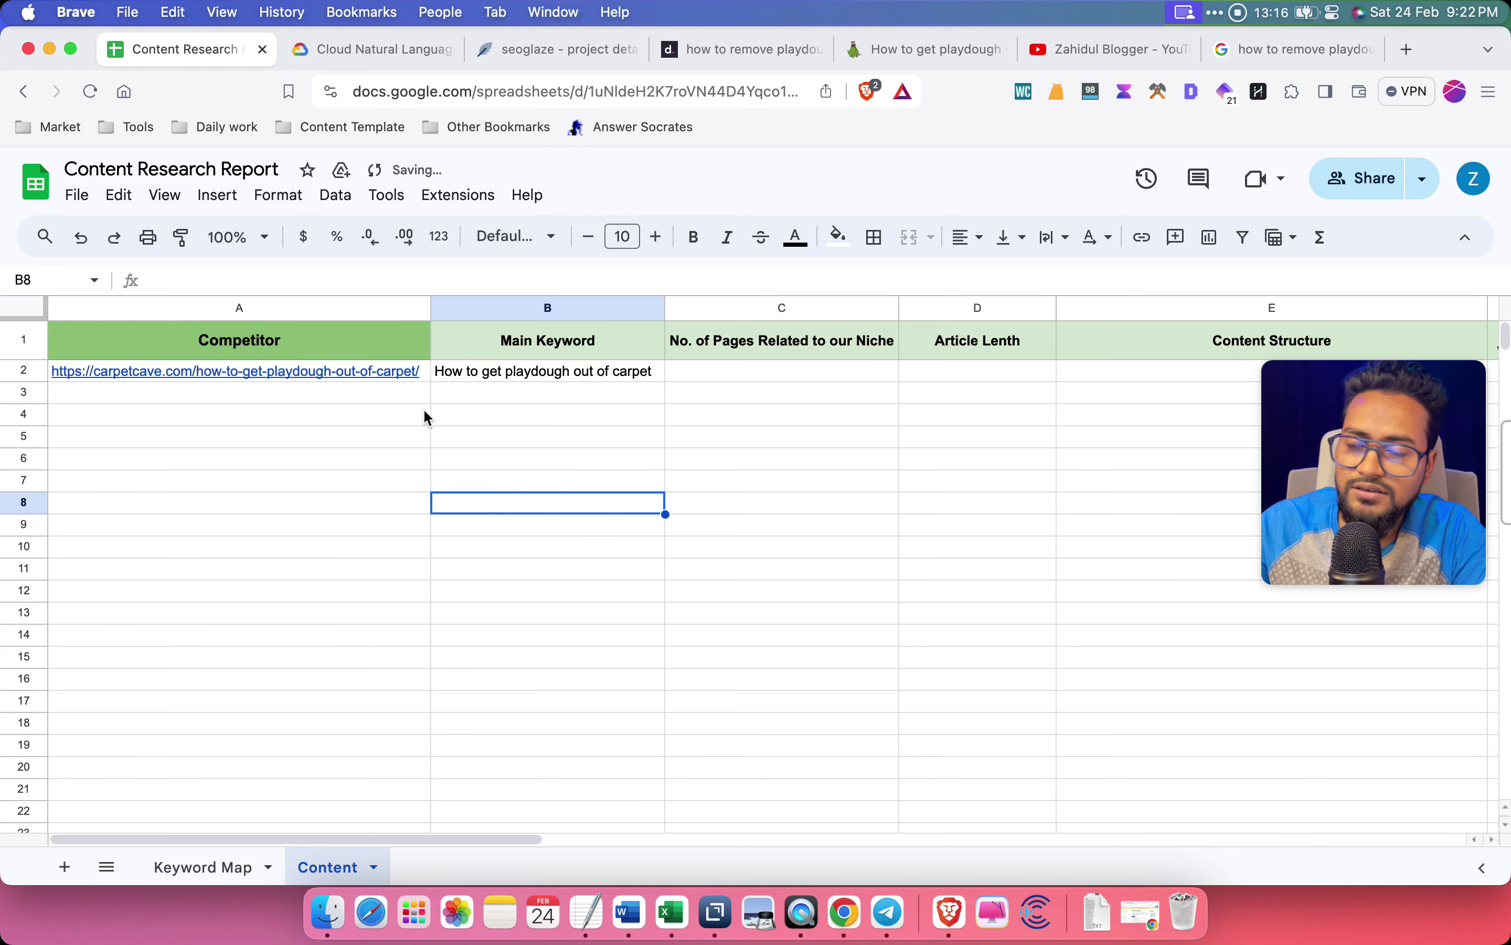
click(549, 375)
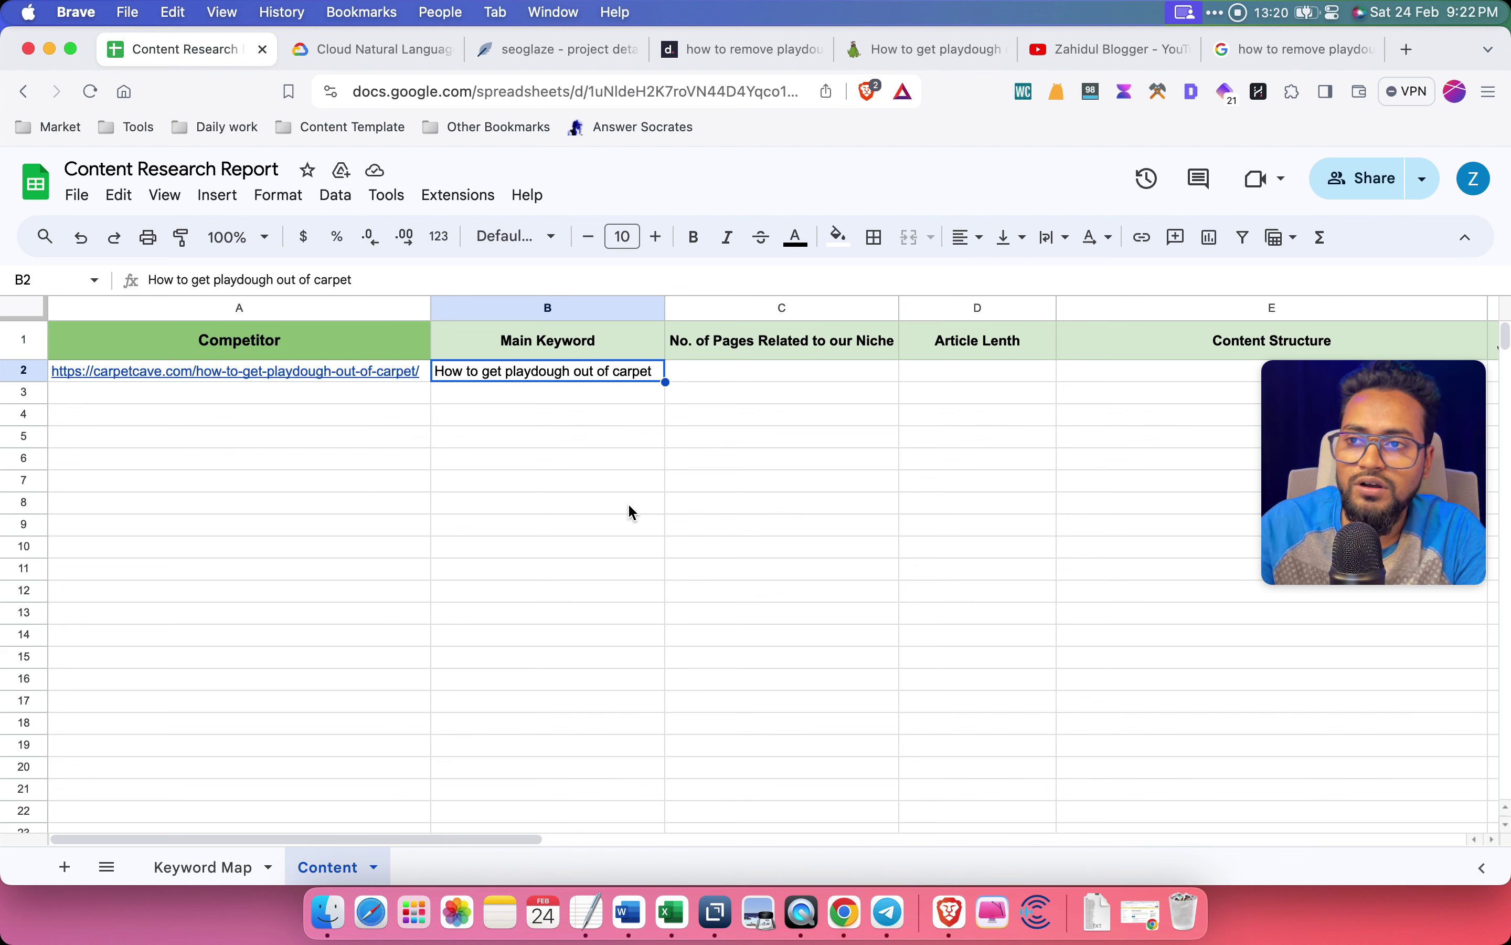
click(846, 528)
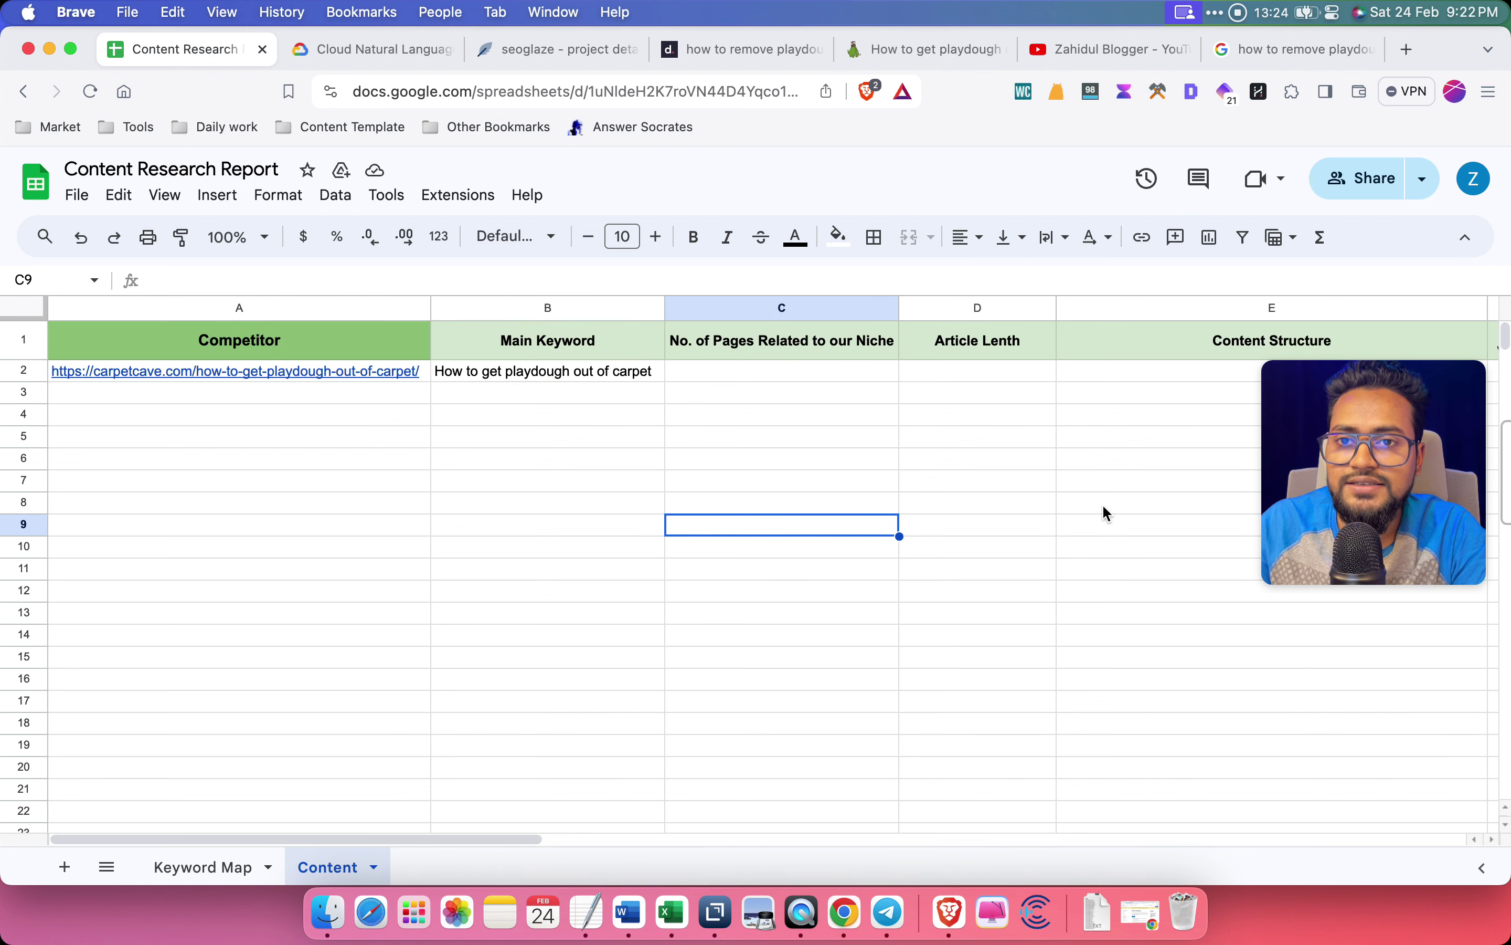
Copy the site-search query from the Content sheet and replace the Google query with site:carpetcave.com intitle:"carpet"
scroll(1102, 503, right, 10)
click(923, 443)
key(super+c)
click(1268, 52)
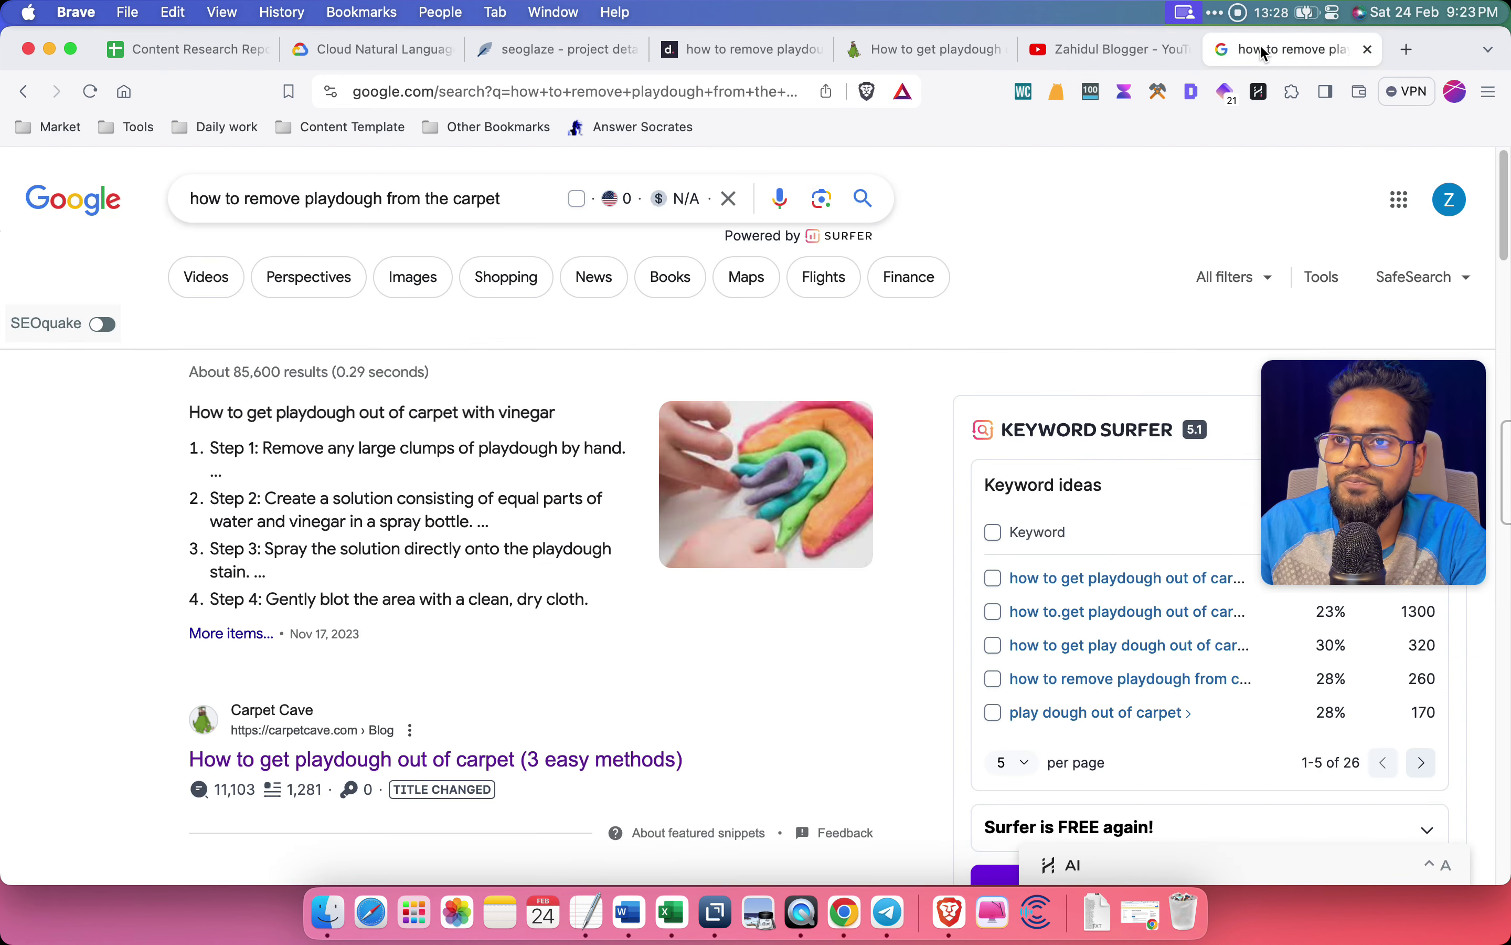
click(441, 196)
key(super+a)
key(super+v)
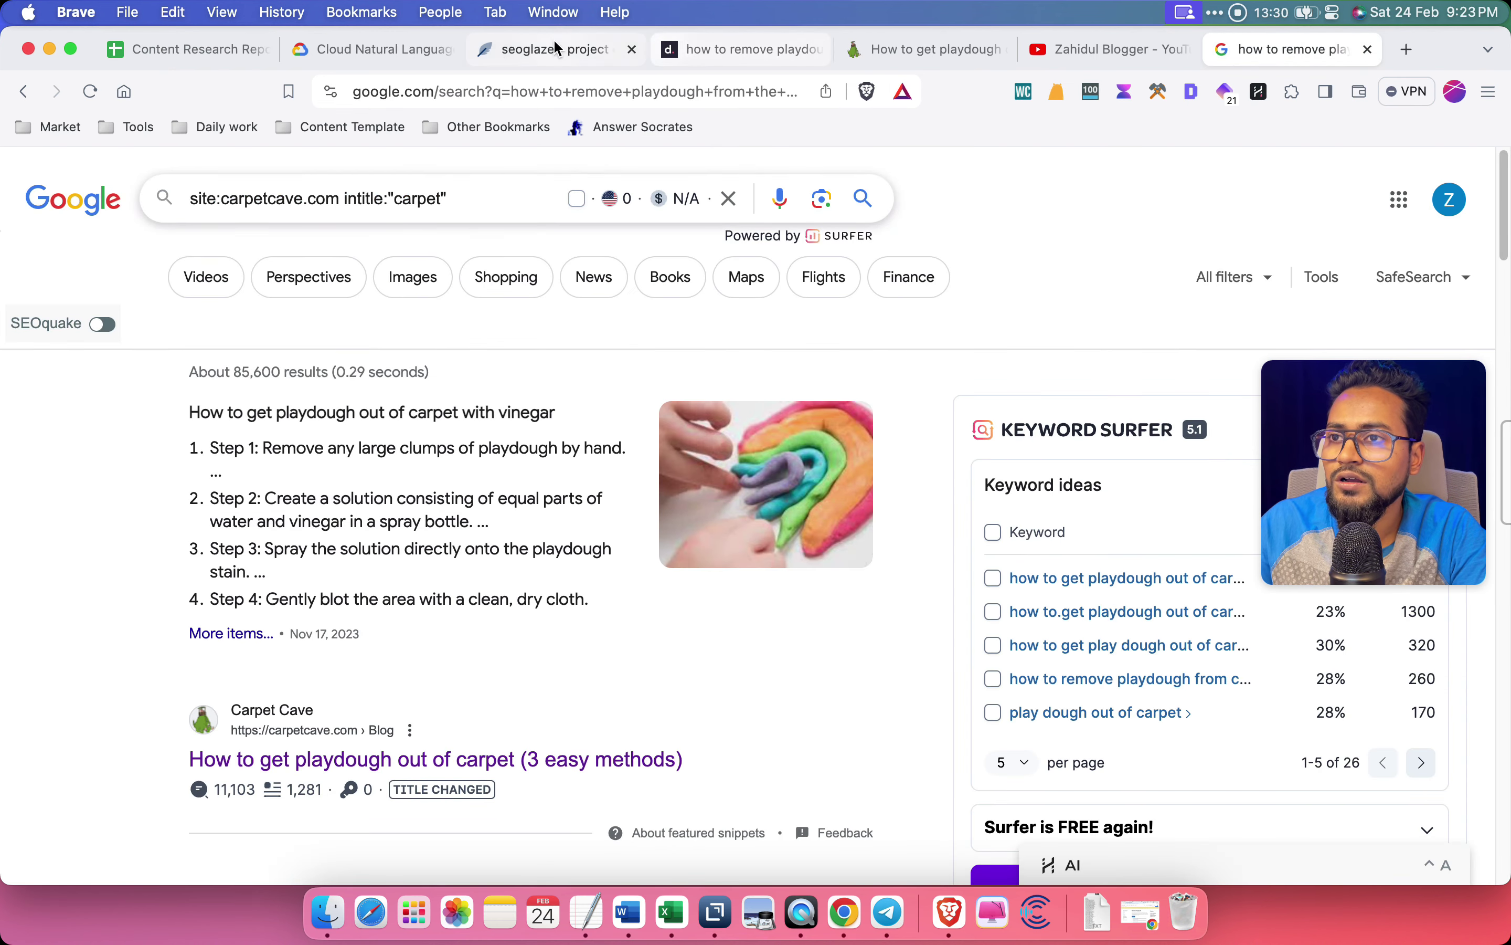
Check the competitor's domain in the article's URL and run the Google search for carpetcave.com pages with "carpet" in the title
click(554, 44)
click(726, 47)
click(418, 93)
click(897, 47)
click(405, 89)
drag(403, 92, 514, 91)
click(1310, 51)
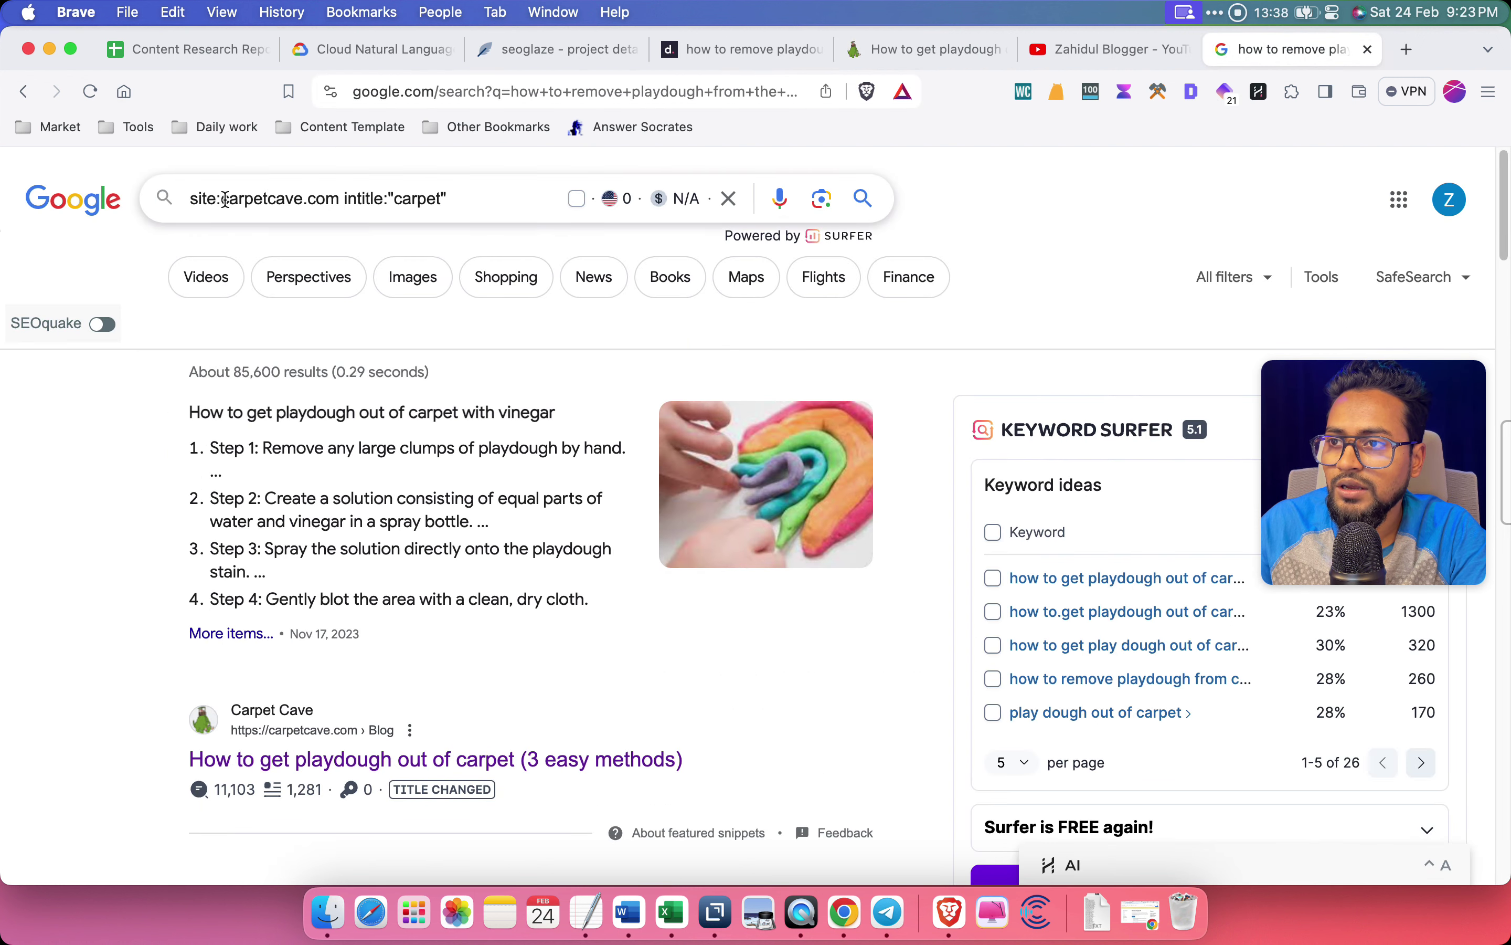
click(867, 206)
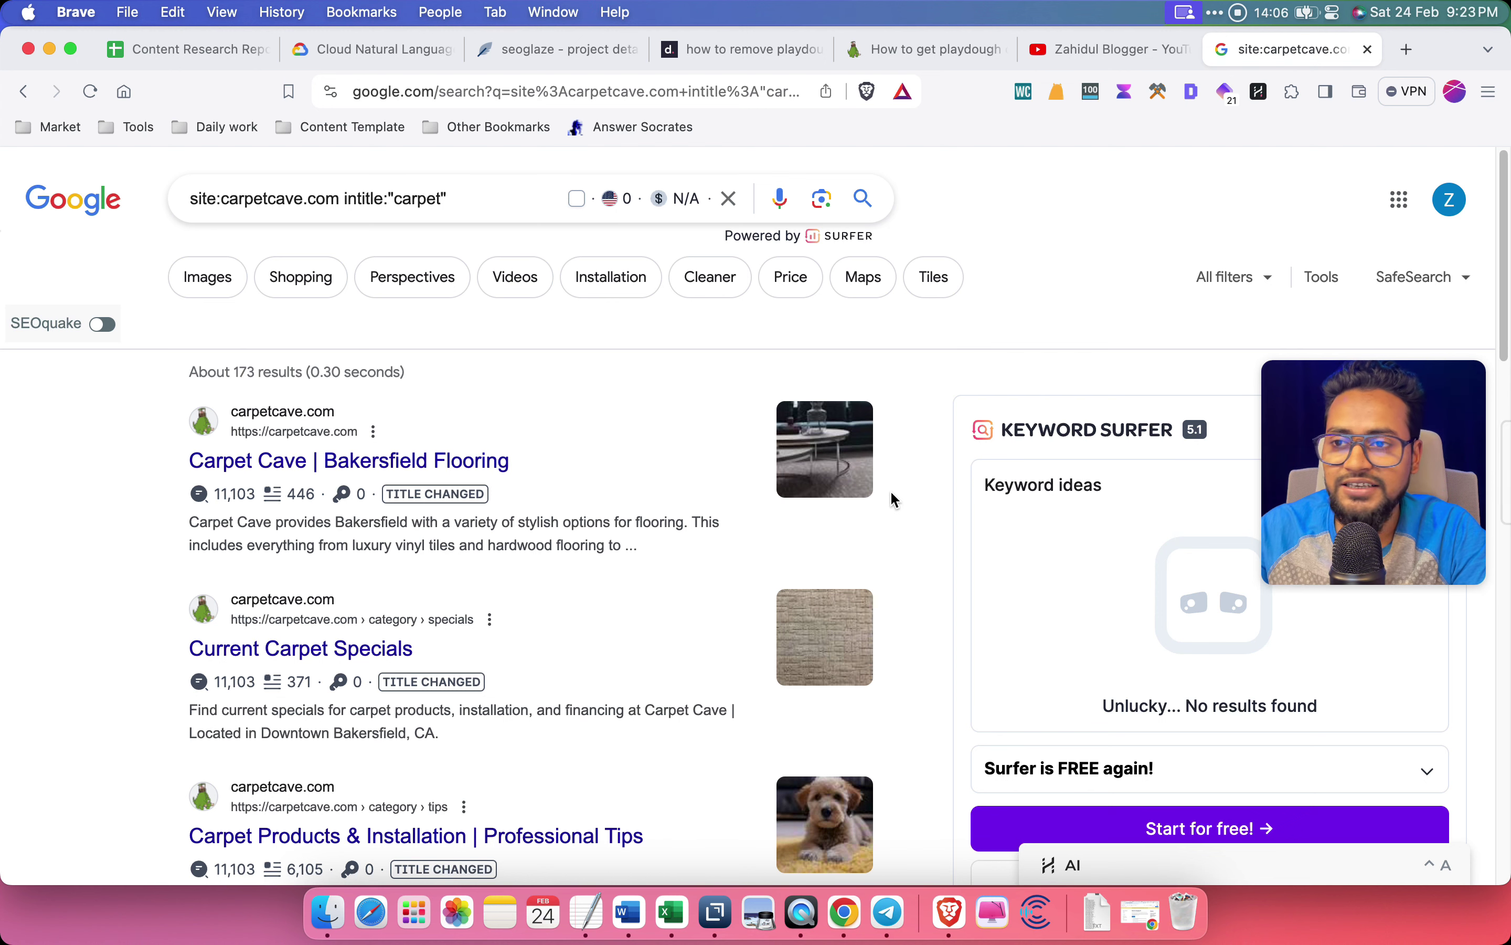
Review the carpetcave.com results and their total to judge how many pages relate to the carpet niche
scroll(891, 493, down, 5)
scroll(264, 539, down, 10)
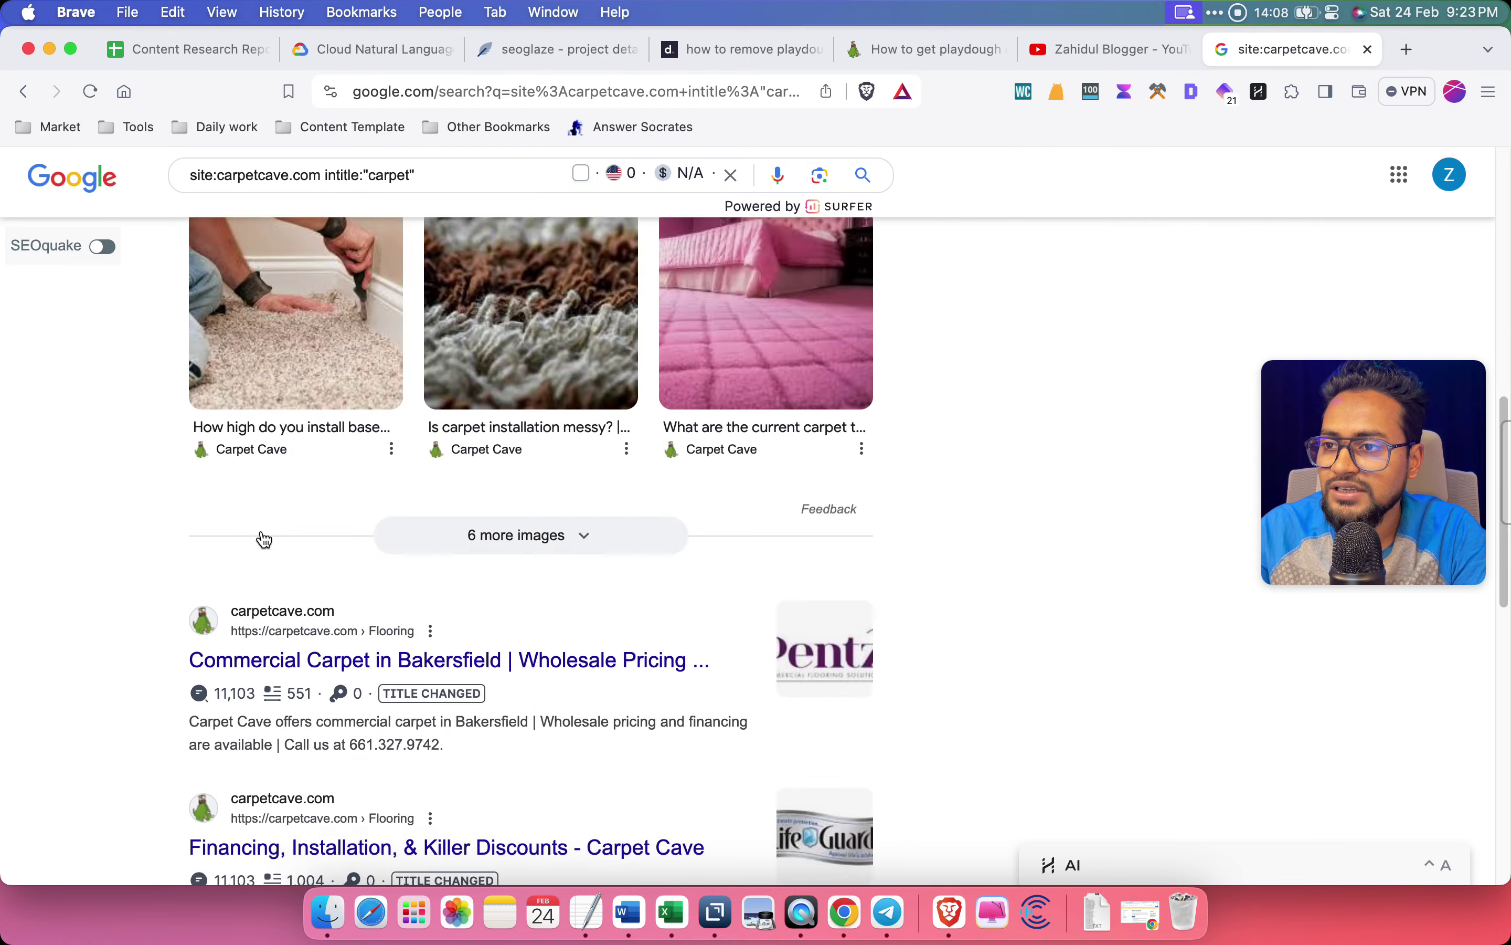
scroll(264, 539, down, 9)
scroll(212, 719, up, 1)
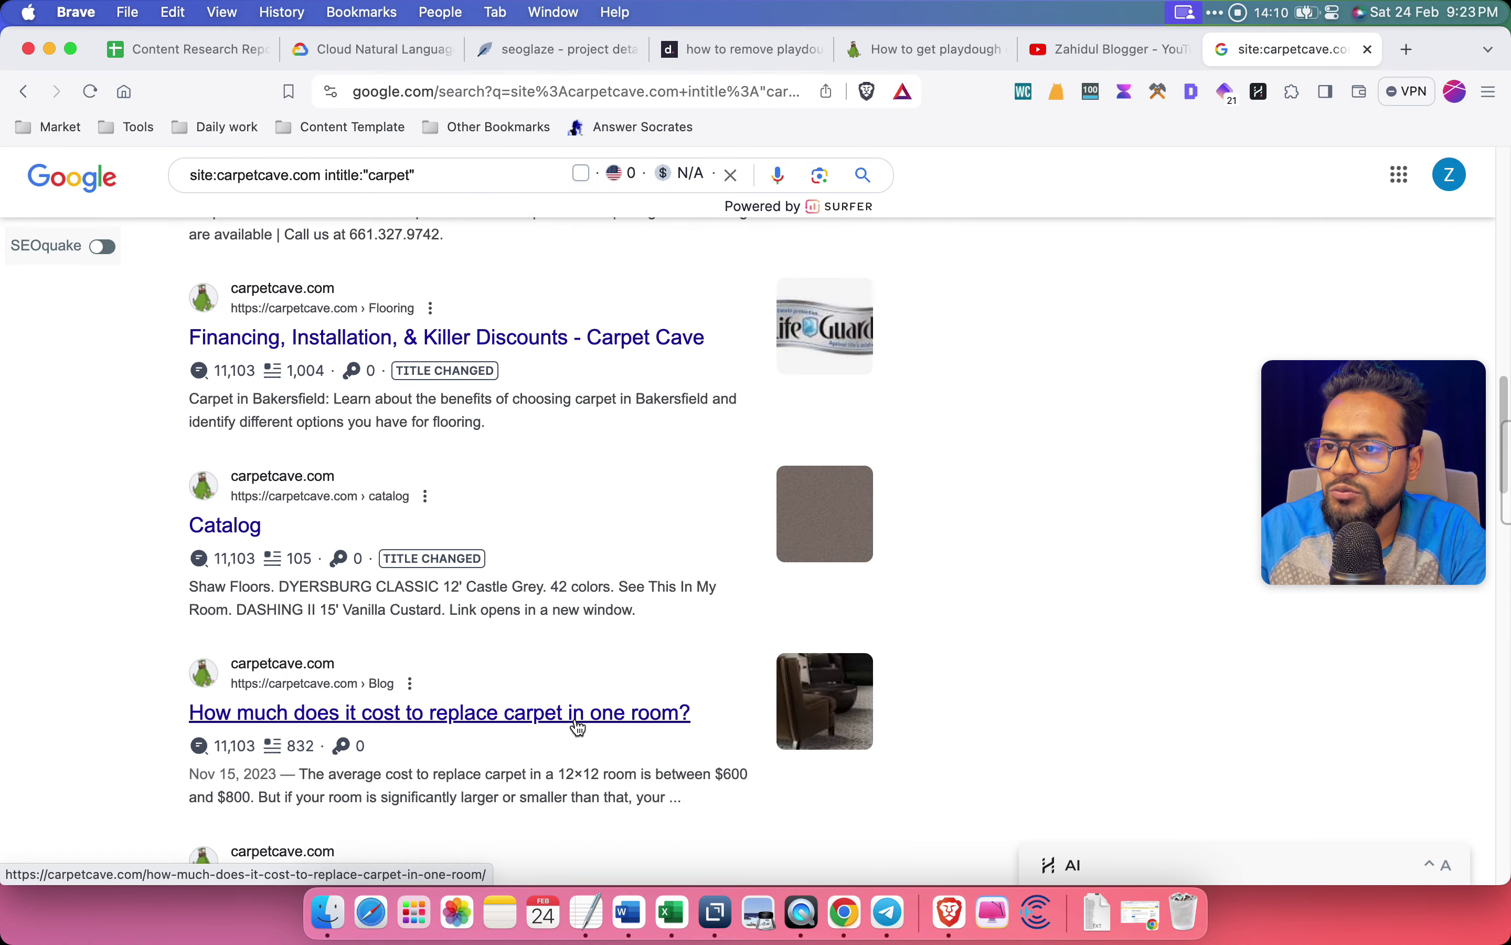
scroll(578, 726, down, 15)
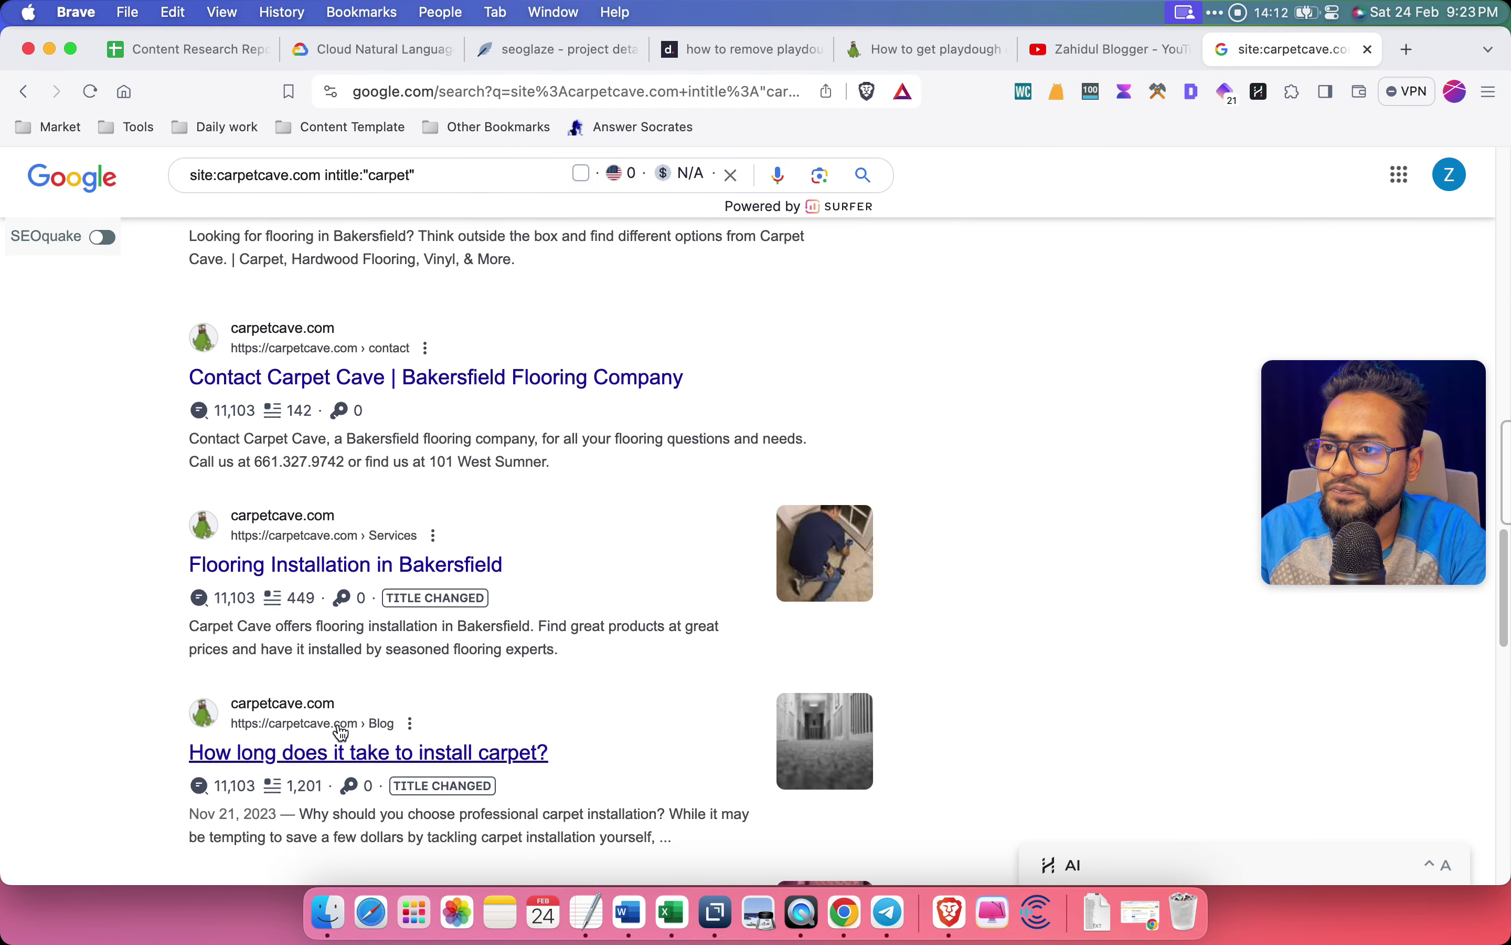
scroll(342, 731, down, 5)
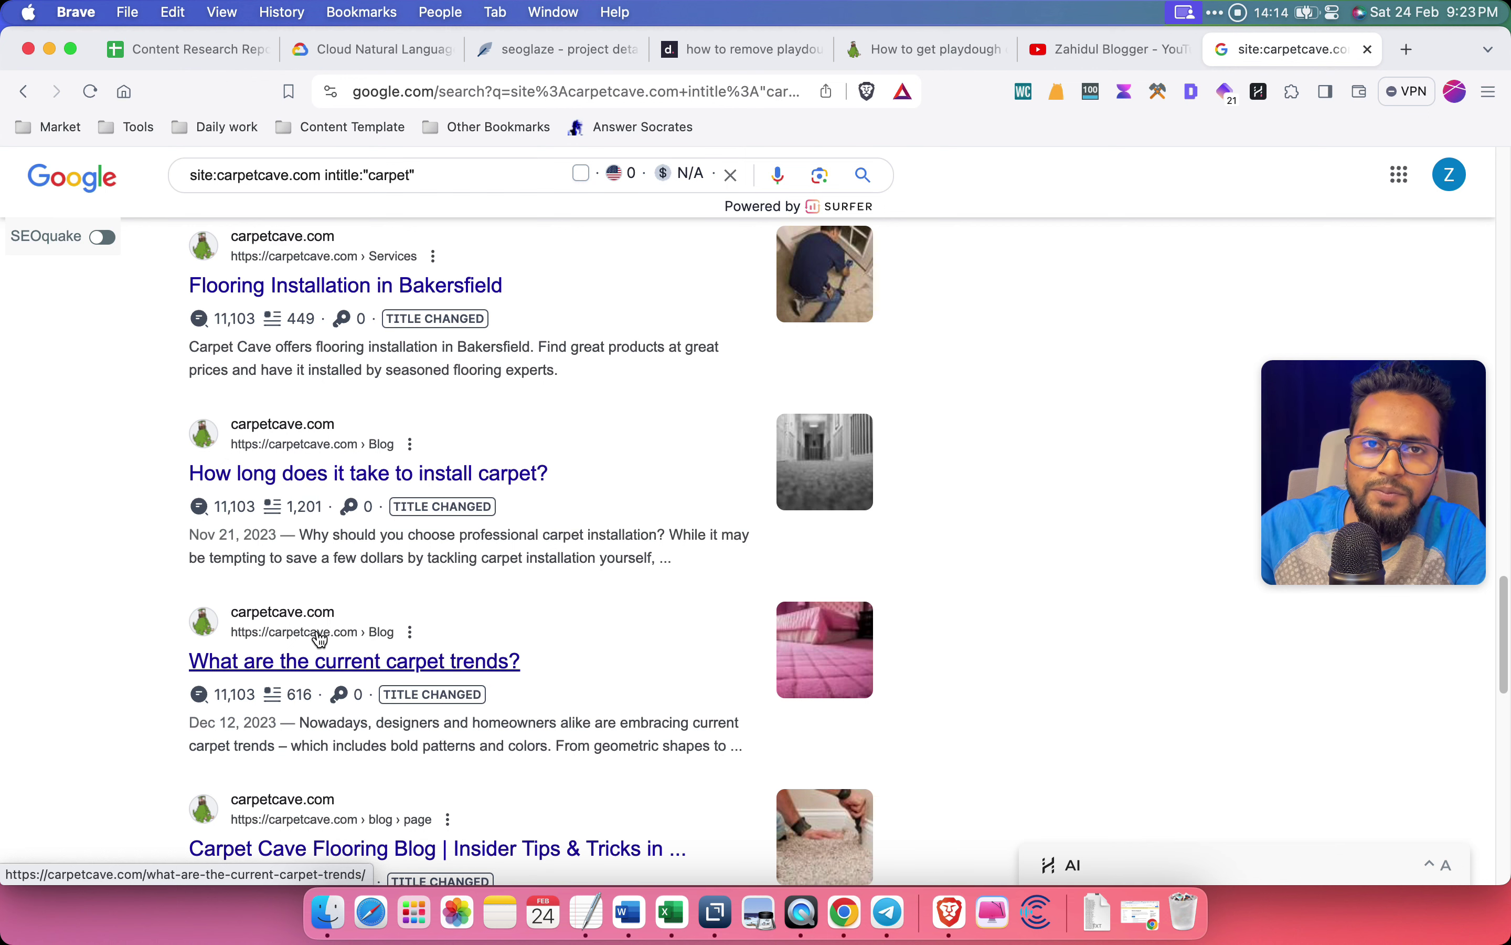
scroll(320, 638, down, 4)
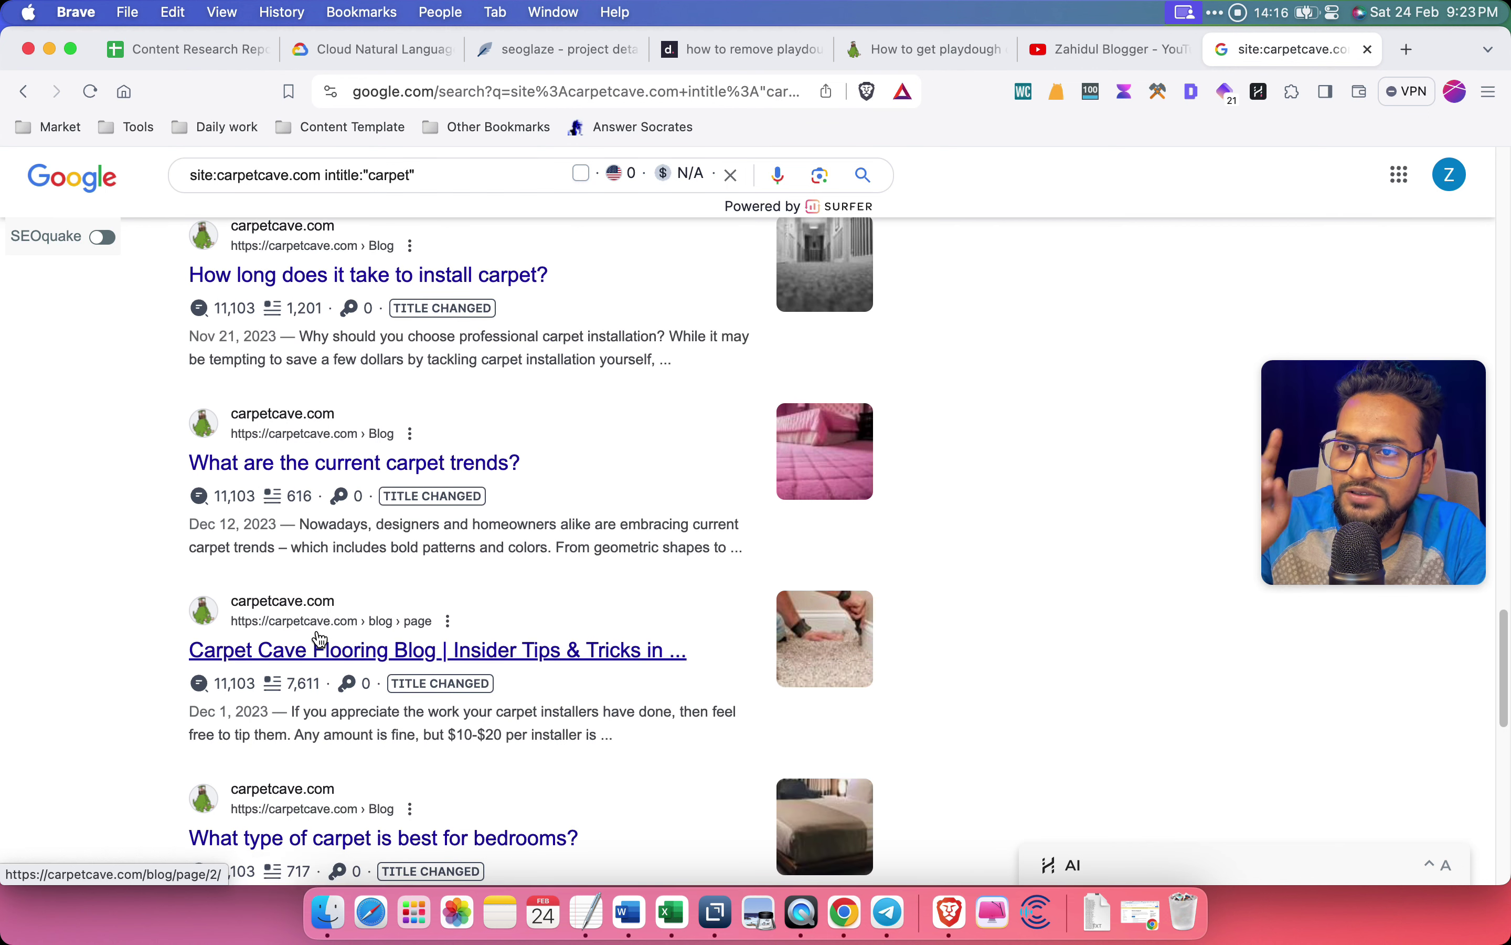
scroll(320, 639, down, 1)
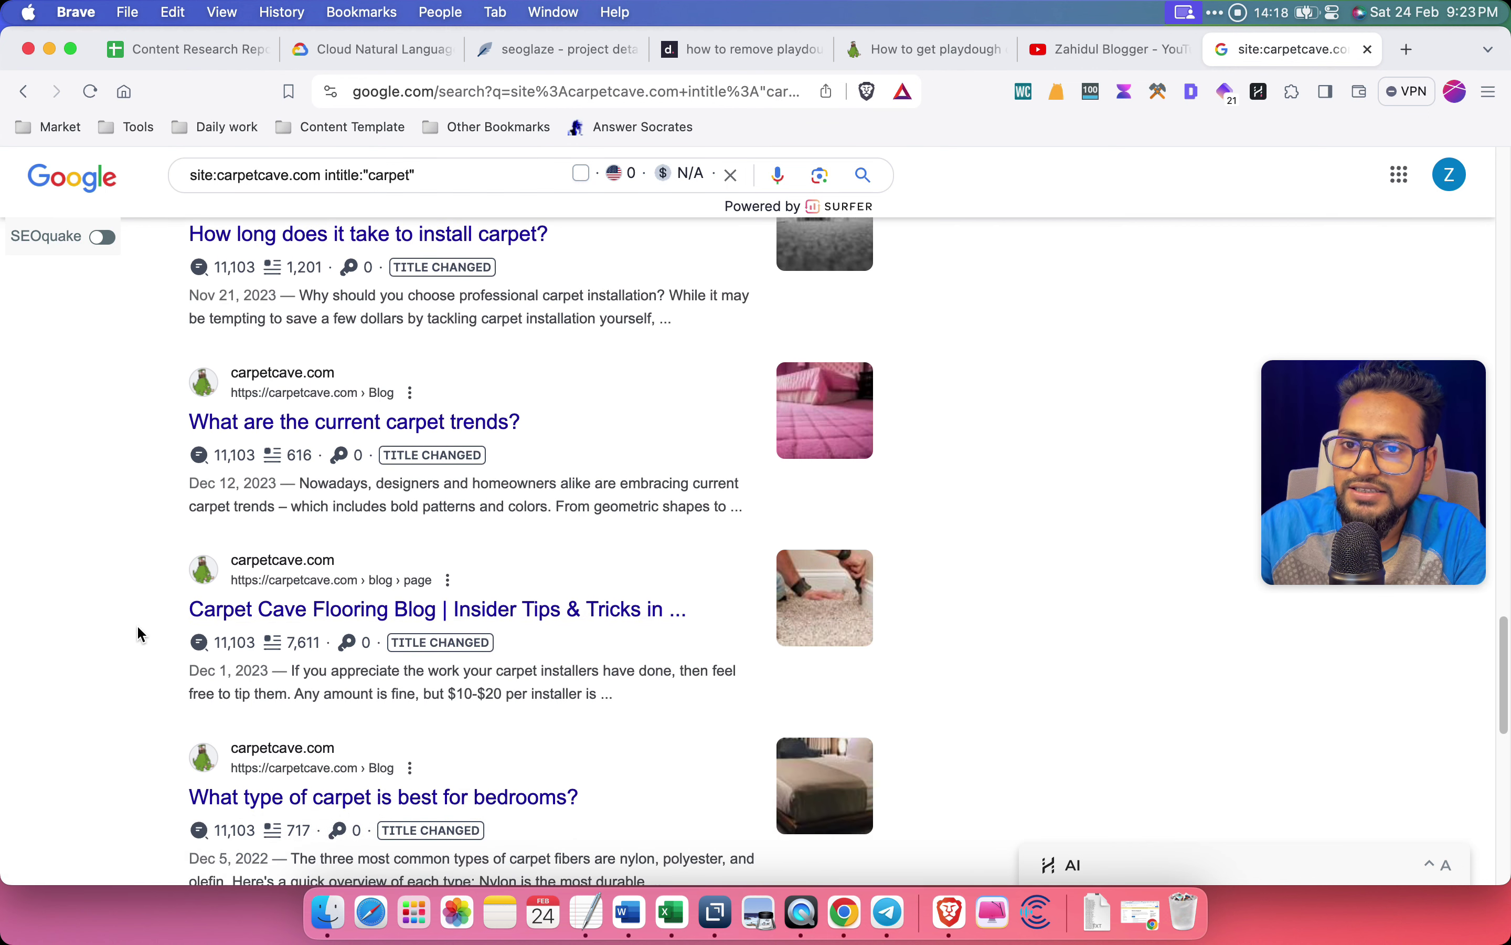
scroll(139, 633, down, 1)
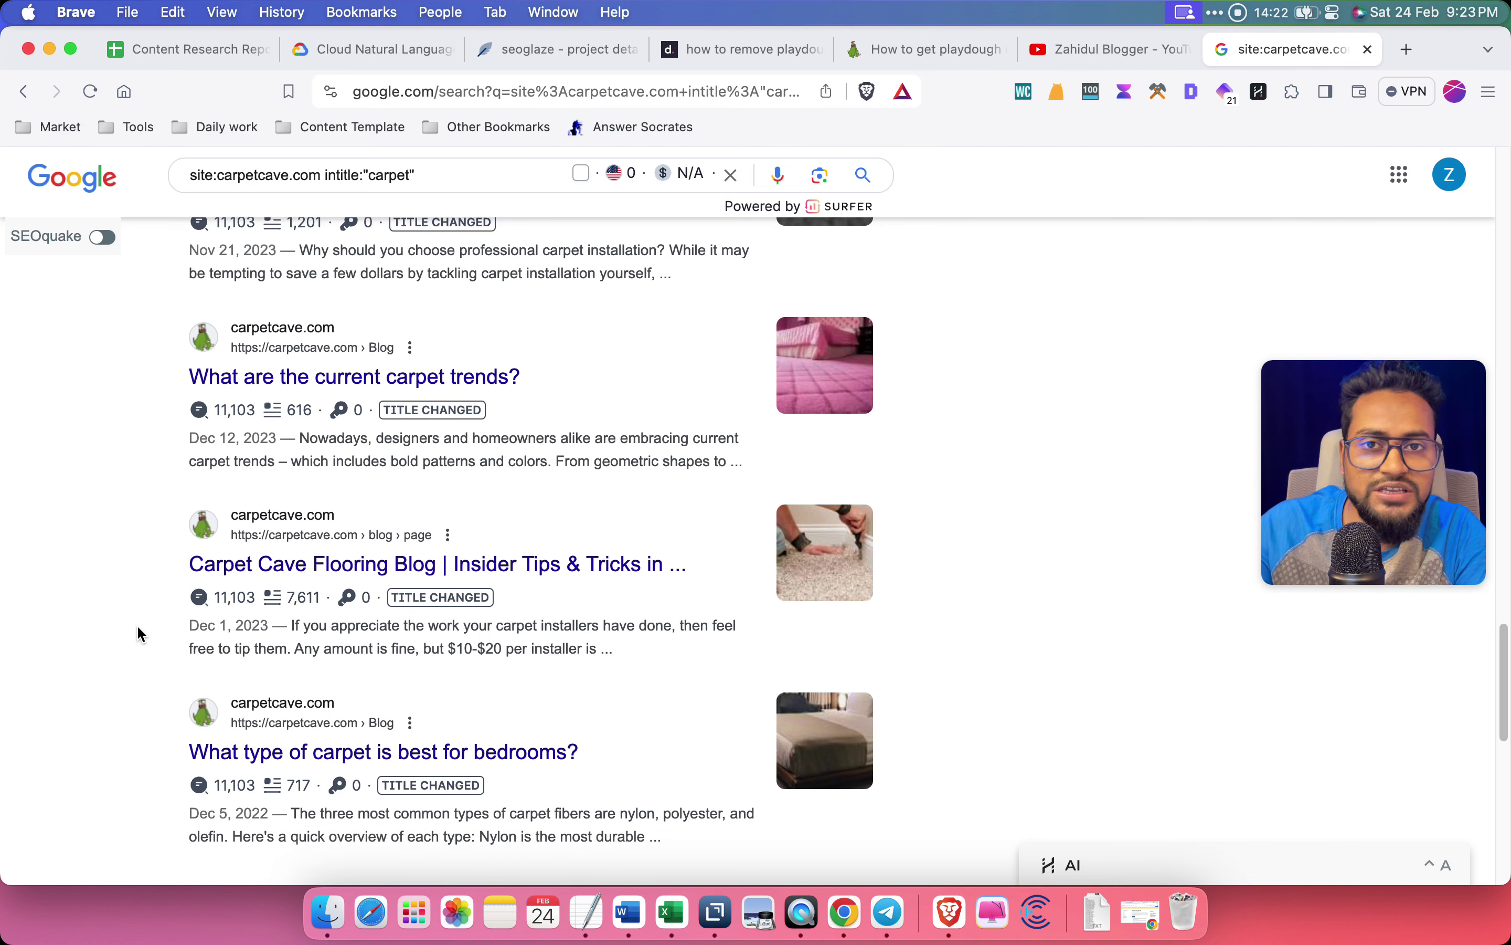
scroll(138, 628, down, 4)
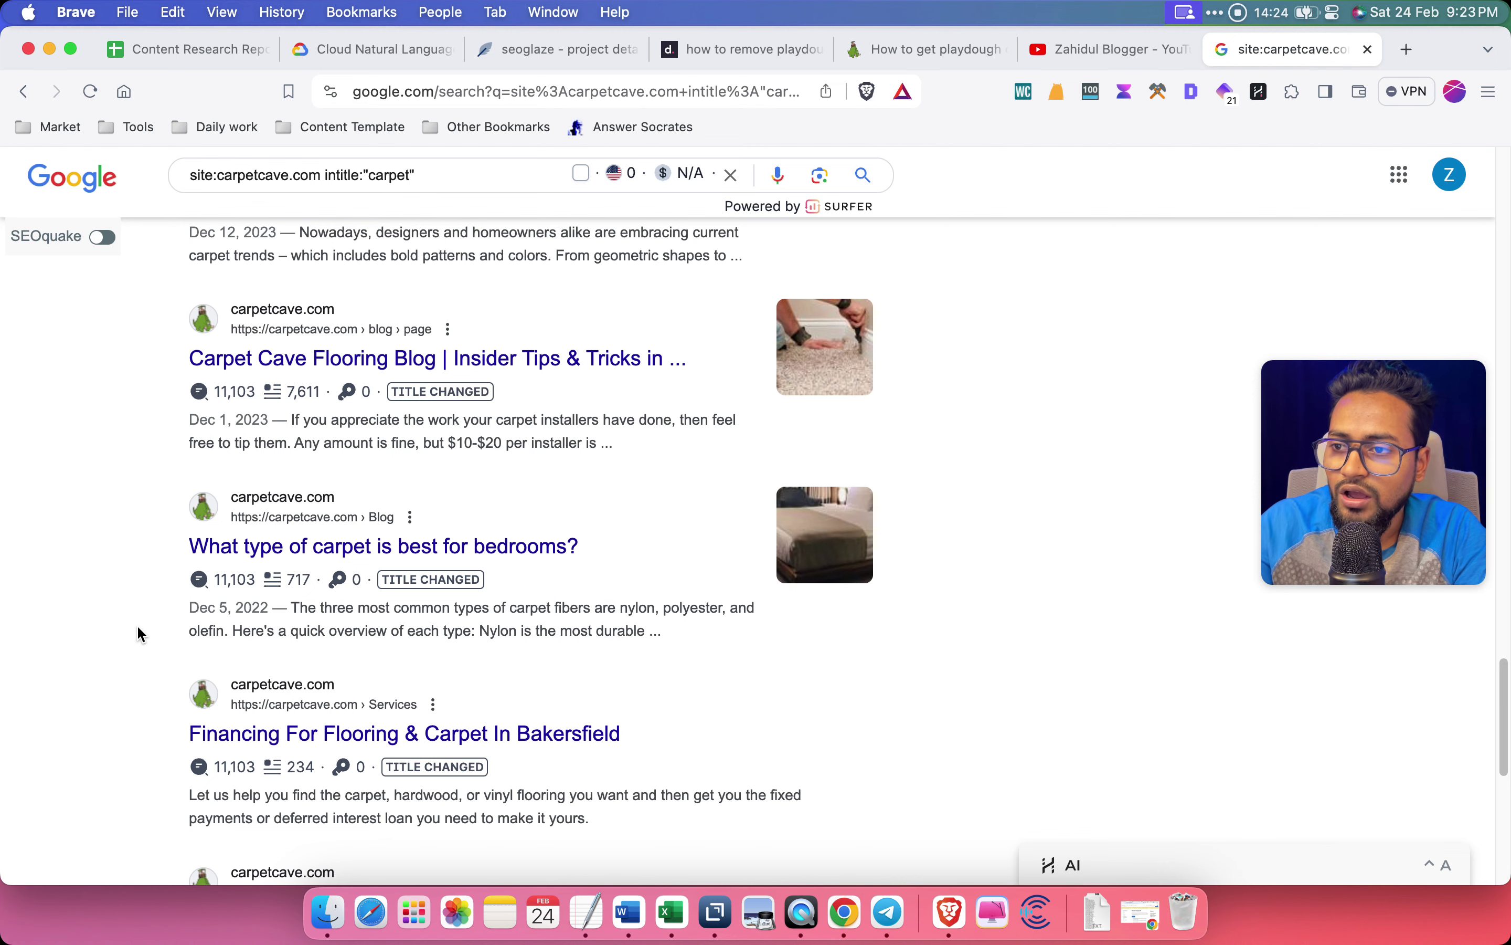
scroll(1124, 613, down, 4)
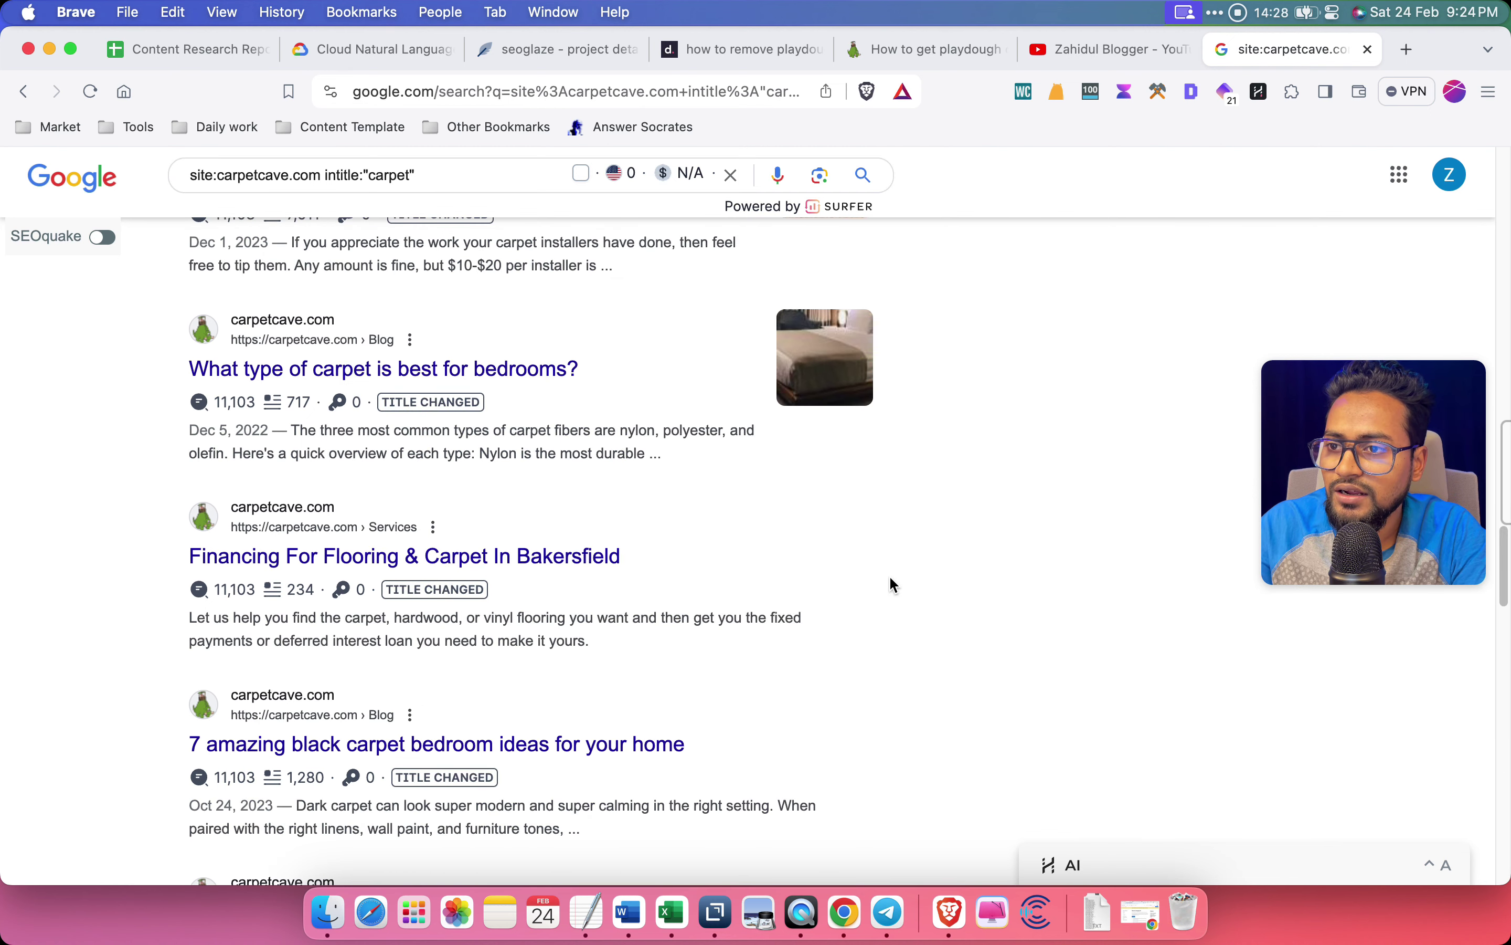
scroll(890, 579, down, 15)
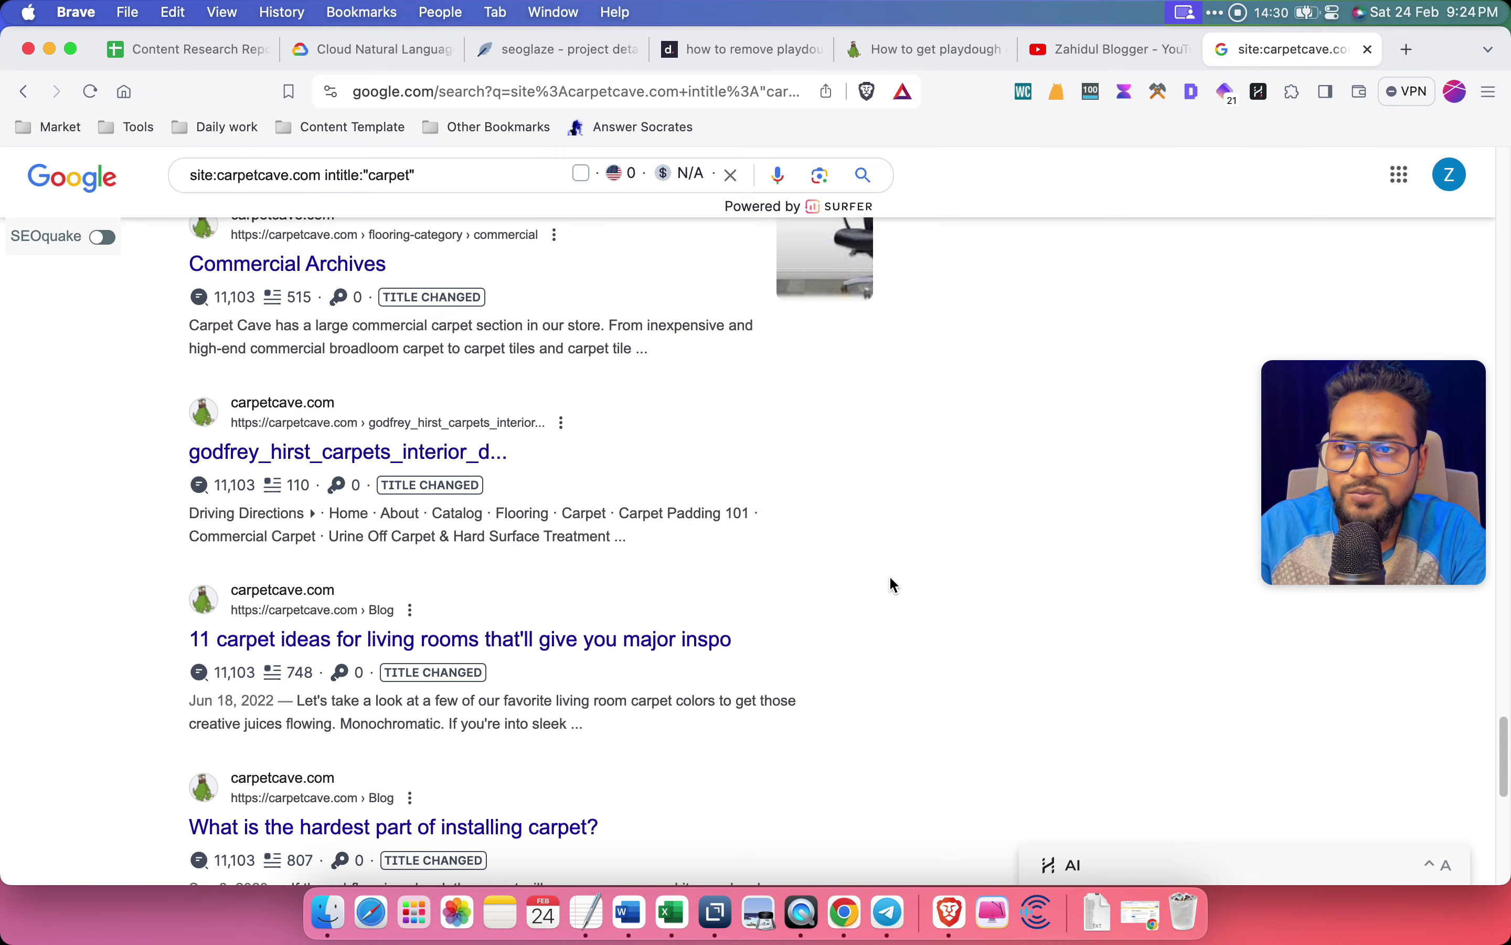
scroll(889, 575, down, 5)
scroll(889, 575, up, 20)
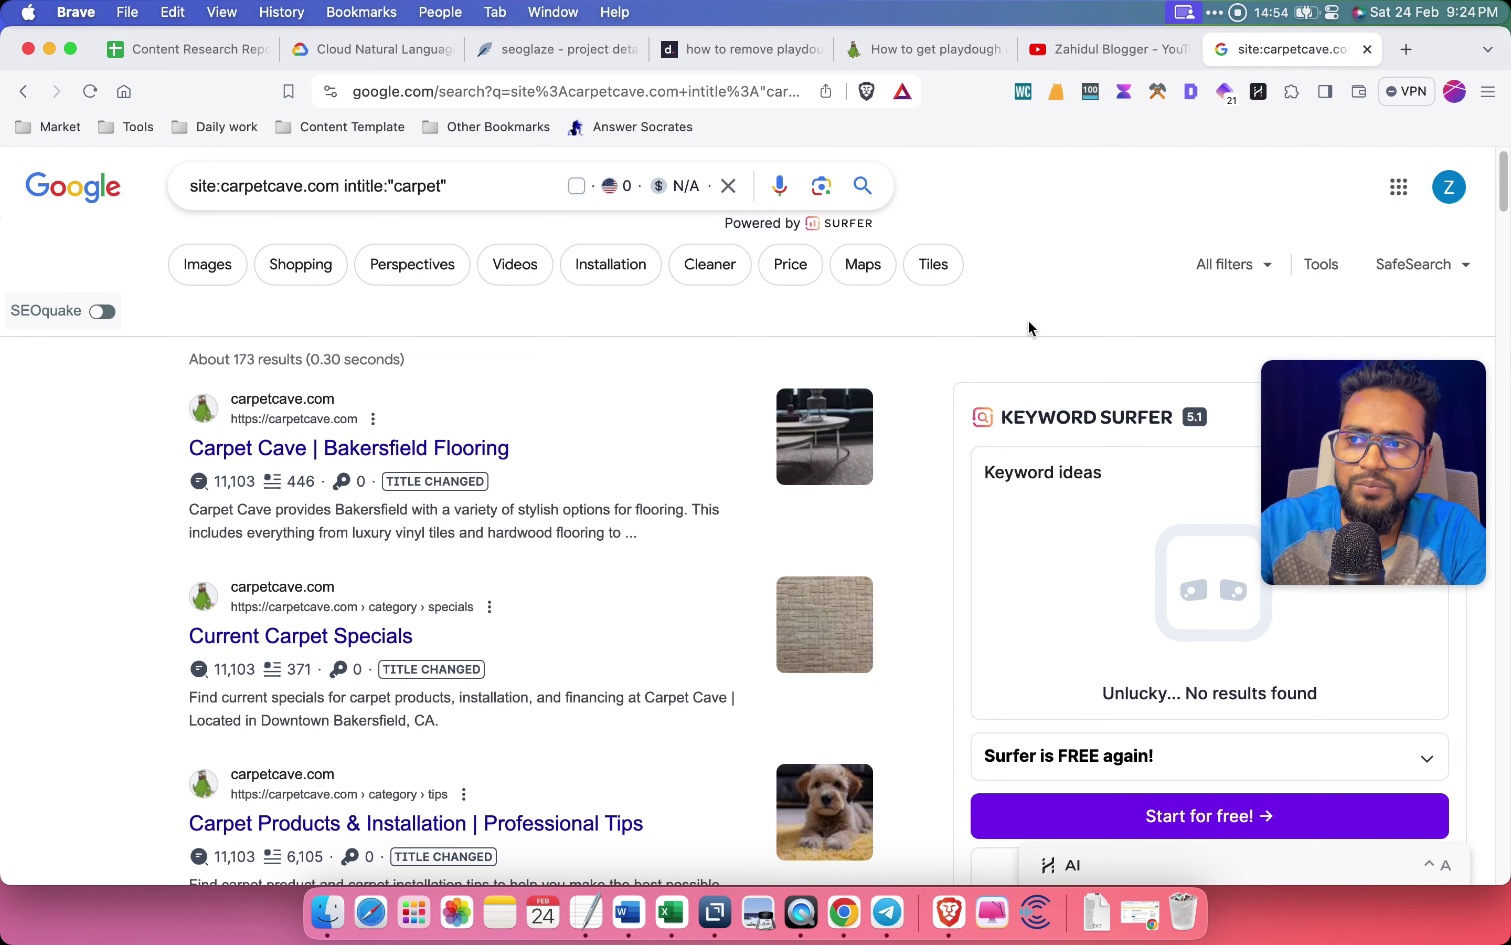
scroll(949, 512, down, 2)
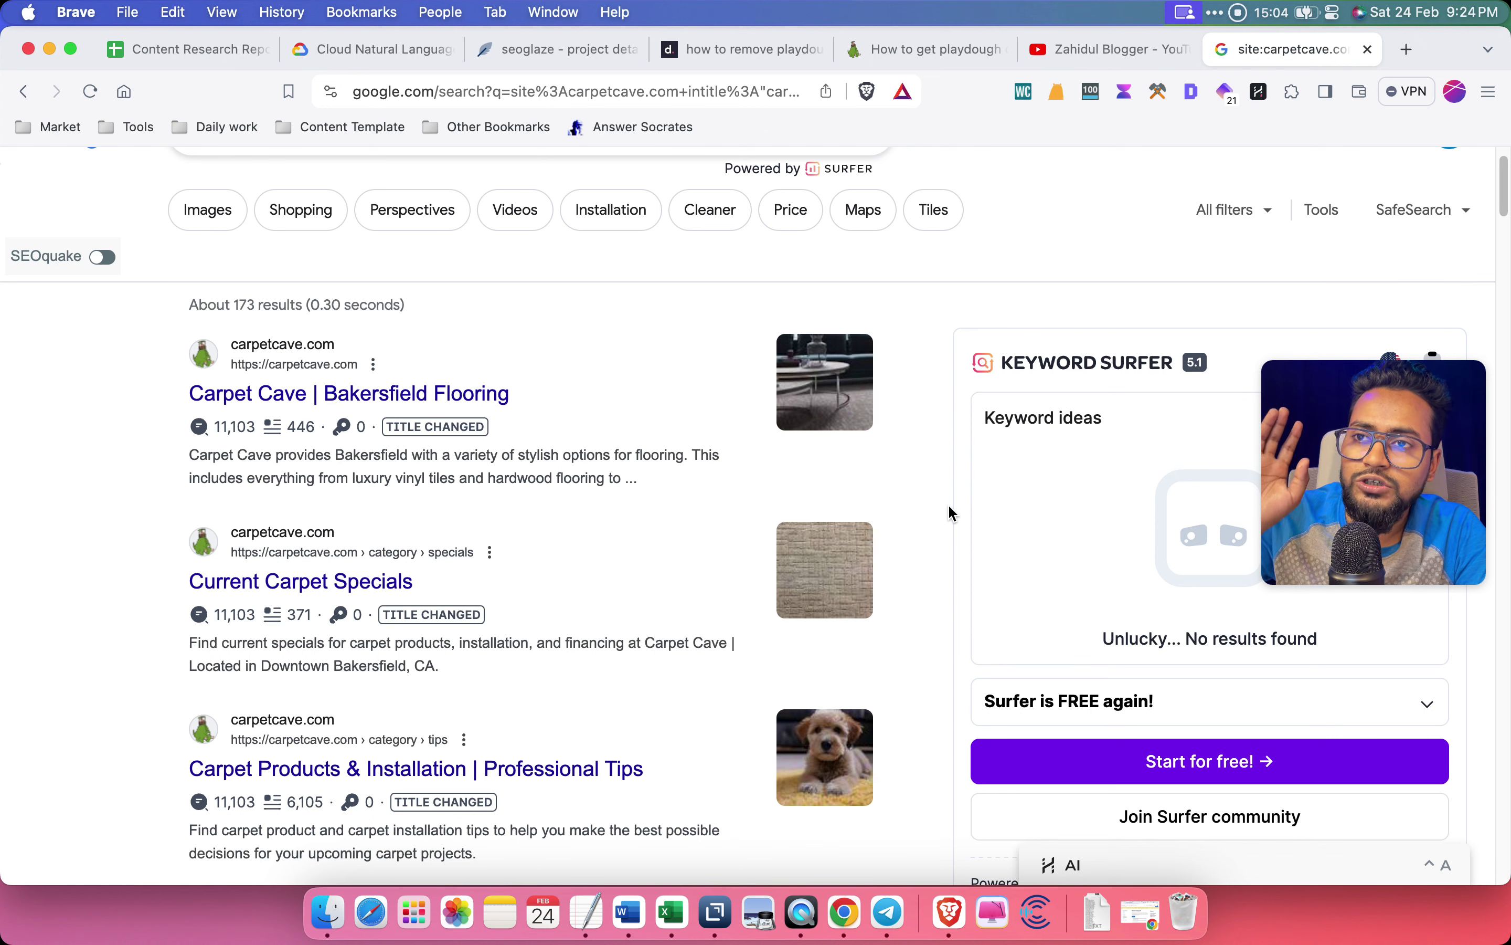
Check the competitor ranking in Dokey, return to the carpetcave.com results and start an in-page search
click(719, 56)
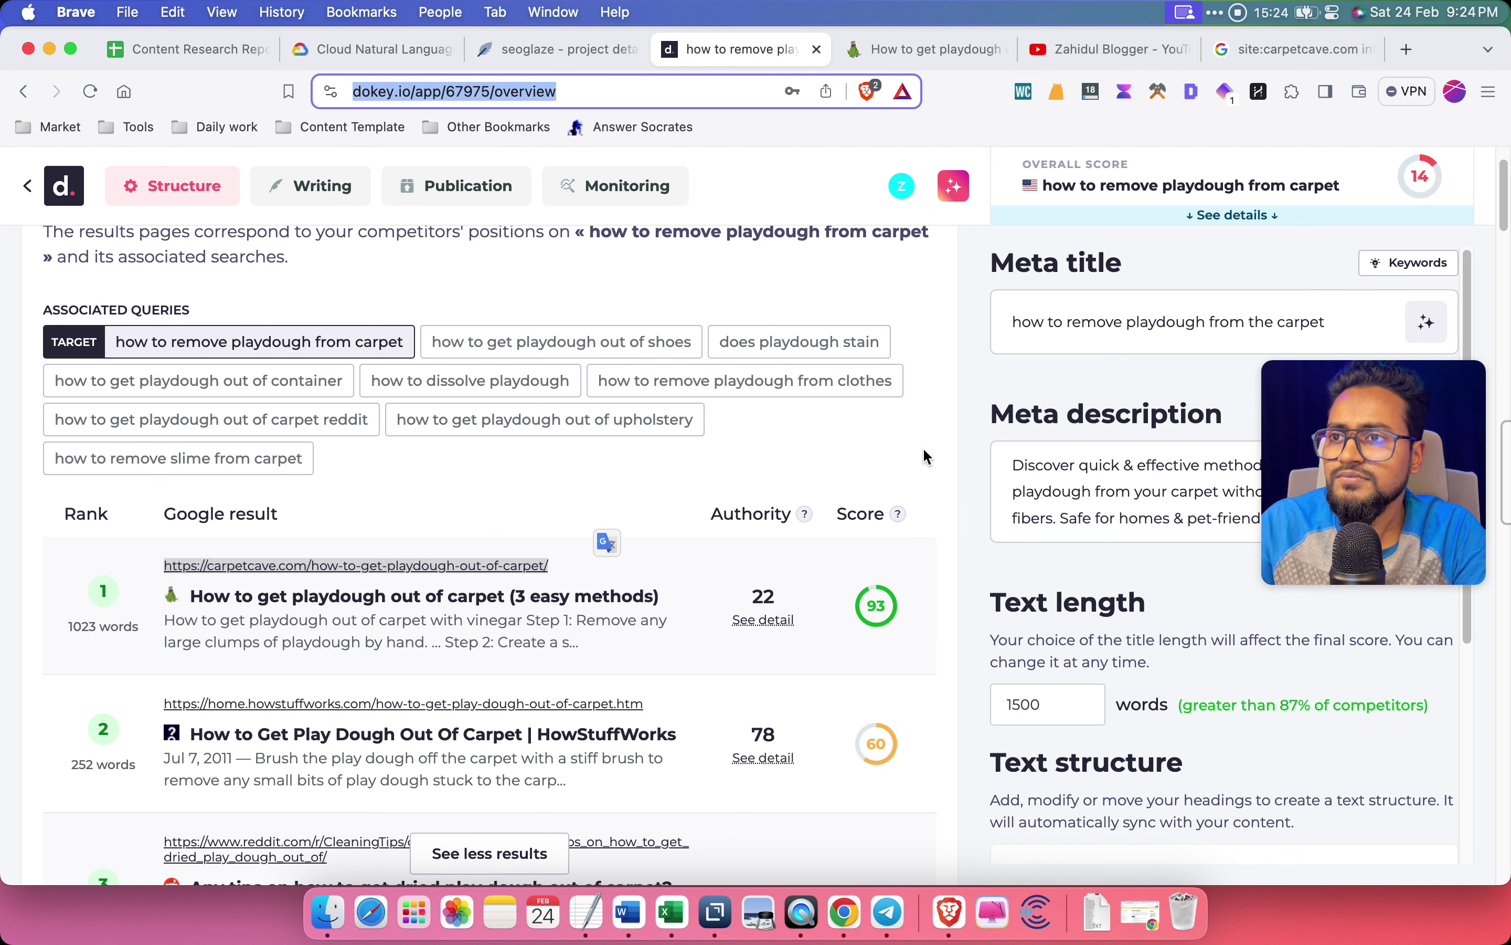
click(1251, 60)
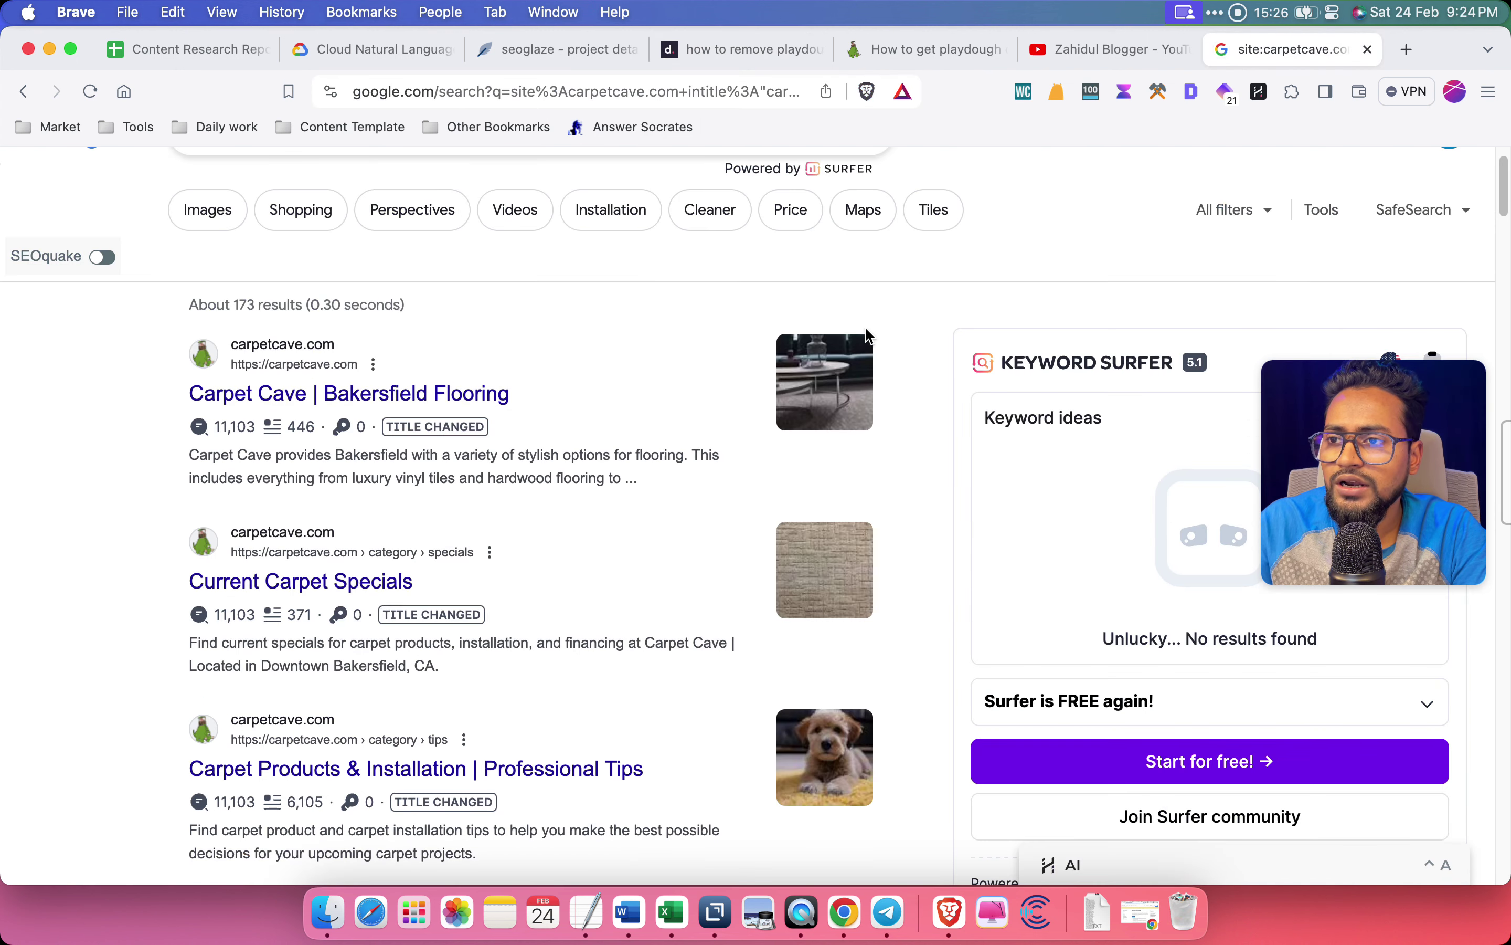
key(super+f)
text(carp)
key(BackSpace)
key(BackSpace)
key(BackSpace)
key(BackSpace)
text(get out)
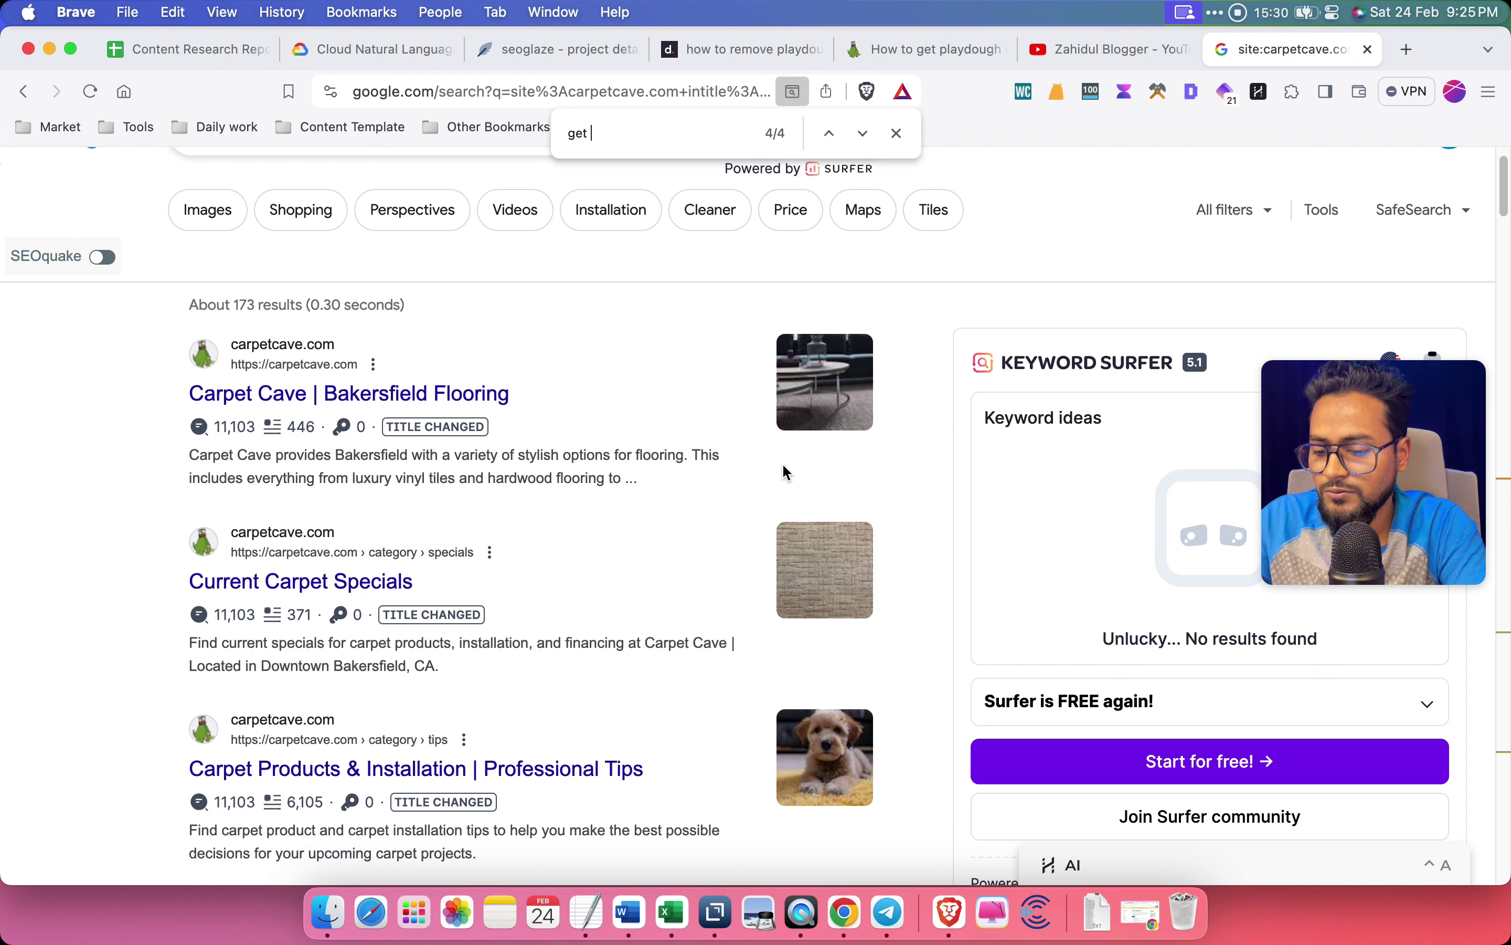
key(BackSpace)
key(BackSpace)
key(BackSpace)
key(BackSpace)
key(BackSpace)
key(BackSpace)
key(BackSpace)
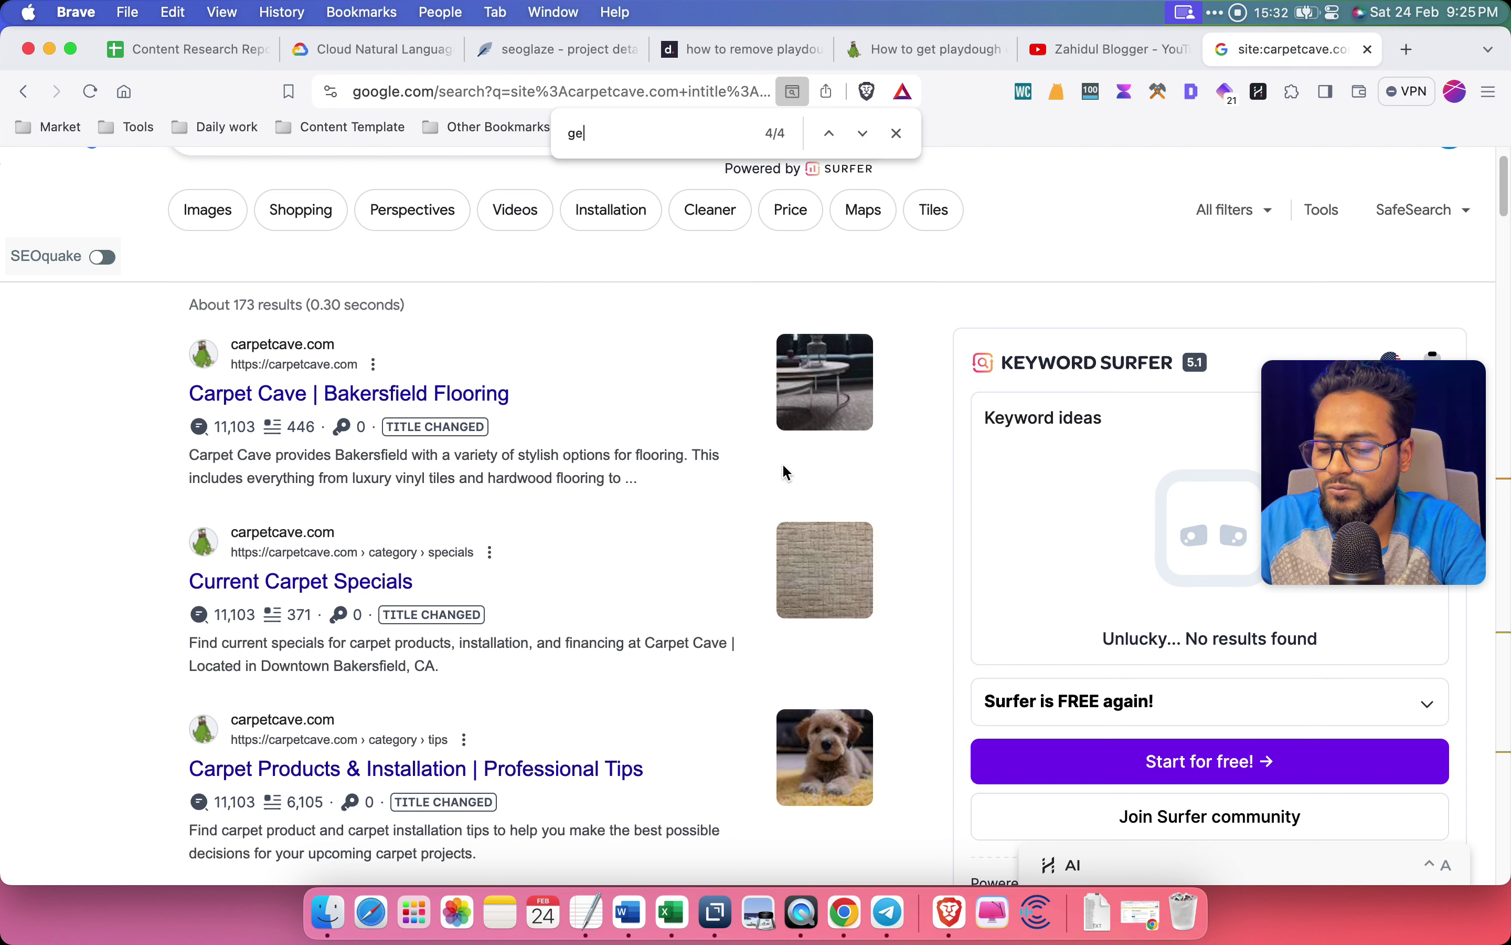
Find "out" on the results page and step through its matches, looking for articles on getting things out of carpet
text(out)
key(Return)
key(Return)
key(Return)
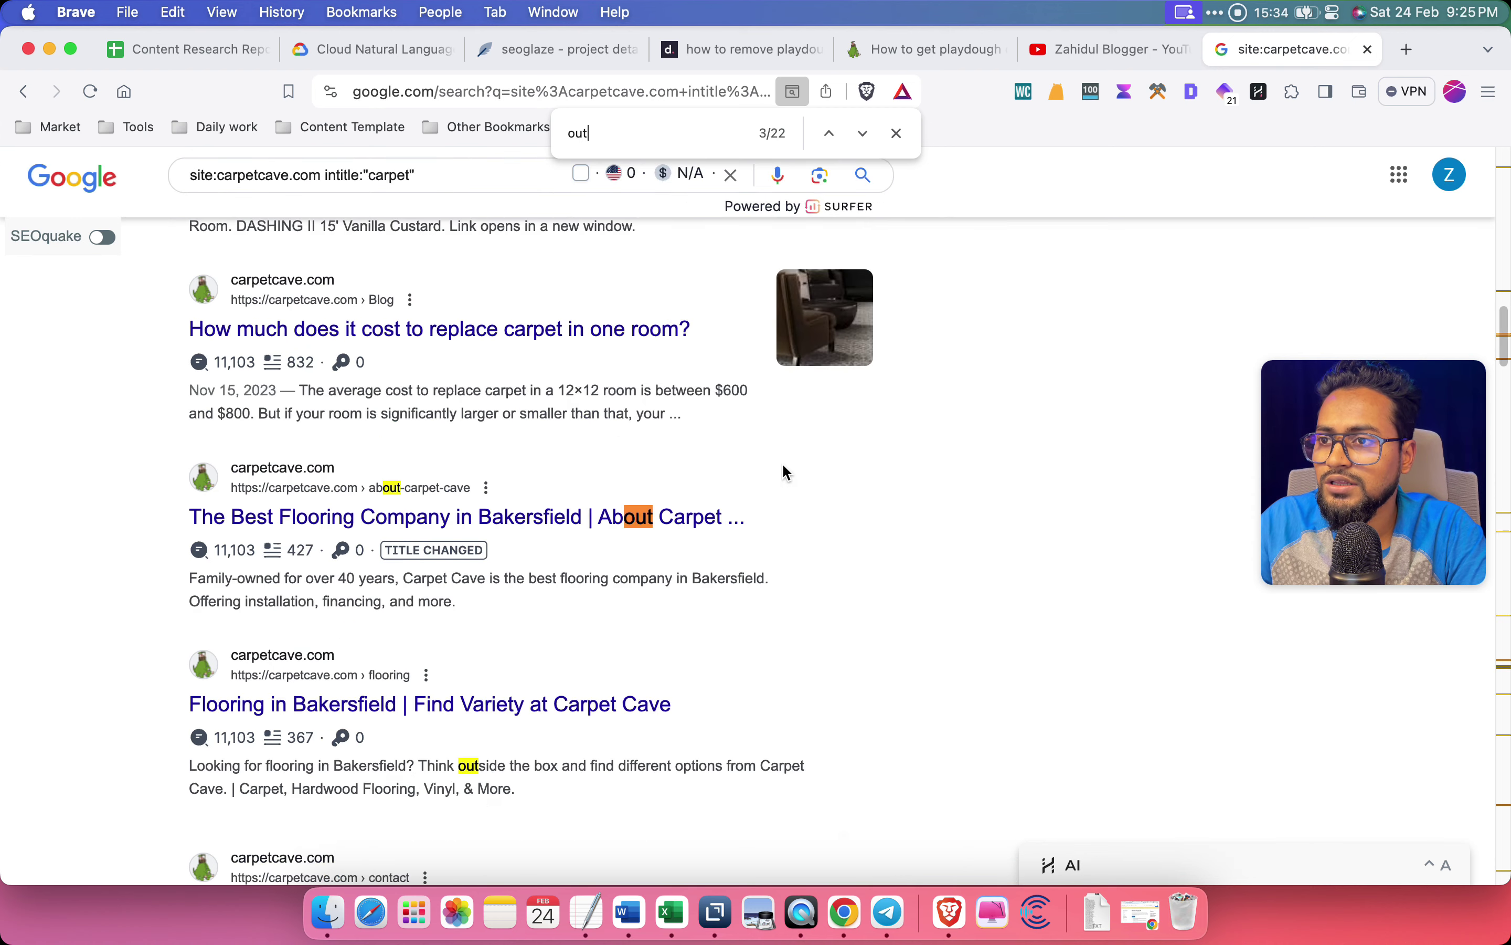
key(Return)
key(Return)
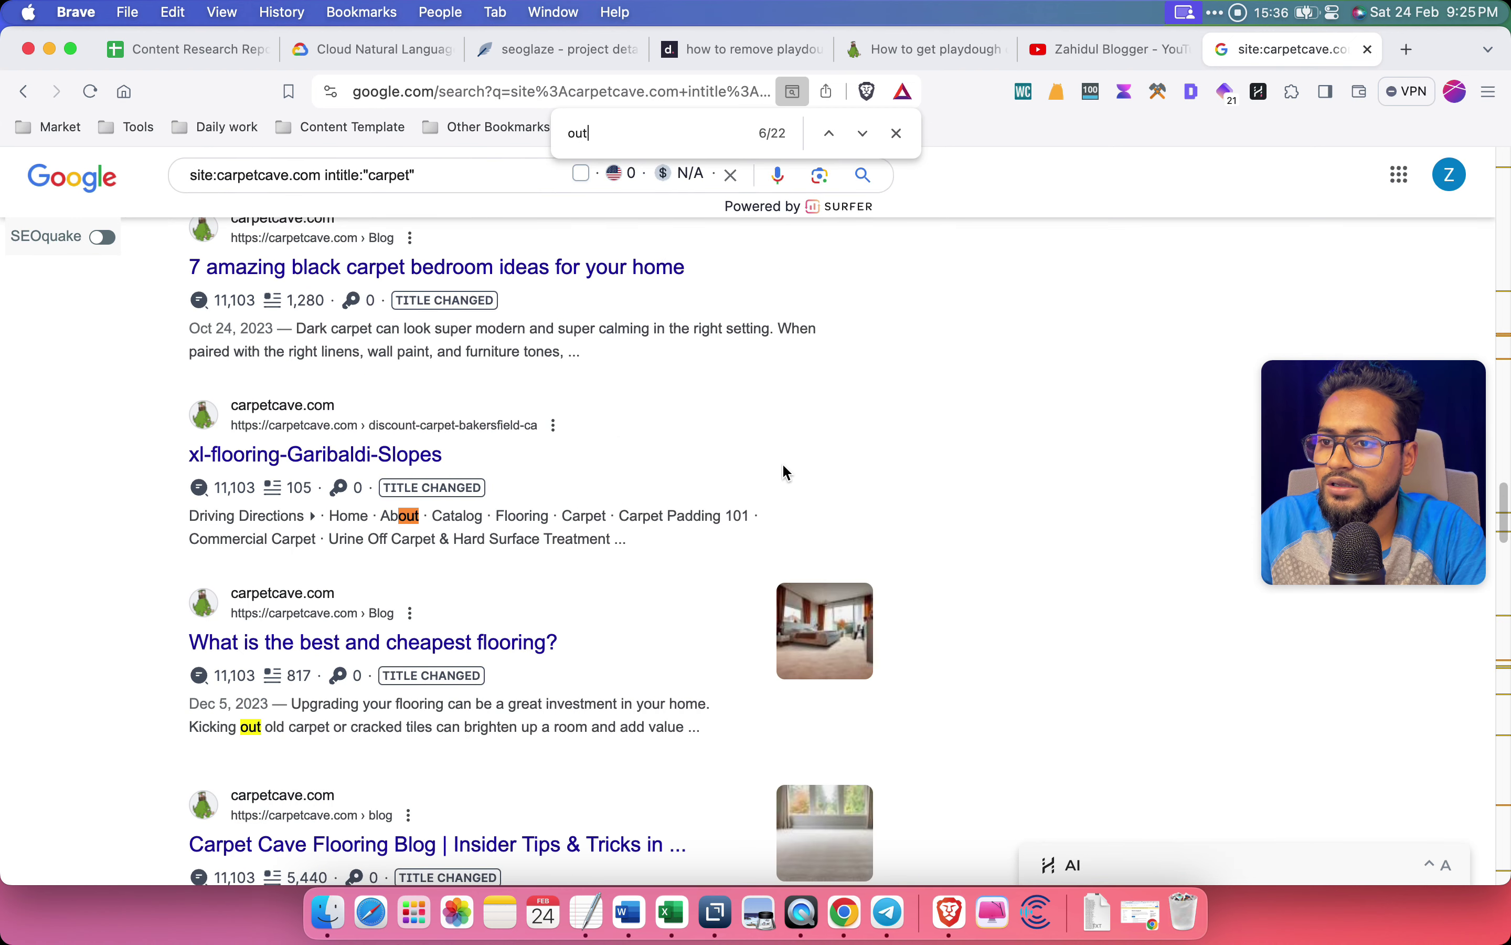
key(Return)
key(Return)
key(Return)
key(Return)
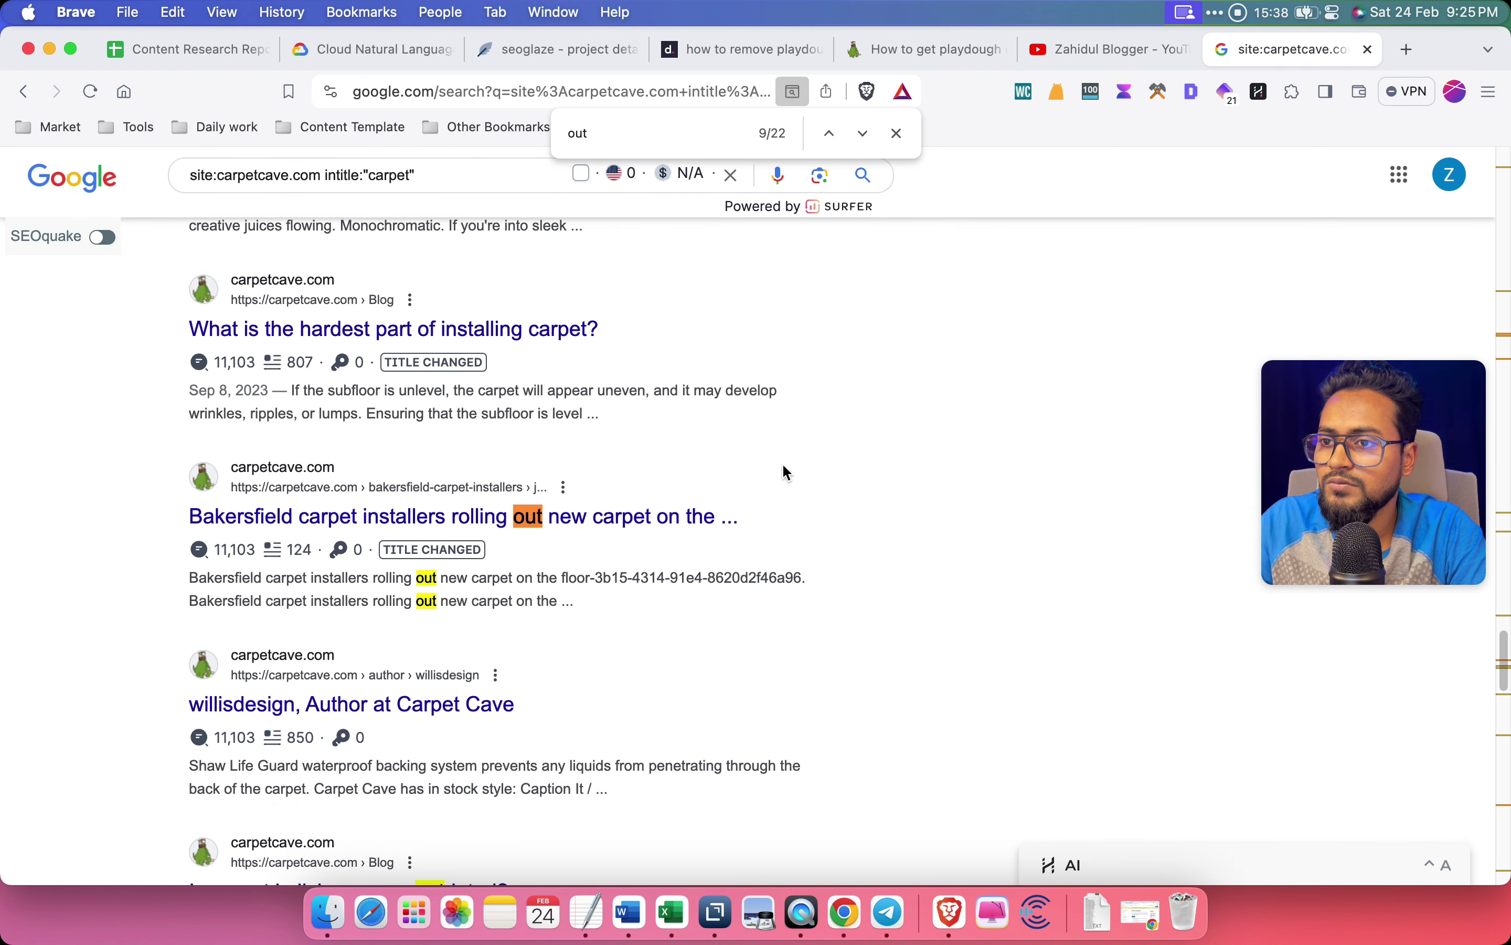
key(Return)
key(Return)
key(Return)
key(Return)
key(Return)
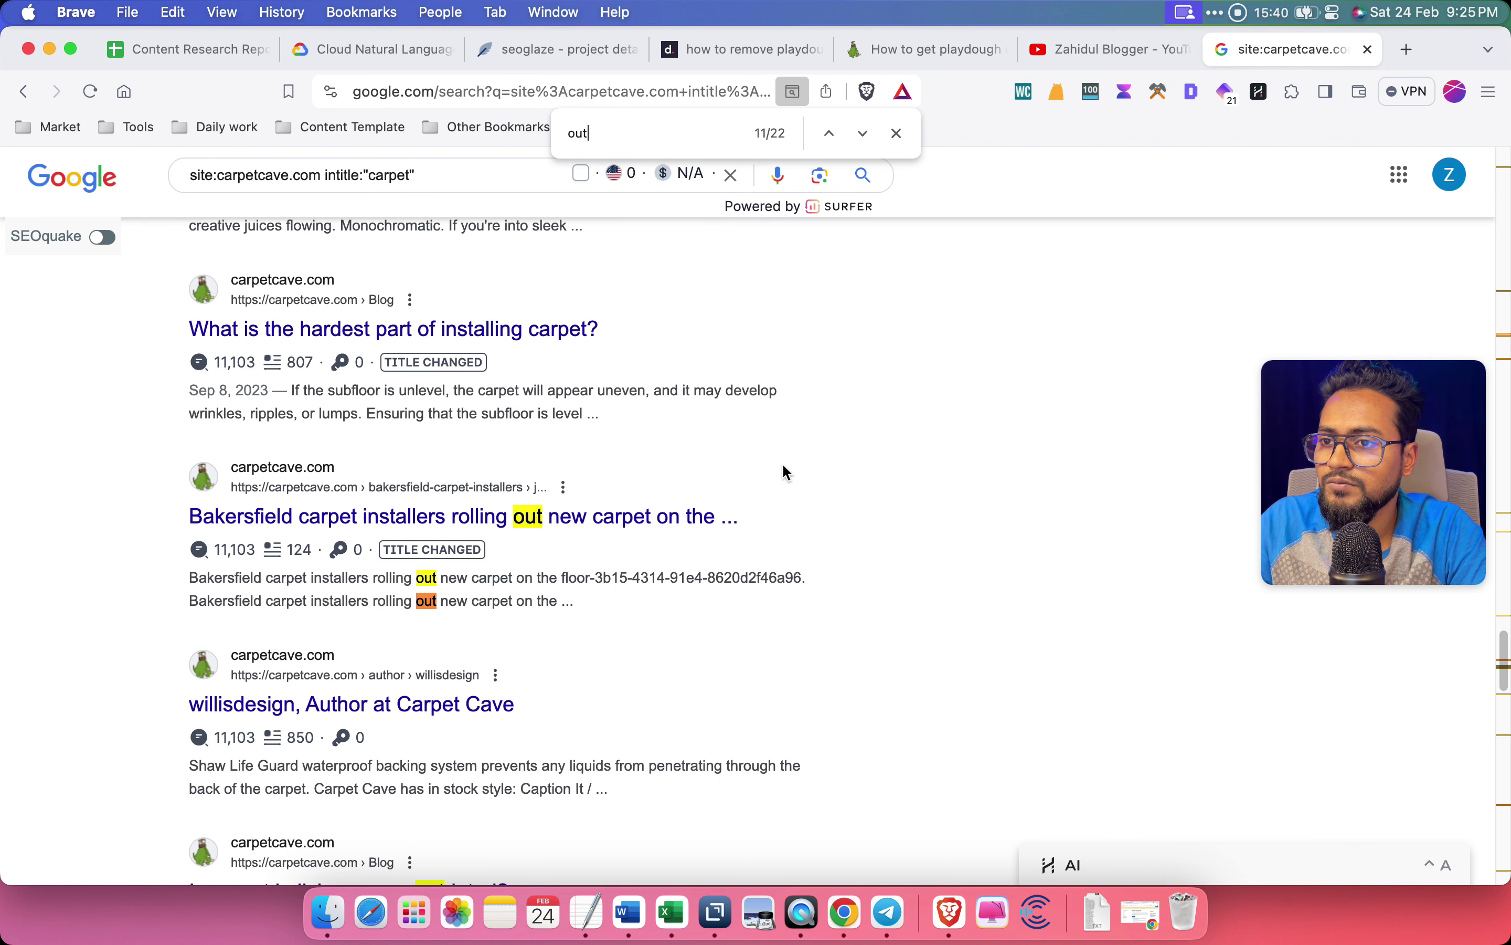
key(Return)
key(Return)
scroll(1041, 590, down, 5)
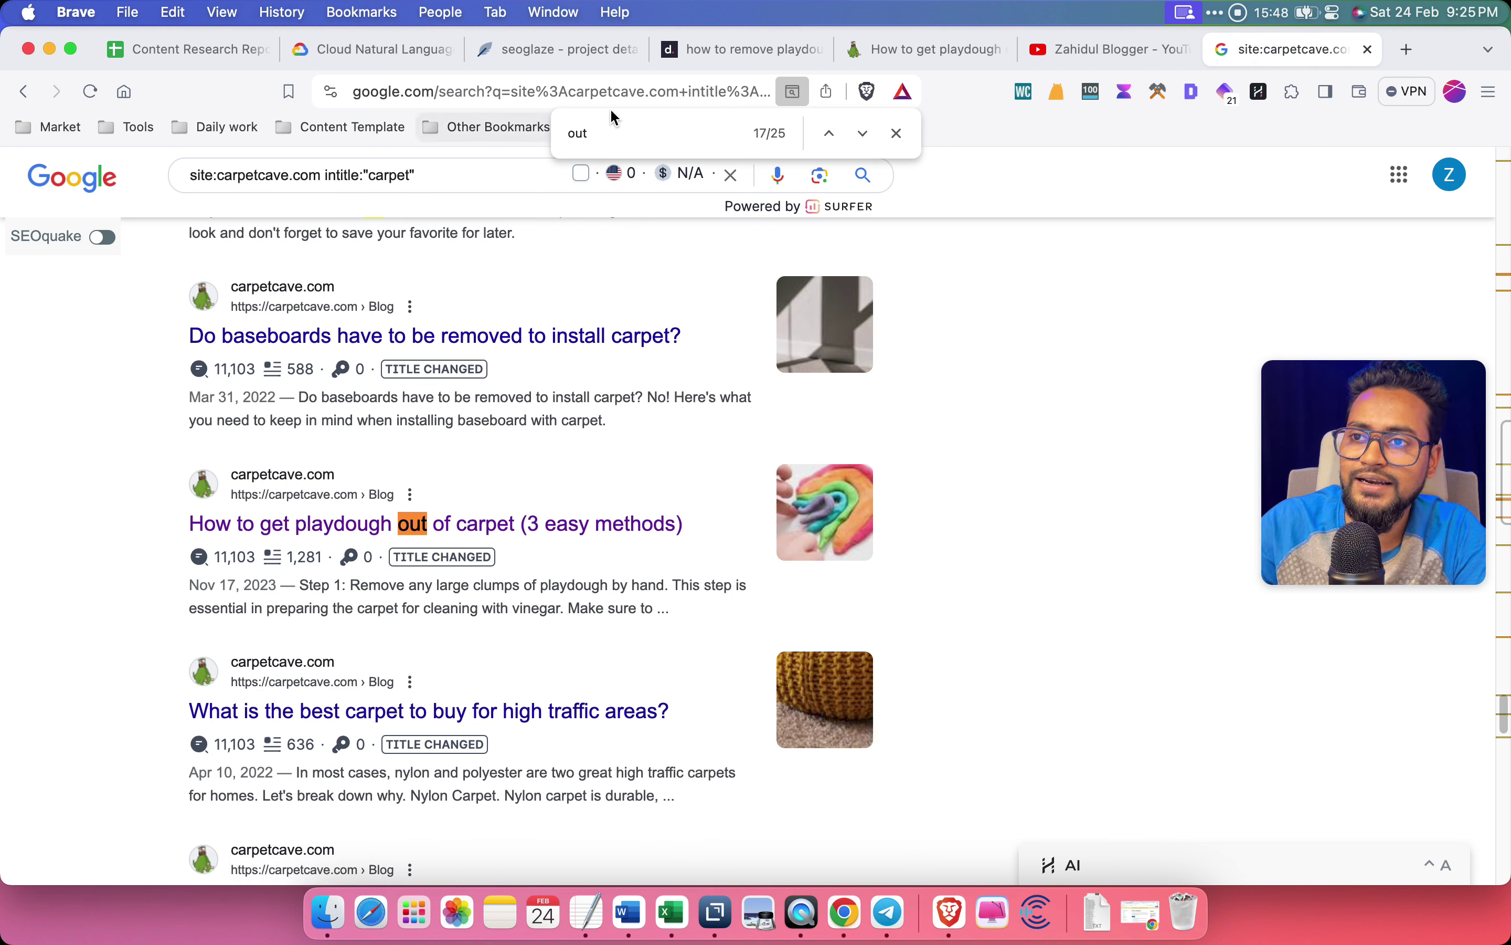
Find "remove" on the results page and step through its matches, looking for articles on removing things from carpet
double_click(611, 123)
text(remove)
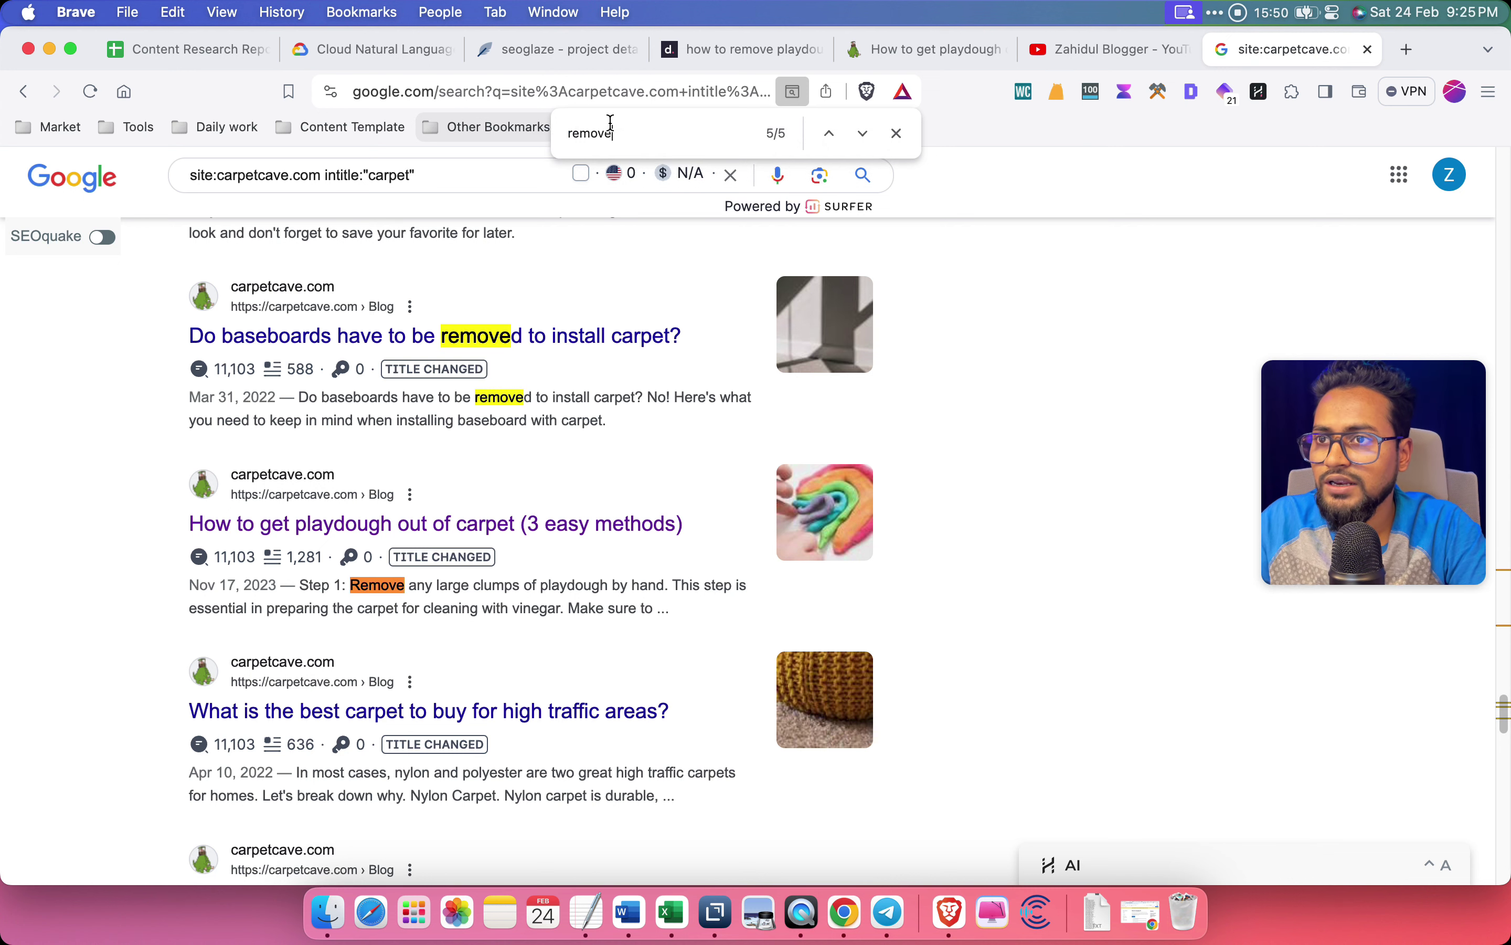
key(Return)
key(Return)
key(Return)
key(Return)
key(Return)
key(Return)
key(Return)
key(Return)
key(Return)
key(Return)
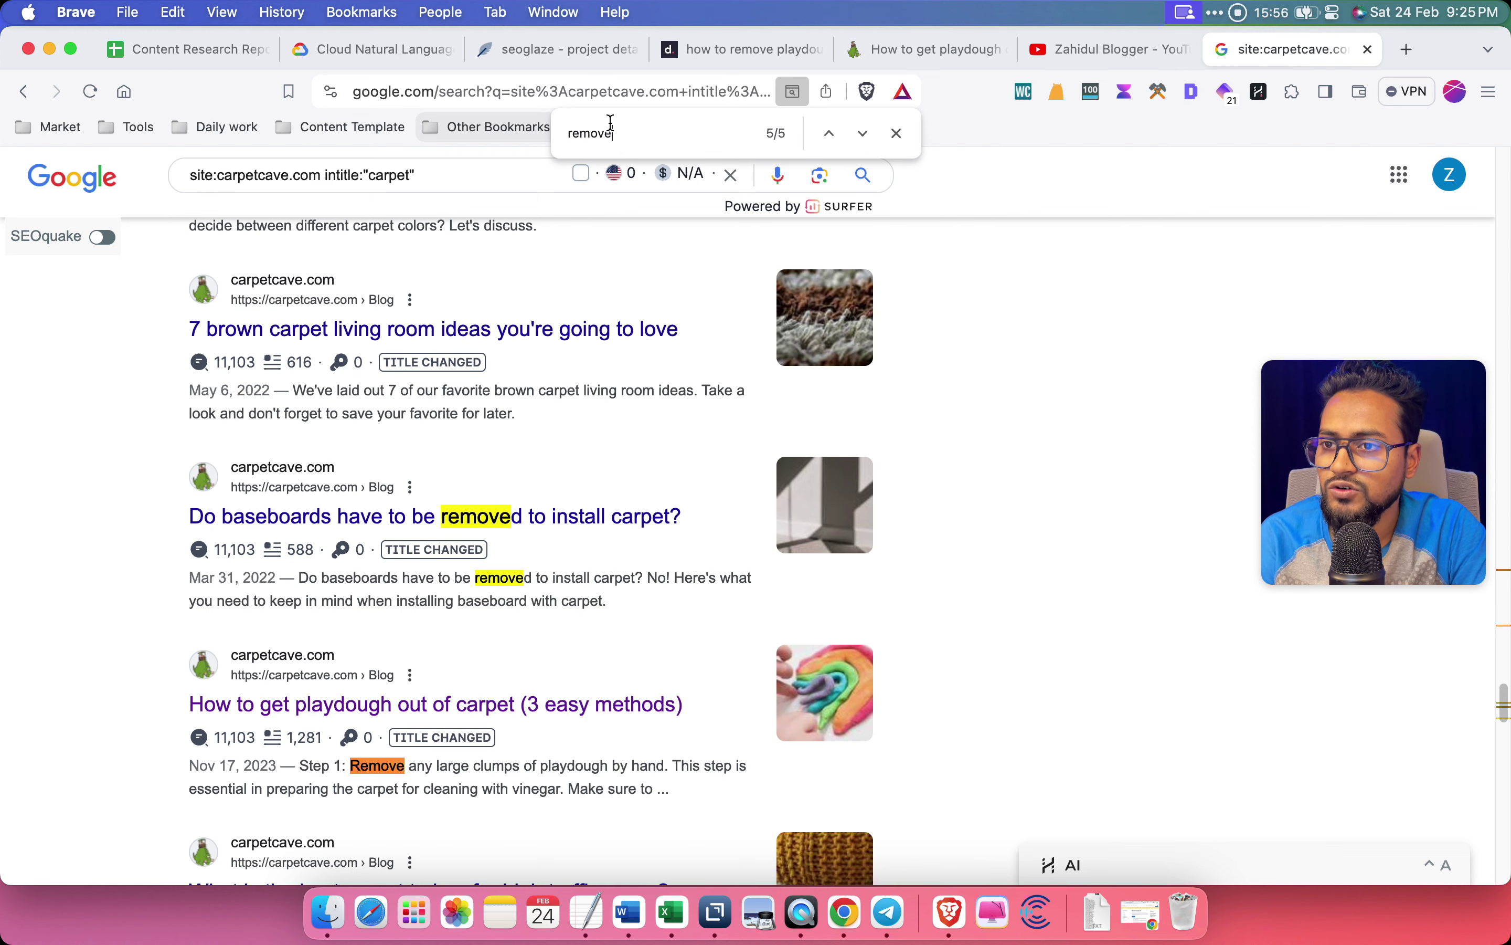
key(Return)
key(Return)
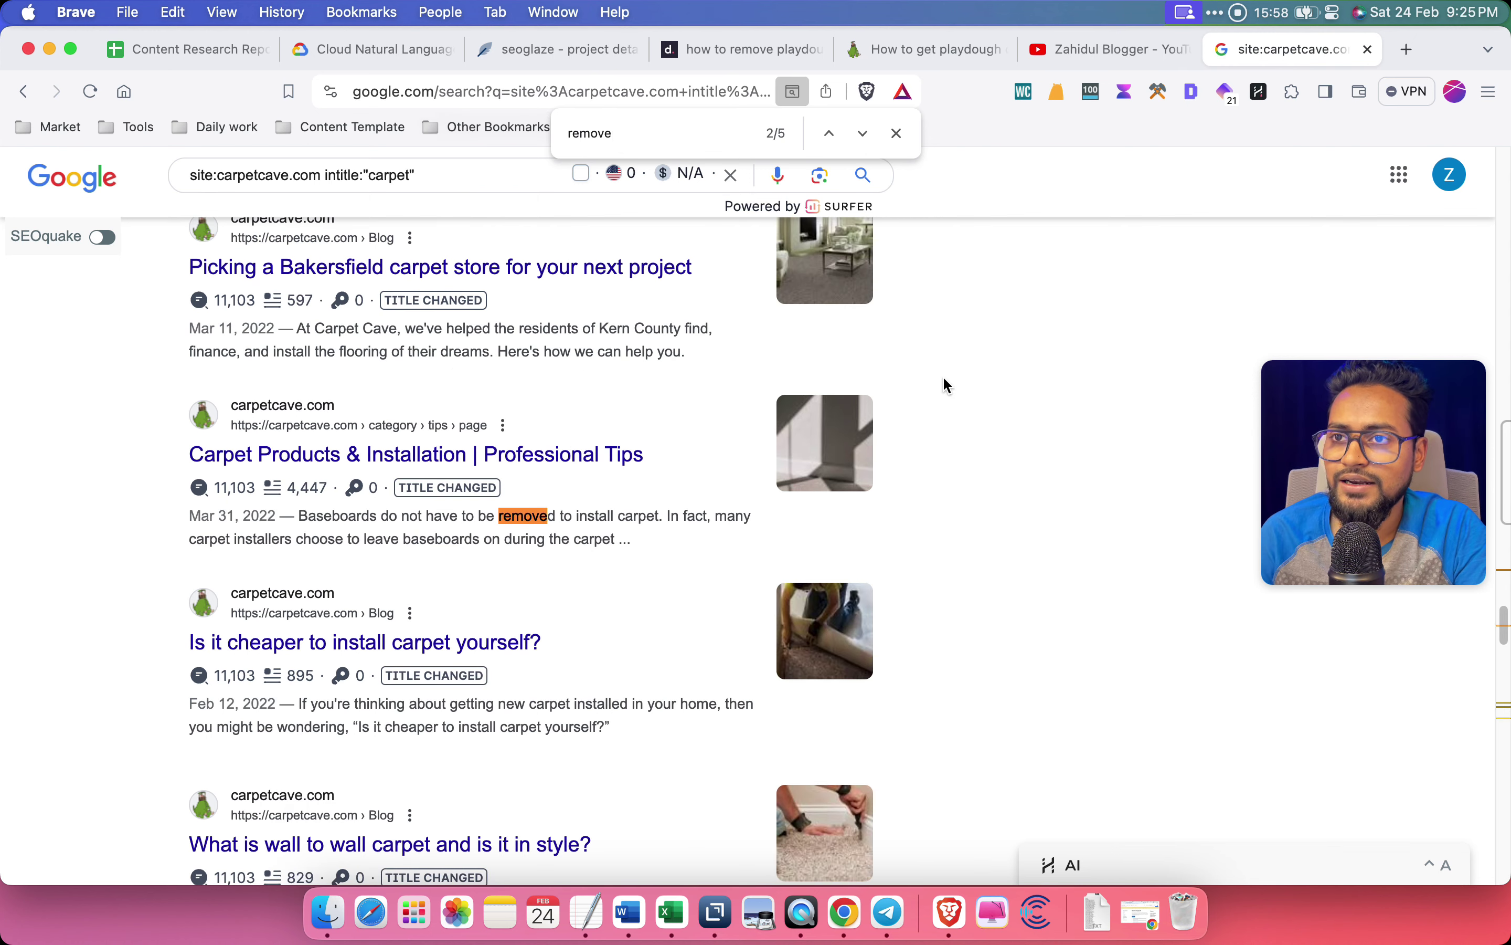
Return to the Content Research Report and record 1 as the carpetcave.com competitor's number of pages related to our niche
click(703, 49)
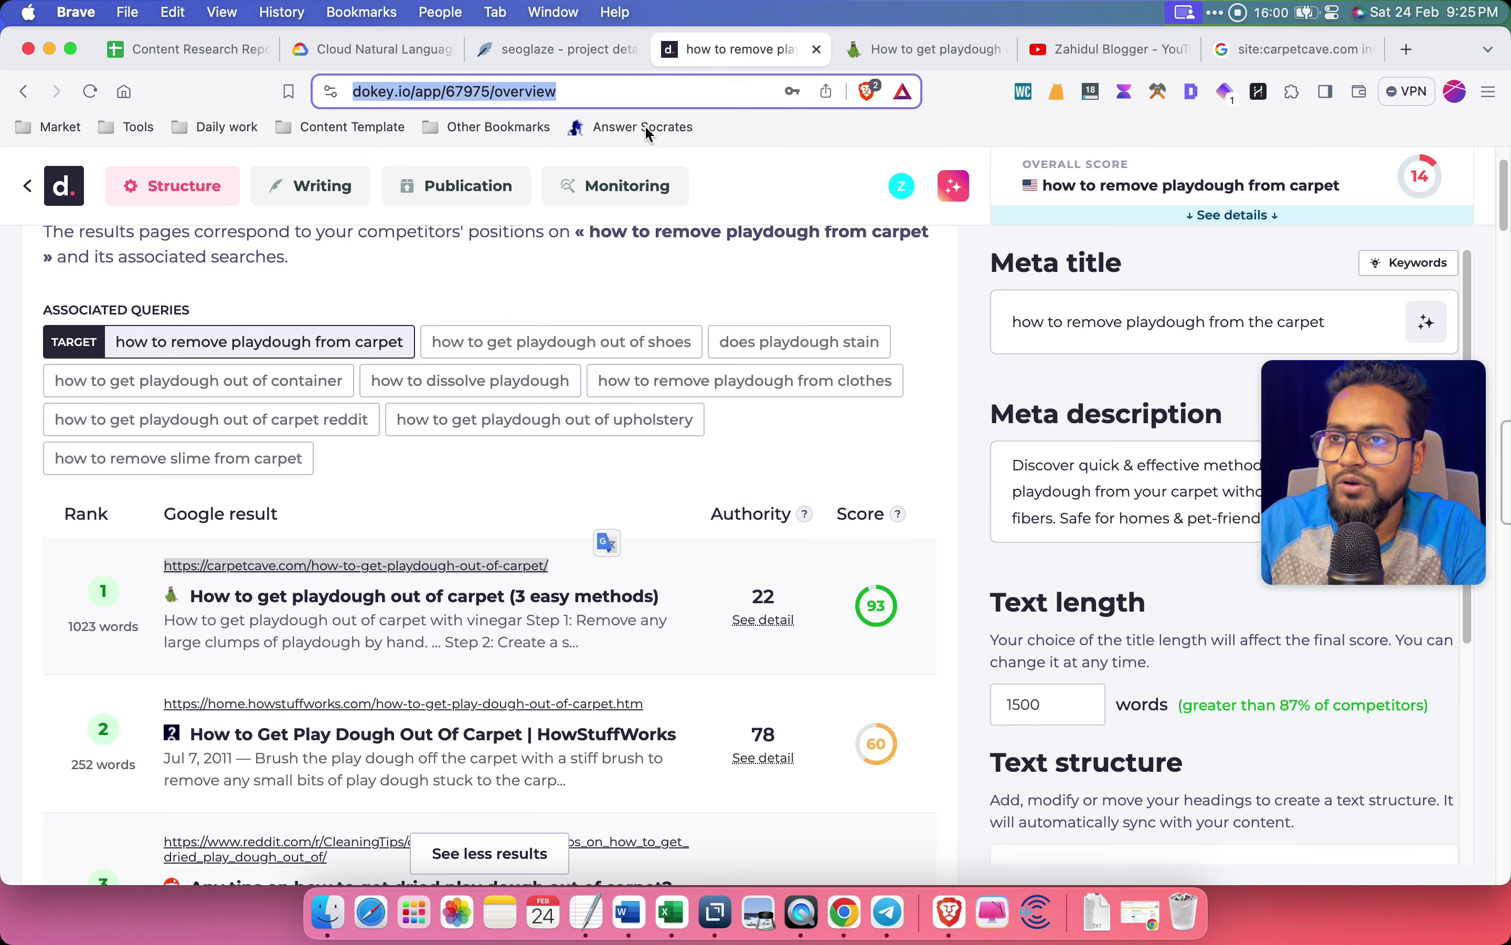
click(263, 56)
click(617, 486)
scroll(528, 485, left, 10)
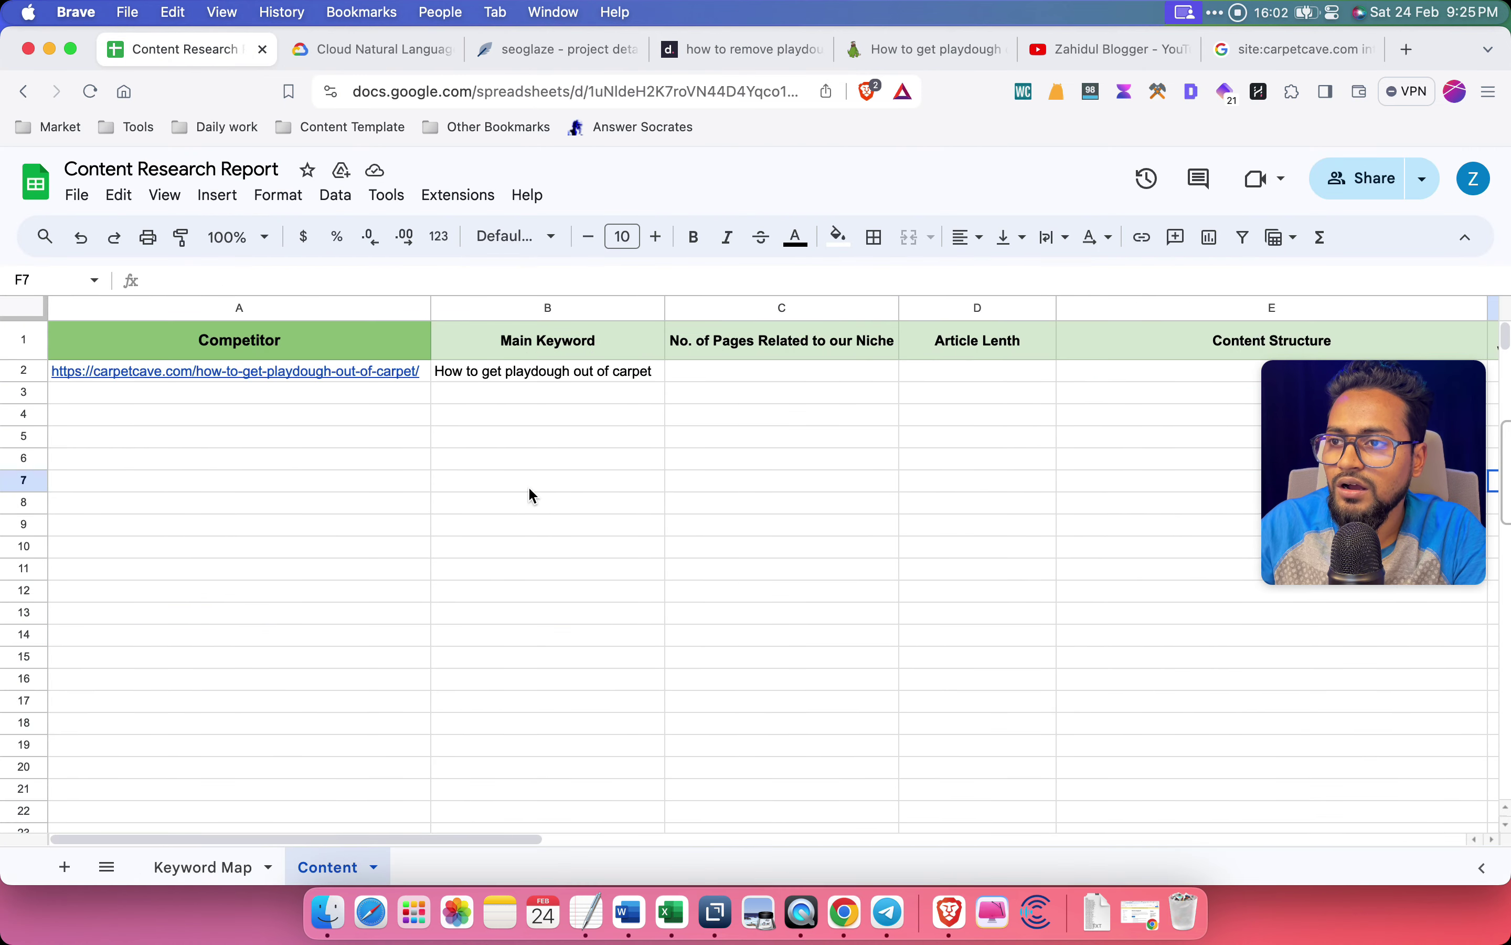
click(791, 371)
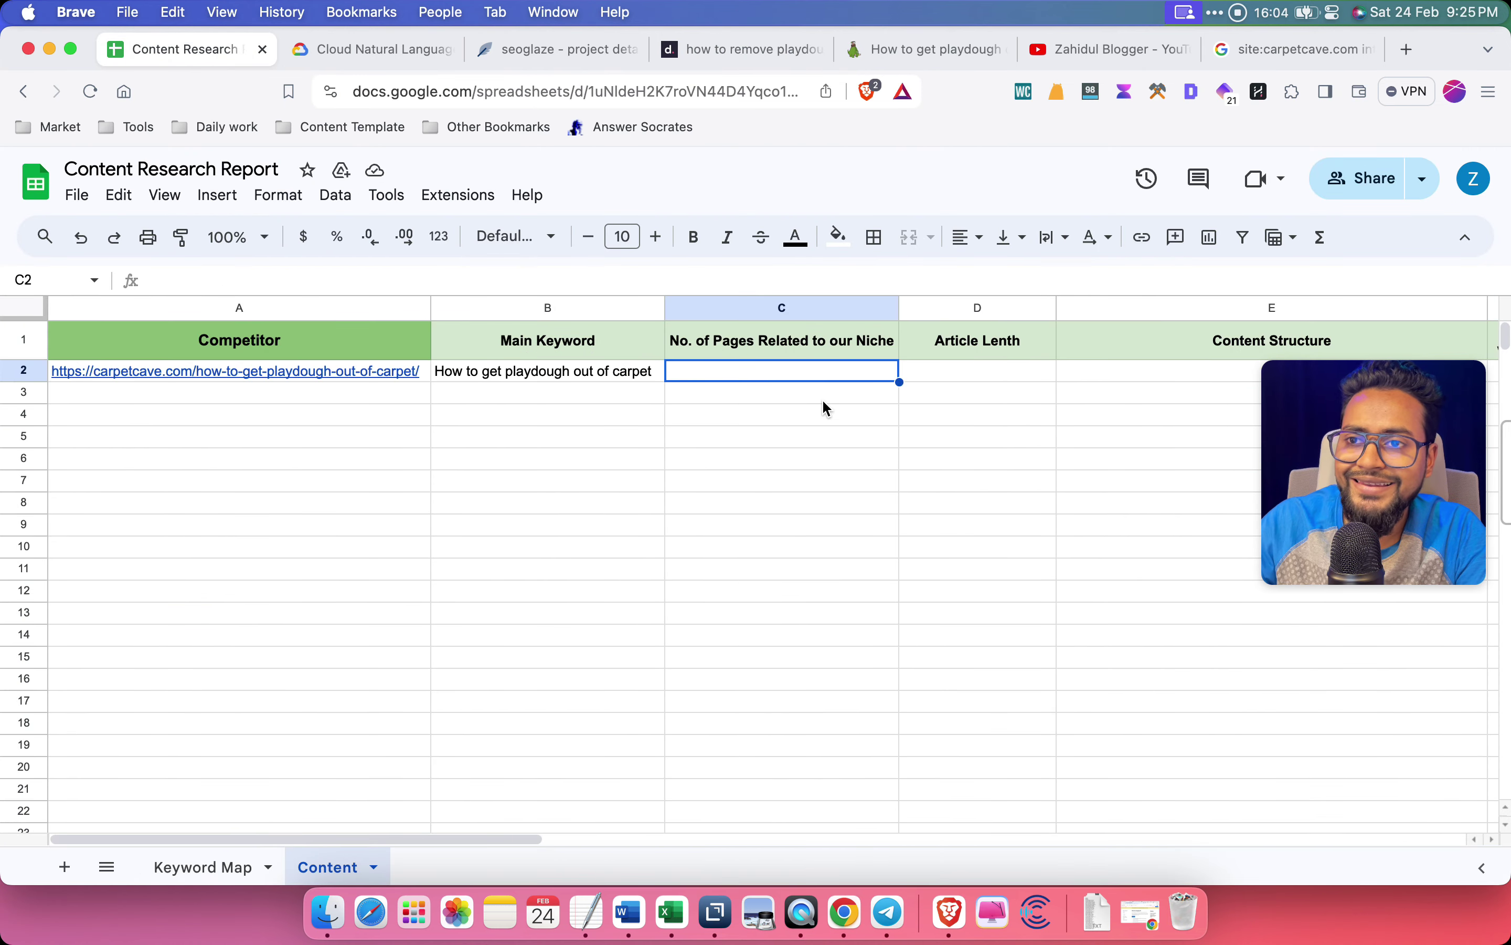
text(1)
click(967, 553)
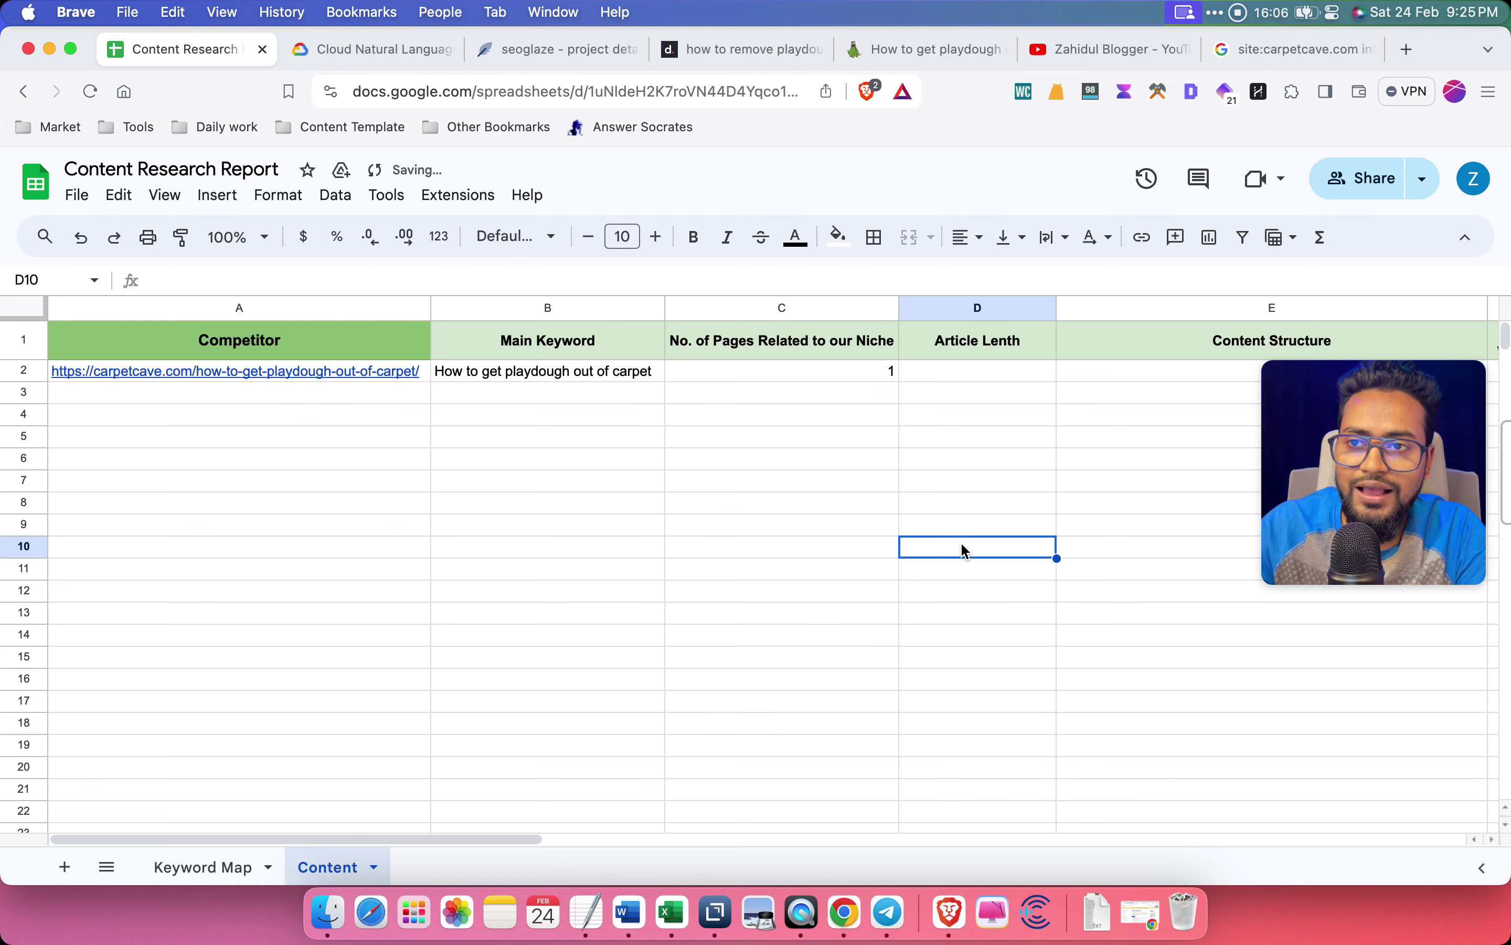
Center-align the whole No. of Pages Related to our Niche column
click(817, 306)
click(972, 238)
click(995, 280)
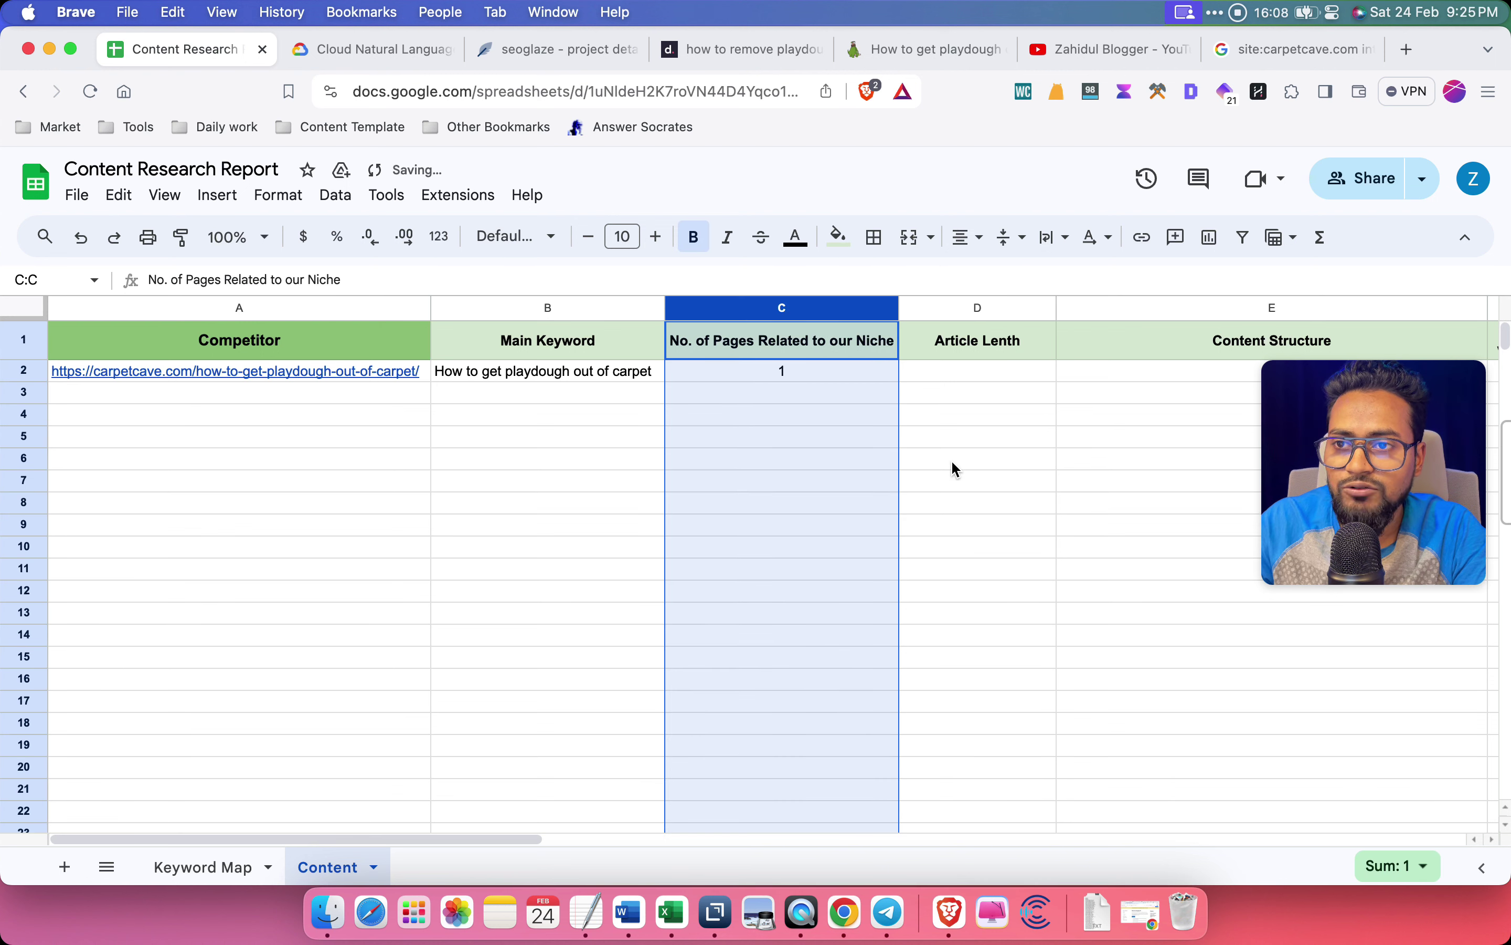
click(955, 468)
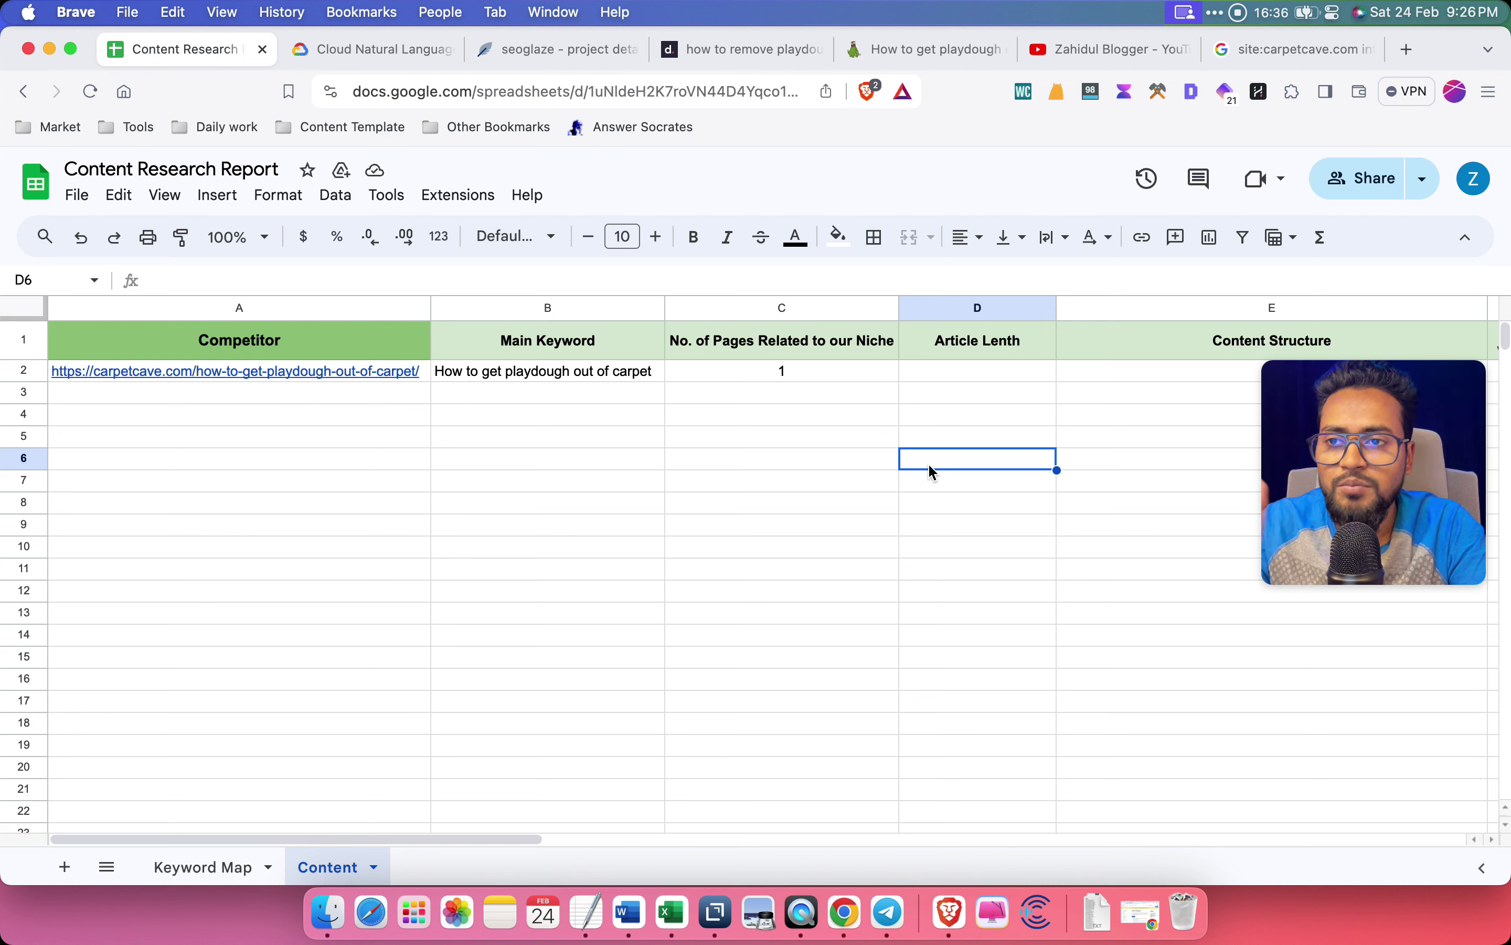
Look up the carpetcave.com article's word count in Dokey and record 1023 as its article length in the report
click(966, 363)
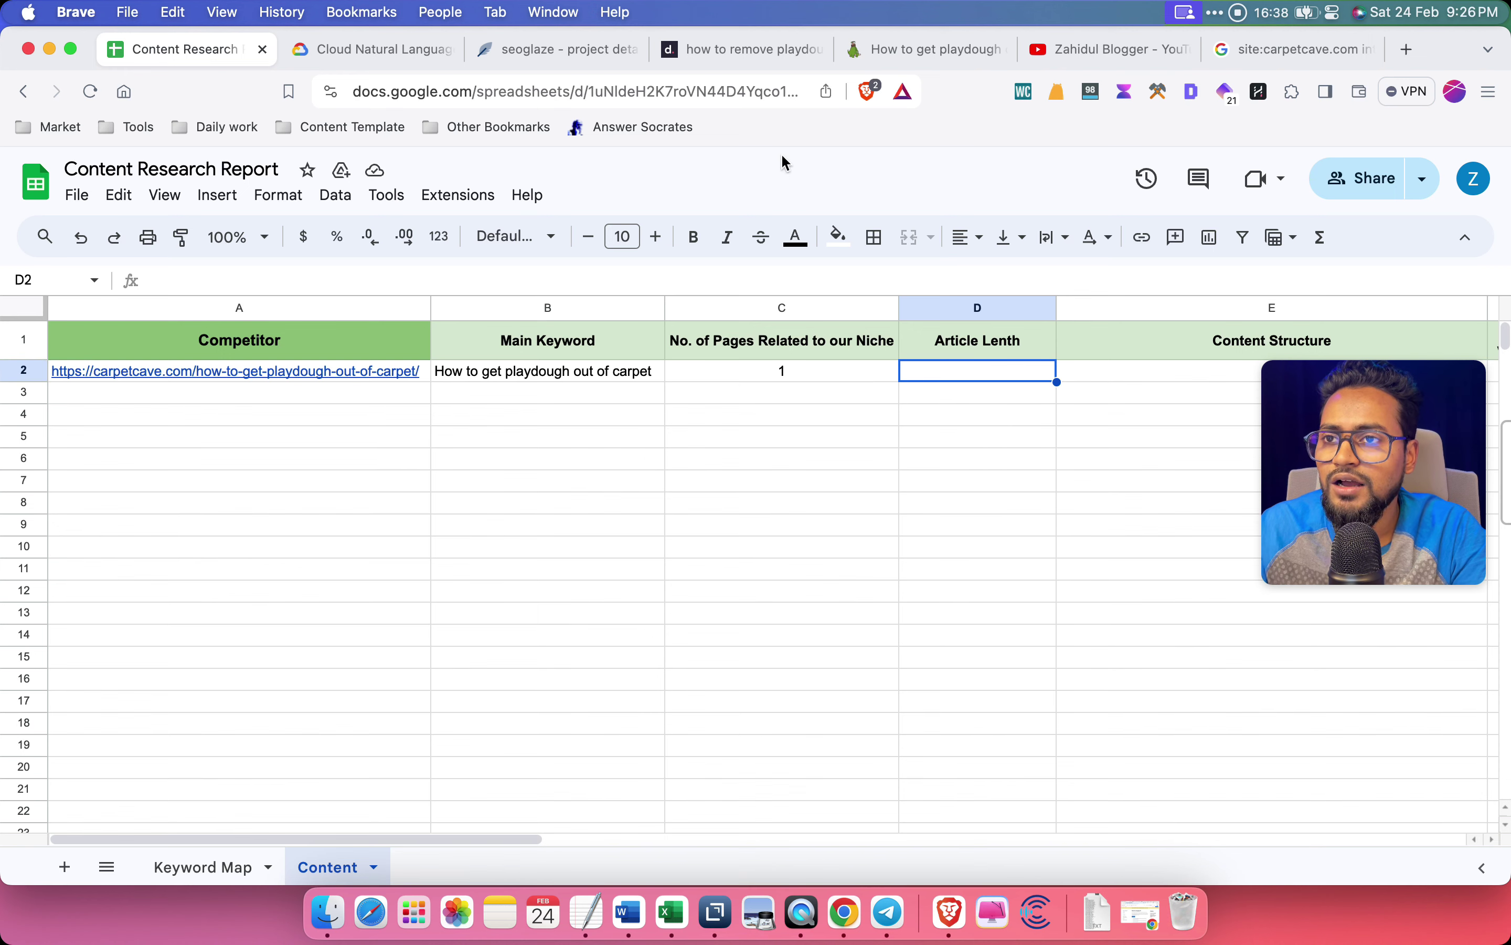
click(713, 50)
drag(69, 626, 101, 626)
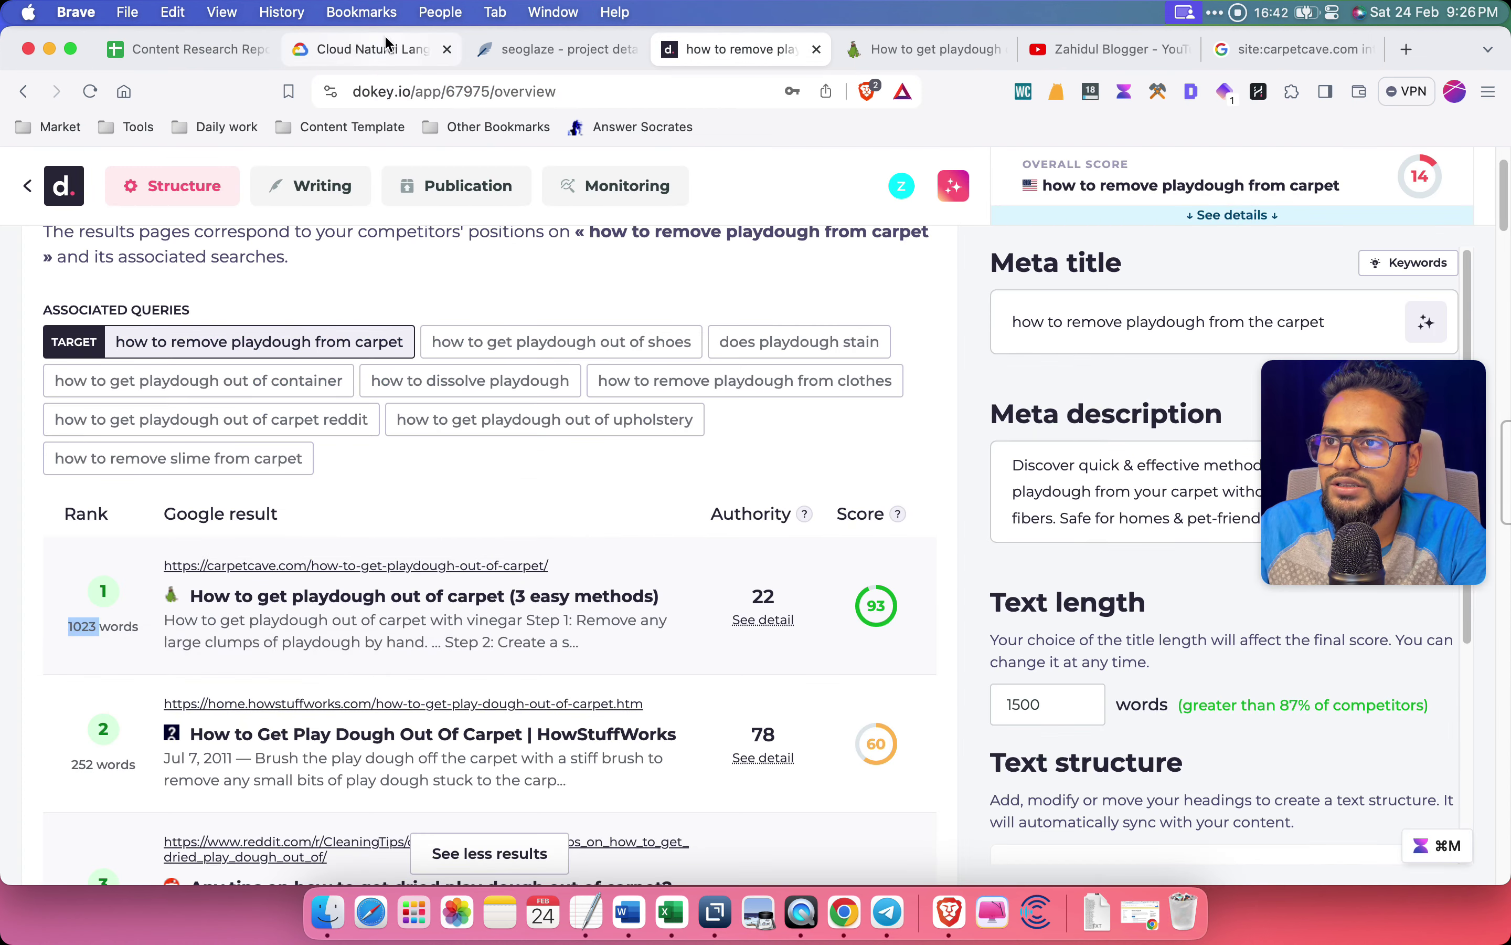
click(407, 46)
click(525, 49)
click(930, 49)
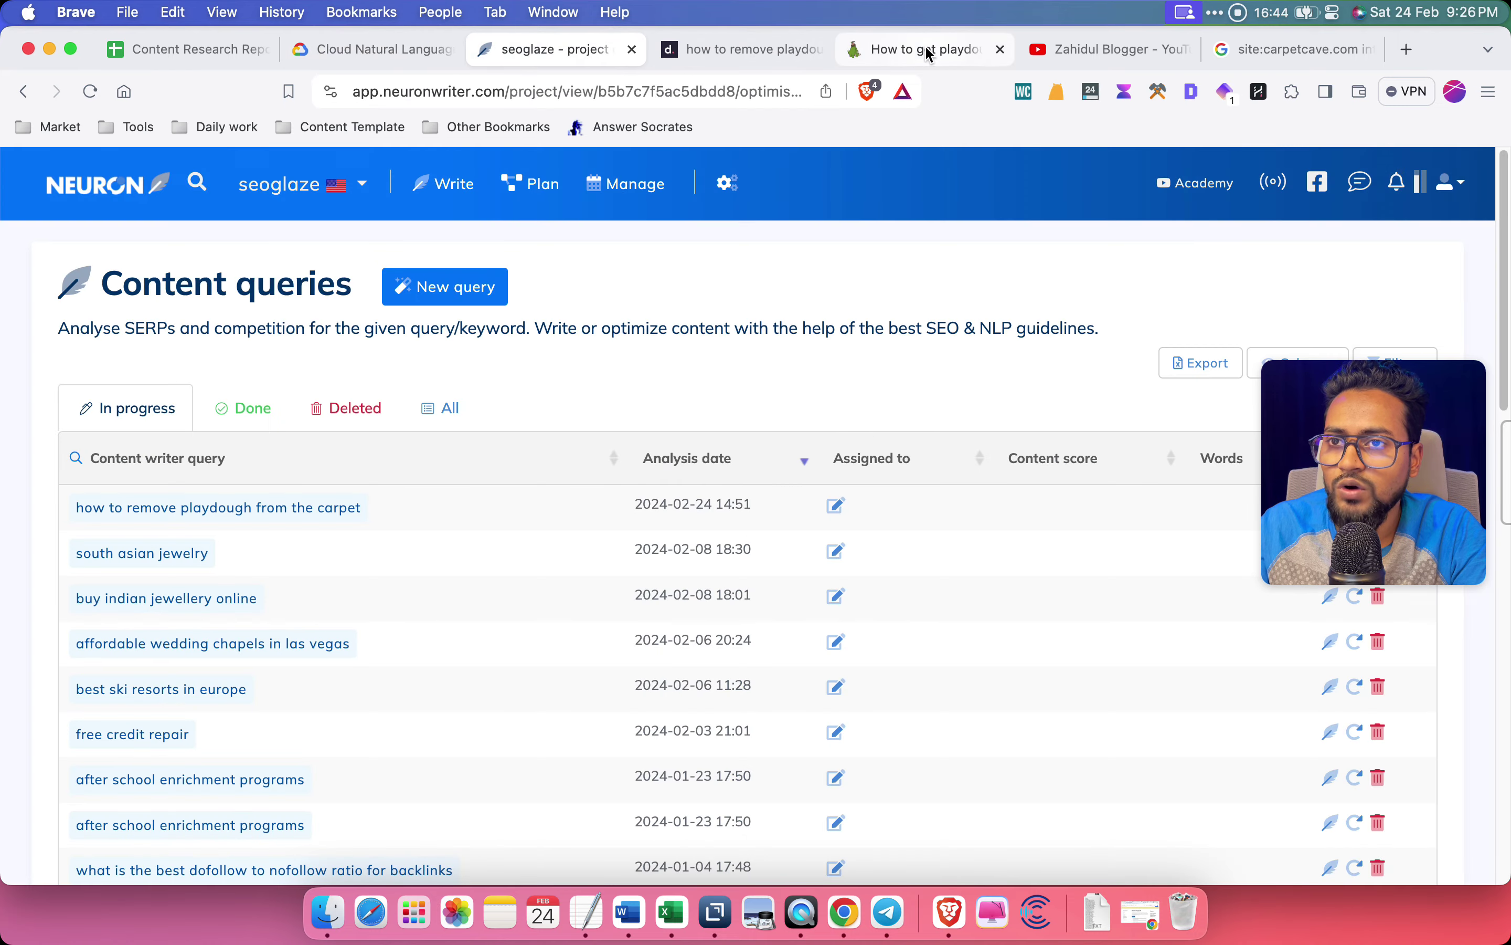
click(181, 49)
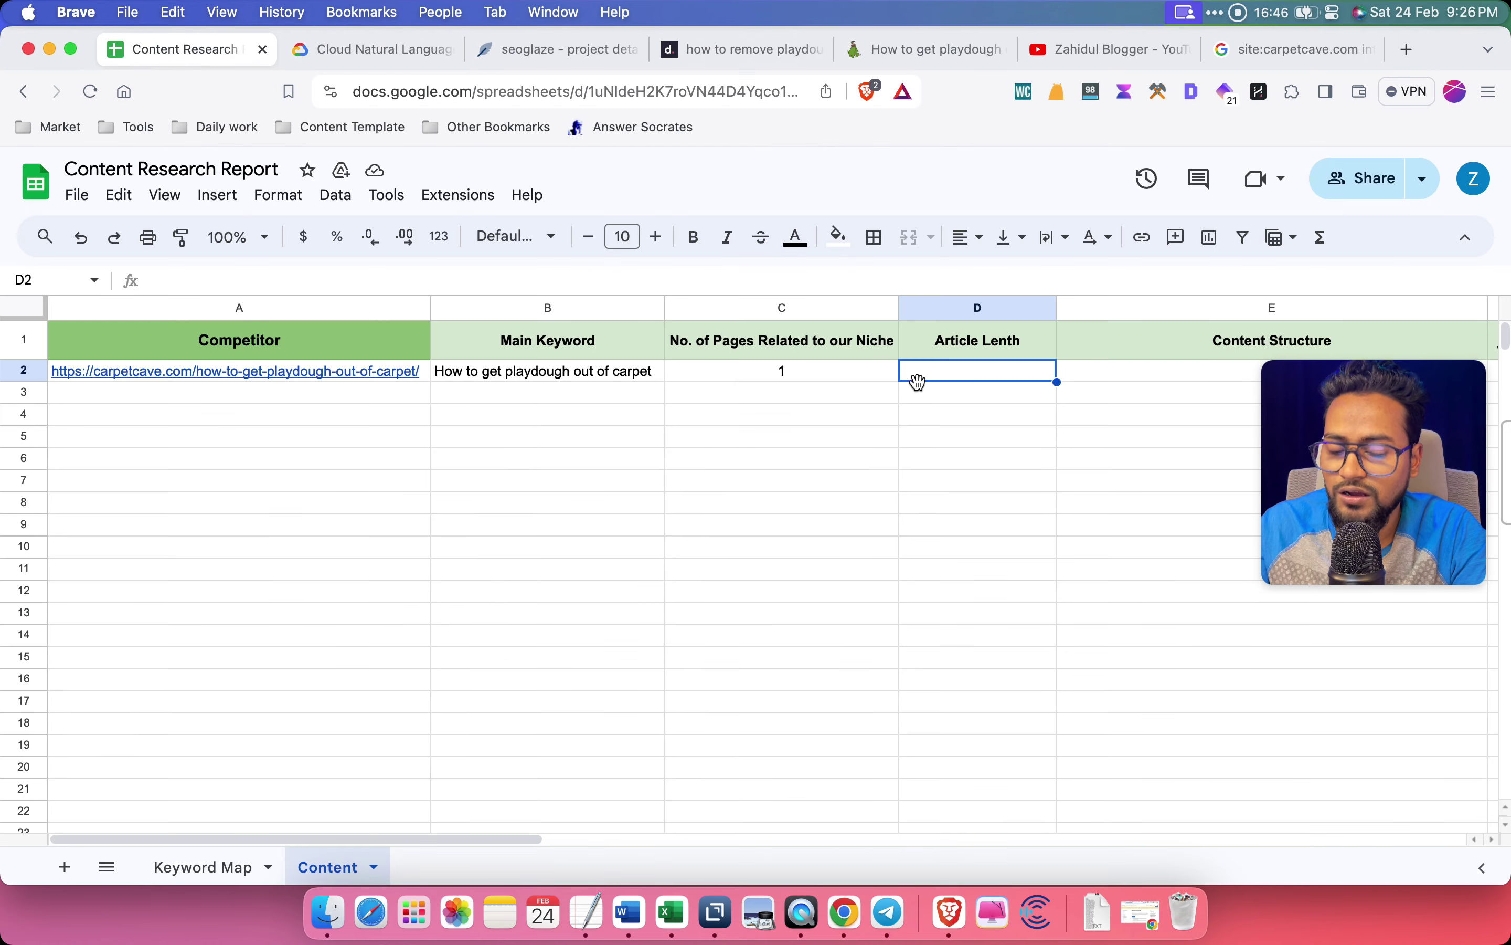
text(1023)
click(956, 509)
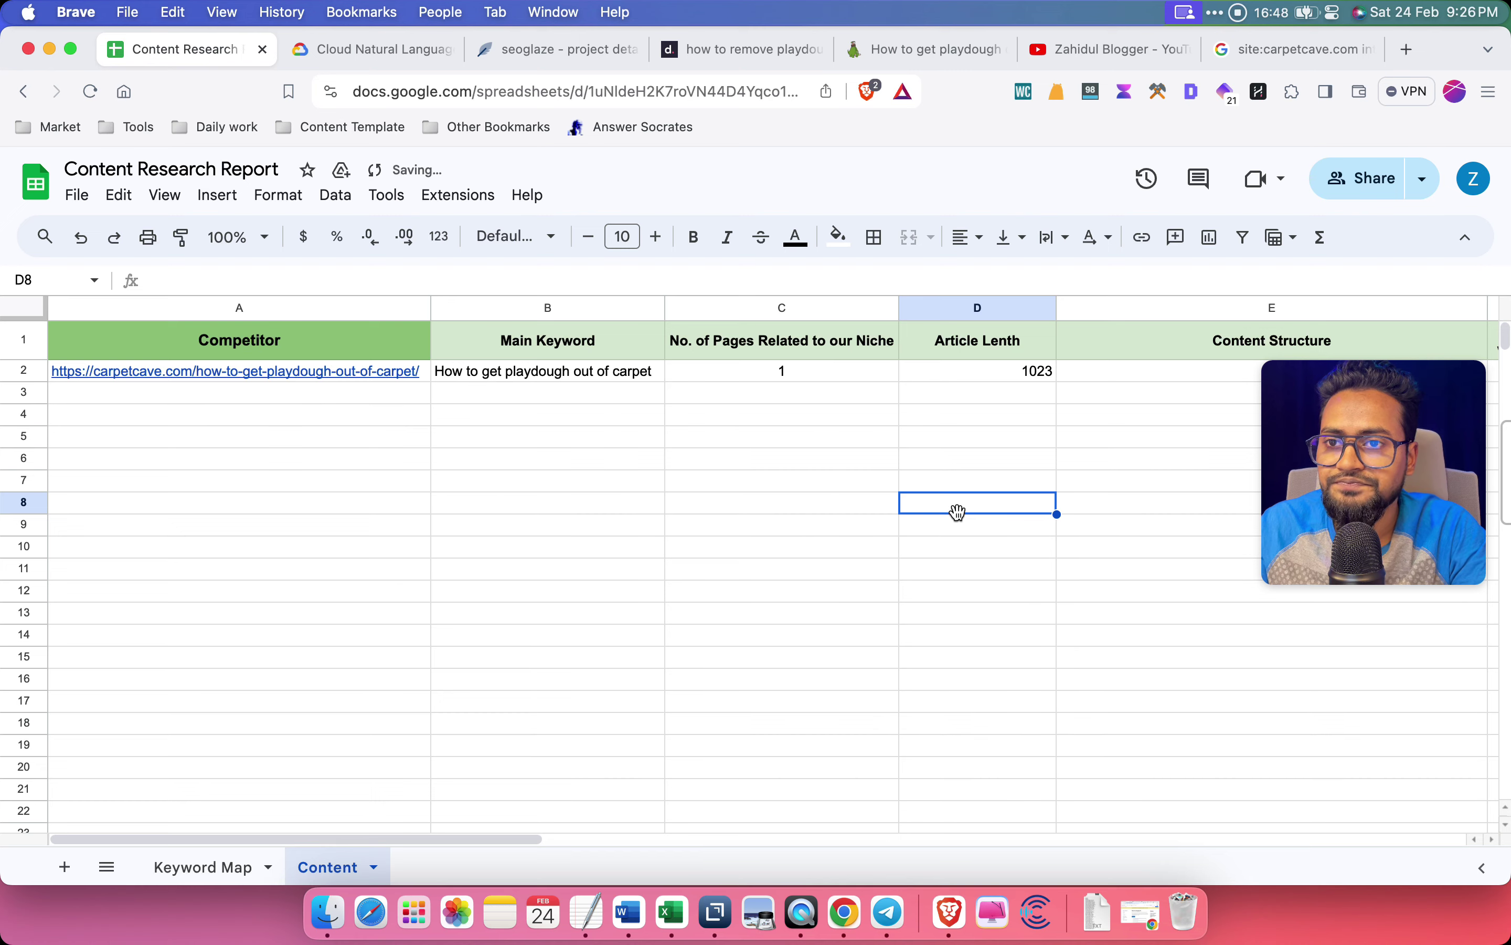
Copy the full heading outline of the Carpet Cave playdough article from the SEO extension for the Content Structure column
scroll(956, 511, right, 5)
scroll(956, 511, left, 3)
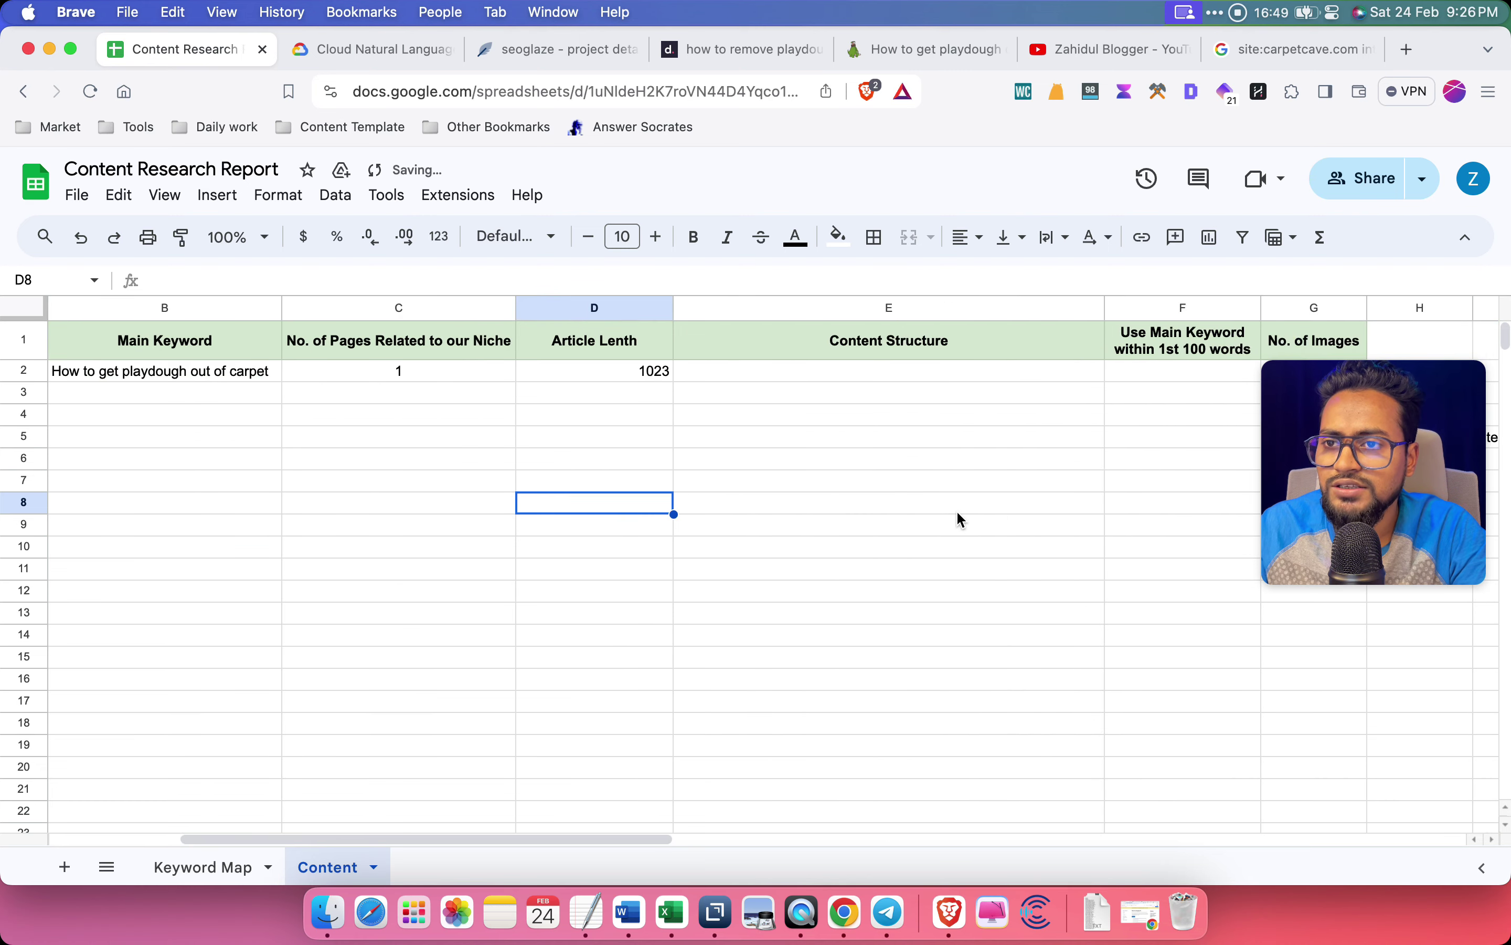
click(897, 371)
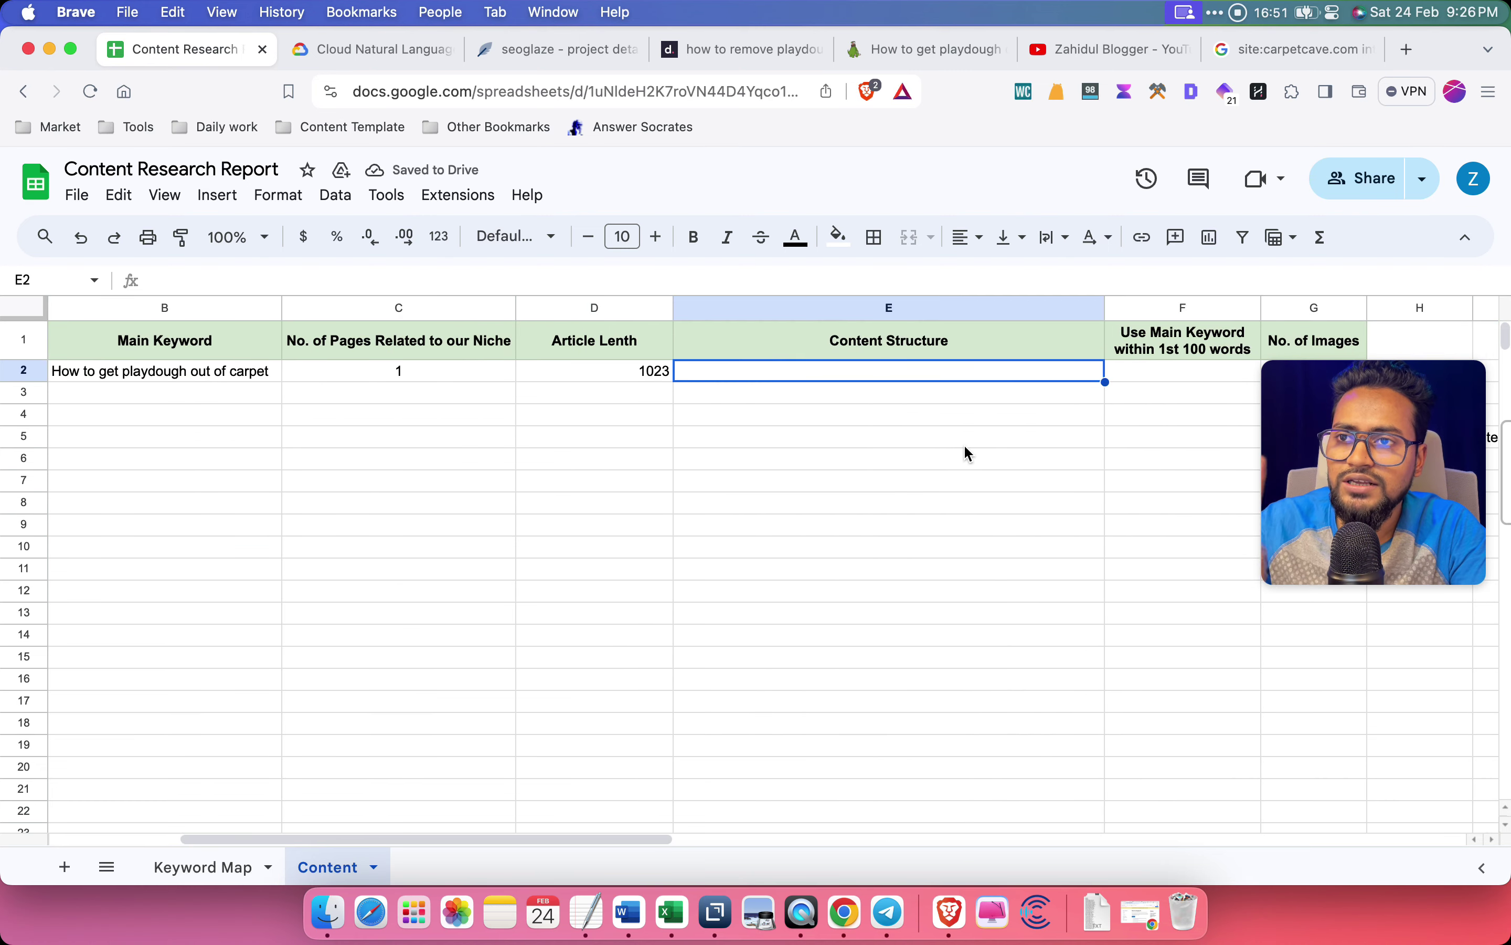
click(712, 62)
click(901, 49)
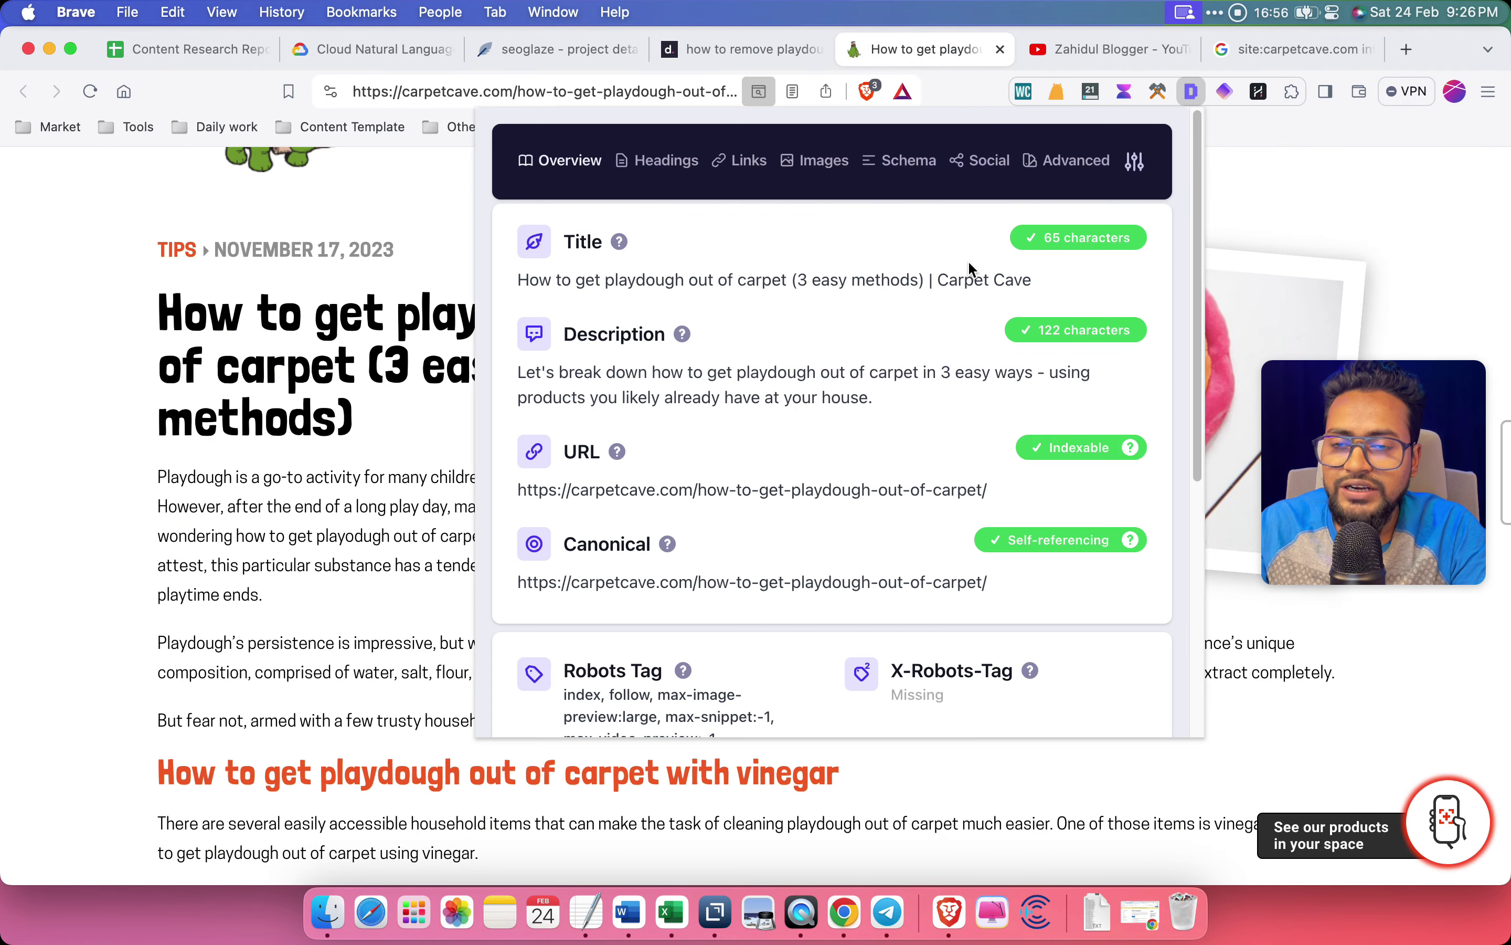
click(664, 160)
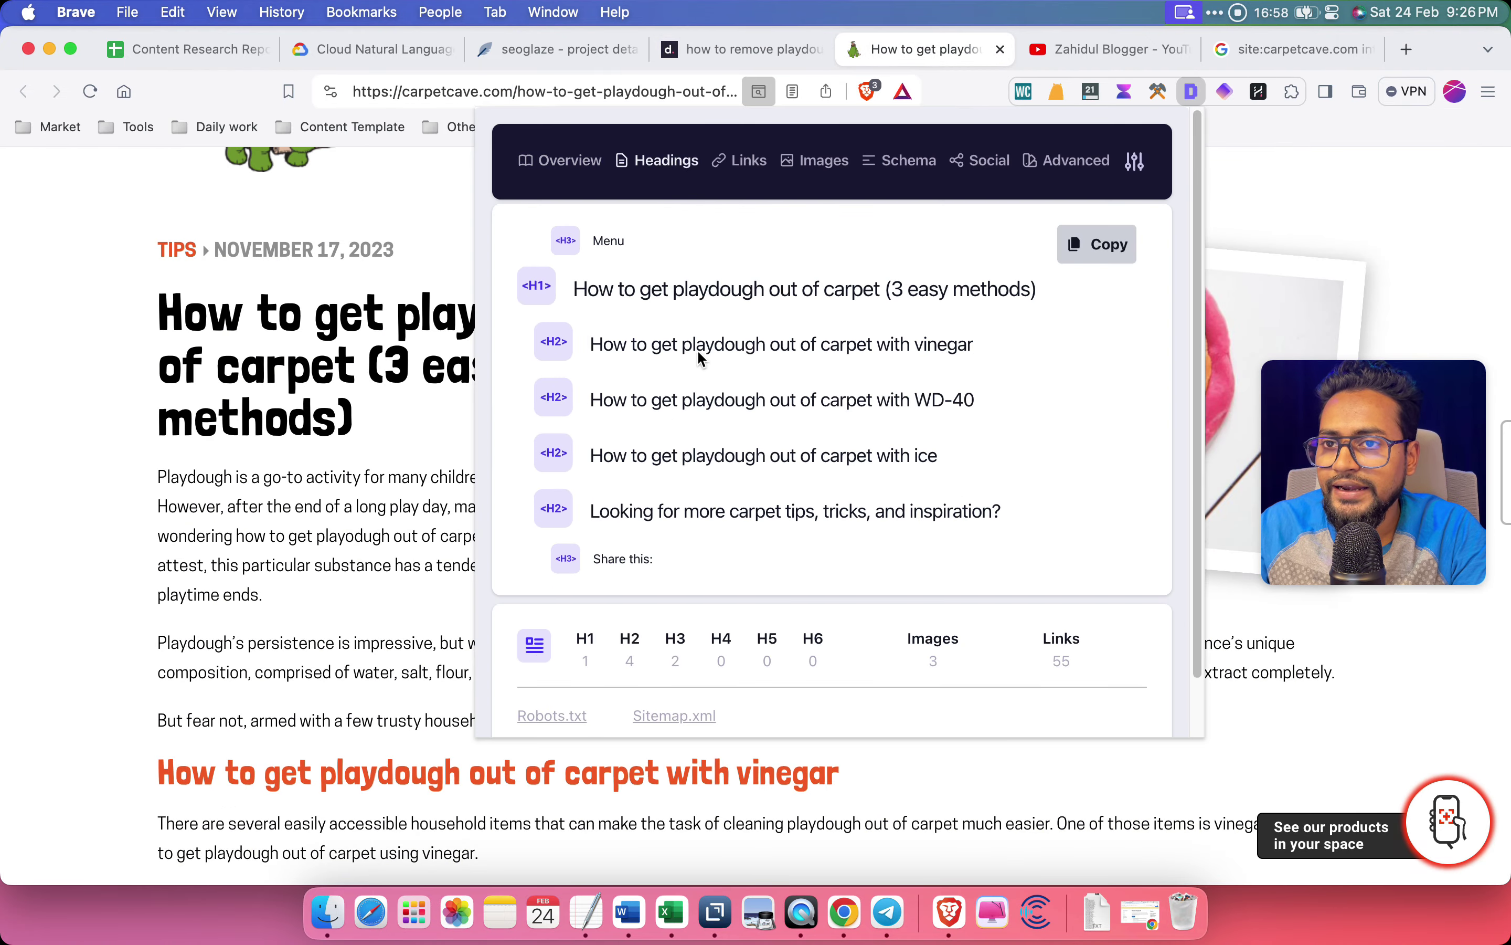
click(1097, 253)
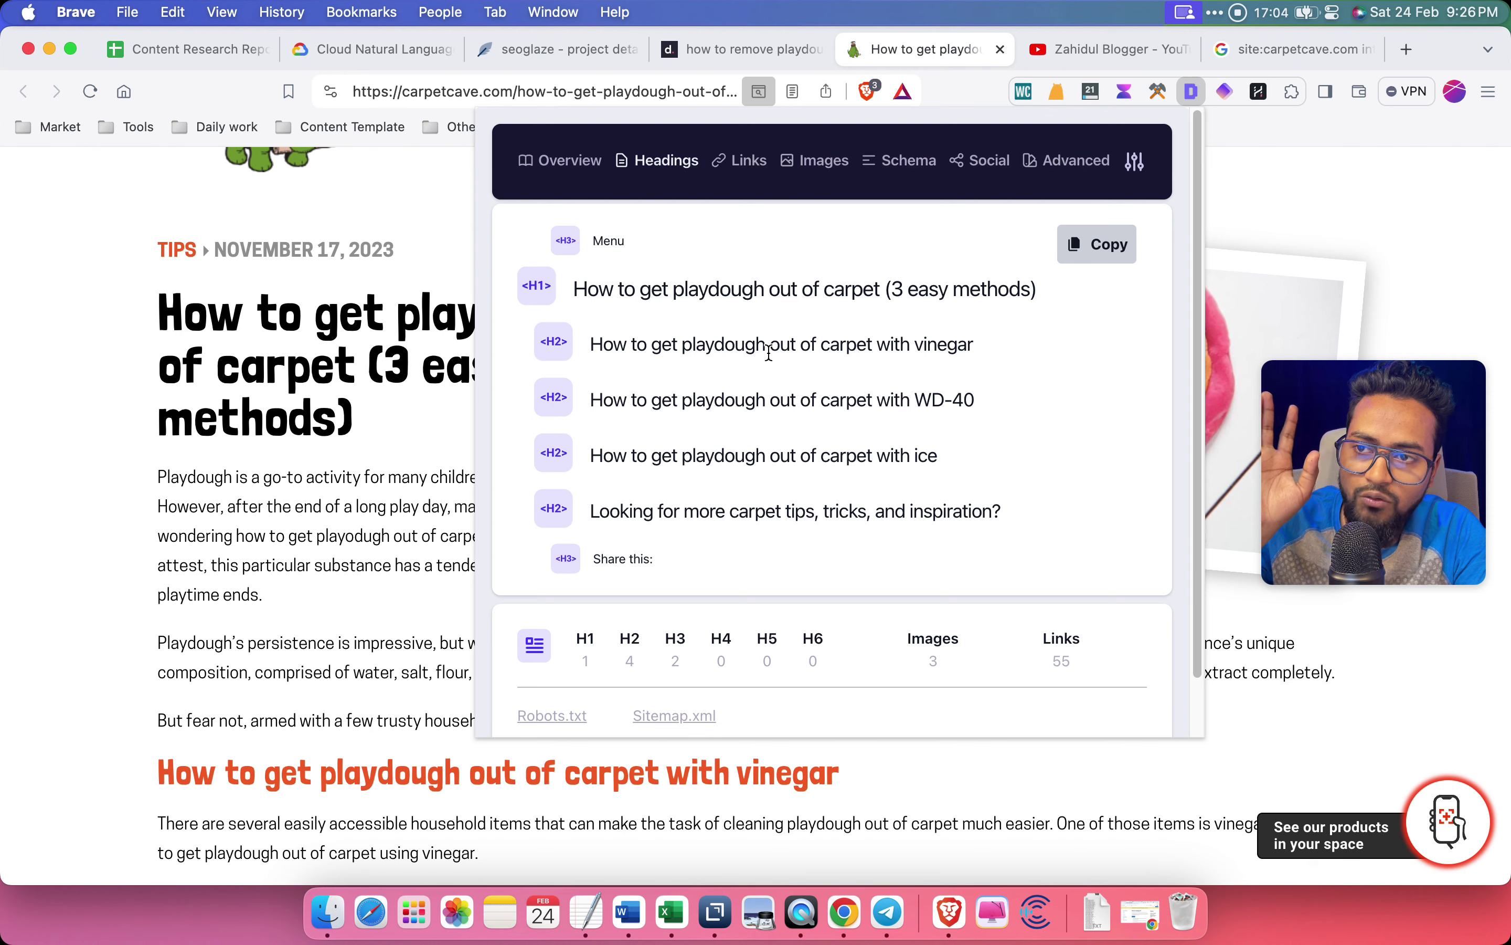
key(super+f)
Paste the copied heading outline into the competitor's Content Structure cell in the report
click(181, 49)
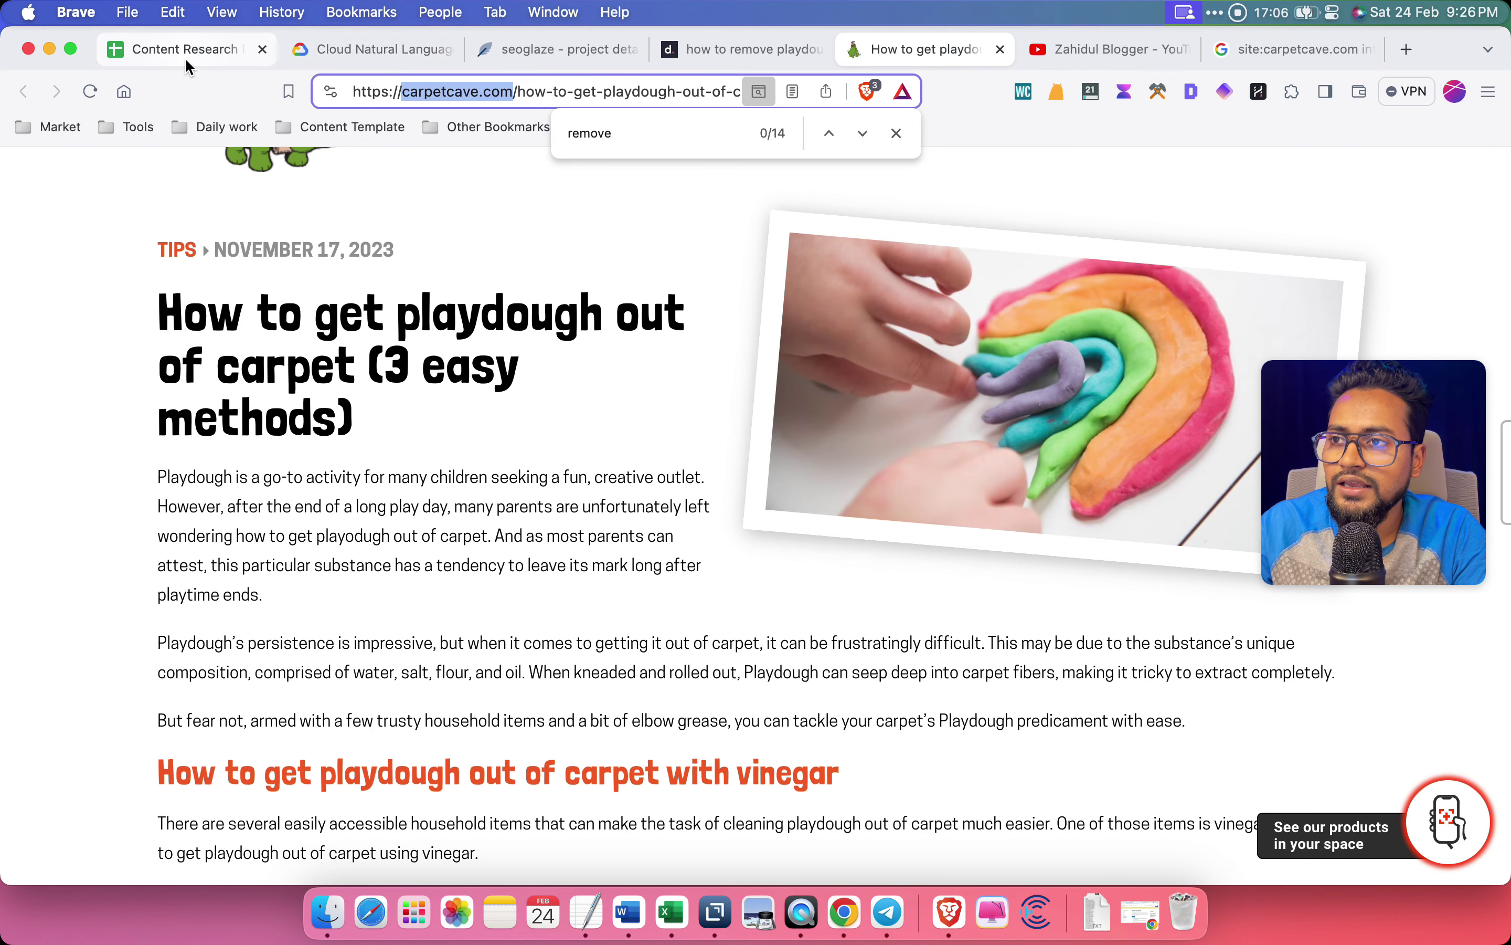
double_click(837, 373)
key(super+v)
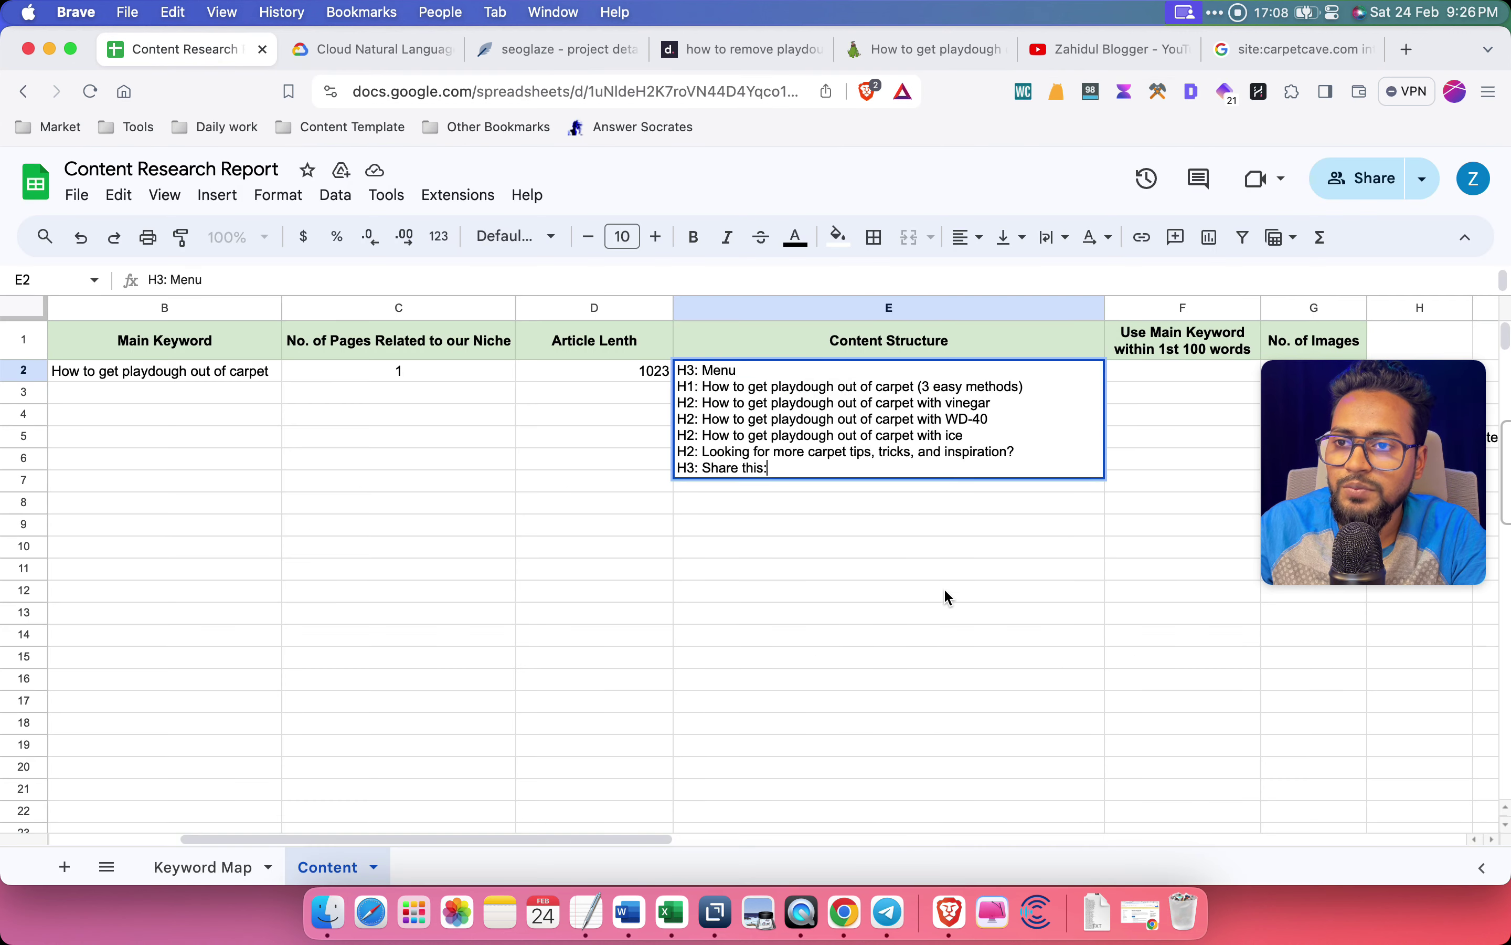
click(943, 588)
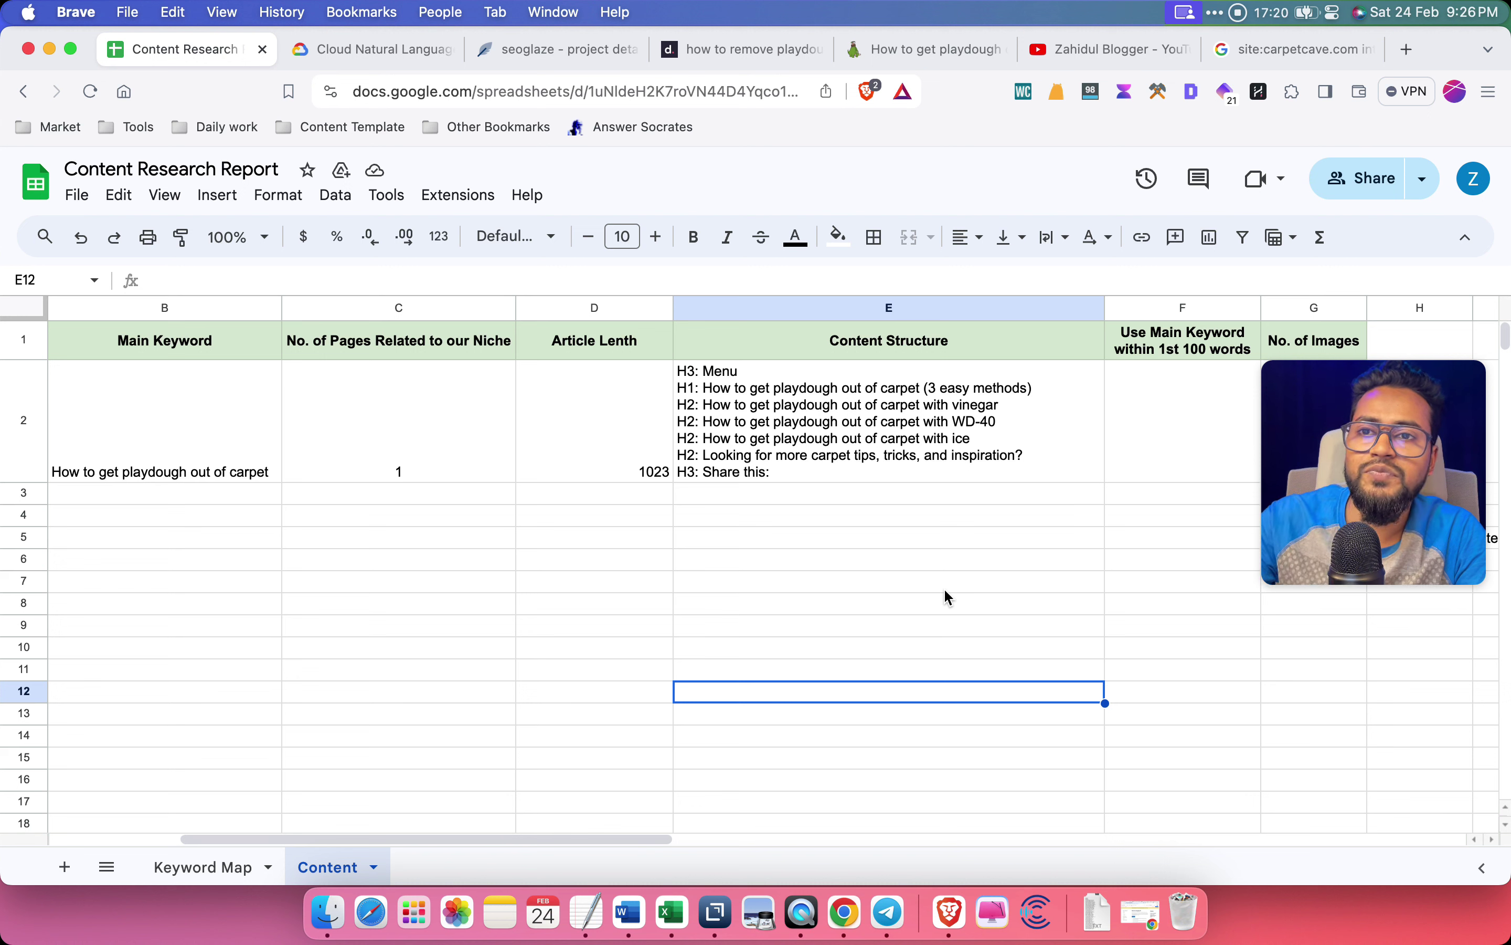
Copy the competitor's main keyword and find "How to get playdough out of carpet" in the Carpet Cave article
click(1140, 445)
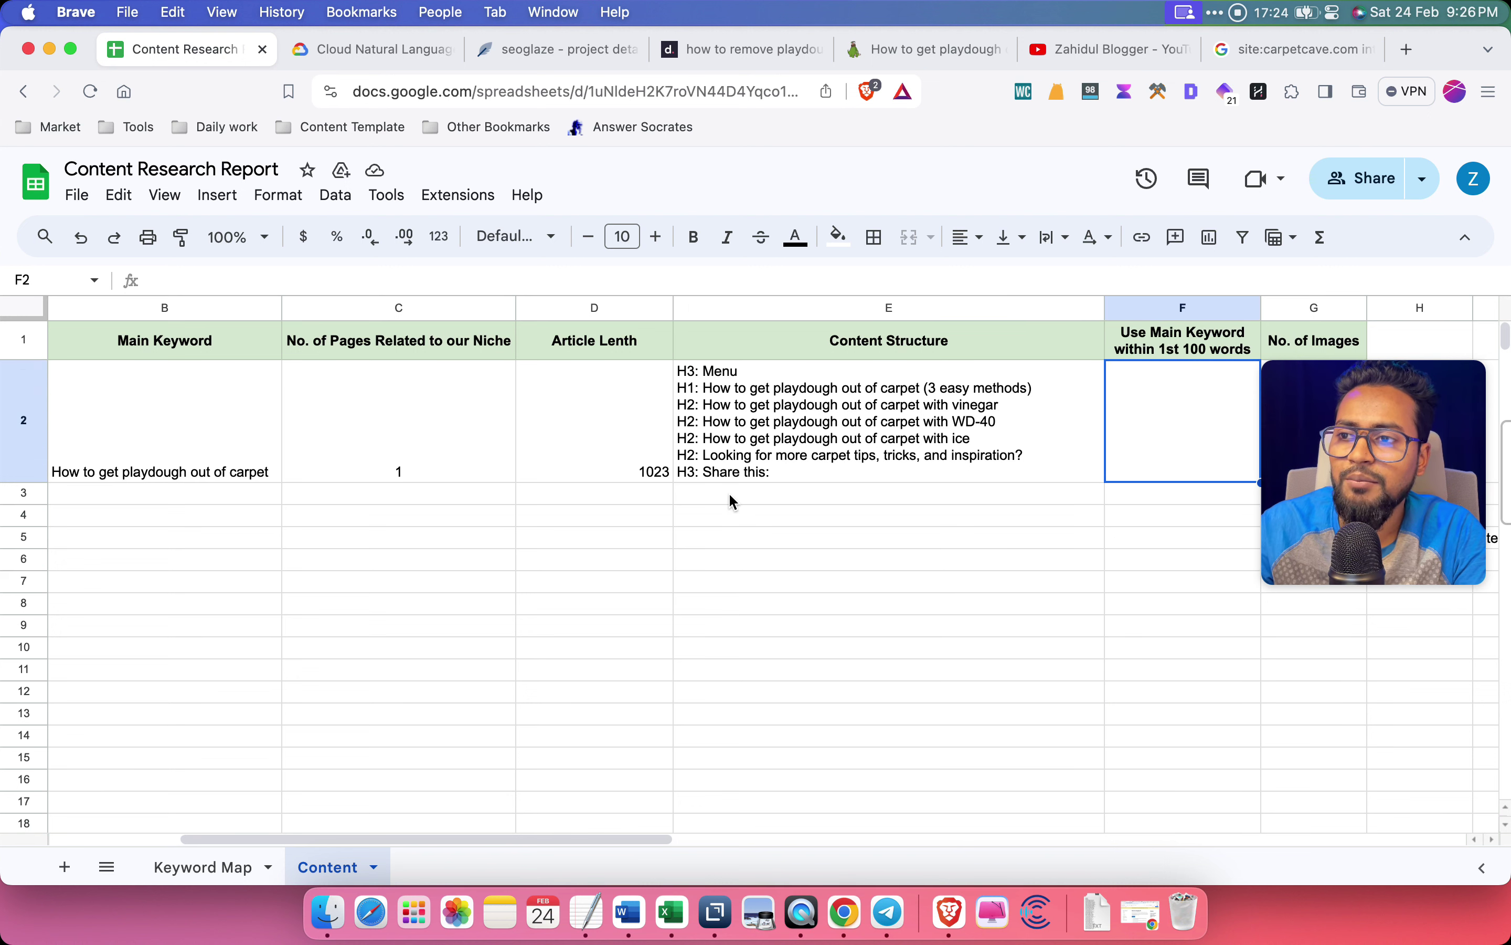
click(233, 447)
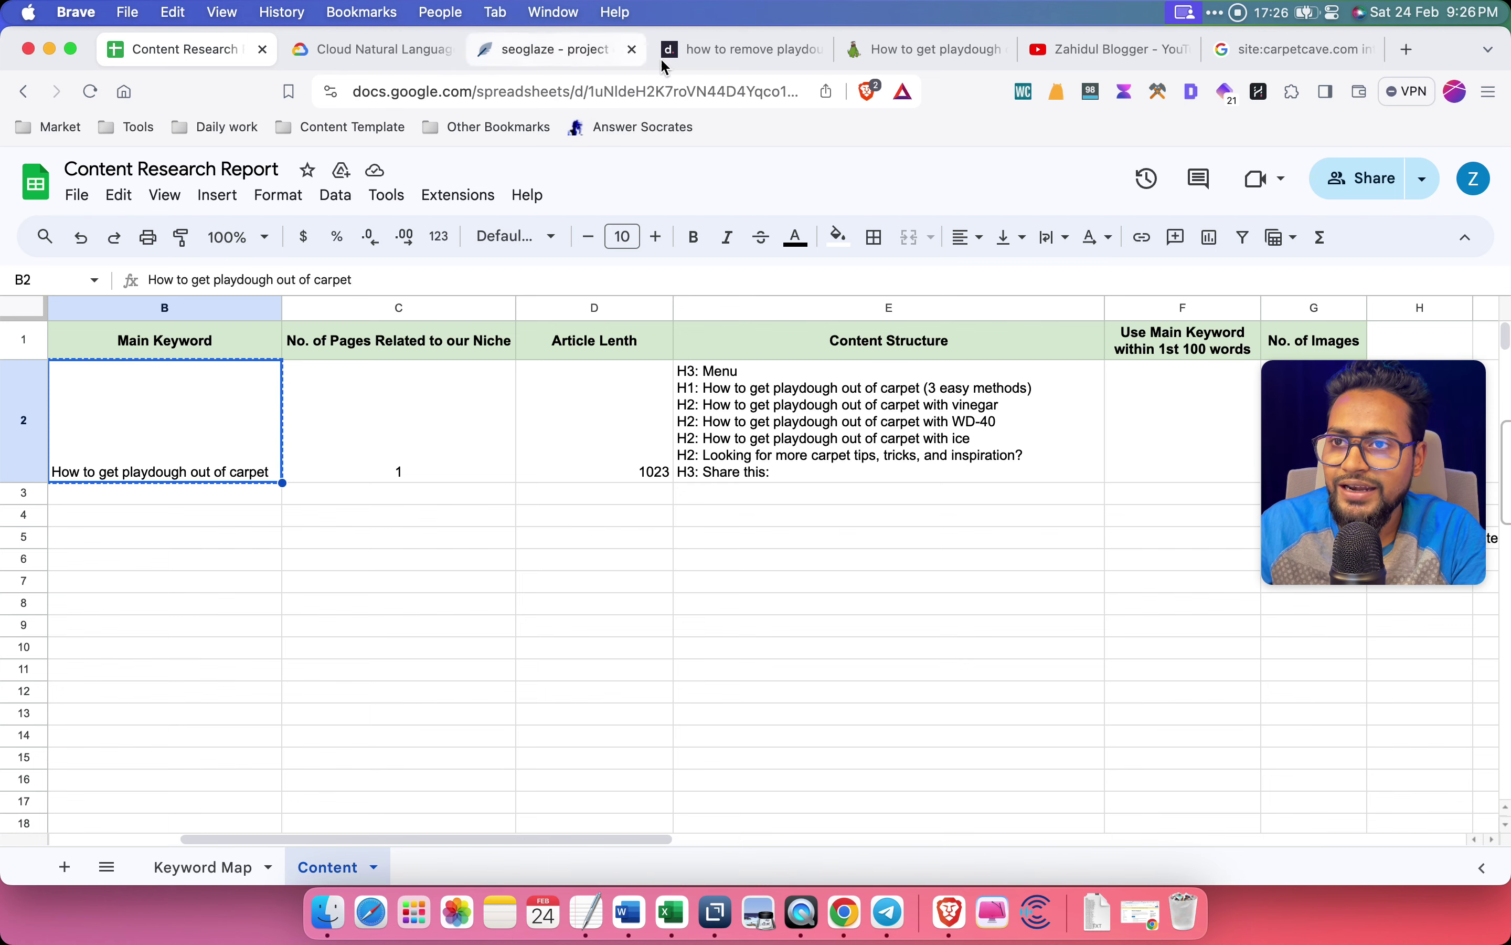
click(763, 56)
click(924, 49)
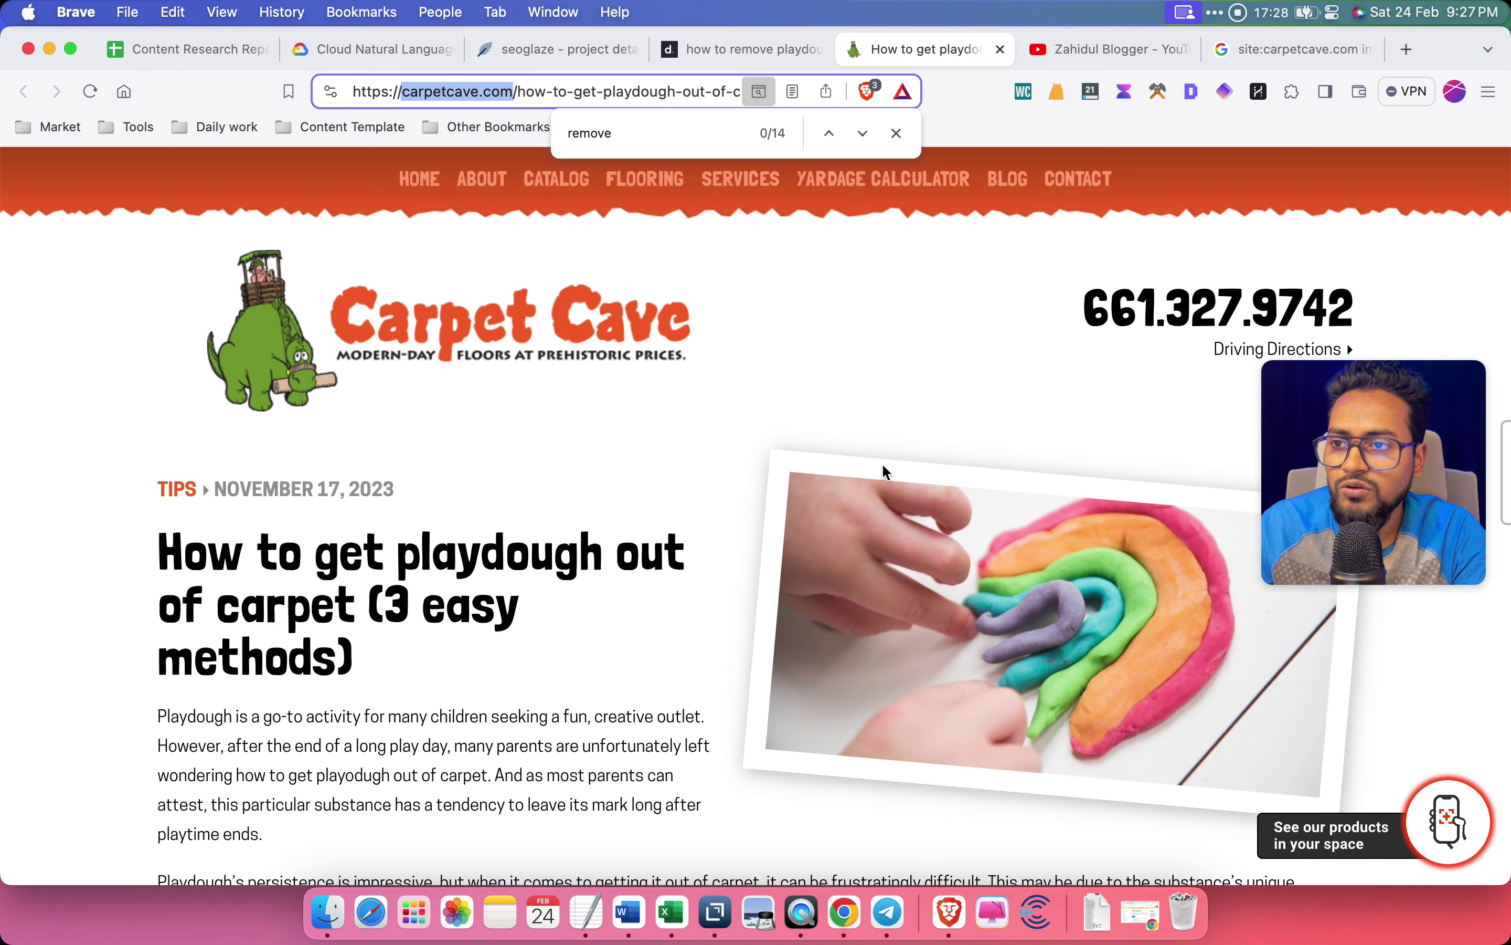
scroll(454, 586, down, 2)
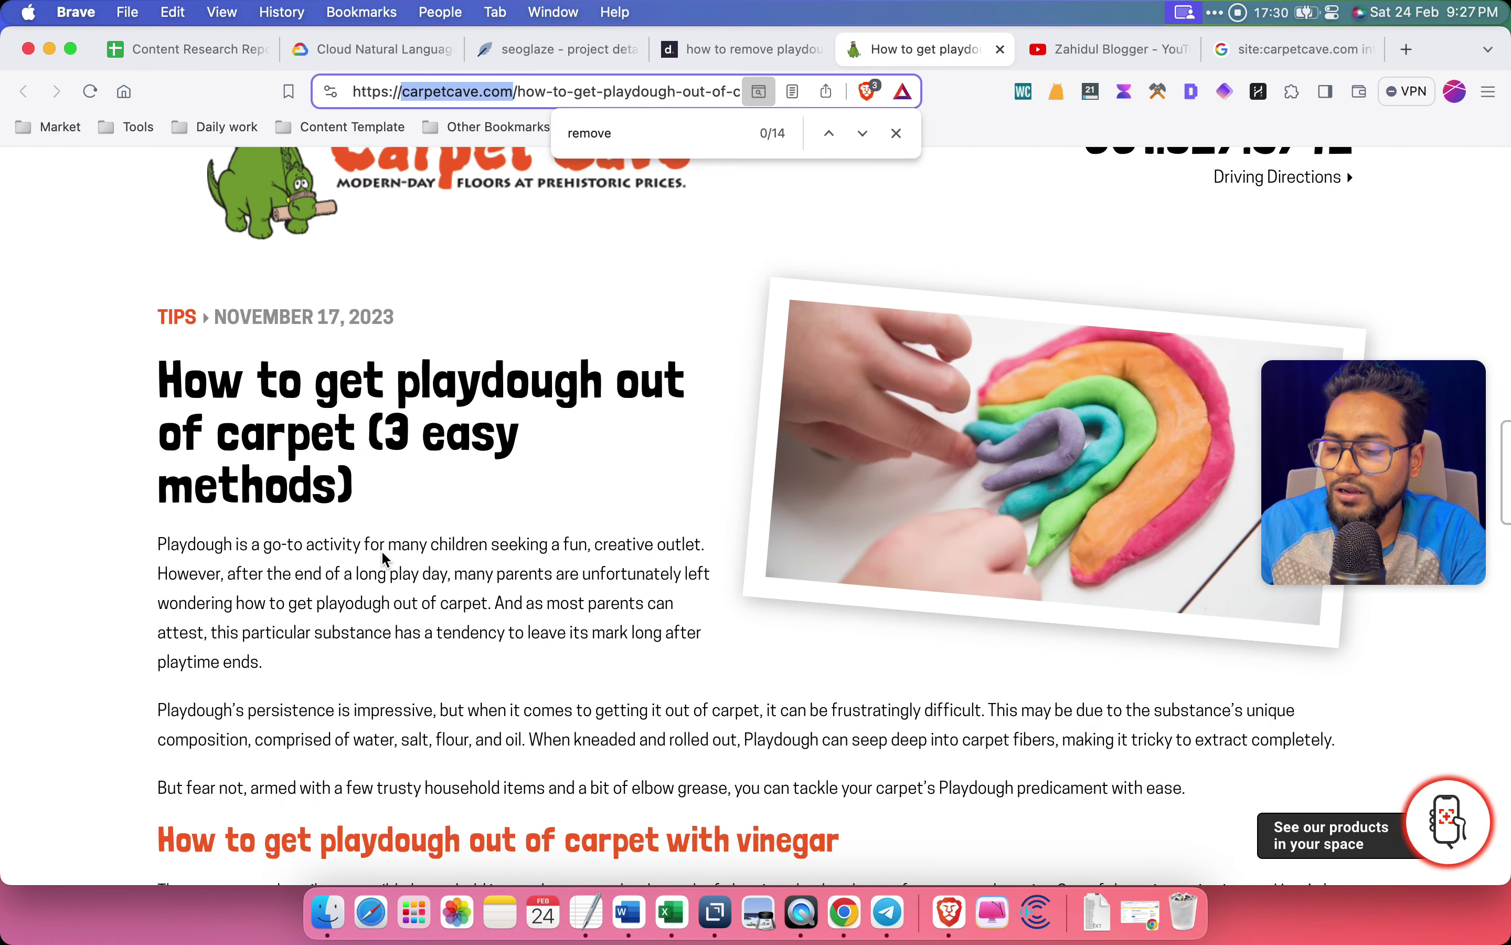
key(super+f)
text(to get playdough out of carpet)
scroll(608, 445, down, 3)
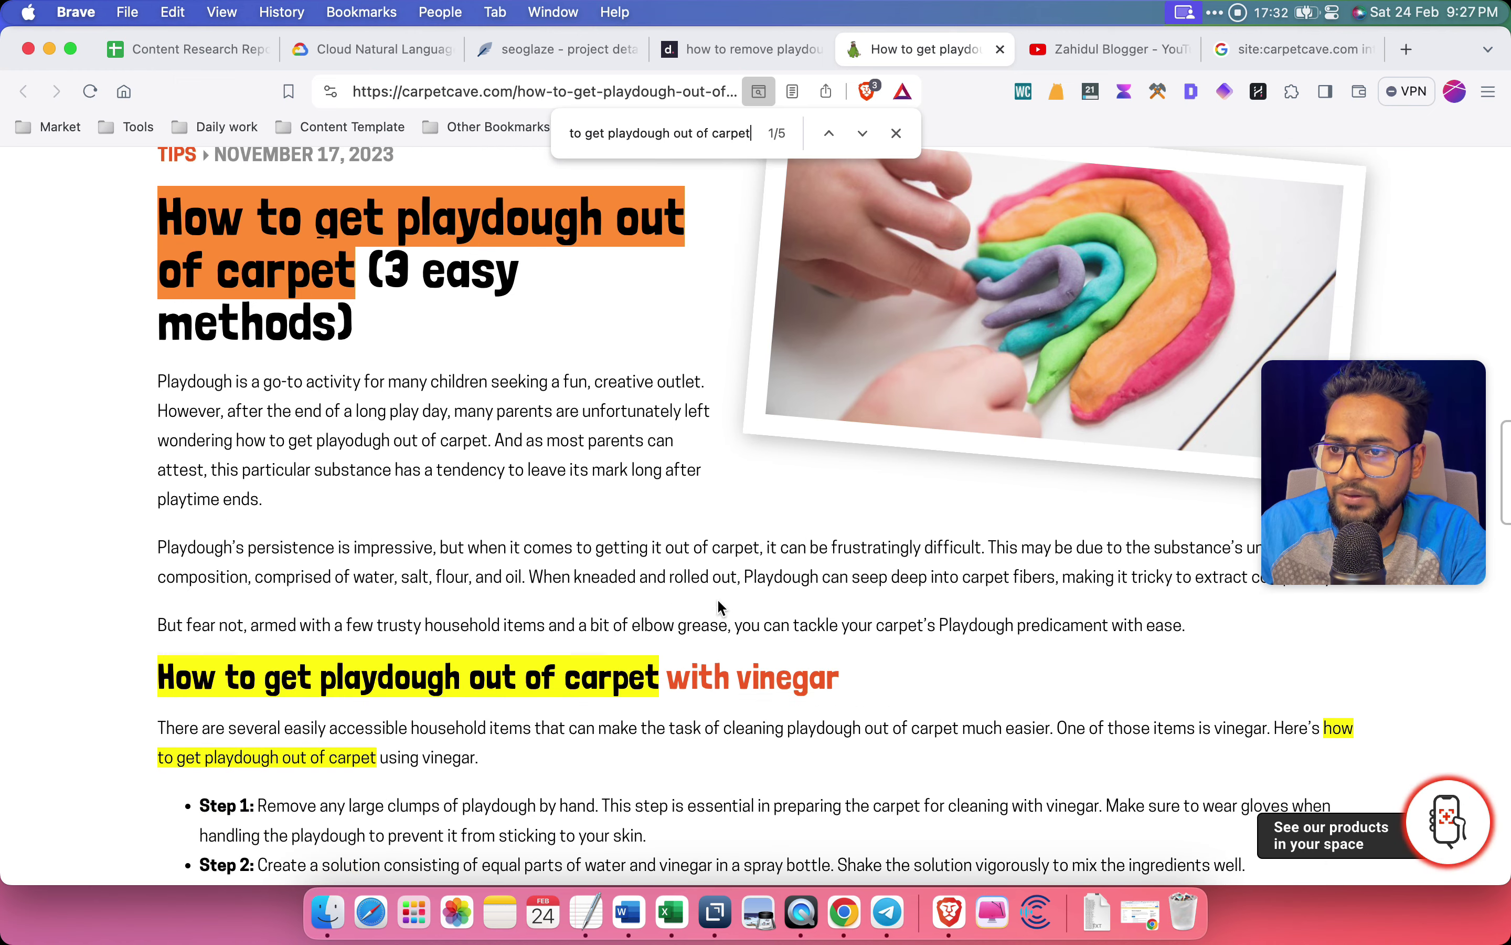
Examine the article's introduction and first vinegar paragraph to judge whether the main keyword is used within the first 100 words
drag(1210, 633, 134, 400)
click(497, 467)
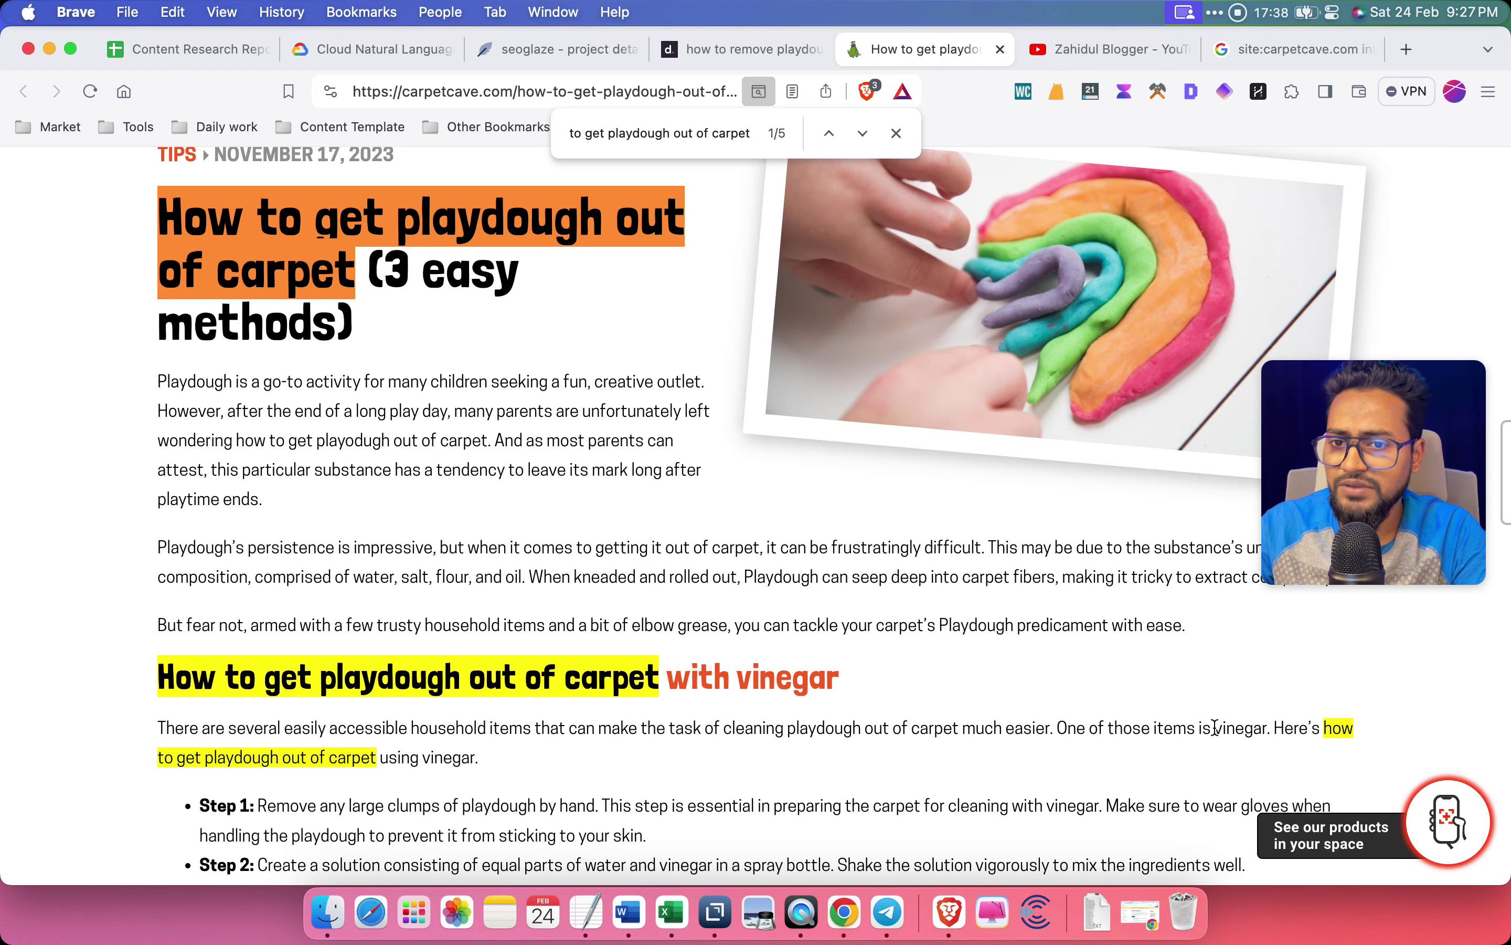
drag(1324, 728, 593, 729)
click(495, 611)
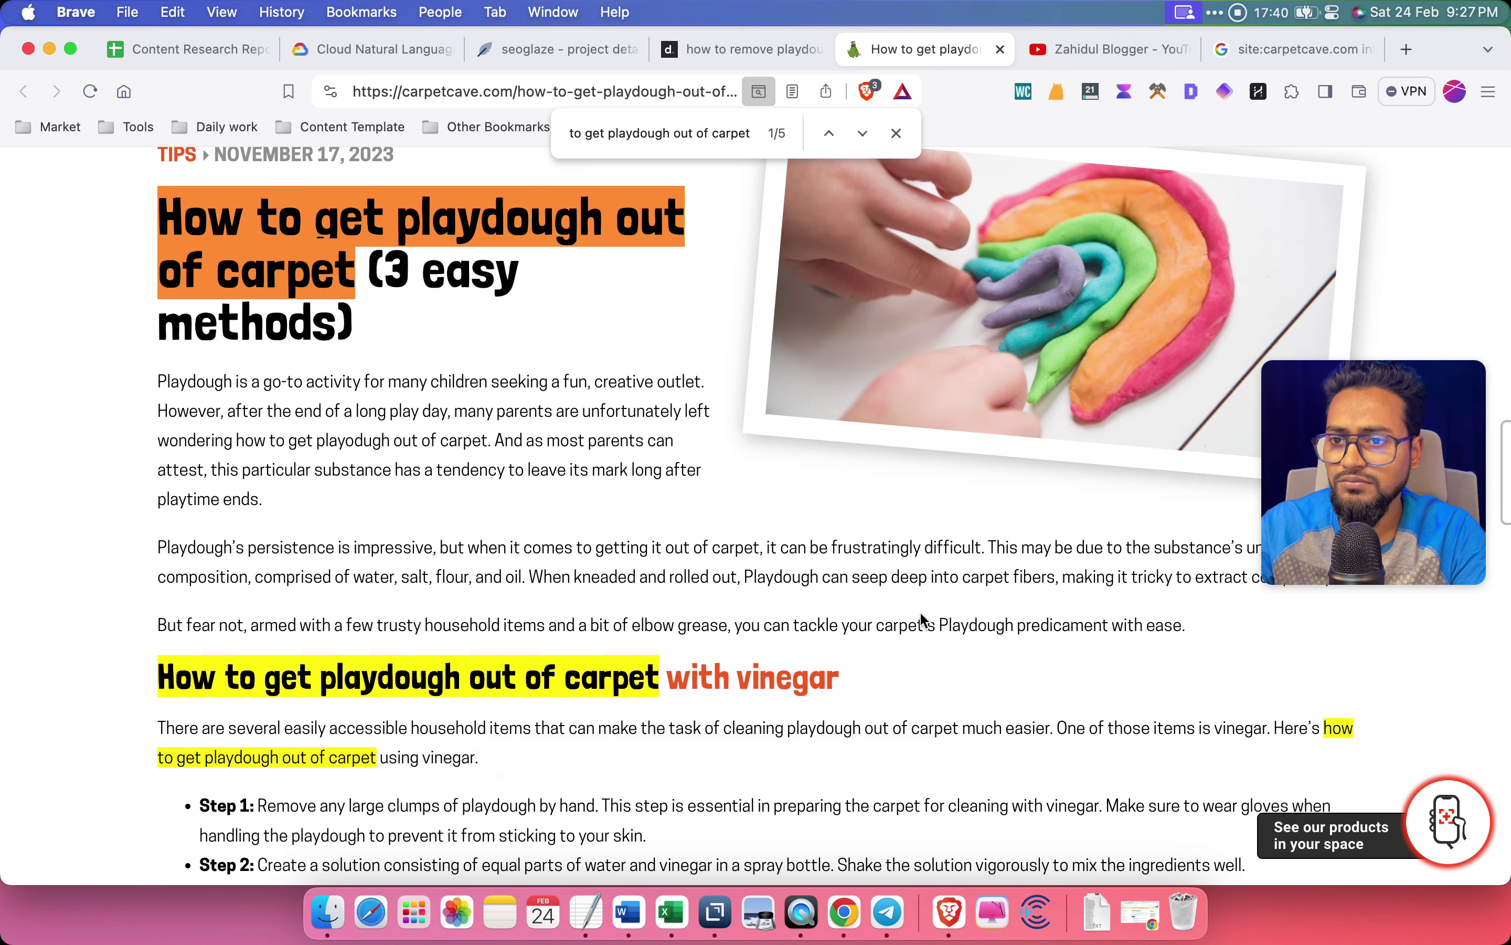
drag(156, 387, 1139, 618)
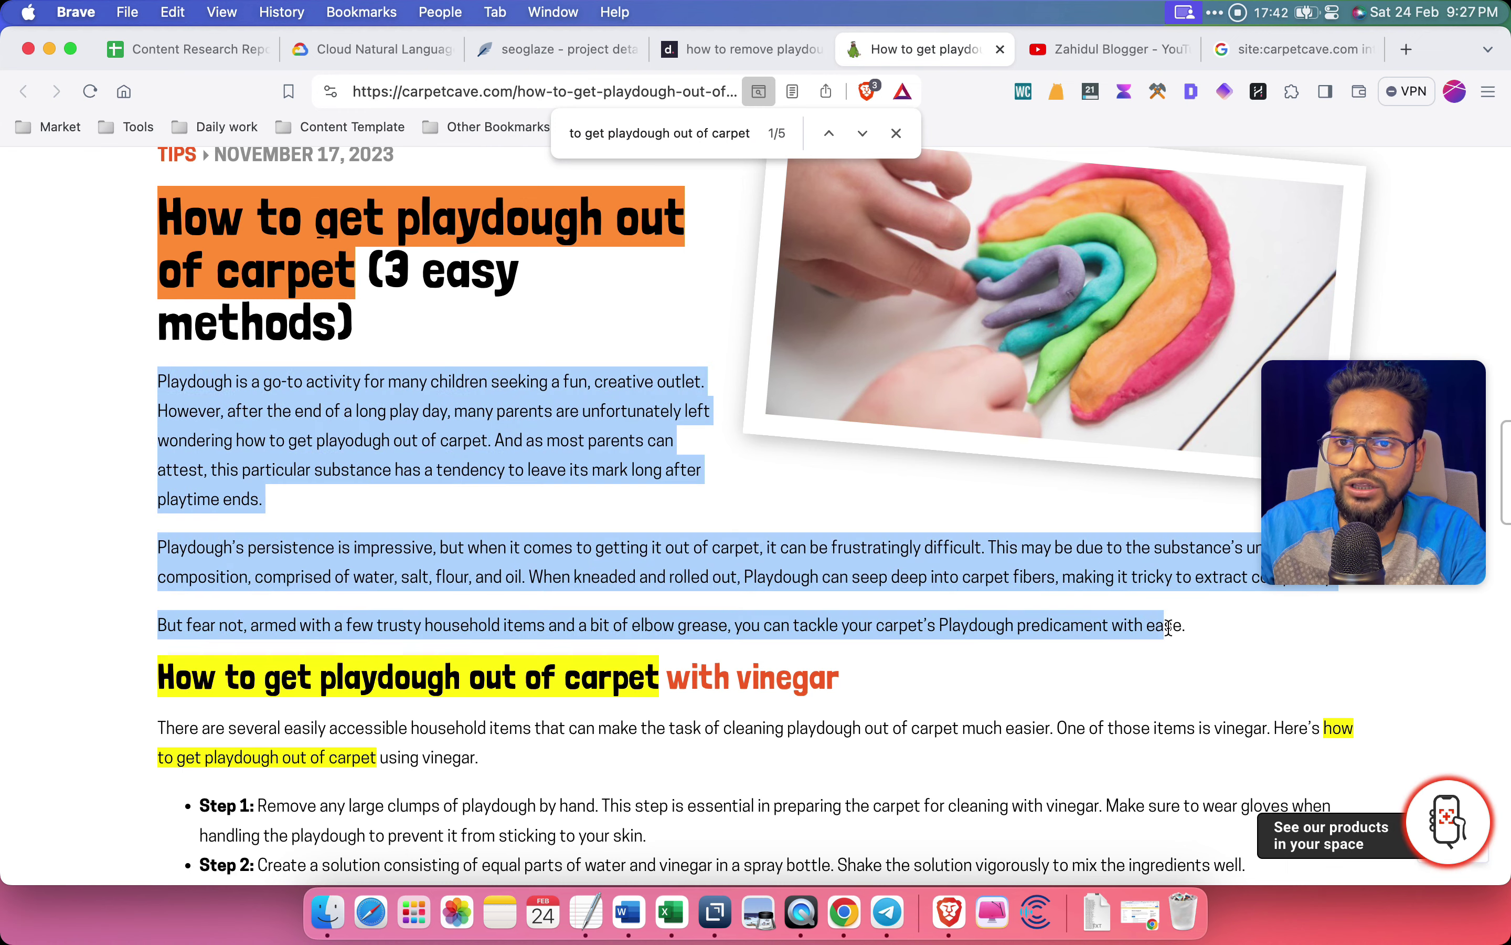
click(1060, 615)
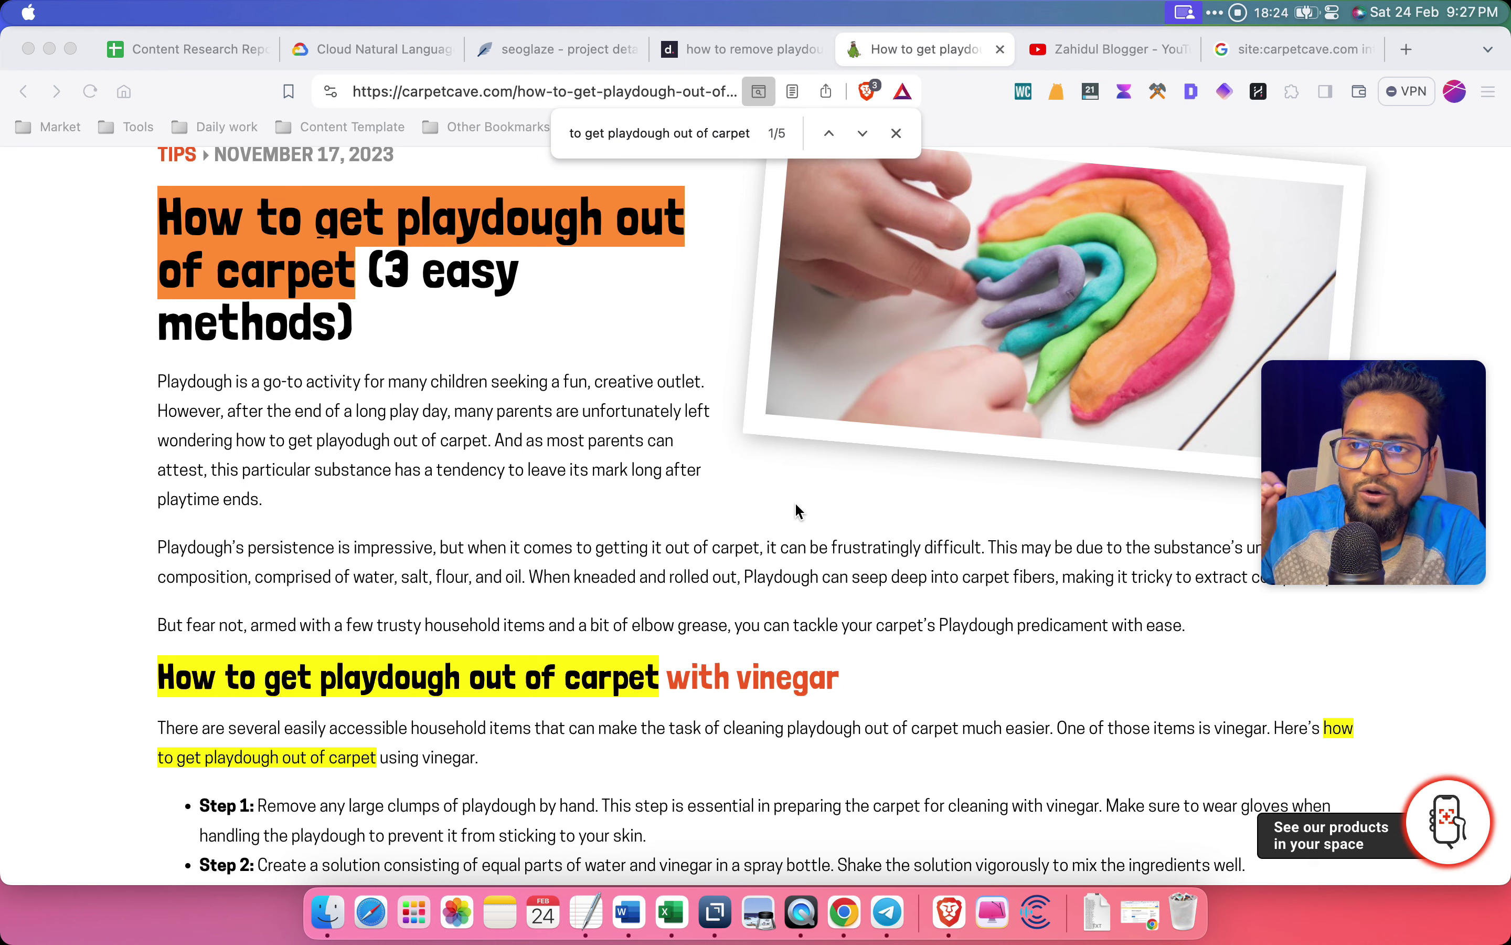
click(565, 432)
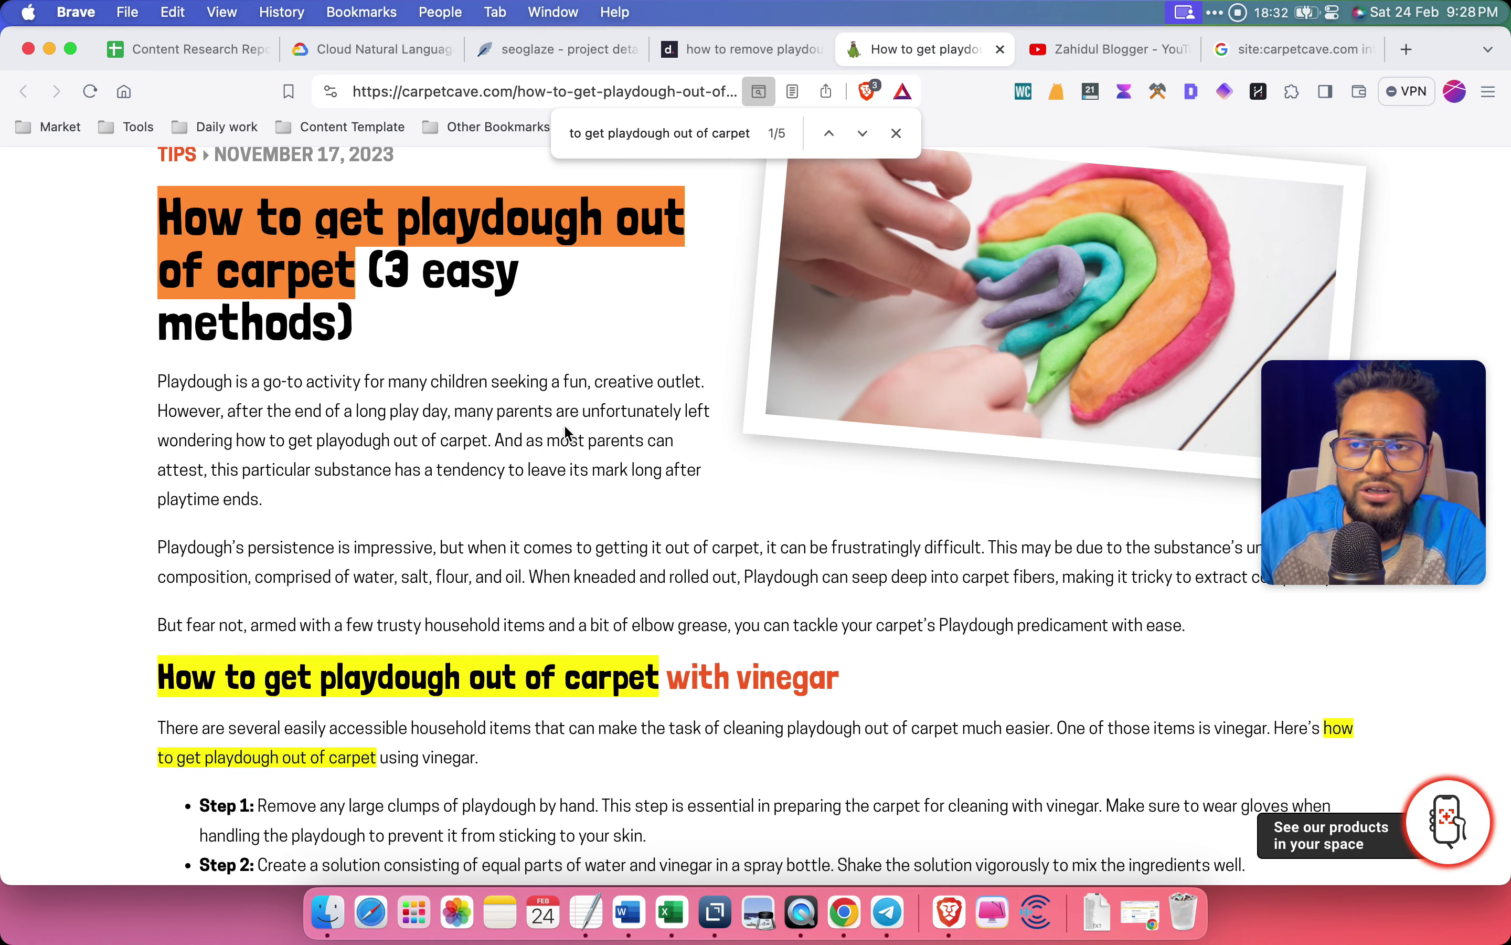
Return to the Content Research Report and select the No. of Images cell in the Carpet Cave row
click(349, 50)
click(247, 51)
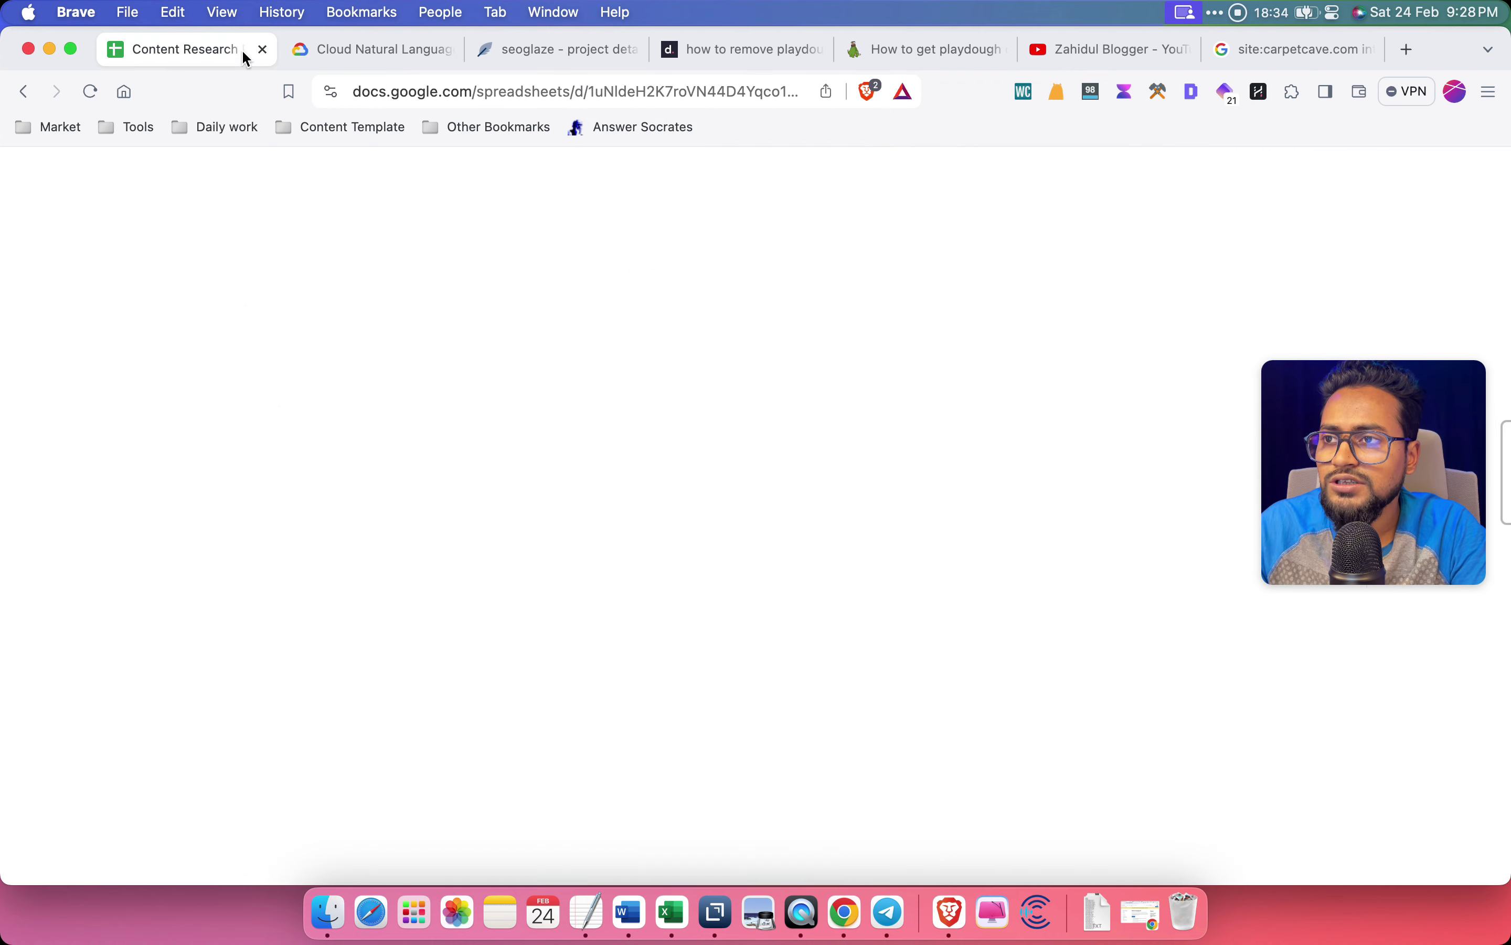
scroll(999, 577, right, 3)
click(975, 581)
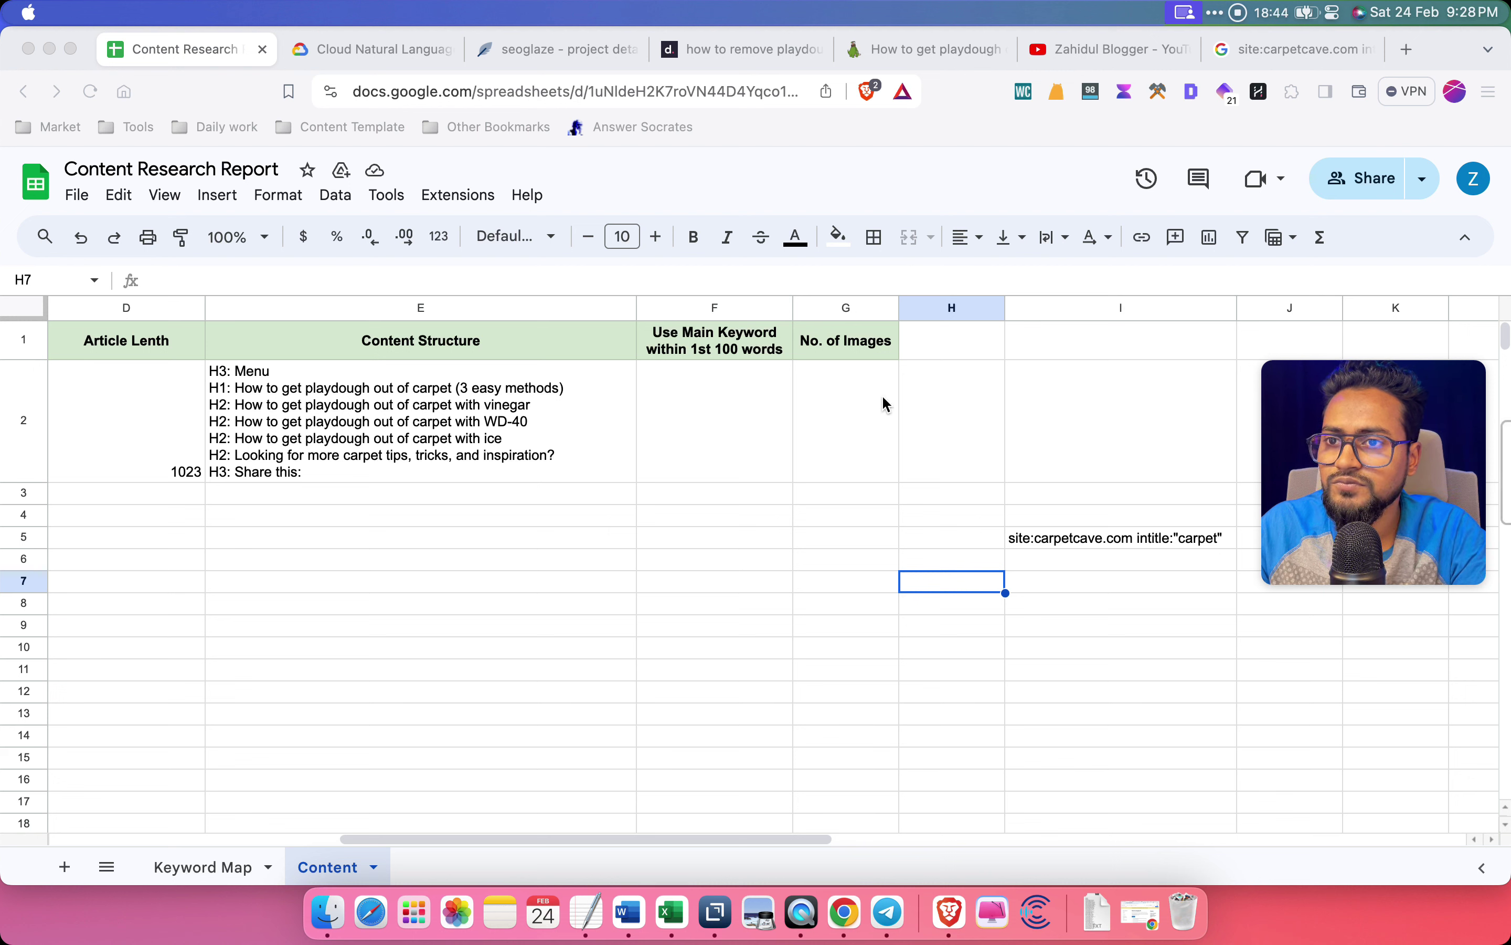
click(867, 454)
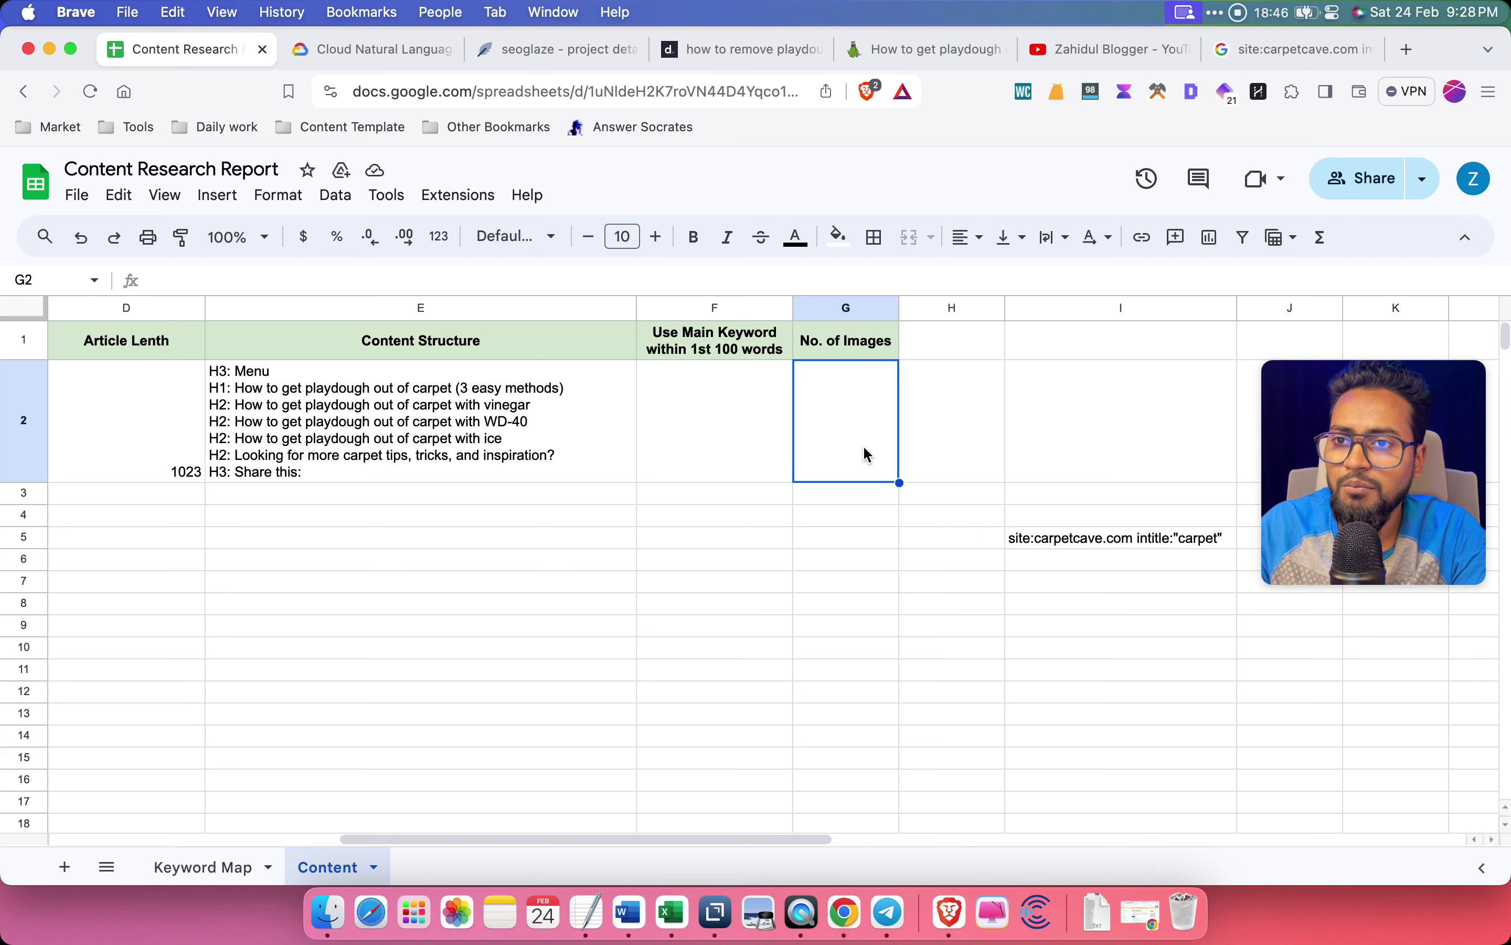
Go through the whole Carpet Cave playdough article to count the images it uses
click(543, 49)
click(739, 49)
click(924, 49)
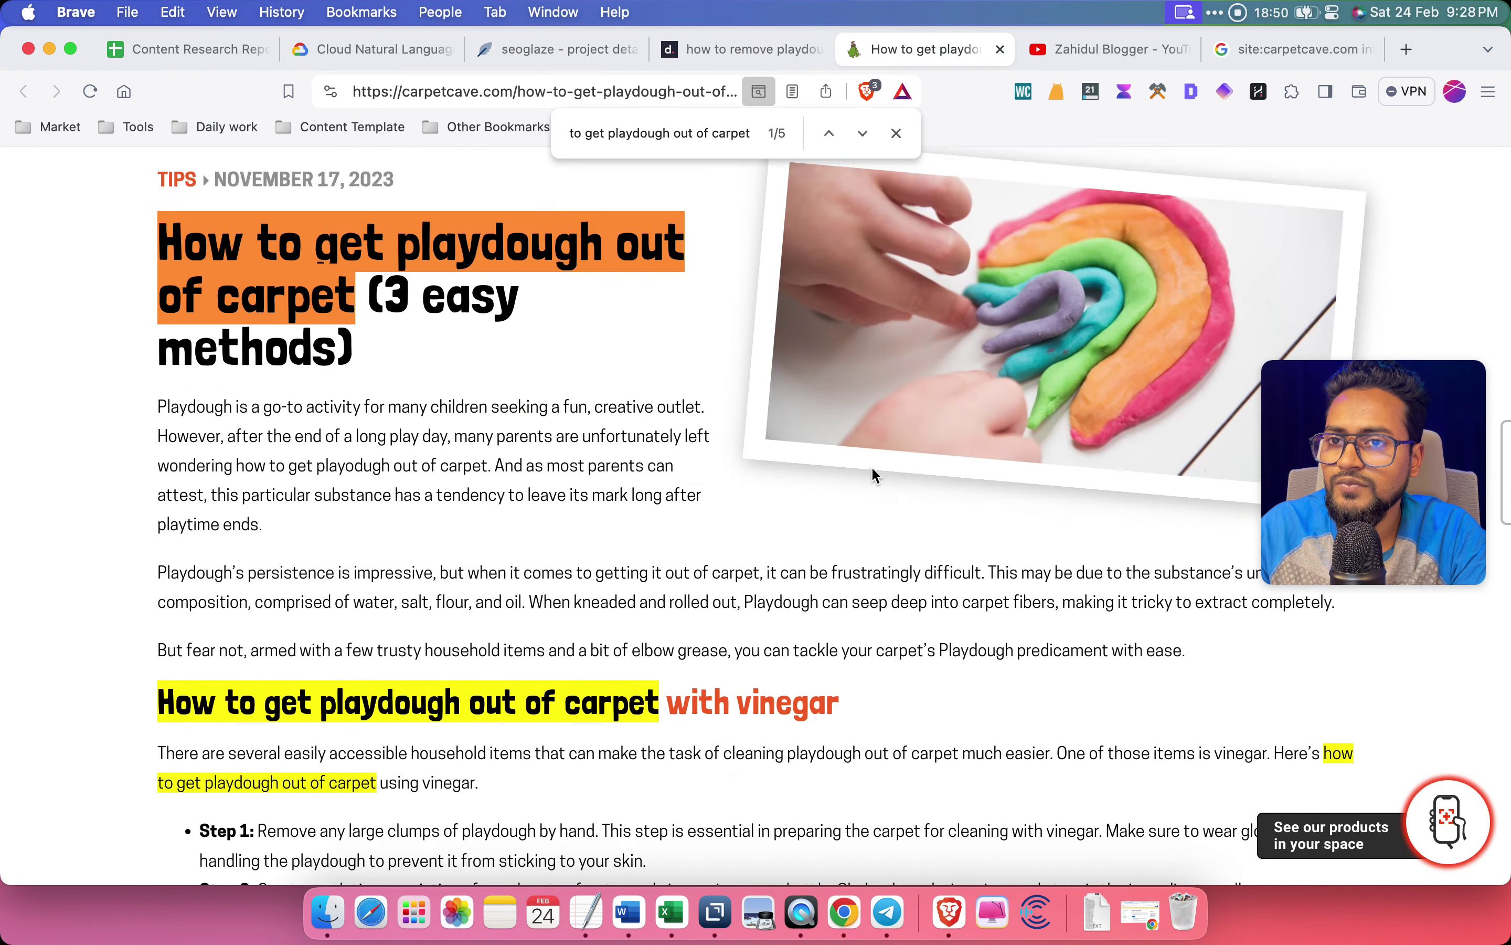
scroll(871, 467, down, 2)
scroll(1008, 358, down, 1)
scroll(1008, 357, up, 6)
scroll(1007, 426, down, 8)
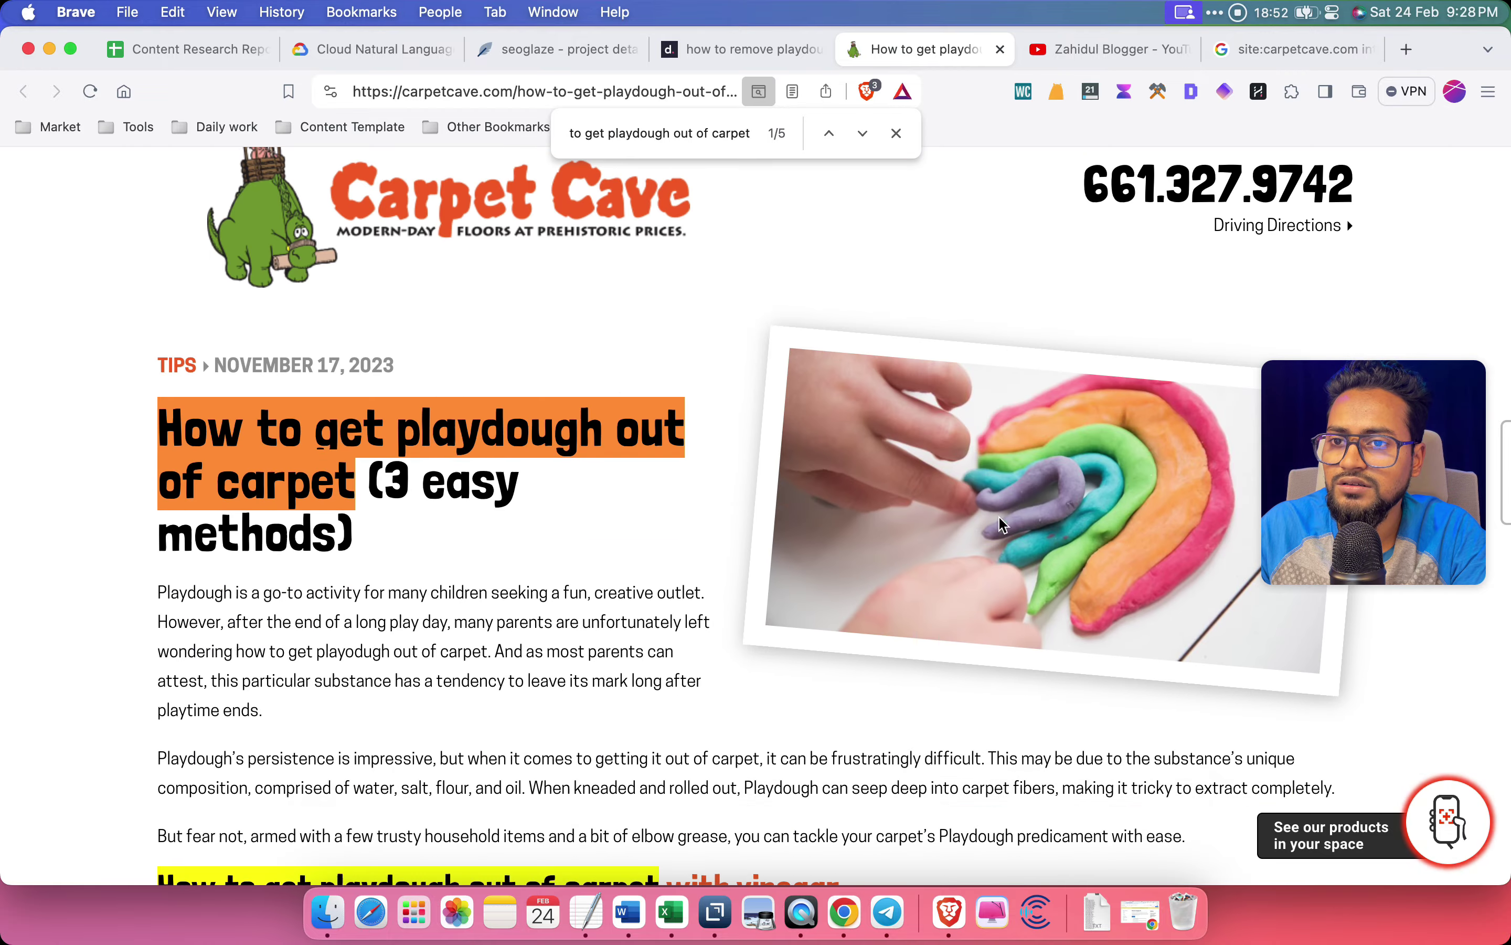
scroll(994, 496, down, 10)
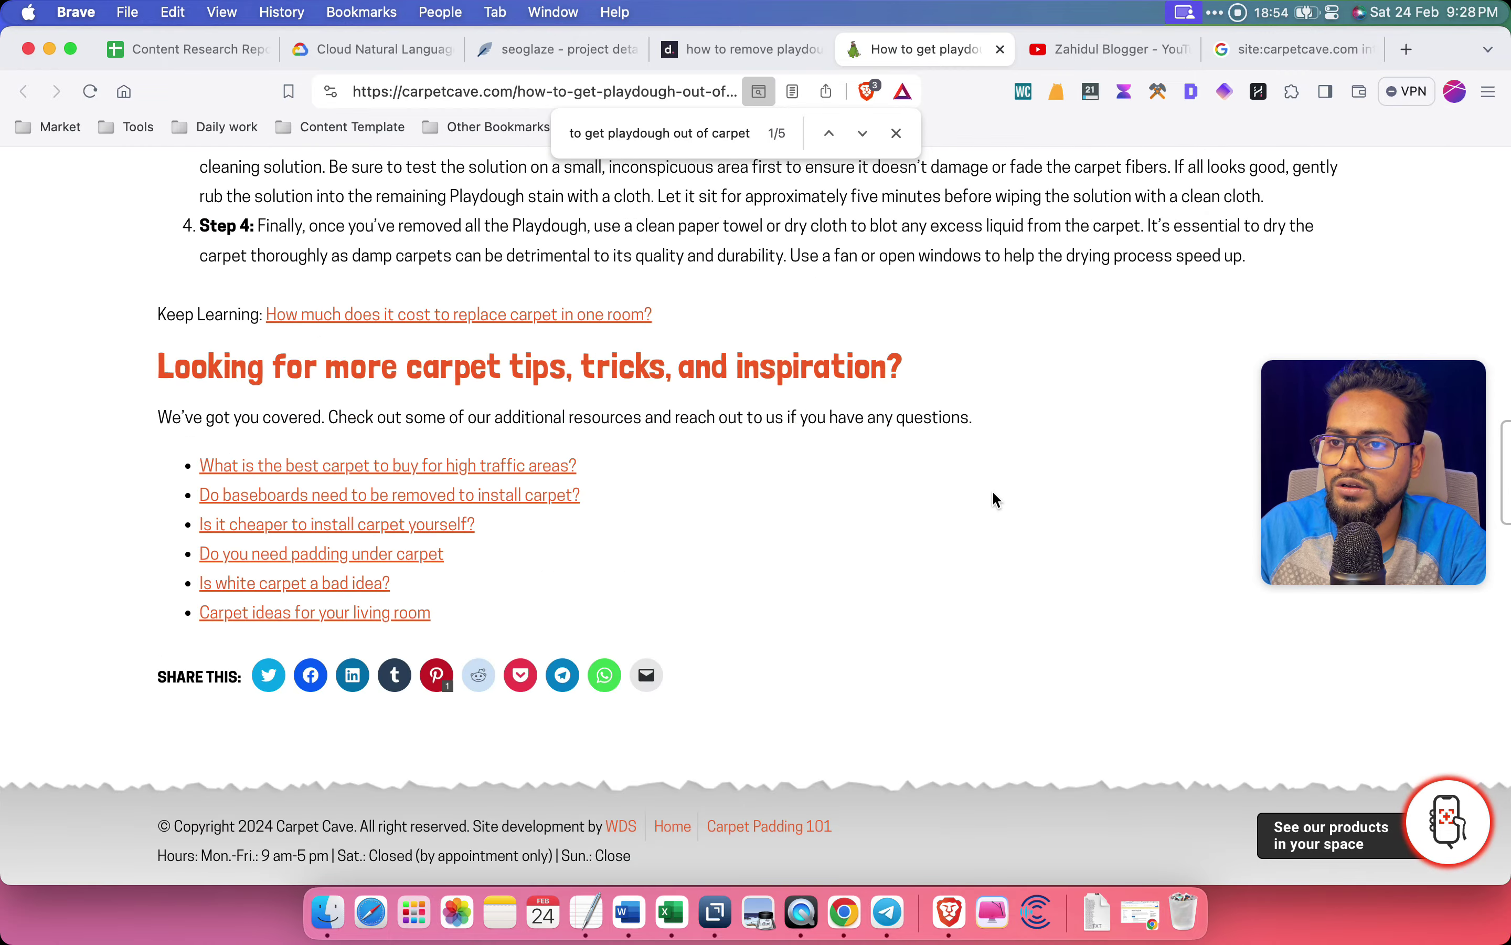
scroll(995, 498, up, 15)
Enter 1 as the number of images for the Carpet Cave article in the report
click(187, 49)
text(1)
click(817, 560)
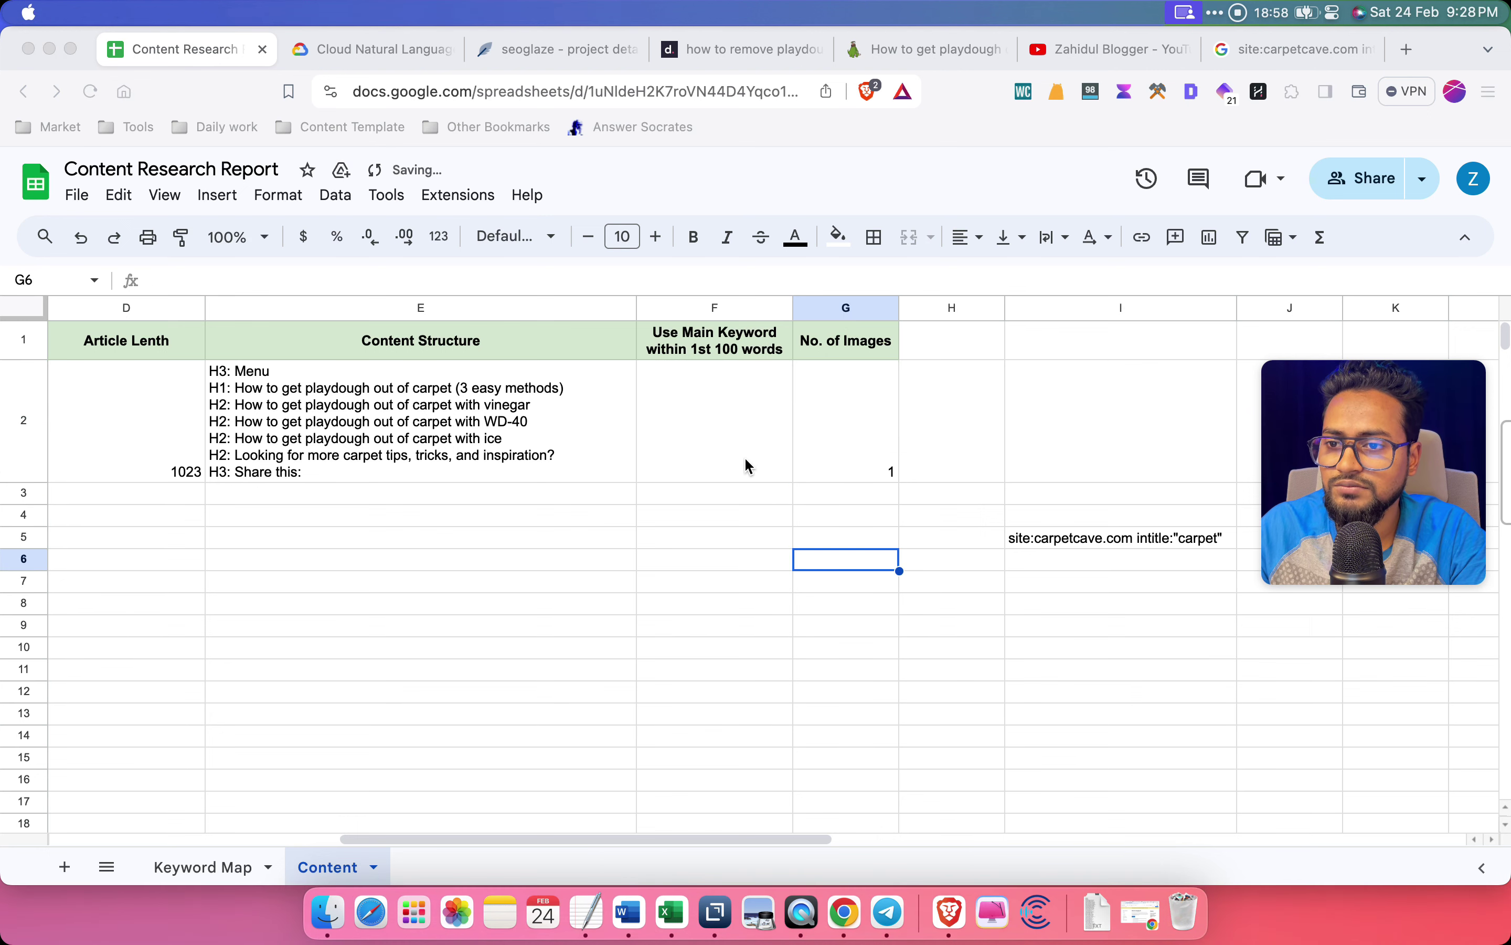
drag(710, 607, 709, 668)
click(546, 611)
scroll(548, 616, left, 10)
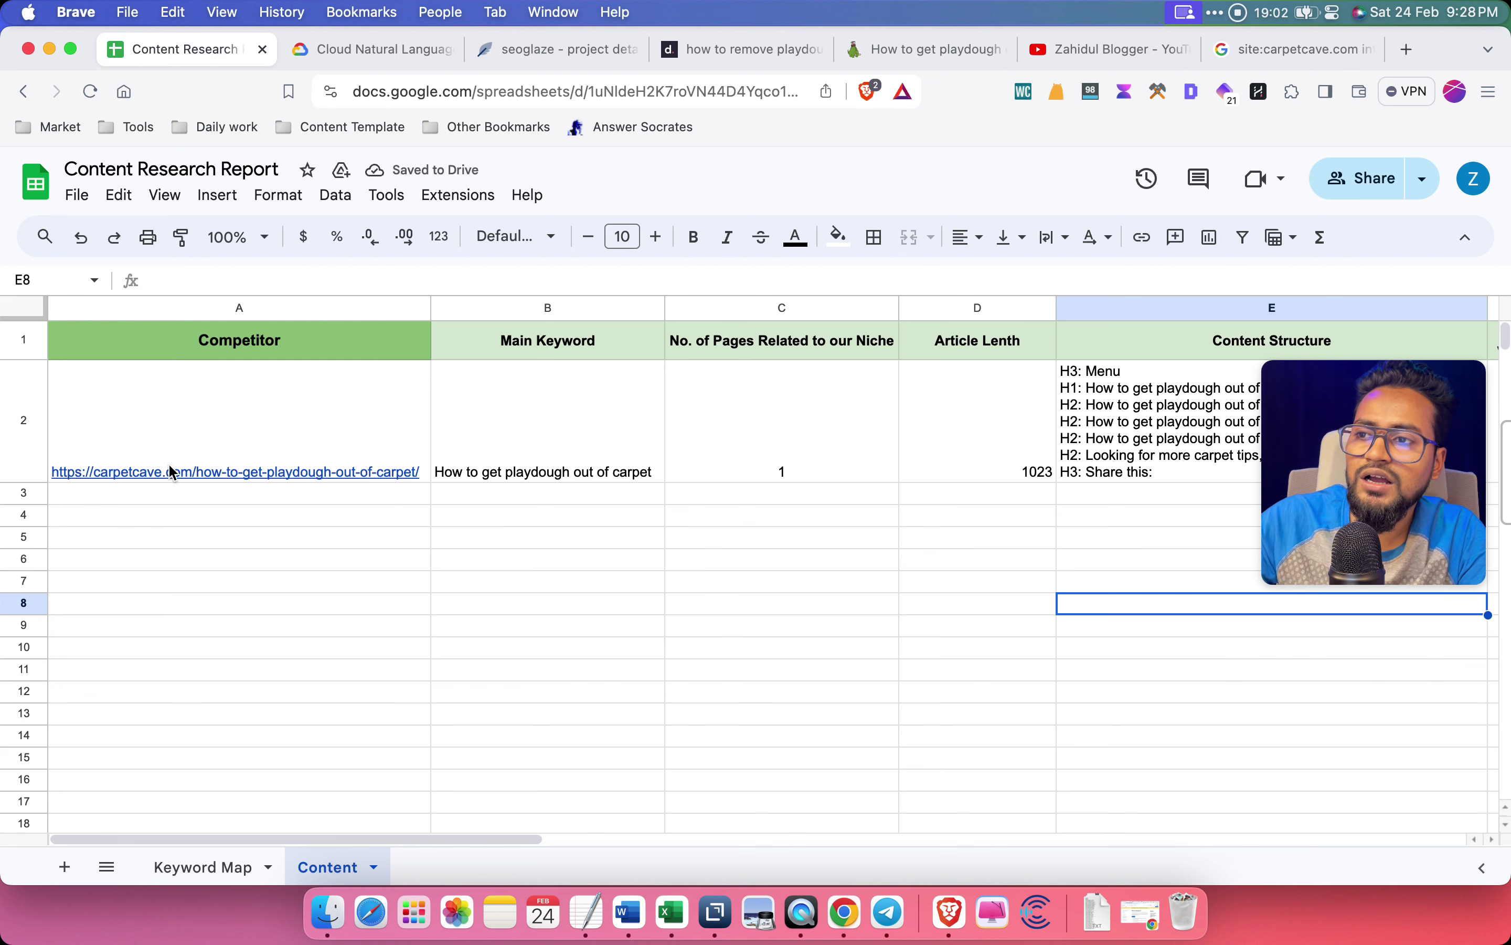
click(29, 428)
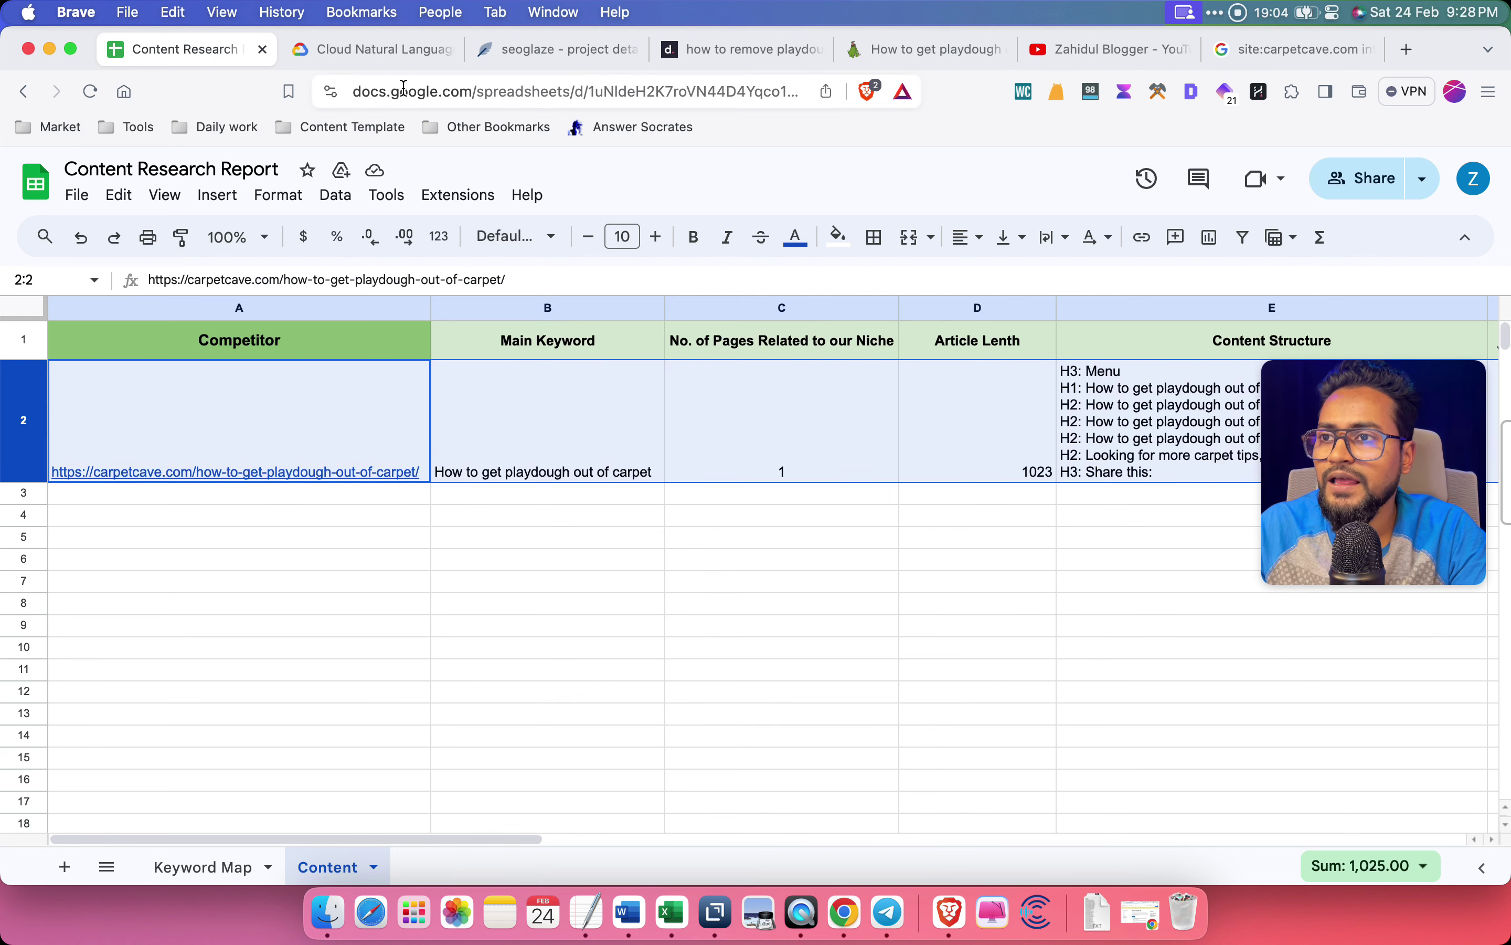
click(374, 50)
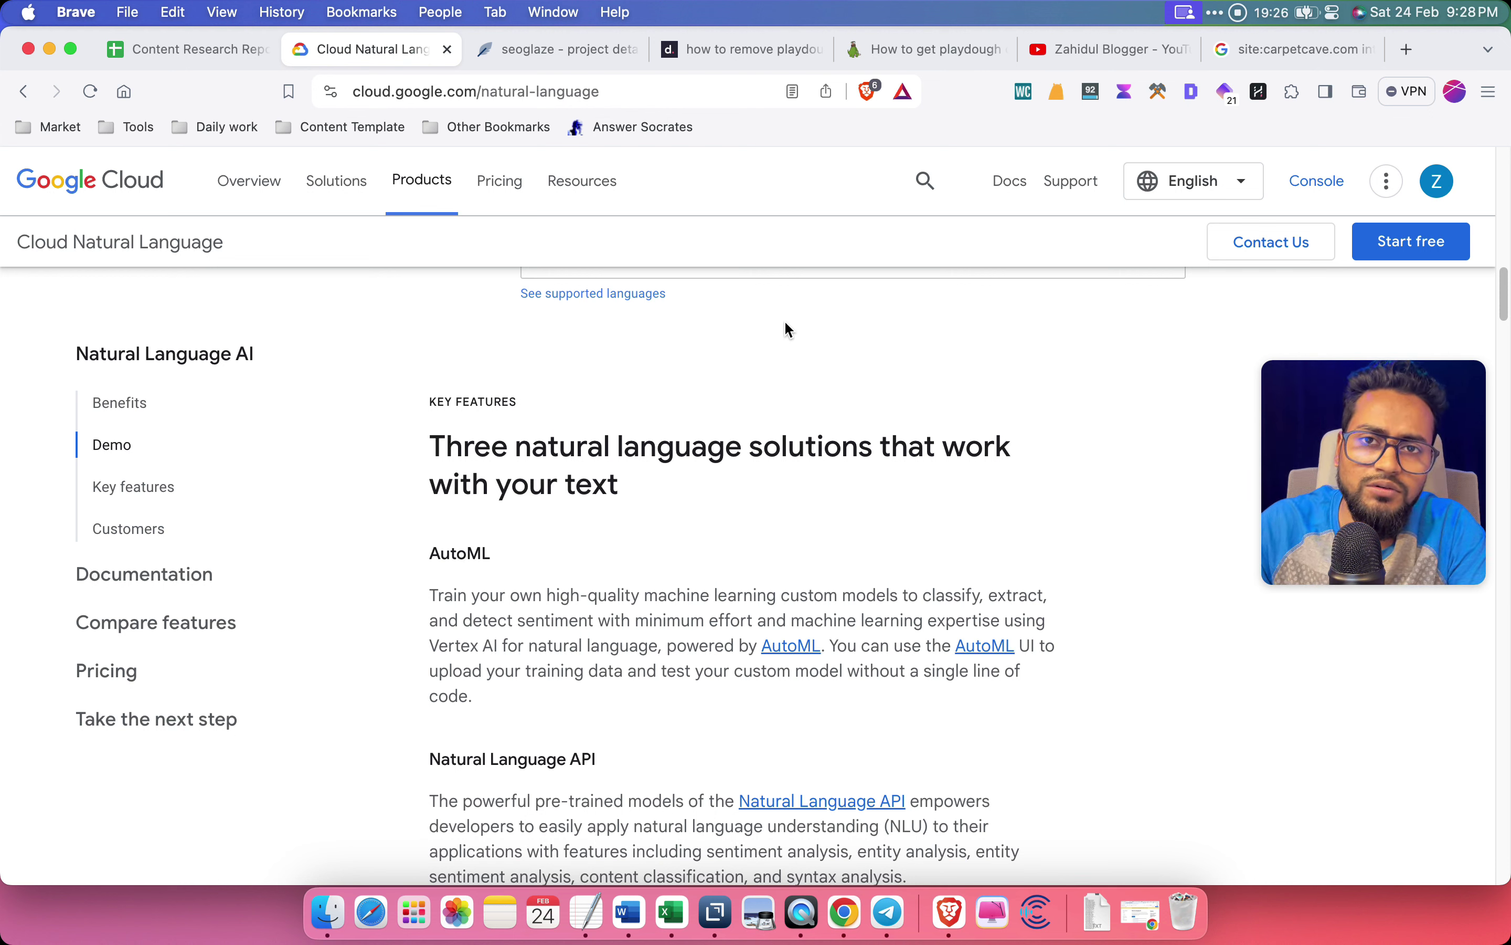
click(181, 50)
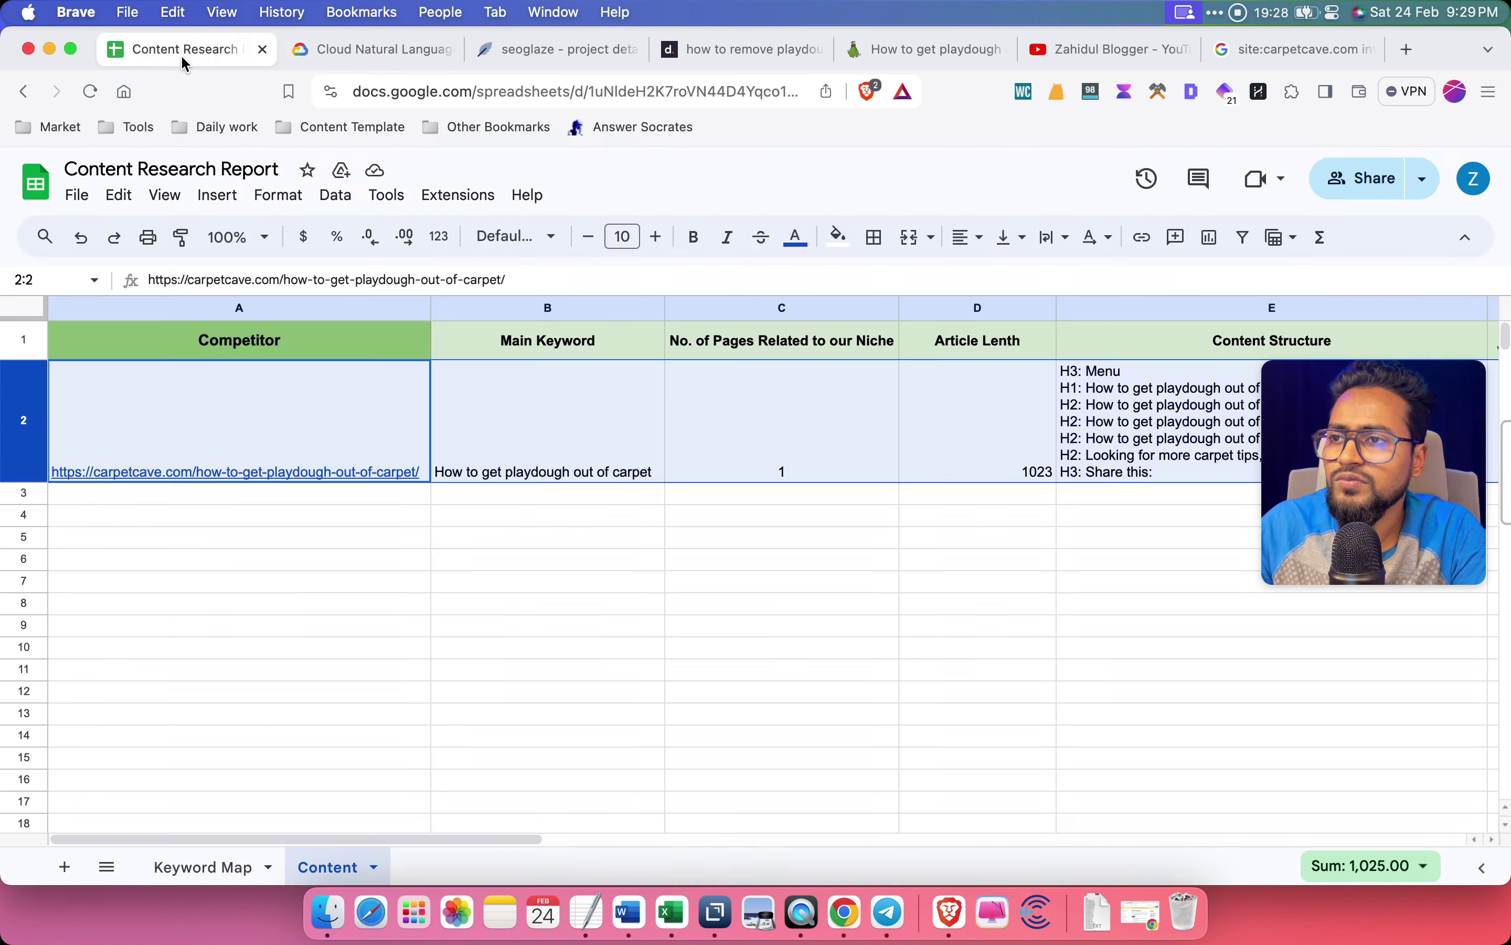
click(647, 558)
Open the second-ranked HowStuffWorks play dough article from the dokey.io competitor results in a separate tab
click(549, 50)
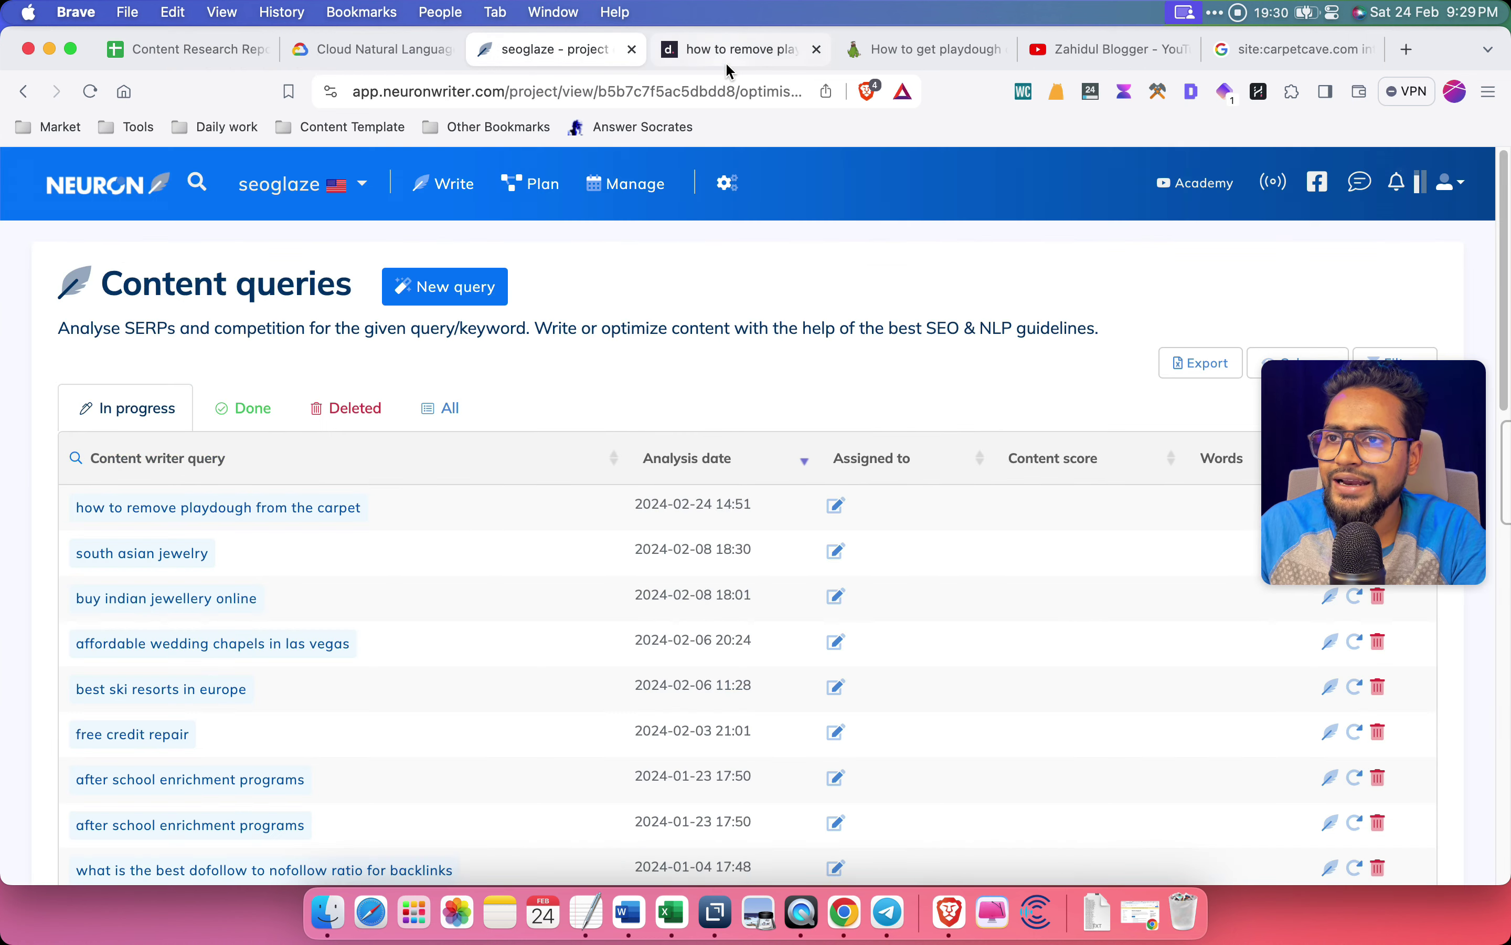
click(729, 50)
scroll(397, 473, down, 2)
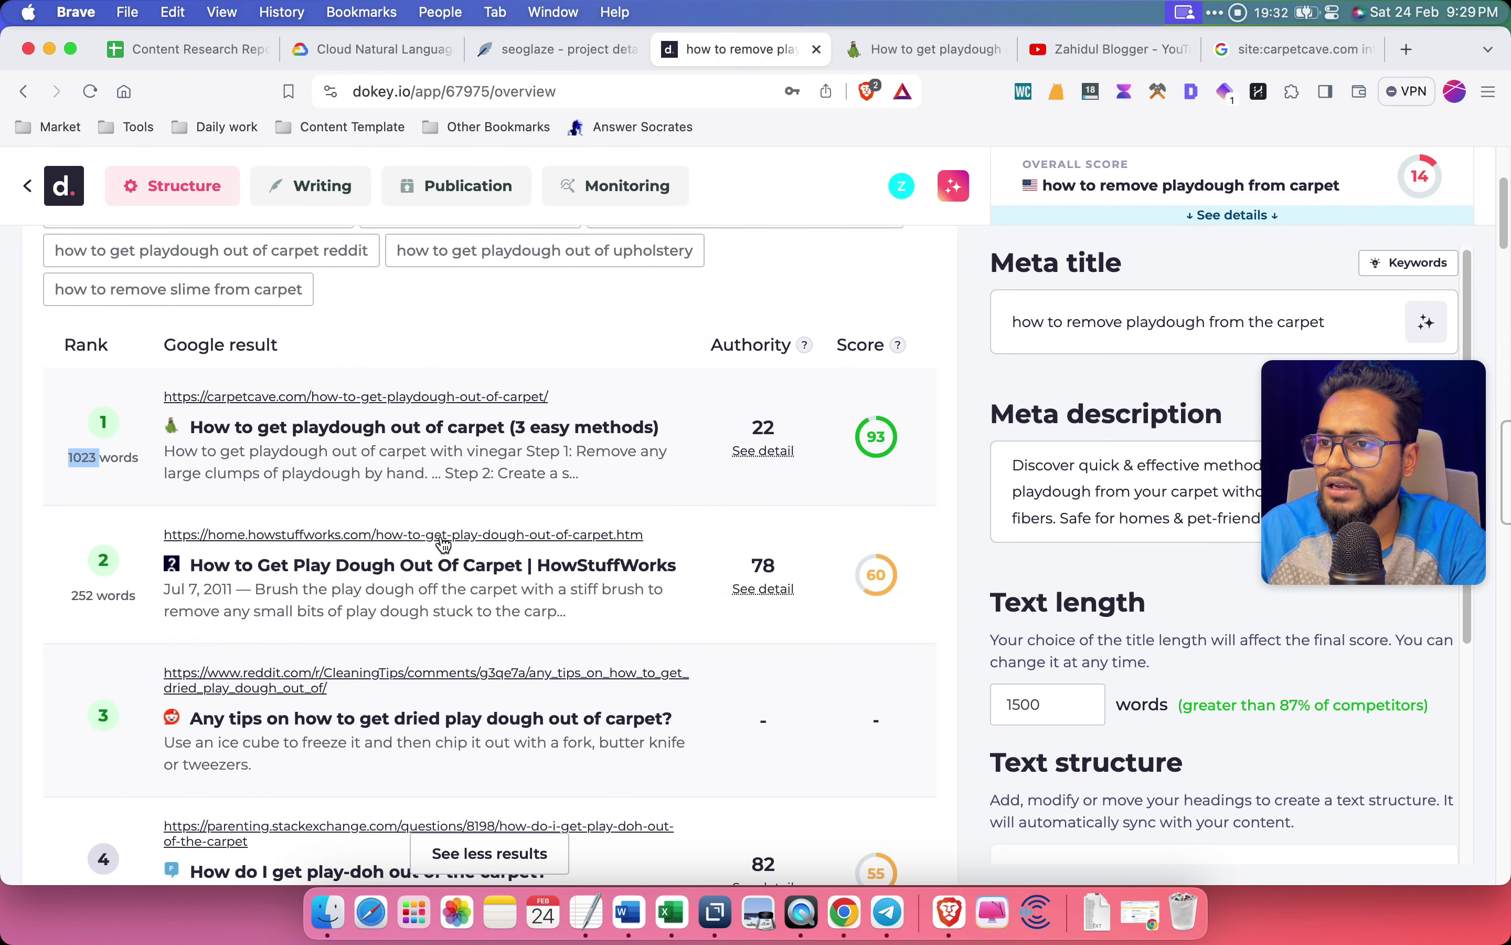
super+click(403, 536)
click(811, 50)
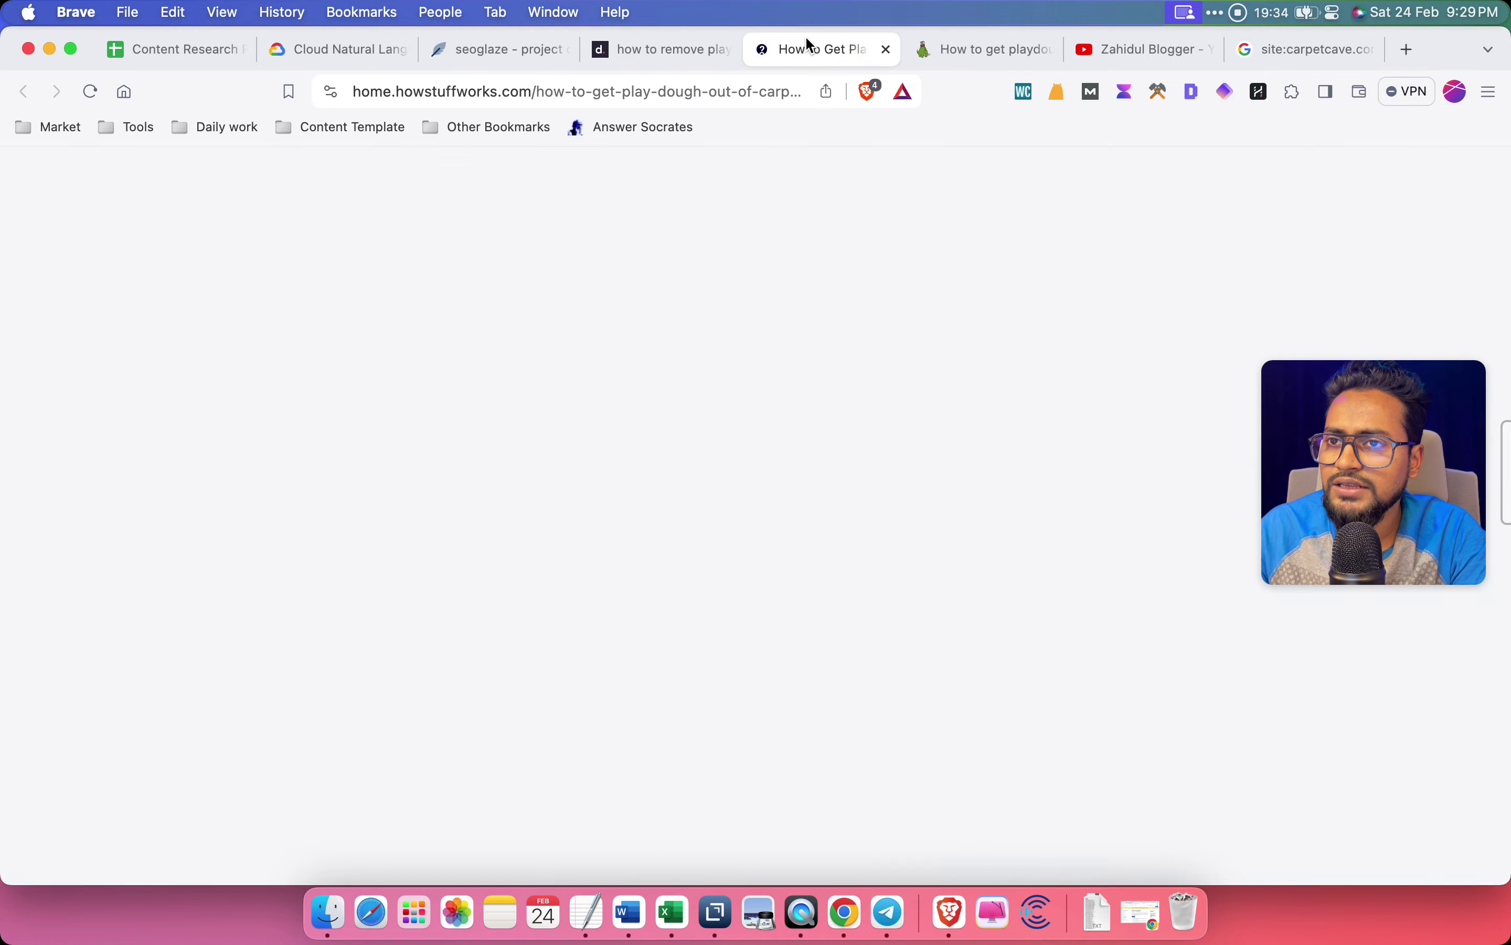
Examine the HowStuffWorks article's introduction, removal tips and the content that follows to judge its length and structure
scroll(653, 450, down, 15)
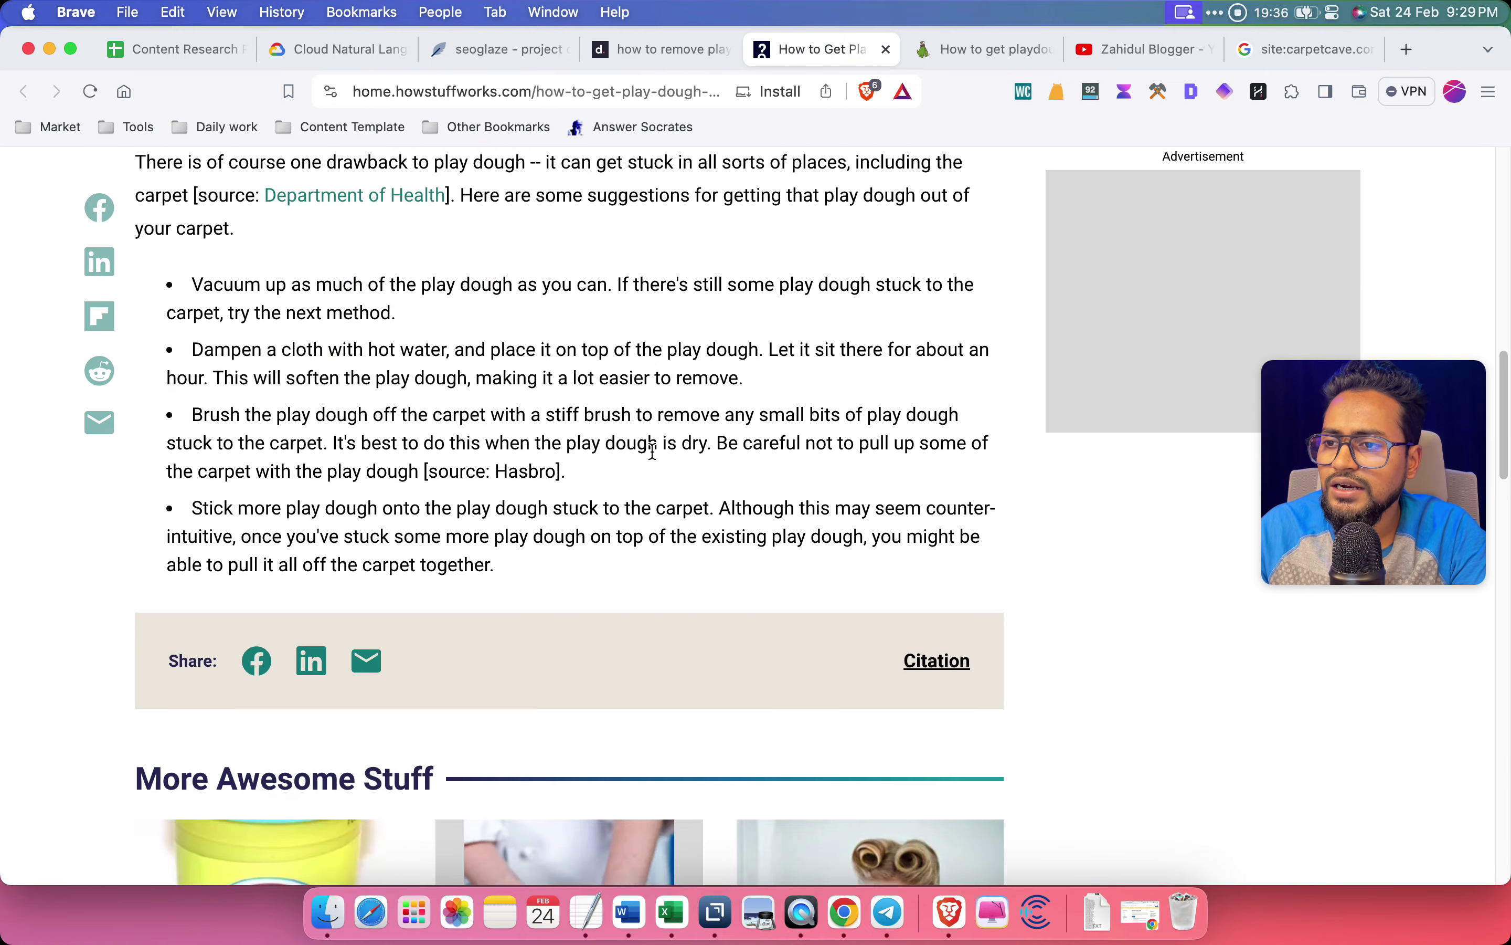
scroll(654, 459, down, 10)
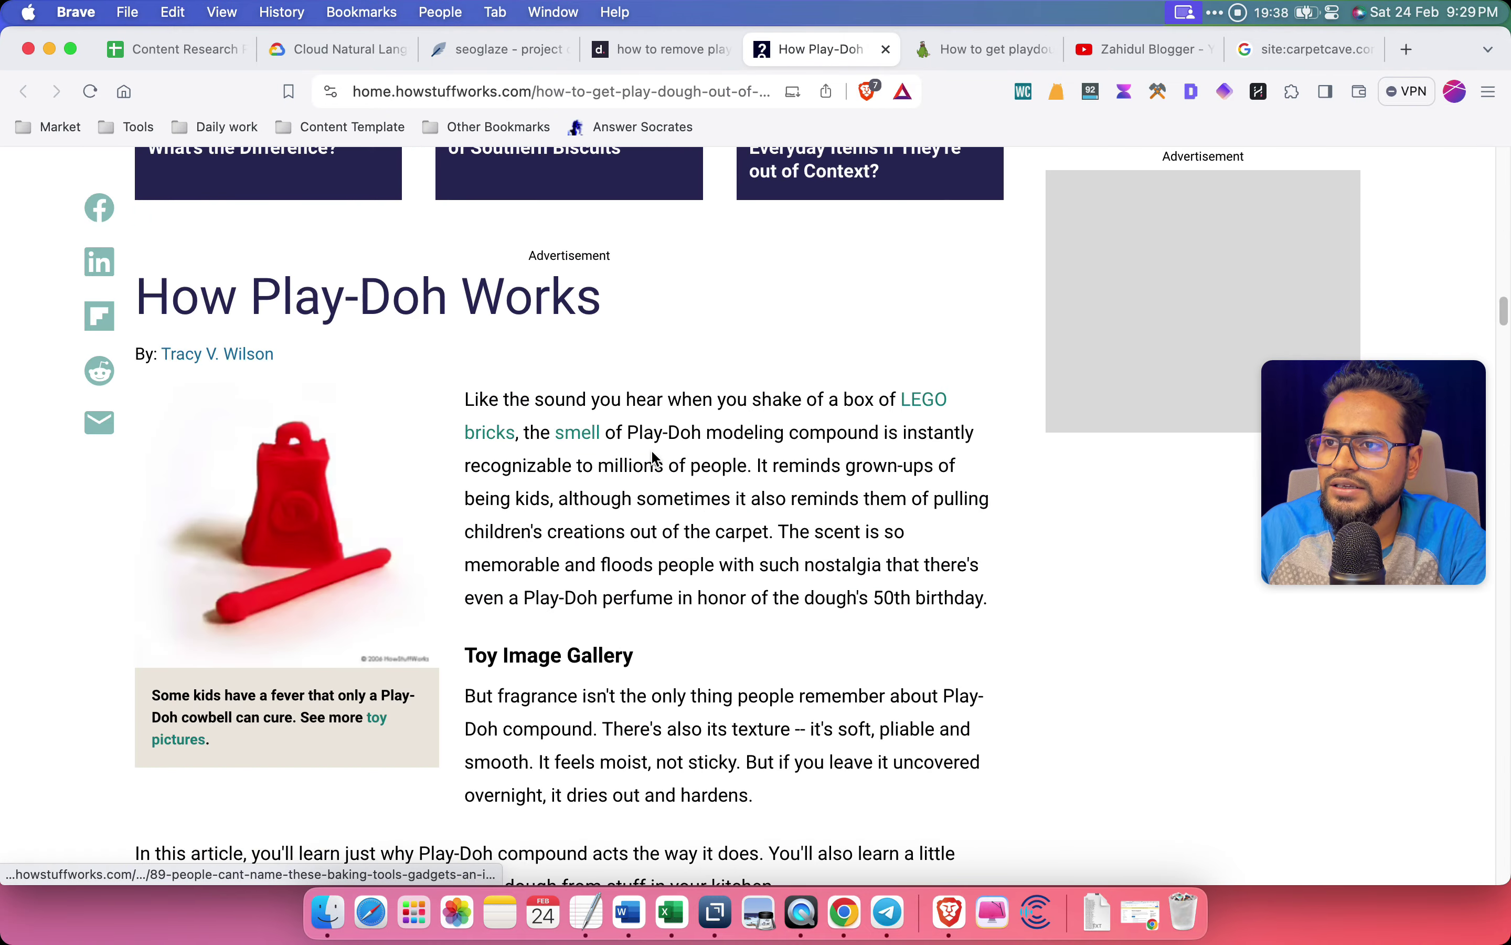
scroll(652, 450, up, 20)
scroll(653, 450, down, 10)
scroll(532, 499, up, 4)
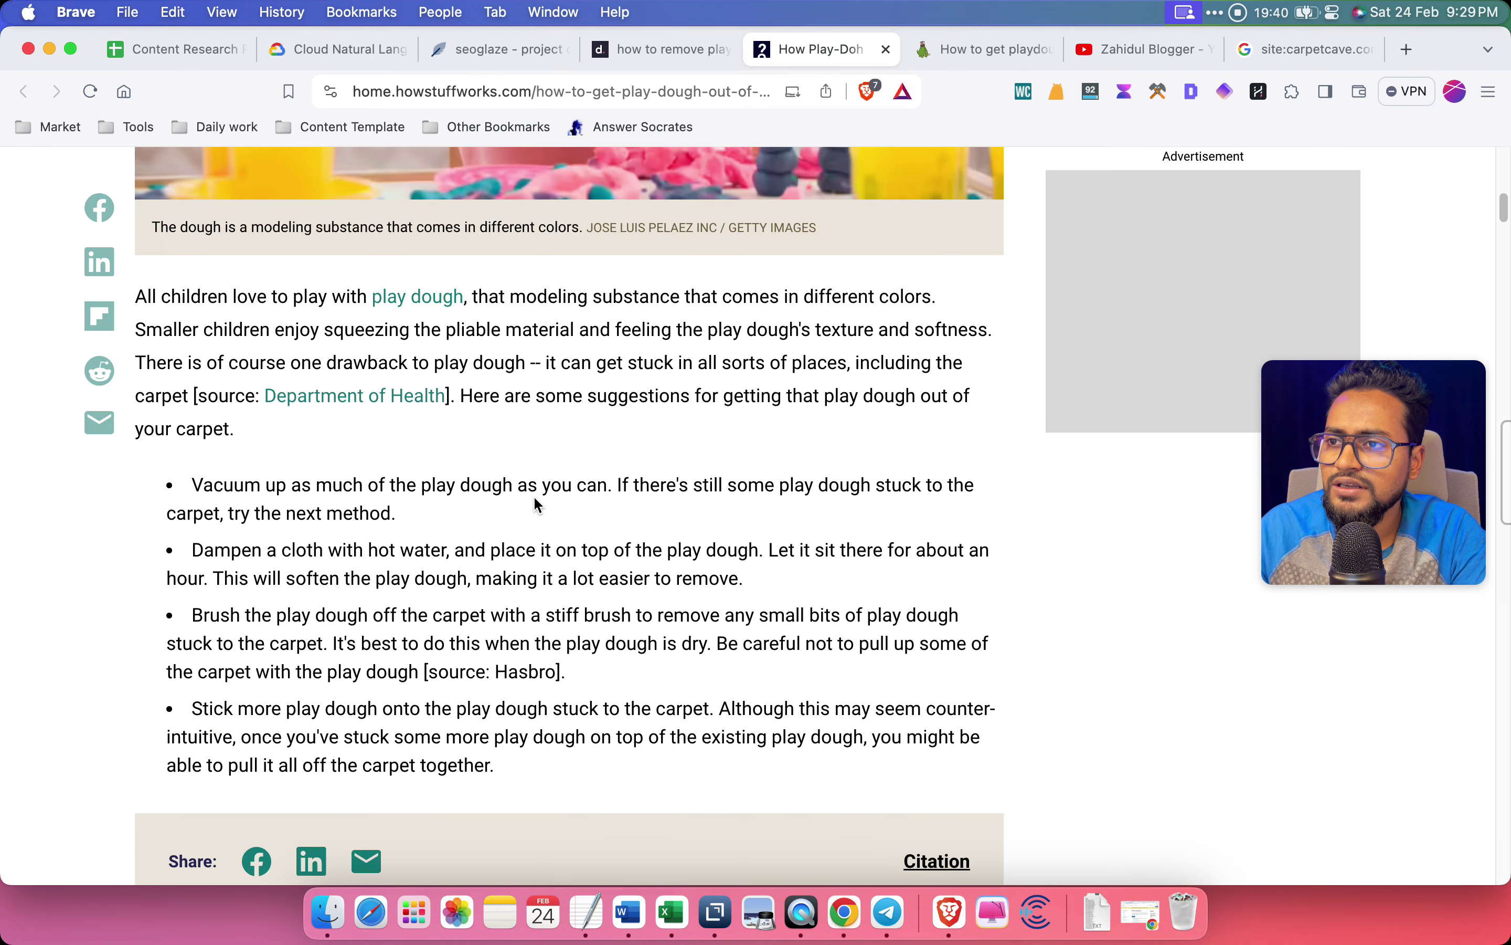
scroll(532, 616, down, 1)
drag(519, 711, 141, 244)
click(687, 300)
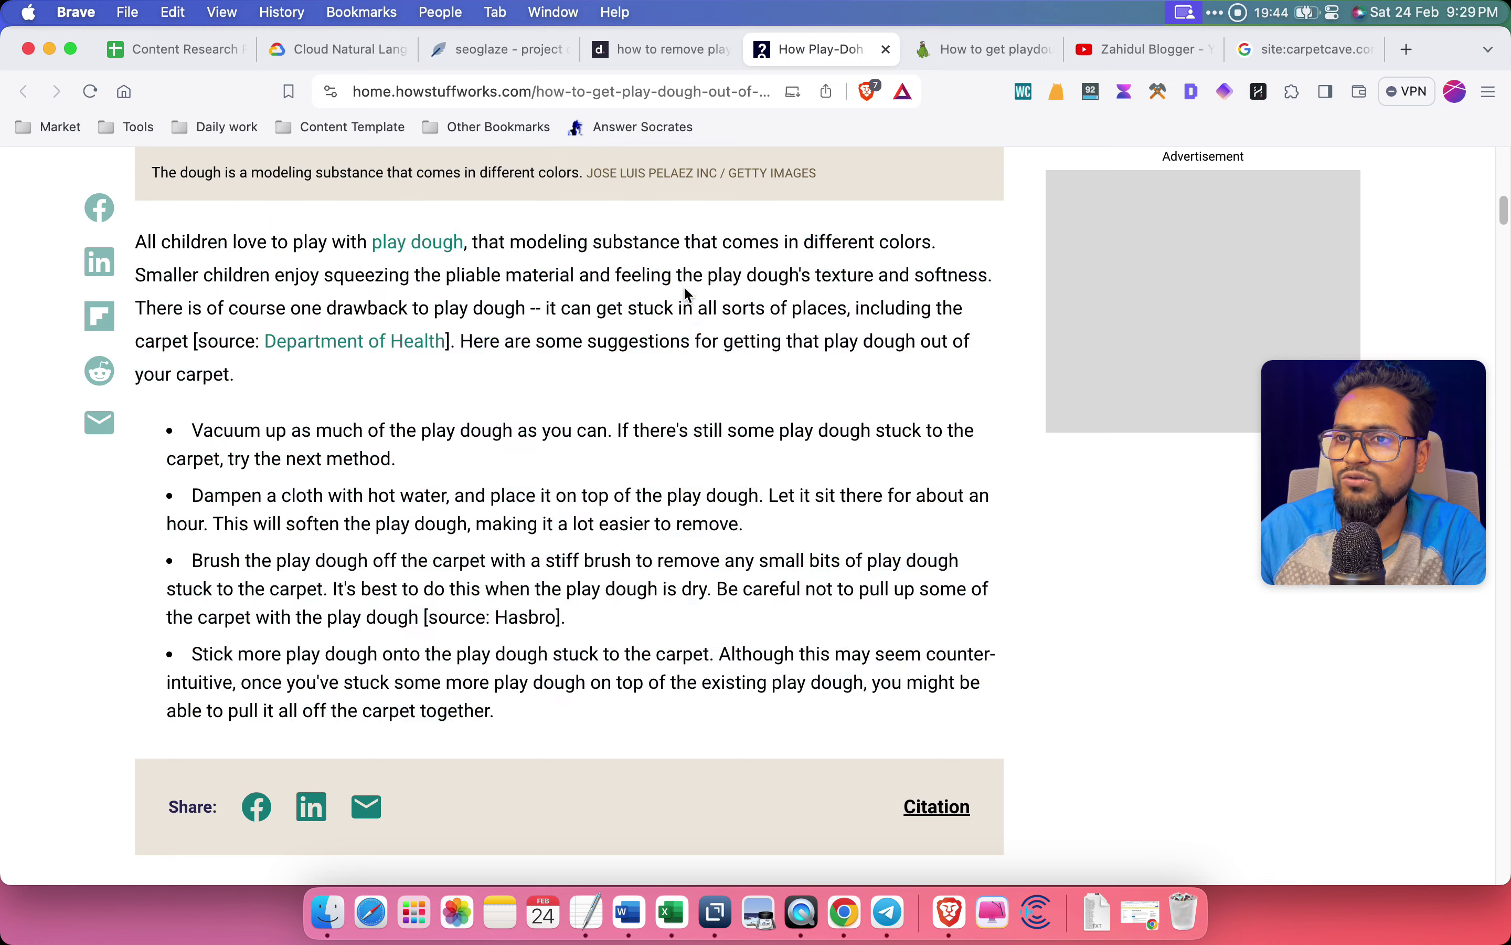
scroll(687, 299, down, 20)
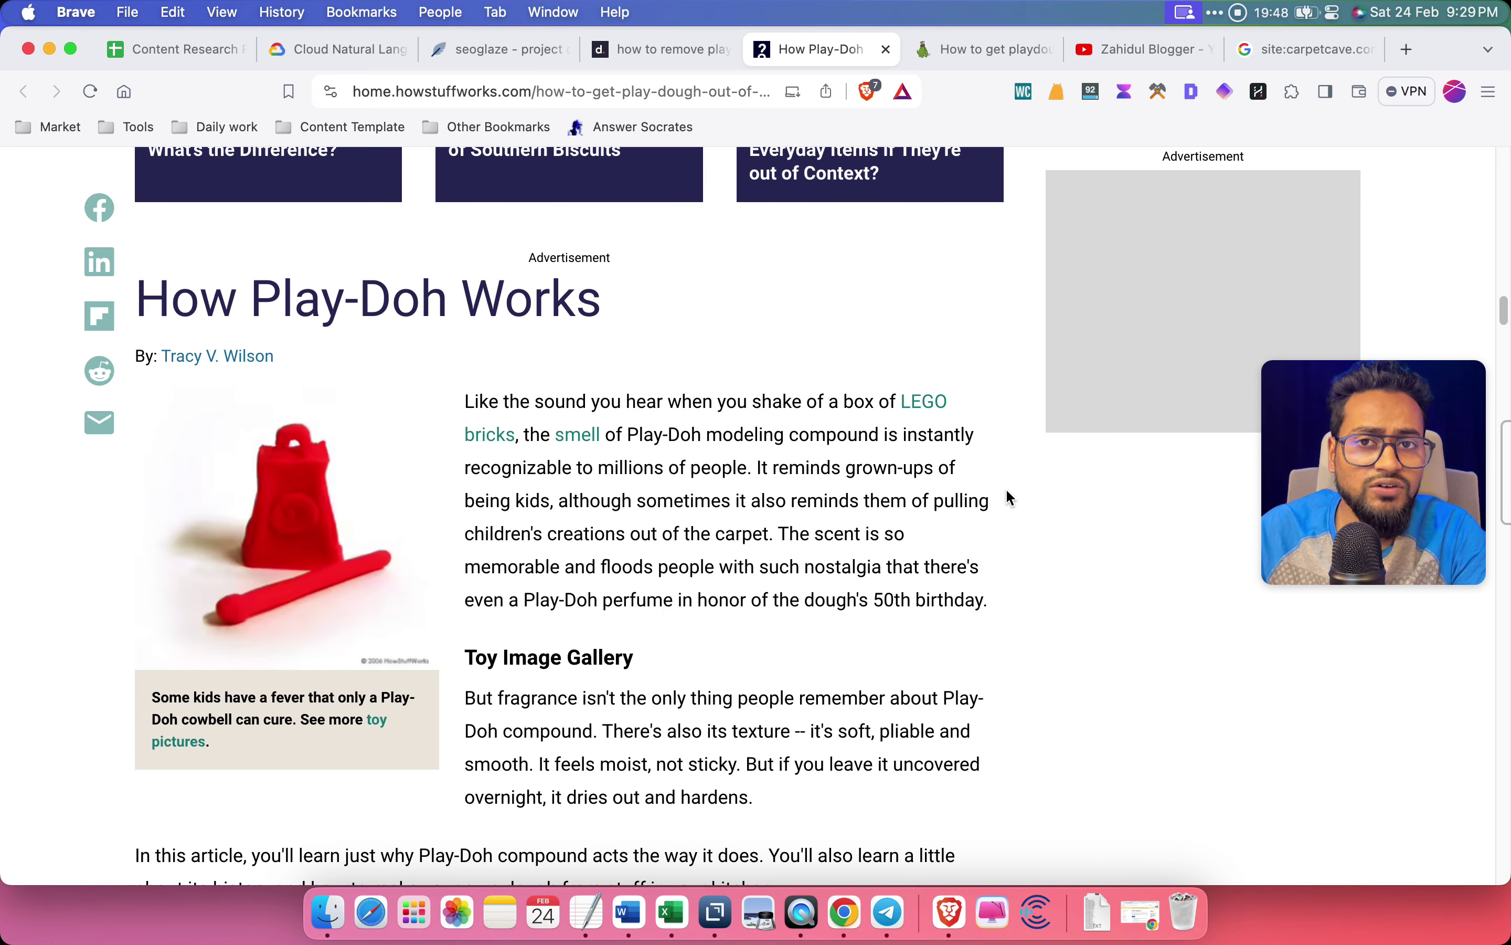
scroll(1006, 490, up, 15)
scroll(1006, 490, down, 5)
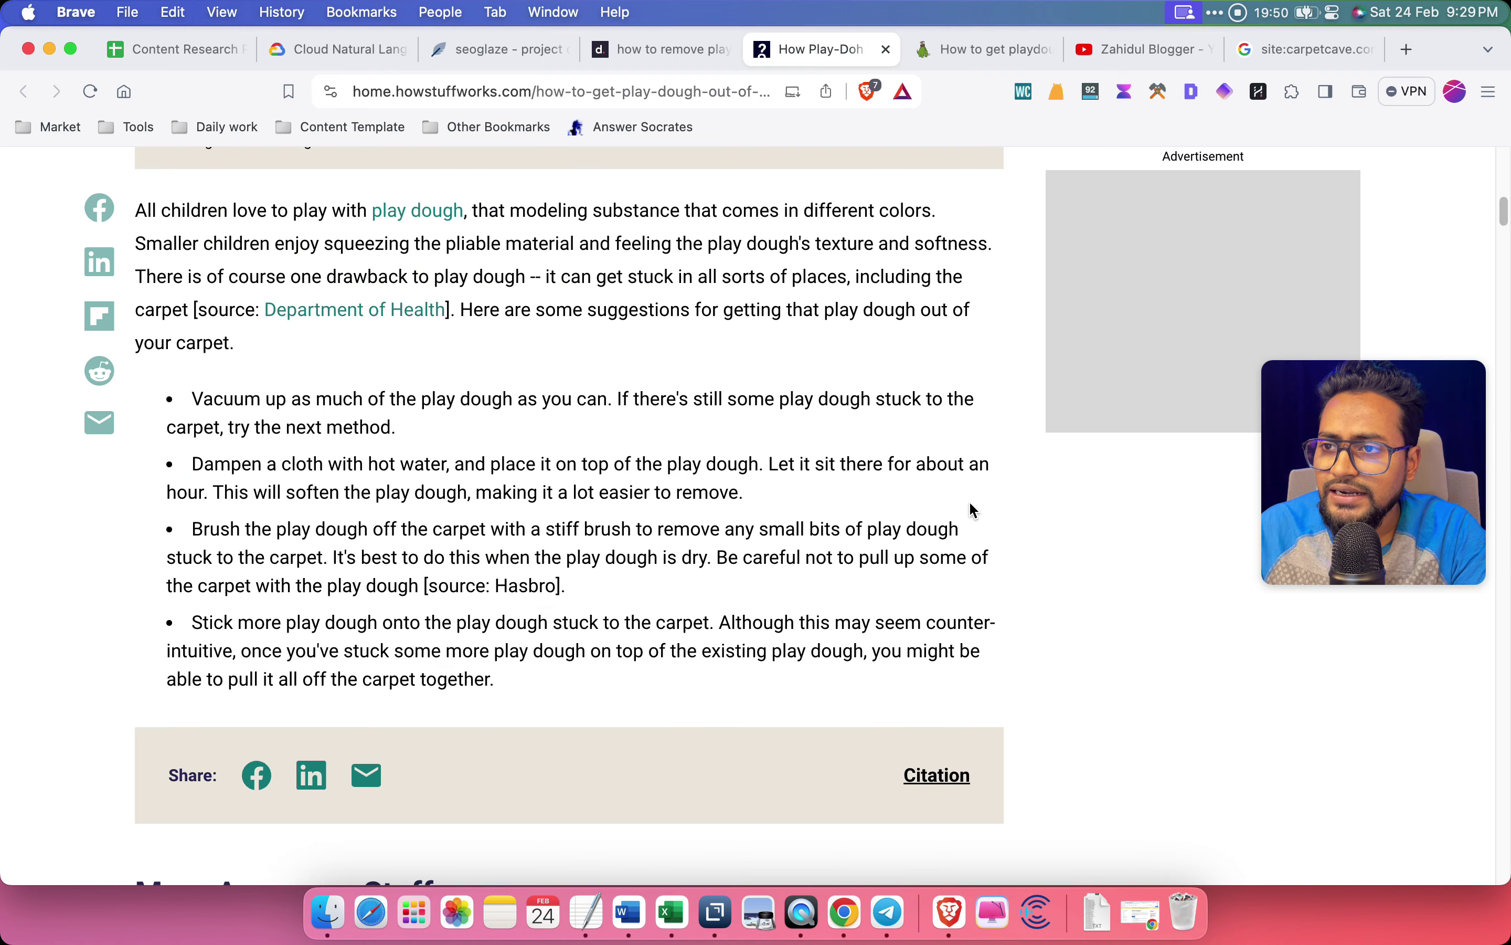
drag(525, 687, 135, 209)
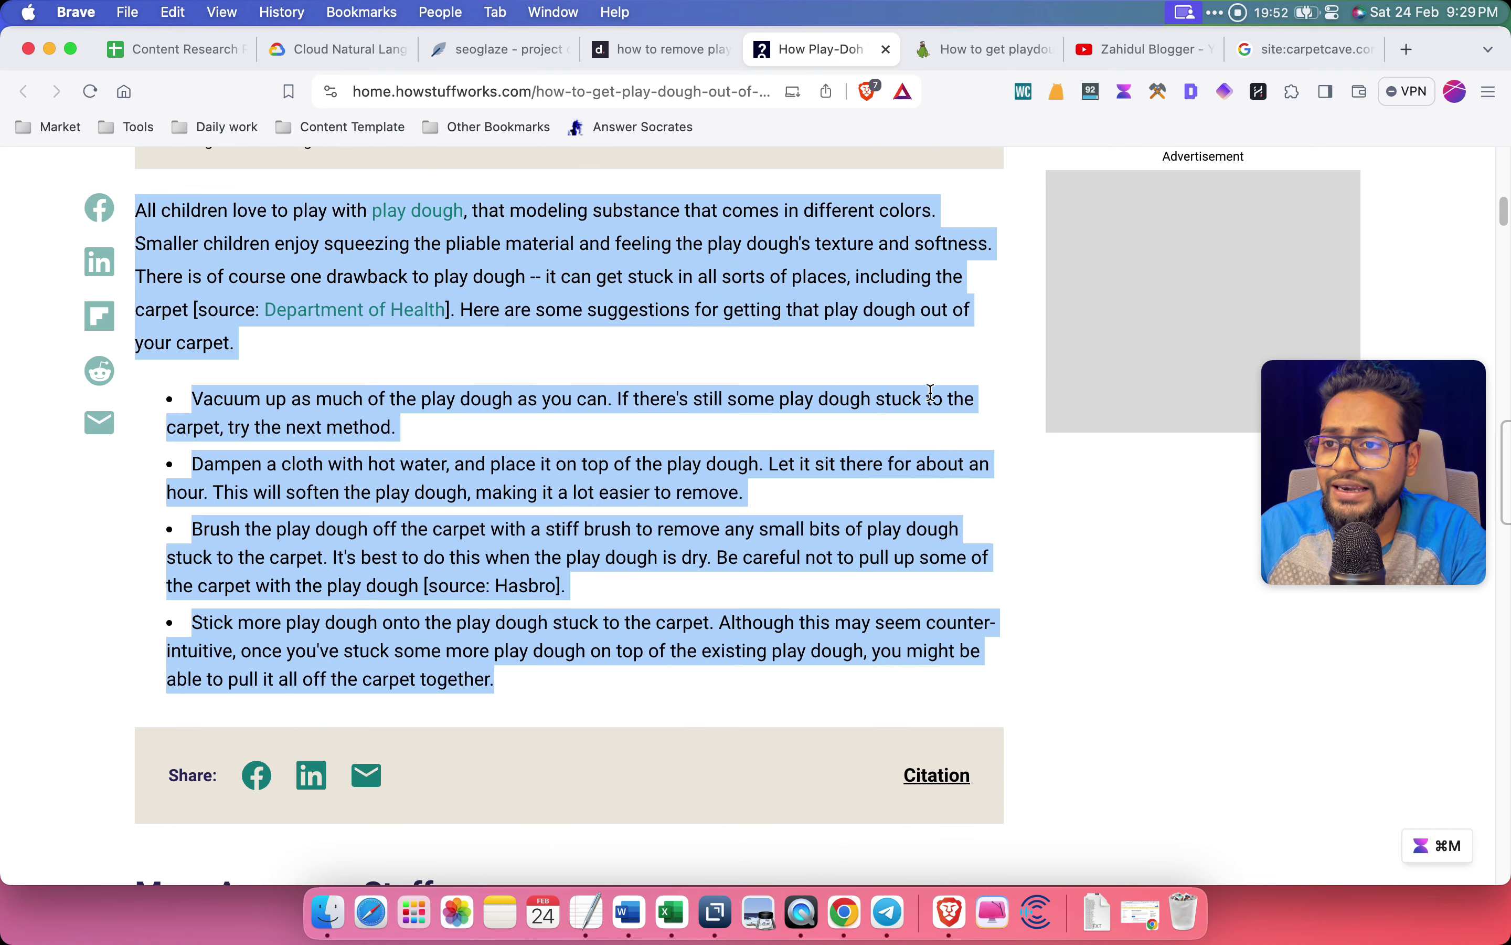
click(930, 391)
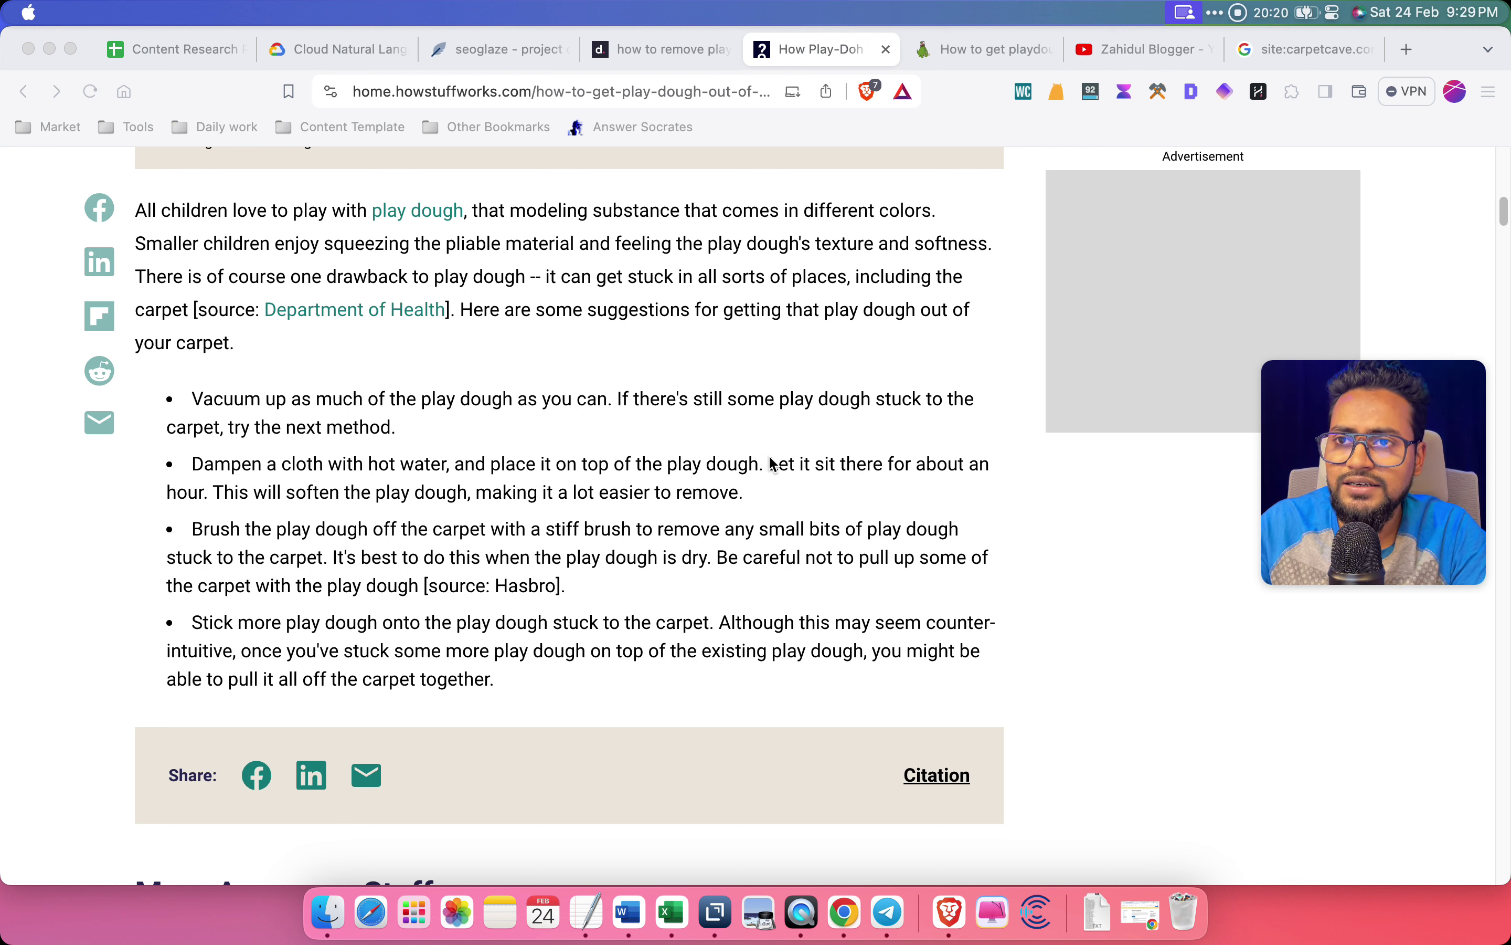
Copy the domain home.howstuffworks.com from the address of the HowStuffWorks article
click(1279, 57)
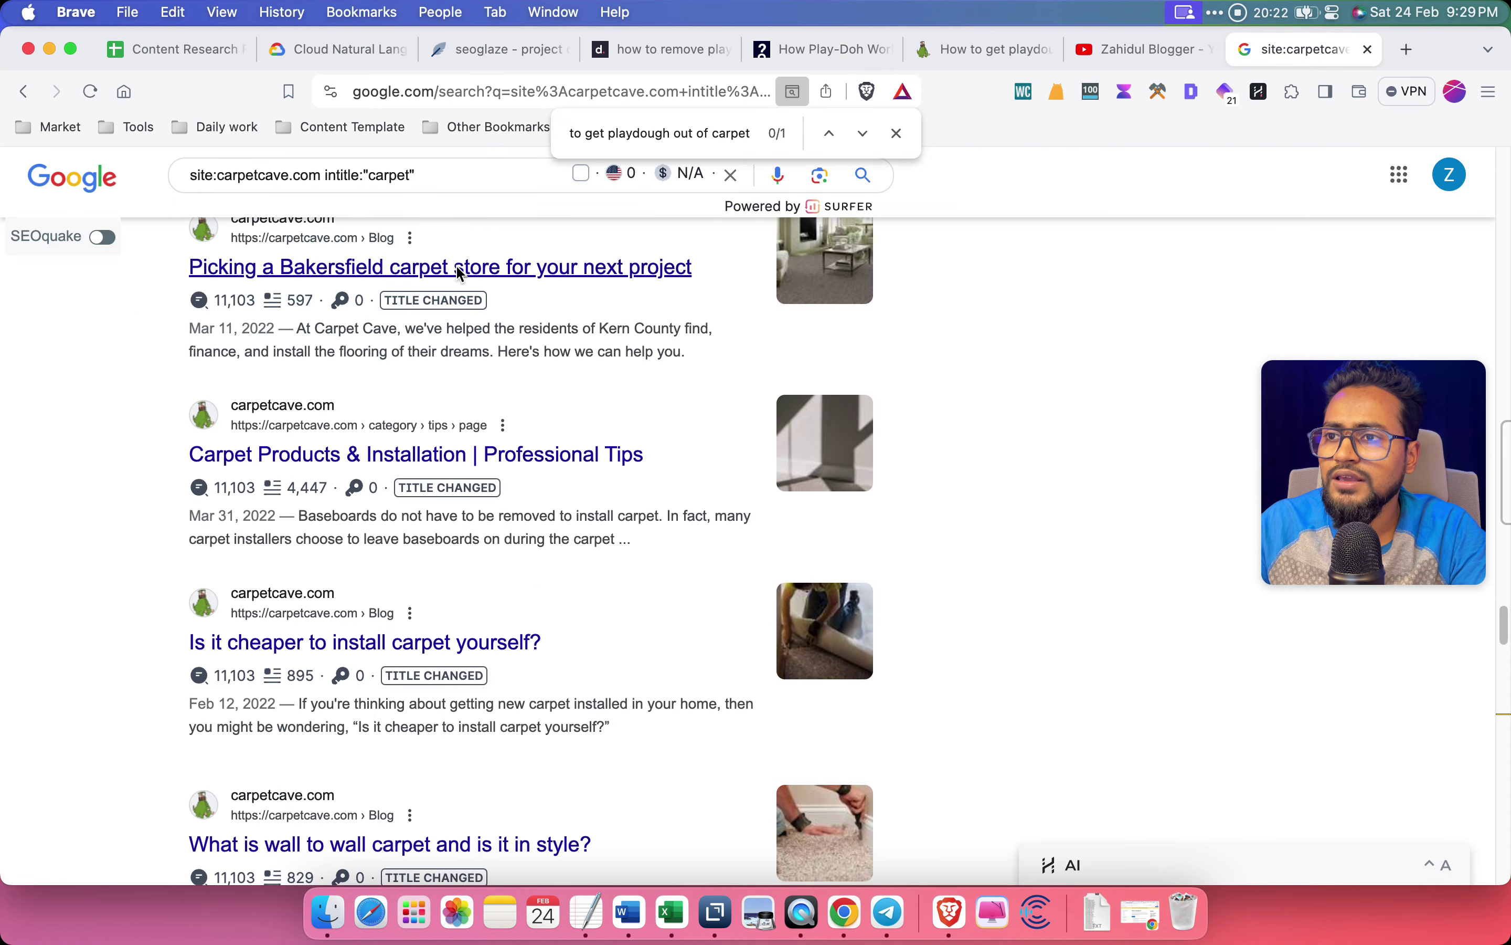
click(601, 50)
key(ctrl+Tab)
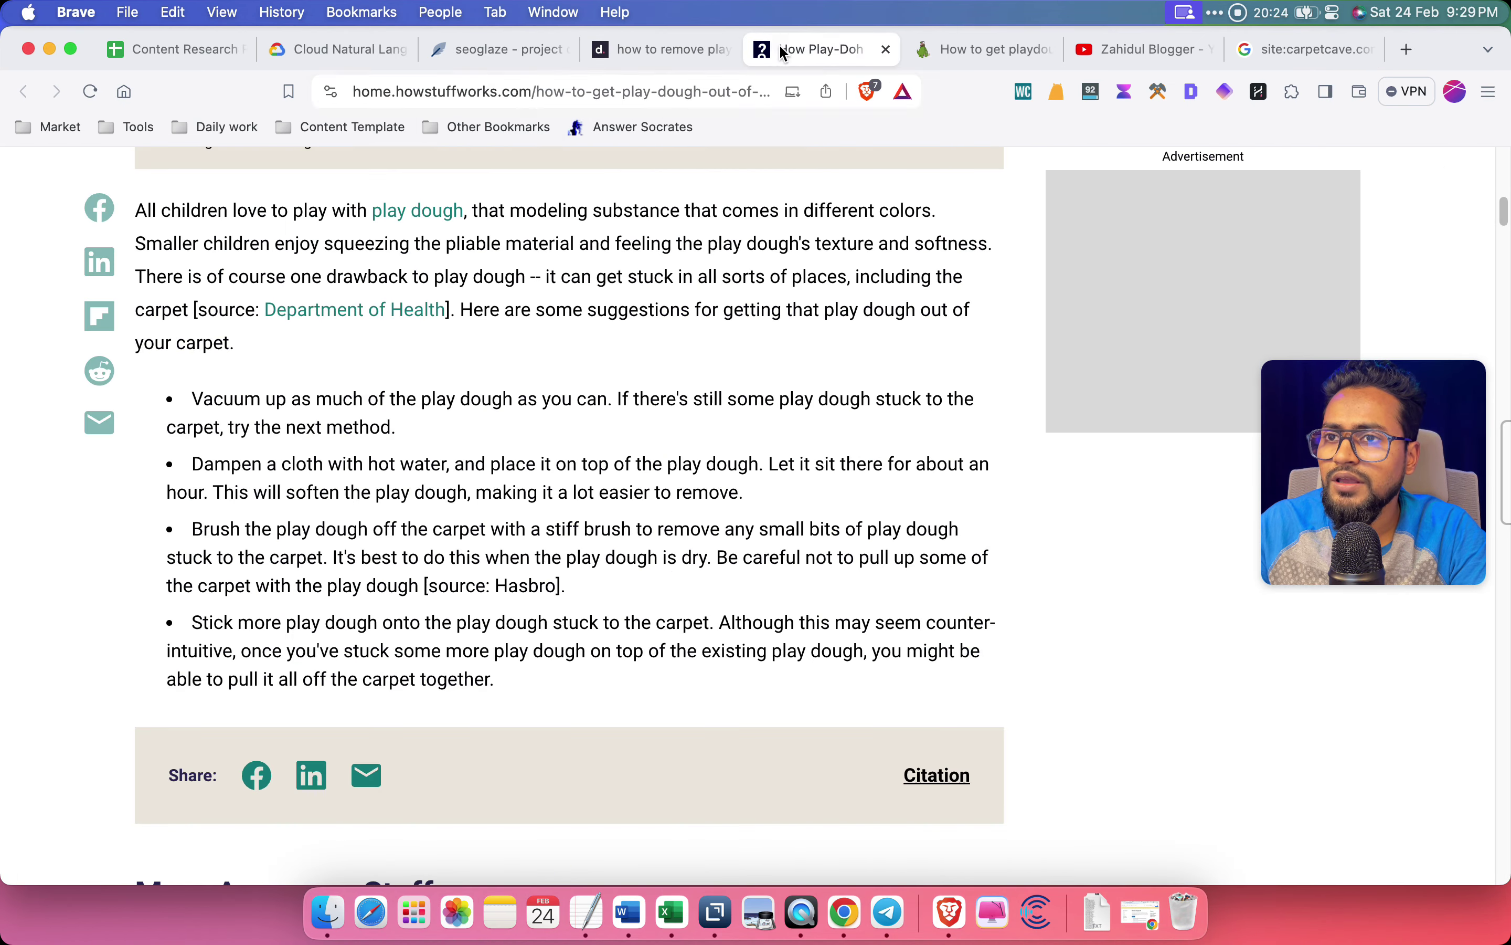
click(383, 129)
click(405, 91)
drag(403, 91, 582, 92)
key(super+c)
Search Google for site:home.howstuffworks.com intitle:"carpet" and look through the competitor's carpet pages
click(1305, 49)
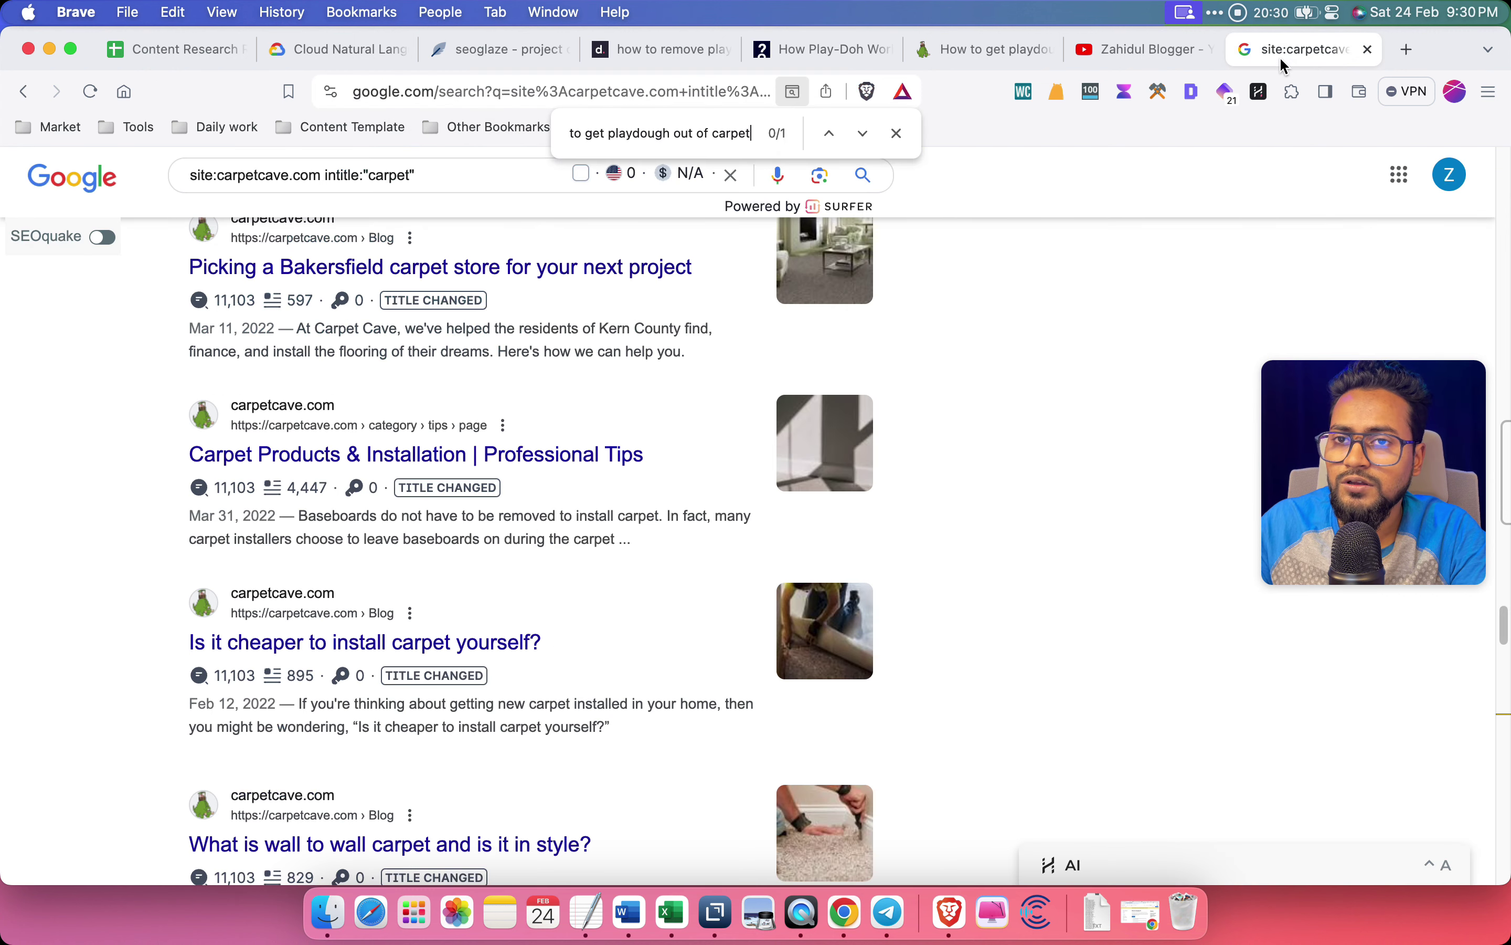
drag(215, 175, 321, 174)
key(super+v)
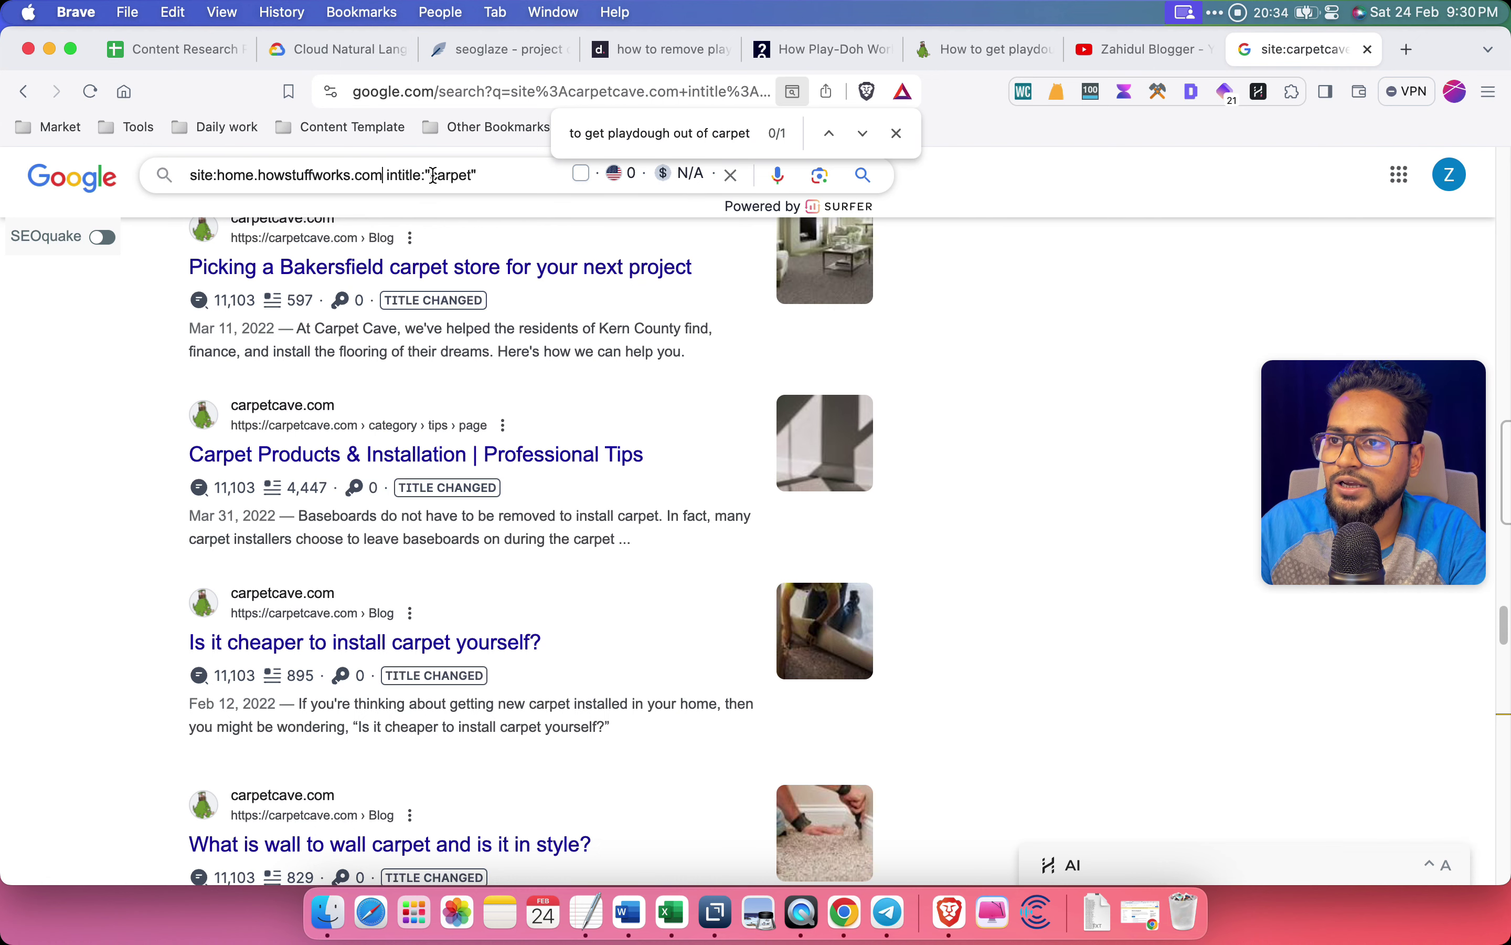
click(866, 187)
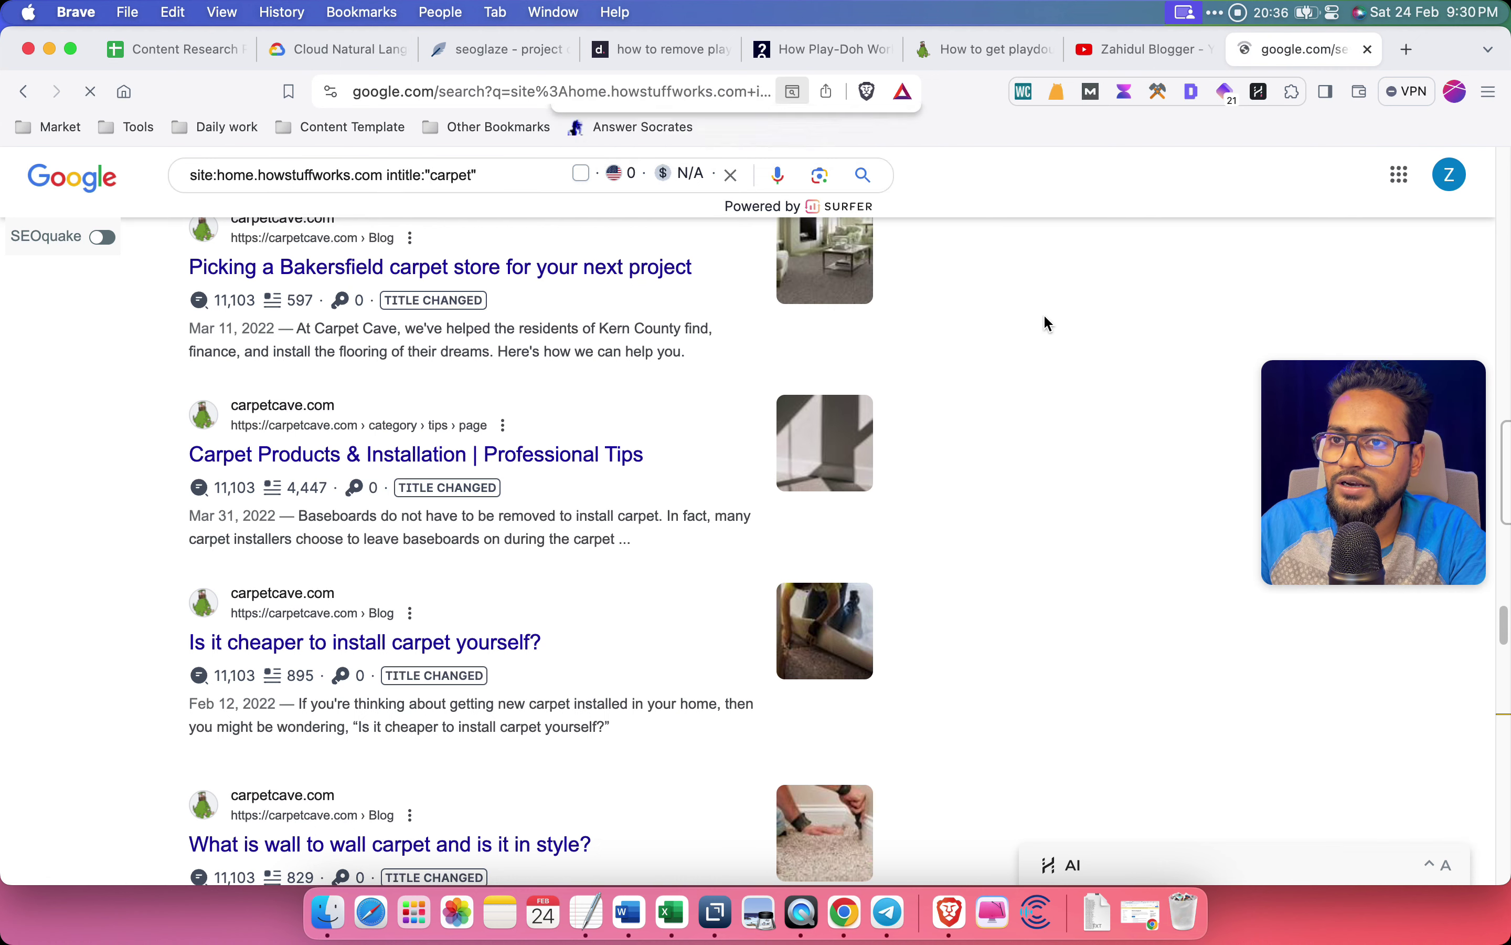
scroll(644, 437, down, 20)
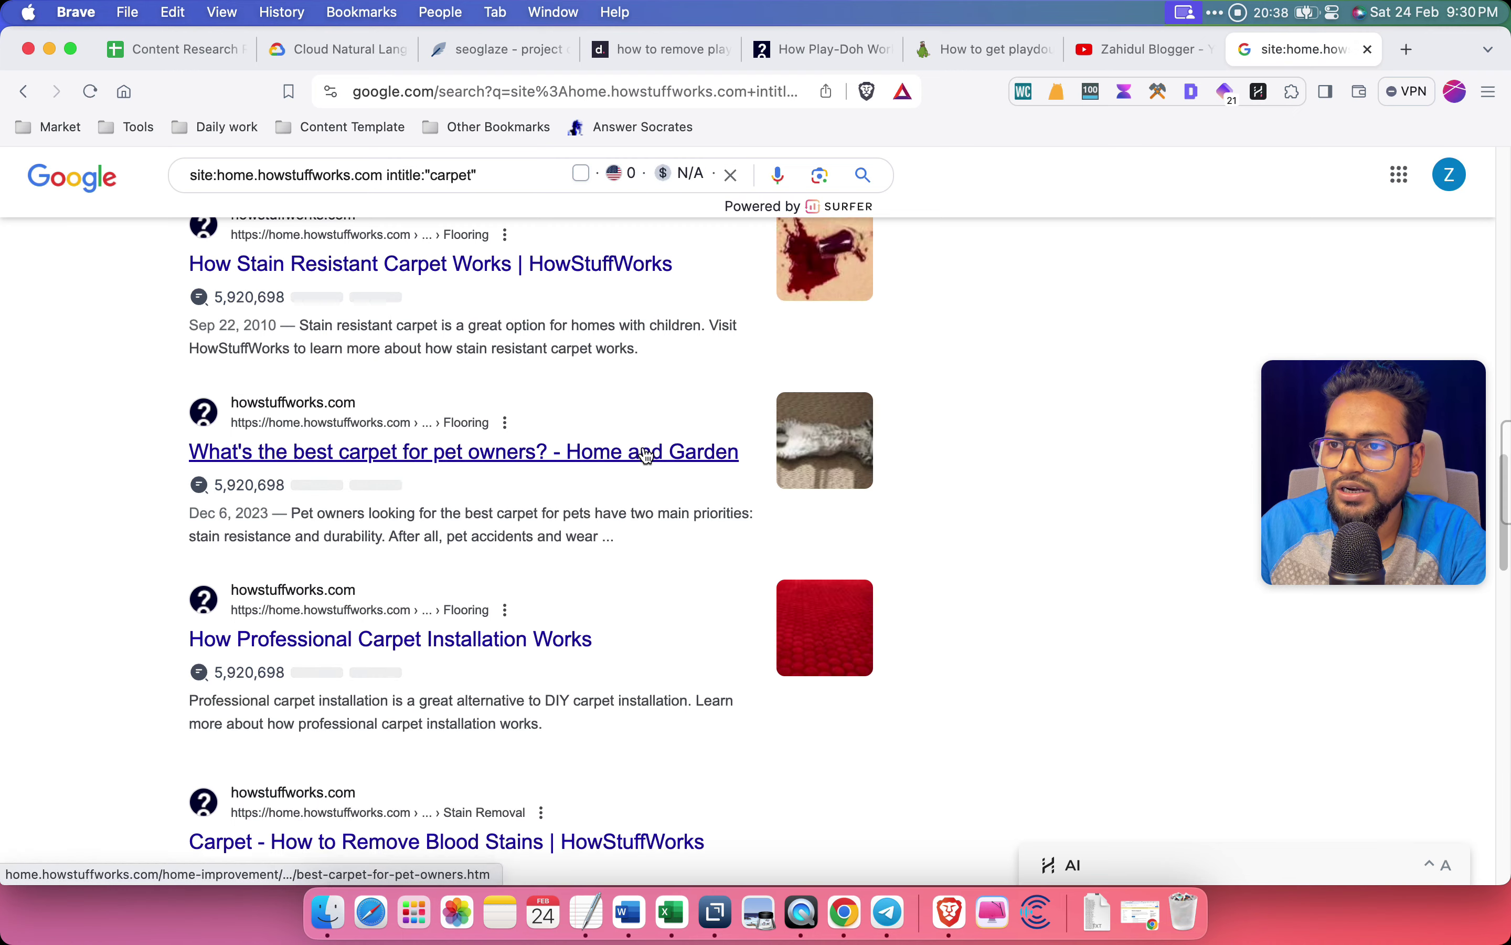
scroll(644, 450, up, 20)
Narrow the HowStuffWorks site search by adding "remove" in quotes and check the results for carpet stain removal pages
click(540, 198)
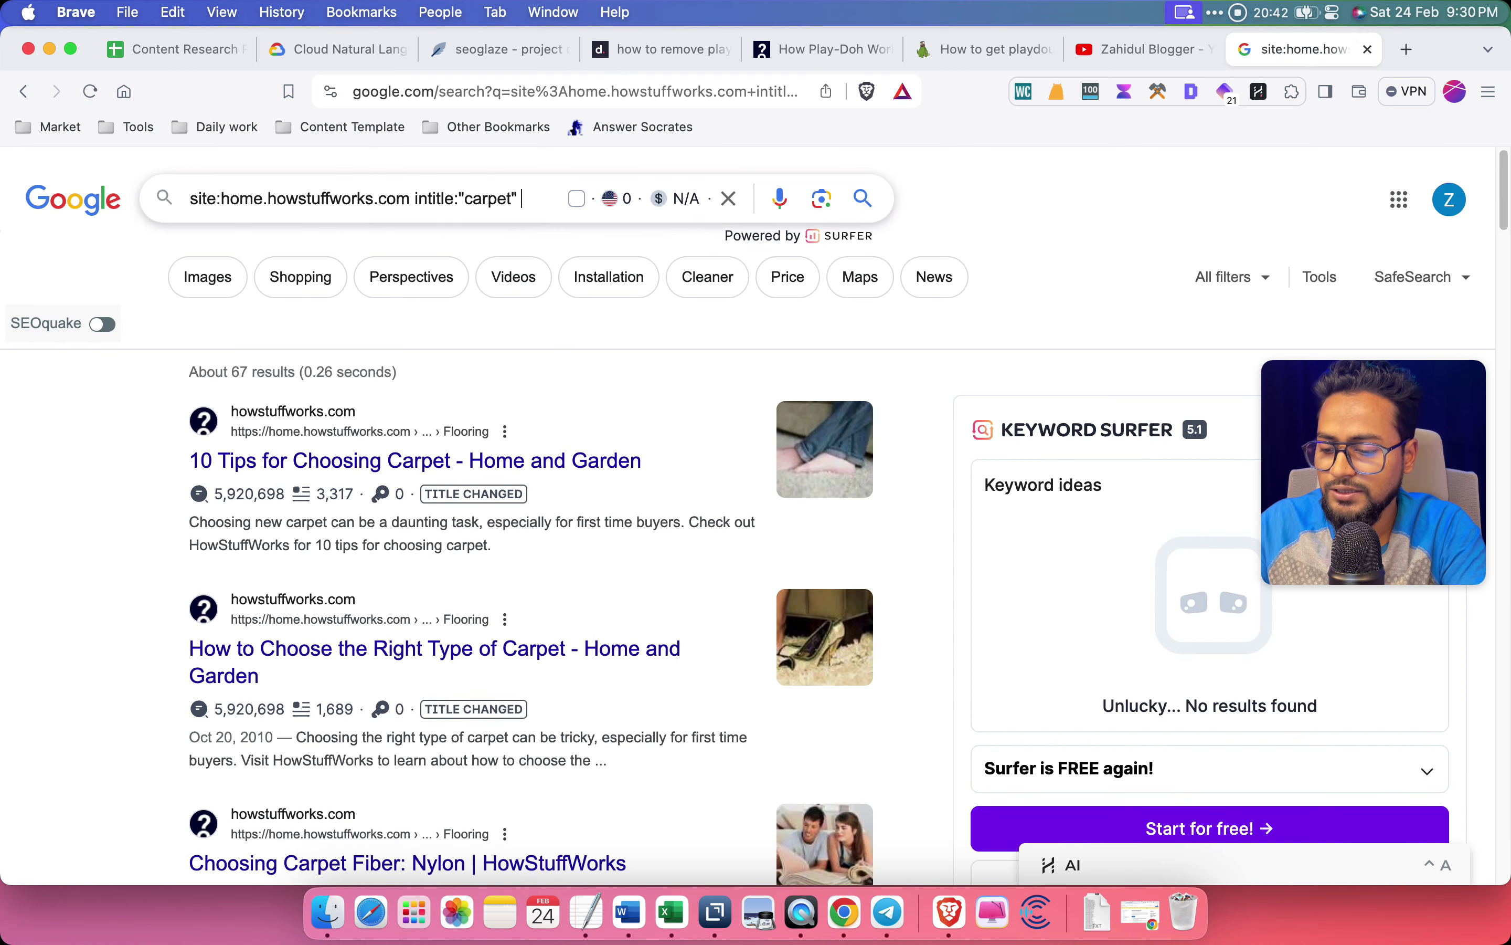
text("remove)
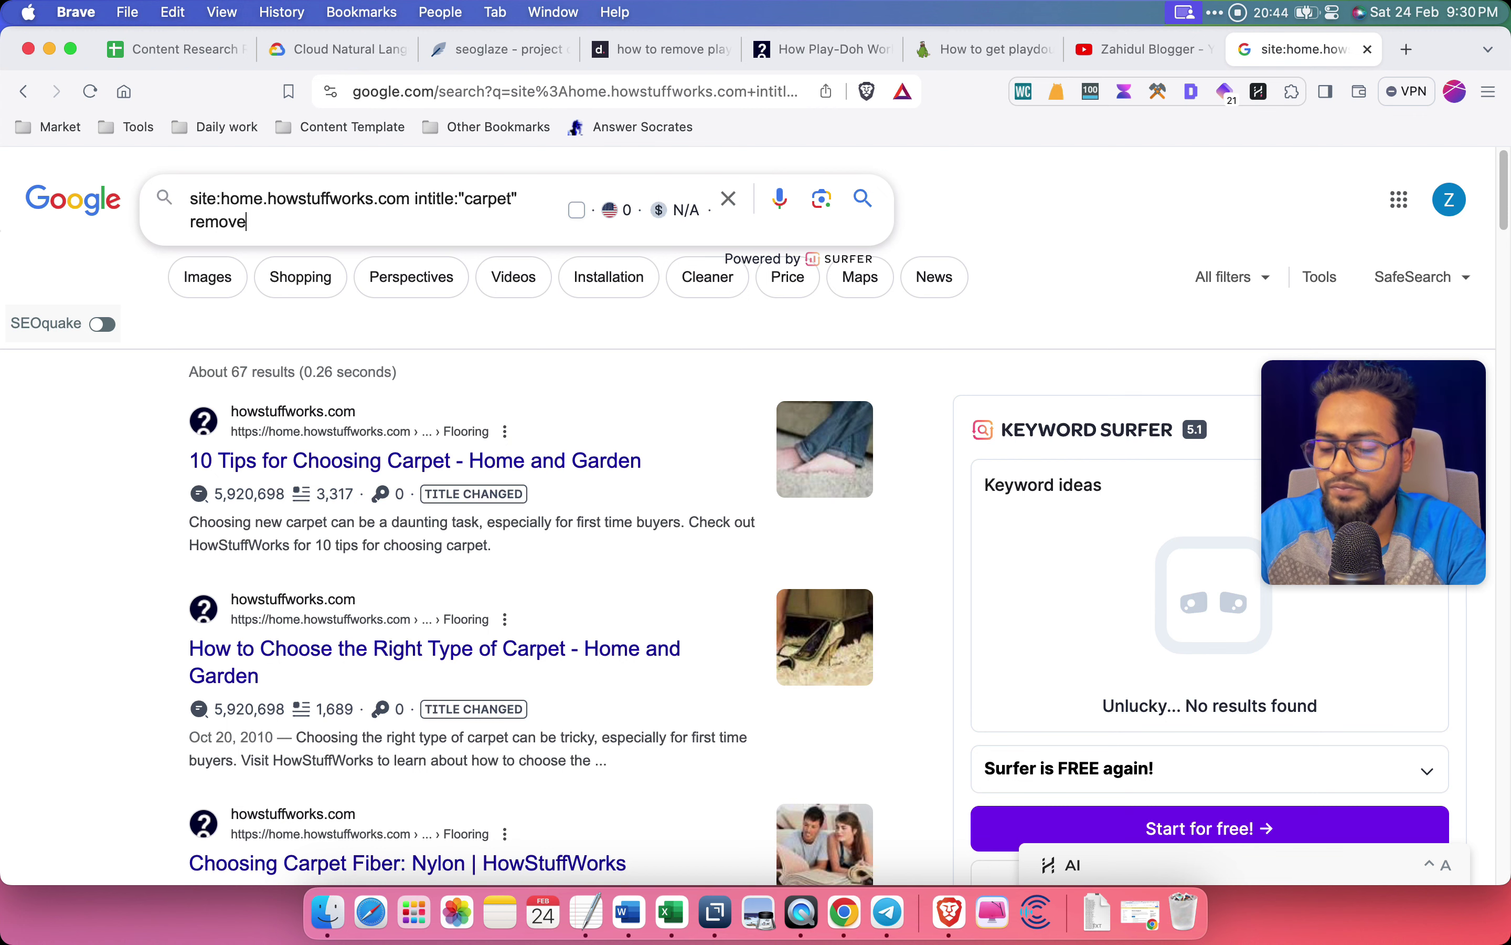
text(")
click(187, 226)
text(")
key(Return)
scroll(833, 493, down, 5)
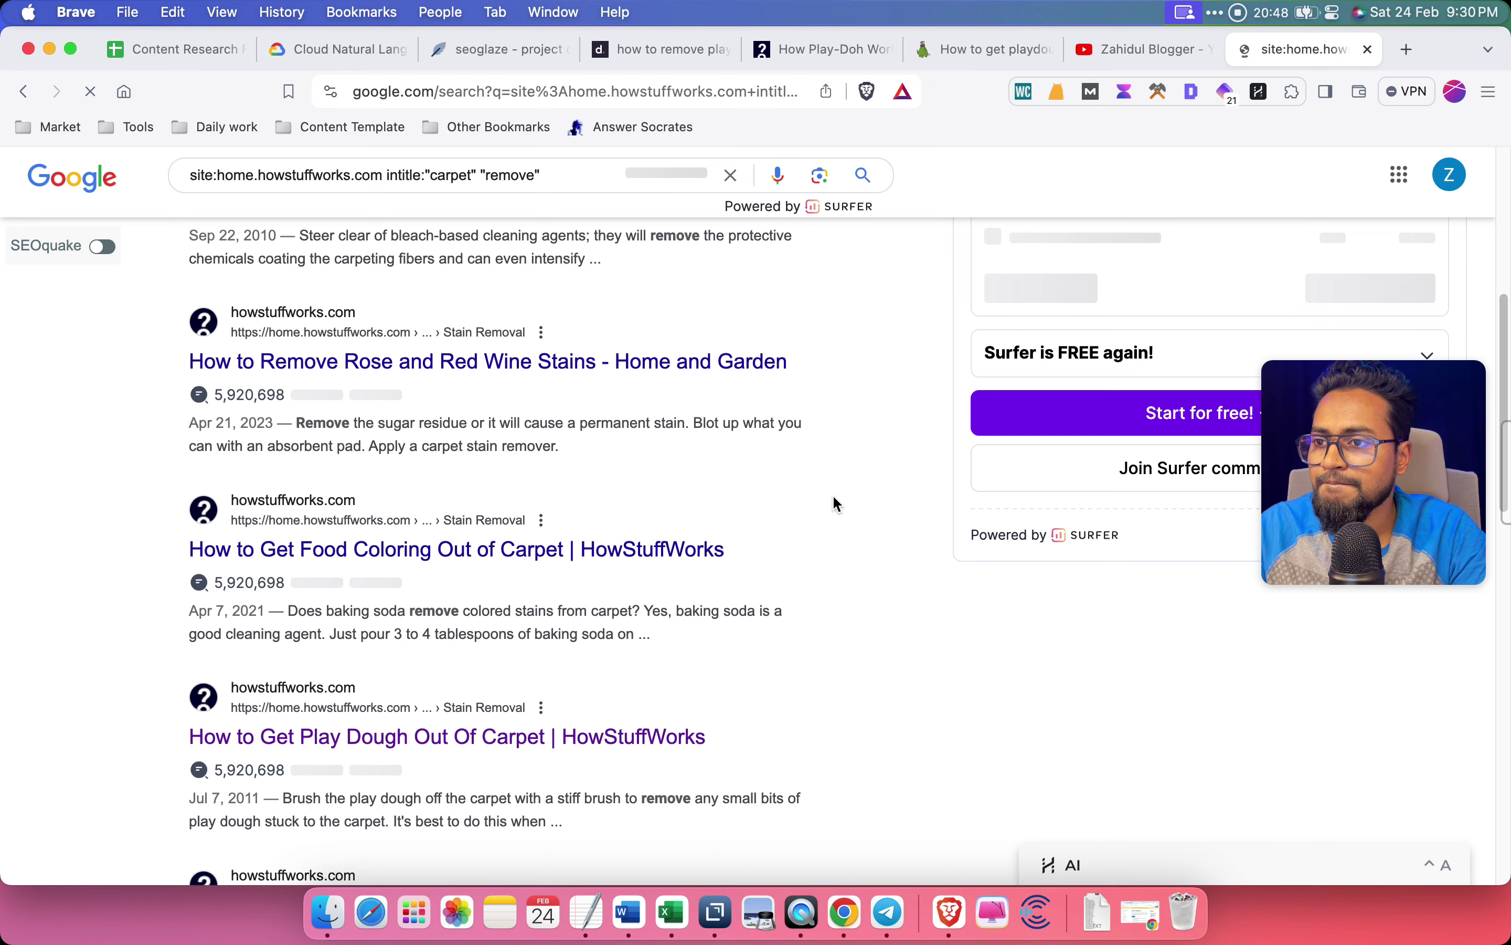
scroll(834, 496, down, 2)
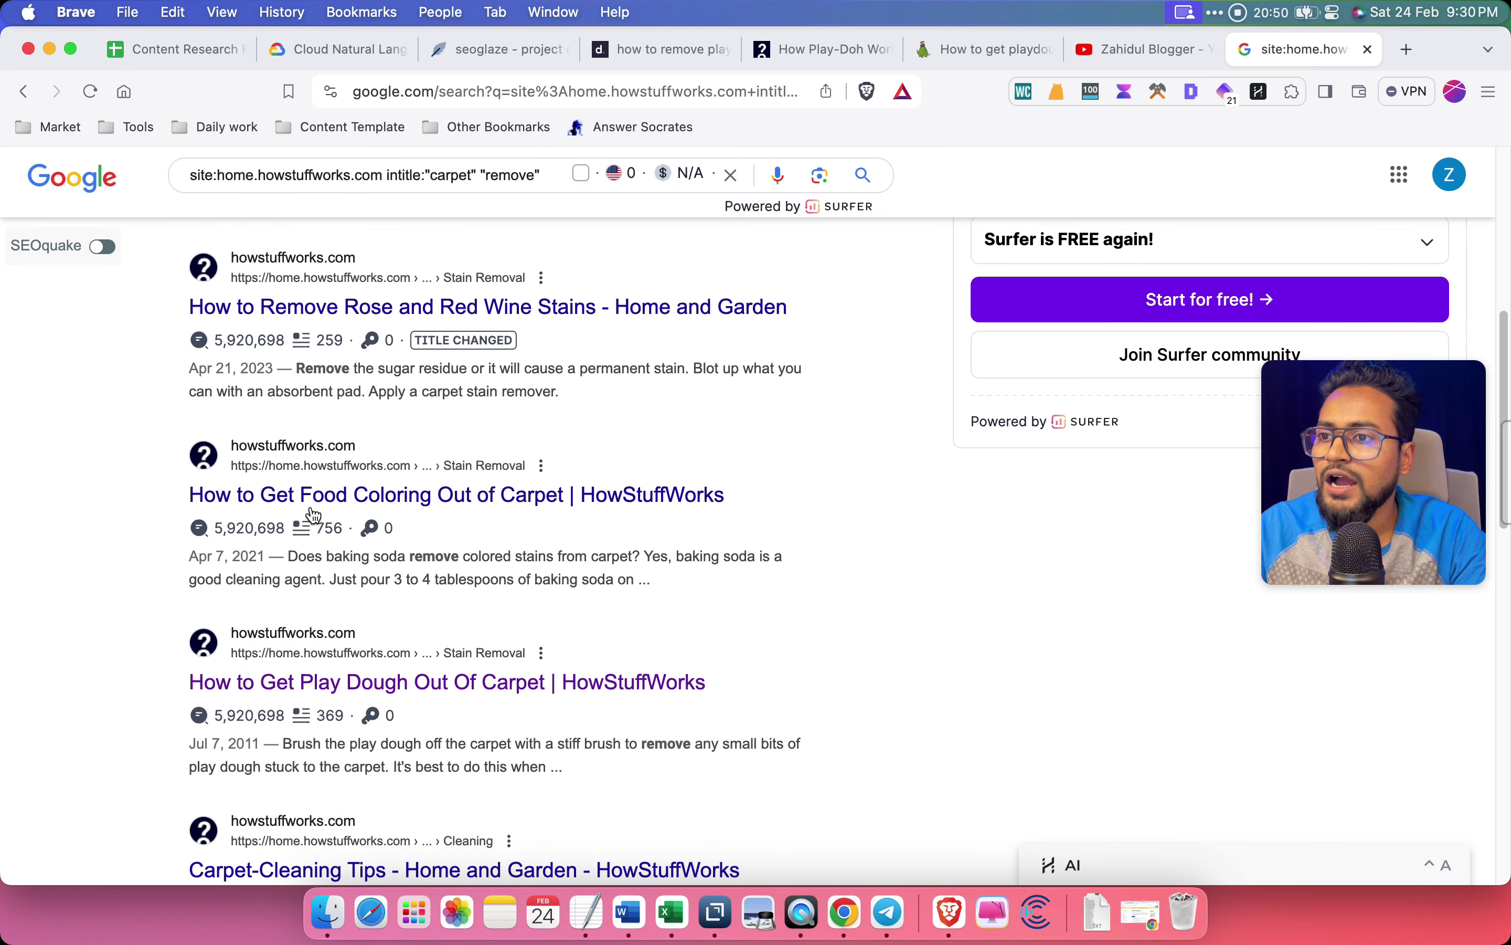
scroll(888, 534, down, 4)
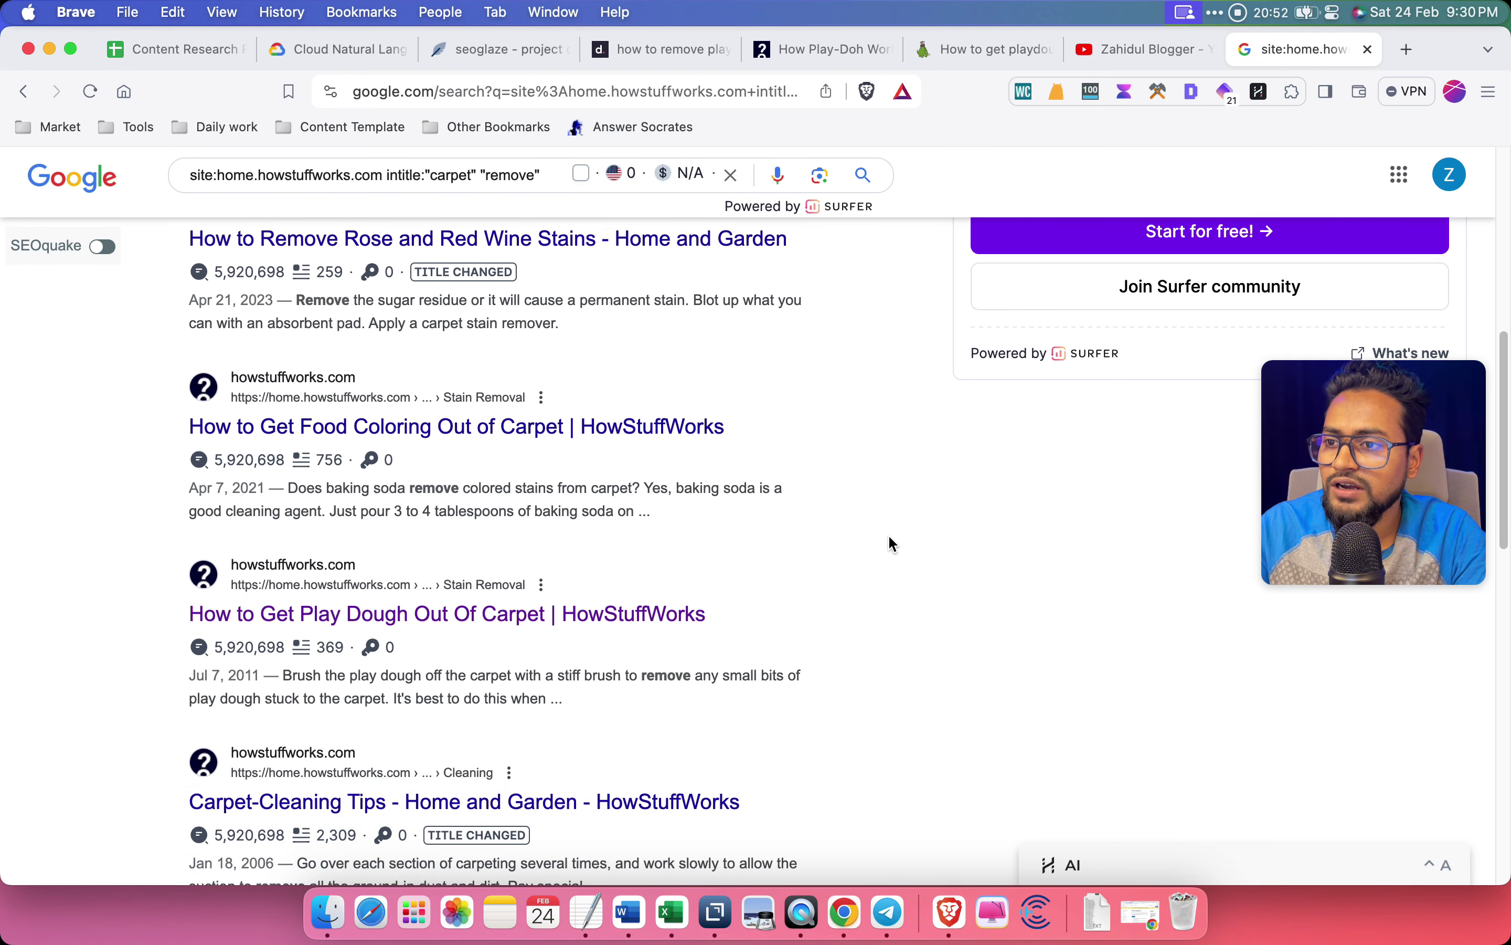
scroll(714, 526, down, 2)
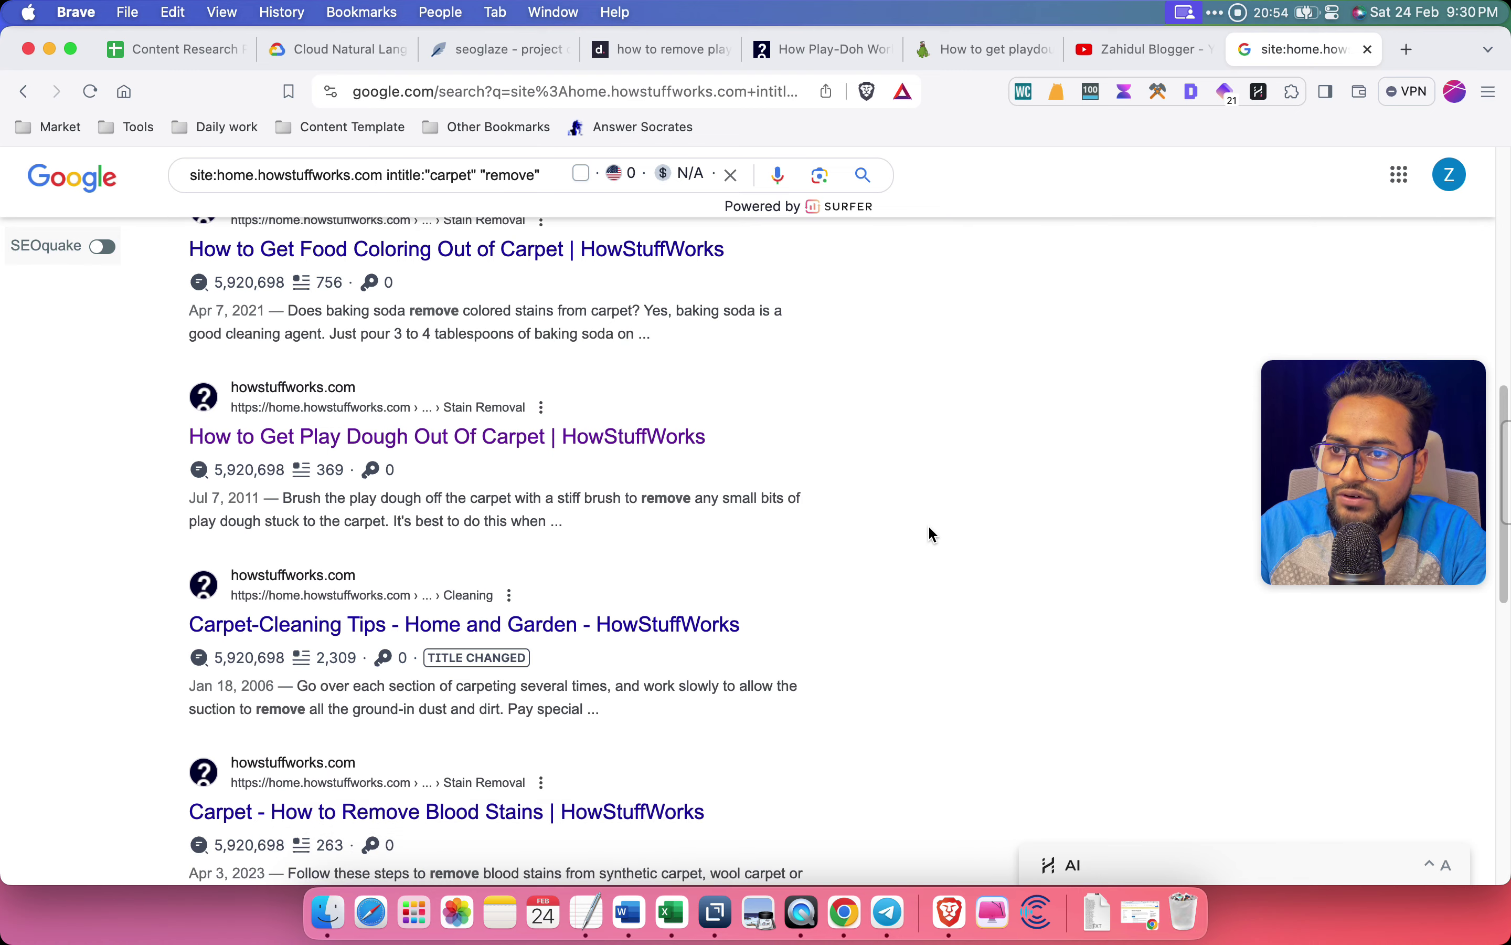
scroll(933, 534, down, 1)
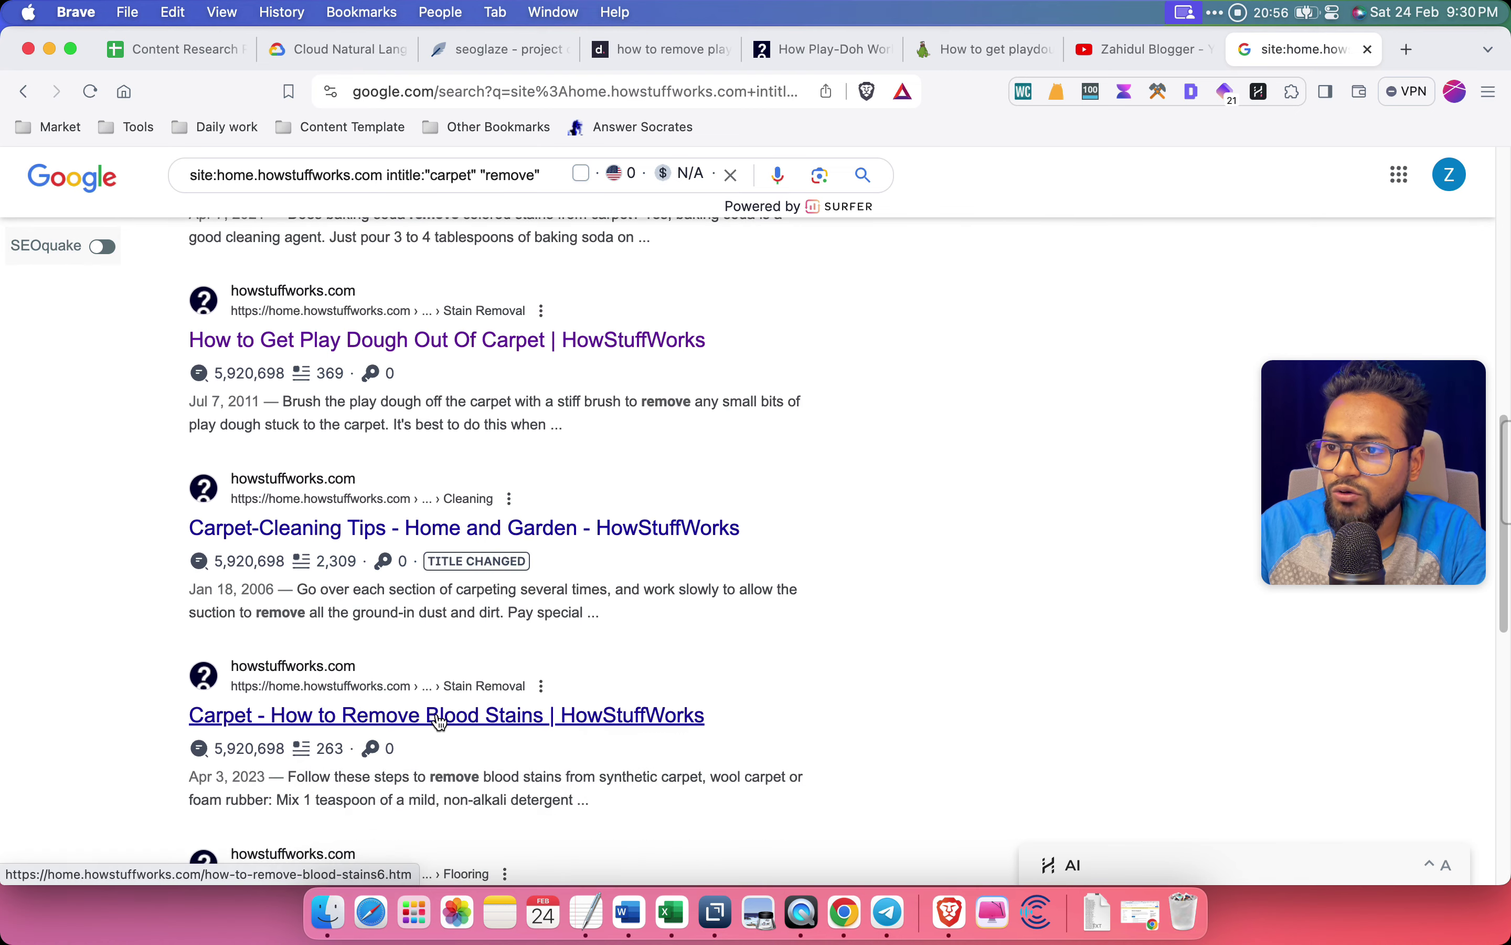
Look through the remaining HowStuffWorks carpet removal results, including the related searches section
scroll(936, 671, down, 3)
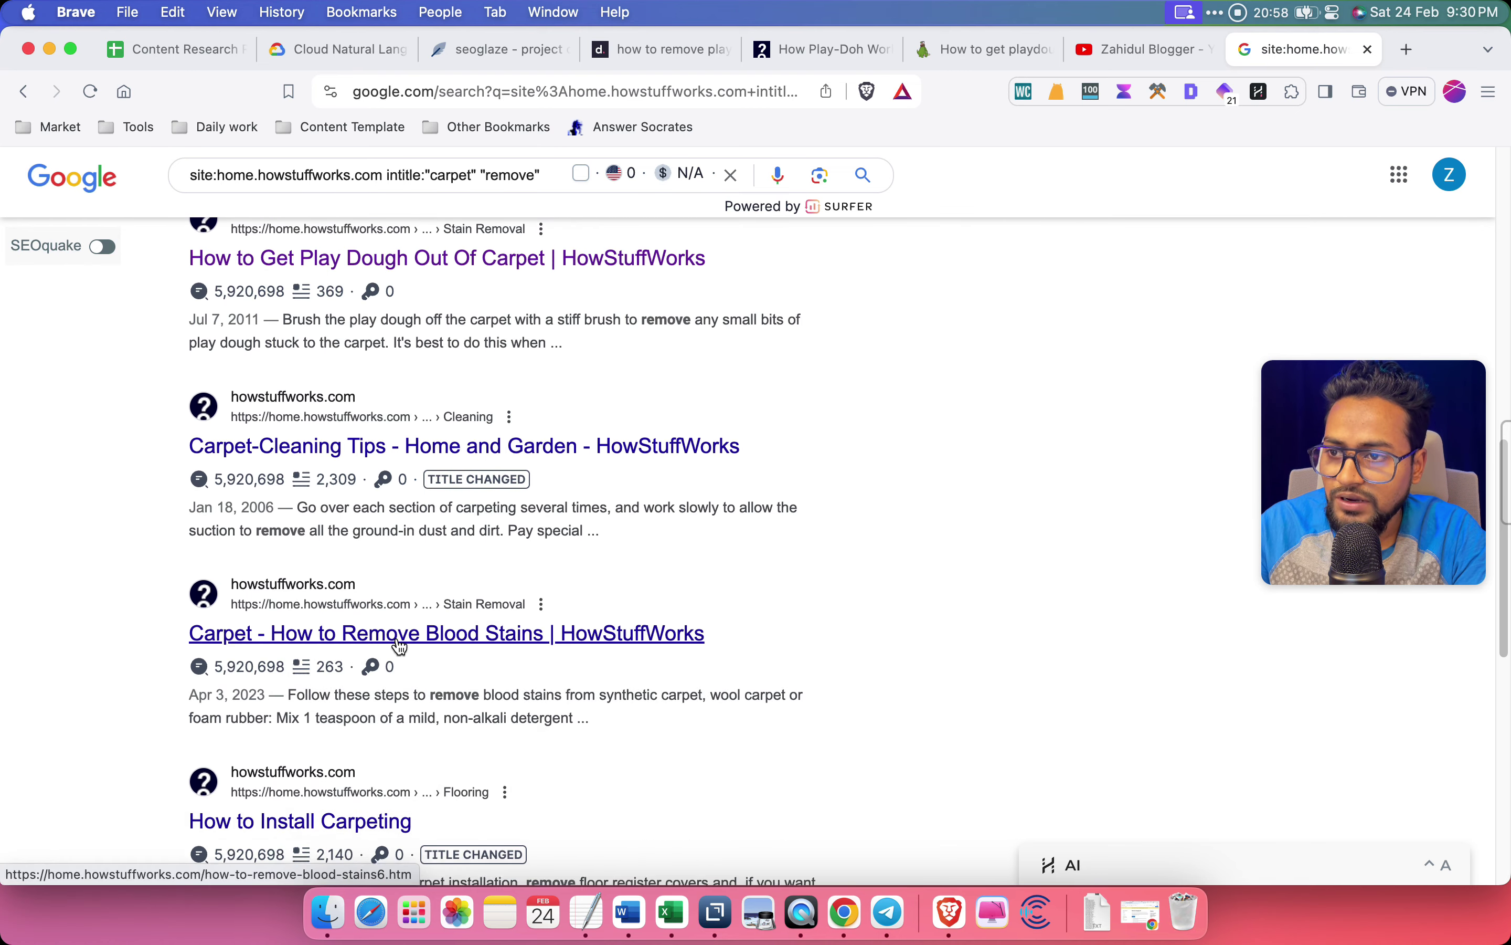
scroll(543, 710, down, 10)
scroll(434, 634, down, 6)
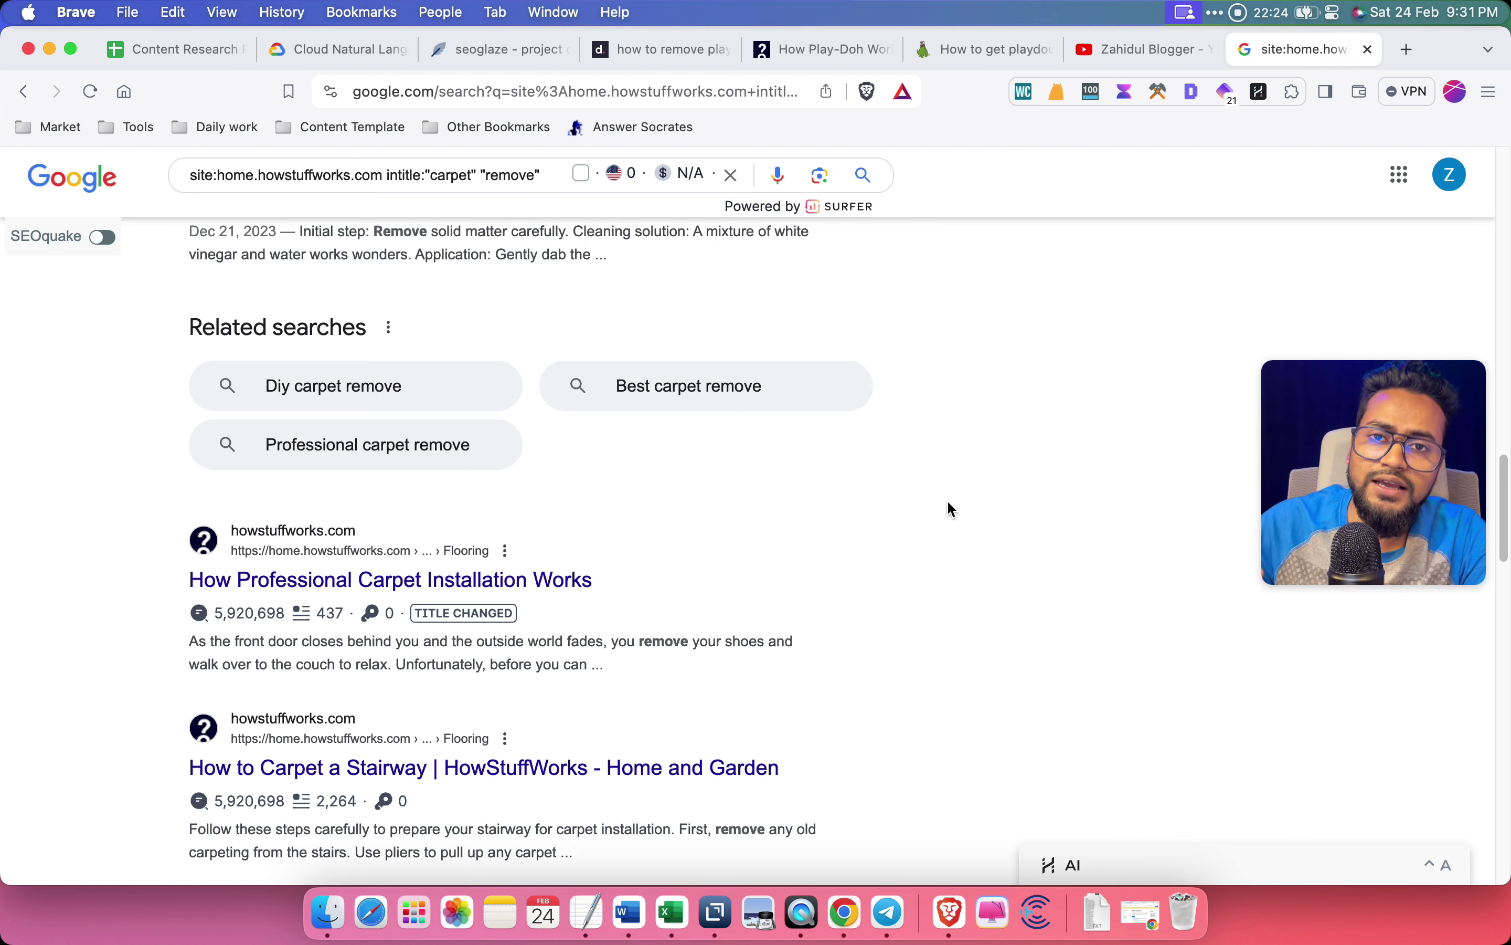
Add home.howstuffworks.com as the second competitor in cell A3 of the Content sheet in the Content Research Report
click(157, 49)
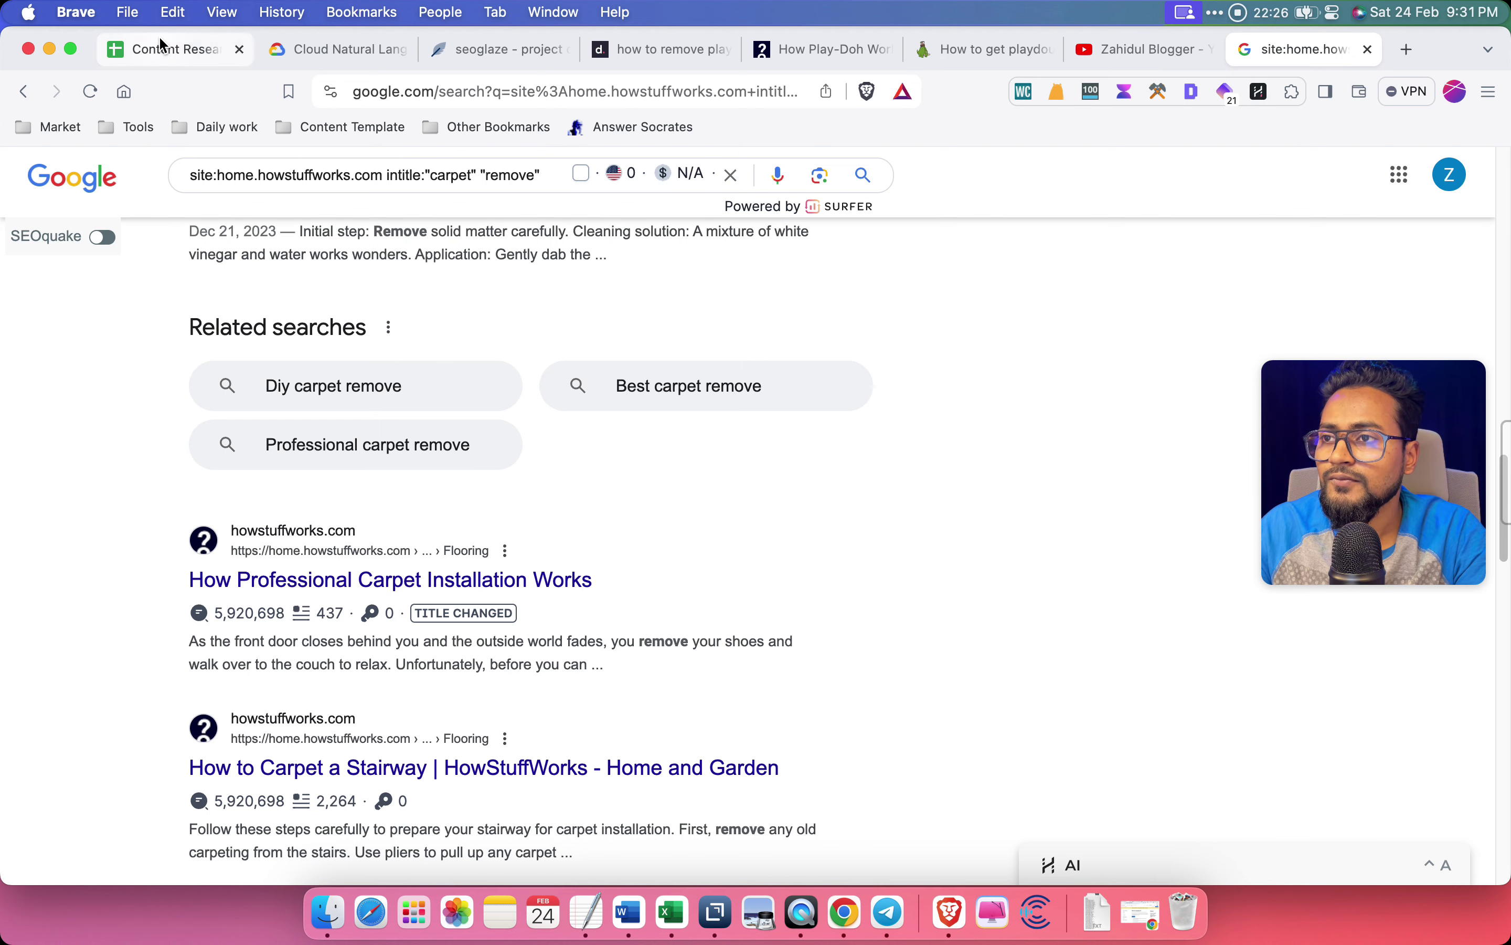
click(939, 602)
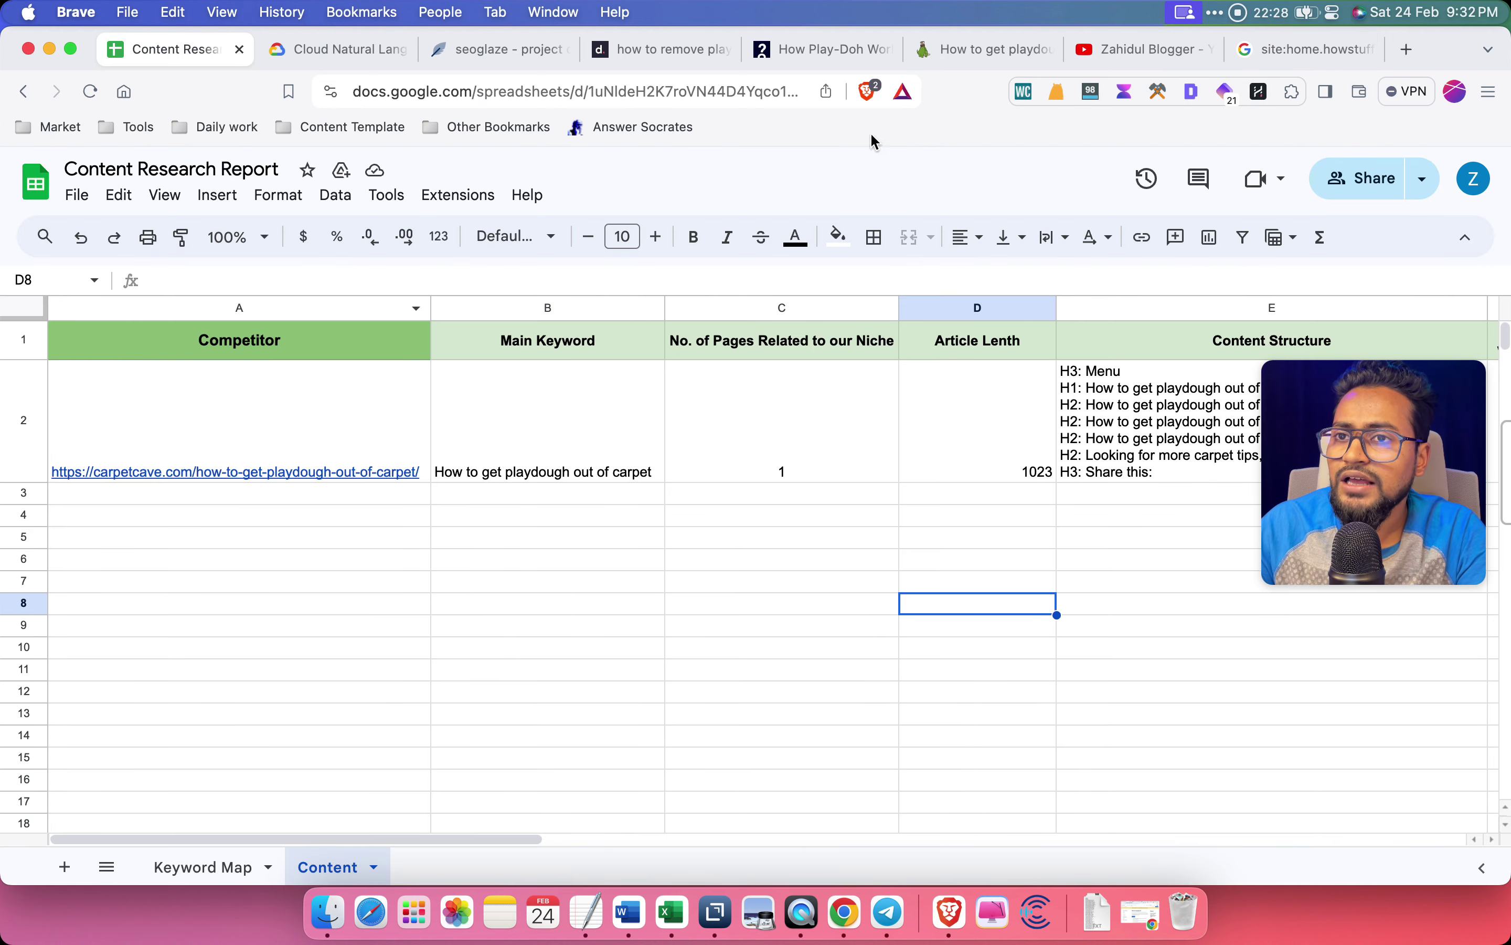
click(820, 63)
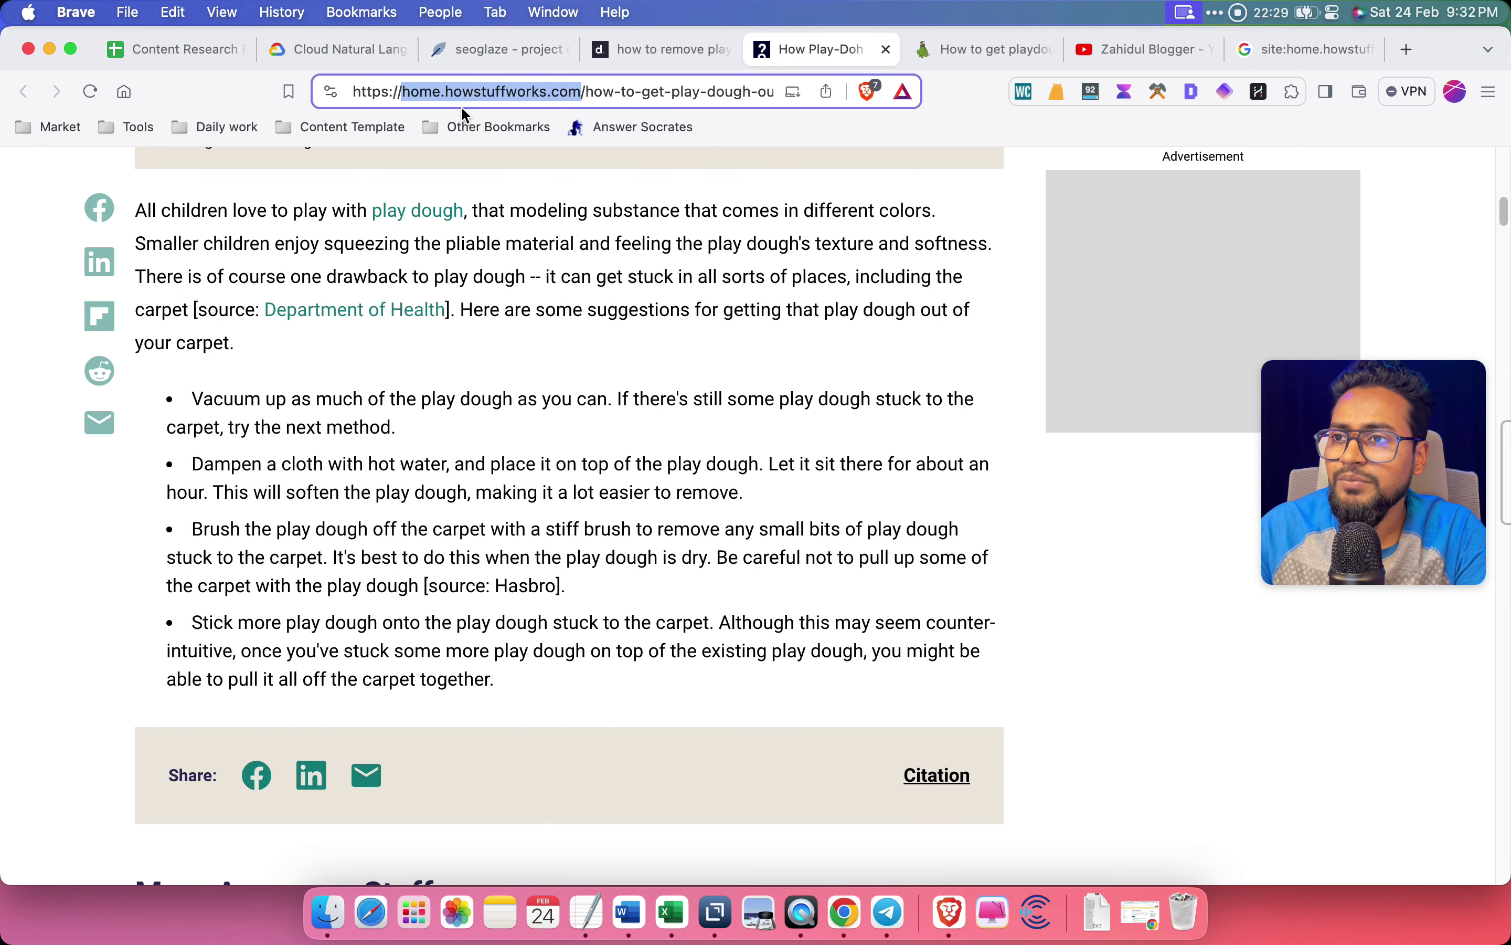
click(195, 52)
click(287, 493)
text(home.howstuffworks.com)
click(586, 564)
Review the research columns that apply to the HowStuffWorks row, from main keyword through number of images
click(503, 493)
drag(504, 493, 1187, 515)
click(1038, 581)
scroll(1040, 586, right, 5)
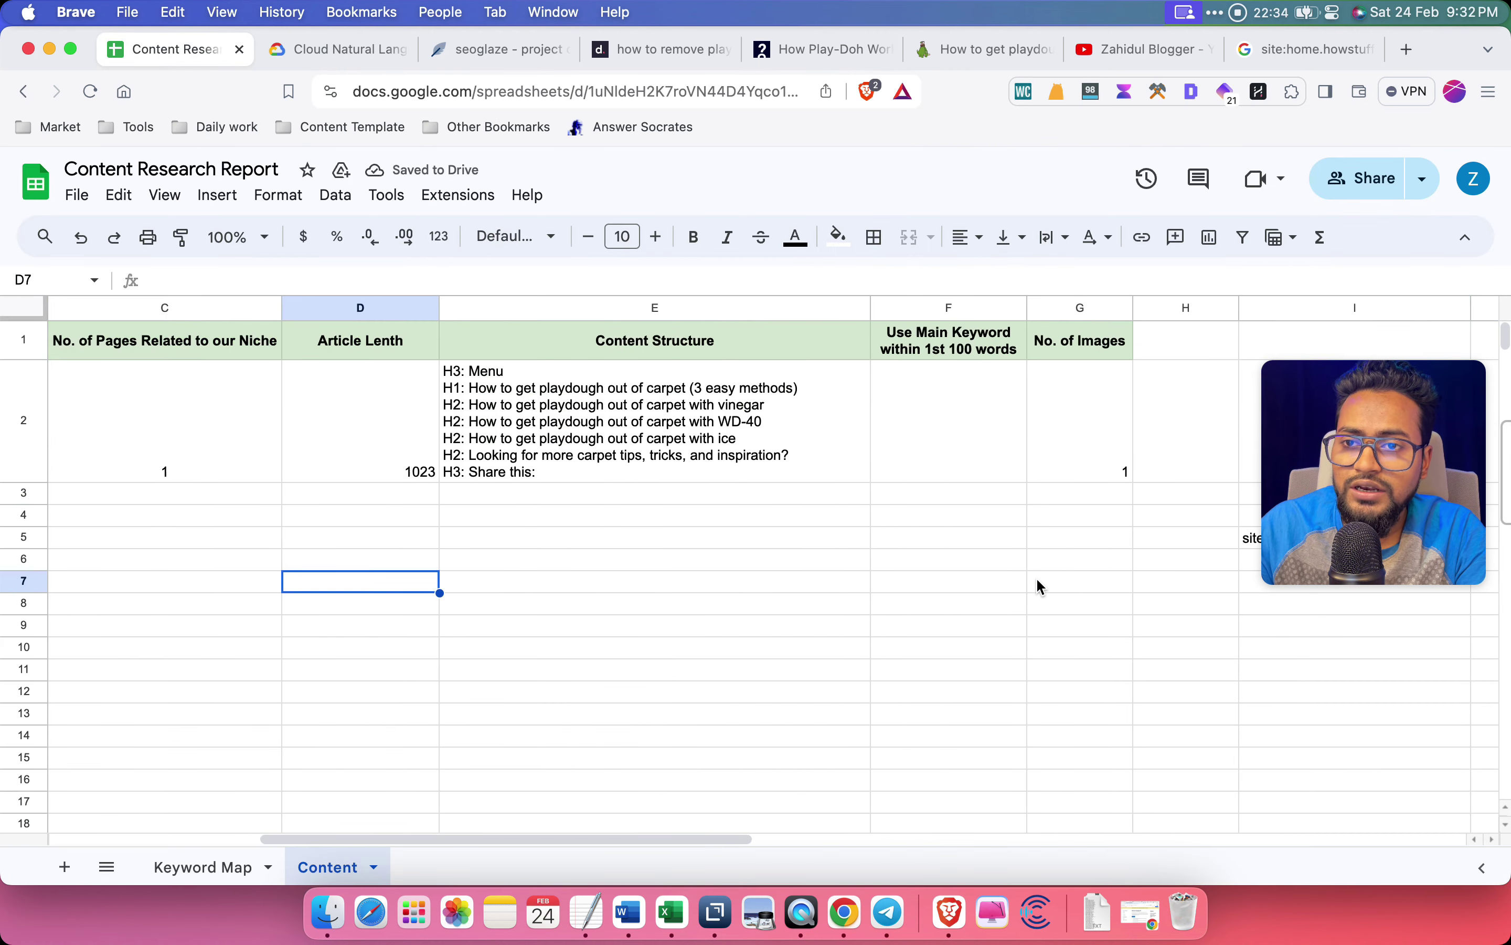
scroll(1038, 586, right, 3)
scroll(1037, 587, left, 8)
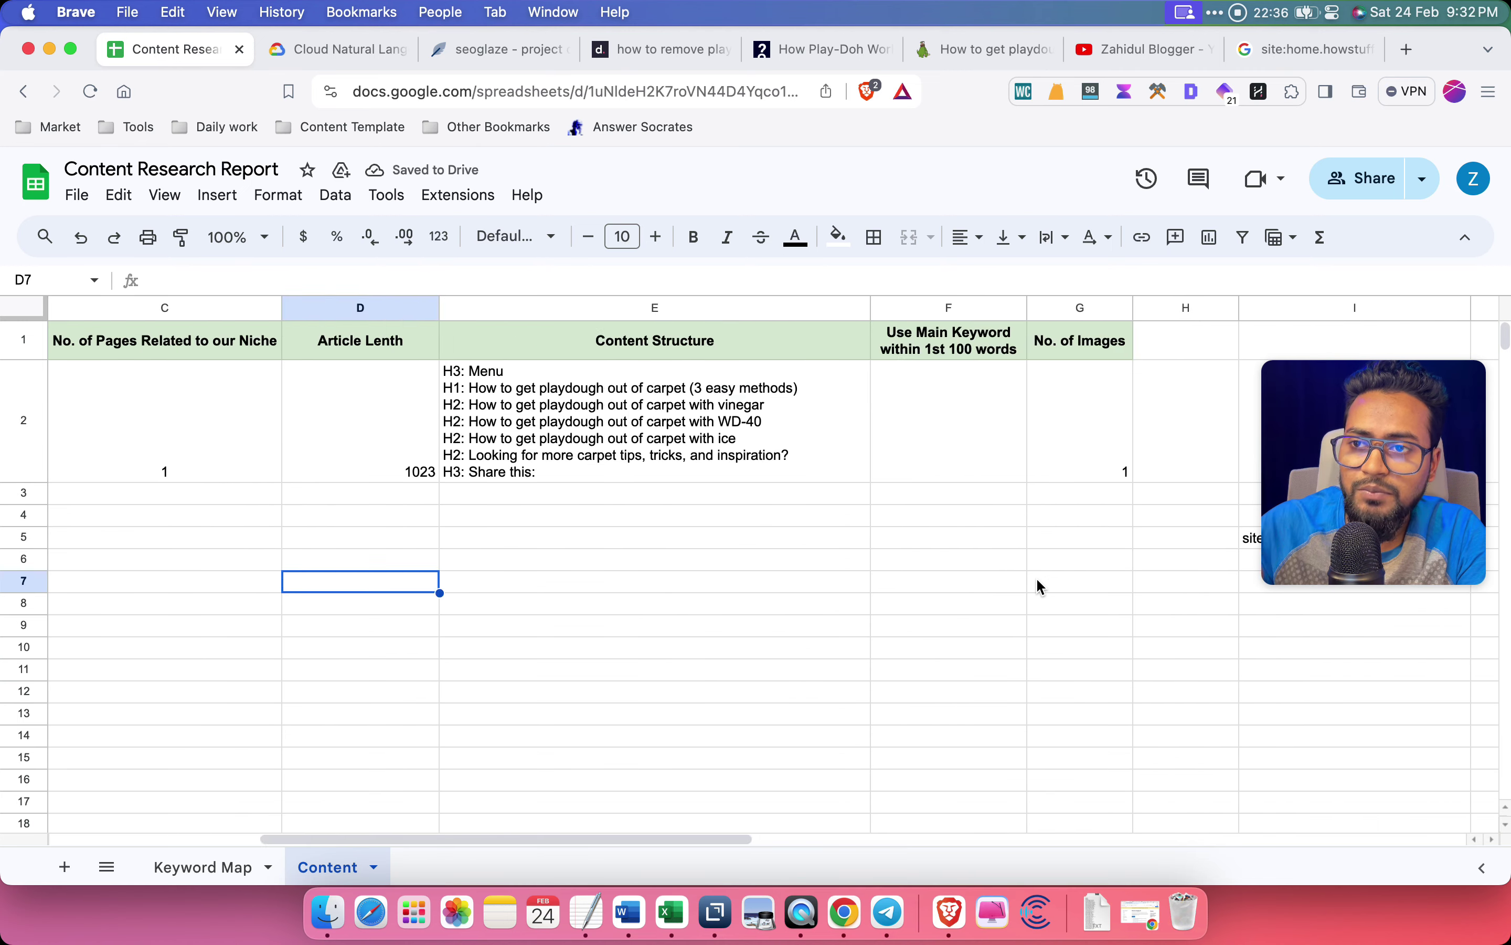
click(257, 542)
click(833, 627)
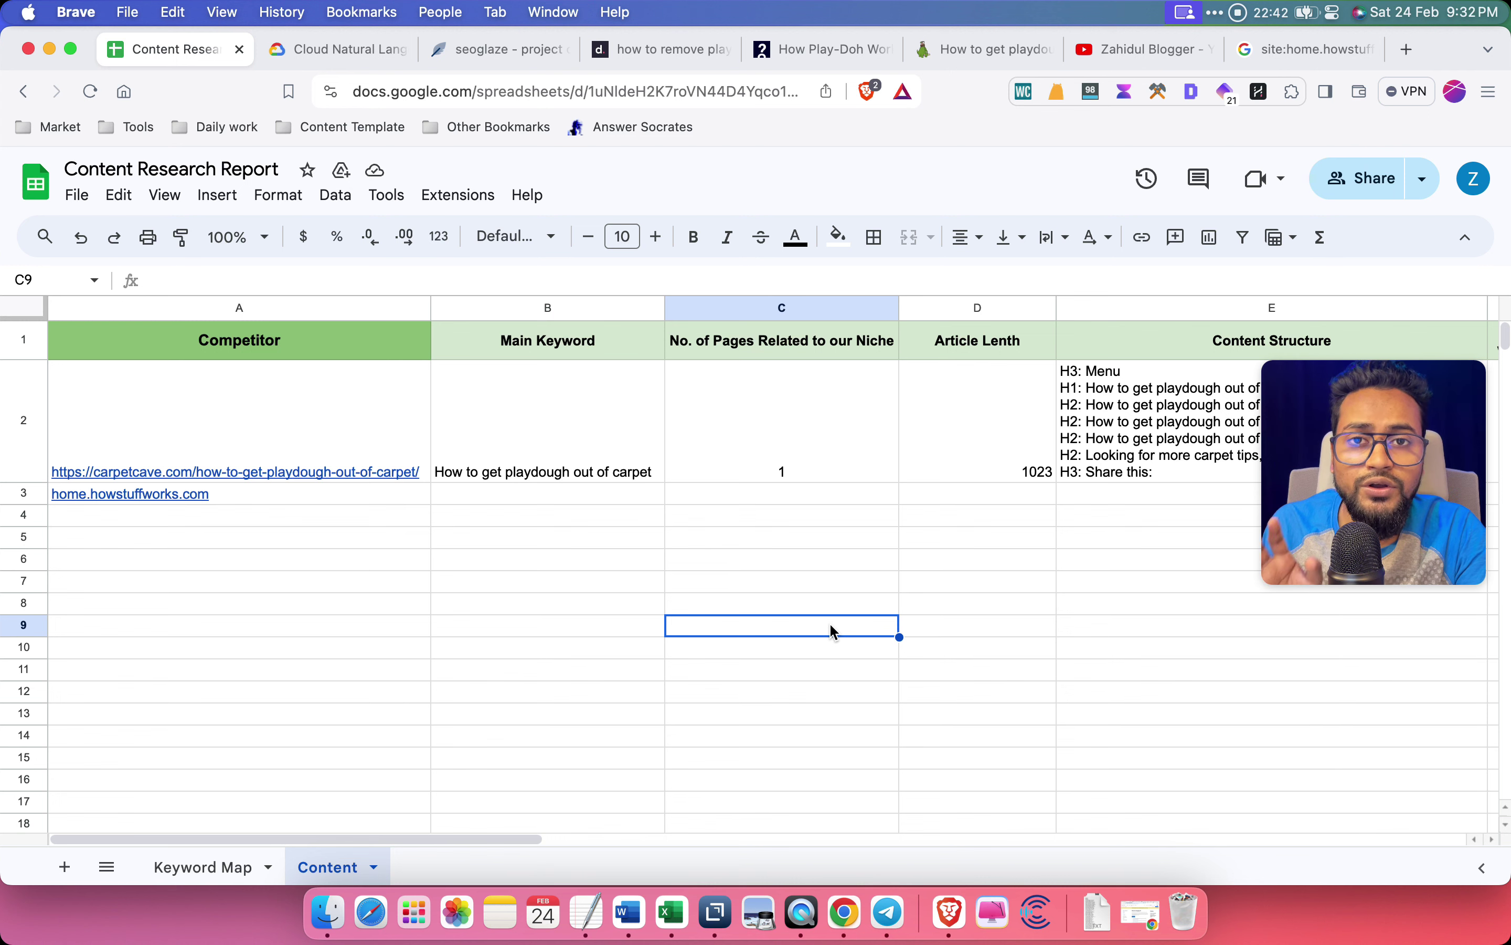
click(1075, 714)
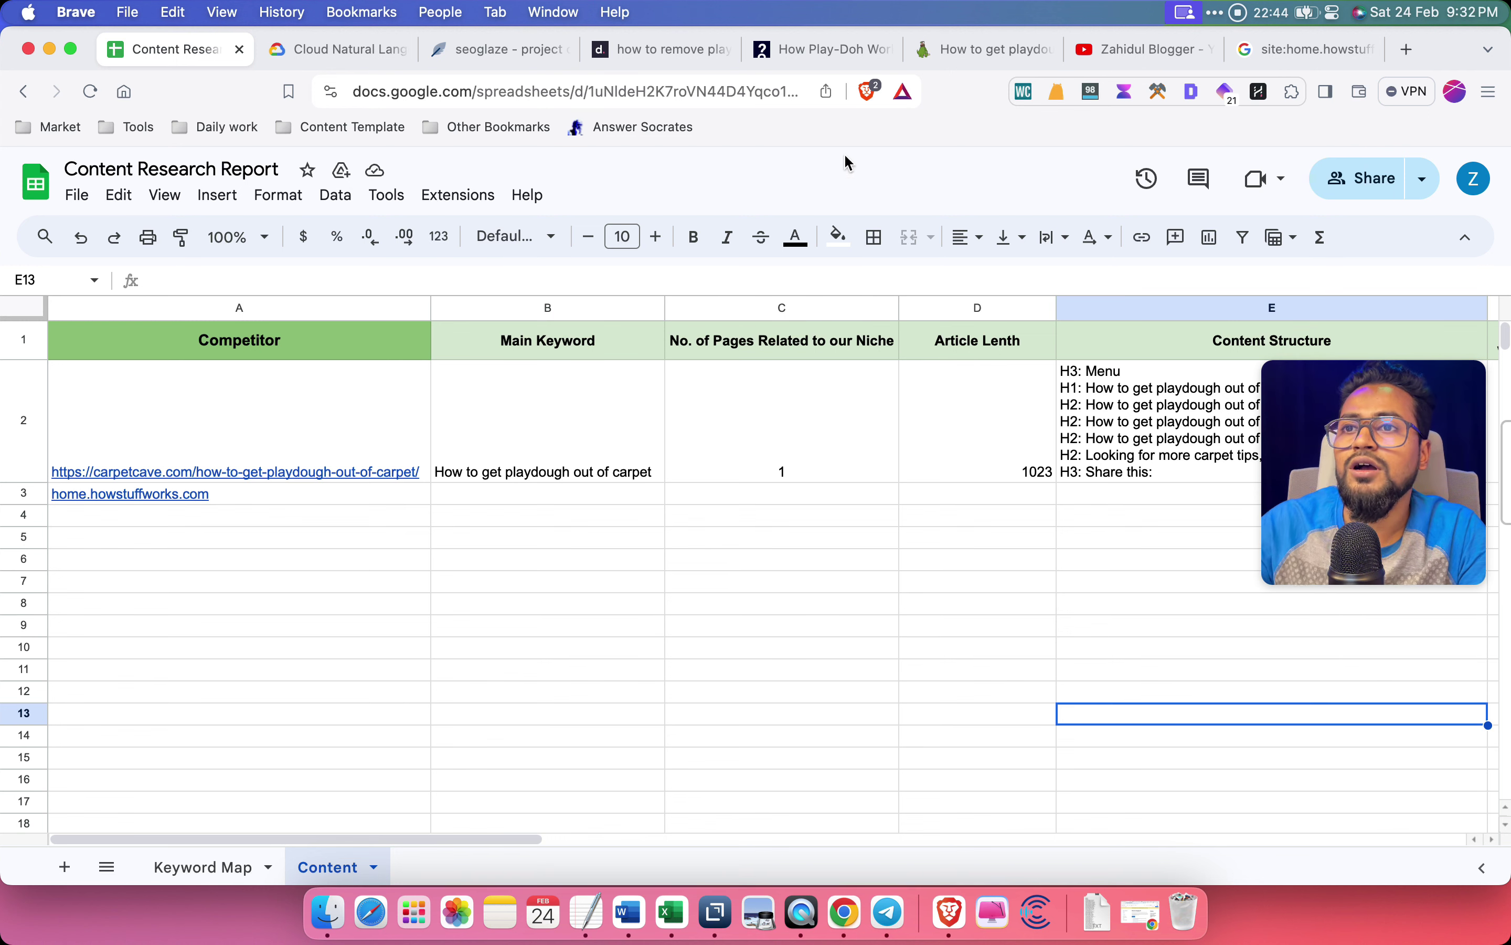
Check the word counts and scores in the Dokey competitor ranking and view the top-ranked Carpet Cave article
click(831, 44)
click(637, 53)
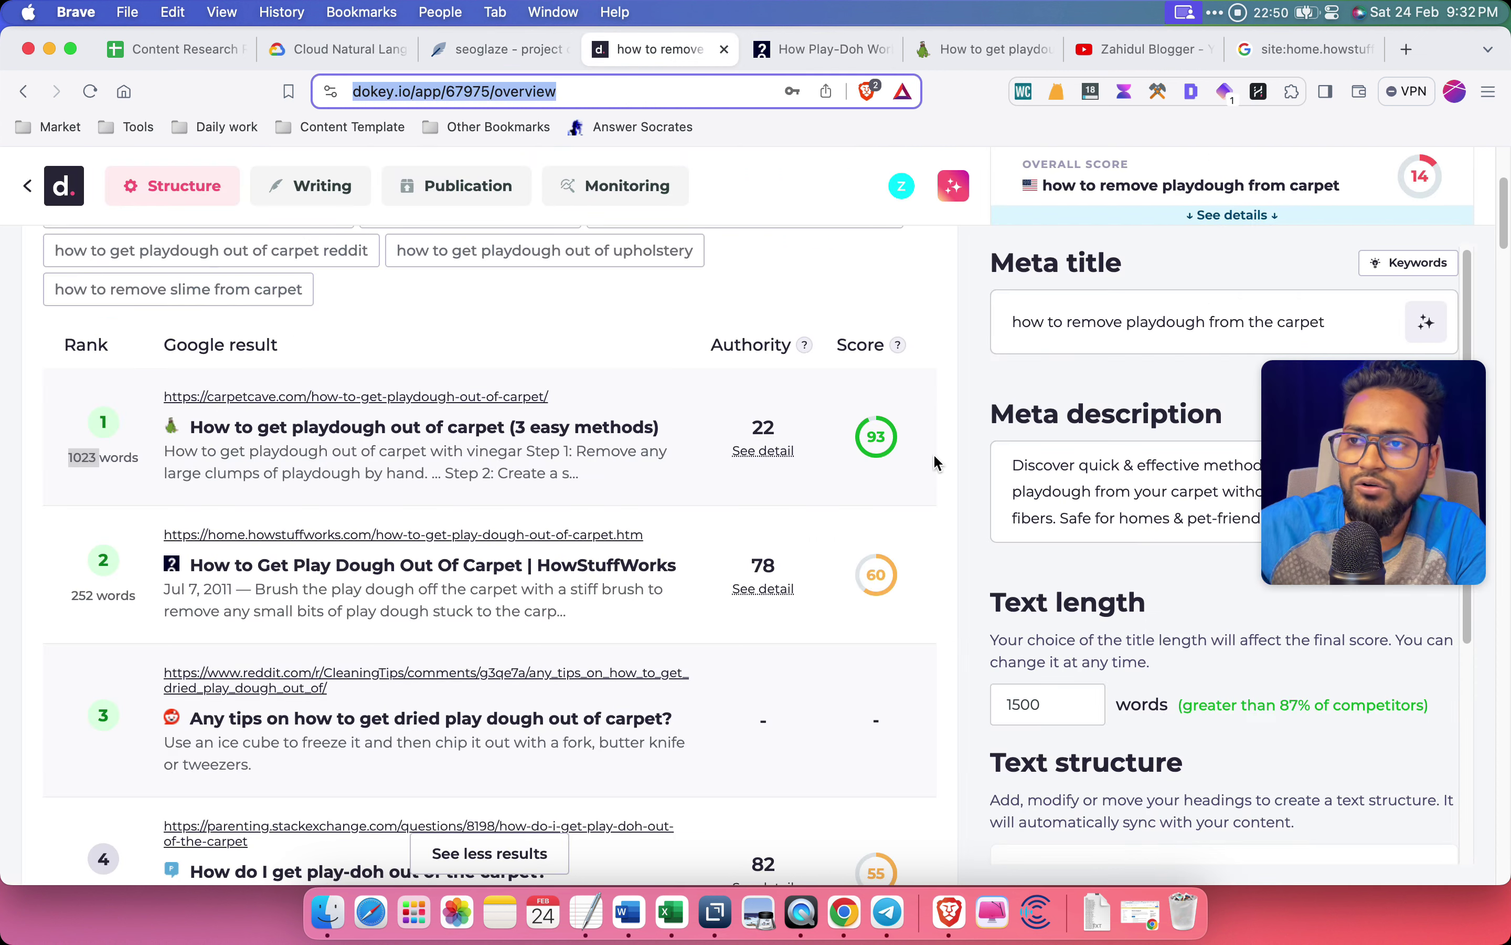
click(962, 49)
scroll(882, 358, down, 2)
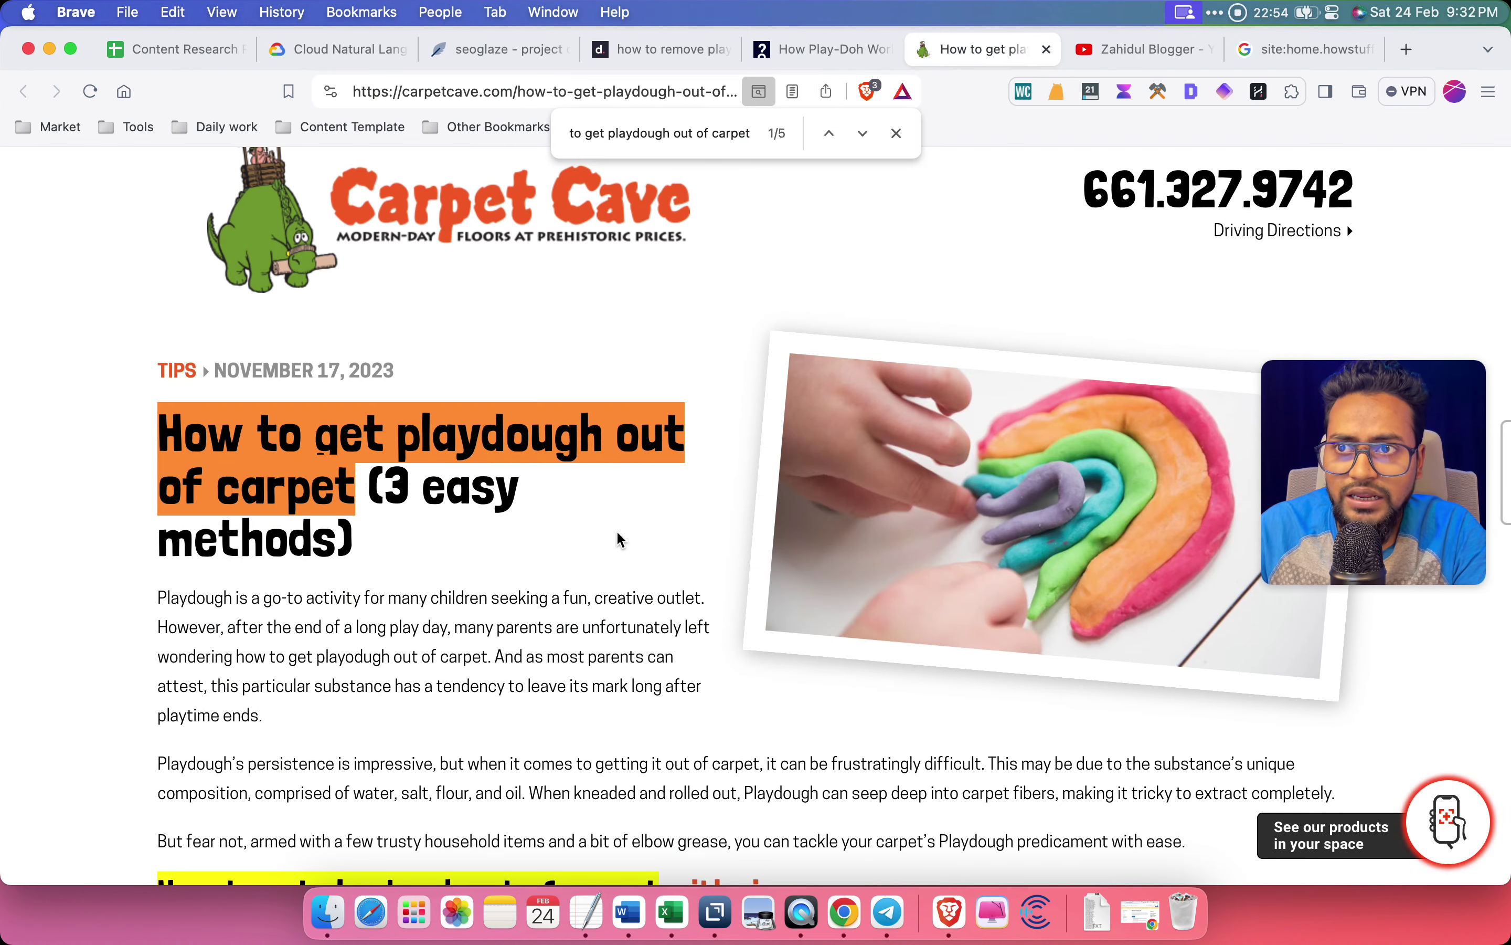
Go through the Dokey competitor ranking down to the fifth result and open the wikiHow playdough article in a new tab
key(ctrl+shift+Tab)
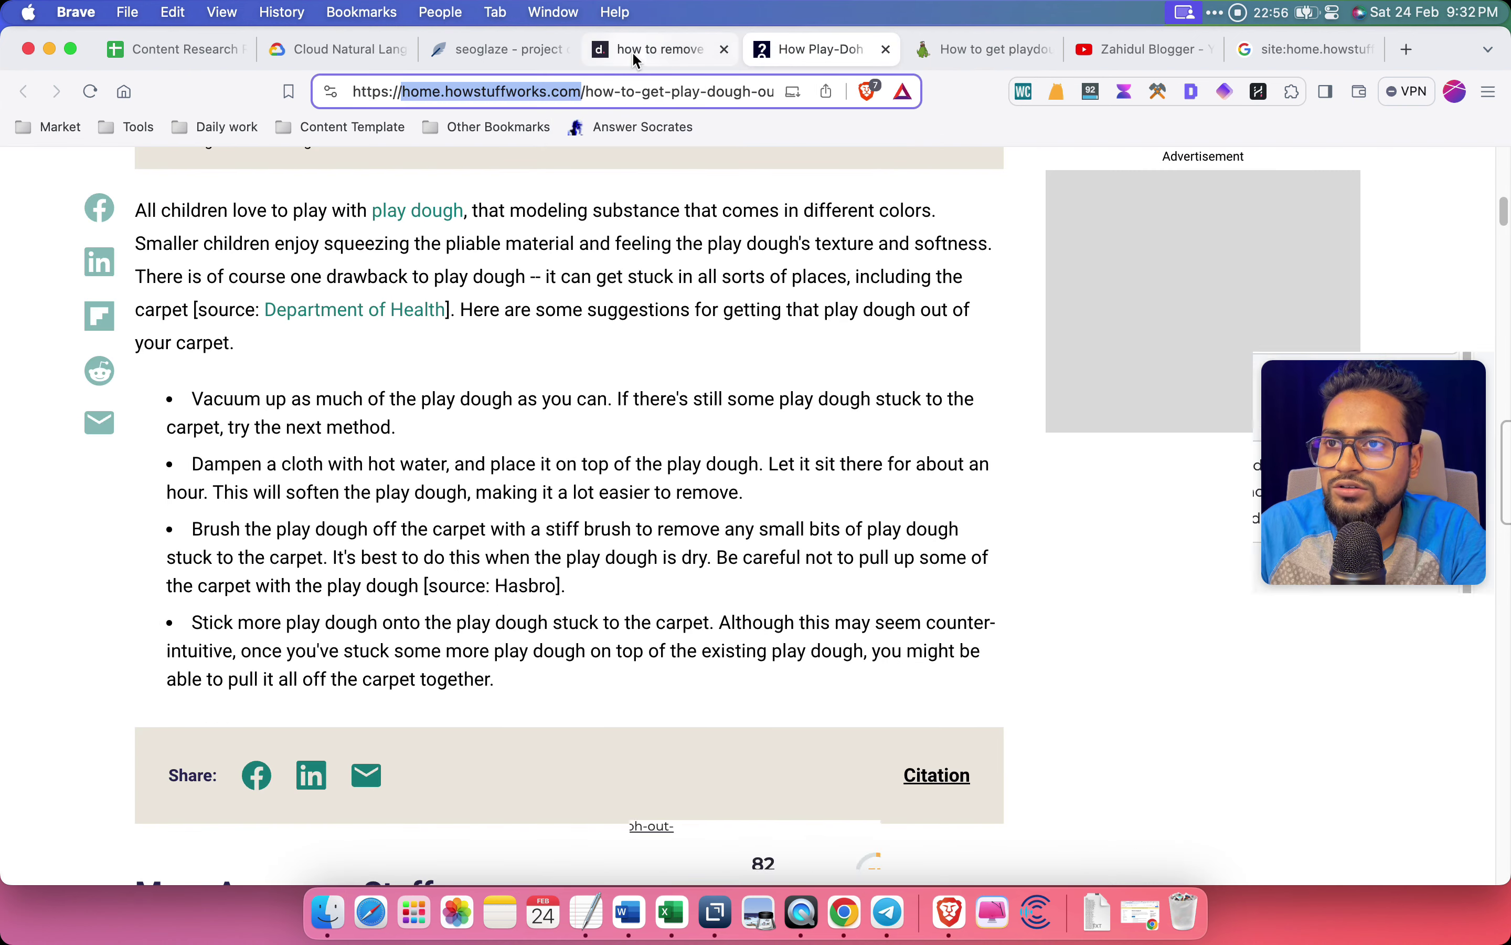
click(631, 50)
scroll(567, 428, down, 2)
scroll(566, 429, down, 2)
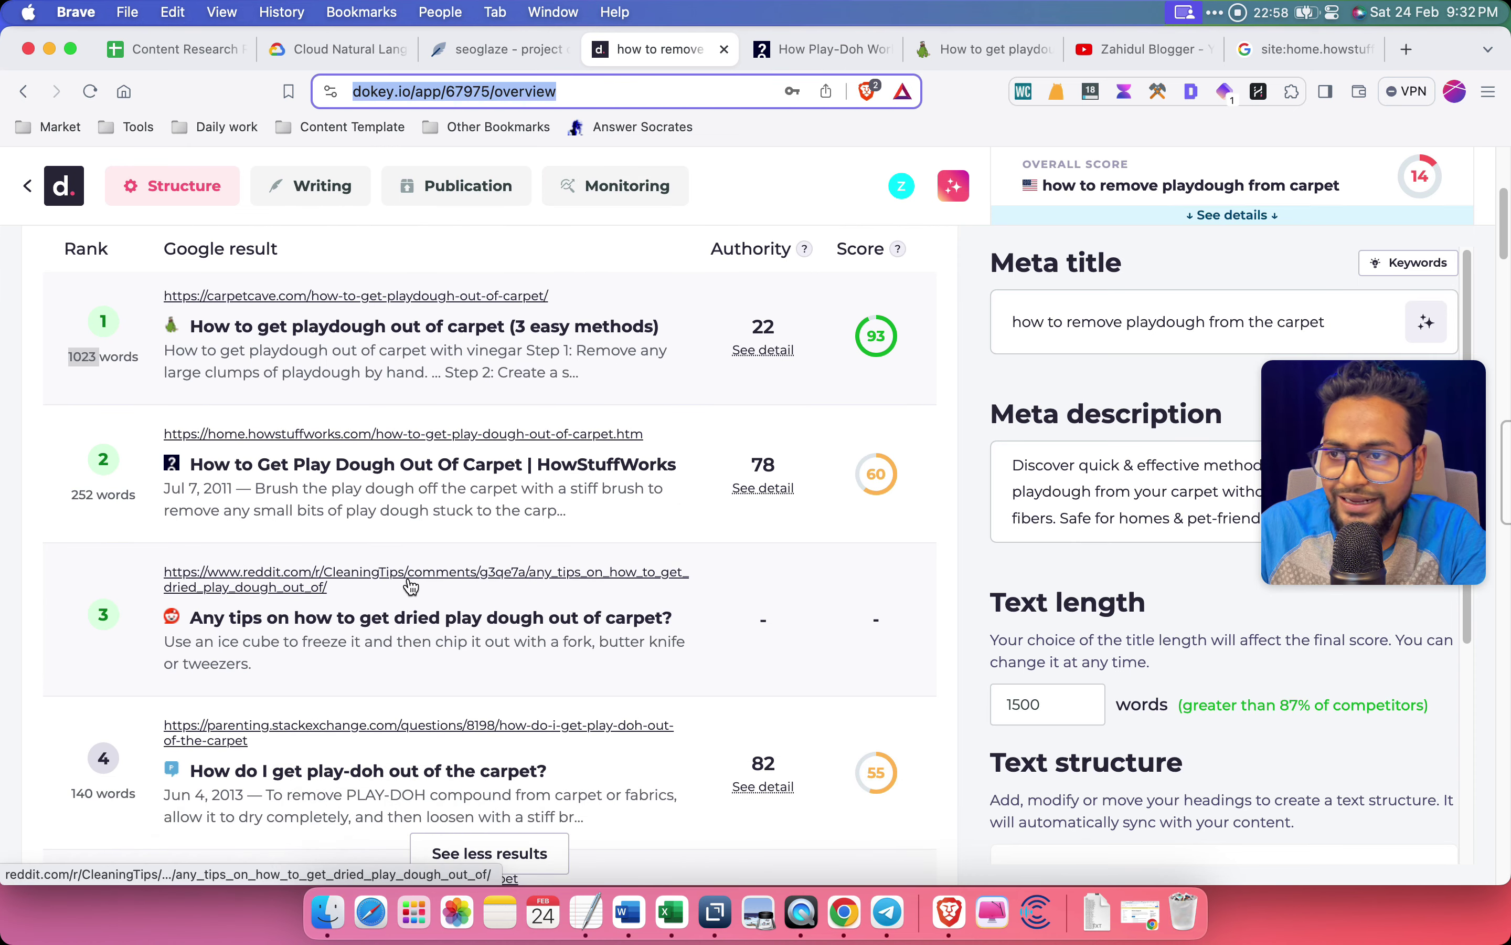
scroll(582, 585, down, 2)
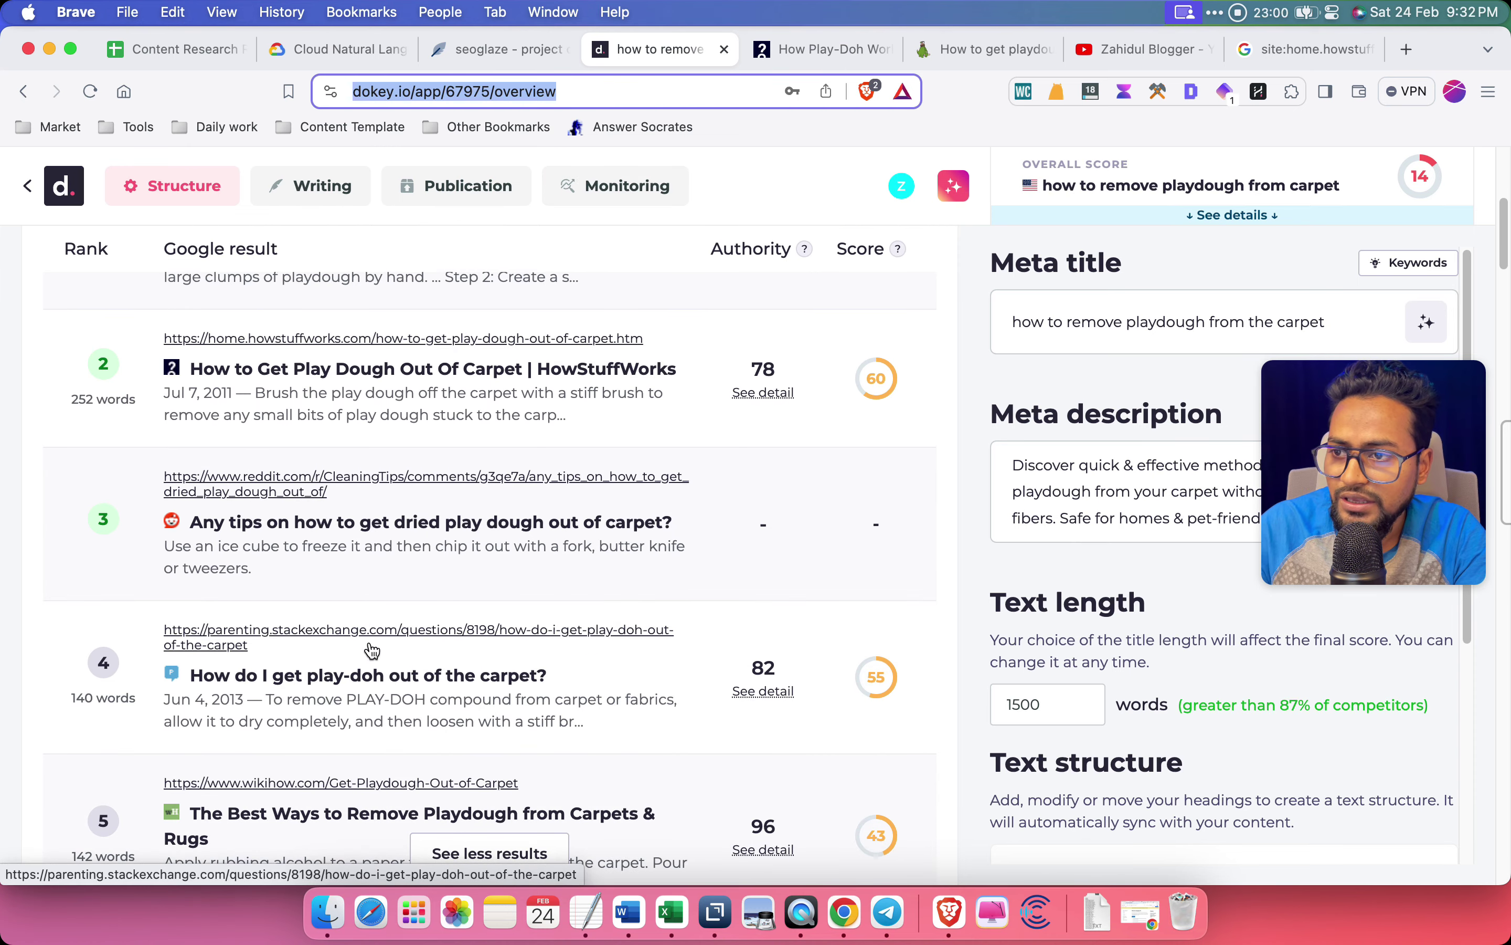
scroll(410, 650, down, 3)
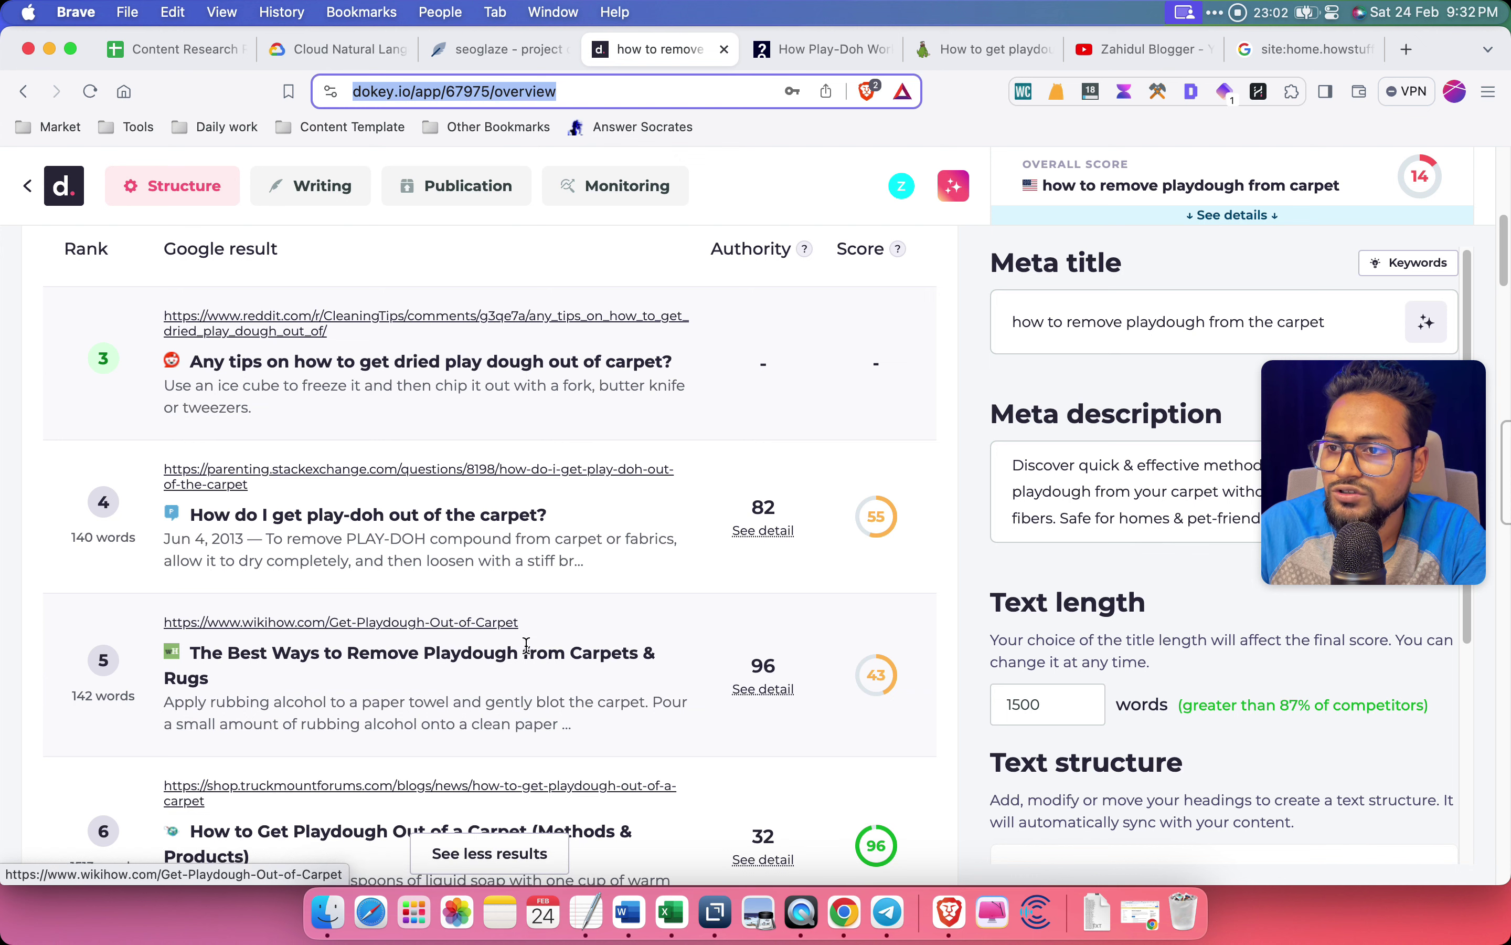
drag(354, 624, 1024, 49)
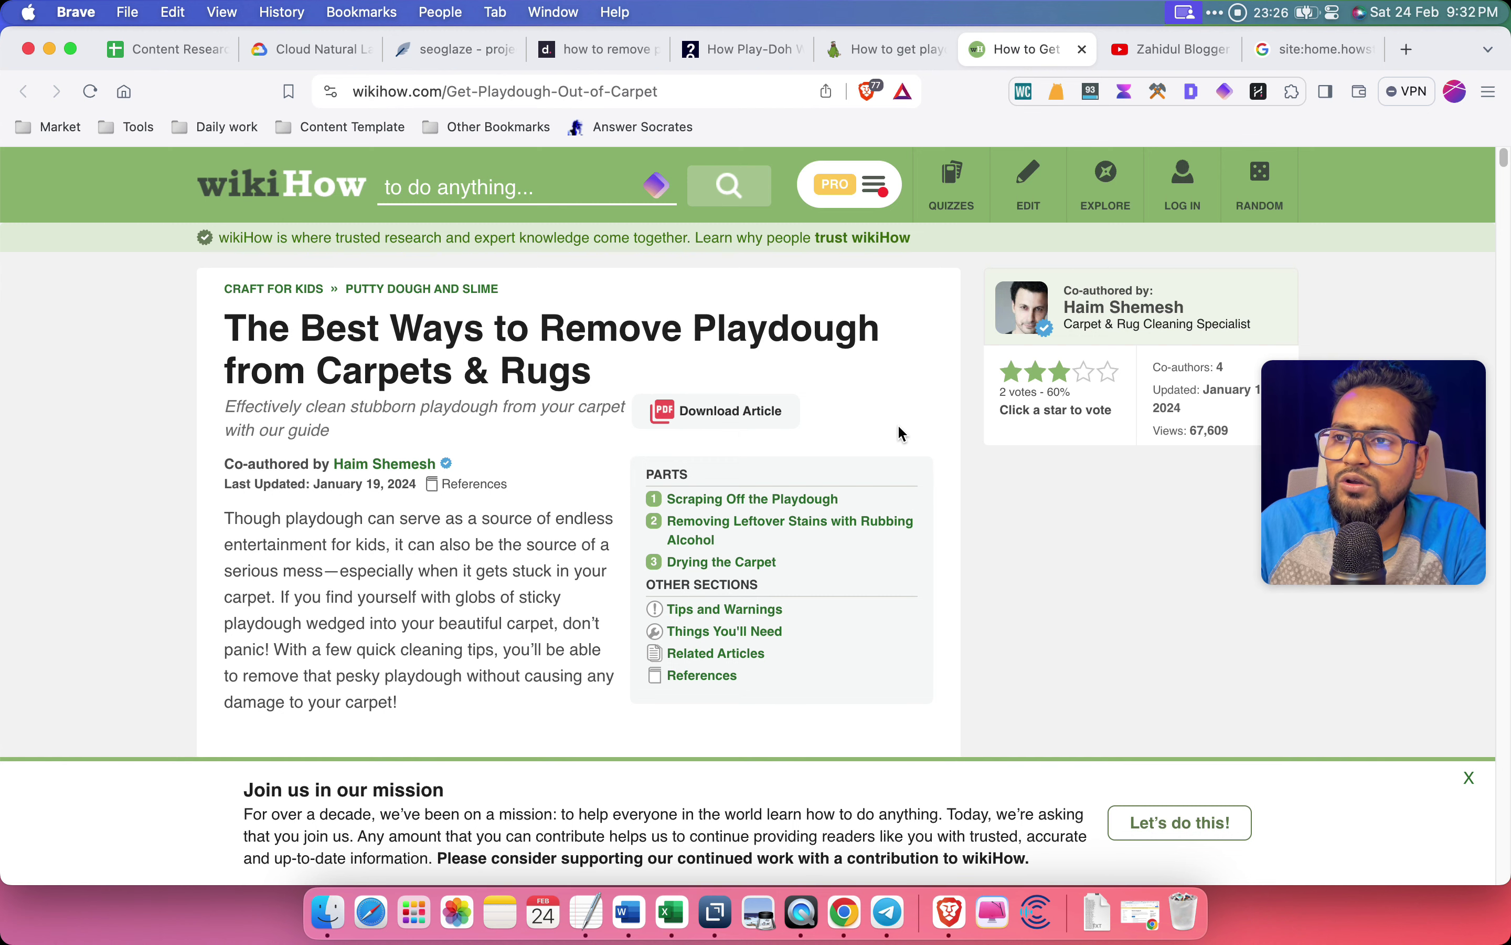
Return to the top of the Dokey ranking and inspect the Carpet Cave site's header and navigation to judge its niche
click(584, 47)
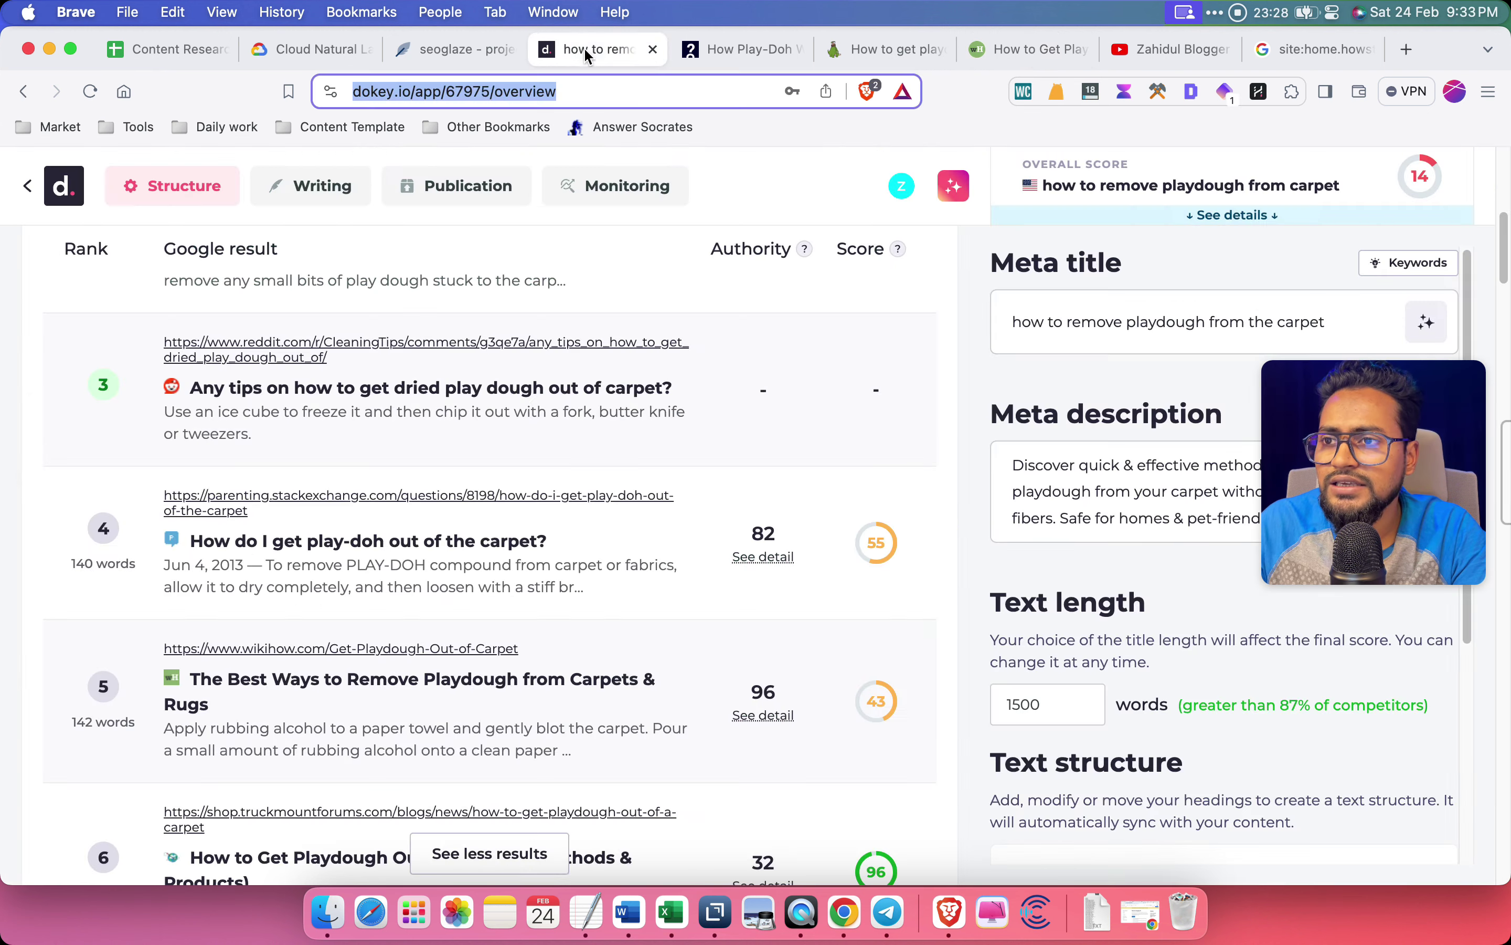
scroll(325, 662, up, 10)
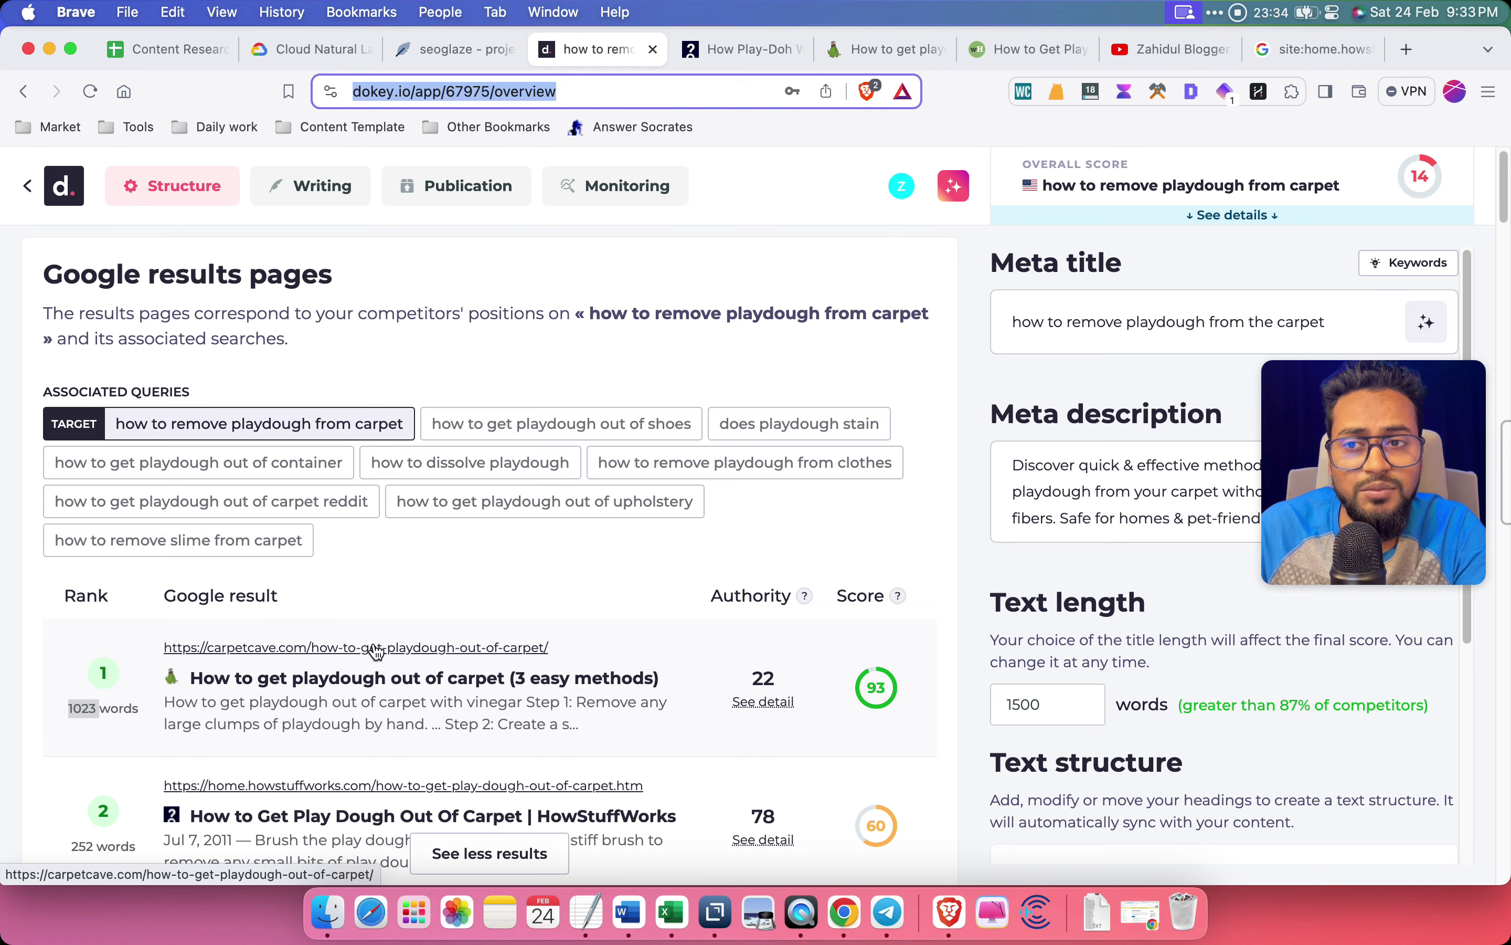
scroll(382, 646, down, 2)
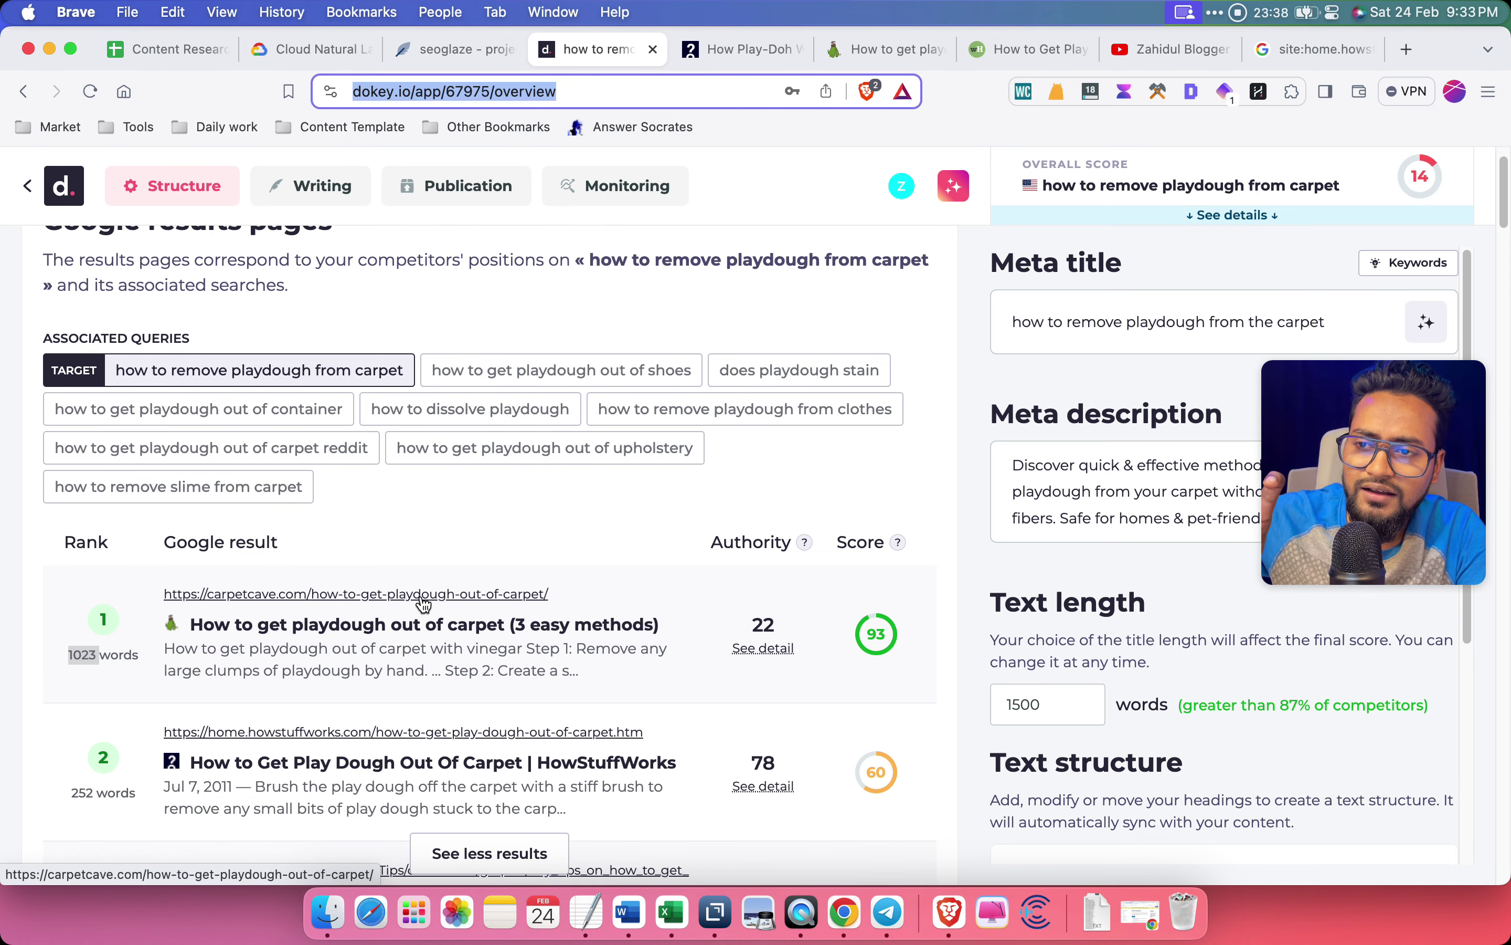
click(850, 55)
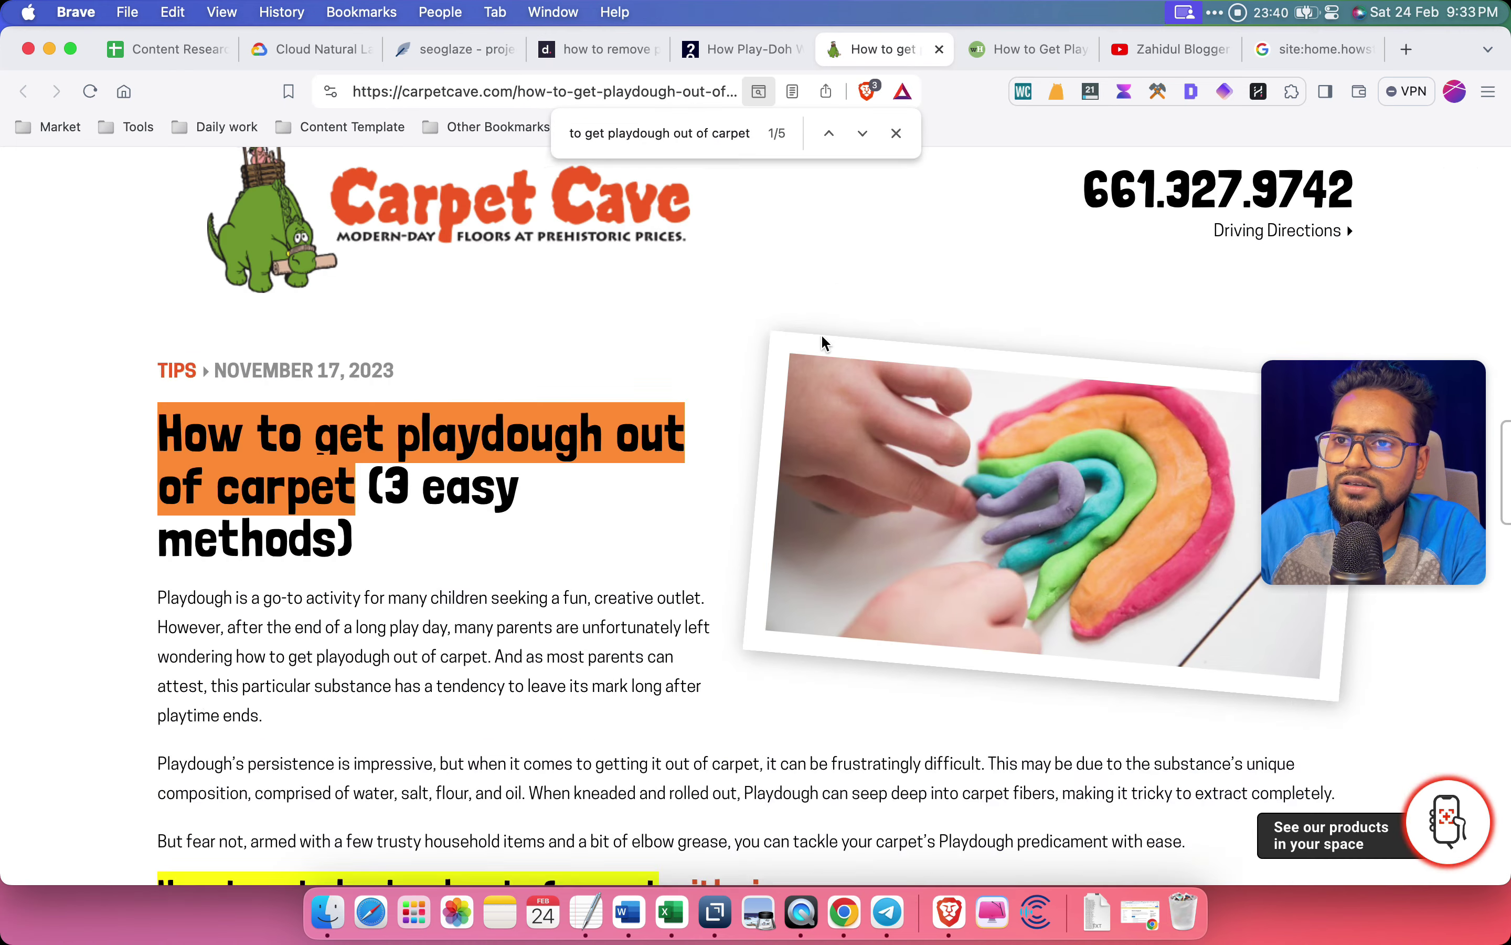
mouse_move(753, 205)
mouse_move(624, 187)
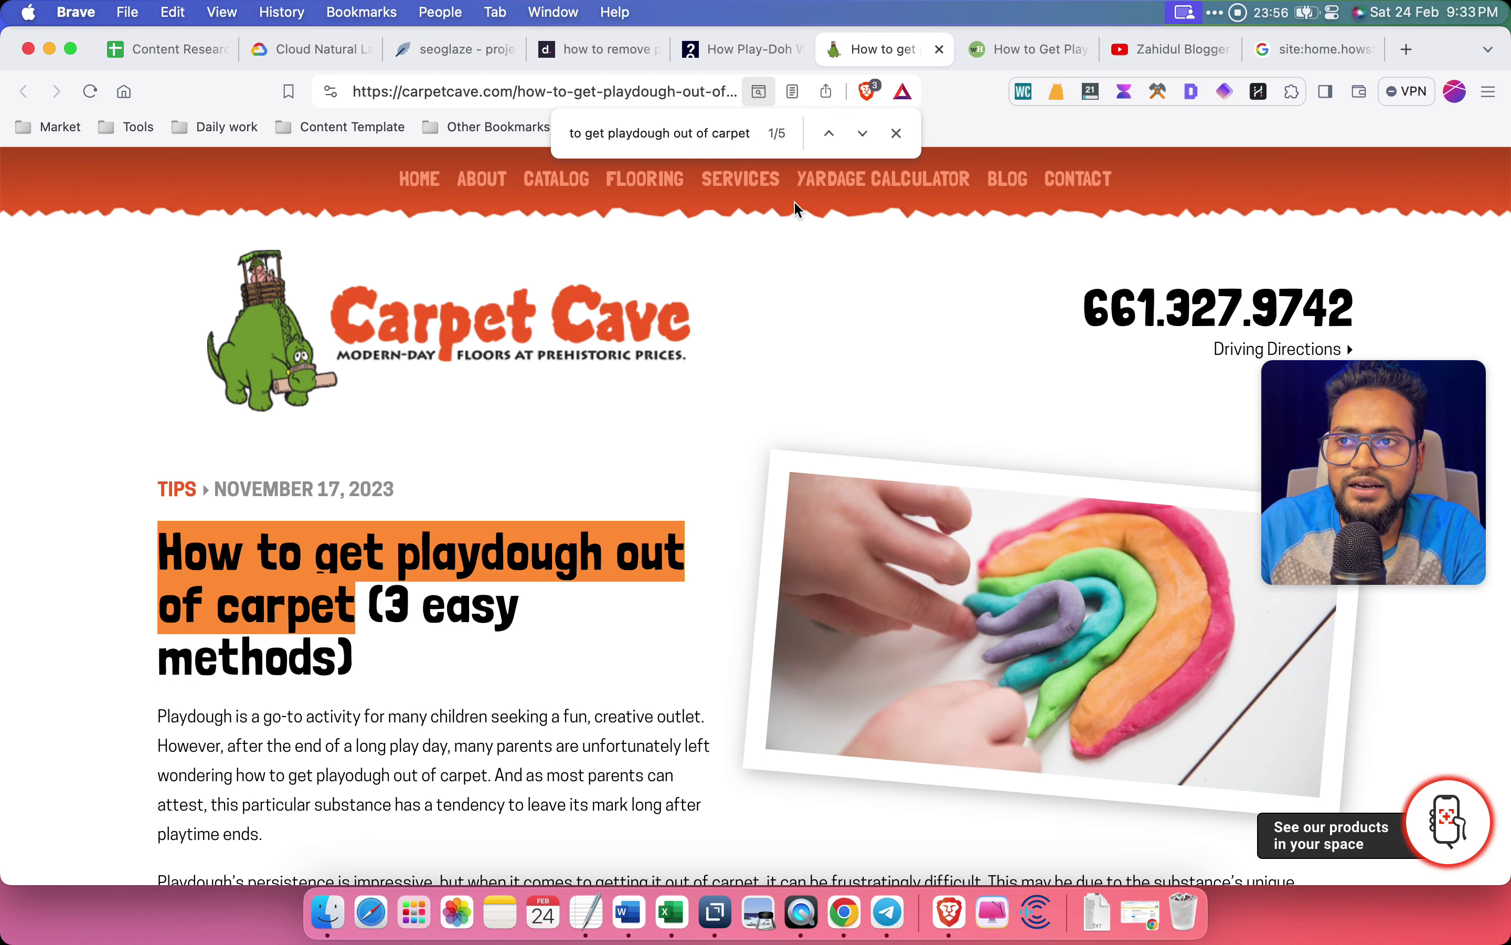
Browse the Dokey ranking to the seventh result and open the Cleanipedia playdough article in a new tab
click(284, 48)
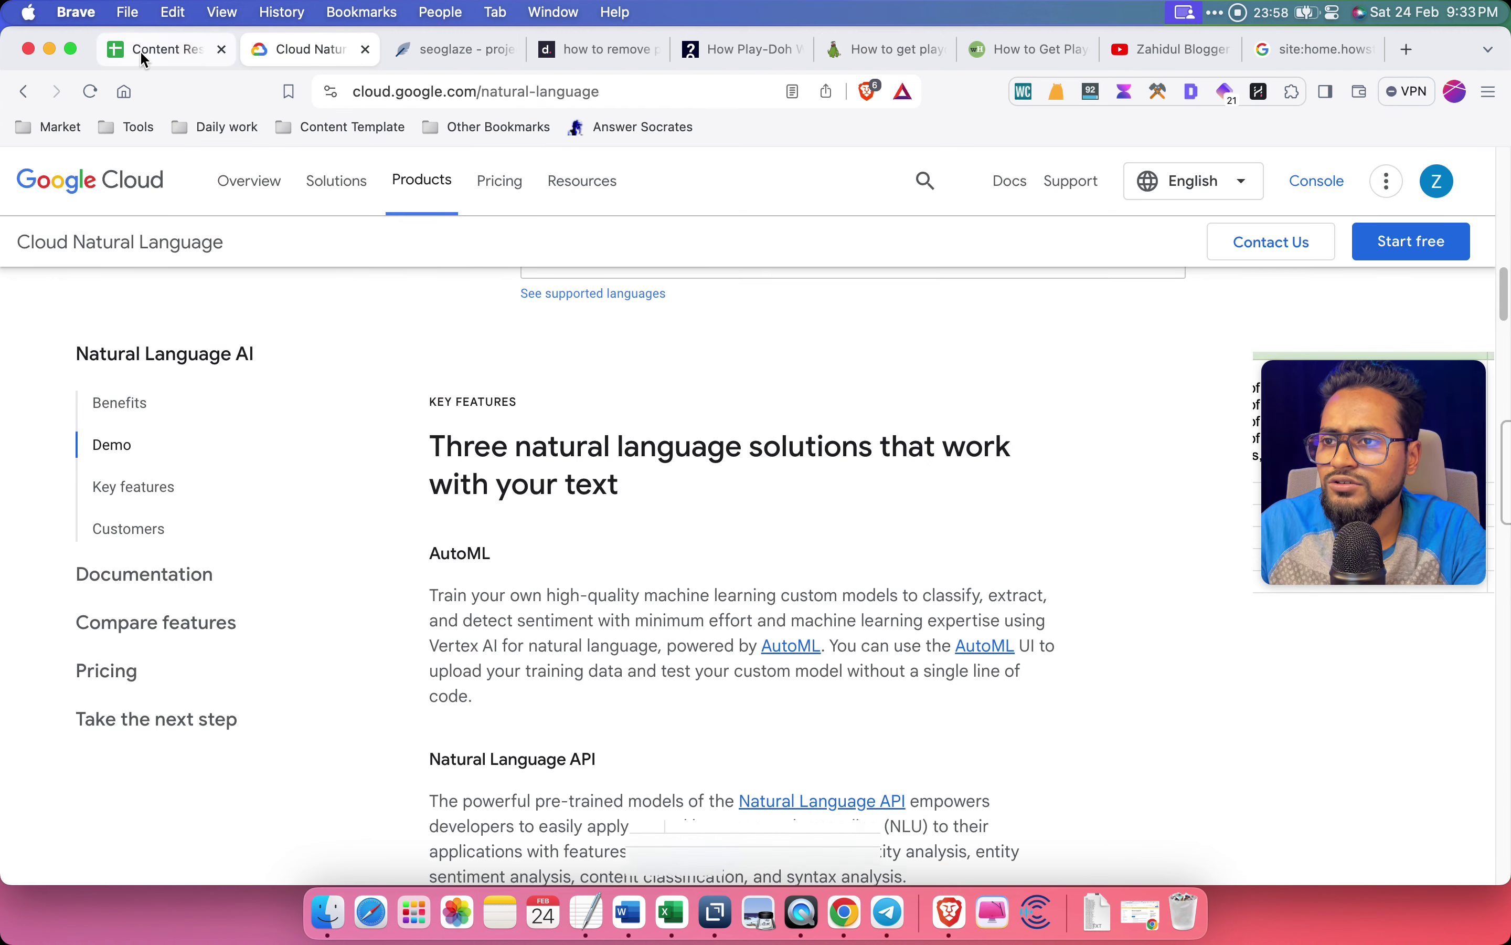
click(140, 50)
click(464, 53)
click(592, 53)
scroll(657, 289, down, 3)
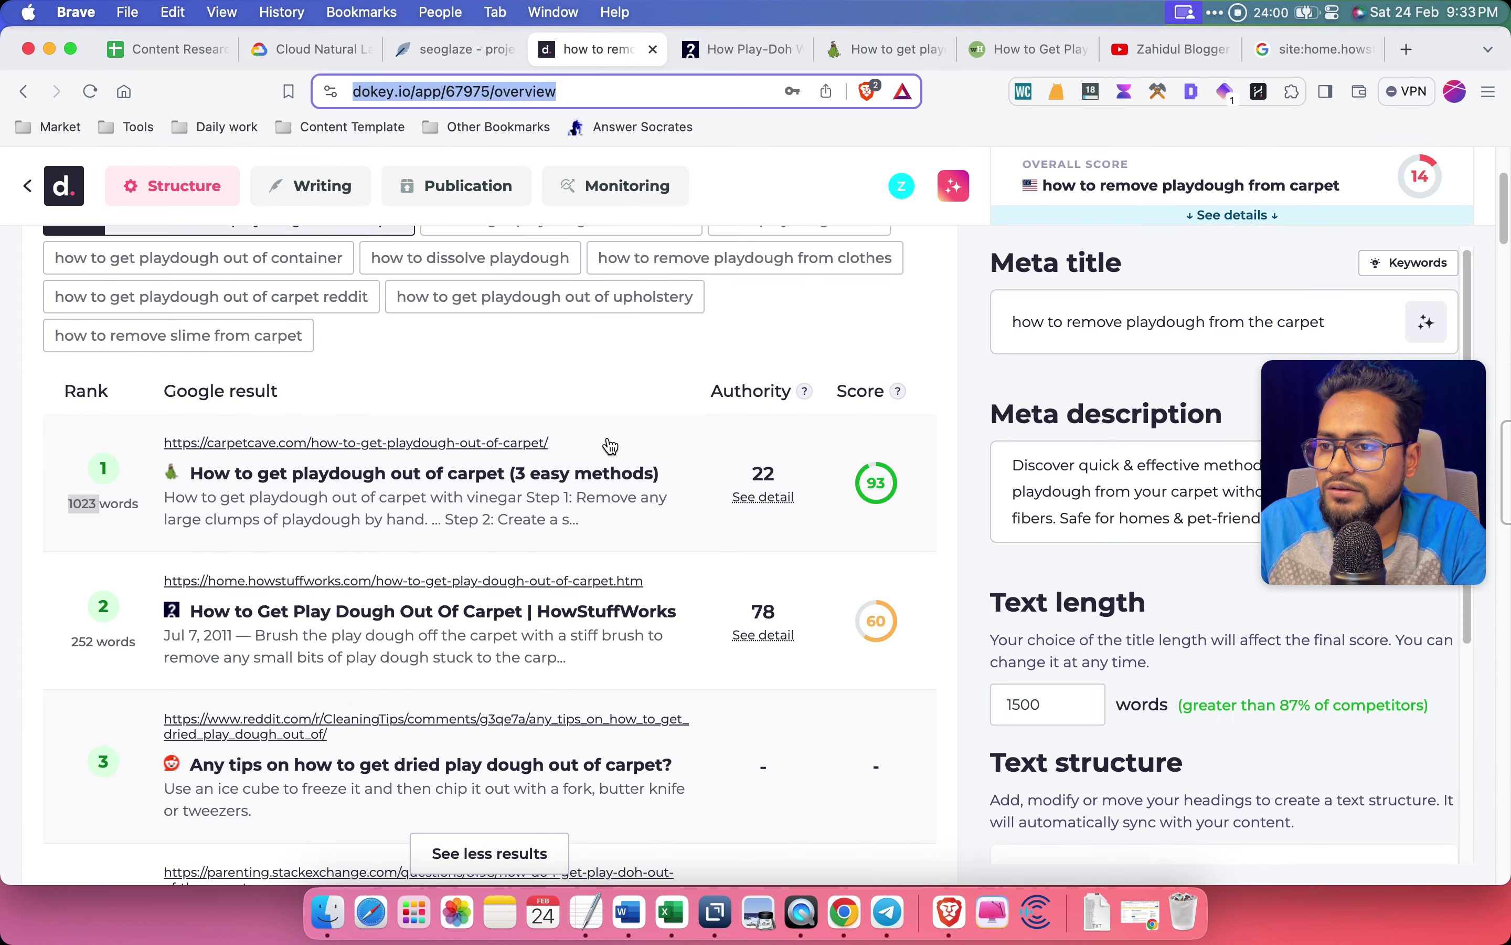
scroll(667, 532, down, 8)
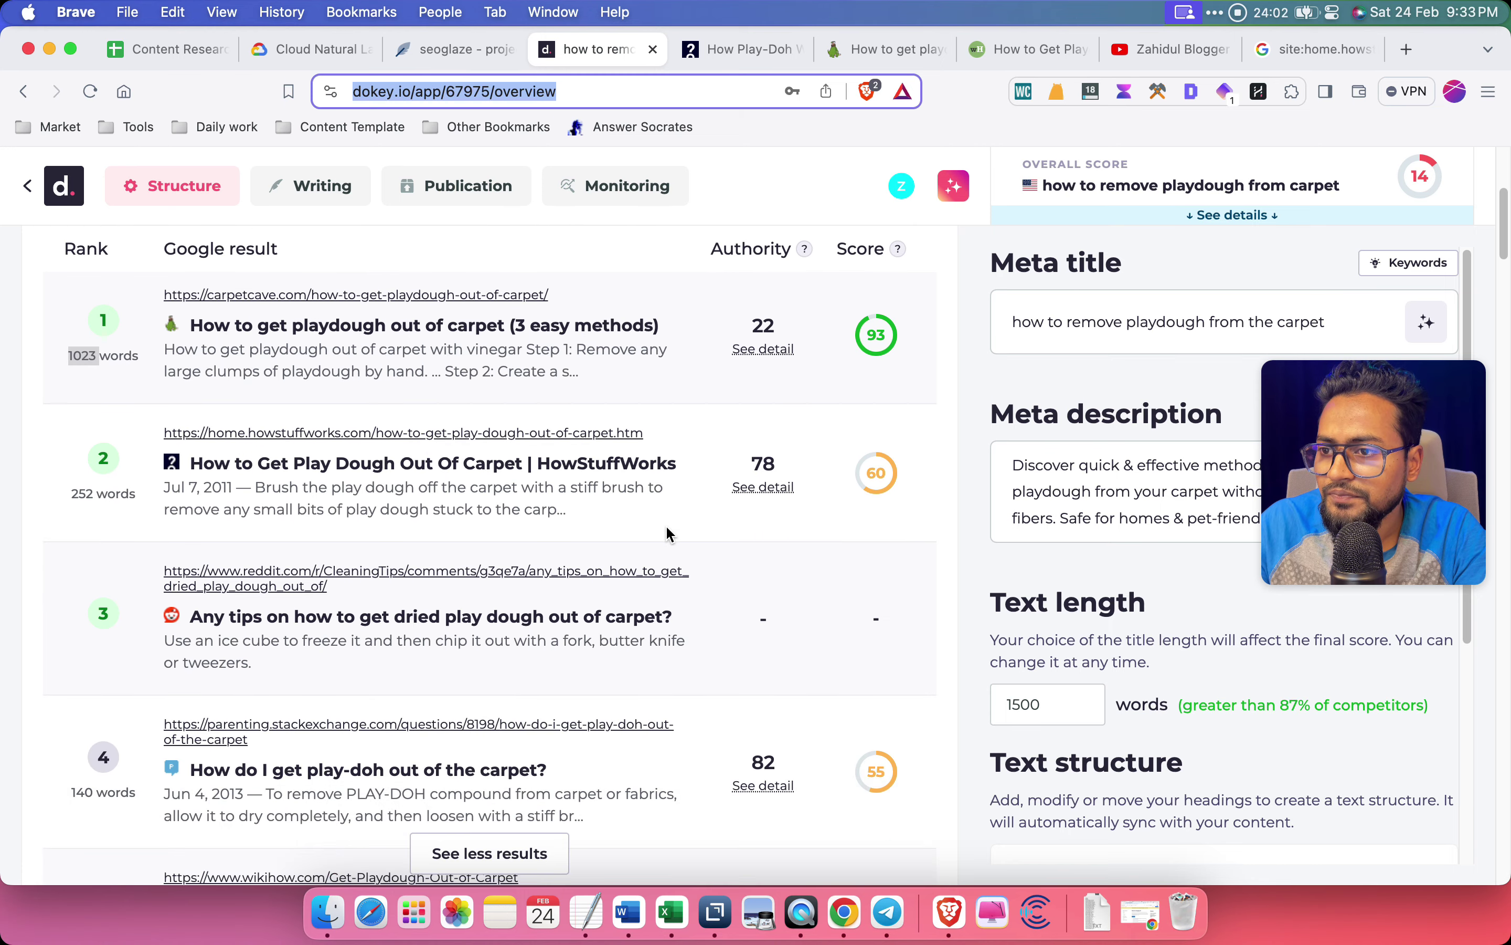
scroll(572, 682, down, 4)
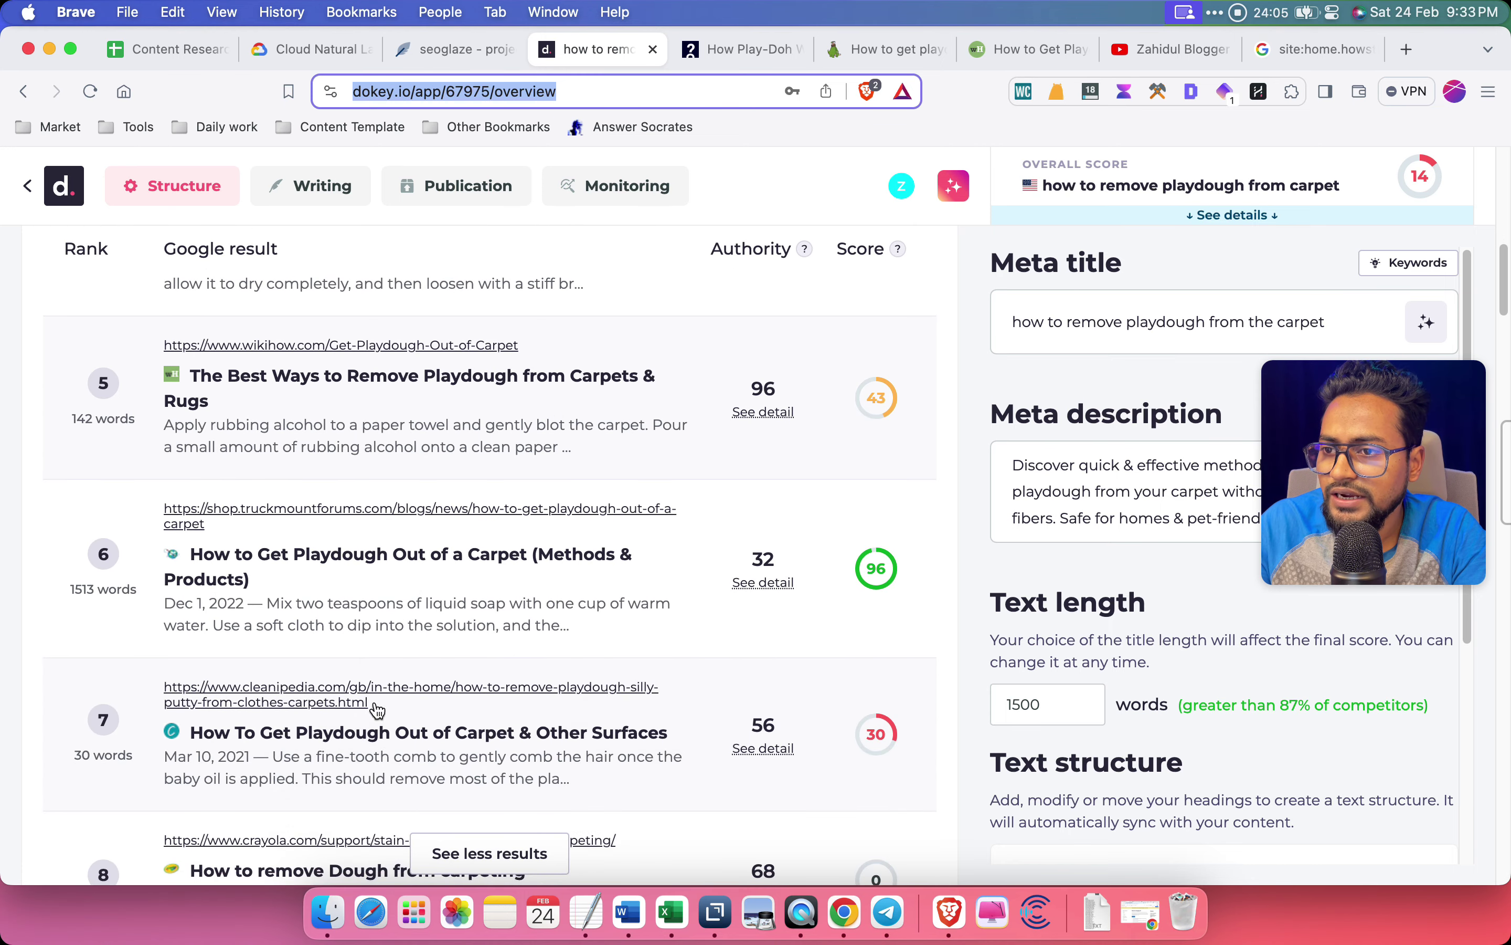
super+click(266, 693)
click(665, 53)
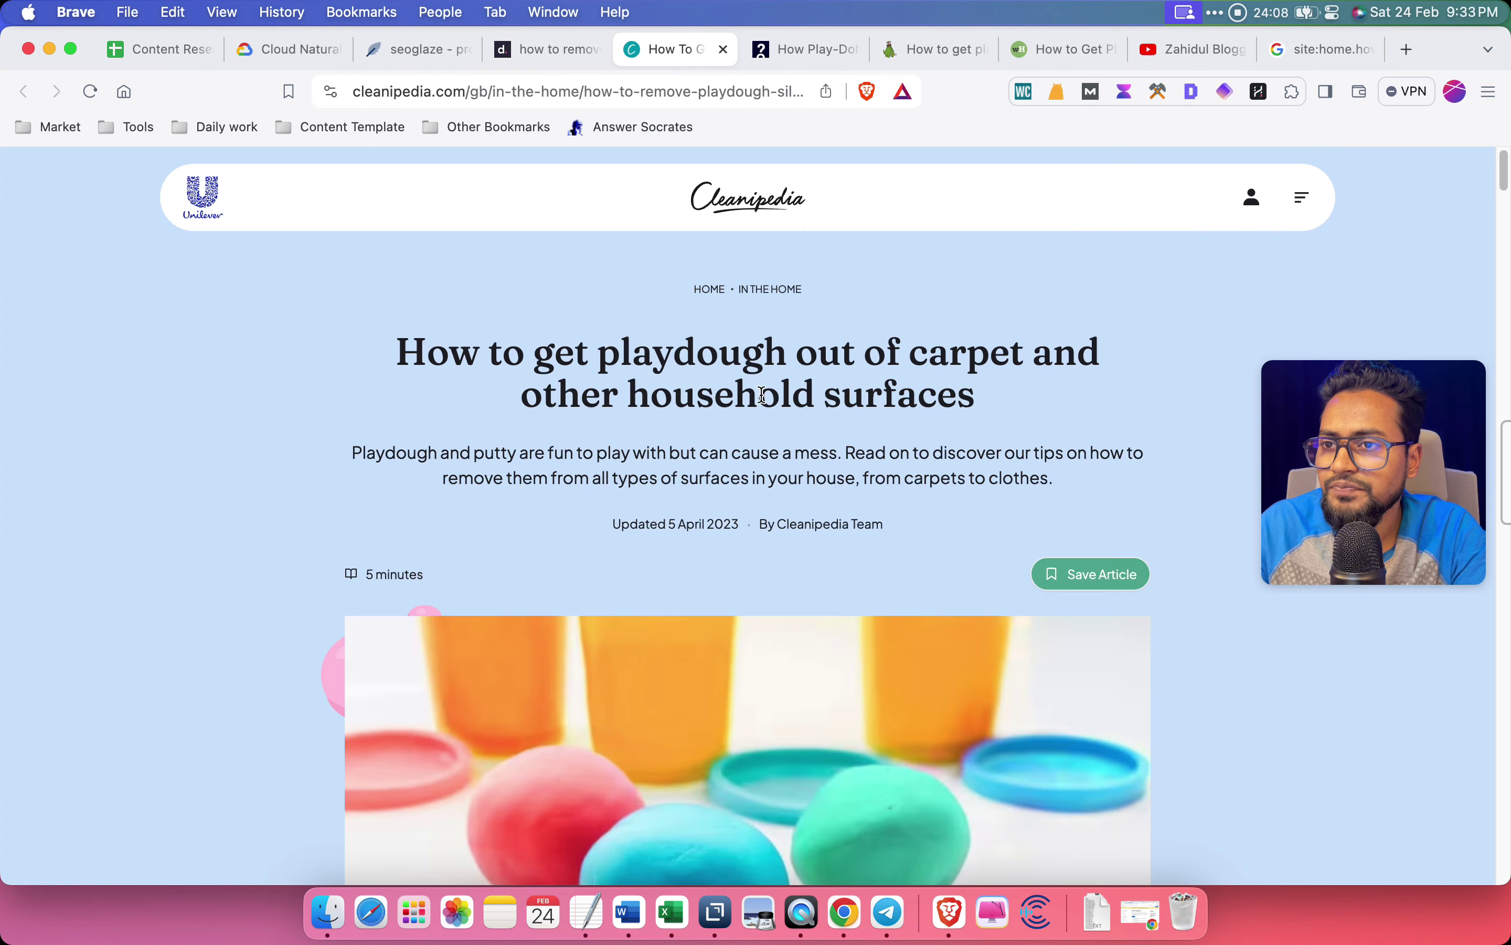
Examine the Cleanipedia article from its introduction and supplies list down to the popular posts to judge its focus and structure
scroll(763, 398, down, 10)
scroll(763, 398, down, 15)
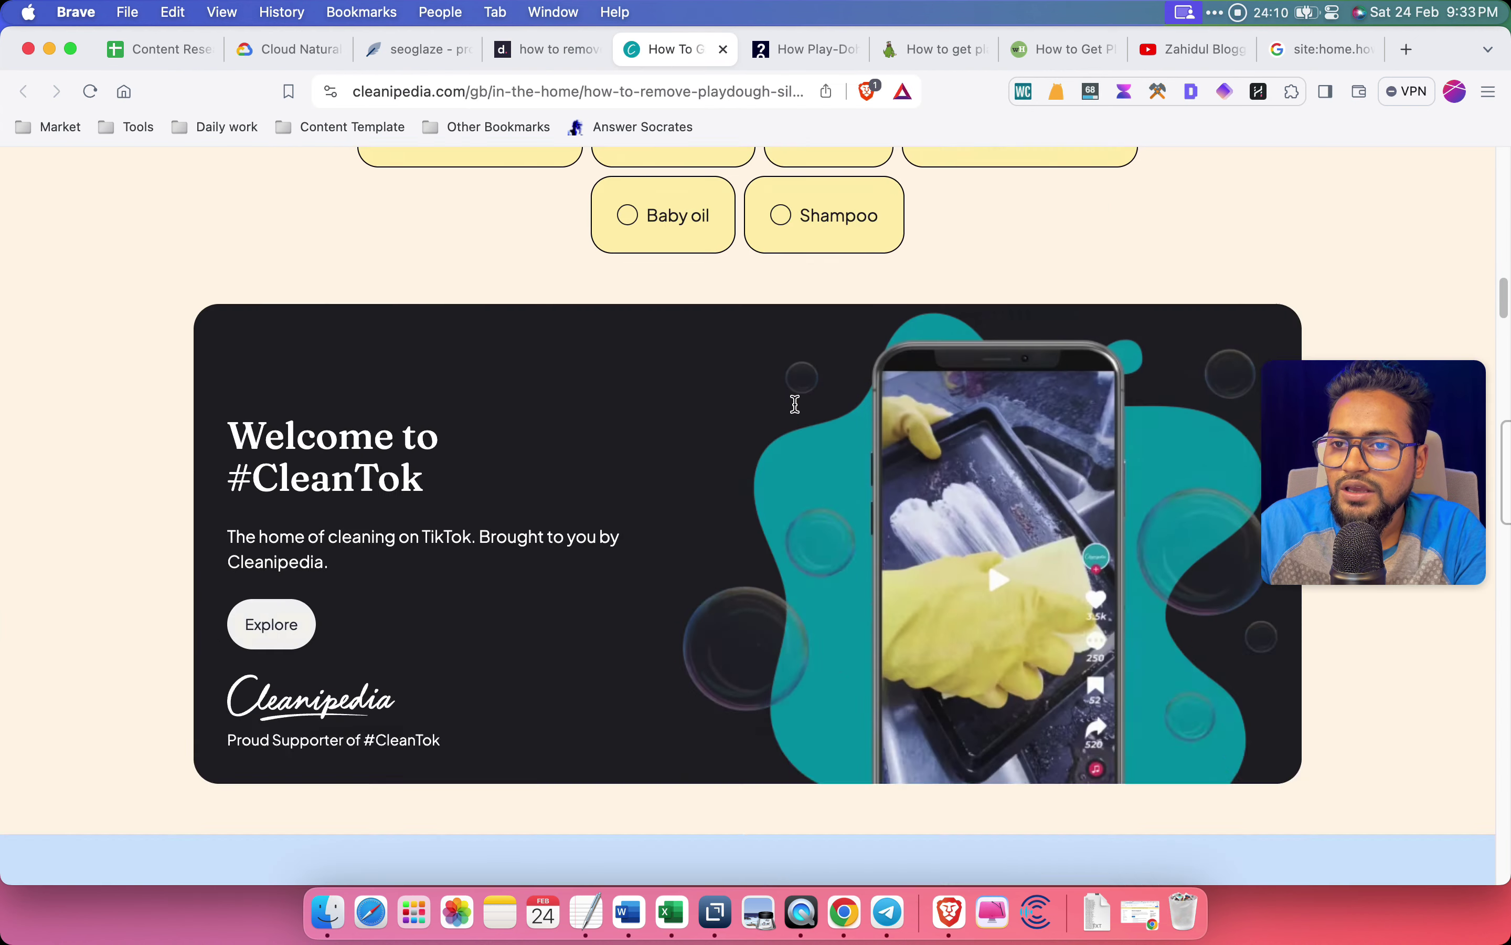
scroll(830, 412, down, 10)
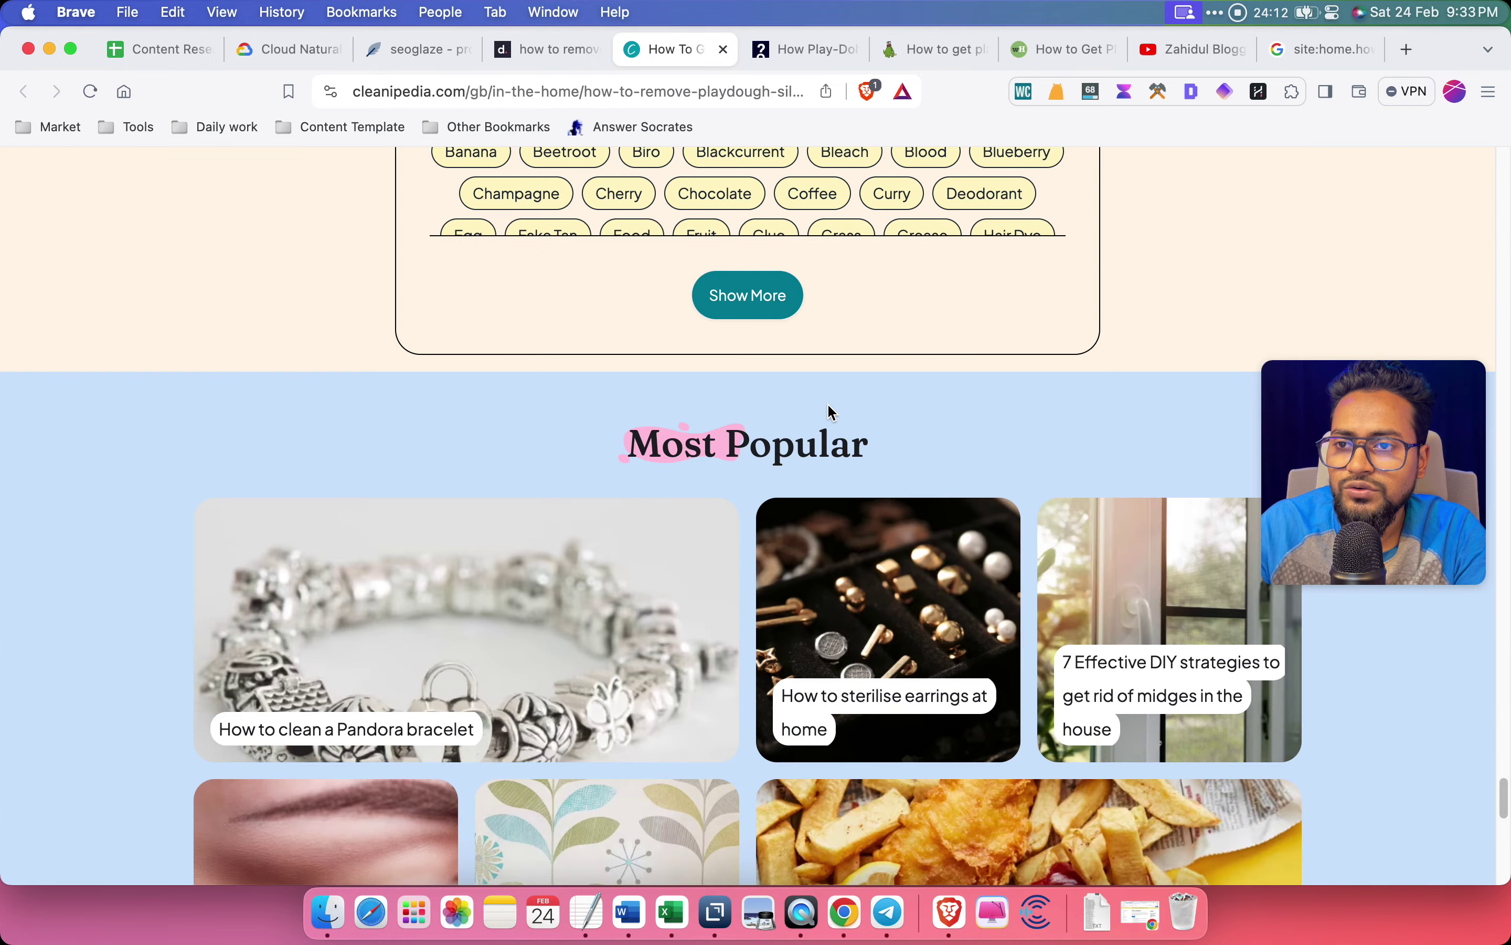
scroll(830, 413, up, 20)
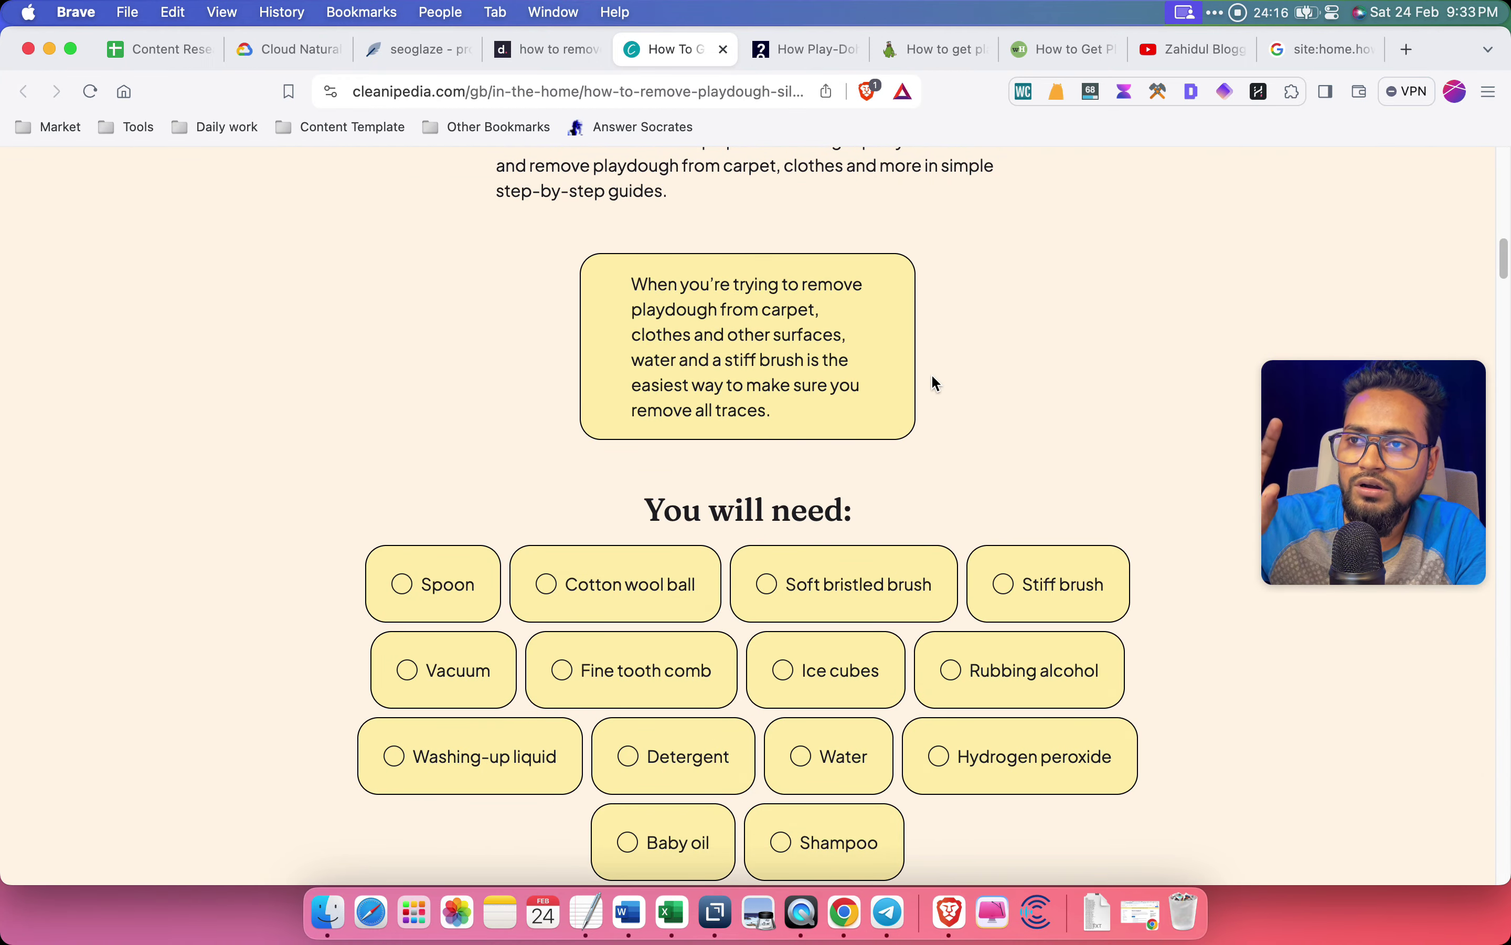
scroll(932, 377, up, 15)
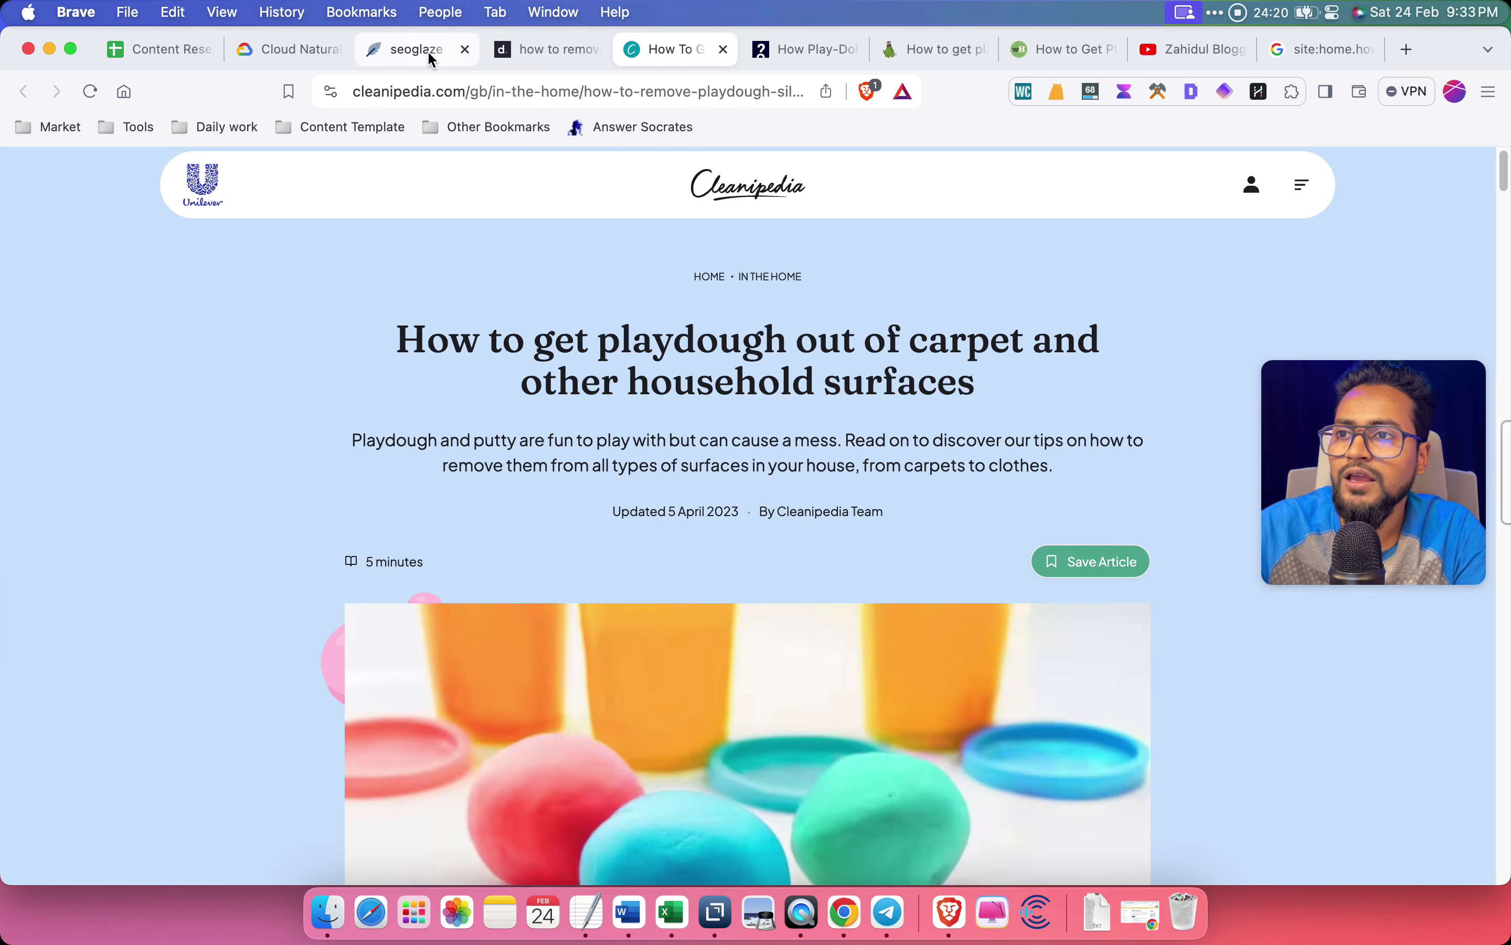
Check the lower-ranked competitors in the Dokey list and open Crayola's article on removing dough from carpeting in a new tab
click(534, 60)
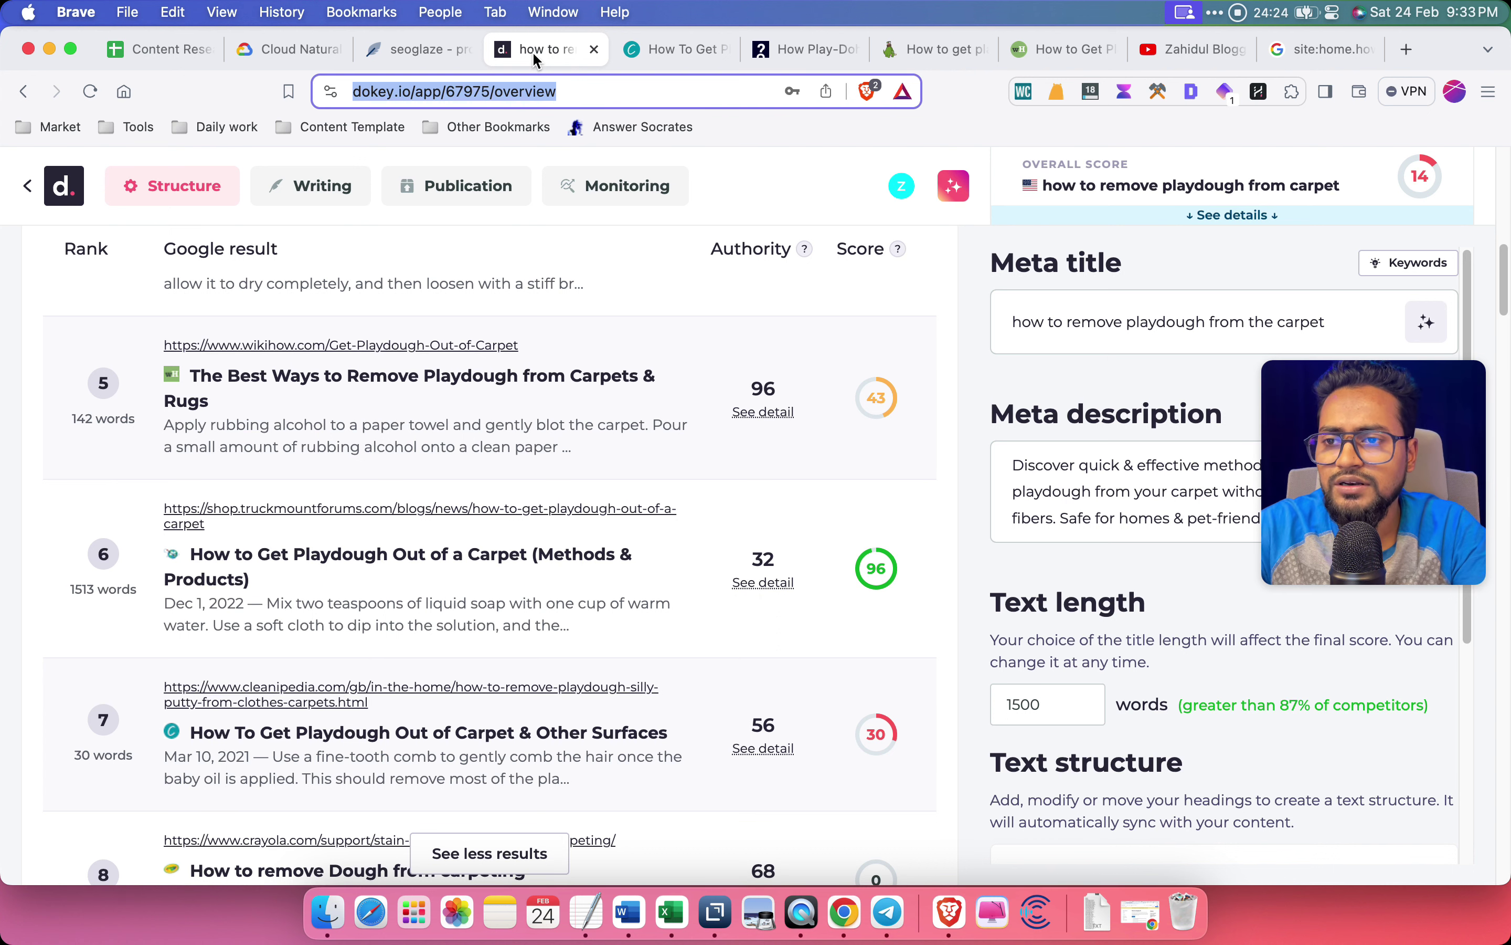
scroll(941, 505, down, 3)
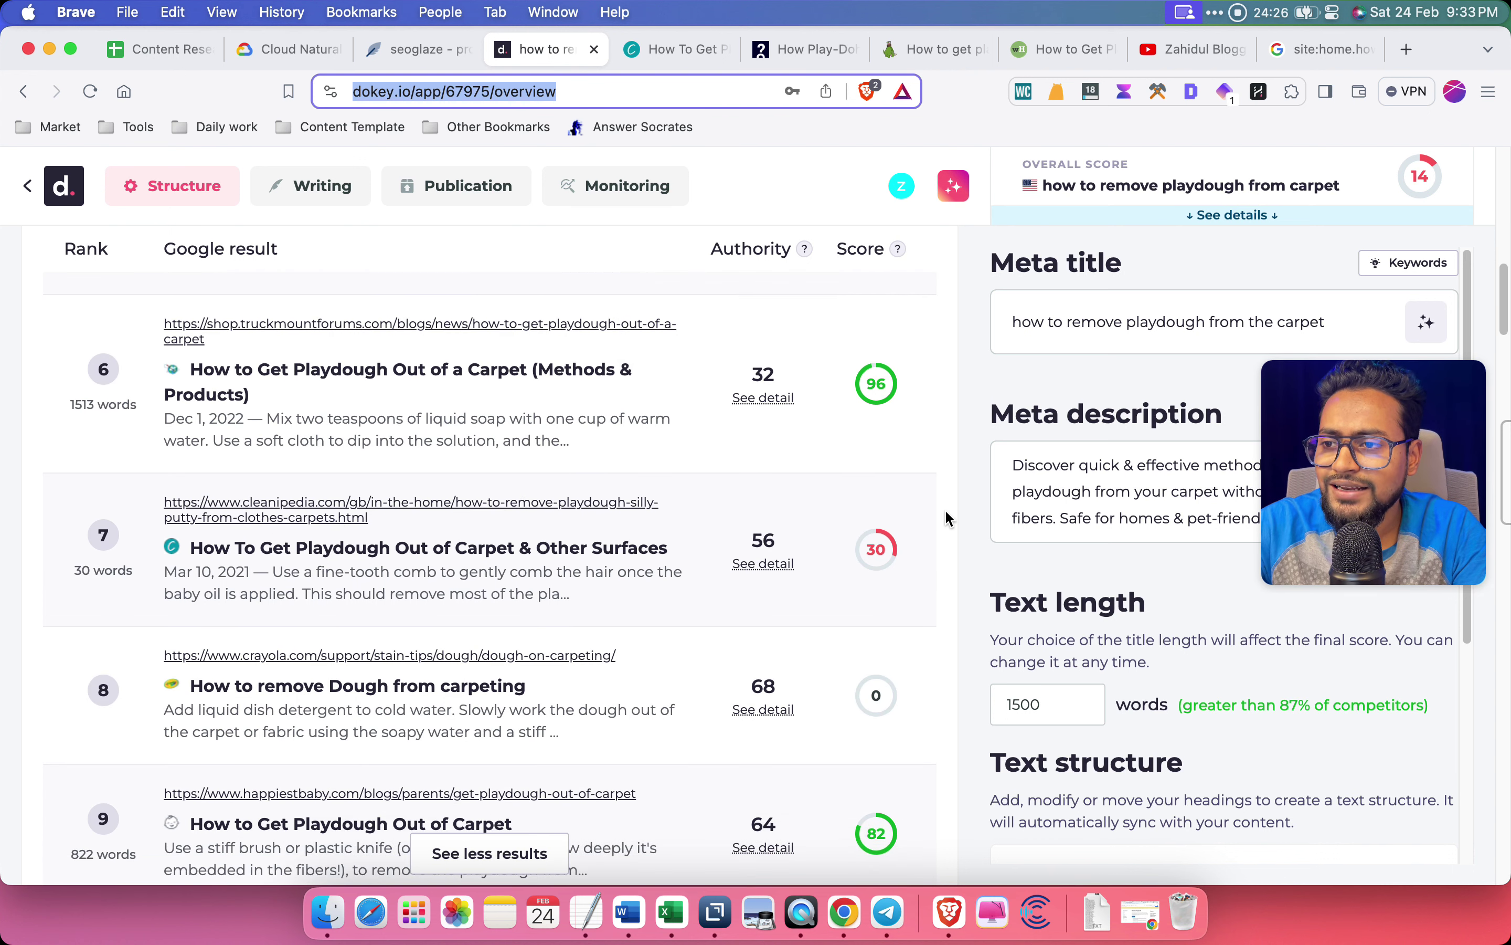
scroll(944, 509, down, 1)
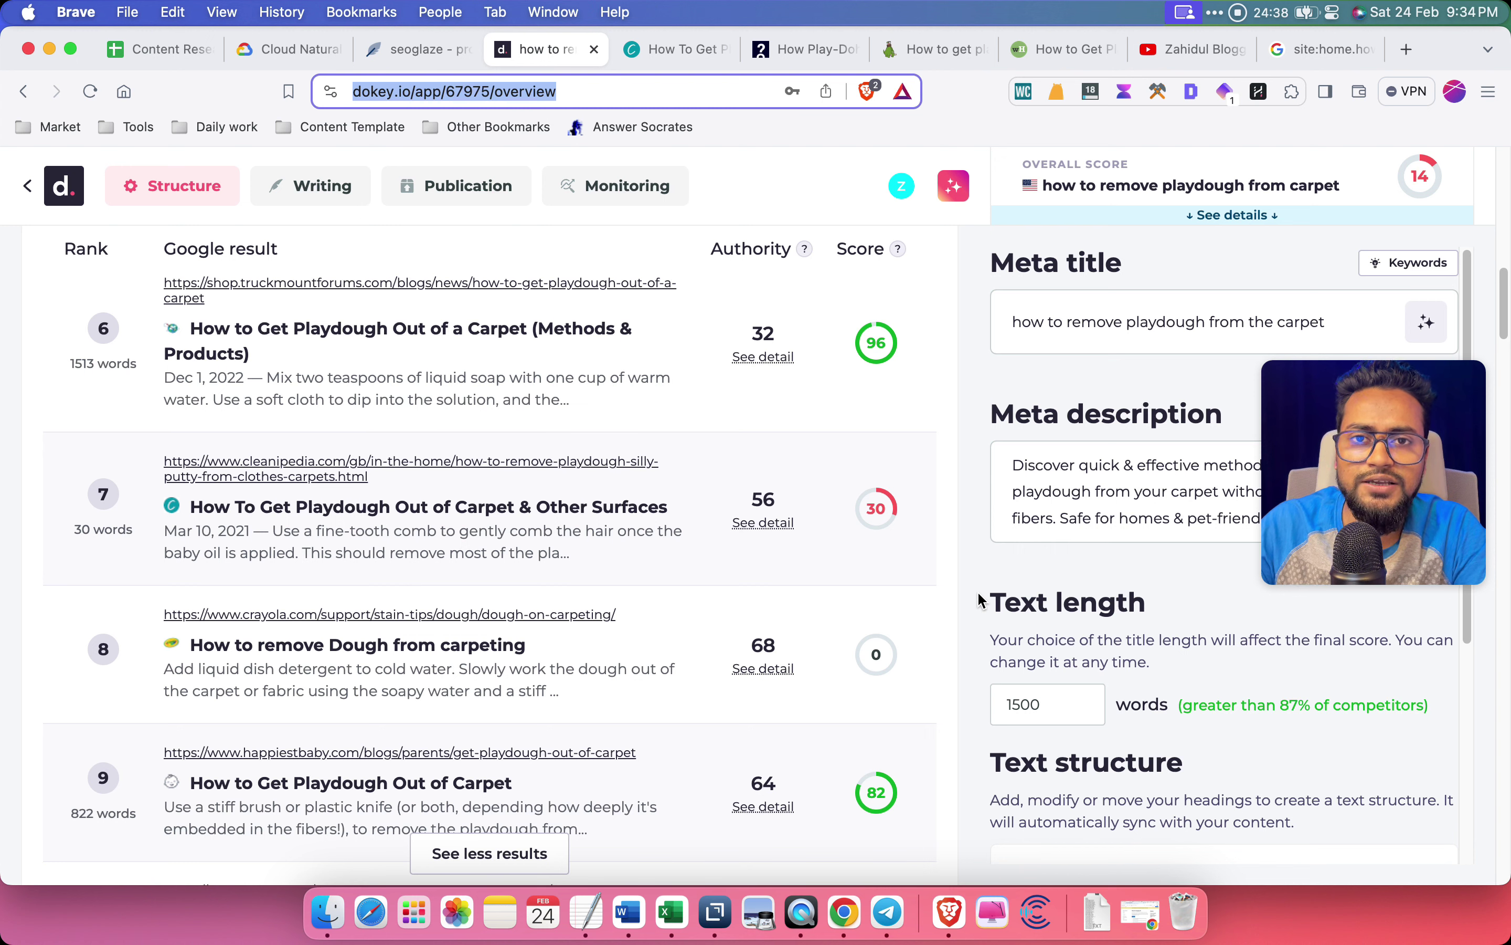
scroll(983, 596, down, 2)
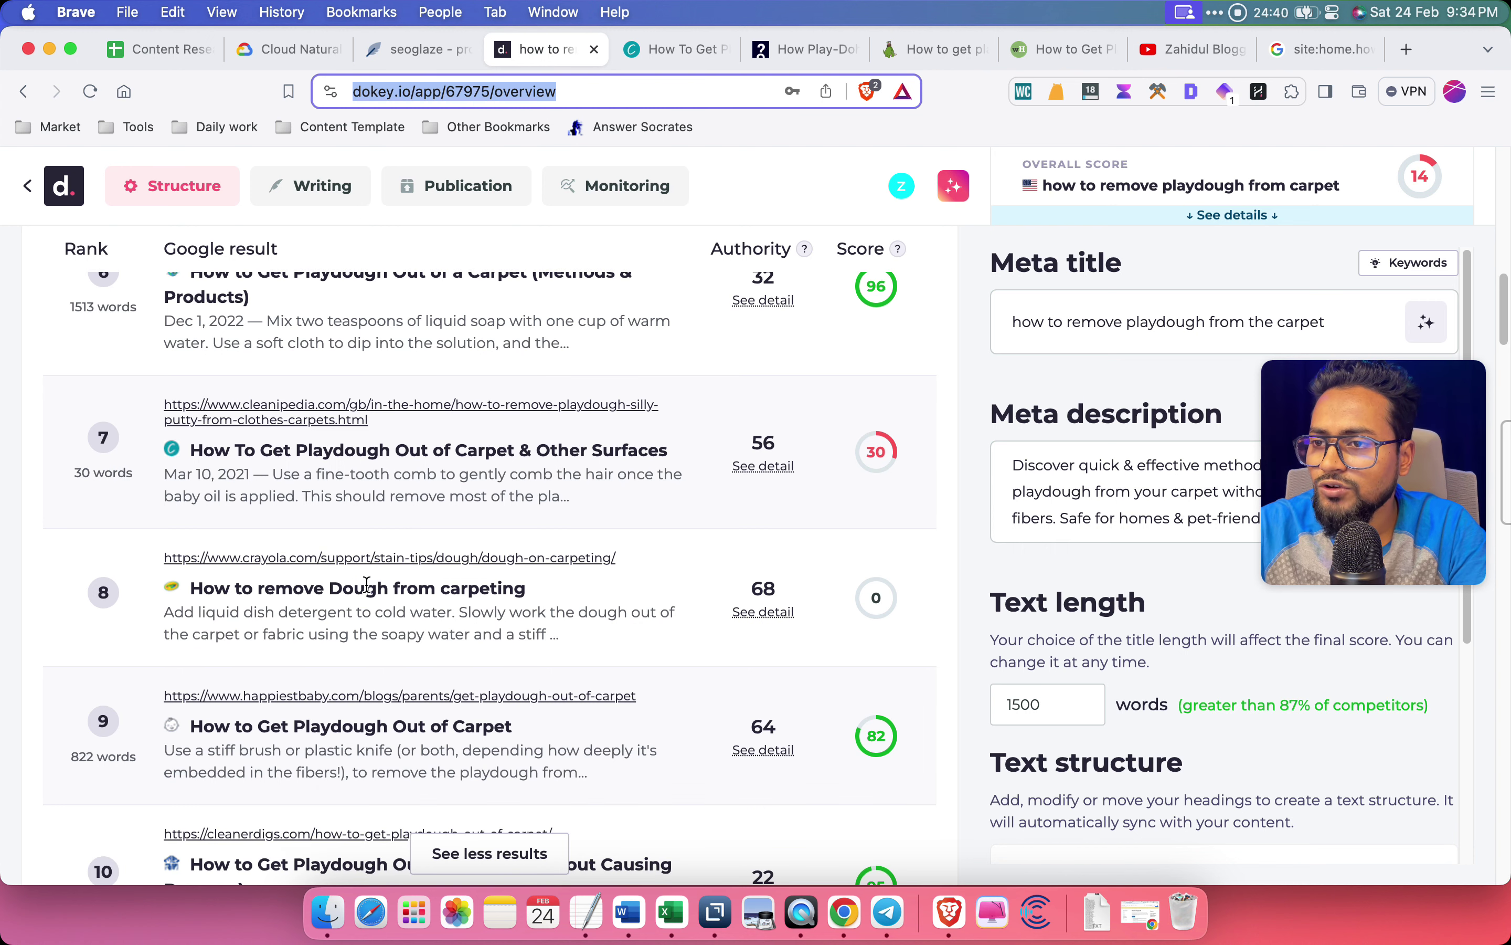
super+click(481, 560)
click(703, 55)
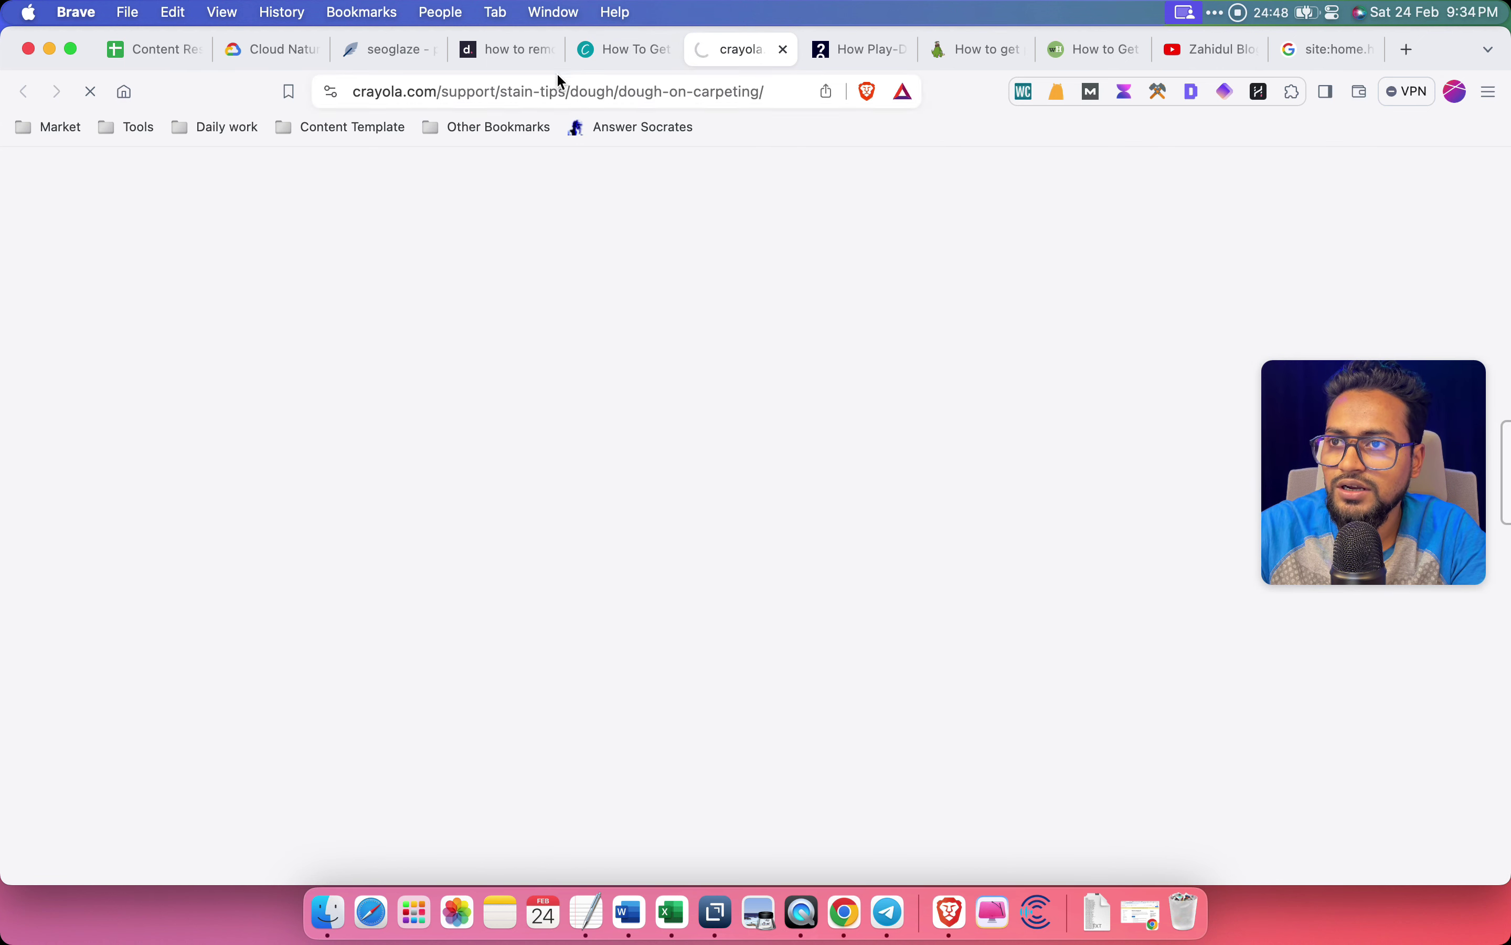
Open Happiest Baby's "How to Get Playdough Out of Carpet" from the Dokey ranking in a new tab and skim it to judge its niche
click(624, 53)
click(509, 50)
click(535, 94)
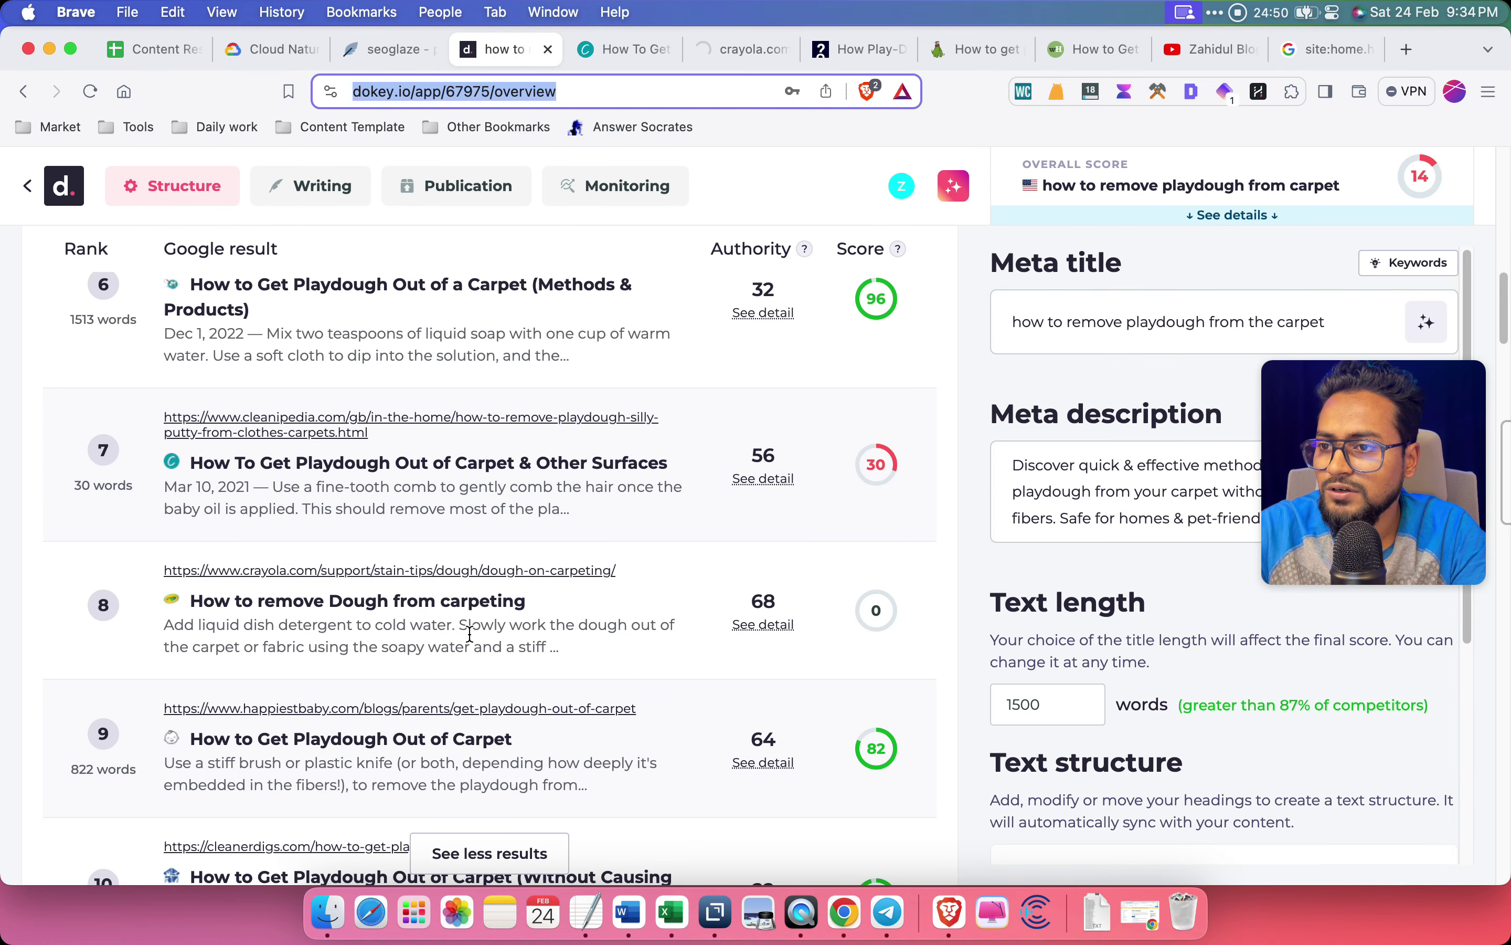
super+click(447, 718)
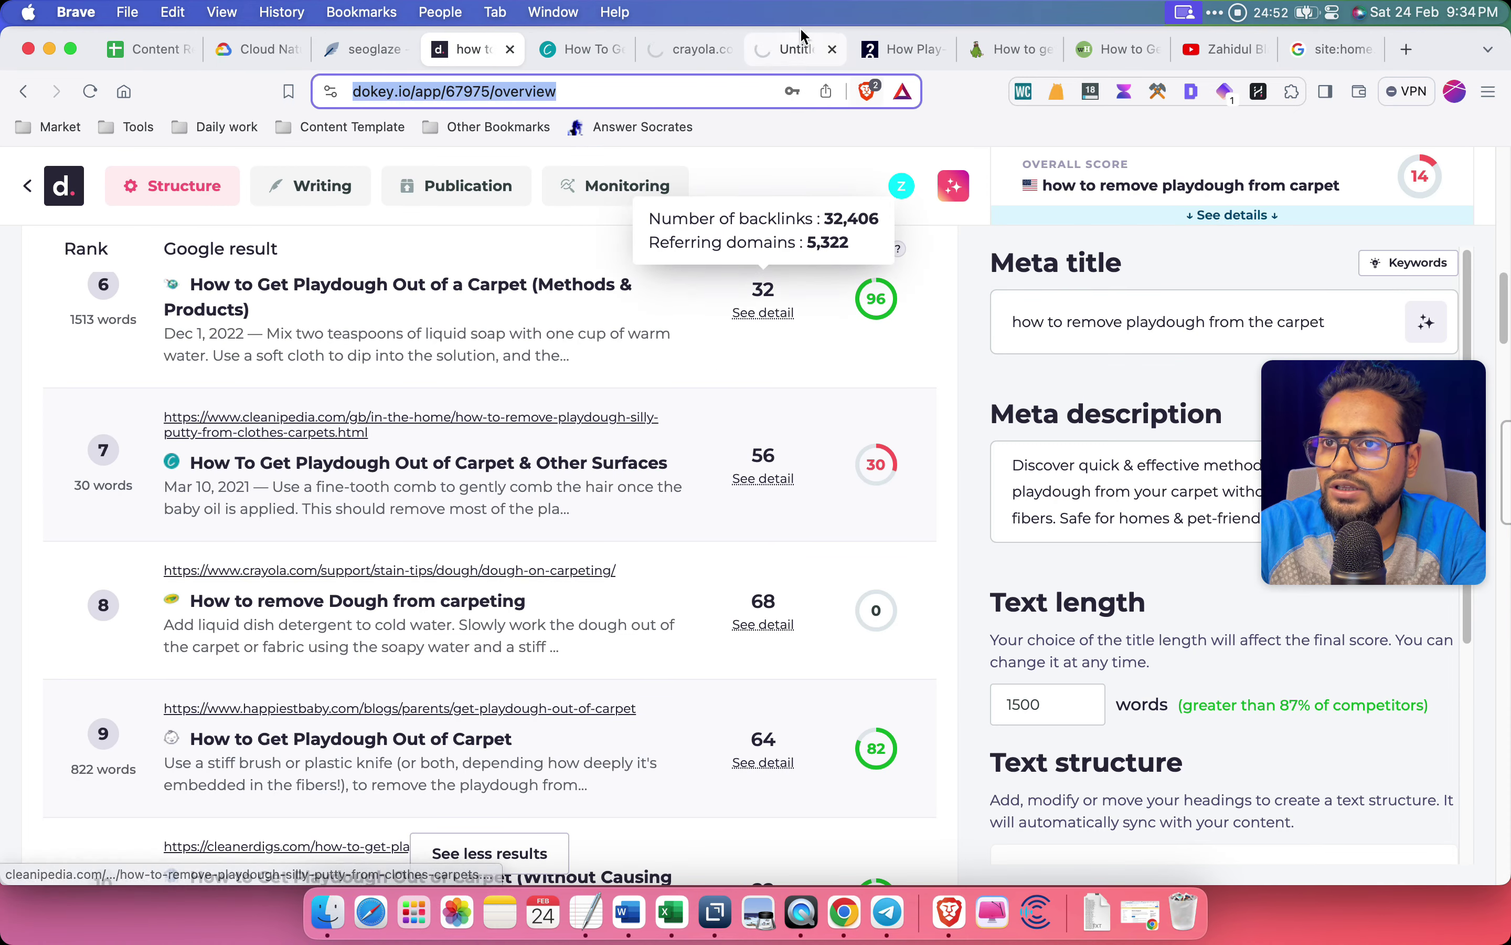
click(796, 49)
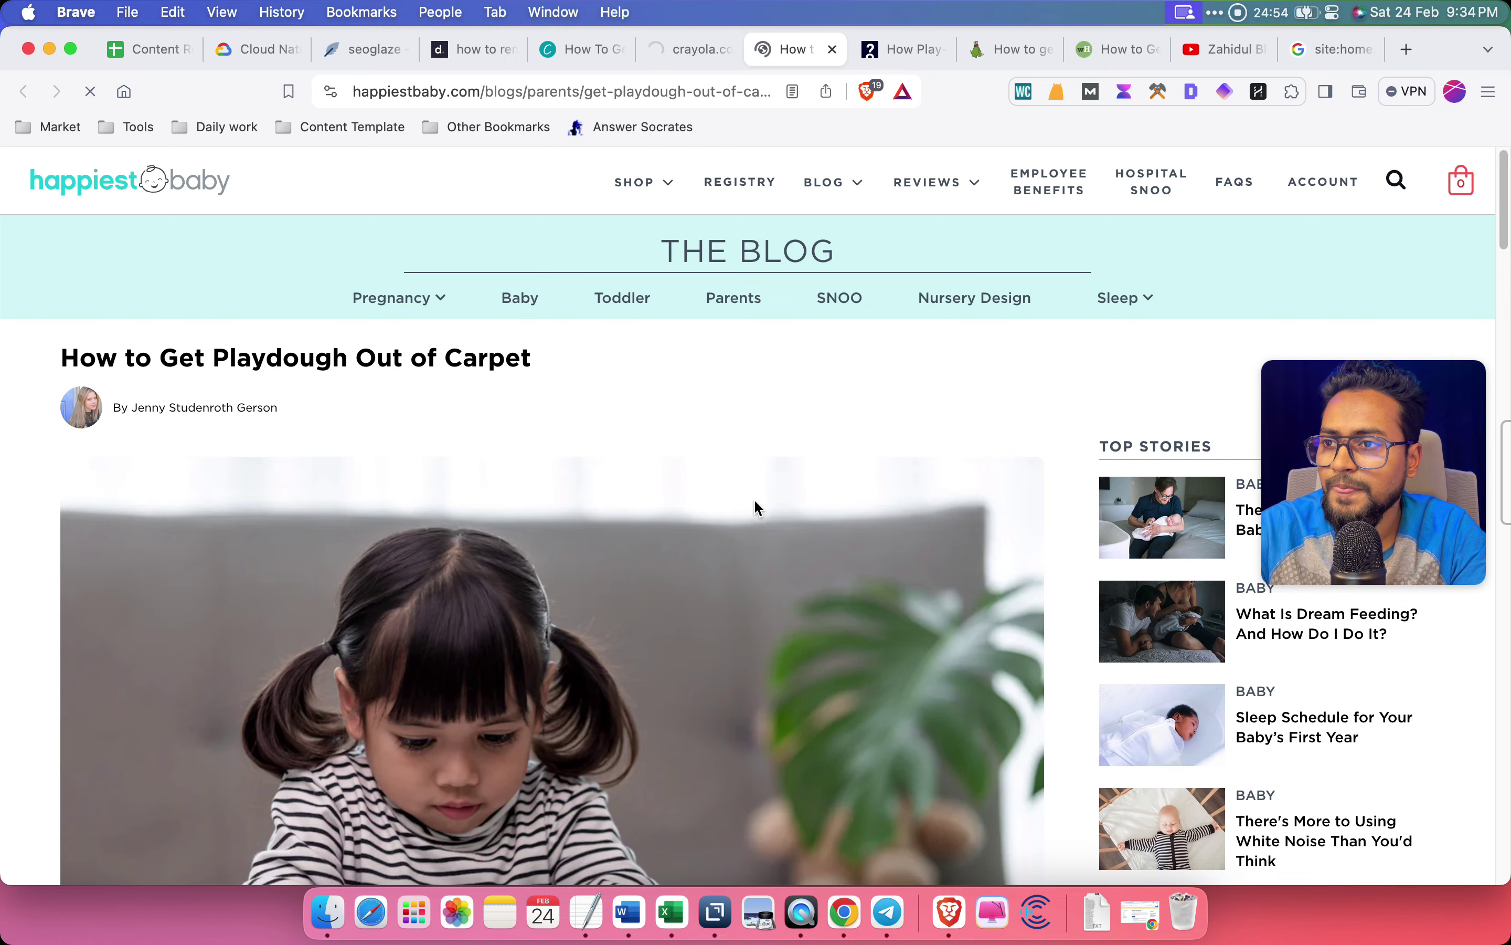
scroll(812, 509, down, 10)
scroll(884, 448, down, 15)
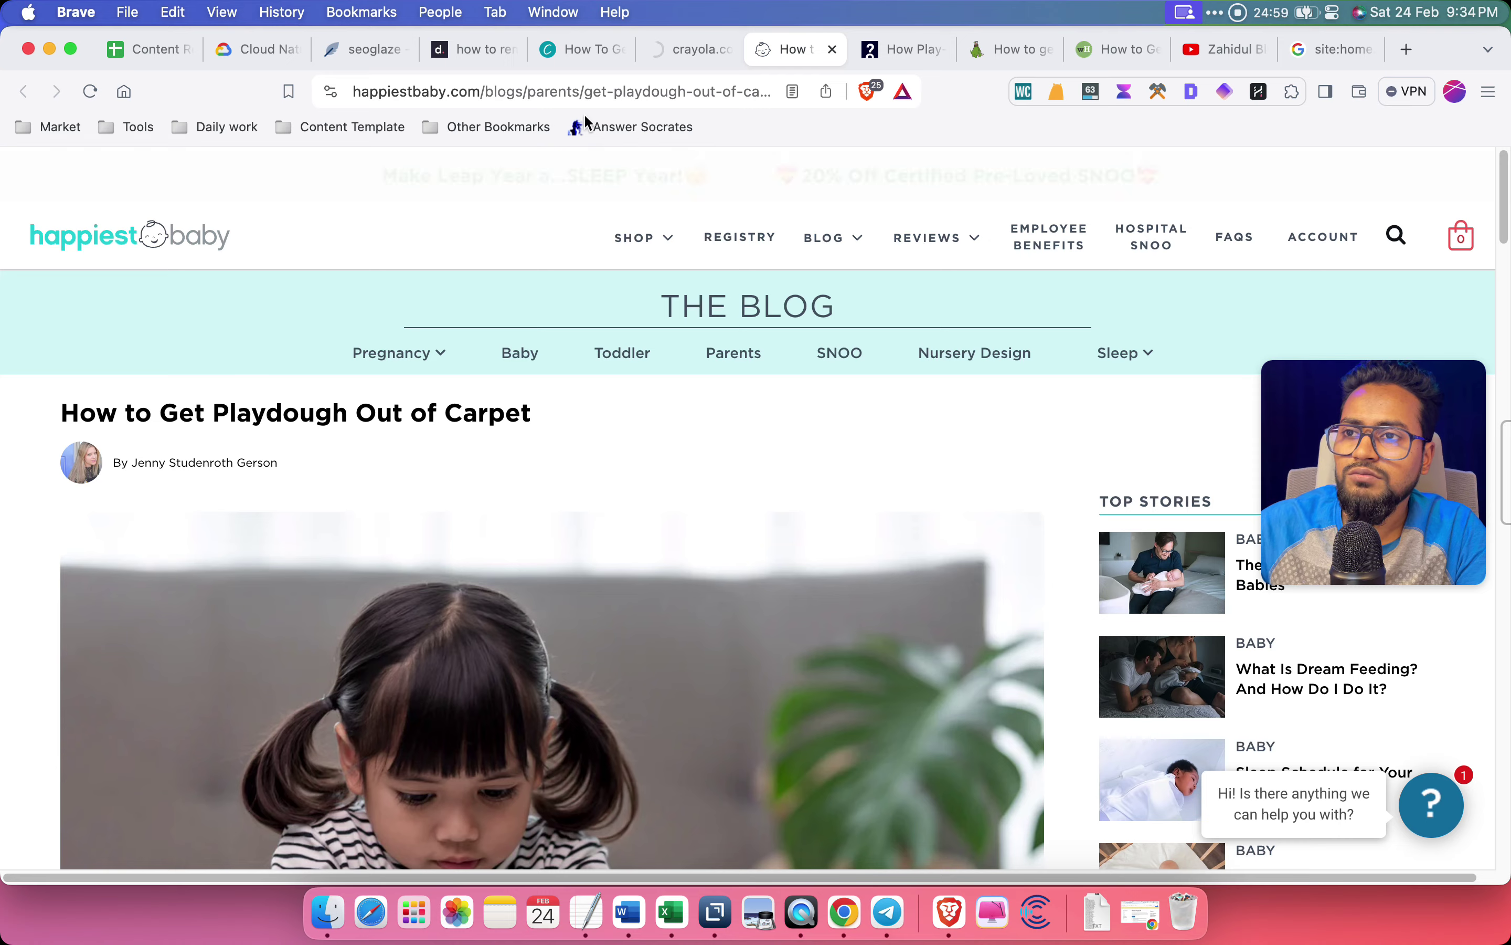
click(475, 50)
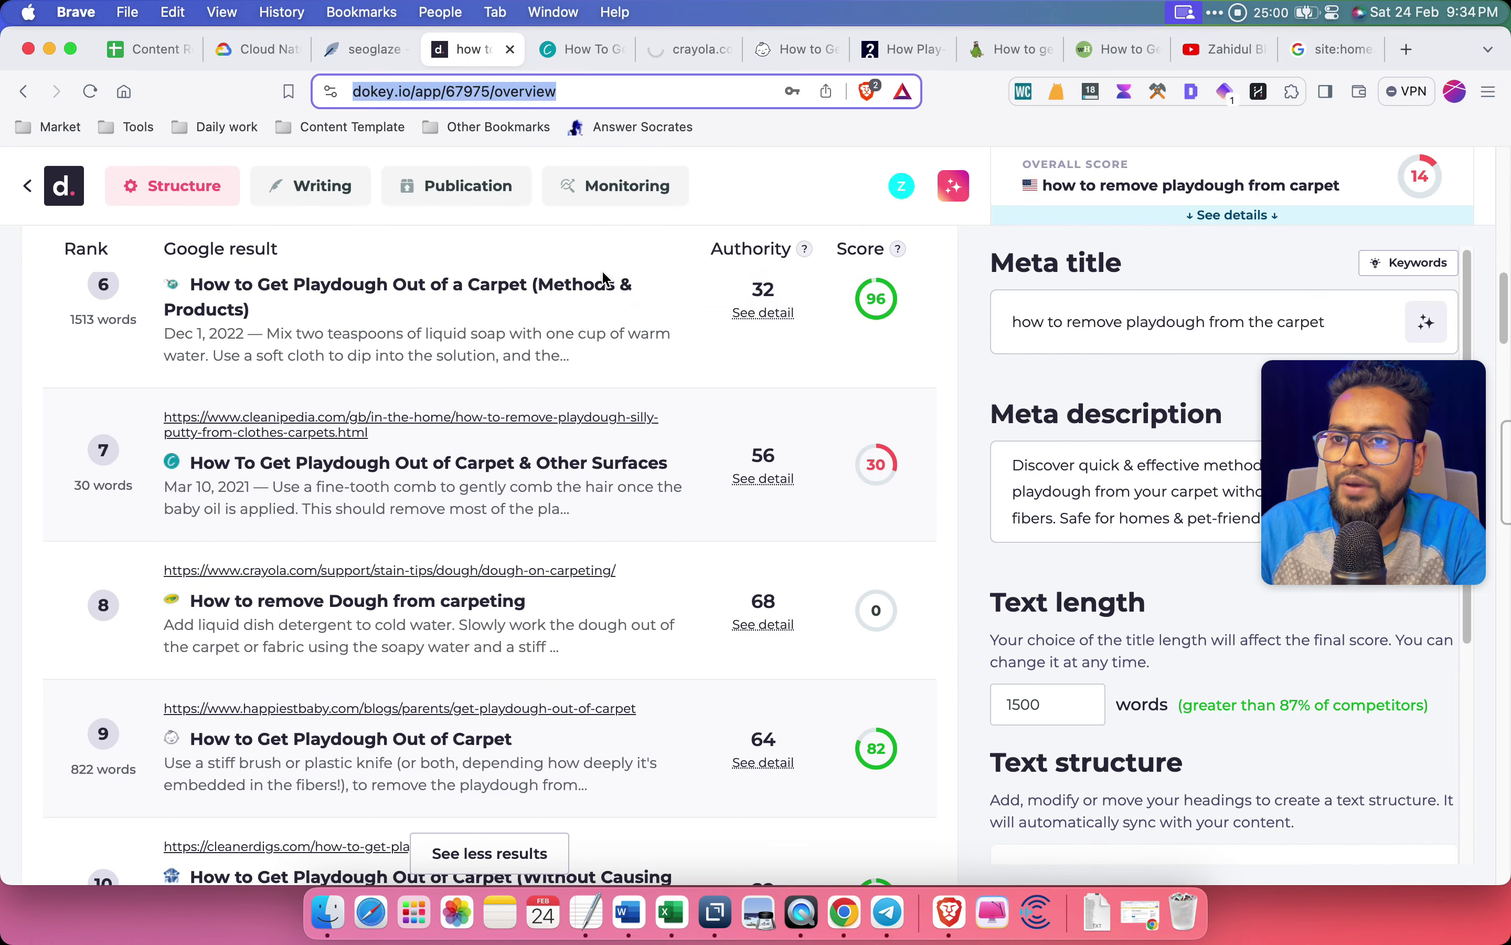
scroll(780, 388, up, 10)
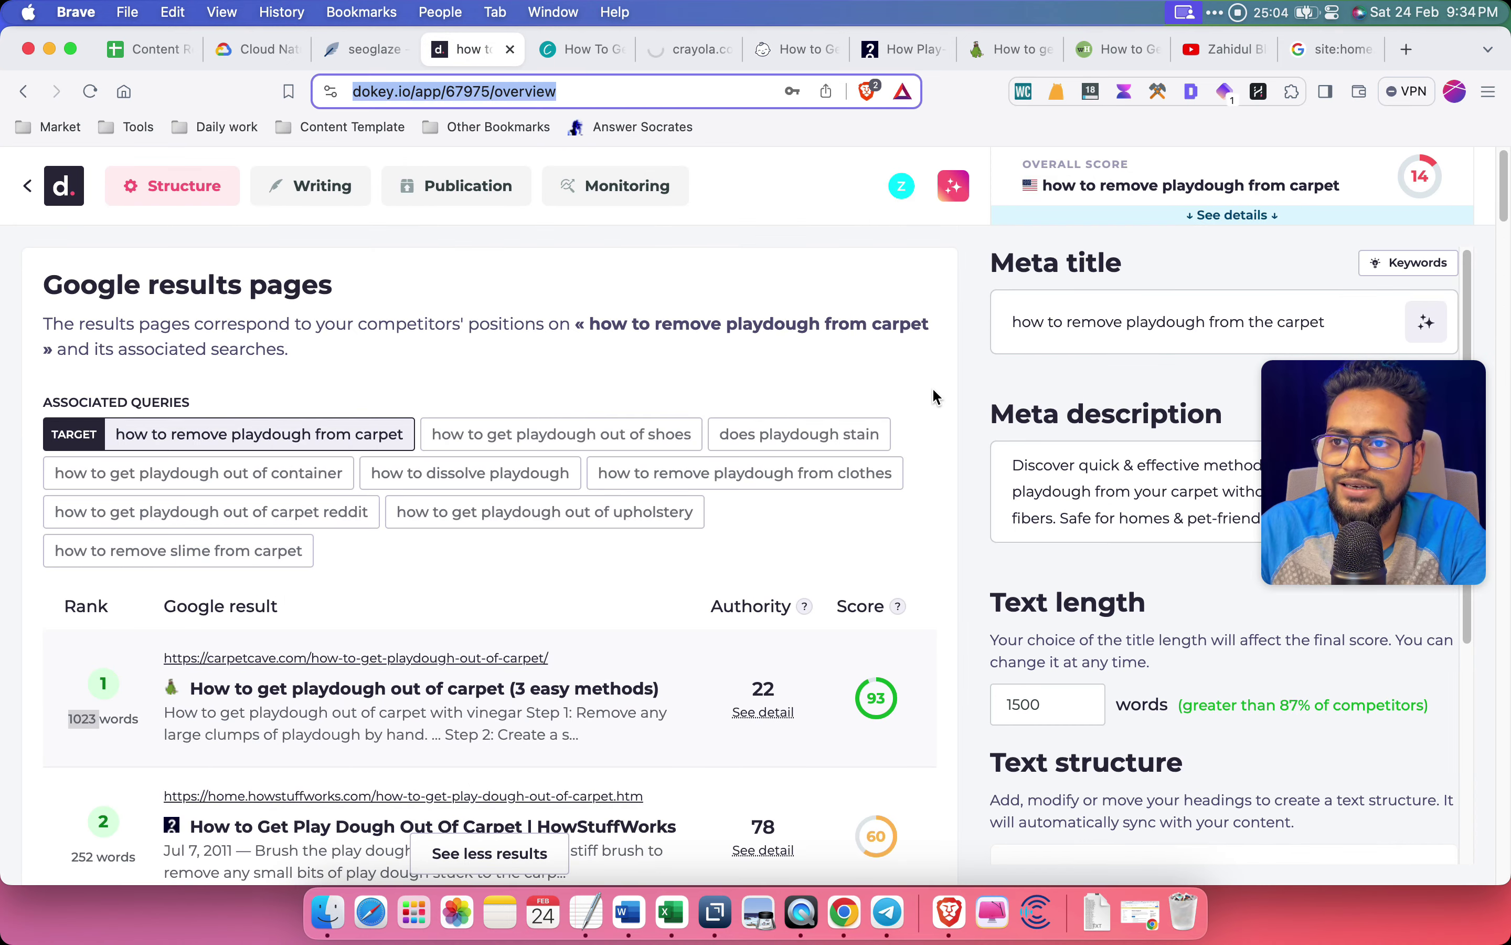
Switch to the Content Research Report's Keyword Map sheet and review the playdough article's primary and secondary keywords
click(148, 49)
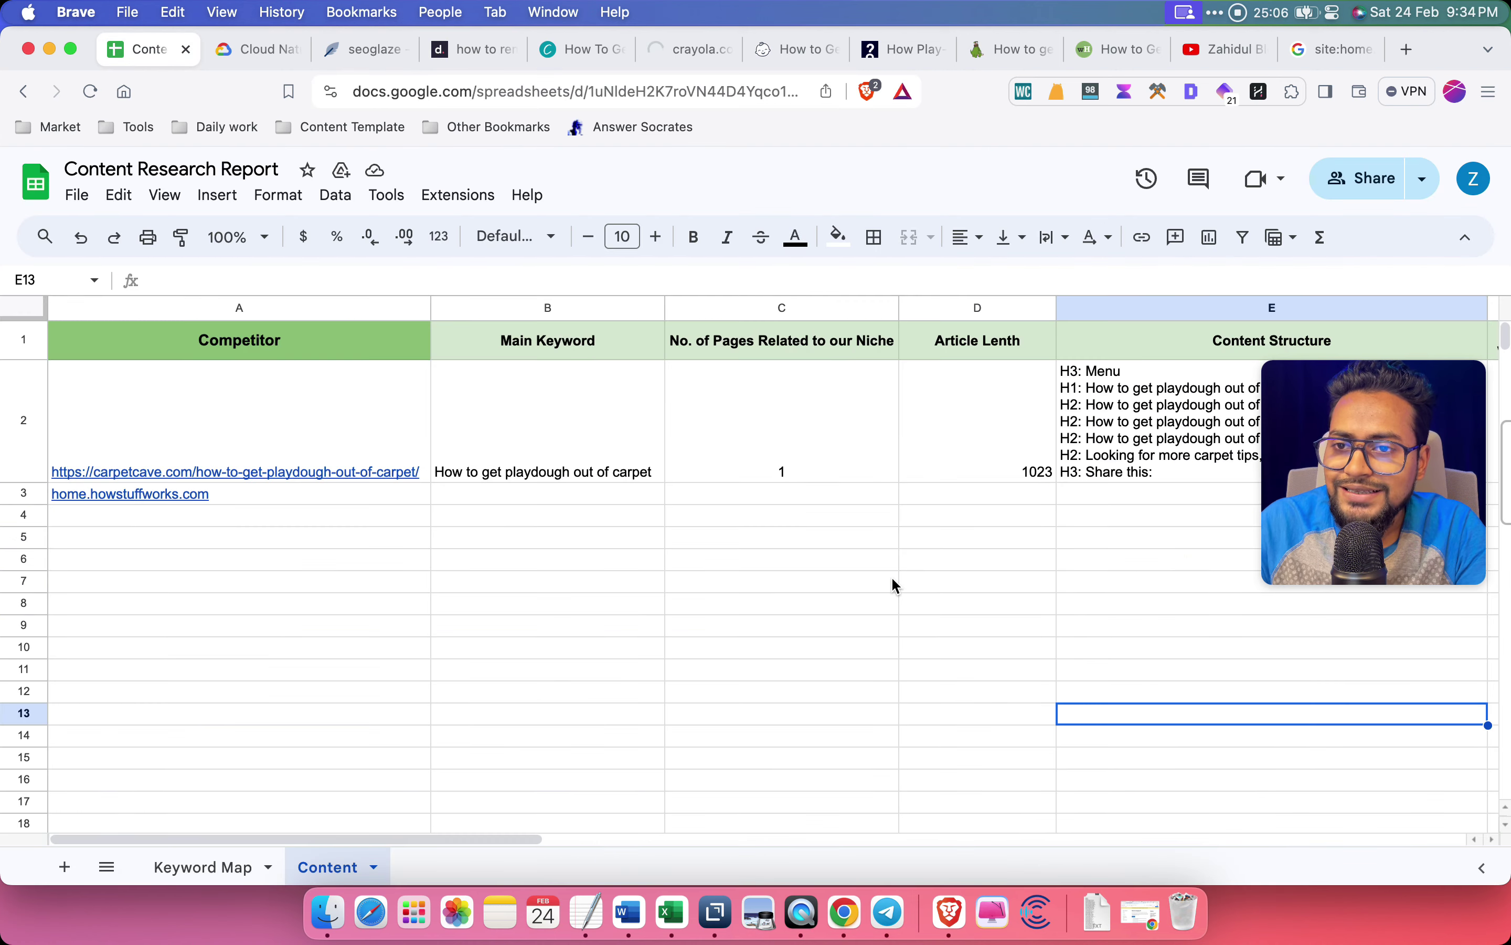
click(893, 583)
click(210, 867)
click(502, 427)
click(481, 381)
mouse_move(745, 400)
mouse_down()
mouse_move(750, 443)
mouse_move(750, 425)
mouse_up()
click(977, 576)
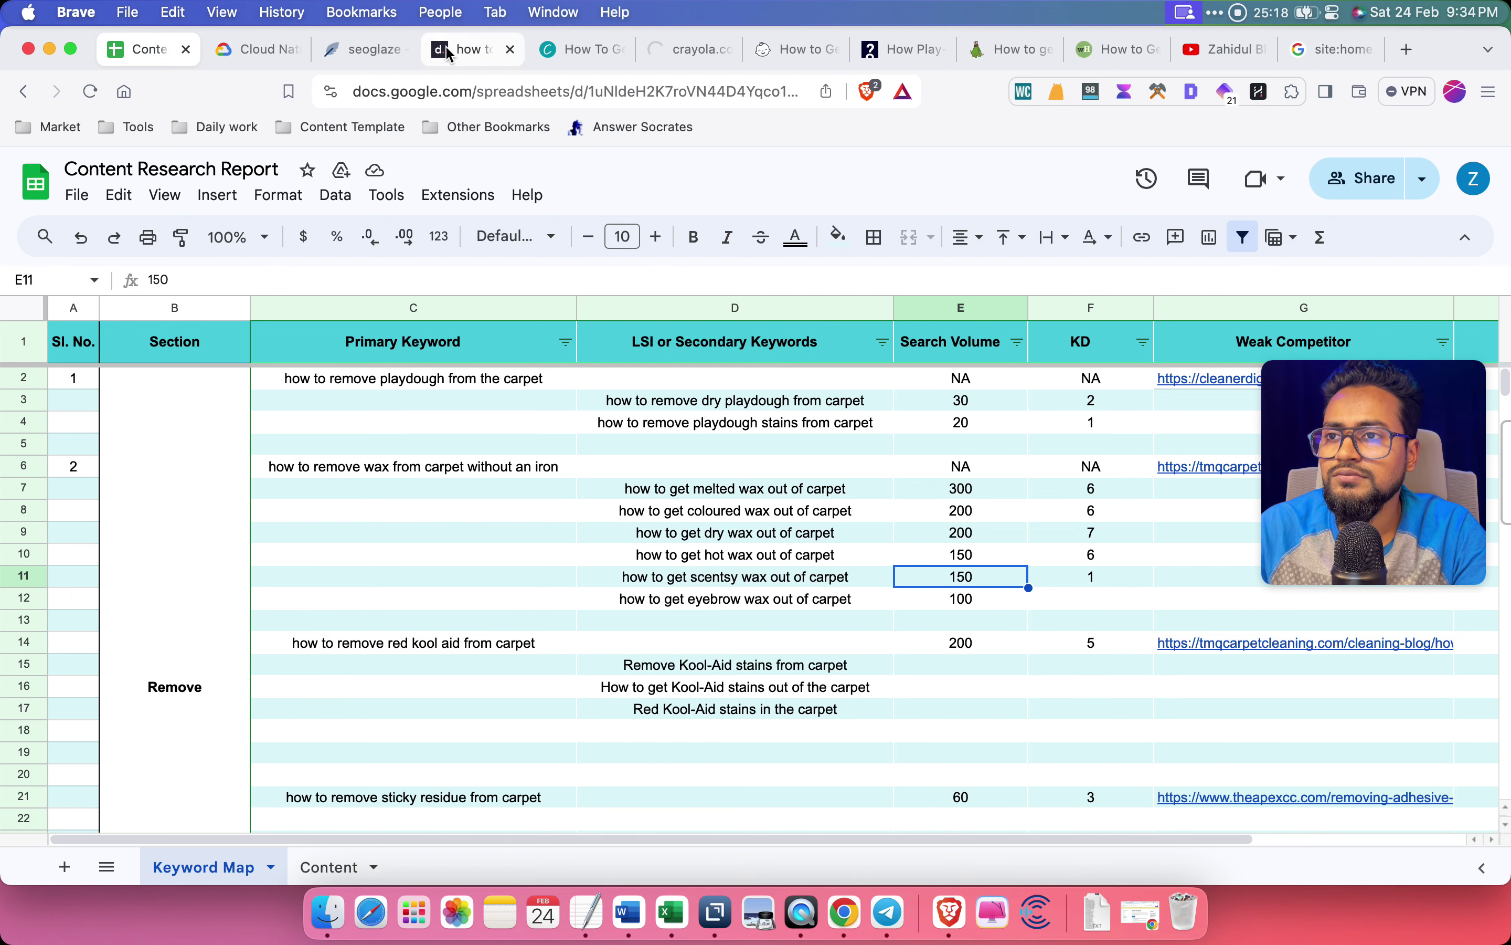
Compare the top-ranked results in Dokey with the primary keyword "how to remove playdough from the carpet" in the Keyword Map sheet
click(475, 49)
scroll(735, 484, down, 4)
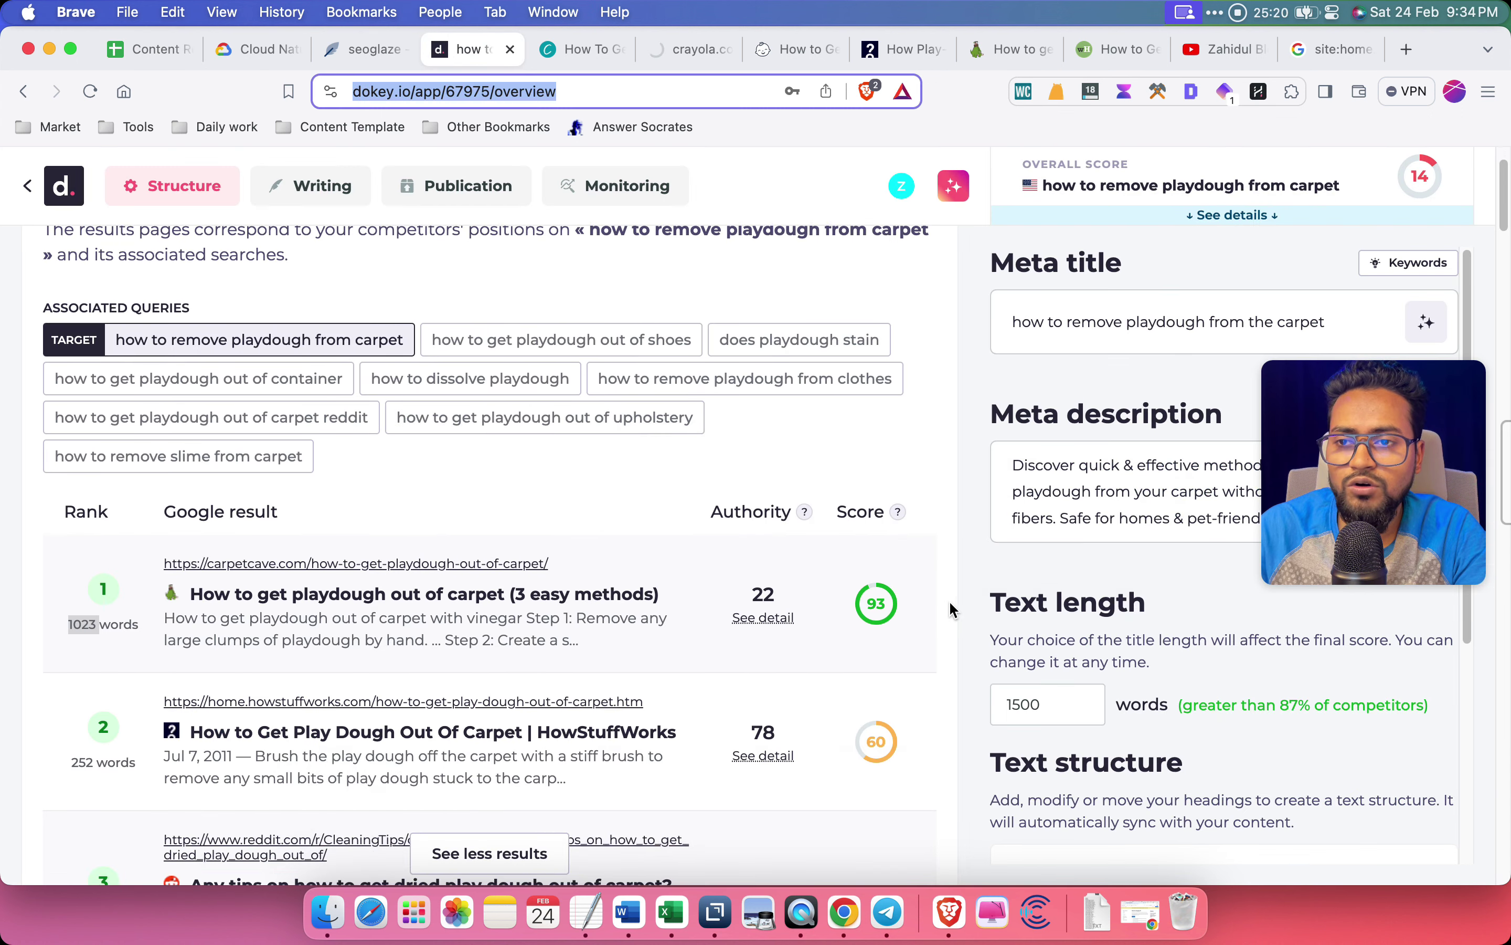
scroll(950, 609, down, 1)
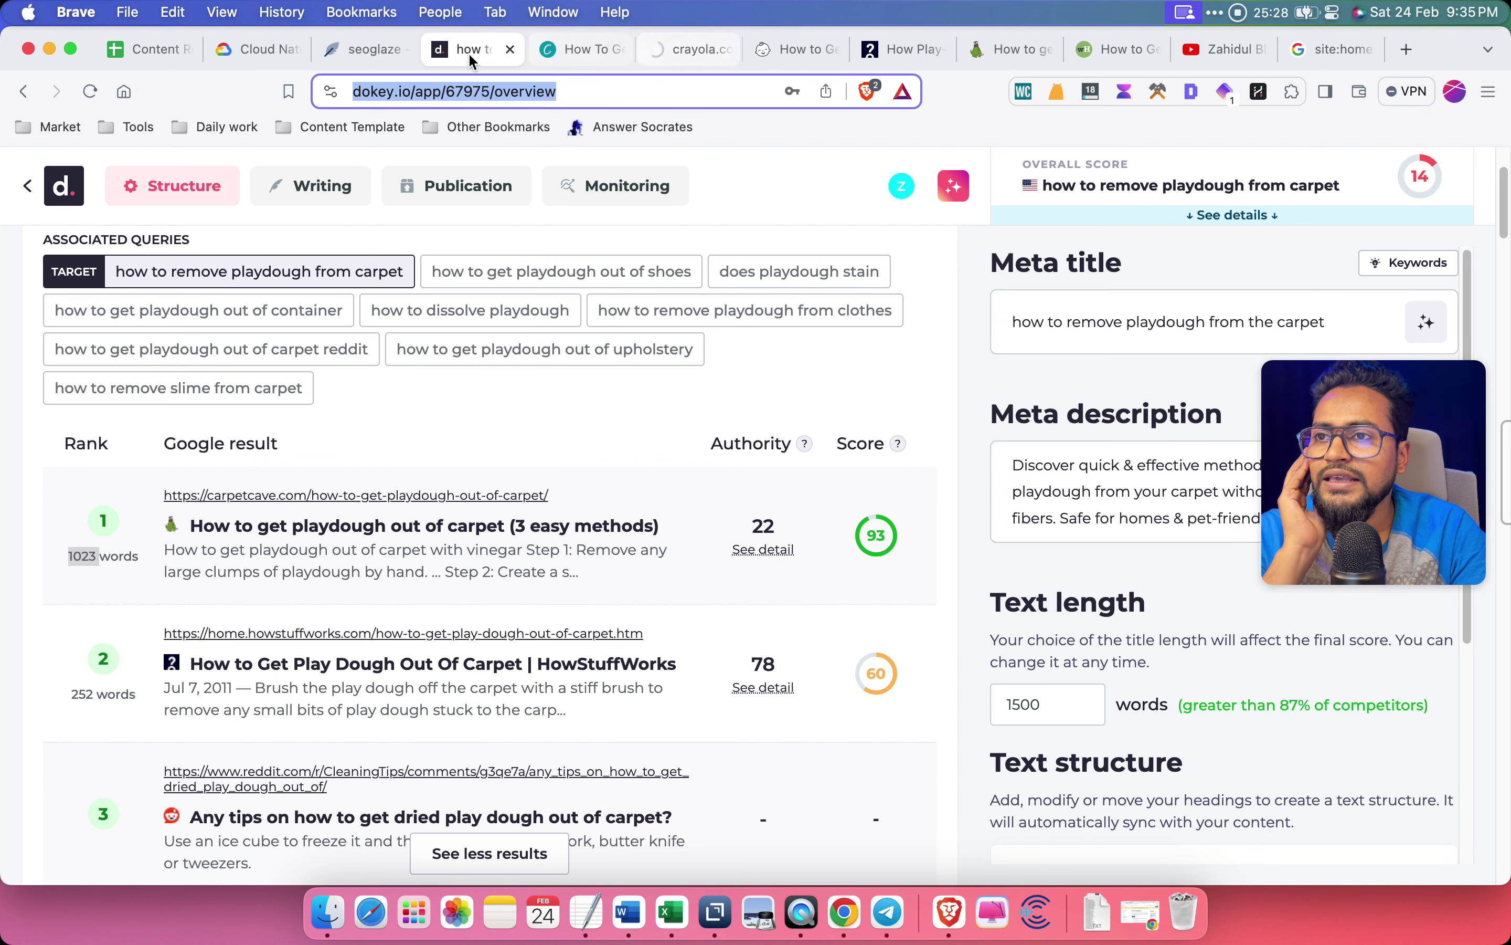
click(153, 49)
click(407, 379)
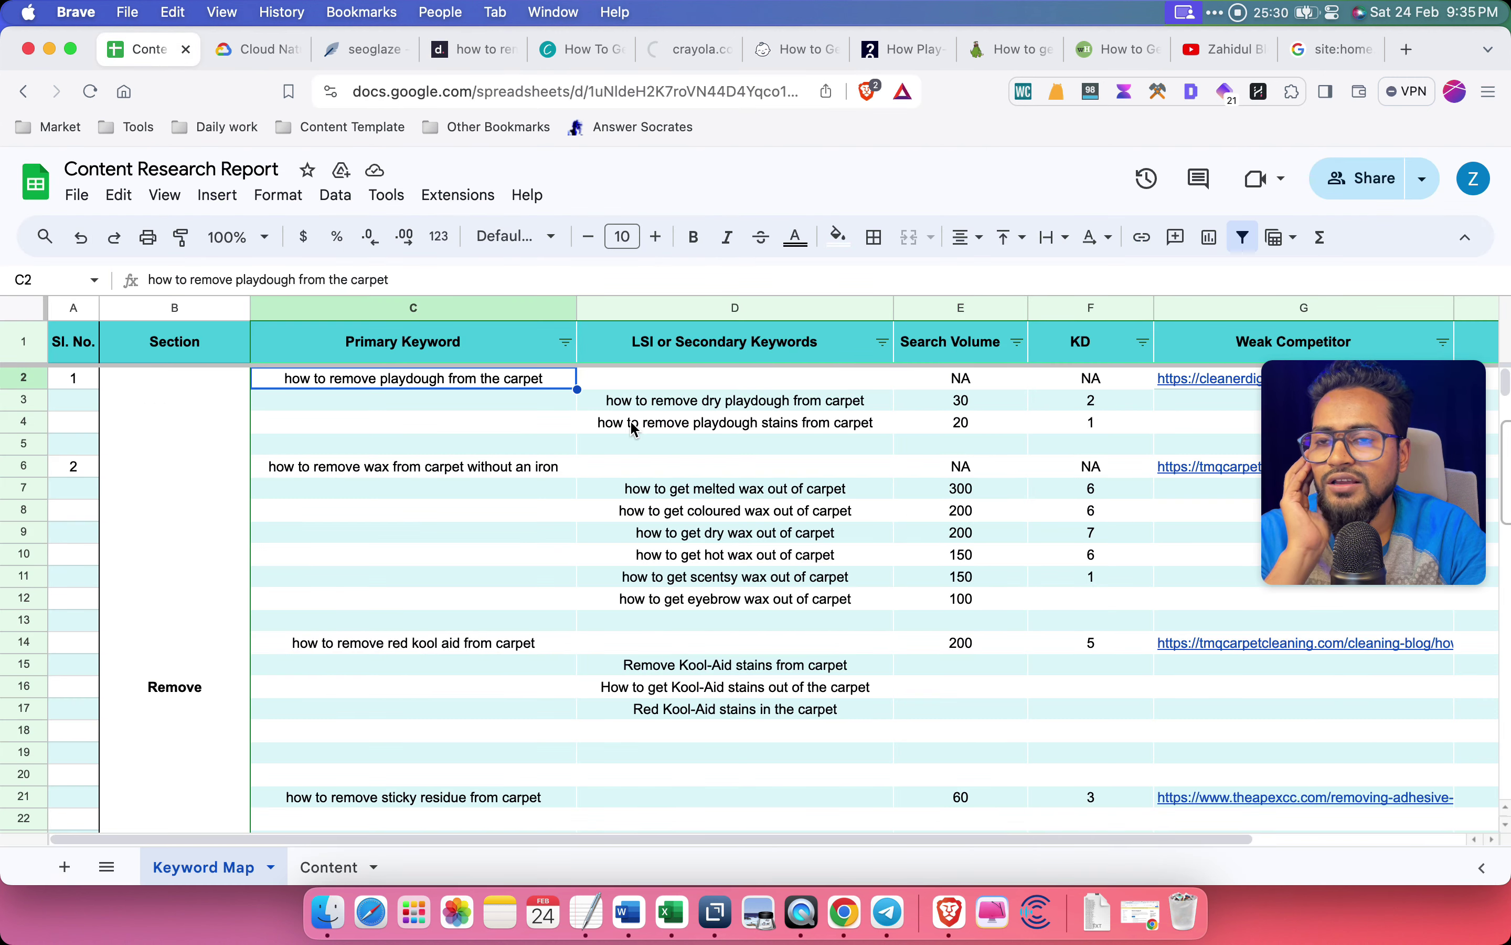
click(473, 48)
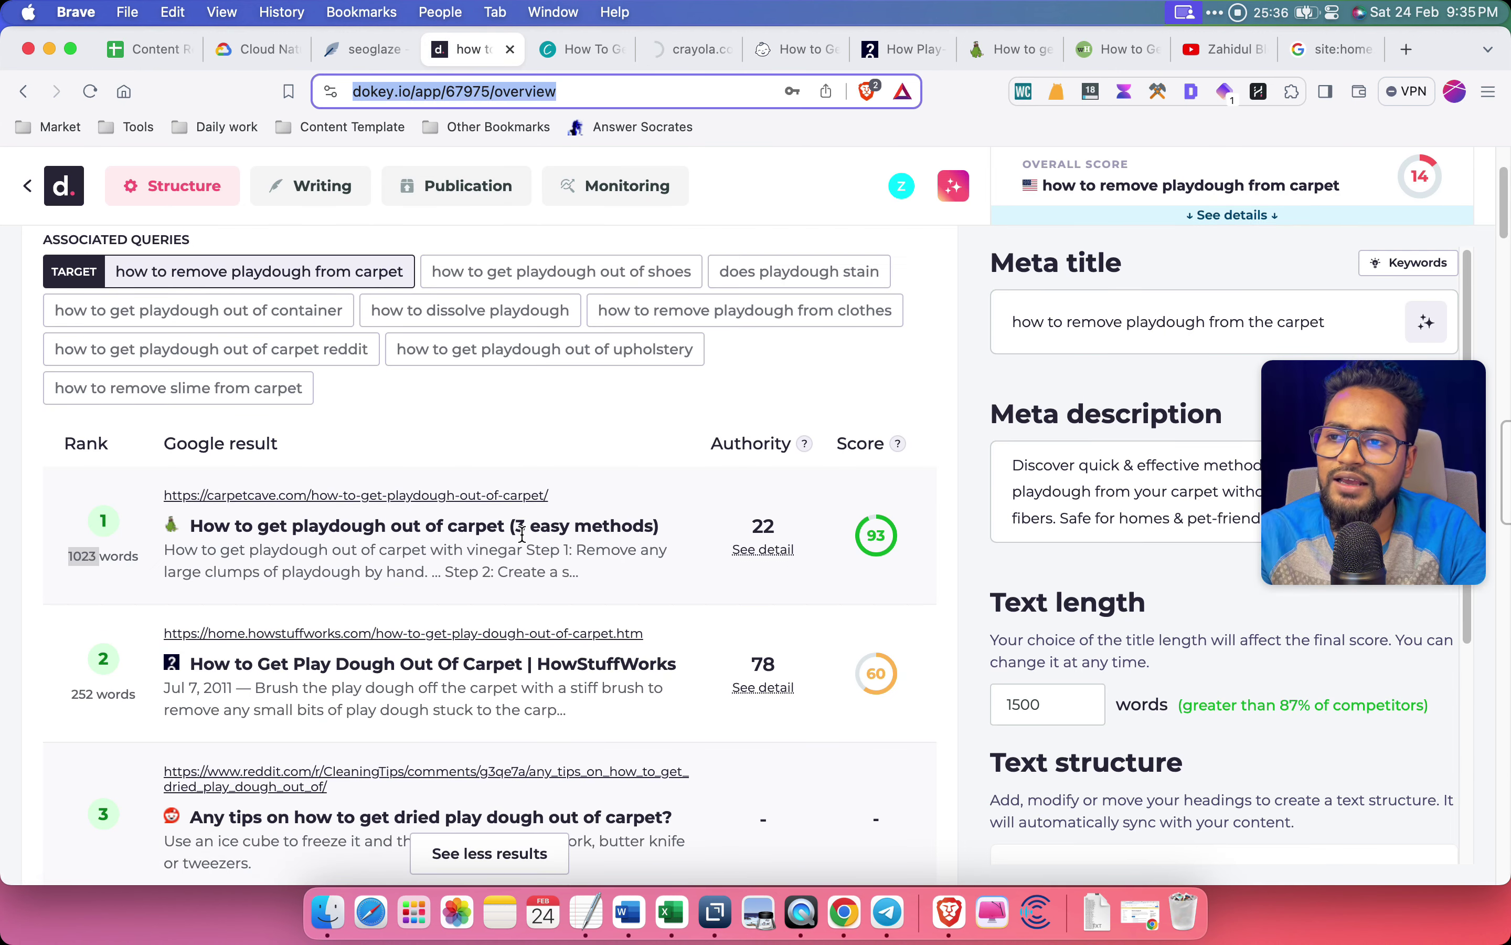
click(147, 49)
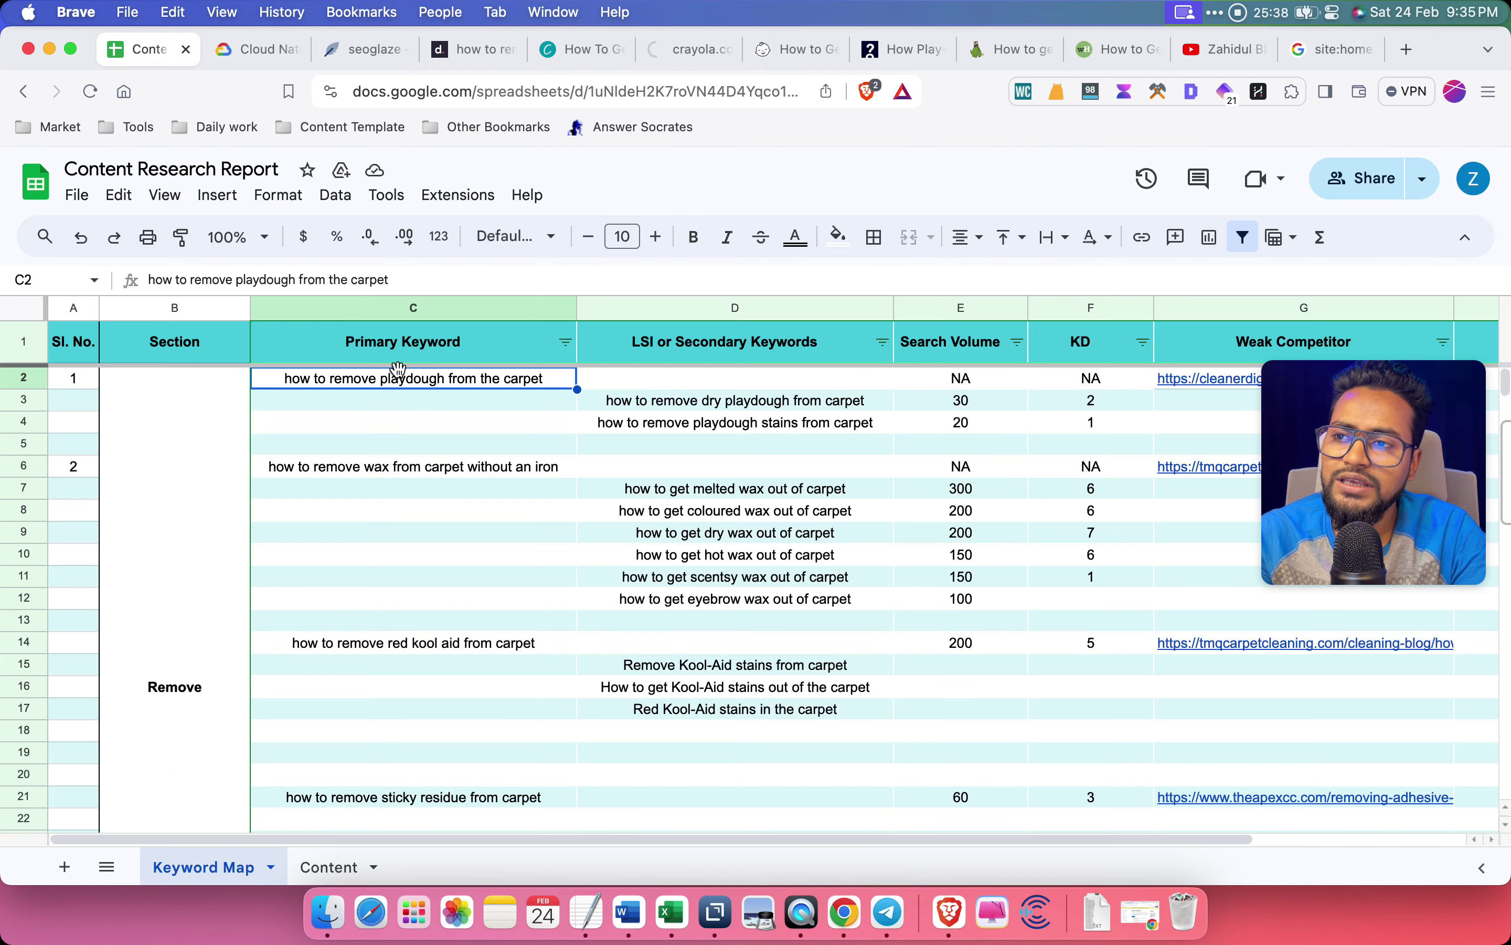
click(466, 49)
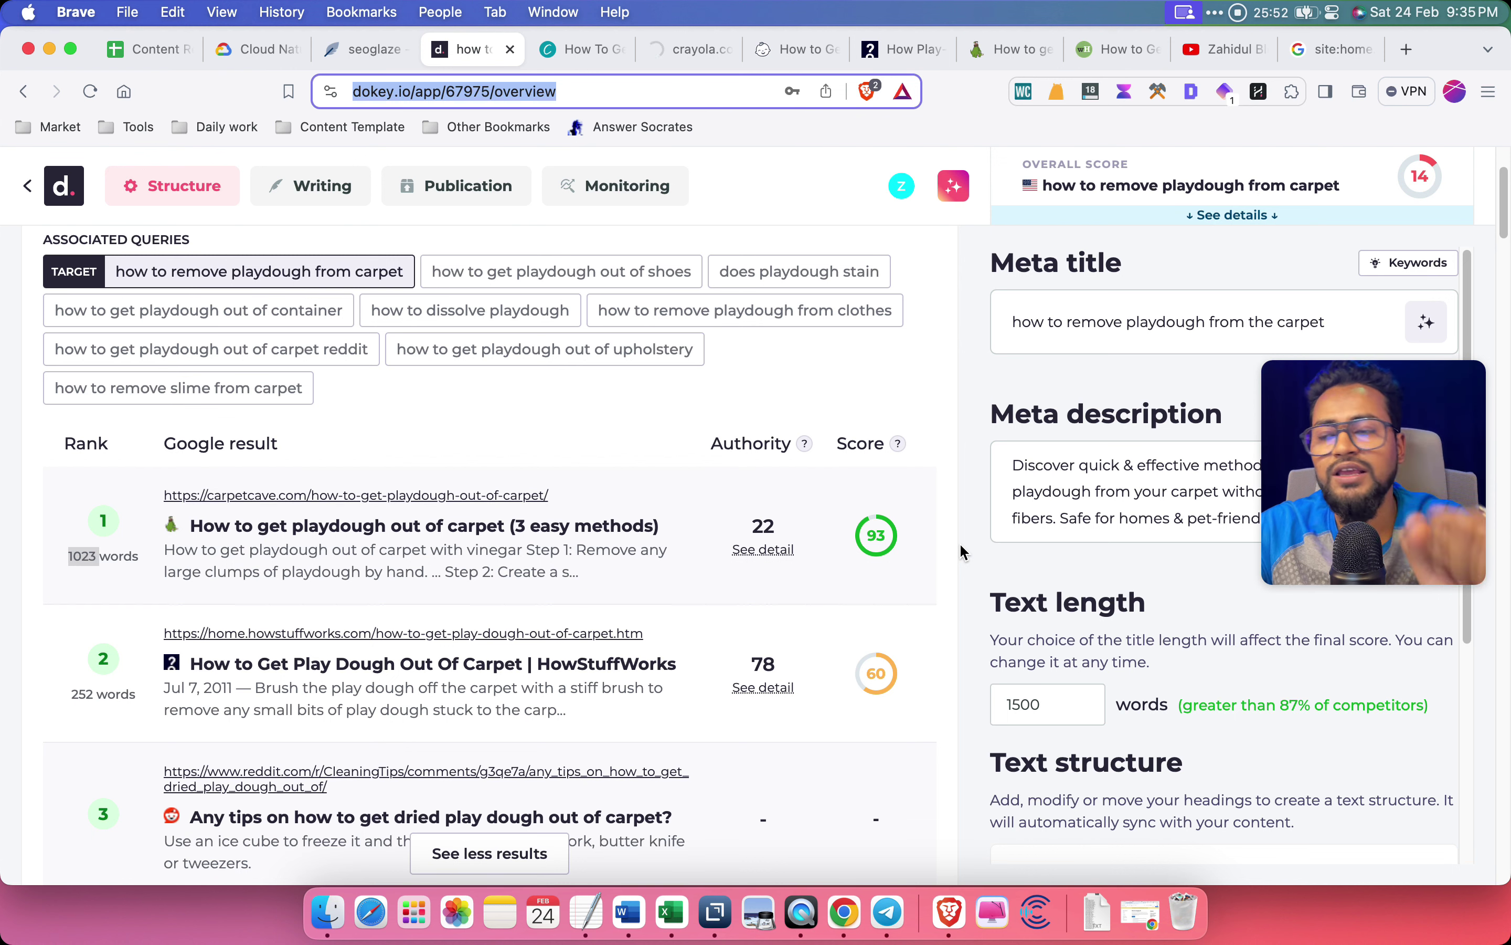
click(157, 50)
click(495, 452)
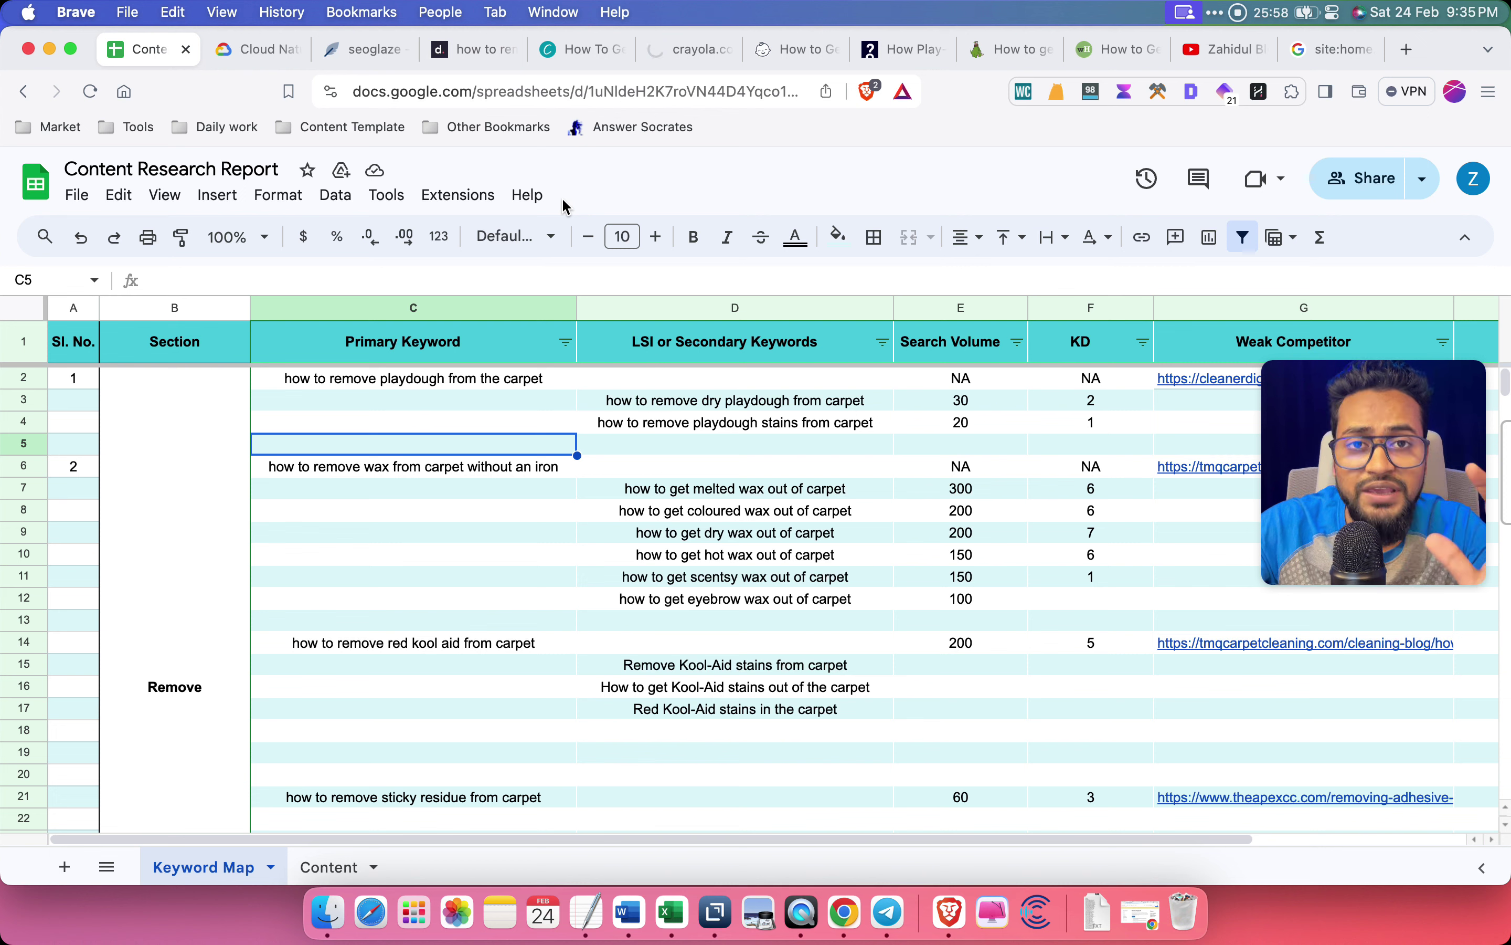
click(476, 49)
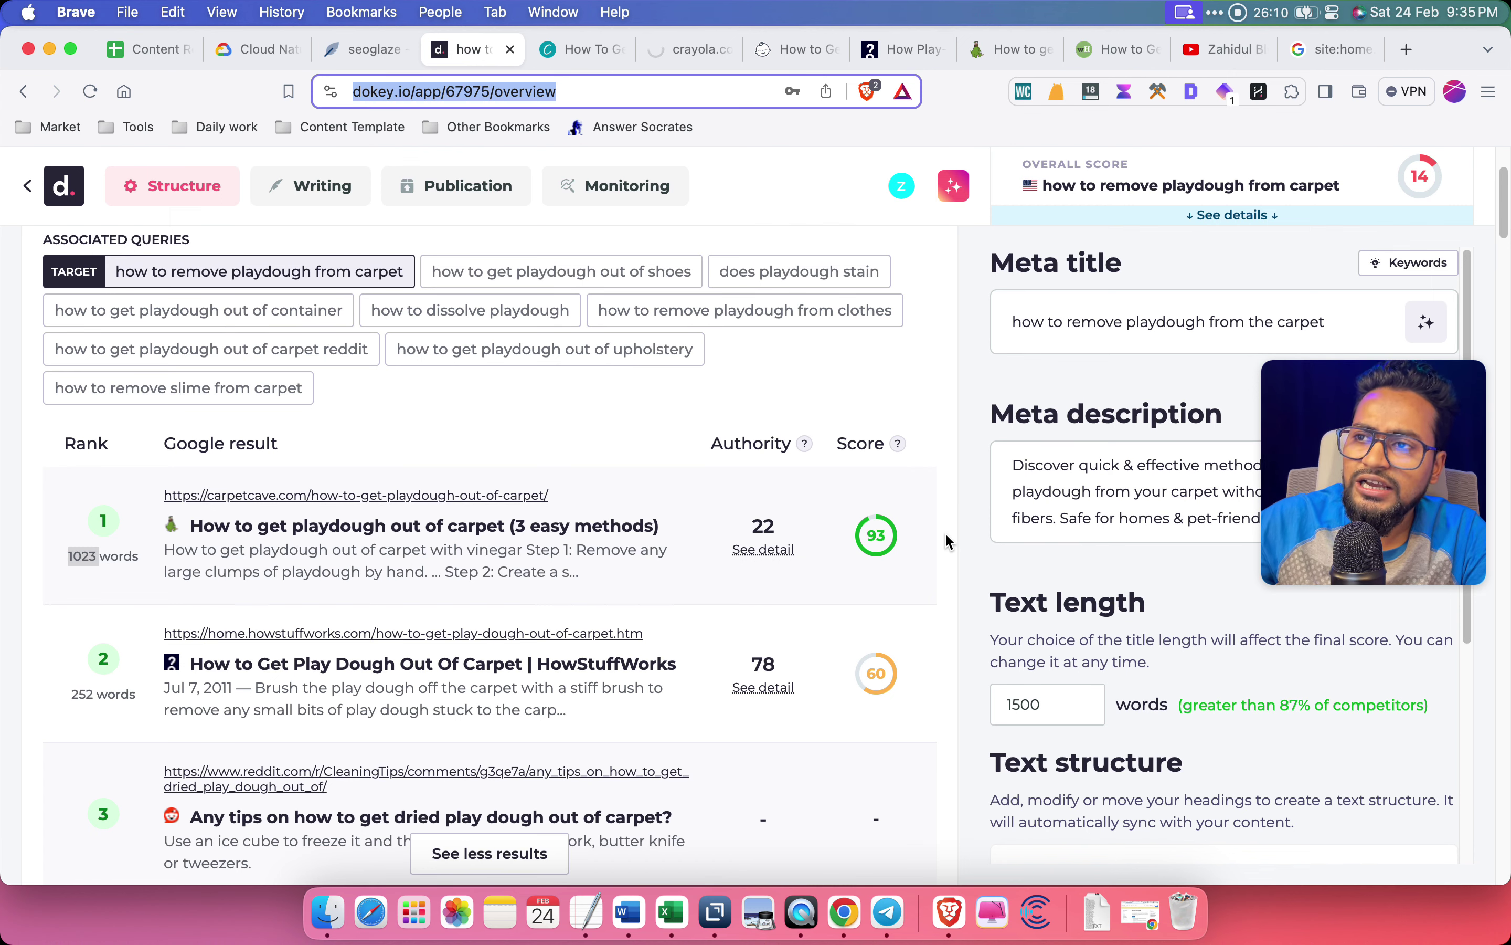
click(149, 49)
click(487, 380)
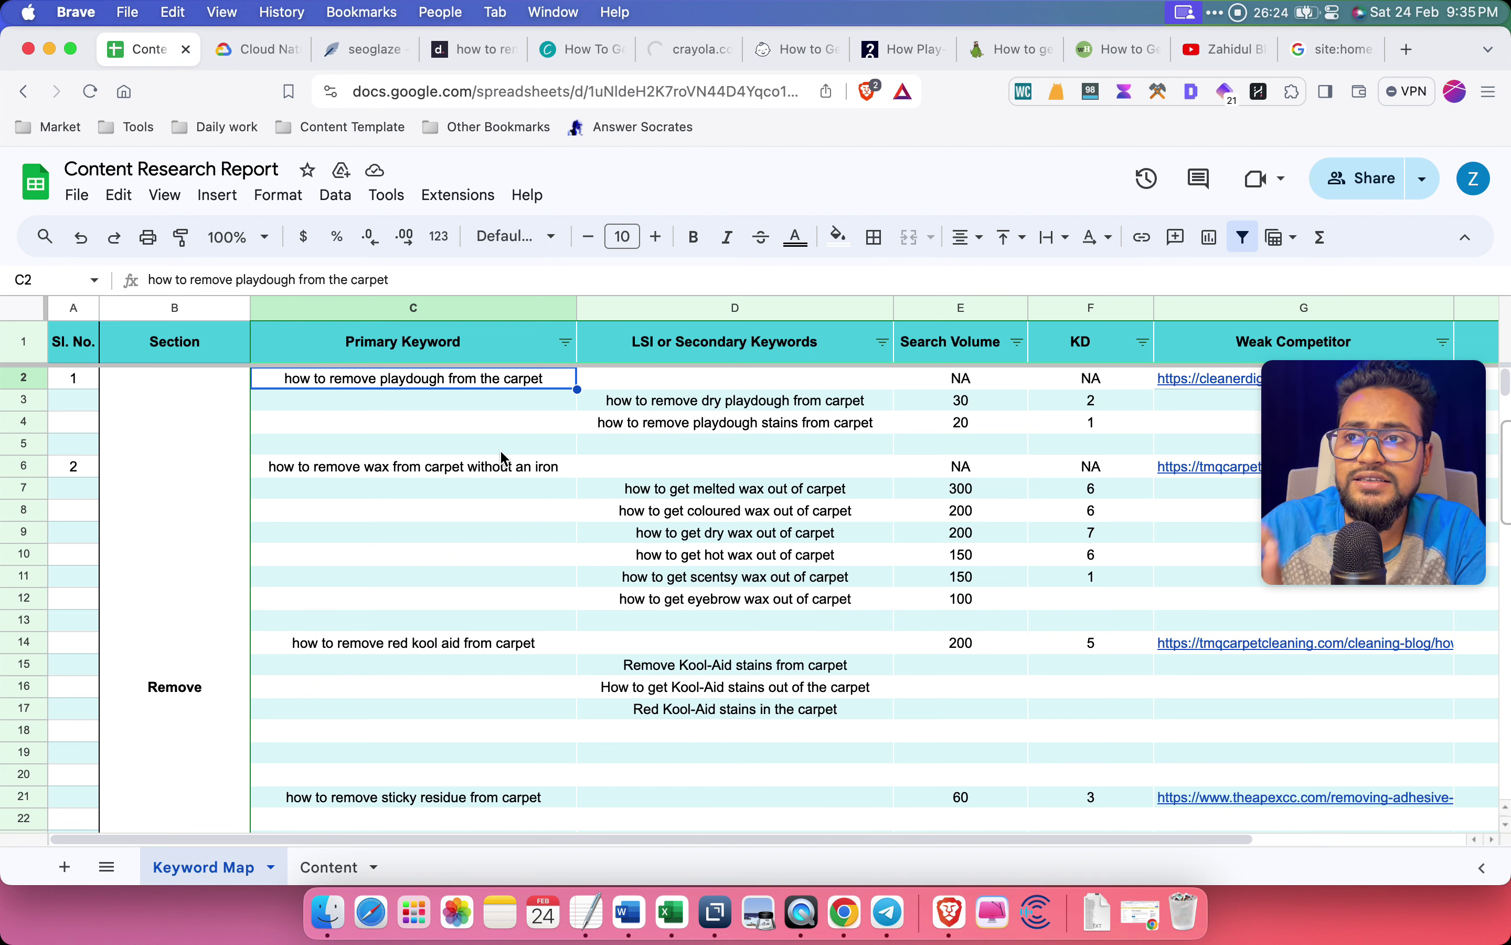
Close the Crayola article's tab and return to the top-ranked results in Dokey
click(687, 50)
click(724, 49)
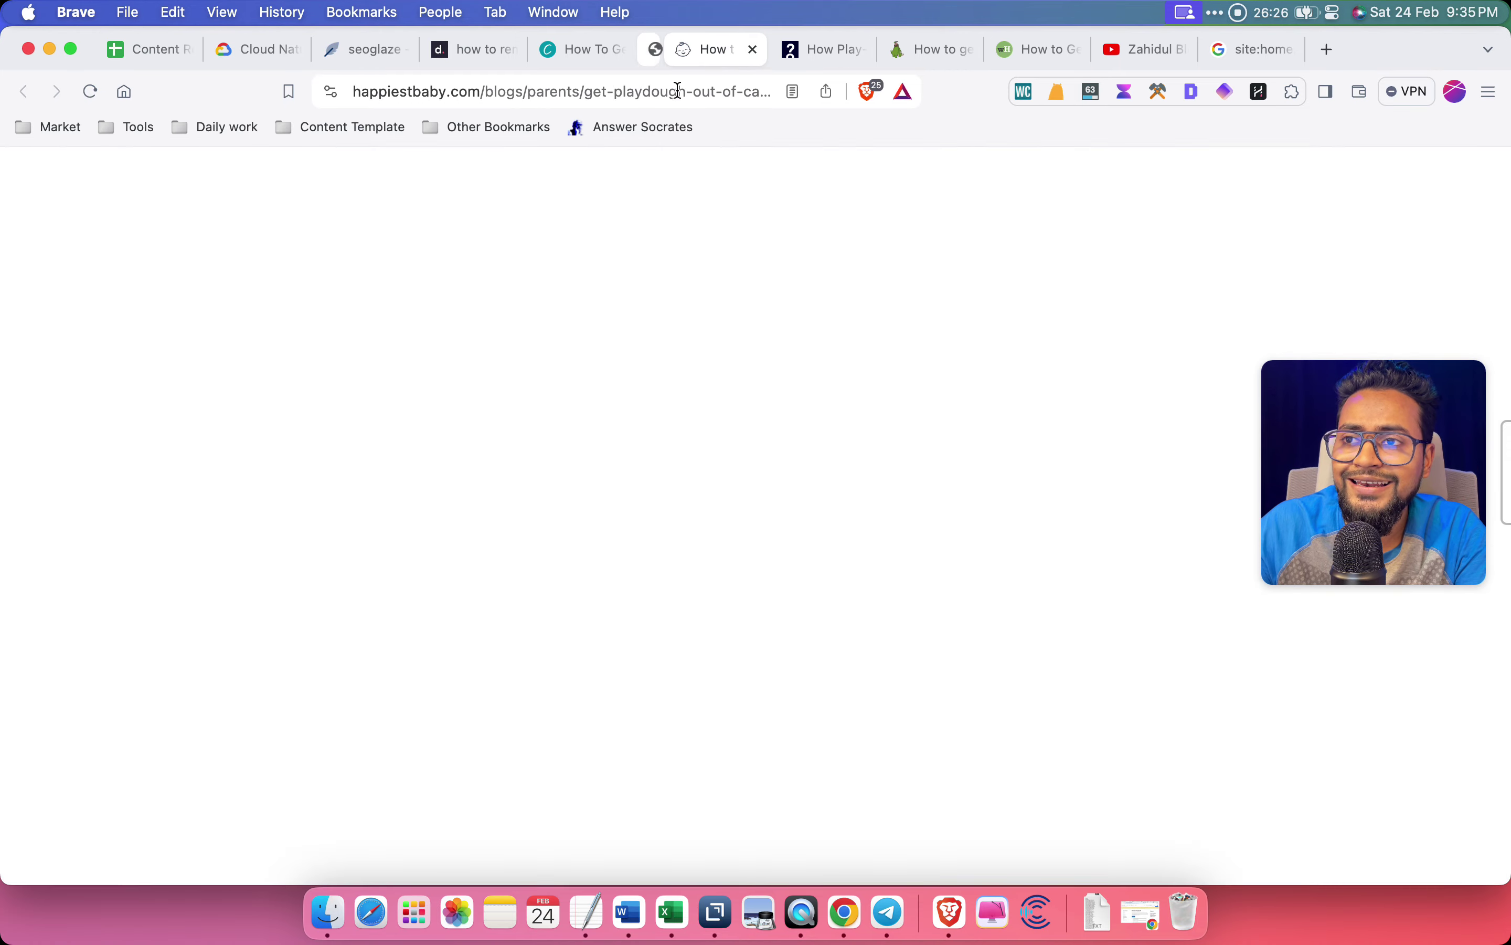
click(480, 48)
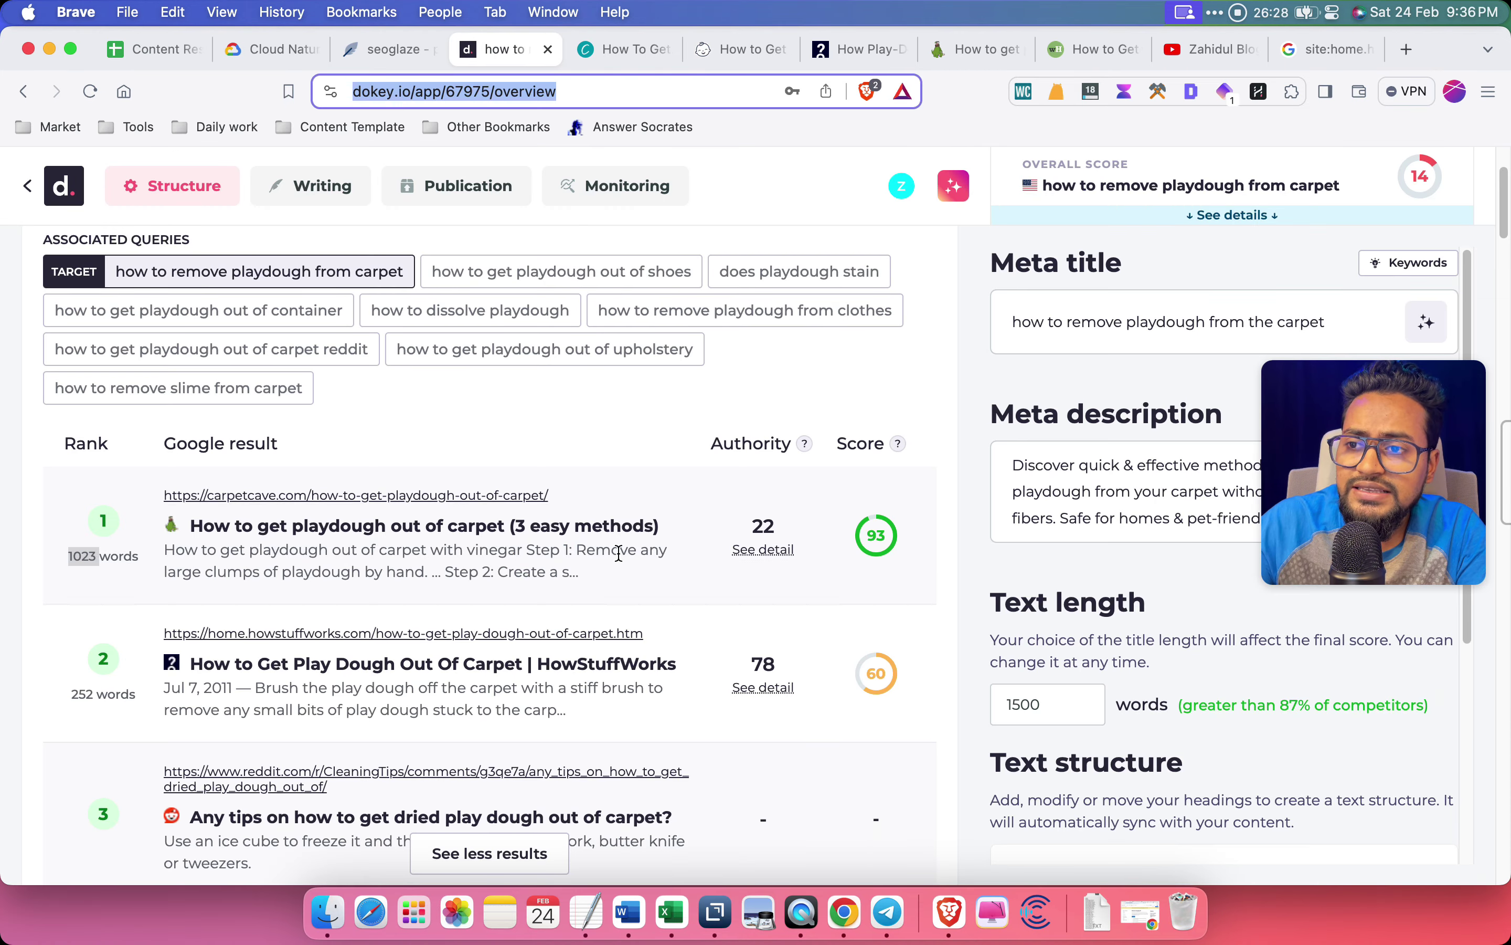
scroll(617, 562, down, 2)
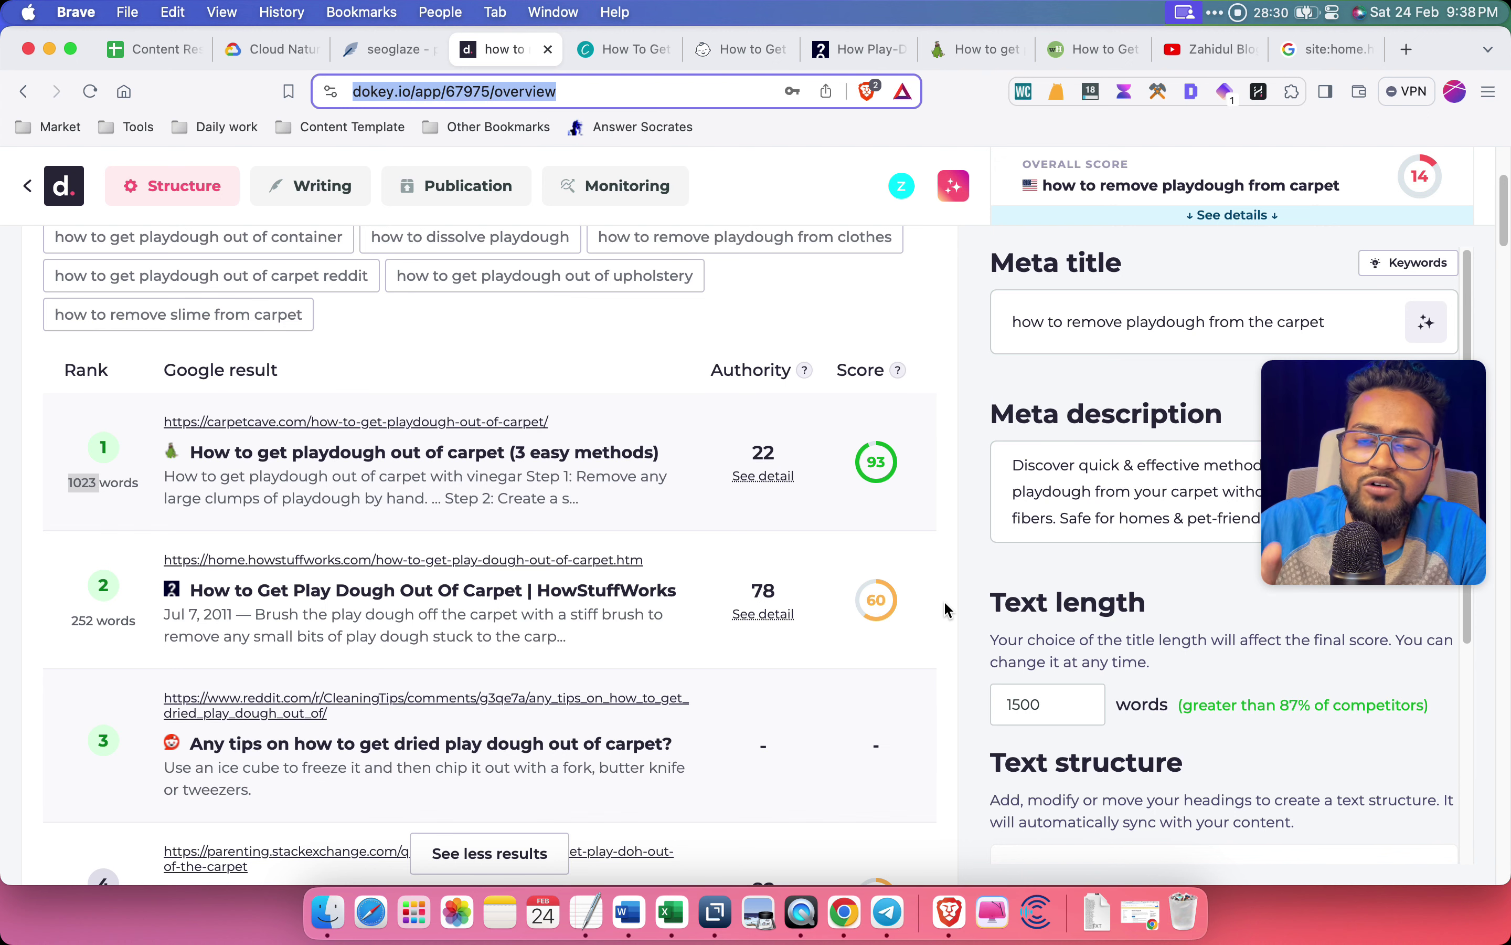
Open Dokey's writing editor for the playdough article to bring up its suggested keywords
click(390, 55)
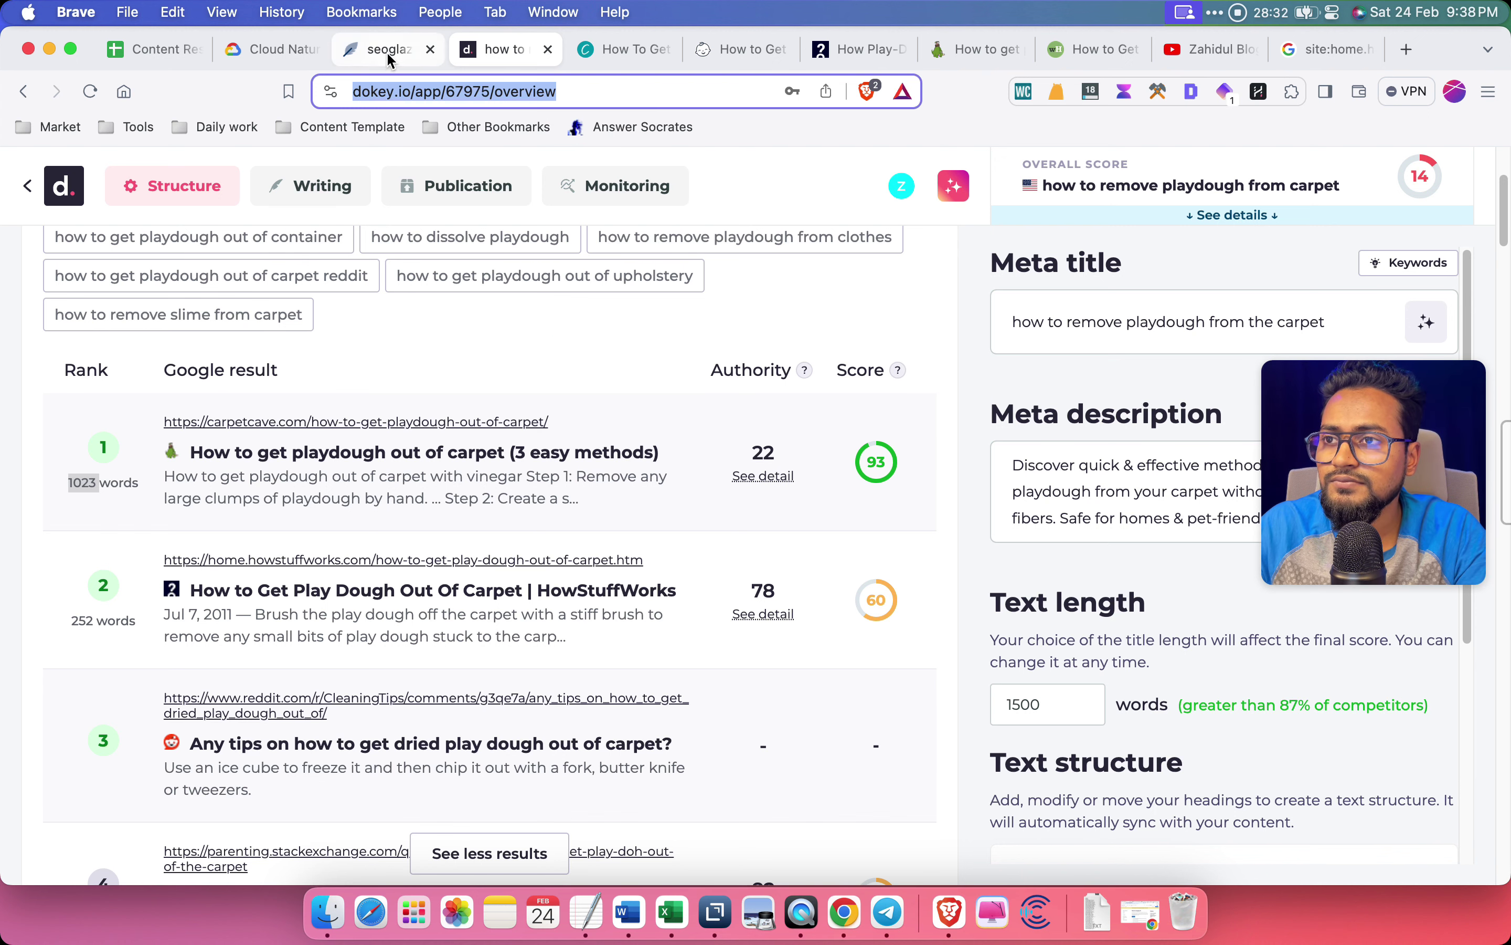
click(506, 51)
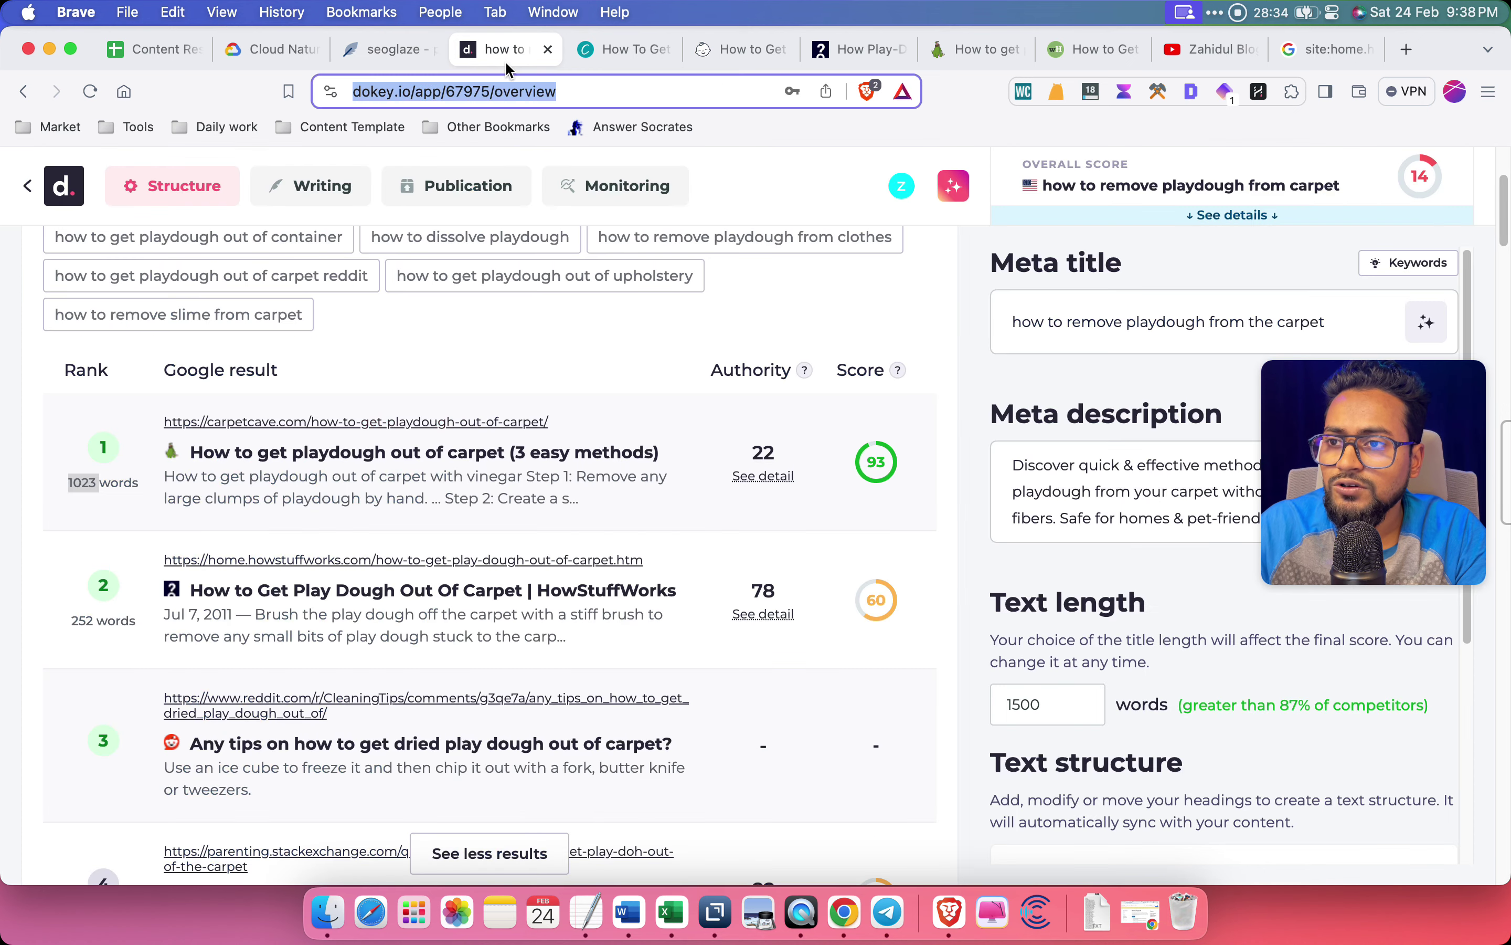
scroll(564, 442, up, 5)
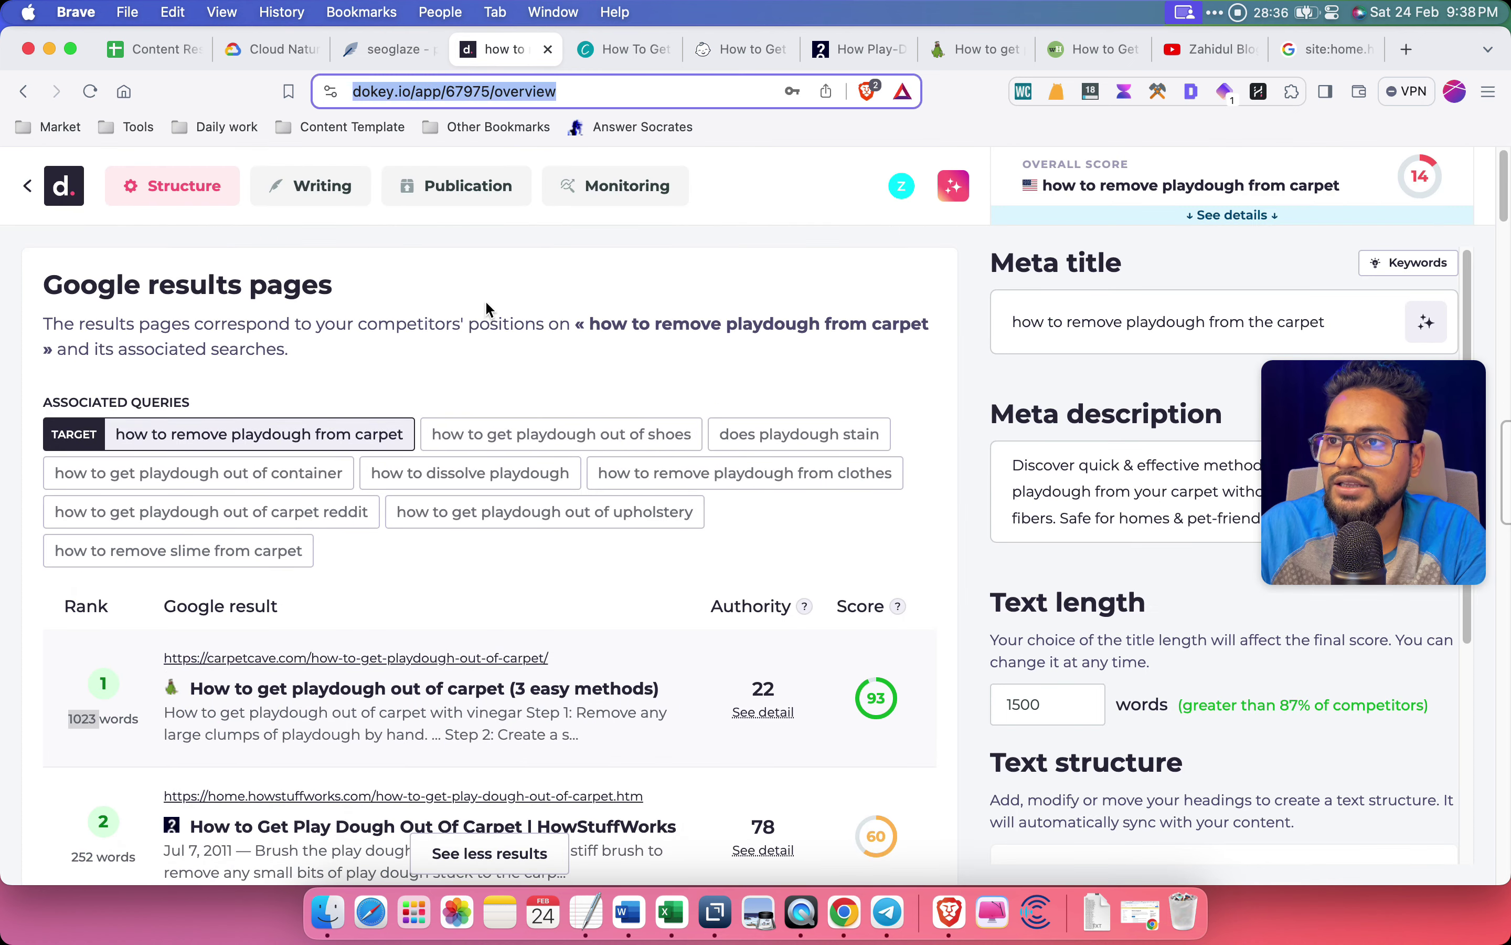
click(320, 202)
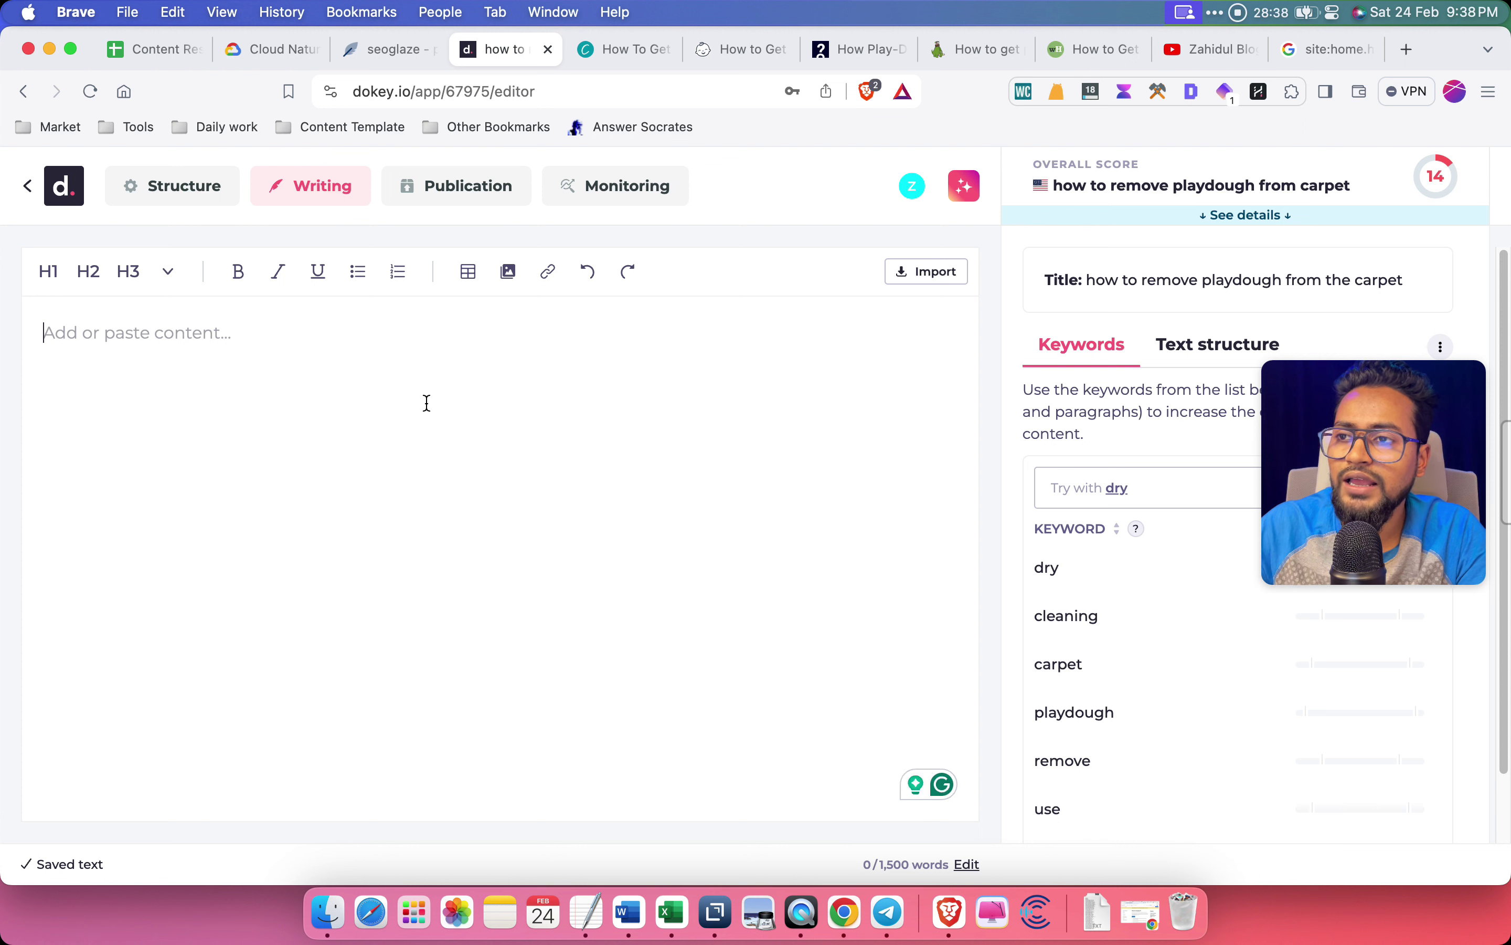
mouse_move(1169, 574)
drag(1372, 389, 1369, 722)
scroll(1087, 581, down, 1)
scroll(1085, 592, up, 1)
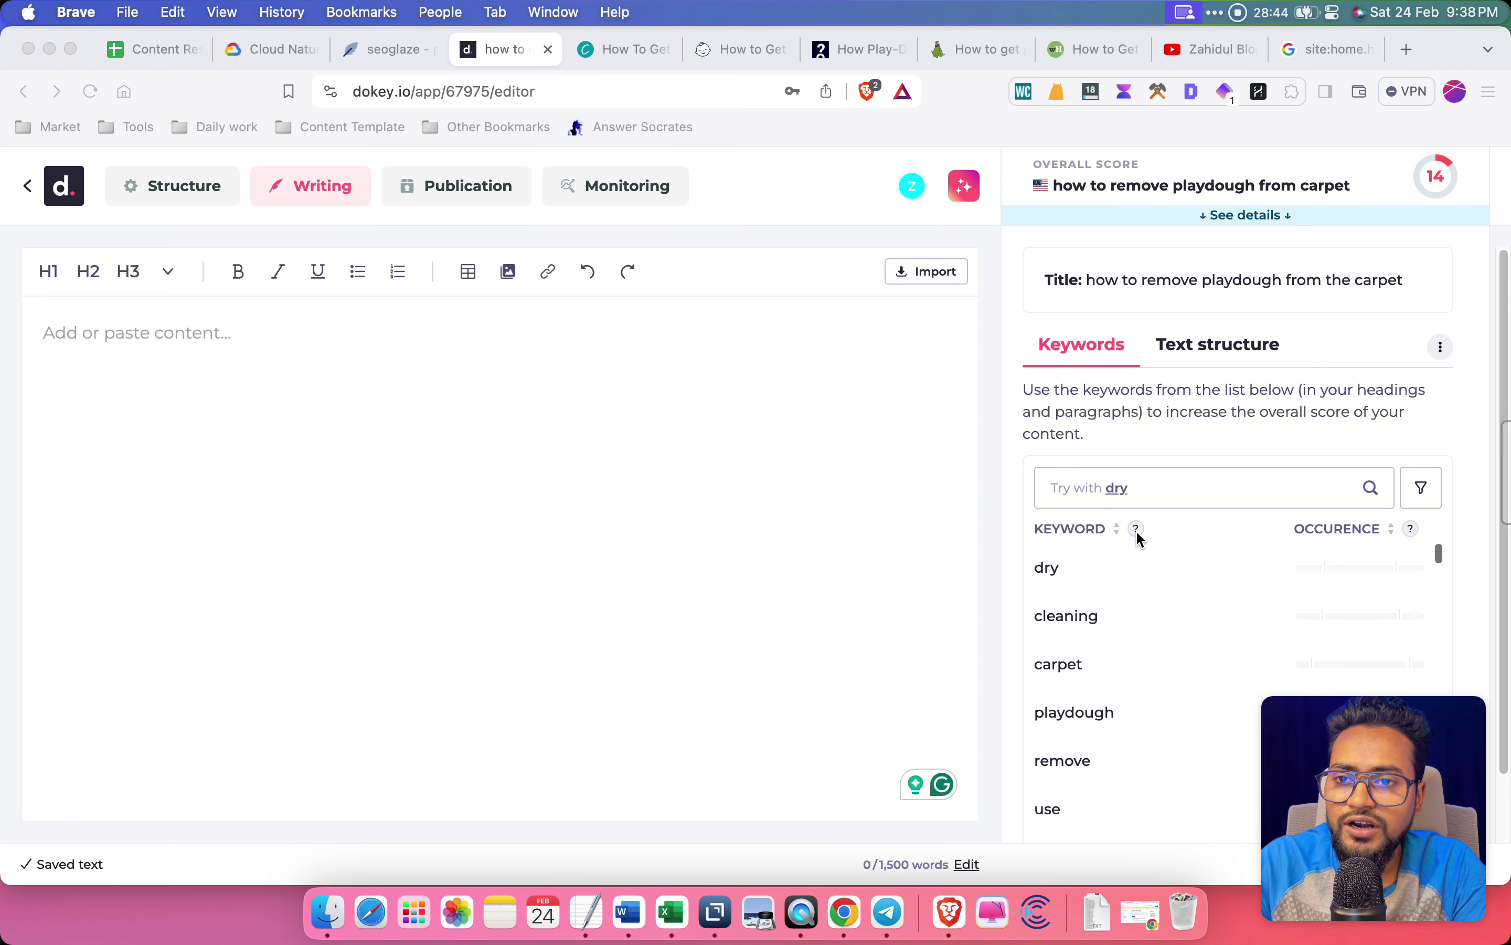
Examine the suggested keyword list in the Dokey editor for terms to use in the playdough article's headings and paragraphs
scroll(1124, 682, down, 10)
scroll(1124, 681, up, 3)
scroll(1155, 675, down, 3)
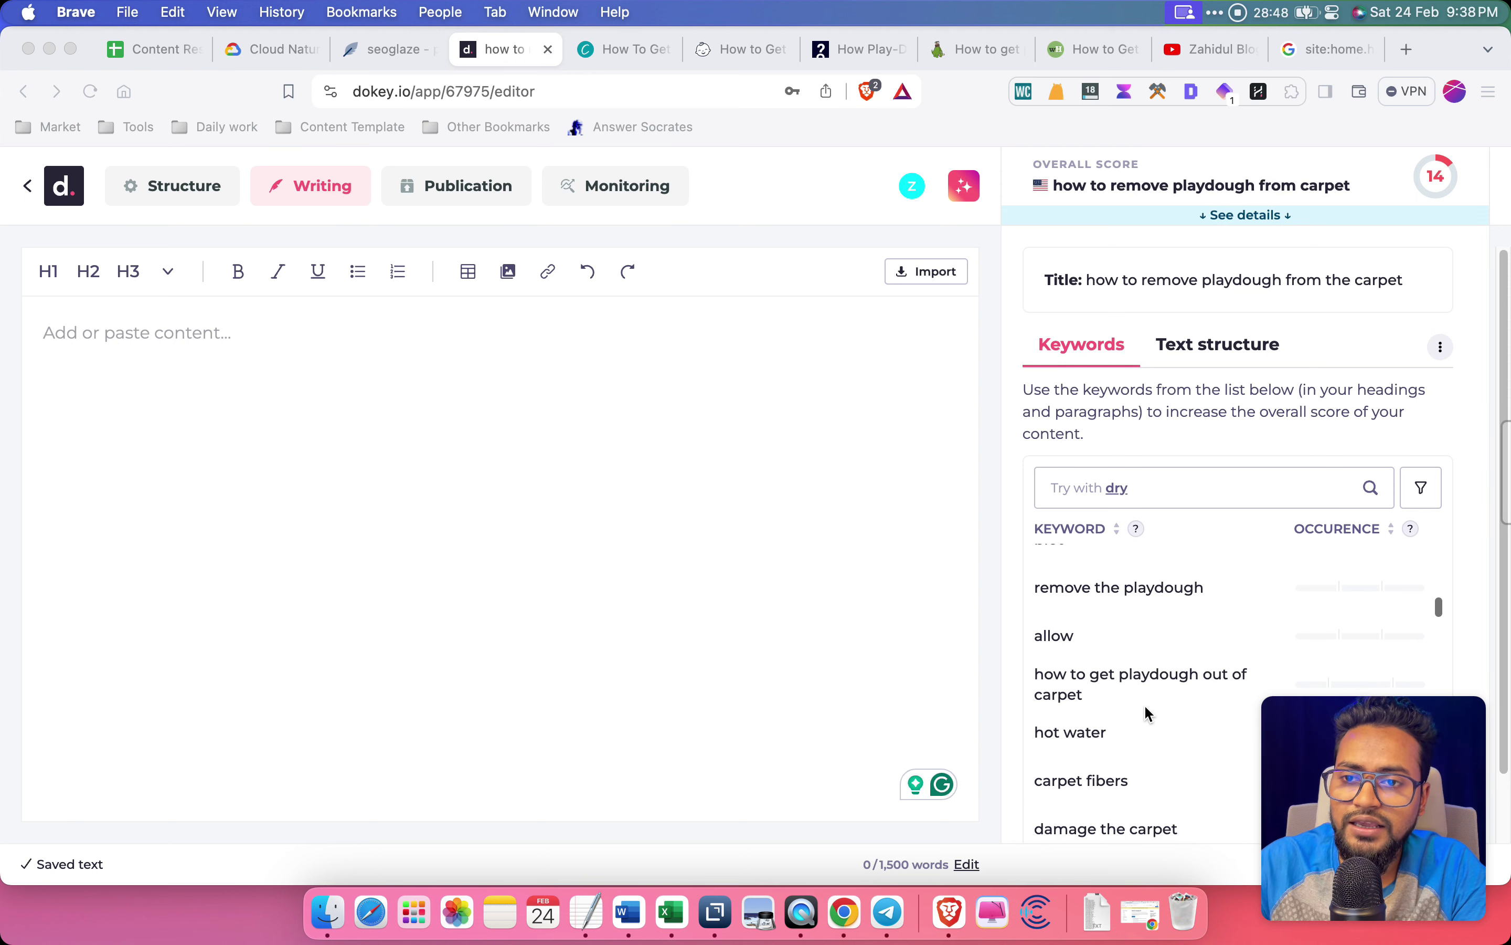
scroll(1148, 702, down, 10)
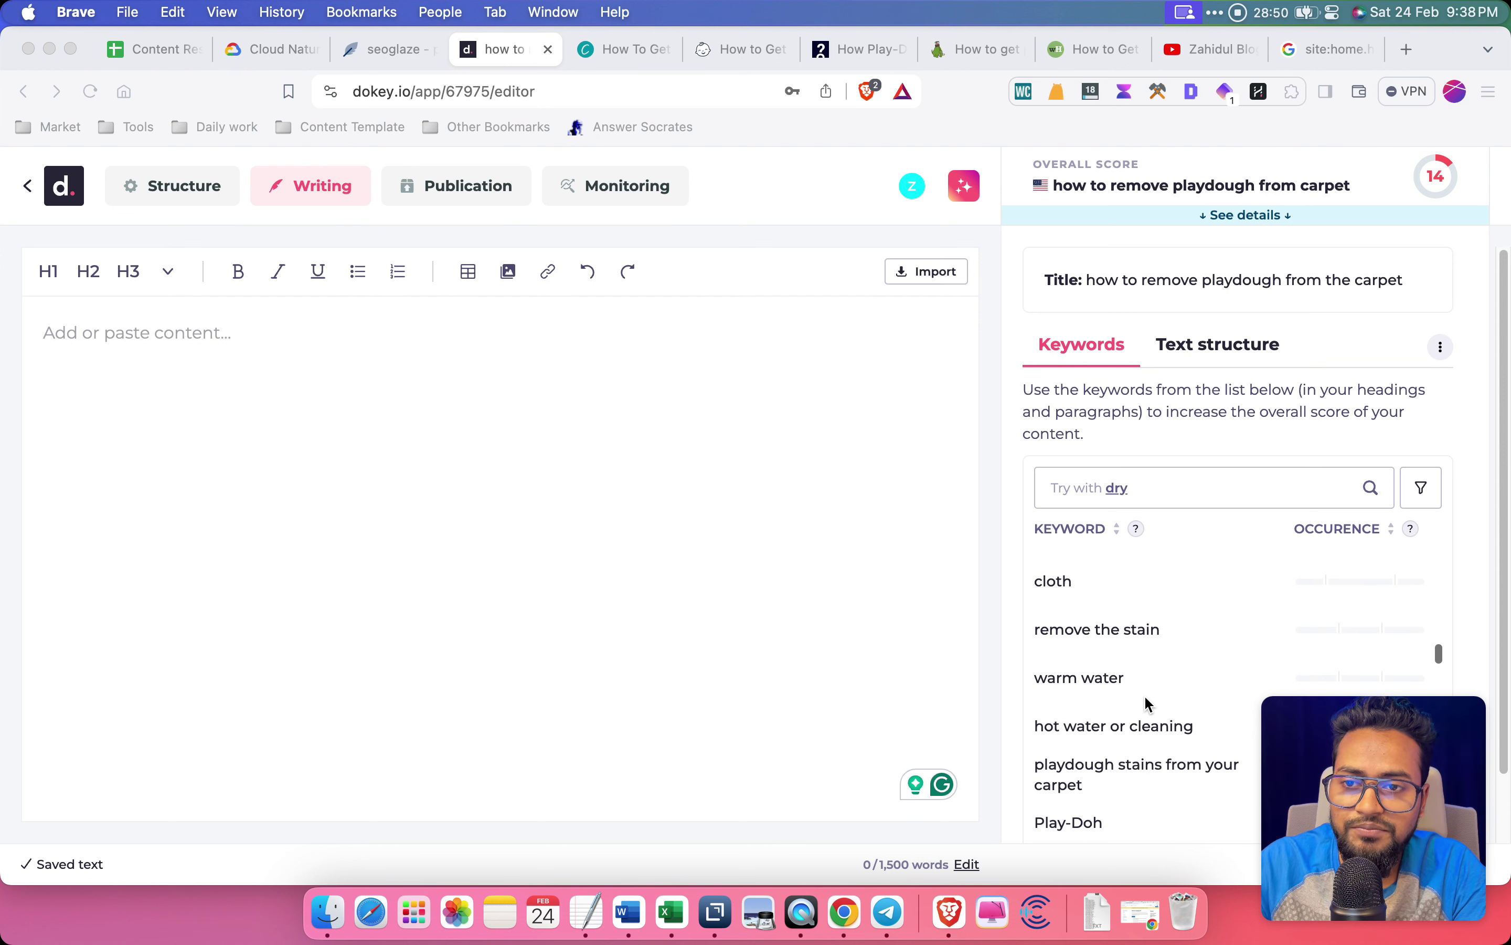
scroll(1147, 702, down, 10)
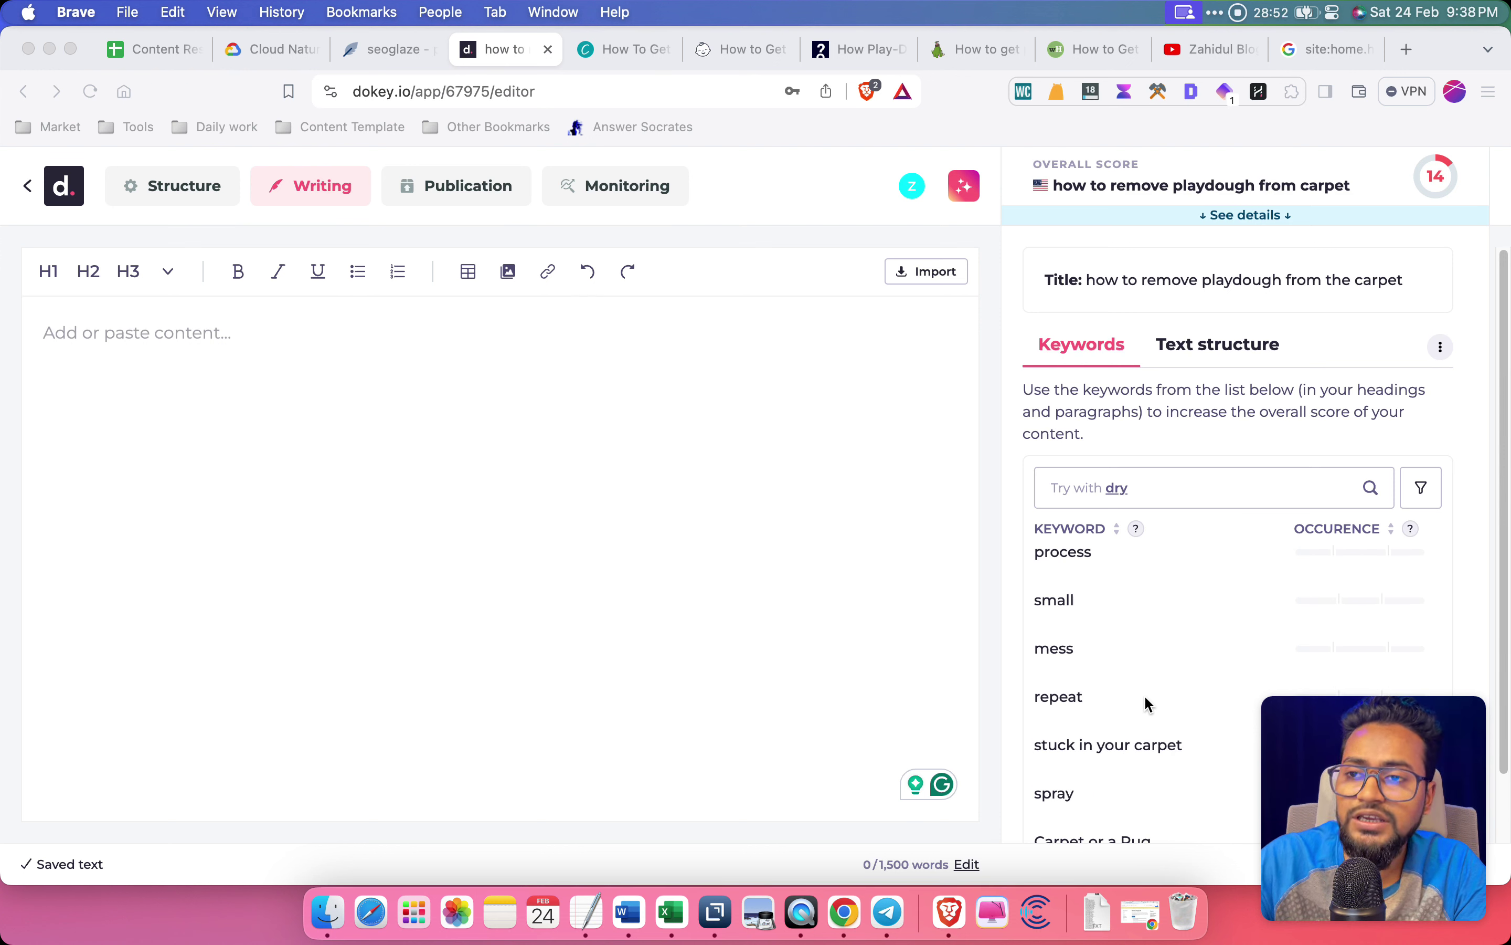
click(424, 432)
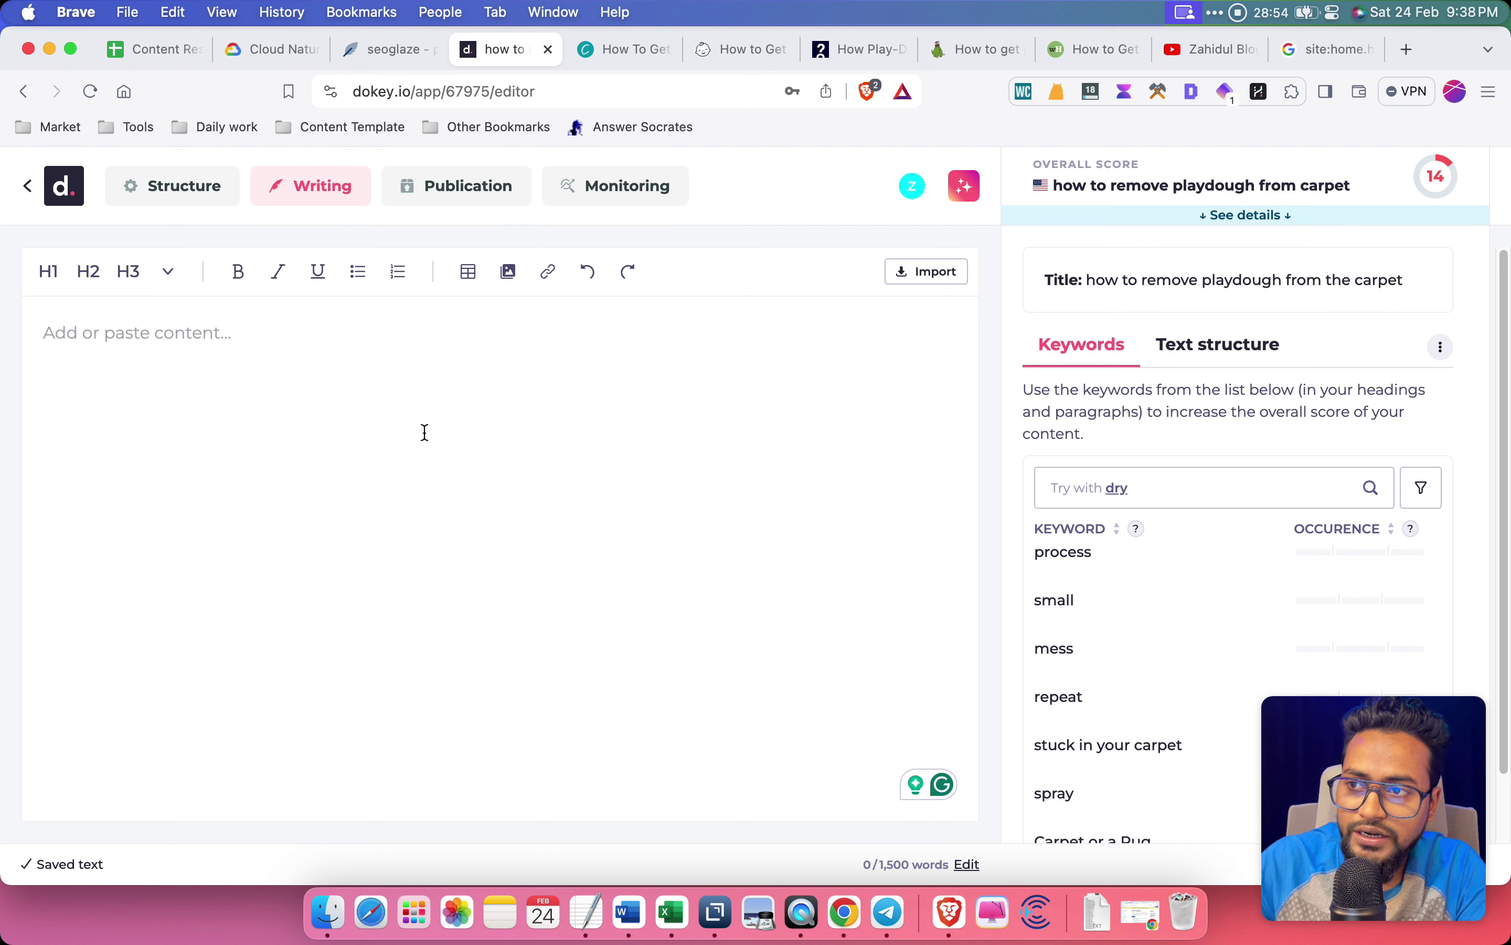
scroll(1120, 685, down, 10)
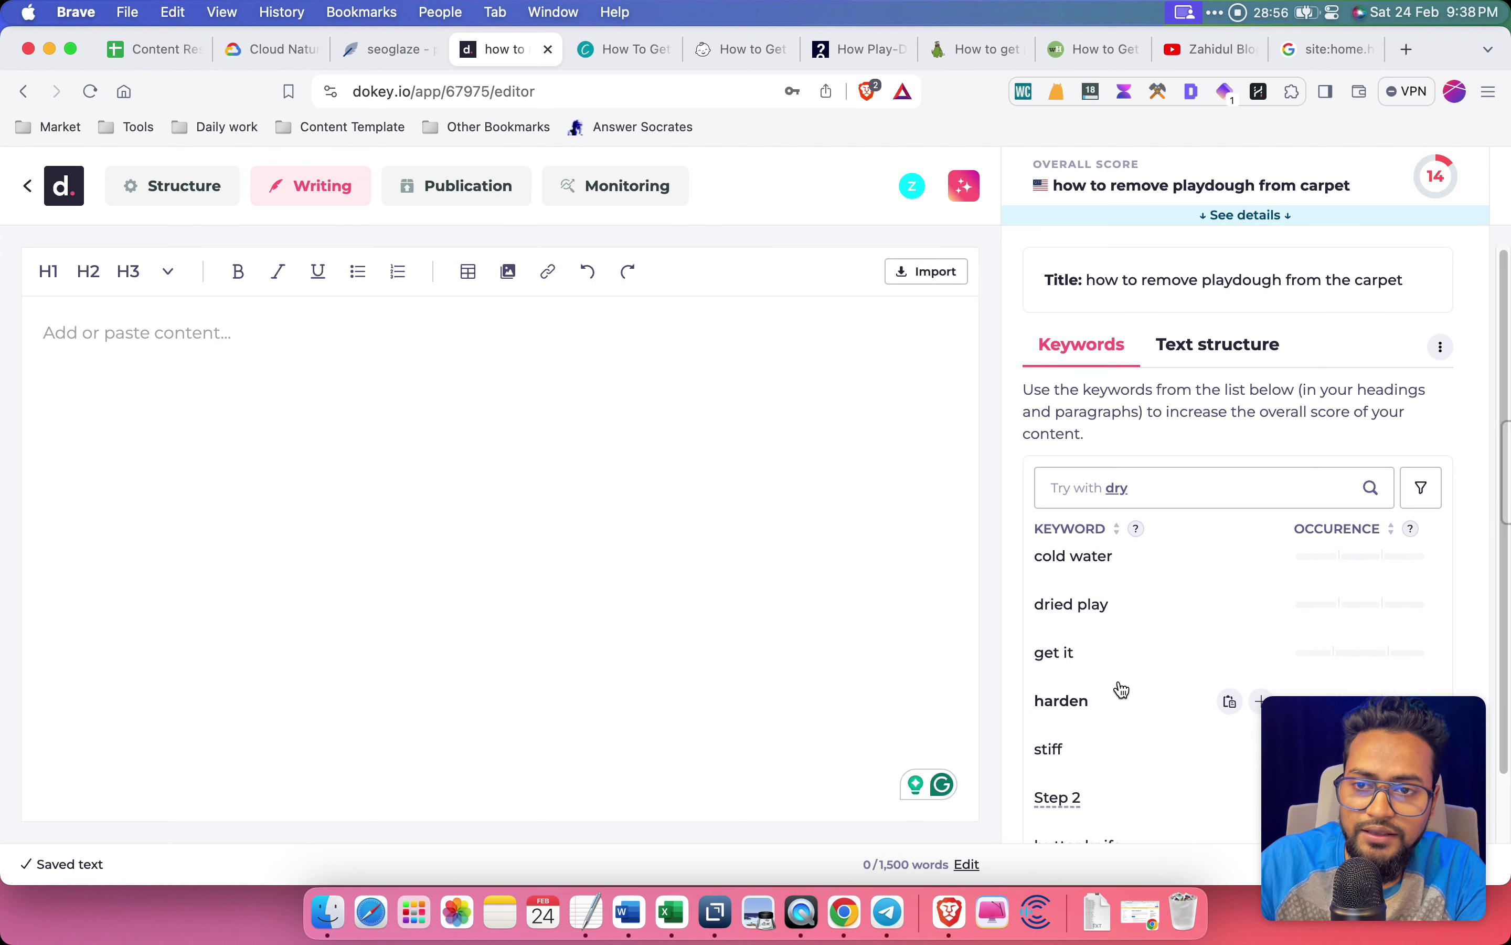
scroll(1118, 684, down, 2)
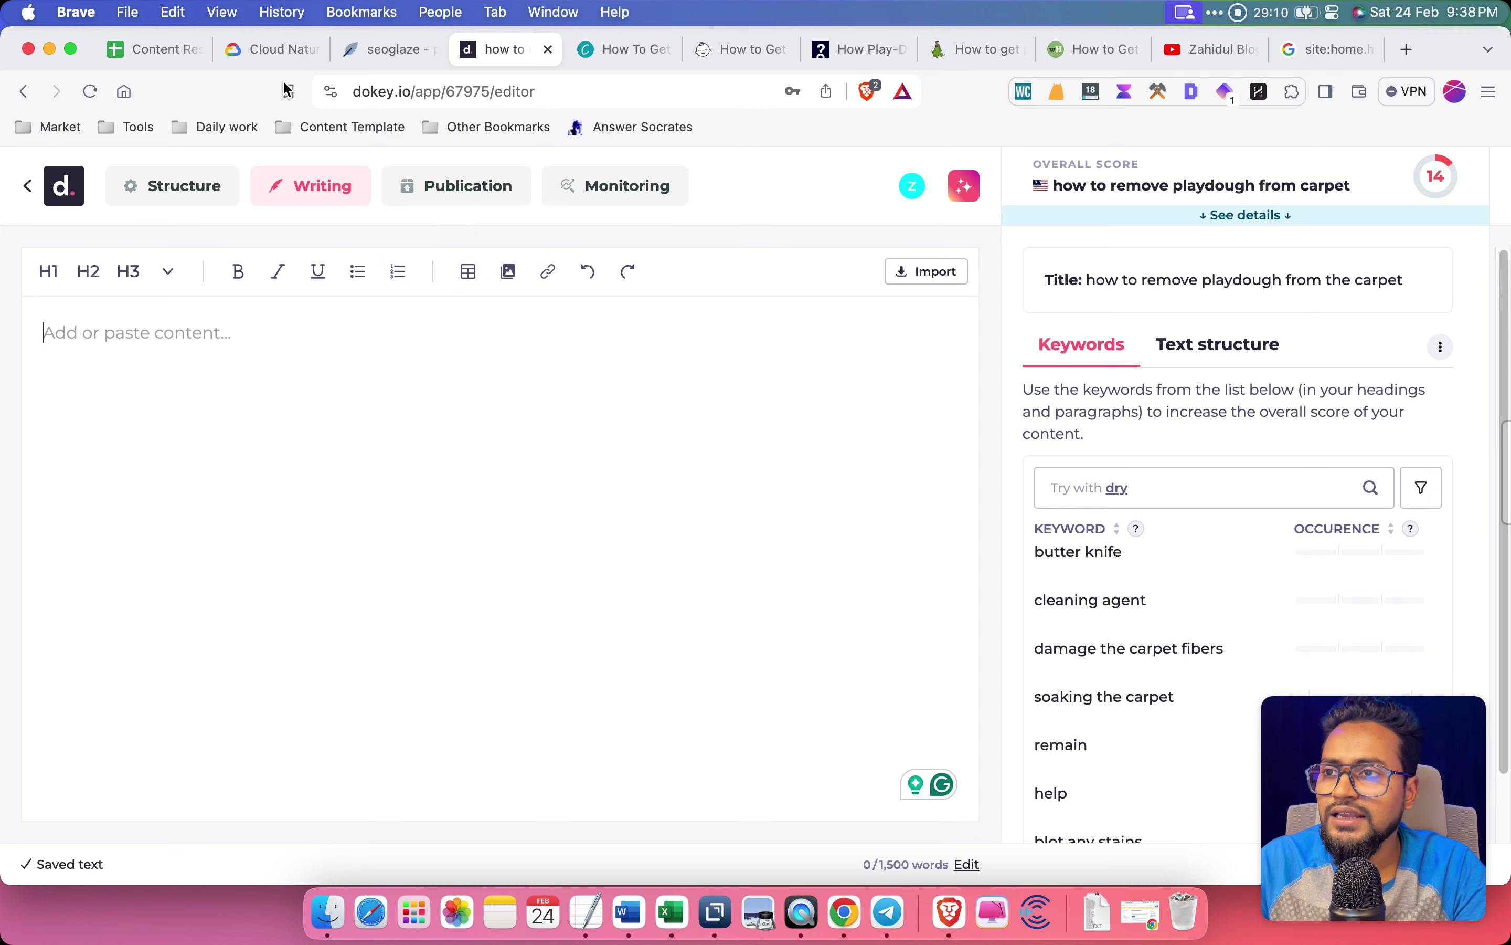
Copy the primary keyword "how to remove playdough from the carpet" from the Keyword Map sheet and switch to Google's Cloud Natural Language page
click(262, 50)
click(157, 50)
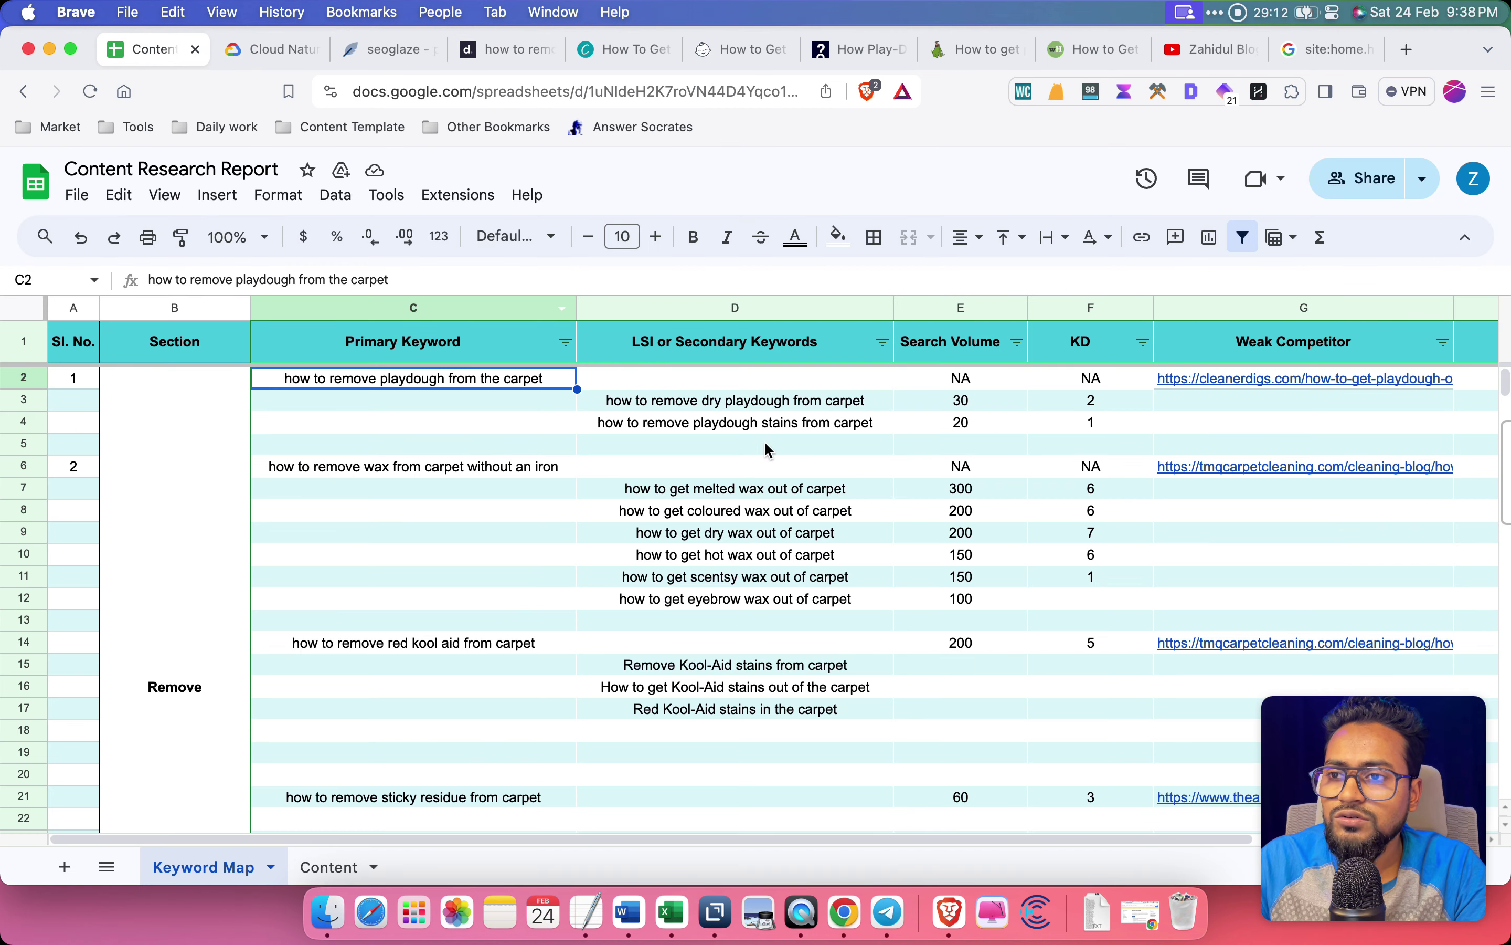
key(super+c)
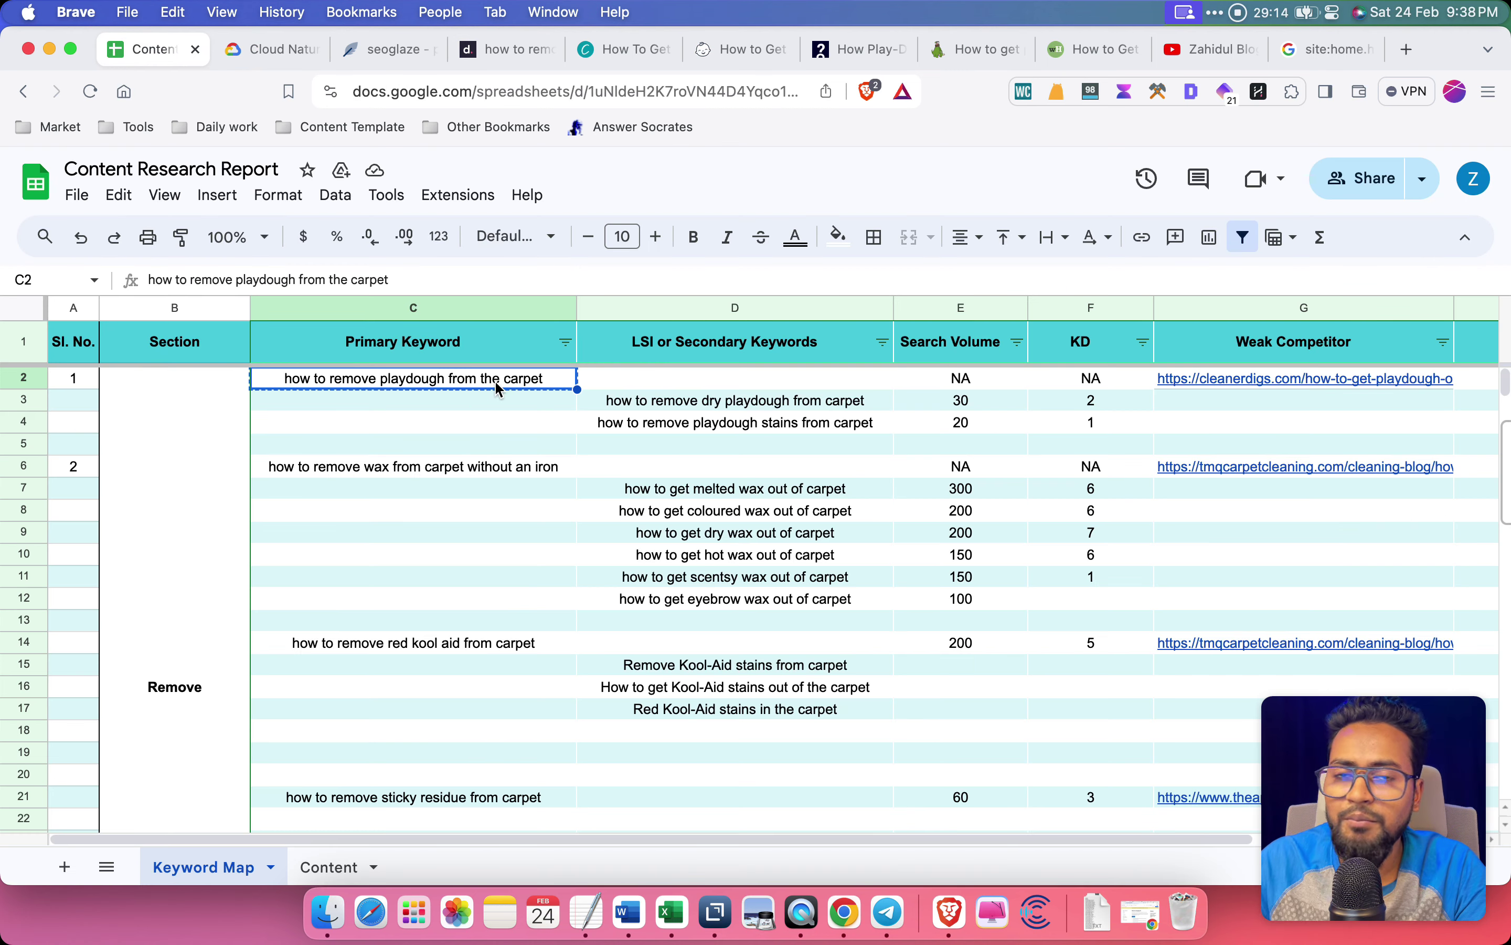
click(665, 402)
click(509, 537)
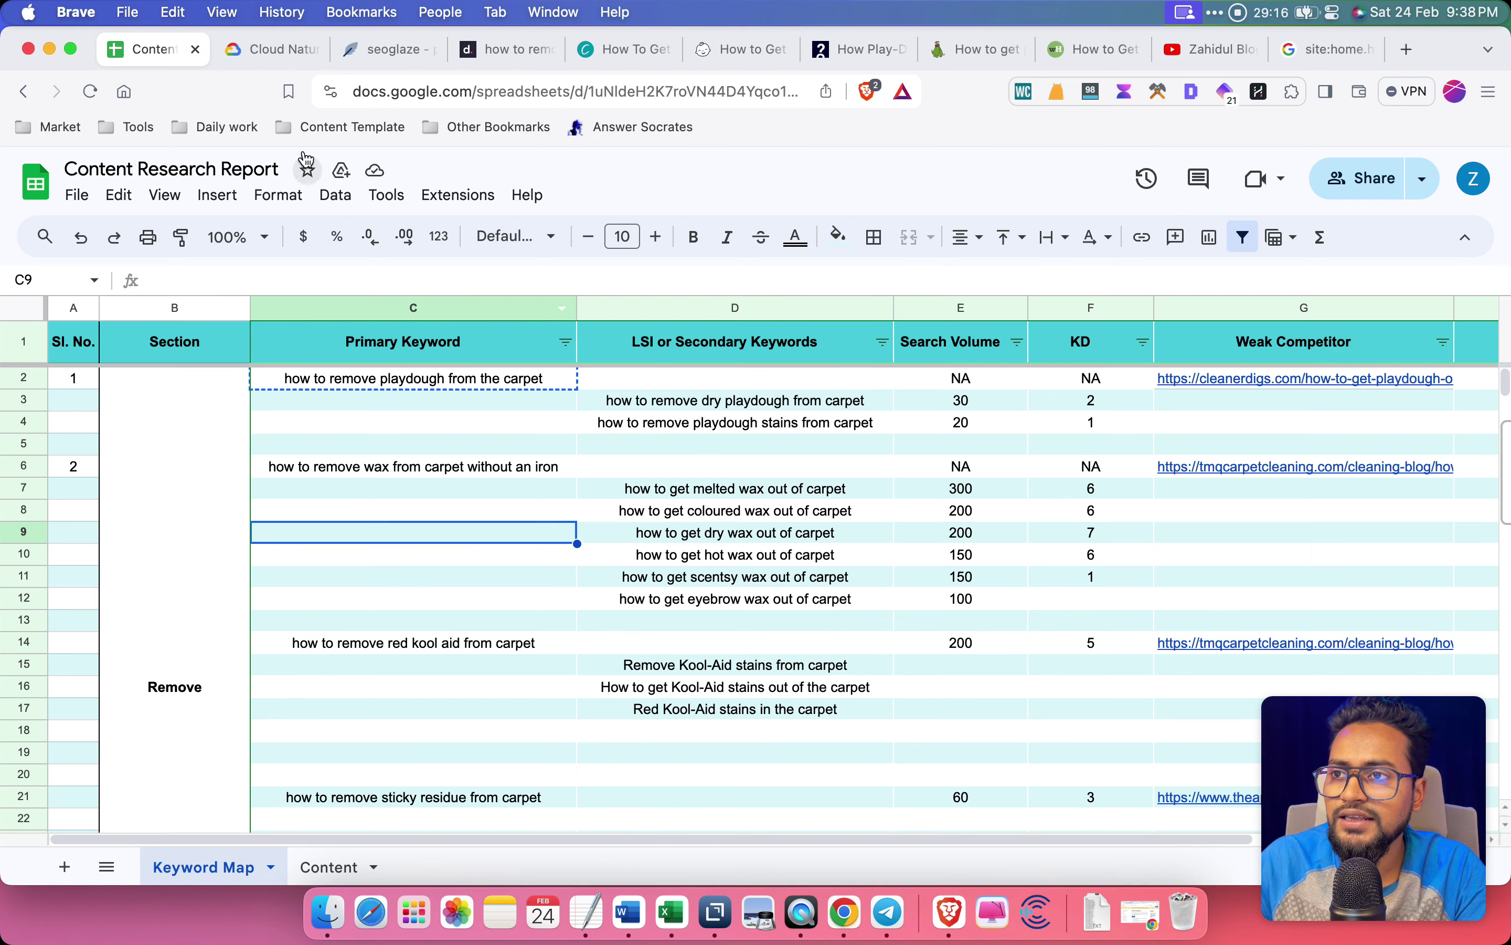
click(256, 50)
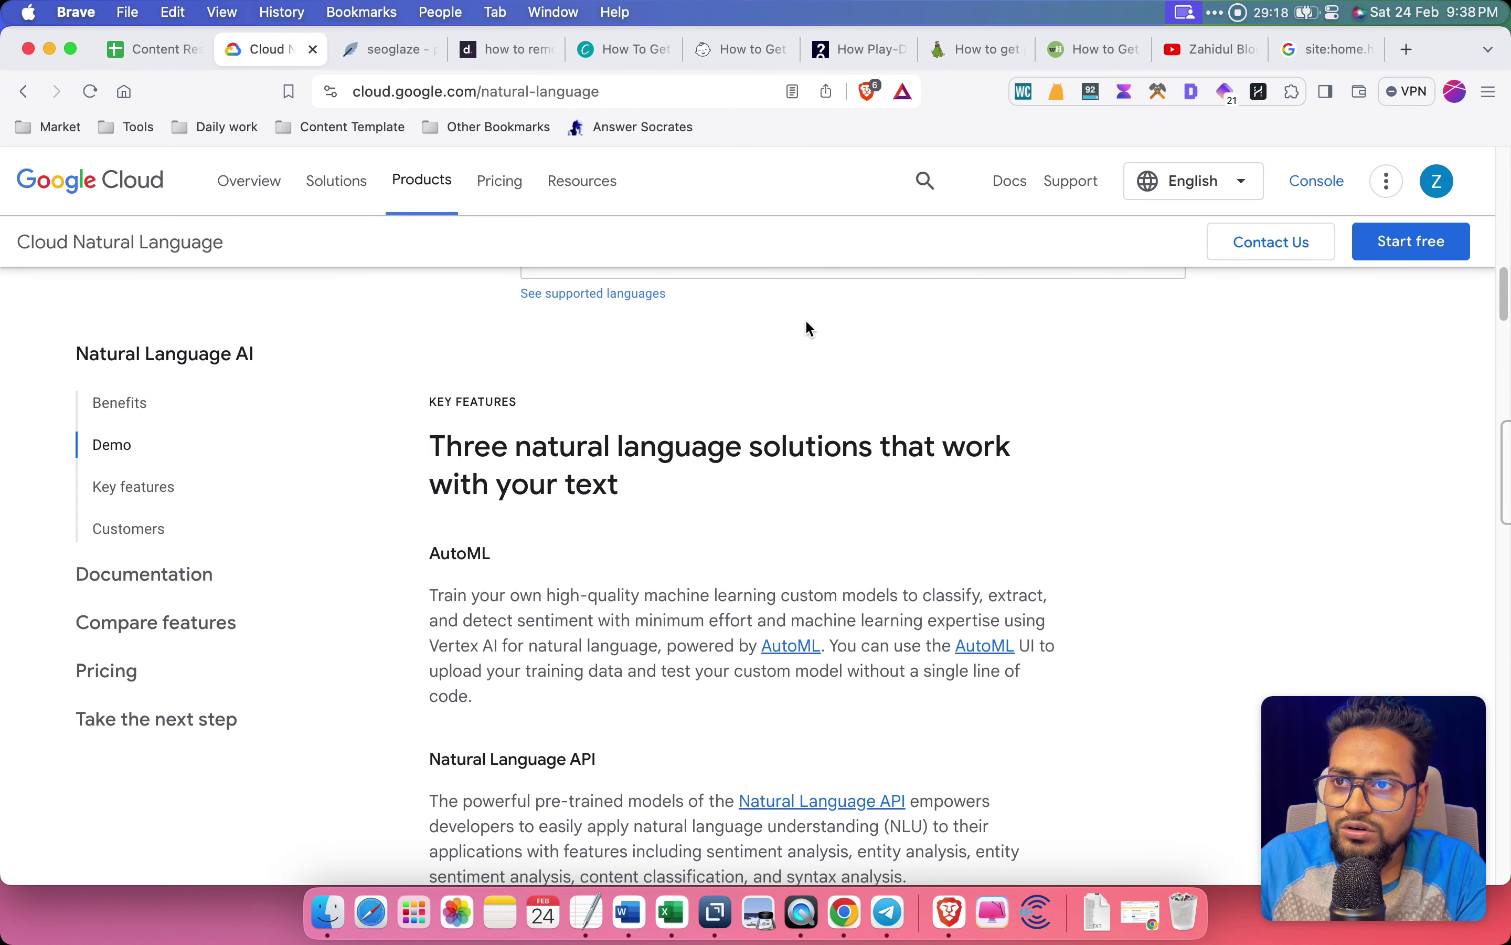
Search Google for "chatgpt" in a new browser tab and open ChatGPT
click(363, 55)
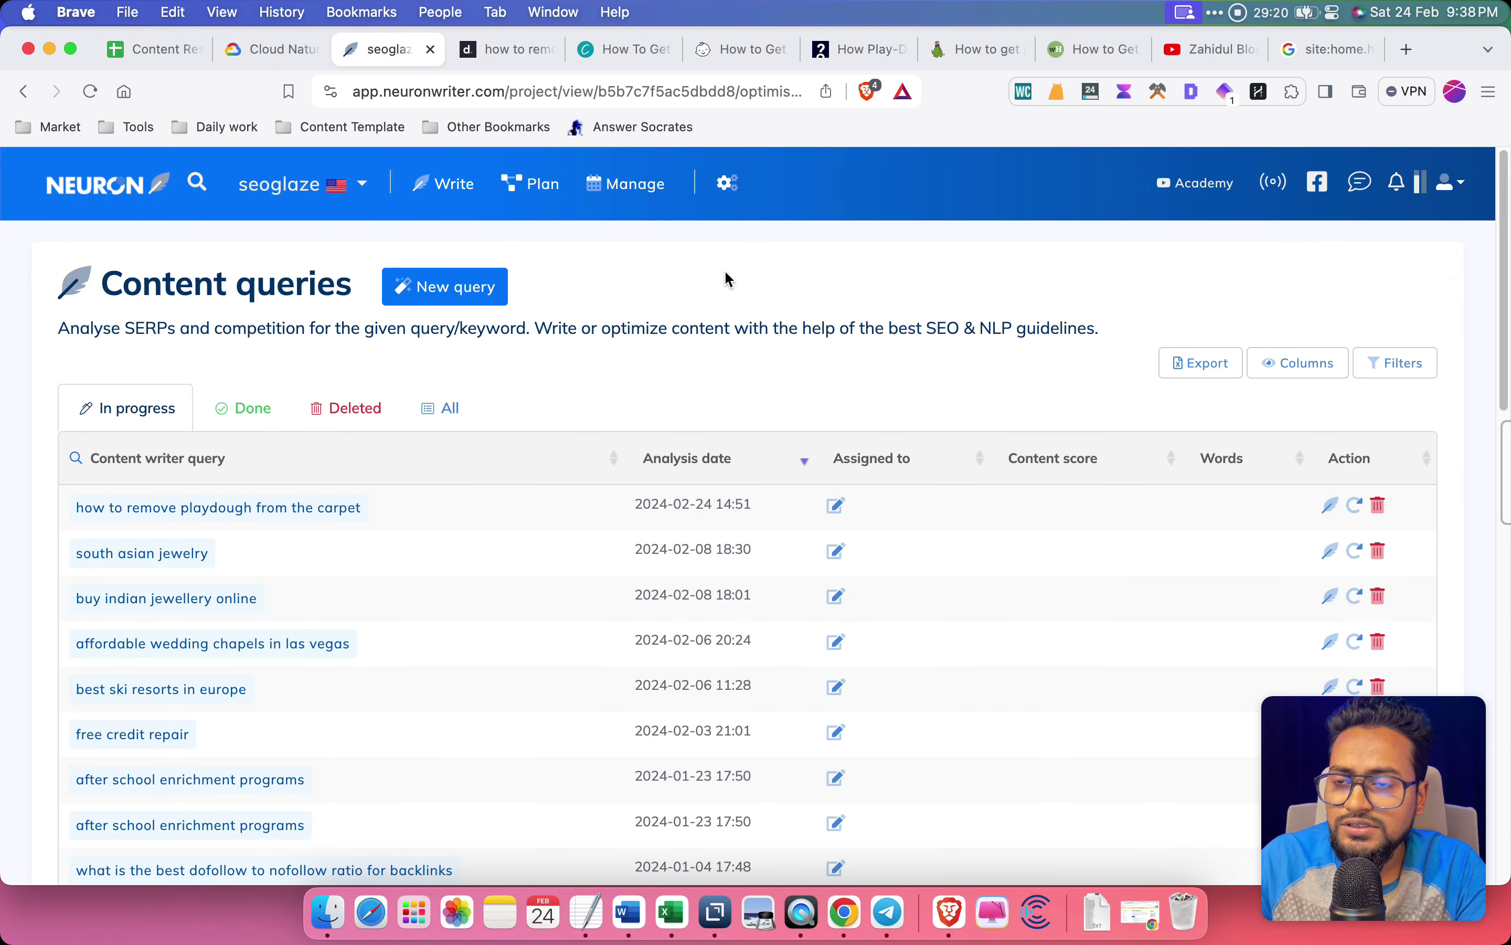
click(501, 50)
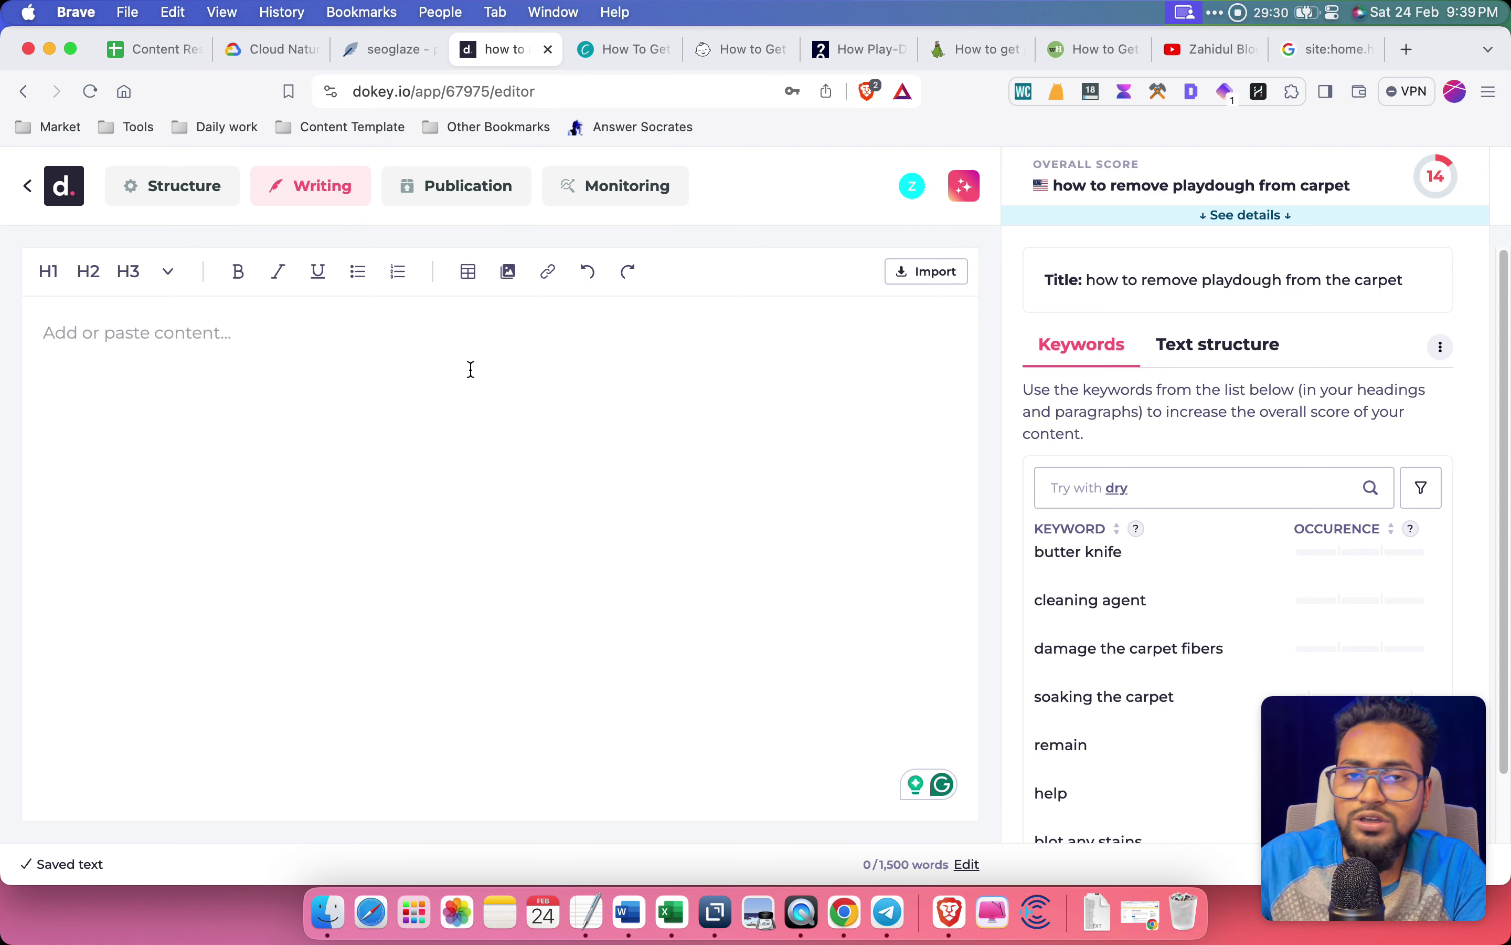
click(1406, 49)
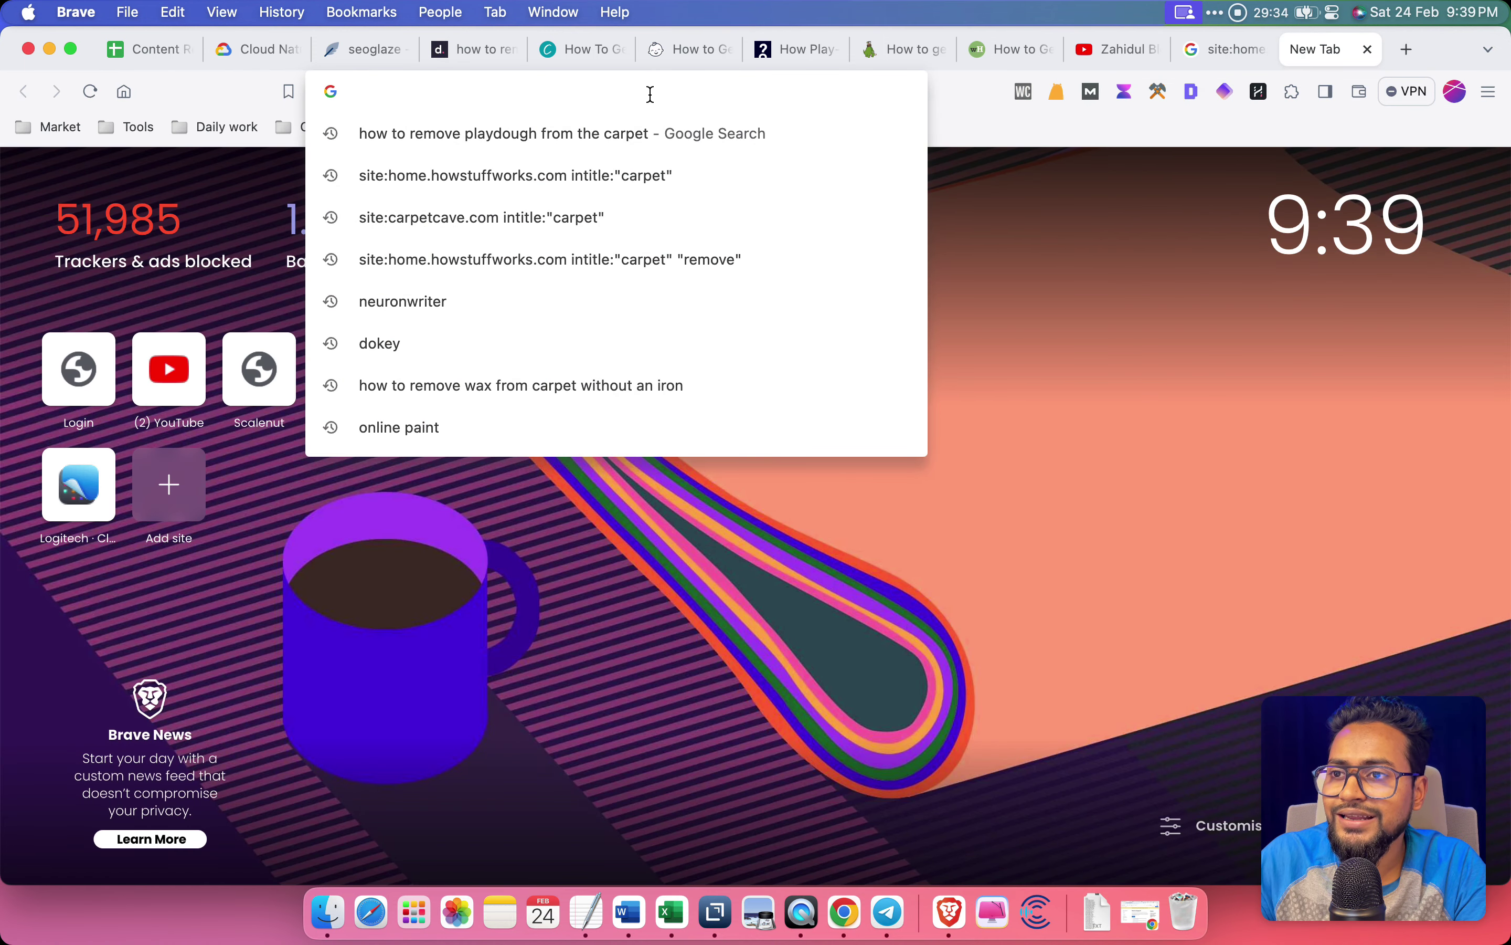
key(super+shift+h)
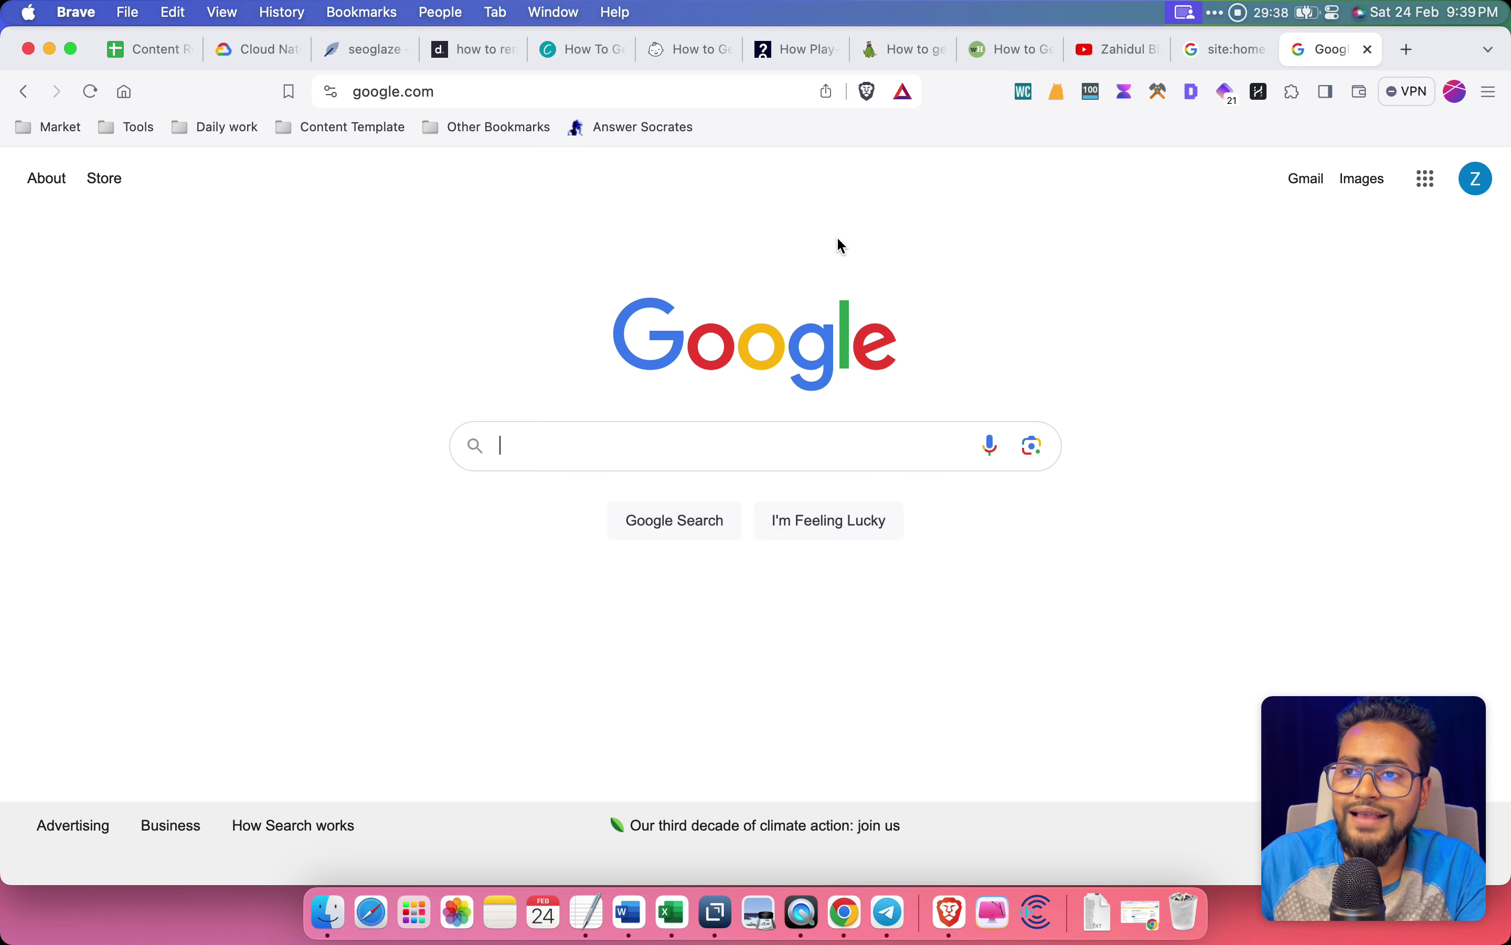
text(vaht)
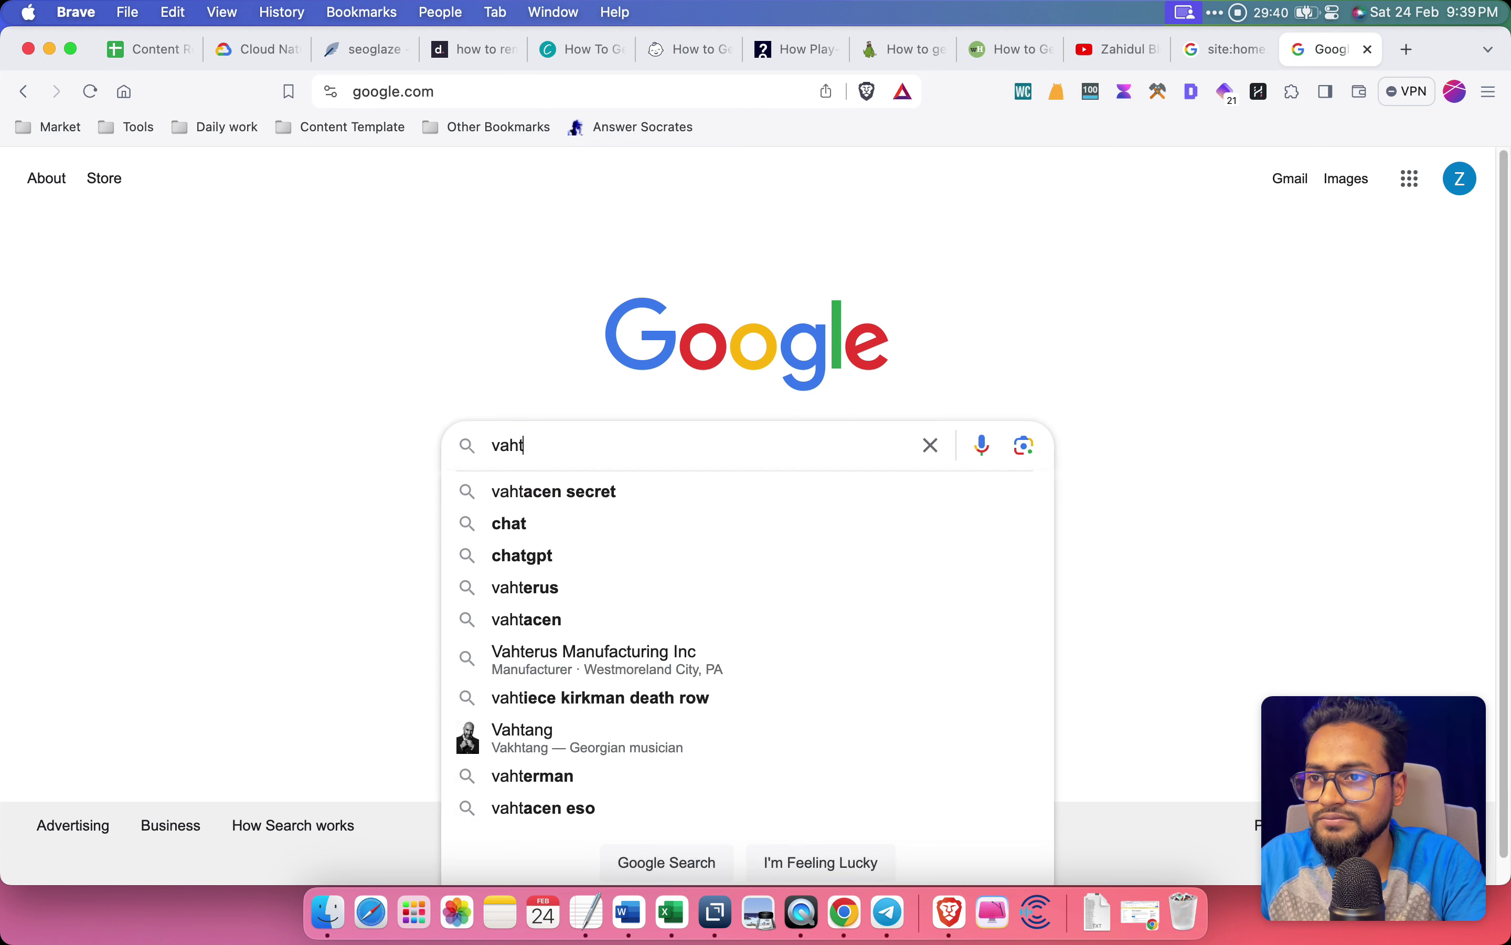
key(super+a)
text(chatgpt)
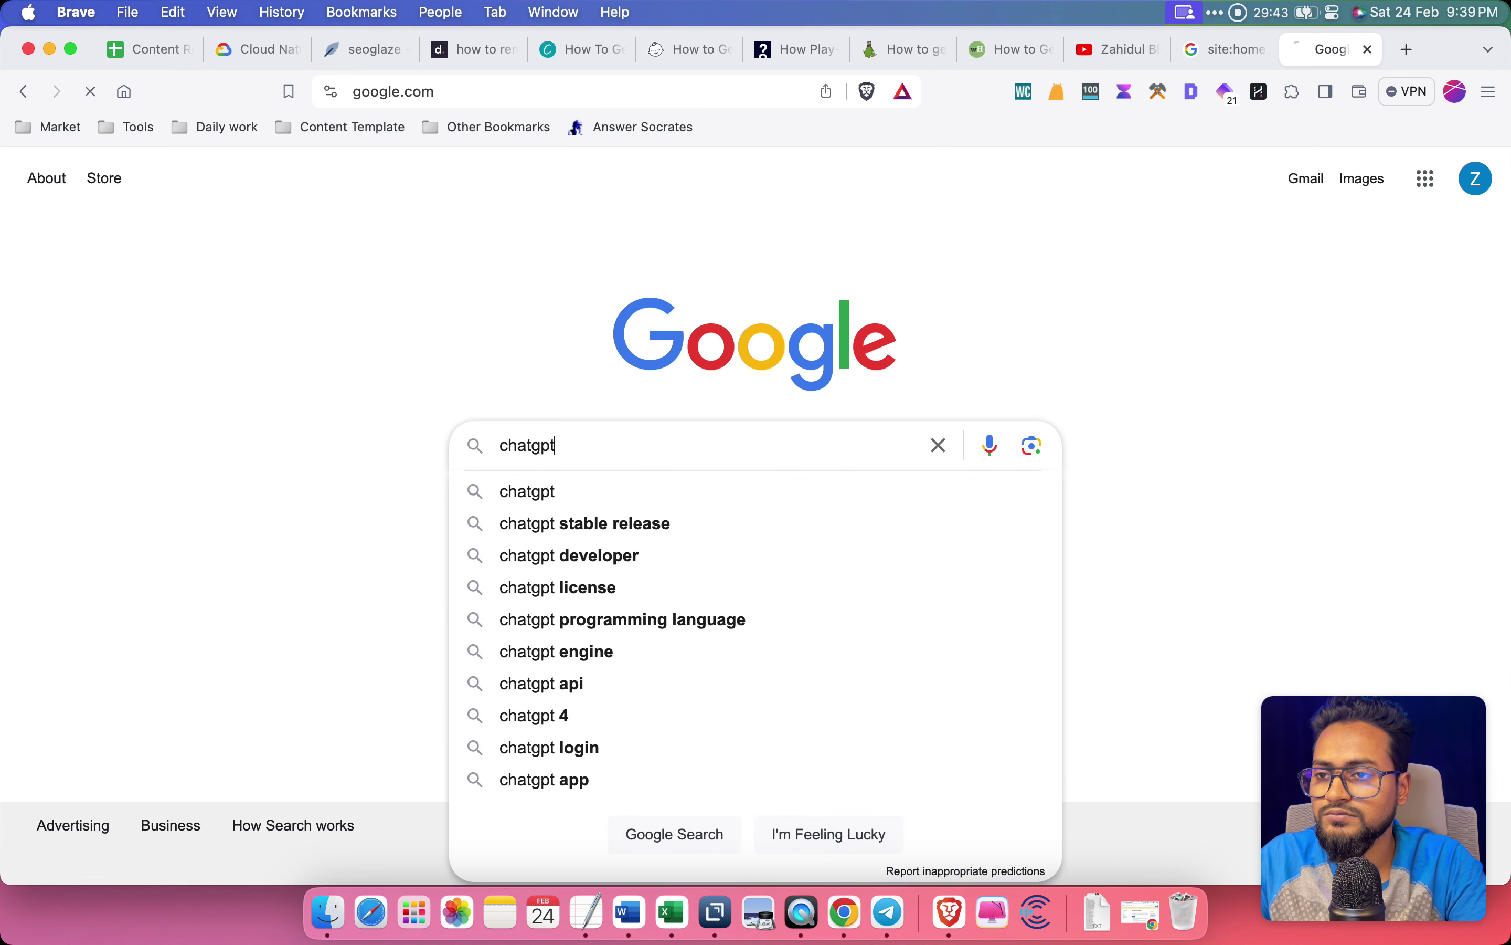
key(Return)
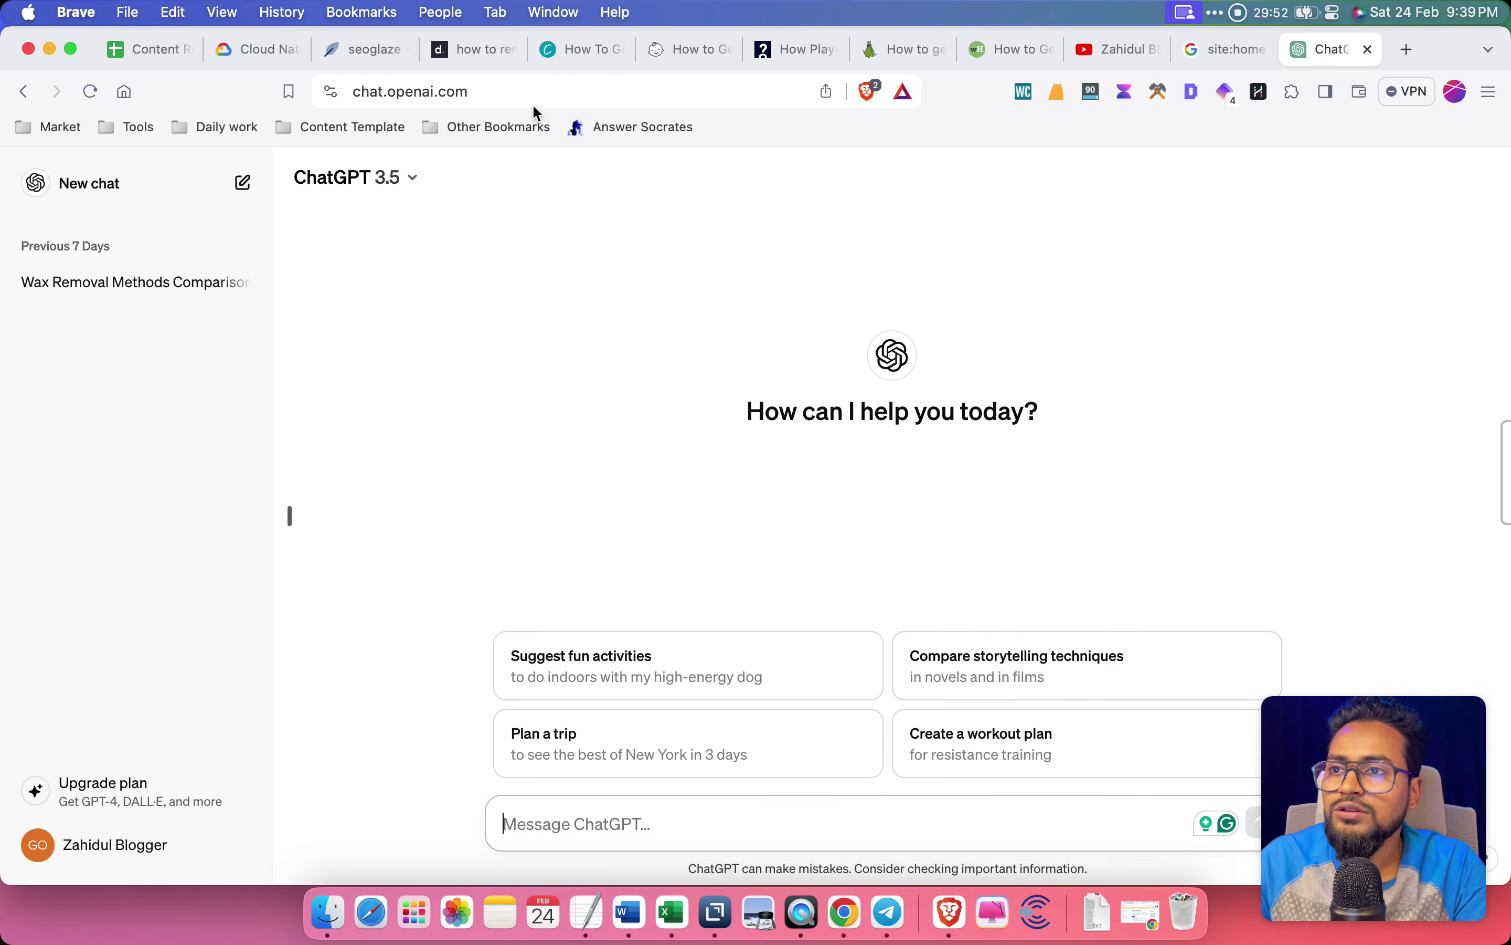
Send ChatGPT the prompt: I want to write an article on this topic "how to remove playdough from the carpet"
click(469, 49)
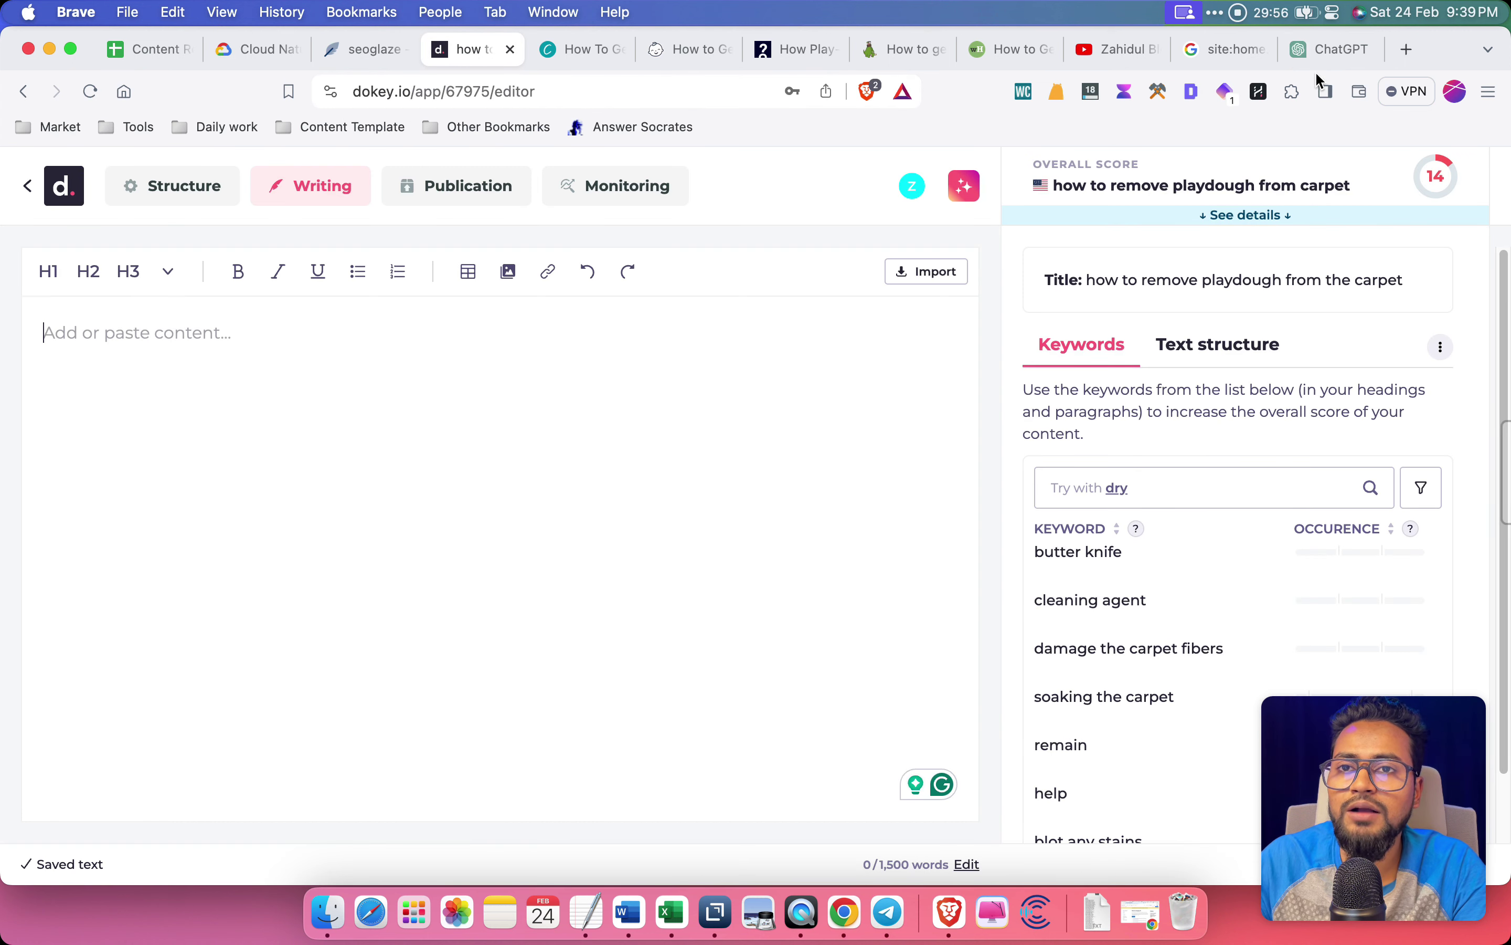
click(1326, 50)
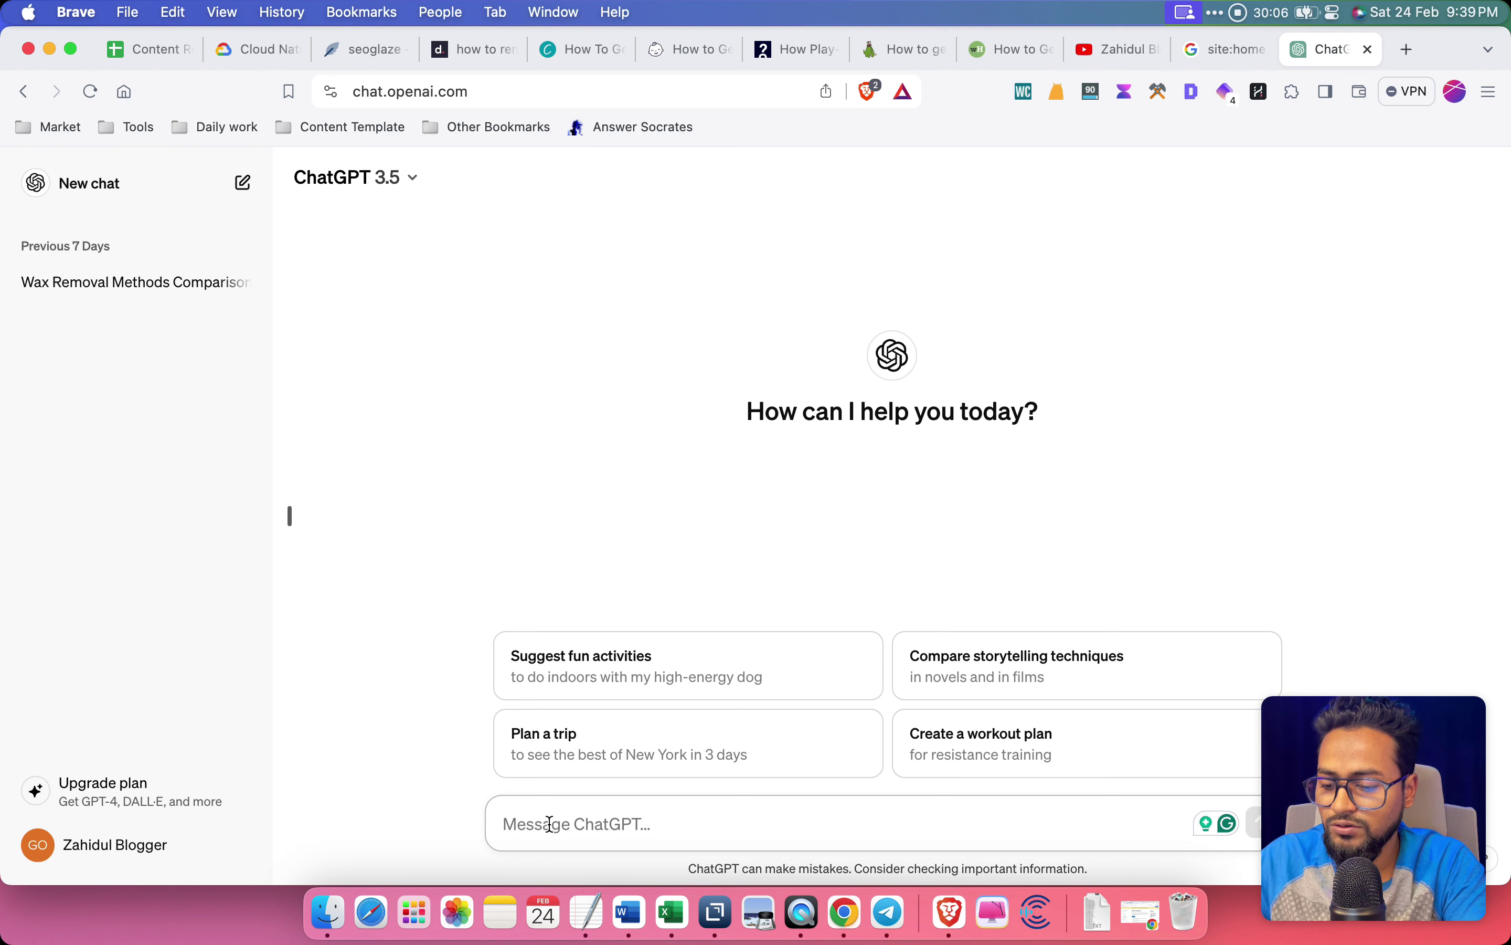
text(I want to)
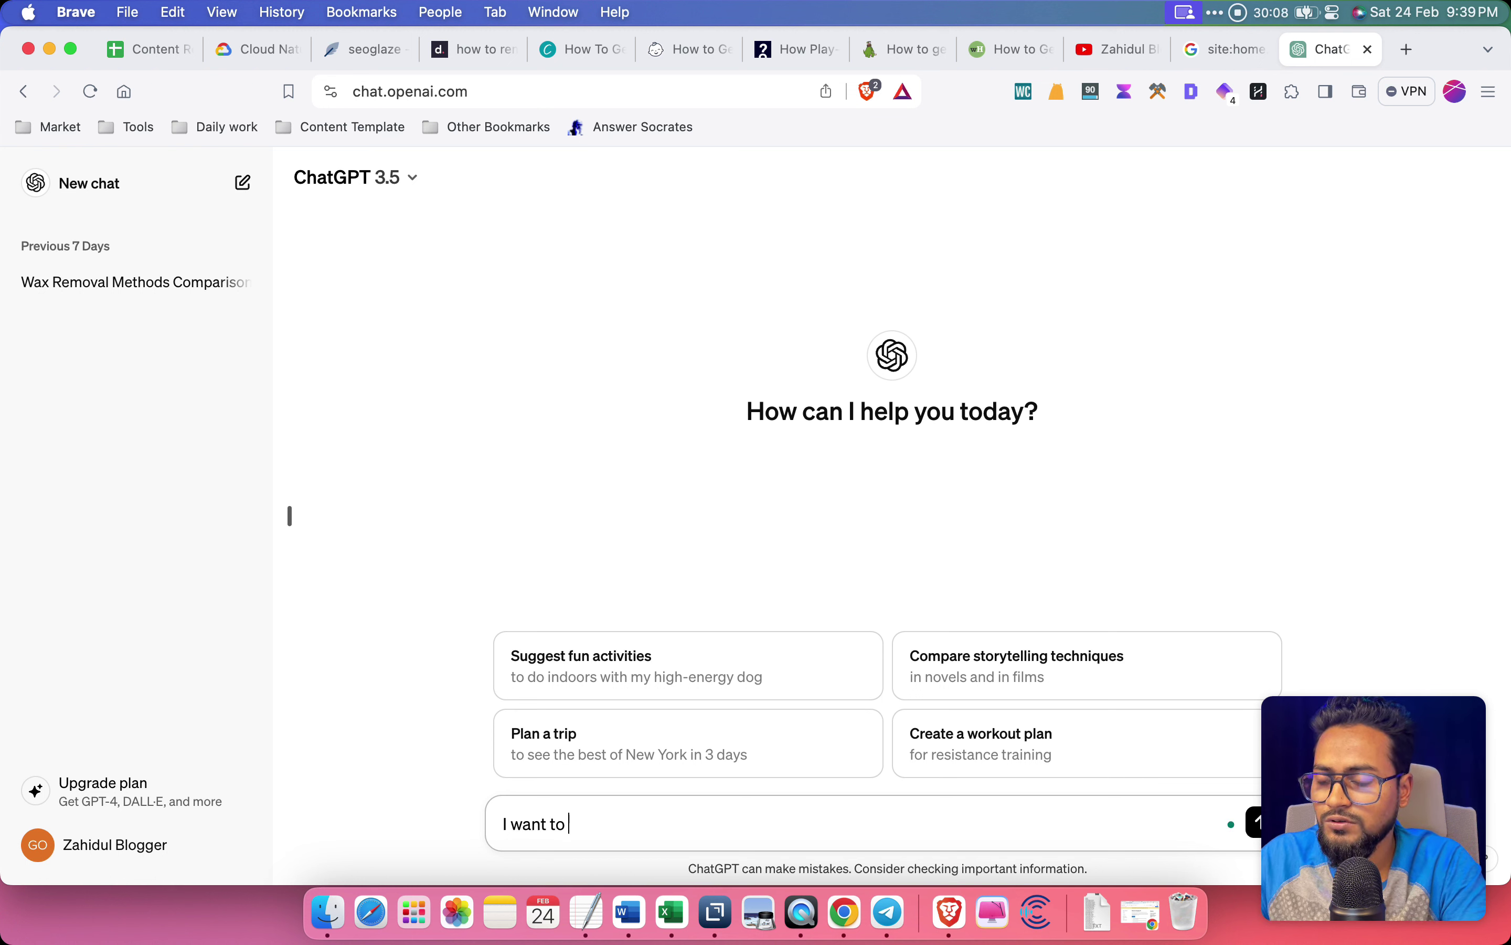
text( write an)
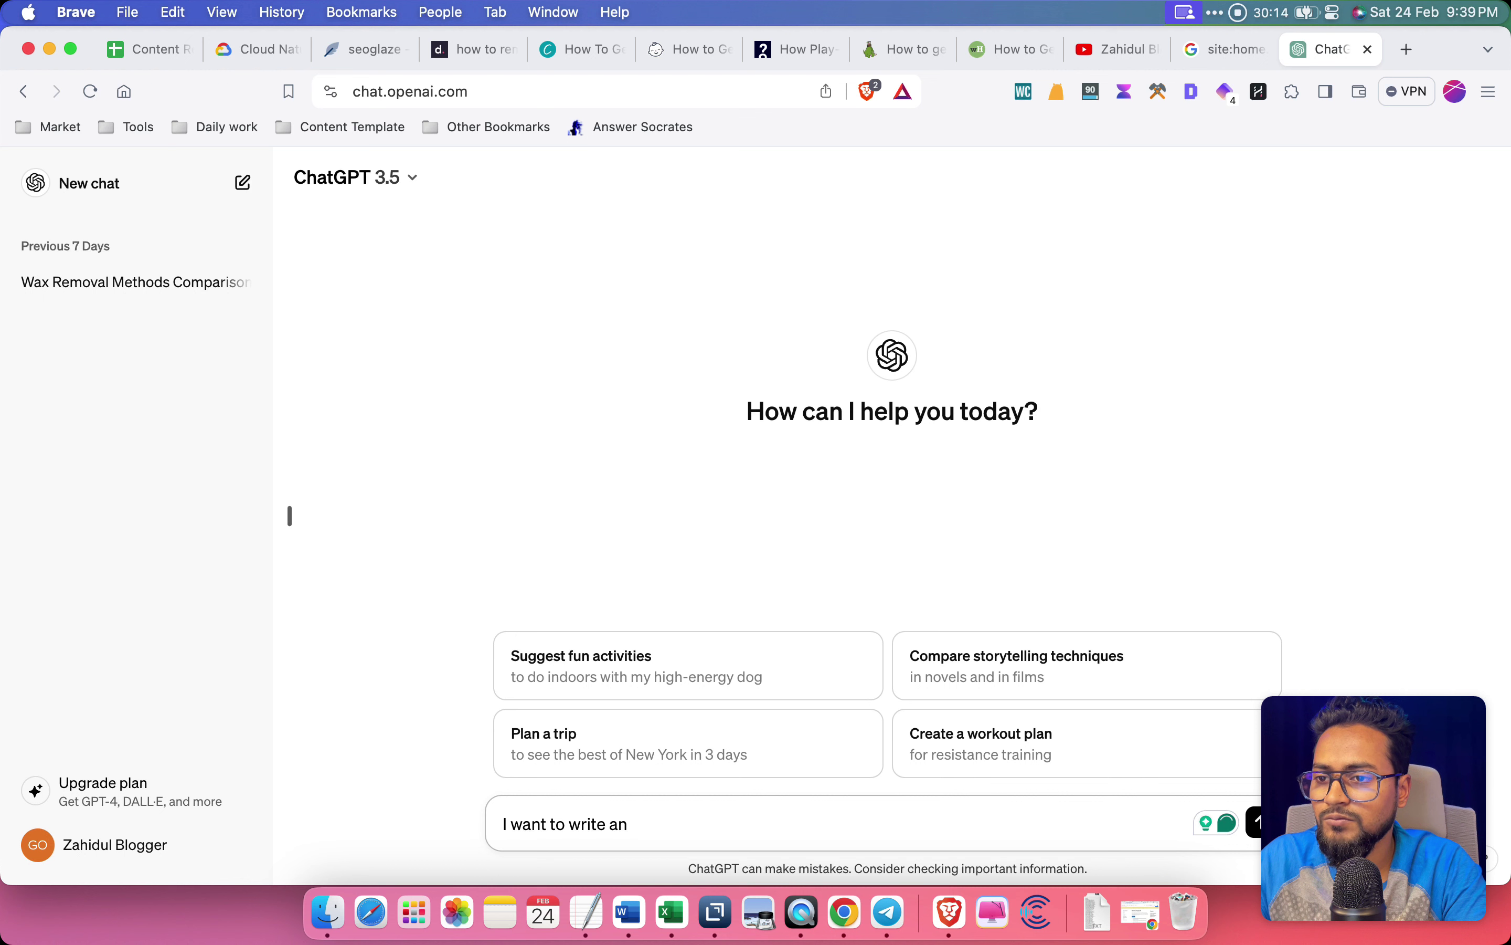
text( articlarticle on this topic ")
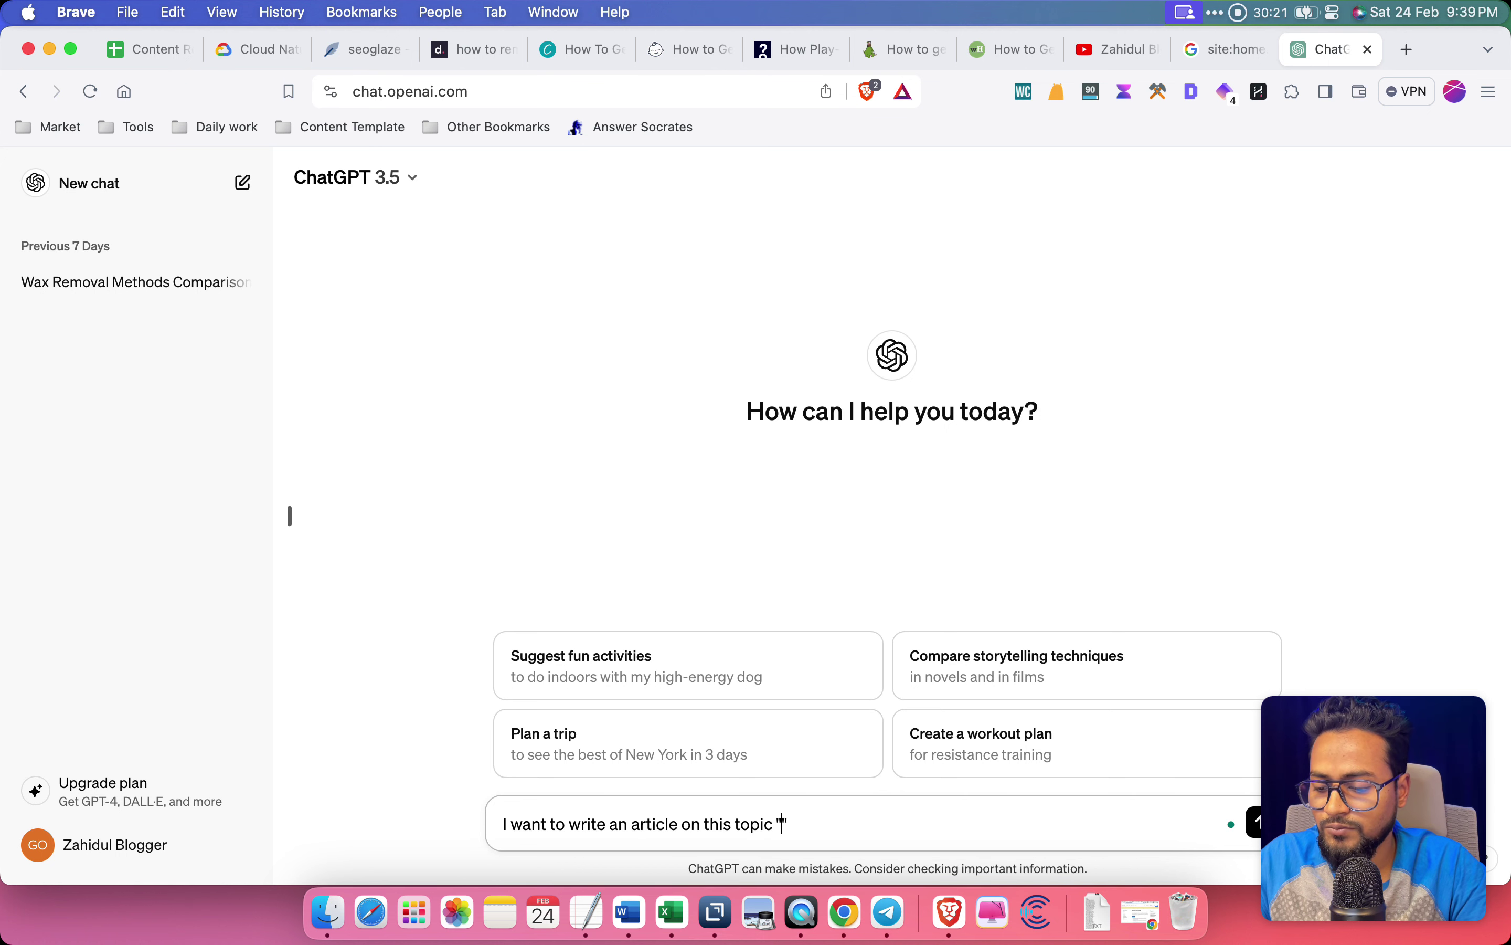
text(how to remove playdough from the carpet")
key(Return)
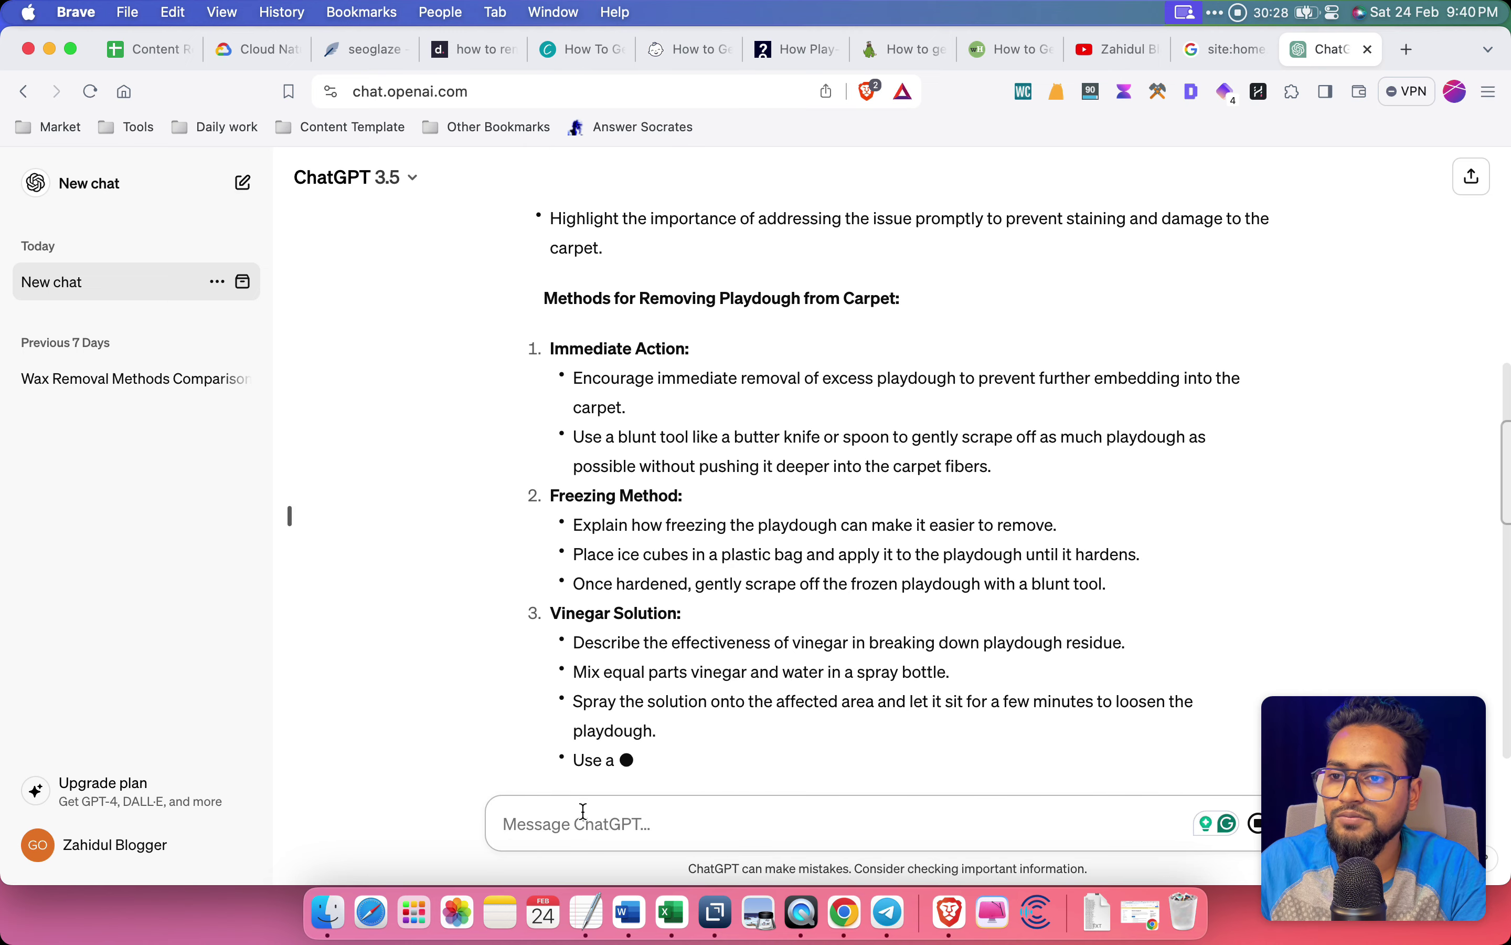
Ask ChatGPT to write an introduction for the keyword of "how to remove playdough from the carpet"
drag(1357, 755, 1385, 665)
click(1302, 796)
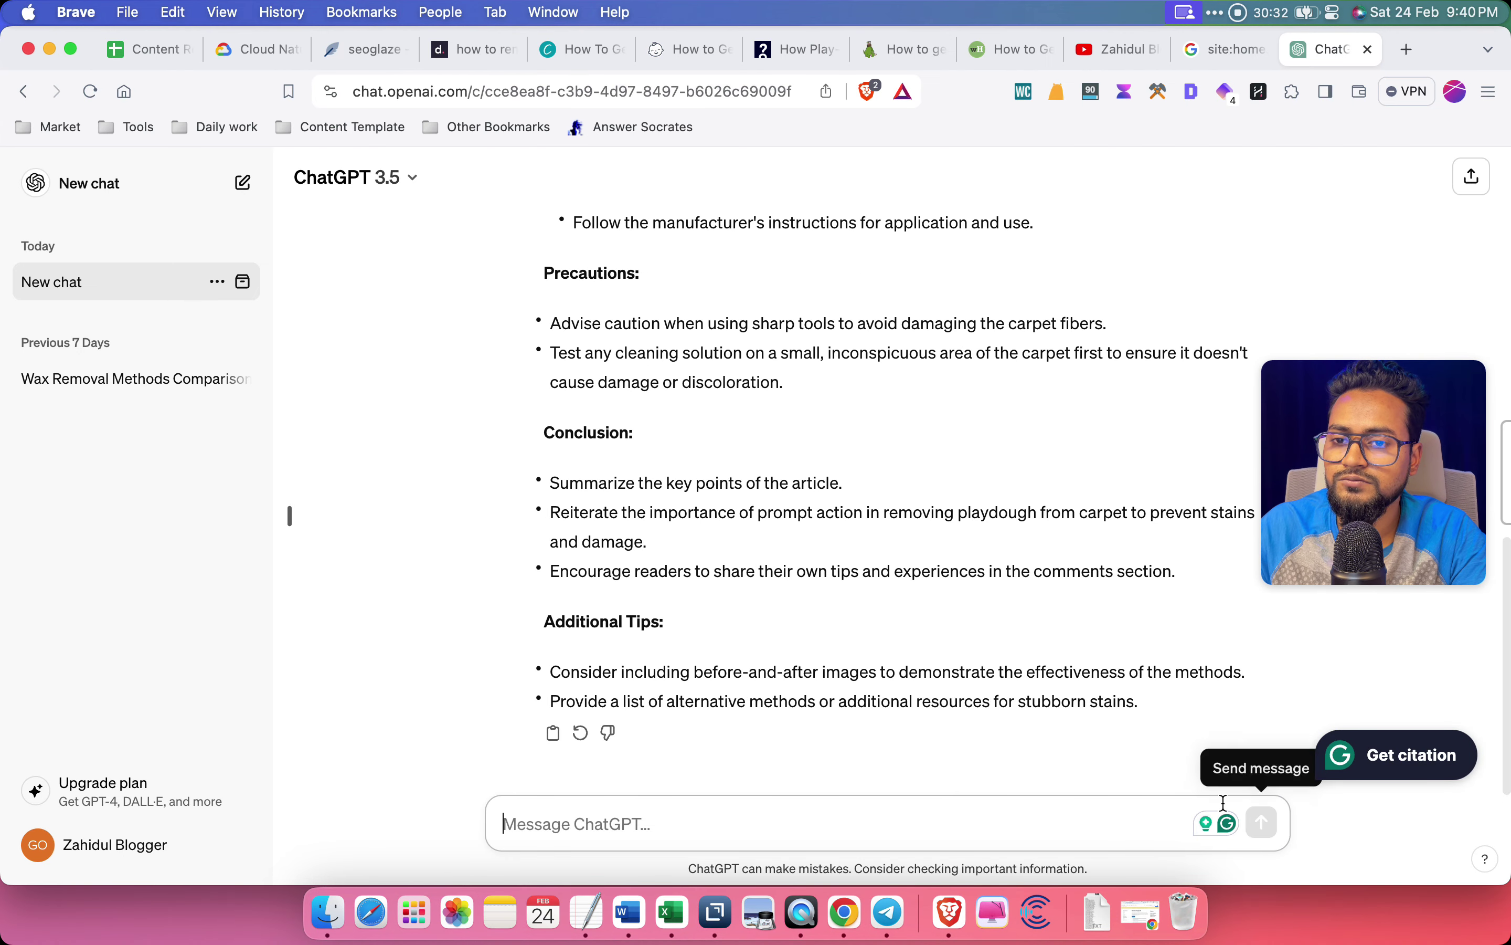
text(wrte)
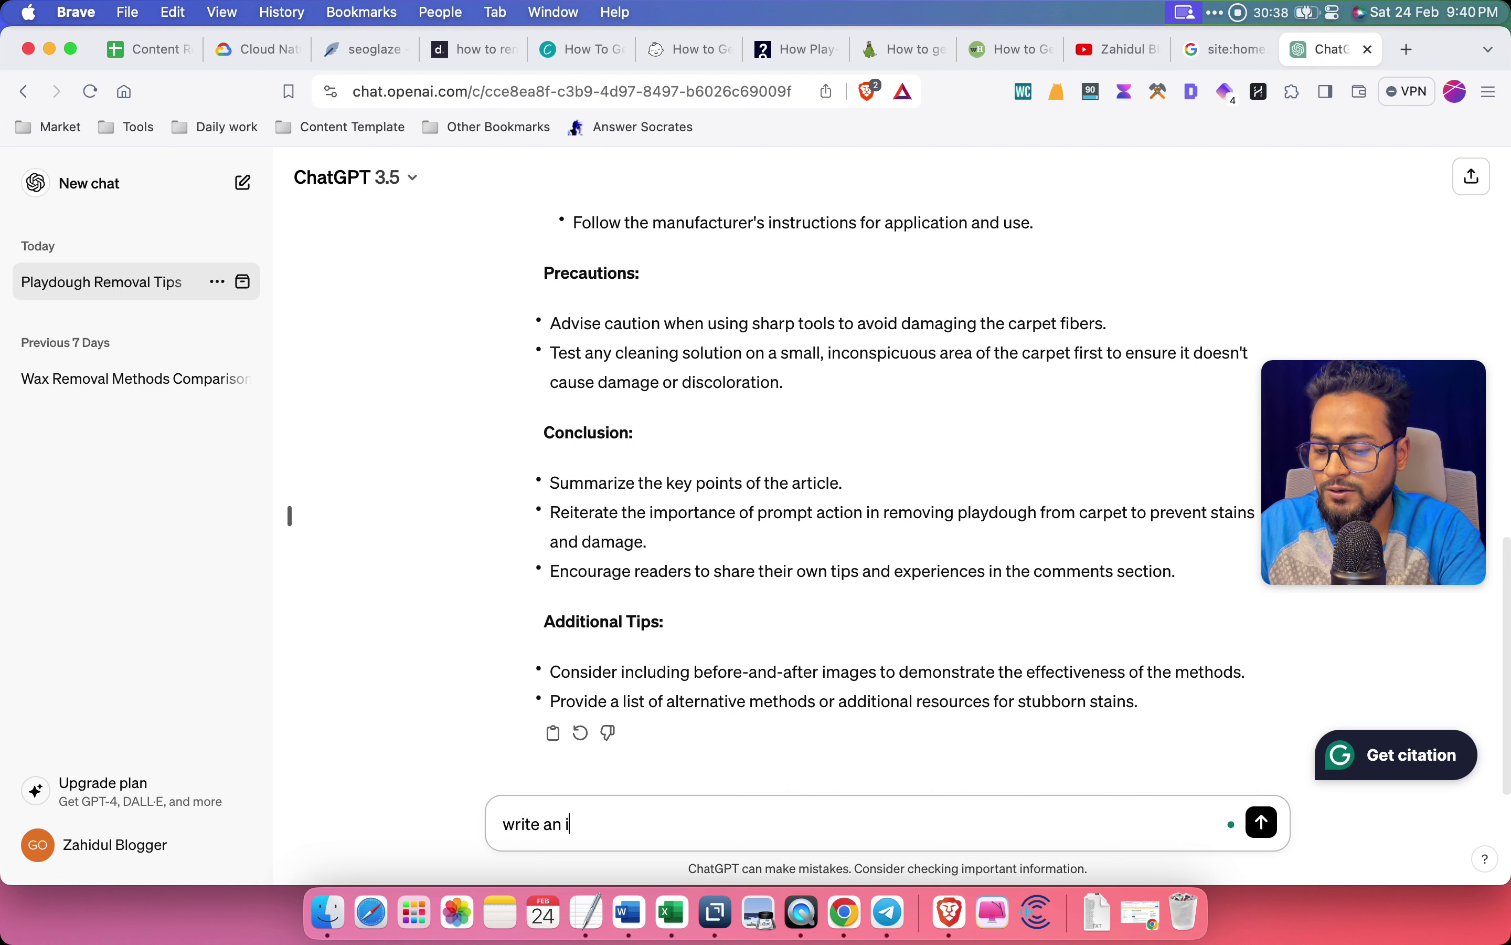
text(on for the keyword of "how to remove playdough from the carpet")
key(Return)
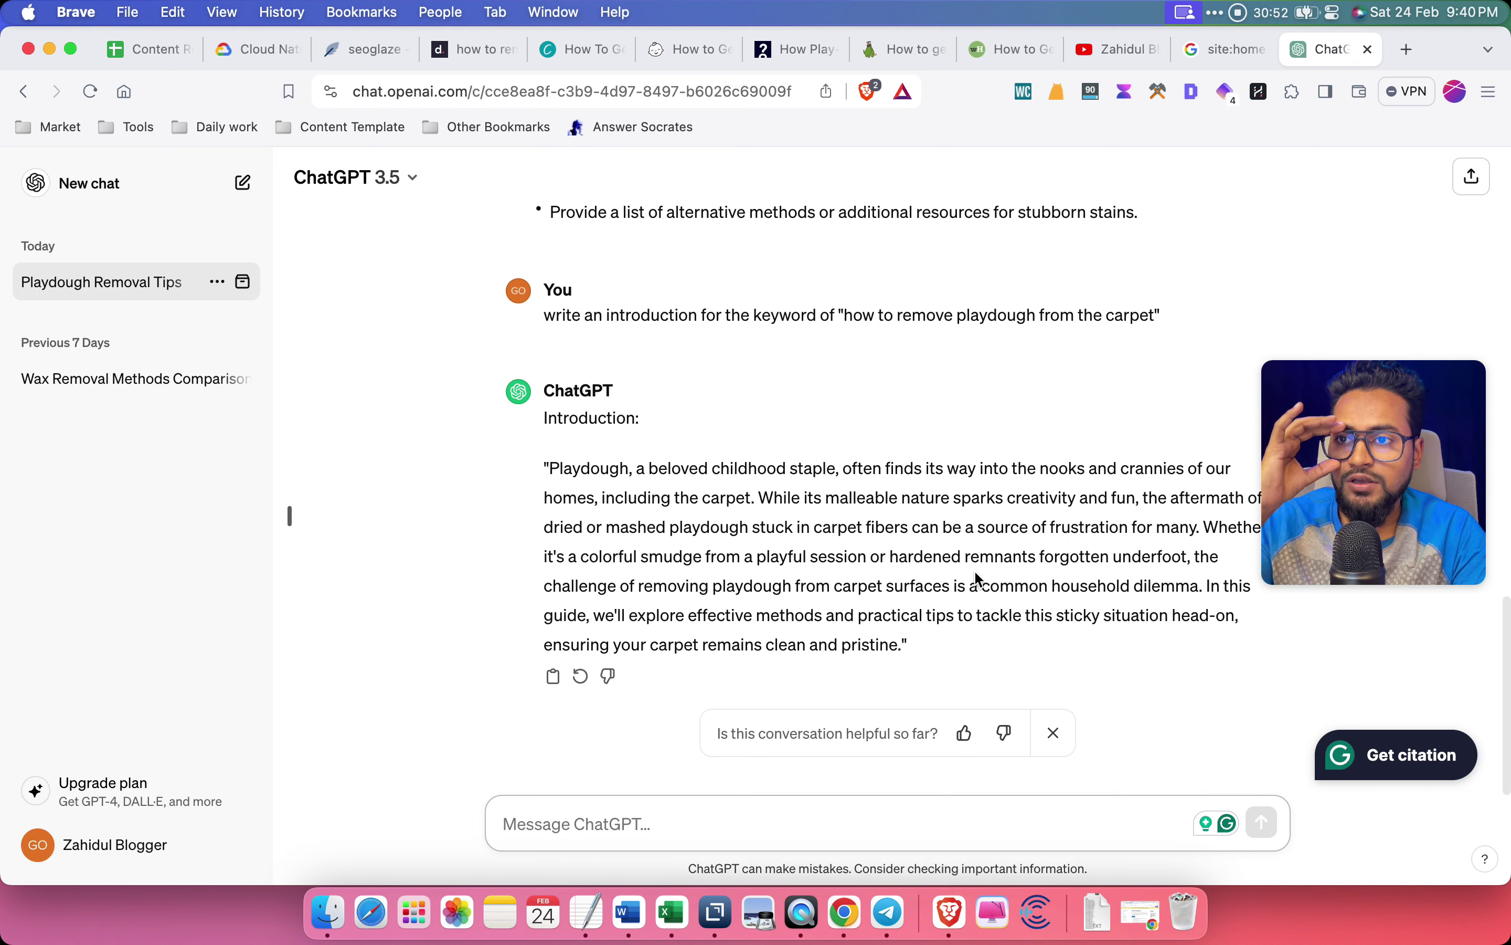
Resend the introduction prompt for "how to remove playdough from the carpet" with the added wording "with easy words"
drag(1331, 466, 1312, 282)
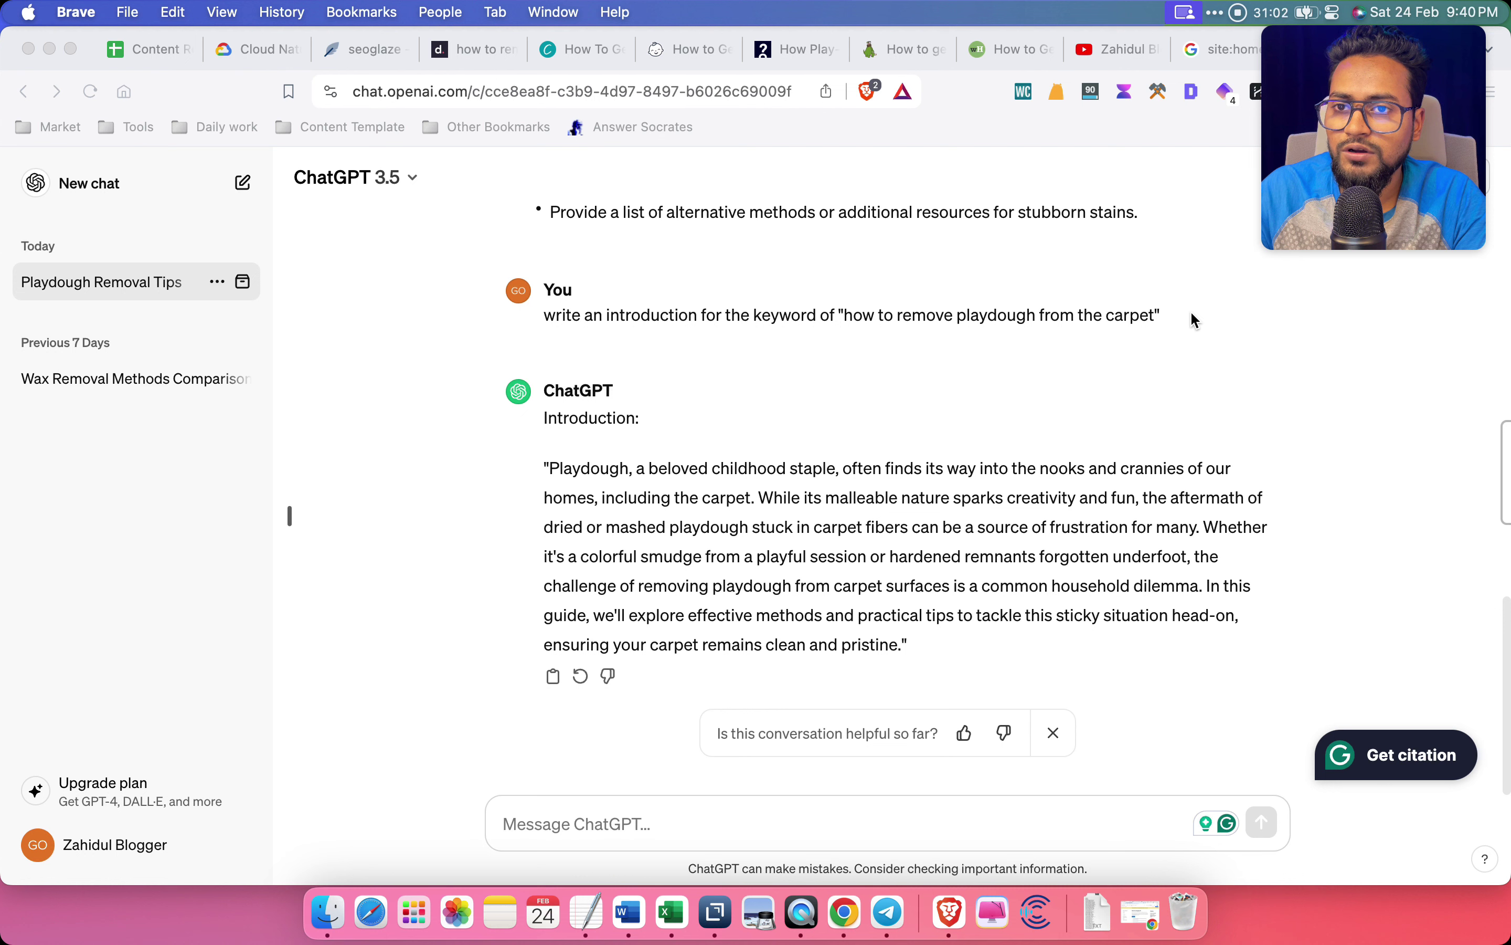
drag(542, 316, 1157, 317)
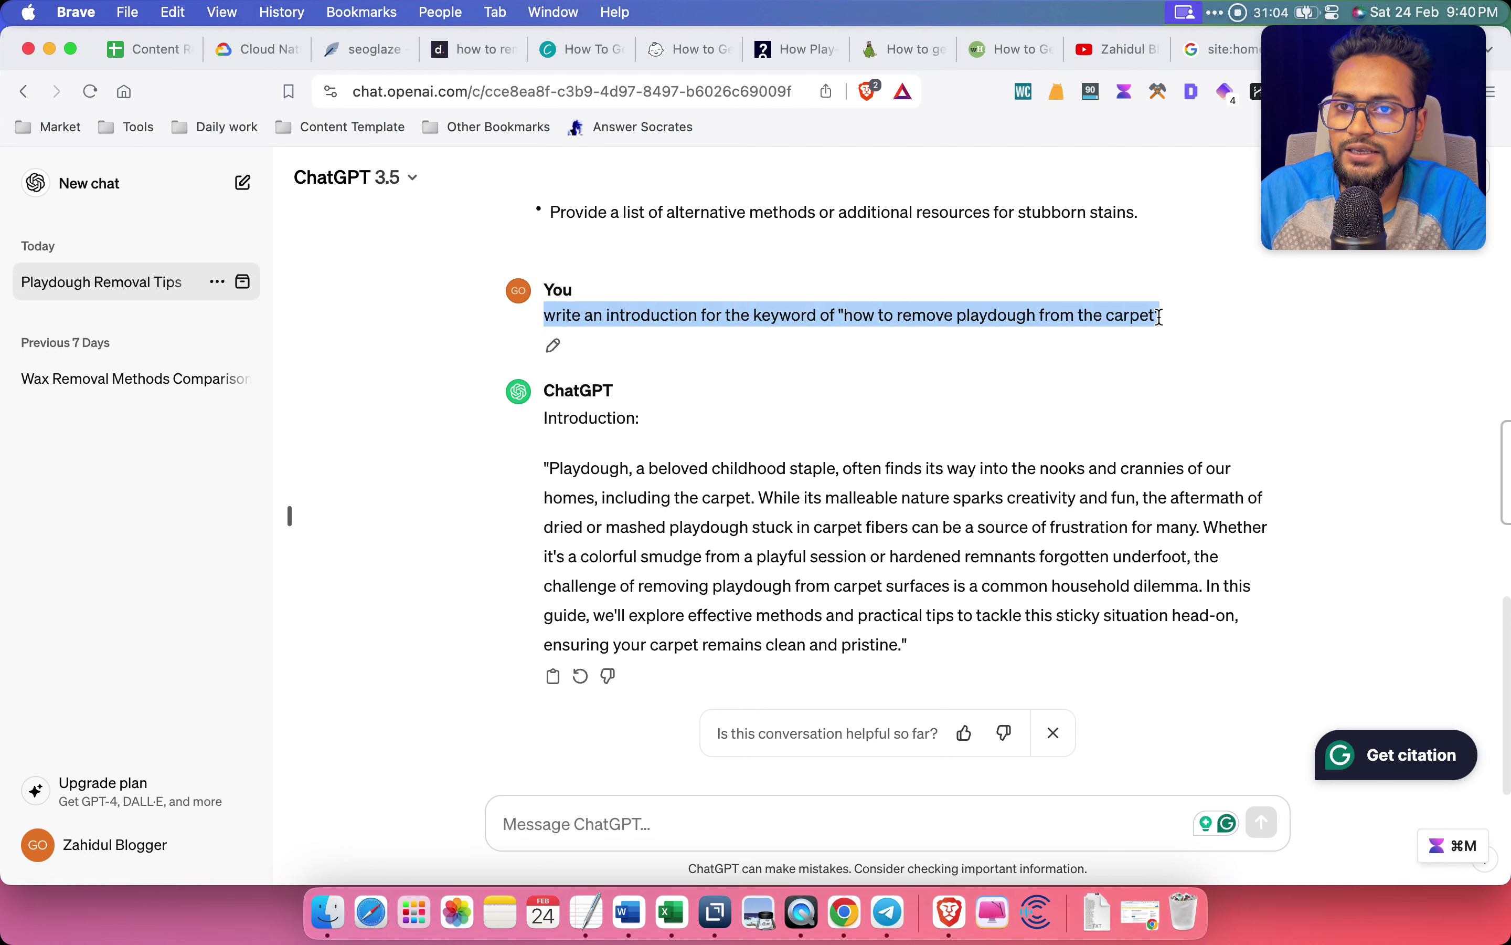
click(524, 823)
text(write an introduction for the keyword of "how to remove playdough from the carpet")
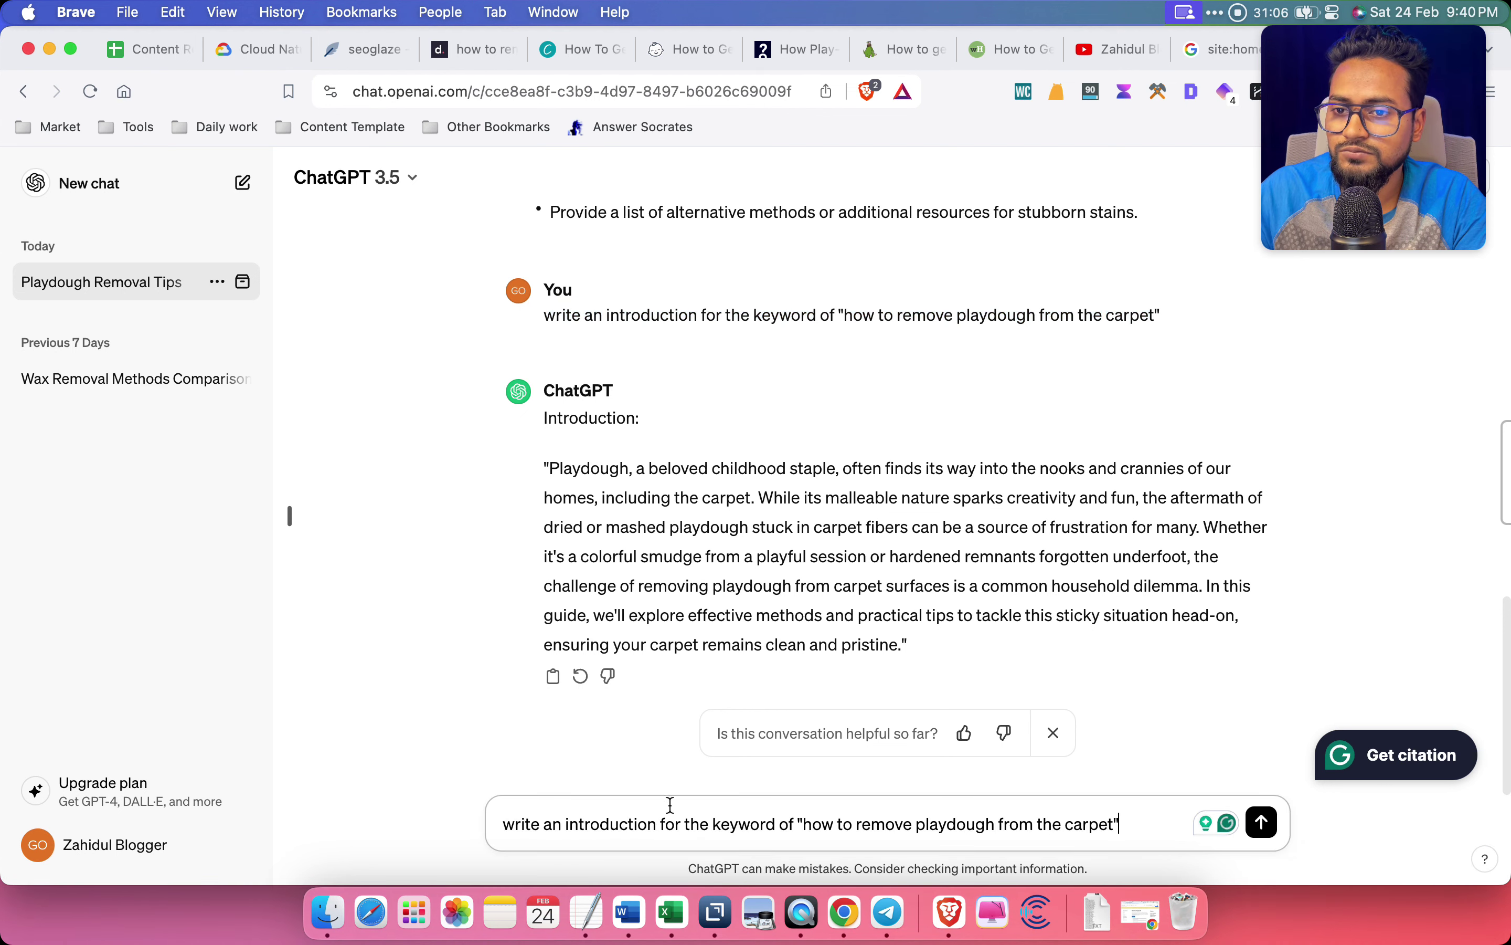
text(in)
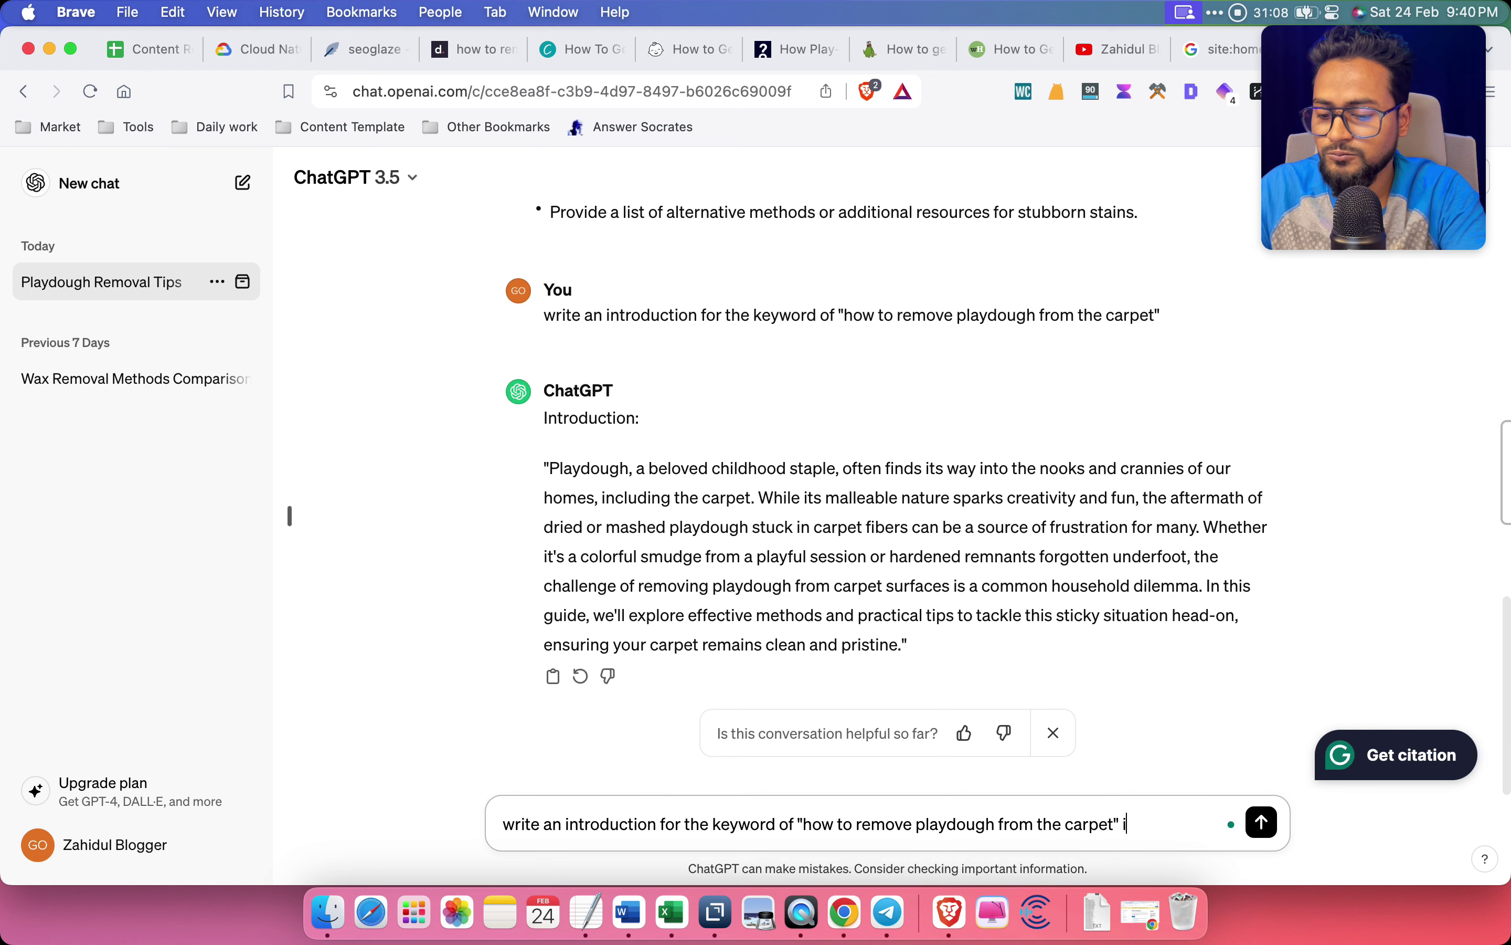
text( ea)
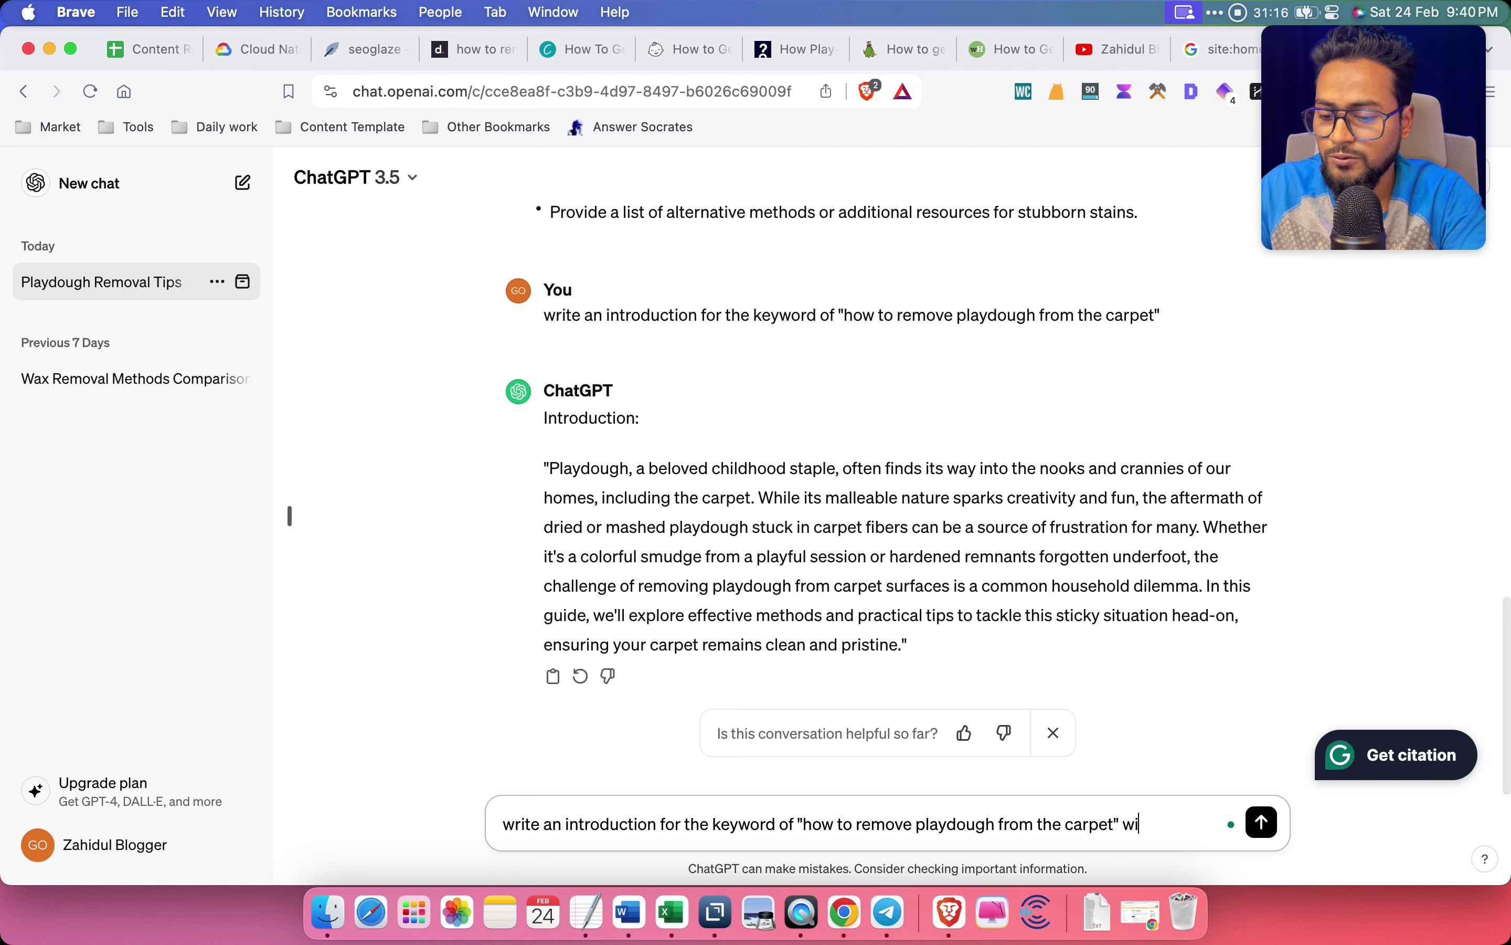
text(sy words)
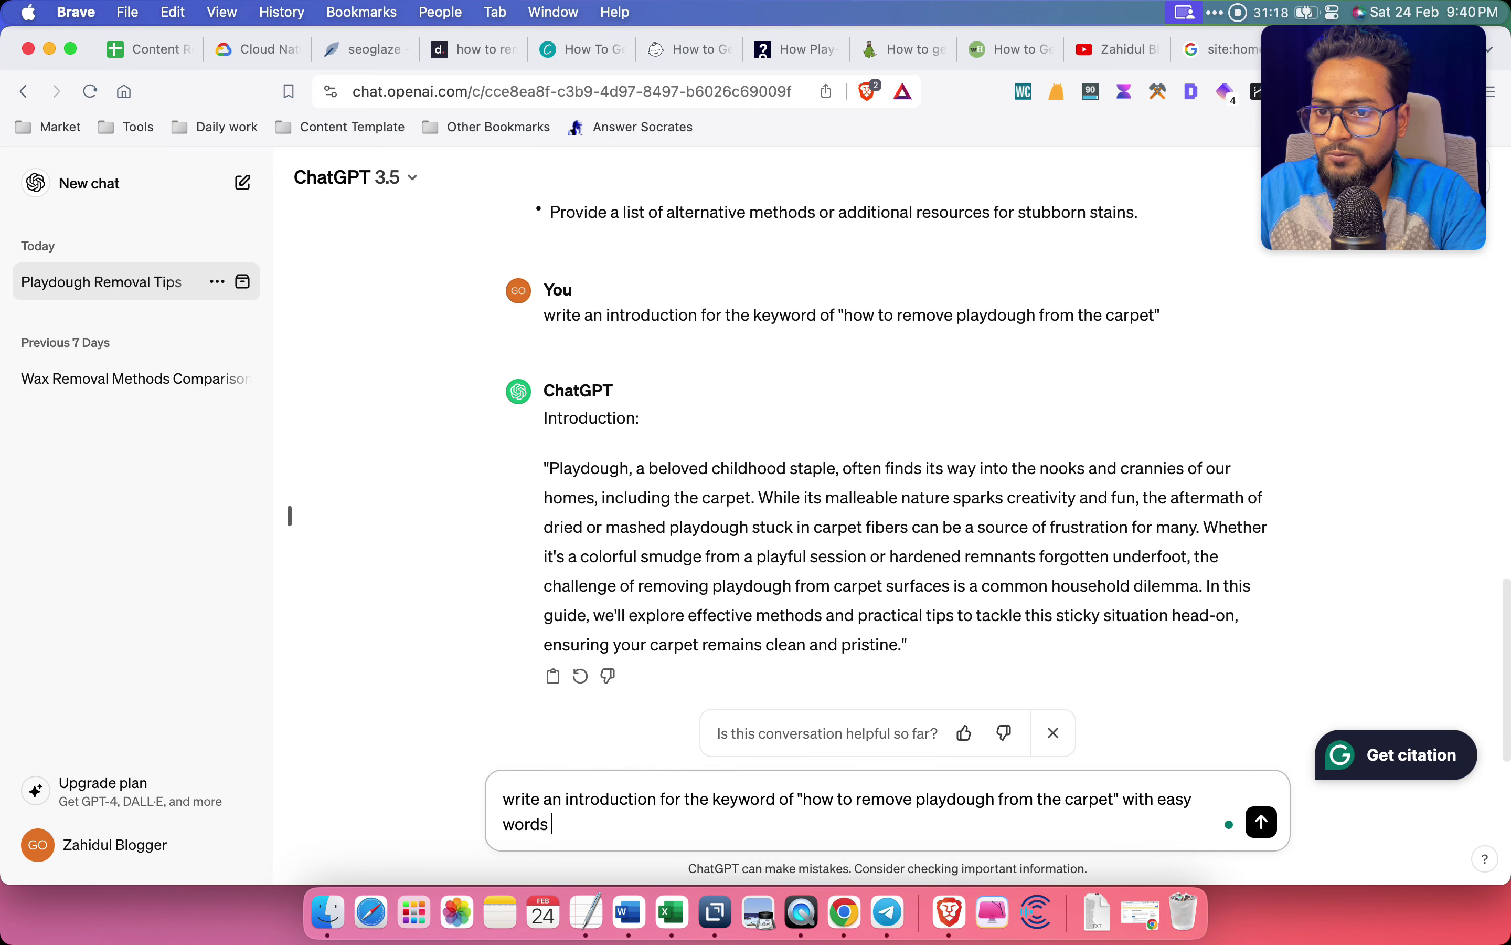
key(Return)
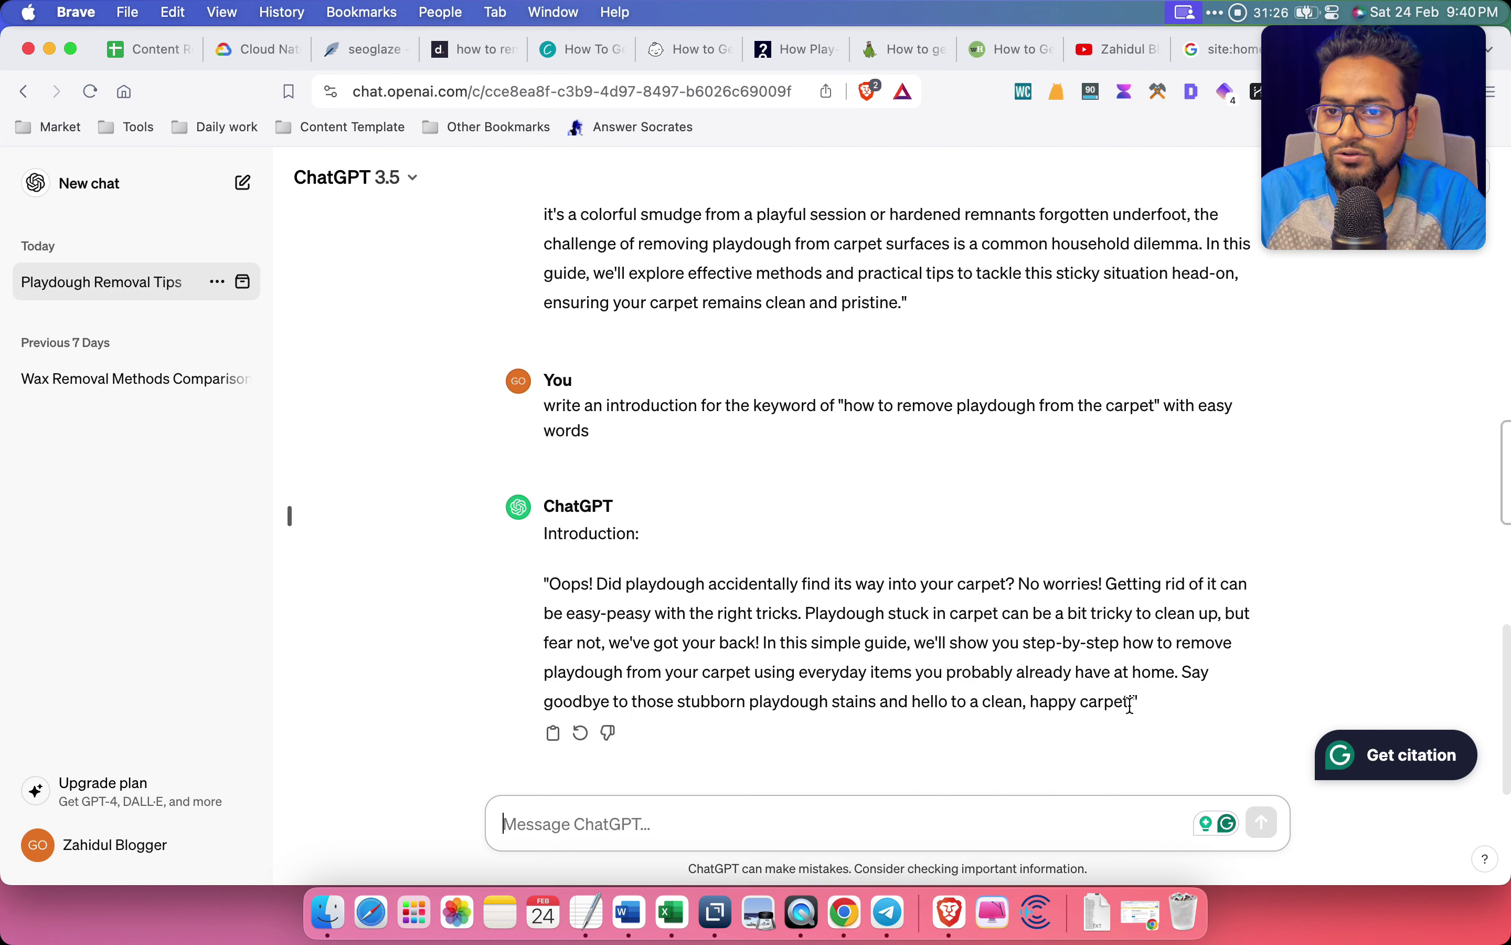
Copy ChatGPT's easy-words introduction, without its quotation marks, and paste it into the playdough article in Dokey's writing editor
drag(1132, 702, 548, 584)
key(super+c)
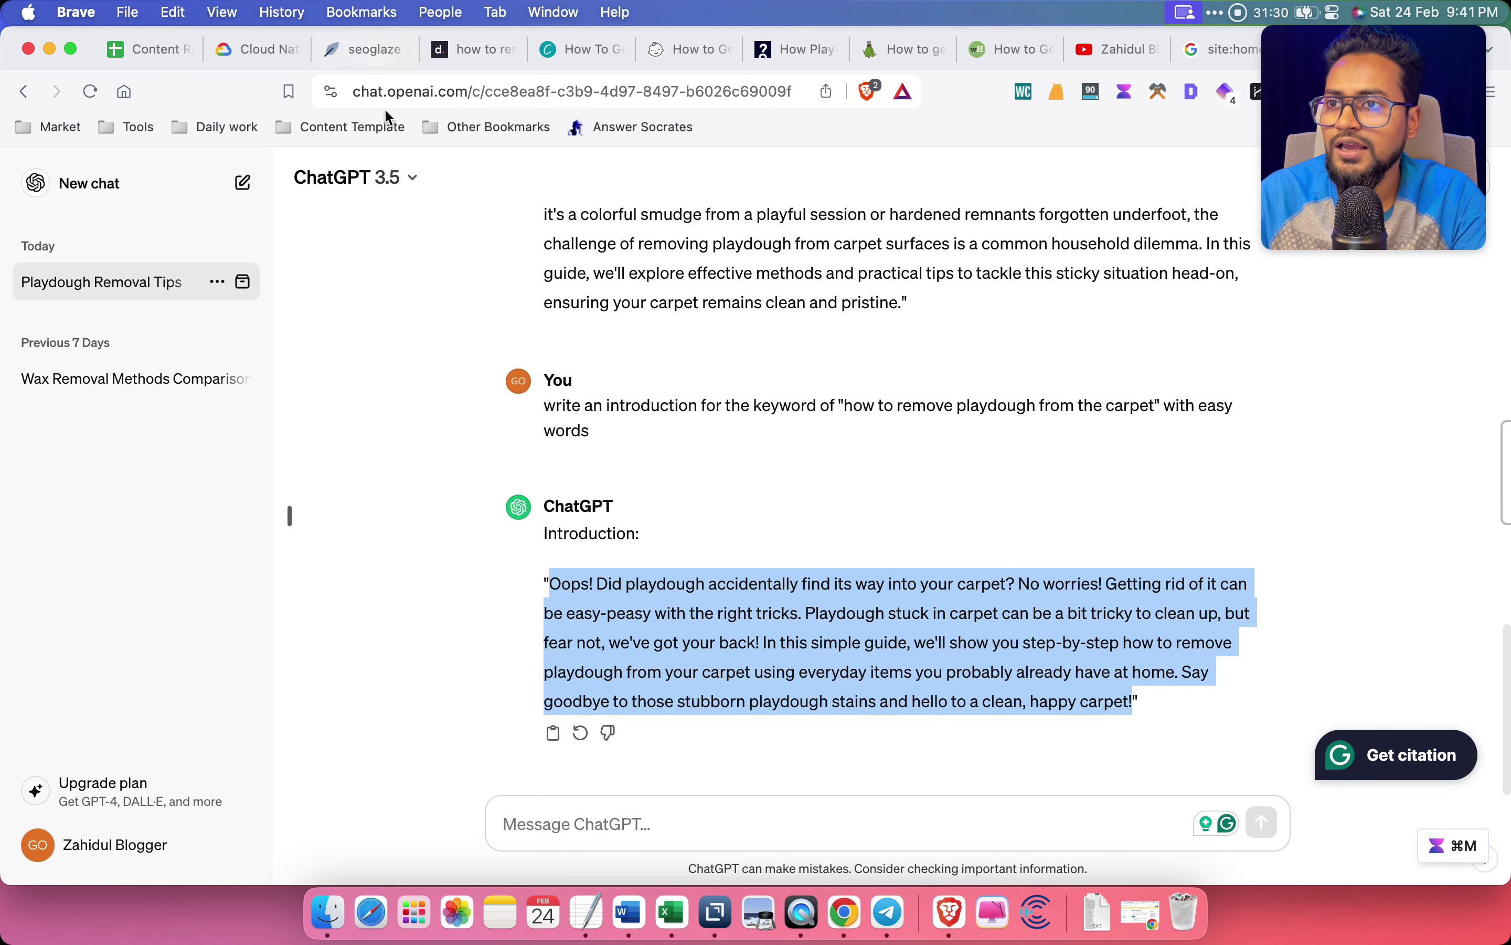
click(575, 56)
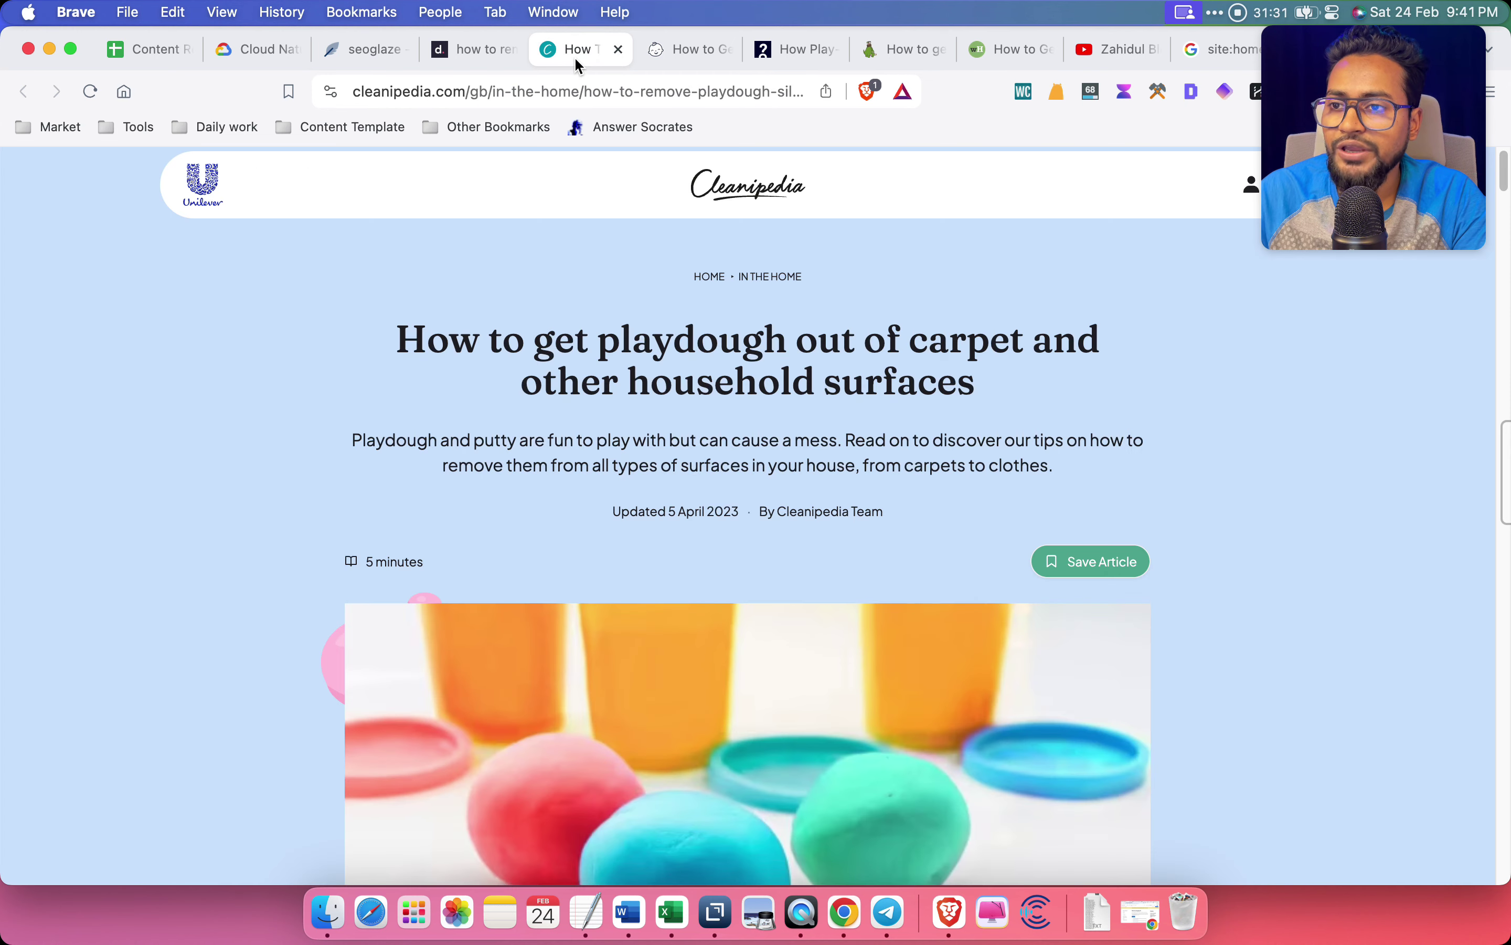
click(666, 61)
click(461, 55)
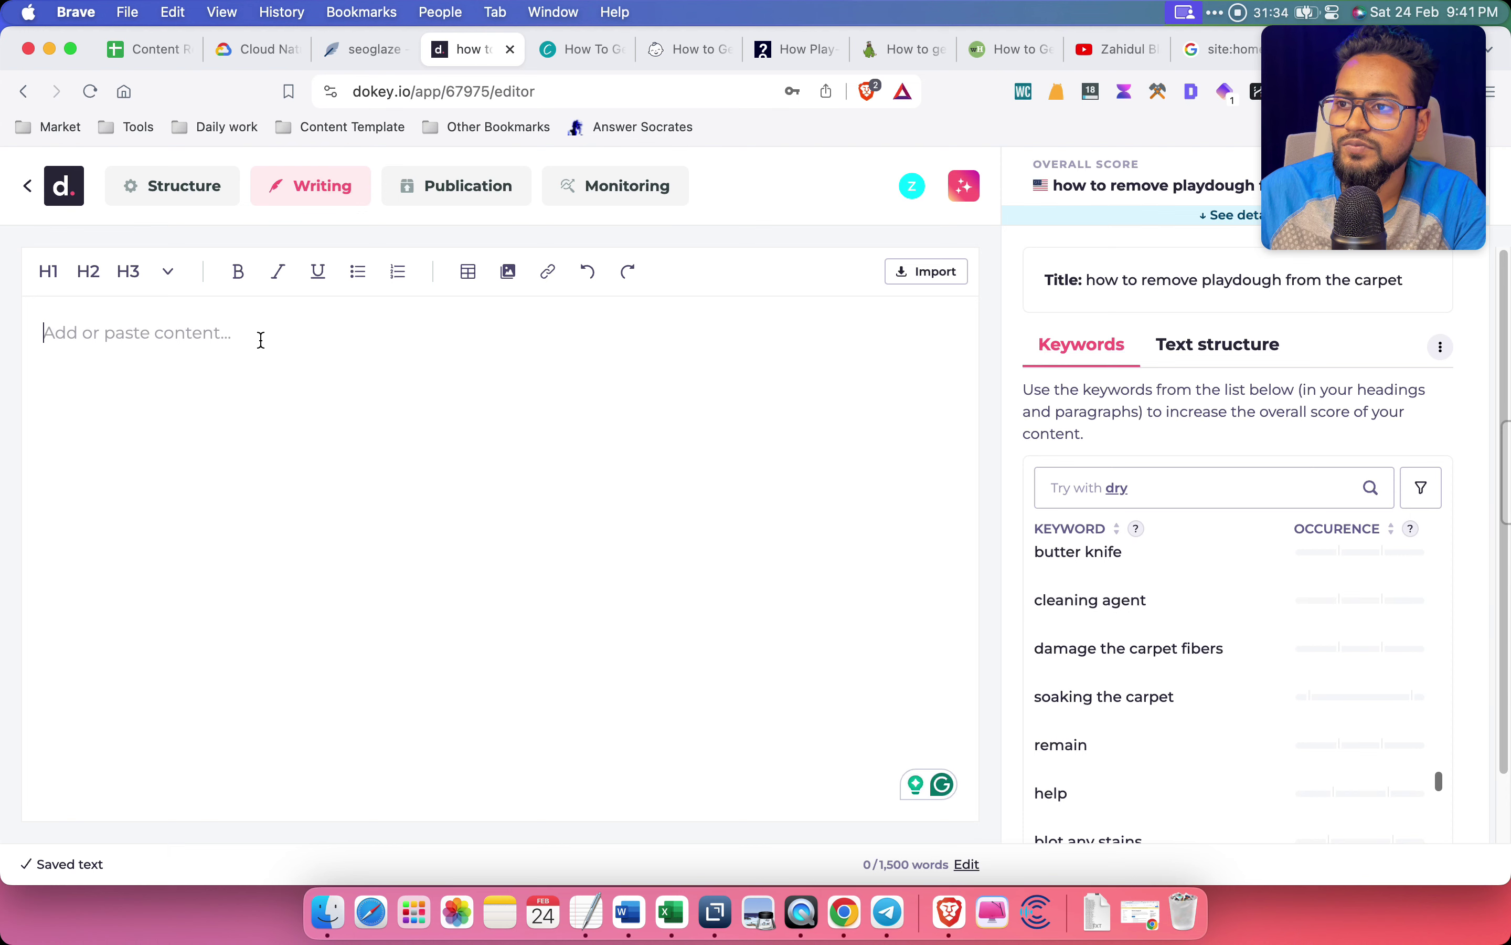
key(super+v)
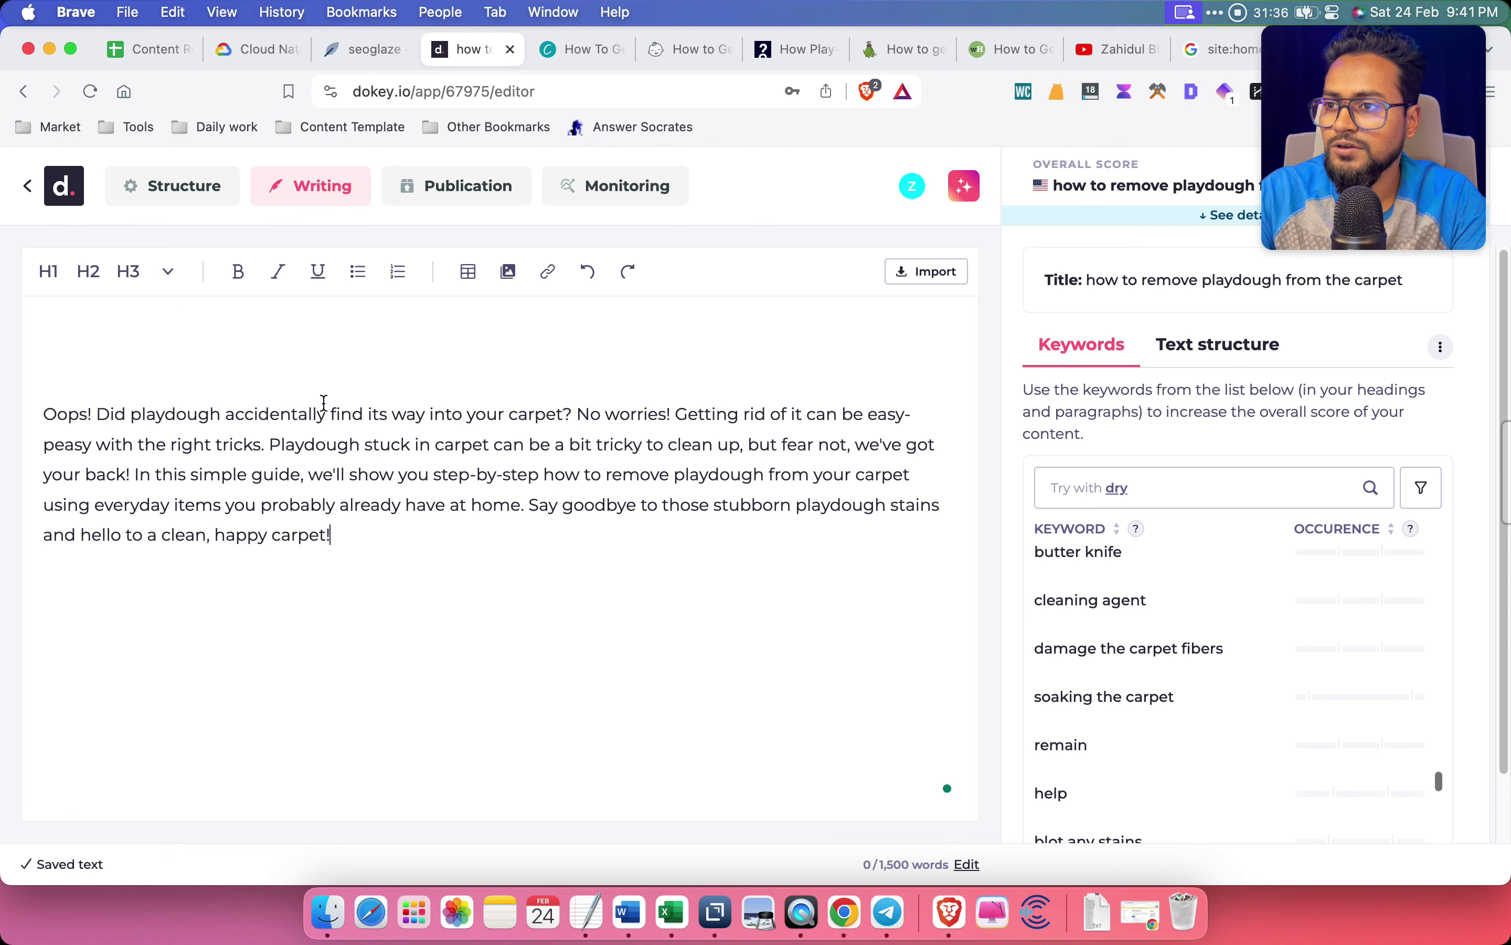
Examine NeuronWriter's suggested article terms for the "how to remove playdough from the carpet" query and return to Dokey's editor
click(363, 50)
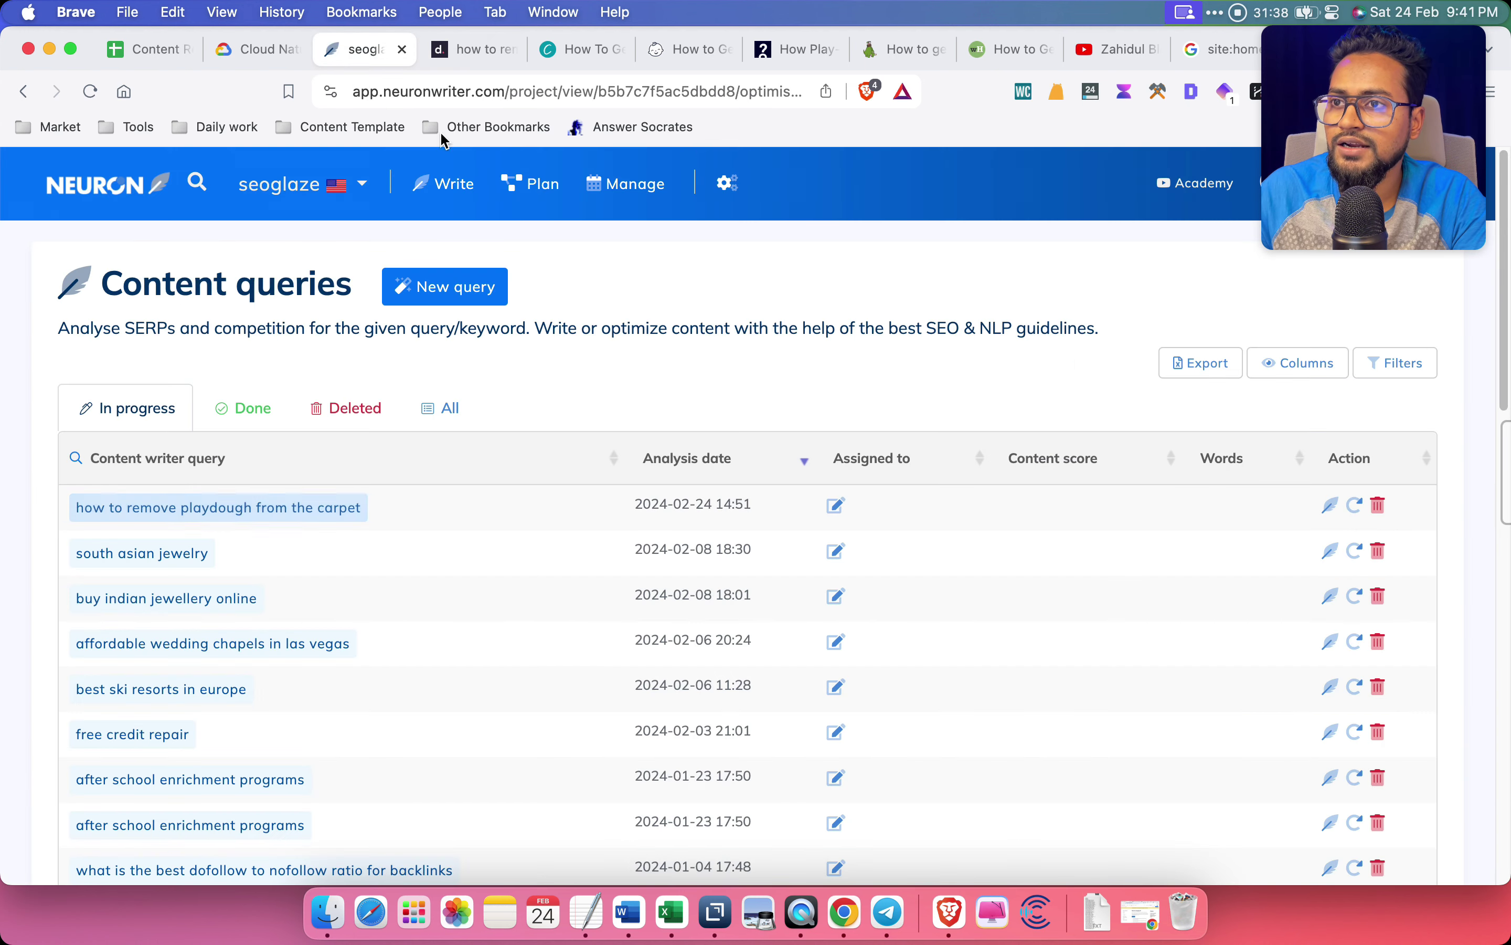
click(247, 508)
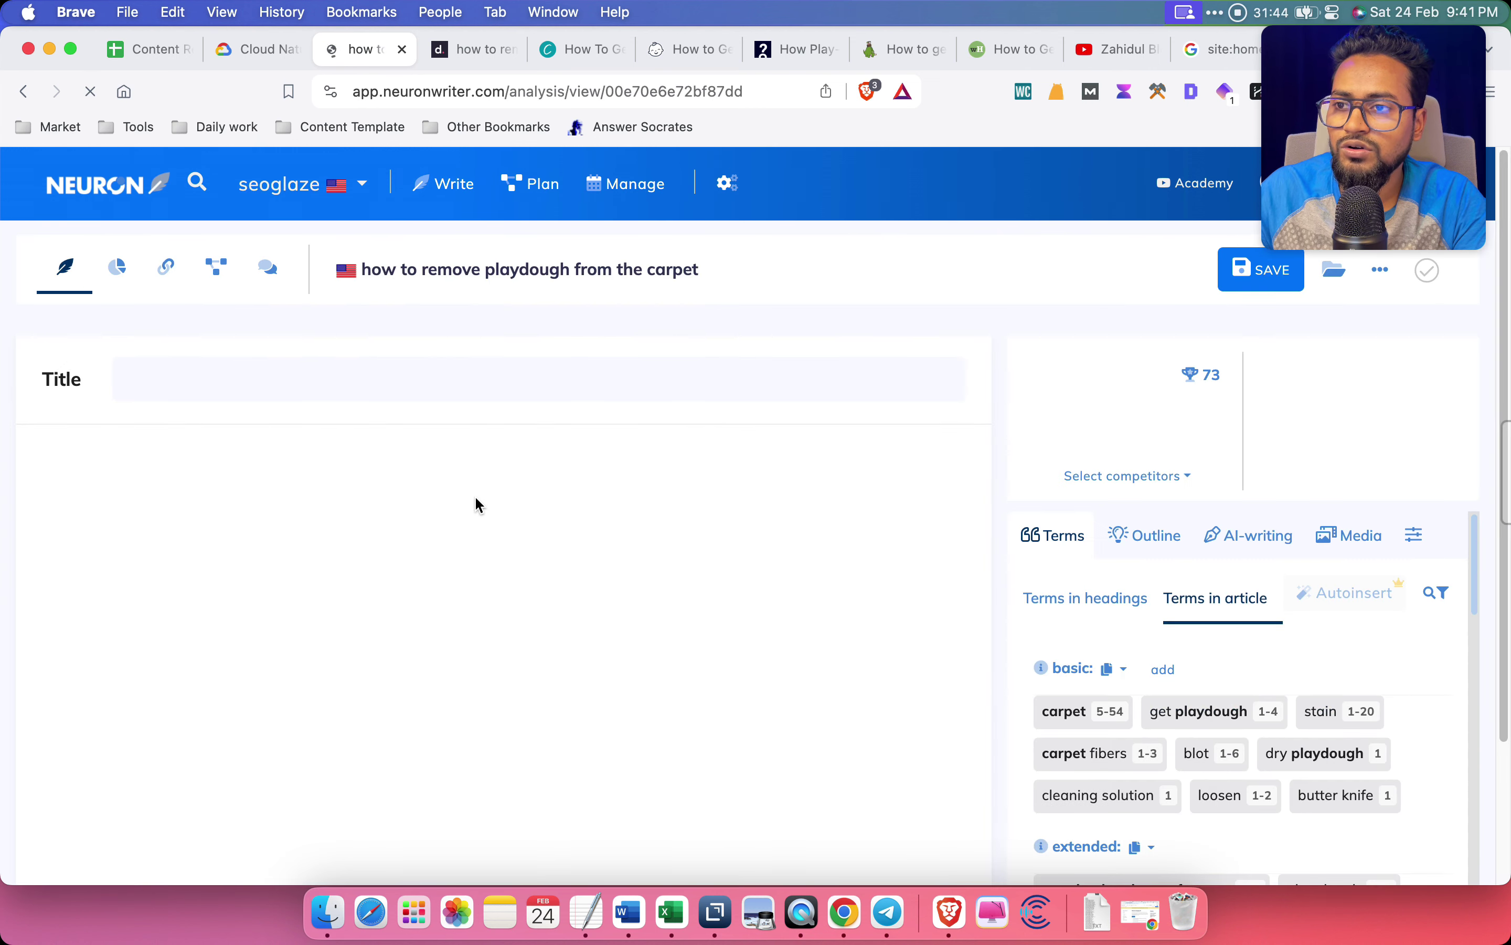
scroll(1353, 722, down, 6)
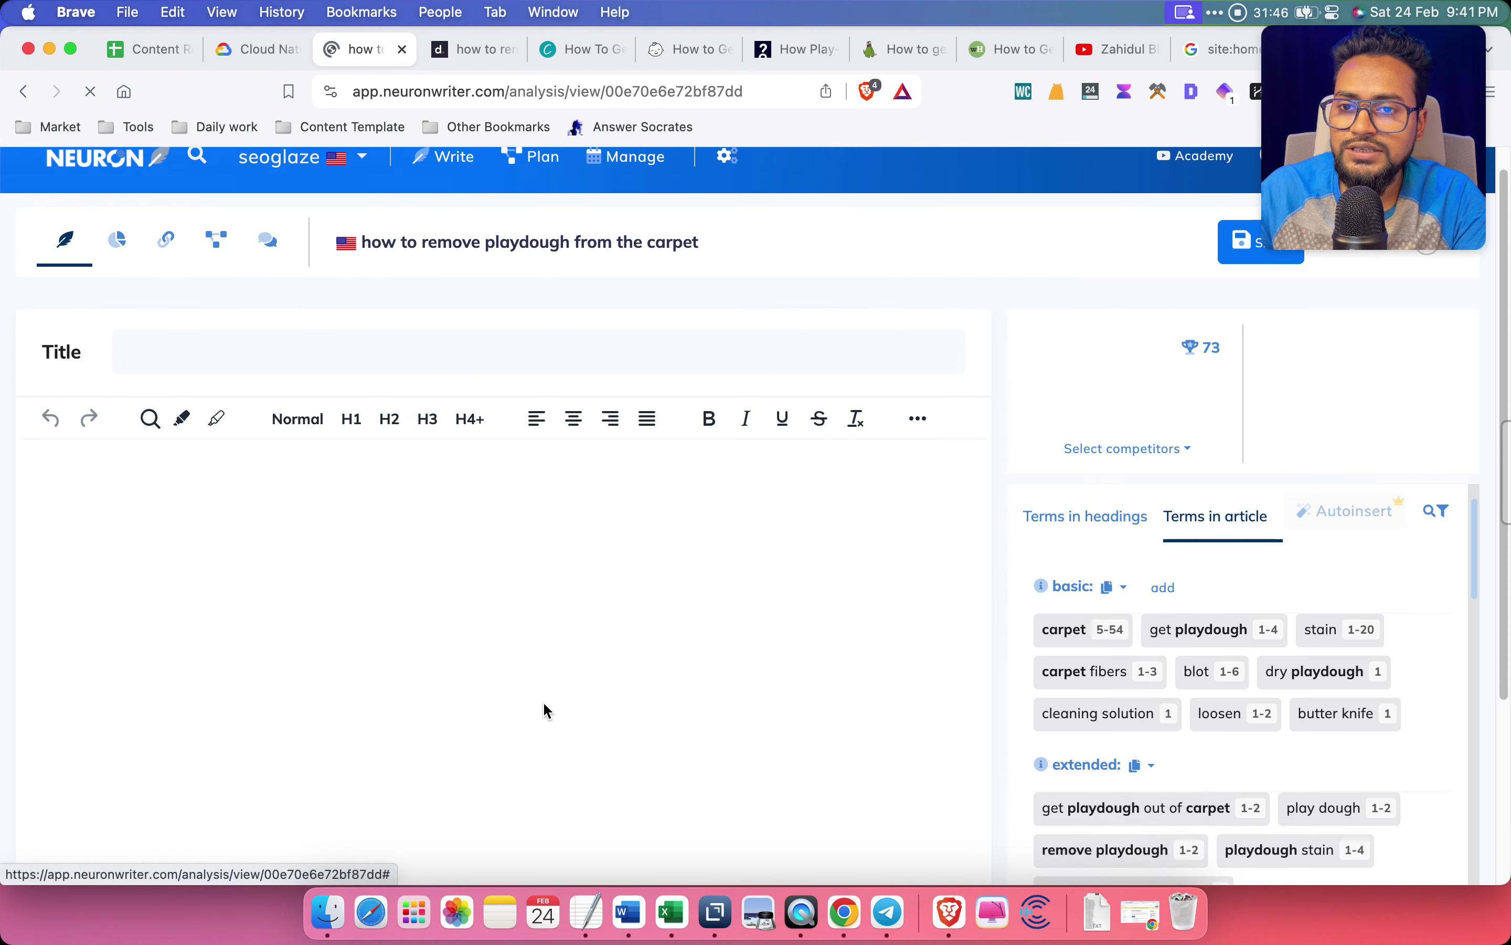
scroll(1255, 712, down, 10)
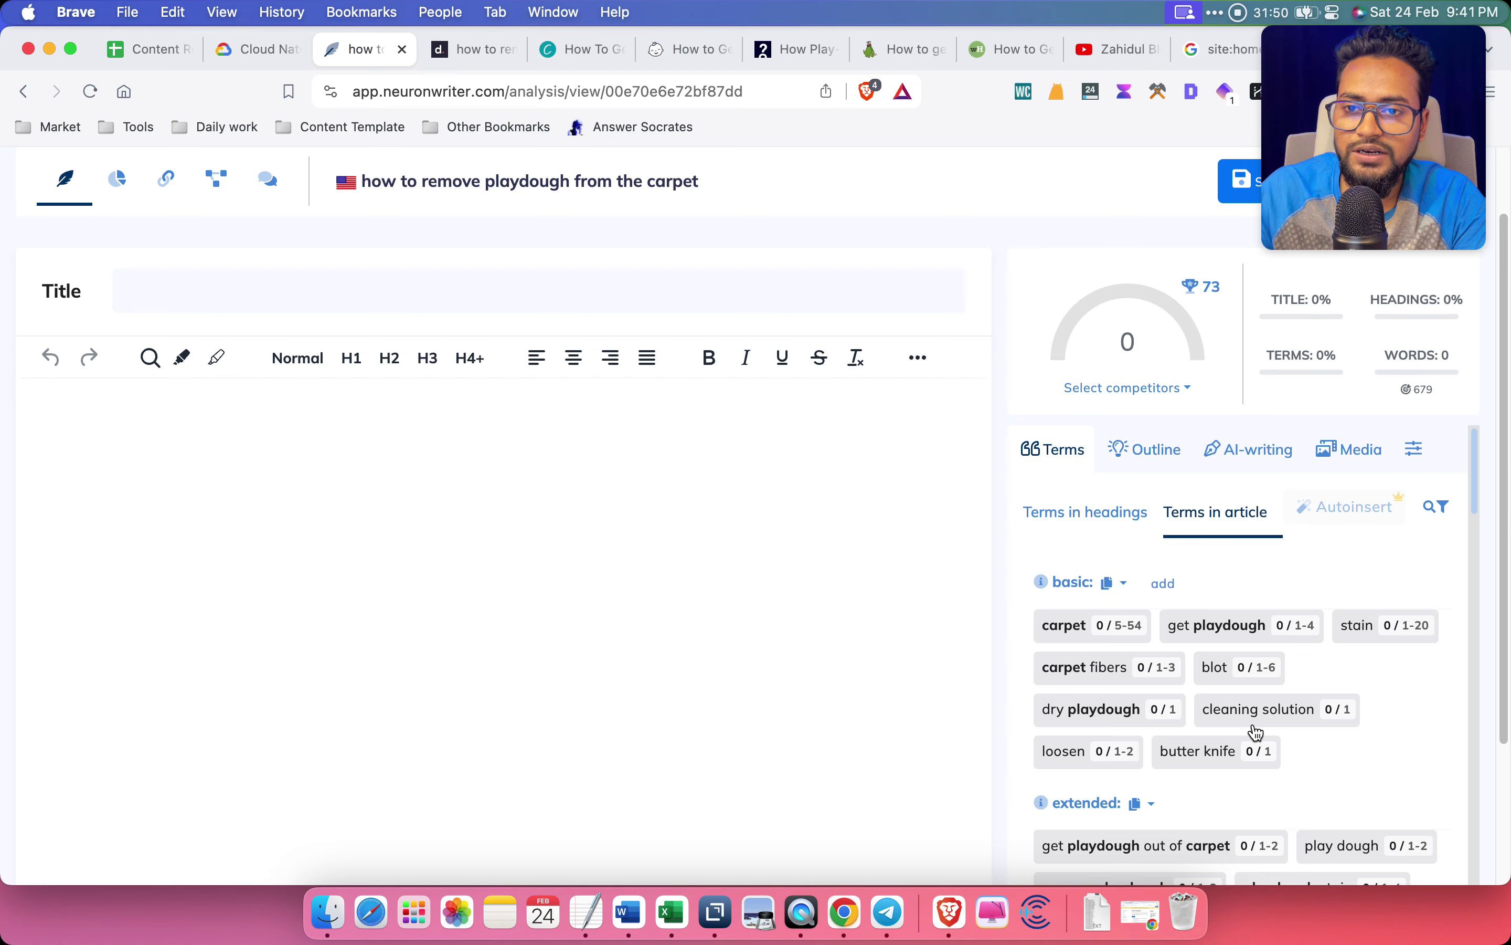
scroll(1257, 731, down, 10)
scroll(1257, 731, down, 10)
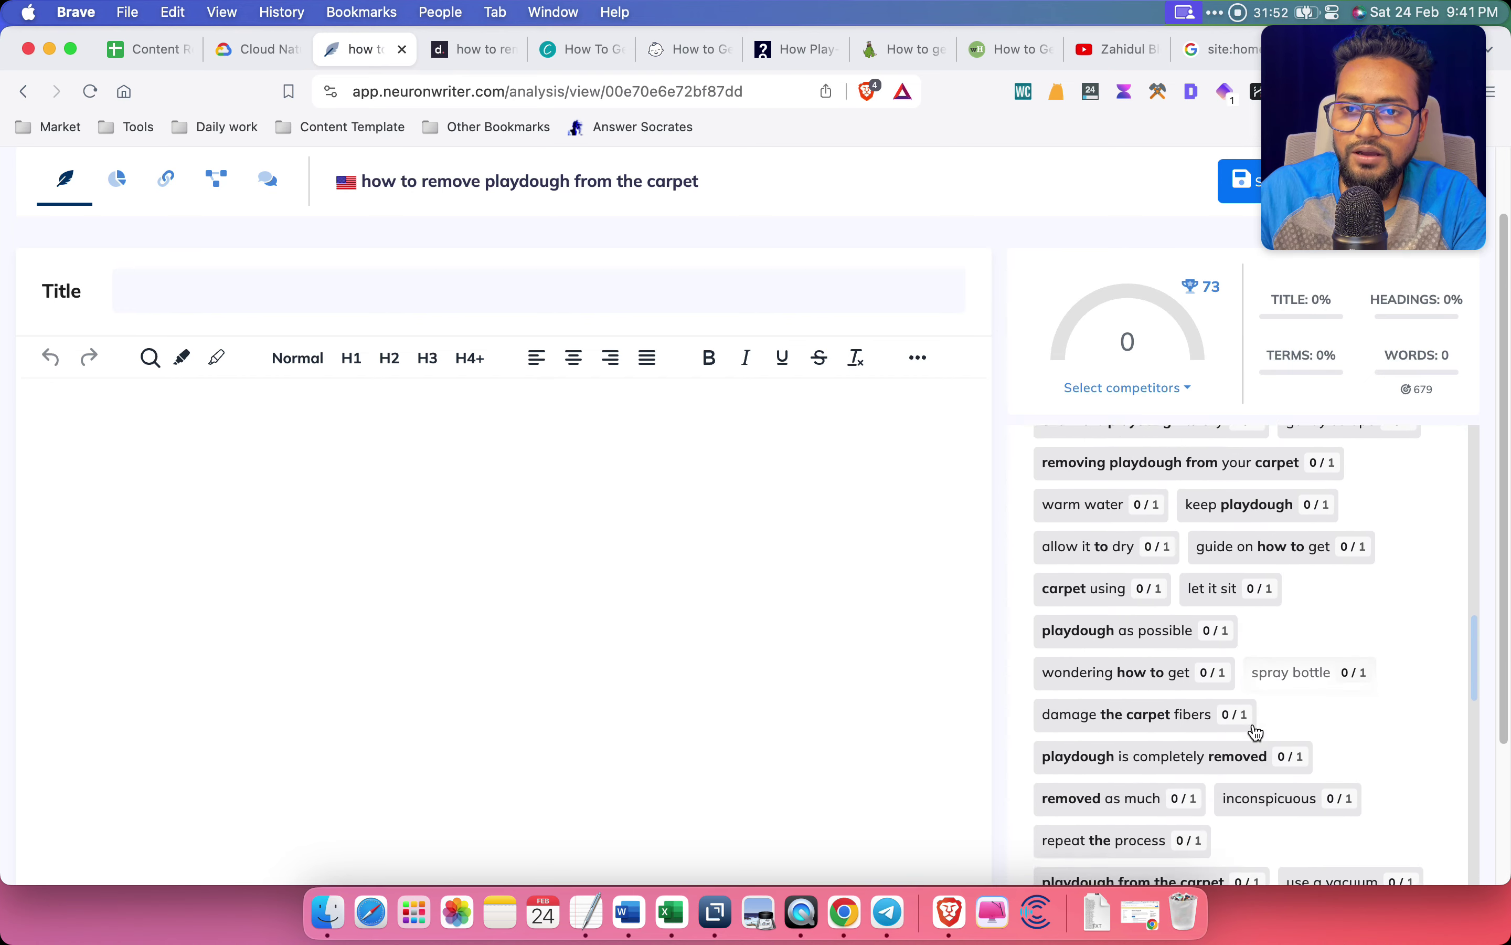
scroll(1257, 731, down, 5)
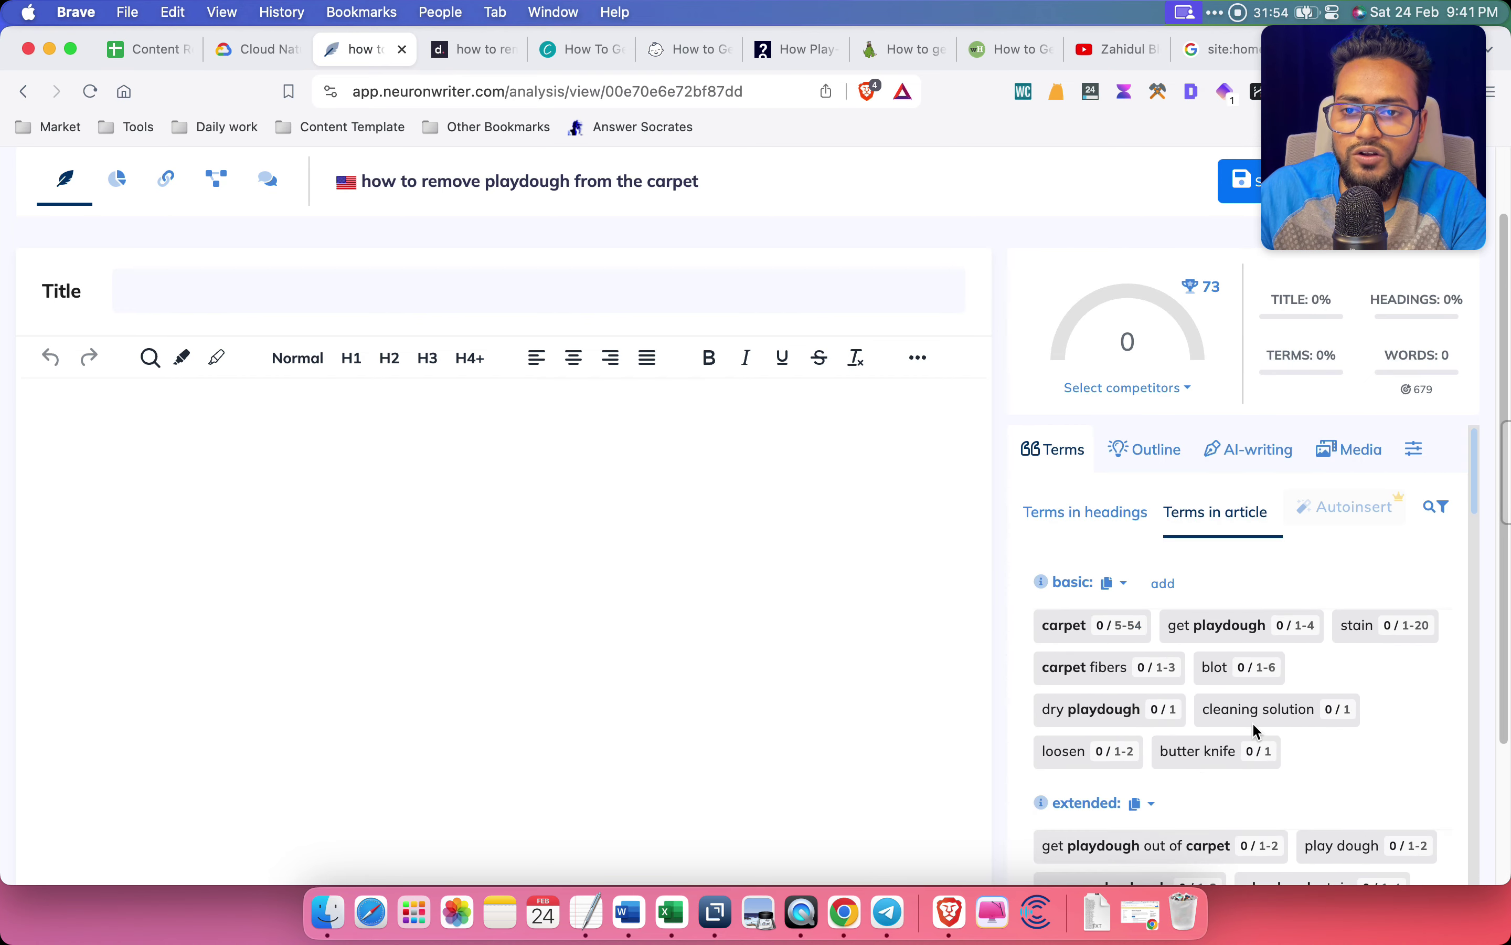
scroll(1326, 722, down, 5)
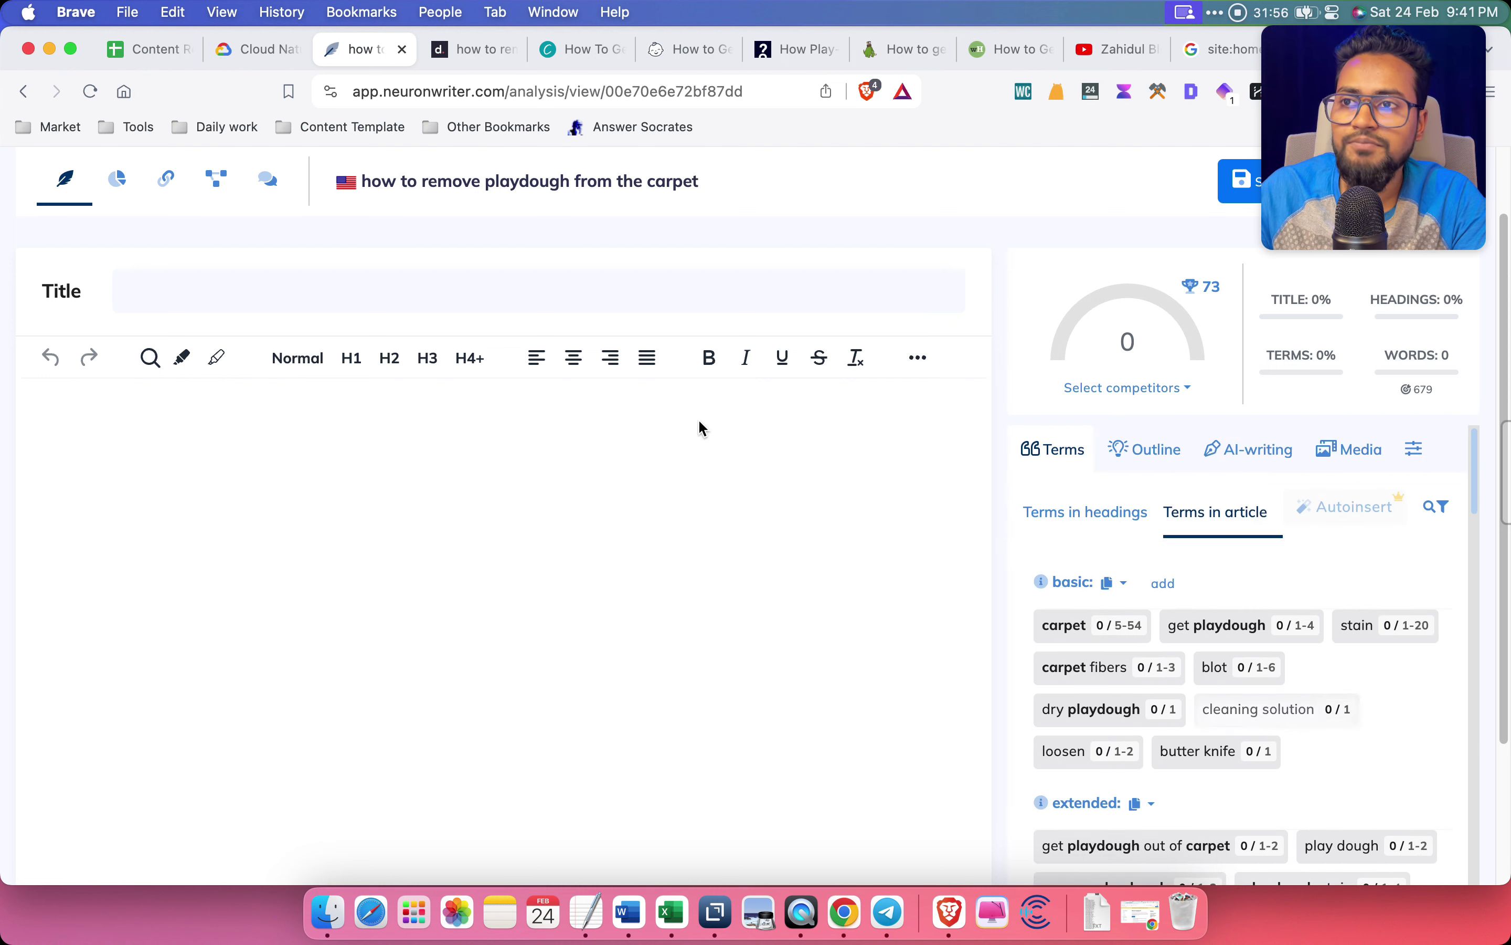
click(490, 39)
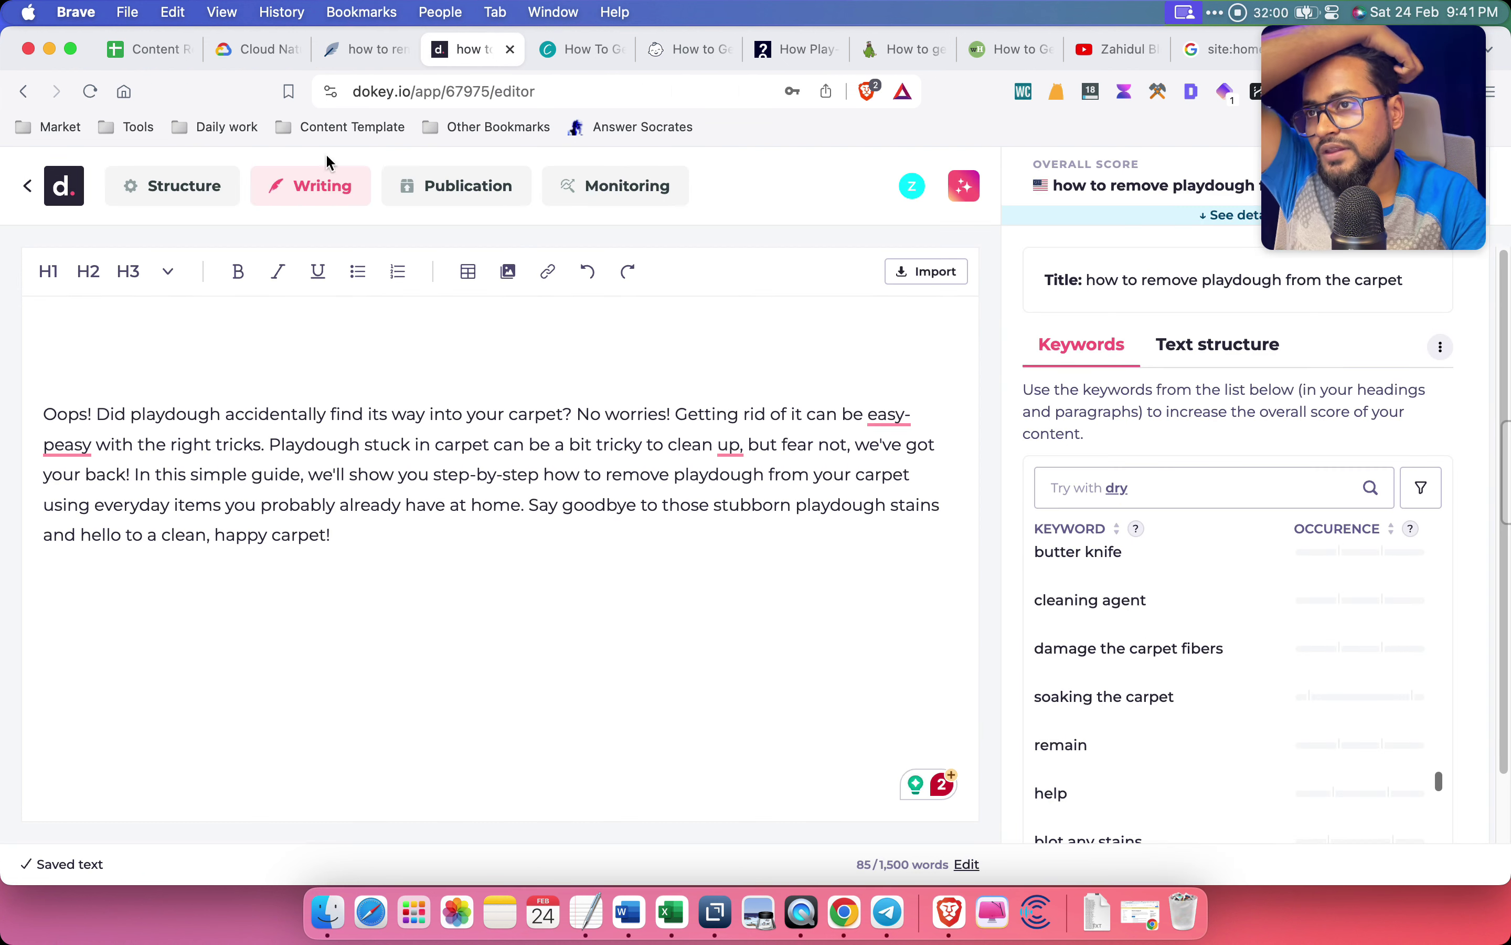
Copy the query "how to remove playdough from the carpet" from NeuronWriter and paste it above the introduction in Dokey as an H1 heading
click(343, 46)
double_click(526, 177)
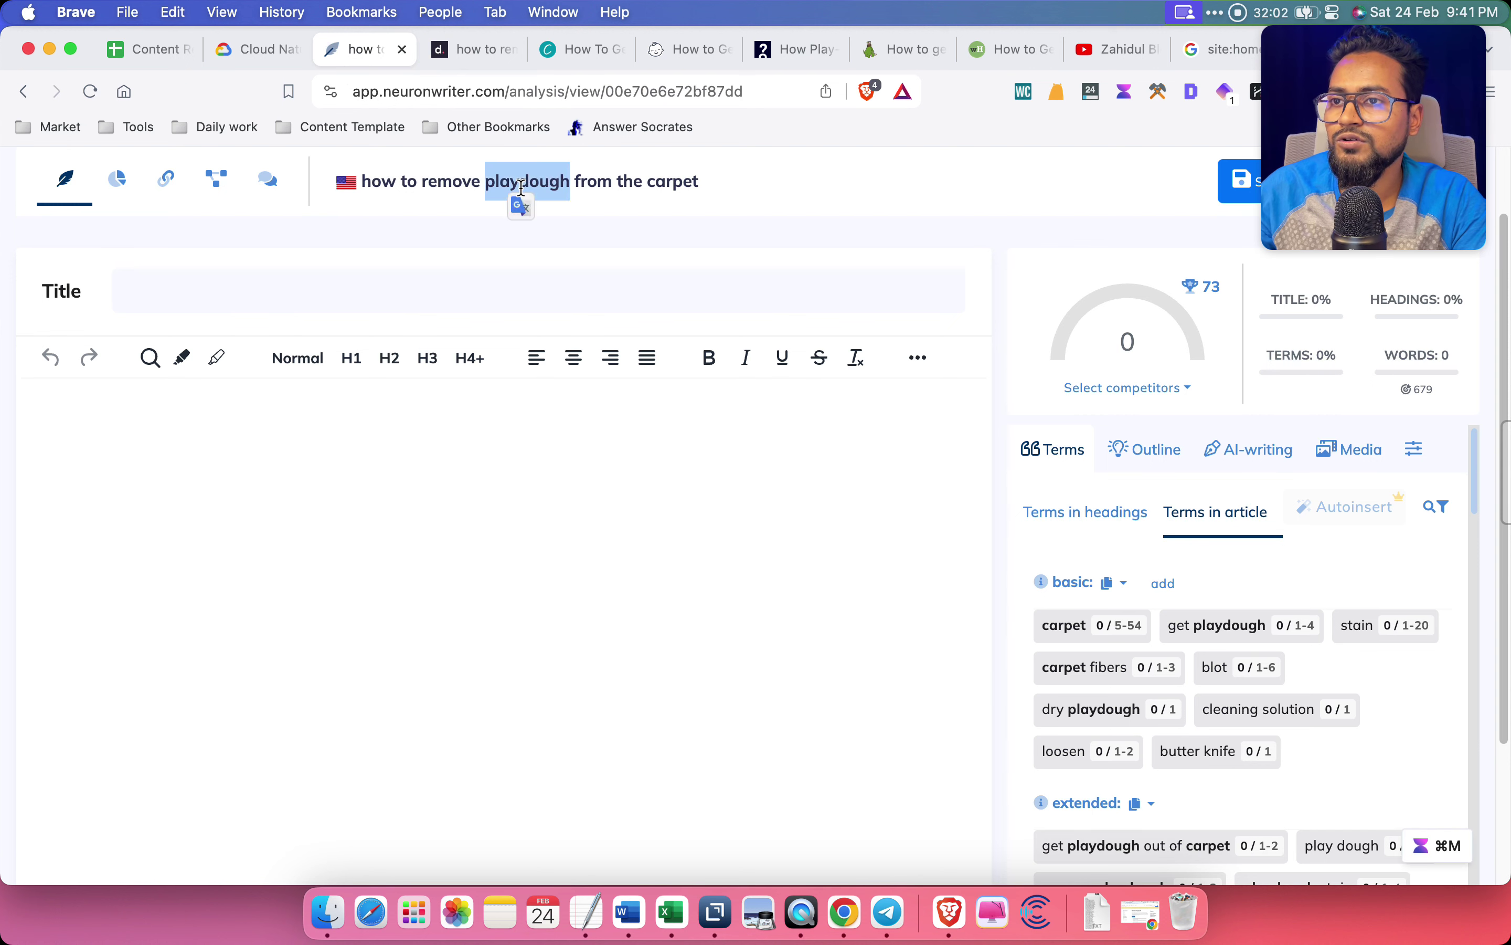
triple_click(519, 181)
key(super+c)
click(523, 209)
key(ctrl+Tab)
click(134, 341)
key(super+v)
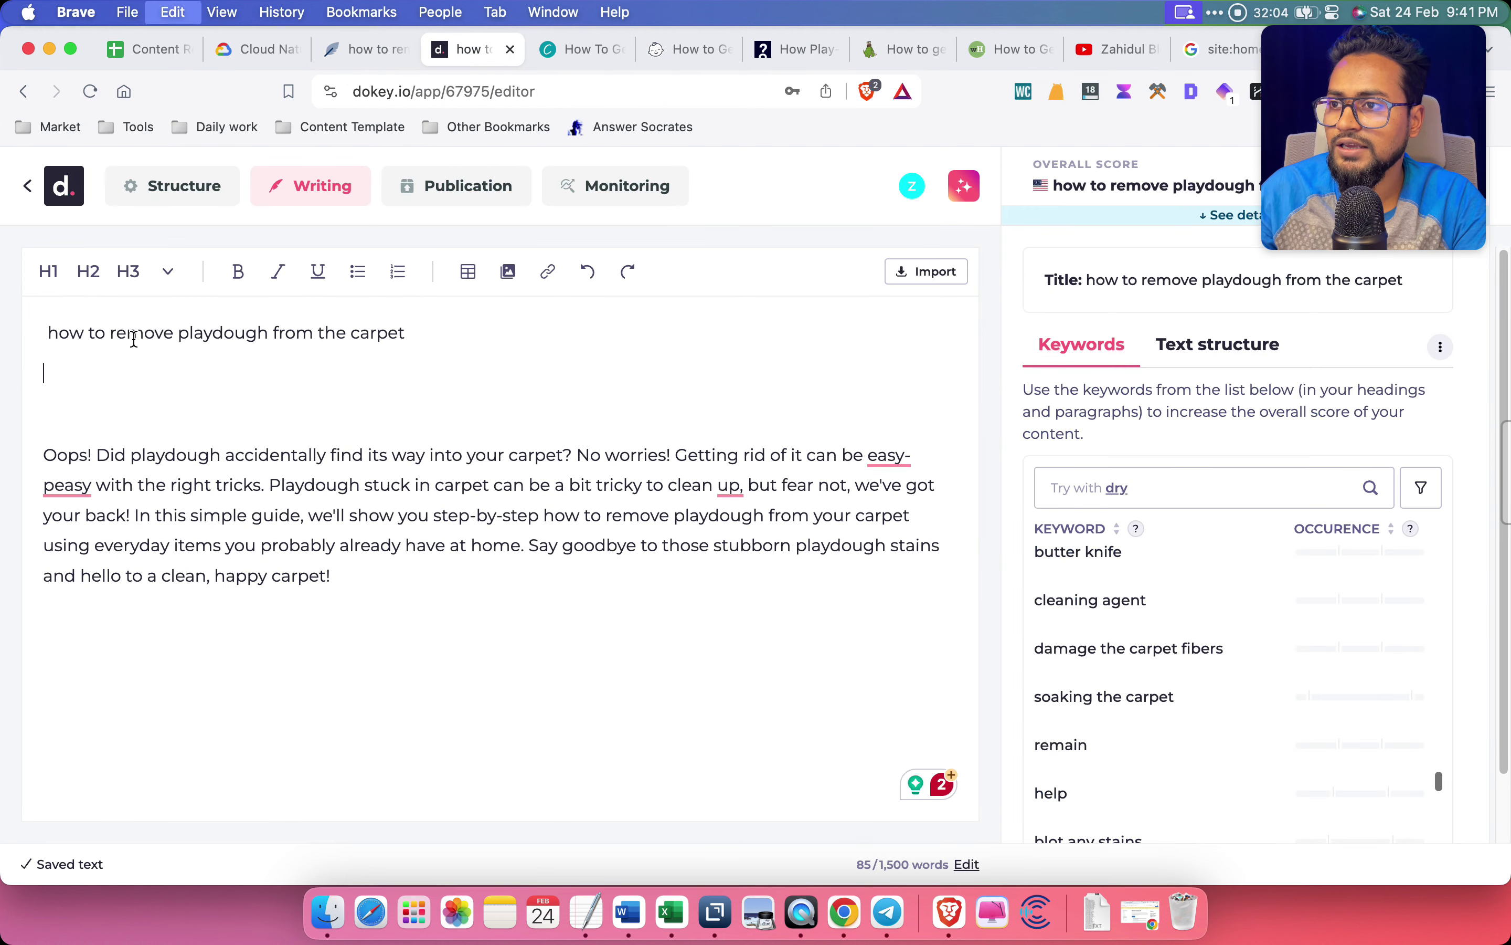
triple_click(51, 331)
click(53, 270)
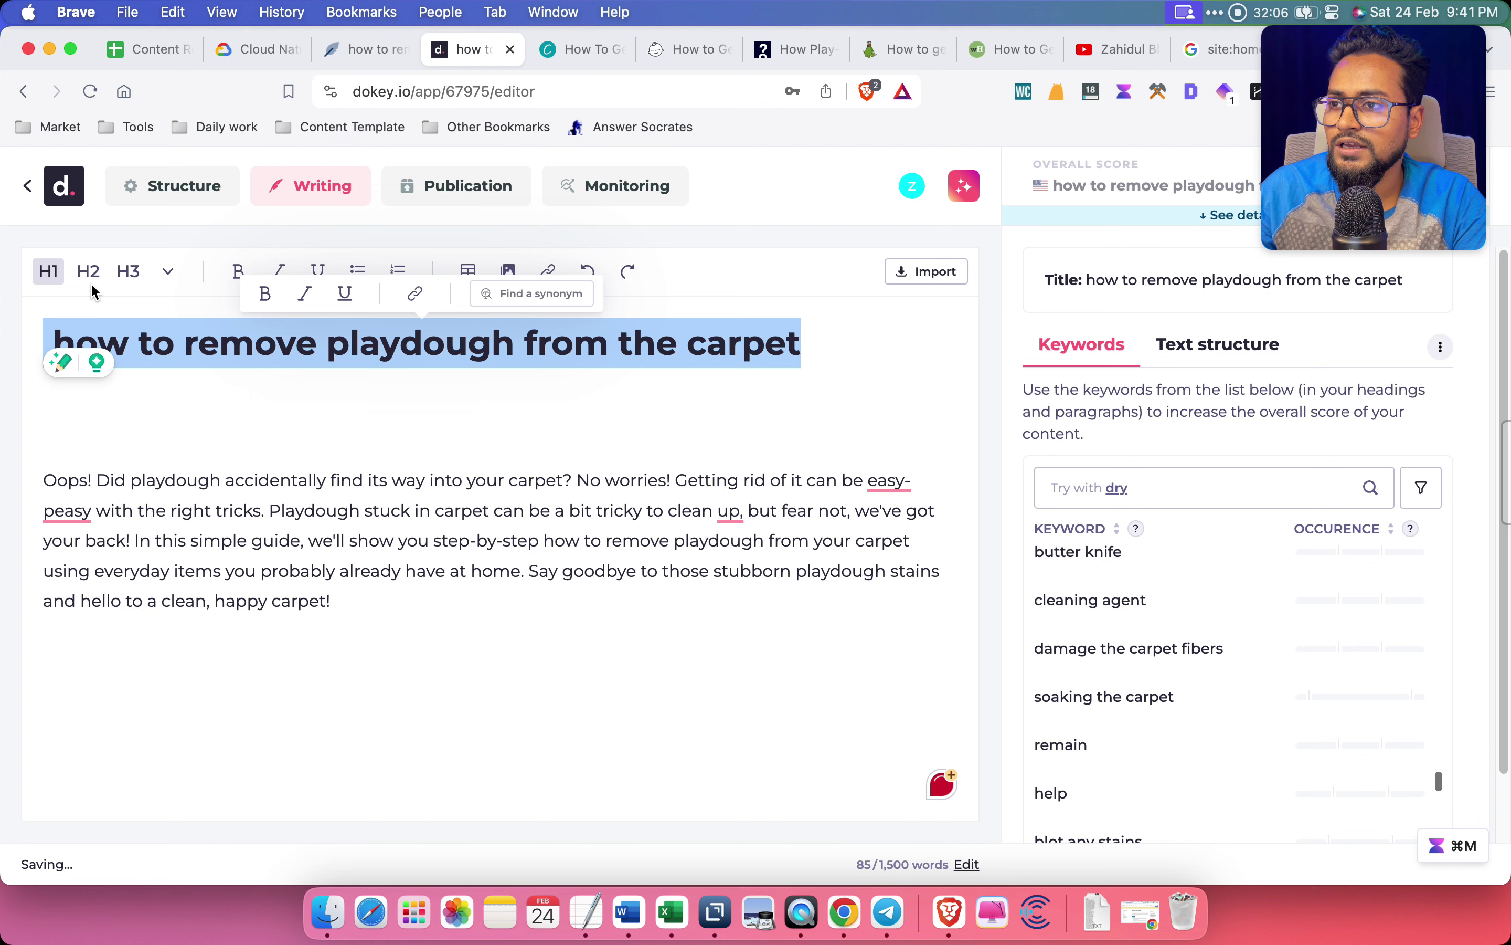
Capitalize the first letter of the H1 heading and end it with a question mark
click(105, 364)
drag(76, 344, 58, 346)
text(H)
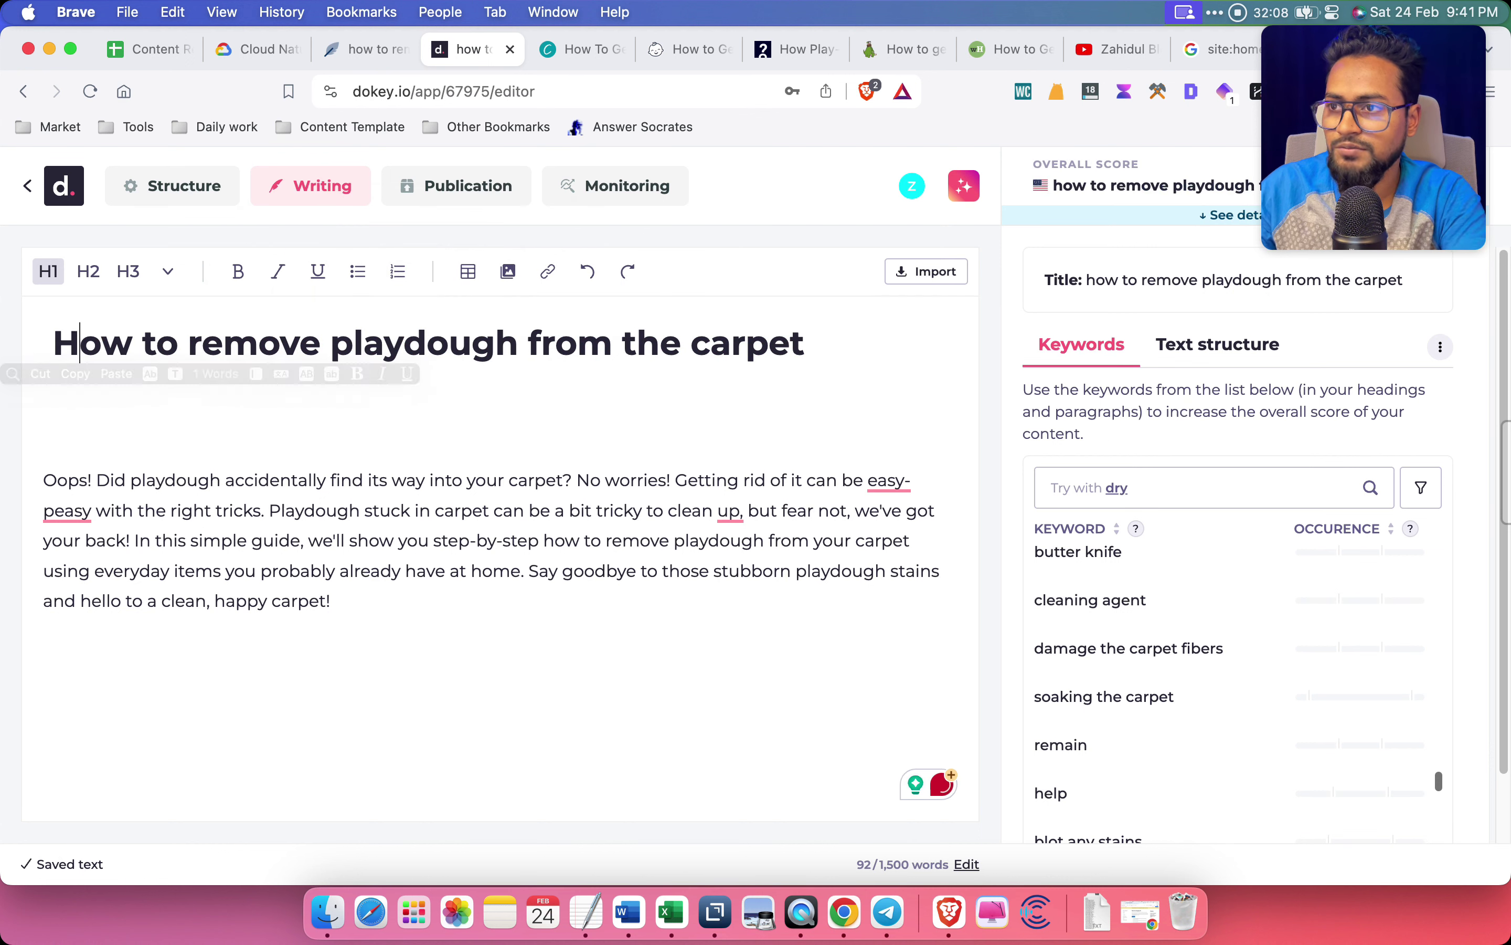
click(881, 350)
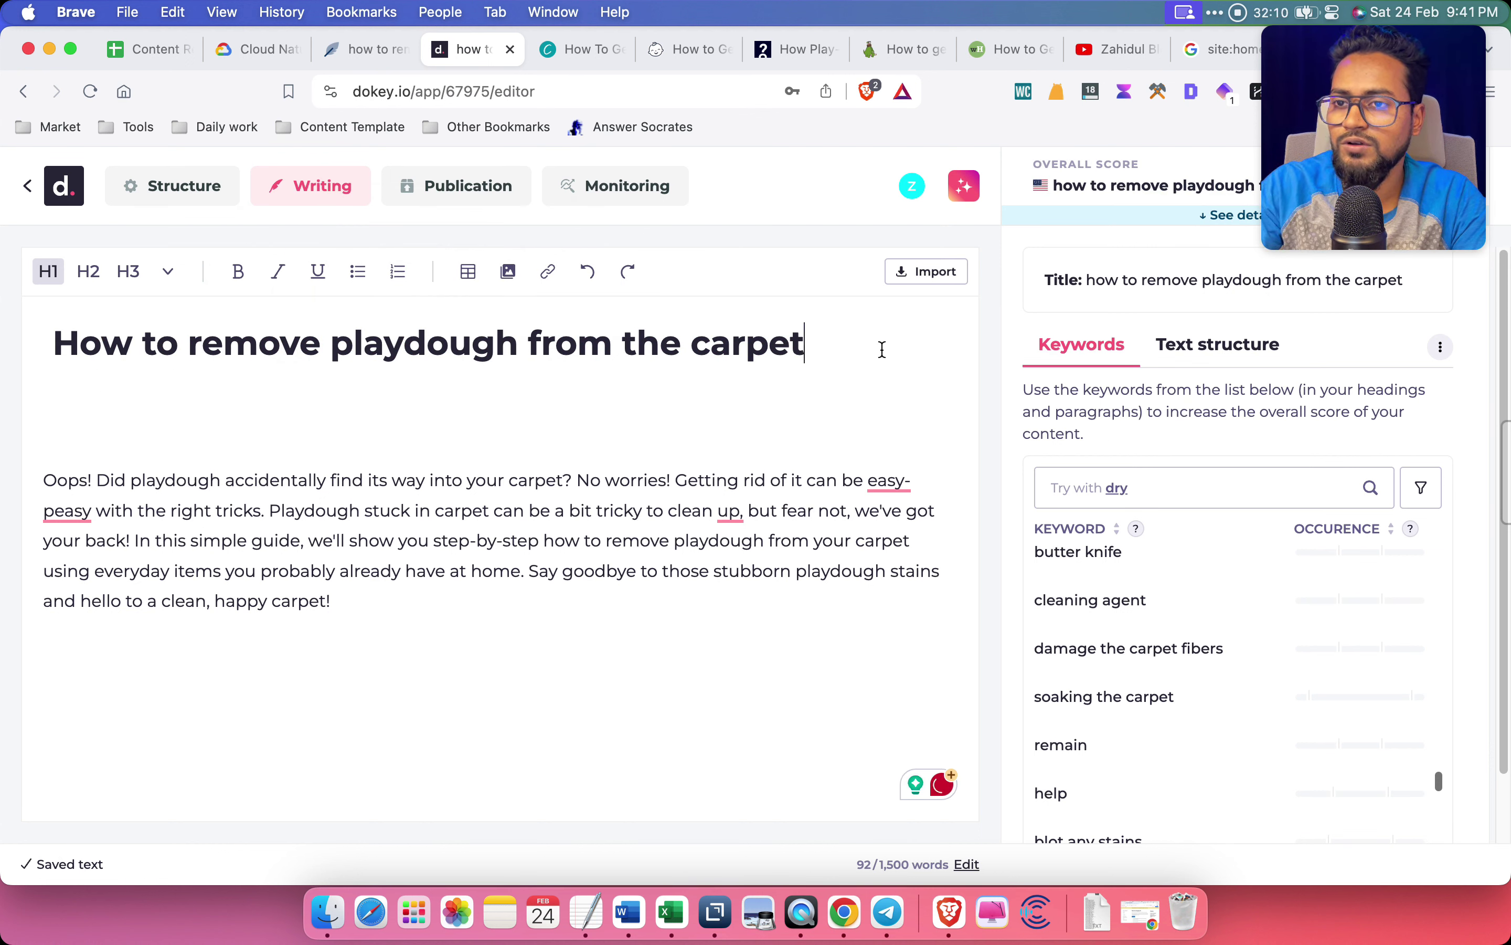
text(?)
Remove an empty line between the heading and the introduction, and add empty lines below the introduction
click(43, 480)
key(BackSpace)
click(392, 572)
key(Return)
key(Return)
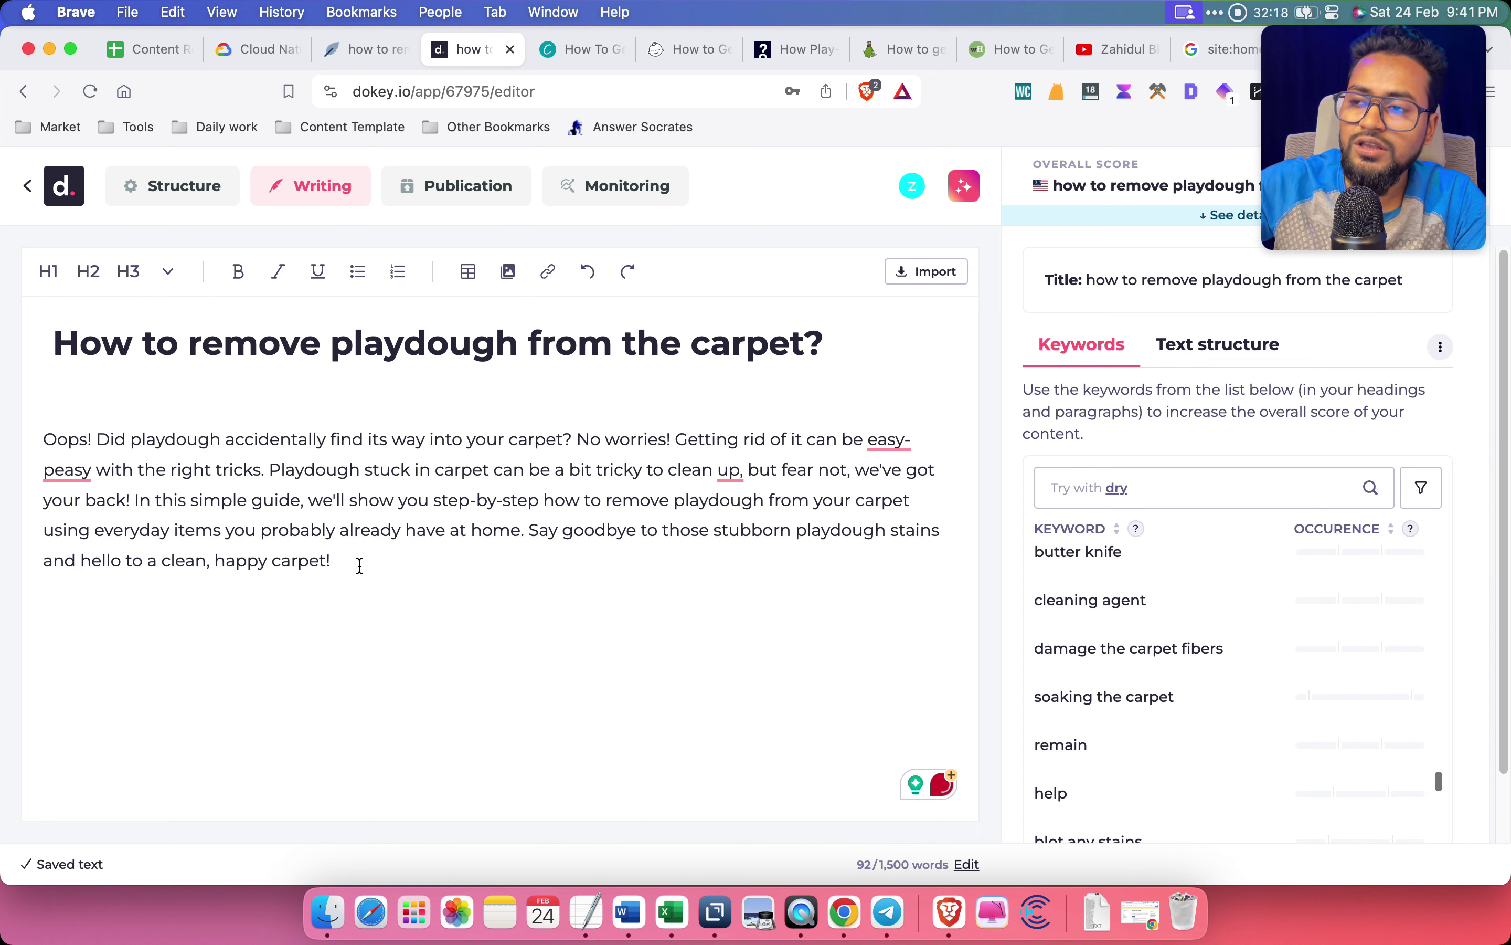
drag(359, 566, 42, 437)
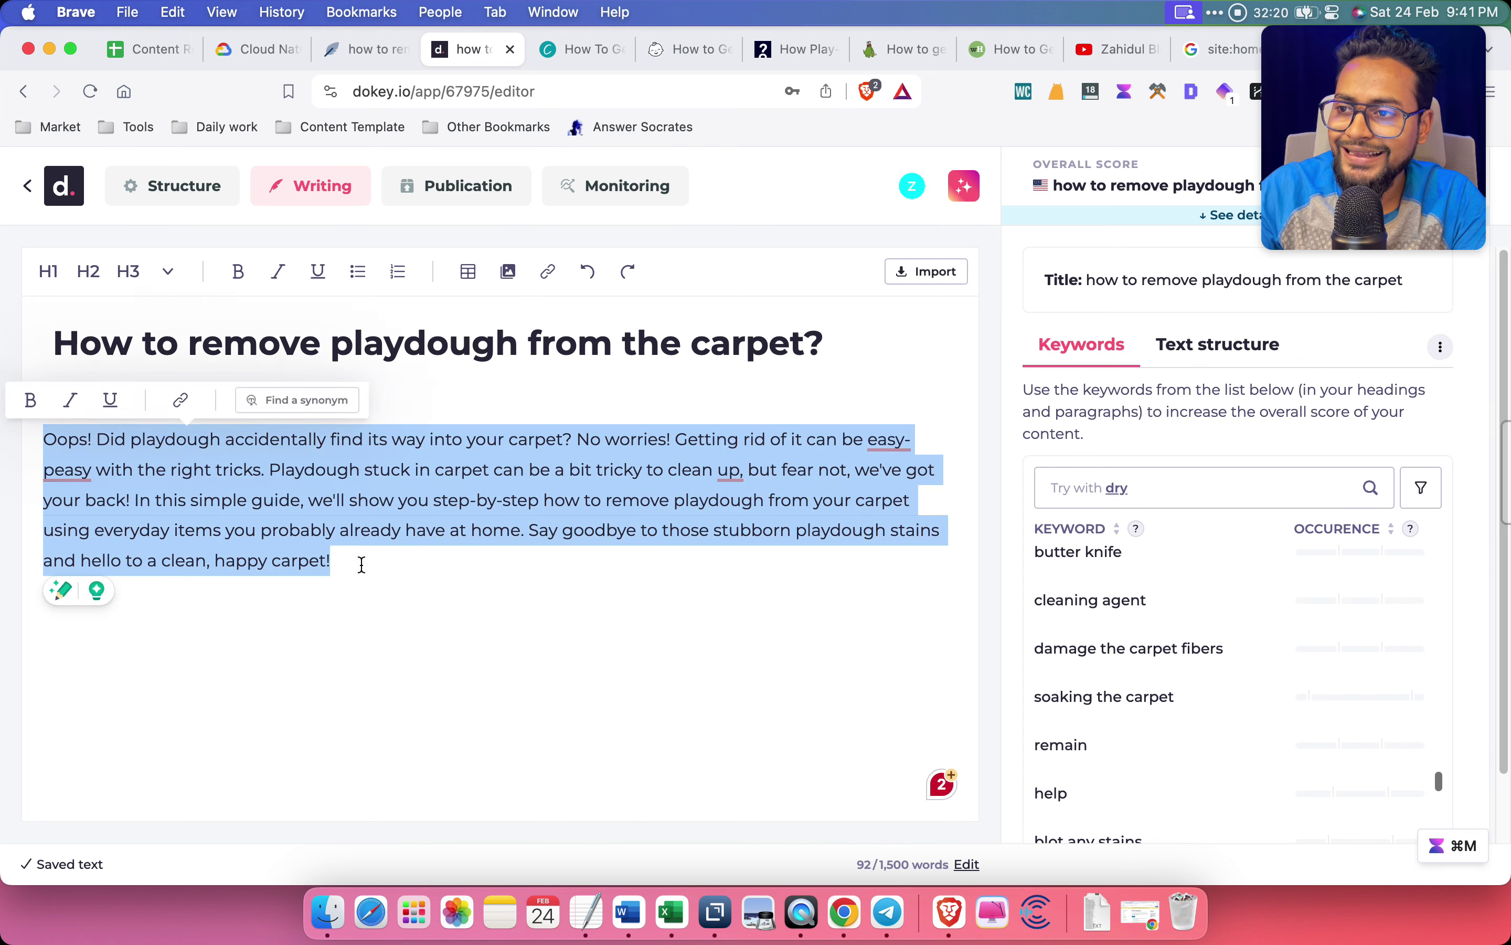
click(504, 575)
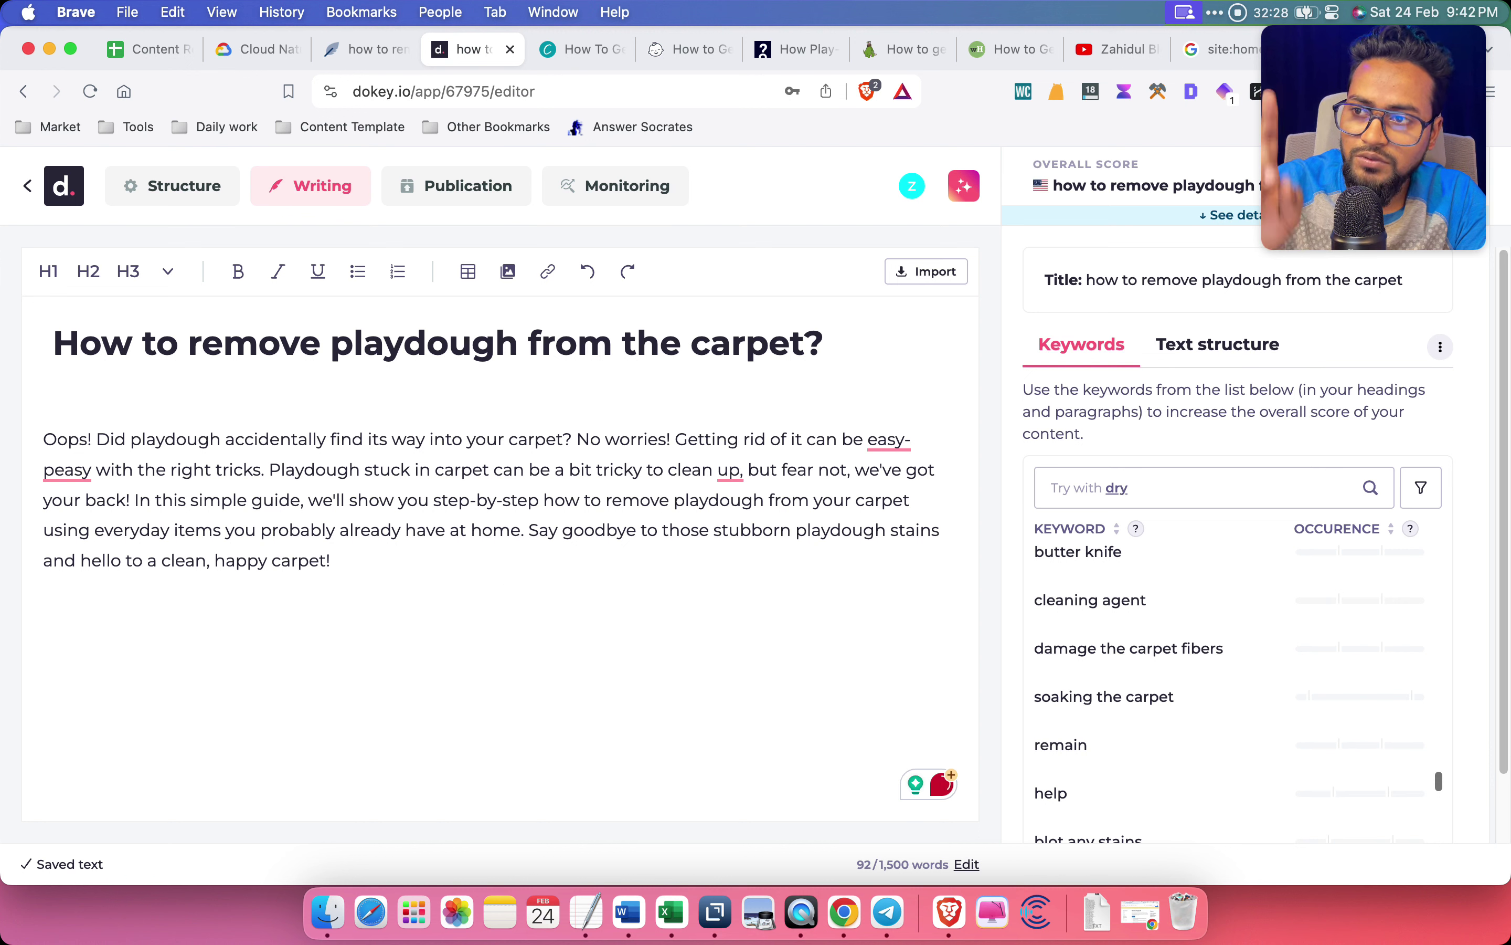
key(Return)
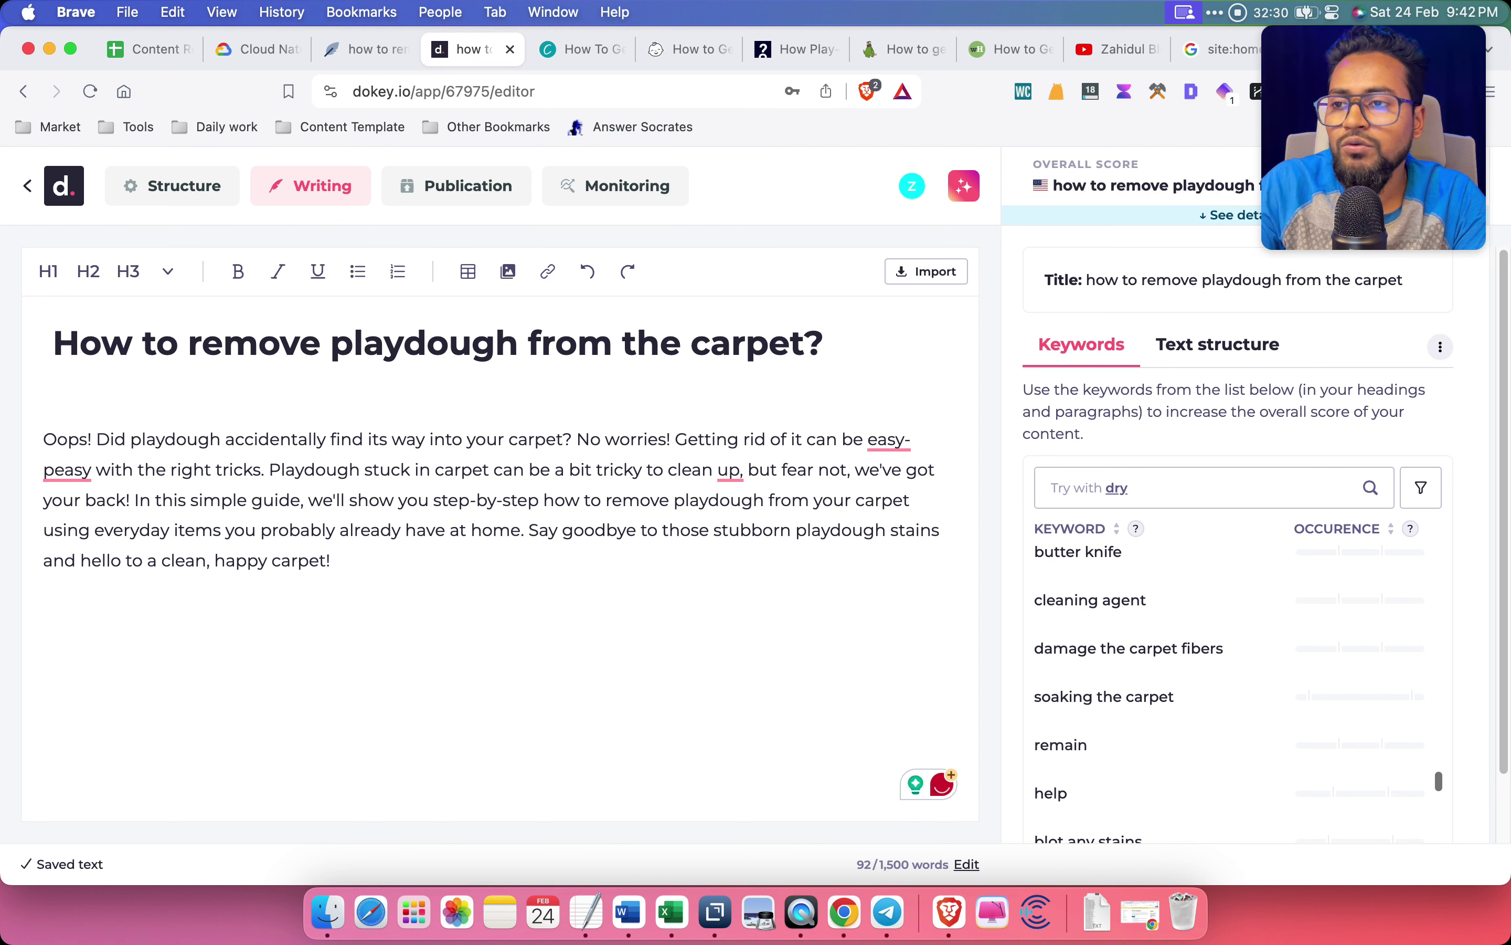
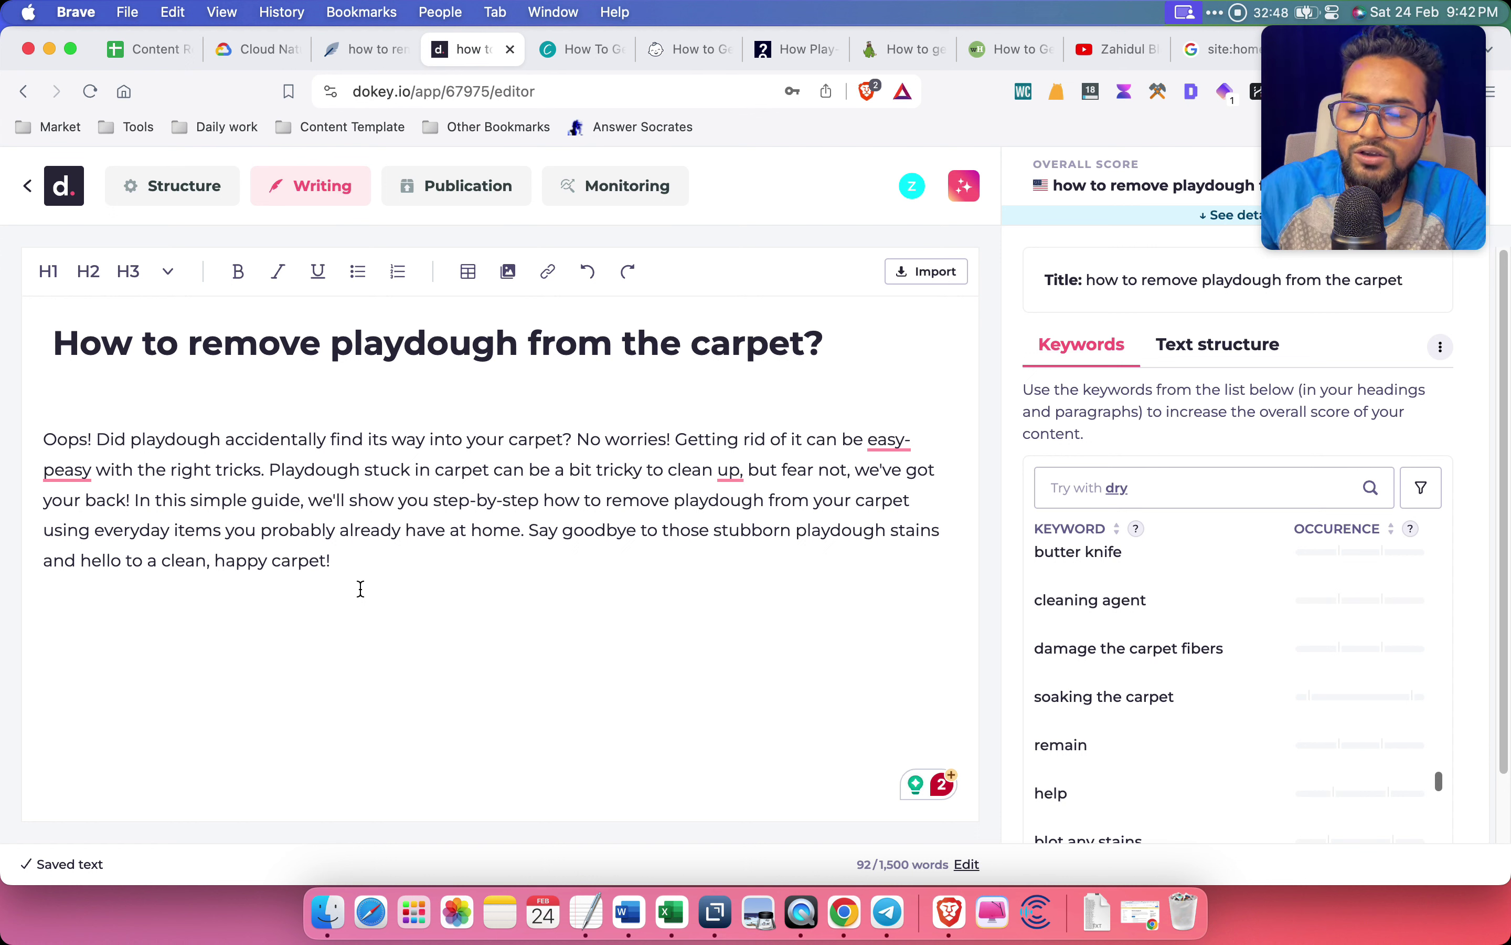
Examine how the competitor playdough articles on Cleanipedia, Happiest Baby, Carpet Cave and HowStuffWorks introduce the topic and lead into their content
click(574, 51)
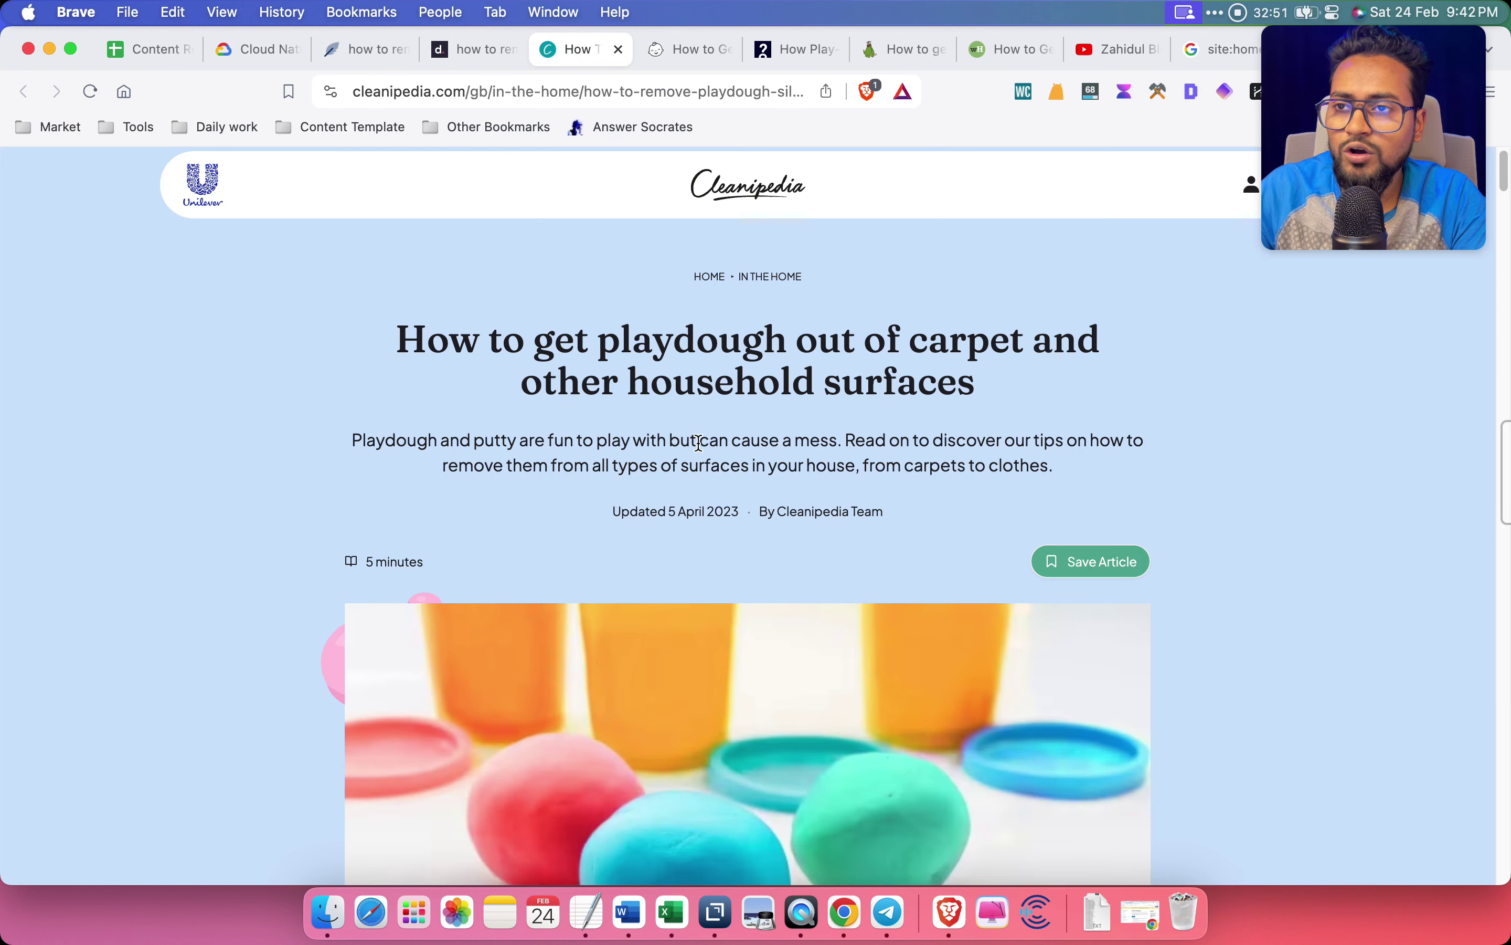
click(680, 50)
click(1074, 156)
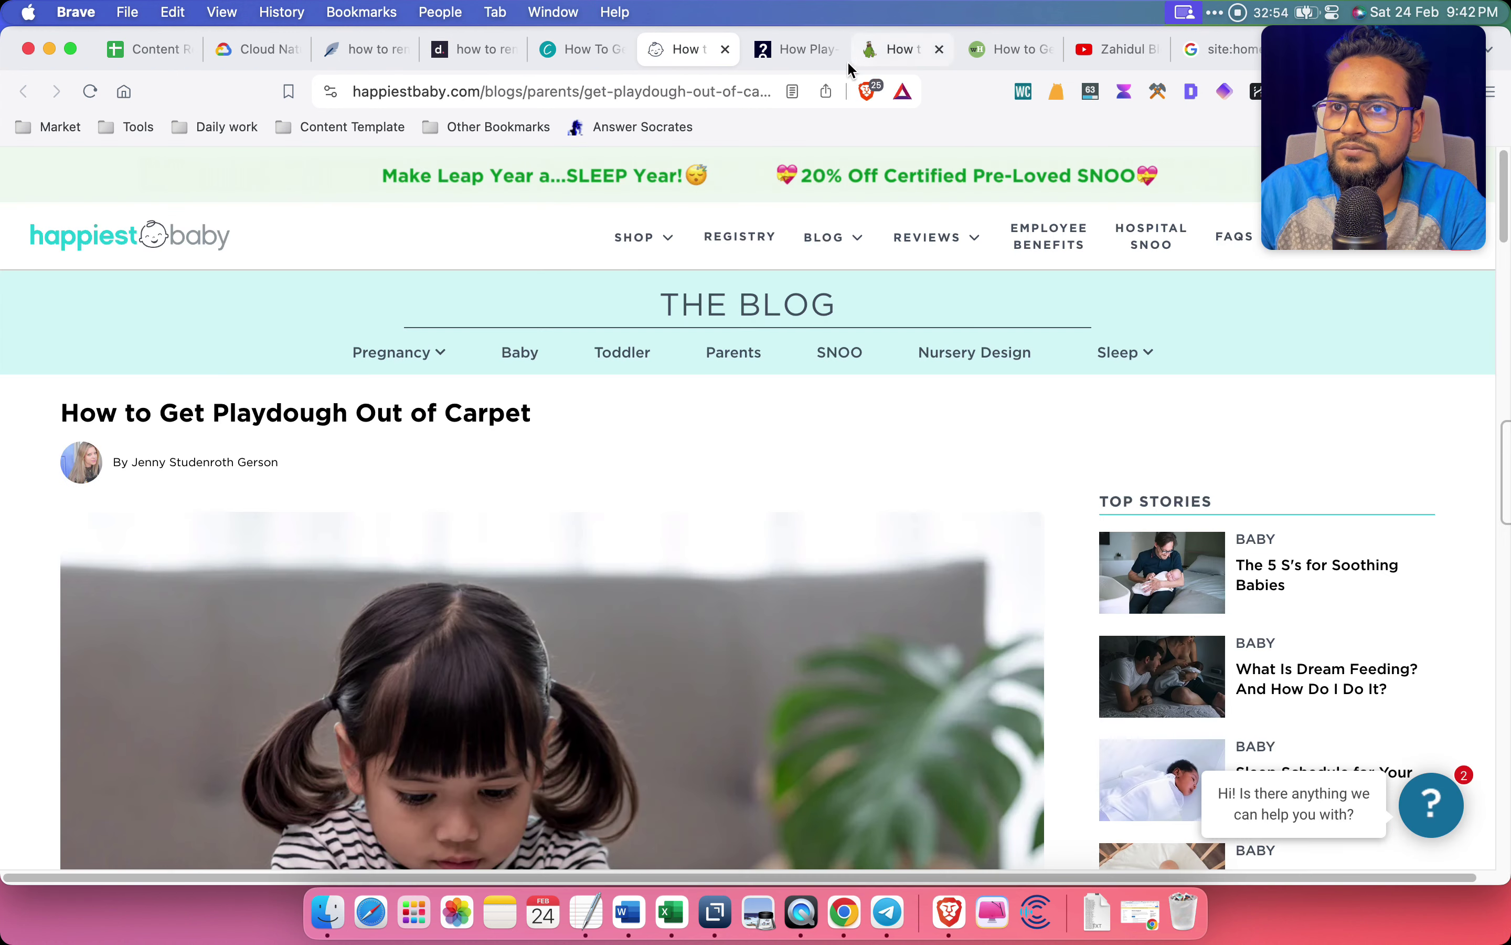
key(ctrl+Tab)
key(ctrl+Tab)
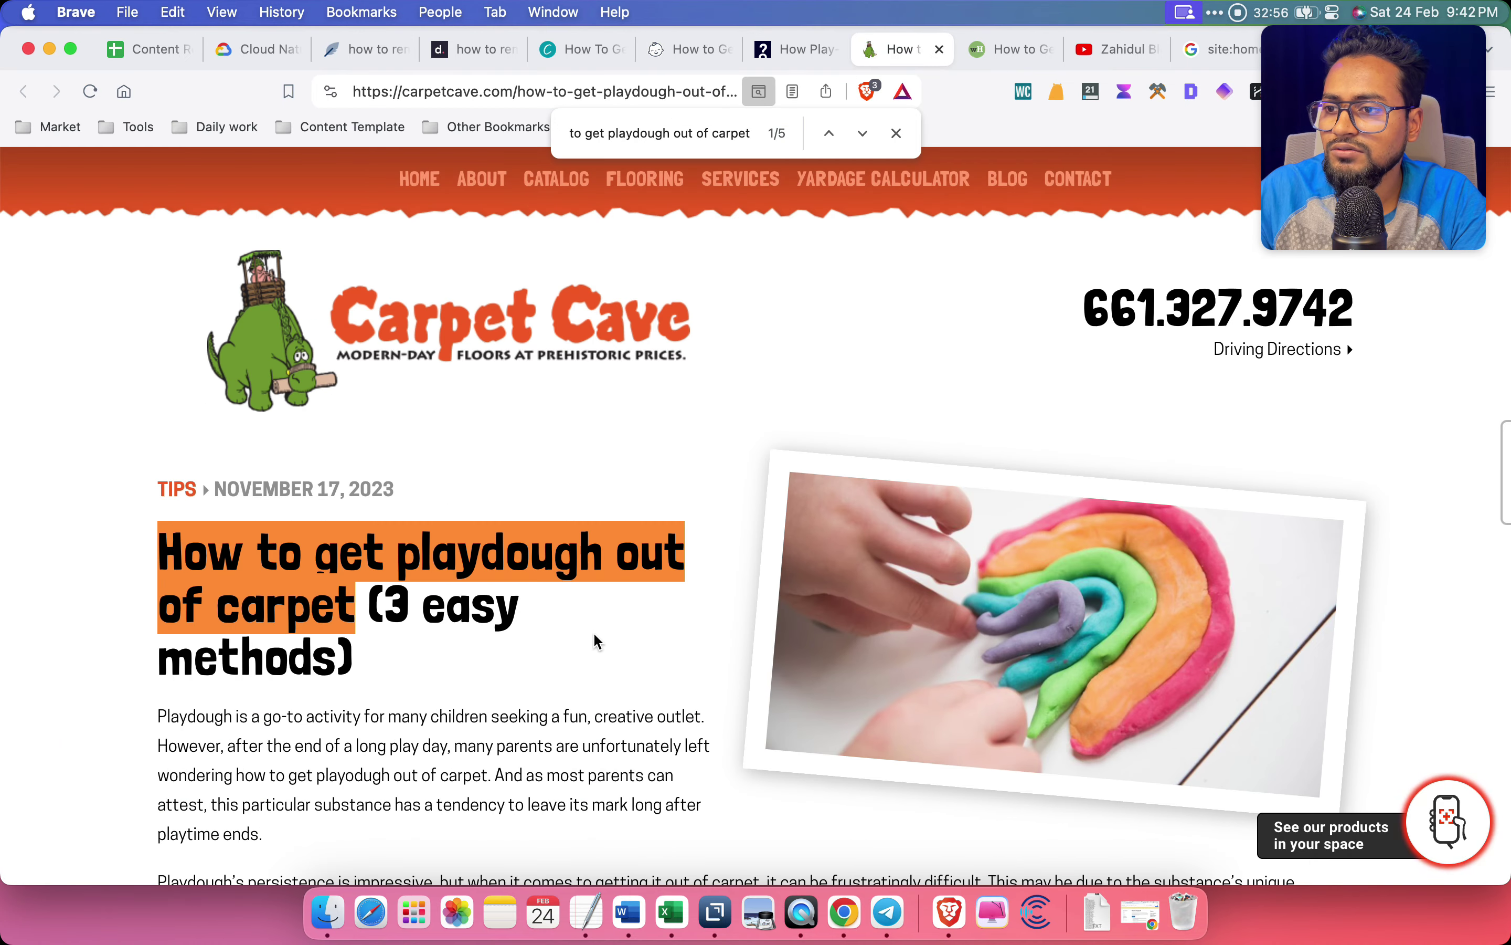
scroll(592, 632, down, 2)
scroll(684, 650, down, 1)
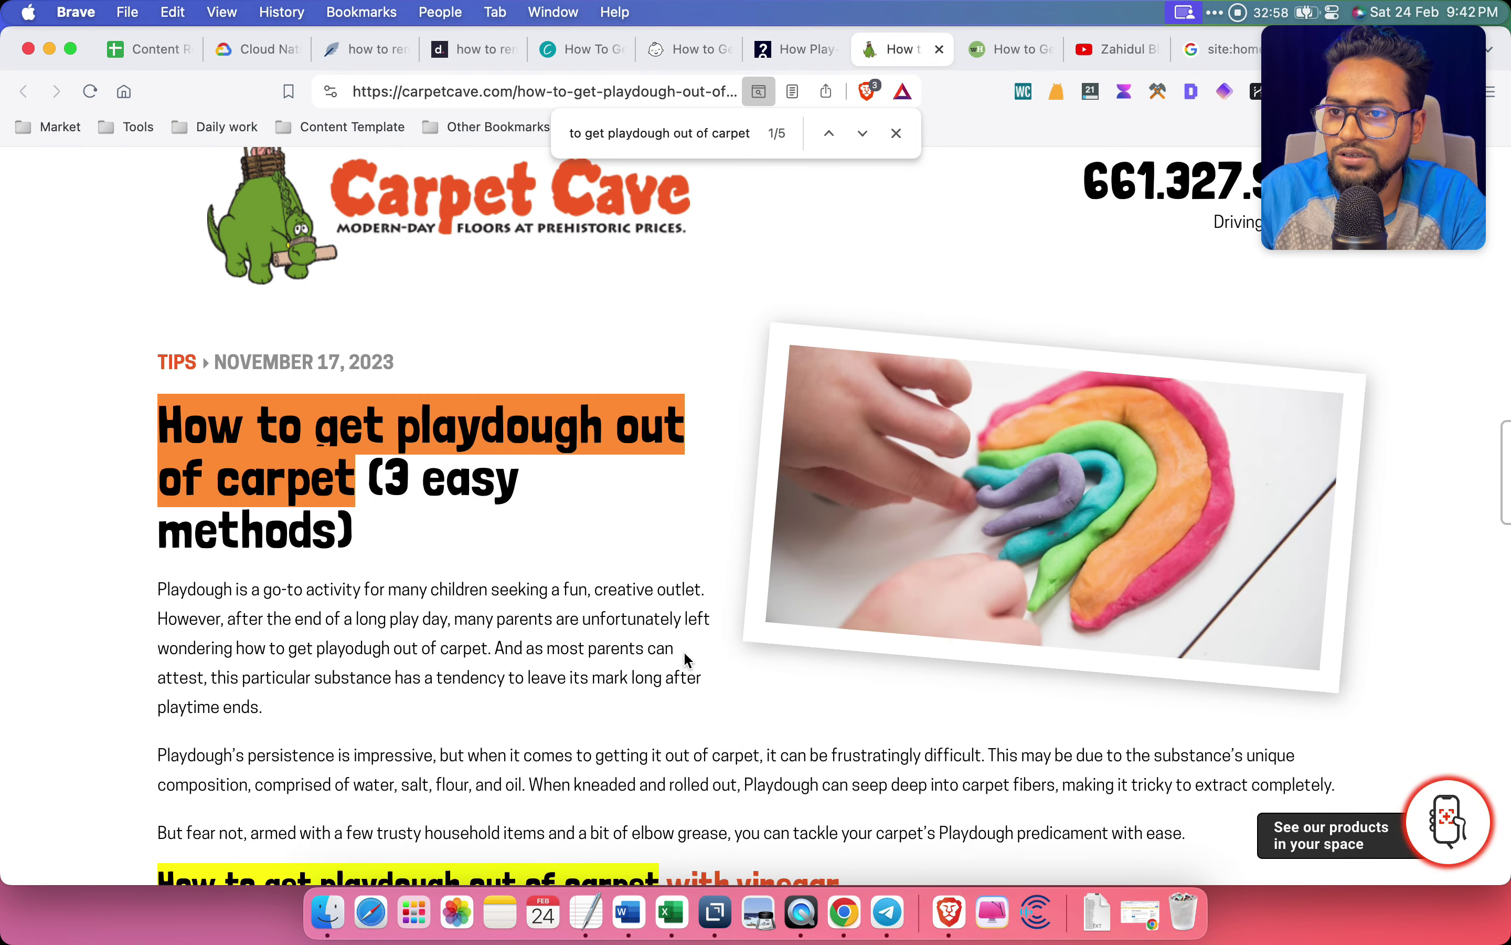
scroll(326, 647, down, 2)
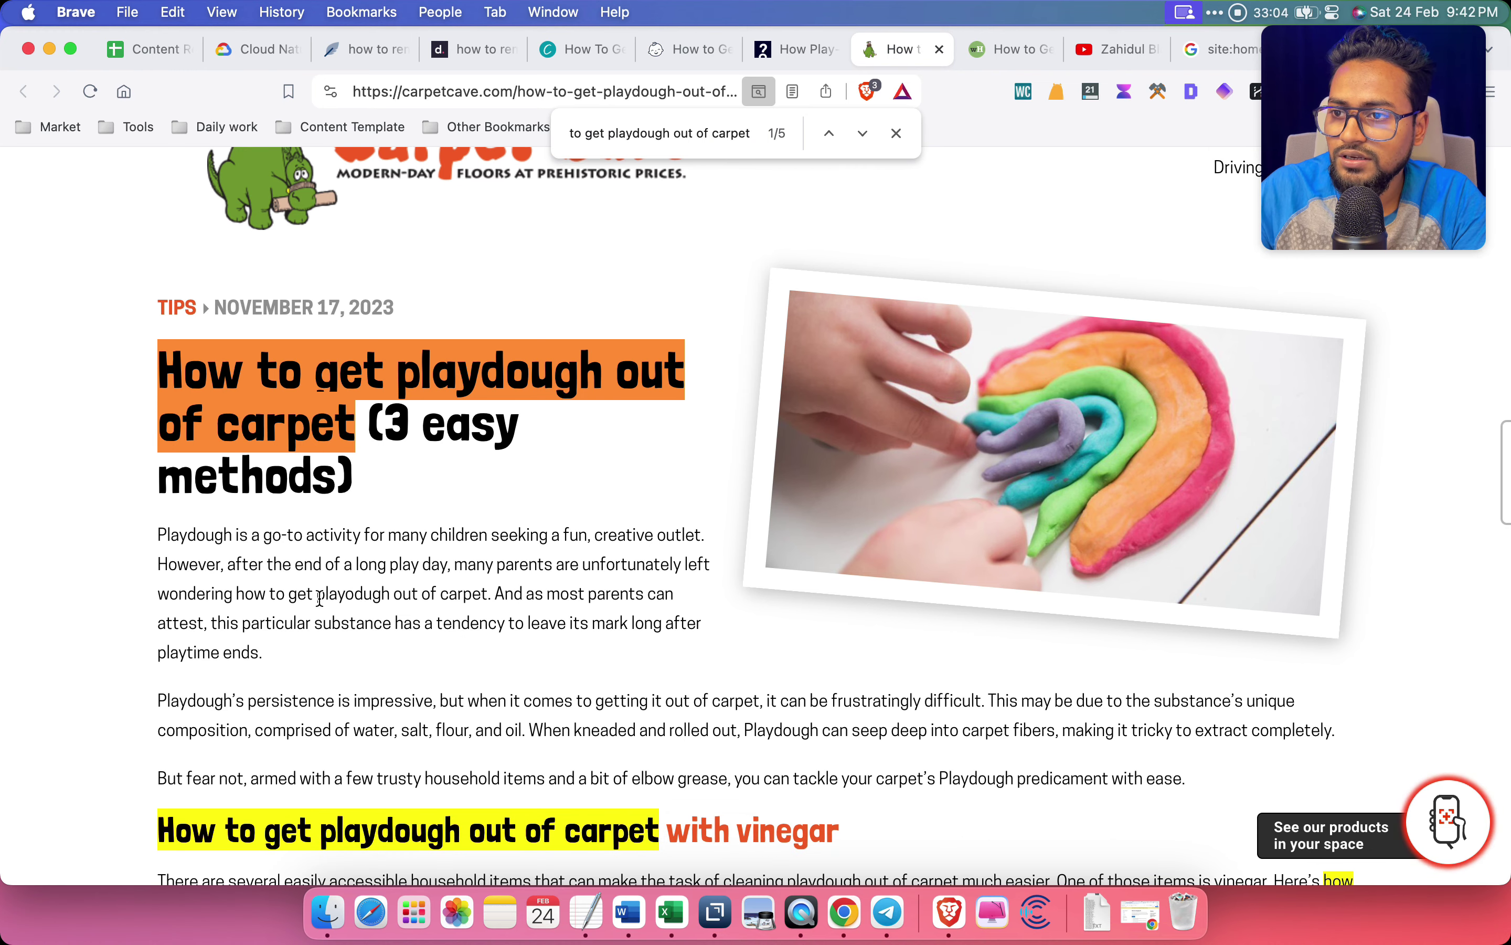
scroll(598, 632, down, 2)
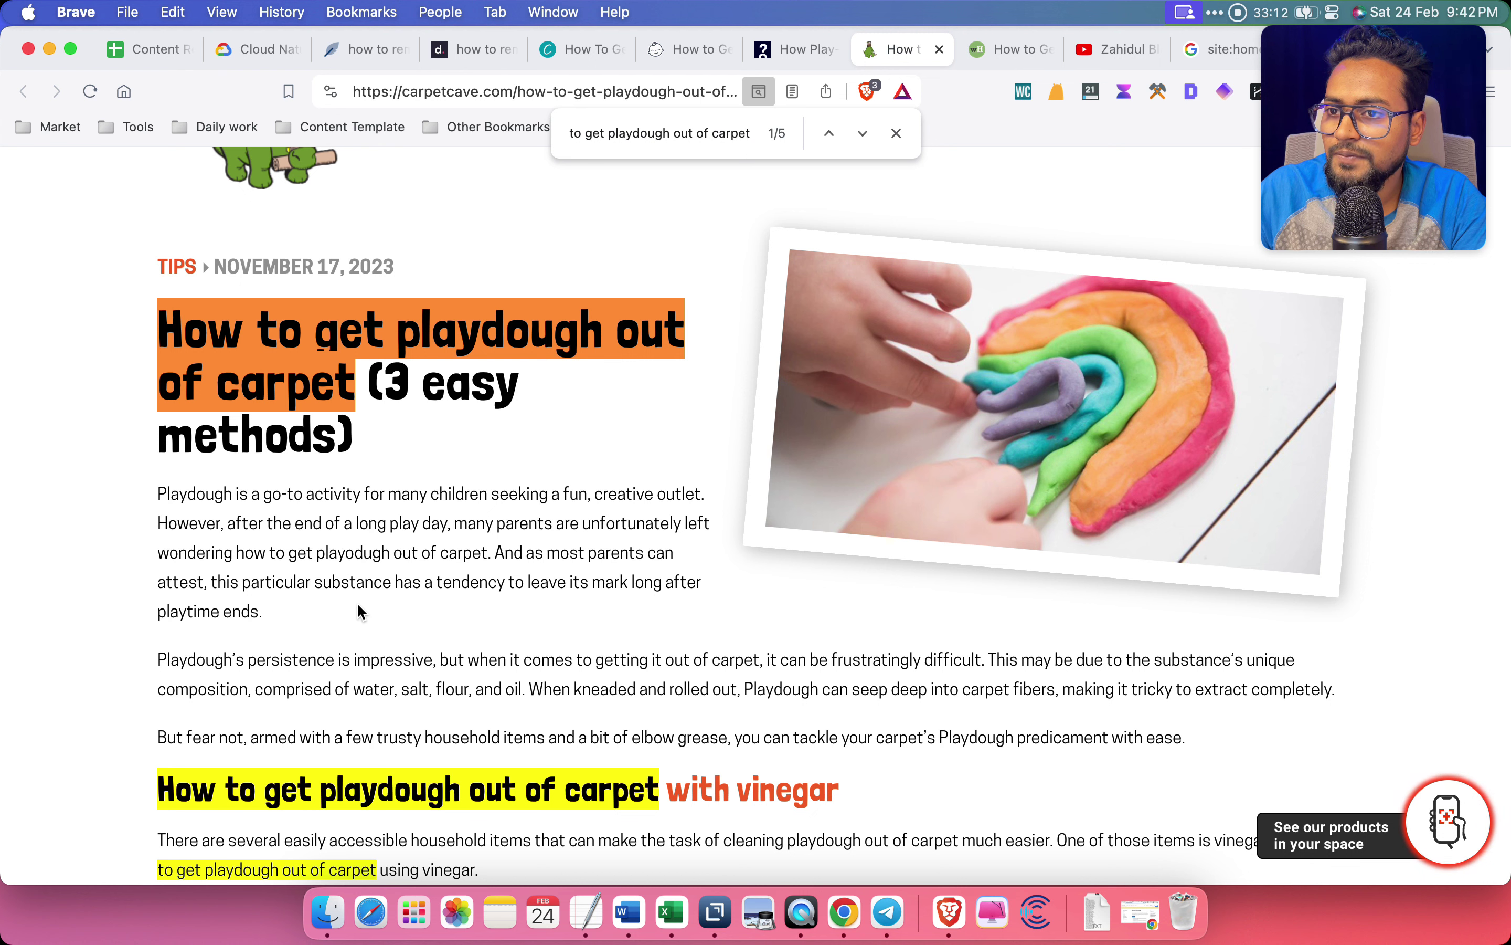
click(784, 52)
scroll(674, 456, down, 5)
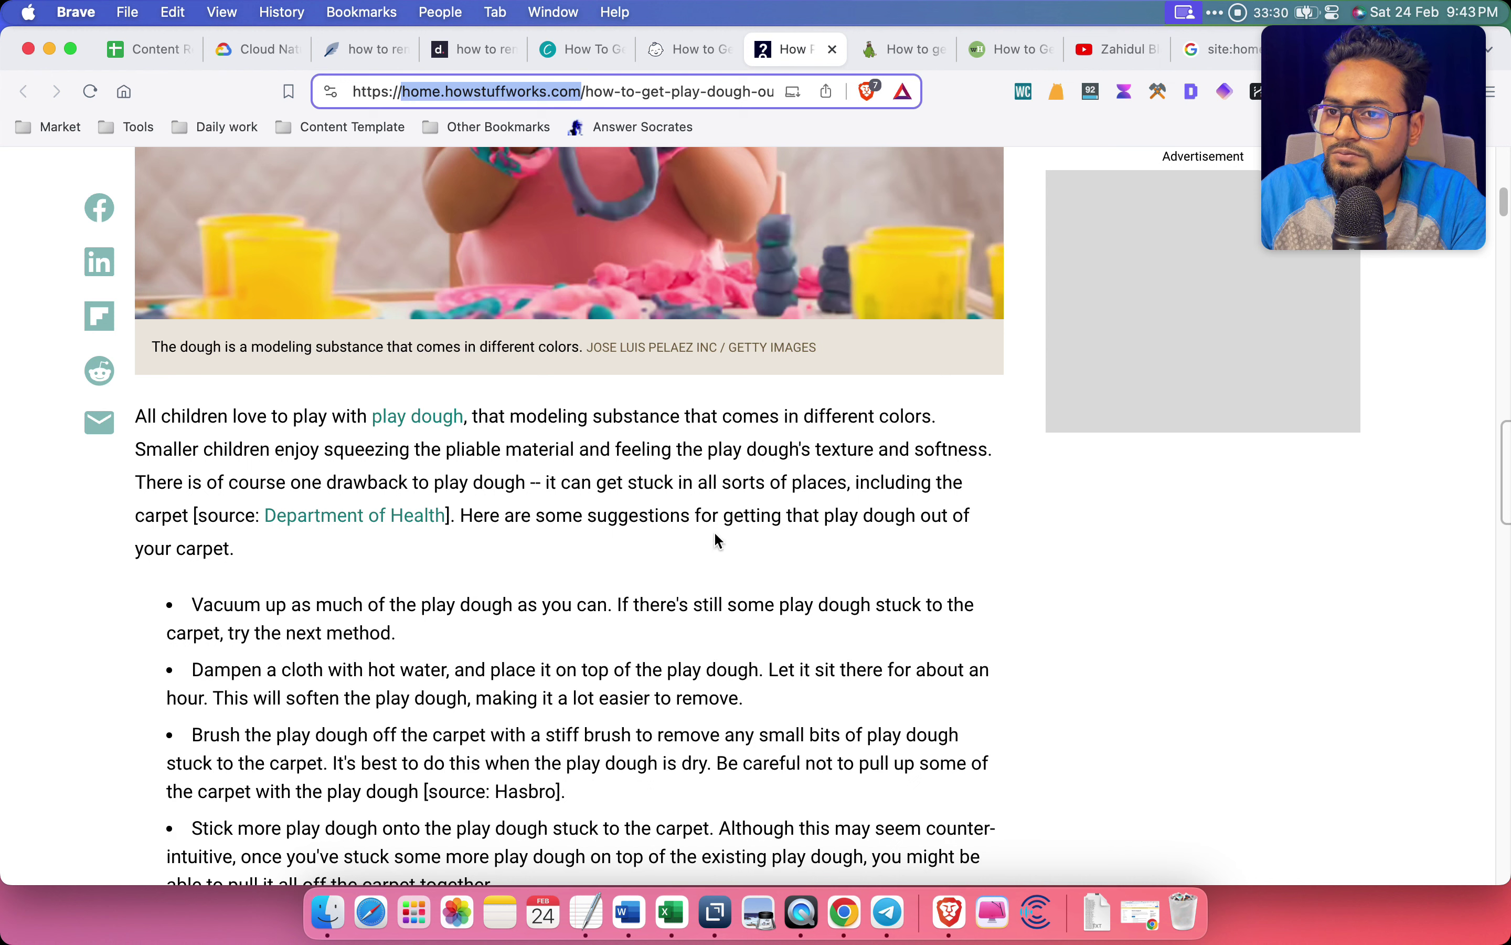
click(675, 55)
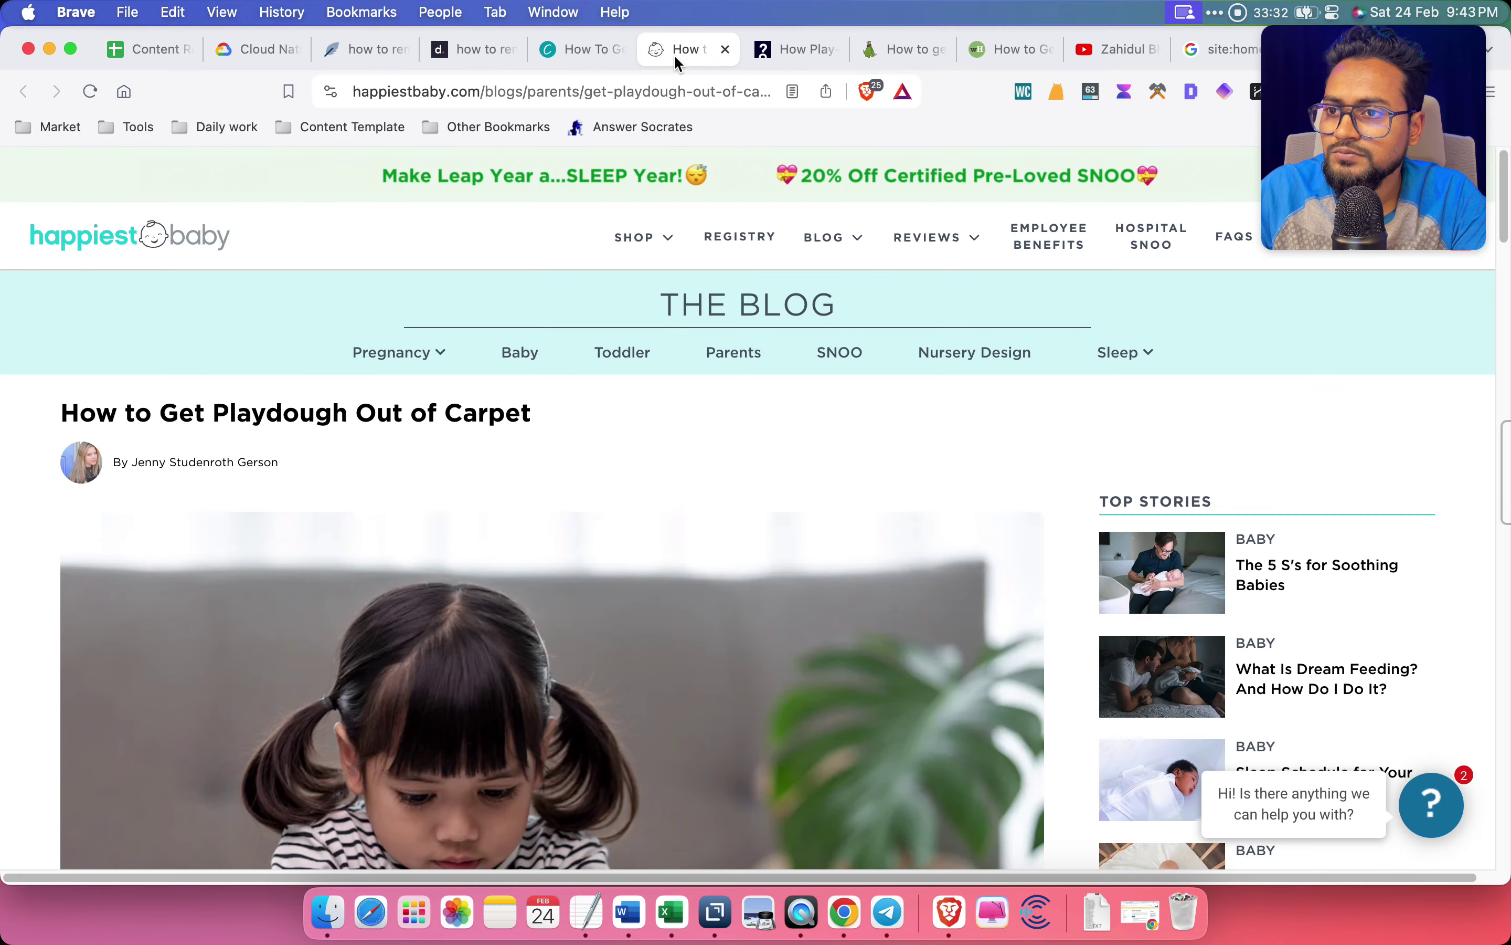
Review the method outline and introduction of the happiestbaby.com article on getting playdough out of carpet
scroll(602, 458, down, 15)
scroll(601, 458, up, 2)
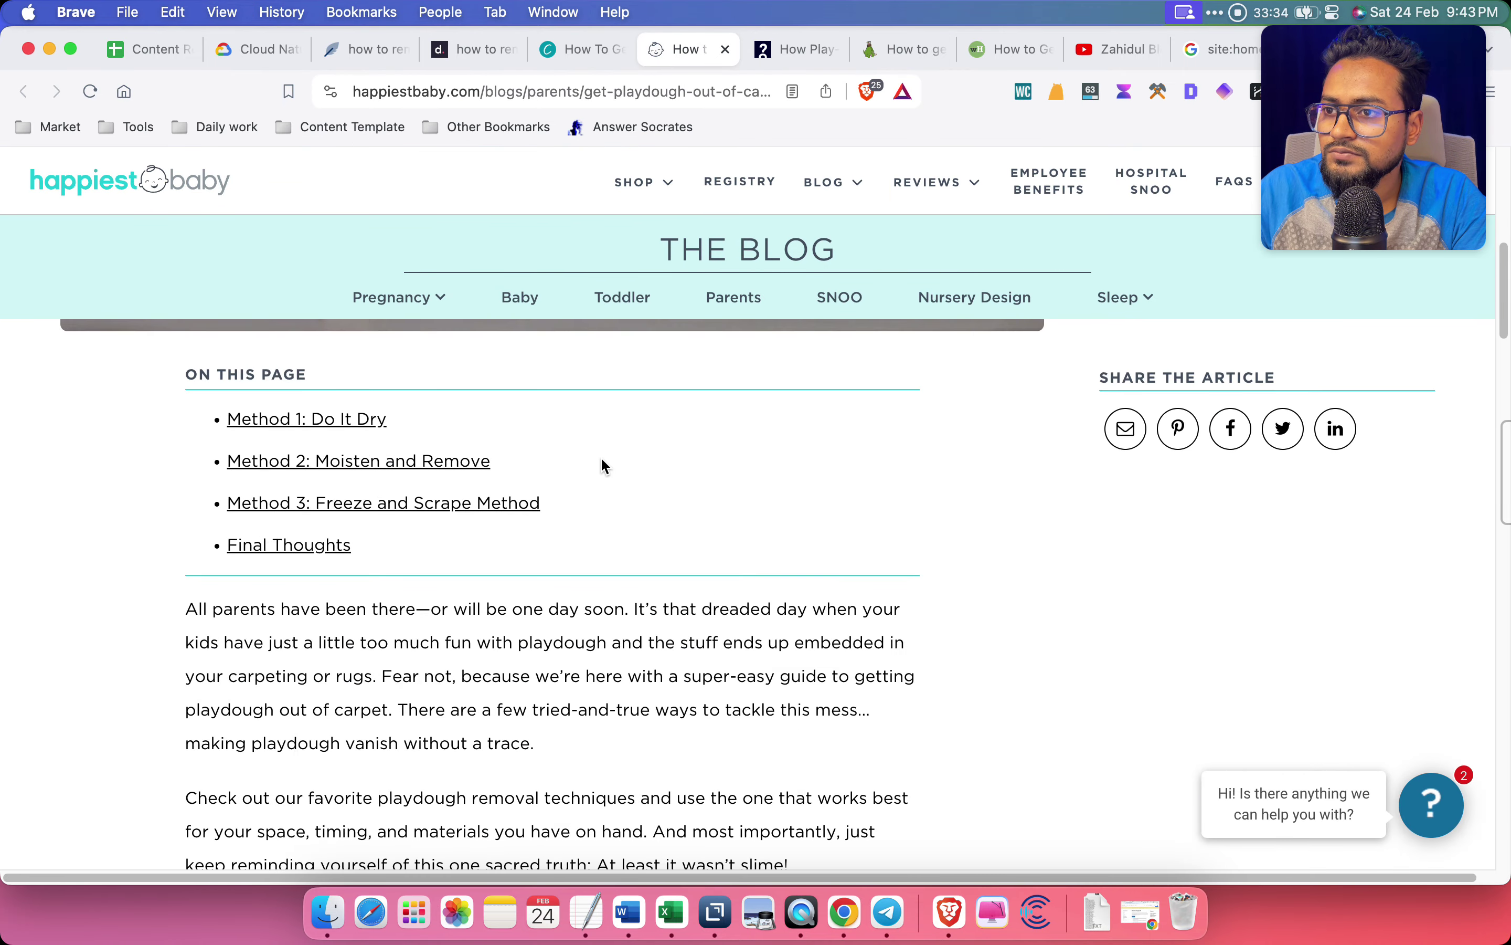
scroll(796, 529, down, 1)
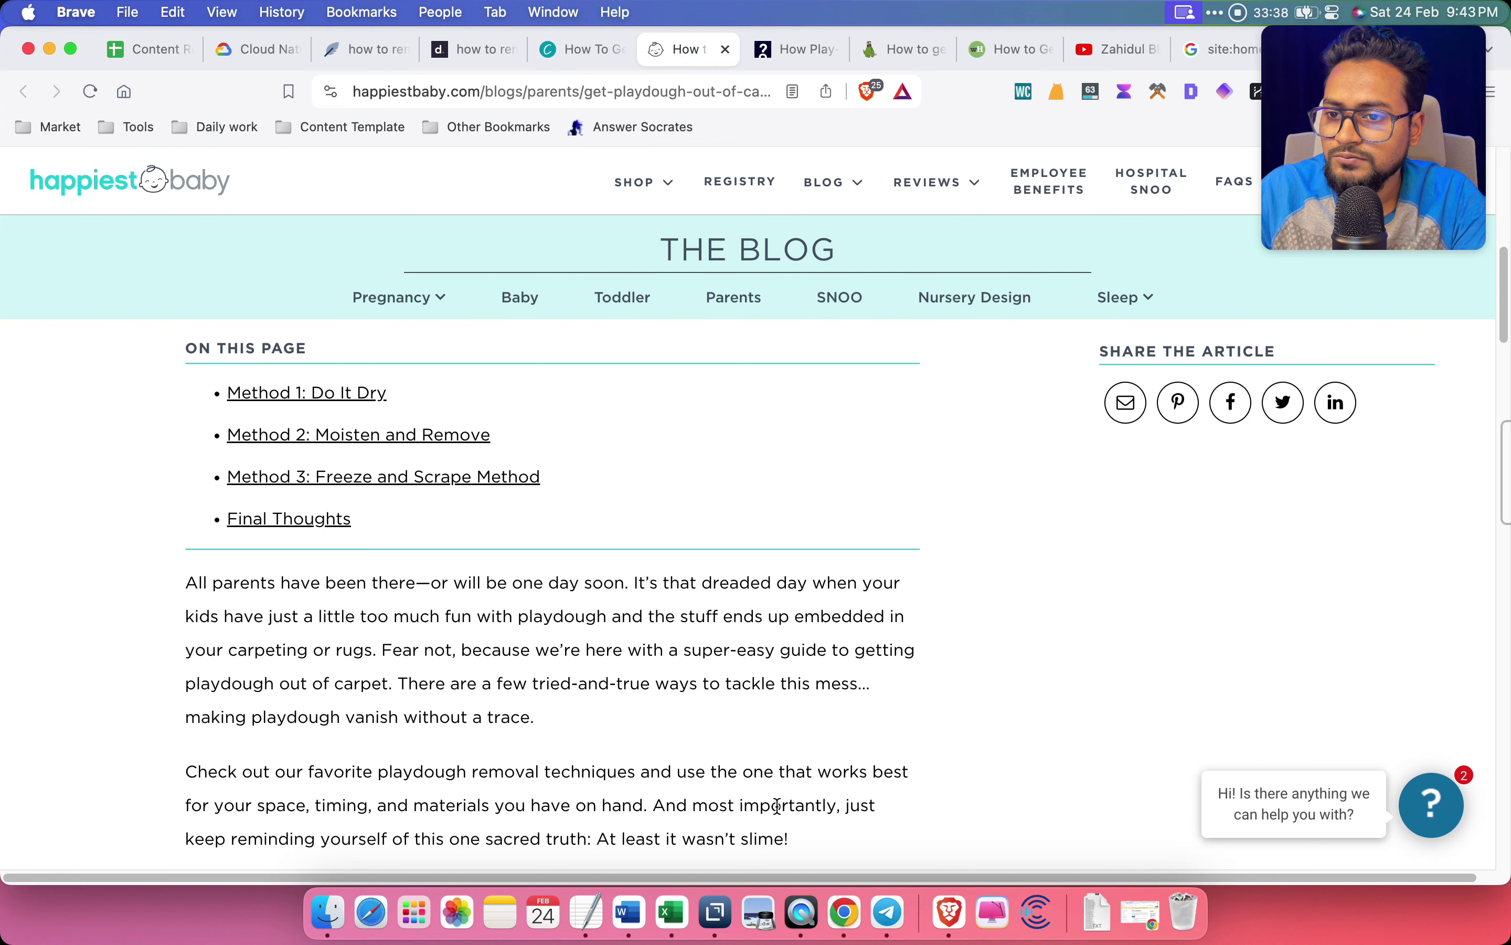
Switch to the Dokey article editor and start a second paragraph with "Play dough is very fun for our children."
key(super+4)
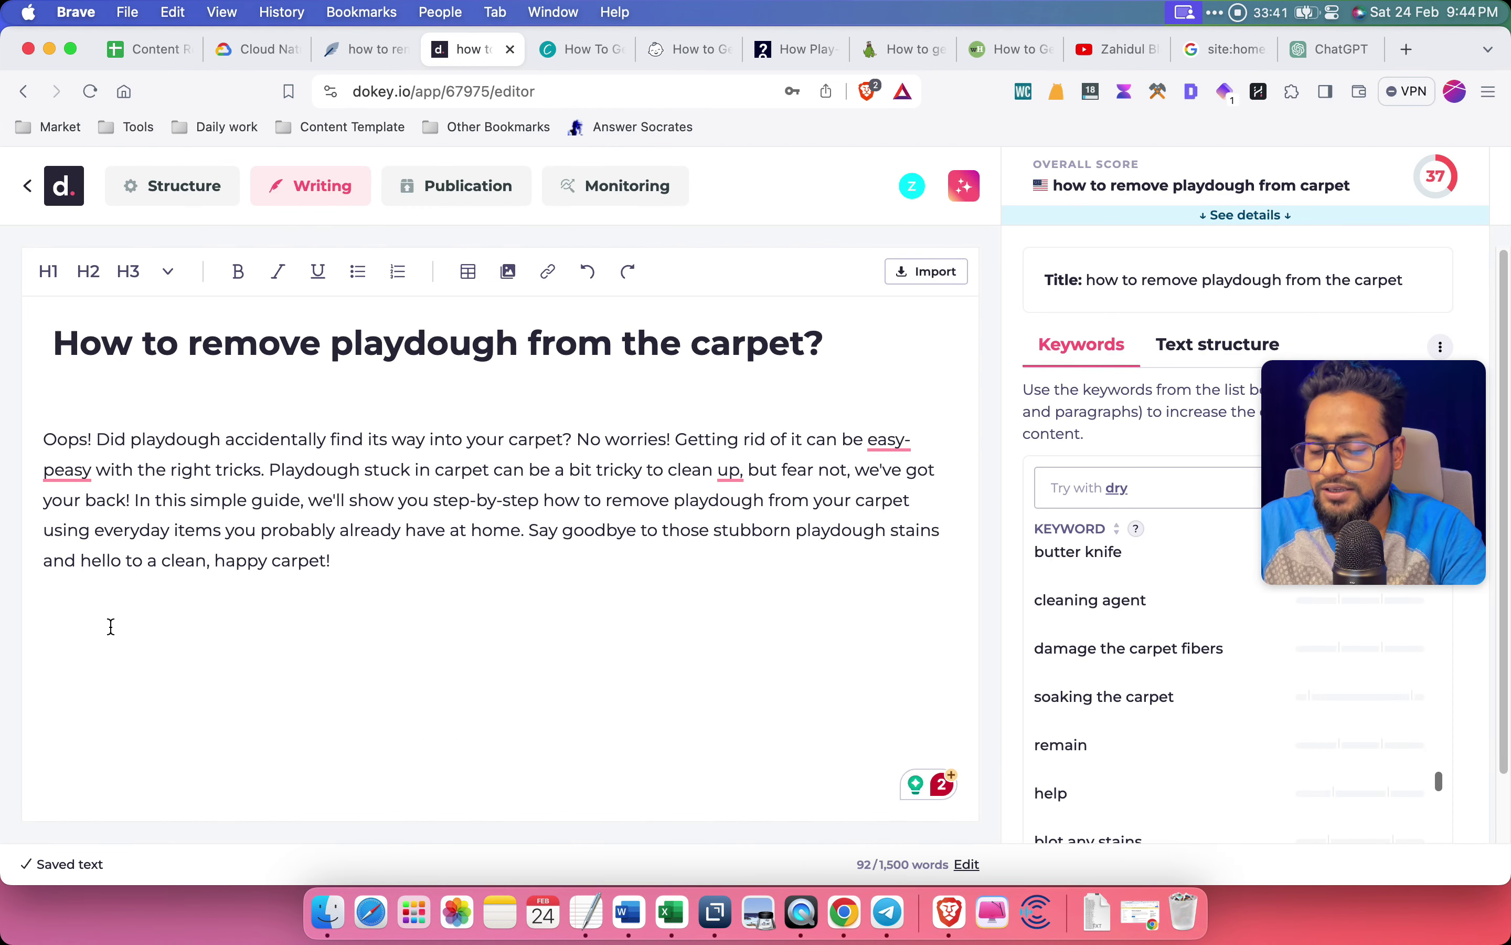
text(Play dough)
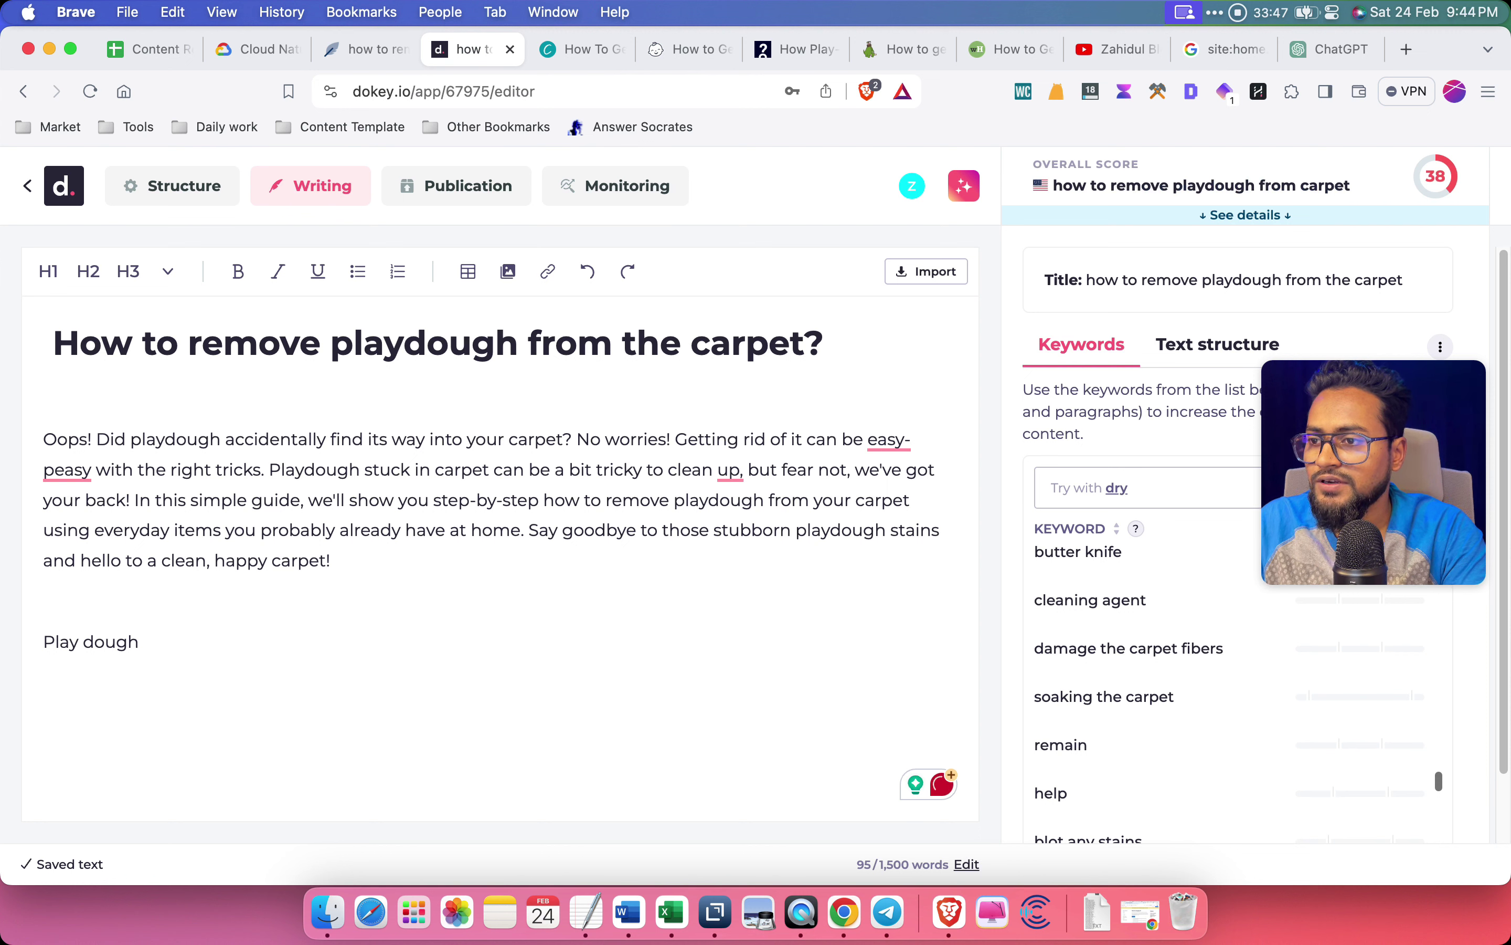
text( is very )
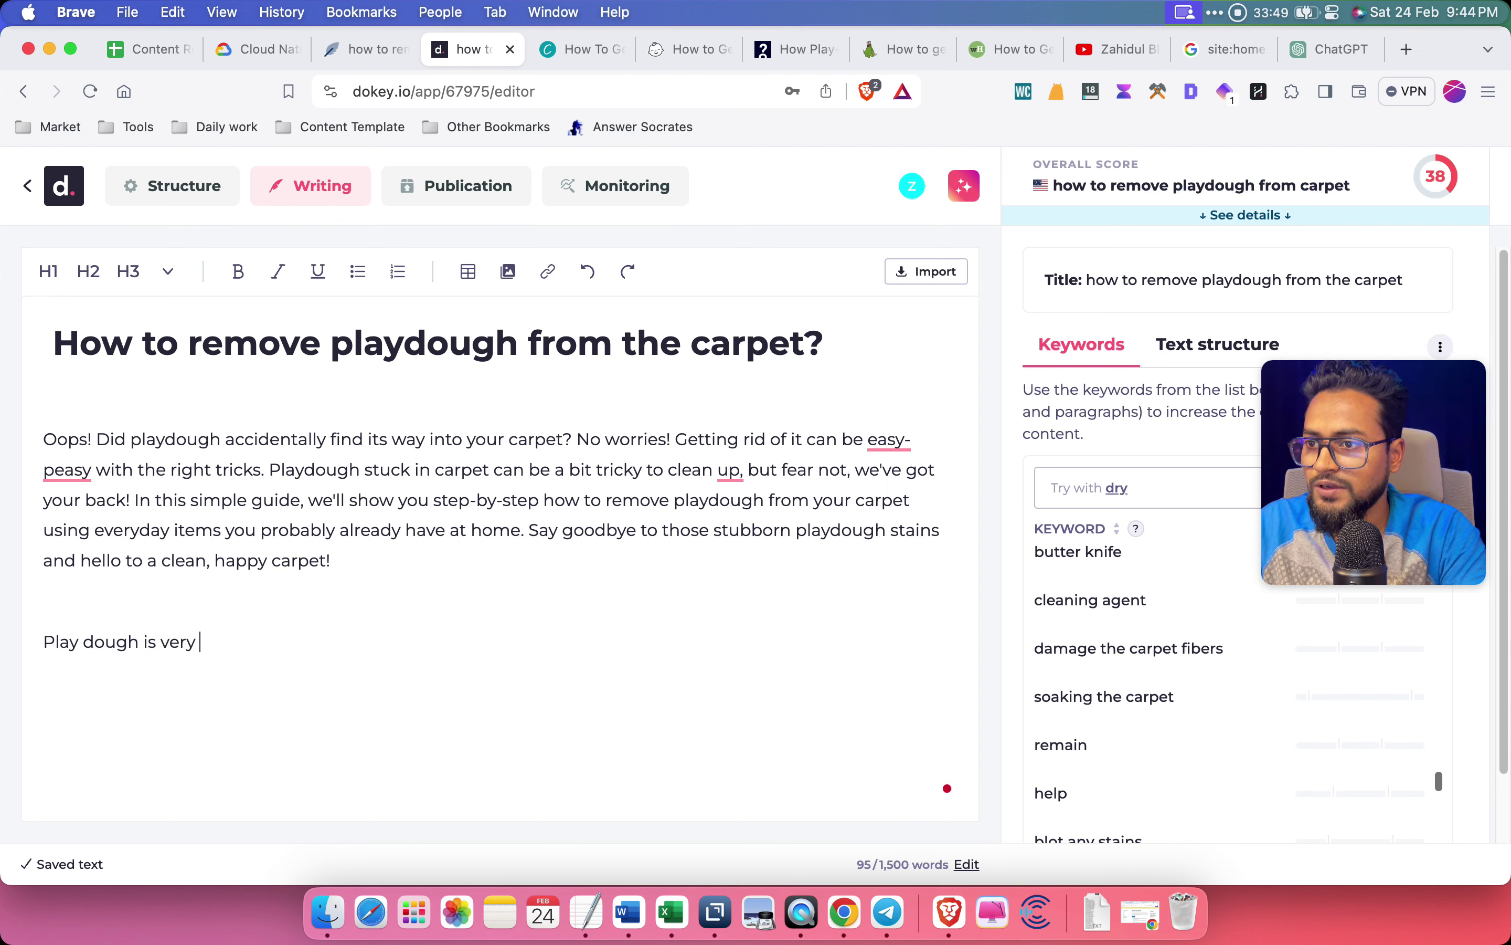
text(fu)
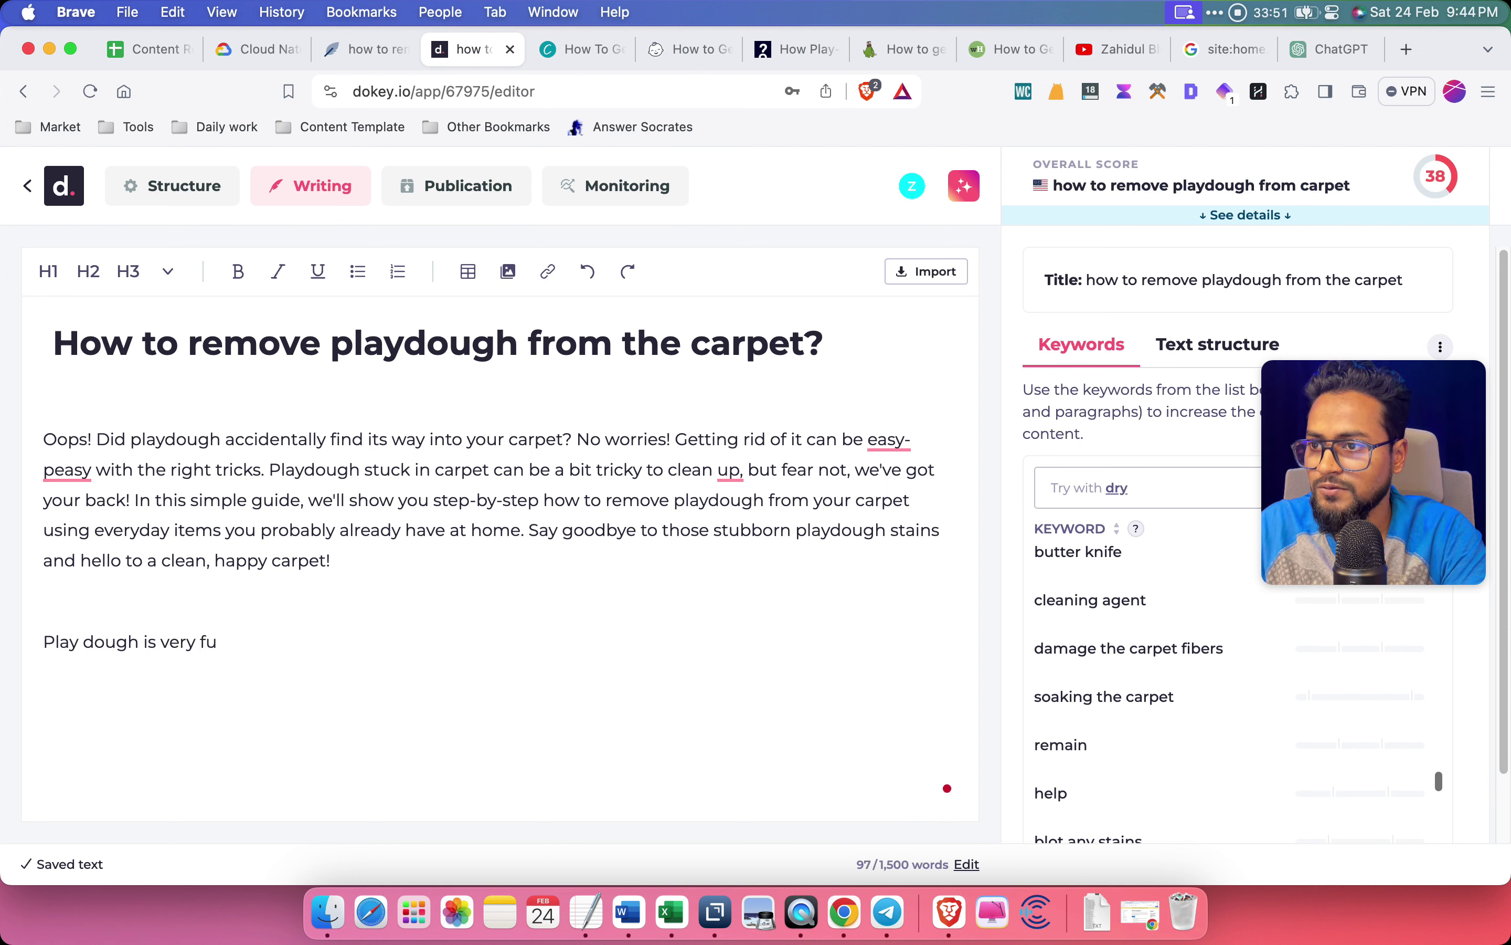
text(n for our children)
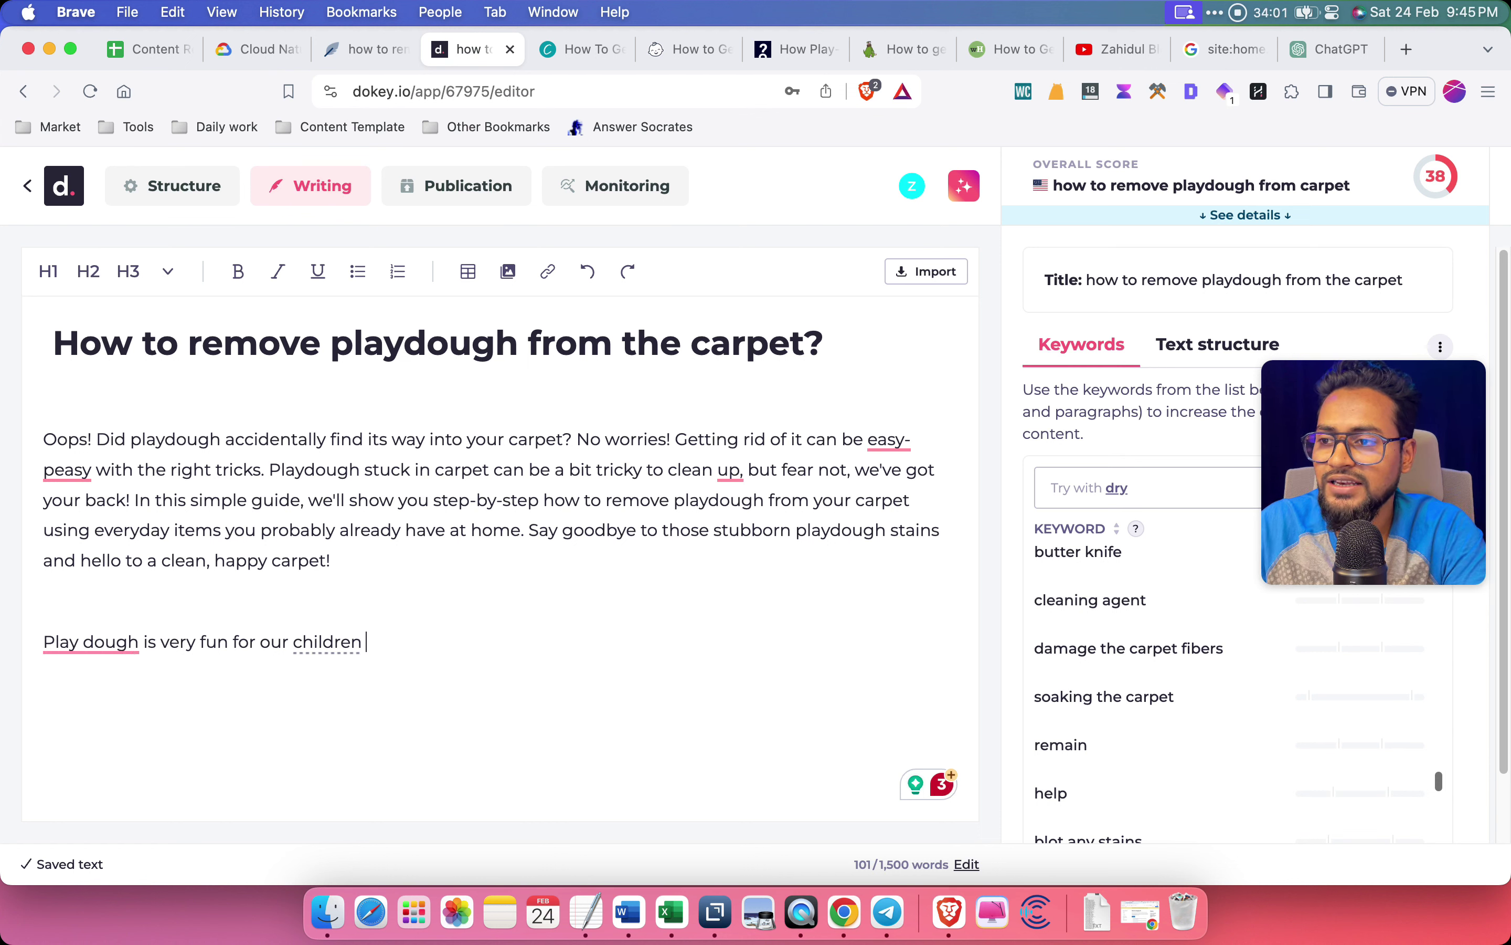
text(.)
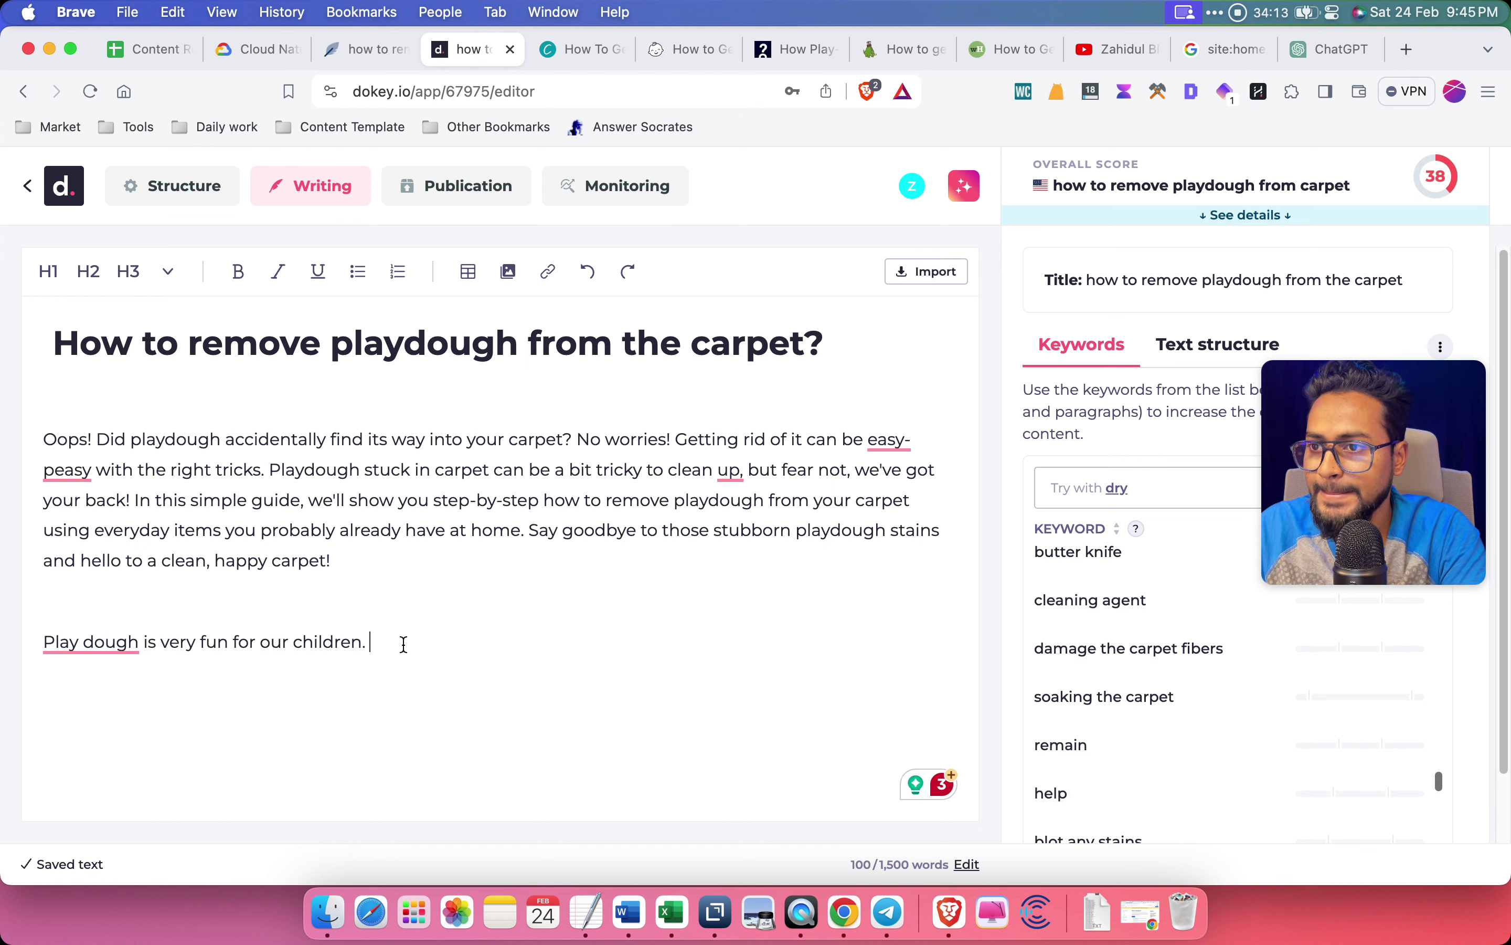
Continue the second paragraph with the sentence "But sometimes this play dough caught any surface."
text(But some)
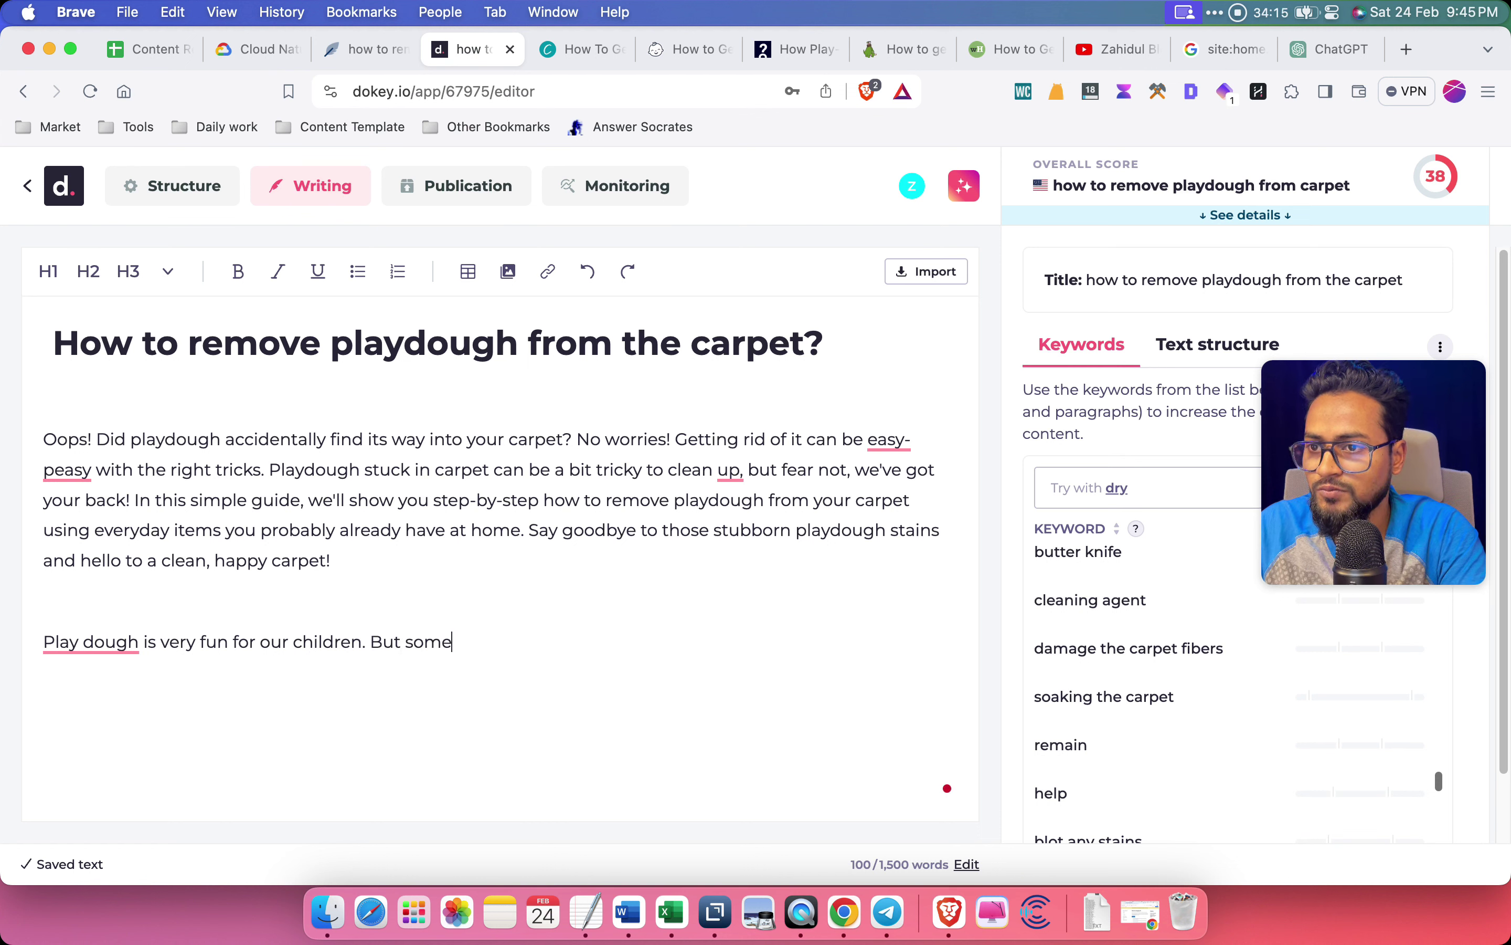
text(times )
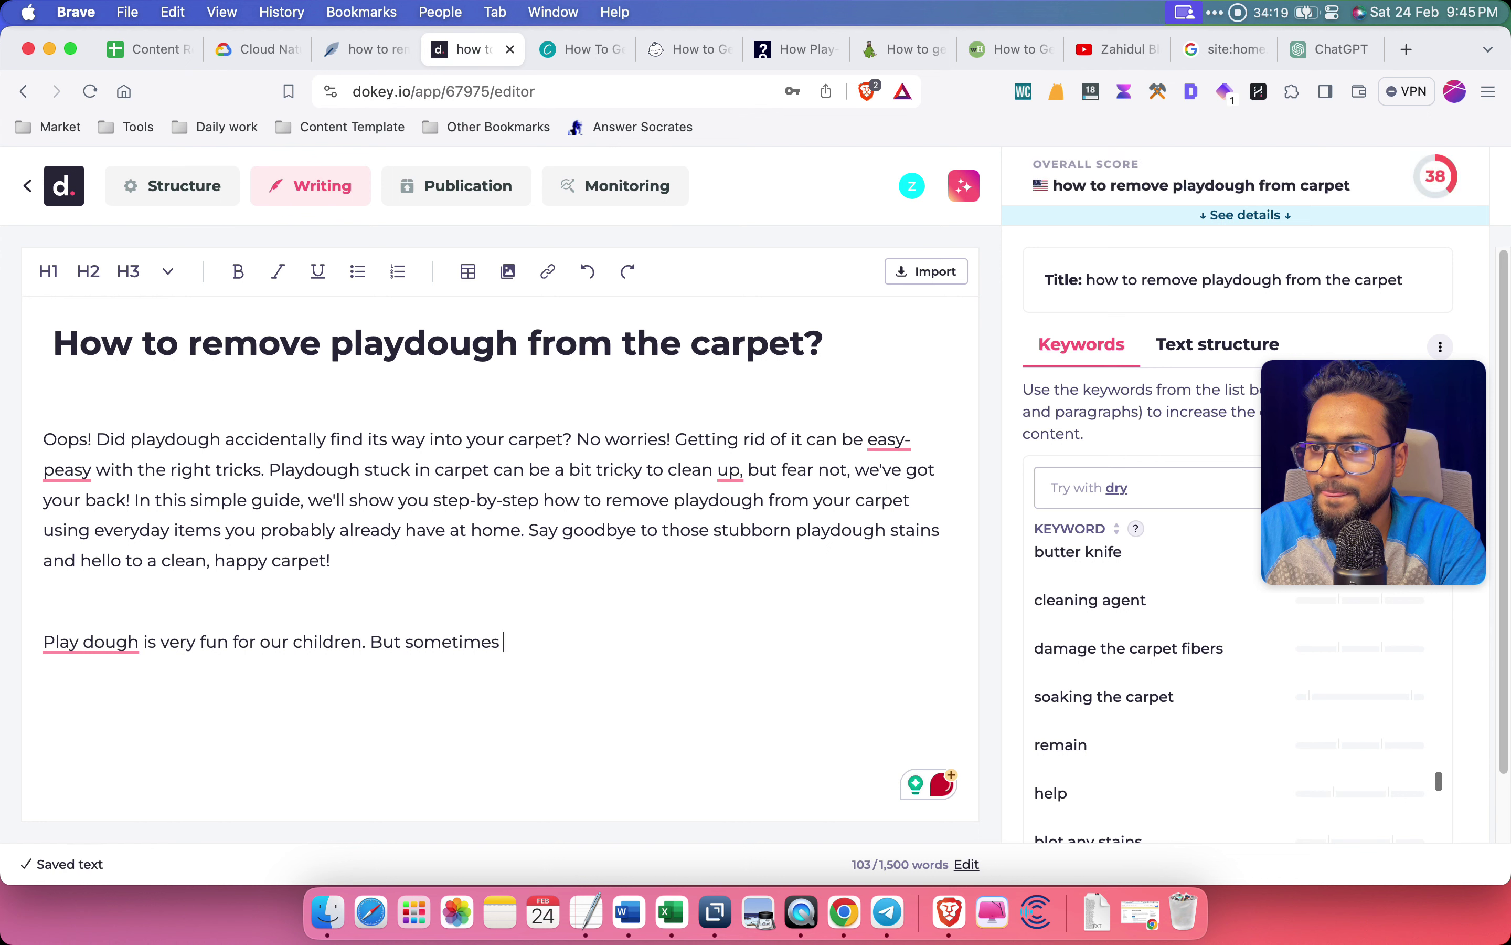
text(this)
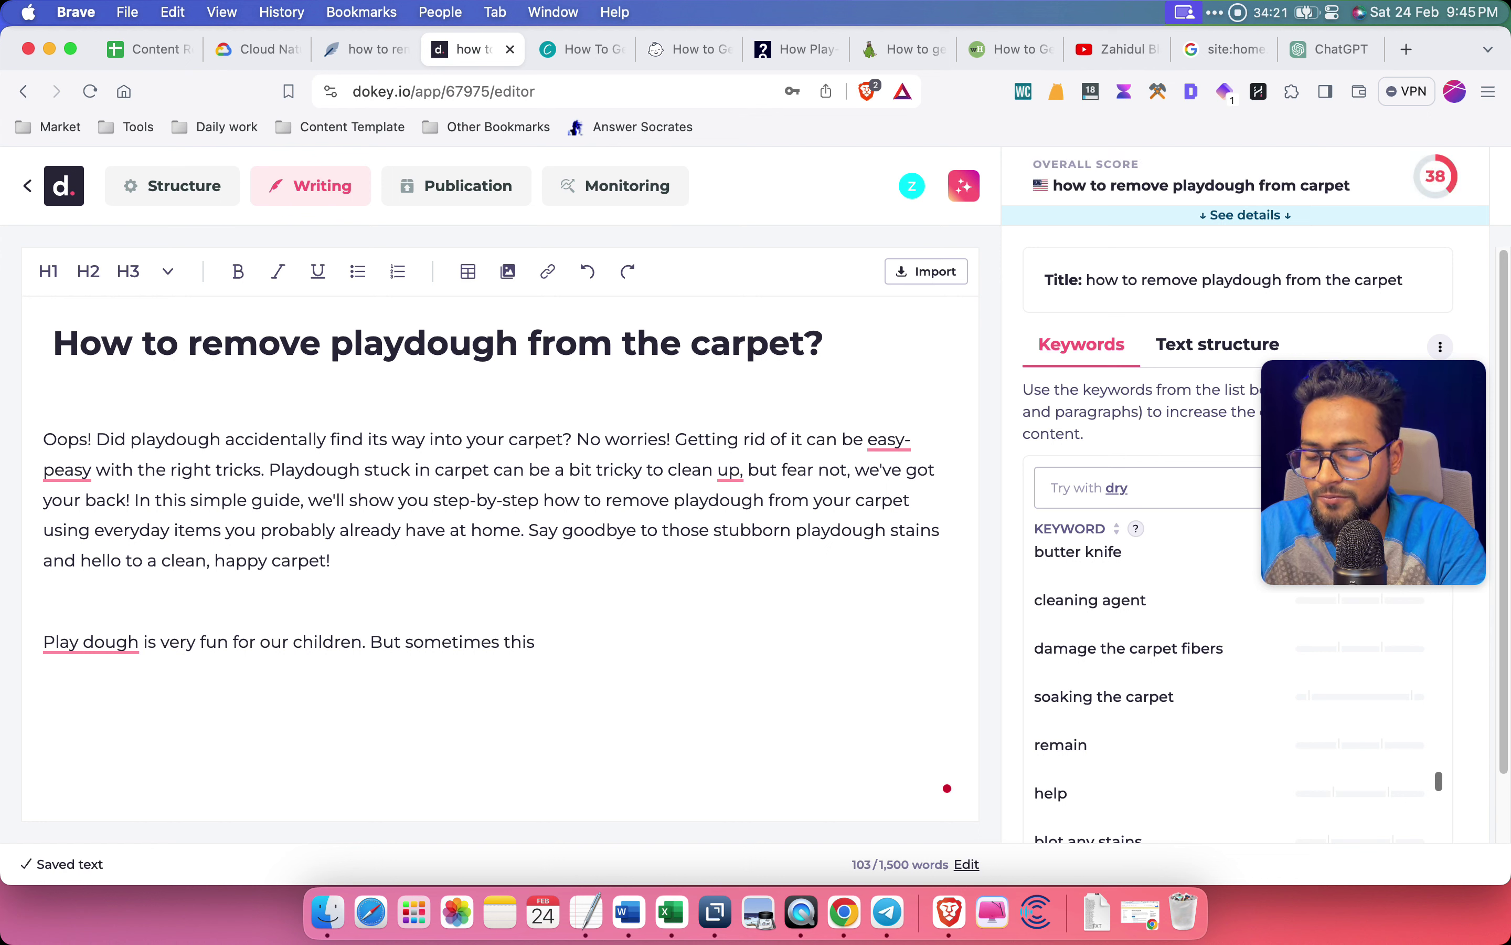
text( play dough)
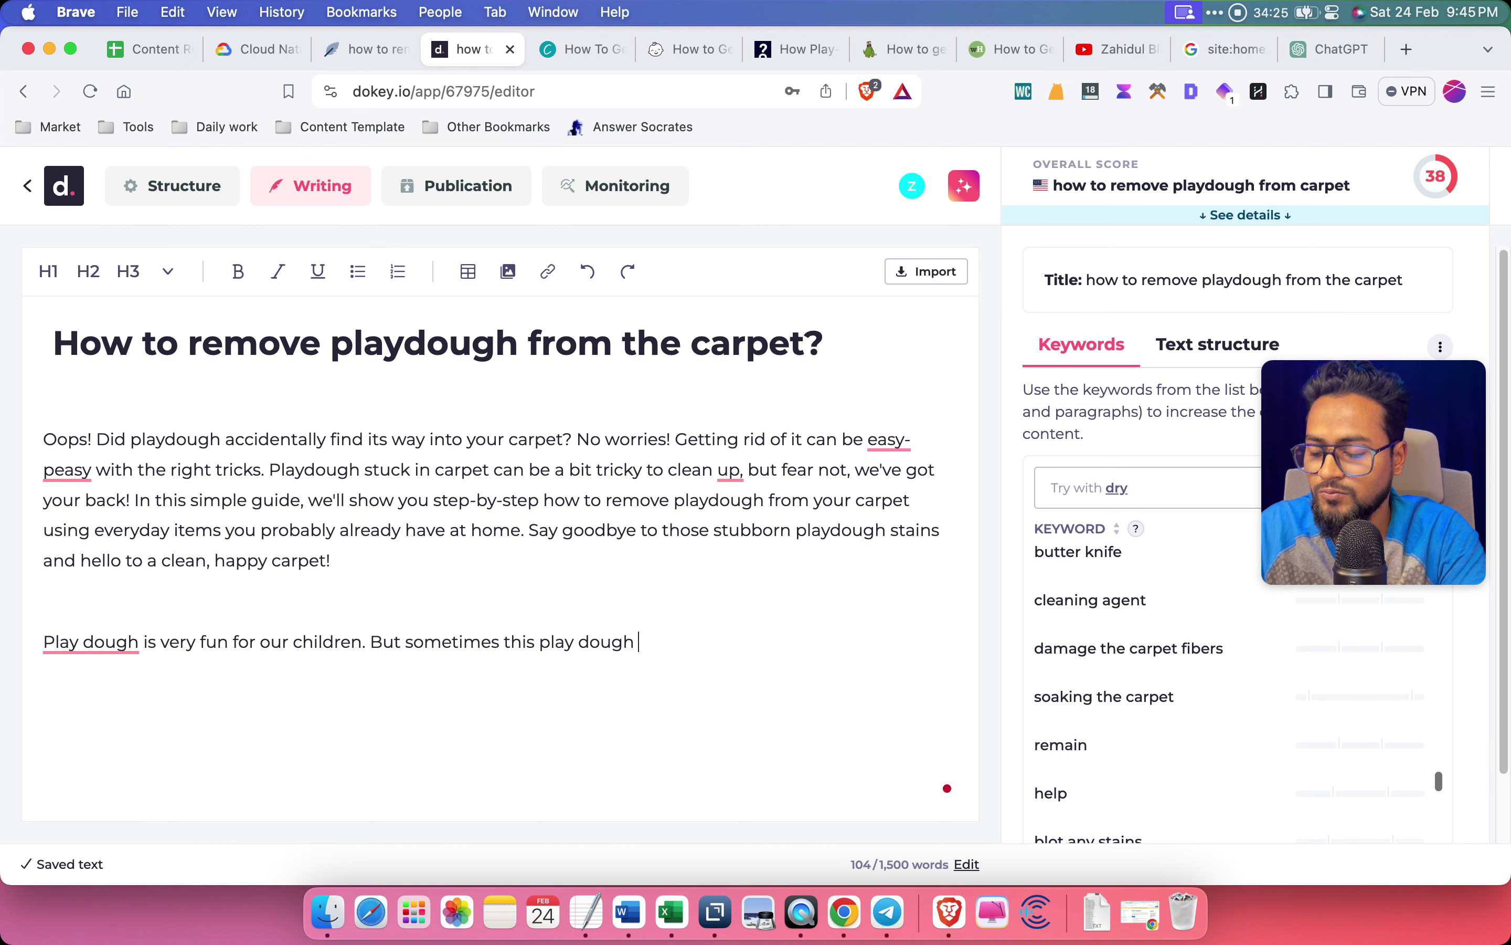
text(. cough)
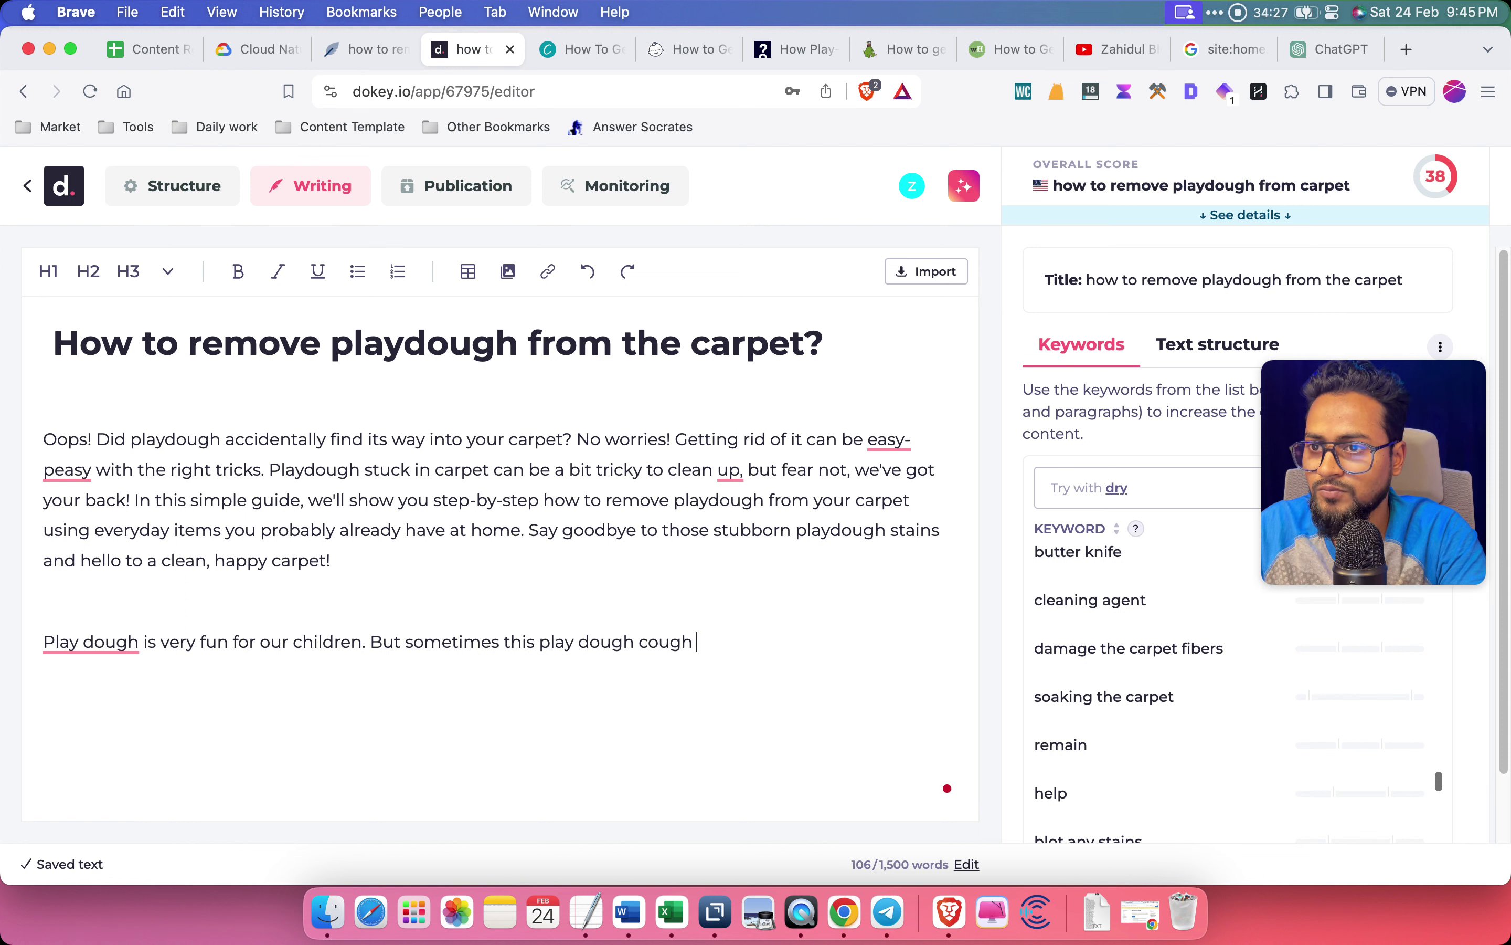
key(BackSpace)
key(BackSpace)
key(BackSpace)
key(BackSpace)
text(au)
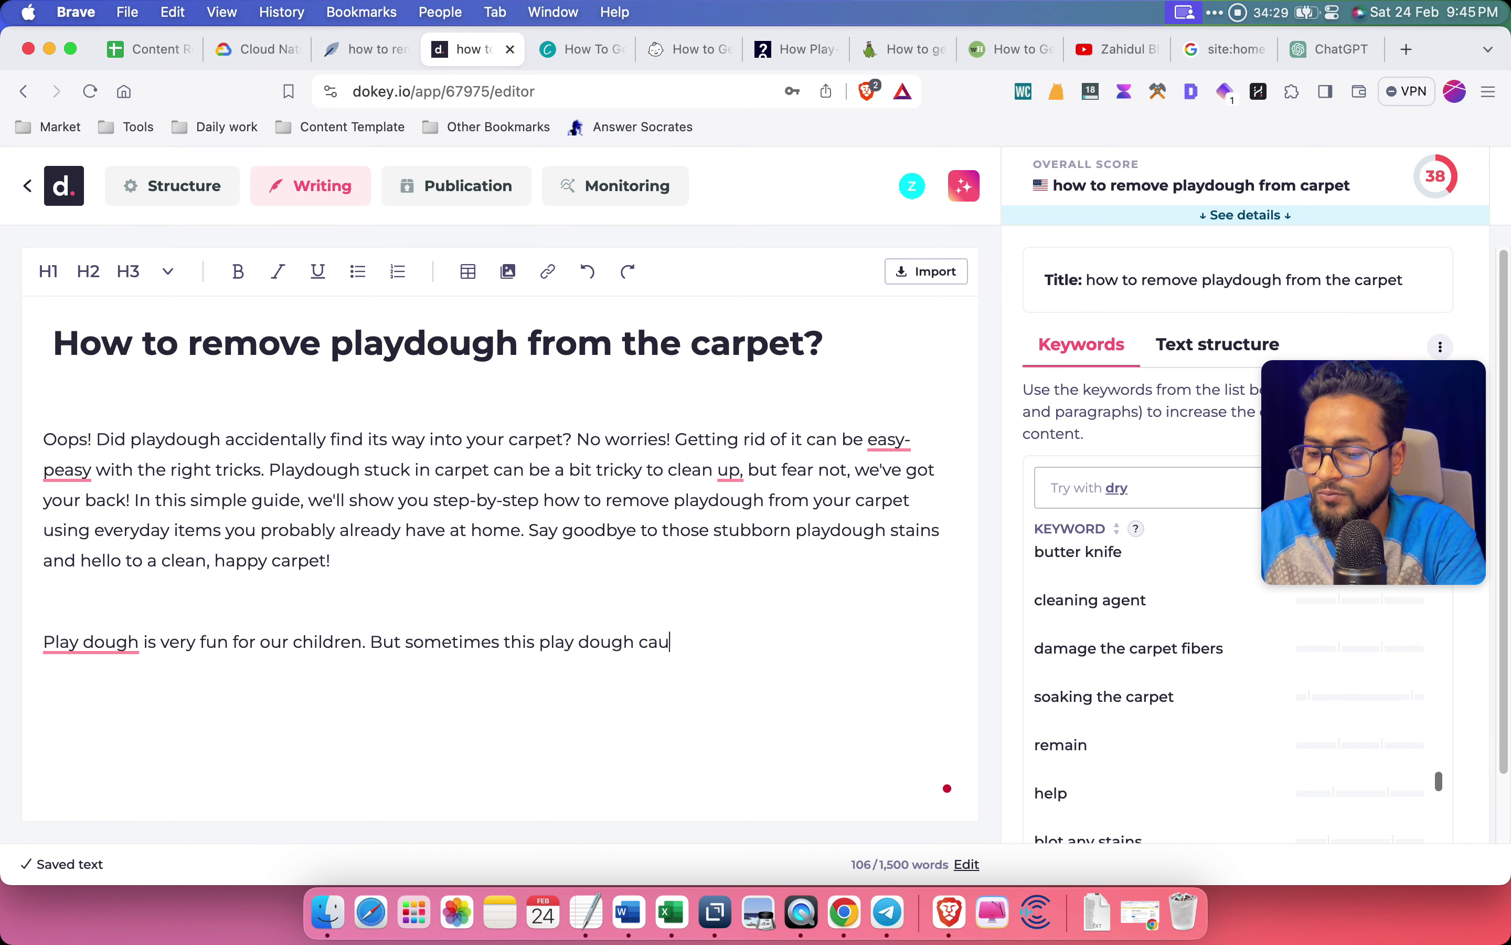
text(ght )
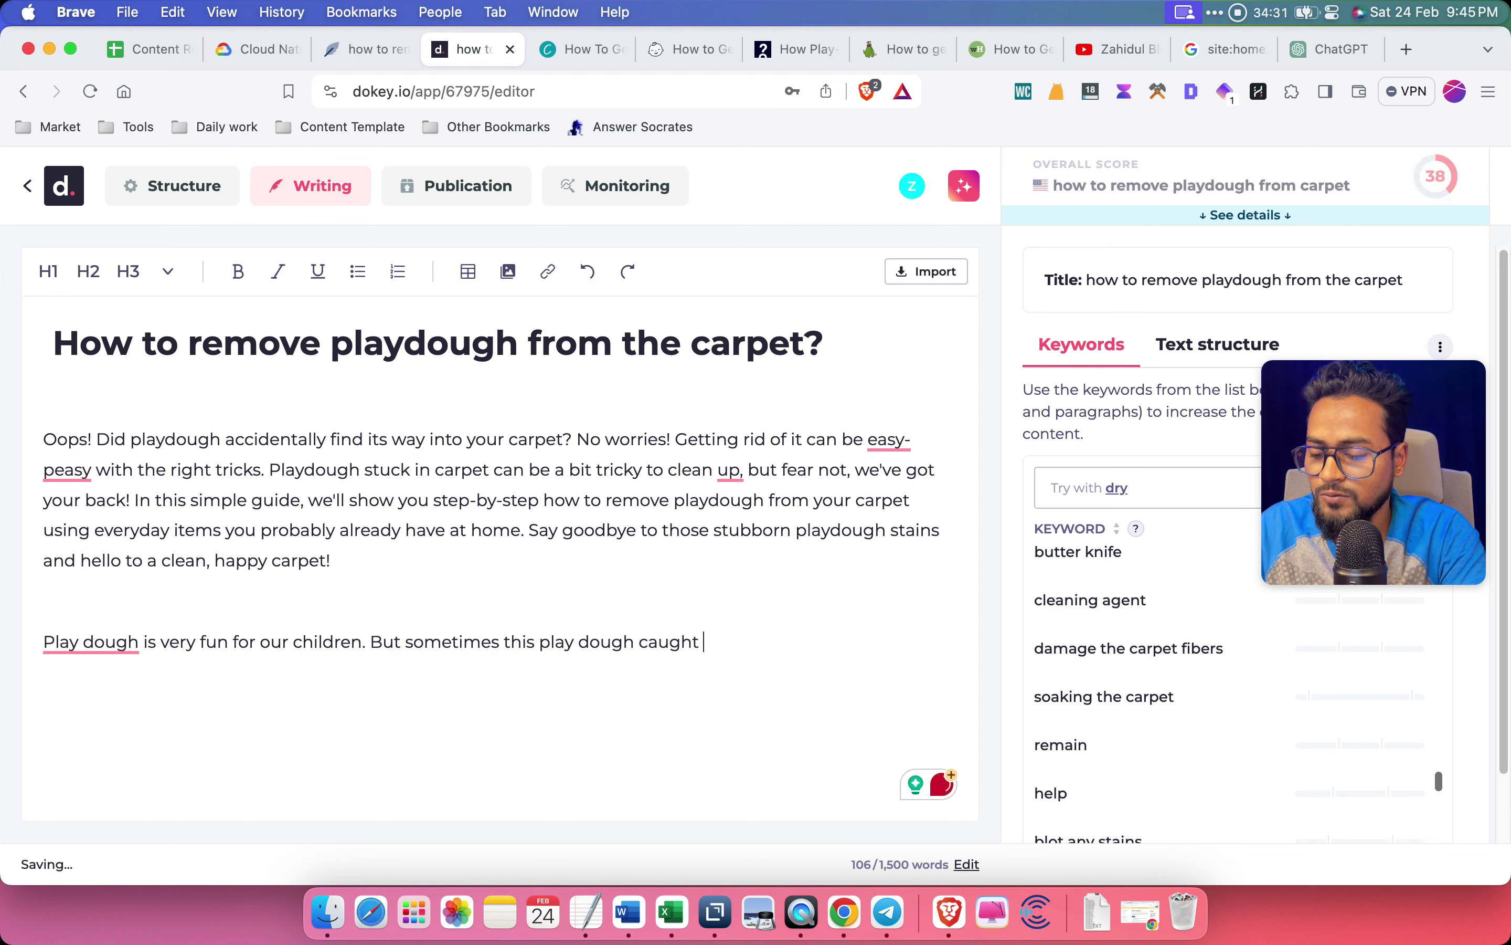
text(any su)
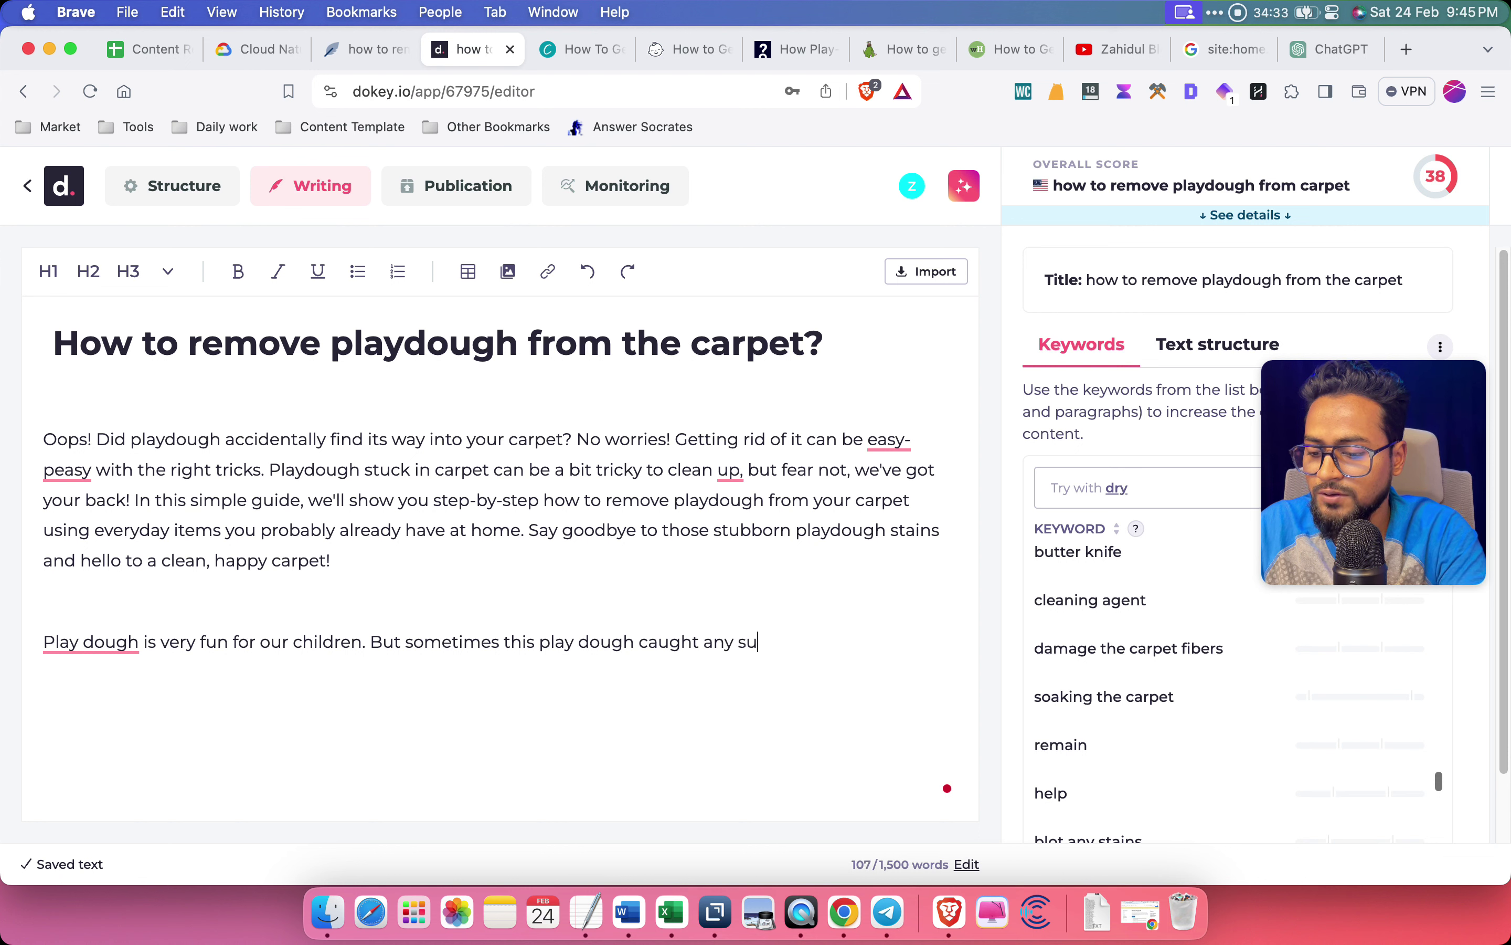
text(rface)
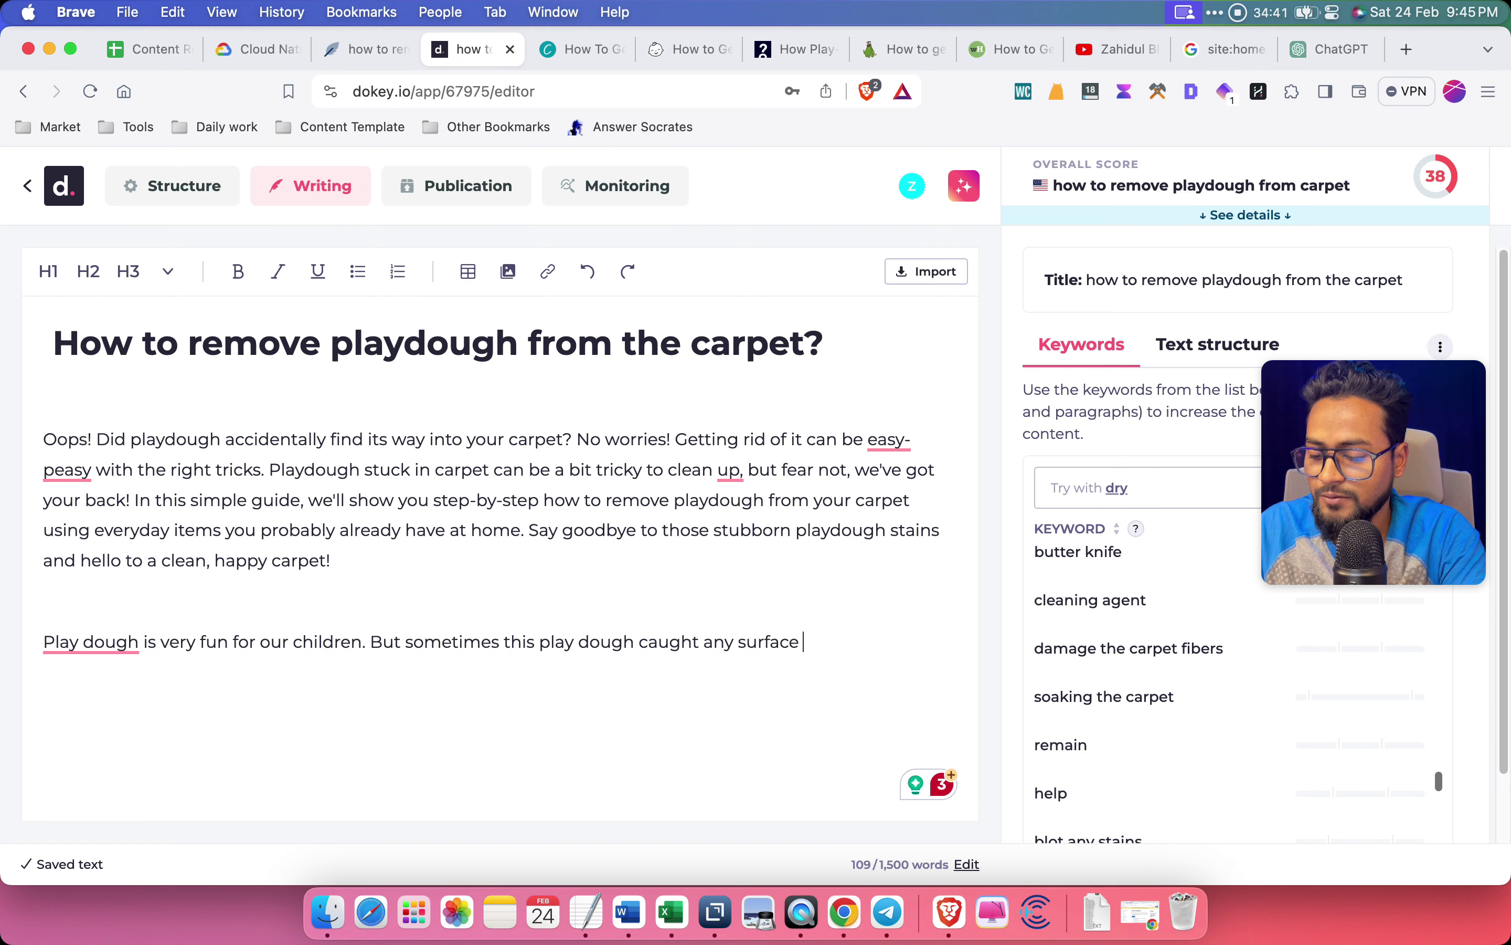
text(because if)
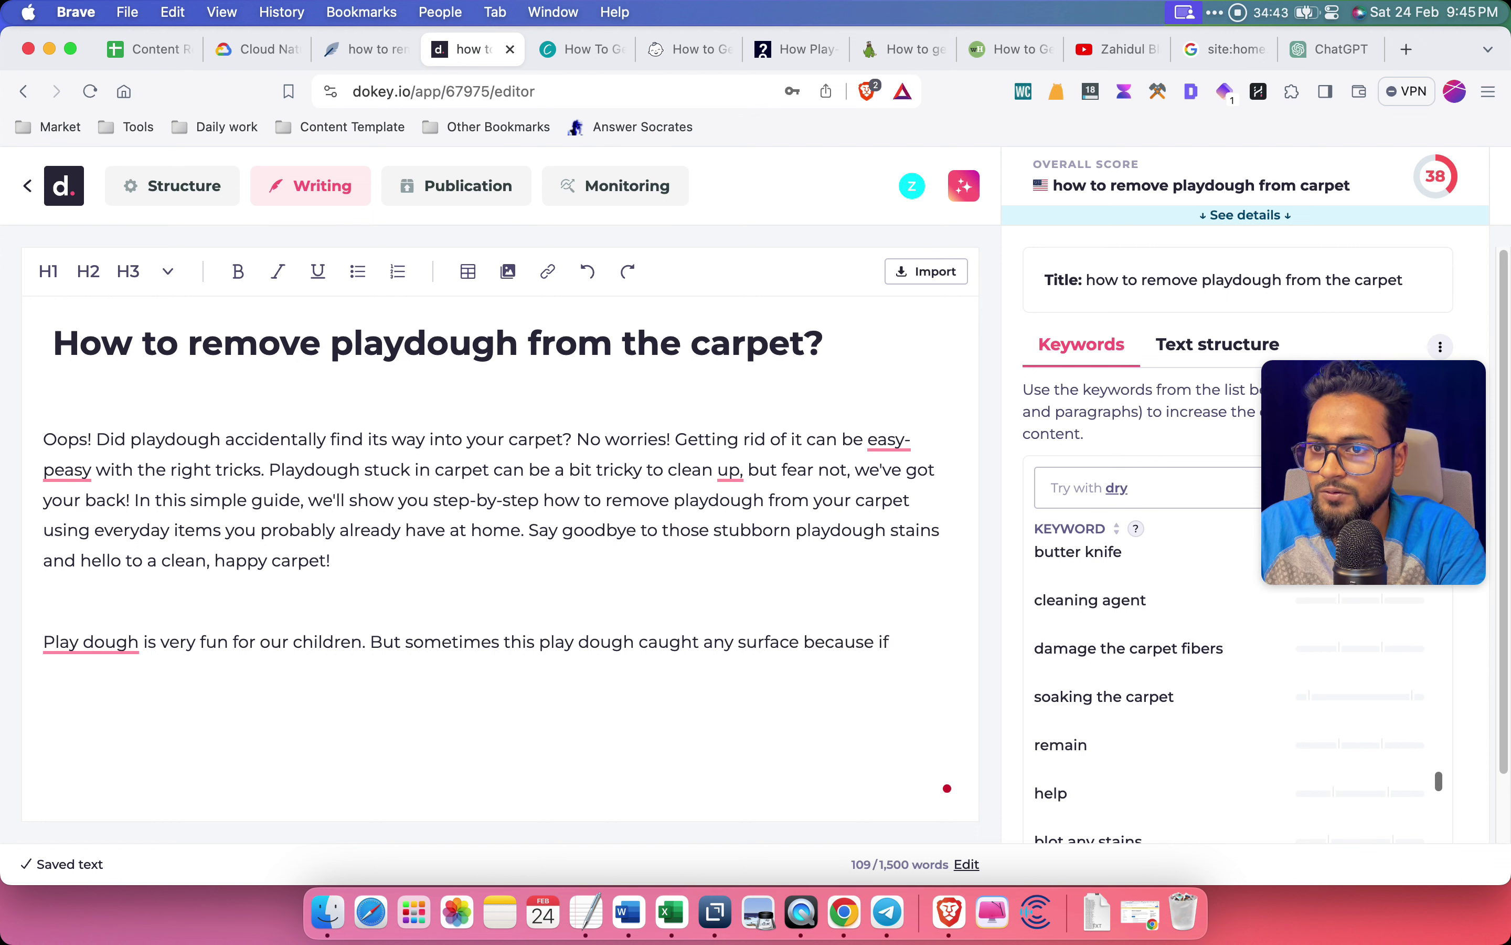
key(BackSpace)
key(BackSpace)
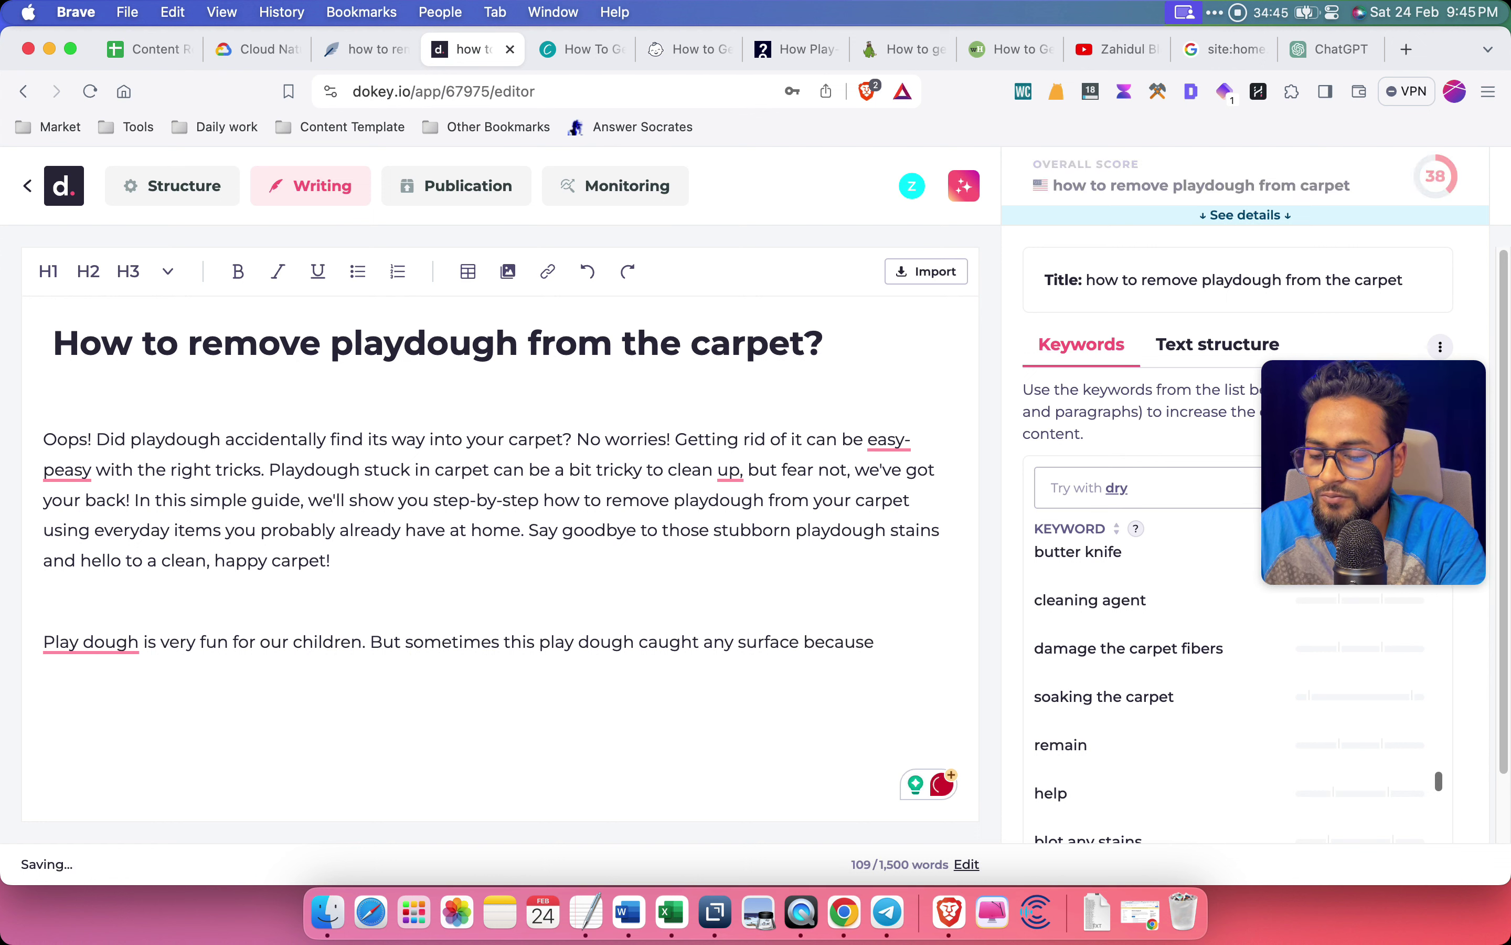
key(BackSpace)
key(BackSpace)
key(BackSpace)
key(BackSpace)
key(BackSpace)
key(BackSpace)
key(BackSpace)
key(BackSpace)
key(BackSpace)
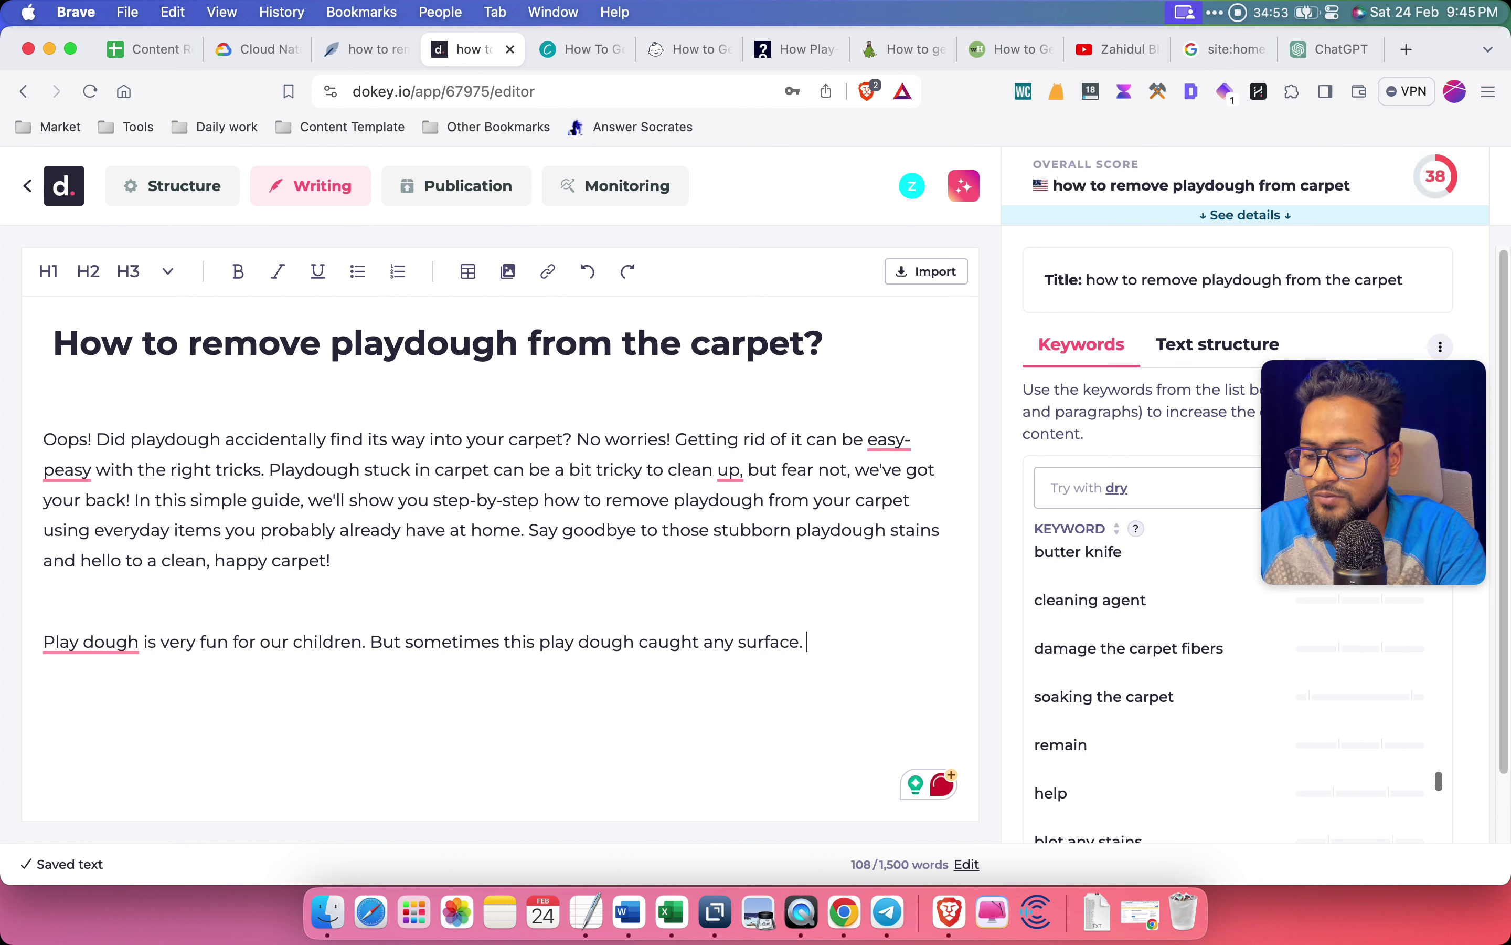
Add the sentence "This is very common and you don't need to worry about this." to the second paragraph
text(This is )
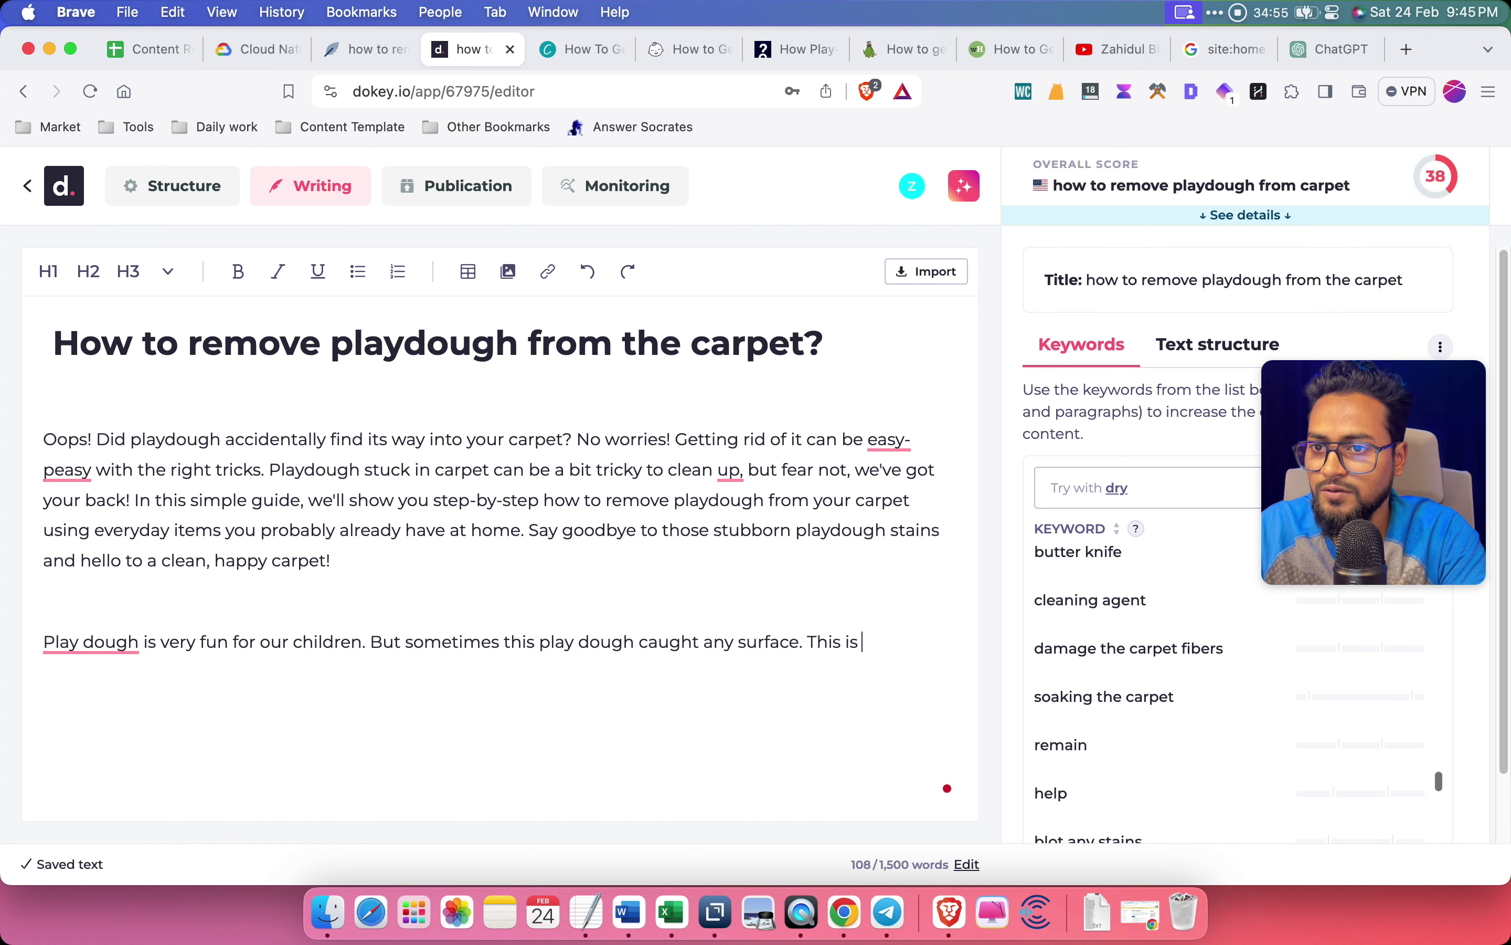
text(very )
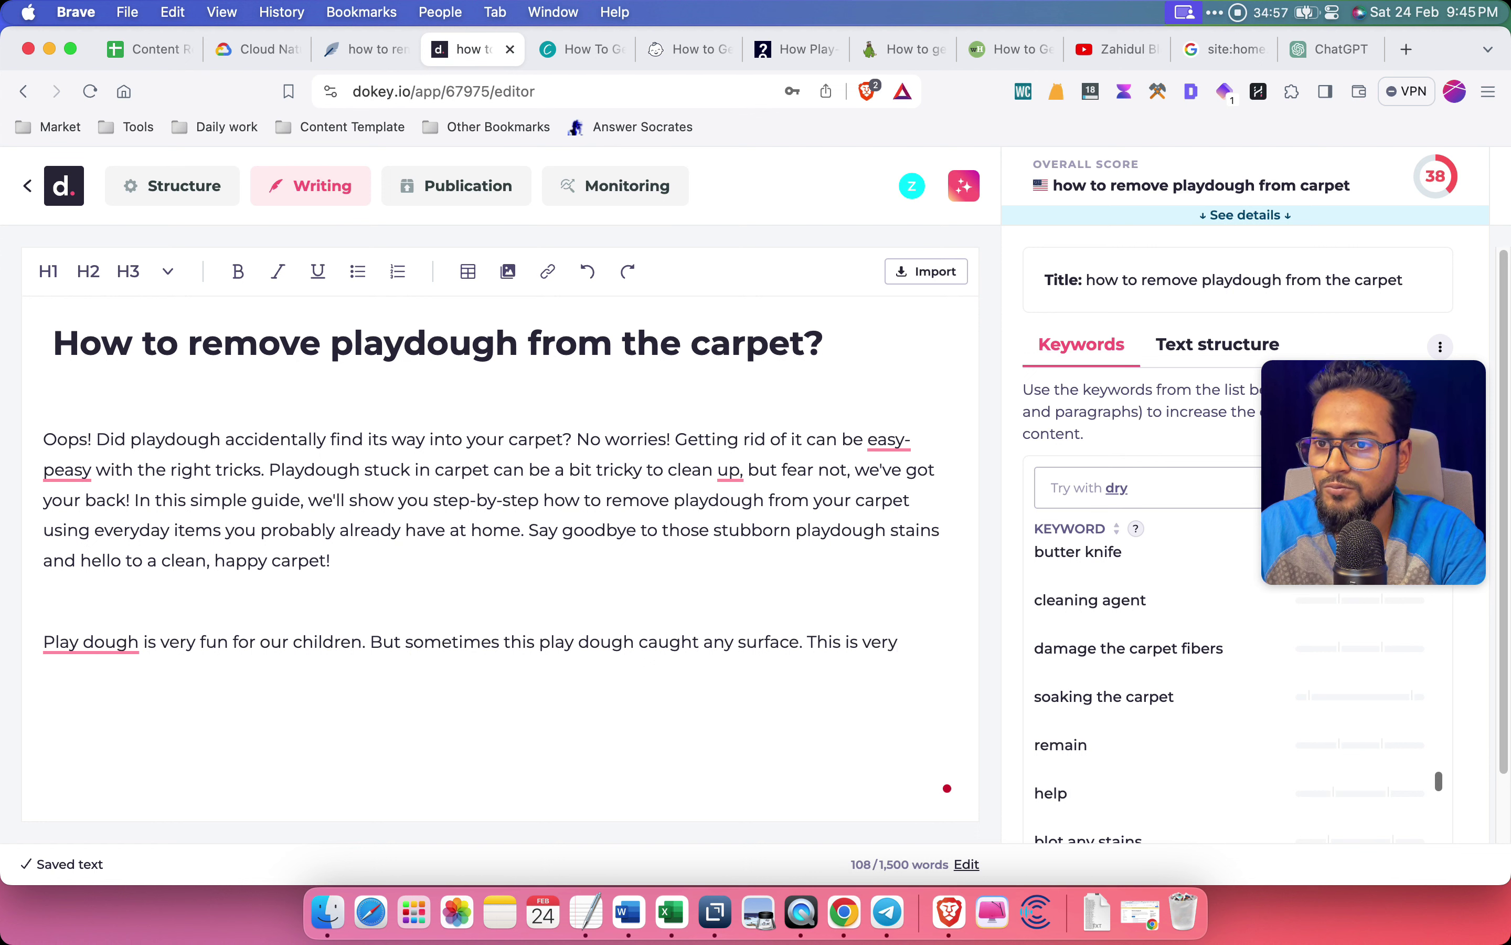
text(coo)
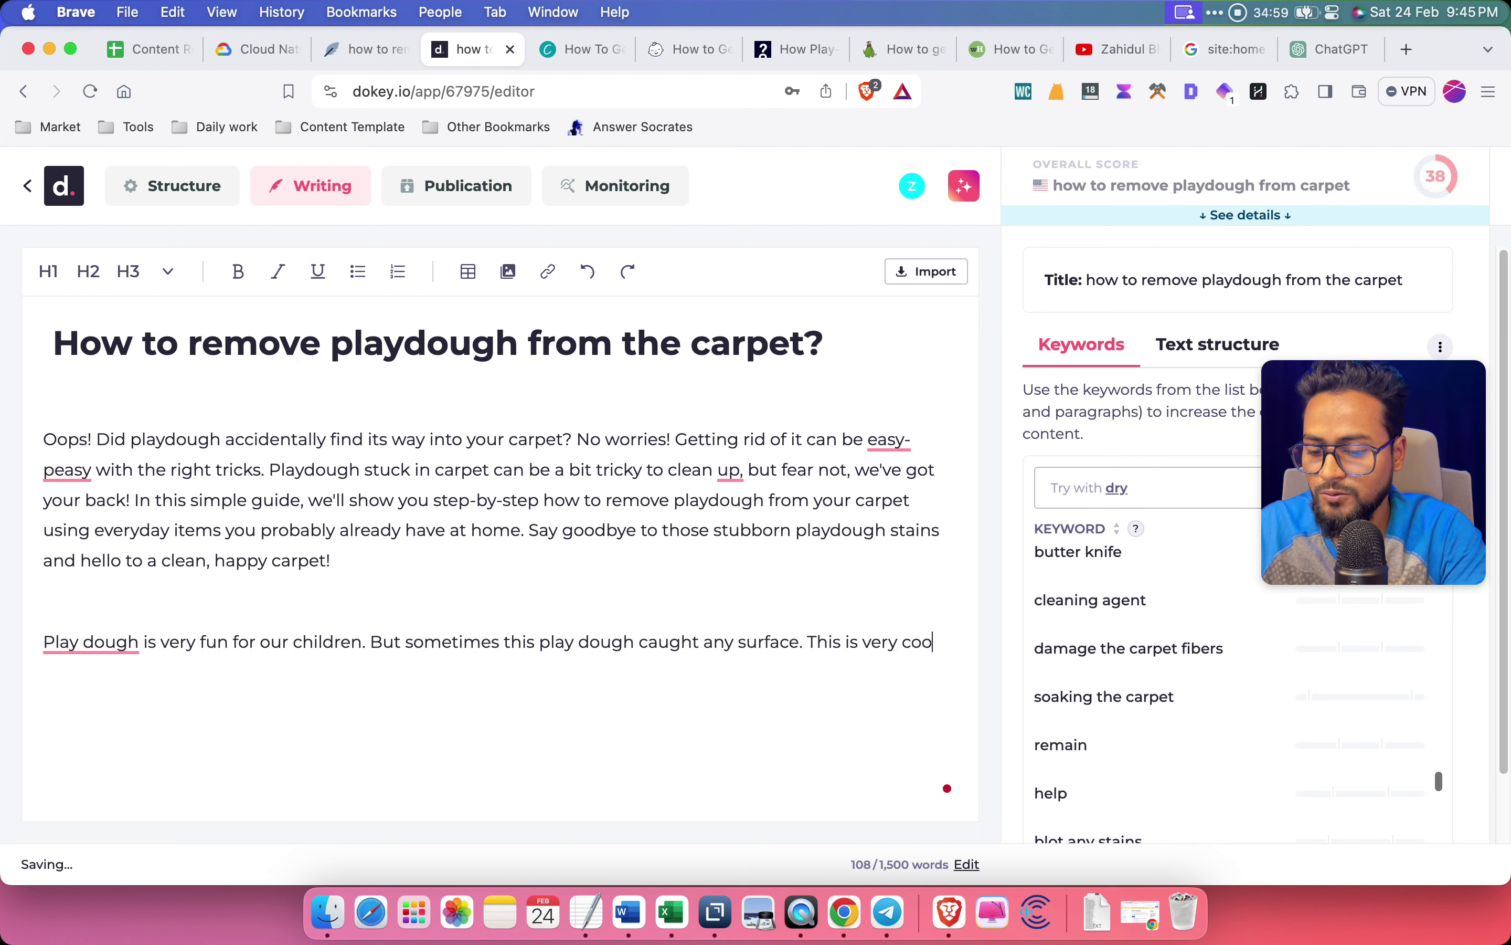
key(BackSpace)
text(m)
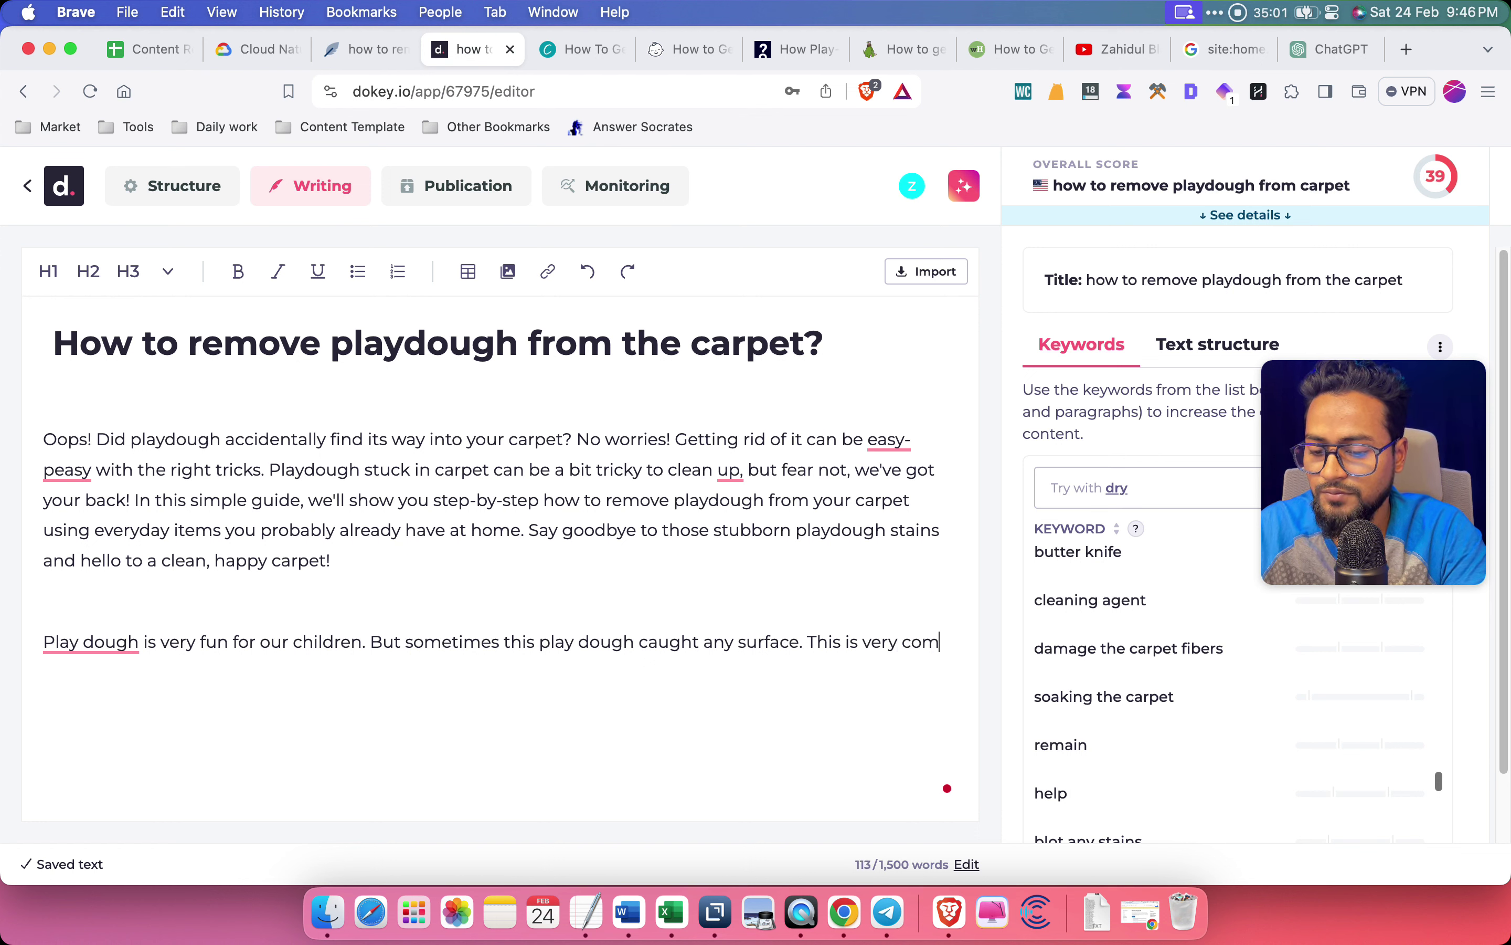
text(mon for)
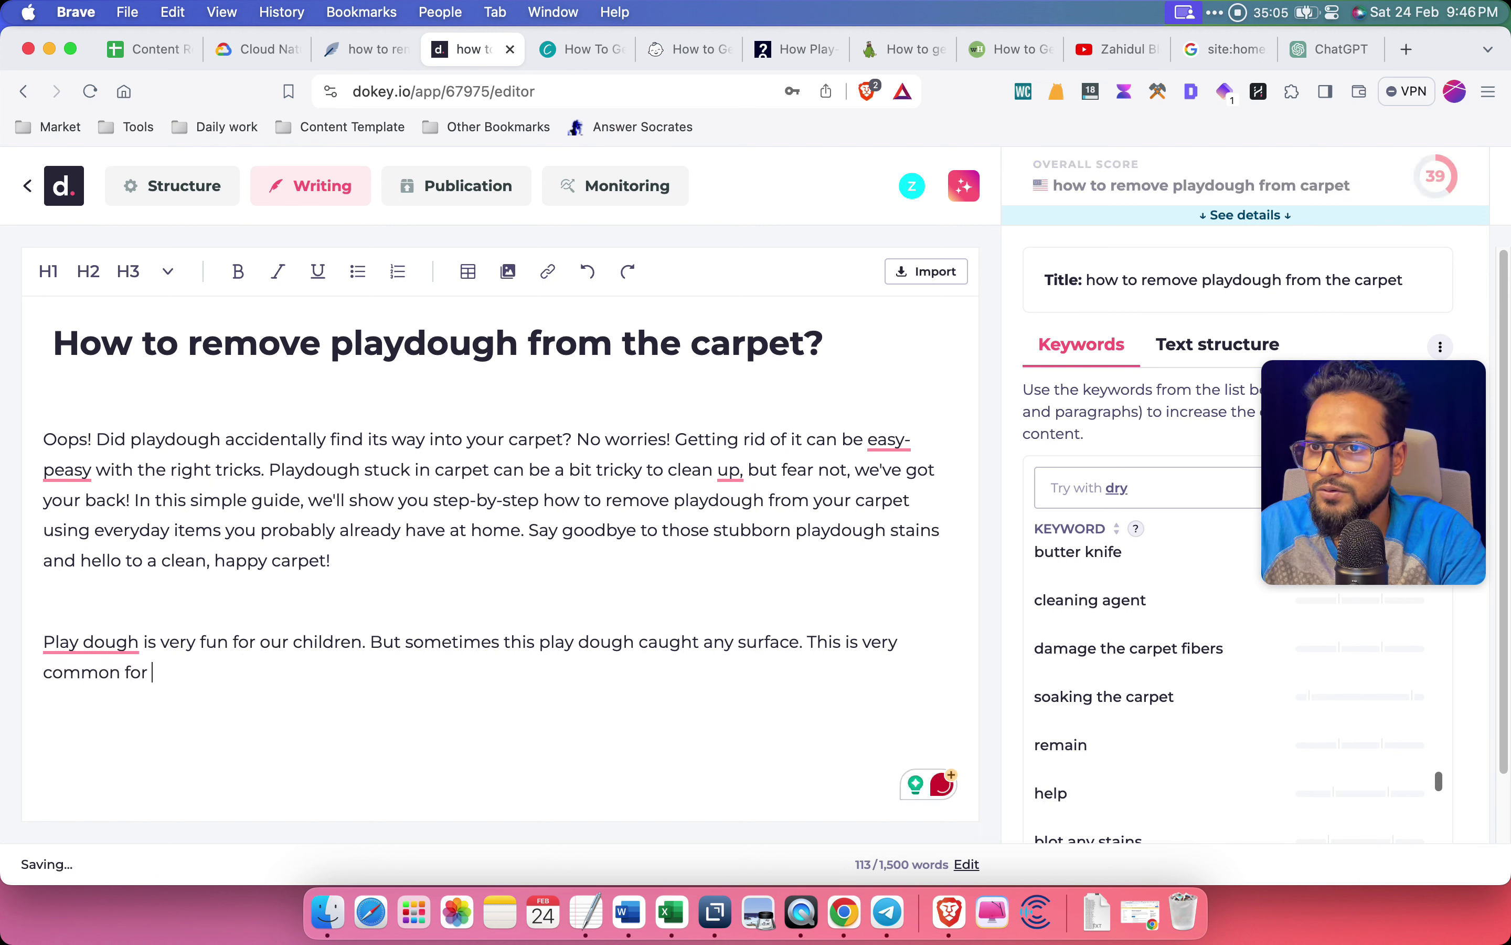
key(BackSpace)
key(BackSpace)
text(and )
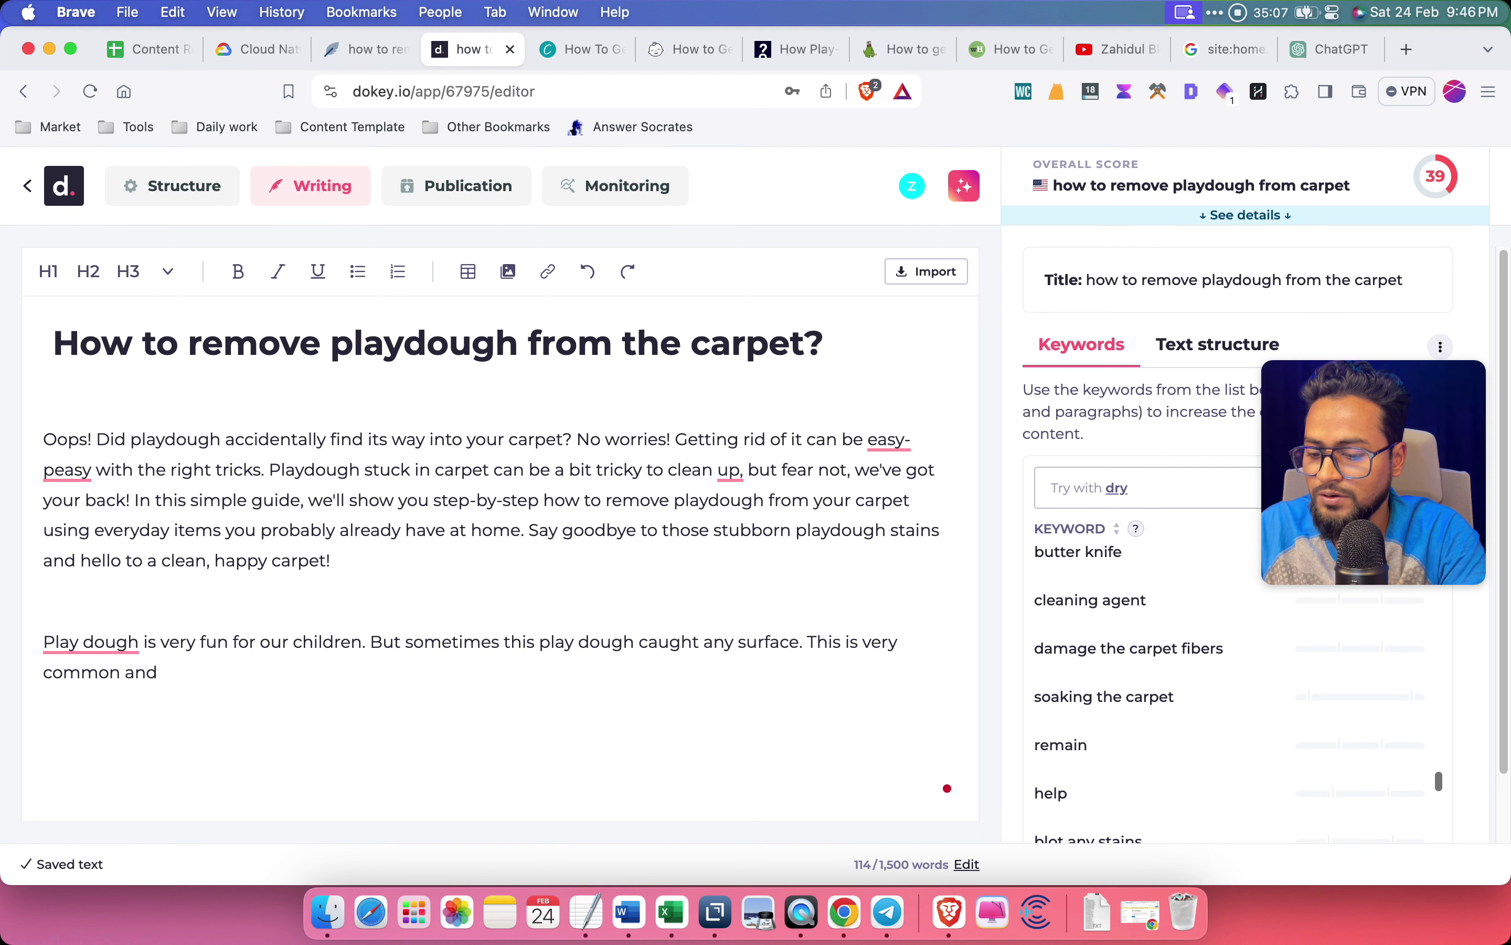
text(you don't n)
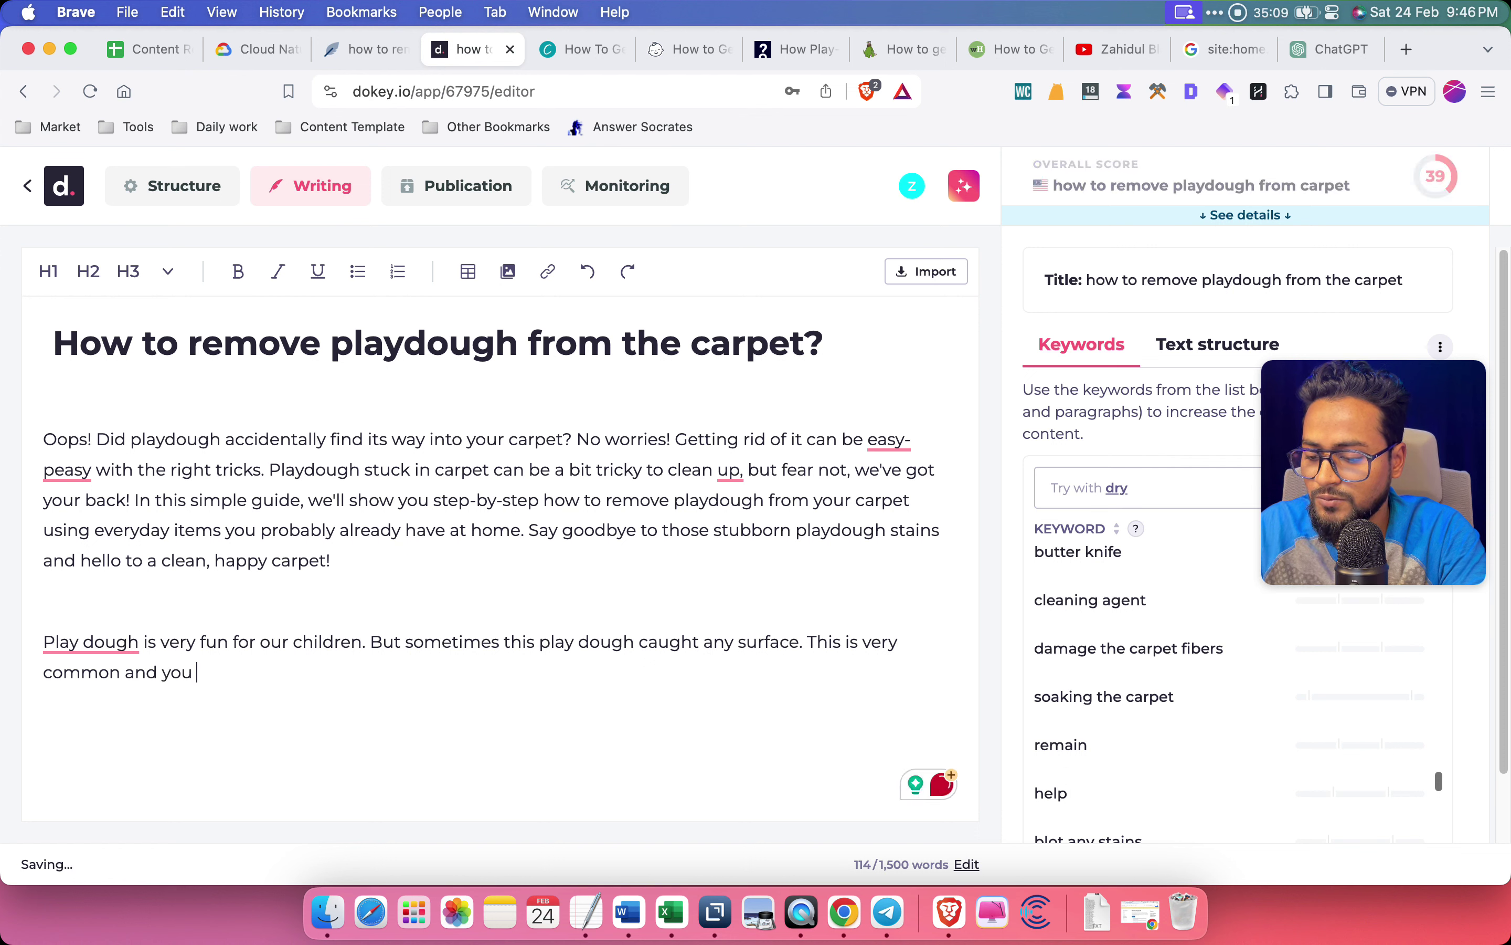
text(eed)
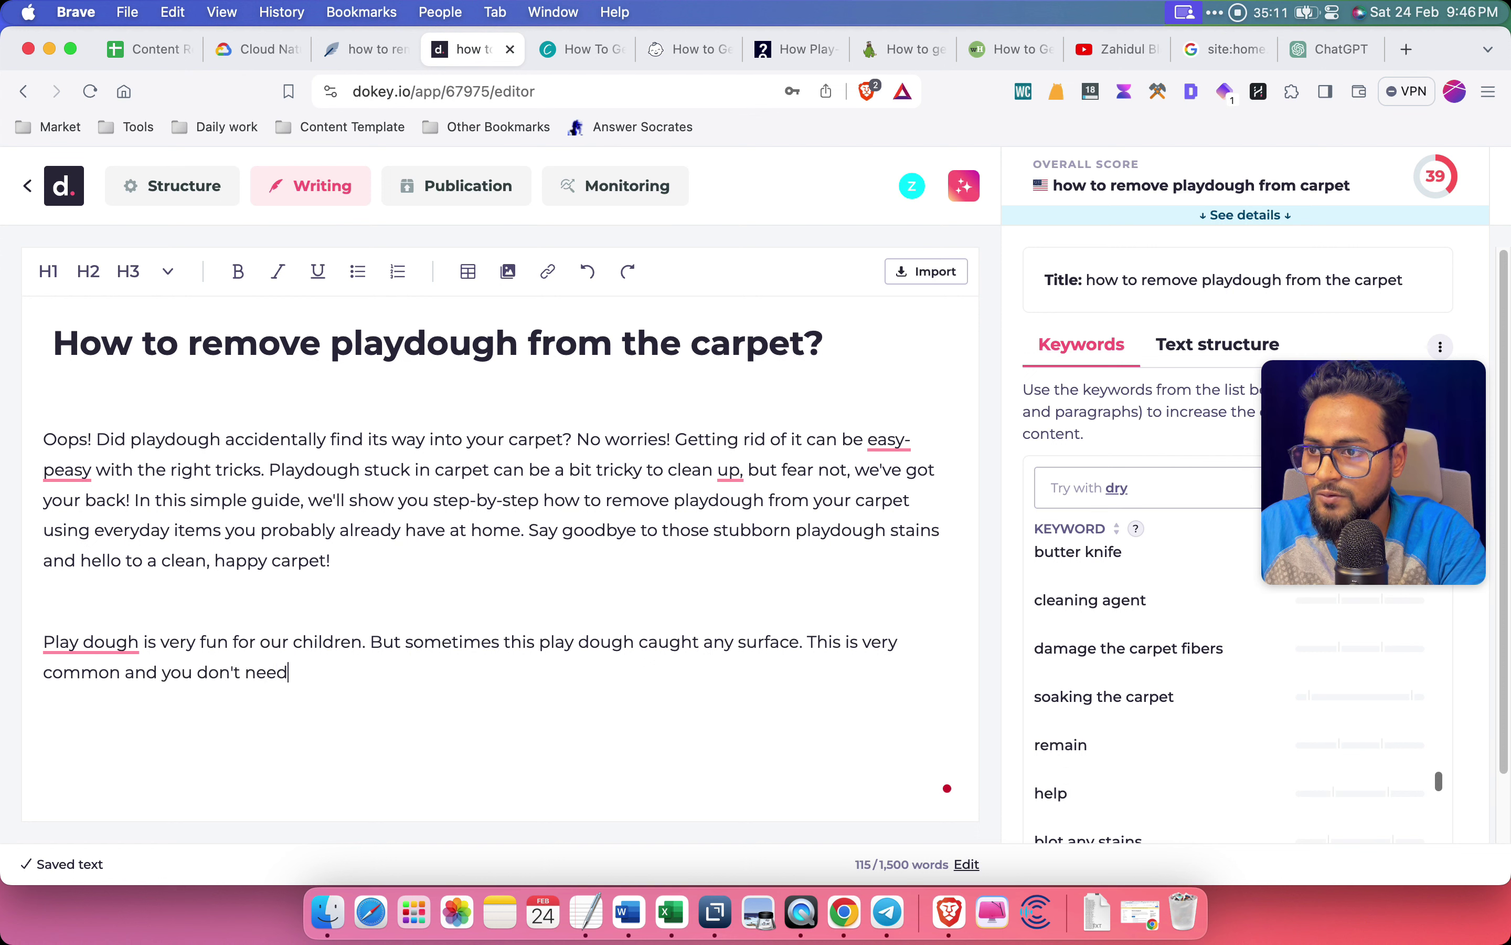
text( to worry about this.)
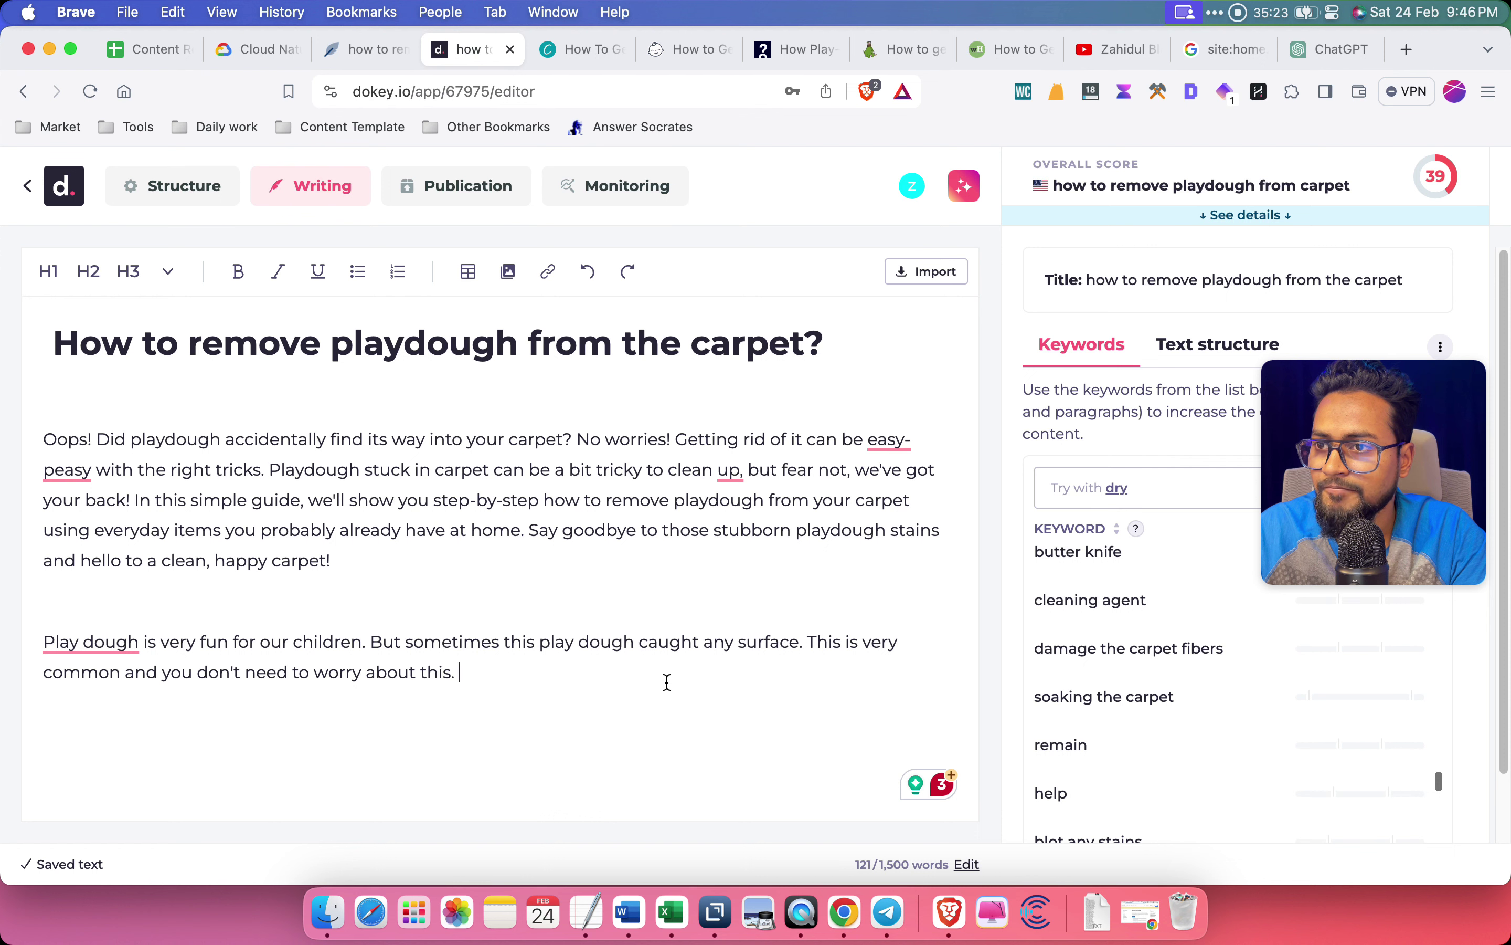
Begin the next sentence of the second paragraph with "If you are looking for"
text(We ca)
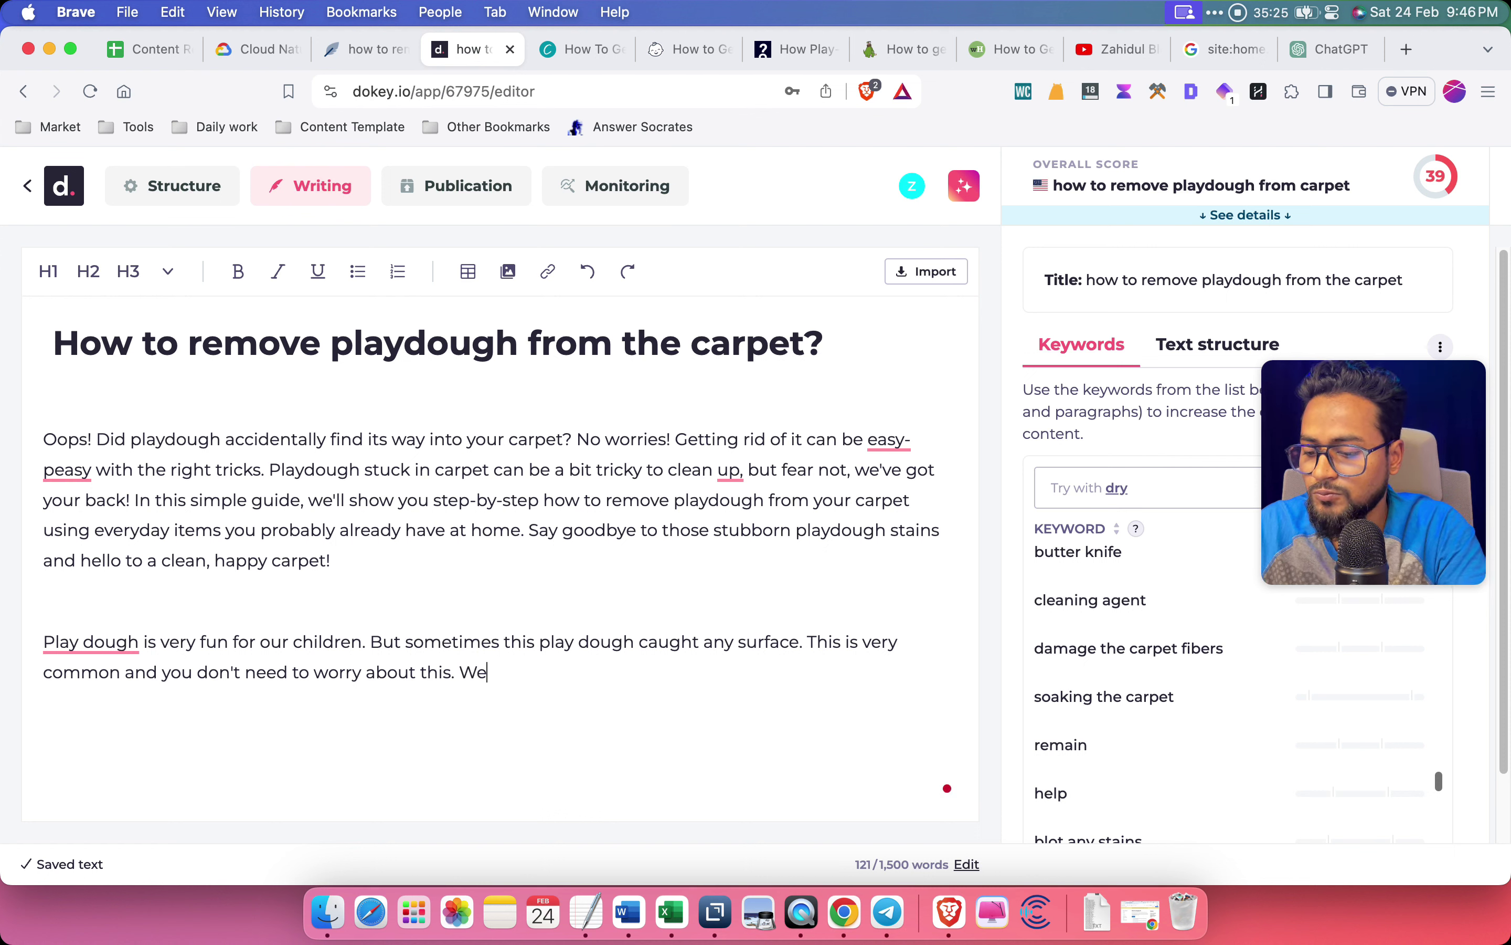
key(BackSpace)
text(If you a)
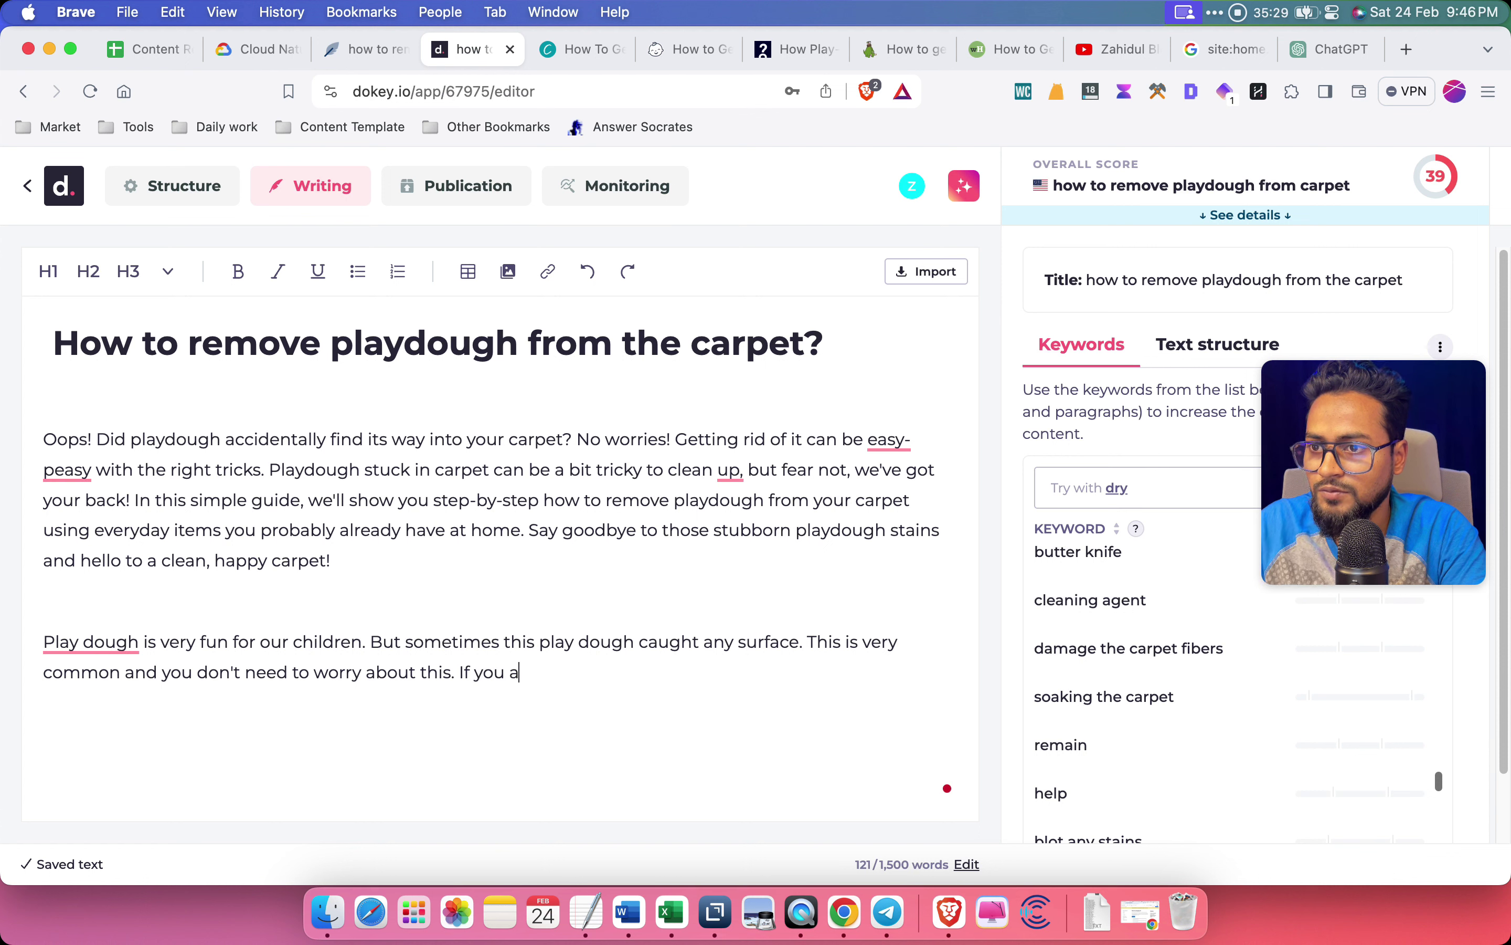
text(re serchinf)
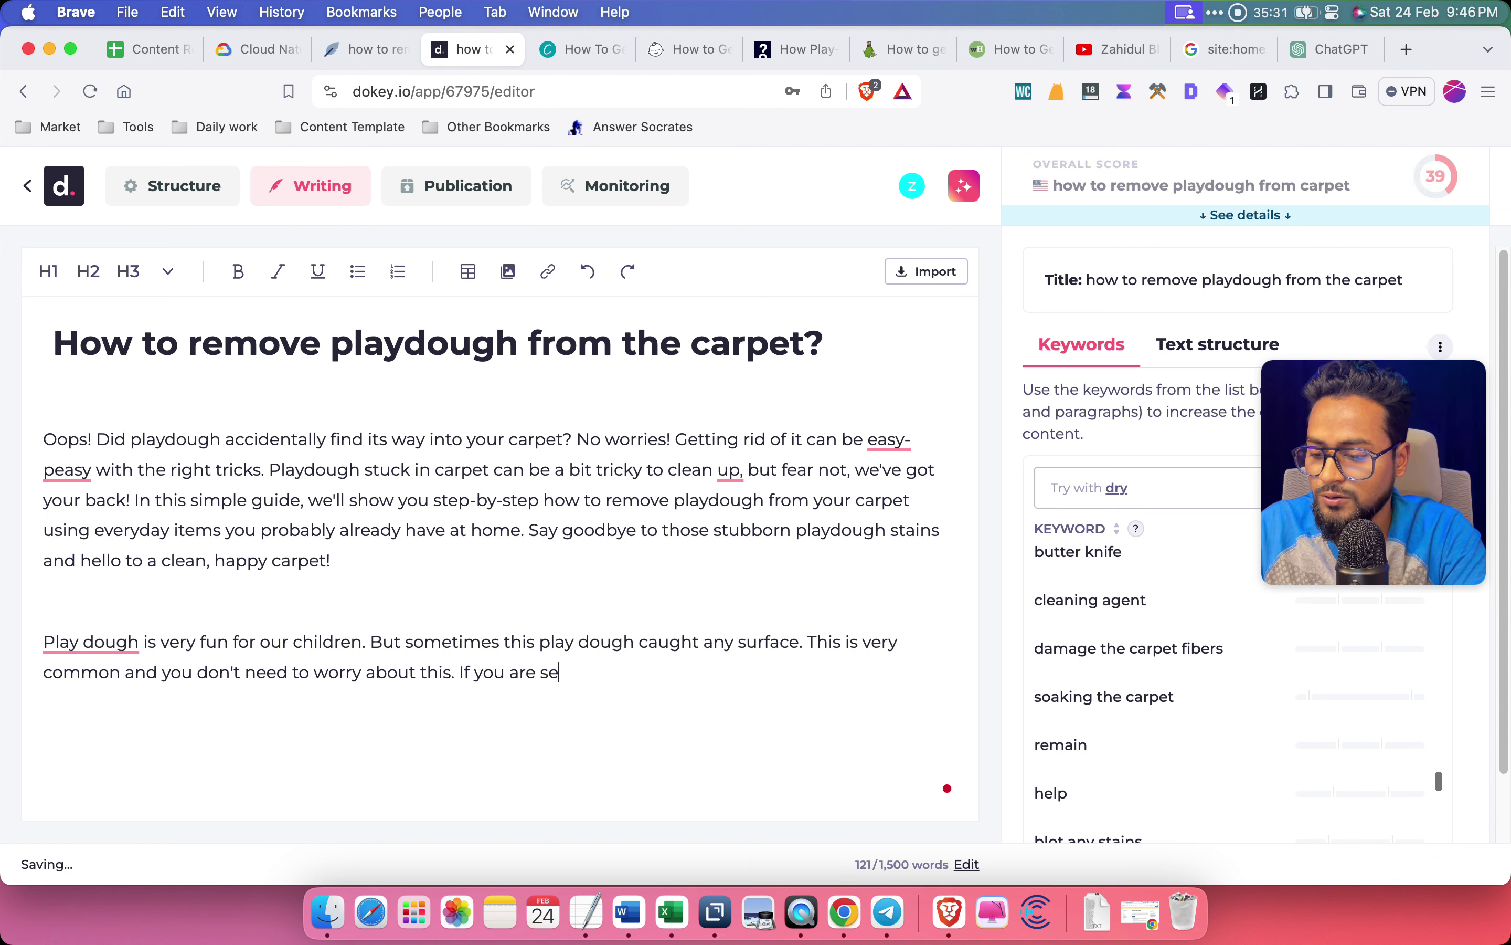
key(BackSpace)
key(BackSpace)
key(BackSpace)
key(BackSpace)
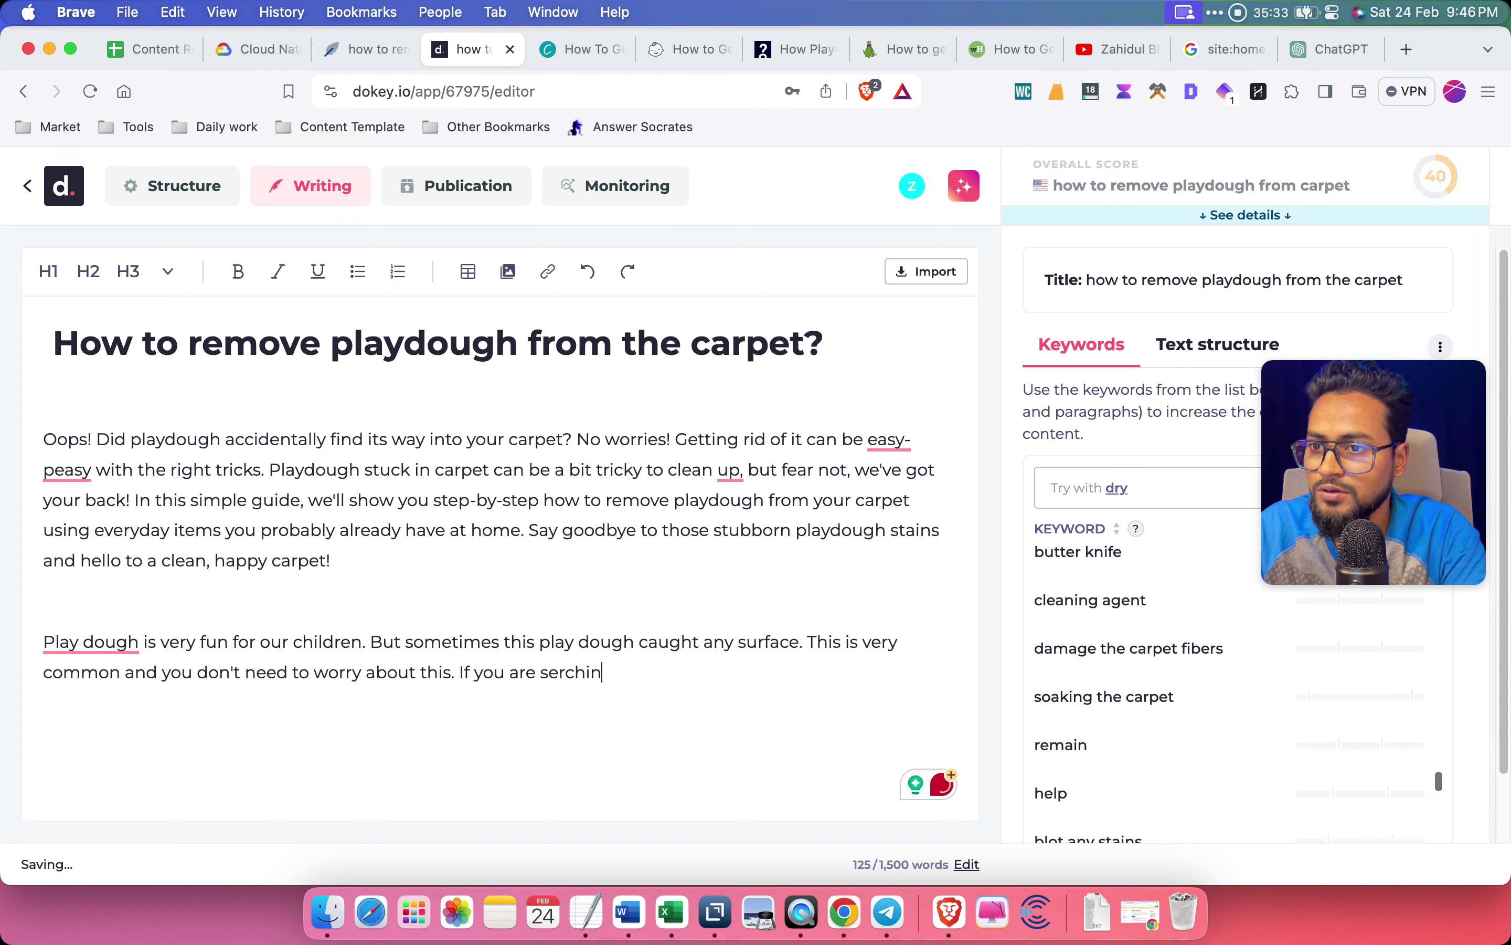
key(BackSpace)
text(looking for )
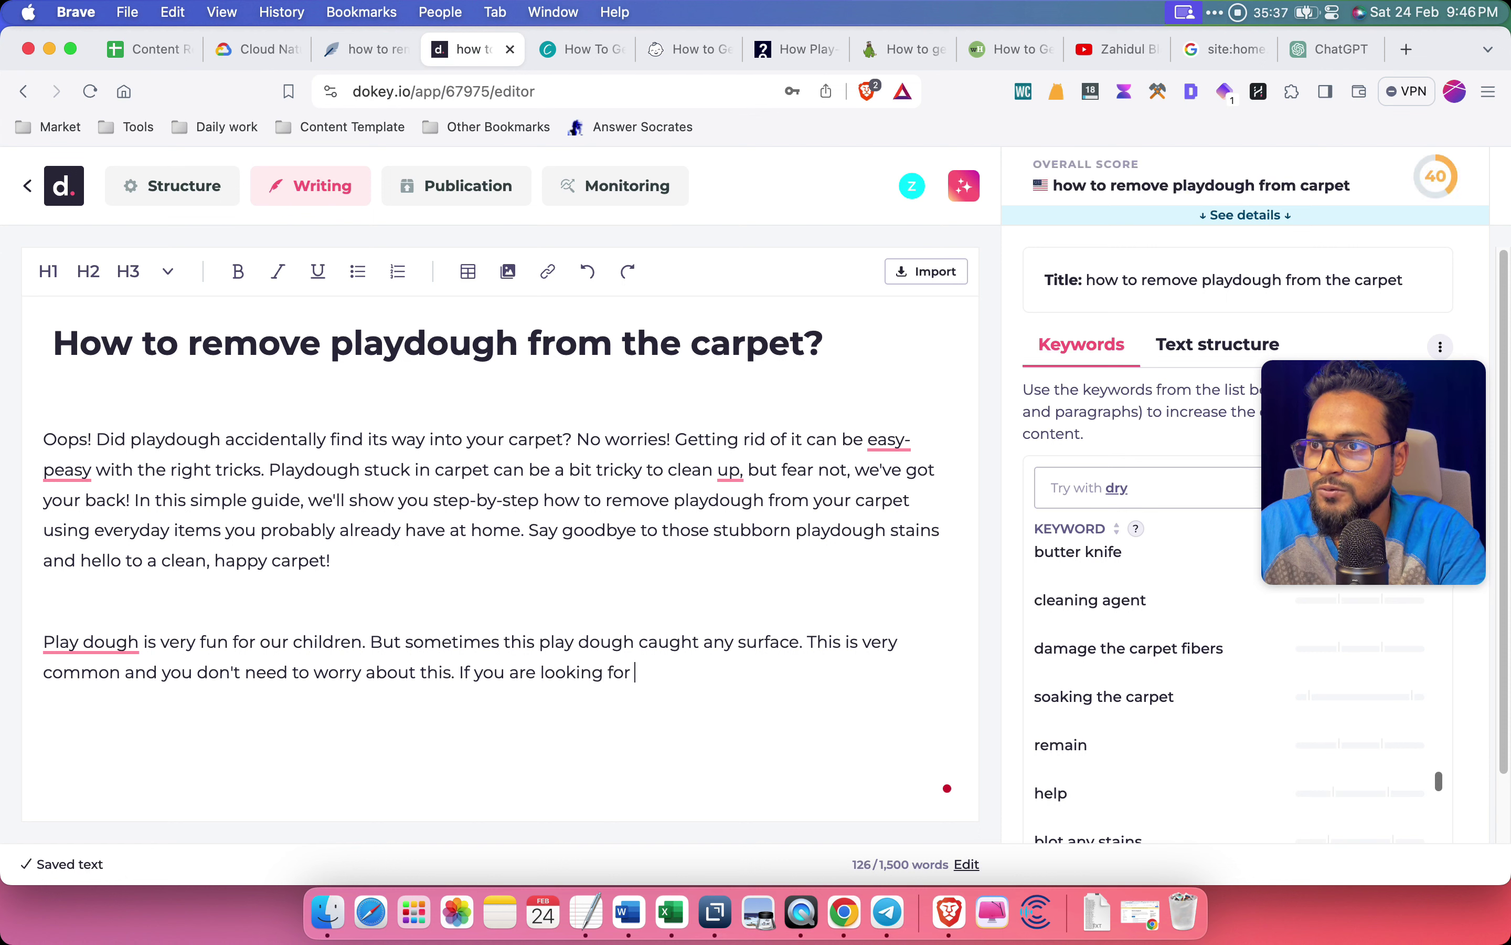
Continue the sentence with the key phrase "how to remove playdough from the carpet"
text(how to remove p)
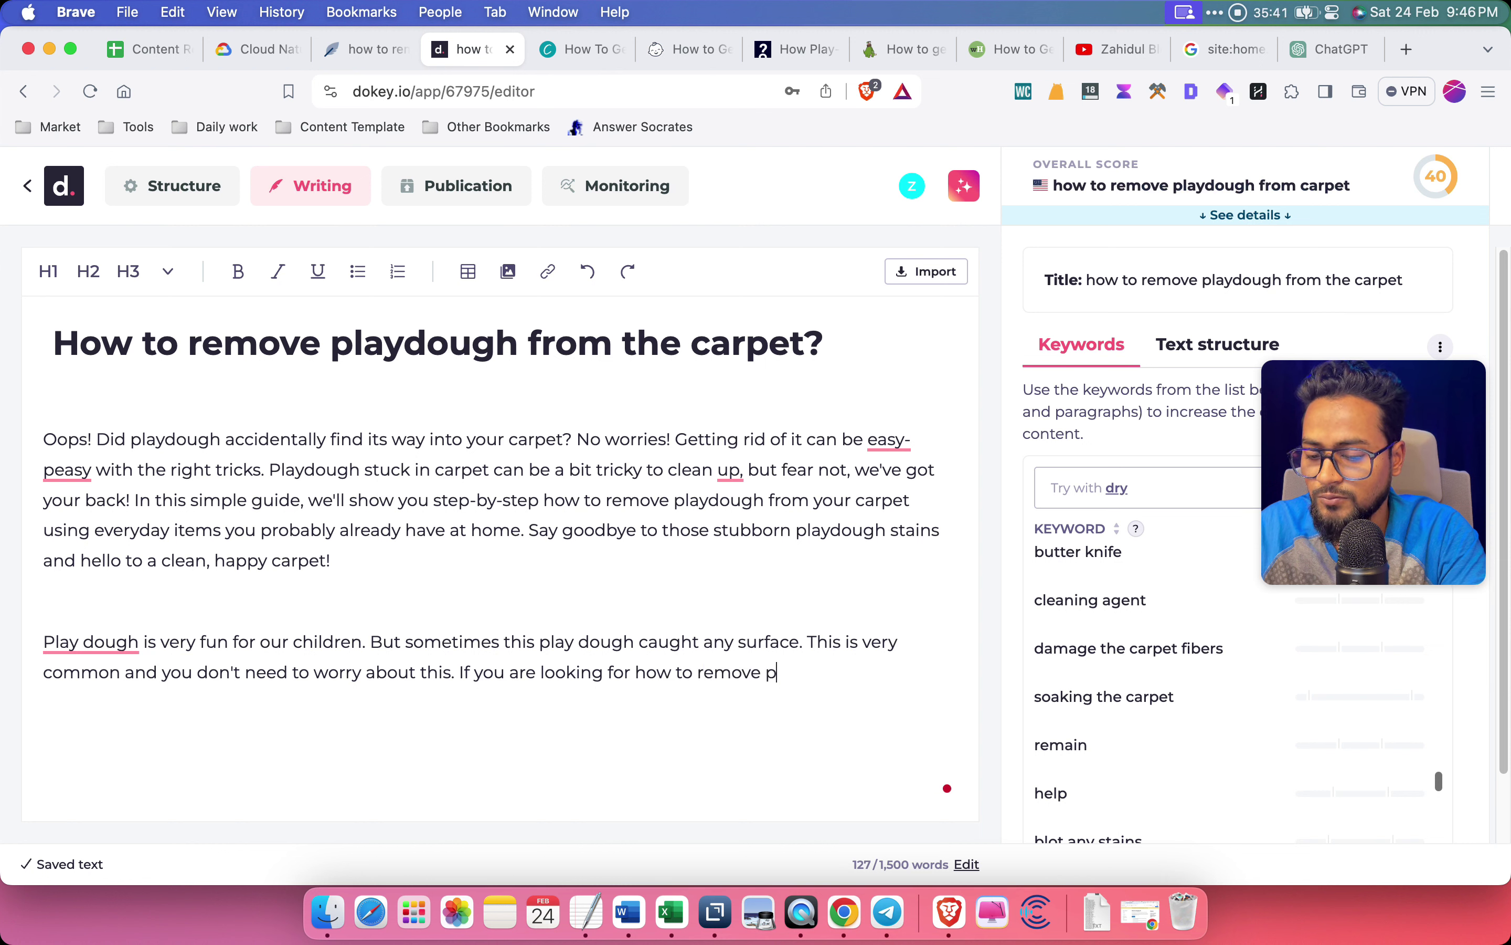
text(laydou)
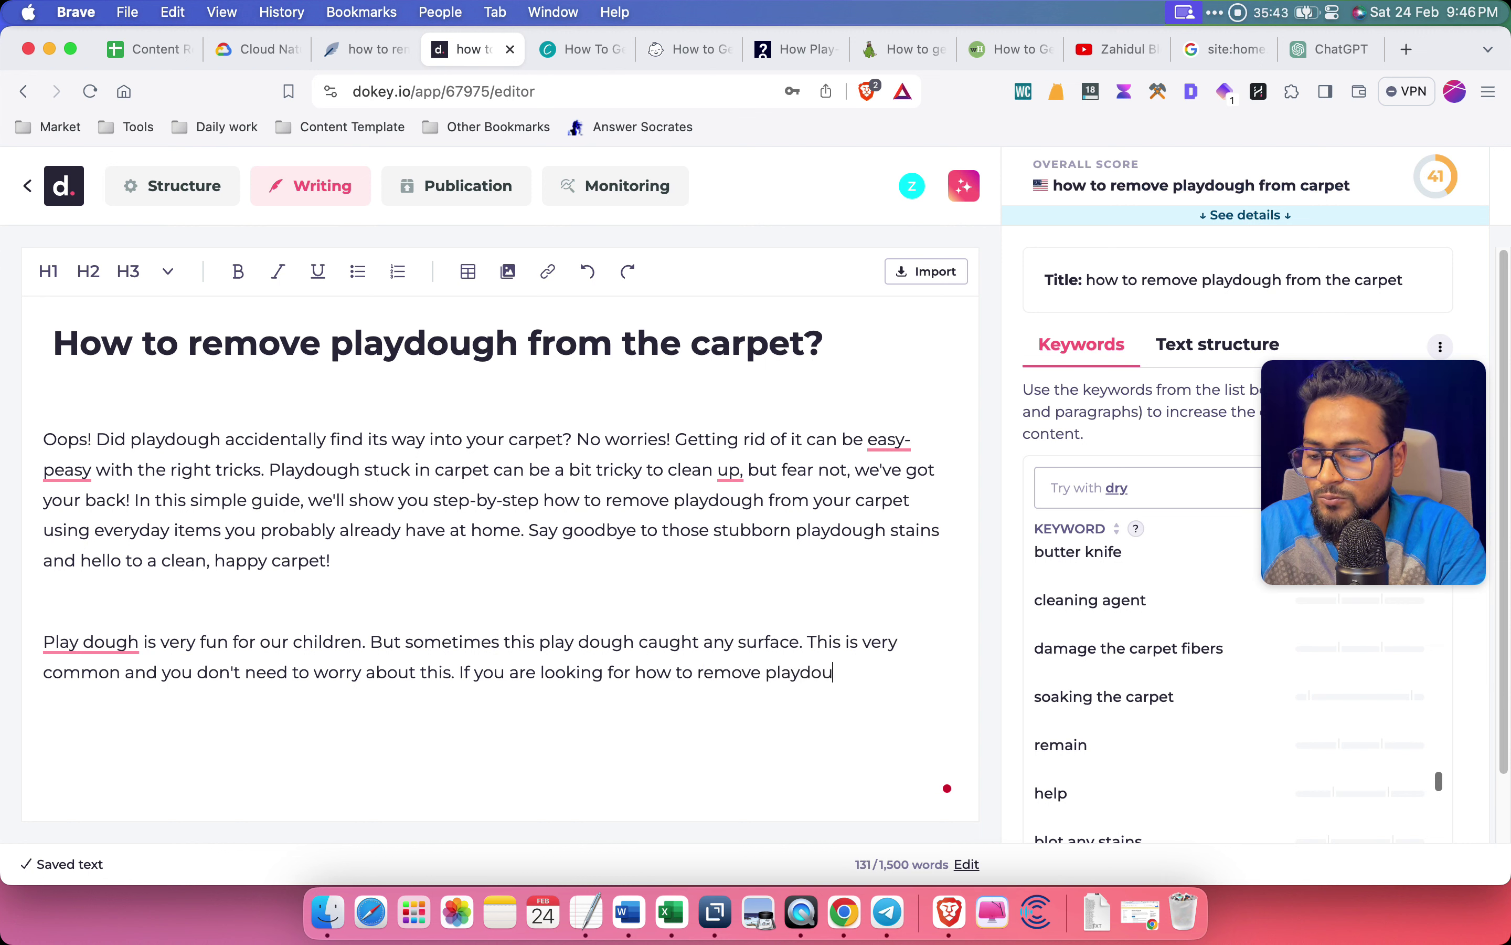
text(gh from the)
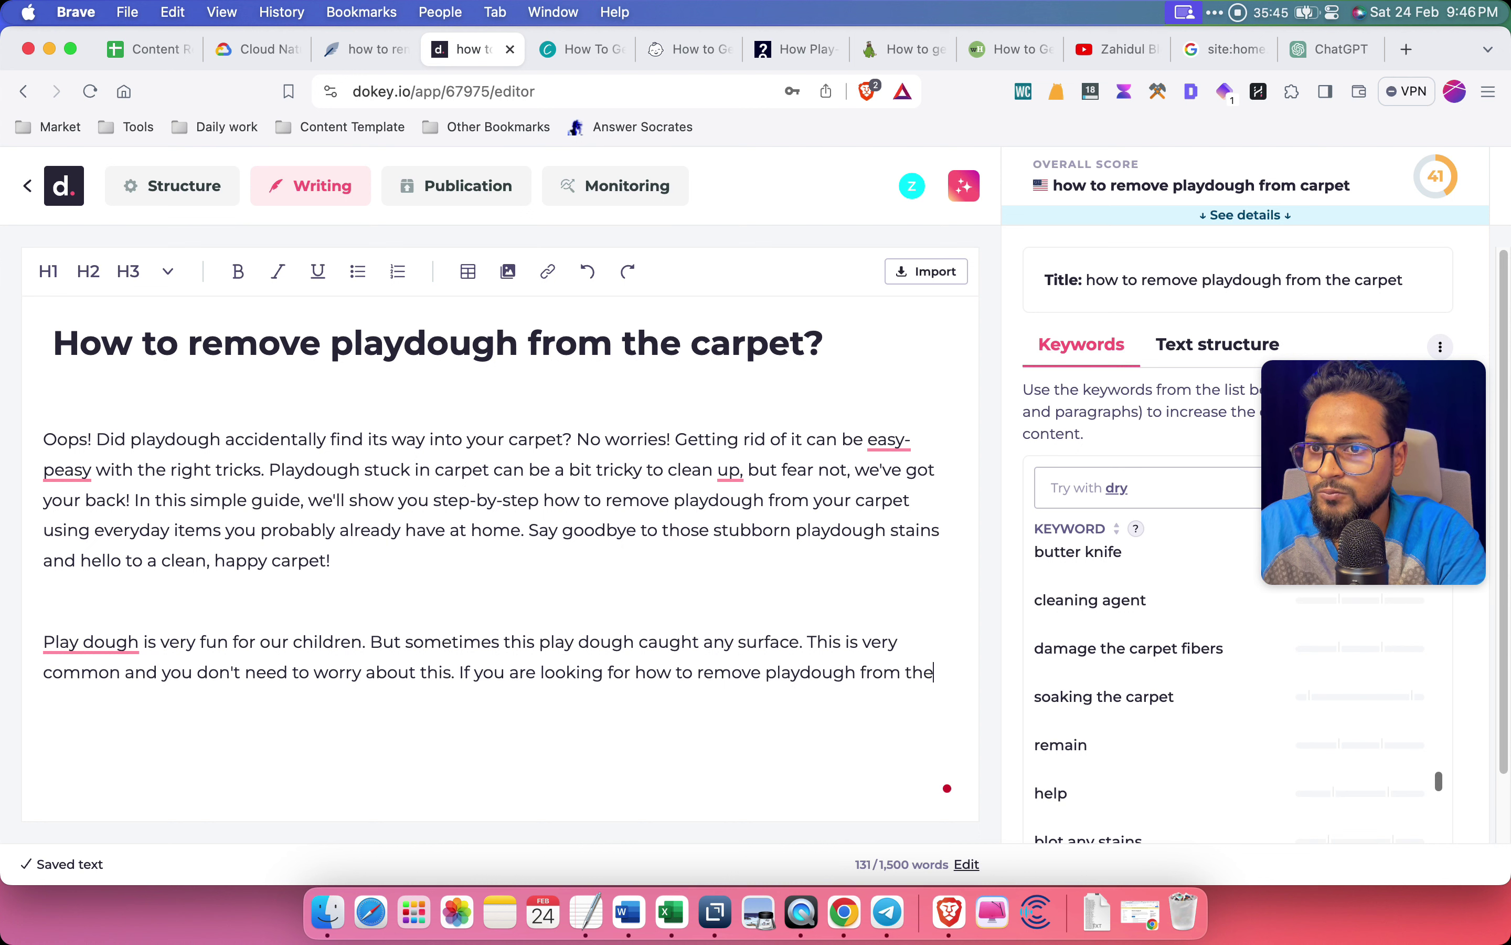
text( carpet)
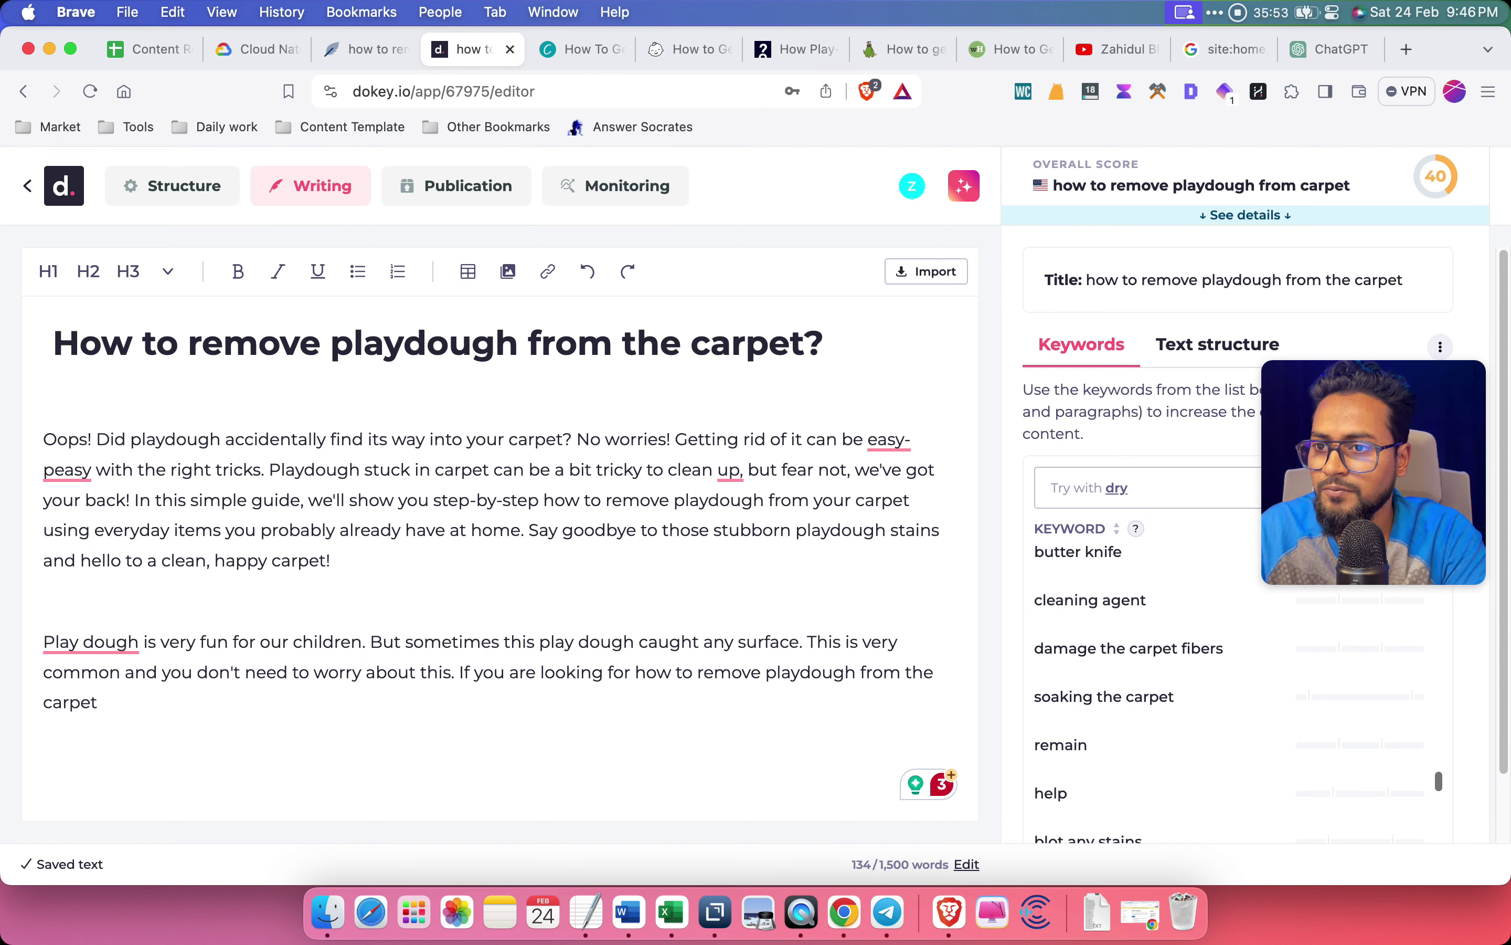
Add a question mark after "carpet" and finish the sentence with "then you have reached the right place."
text(? th)
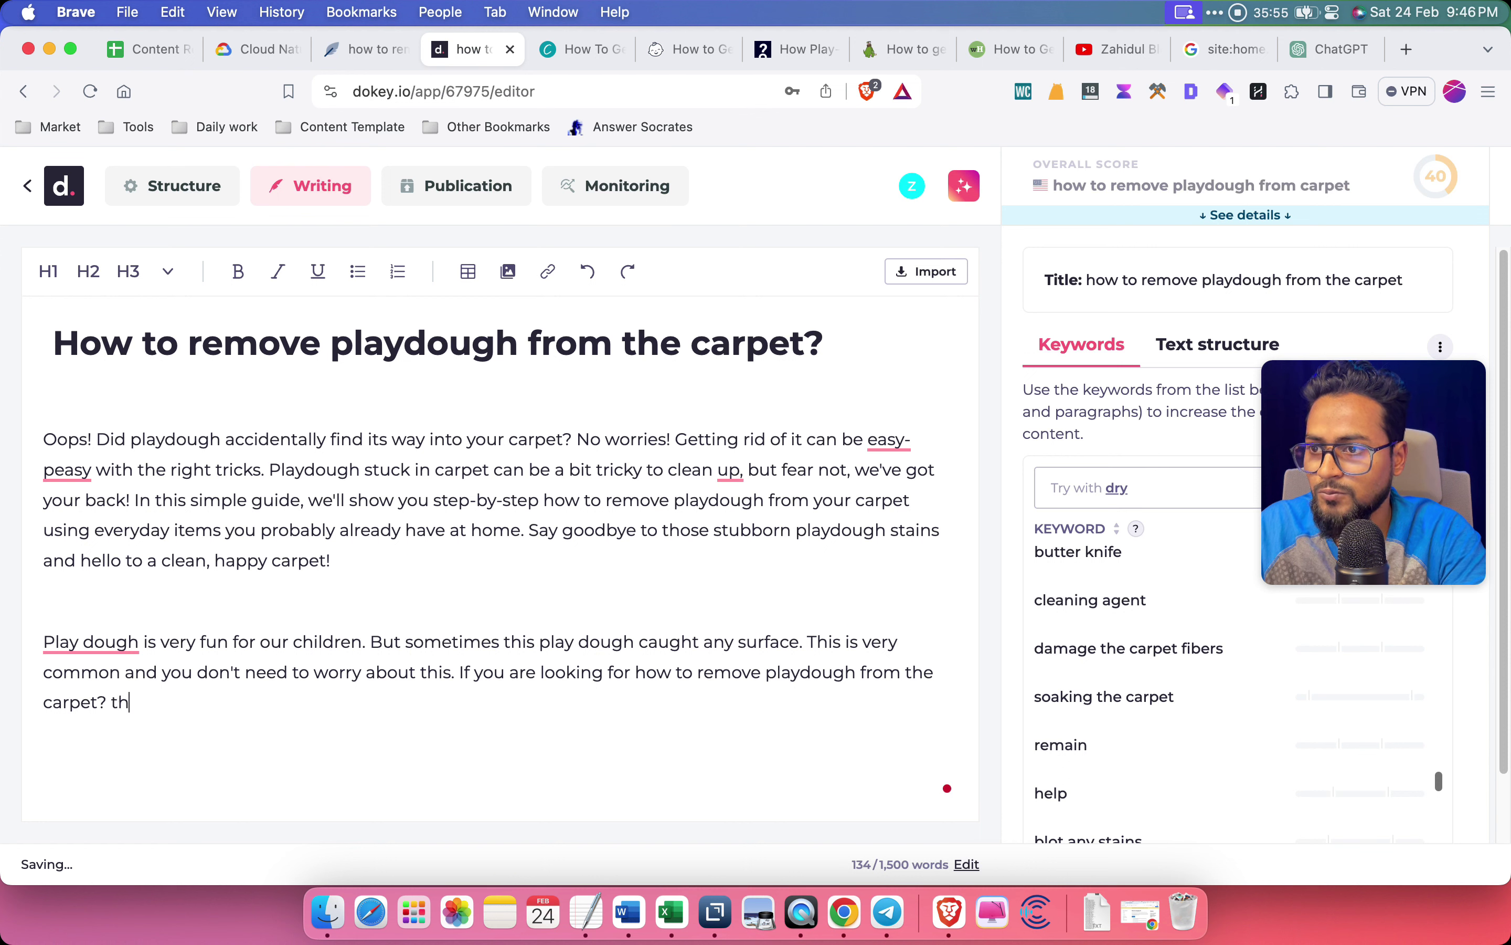
text(en you )
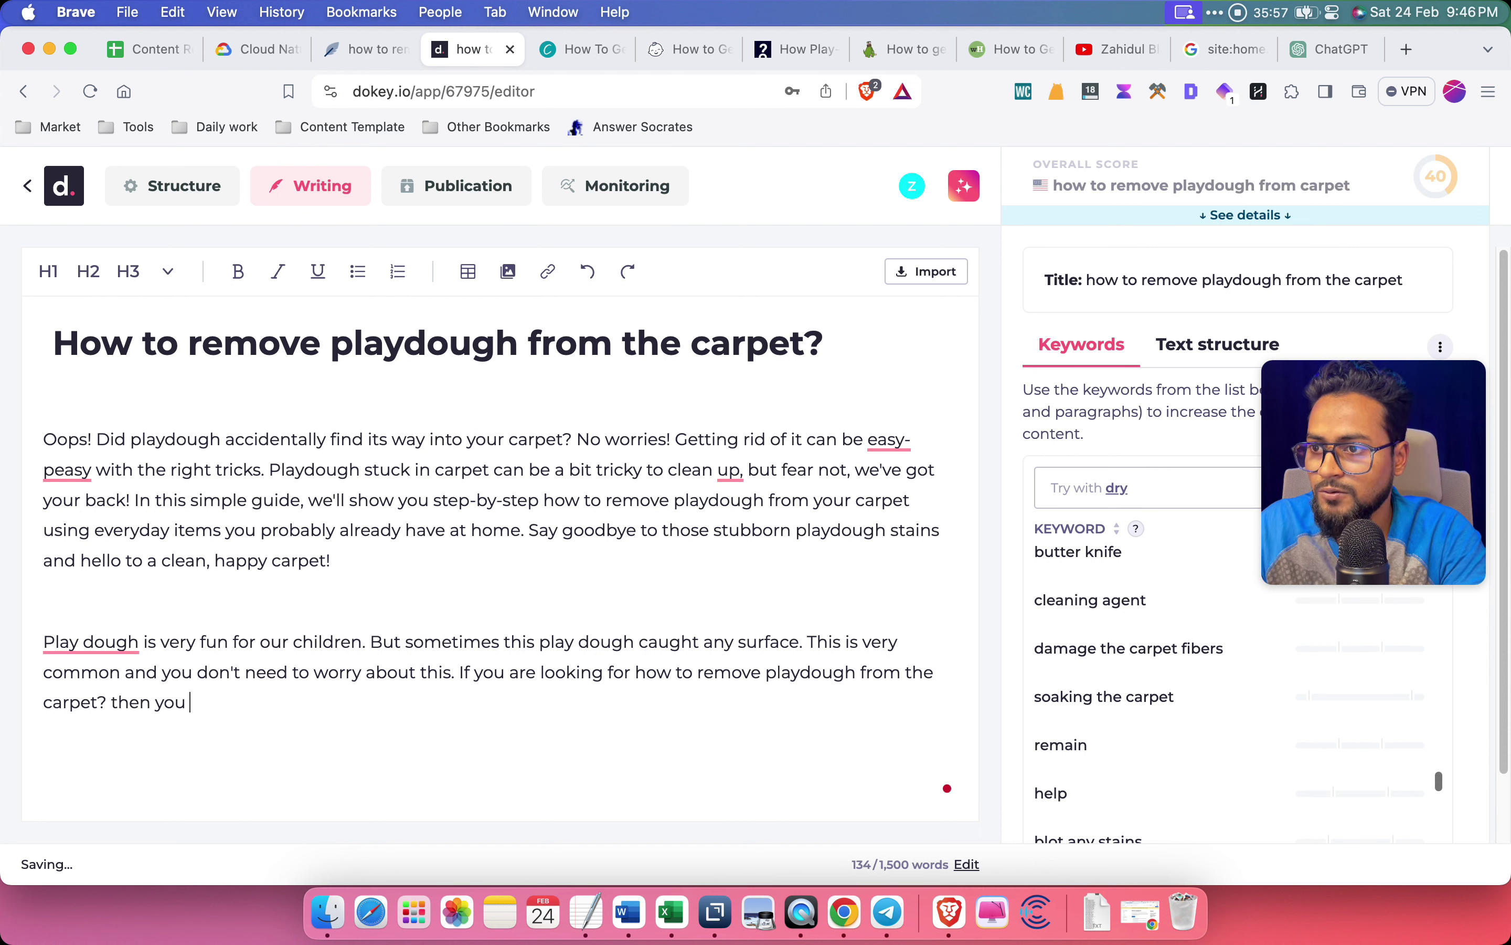
text(haeve reached the right place)
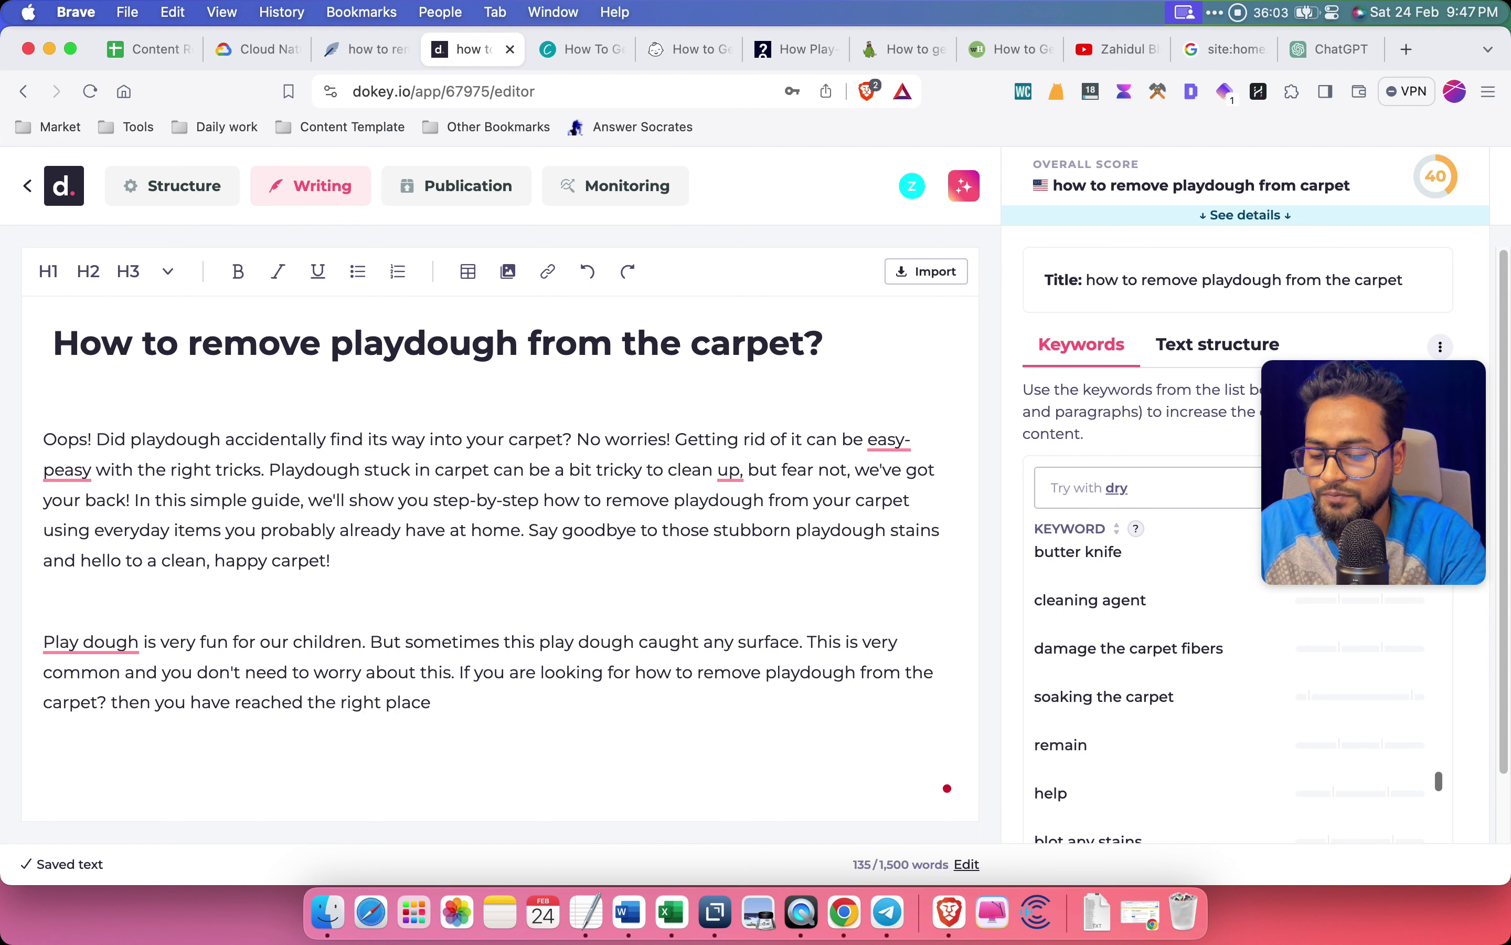
text(. )
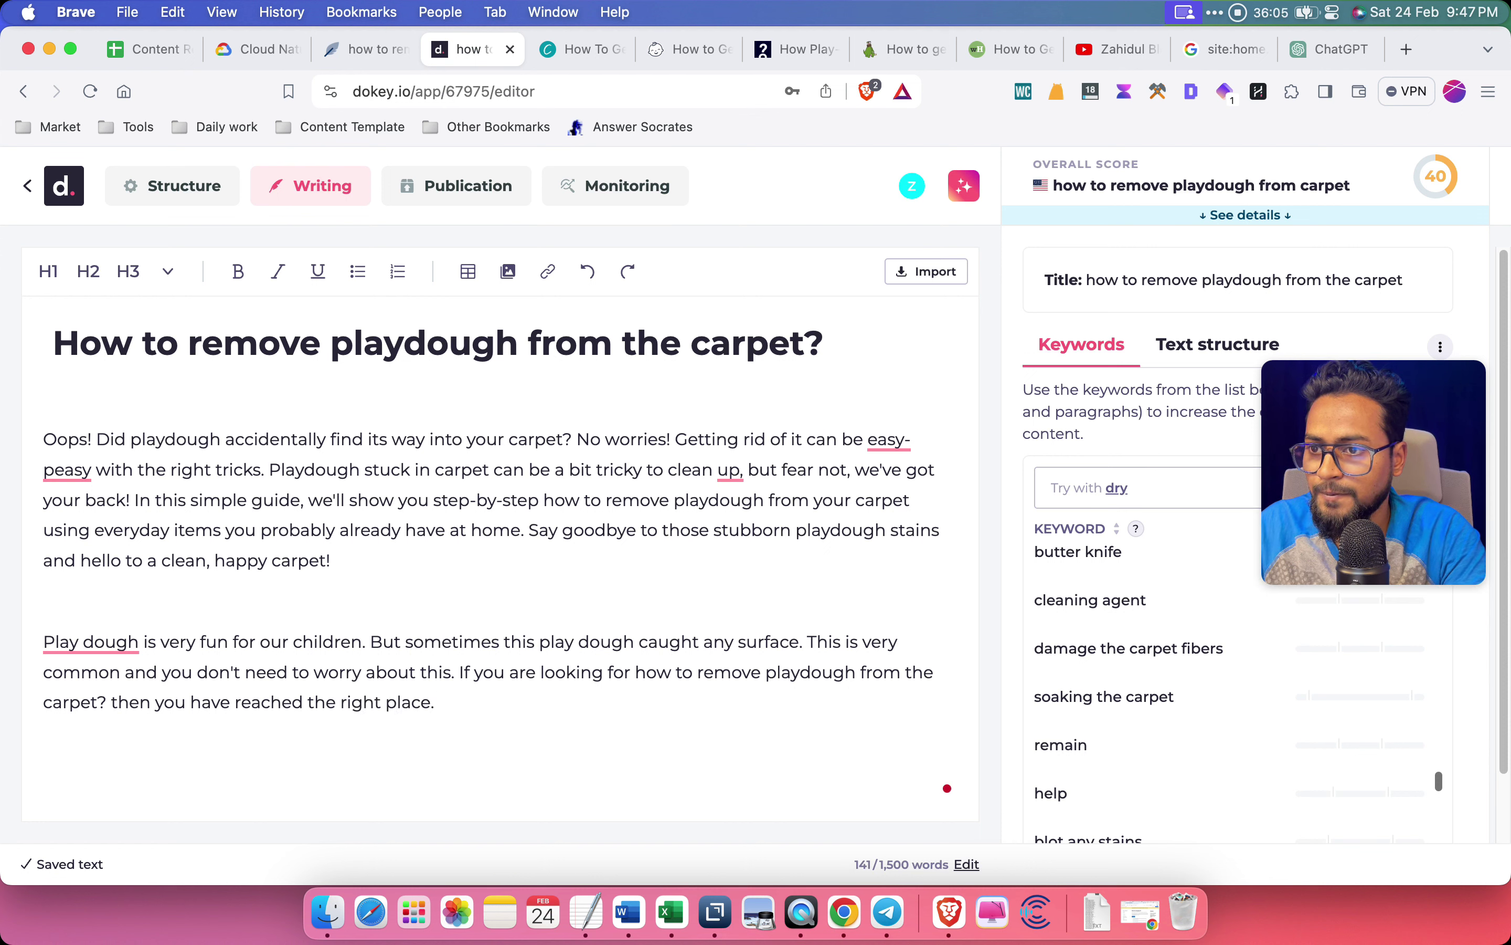
Start another sentence in the second paragraph with "In this article we are going to discuss"
text(IOn tih)
key(BackSpace)
key(BackSpace)
text(n this article we are )
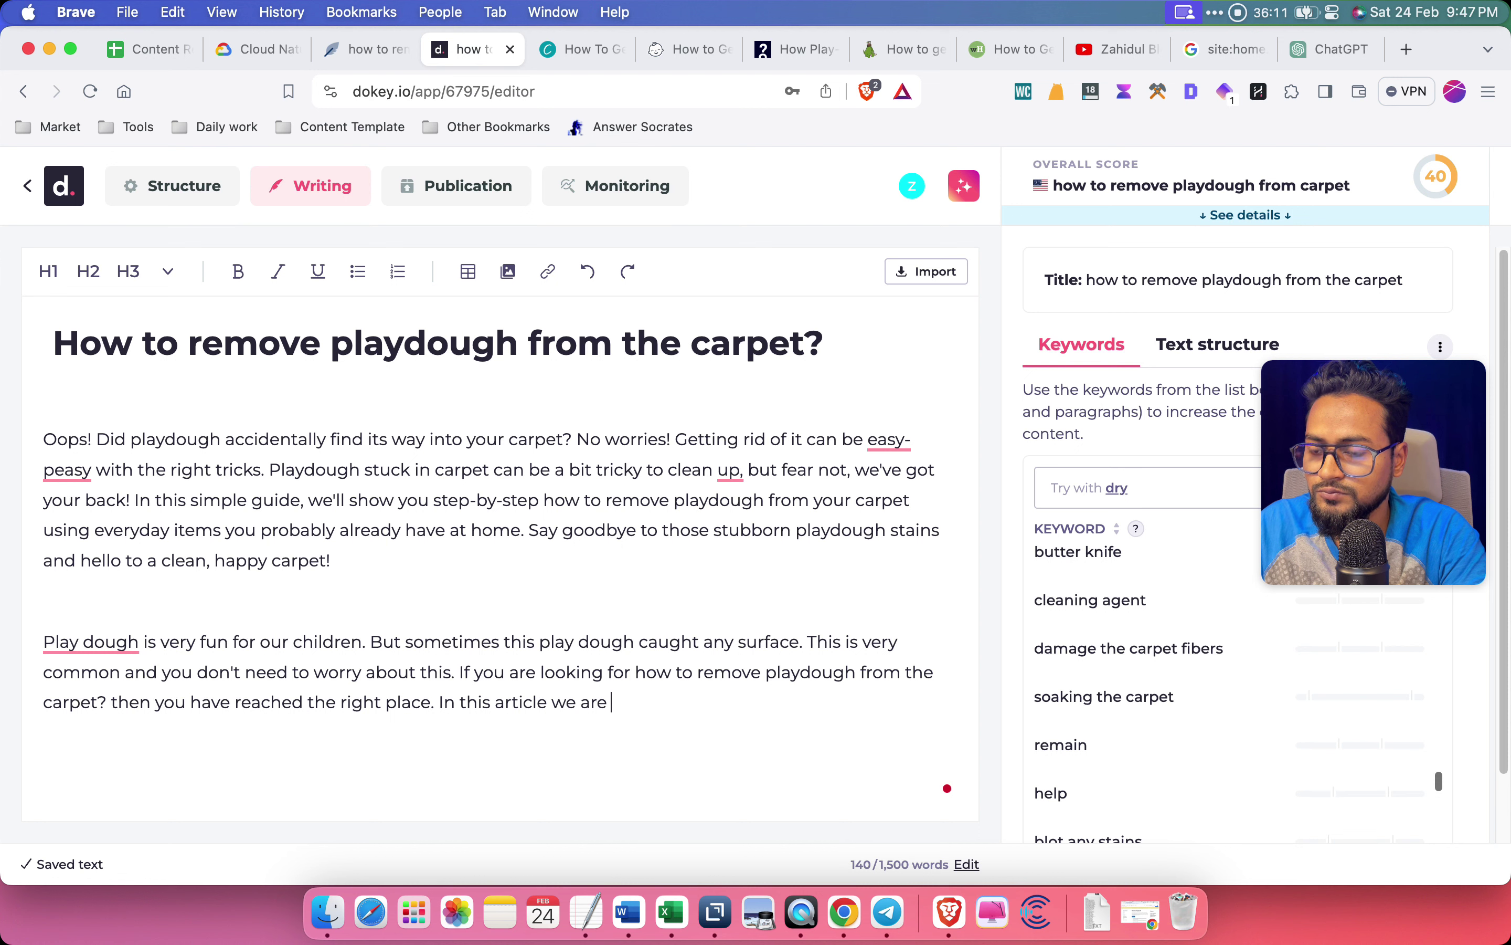
text(going to )
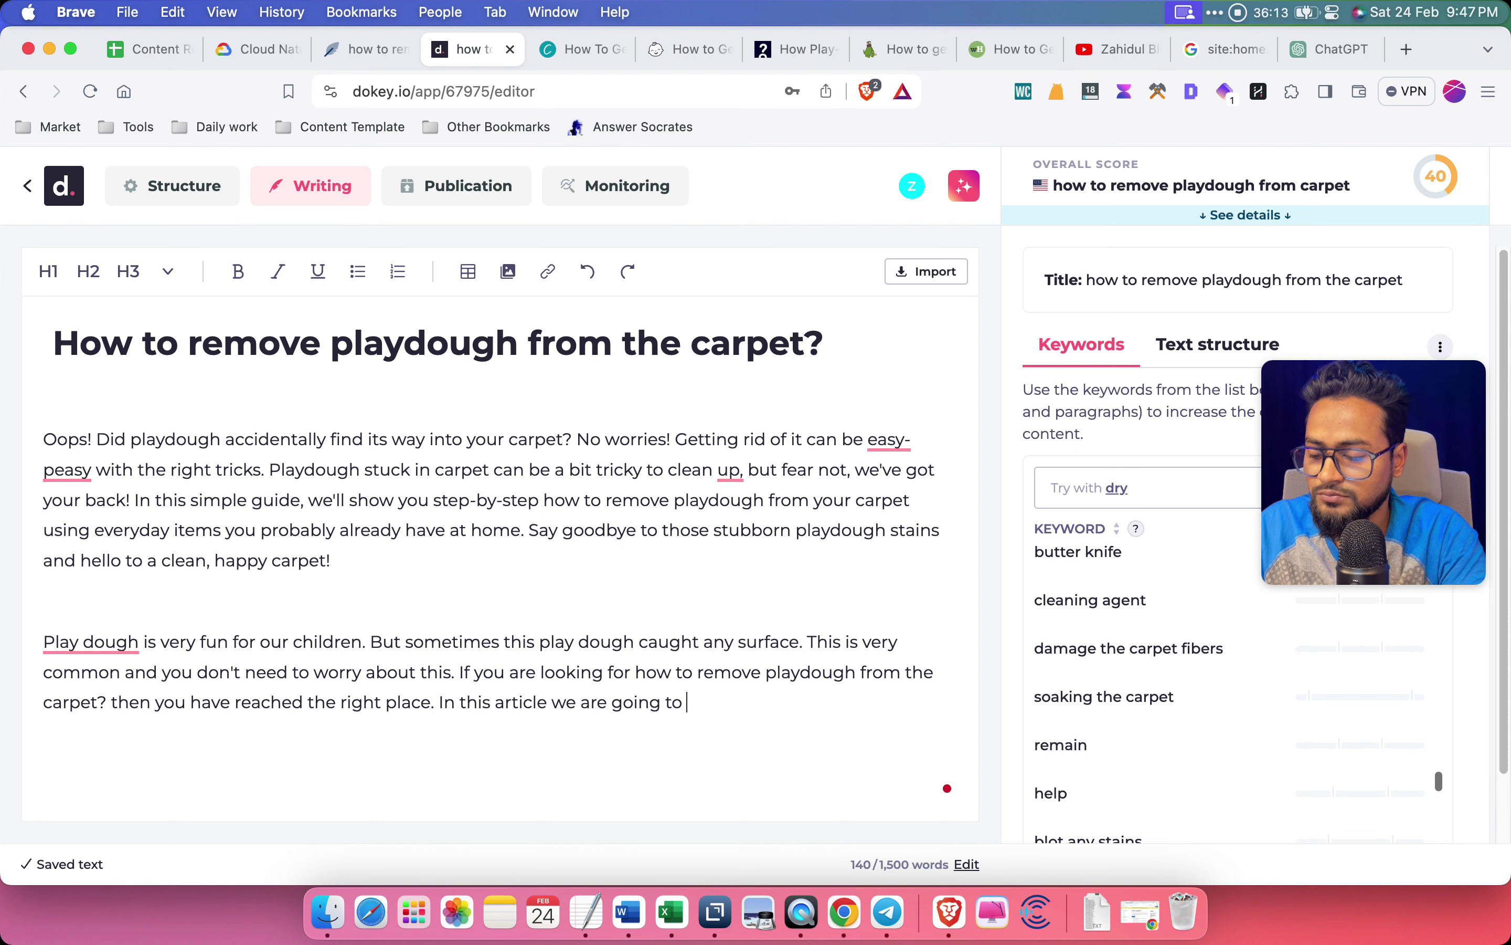
text(discuss)
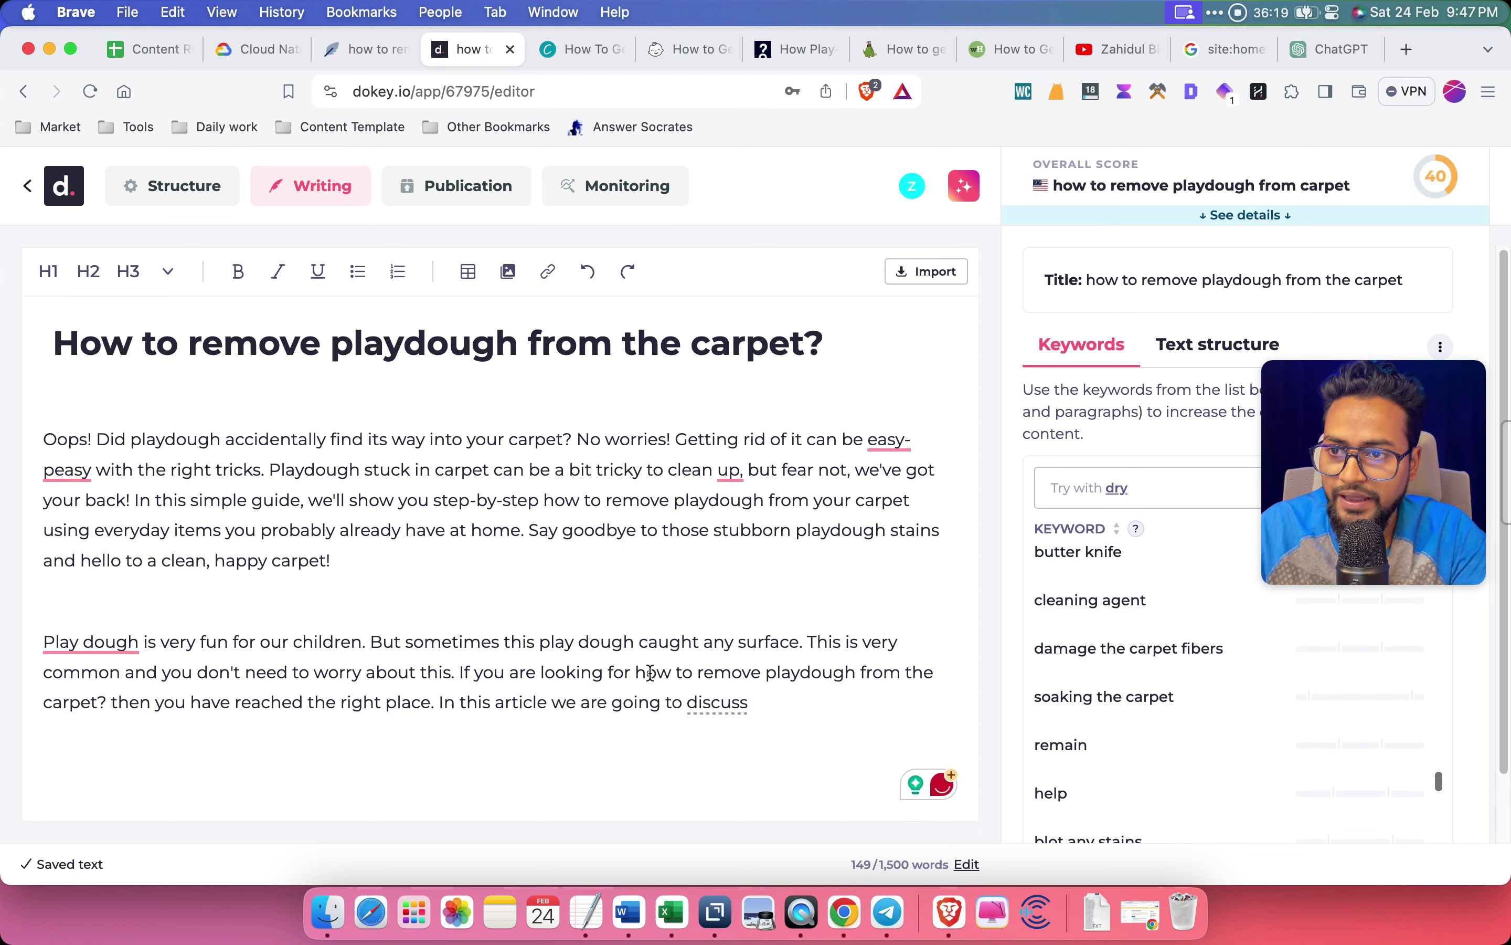
Apply the suggested comma after "In this article" and continue the sentence with "some best steps to remove"
drag(637, 671, 99, 698)
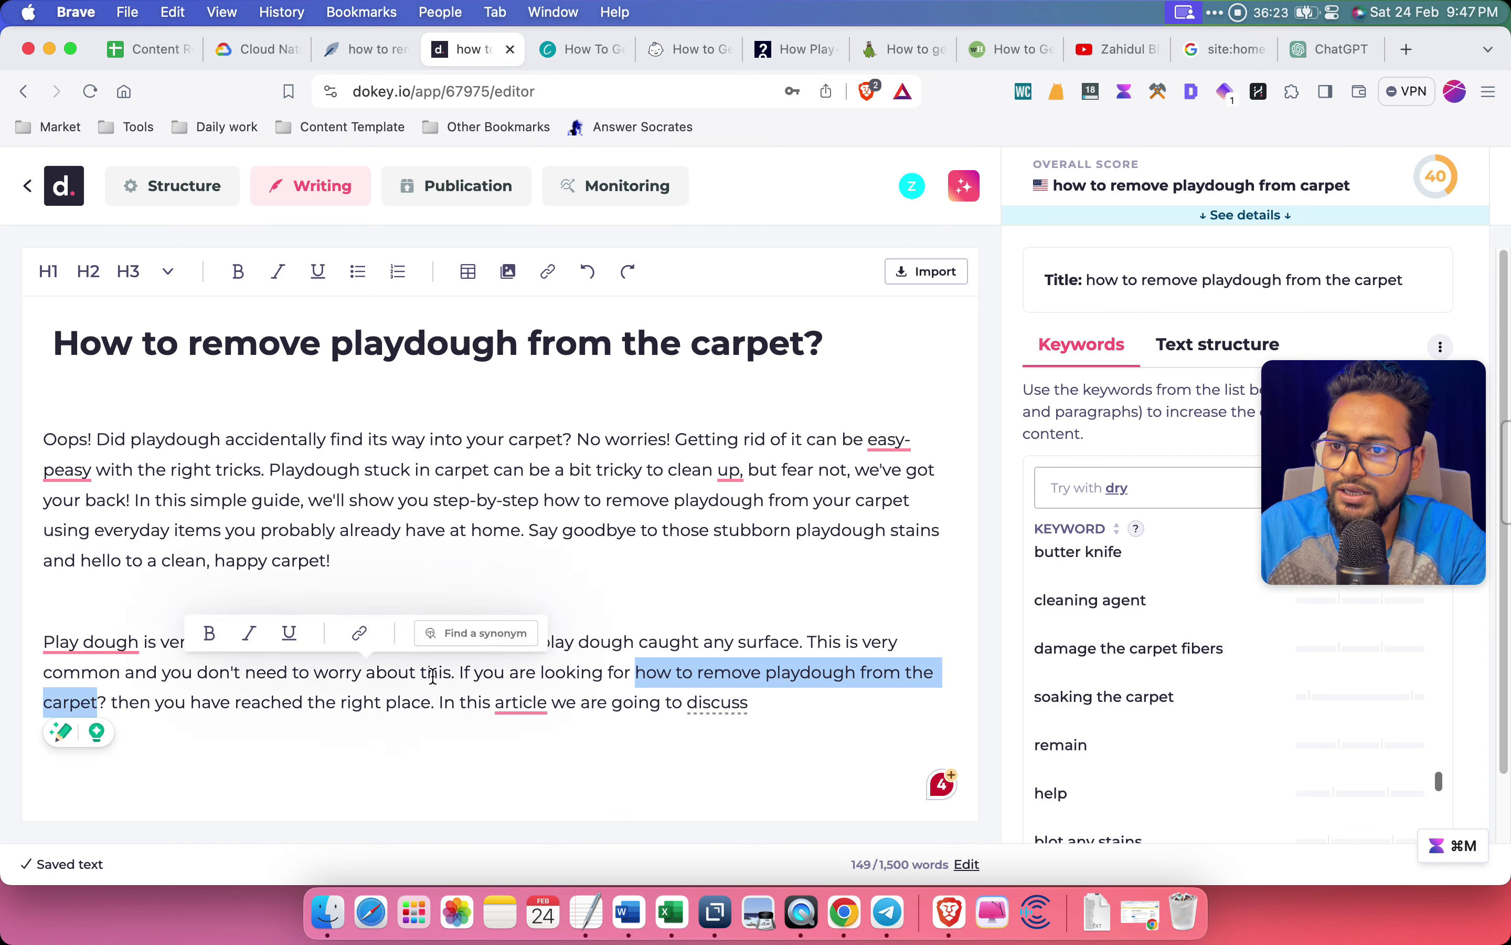
click(901, 672)
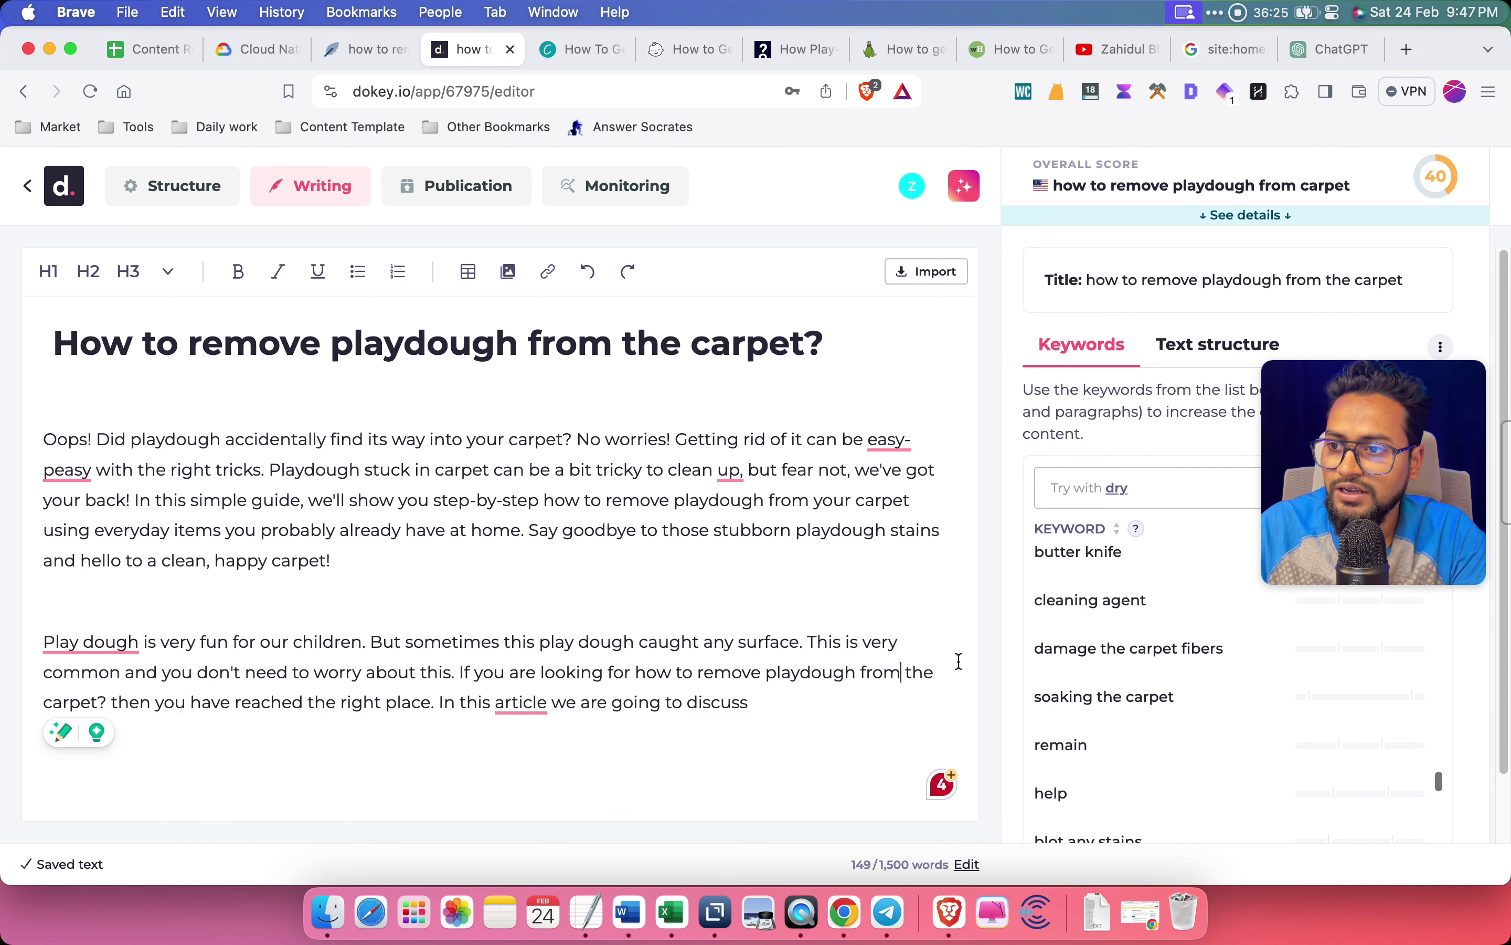
mouse_move(515, 703)
click(525, 767)
click(811, 709)
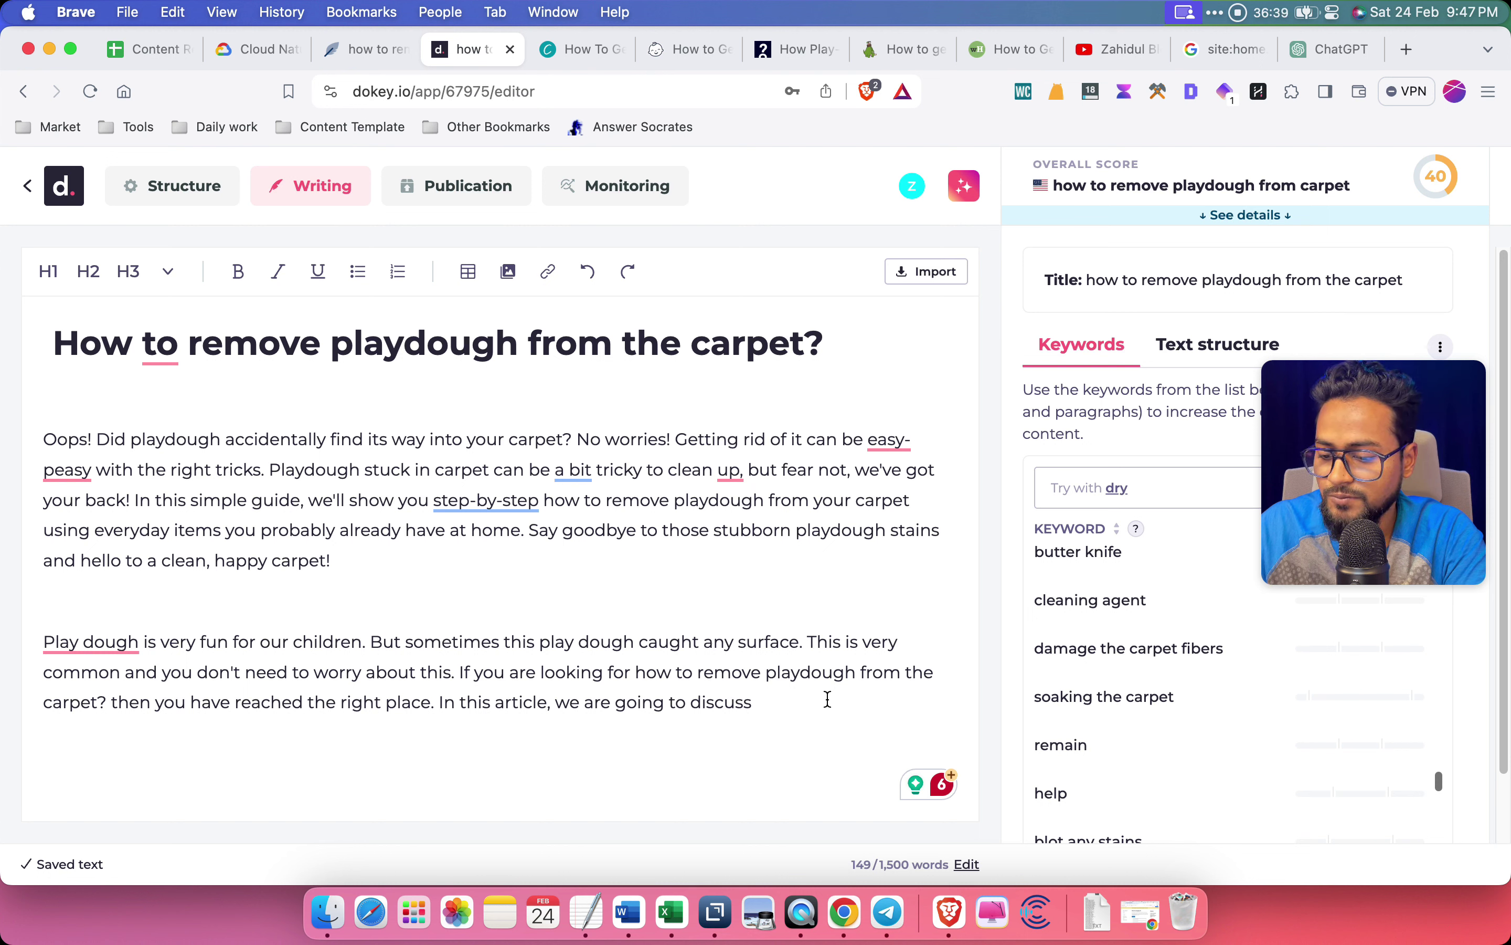
text(some best steps to )
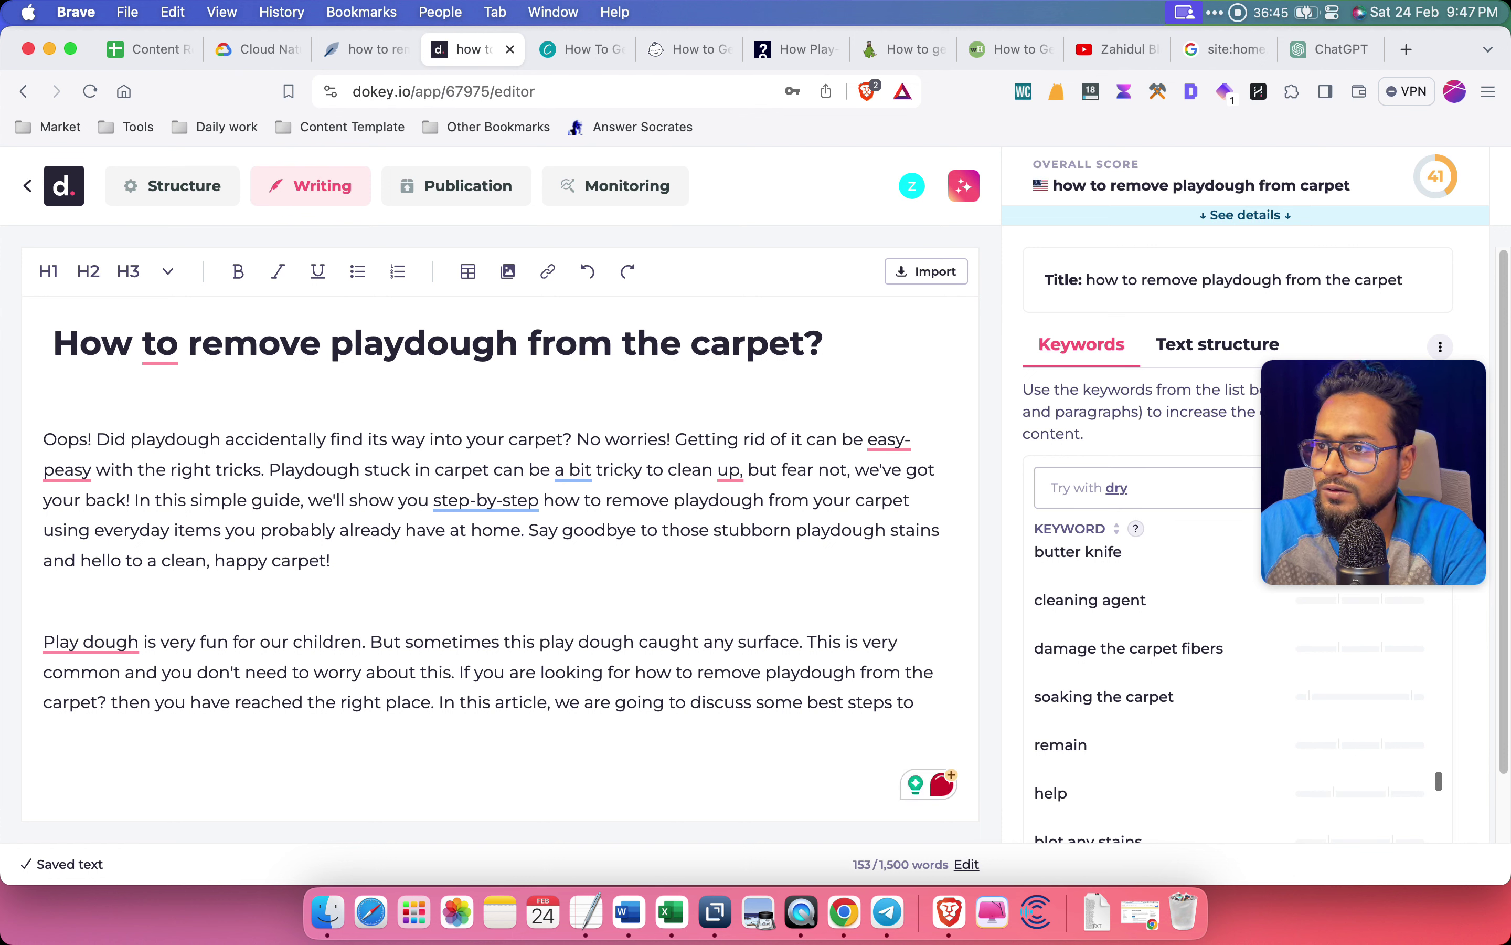
text(remove)
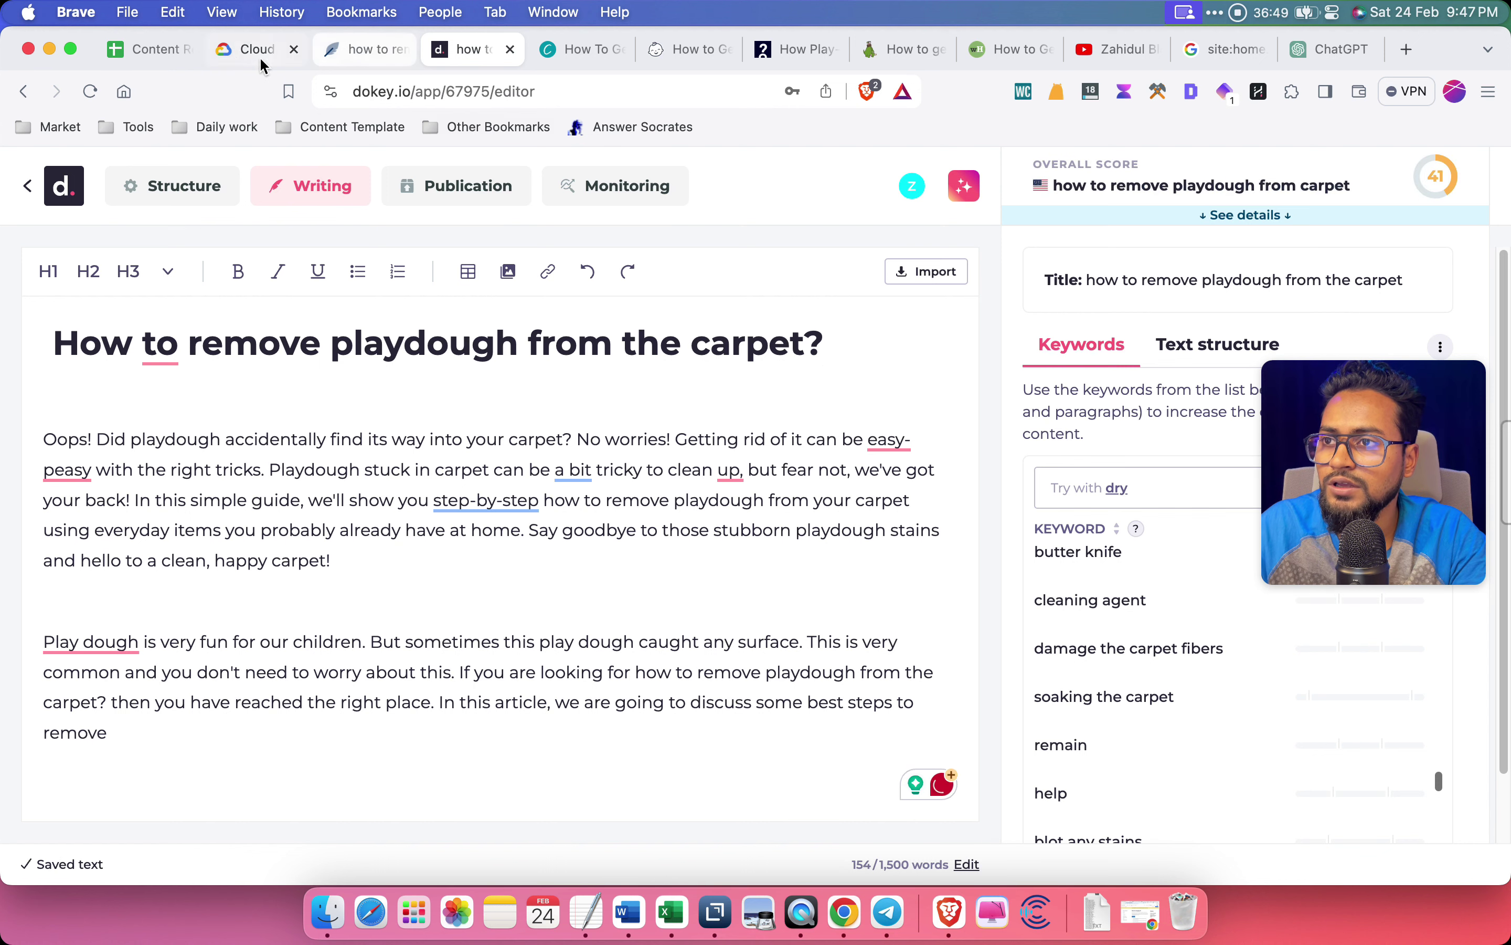
Switch to the Content Research Report spreadsheet and copy the secondary keyword "how to remove playdough stains from carpet" from cell D4
click(143, 49)
click(784, 578)
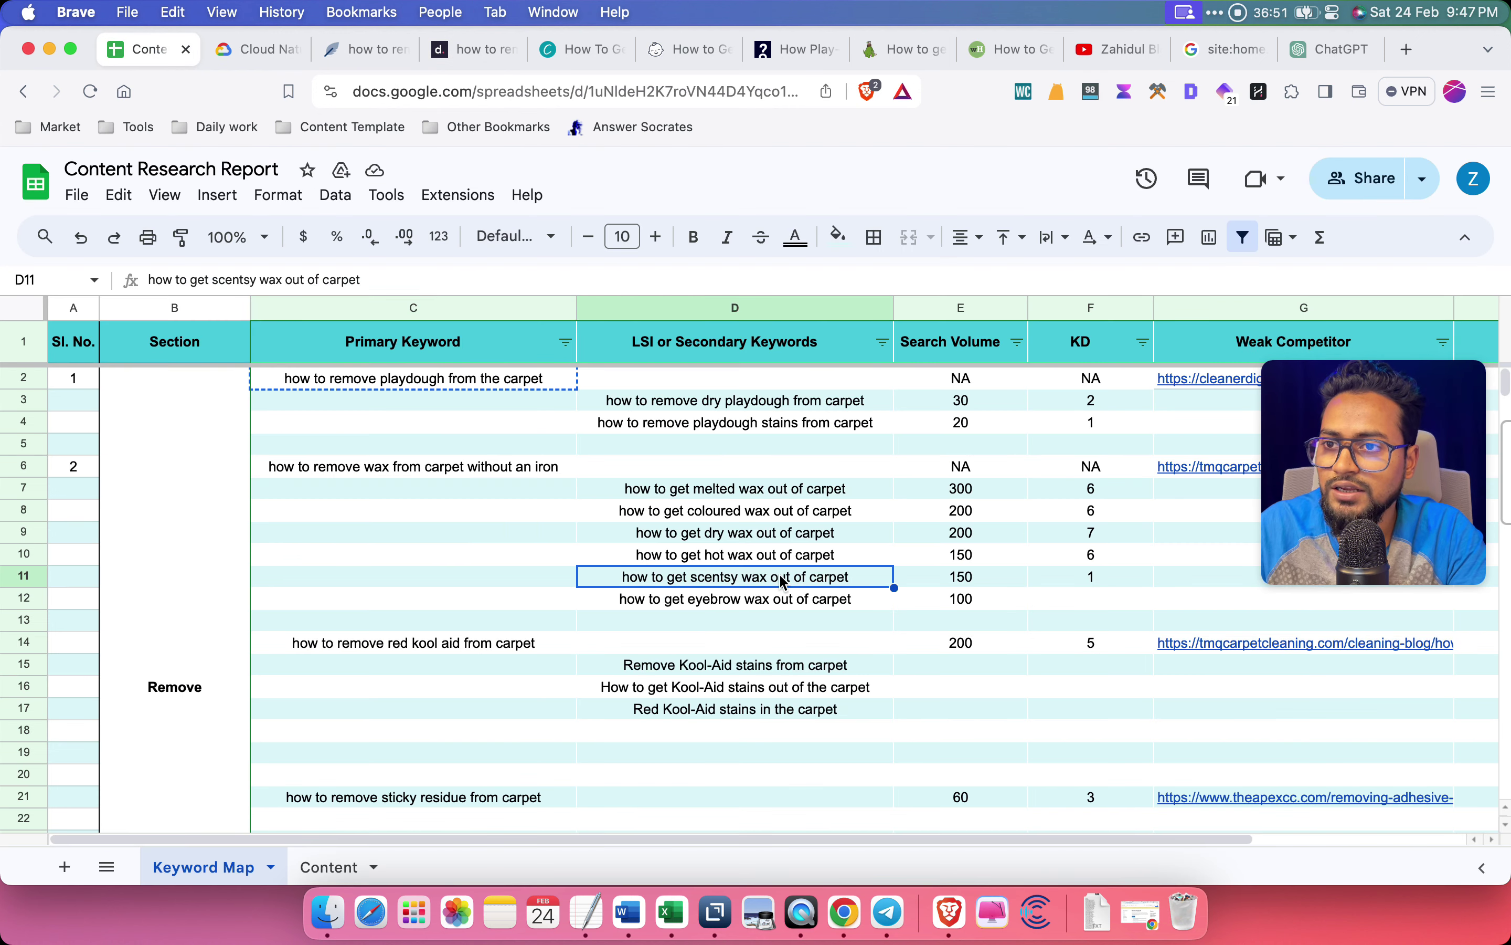
click(692, 408)
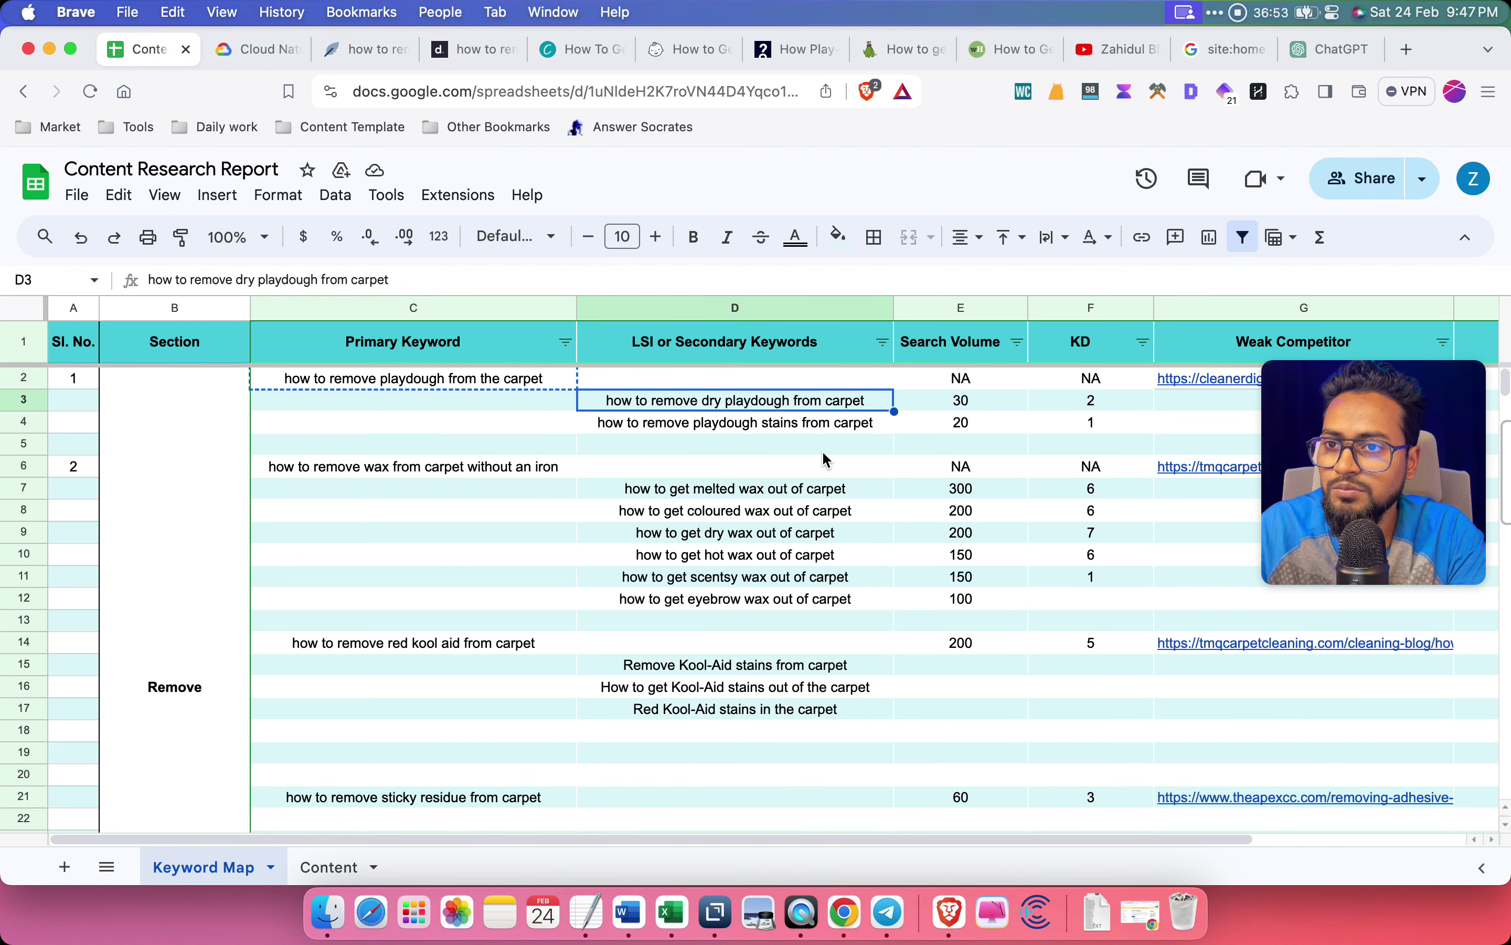
click(675, 427)
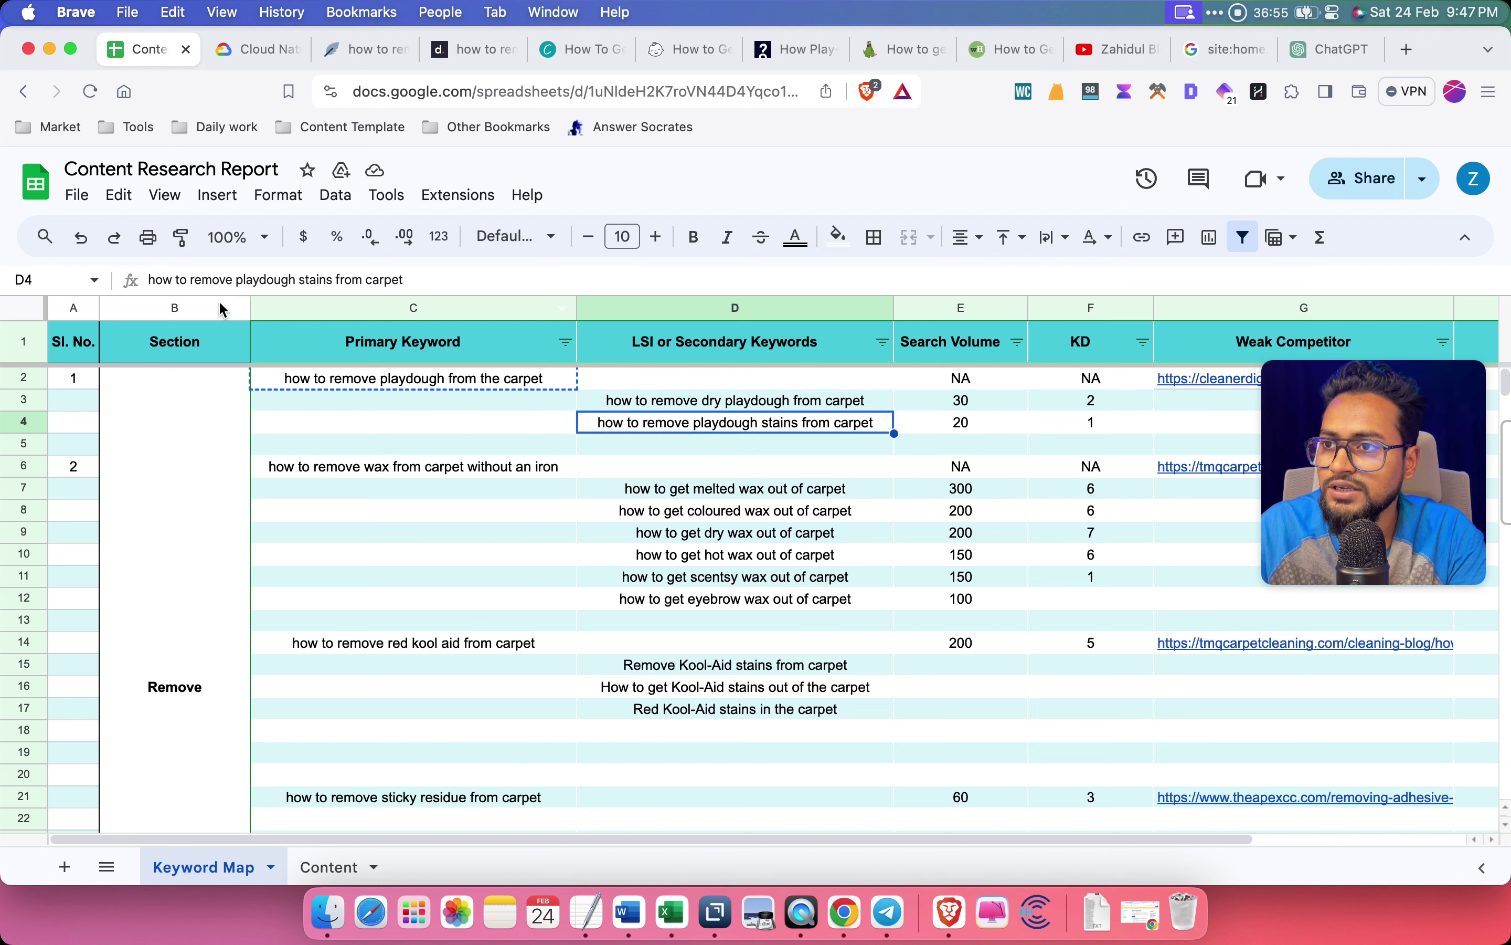
click(420, 282)
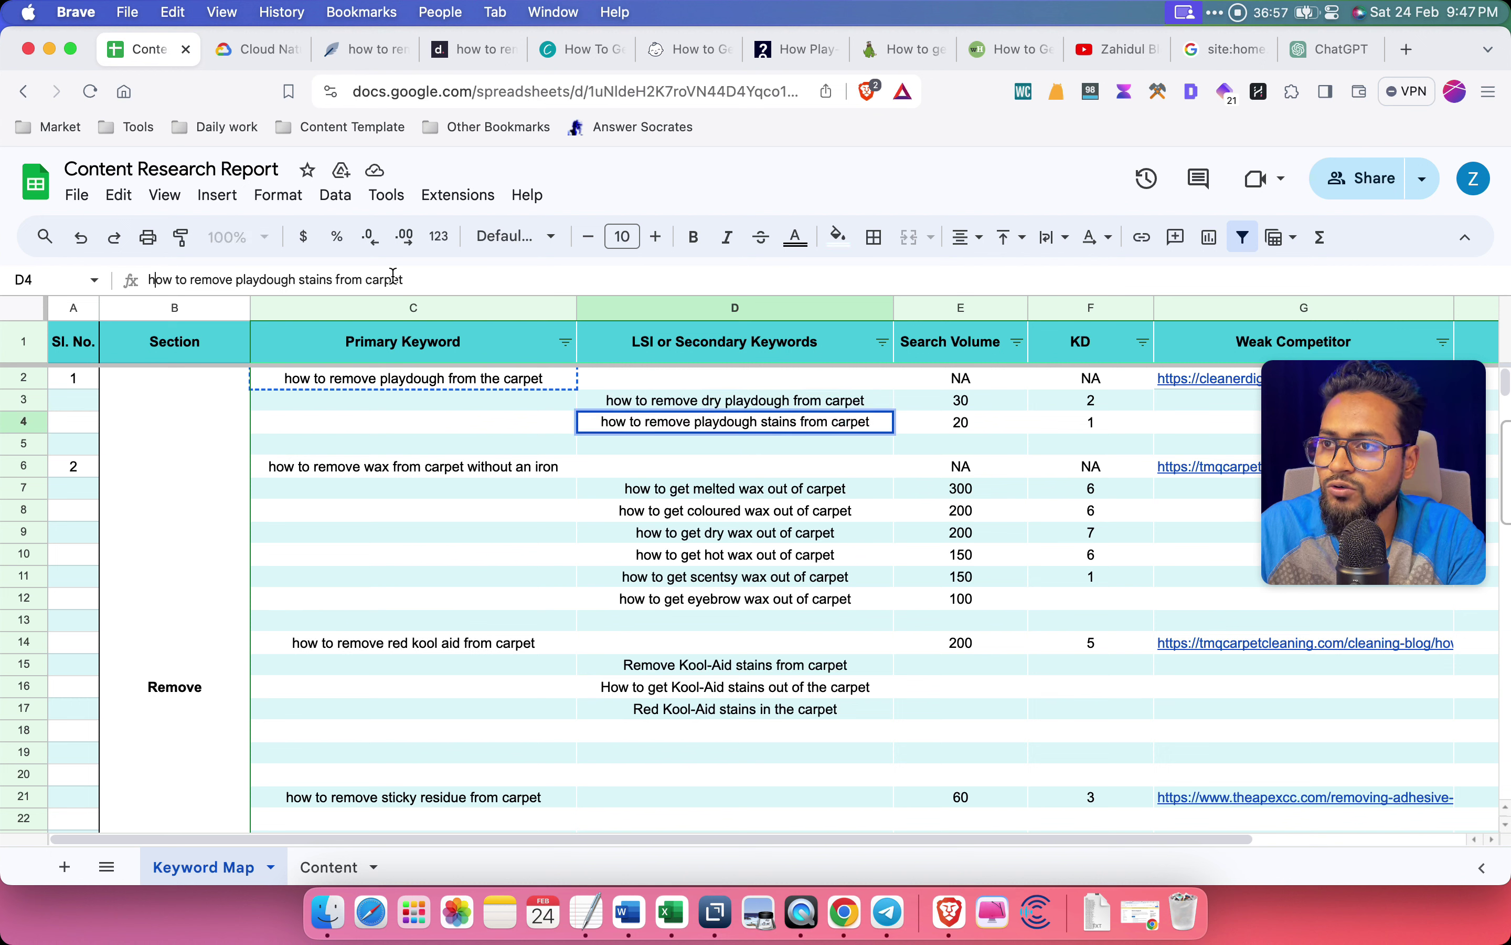
shift+click(150, 276)
key(super+c)
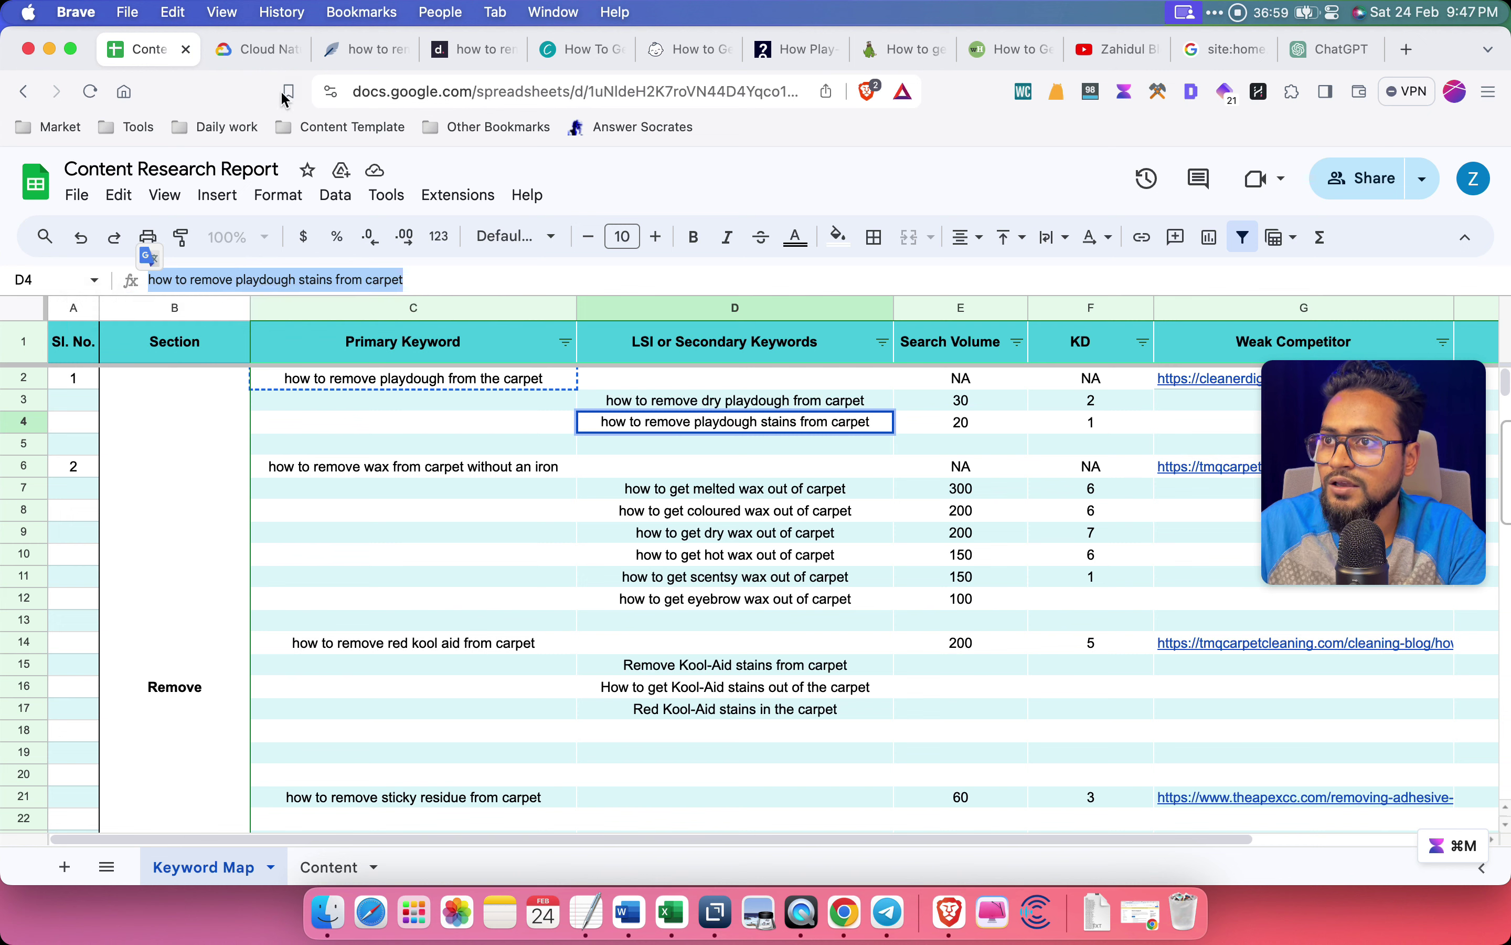
Return to the Dokey editor, paste the keyword at the sentence's end and delete the redundant "how to remove"
click(477, 49)
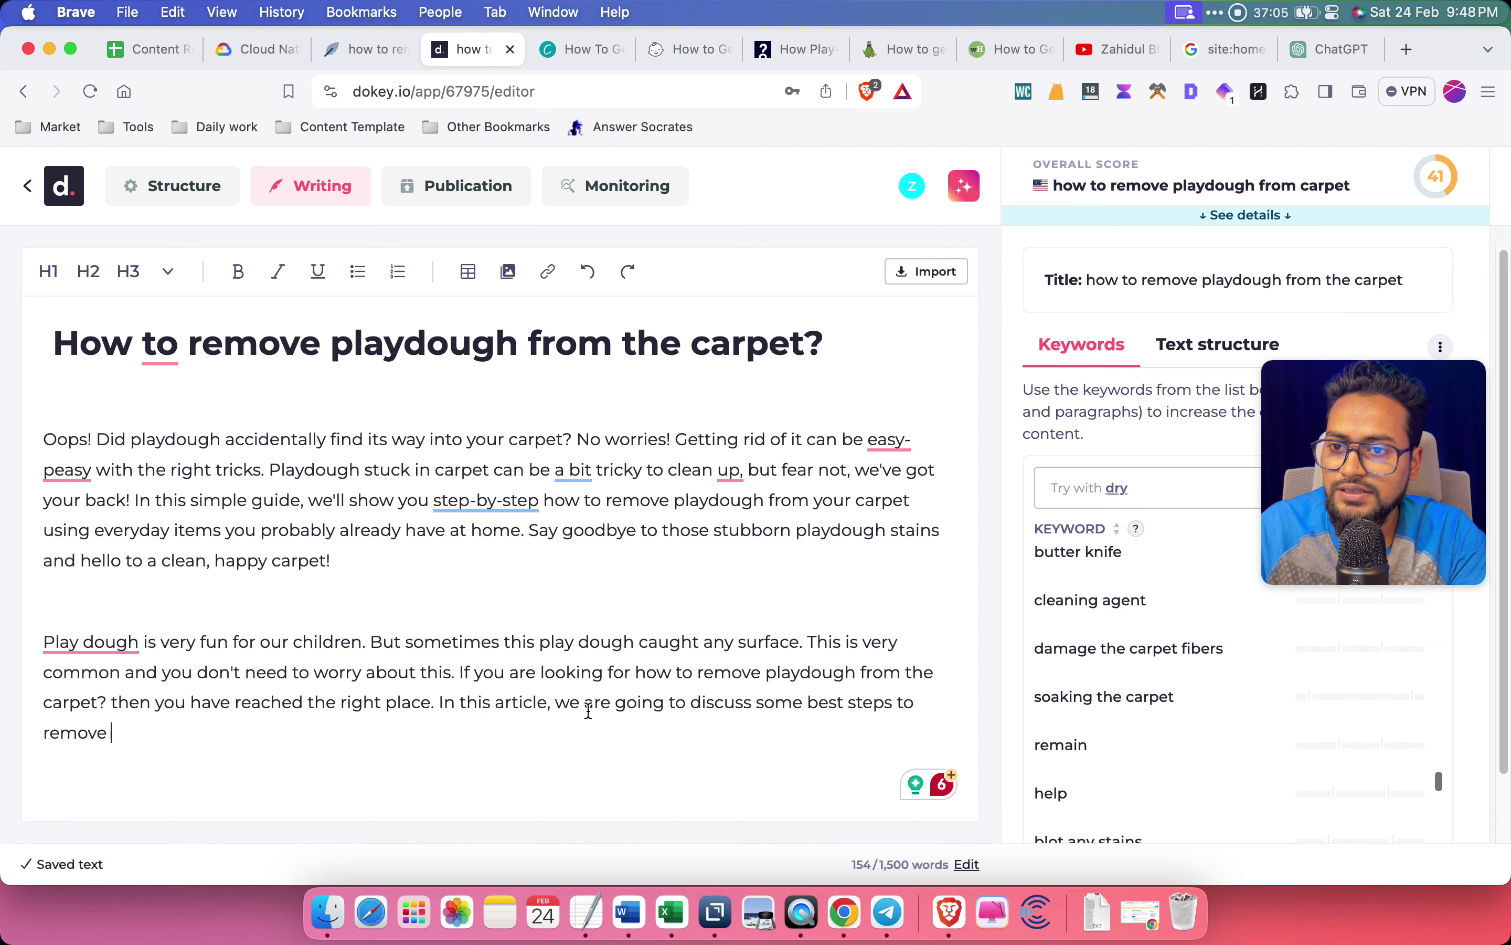
key(super+v)
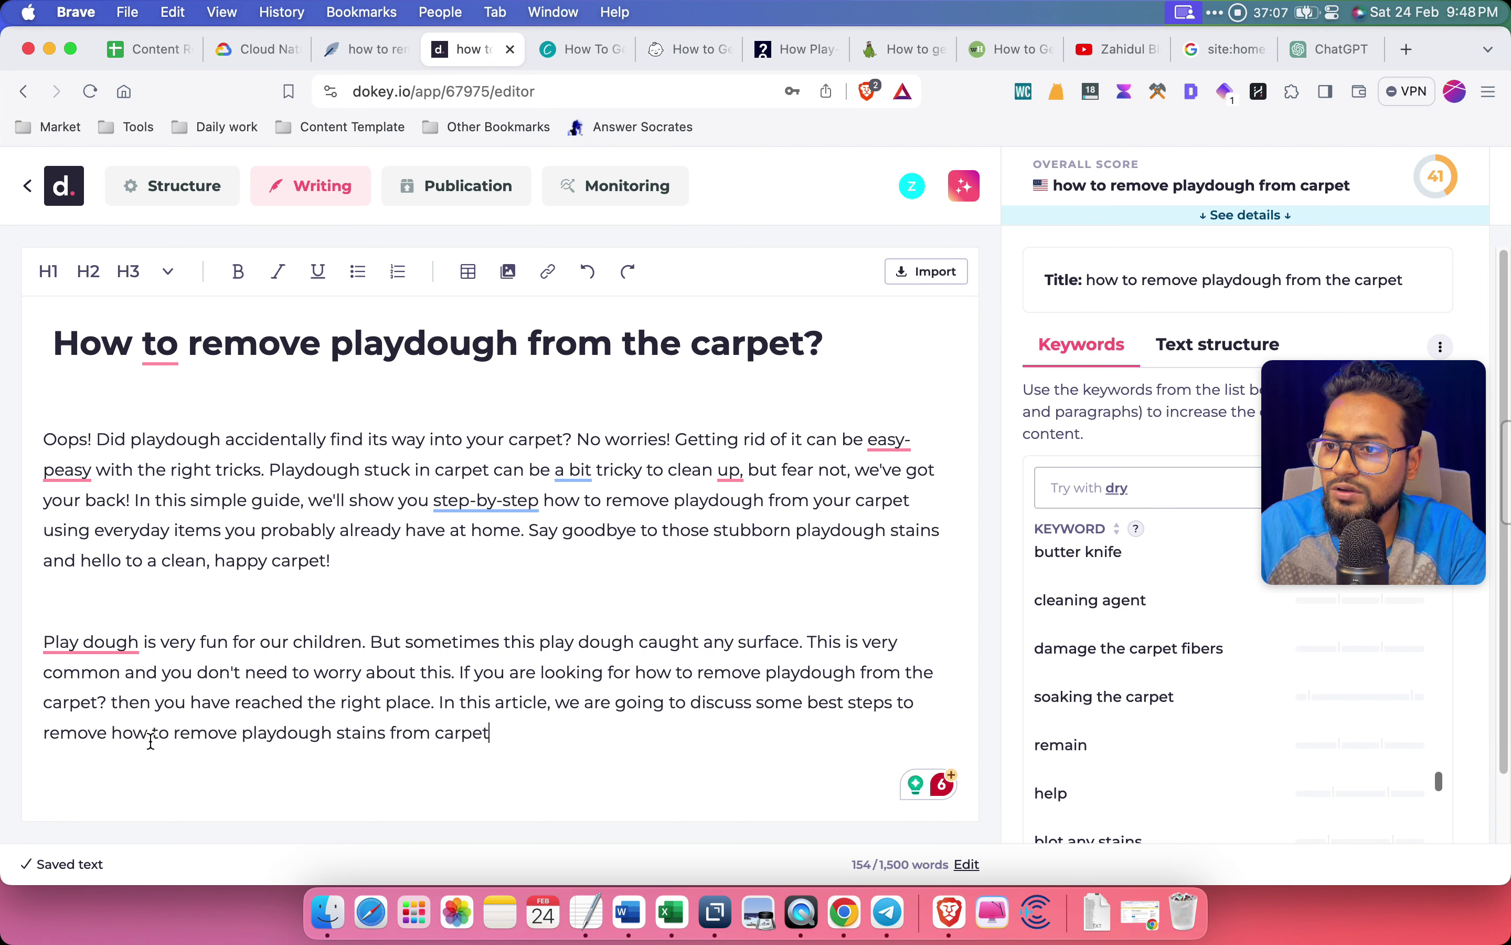
drag(237, 732, 105, 732)
key(BackSpace)
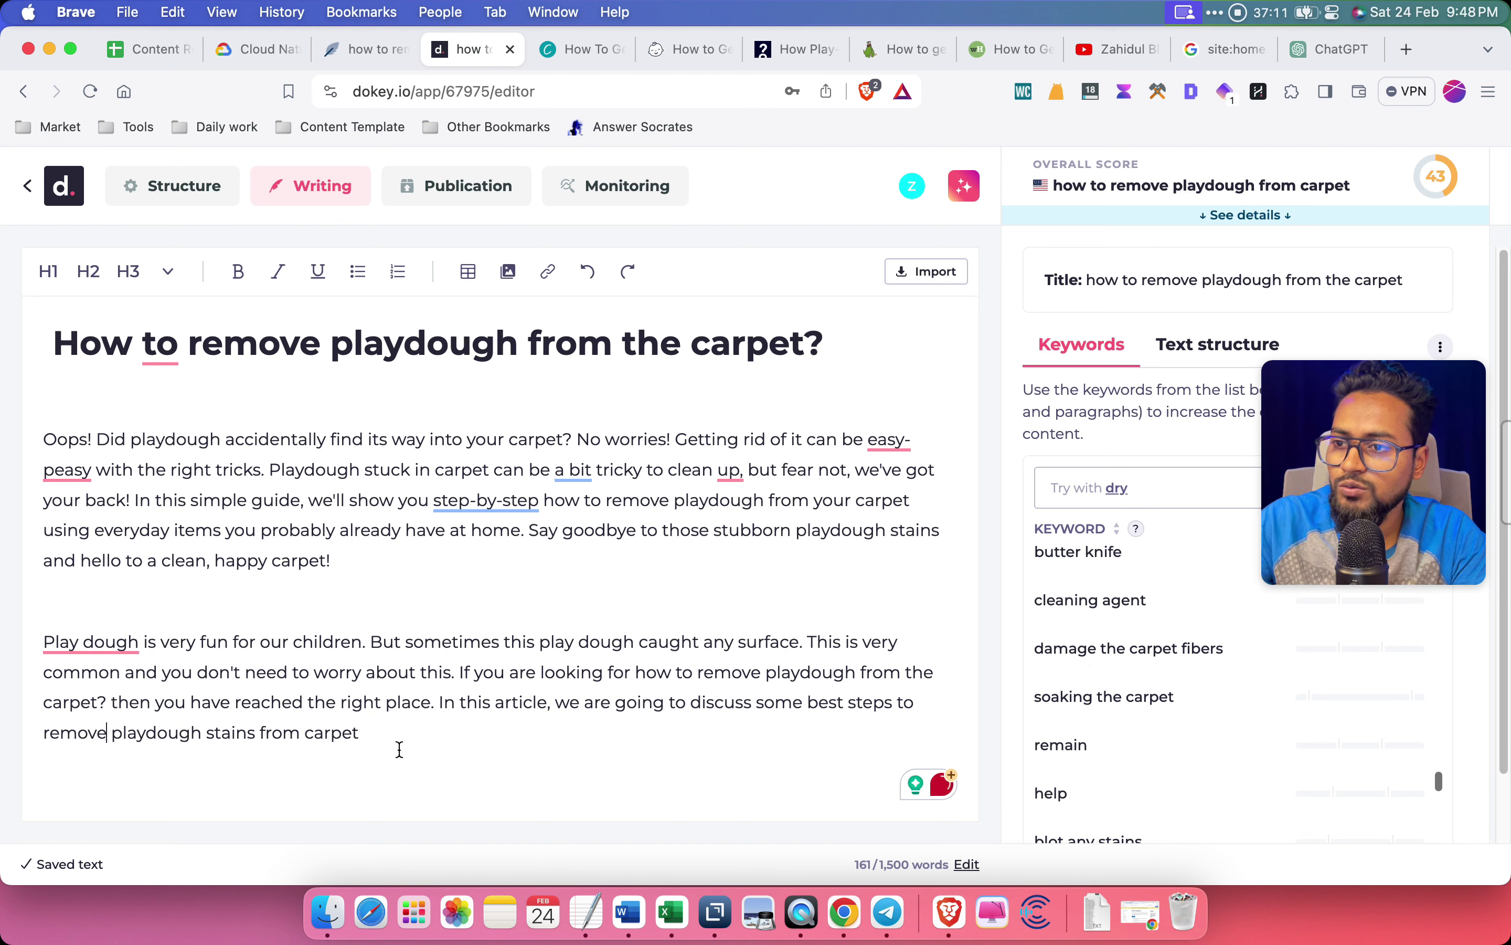
End the second paragraph with a period after "carpet" and add two new lines below it
click(390, 740)
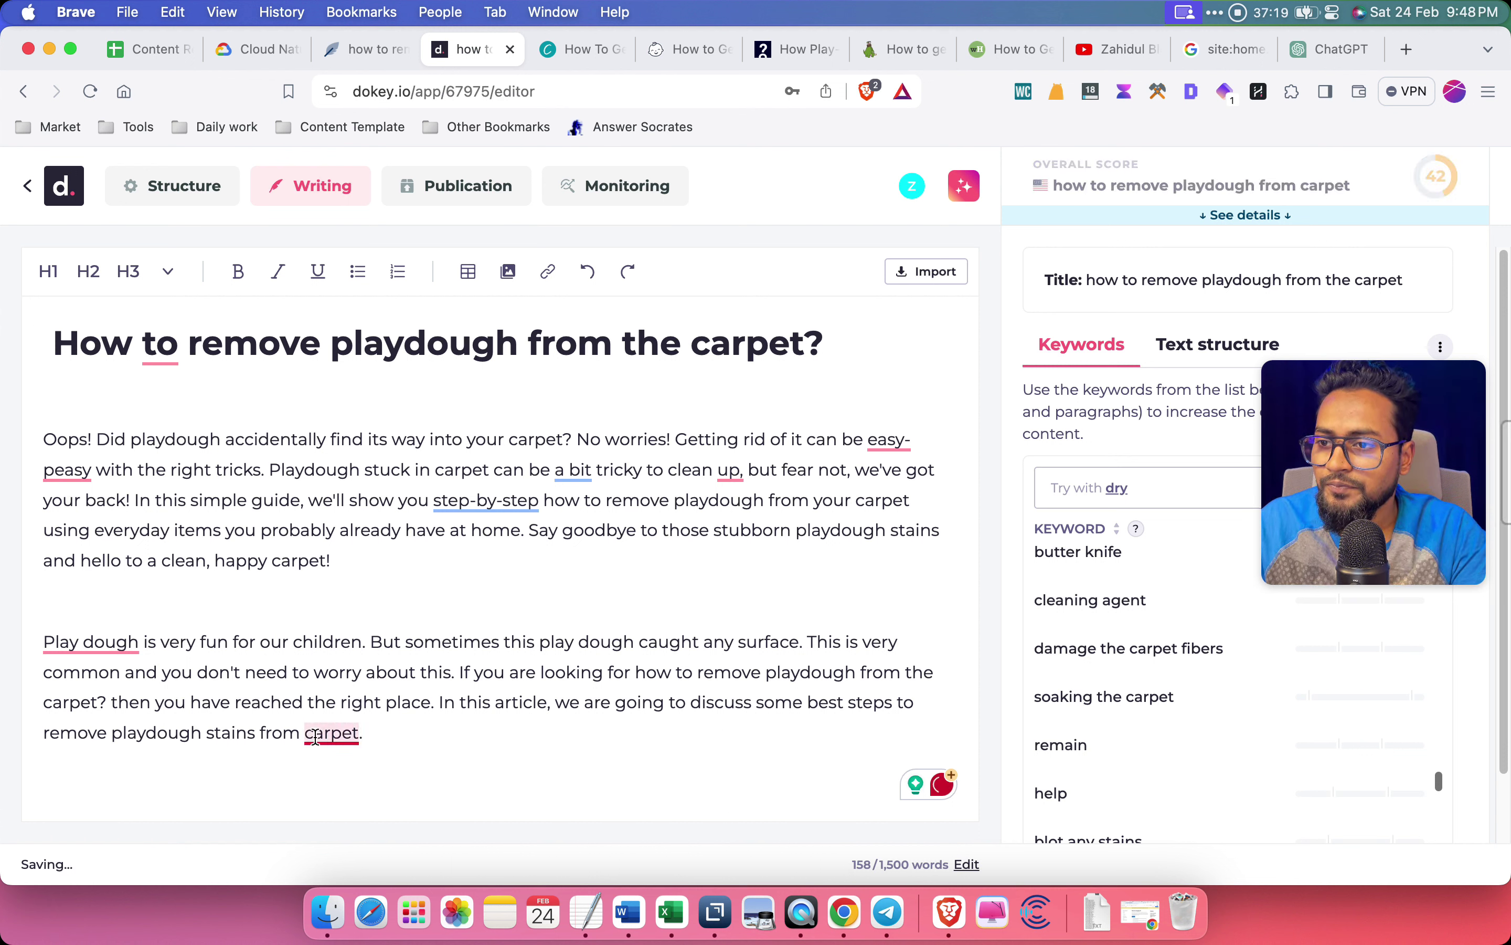
mouse_move(331, 734)
key(Return)
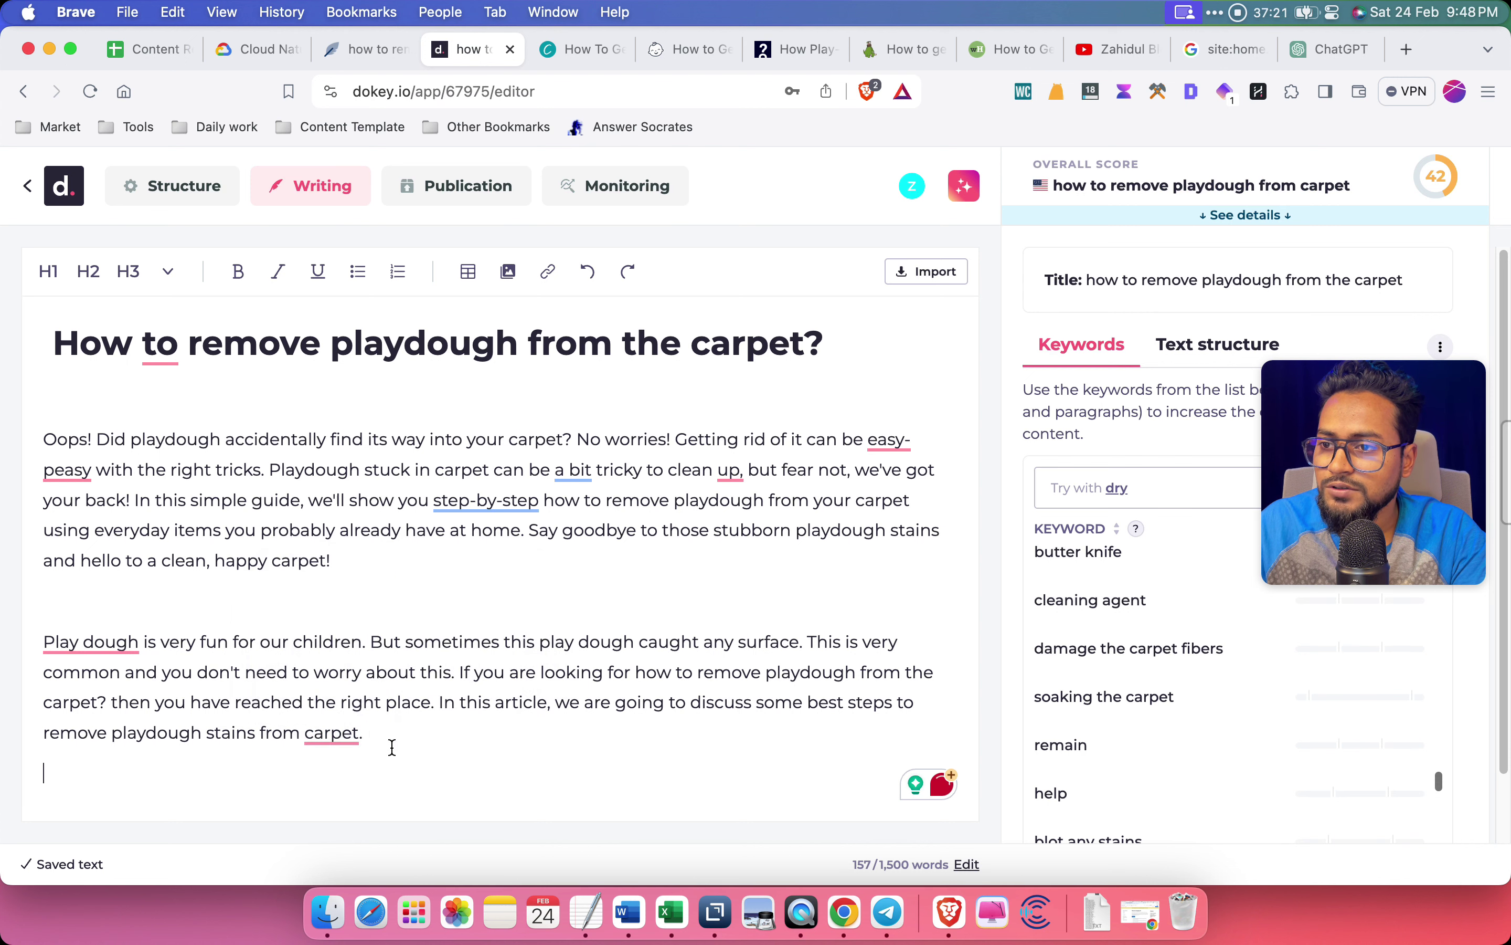
key(Return)
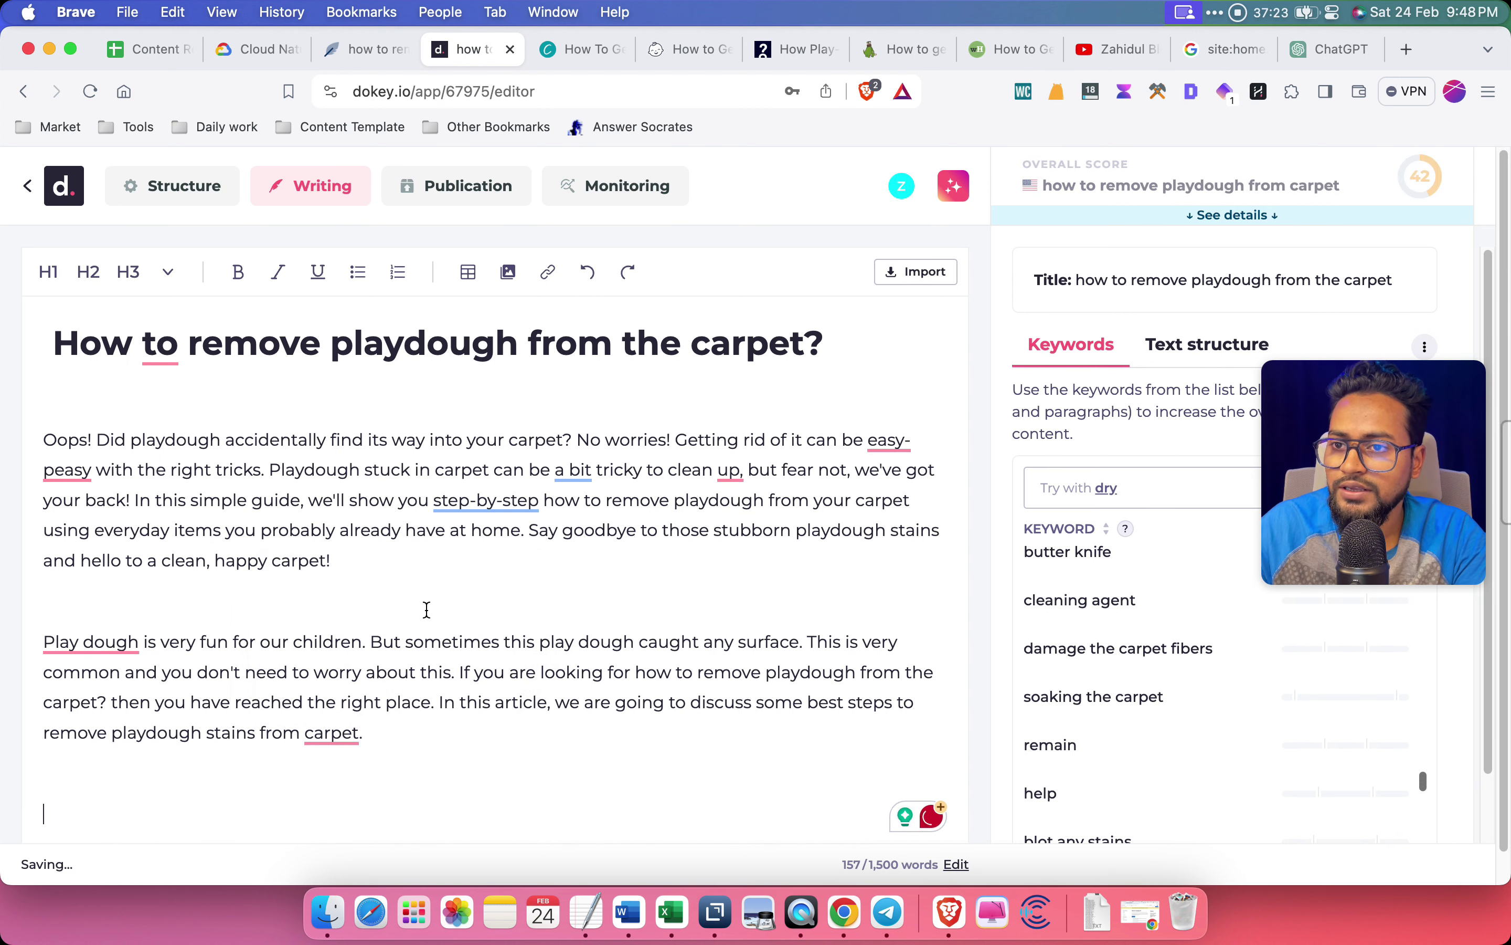
Highlight the first and second introduction paragraphs in turn to review them
mouse_move(56, 439)
mouse_down()
mouse_move(331, 565)
mouse_move(43, 439)
mouse_up()
click(353, 564)
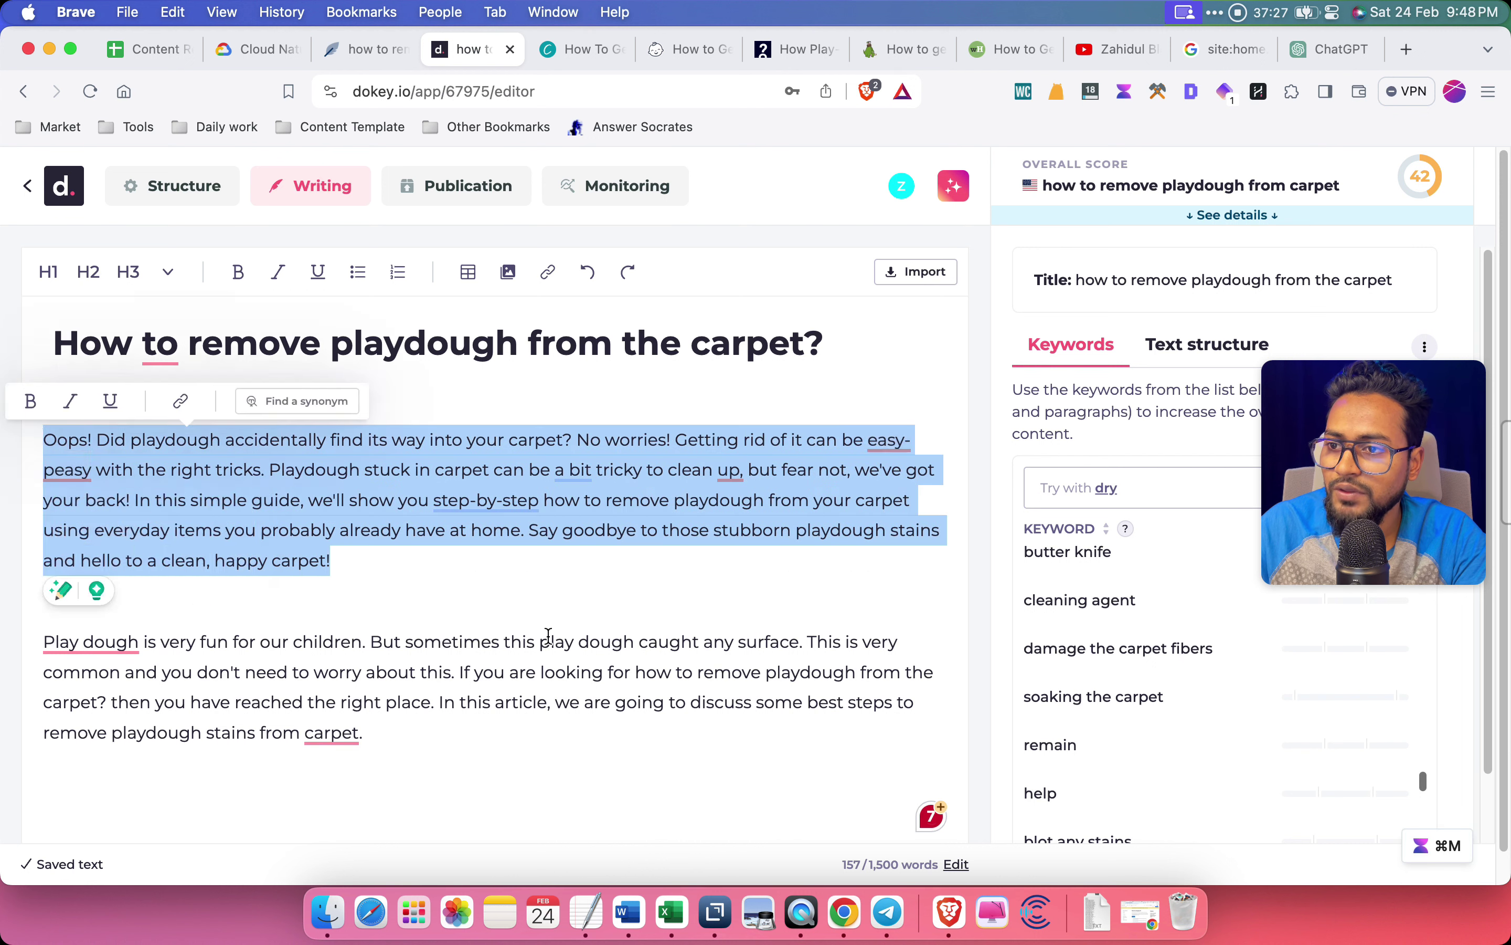
click(549, 640)
drag(404, 736, 40, 637)
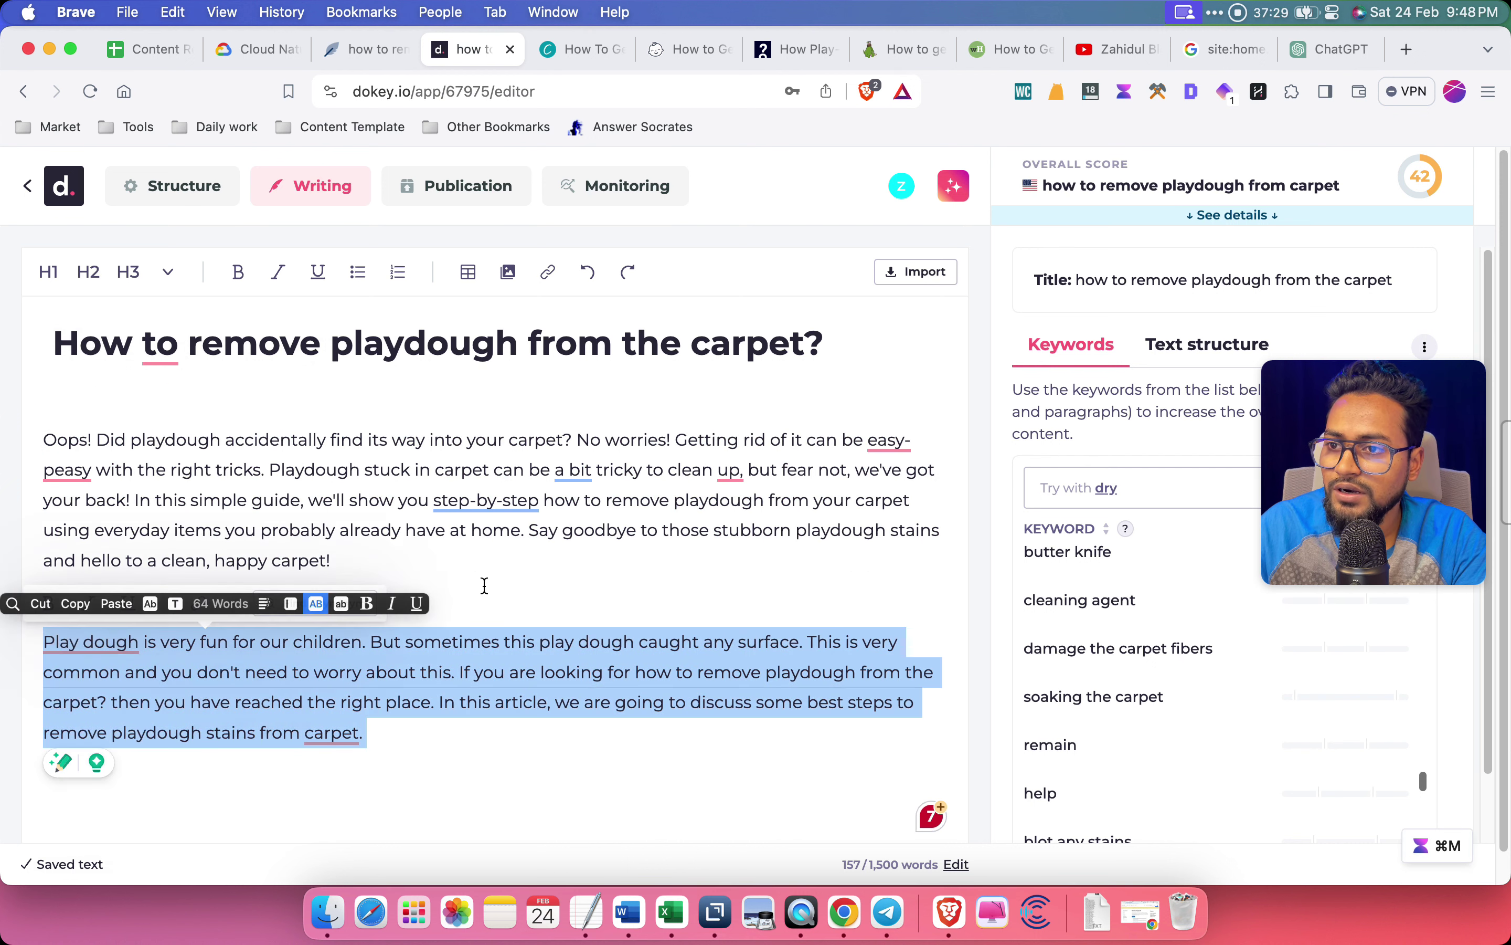
click(484, 585)
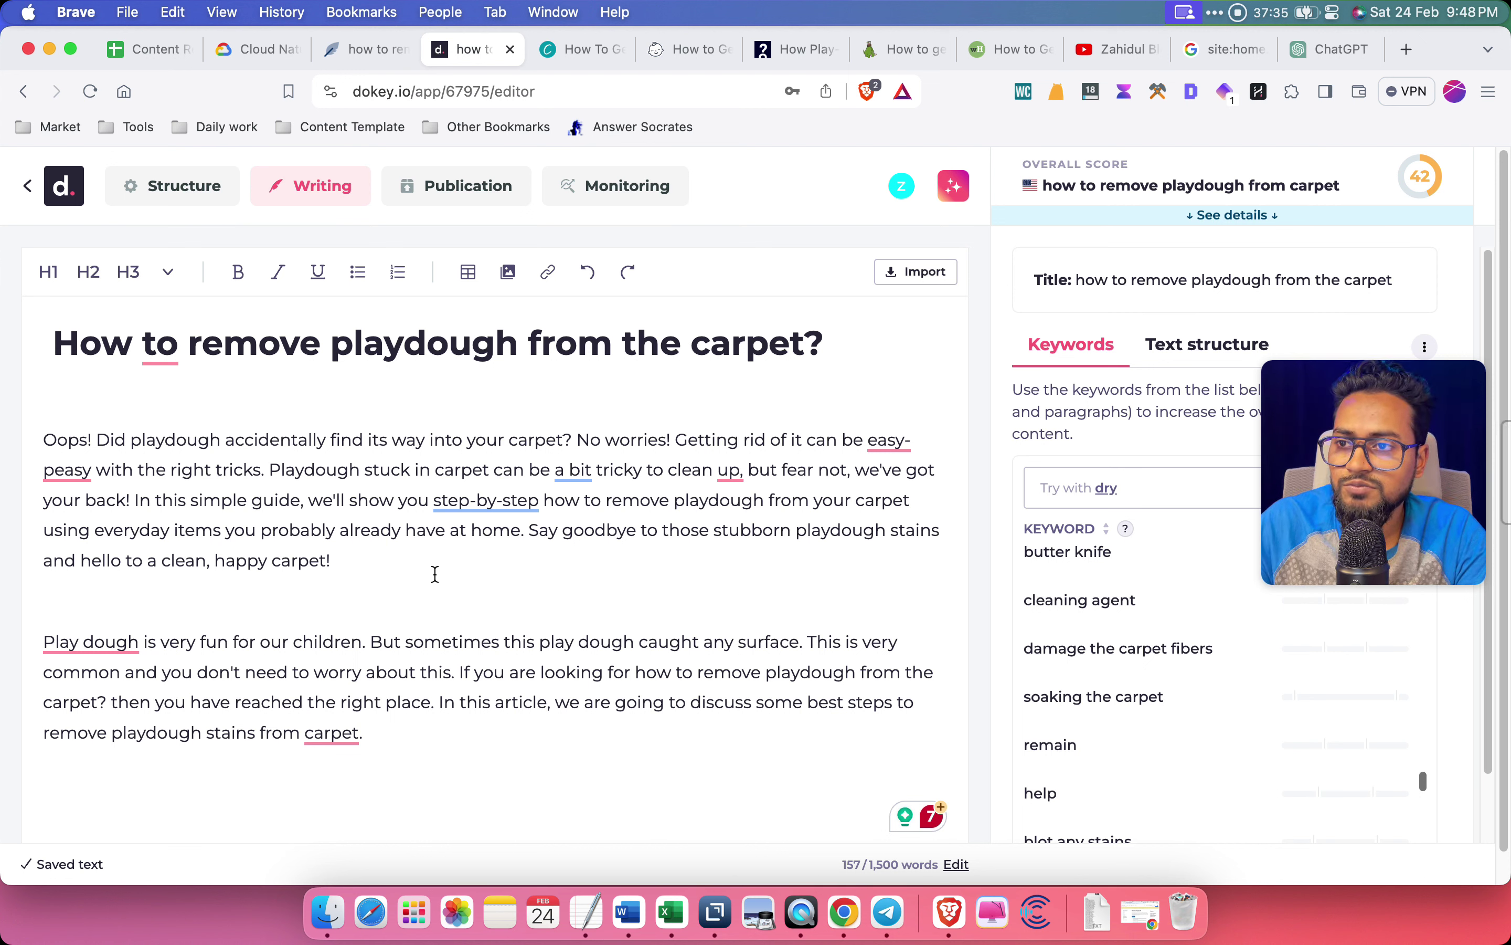
Look through the open competitor articles and reread the first introduction paragraph in the Dokey editor
click(549, 52)
click(652, 55)
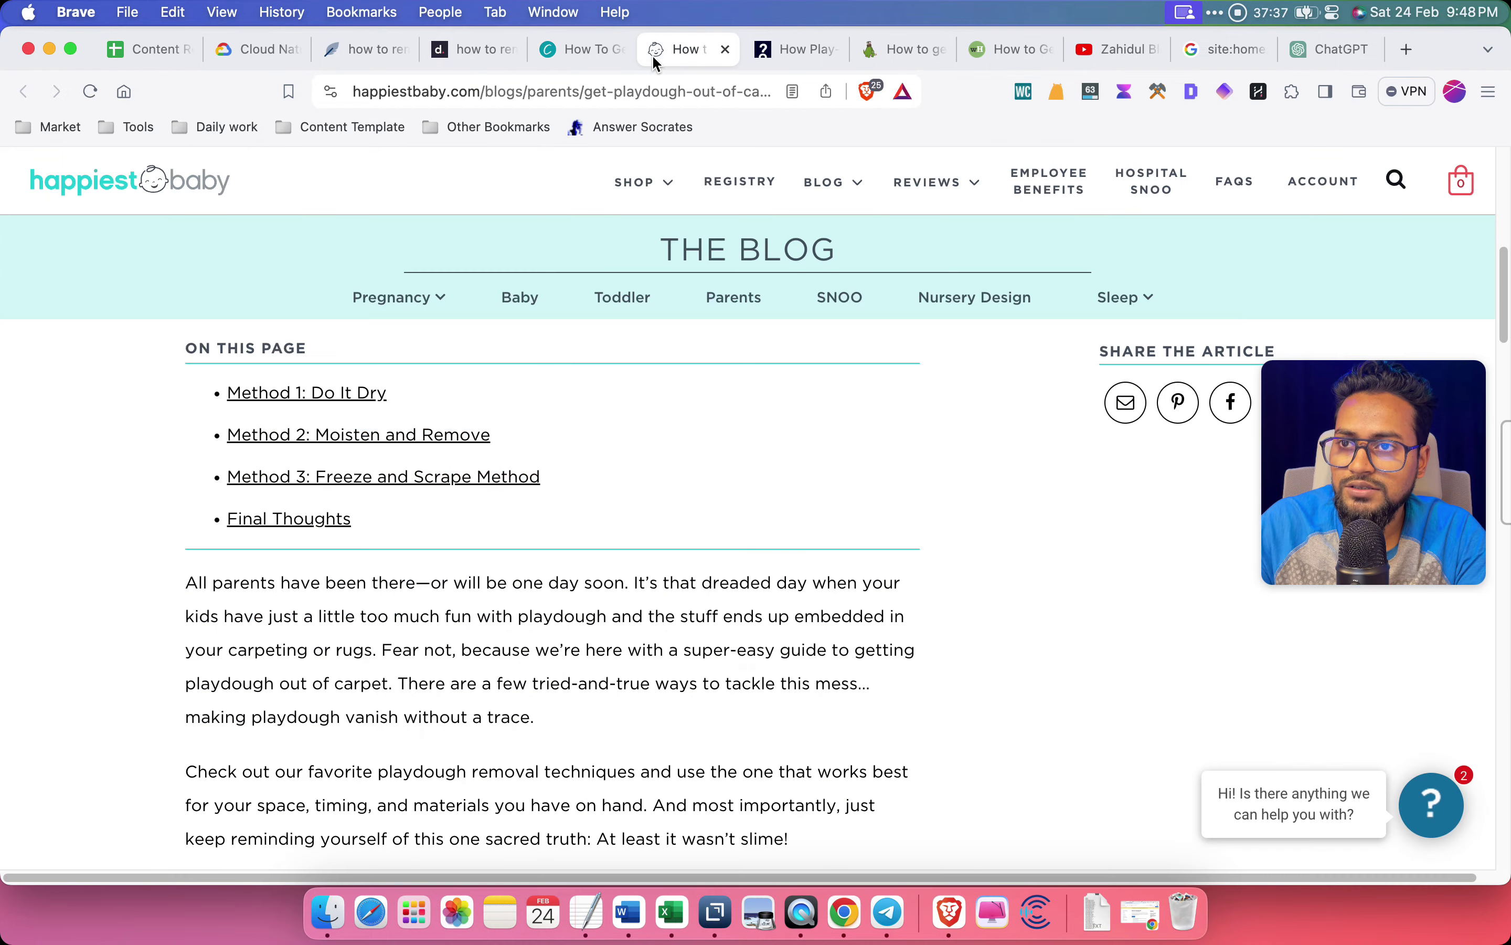
click(781, 55)
click(673, 50)
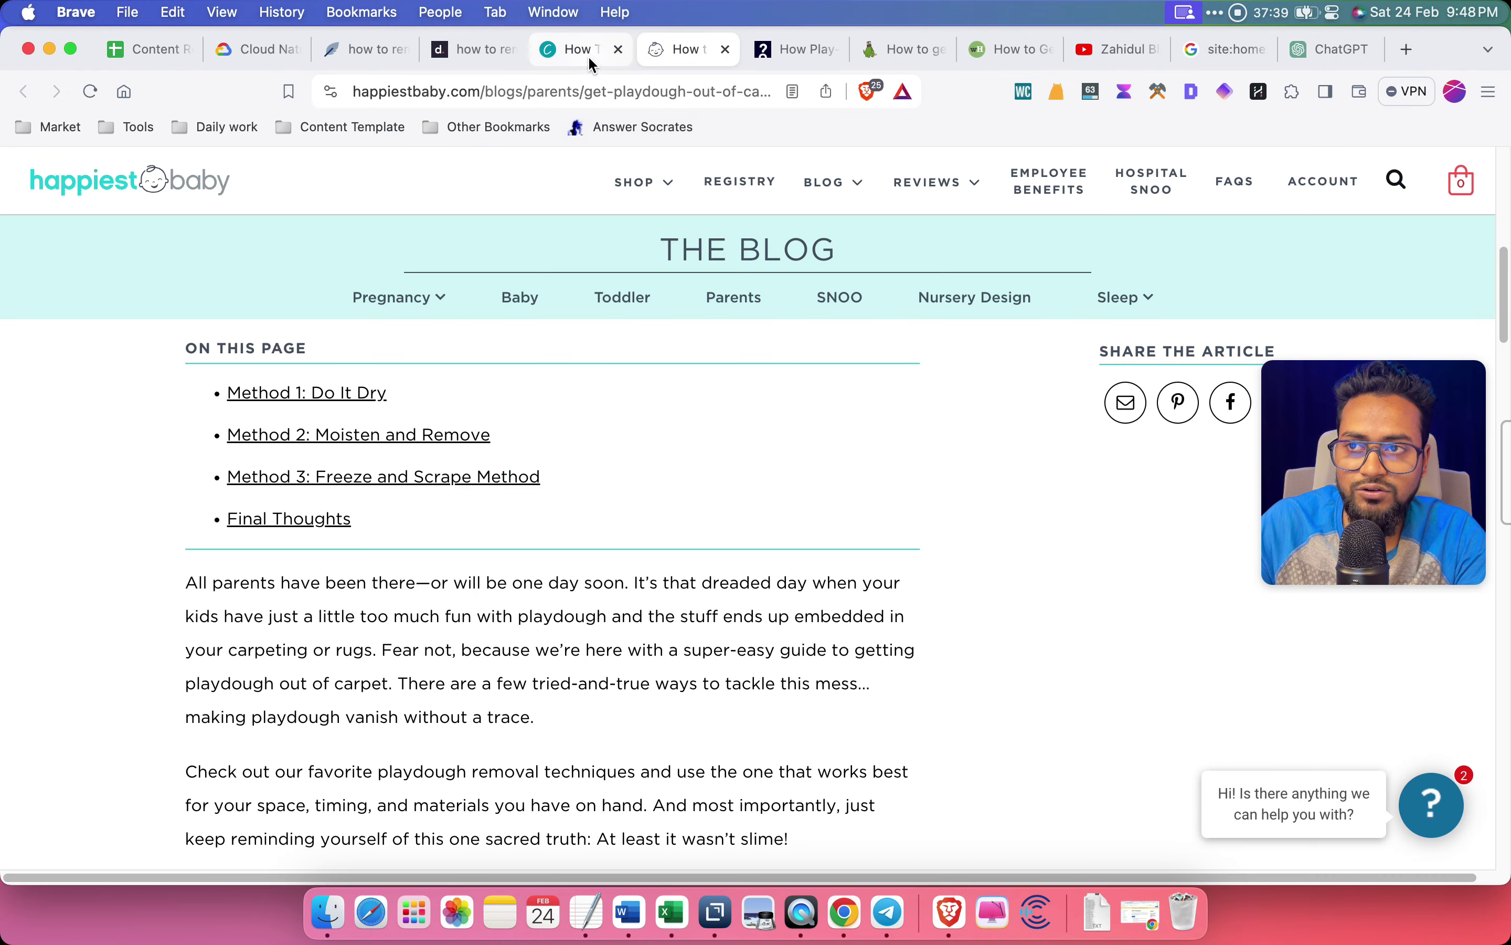
click(585, 53)
click(484, 51)
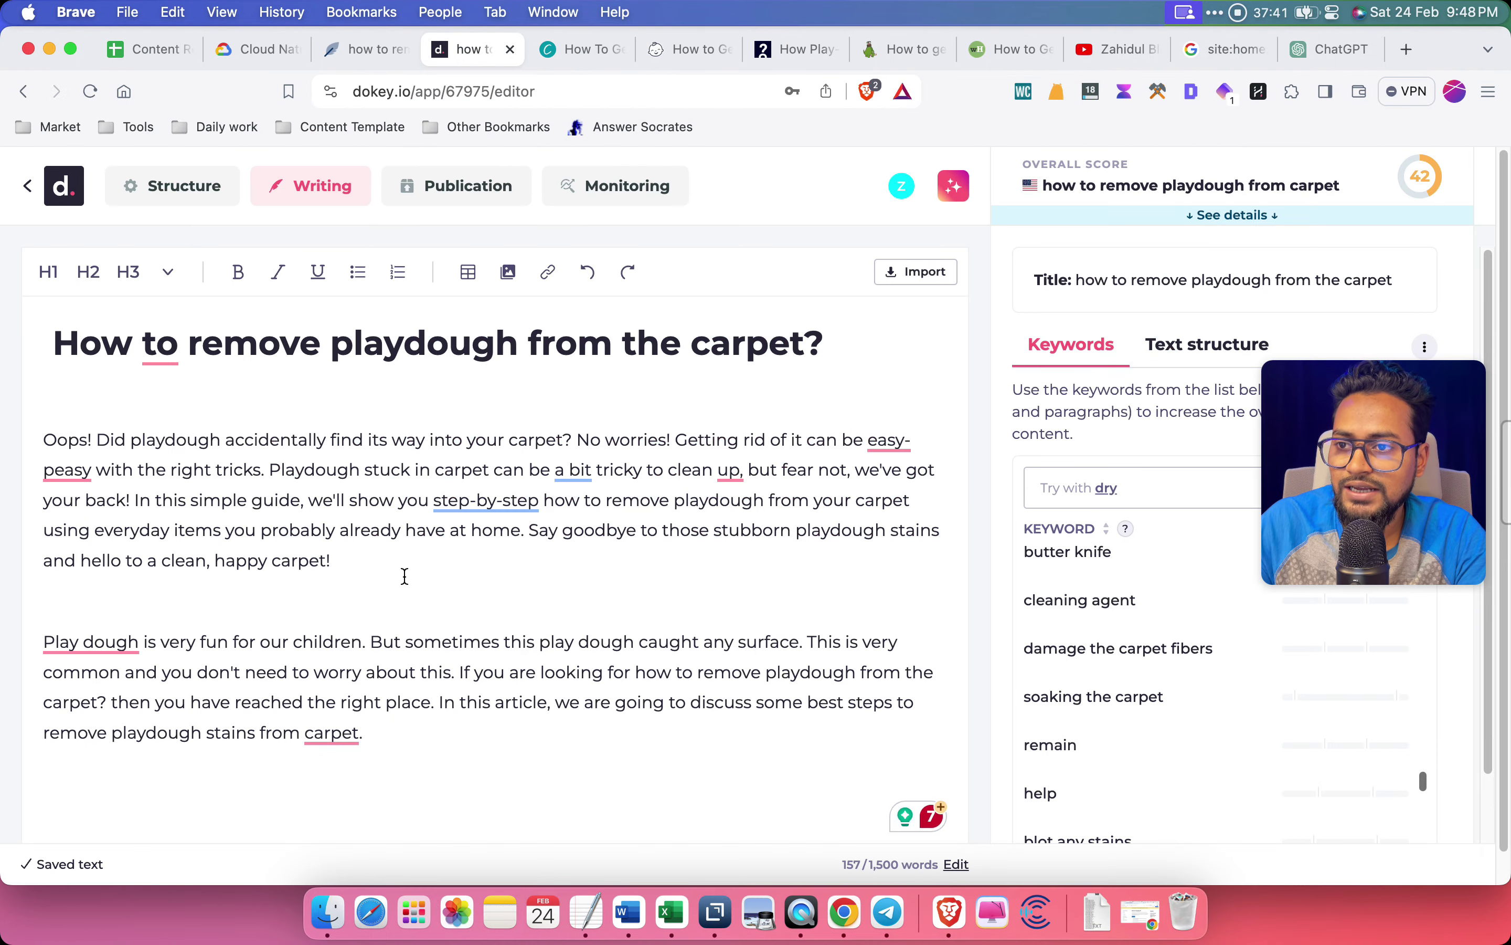
triple_click(318, 537)
click(530, 561)
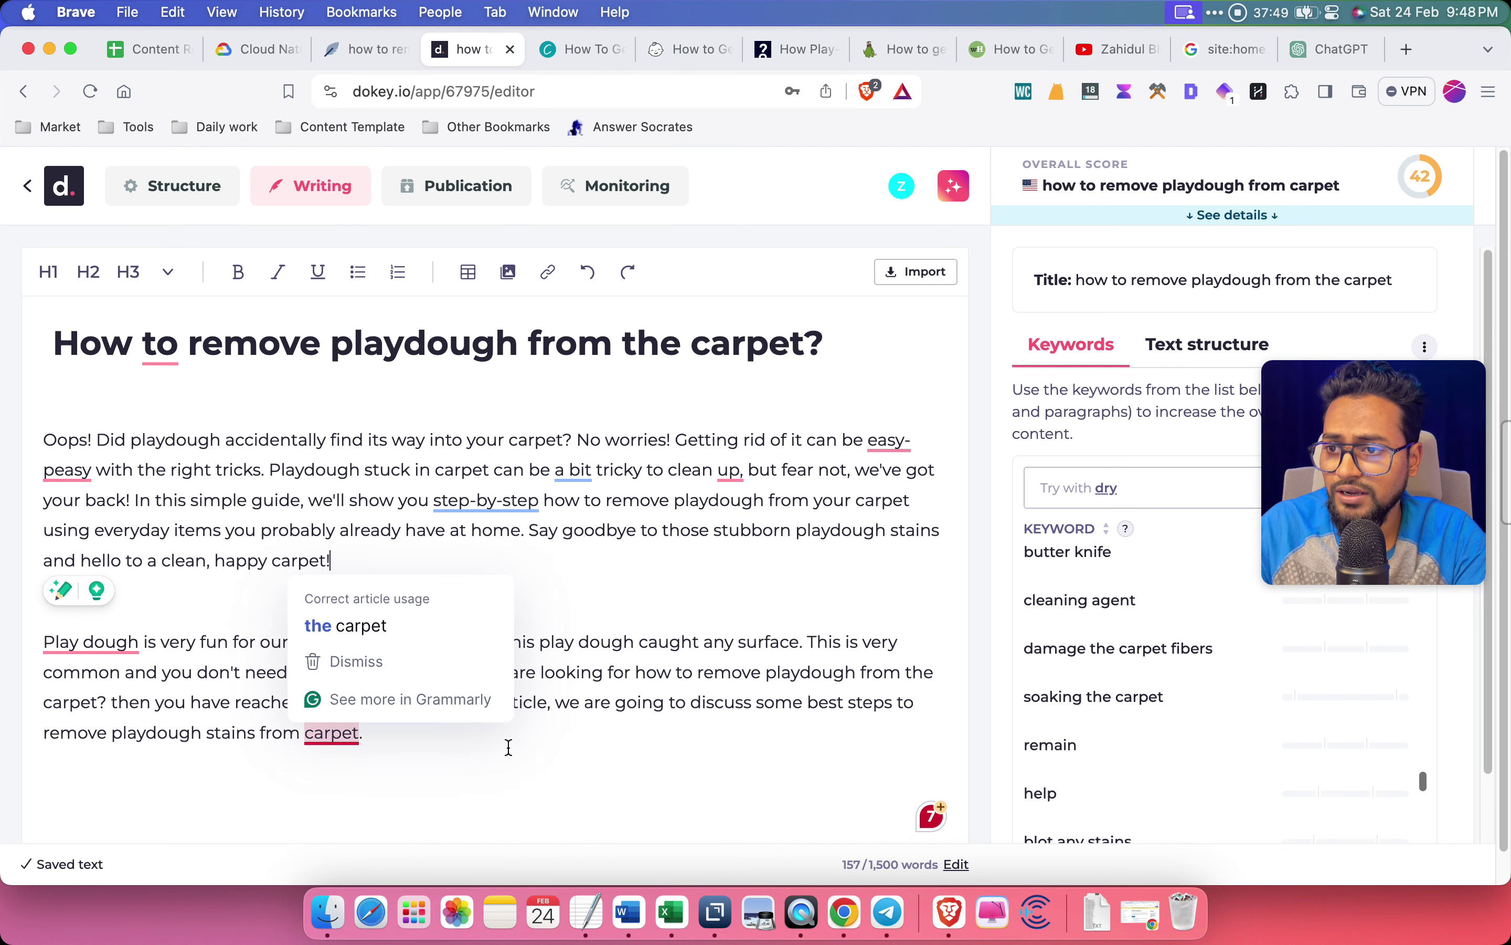
Insert the suggested keyword "dry" before "playdough stains" in the last sentence of the second introduction paragraph
click(627, 729)
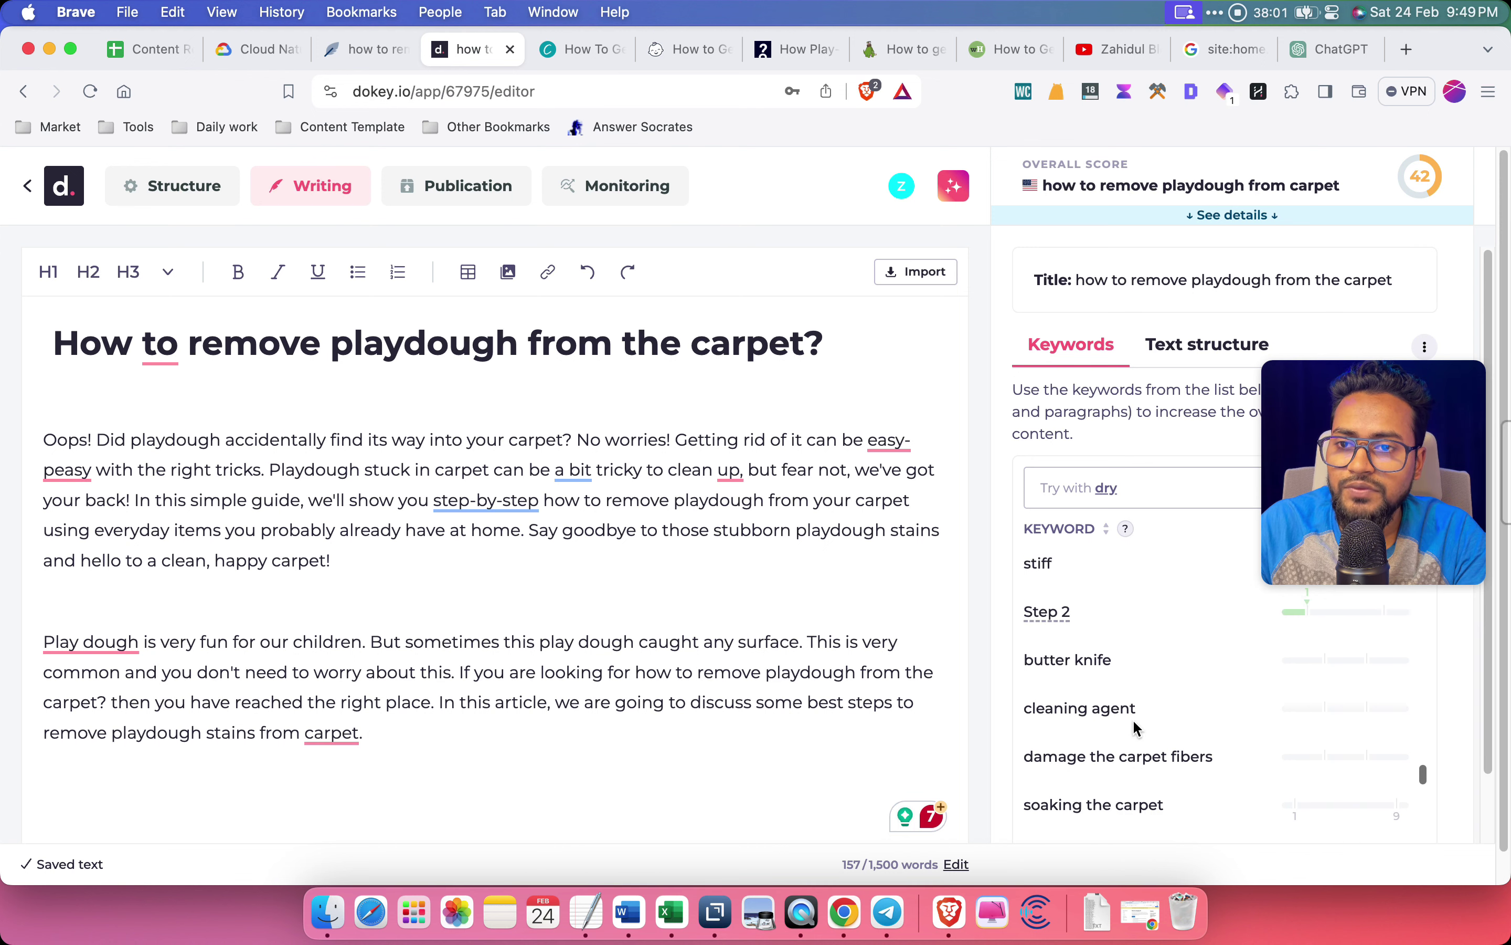
scroll(1124, 738, down, 1)
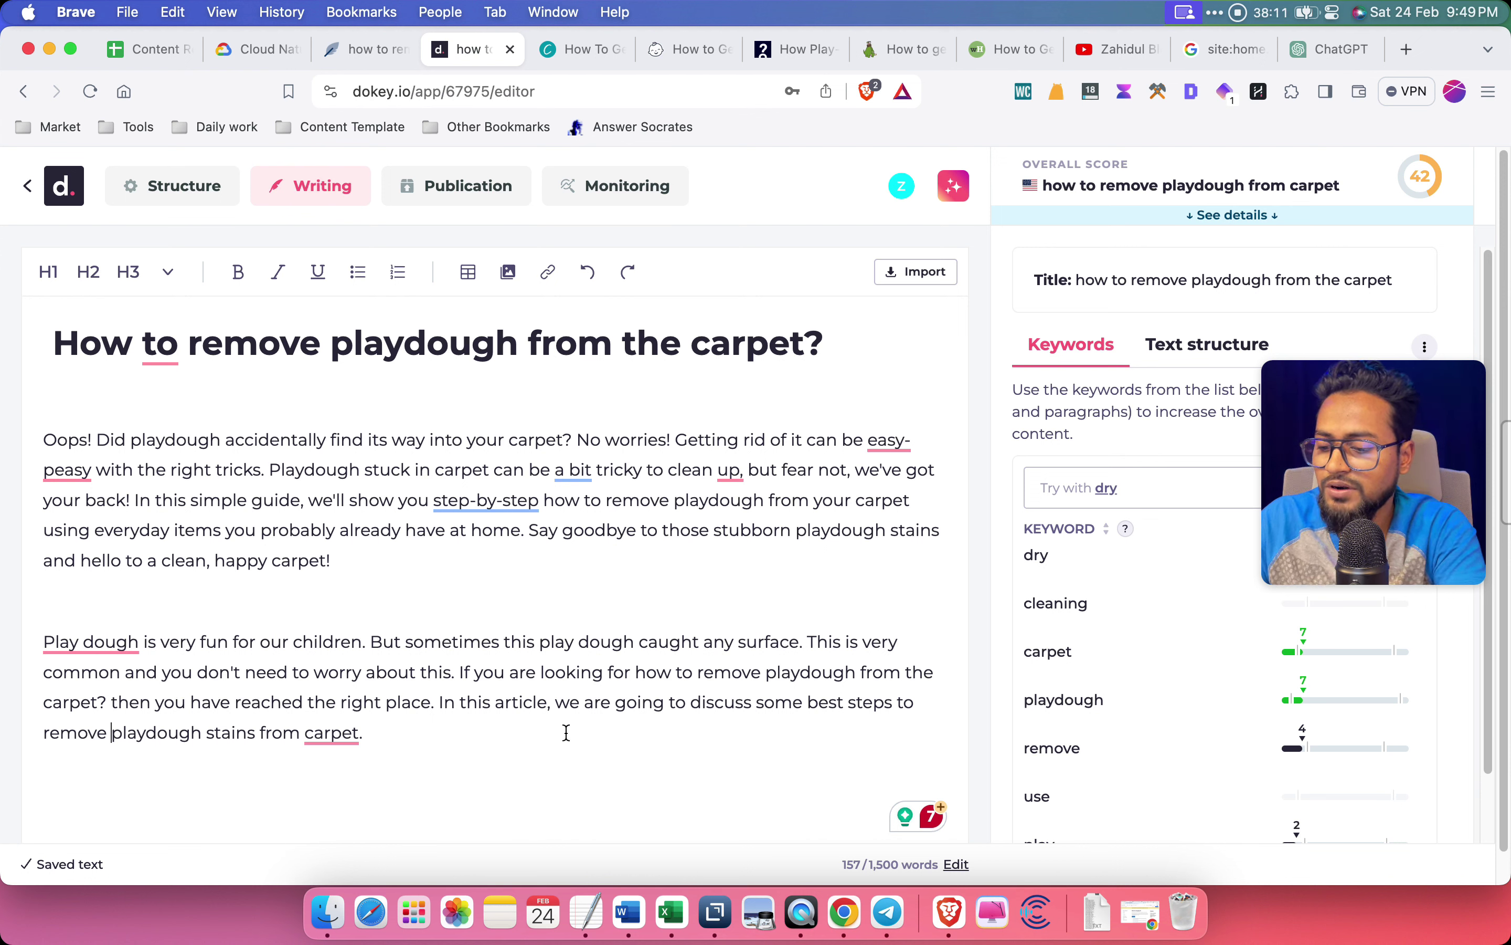
text(dry)
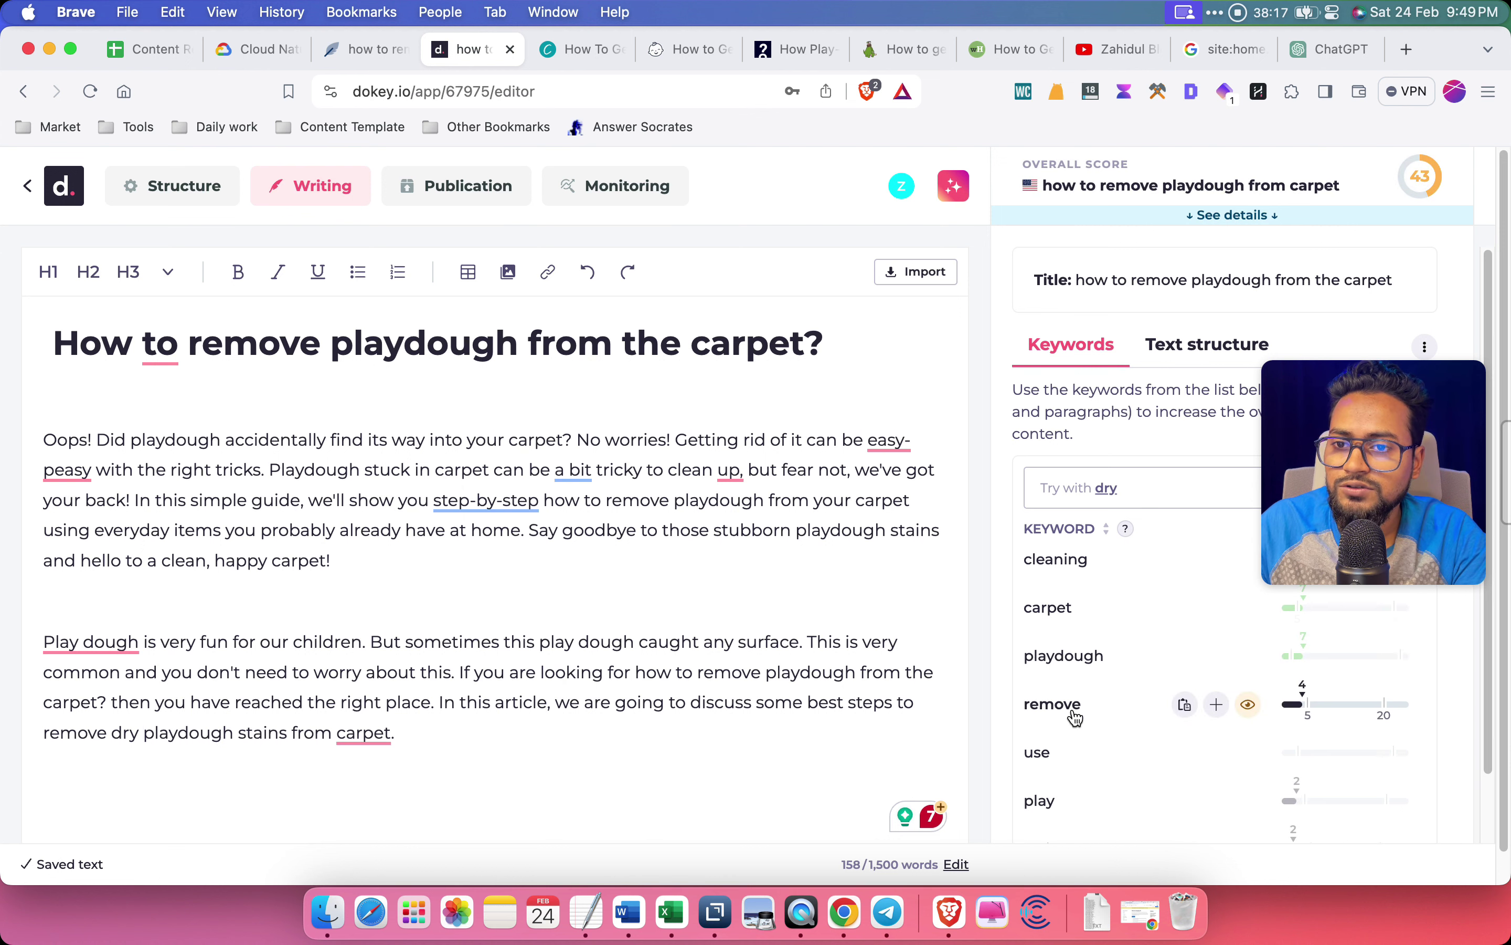
Review more of the suggested keywords and the competitor articles, including the HowStuffWorks list of play dough removal suggestions
scroll(1139, 756, down, 8)
scroll(1140, 756, down, 5)
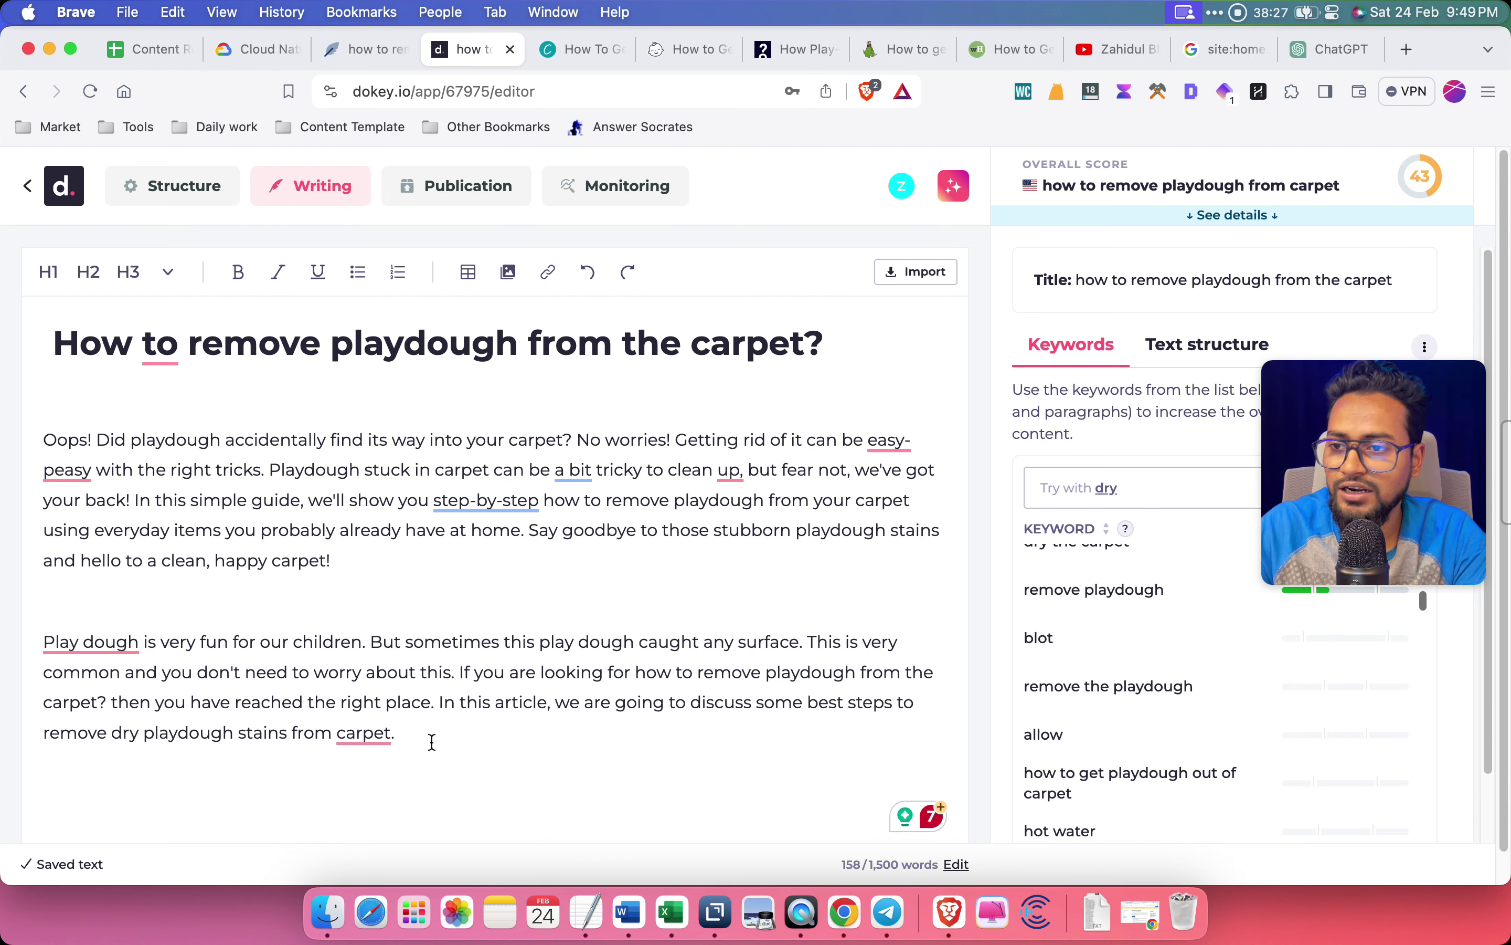
click(561, 49)
click(687, 50)
click(806, 49)
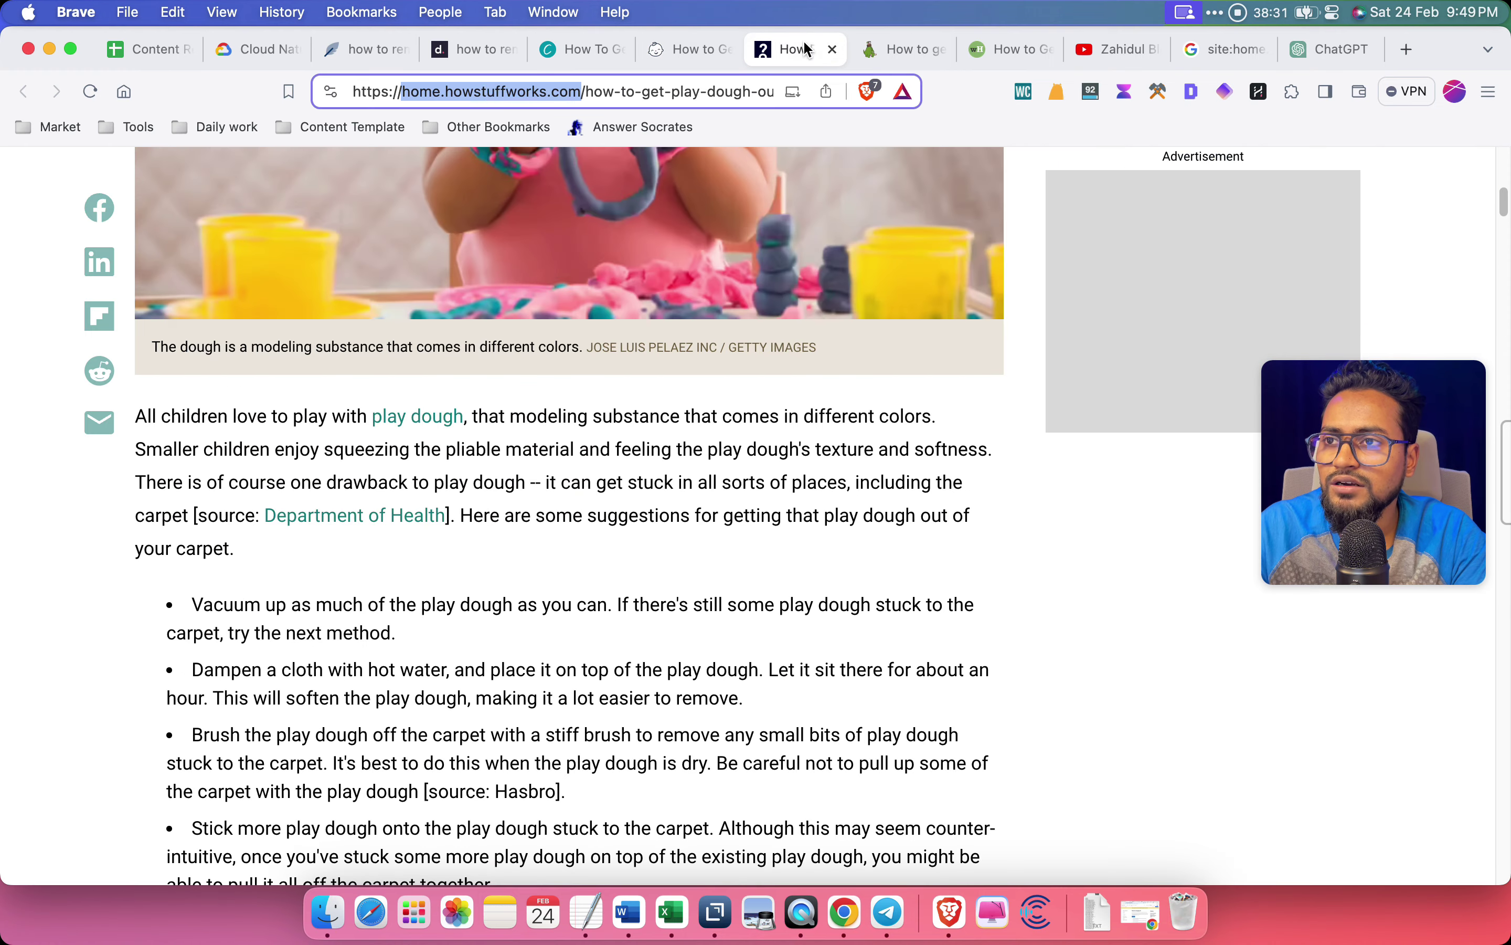
scroll(703, 499, down, 3)
Open the Content sheet of the Content Research Report and examine the competitor's content structure in cell E2
click(142, 47)
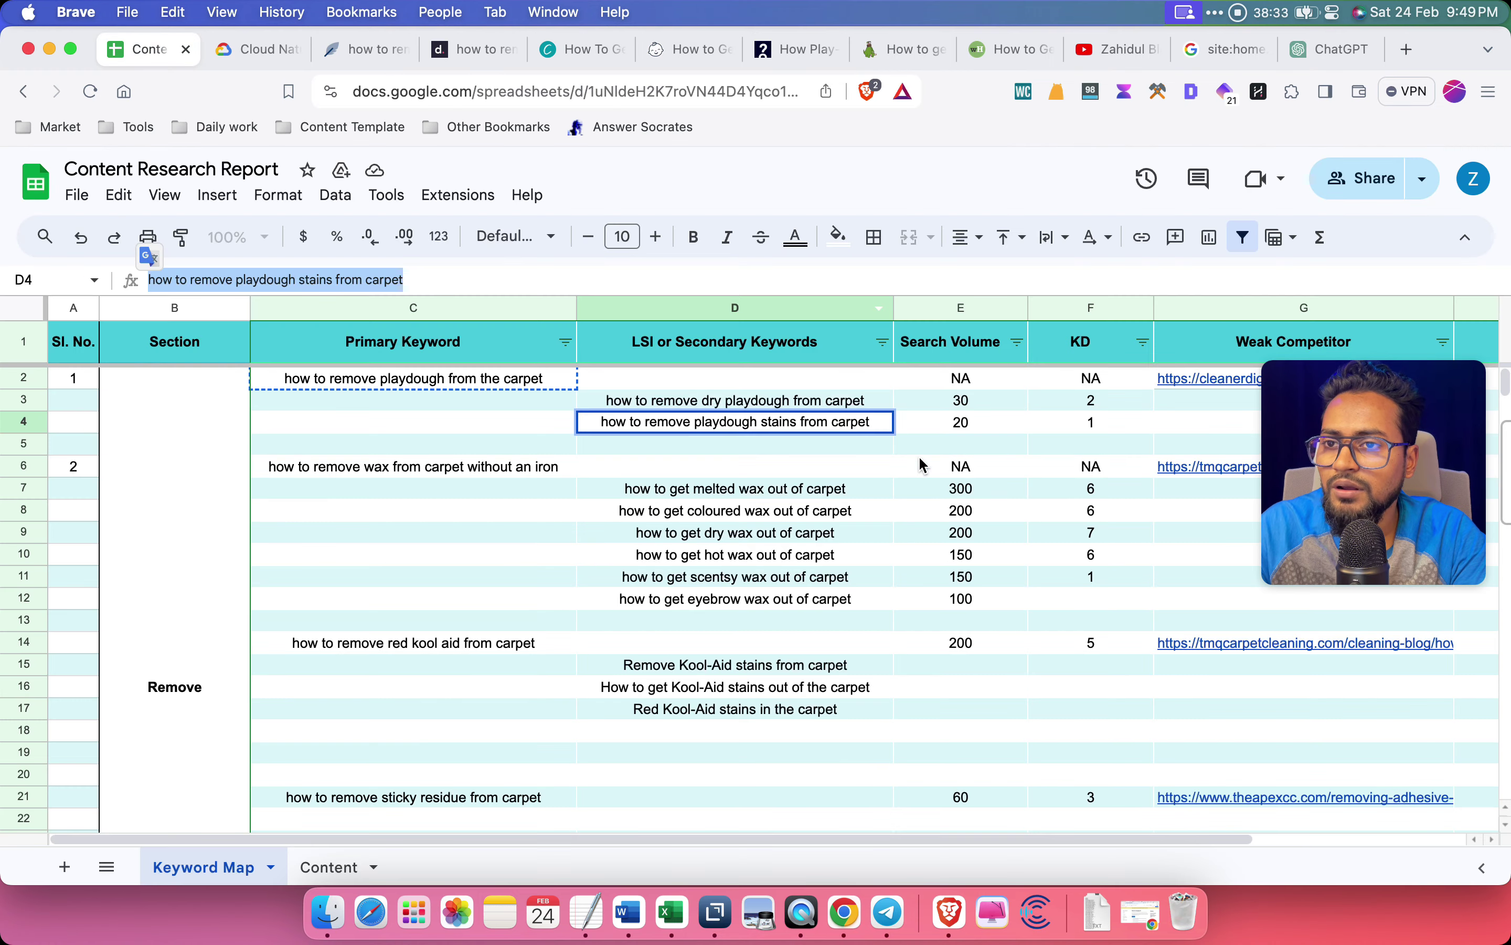
click(940, 494)
click(329, 867)
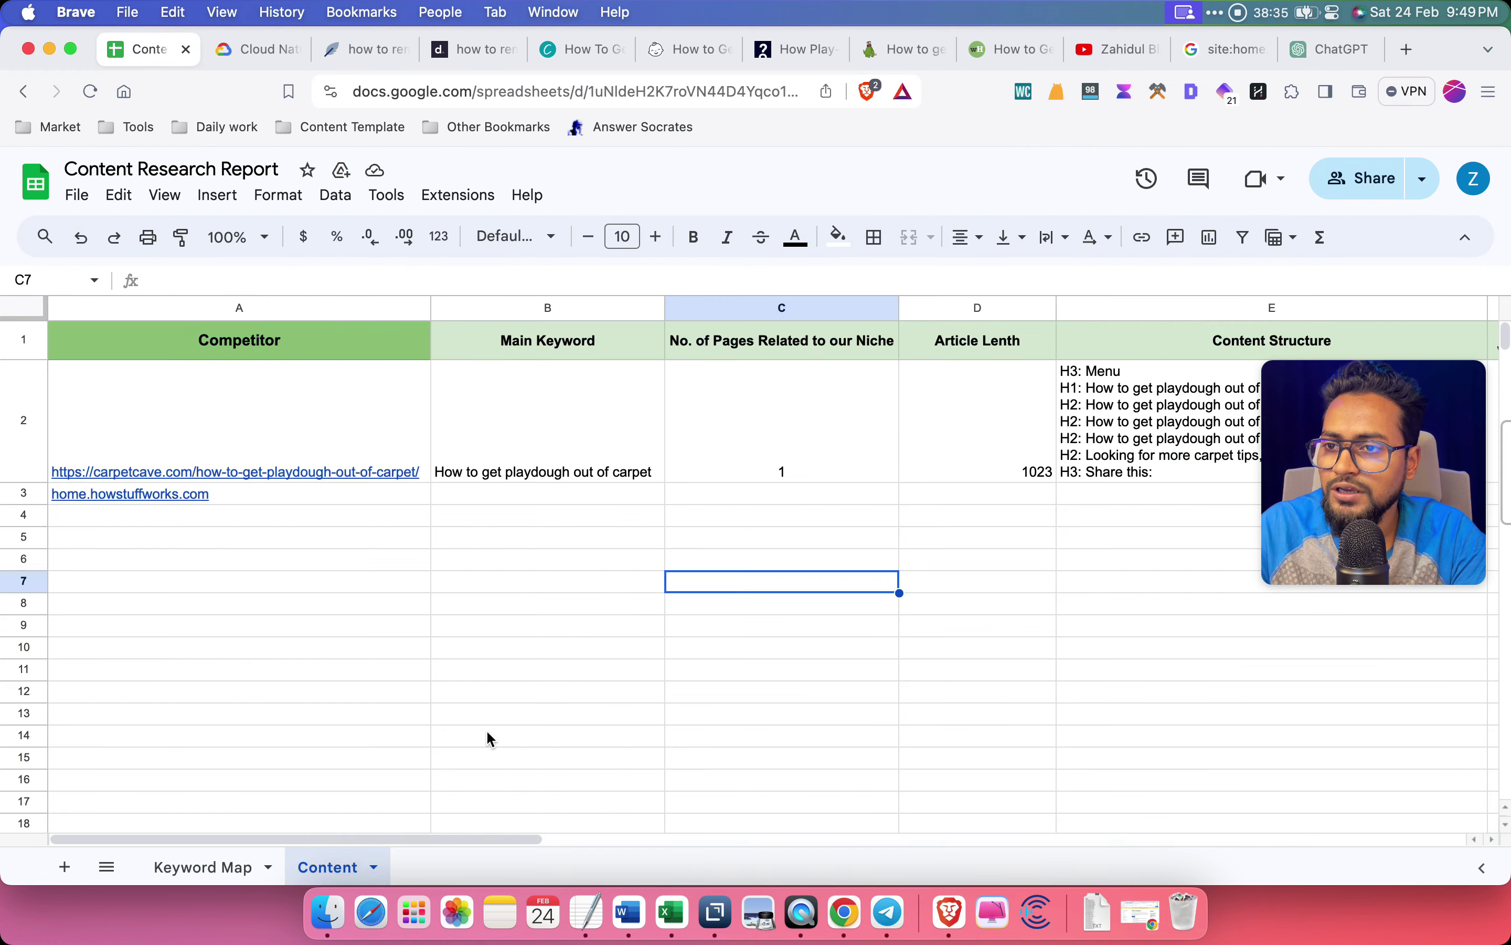
click(1084, 429)
scroll(1149, 463, right, 10)
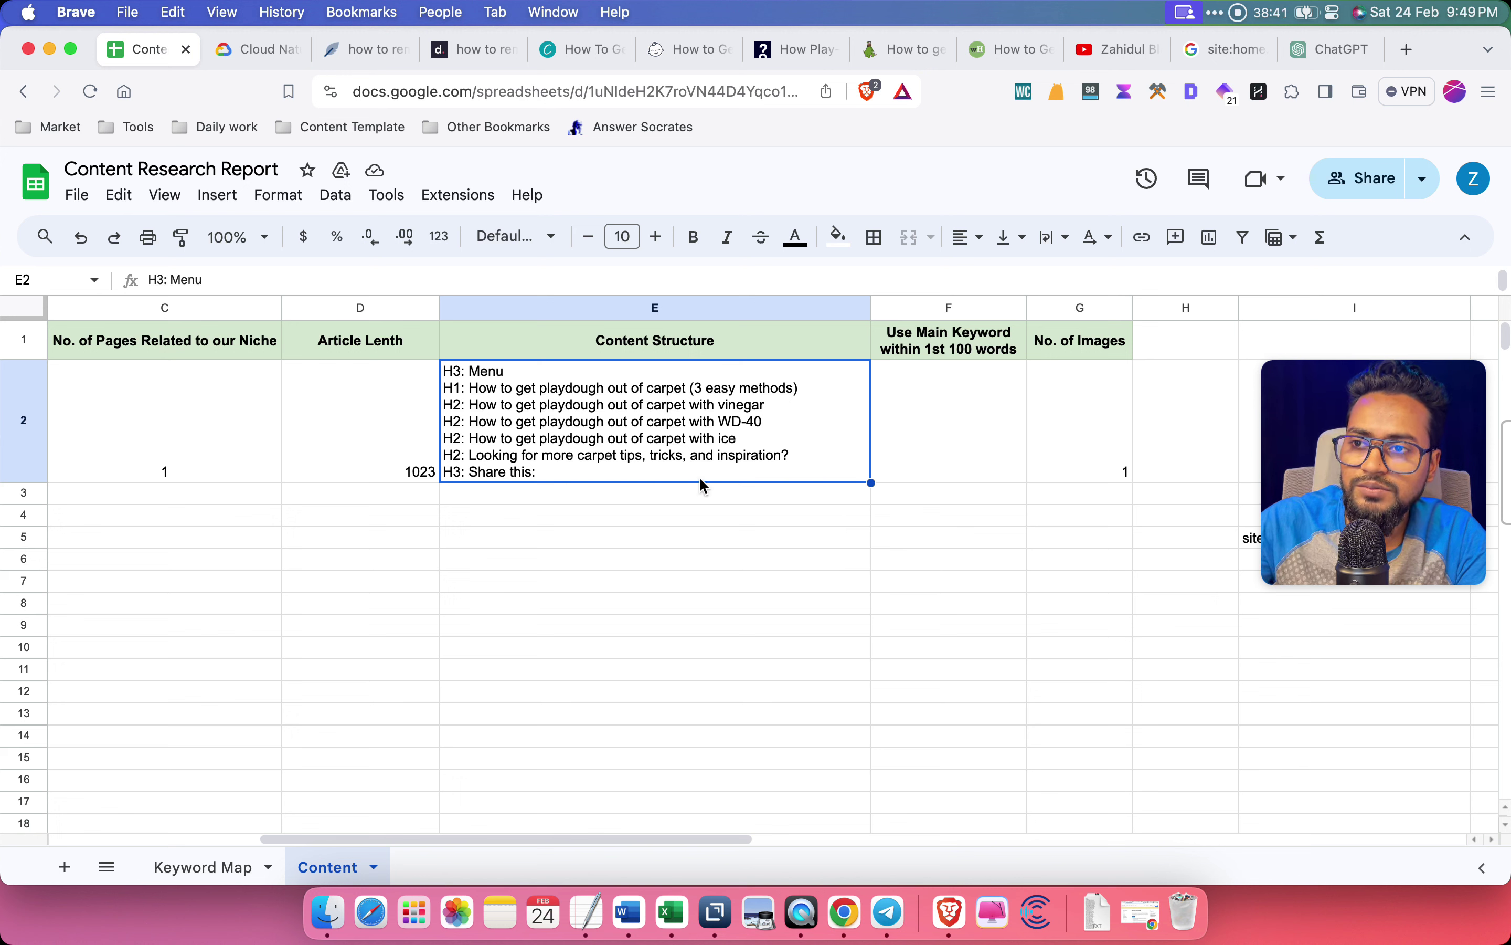
click(770, 558)
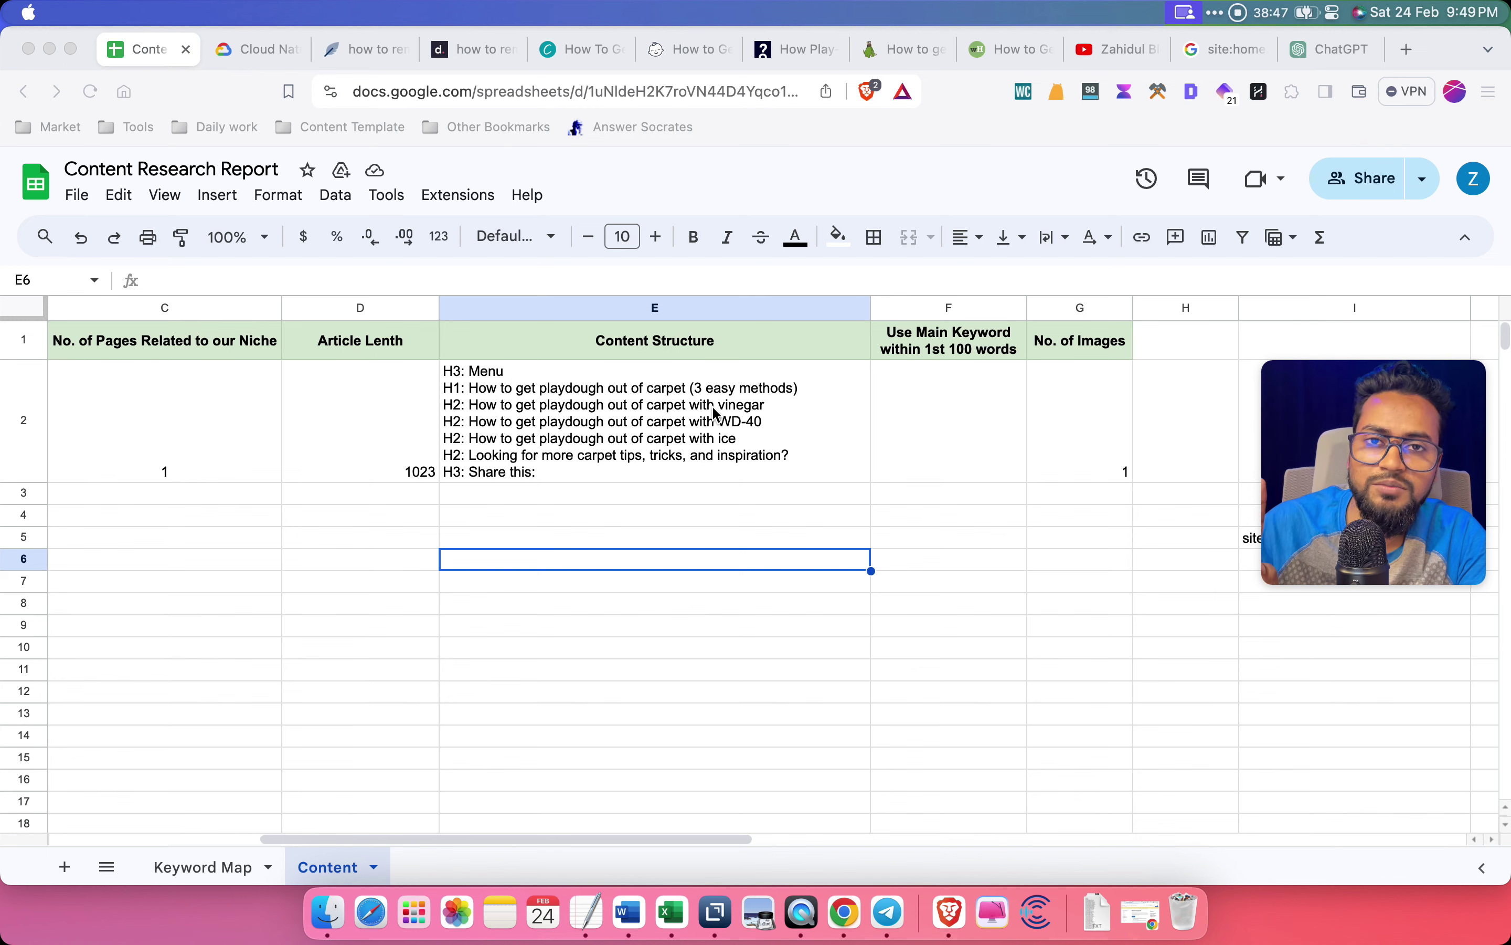
Read the Cleanipedia playdough article from its title down to the "You will need" list of supplies
click(465, 52)
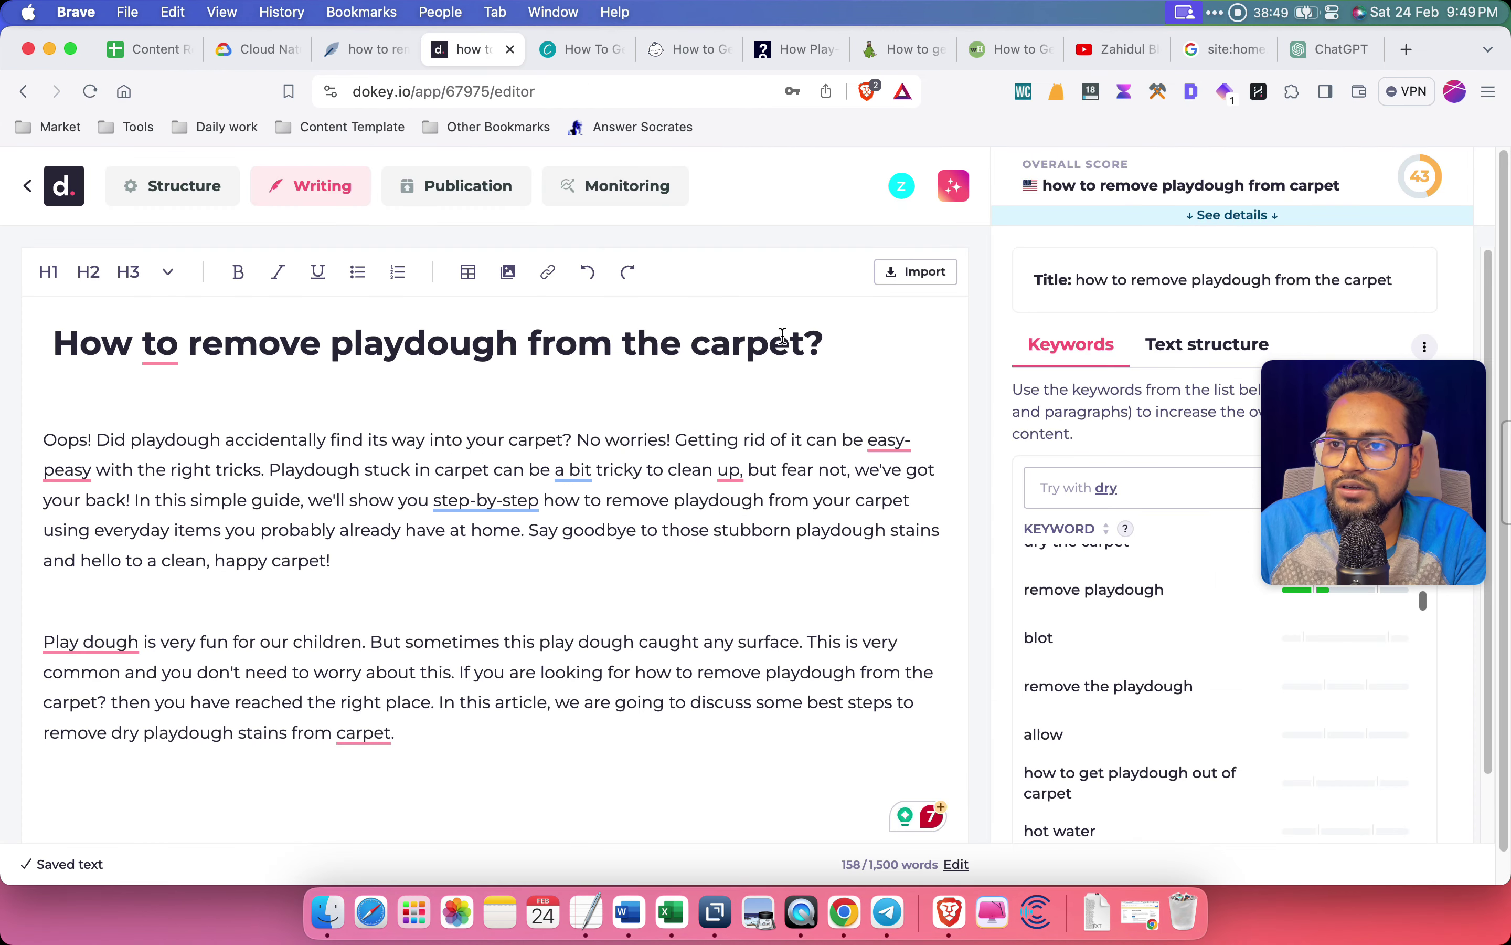
click(584, 50)
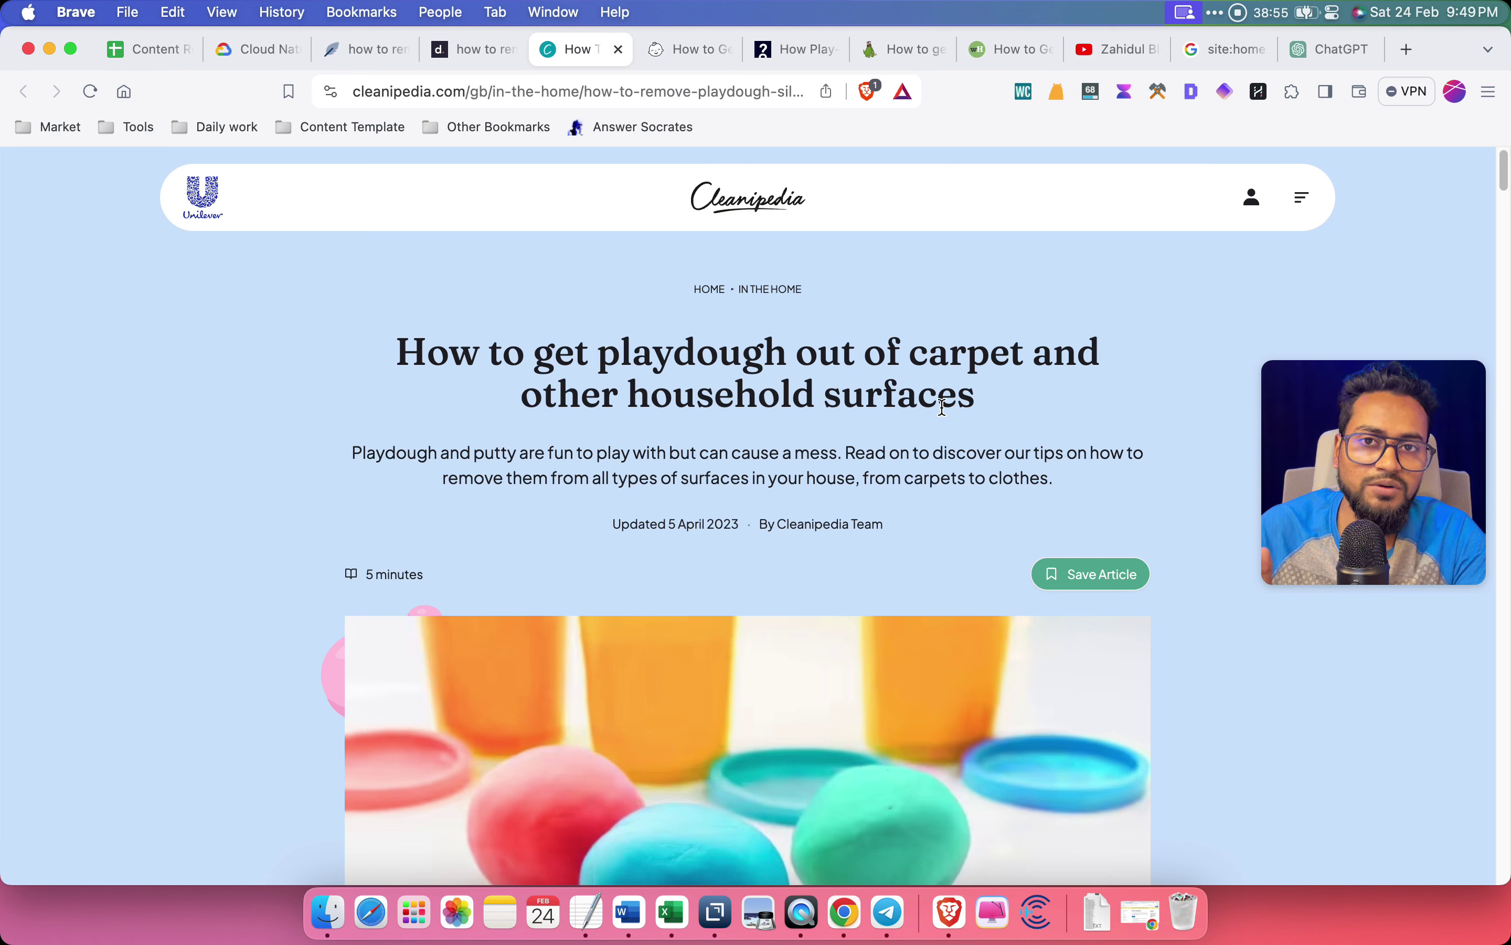
scroll(942, 407, down, 10)
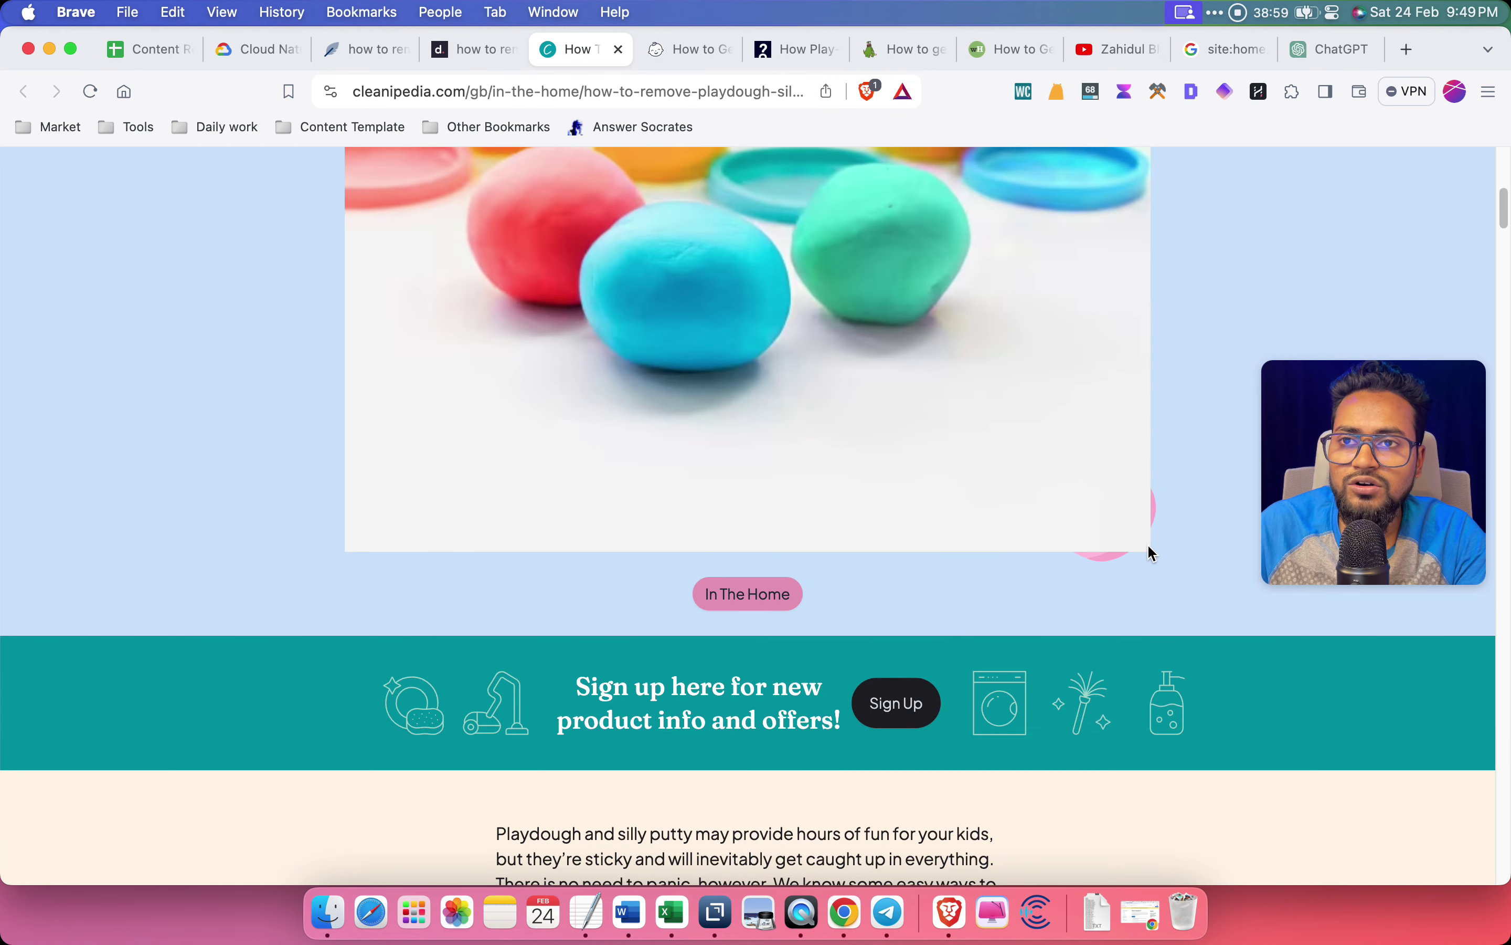
scroll(1152, 552, down, 3)
scroll(1152, 552, down, 5)
scroll(1149, 547, down, 10)
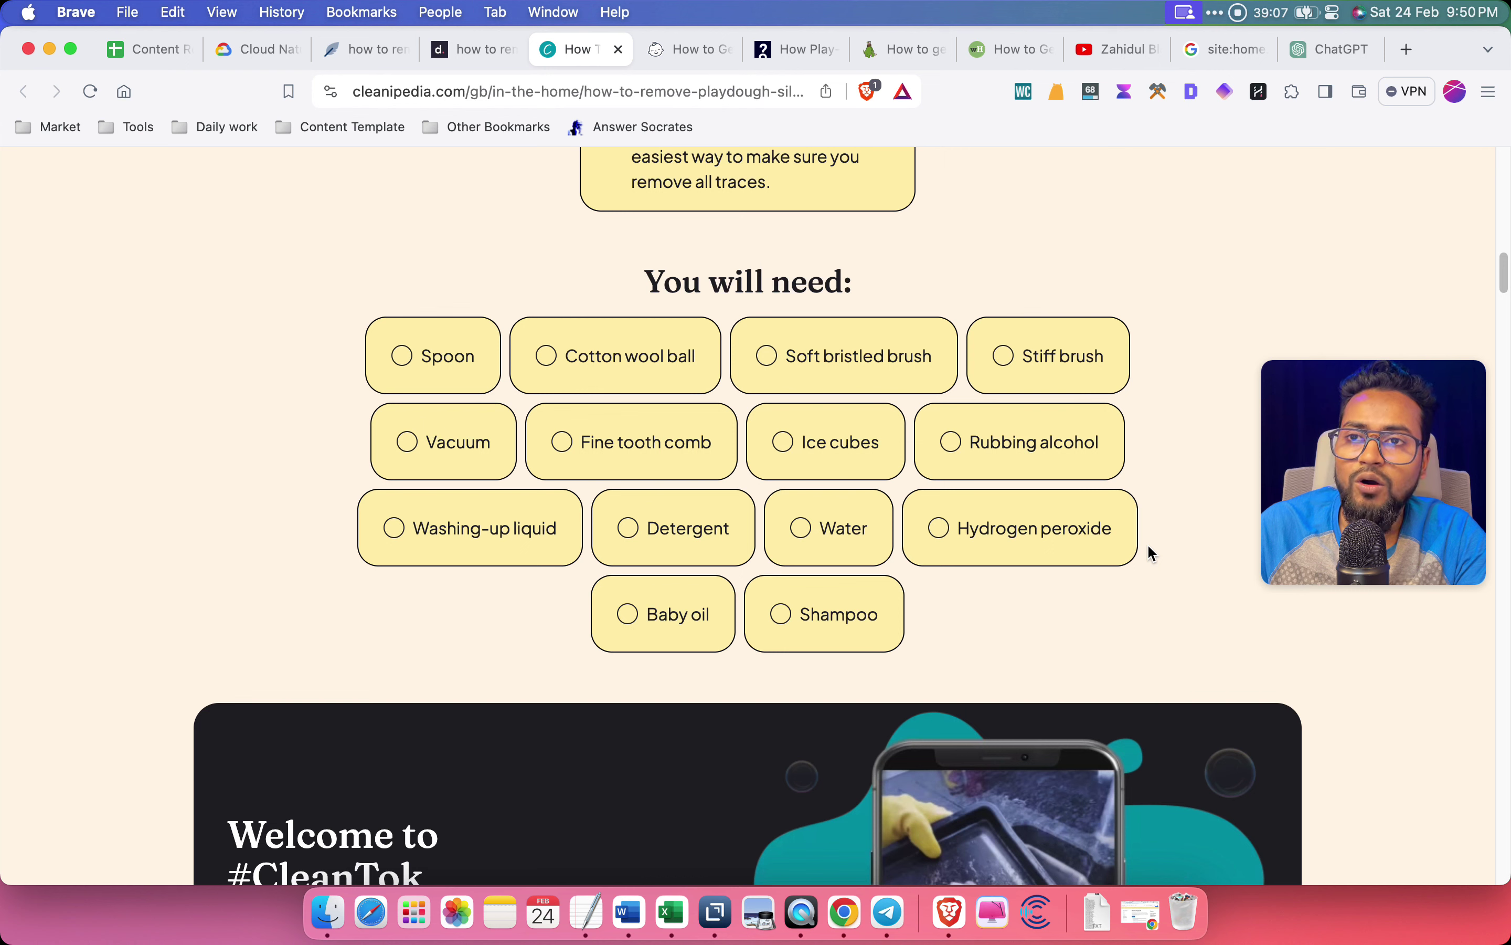
click(1114, 52)
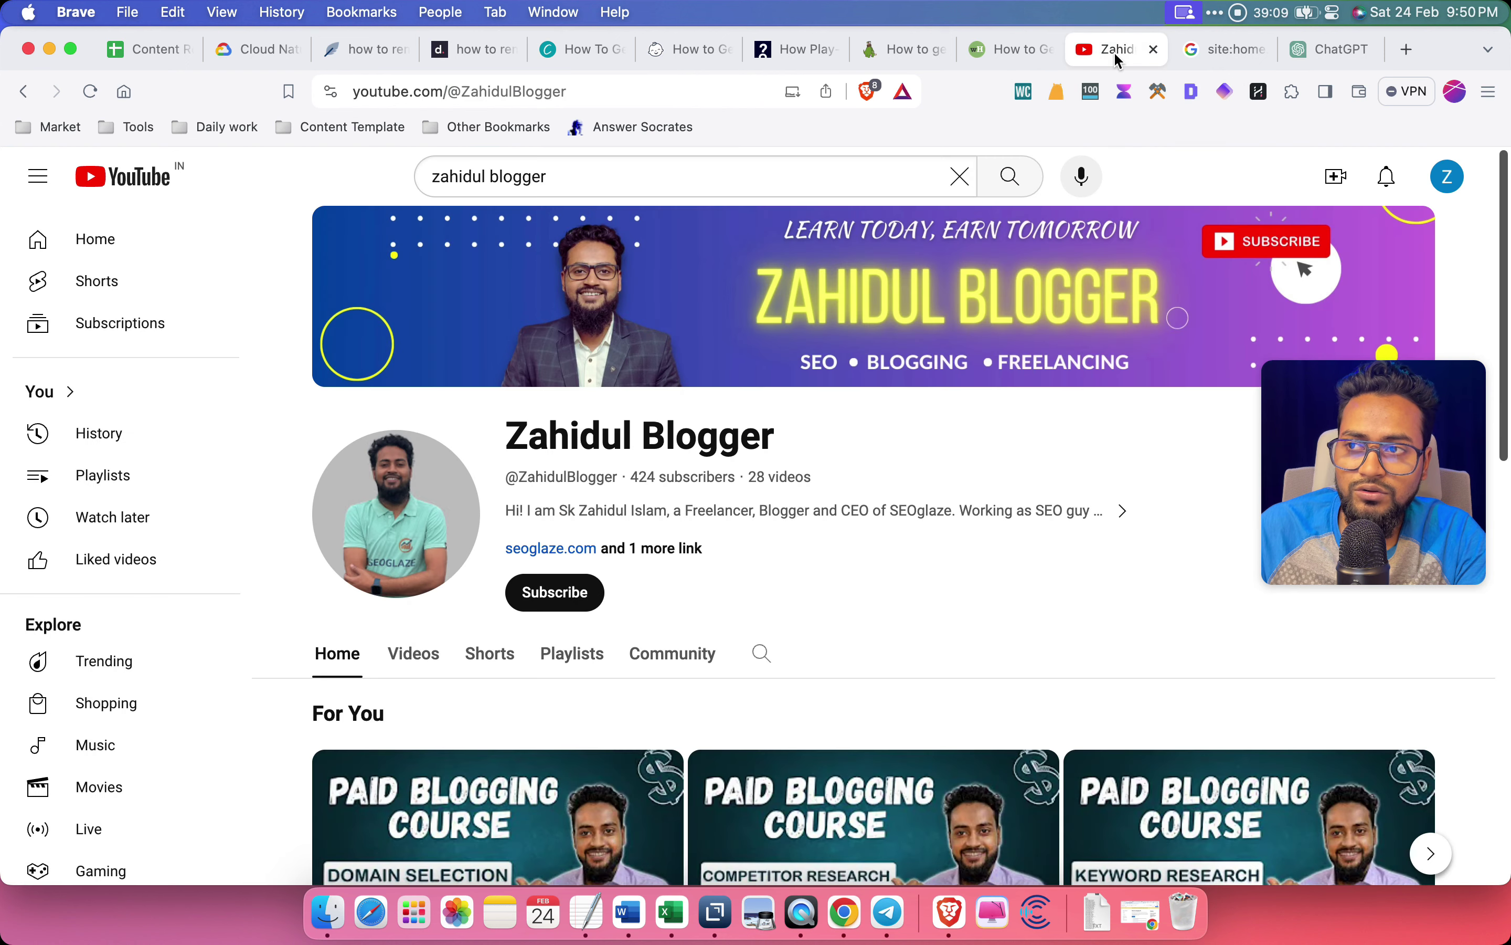
triple_click(587, 177)
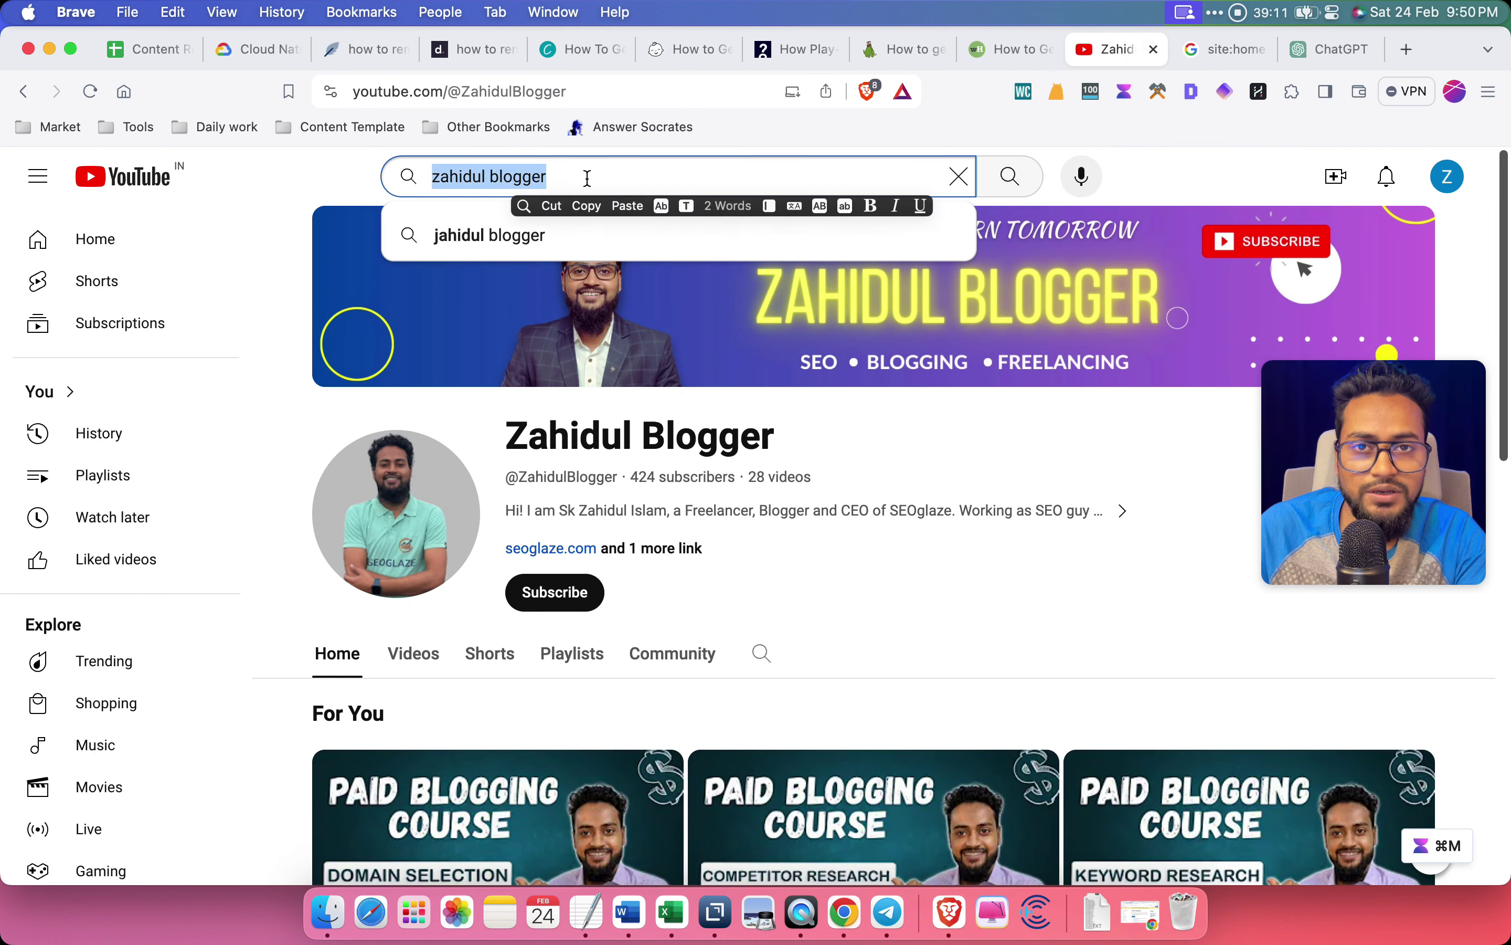
click(891, 49)
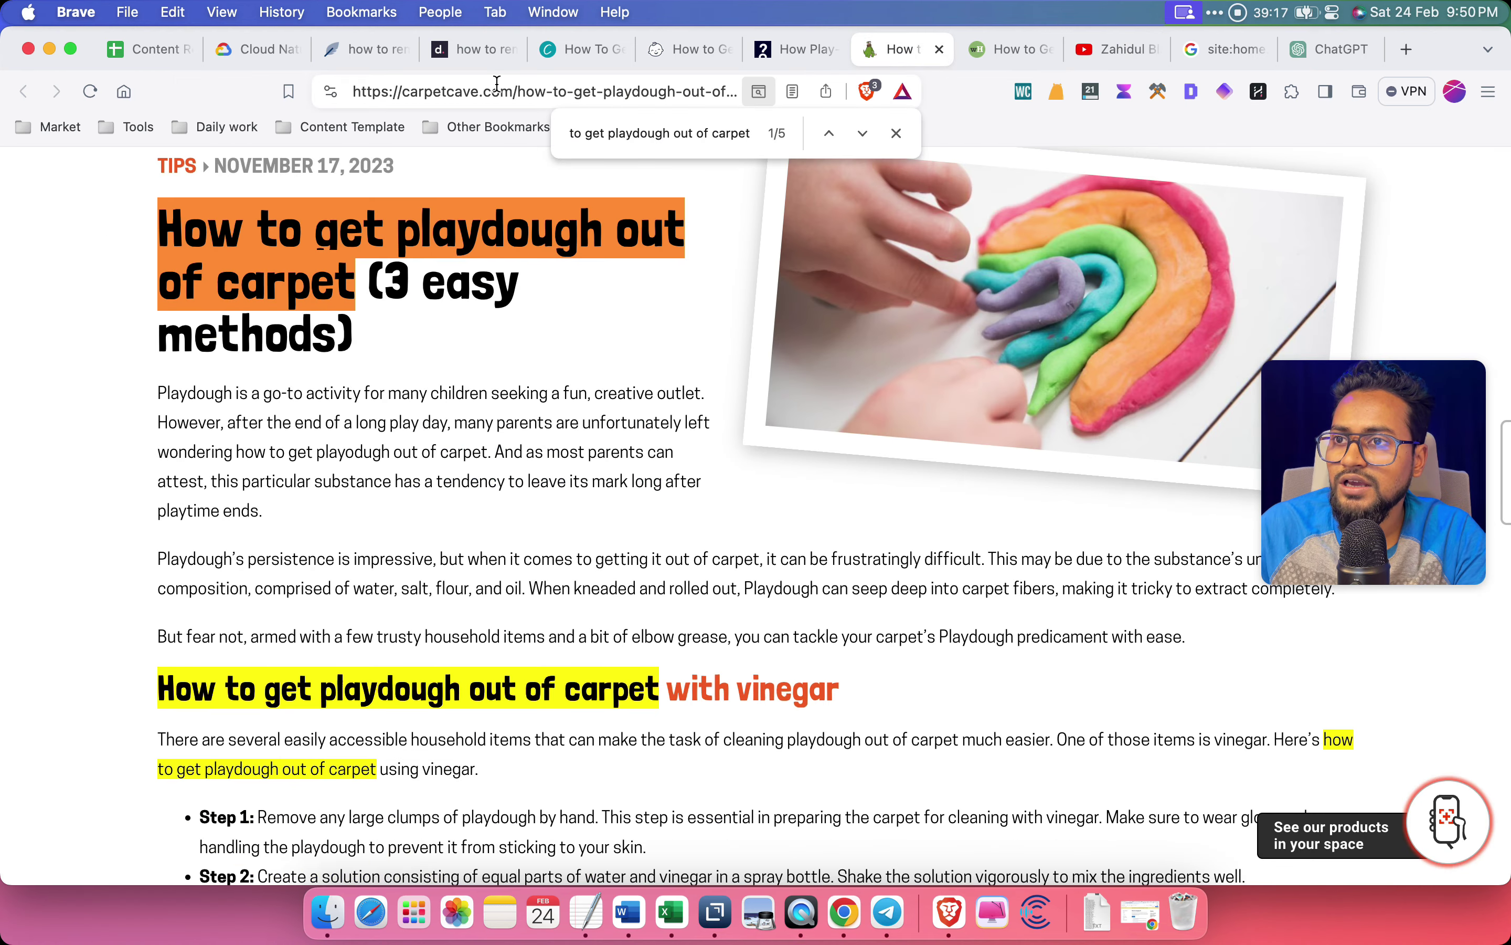
Switch to the Keyword Map sheet and copy the secondary keyword "how to remove dry playdough from carpet" from cell D3
click(473, 49)
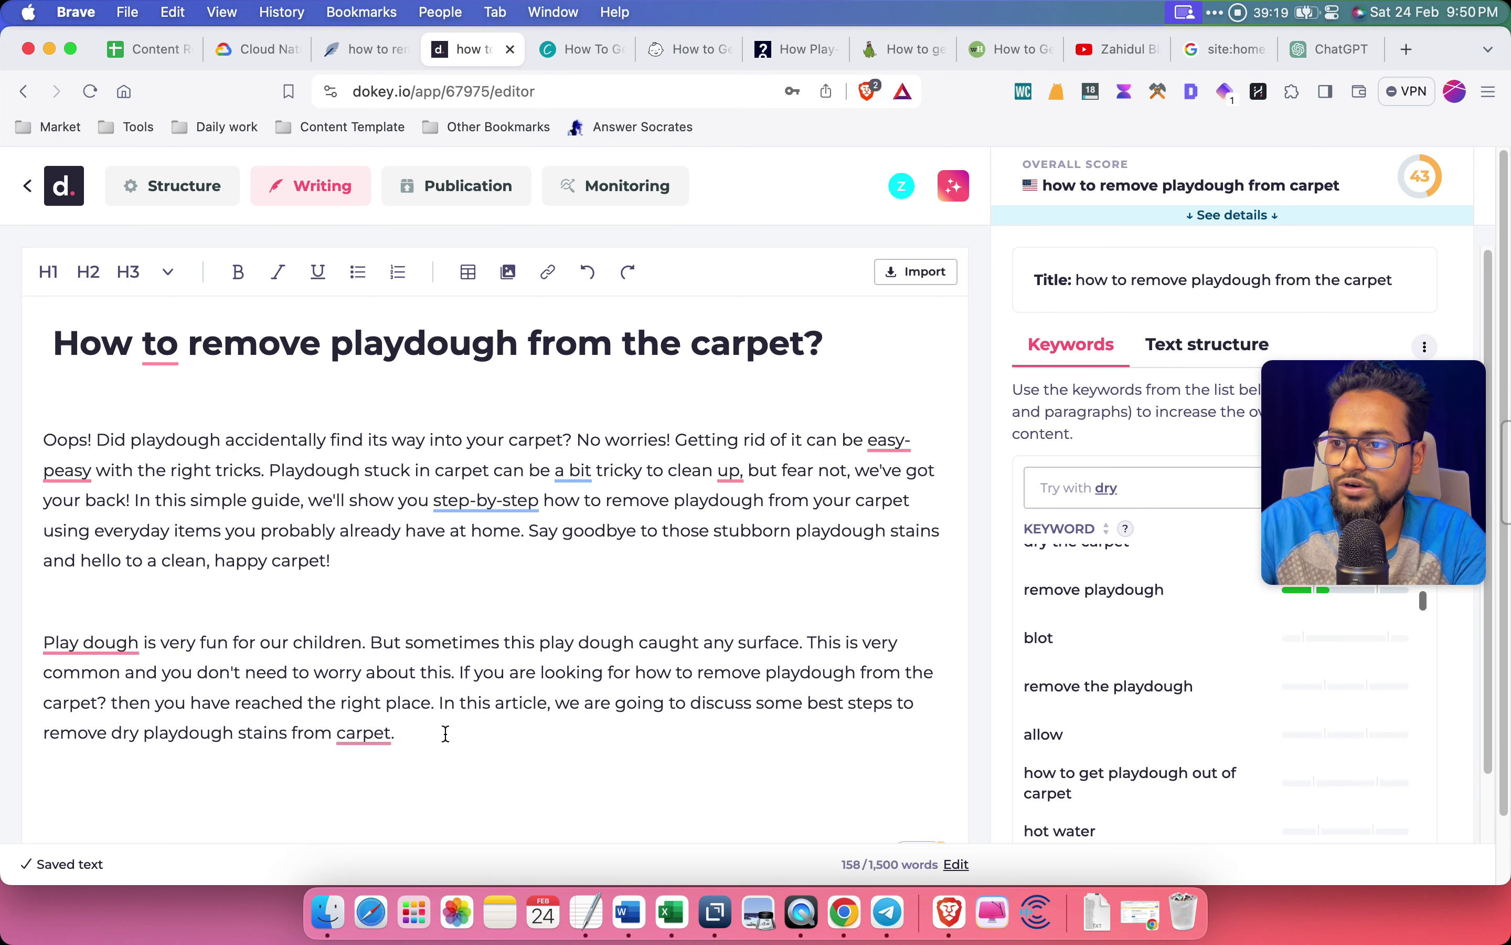
scroll(446, 728, down, 1)
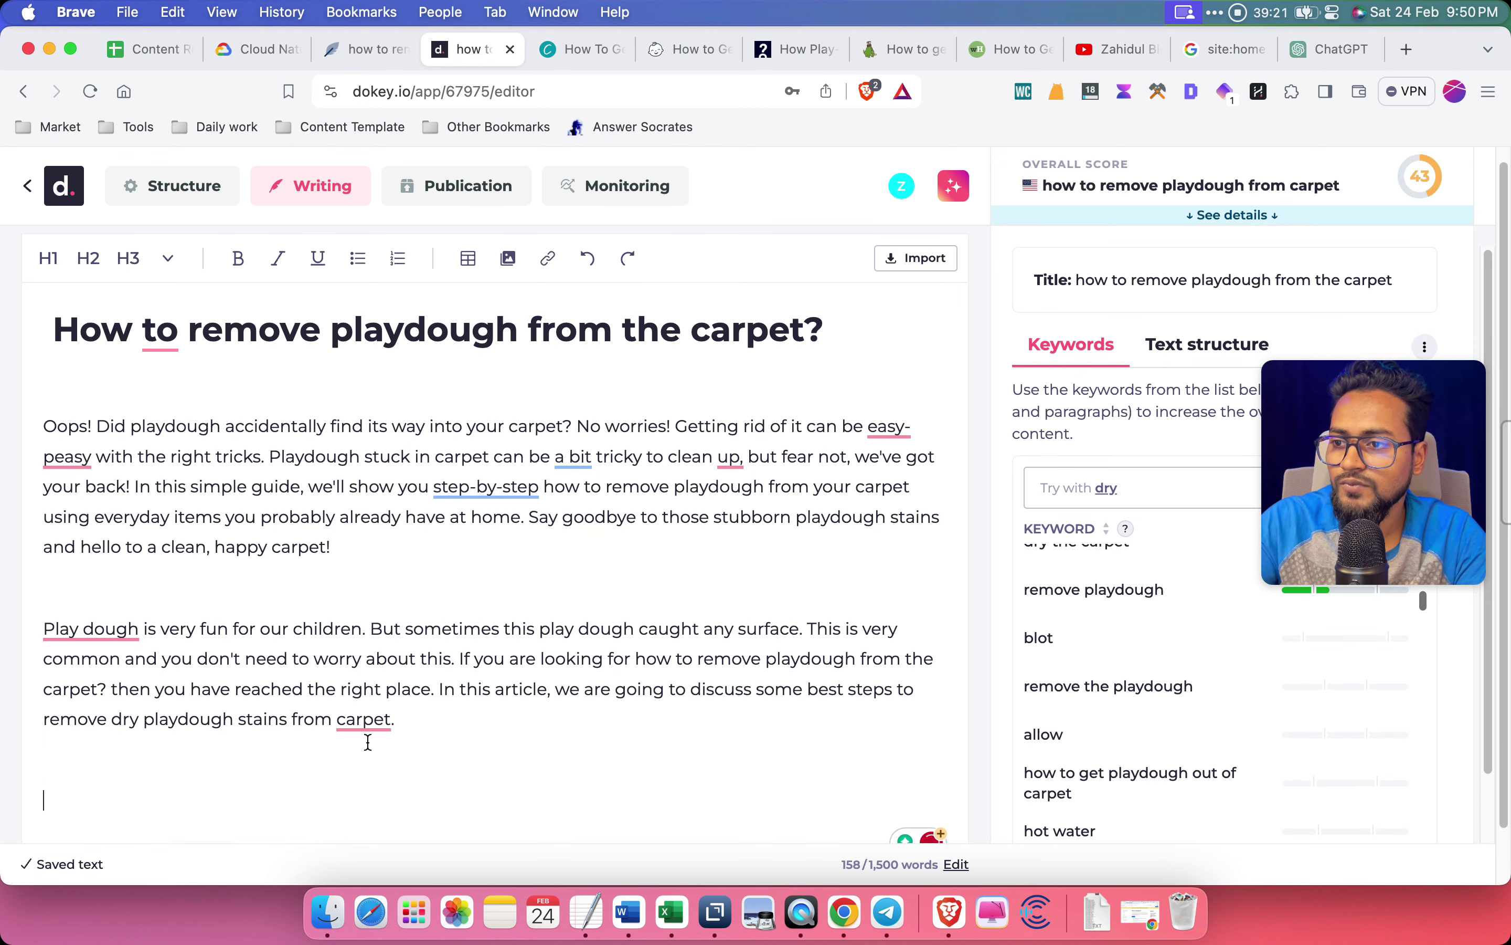
scroll(362, 737, down, 2)
click(136, 49)
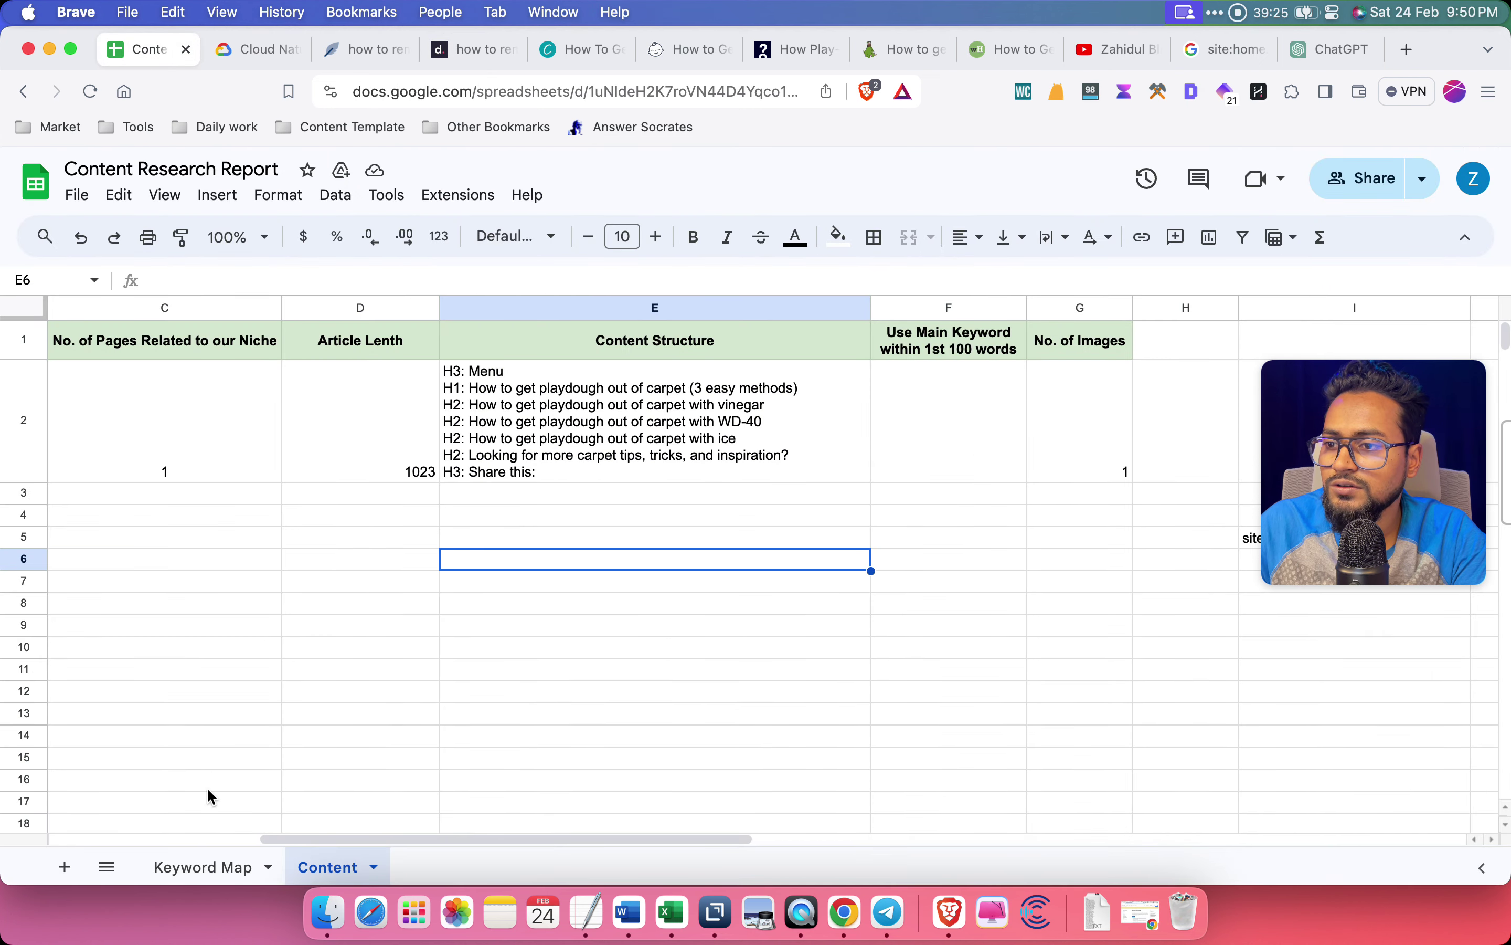
click(187, 867)
click(718, 400)
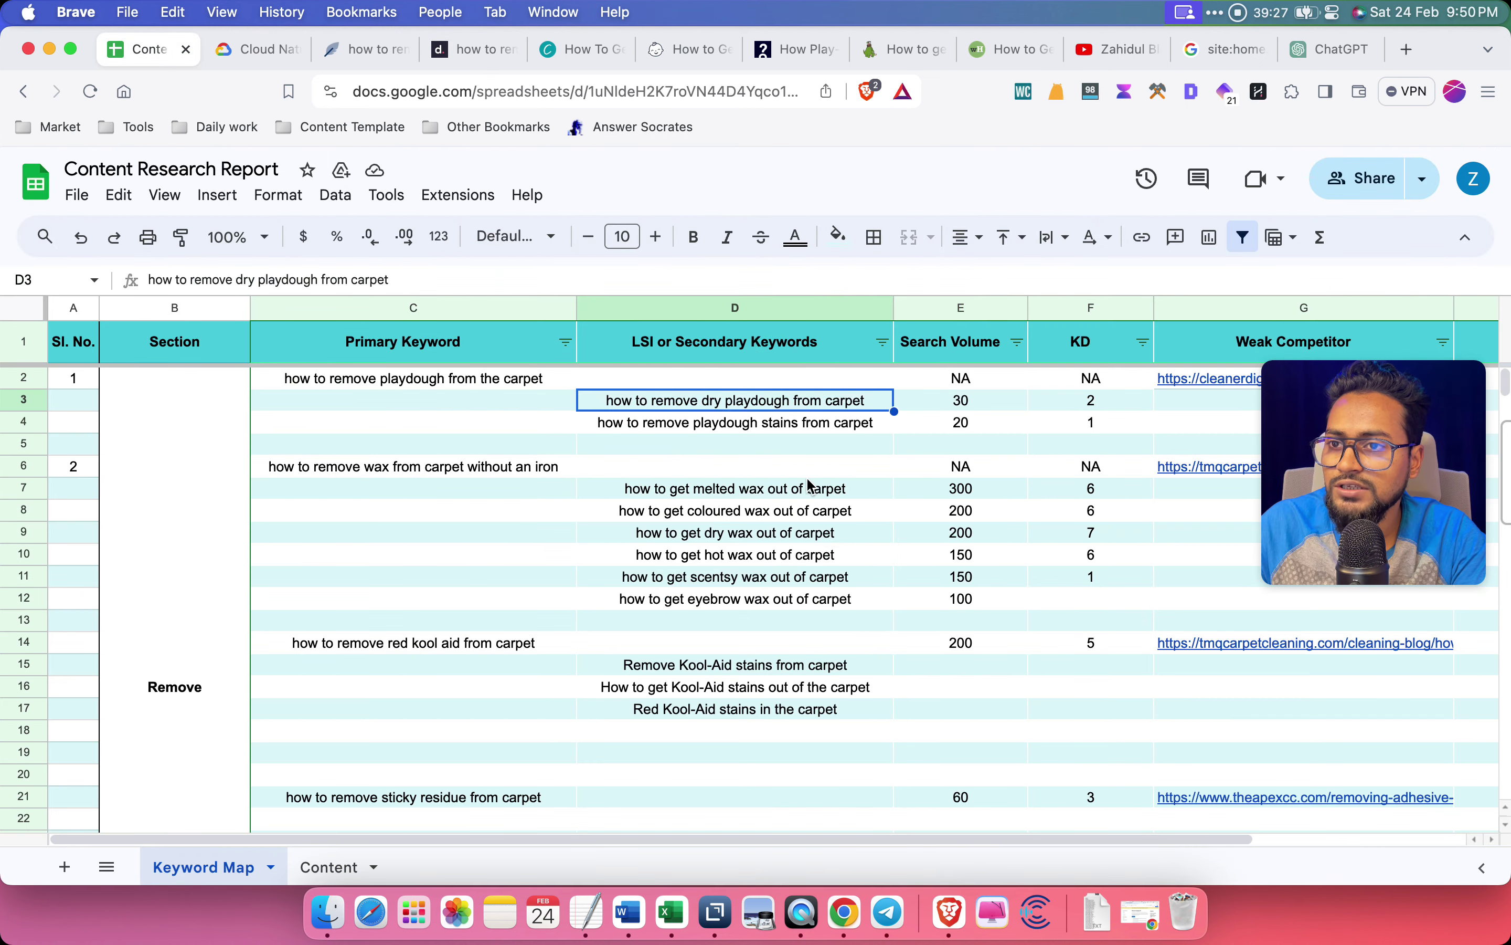
Paste the copied keyword below the second paragraph in the Dokey editor and capitalise its first letter to "How"
click(368, 49)
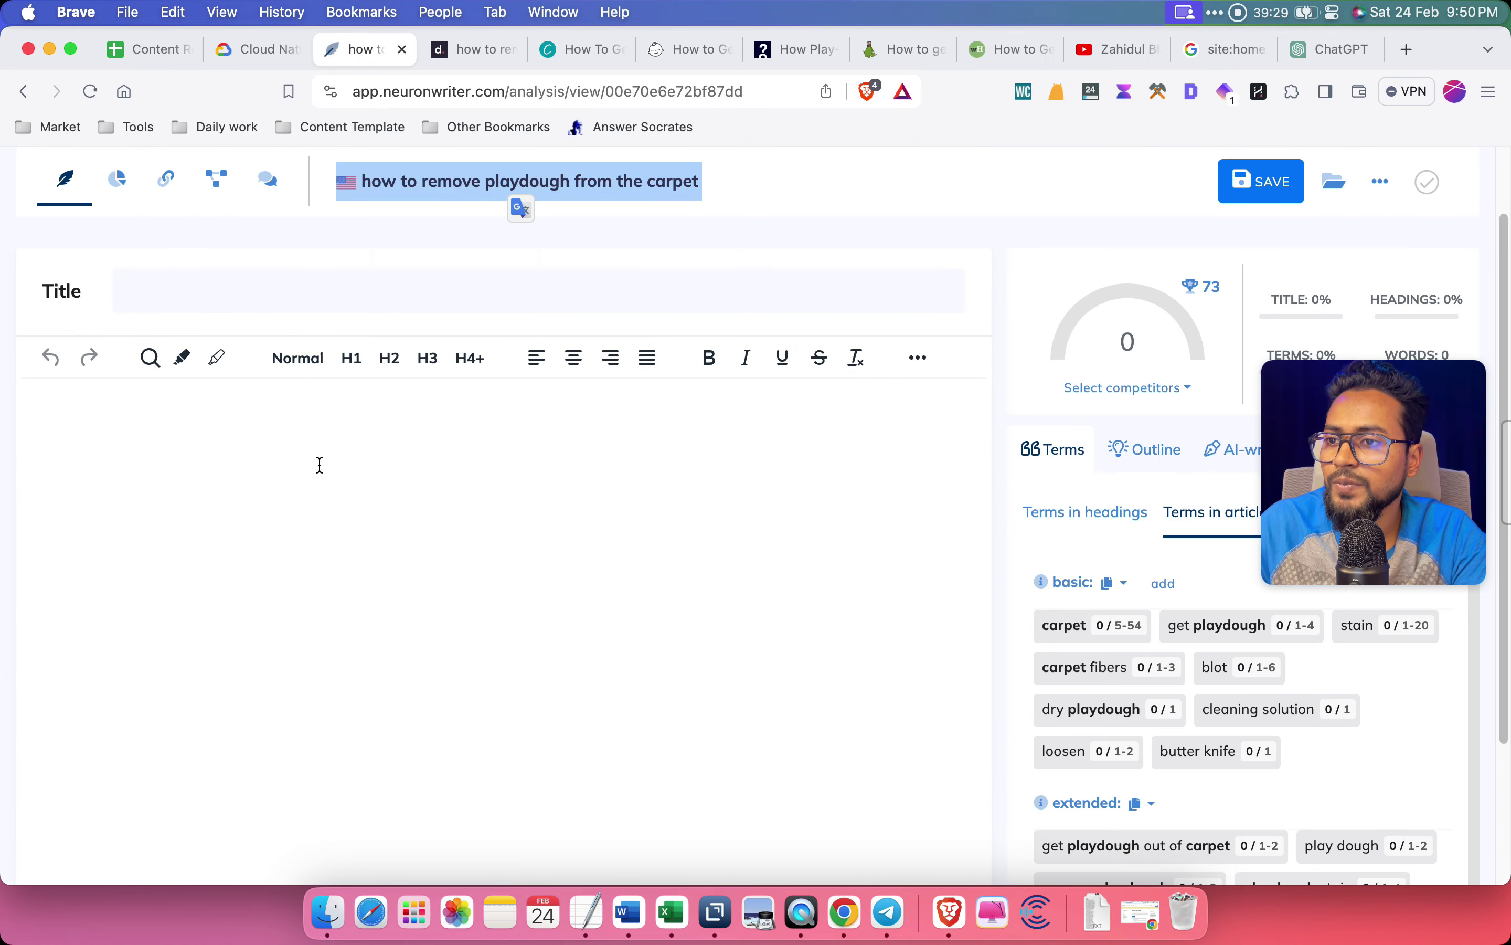
click(445, 52)
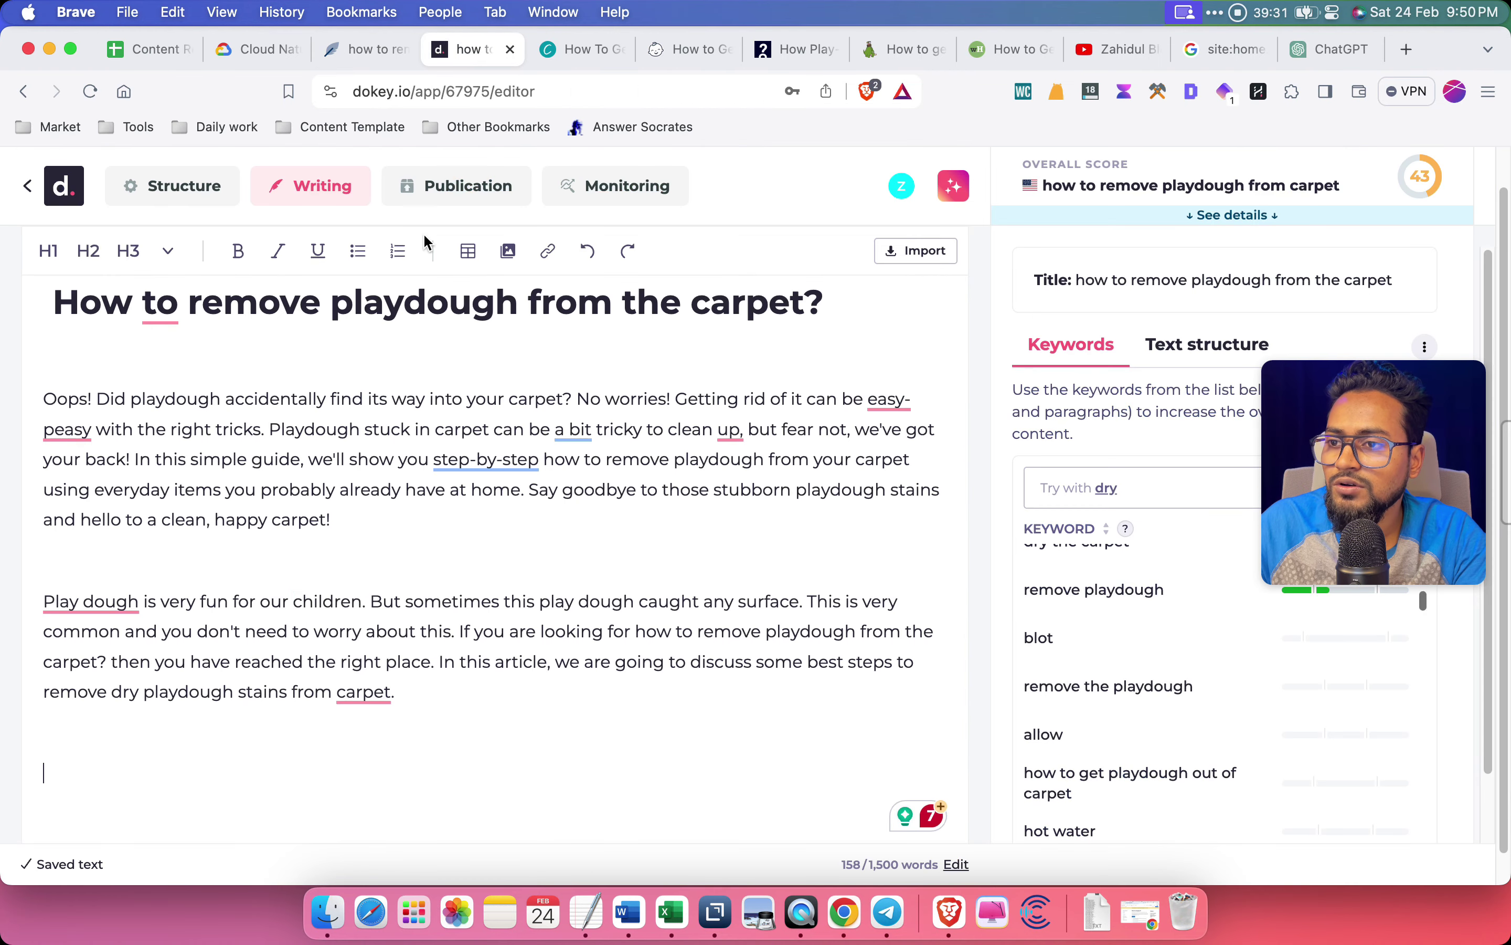
click(115, 742)
text(how to remove dry playdough from carpet)
click(52, 773)
key(BackSpace)
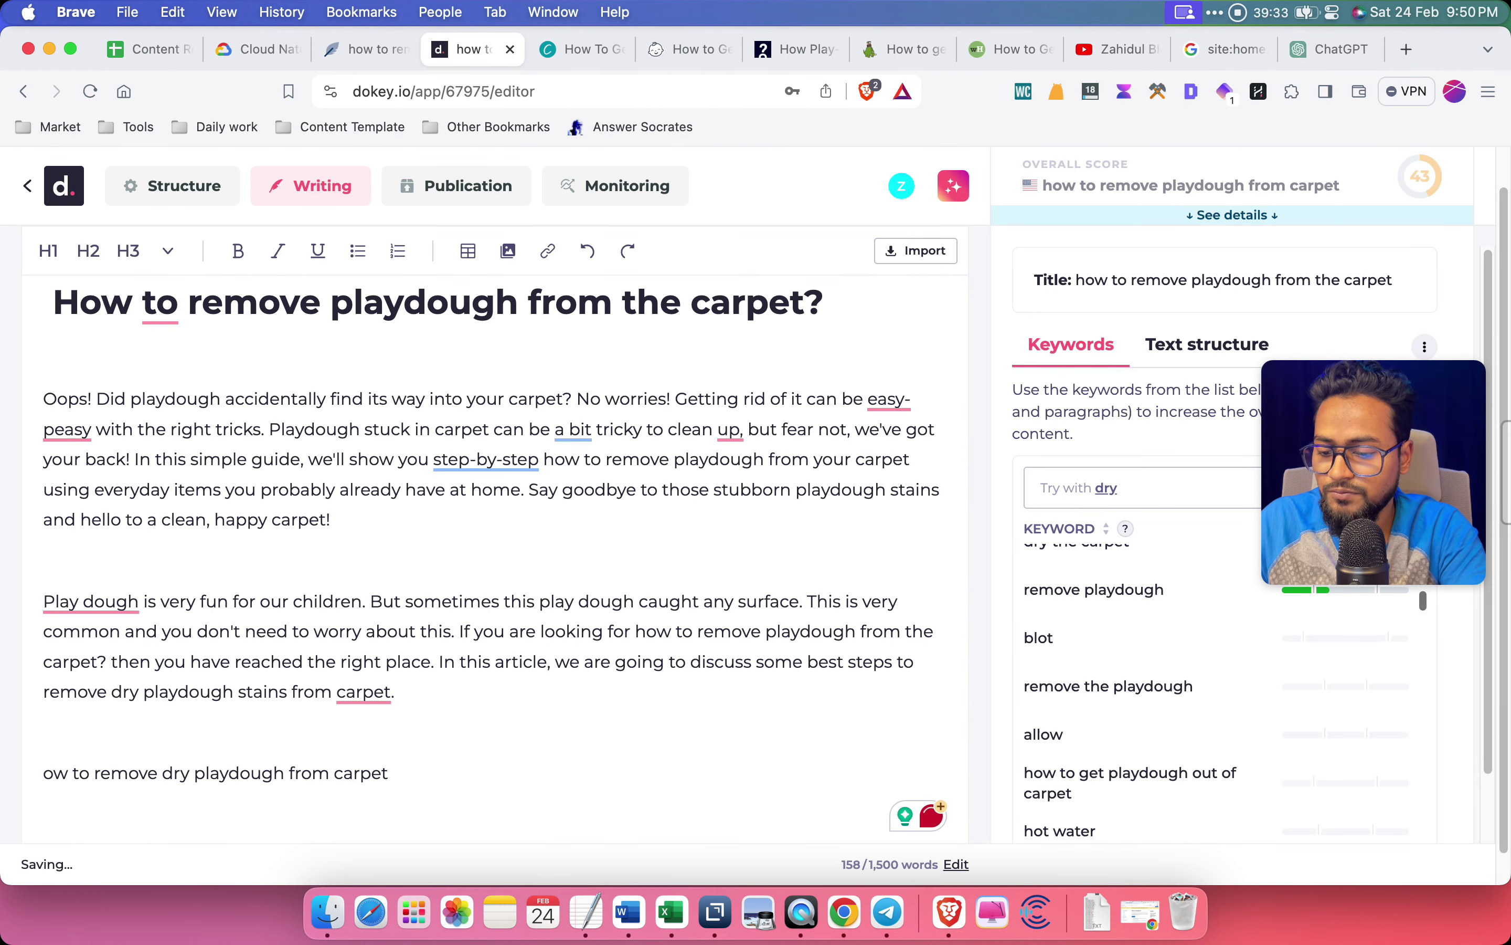
text(H)
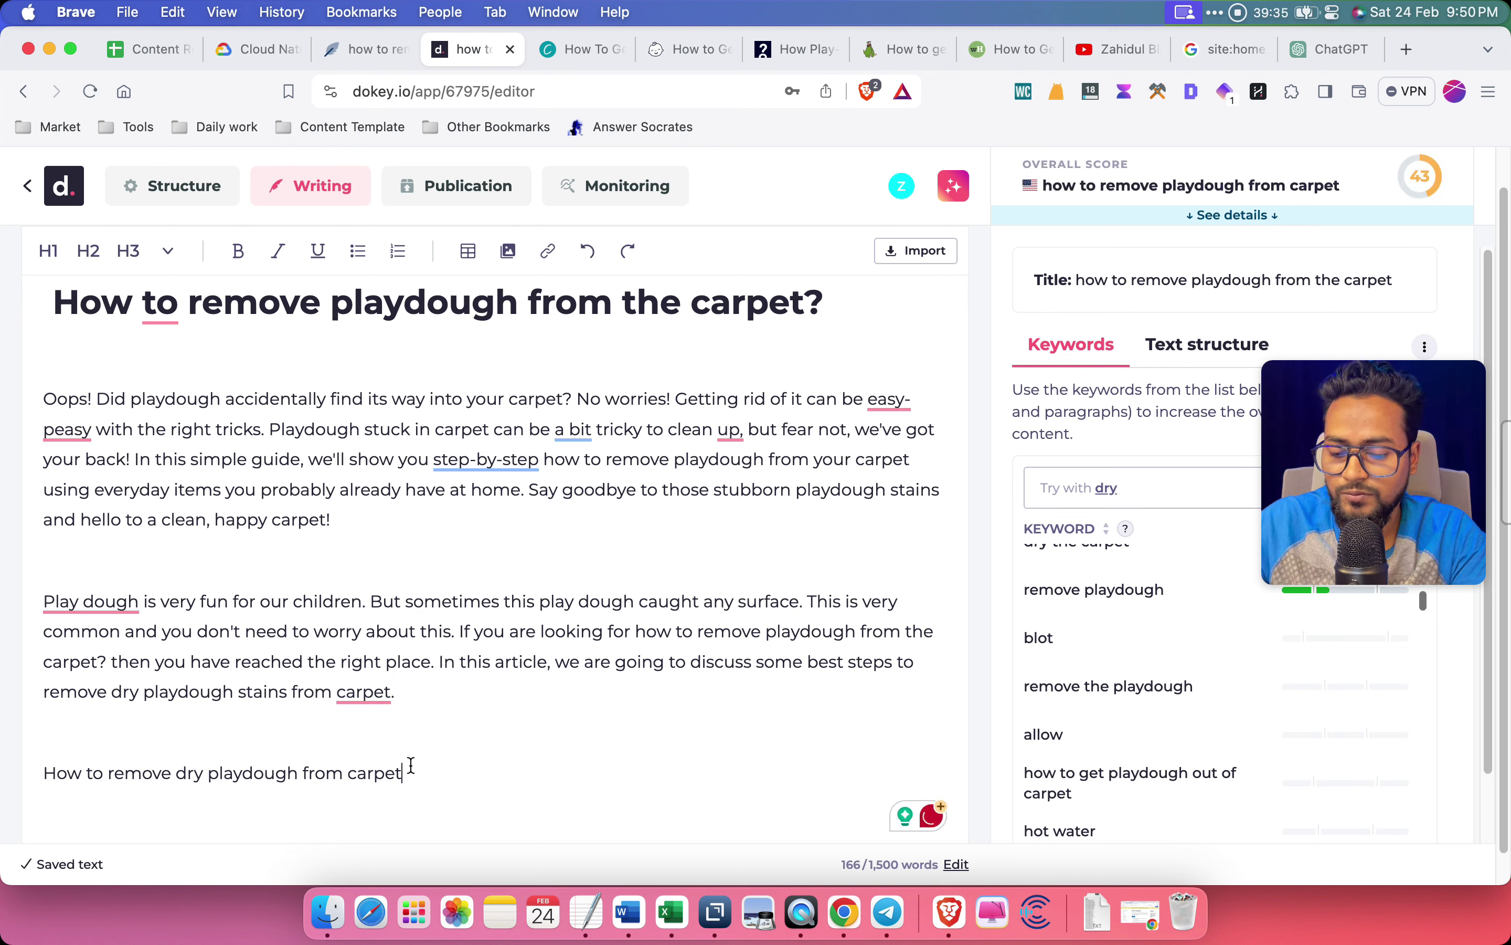
Format the line as an H2 reading "How to remove dry playdough from carpet?", remove the blank line above it and start a new line below
click(88, 250)
click(362, 727)
key(BackSpace)
click(738, 749)
key(Return)
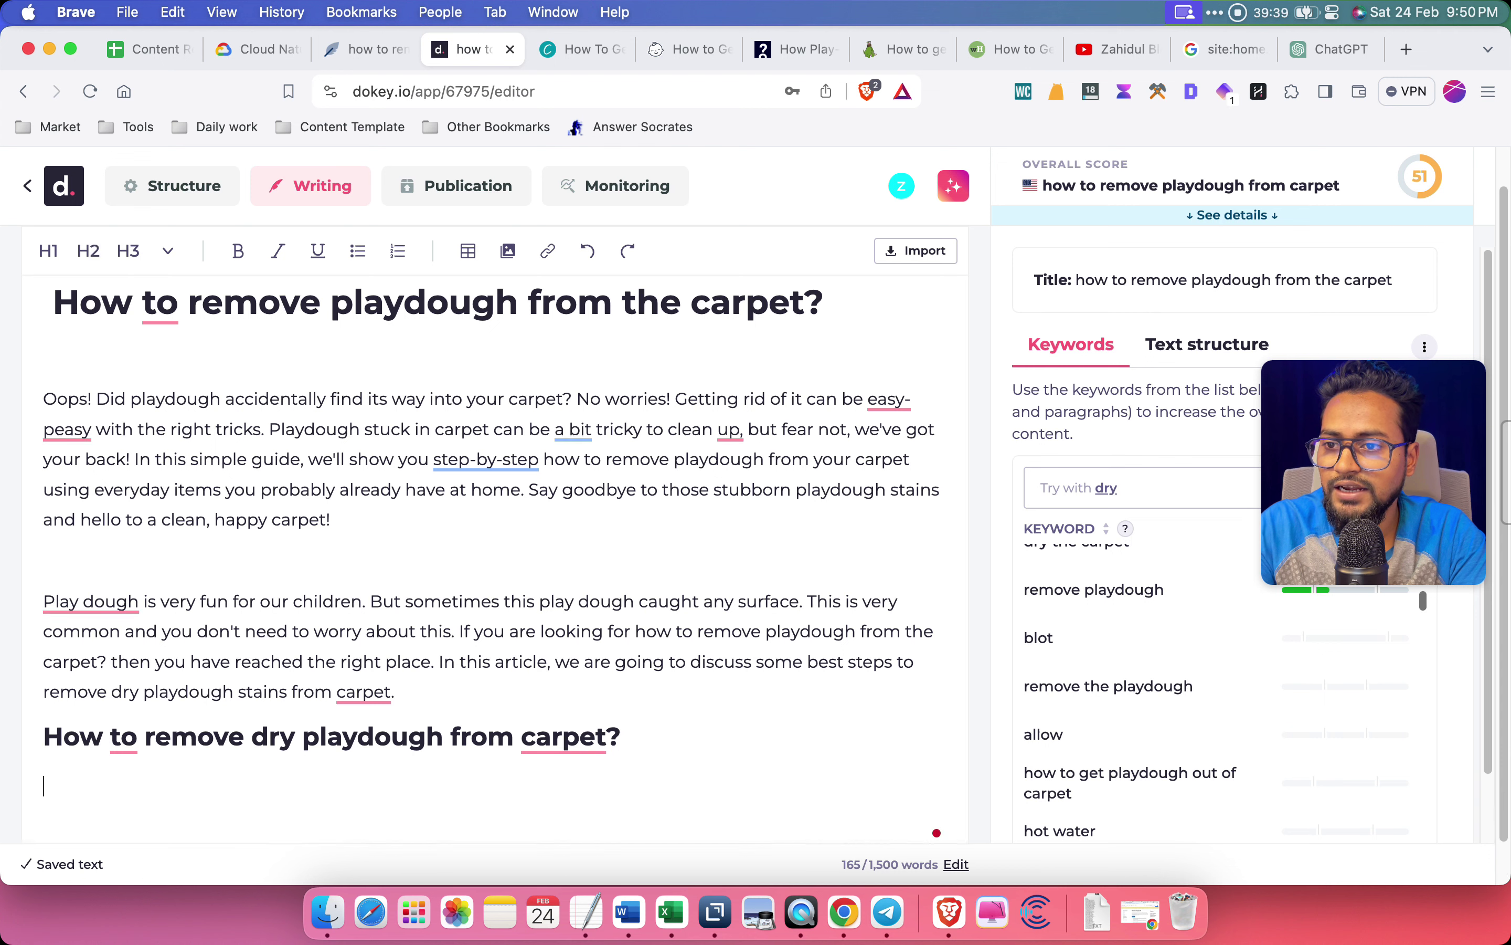
scroll(144, 749, down, 2)
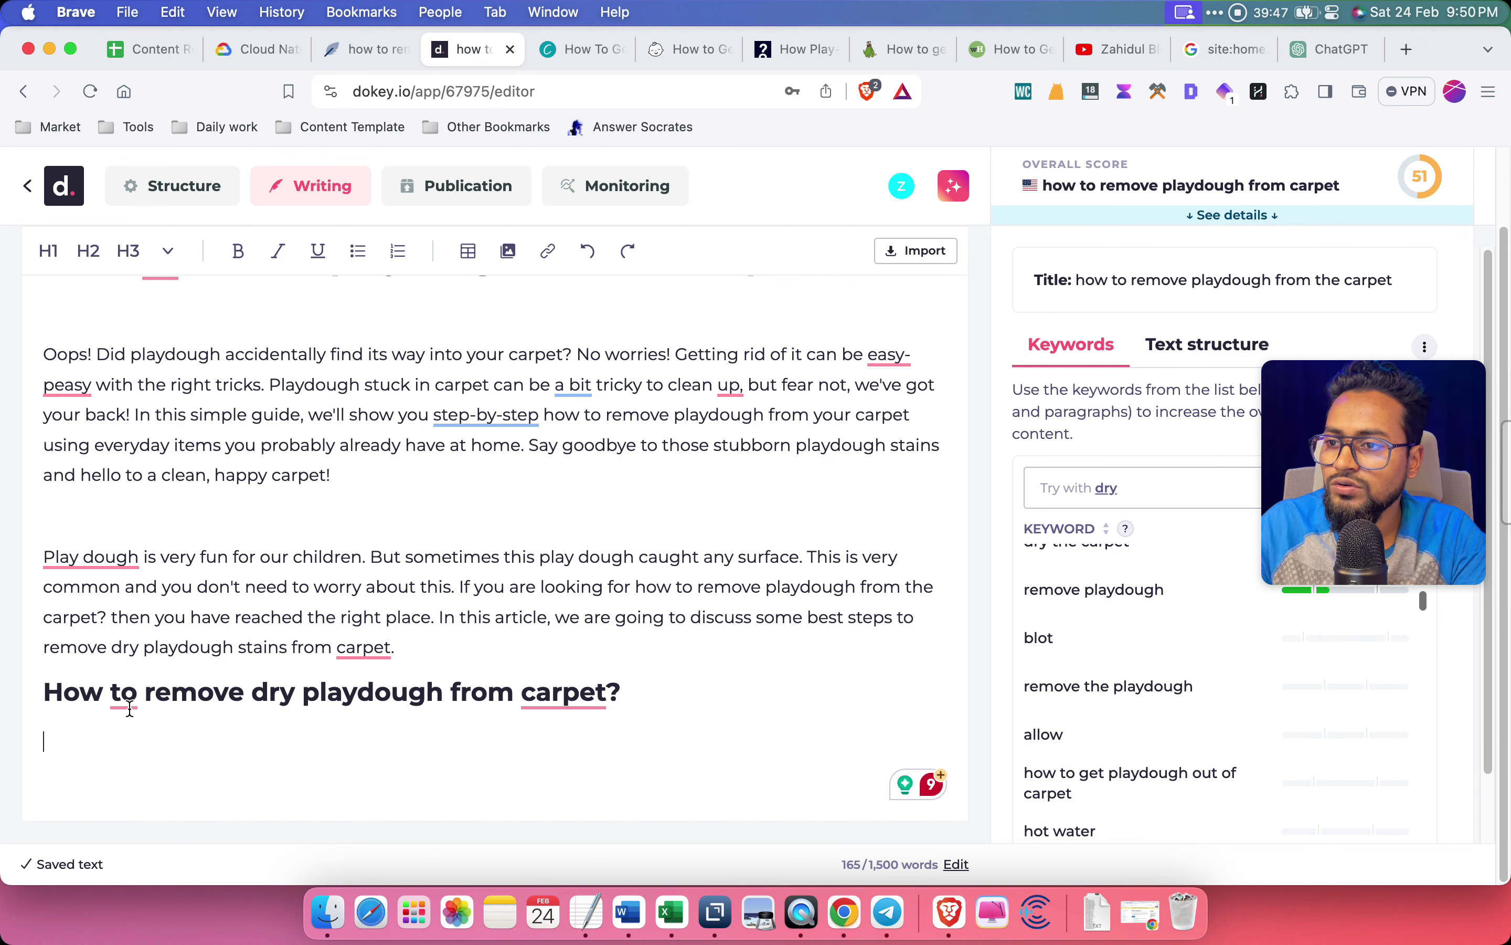
mouse_move(125, 698)
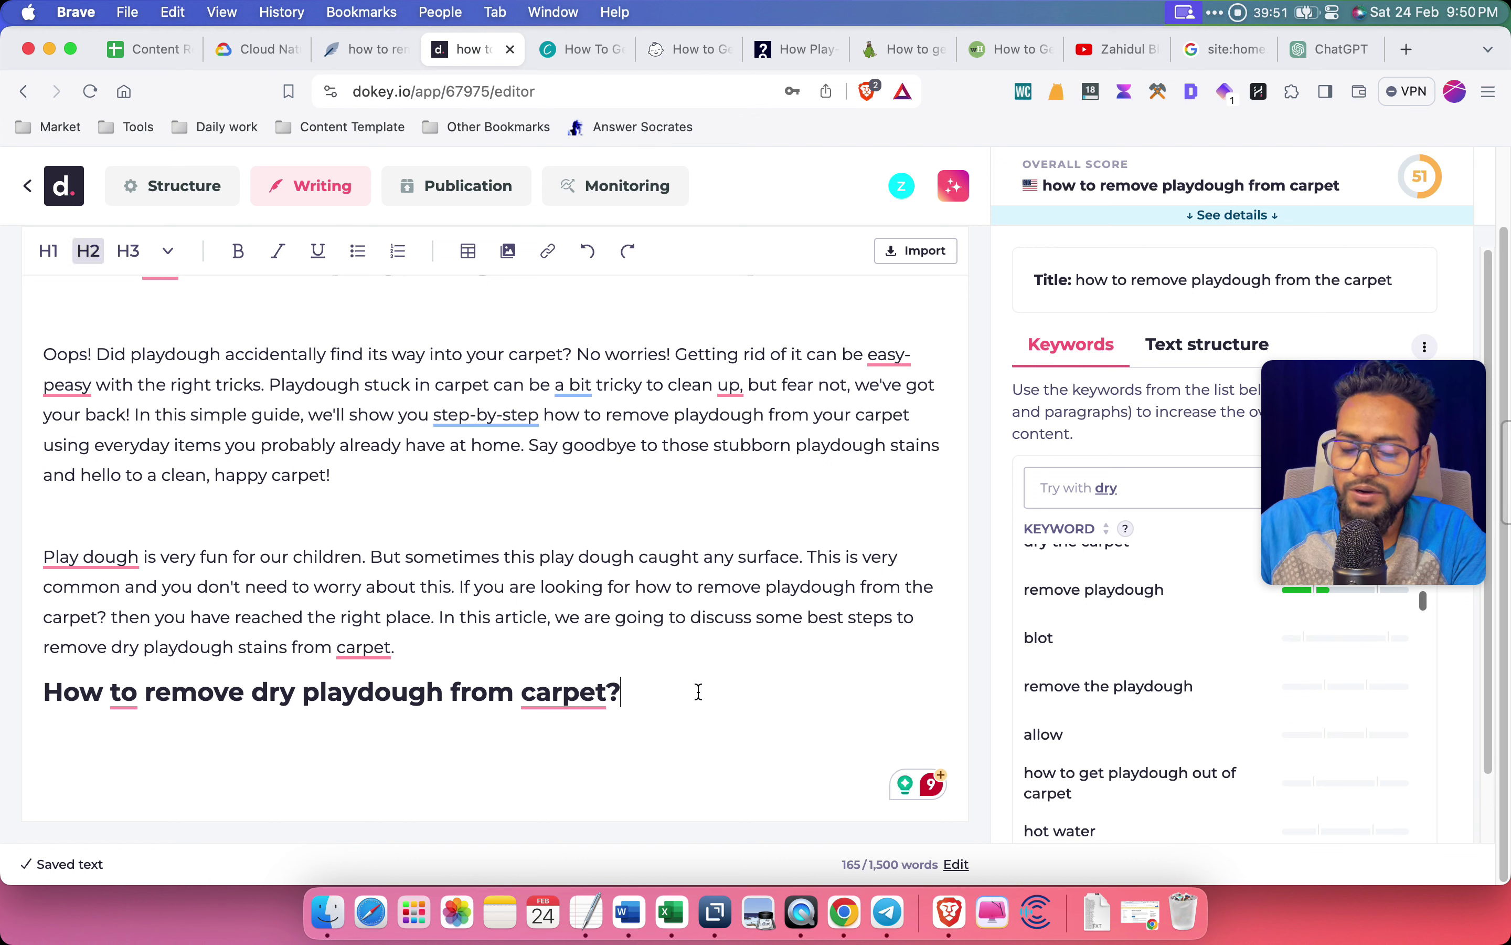
click(191, 744)
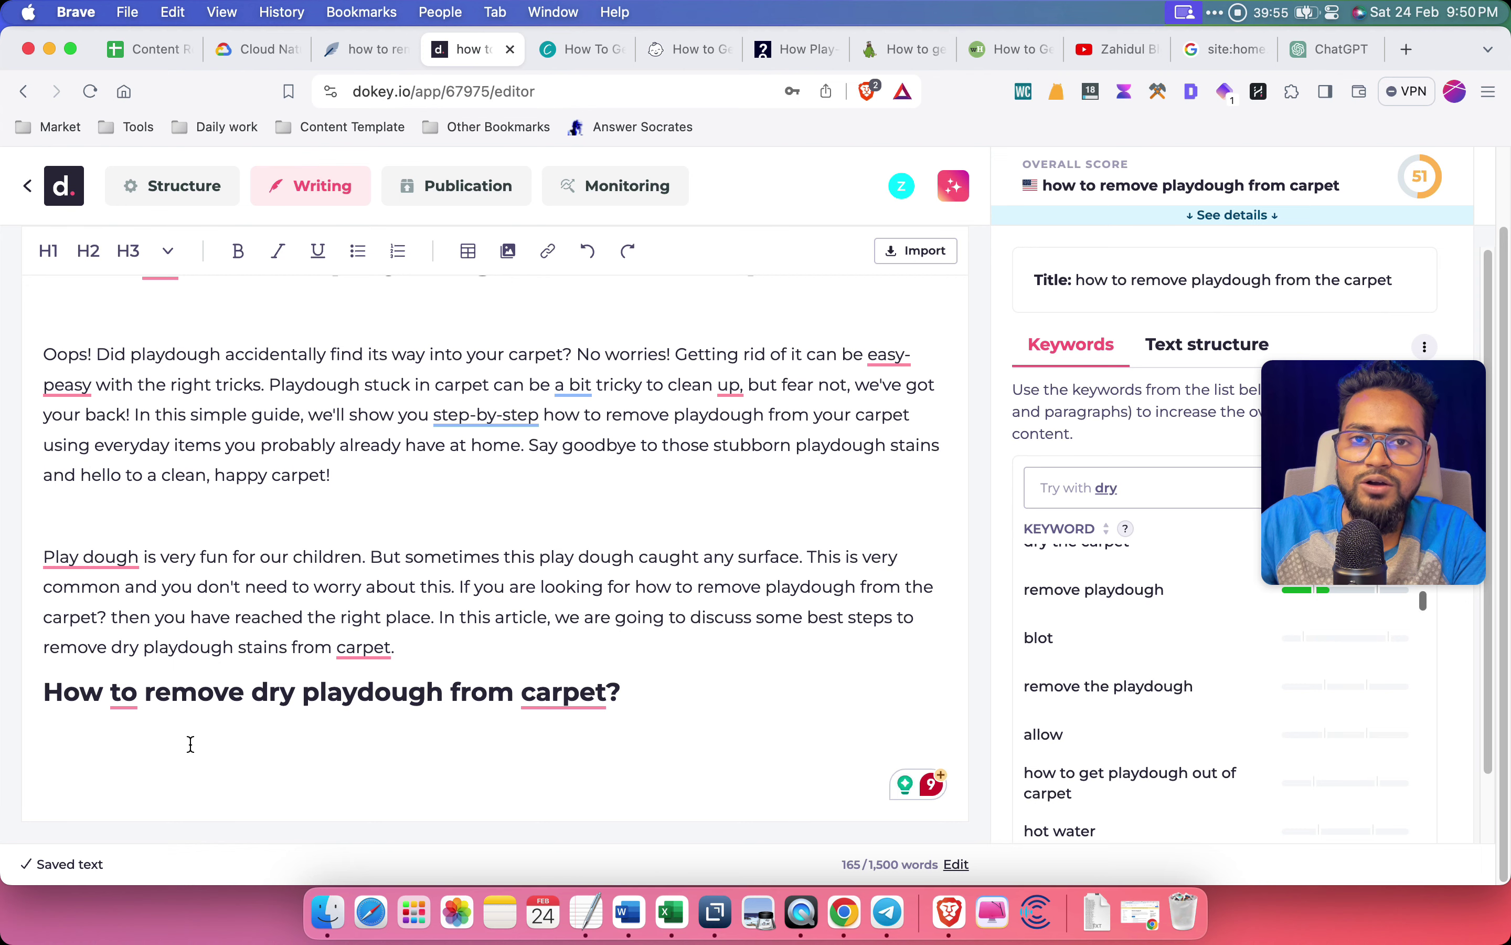
Review the method list in the Happiest Baby article and the supplies and removal guides in the Cleanipedia article
click(658, 61)
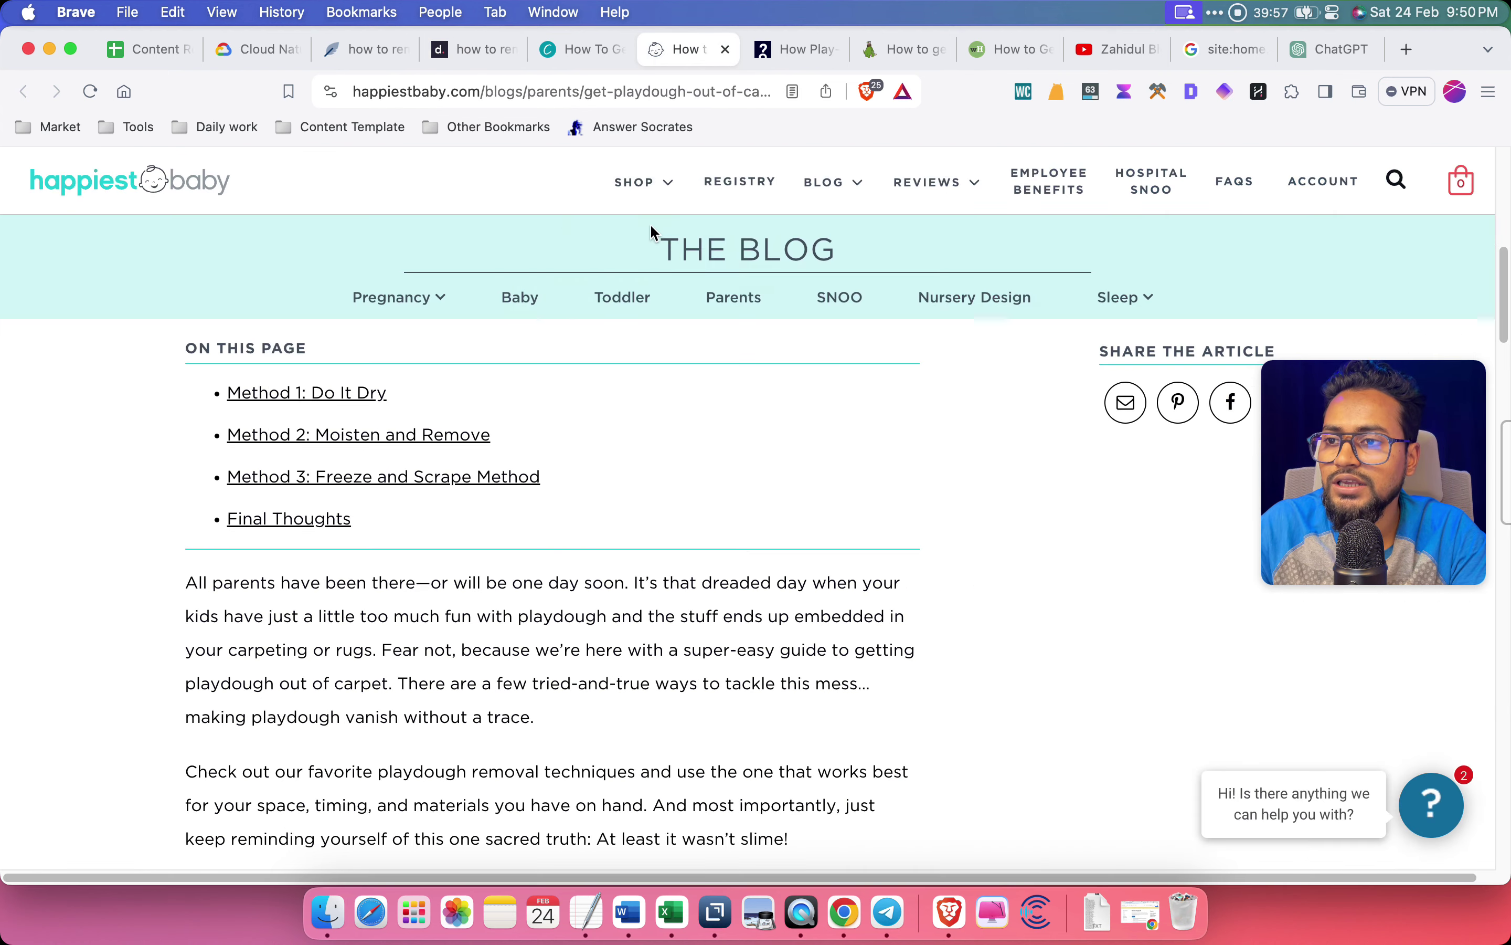
scroll(662, 500, up, 5)
scroll(661, 475, down, 2)
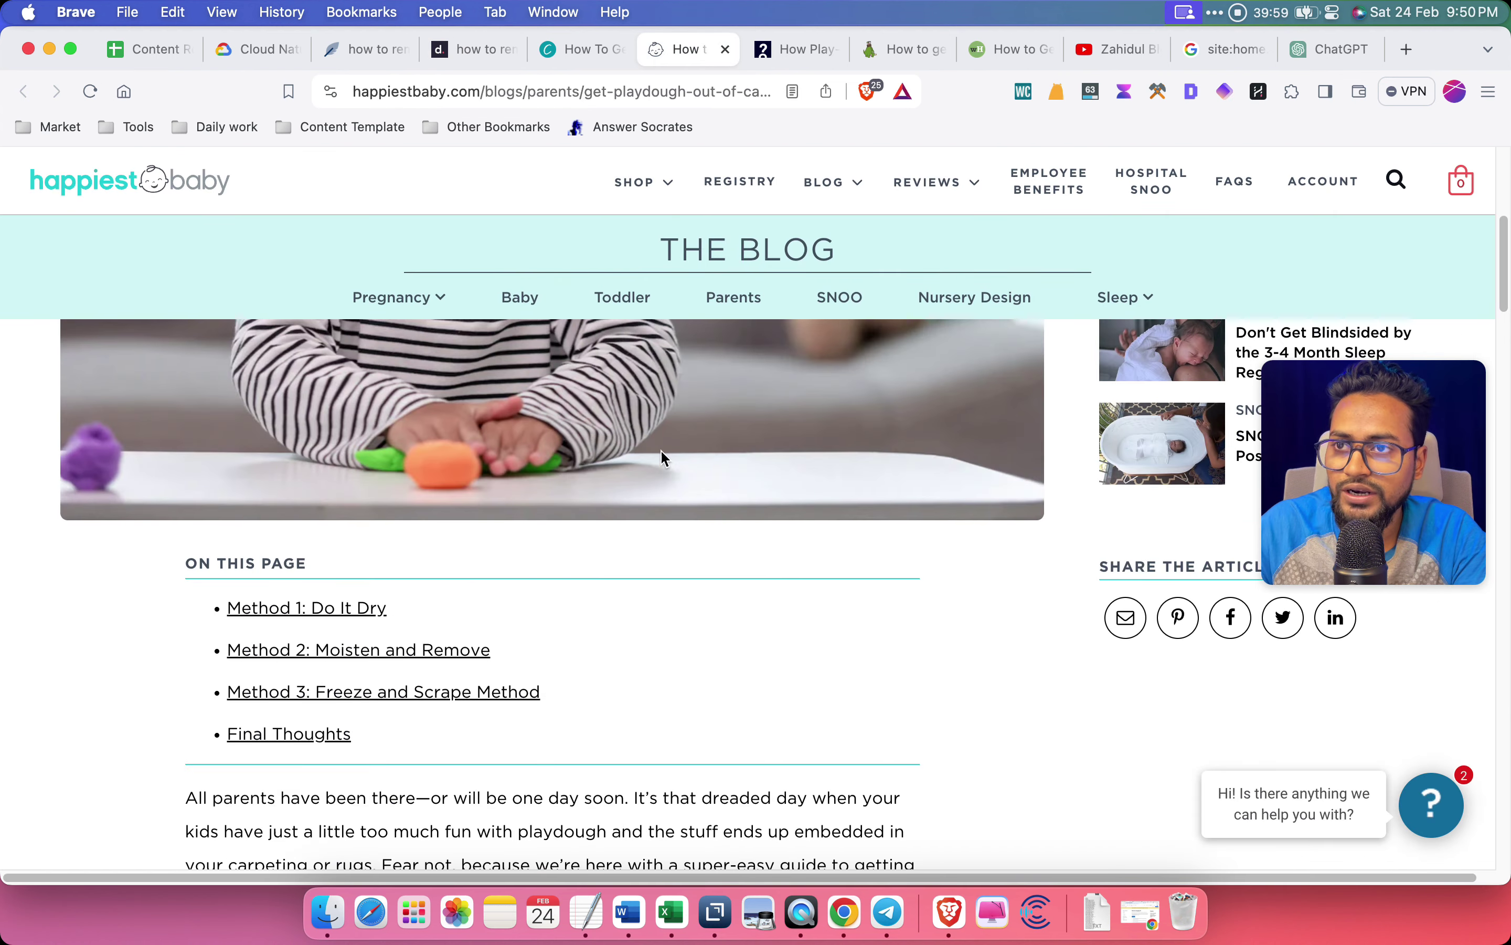
click(563, 49)
scroll(692, 475, up, 10)
scroll(692, 475, down, 15)
scroll(854, 483, up, 5)
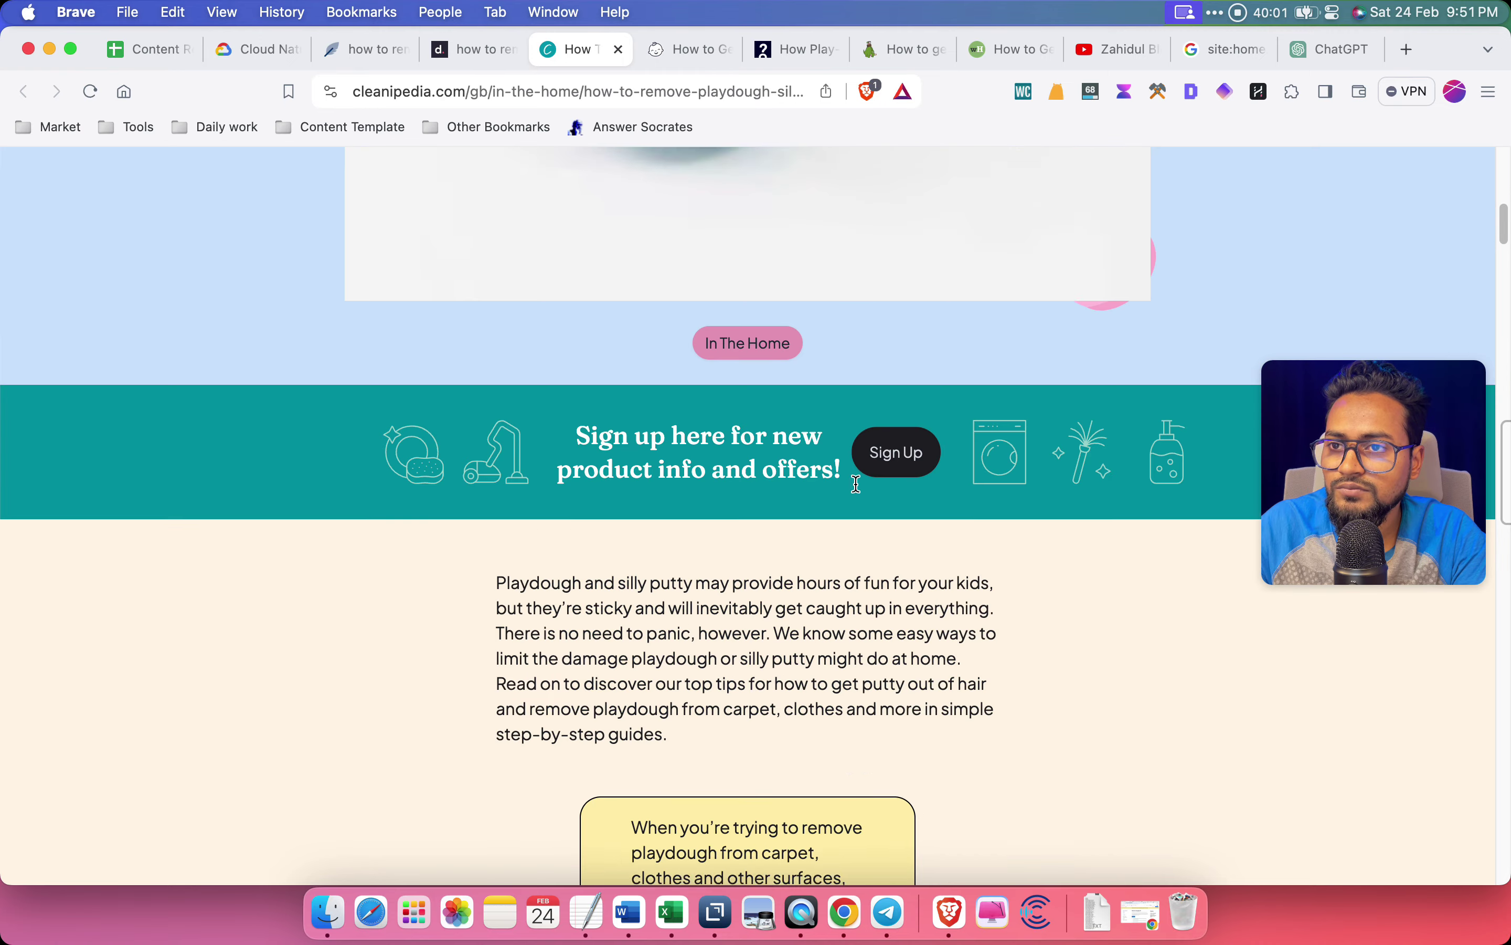
scroll(944, 641, down, 14)
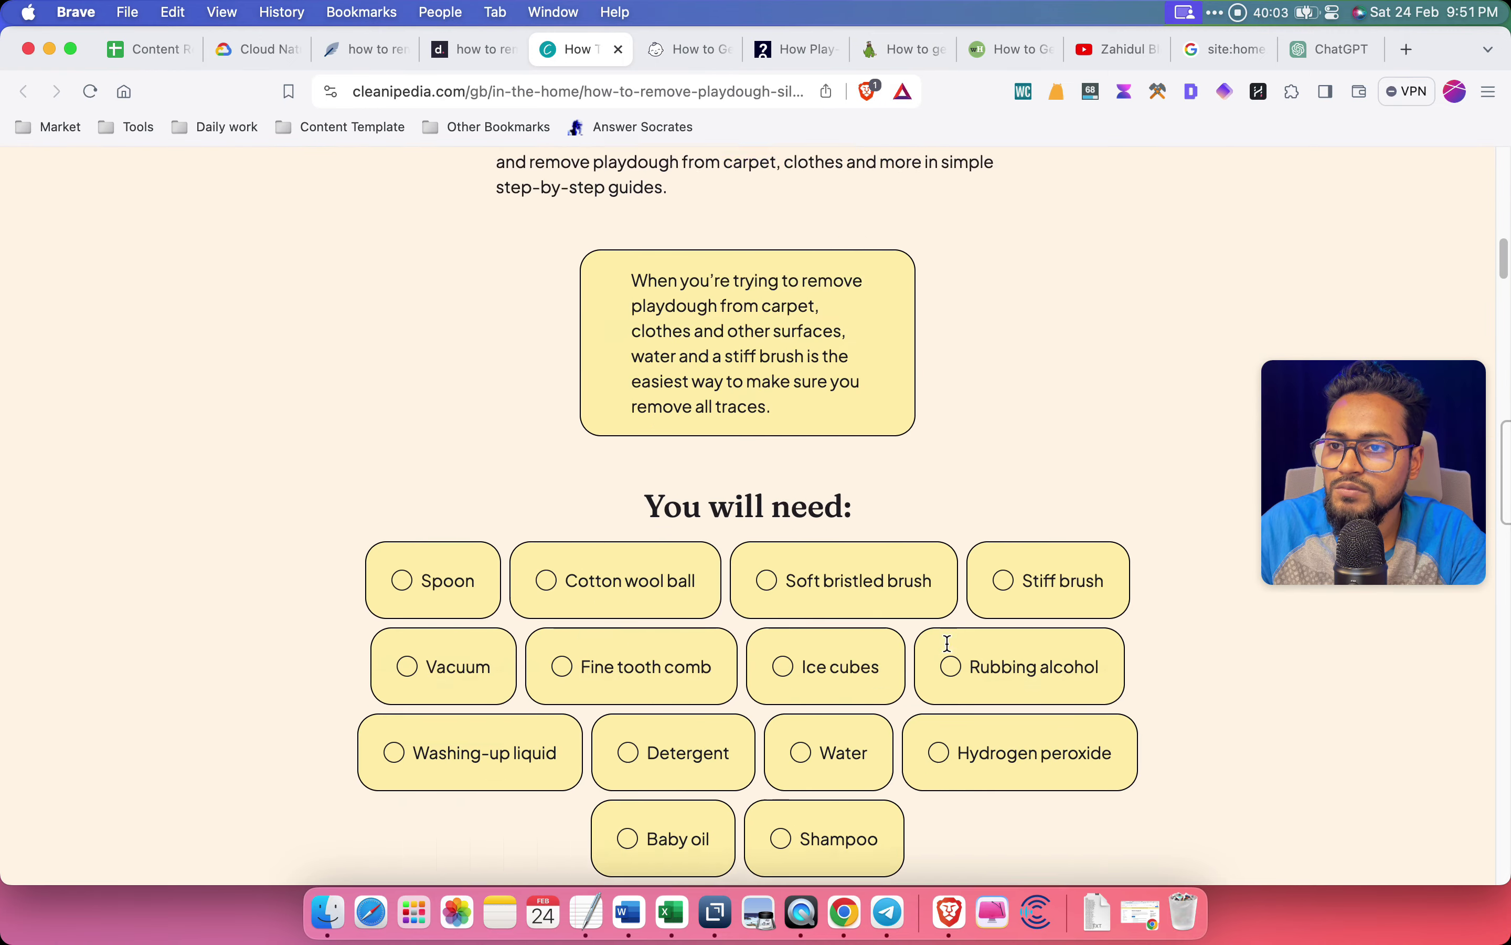
scroll(1107, 658, down, 10)
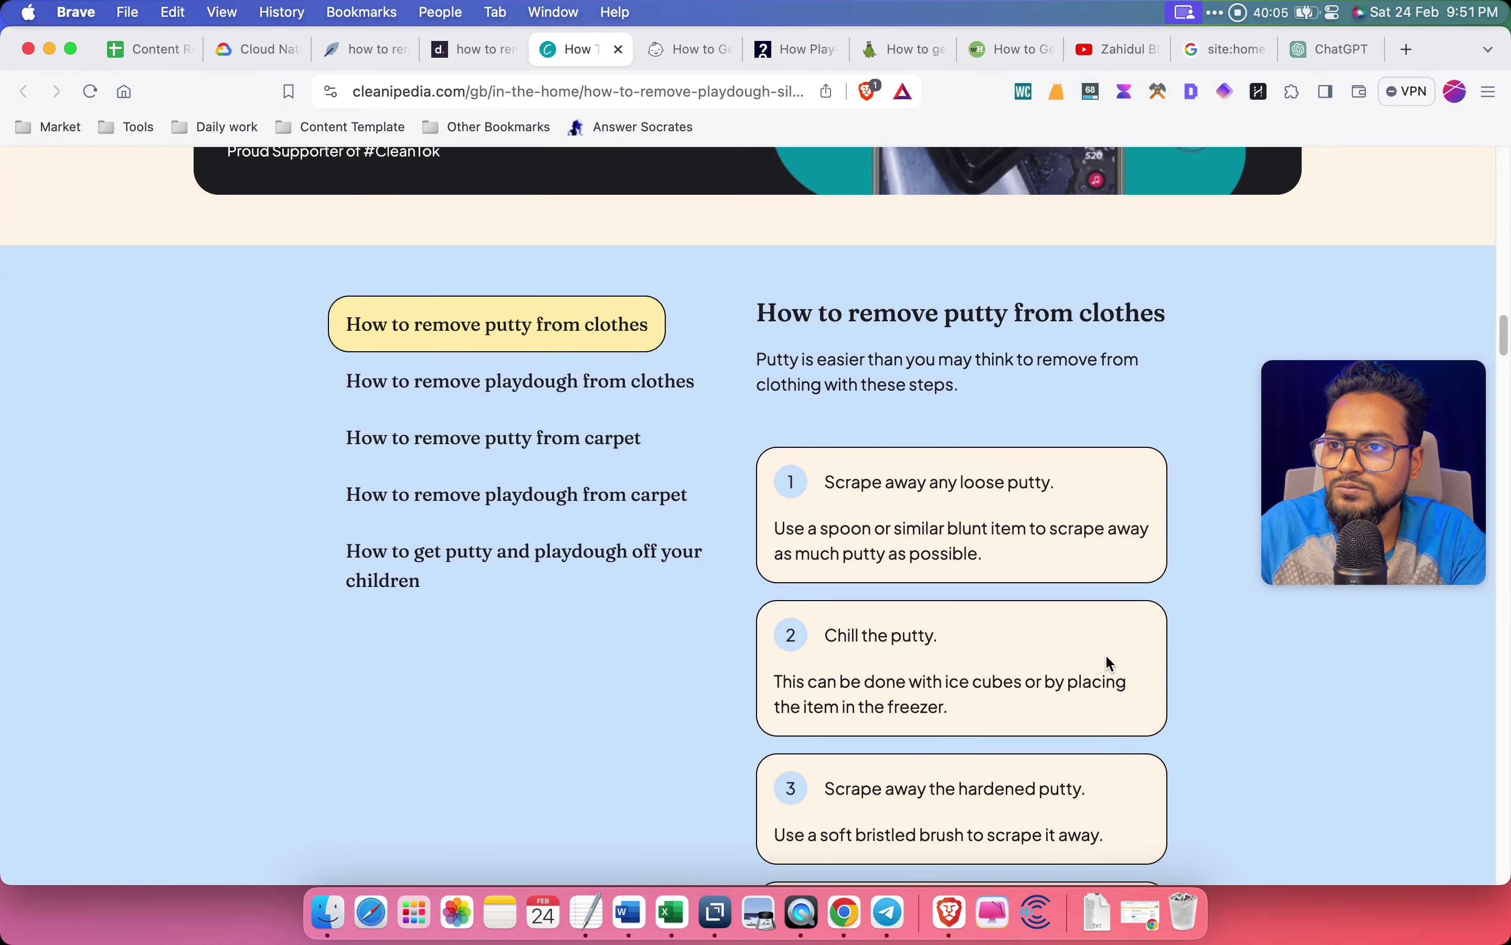
scroll(1107, 658, up, 2)
Read the Carpet Cave article's vinegar section and its steps, and check the HowStuffWorks suggestions for getting play dough out of carpet
click(900, 53)
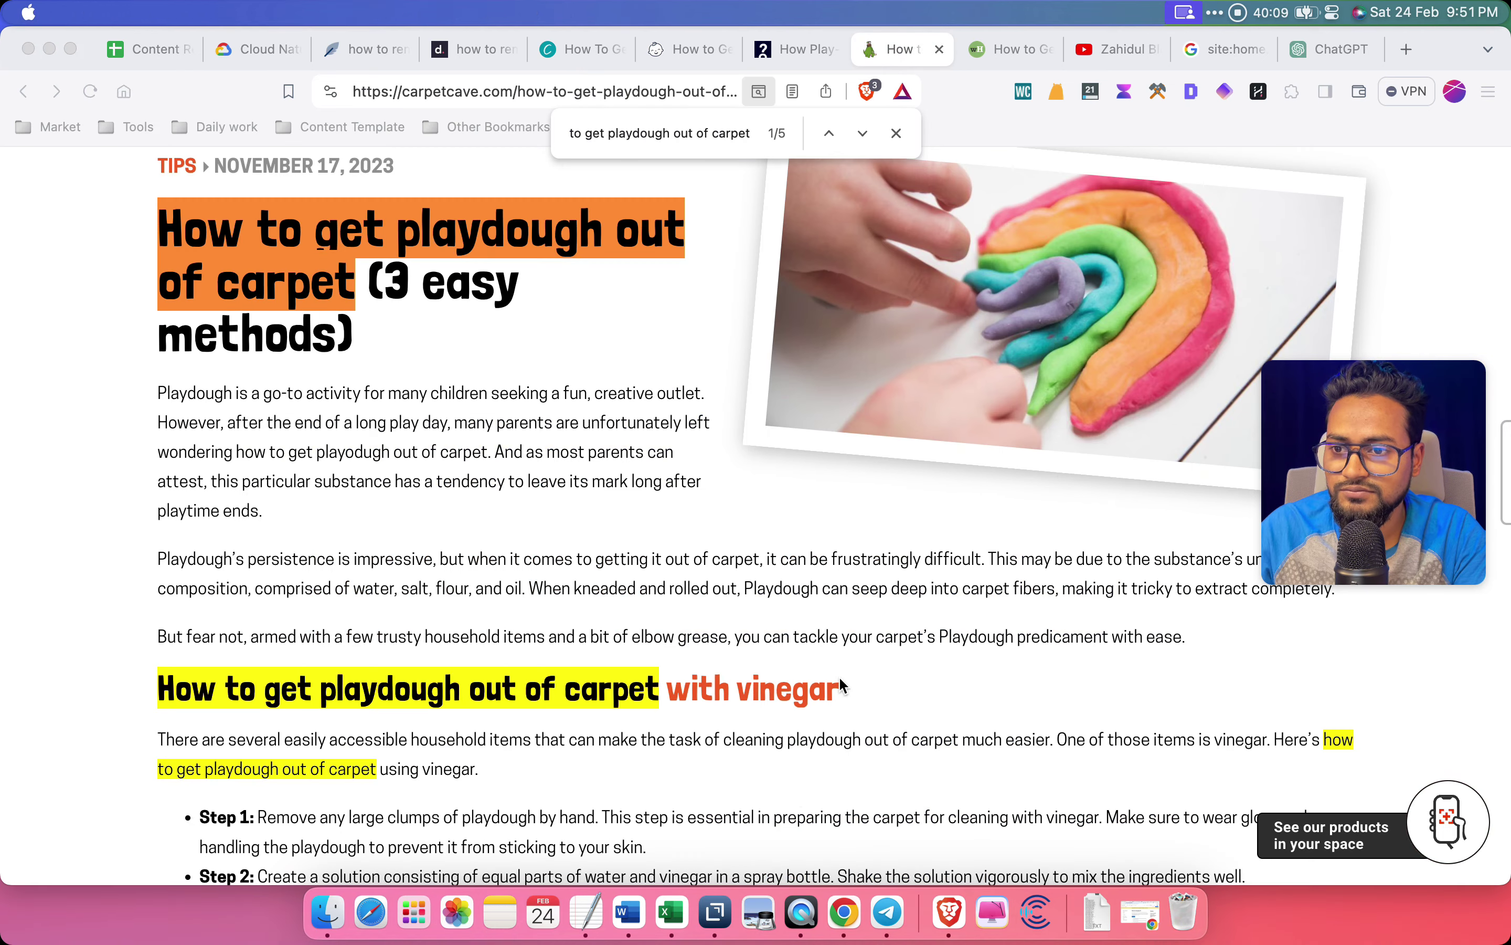
scroll(746, 629, down, 2)
scroll(756, 613, down, 2)
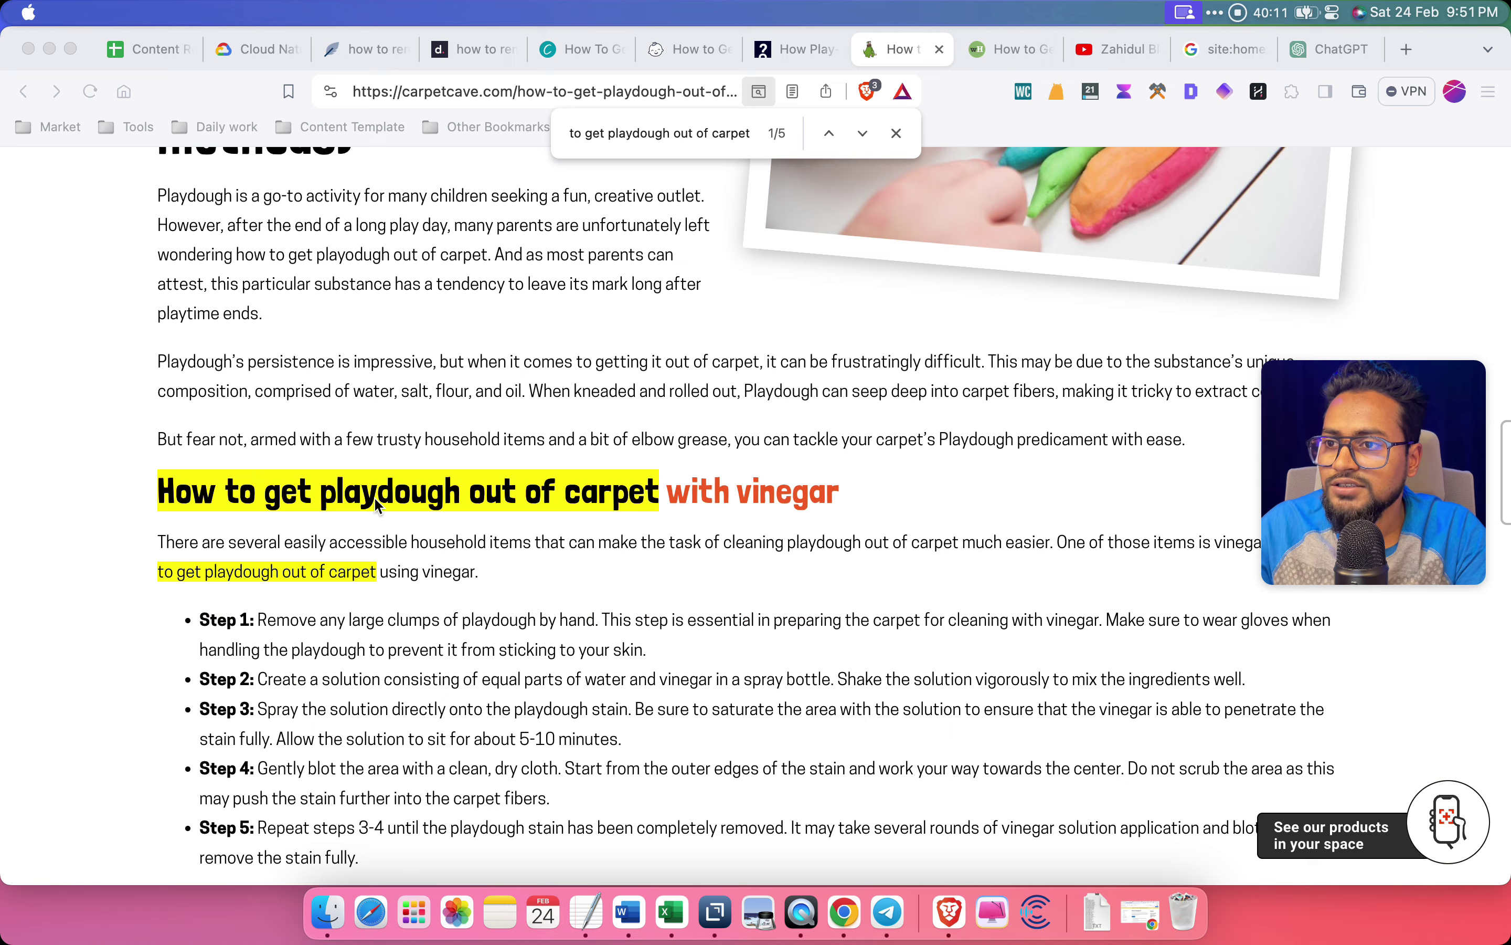
click(475, 509)
scroll(474, 509, up, 3)
scroll(474, 509, down, 4)
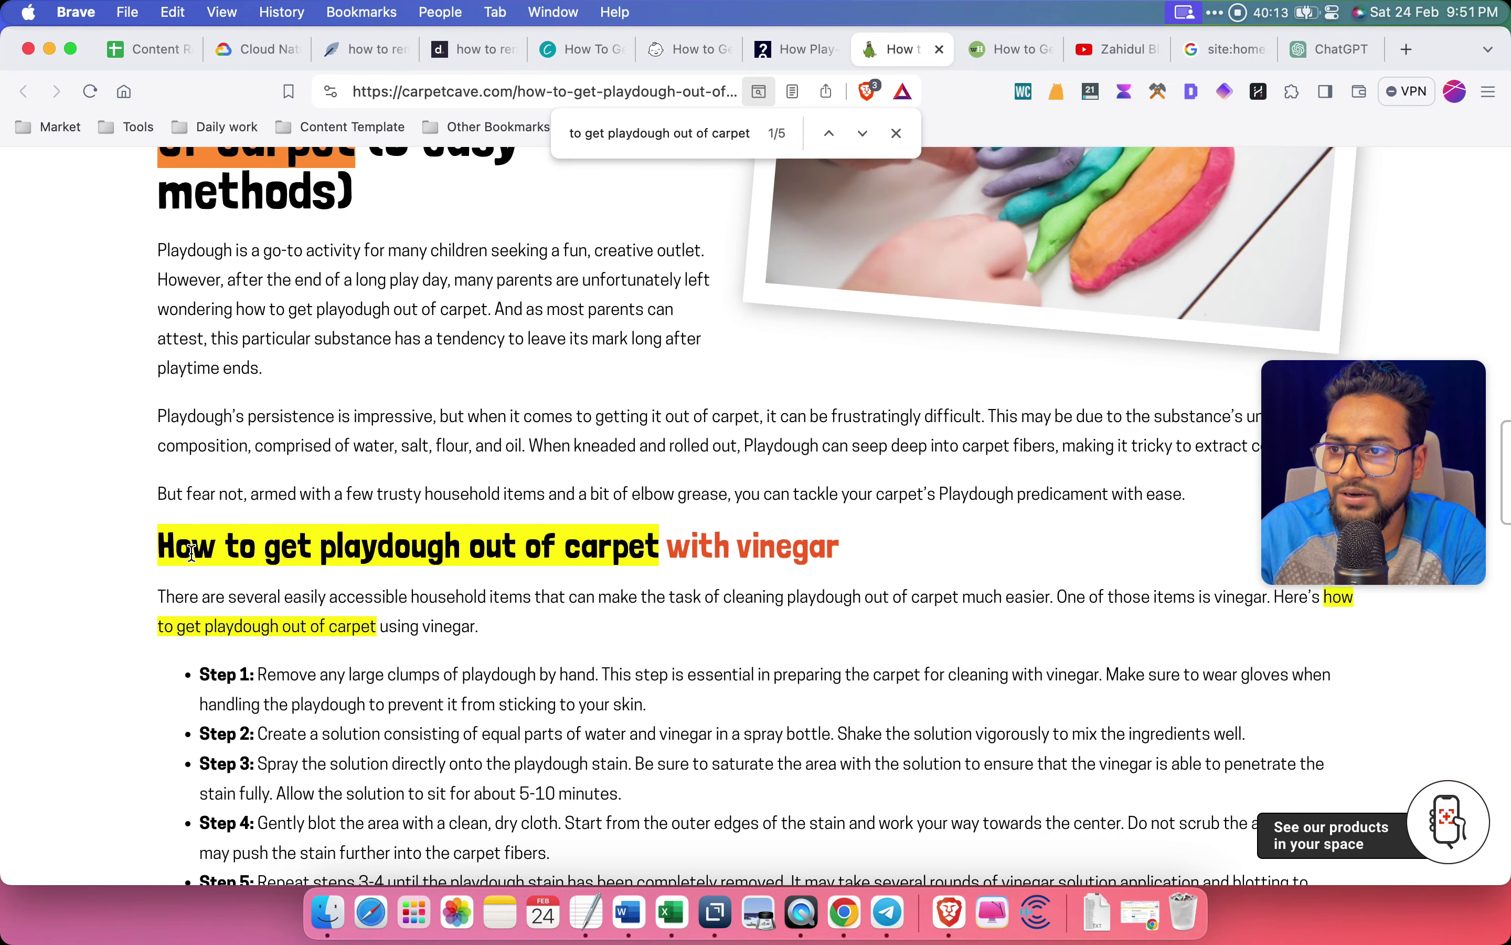
drag(178, 554, 938, 550)
click(288, 584)
scroll(288, 584, down, 2)
triple_click(555, 584)
click(315, 656)
scroll(315, 658, down, 1)
scroll(315, 658, down, 1)
drag(397, 790, 486, 522)
click(605, 490)
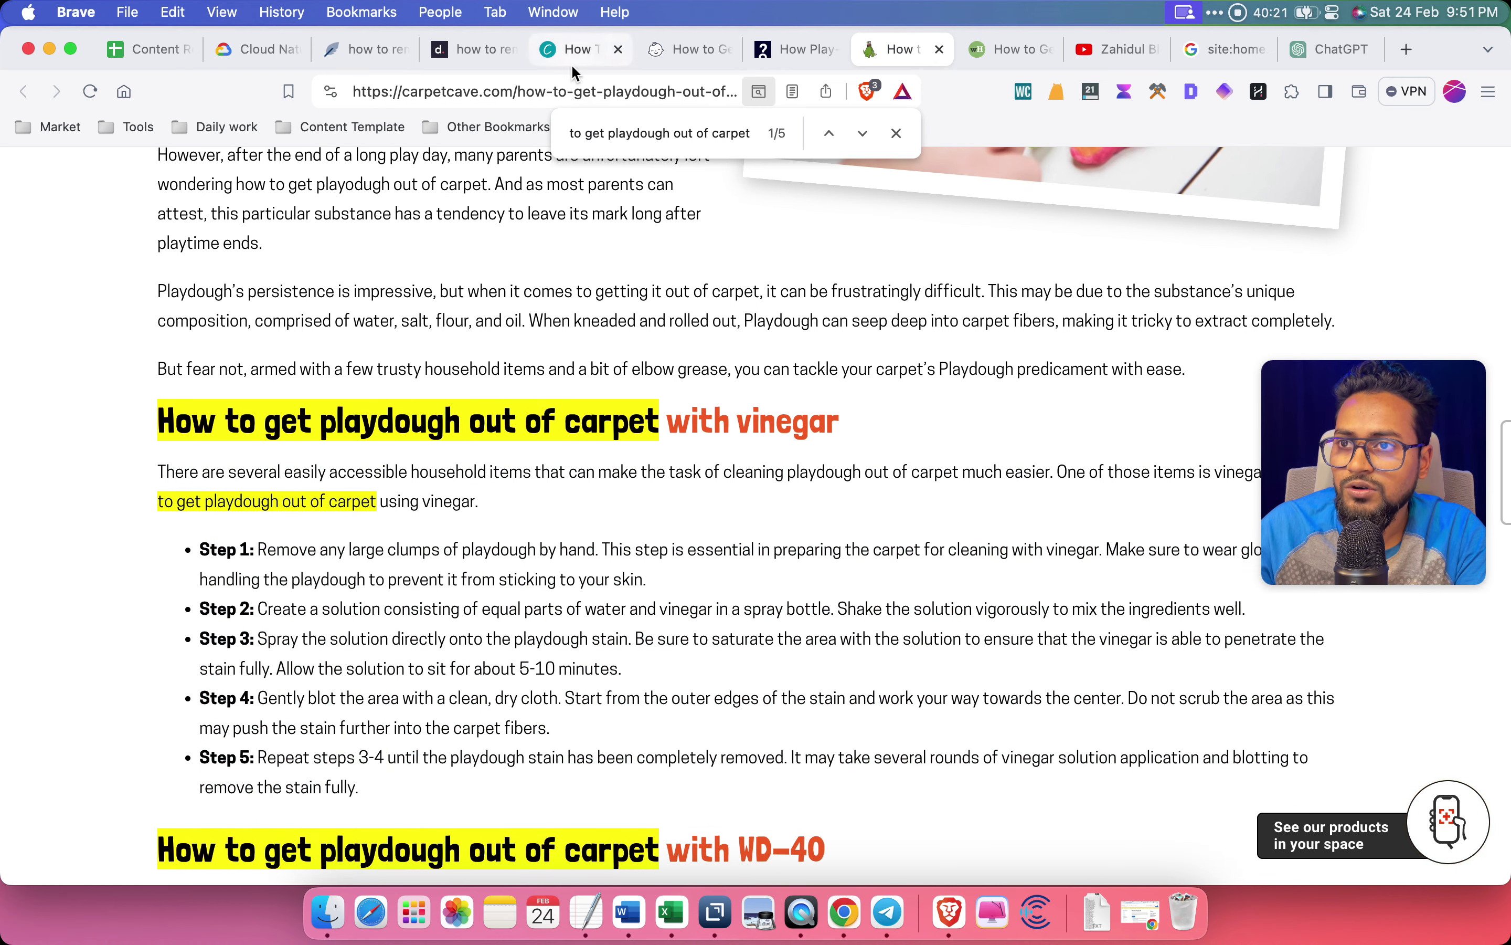
click(803, 51)
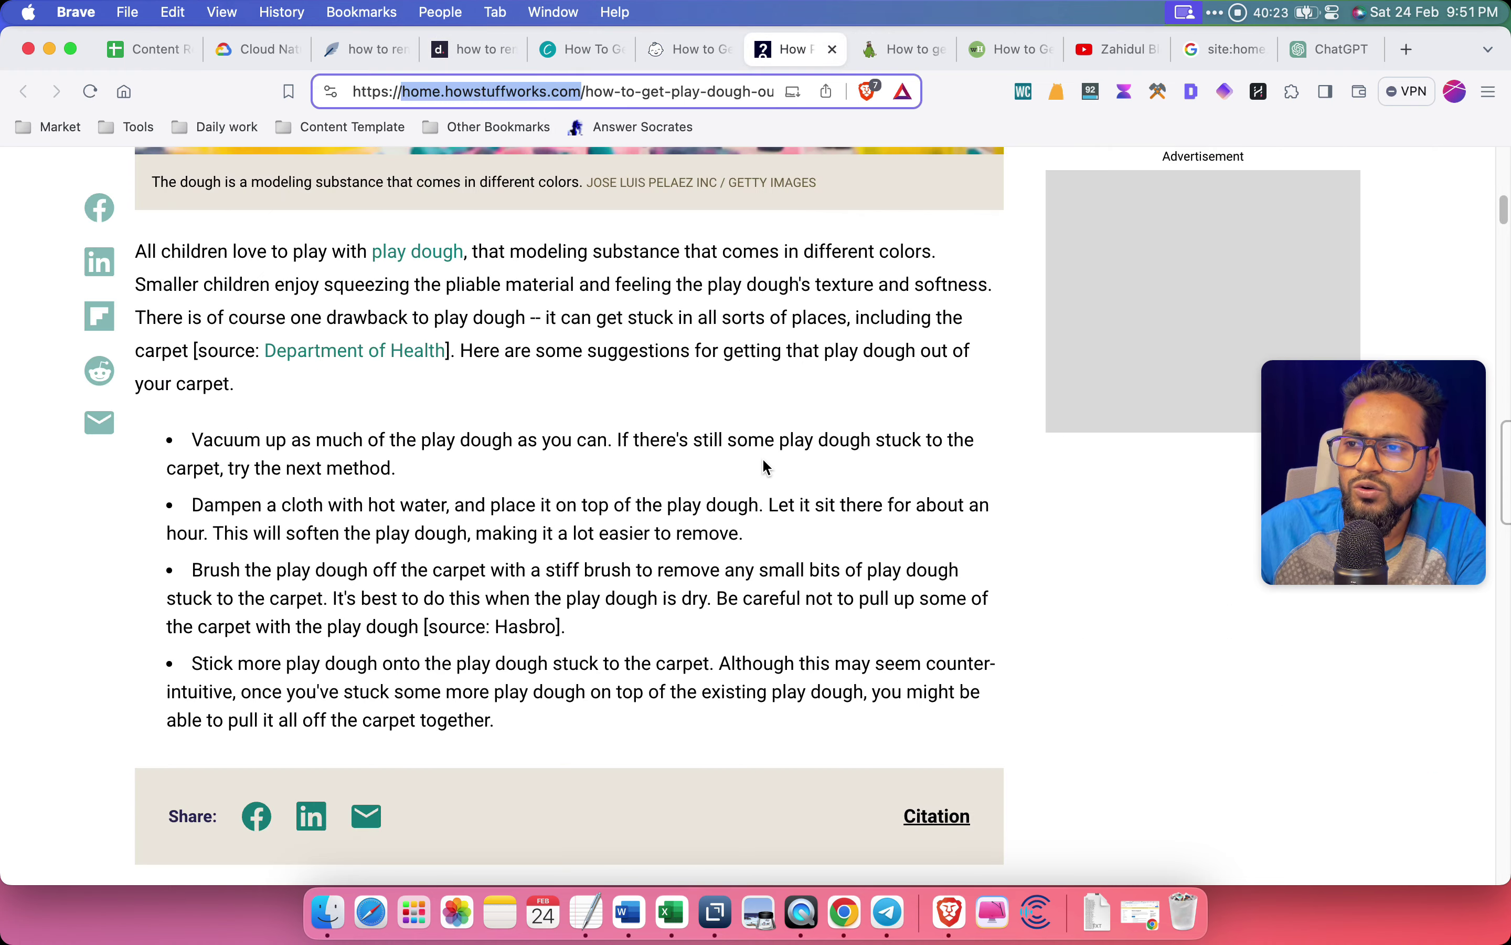
Return to the Dokey editor and highlight the word "playdough" in the H2 heading
click(472, 53)
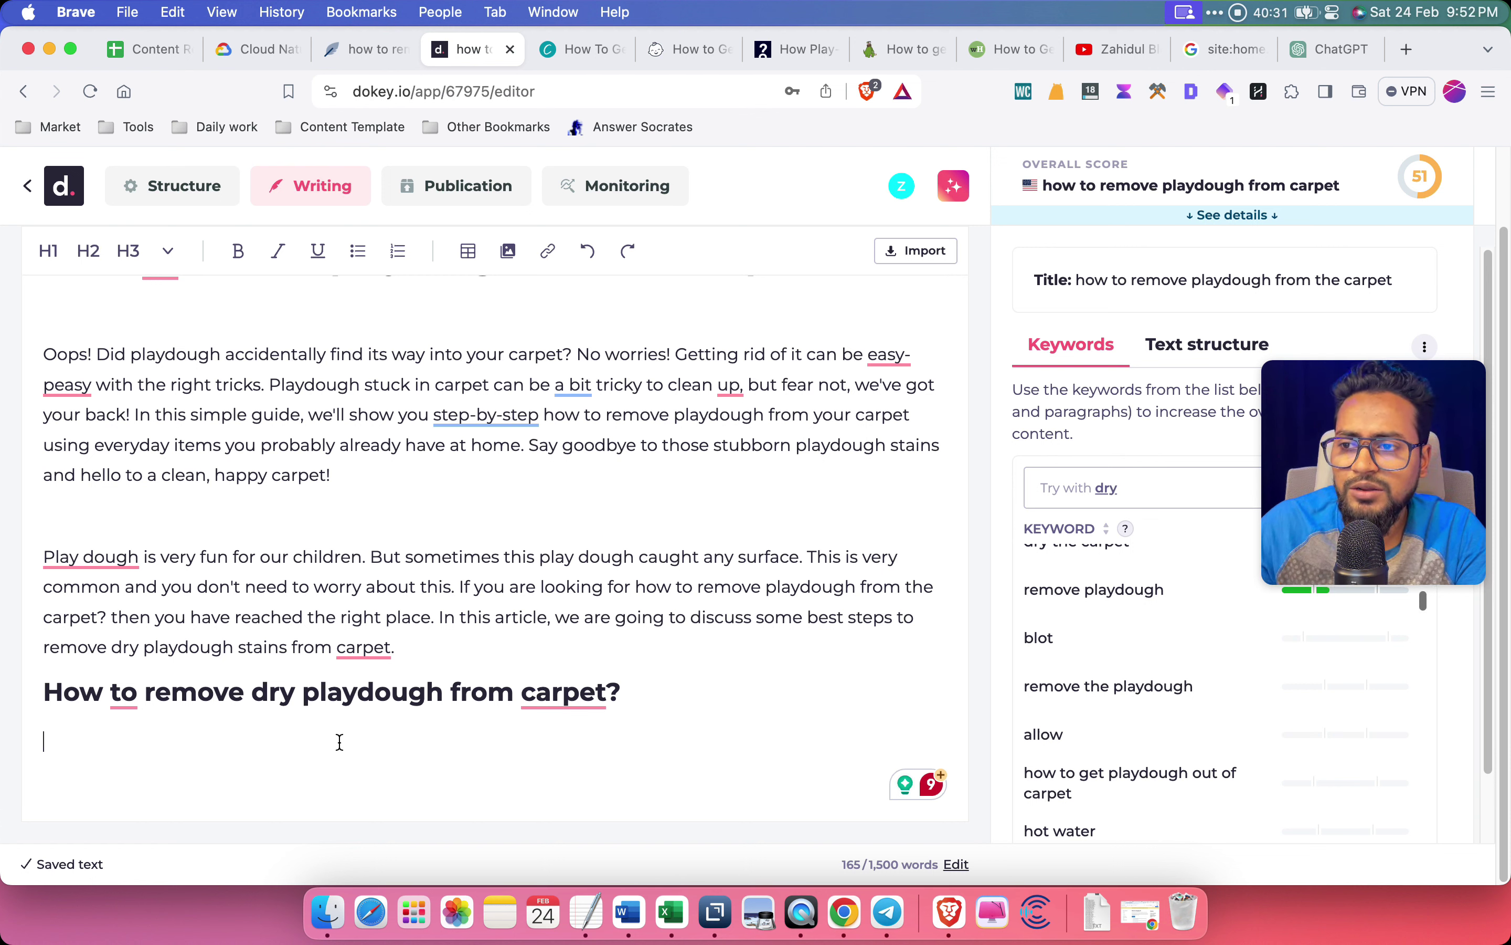
drag(303, 692, 443, 682)
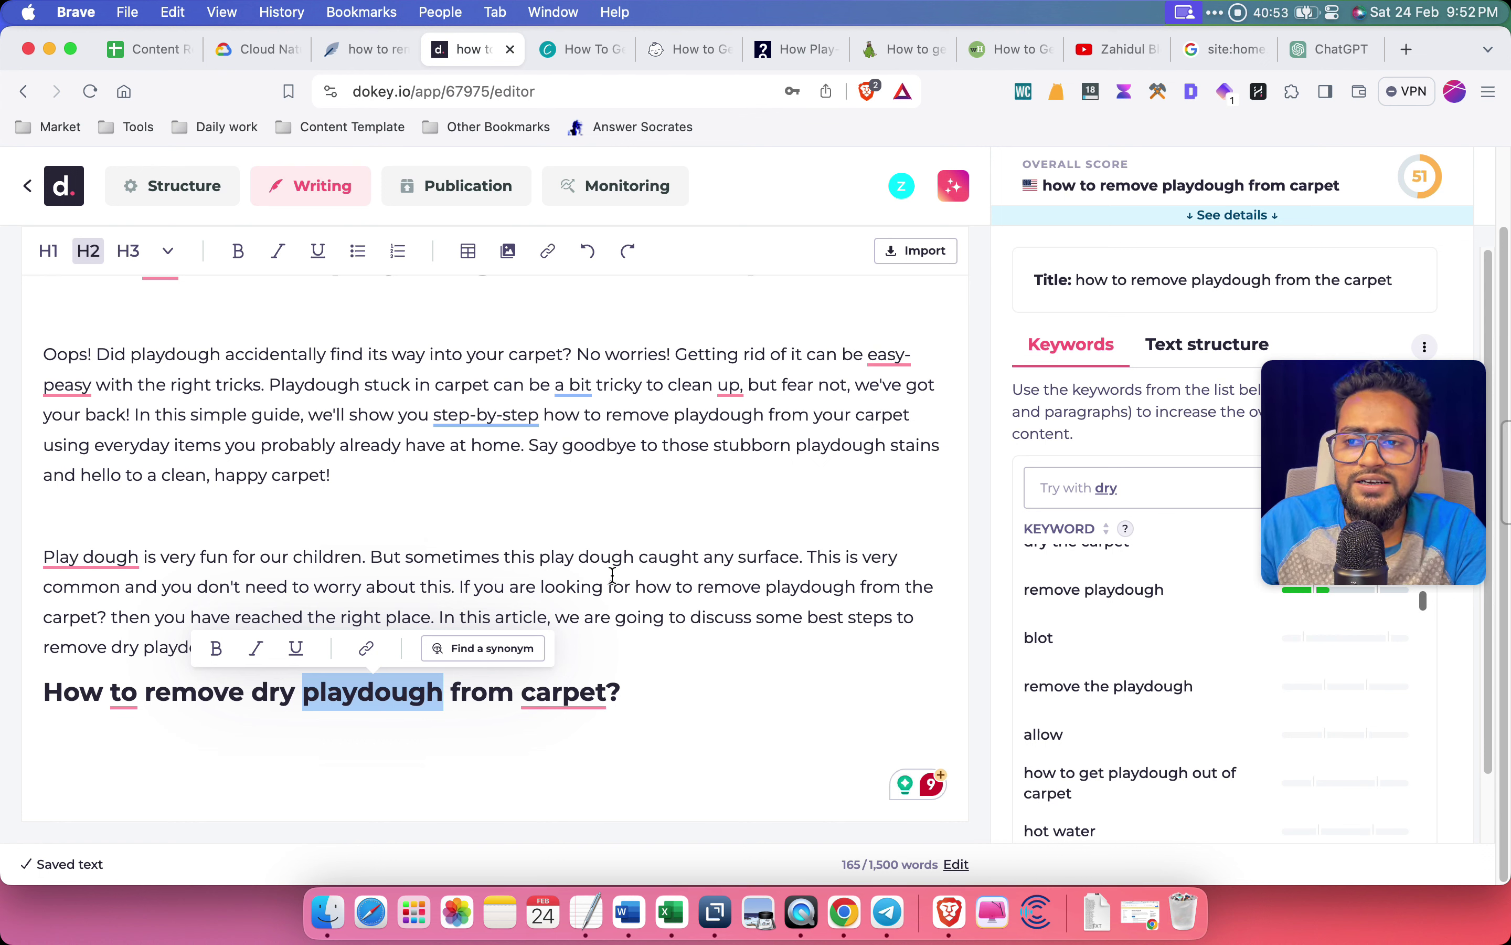
click(338, 767)
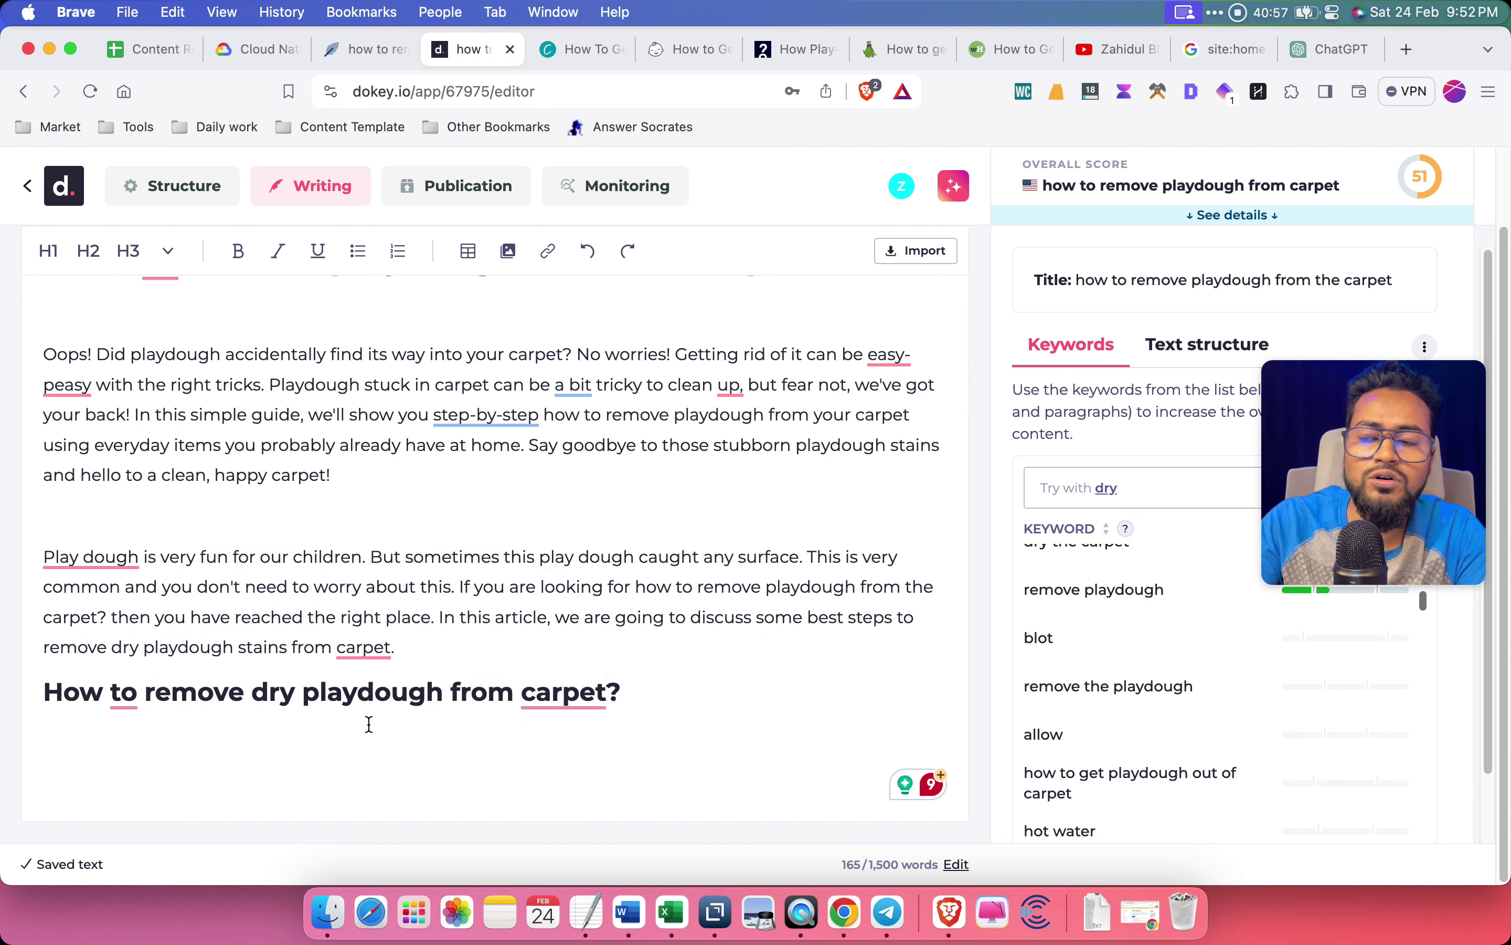
drag(312, 705, 443, 699)
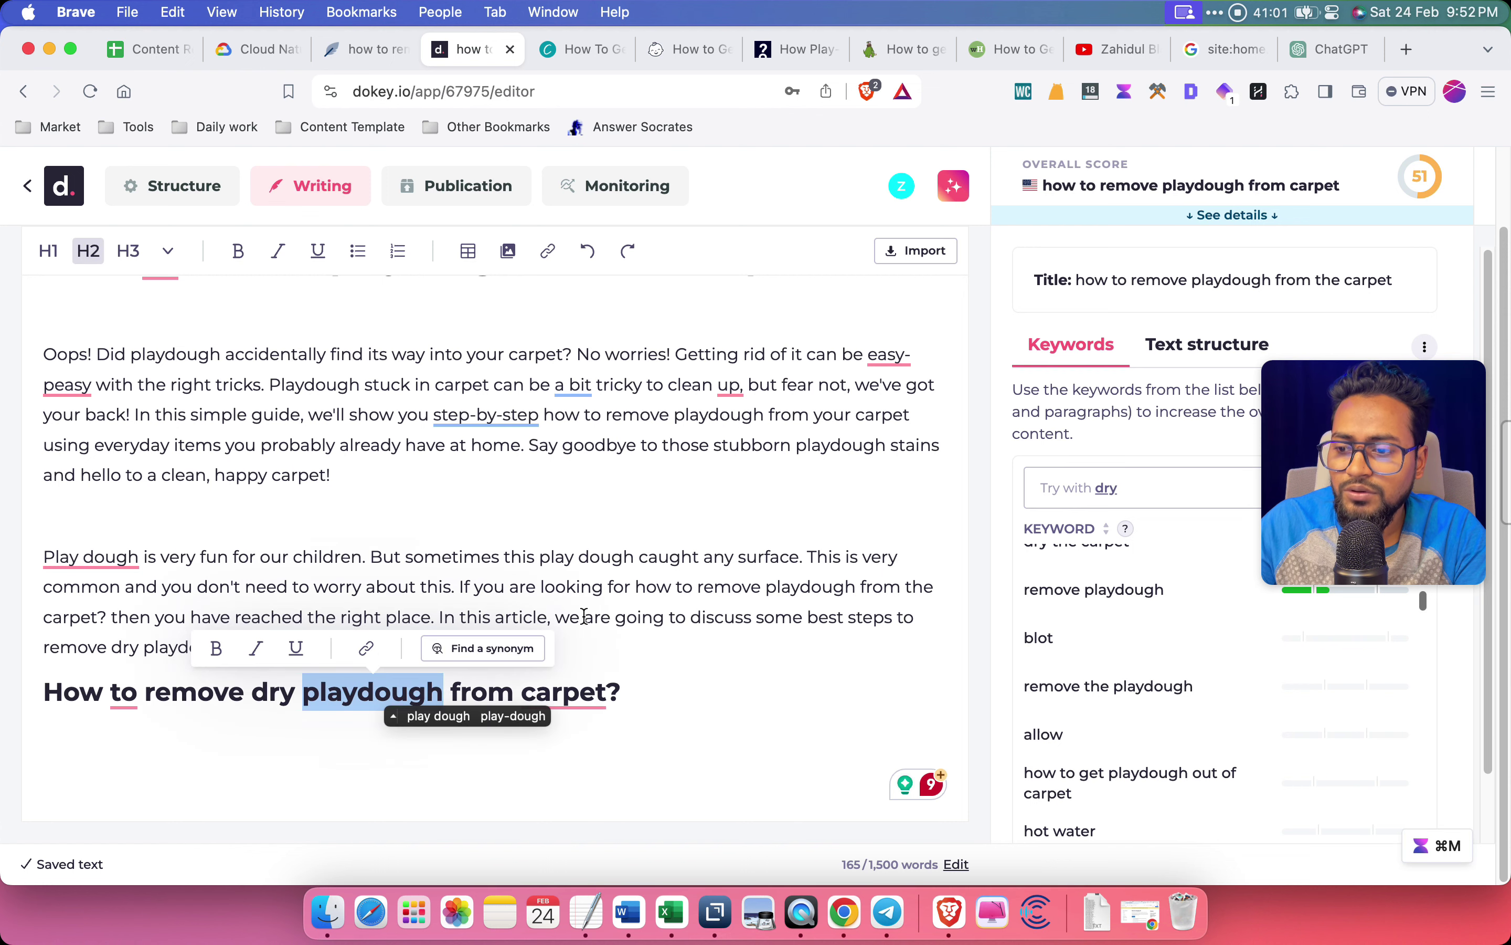
Search Google for "wikipedia playdough" in a new tab and look through the results
click(1406, 48)
click(676, 93)
text(wikikerpa)
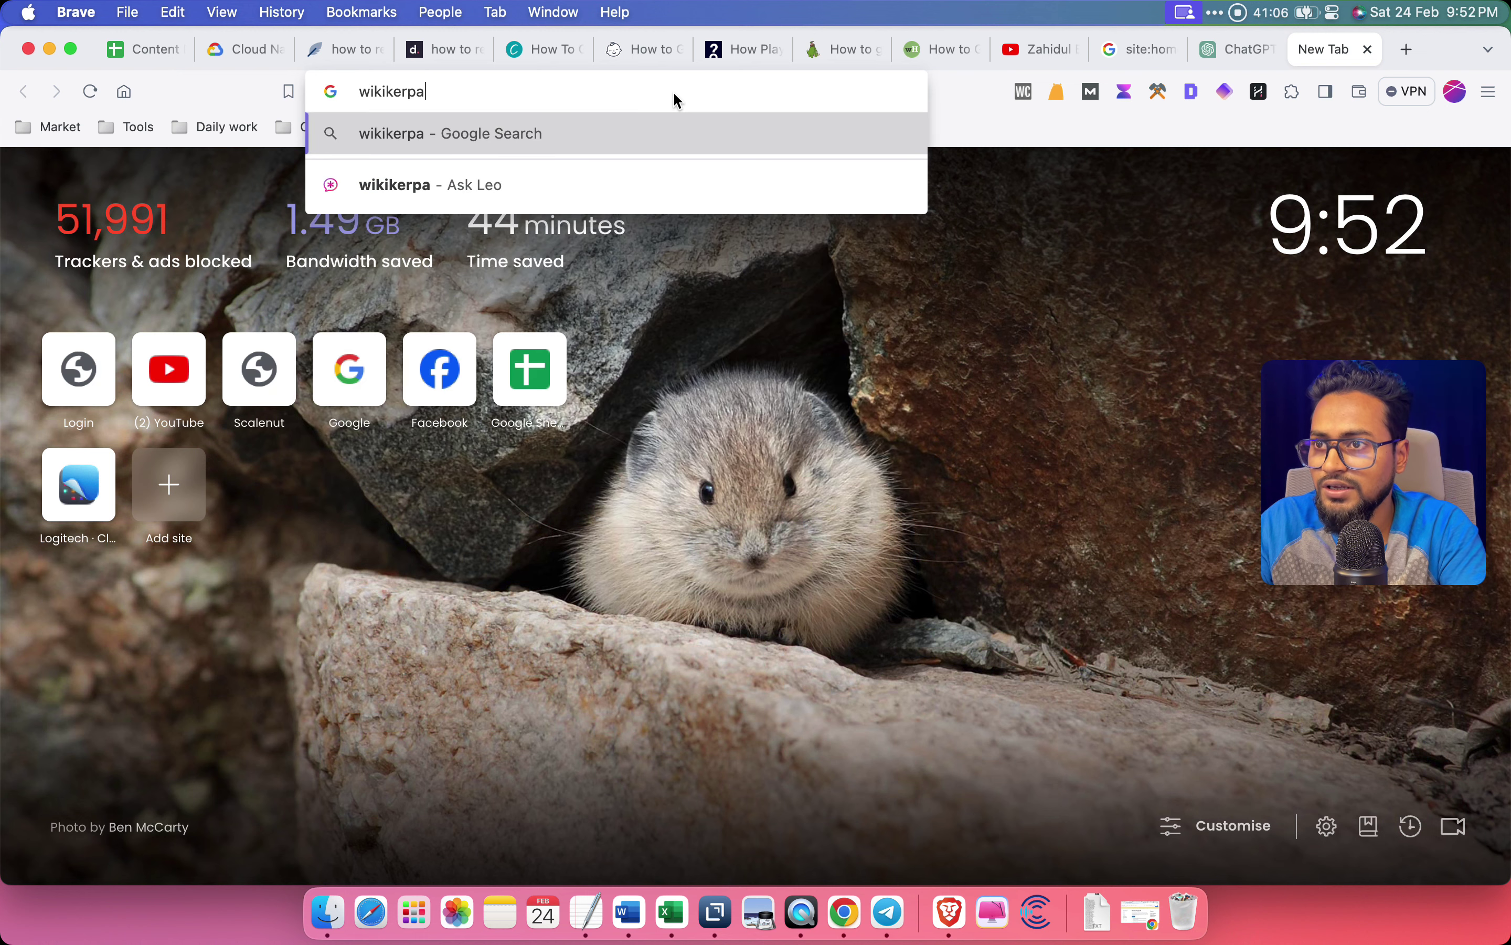
key(super+f)
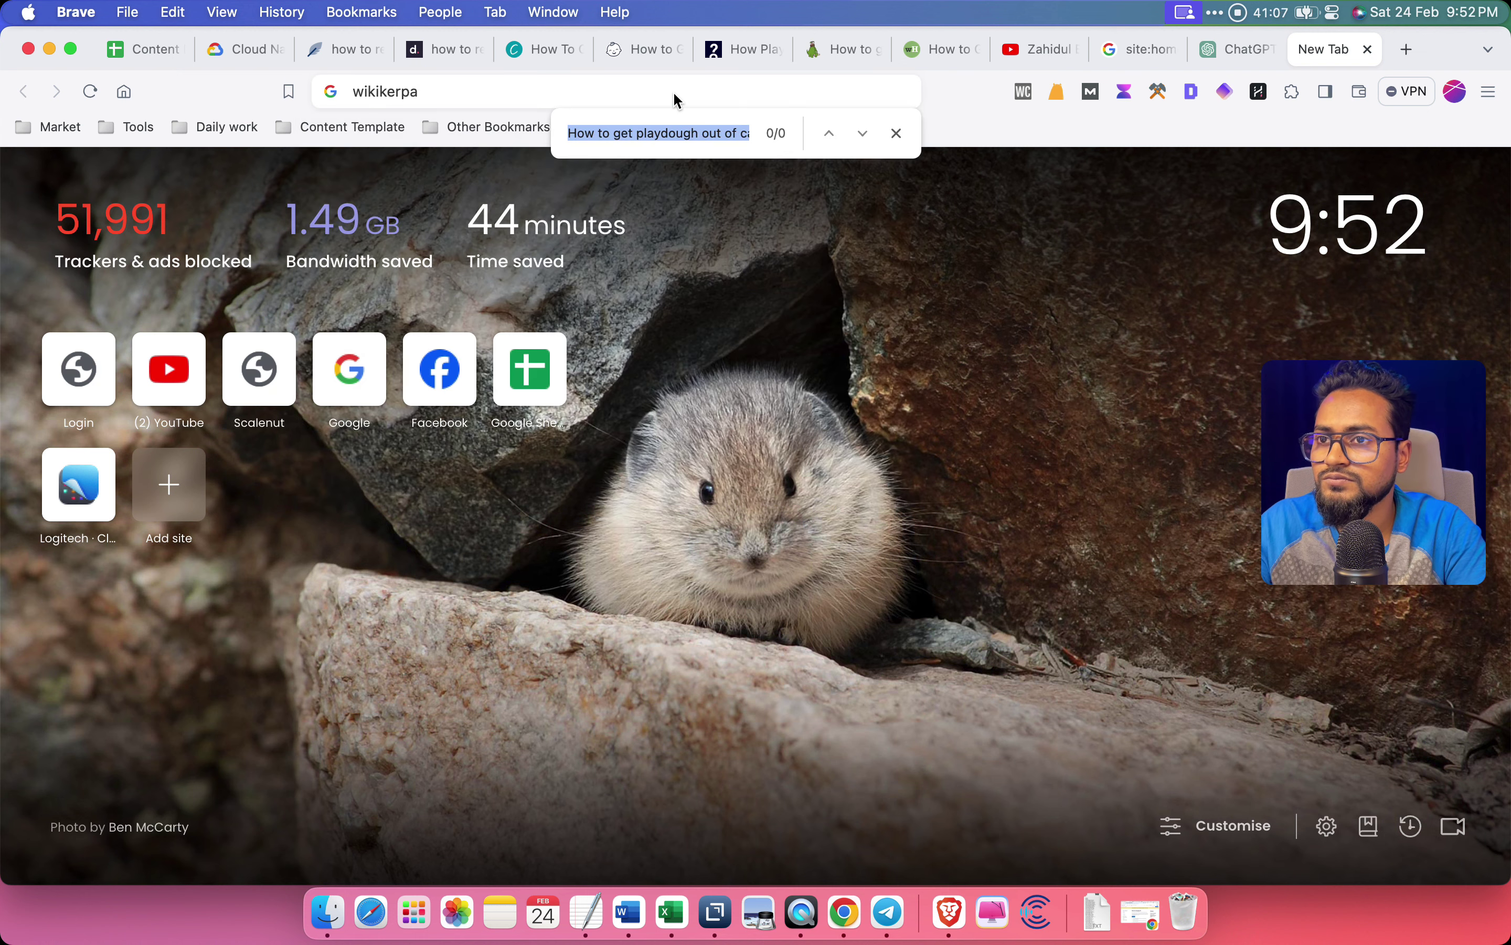
double_click(627, 91)
text(wiki)
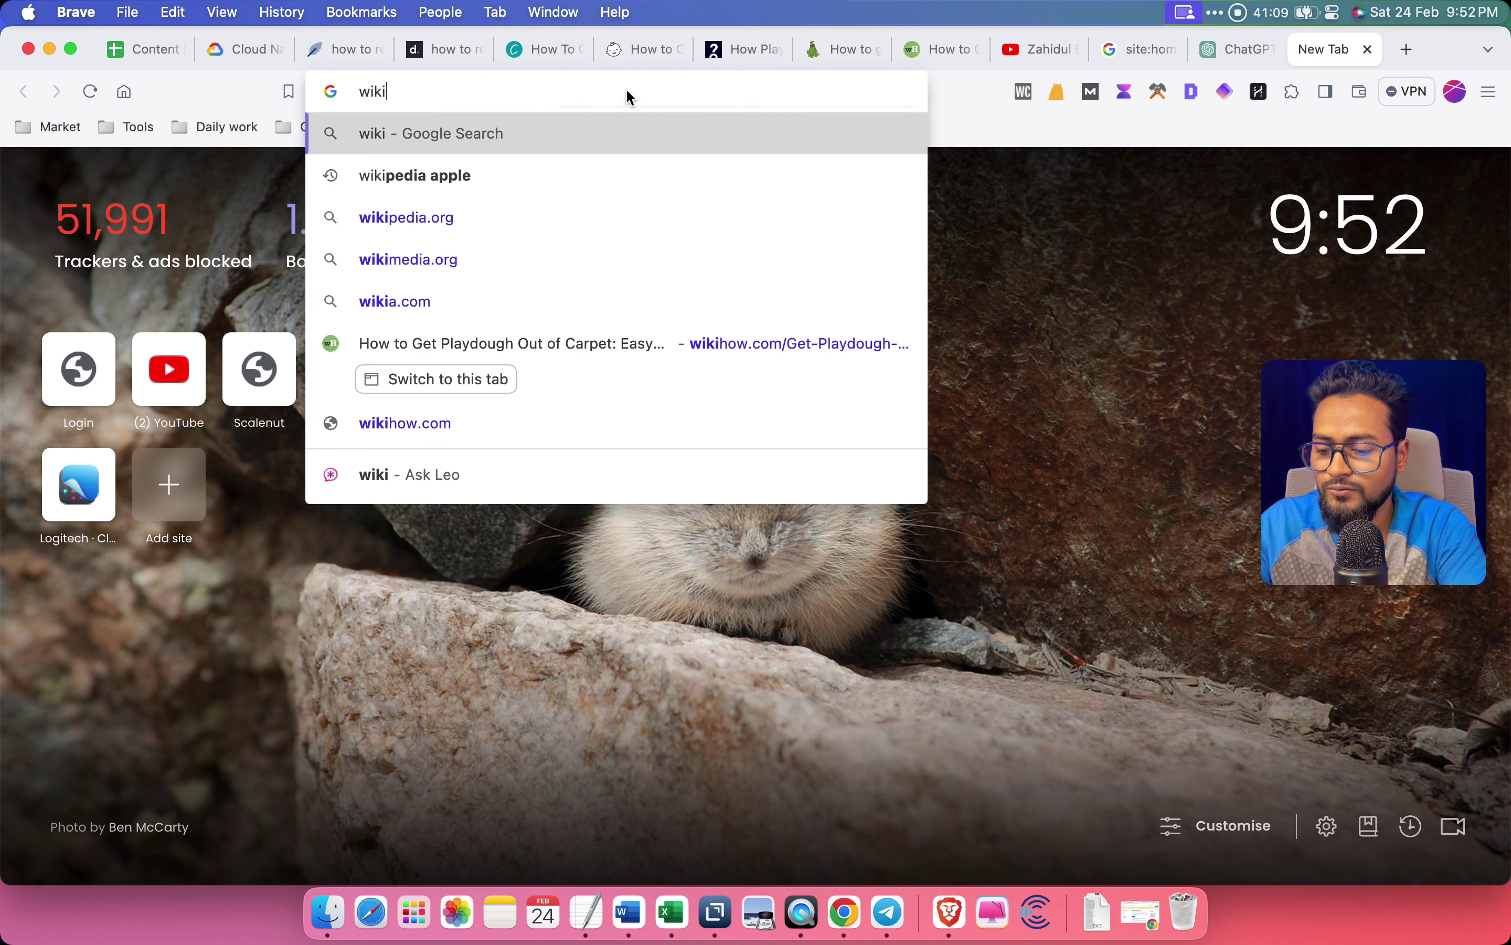
text(pedia playdough)
key(Return)
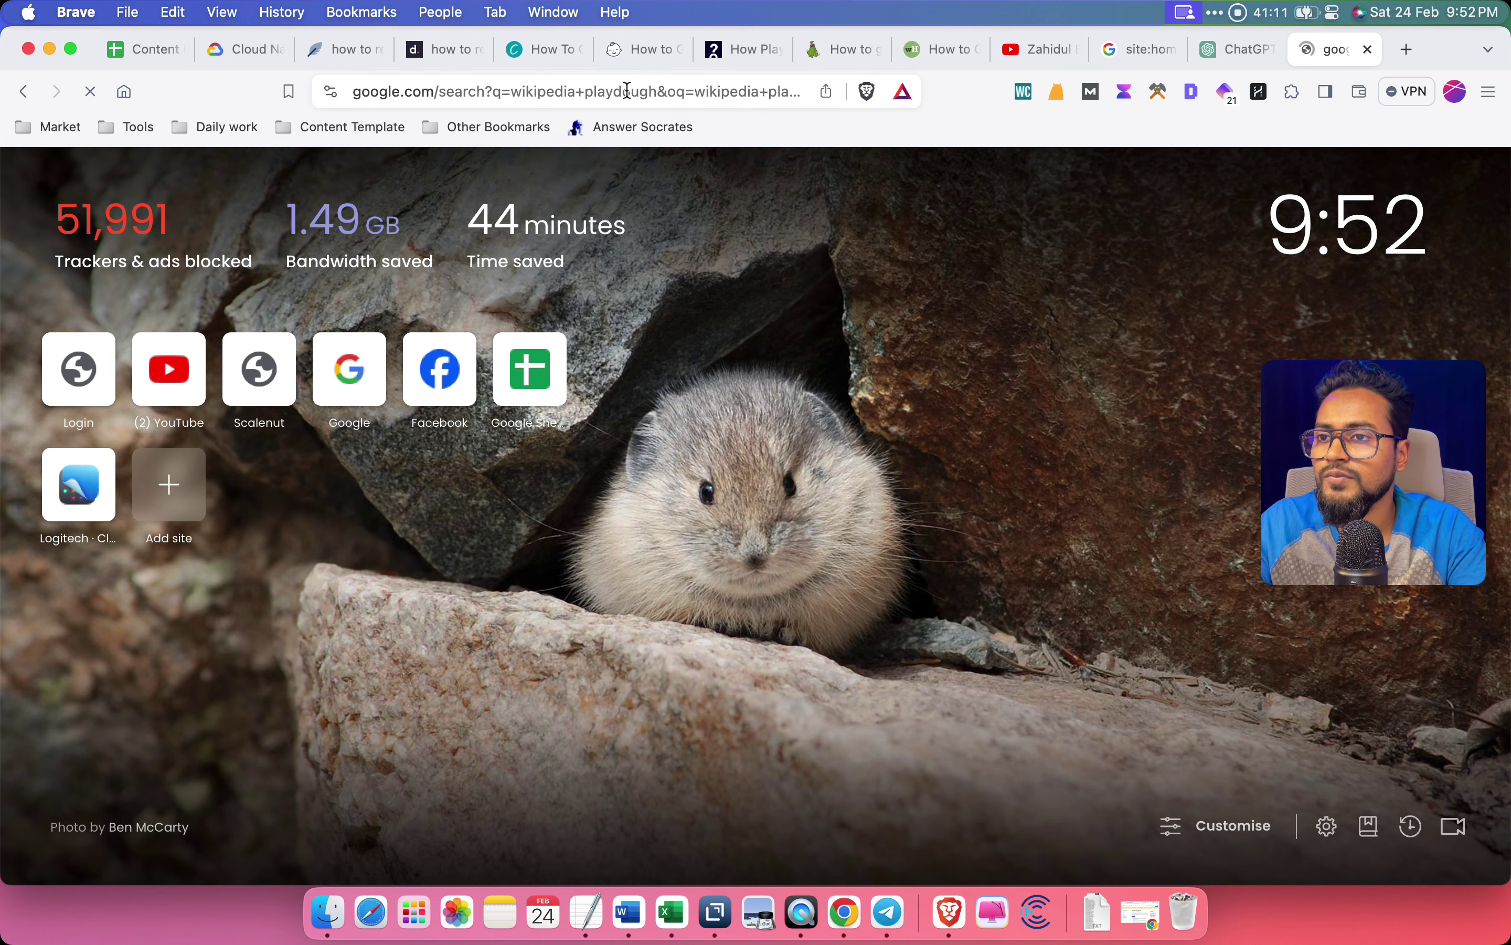
scroll(569, 458, down, 5)
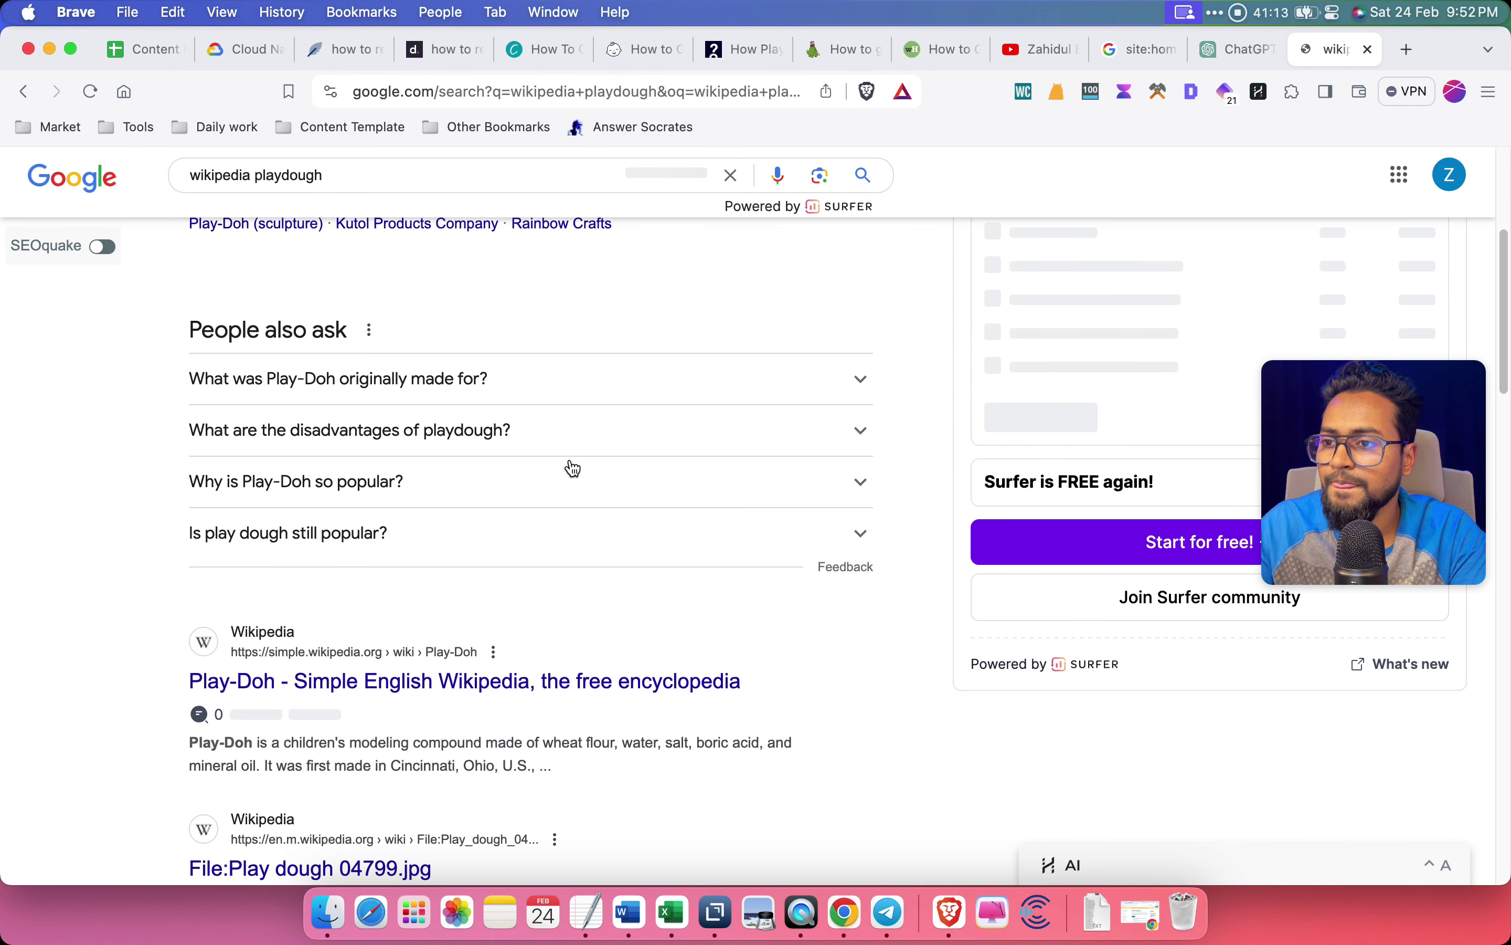
scroll(569, 458, up, 5)
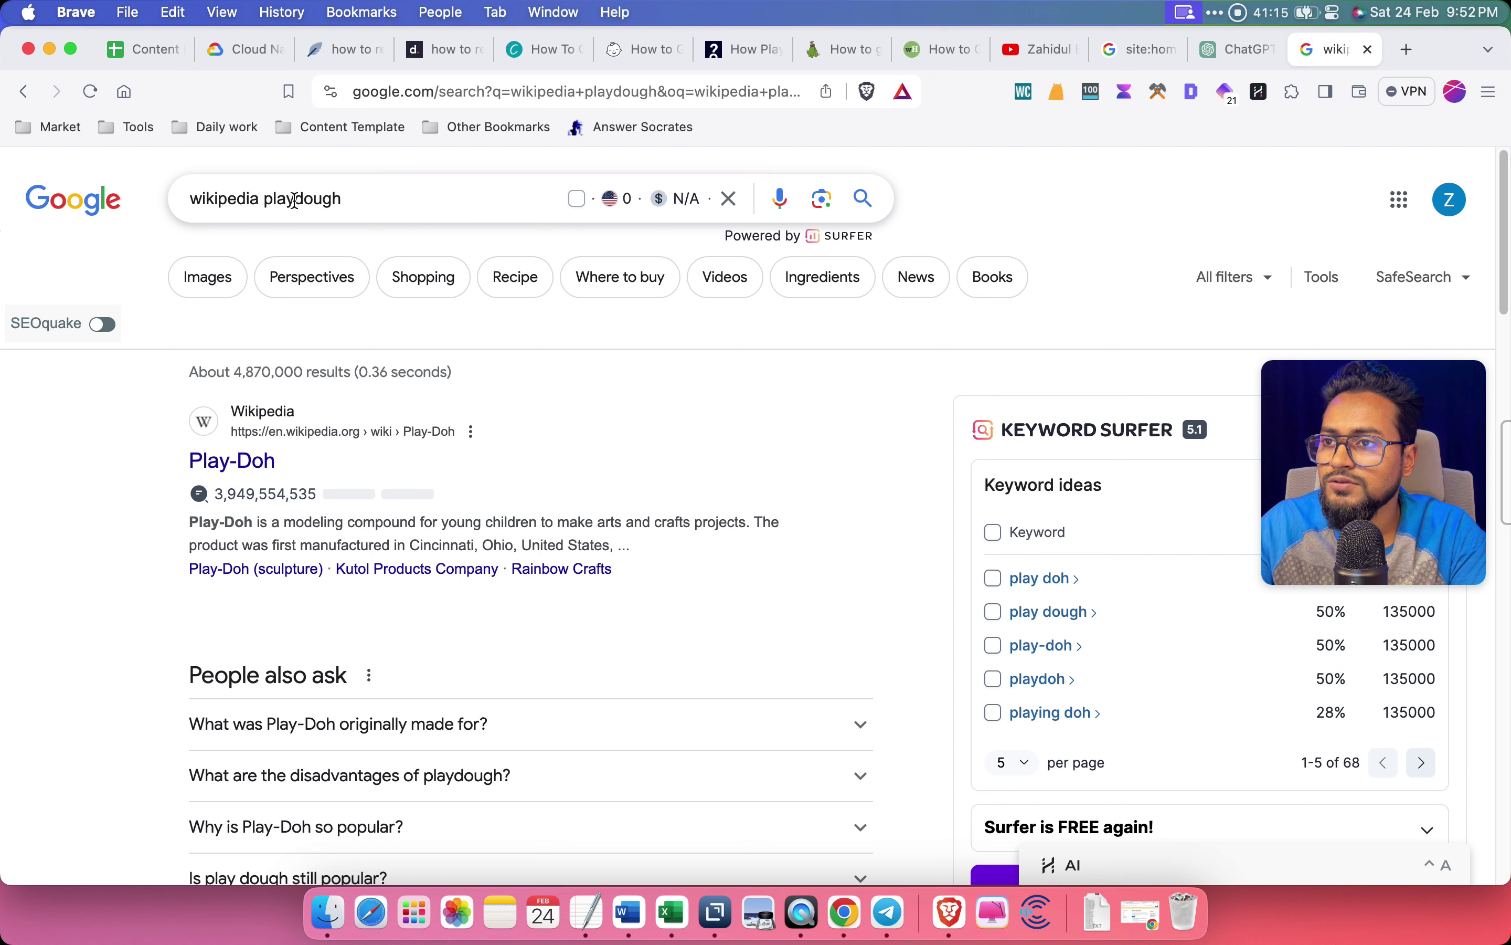
Refine the Google search to "wikipedia playdough strain" and look through the results
click(366, 200)
text(sta)
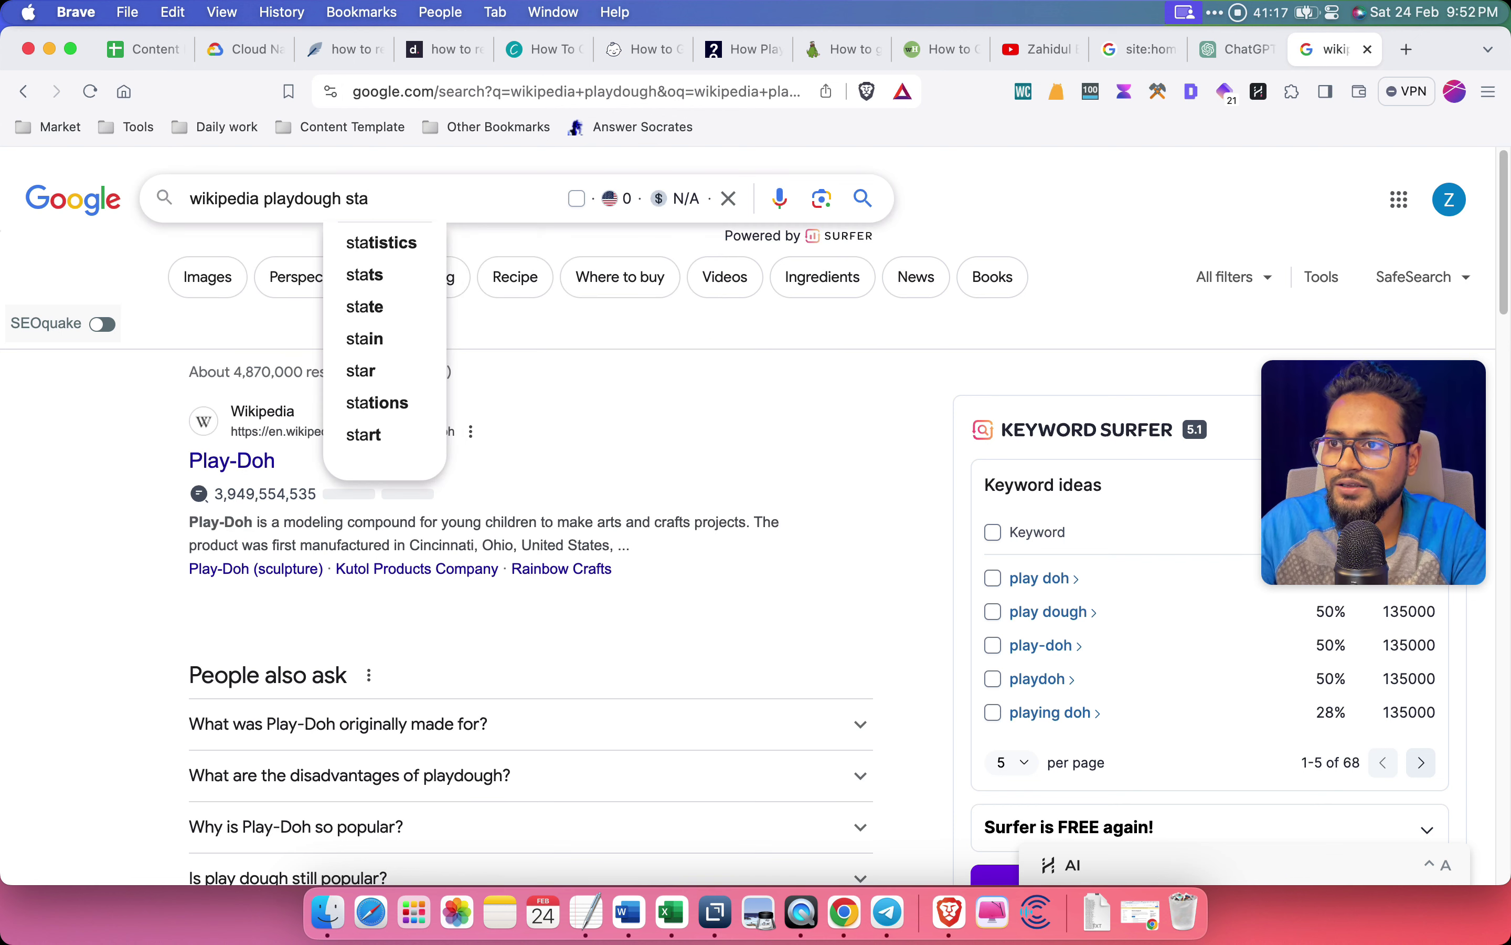
key(BackSpace)
key(BackSpace)
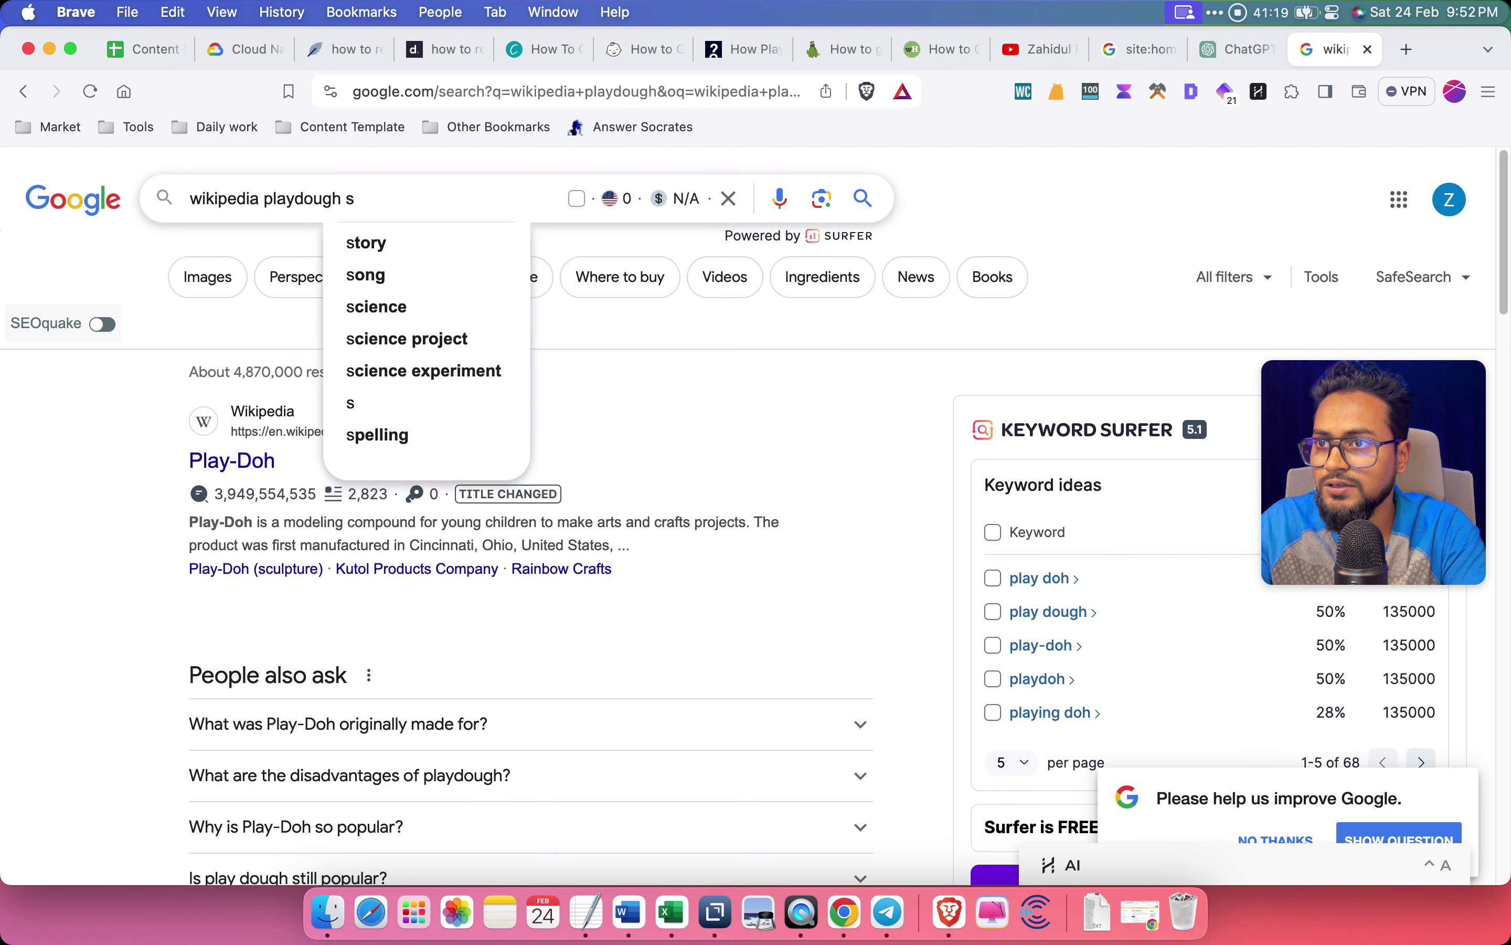
text(train)
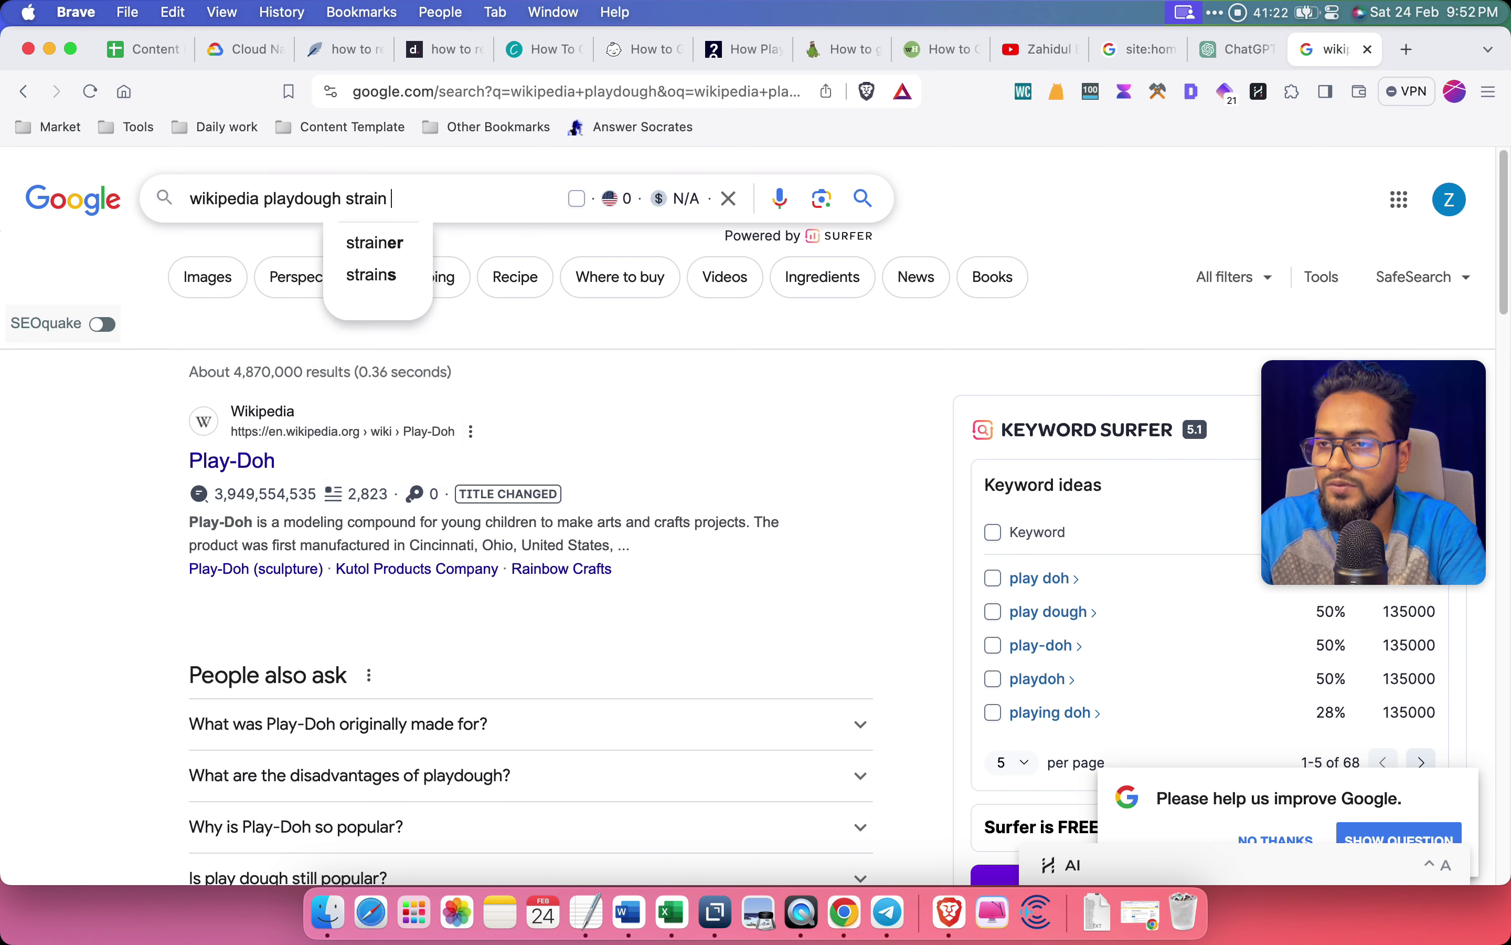
key(Return)
scroll(516, 415, down, 5)
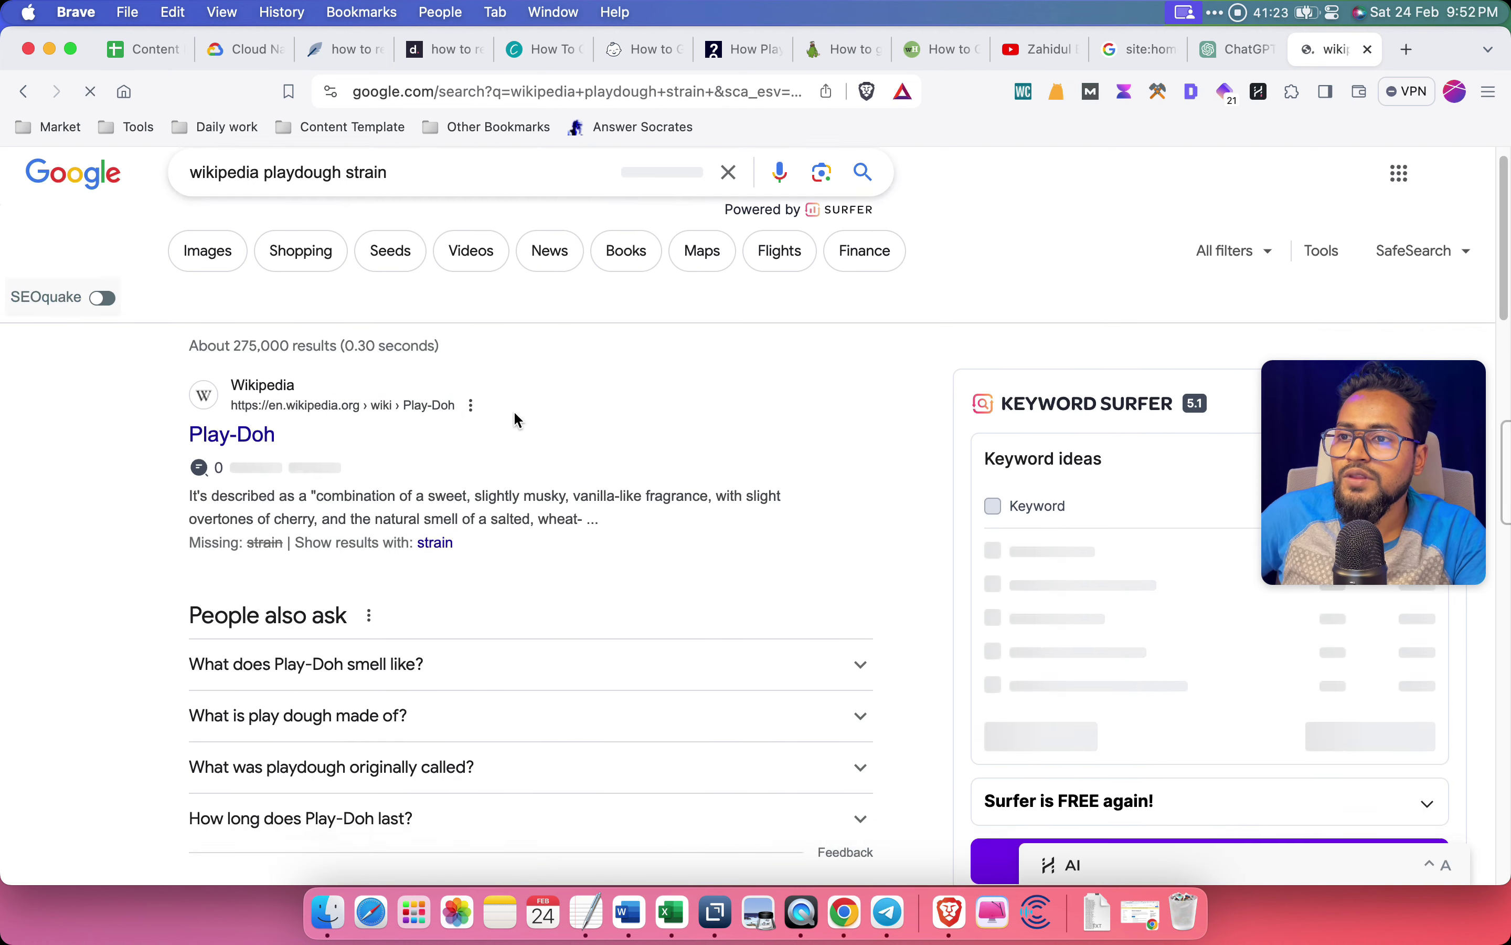
scroll(517, 421, down, 20)
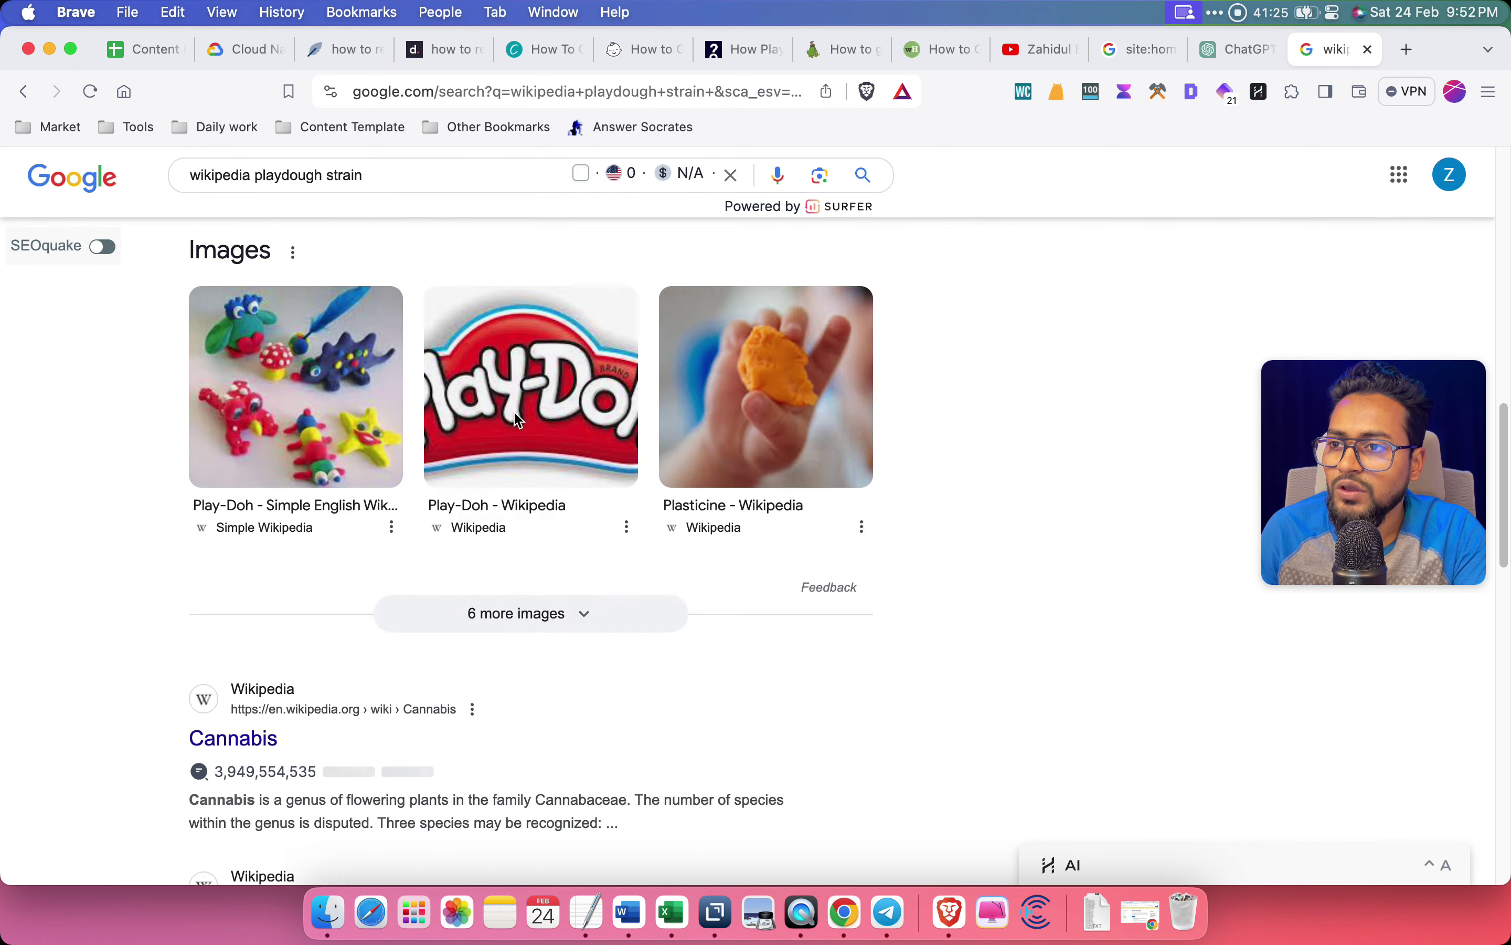
scroll(516, 419, up, 20)
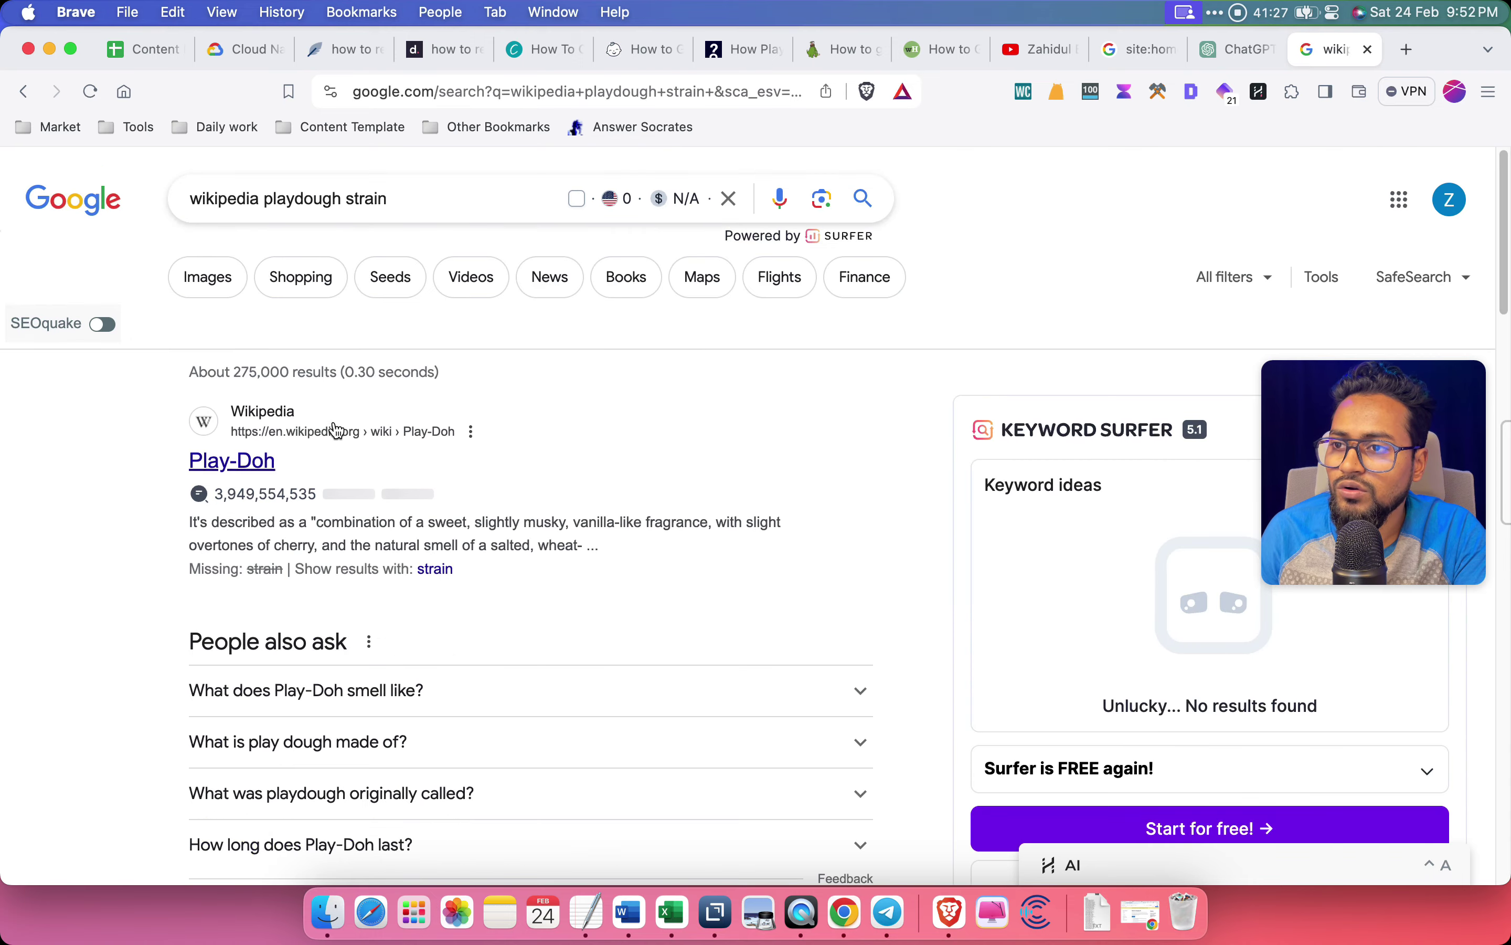
Open the Wikipedia article on Play-Doh, skim its History section and go back to the search results
click(224, 472)
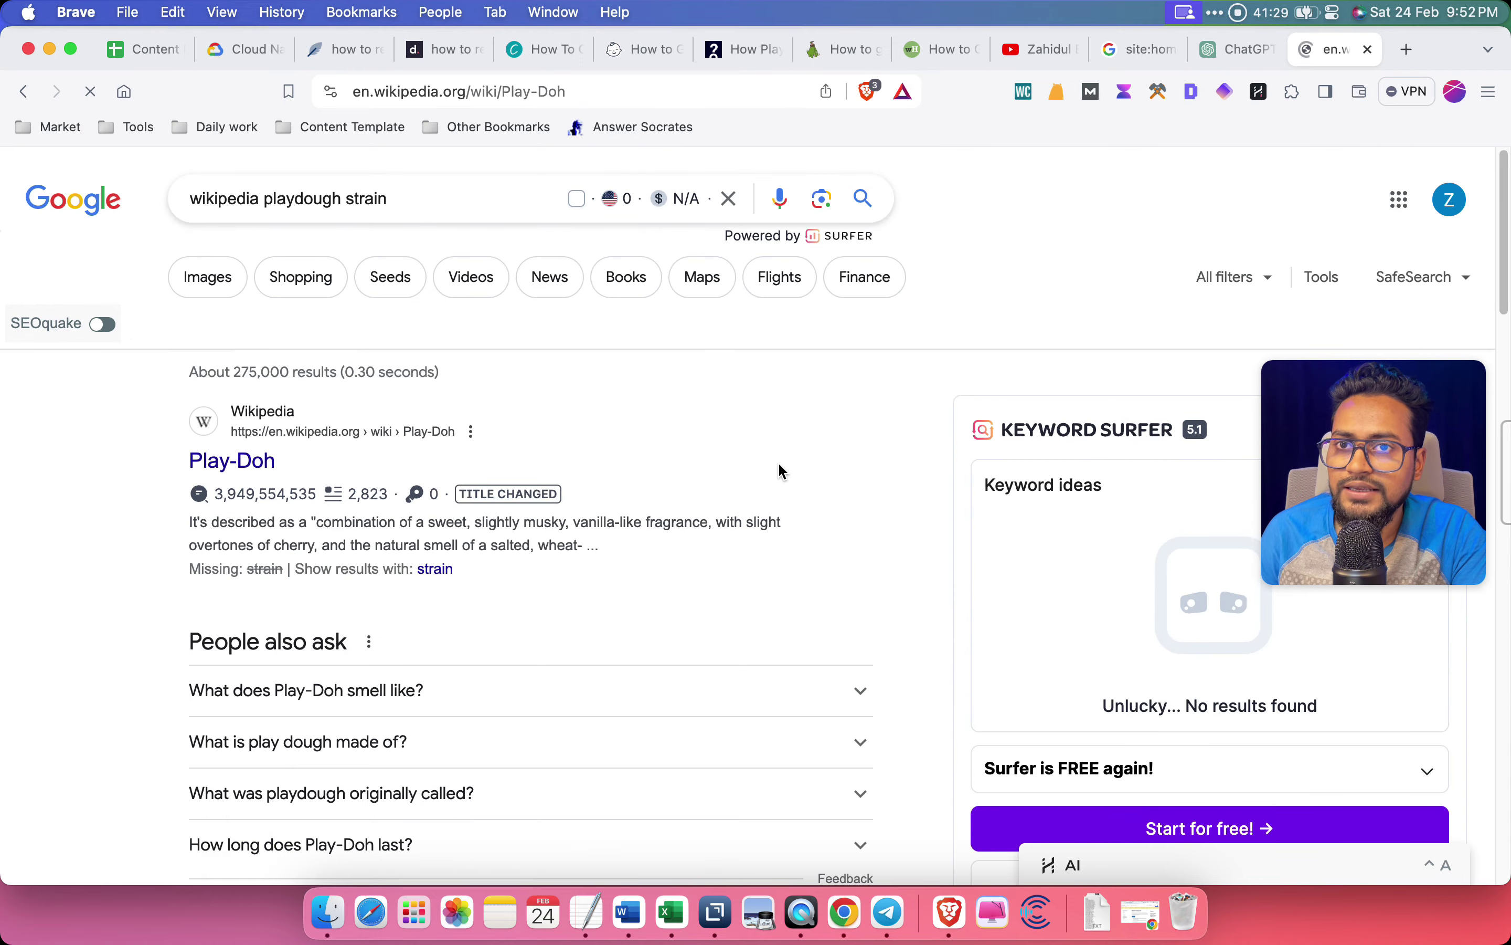
scroll(675, 526, down, 10)
scroll(674, 527, down, 10)
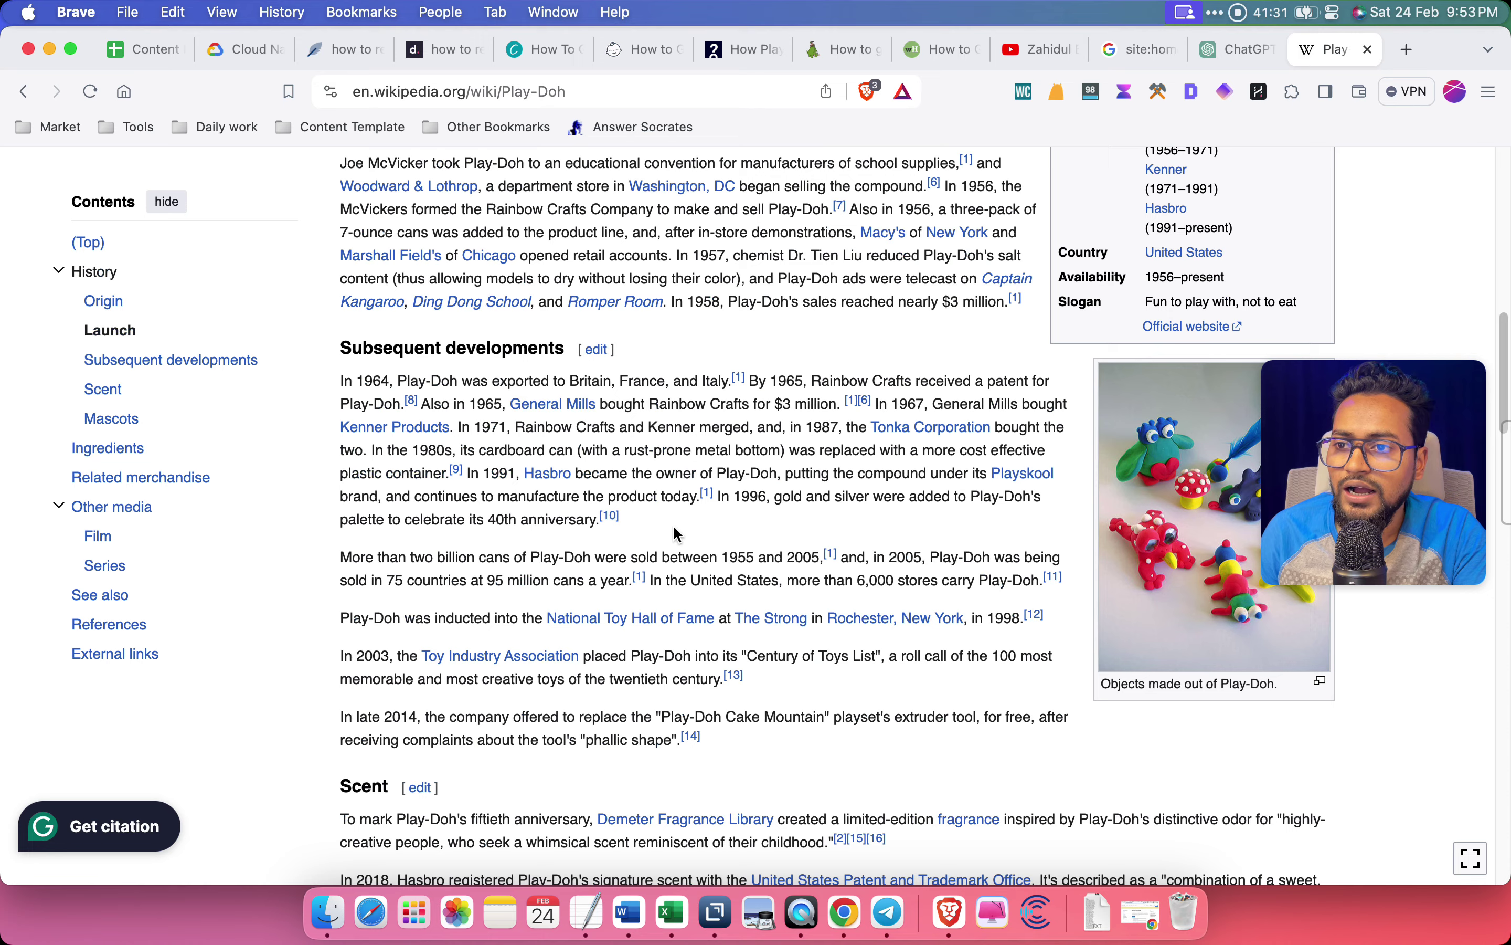
click(1130, 50)
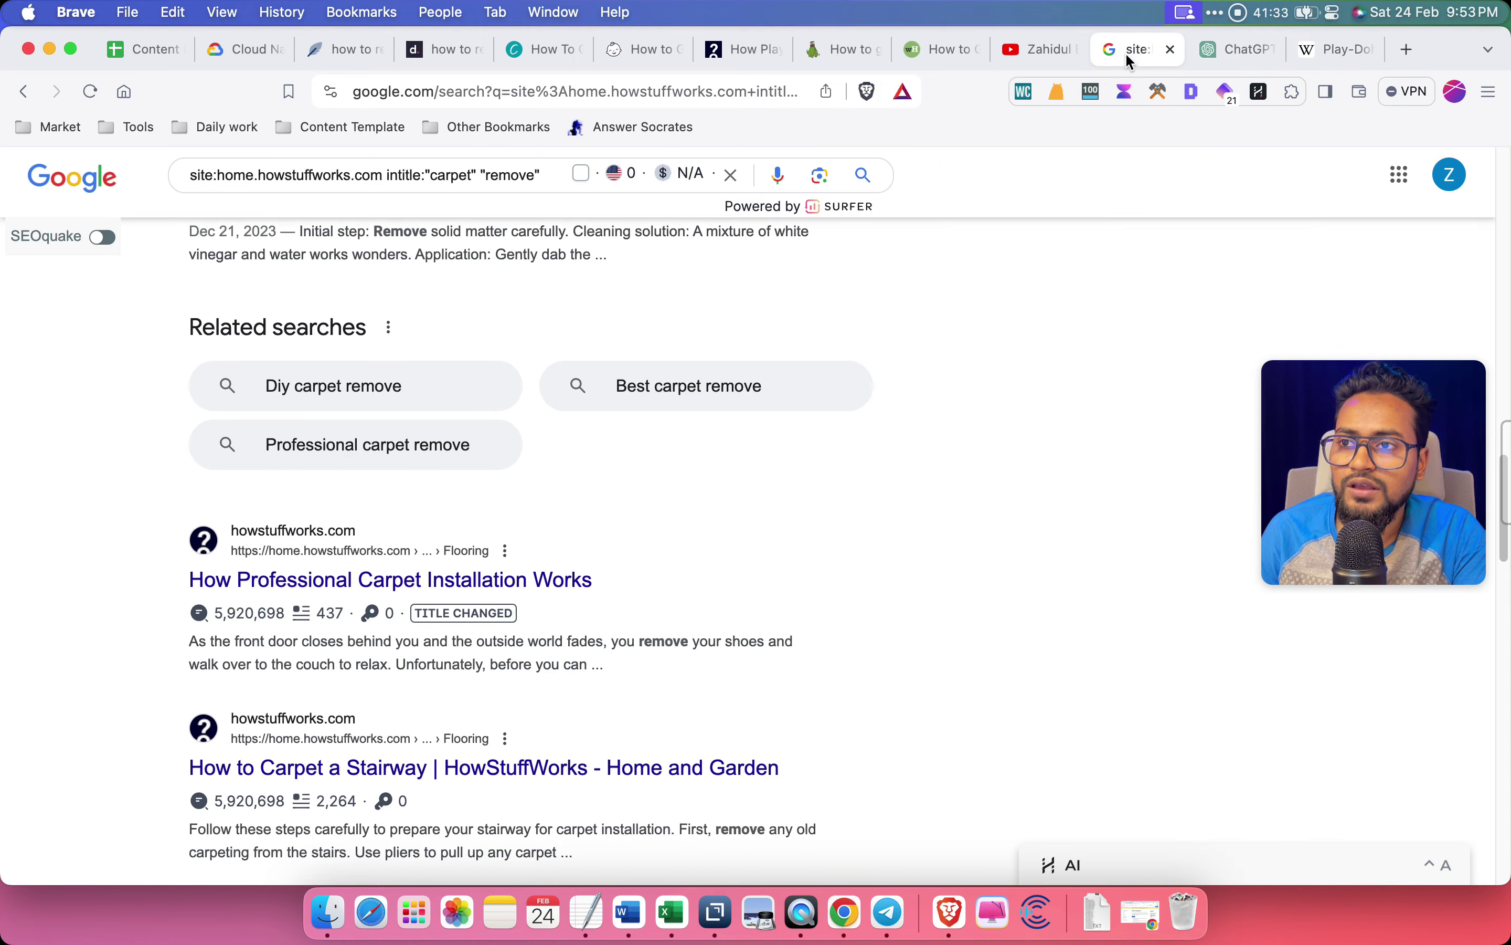
click(1334, 49)
click(24, 92)
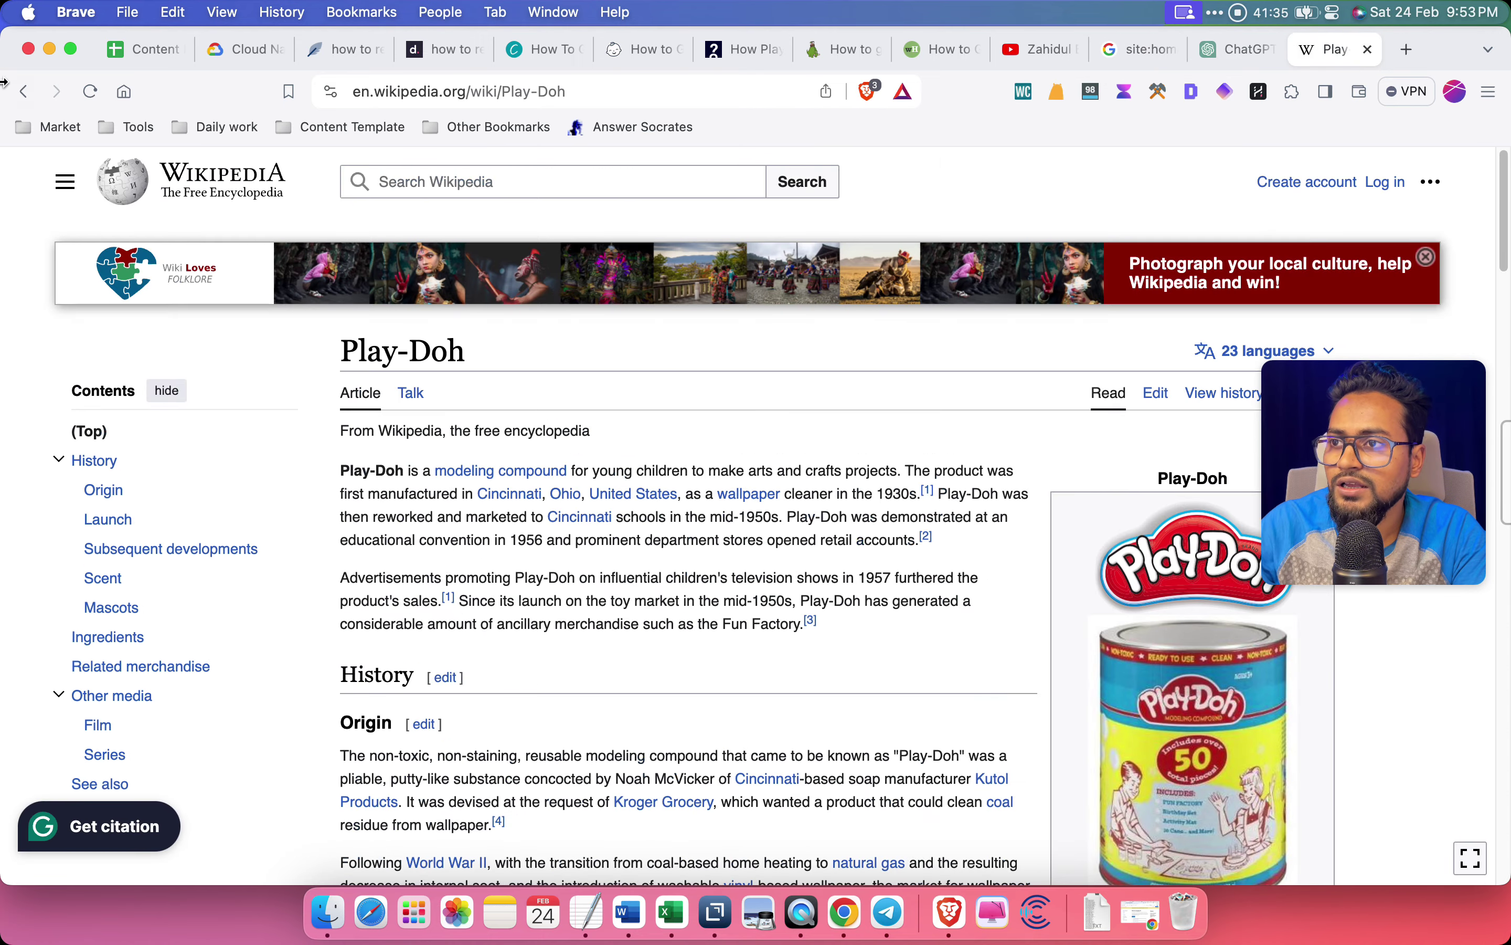
click(24, 92)
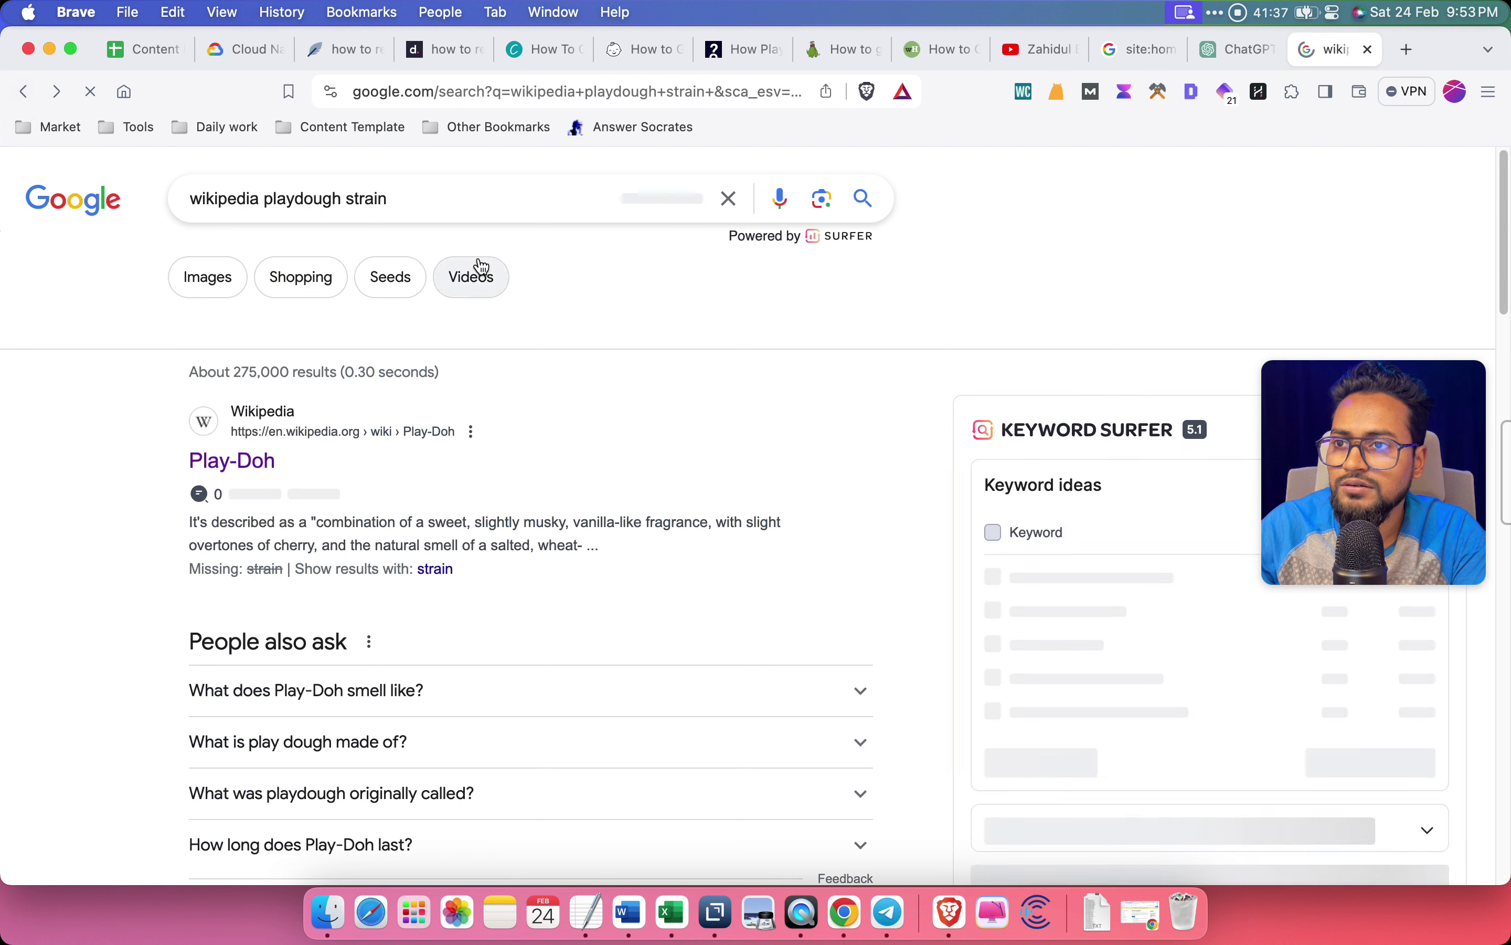
Extend the Google search to "wikipedia playdough strain remove" and look through the results
click(406, 197)
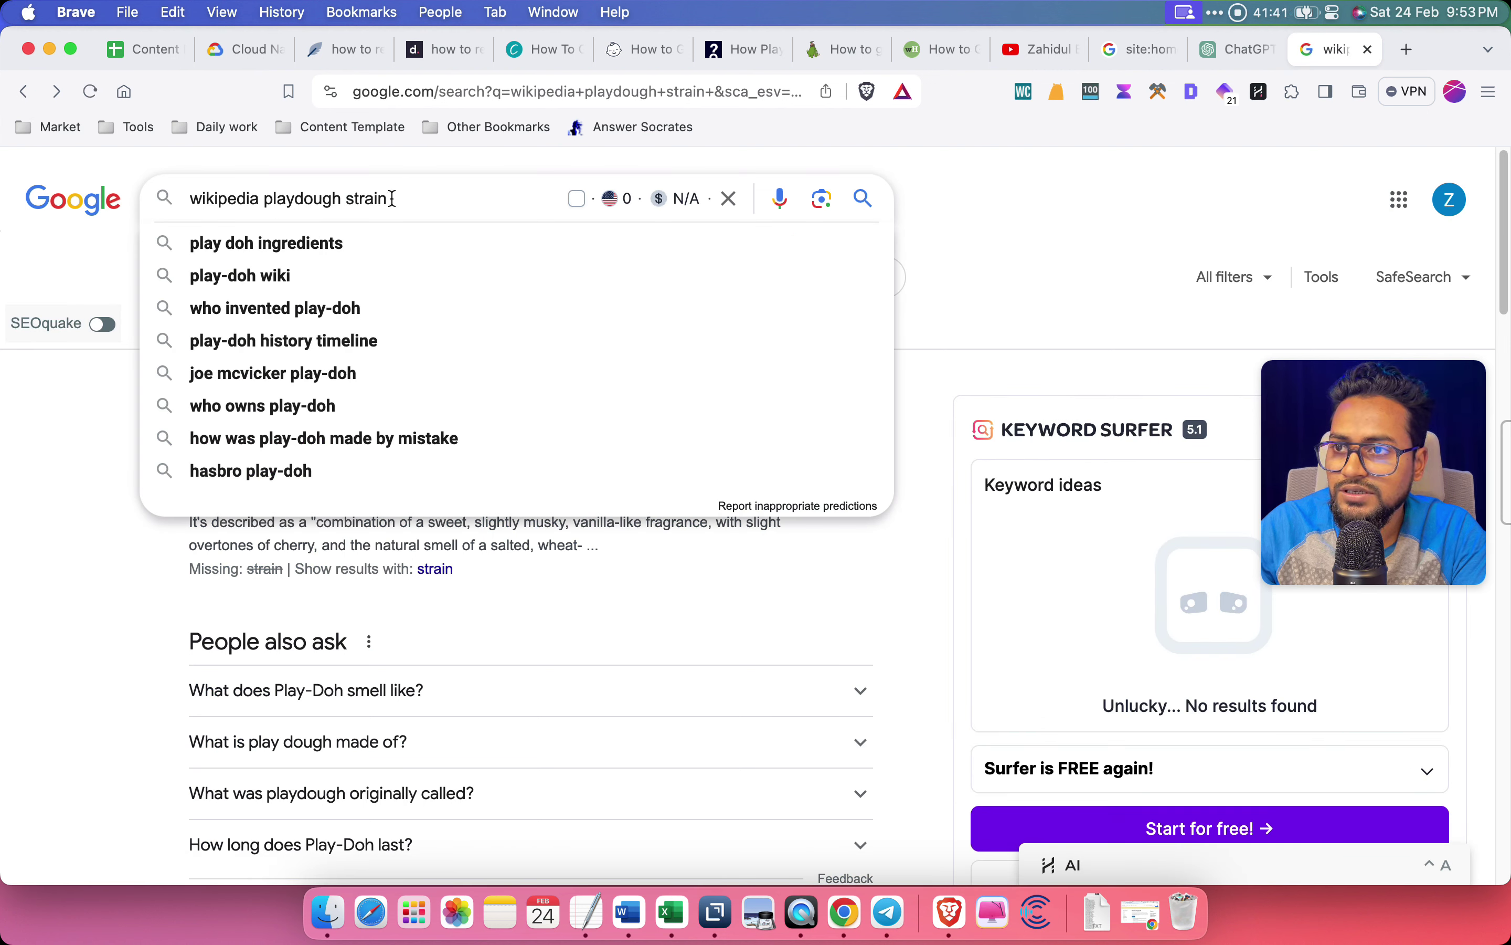
text(remove)
key(Return)
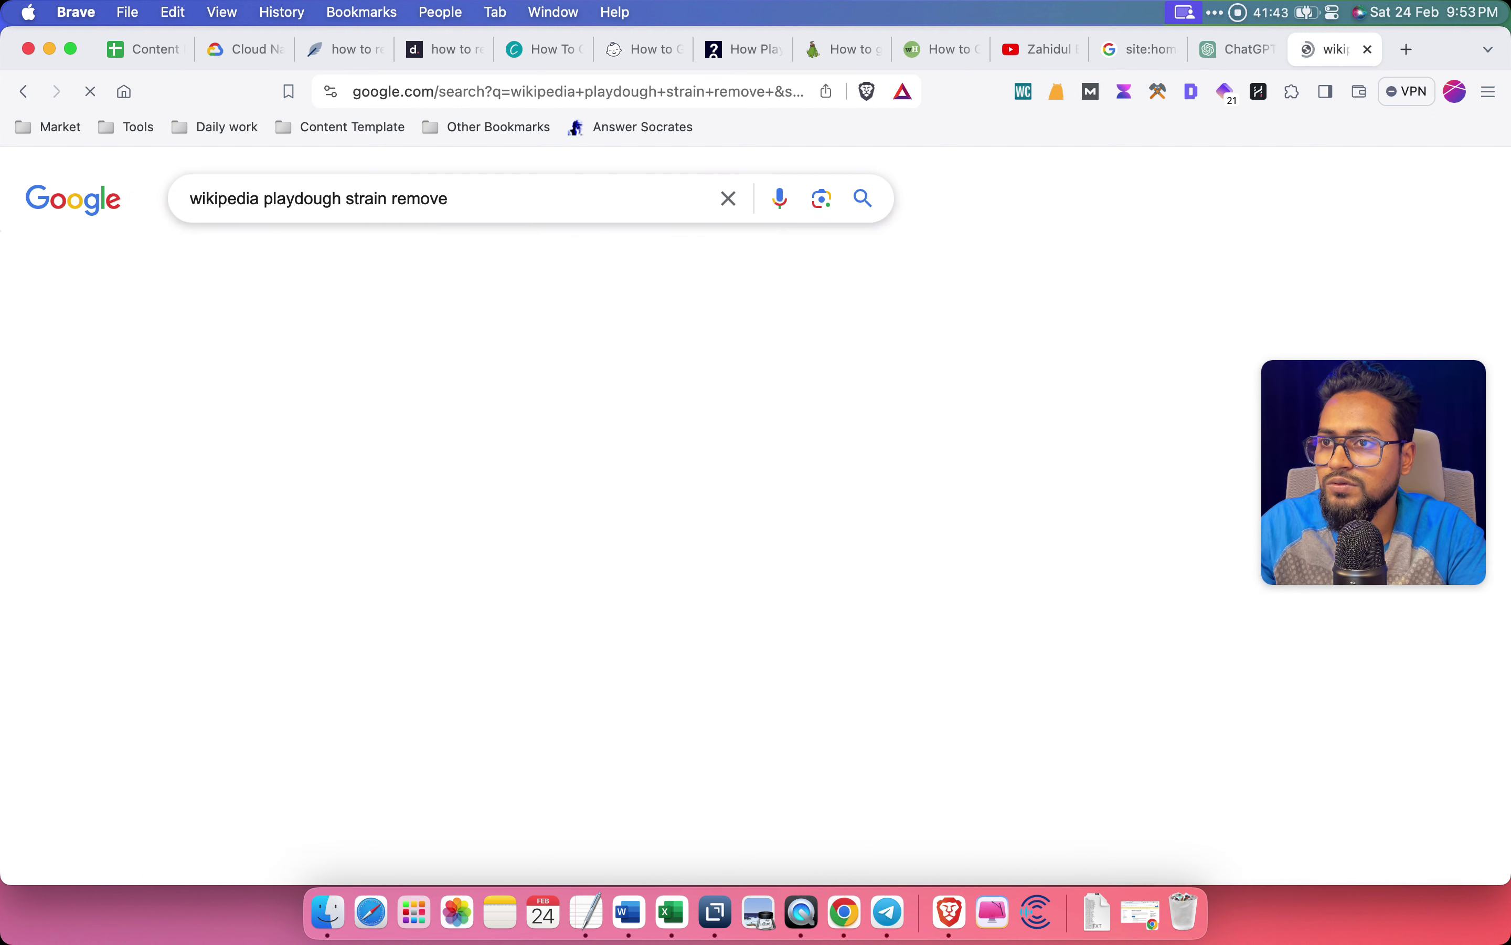
scroll(628, 450, down, 5)
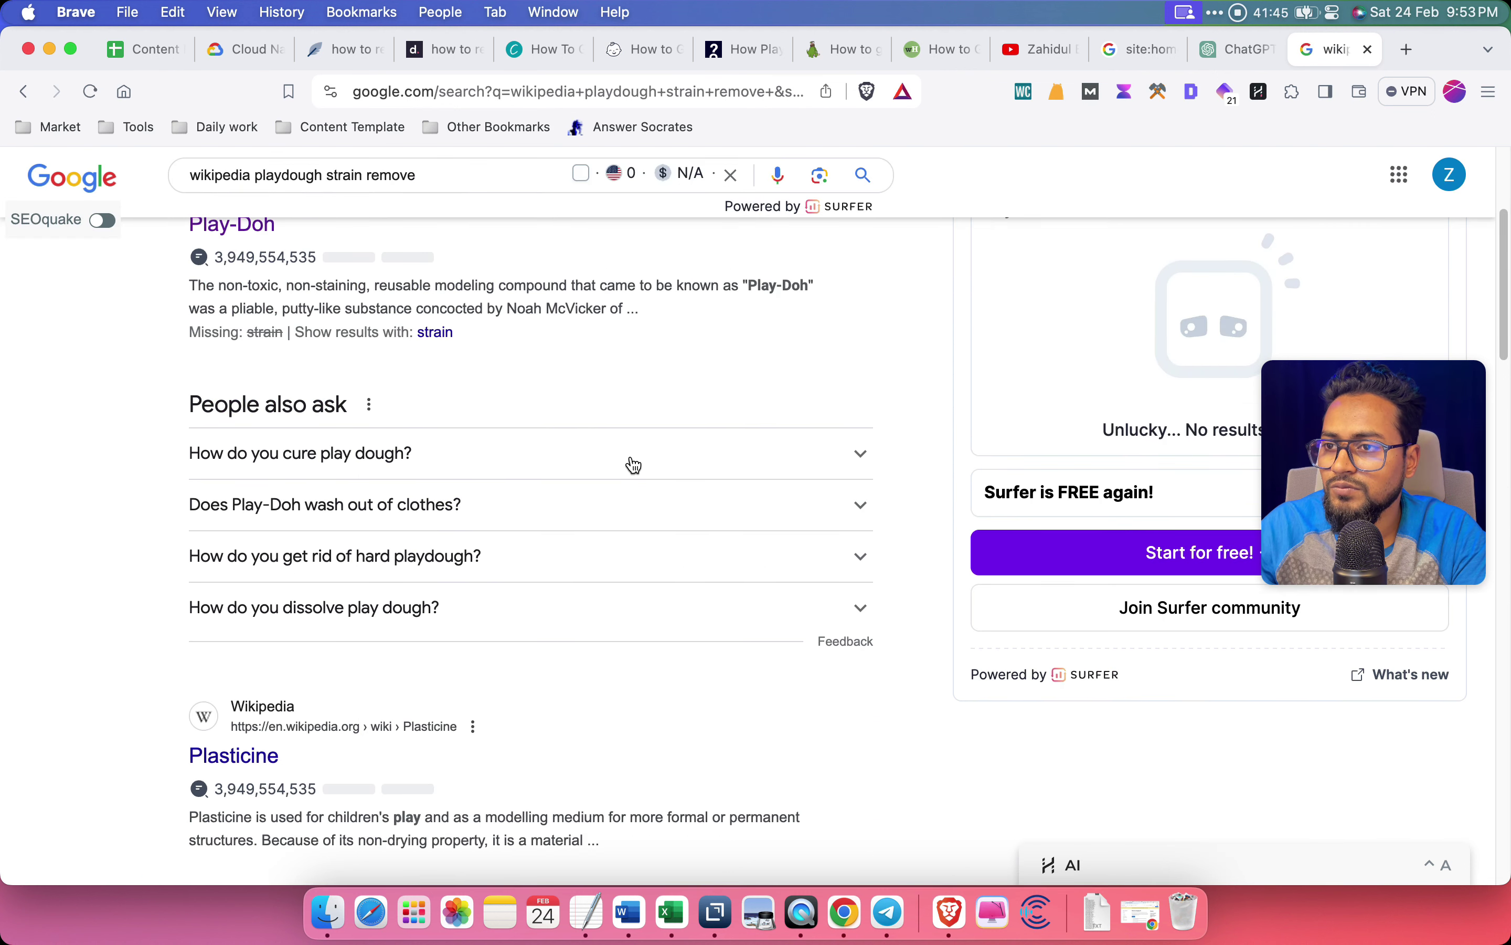
Change the Google search to "wikipedia how to remove playdough strain" and look through the results
click(255, 175)
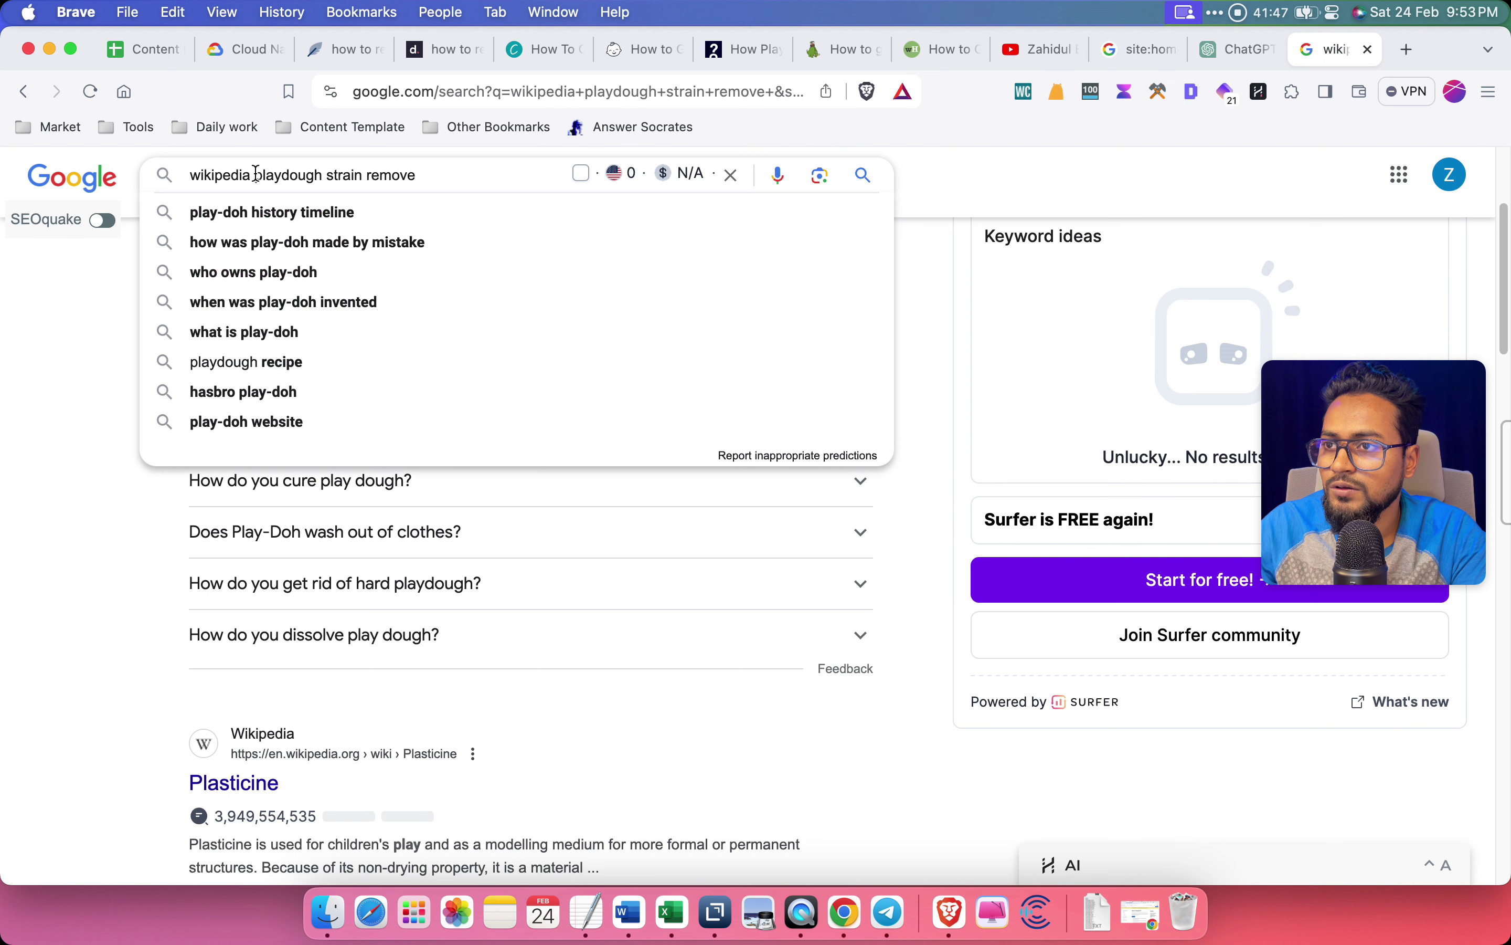
text(how to remove.)
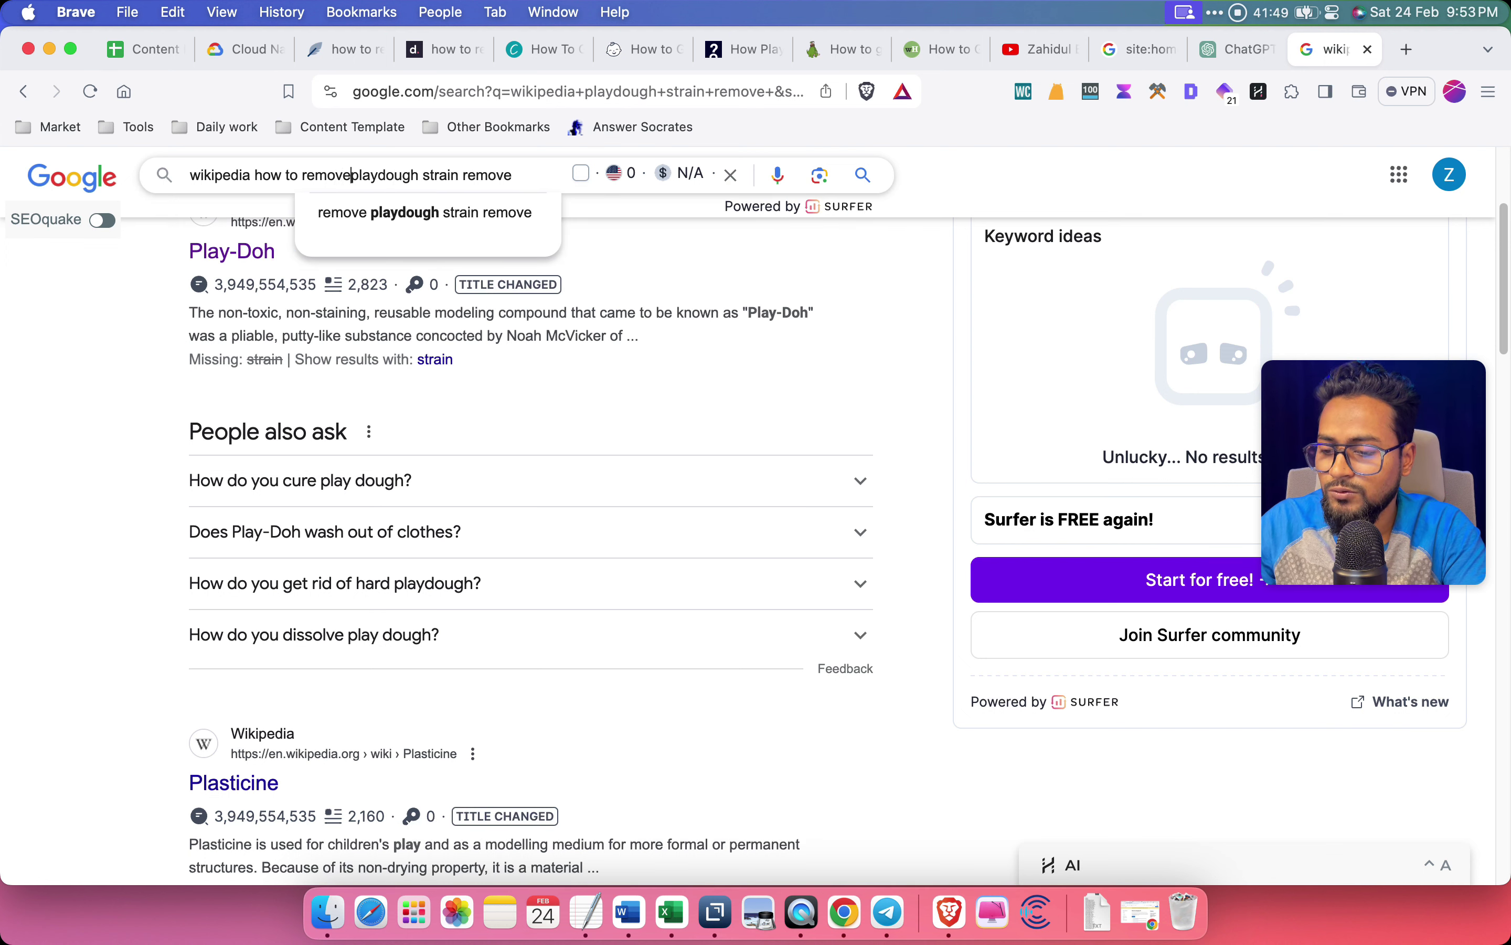
key(BackSpace)
key(BackSpace)
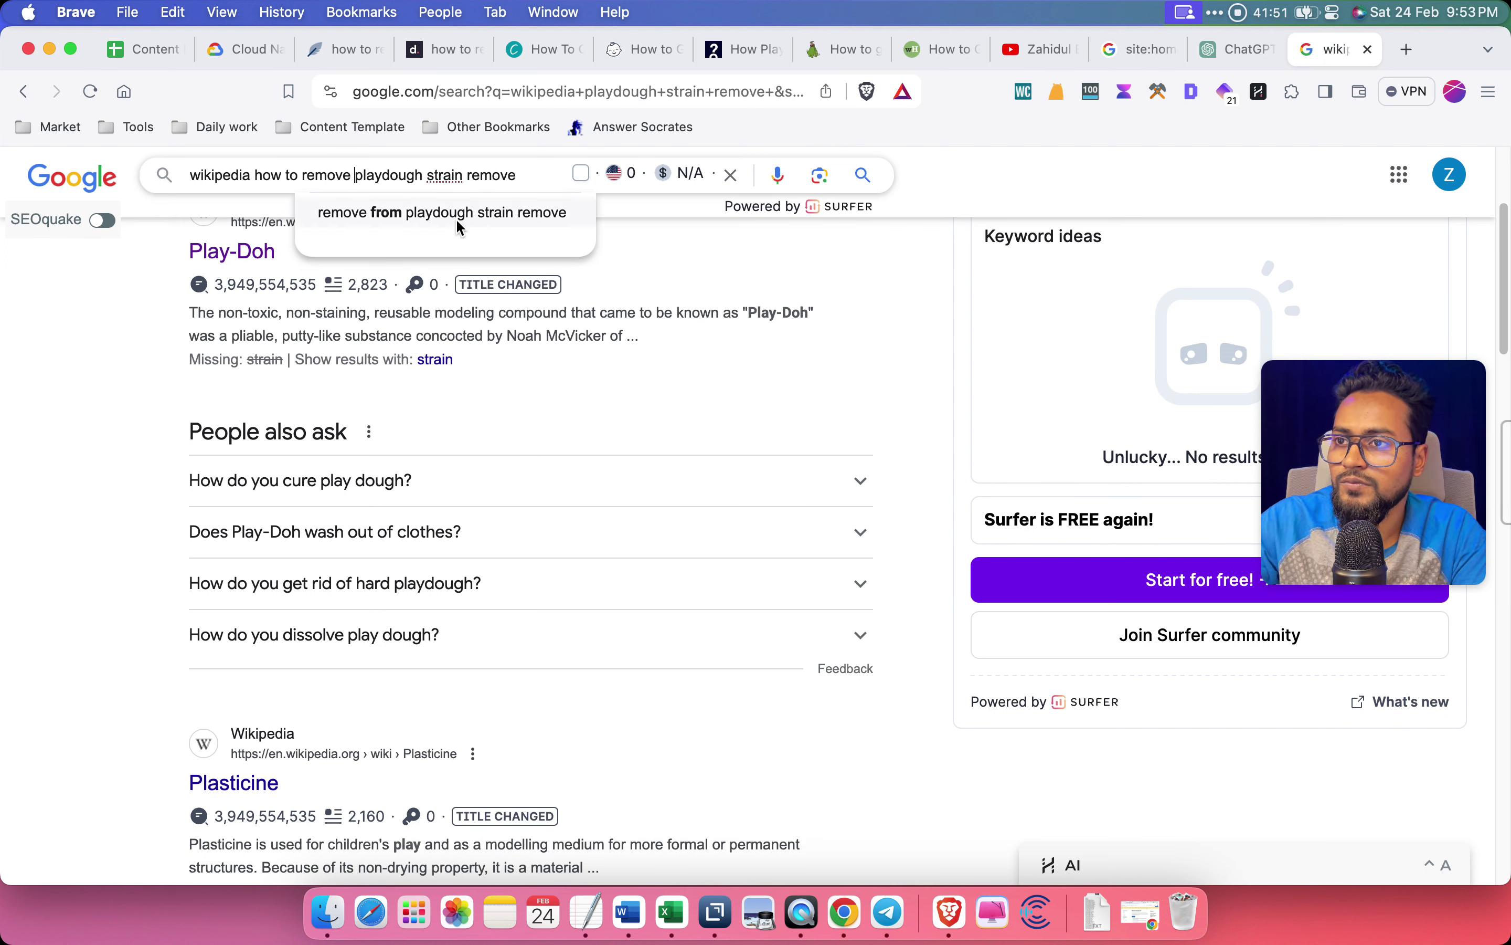
double_click(492, 176)
key(BackSpace)
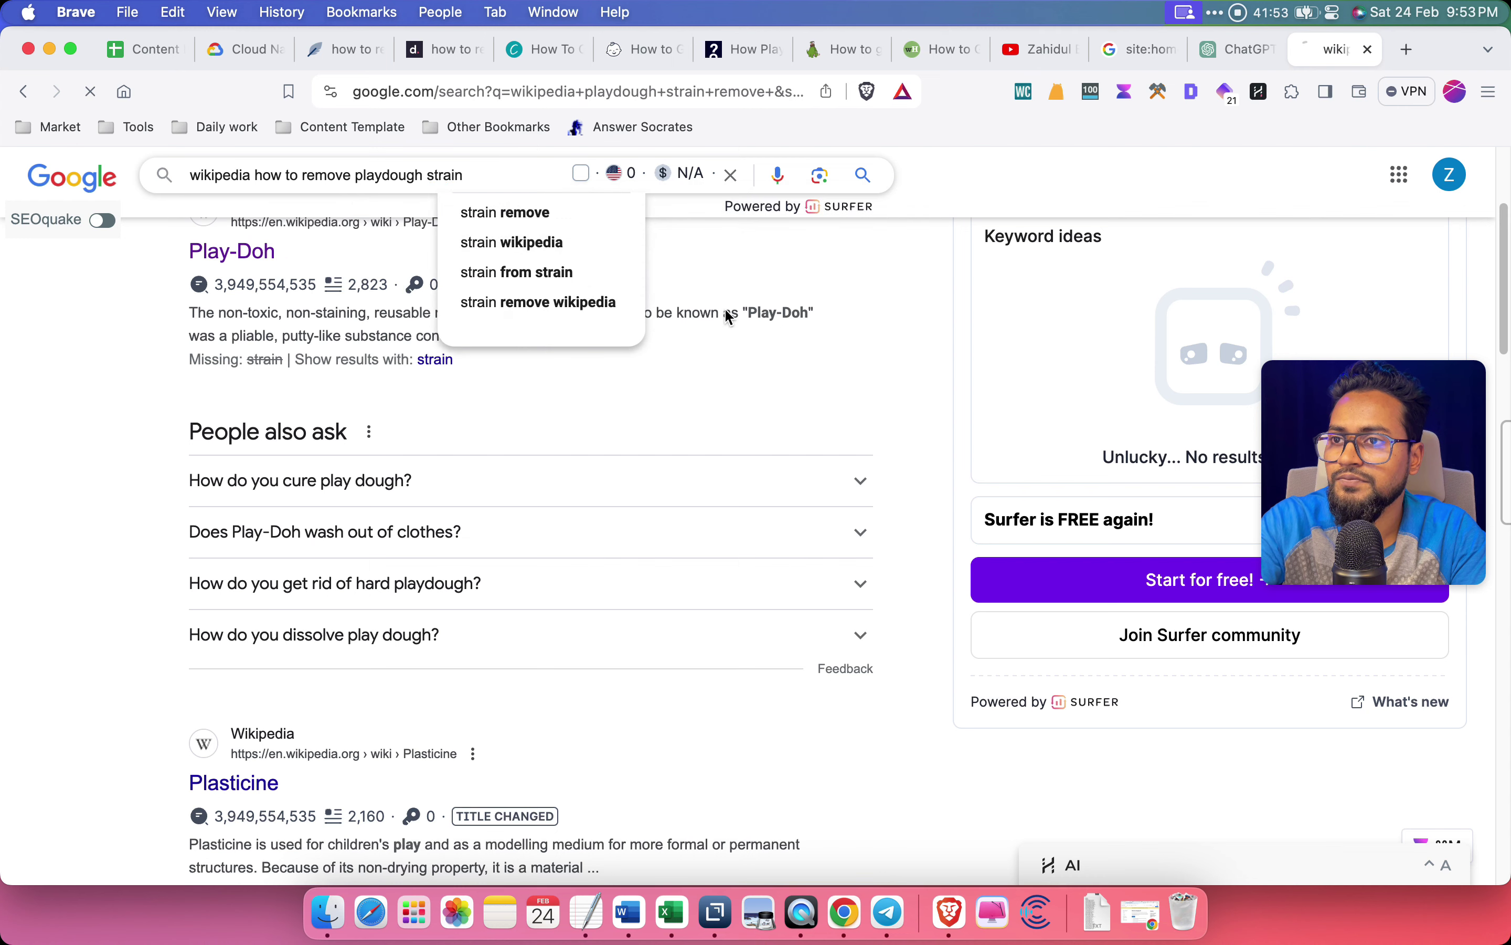
key(Return)
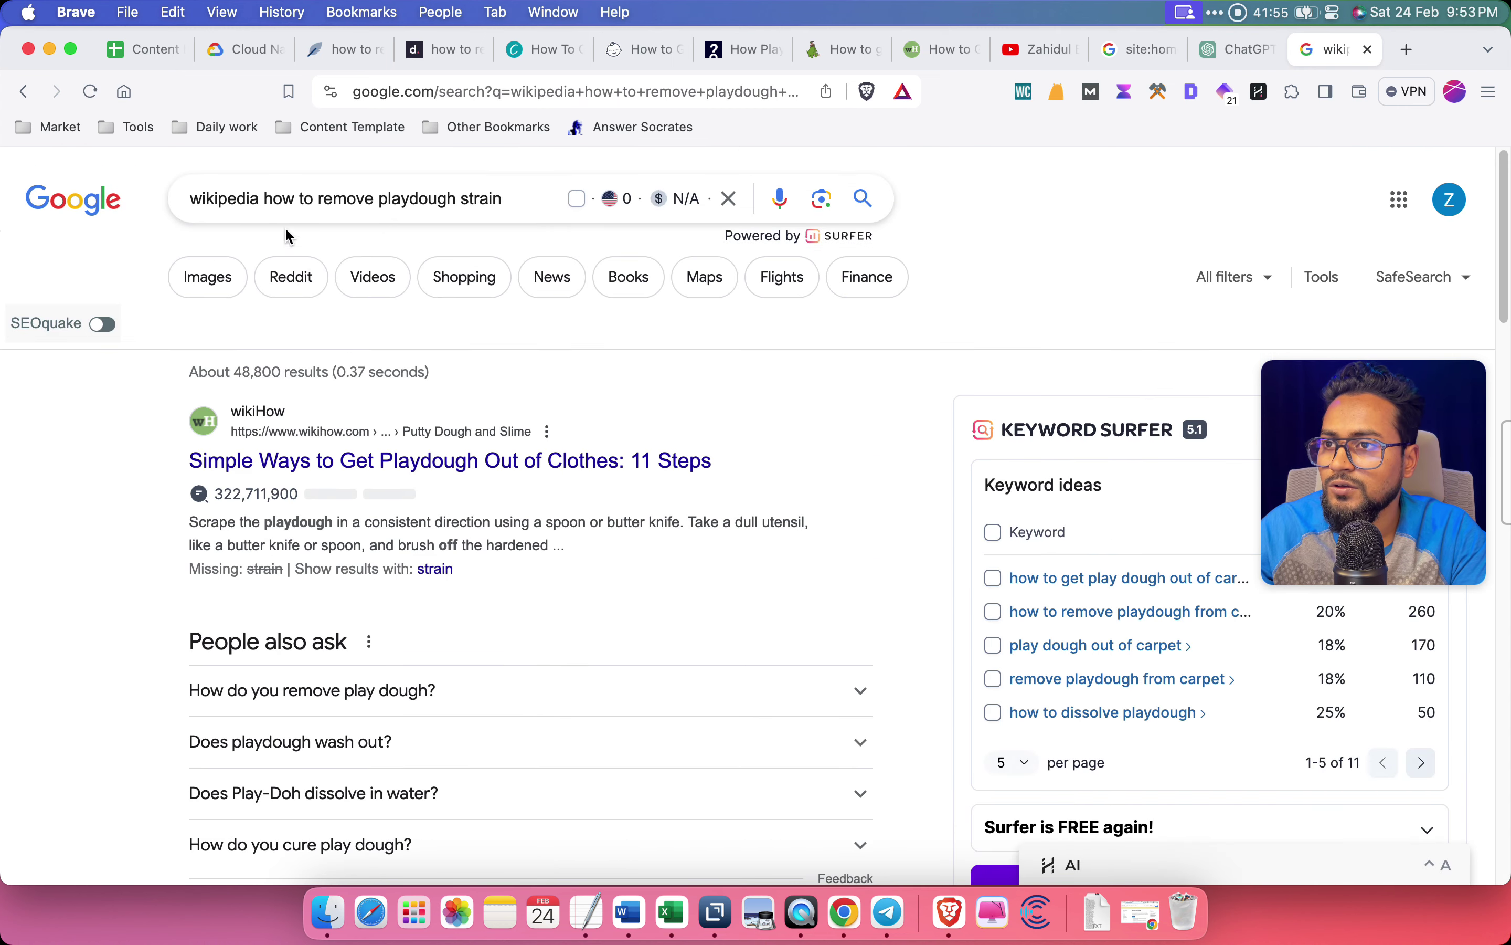
click(256, 197)
scroll(25, 549, down, 5)
click(26, 551)
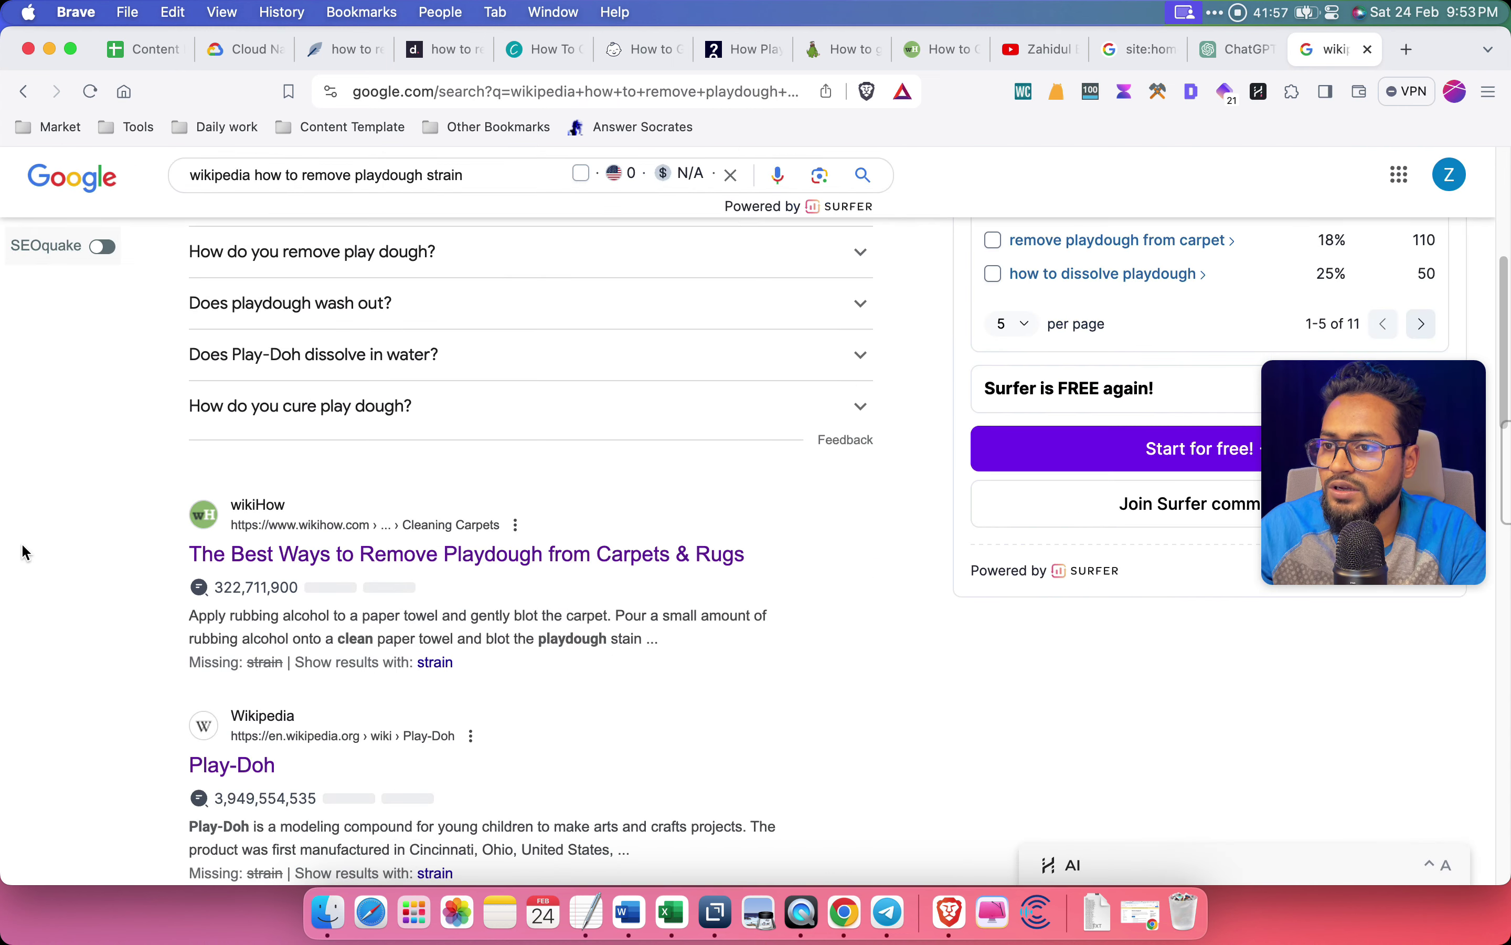
scroll(26, 551, down, 5)
Open the Wikipedia Play-Doh result in a new tab and skim its Launch, Subsequent developments and Scent sections
super+click(213, 491)
scroll(770, 594, down, 8)
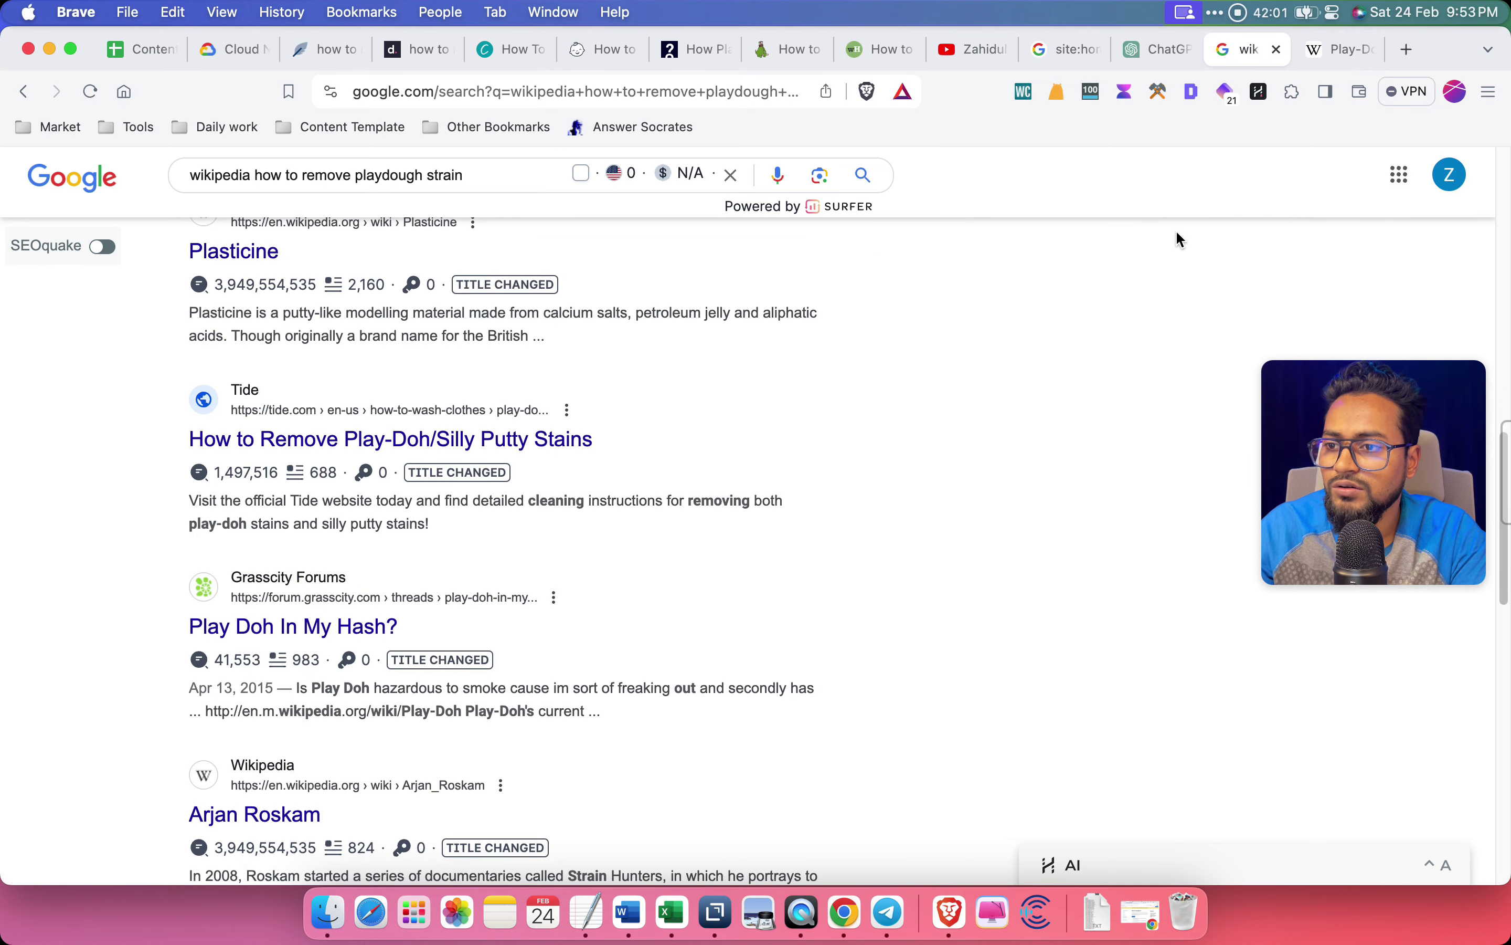
click(1343, 50)
scroll(826, 608, down, 10)
scroll(828, 611, down, 5)
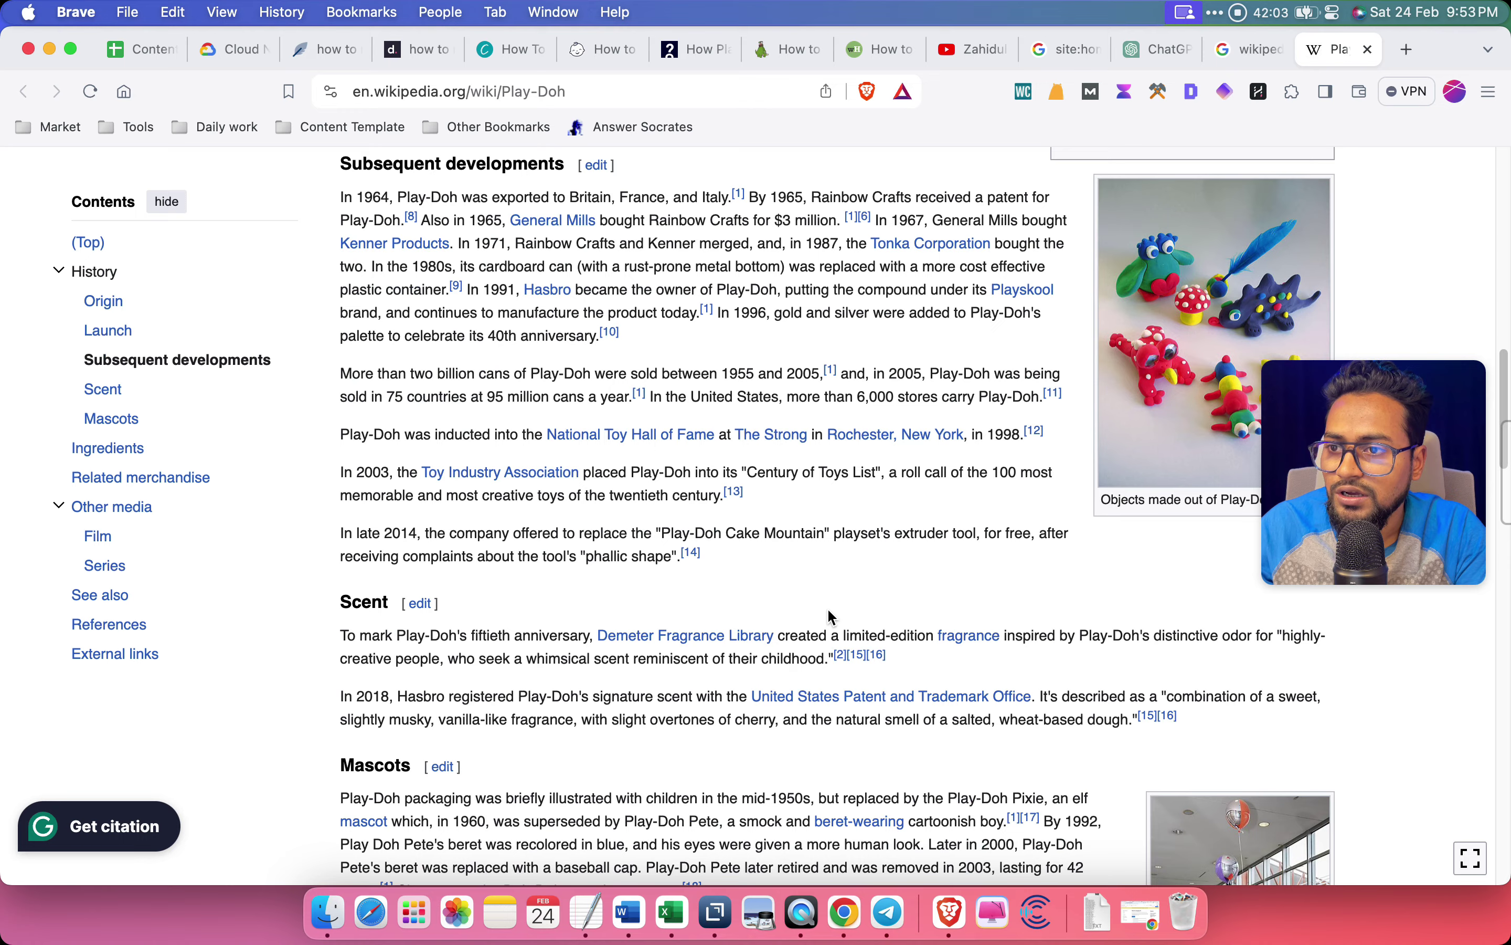
scroll(688, 648, up, 10)
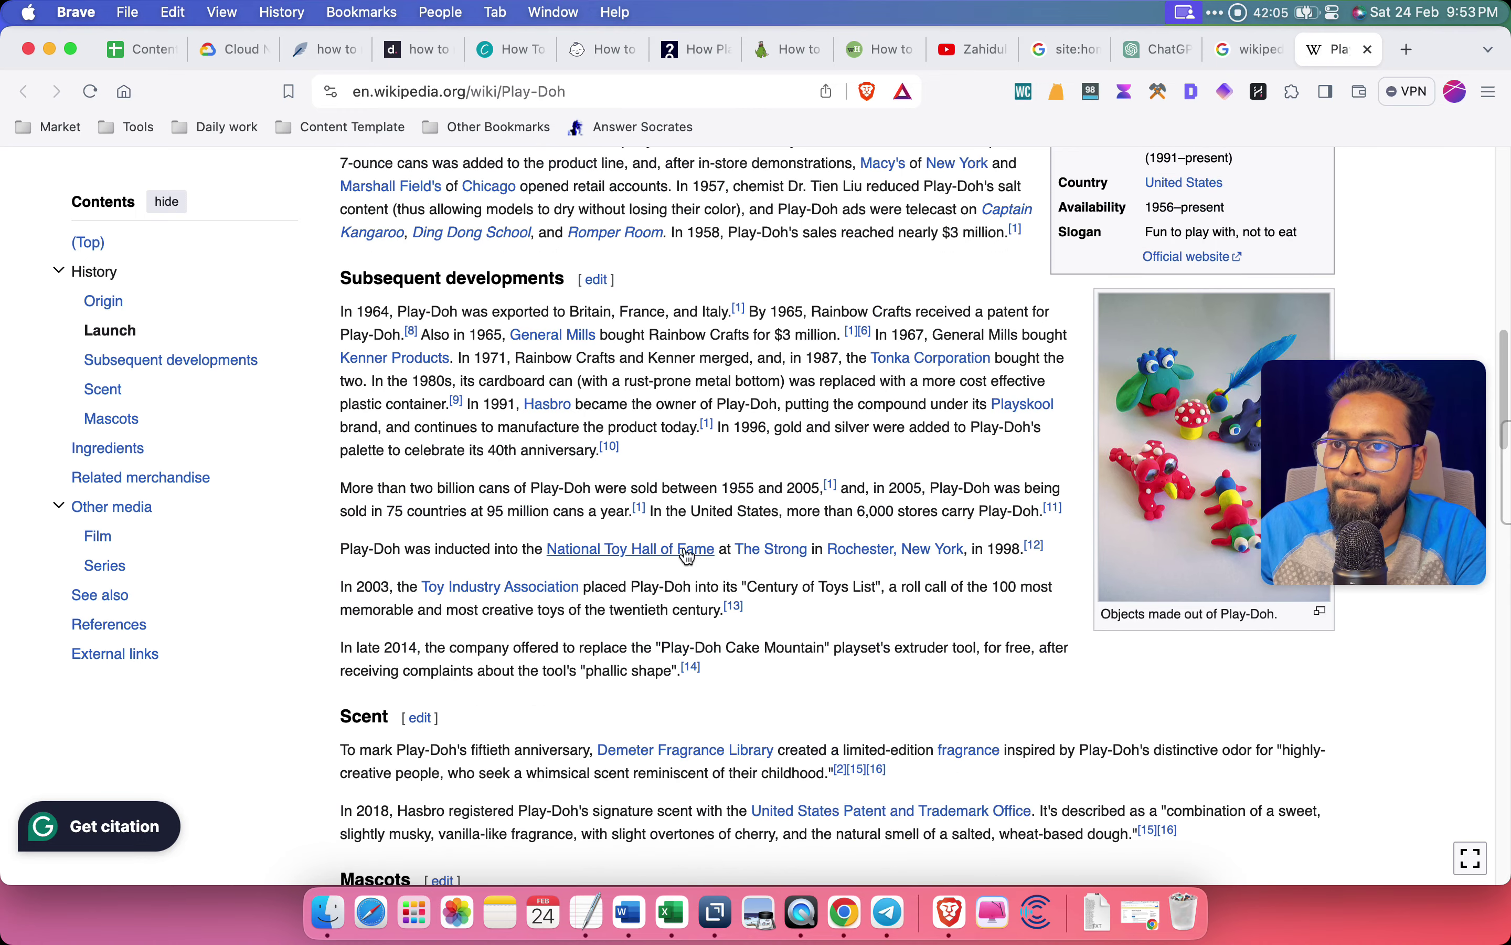
scroll(824, 547, down, 1)
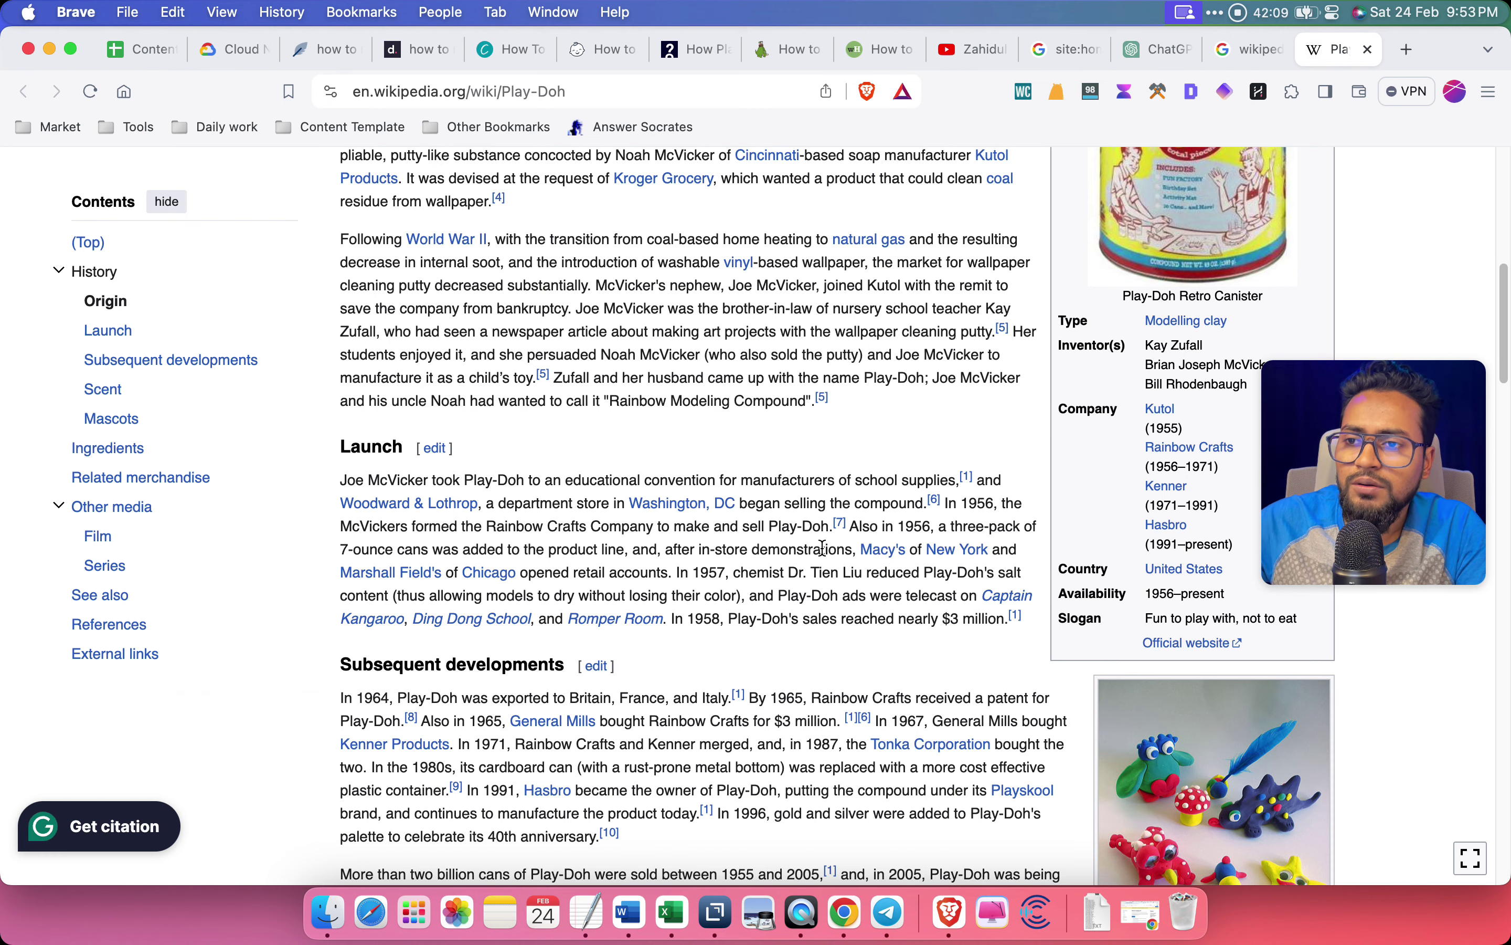
scroll(824, 548, down, 5)
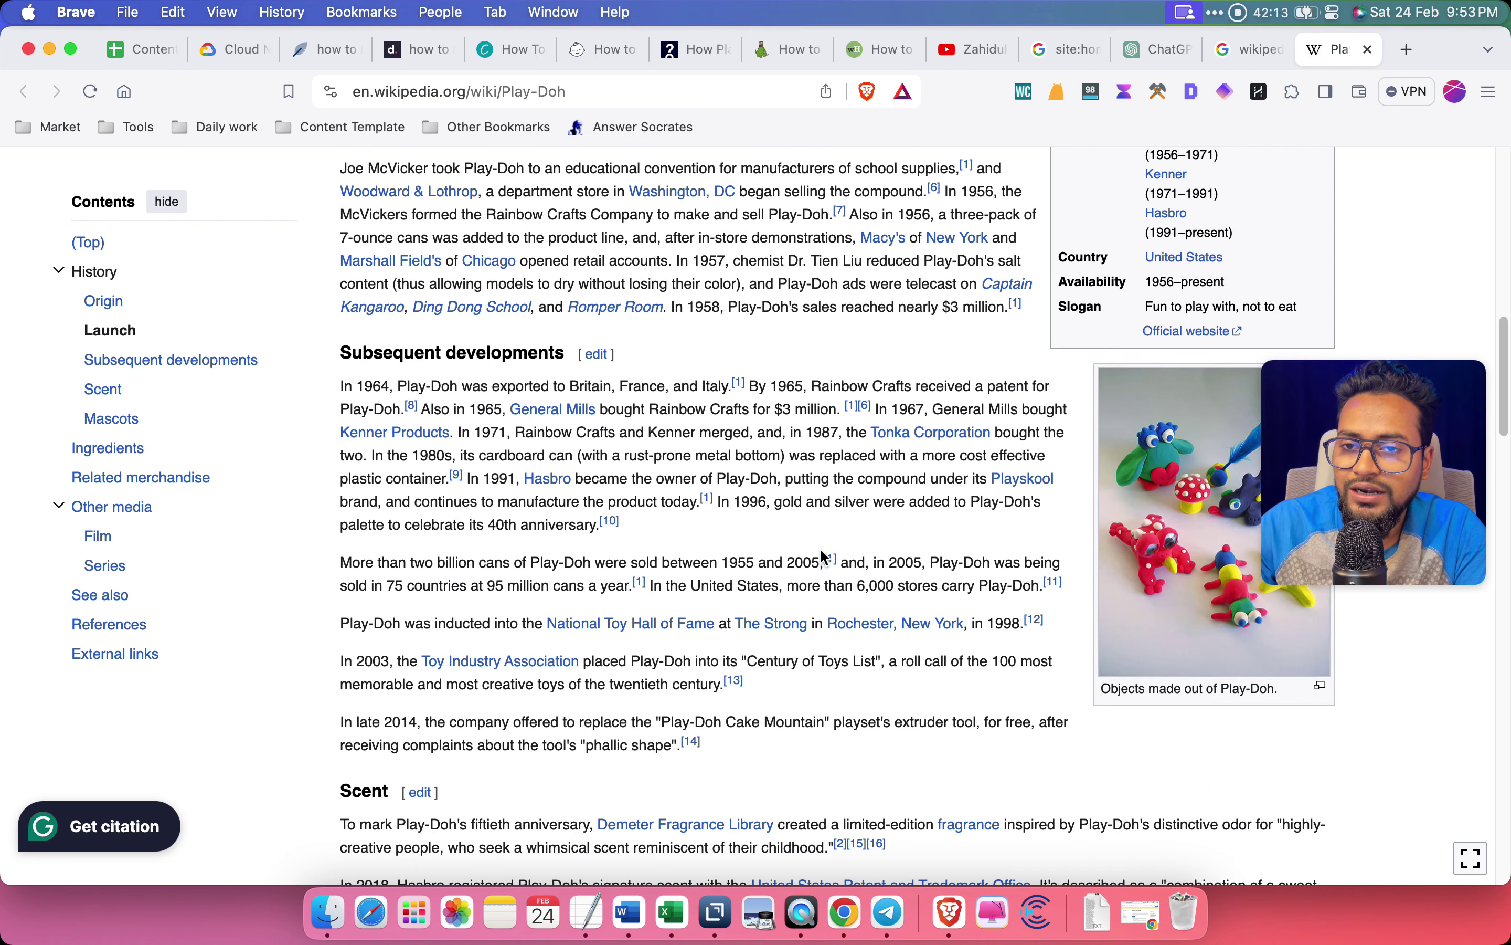
Return to the competitor articles and read the introduction of Carpet Cave's playdough removal article
click(700, 49)
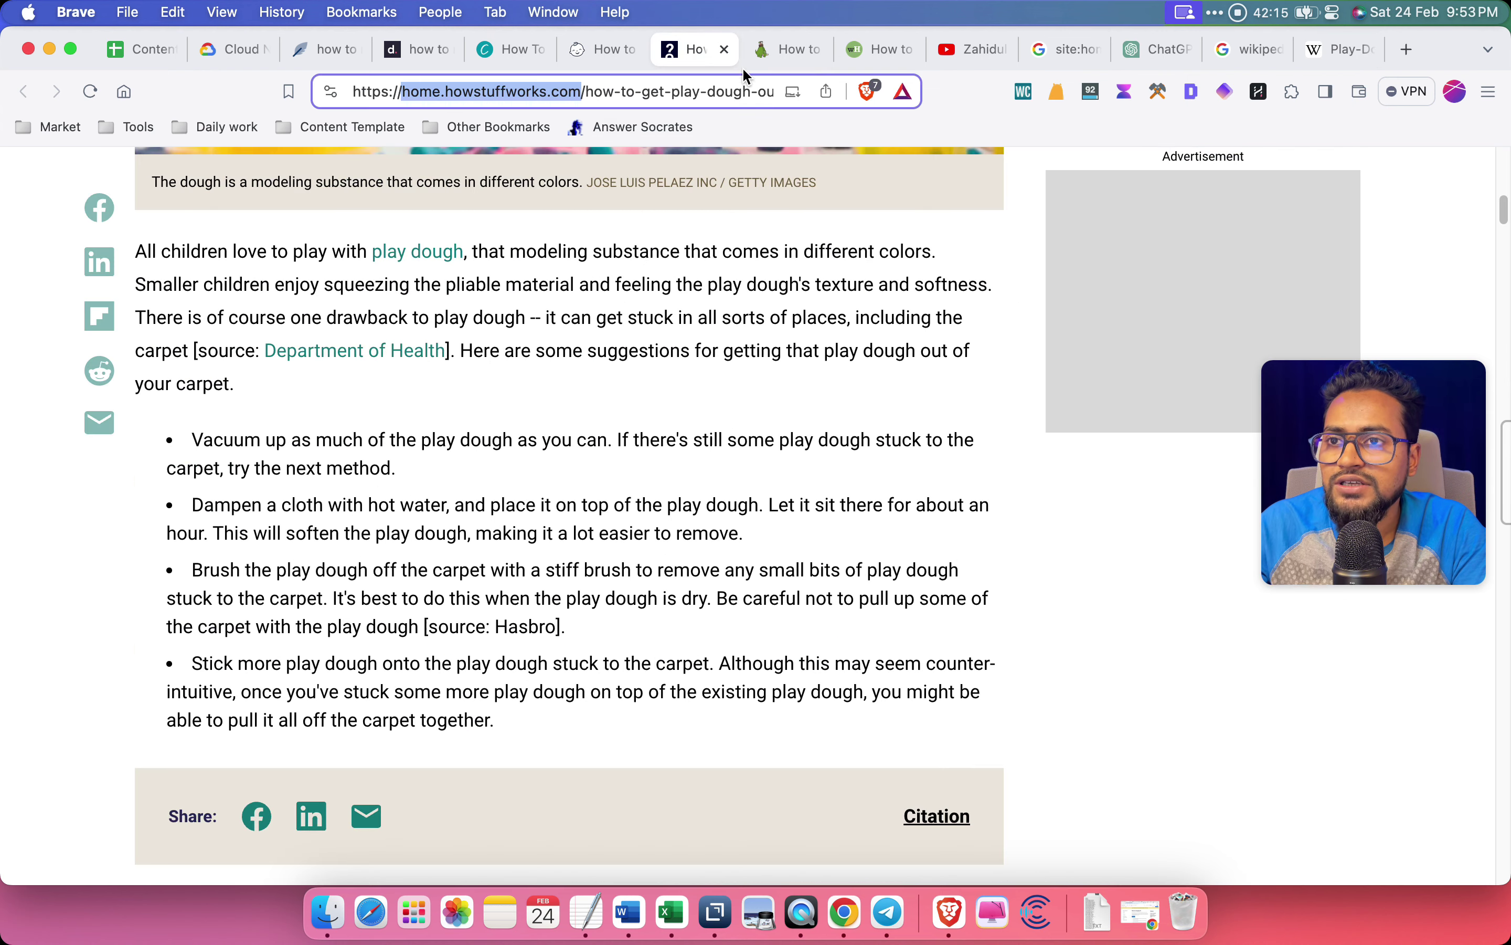
click(786, 49)
scroll(655, 556, up, 6)
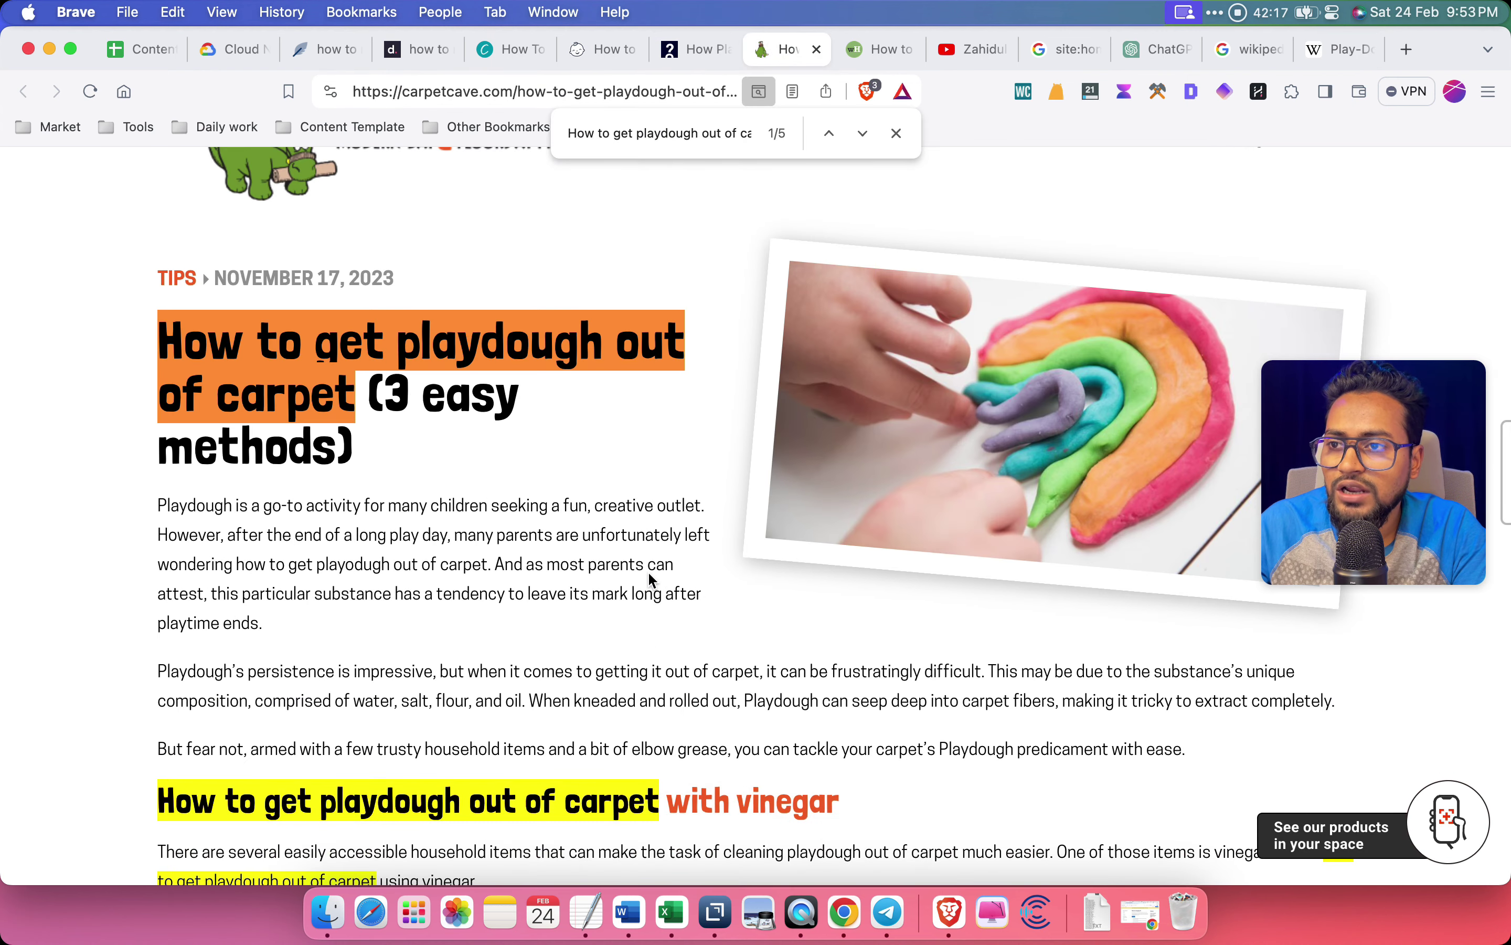
scroll(647, 571, down, 1)
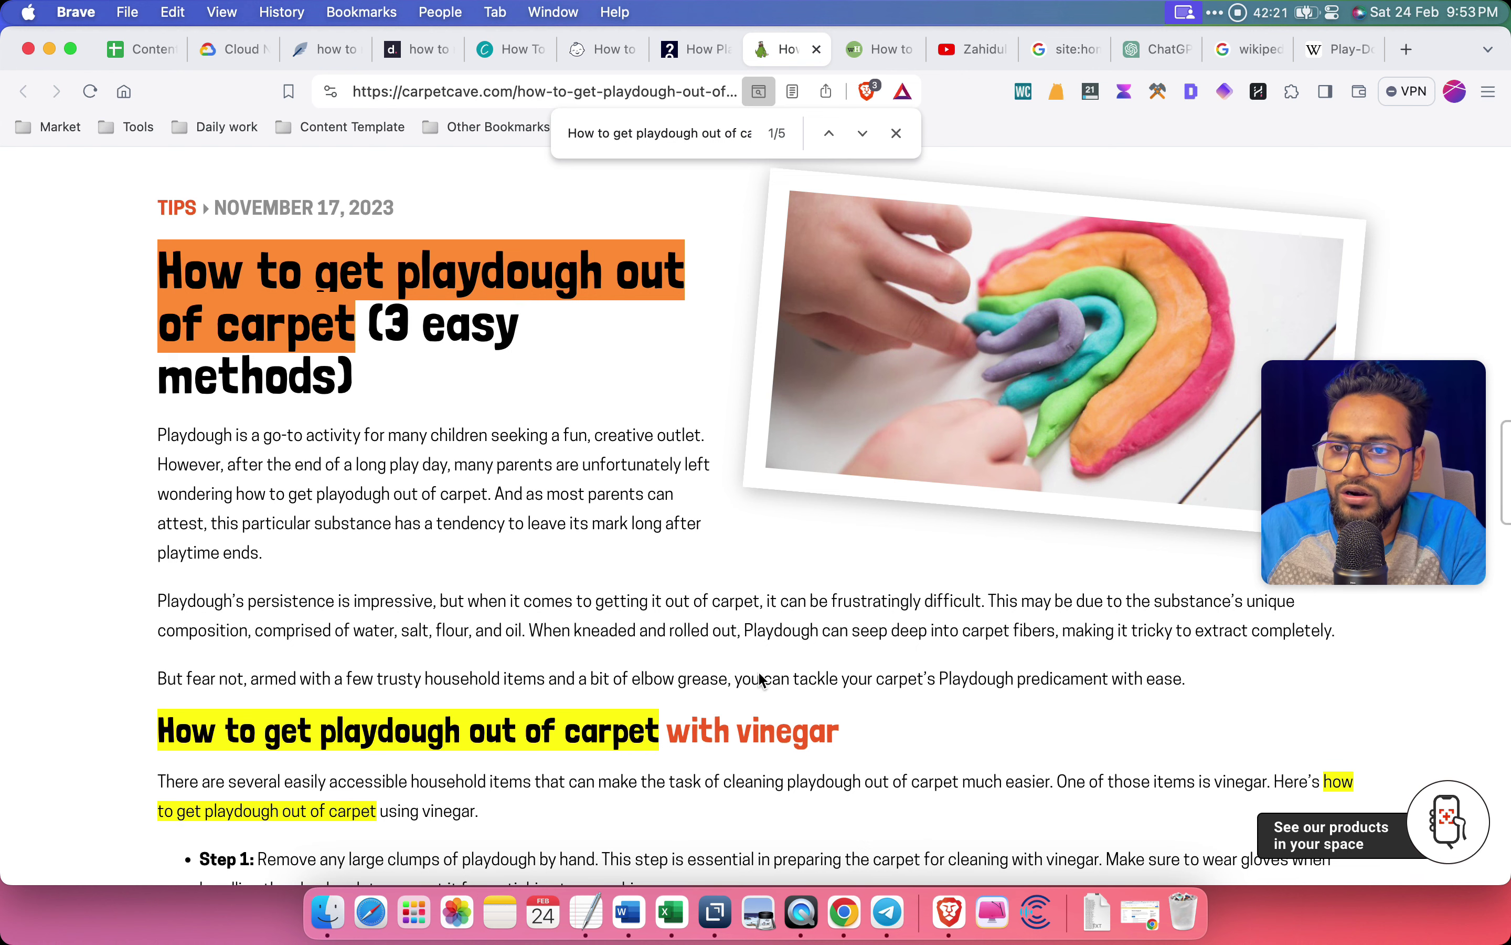
scroll(759, 678, down, 1)
scroll(758, 672, down, 1)
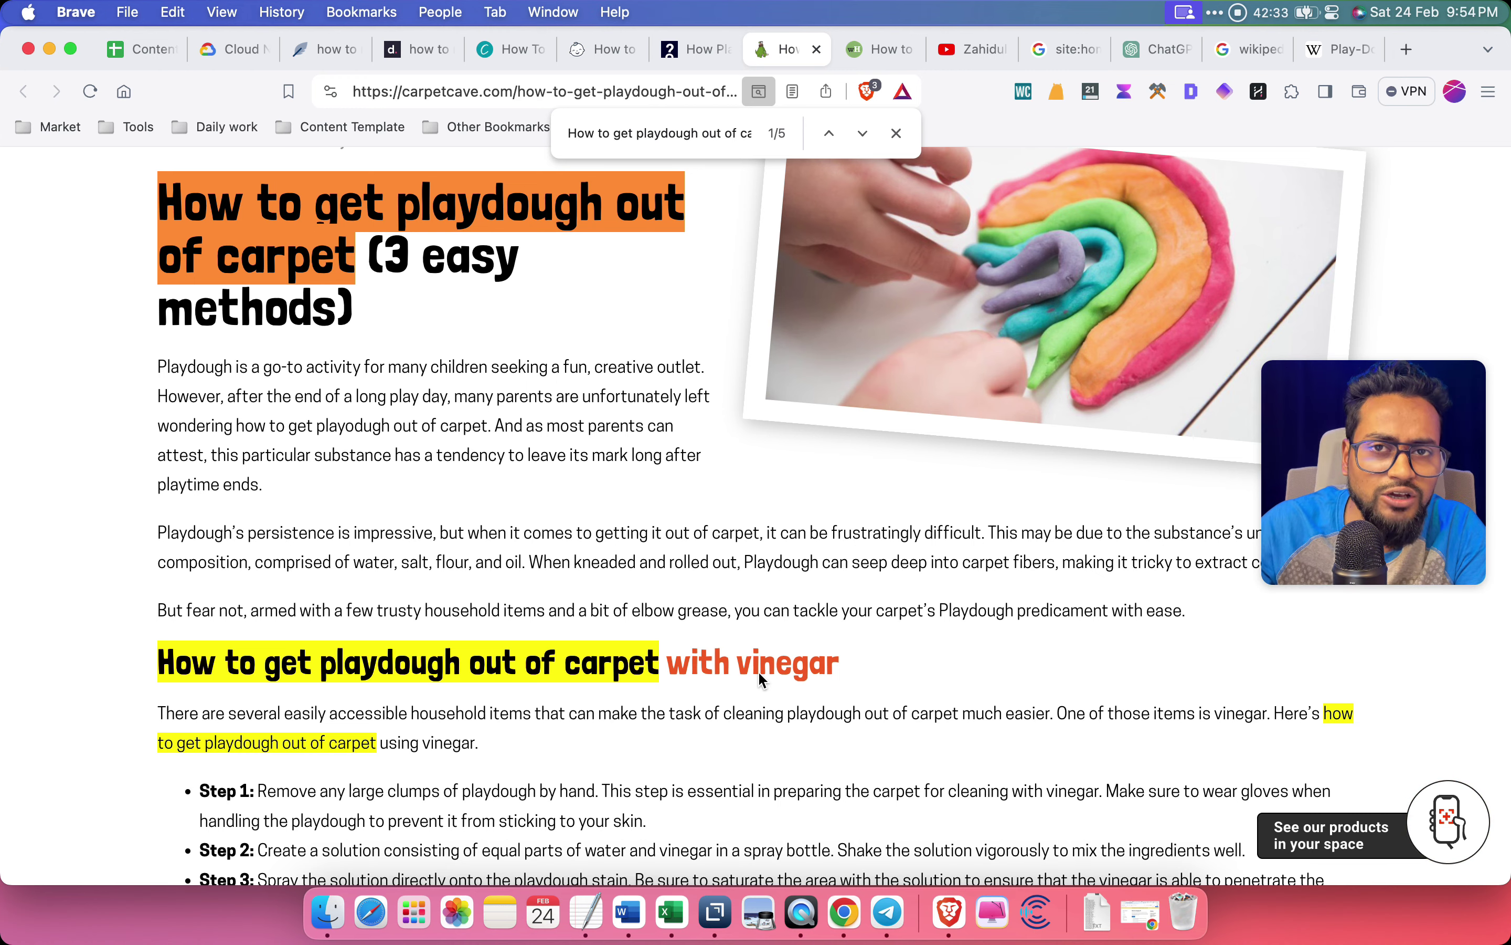
Look again at the HowStuffWorks article's play dough removal tips, then return to the Carpet Cave article
click(967, 49)
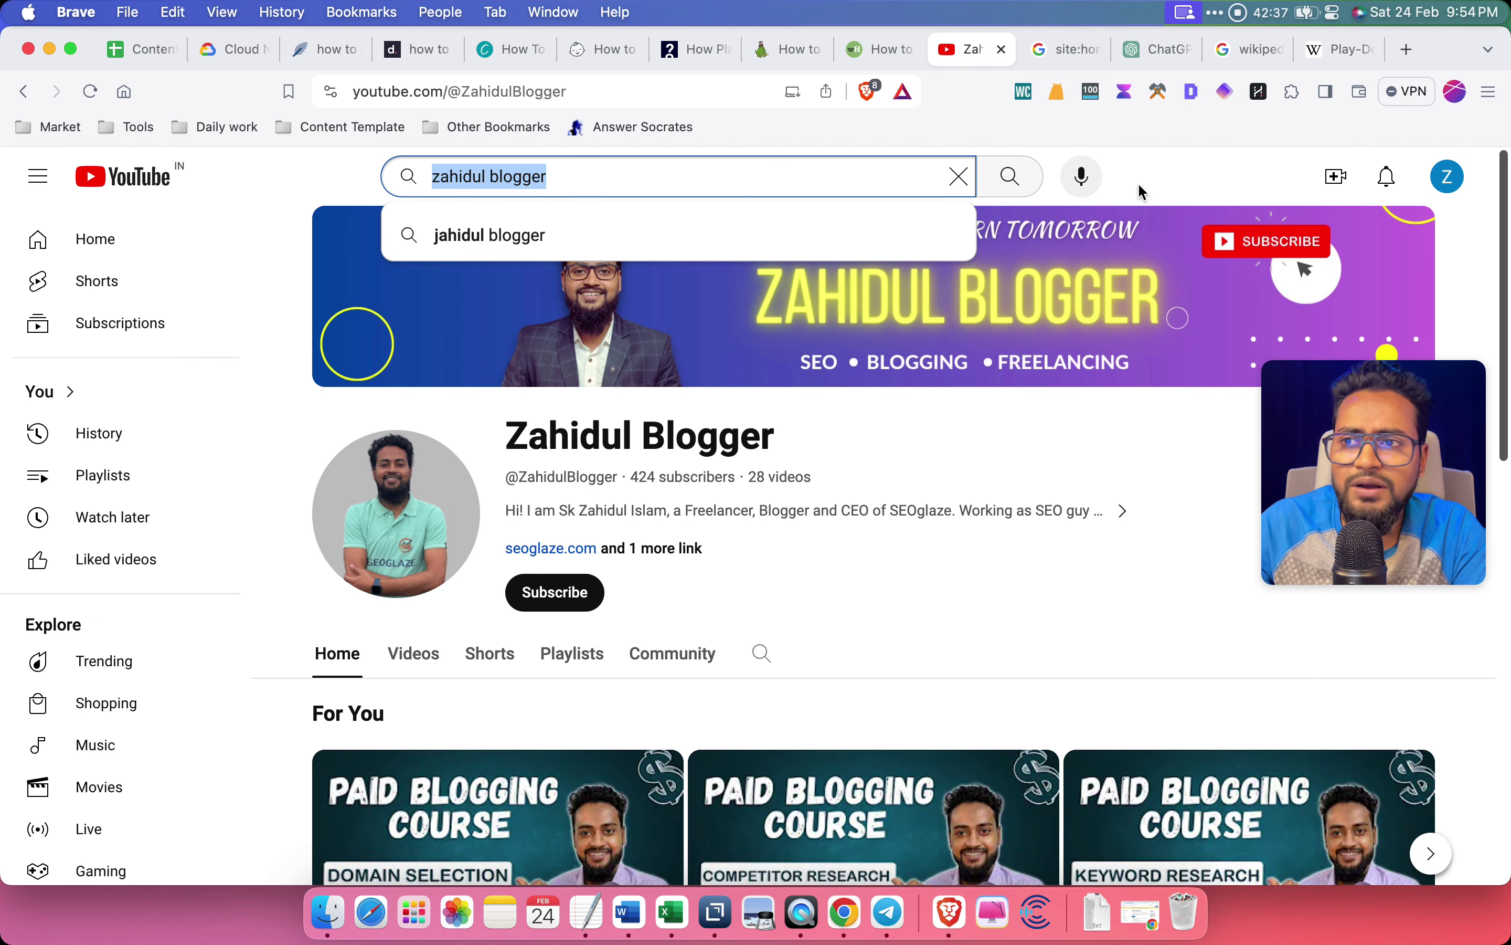
click(698, 50)
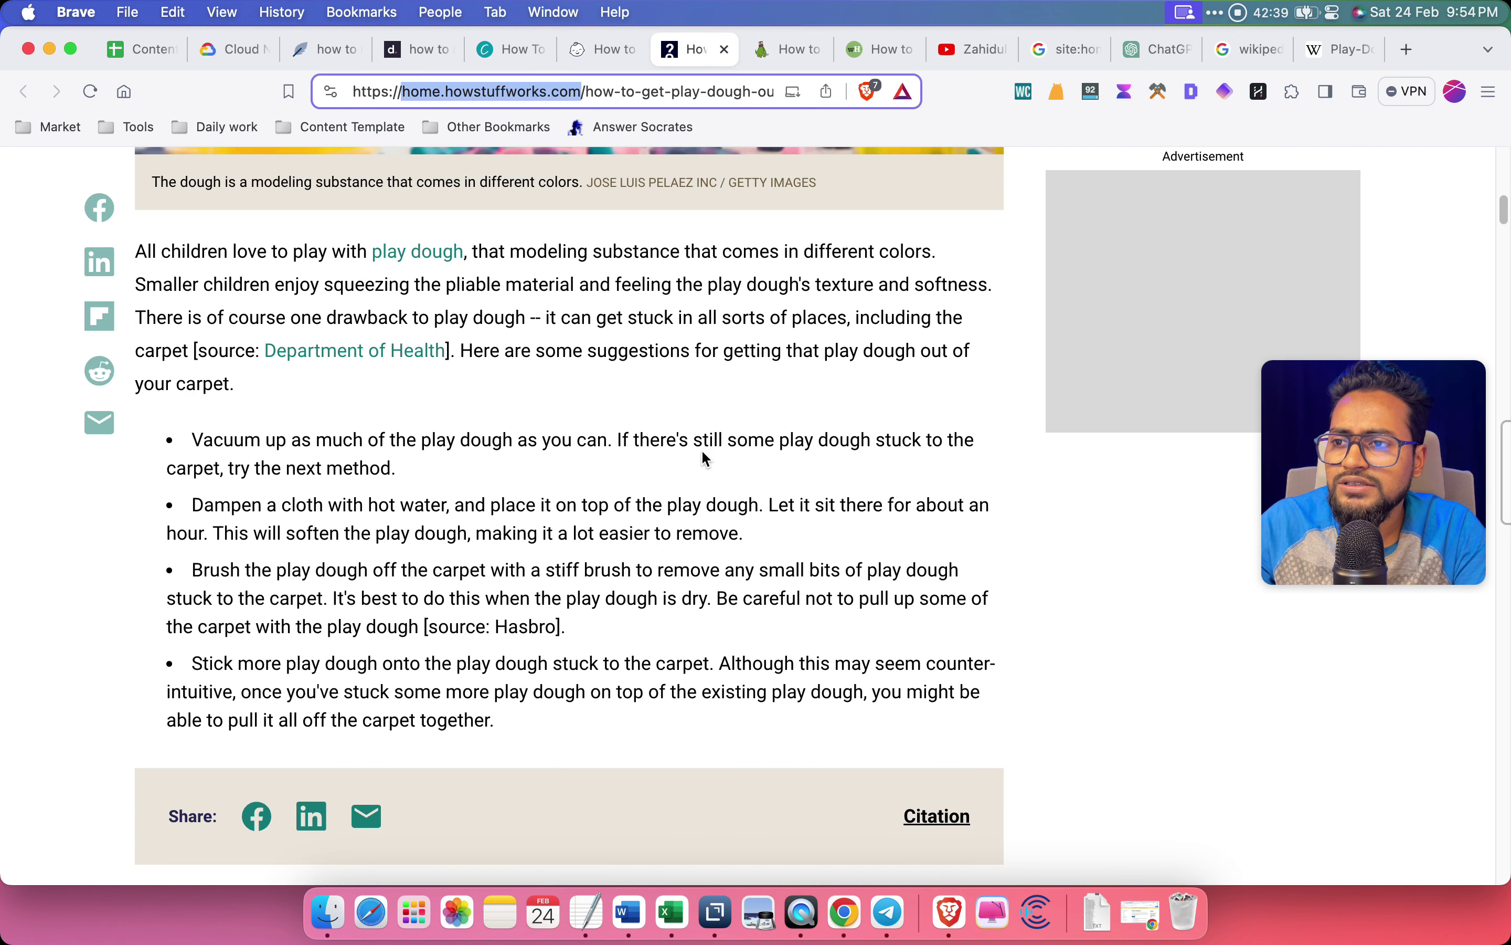
scroll(393, 475, up, 1)
key(ctrl+Tab)
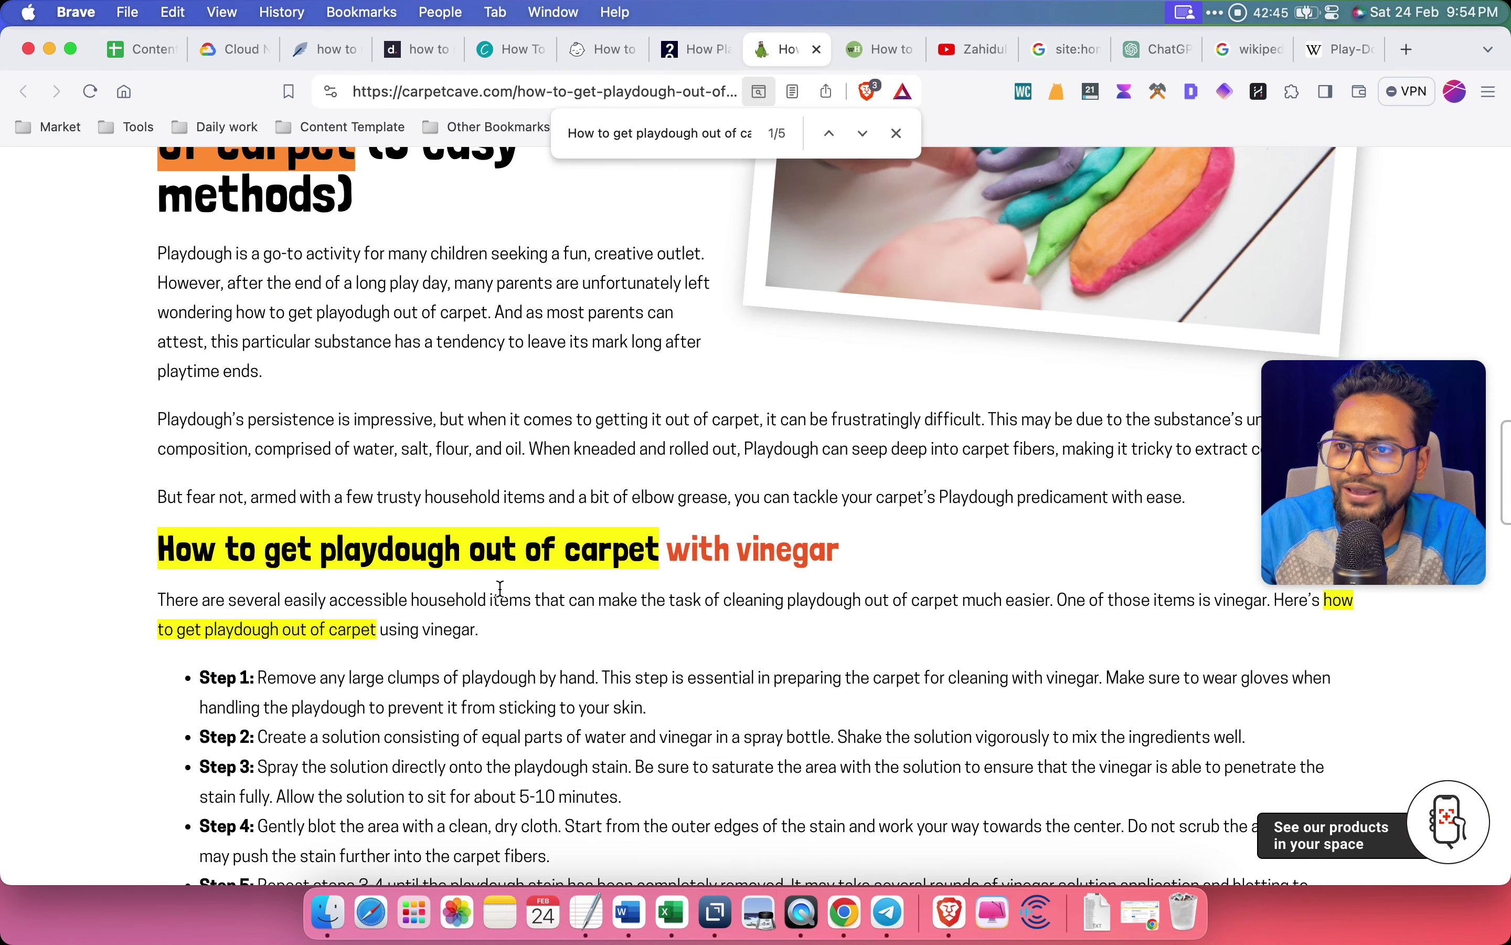
Examine the vinegar method's heading and steps and the WD-40 heading in the Carpet Cave article
drag(846, 561, 675, 552)
click(898, 649)
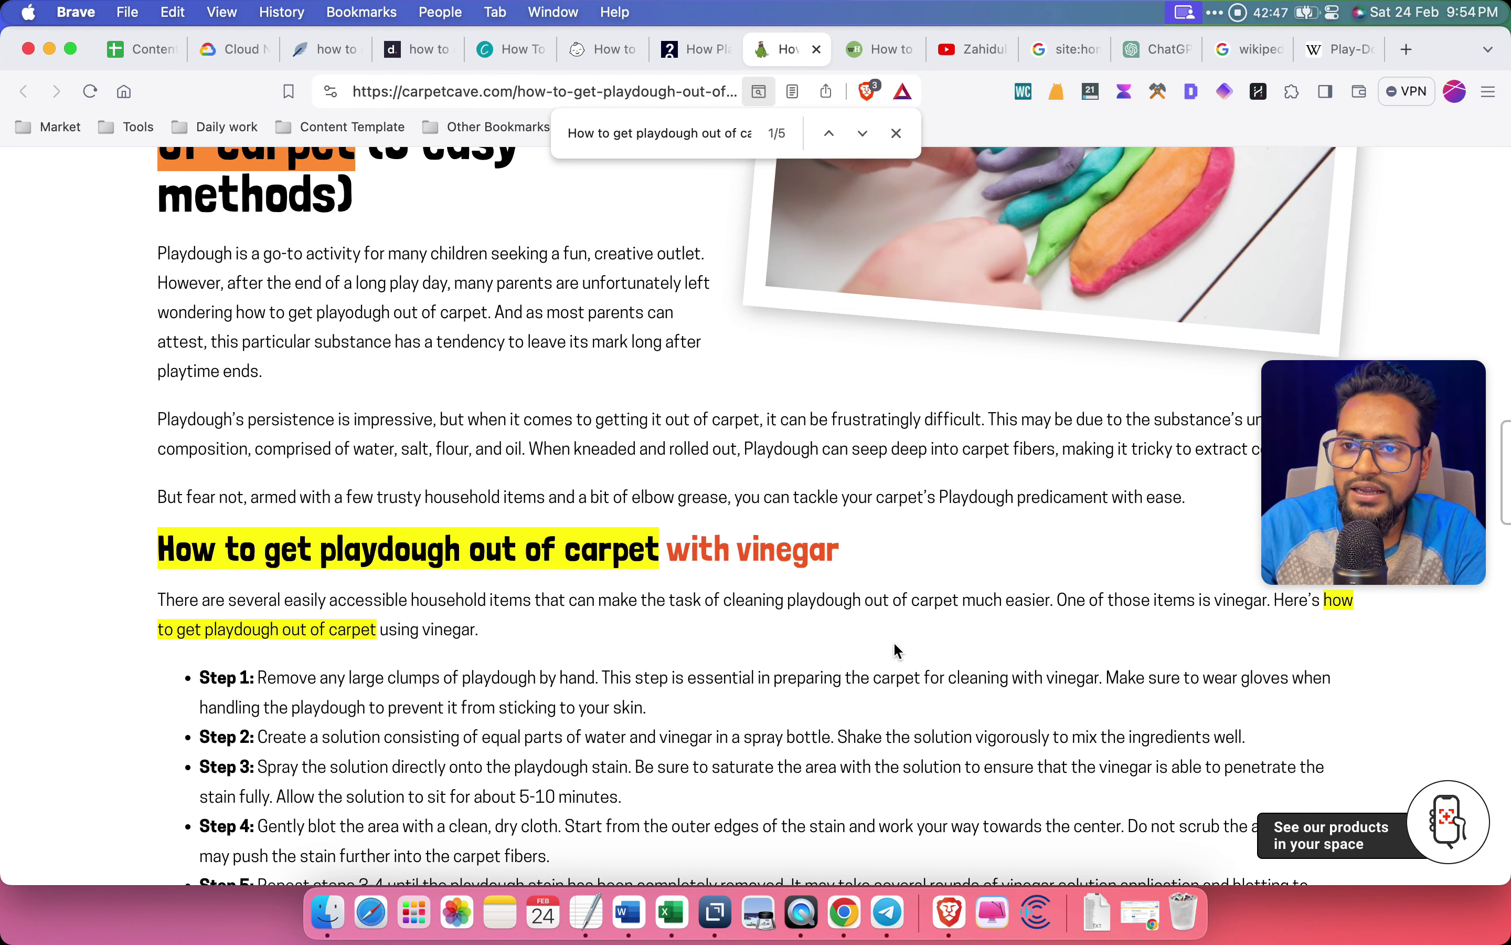
scroll(897, 650, down, 6)
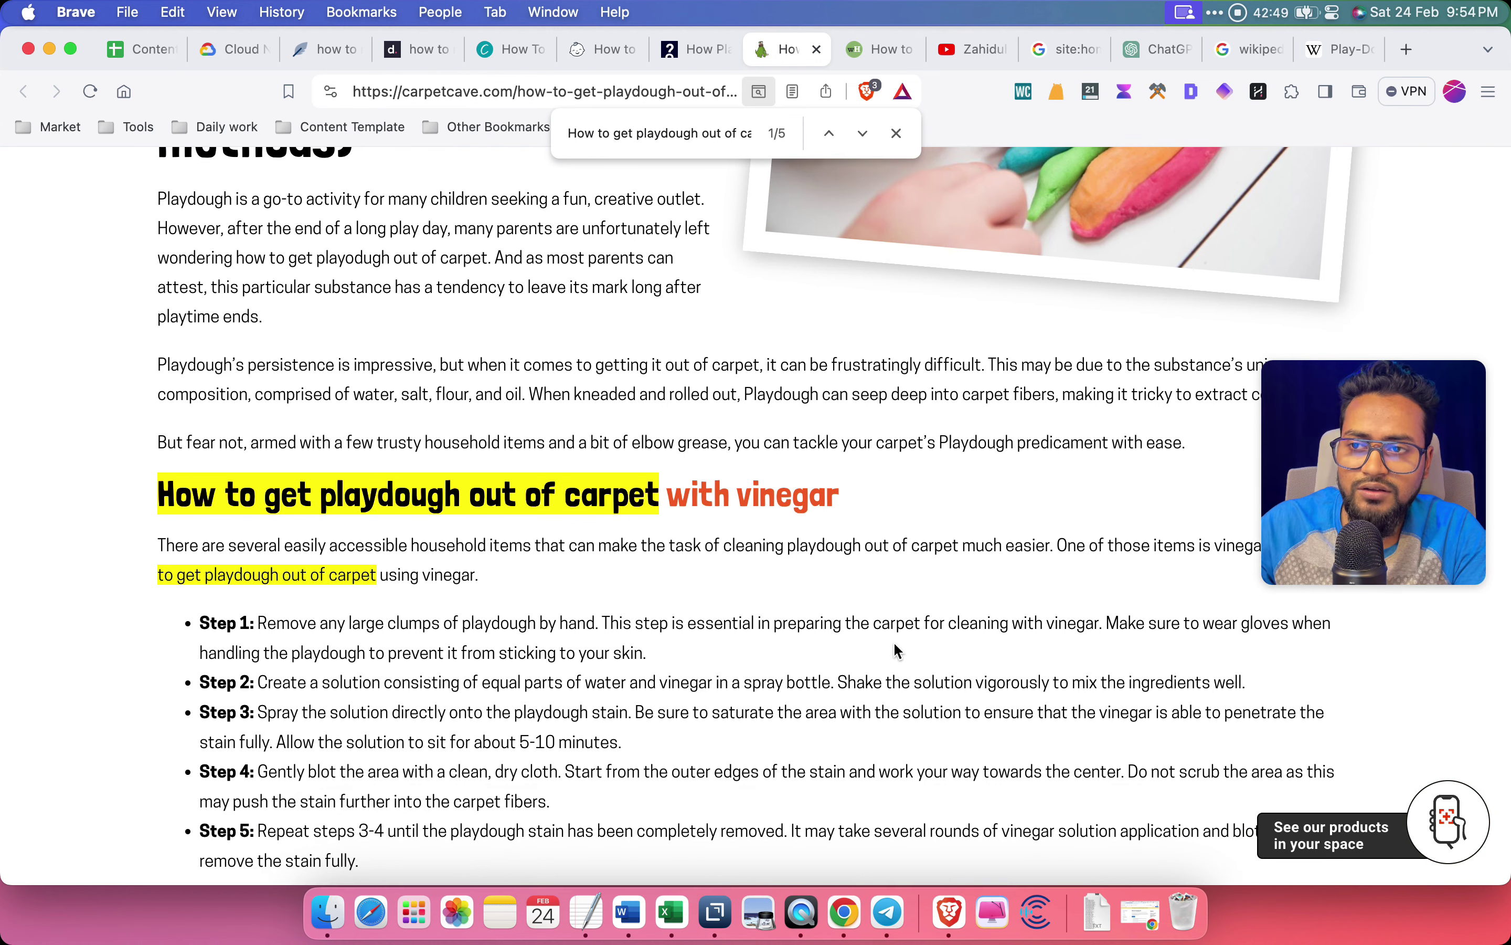
drag(203, 329, 359, 567)
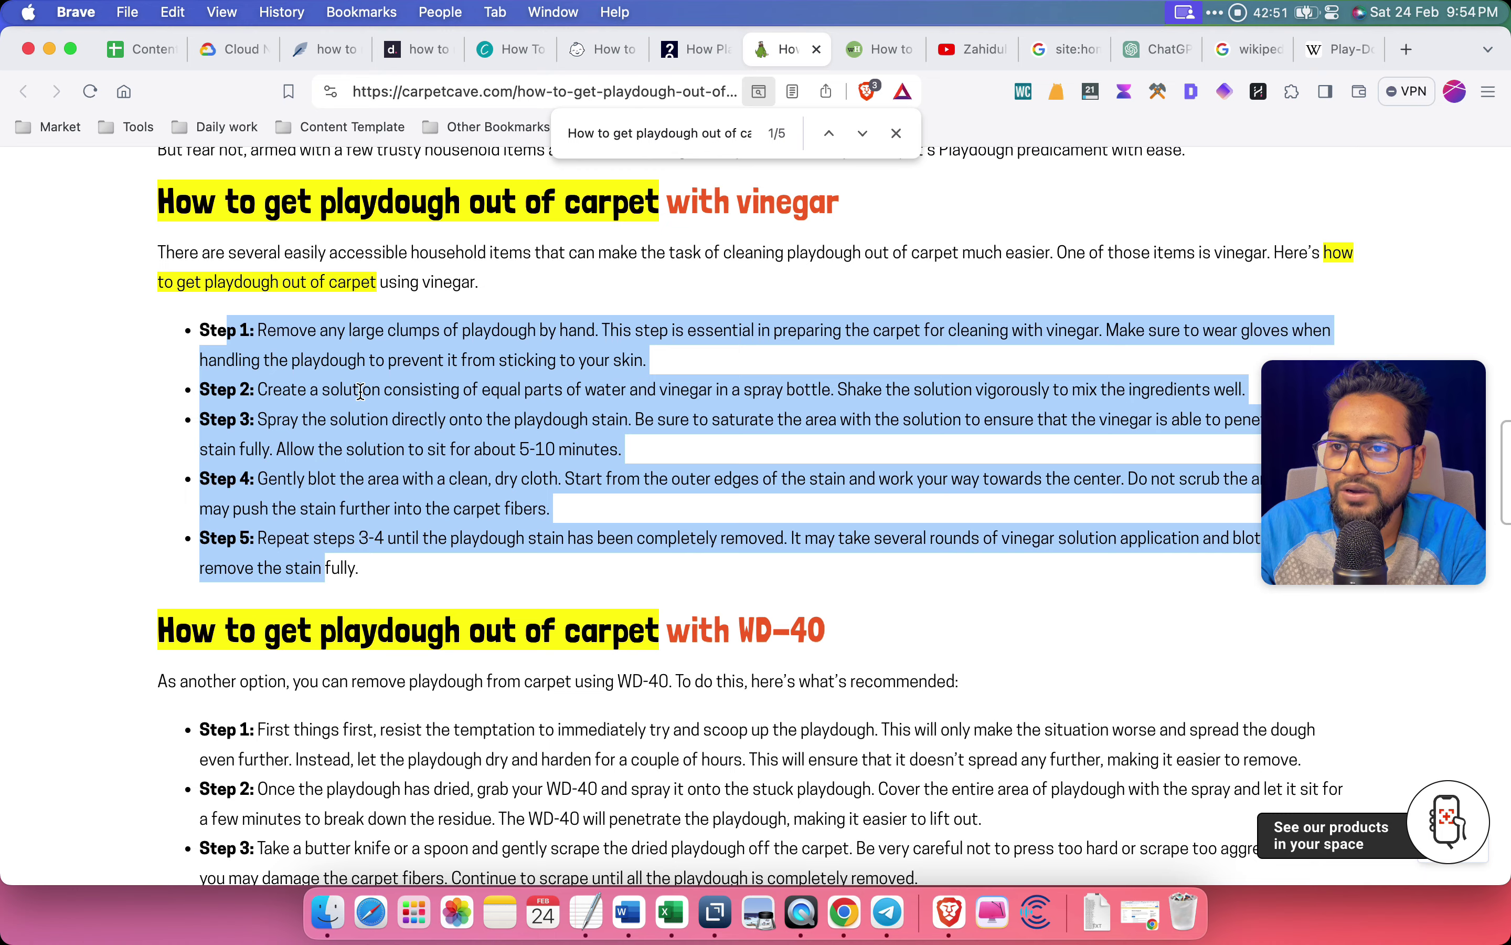
click(361, 396)
scroll(361, 397, down, 1)
drag(158, 552, 737, 550)
click(975, 502)
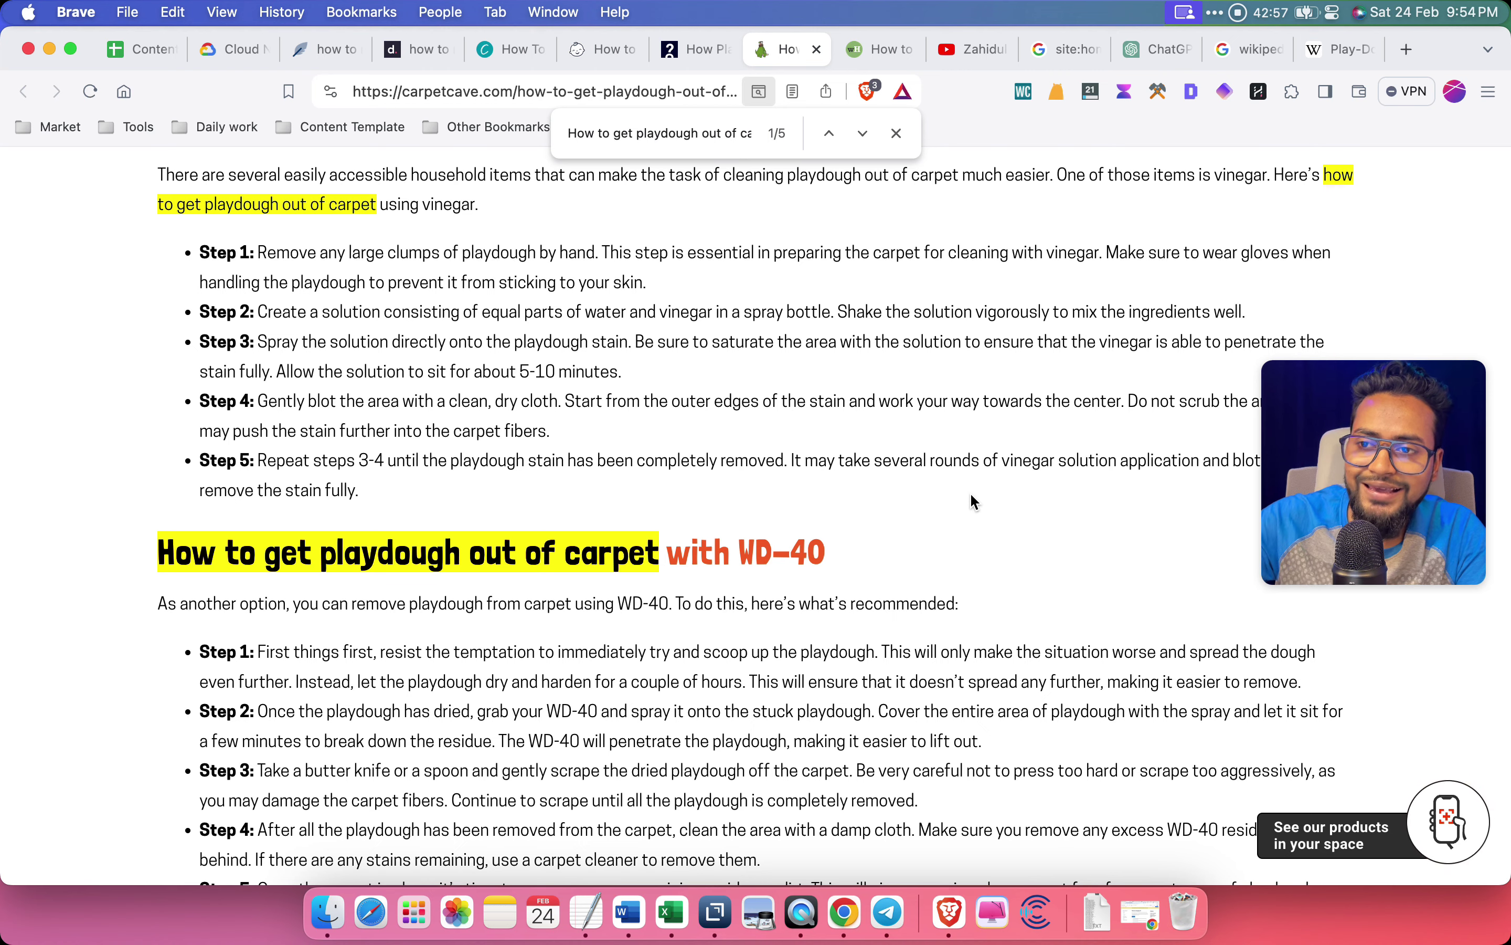
Read through the WD-40 steps and the numbered ice method steps in the Carpet Cave article
scroll(913, 521, down, 7)
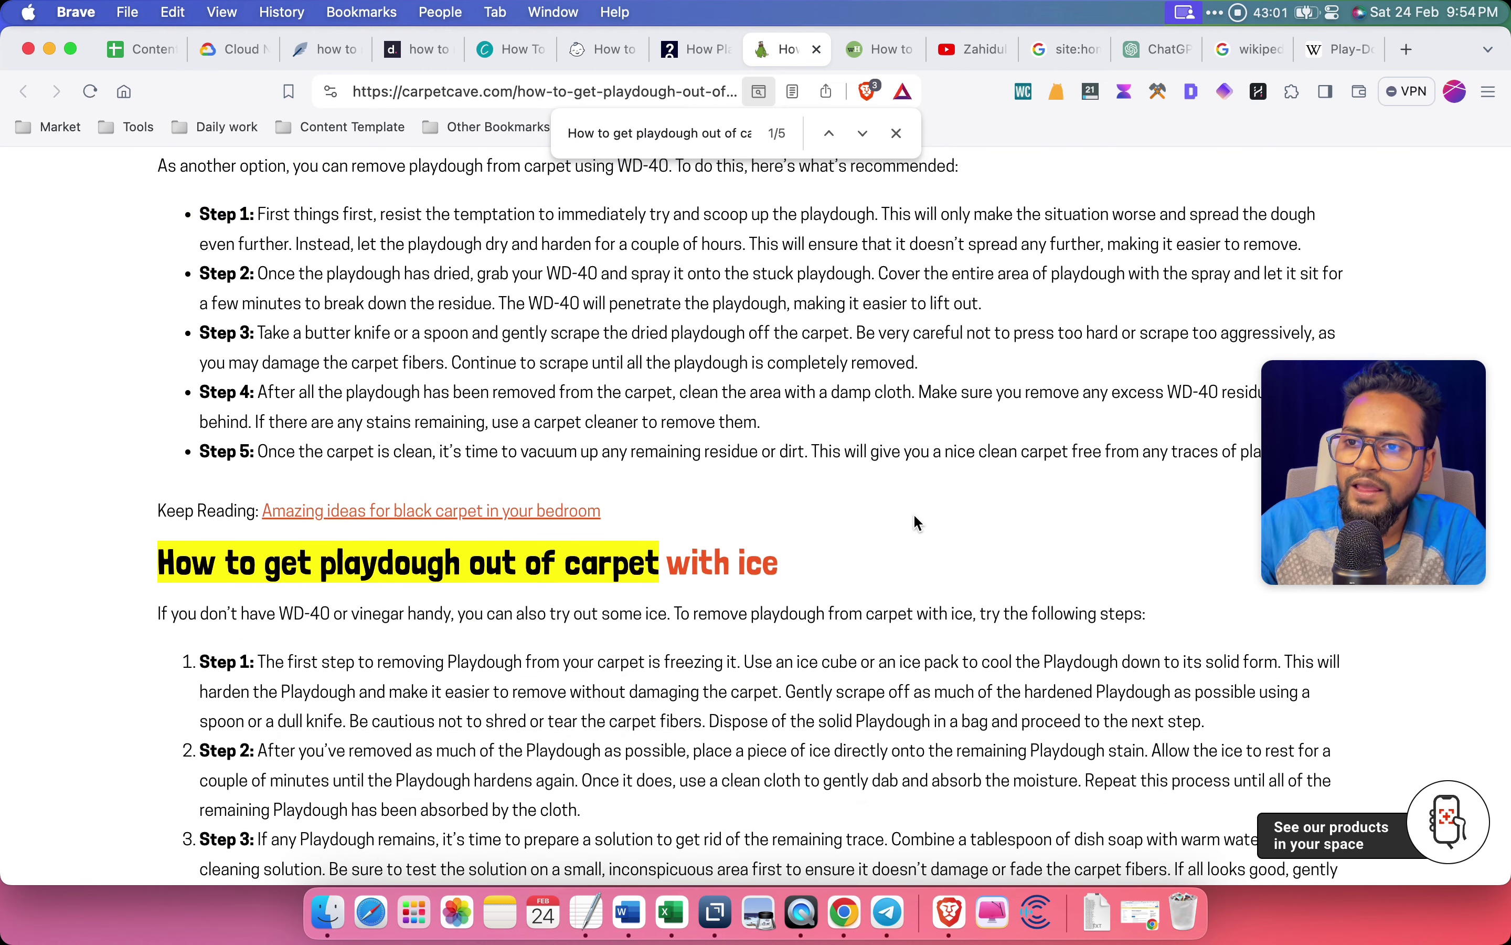
scroll(796, 591, down, 6)
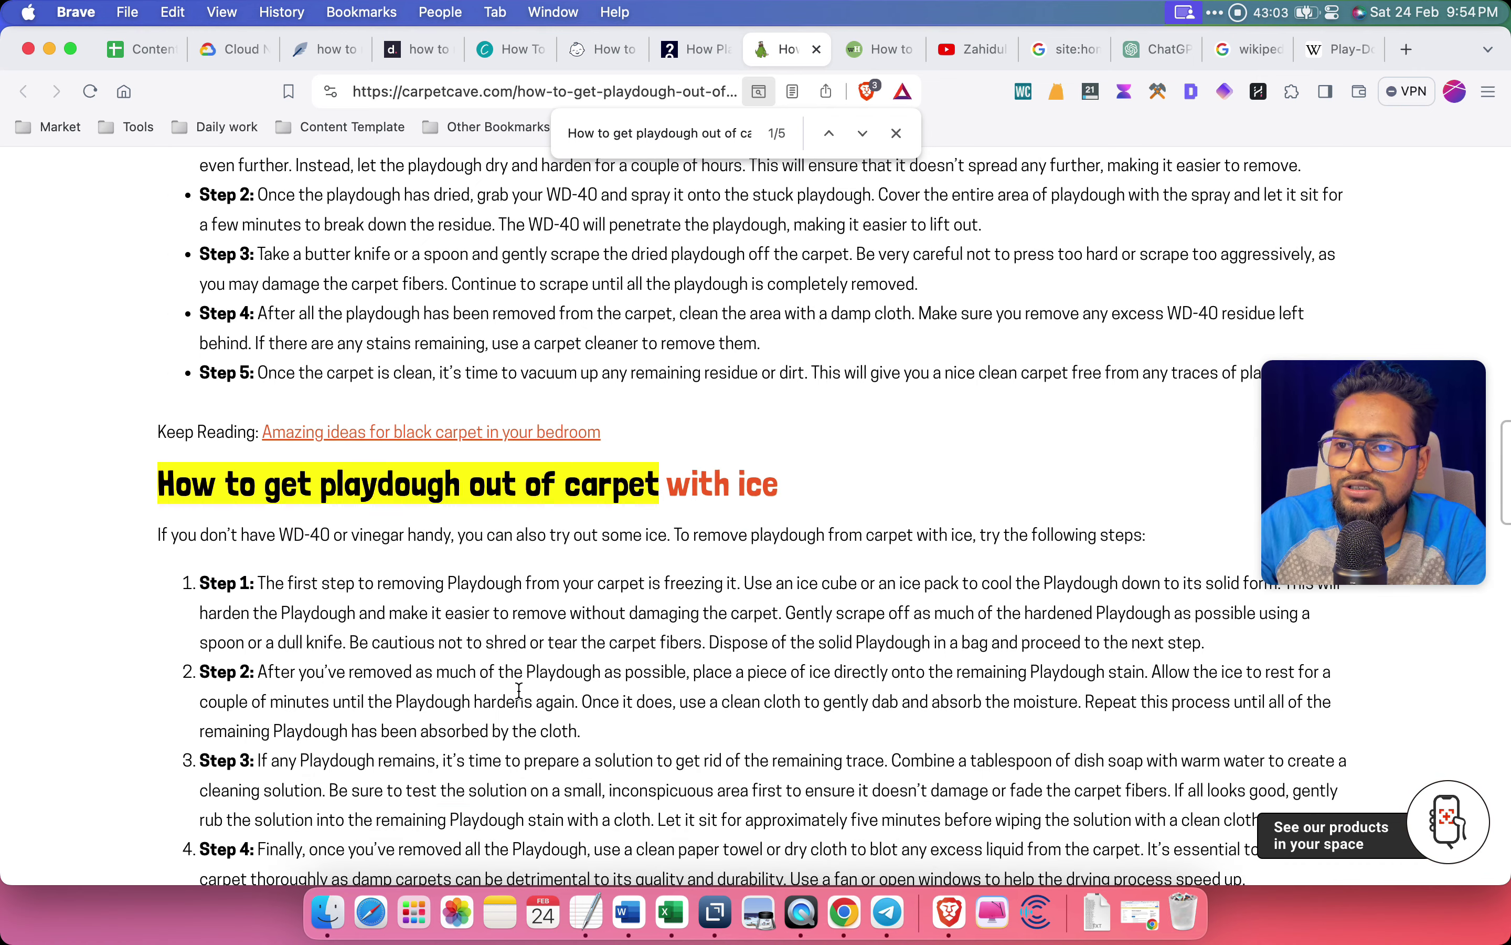
scroll(823, 652, up, 2)
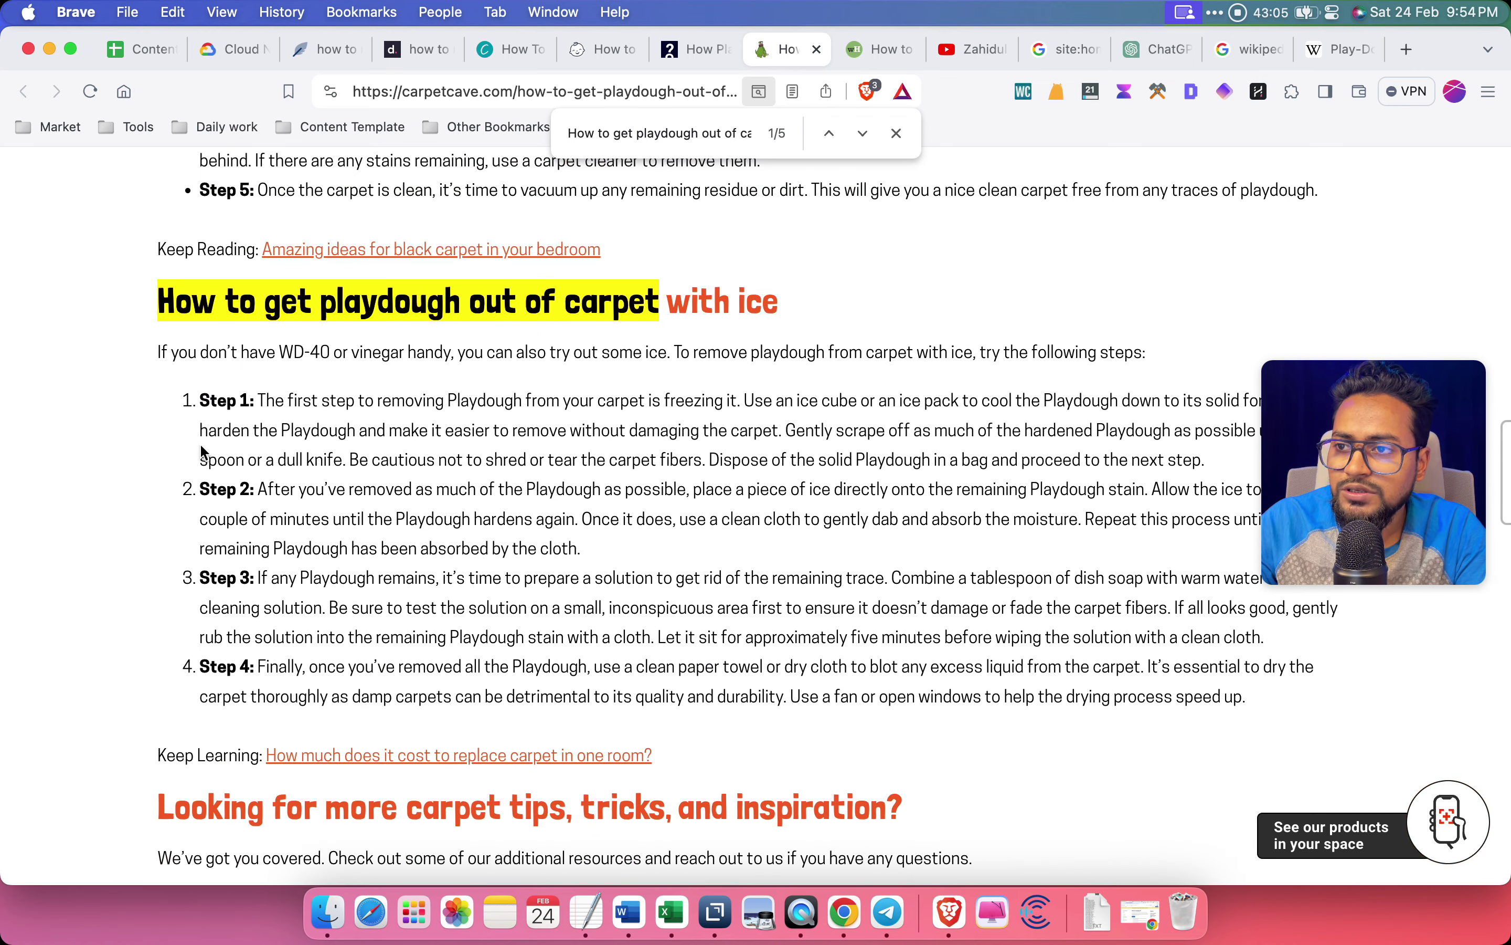
drag(200, 400, 1249, 694)
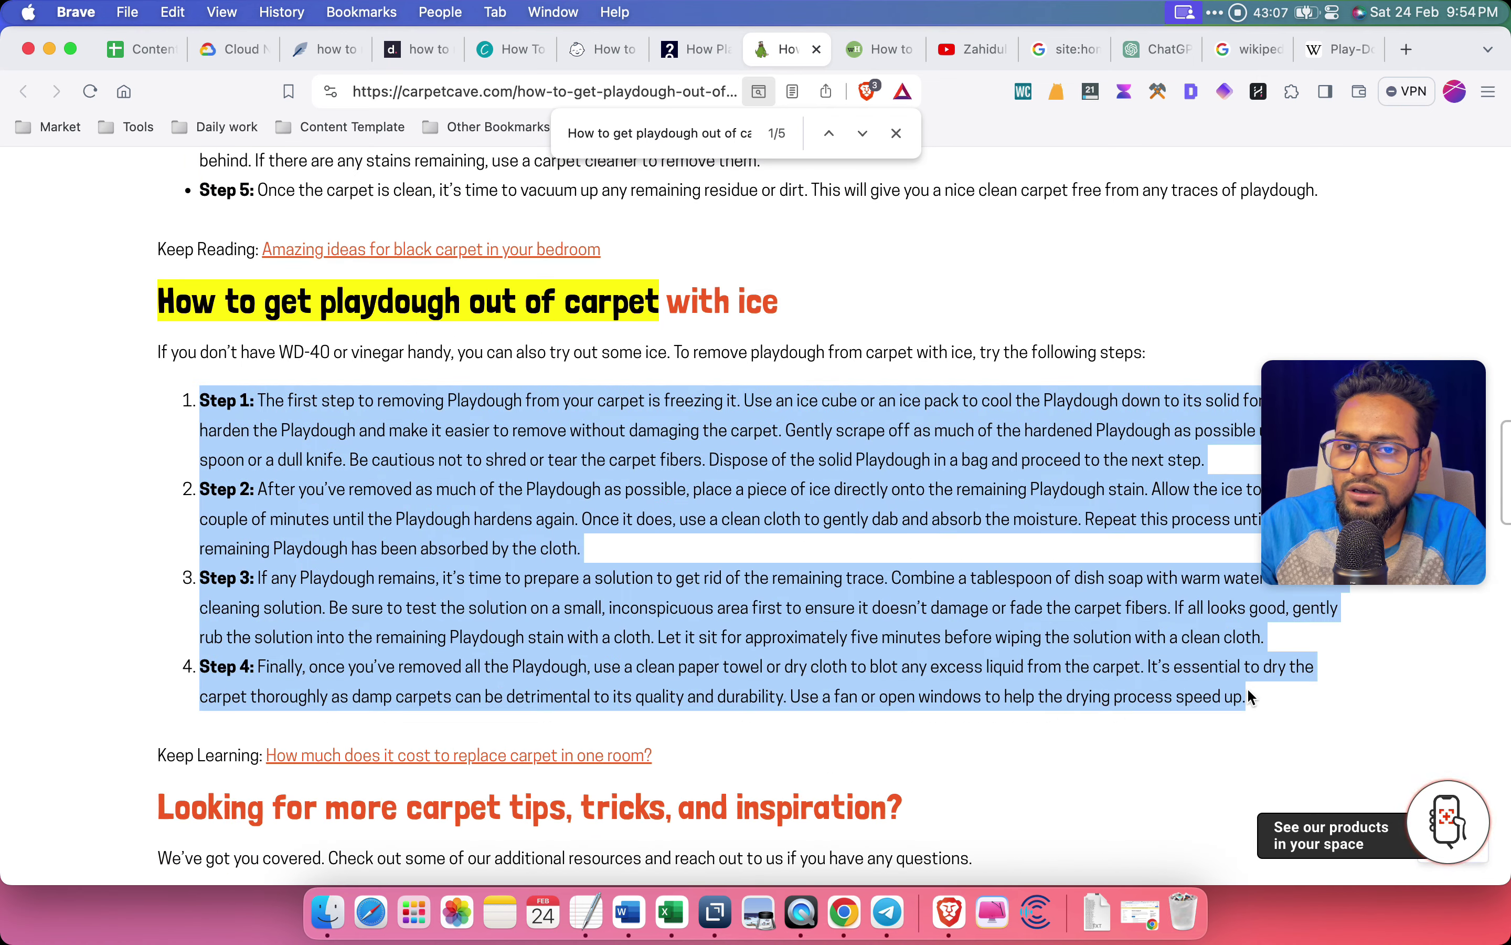
click(859, 509)
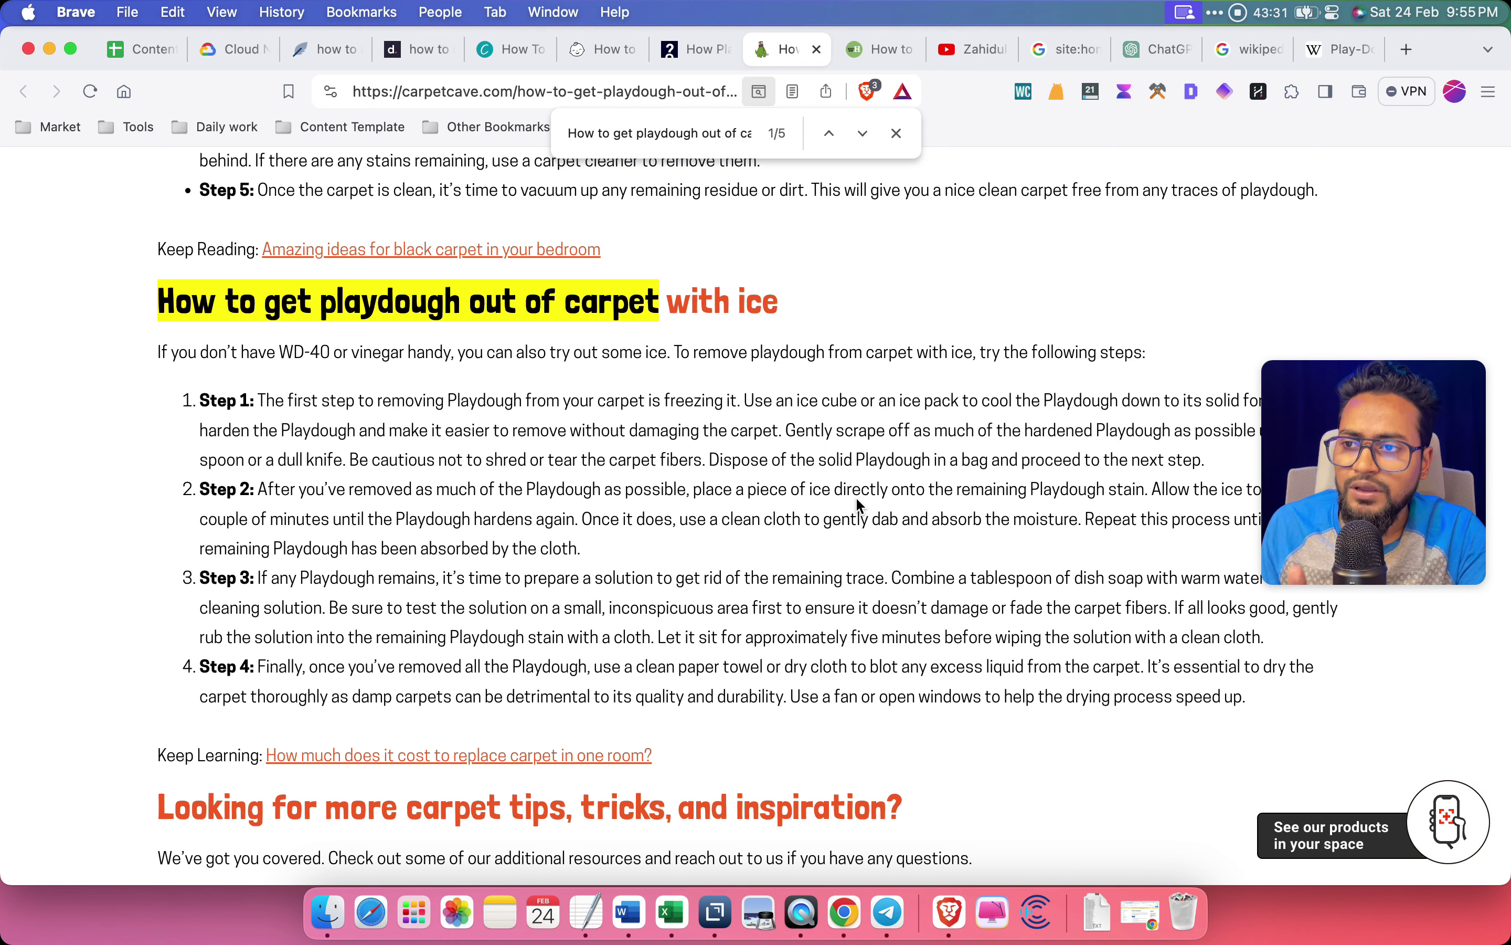
Go back to the beginning of the Carpet Cave article and open the site's home page
scroll(856, 504, up, 20)
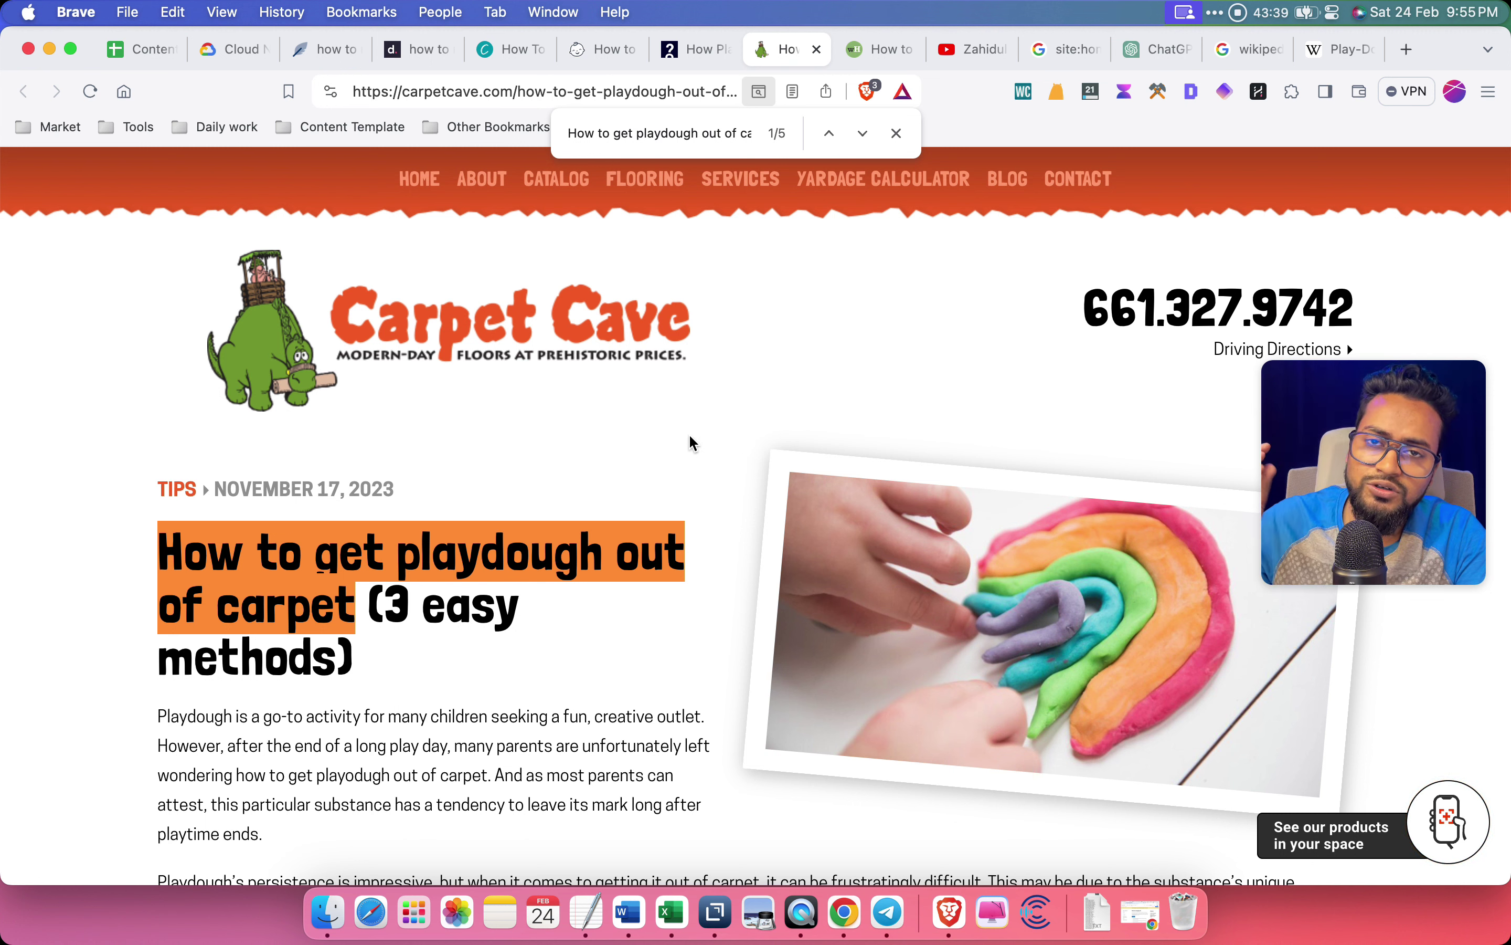
click(678, 382)
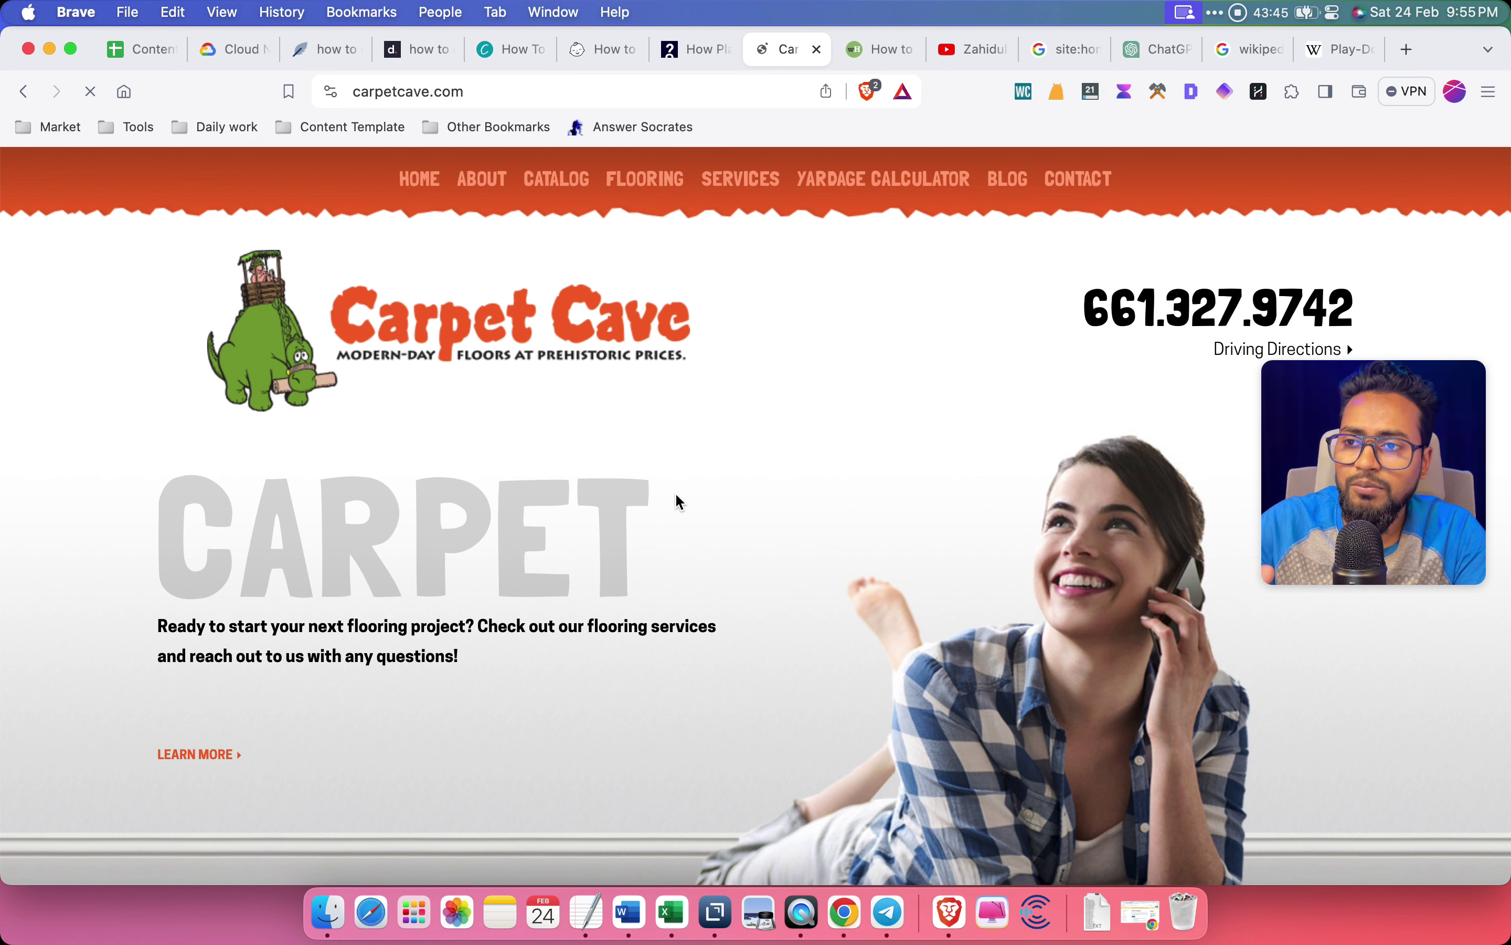
mouse_move(687, 213)
Switch to the Happiest Baby playdough article and examine its method list, introduction and Method #1: Do It Dry
click(584, 43)
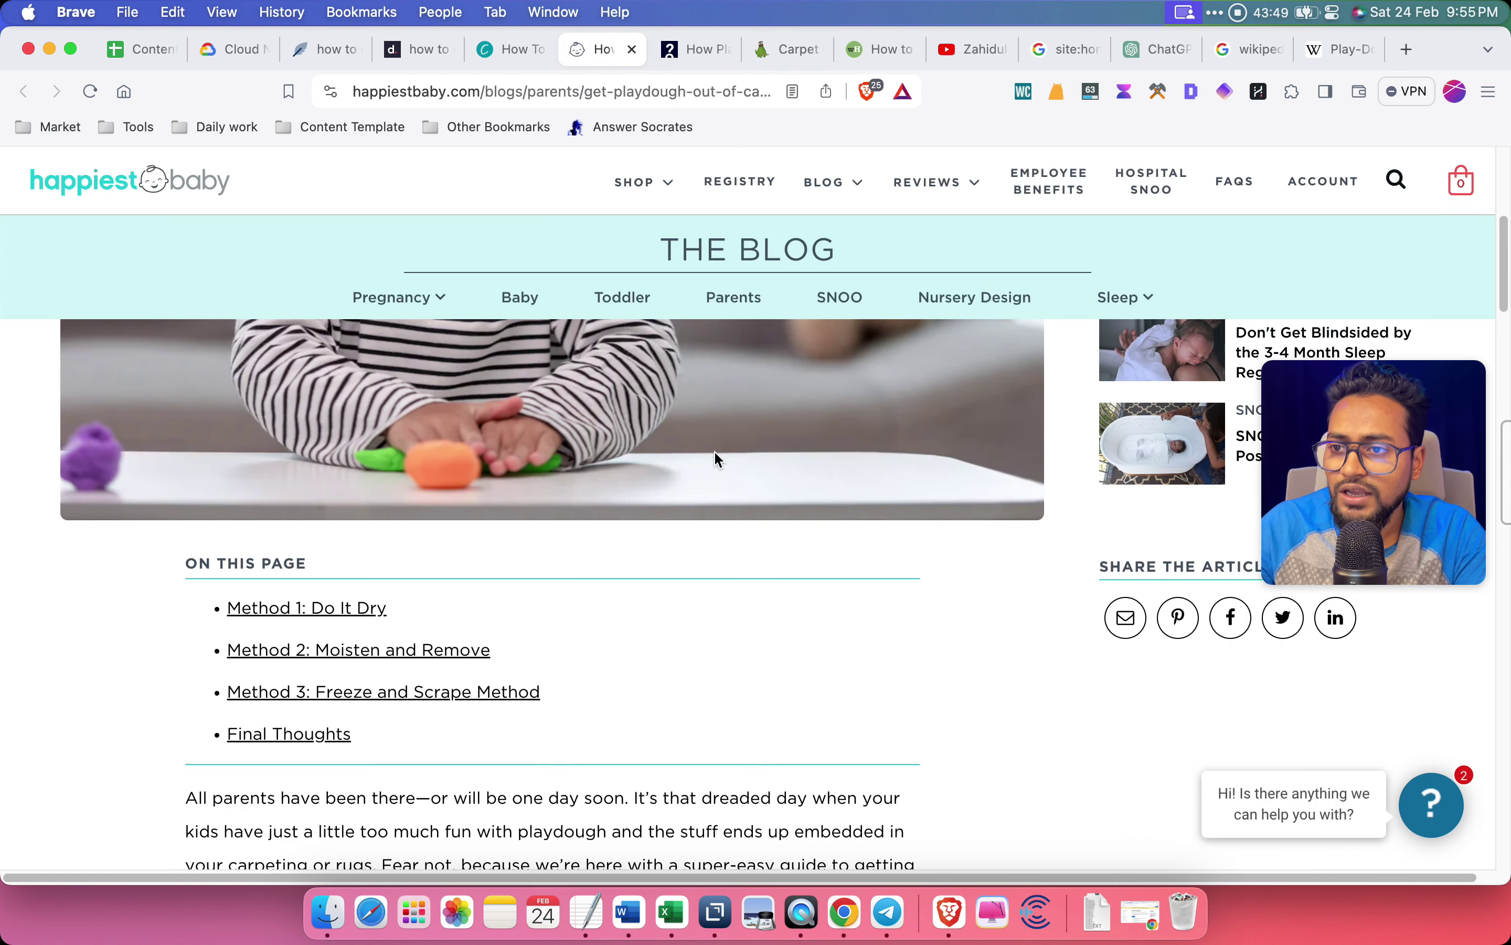
scroll(715, 518, down, 3)
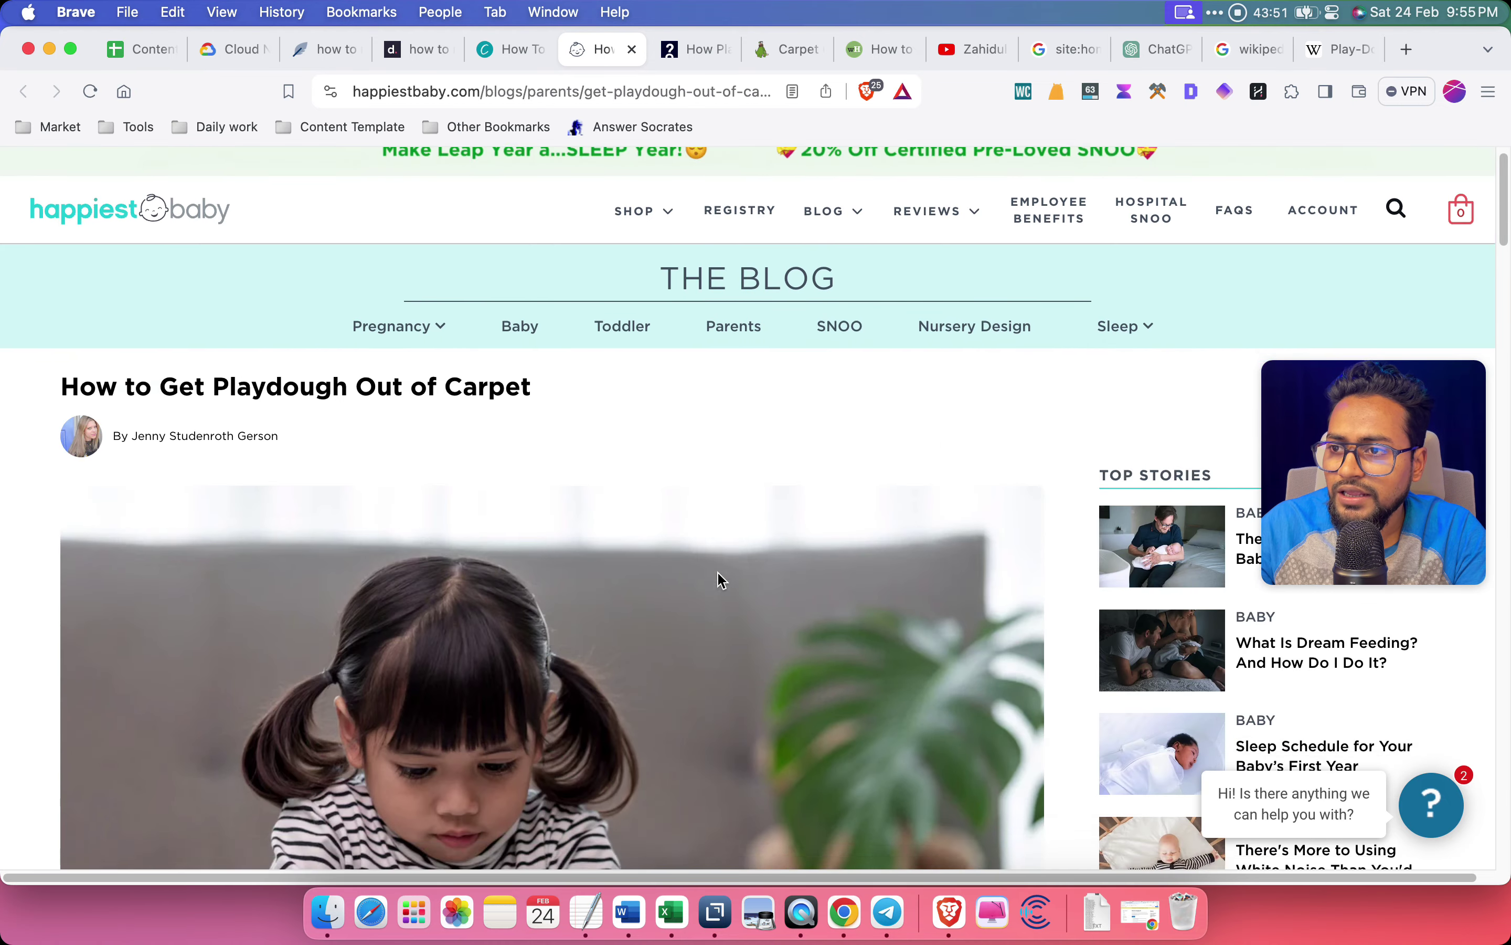
scroll(623, 556, down, 5)
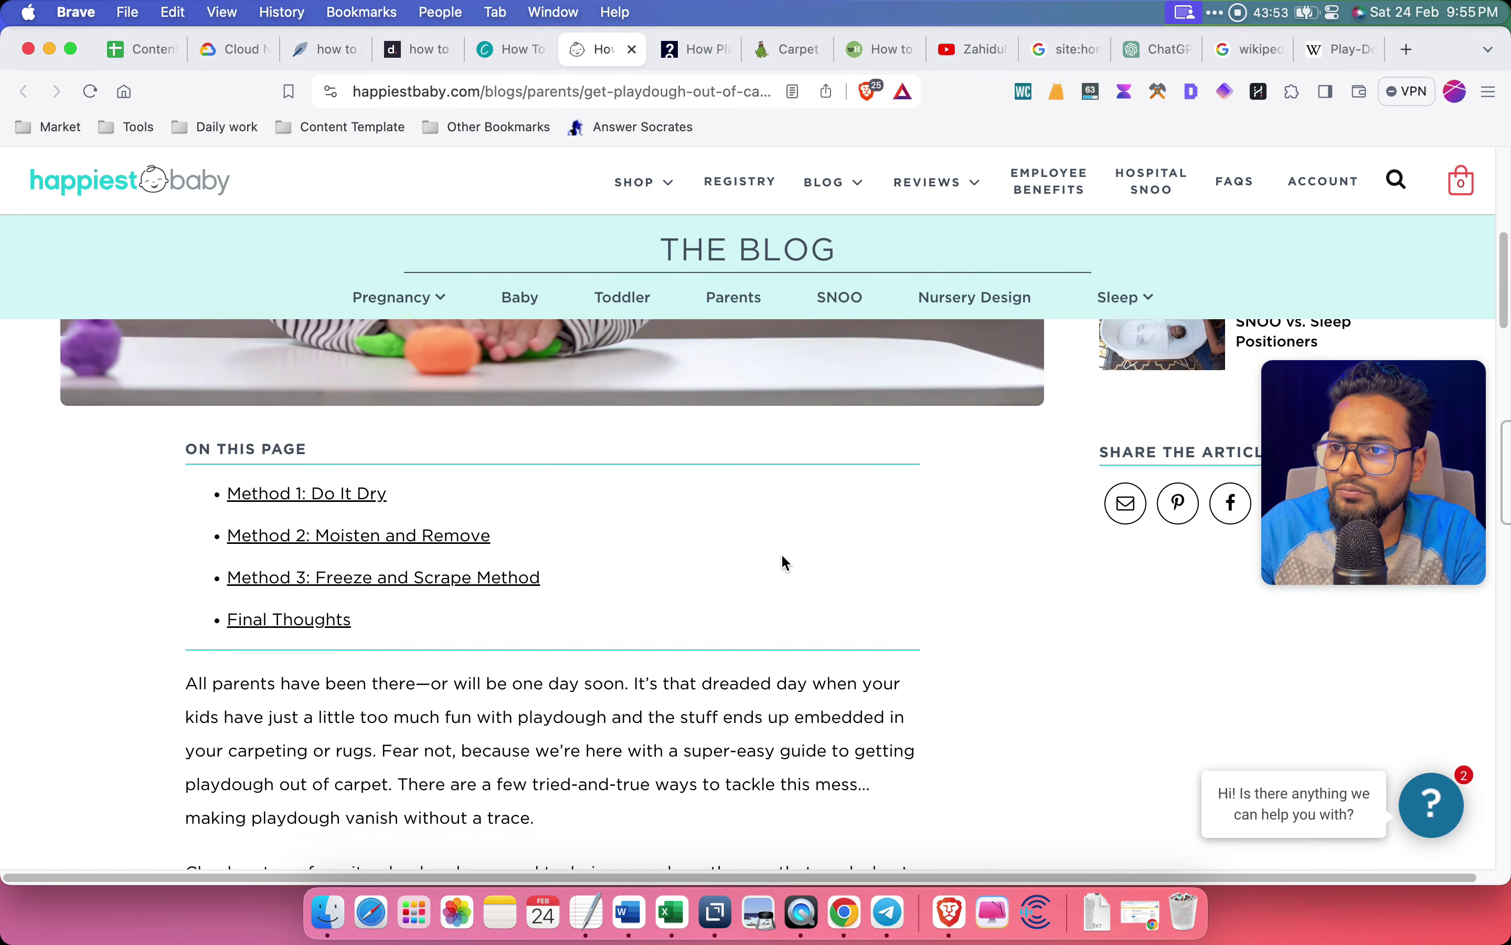
scroll(439, 451, up, 1)
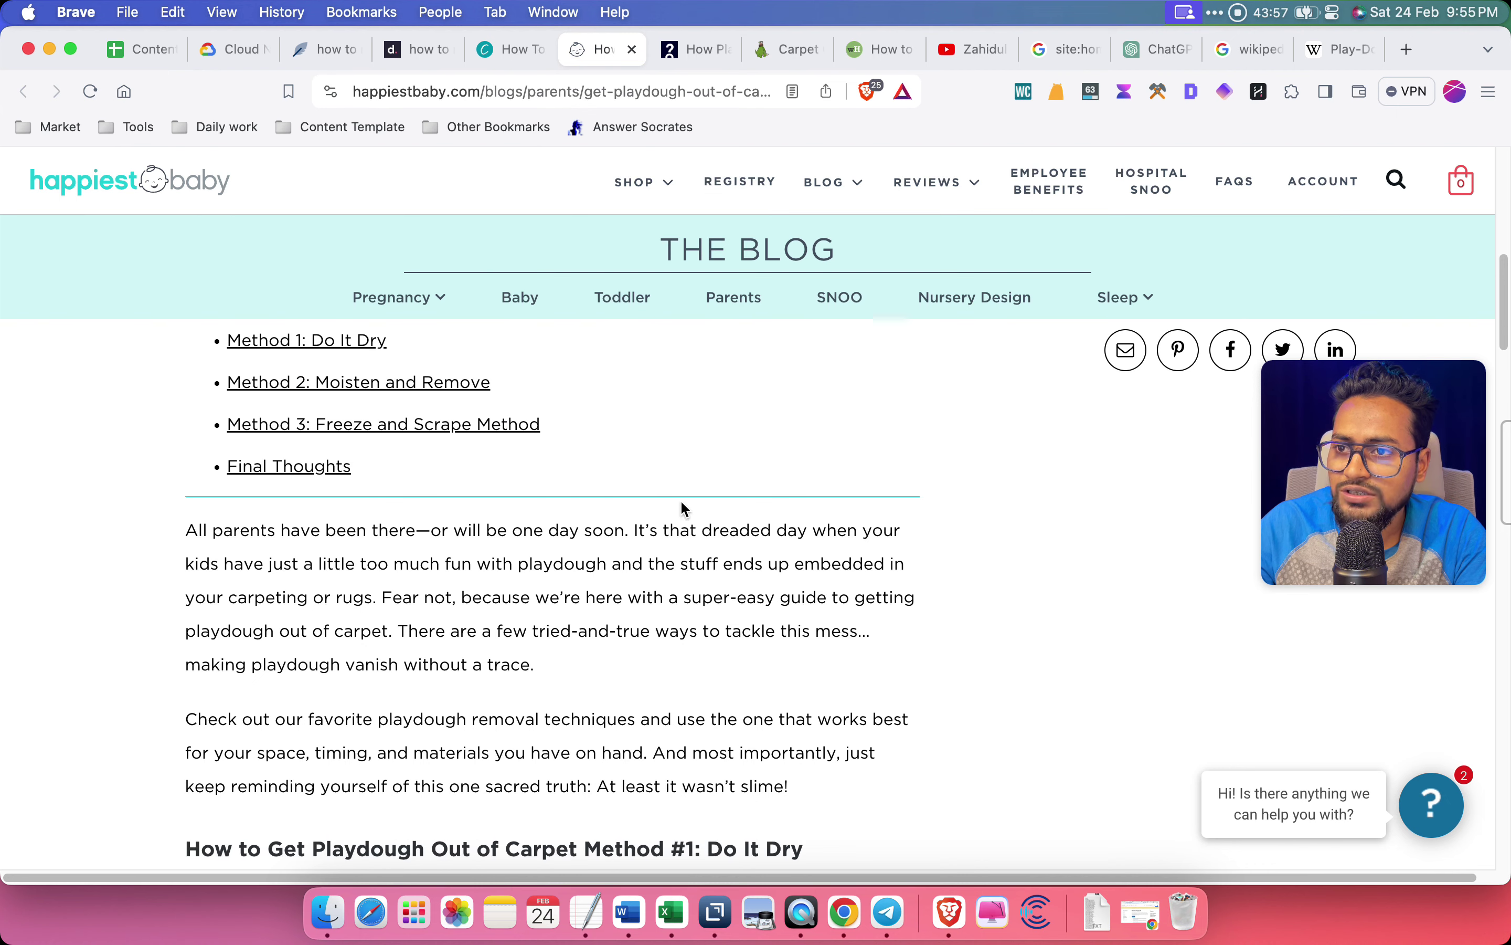
scroll(627, 522, down, 10)
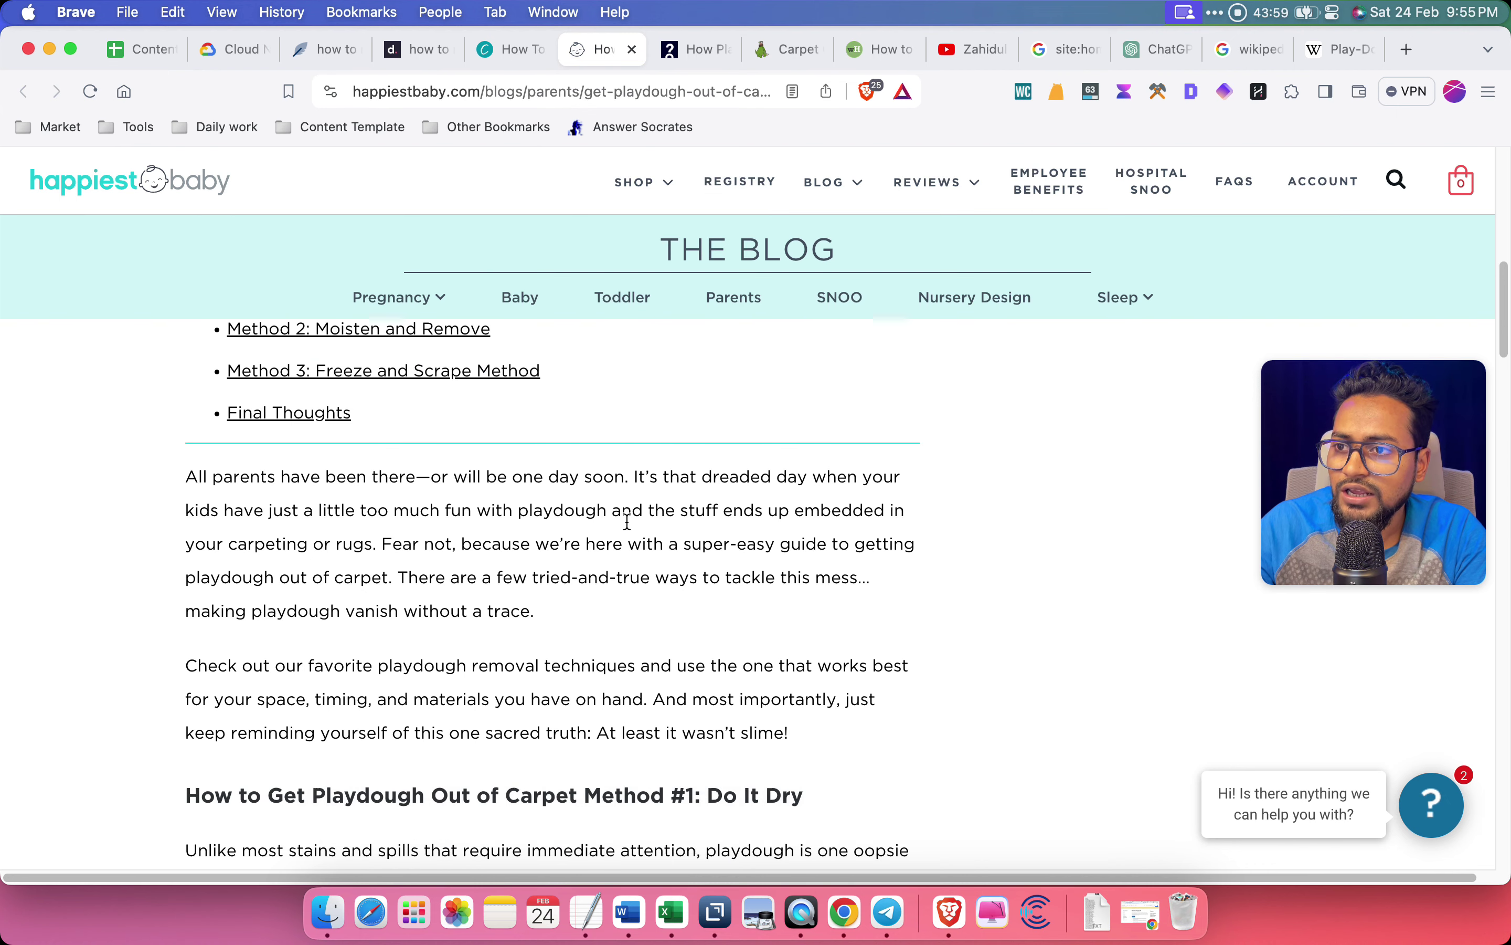
scroll(627, 522, up, 3)
drag(201, 470, 738, 469)
click(843, 531)
scroll(836, 617, down, 2)
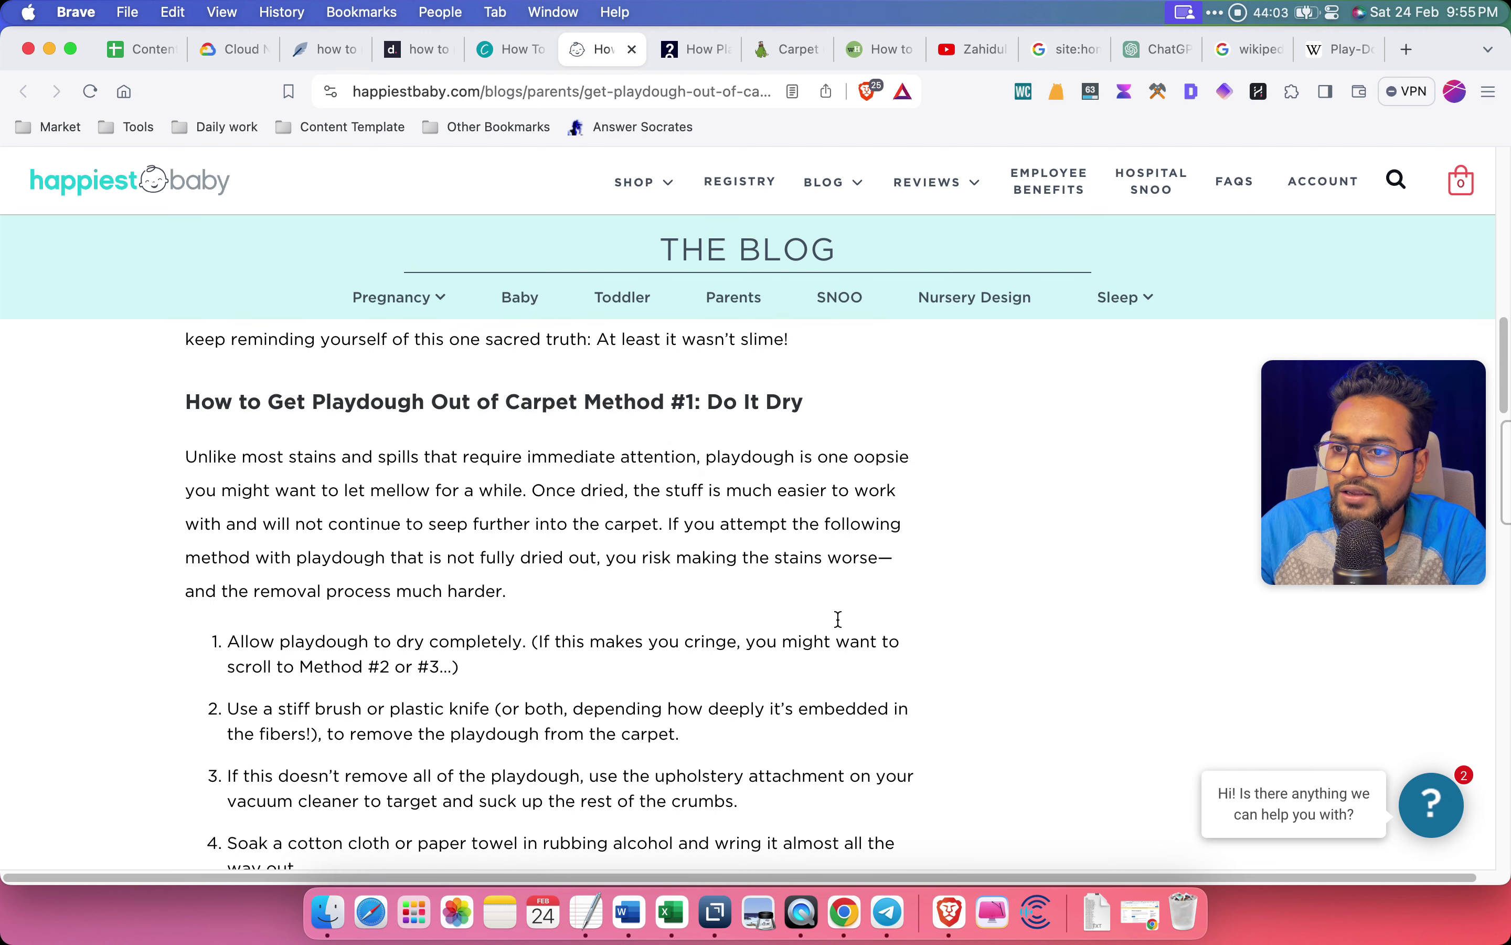
Examine the six numbered steps of Method #1: Do It Dry in the Happiest Baby article
scroll(822, 633, down, 7)
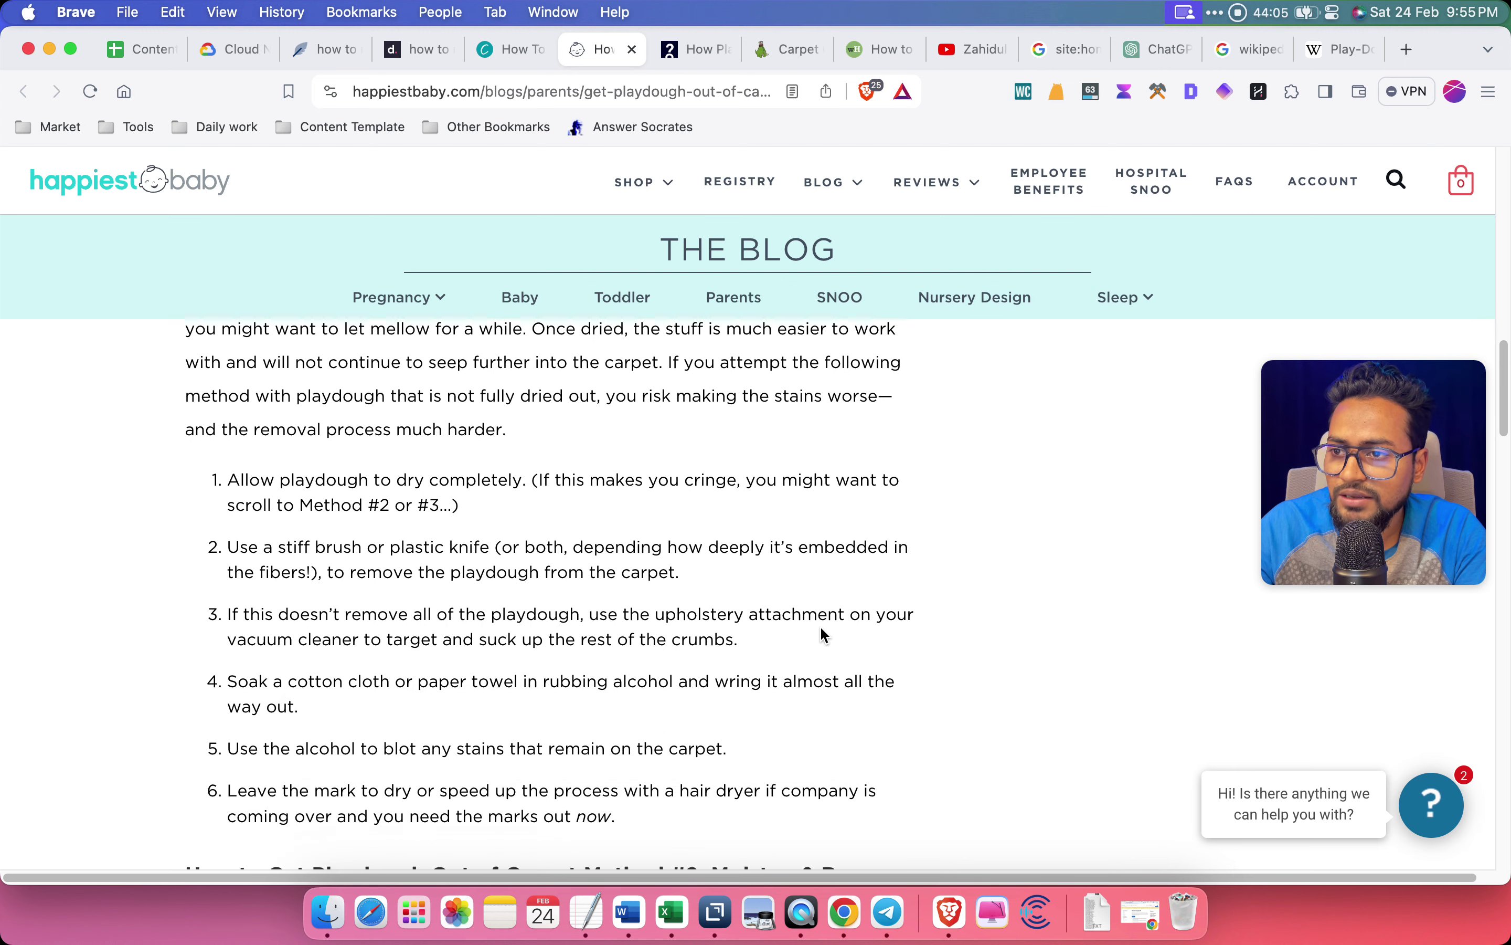
scroll(821, 632, up, 5)
scroll(820, 631, down, 1)
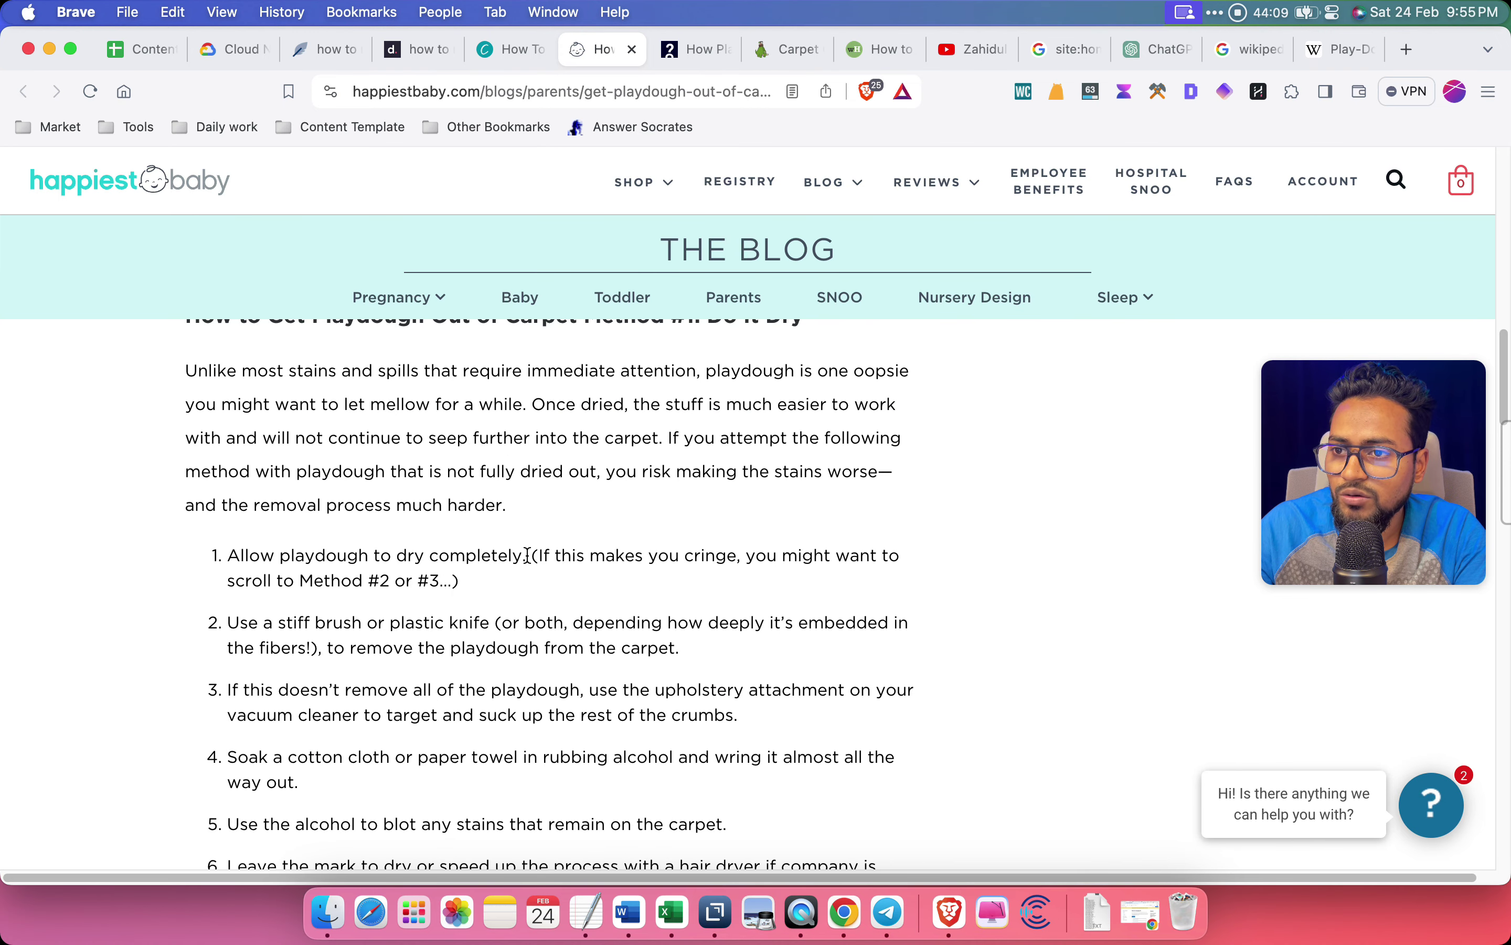
drag(526, 555, 380, 552)
click(803, 618)
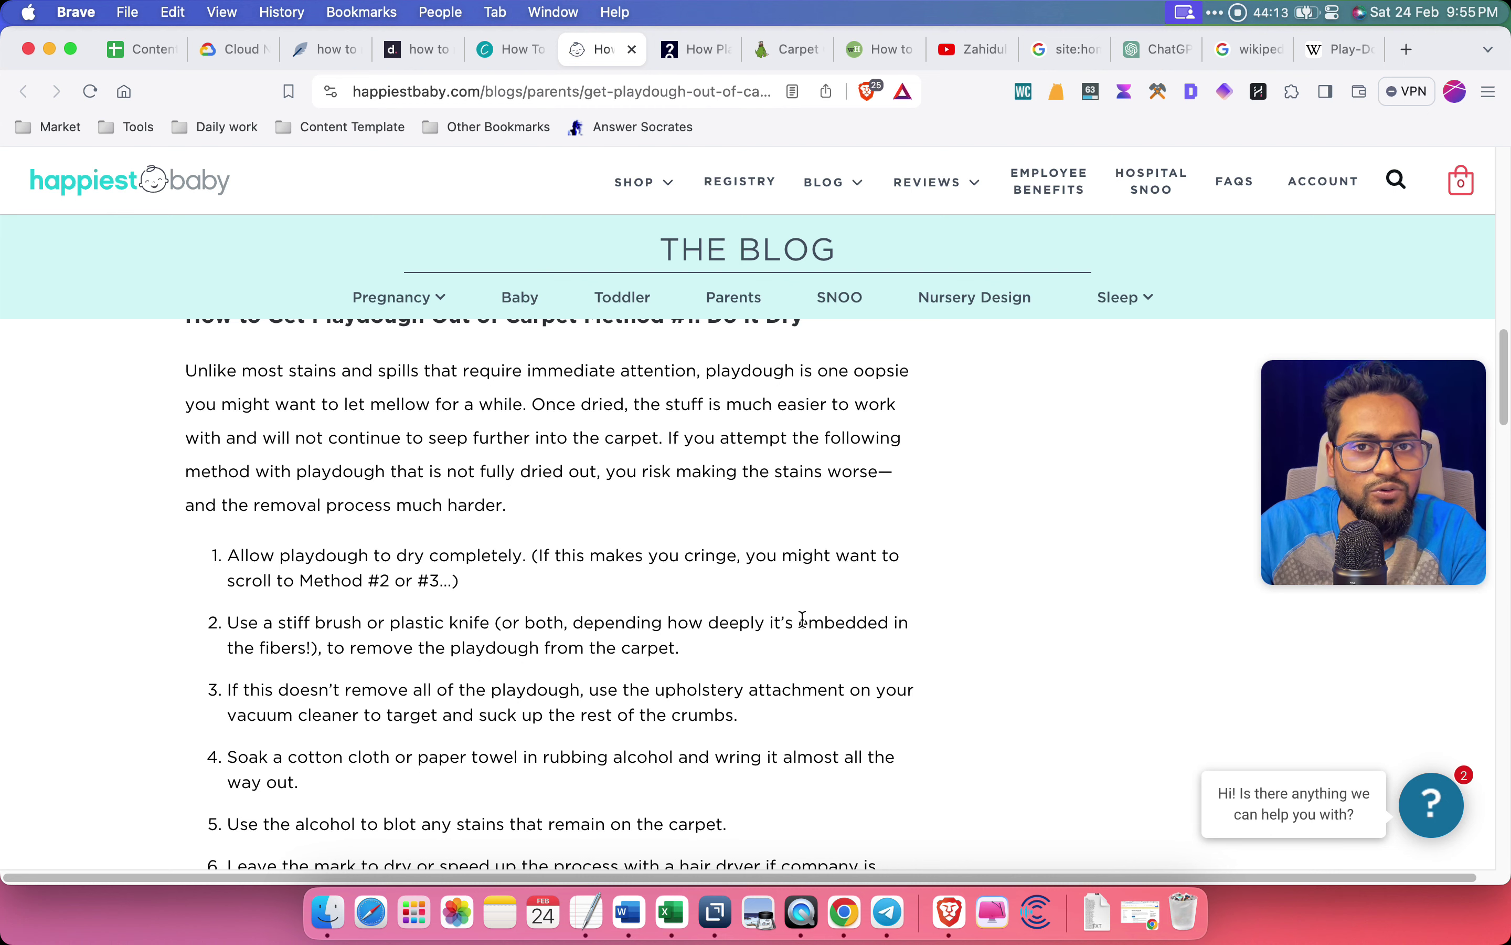
In the Dokey article, write "Here are some steps that you can use to remove strain from your carpet." under the dry playdough heading
click(418, 55)
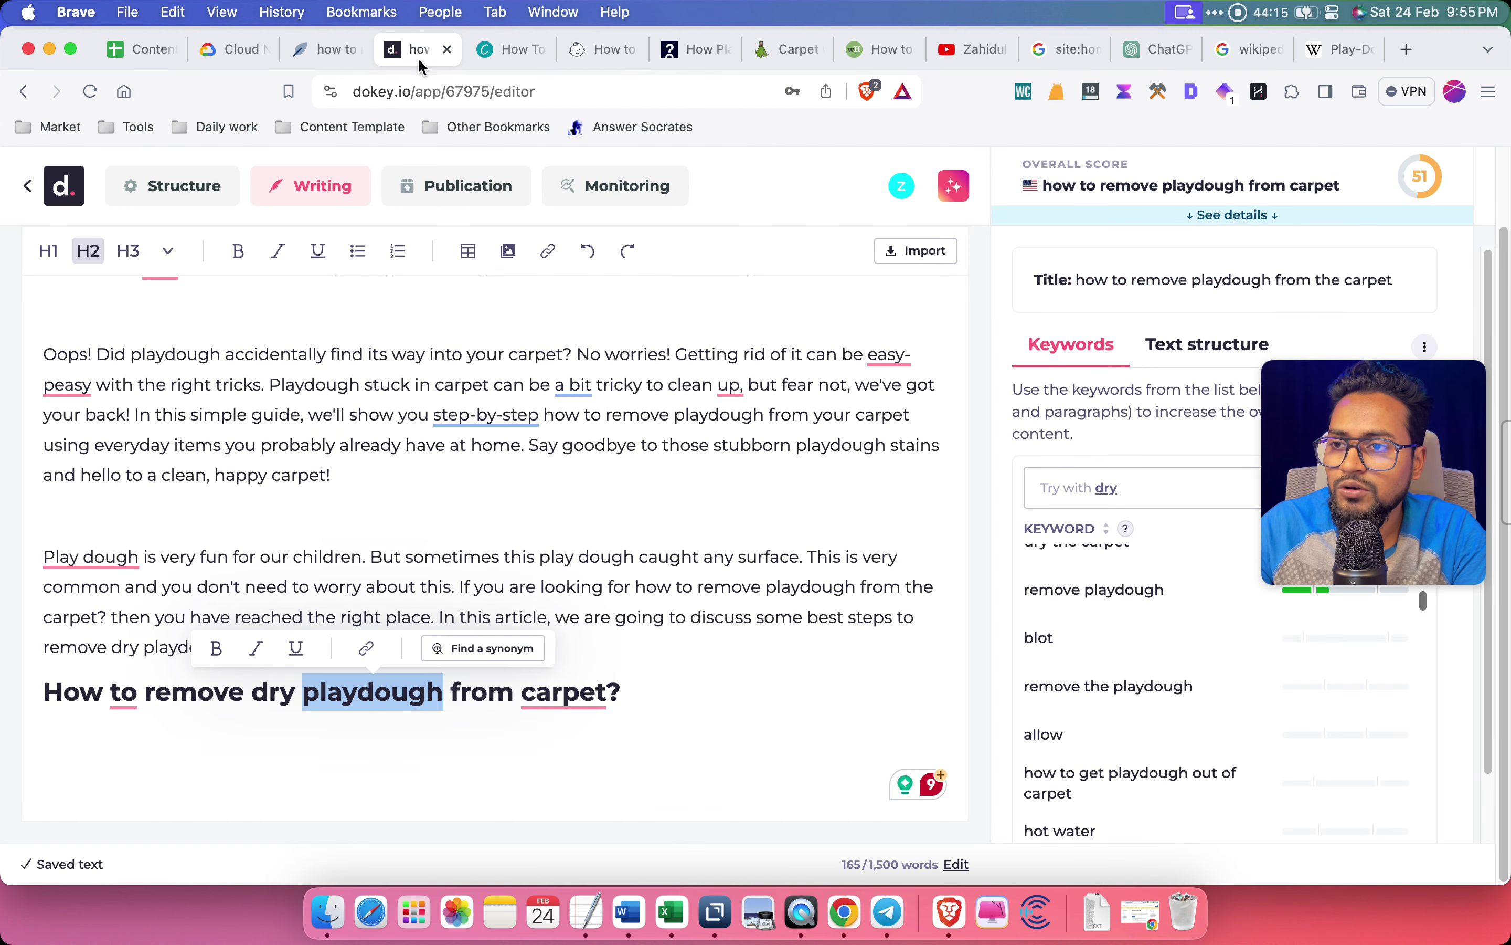
click(650, 751)
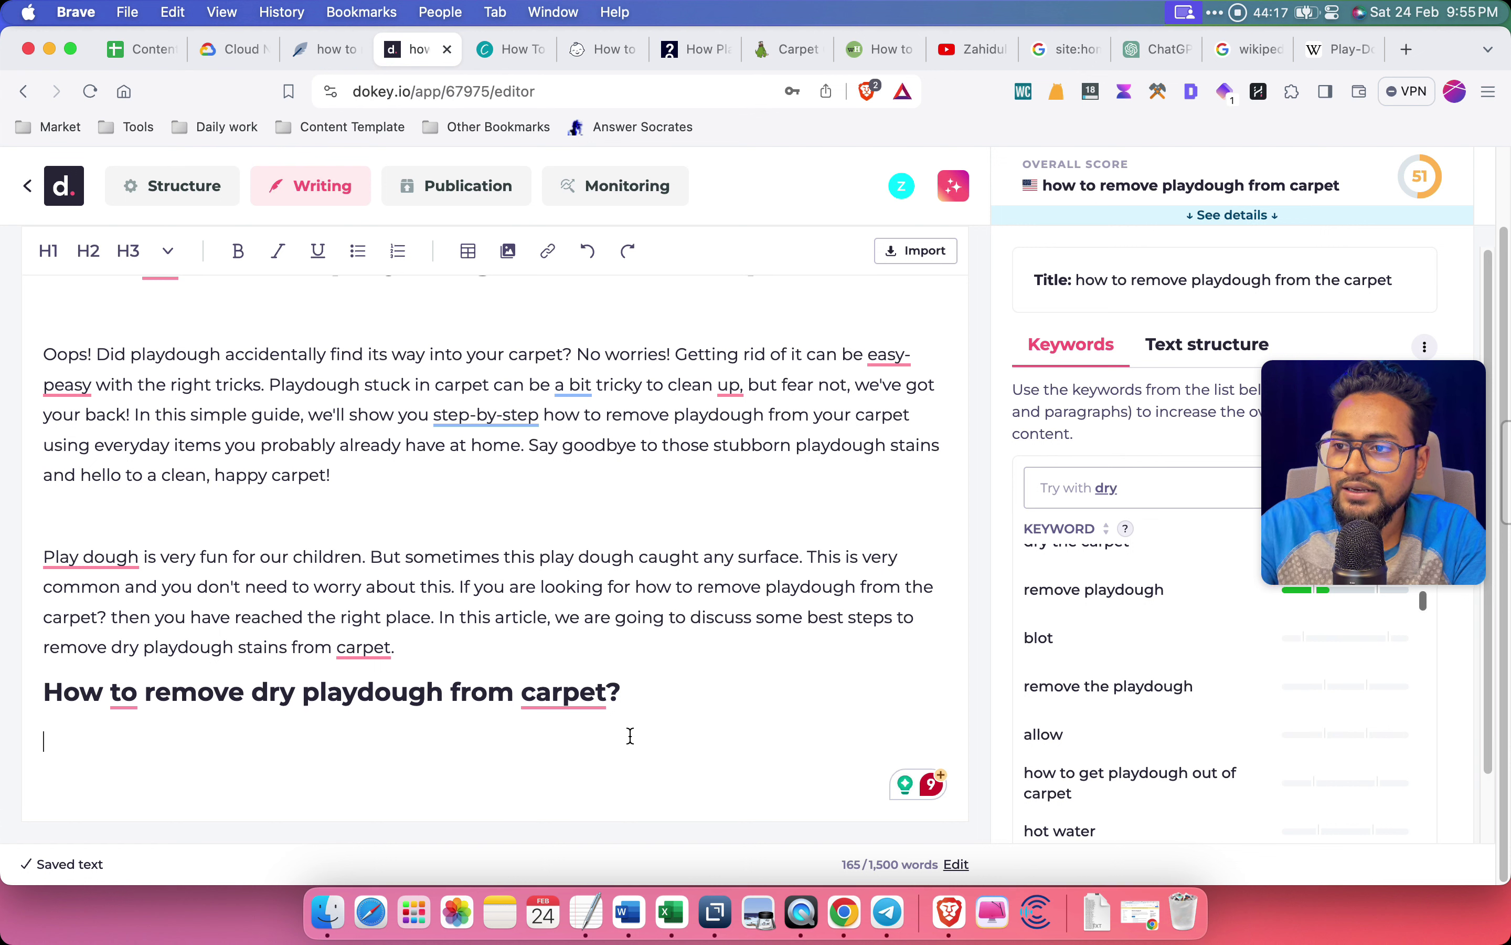
text(Here)
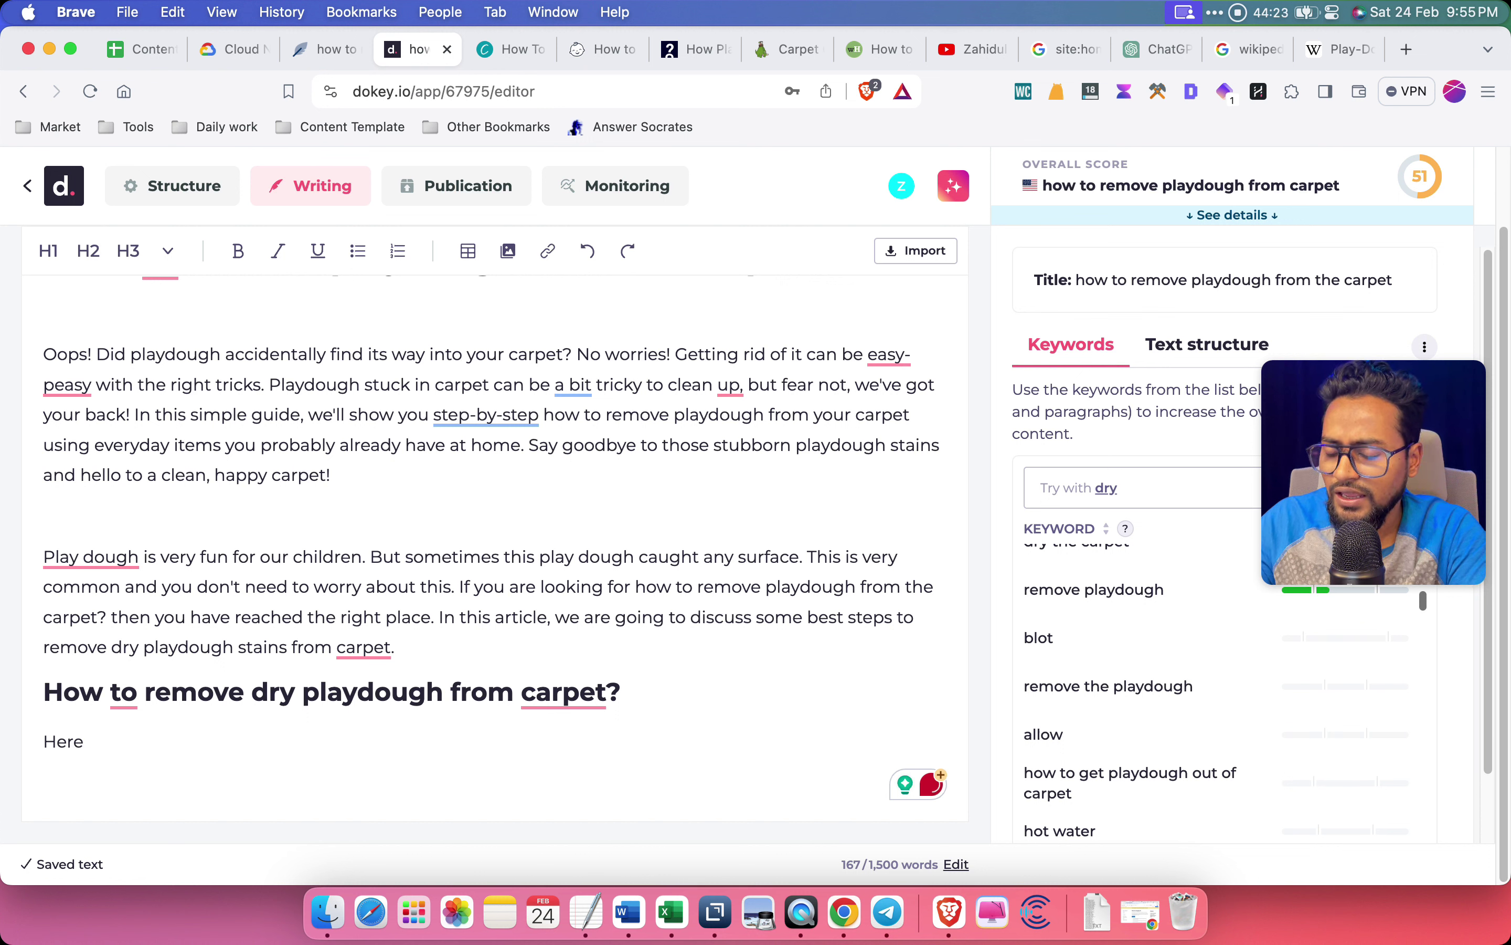
text(are s)
key(BackSpace)
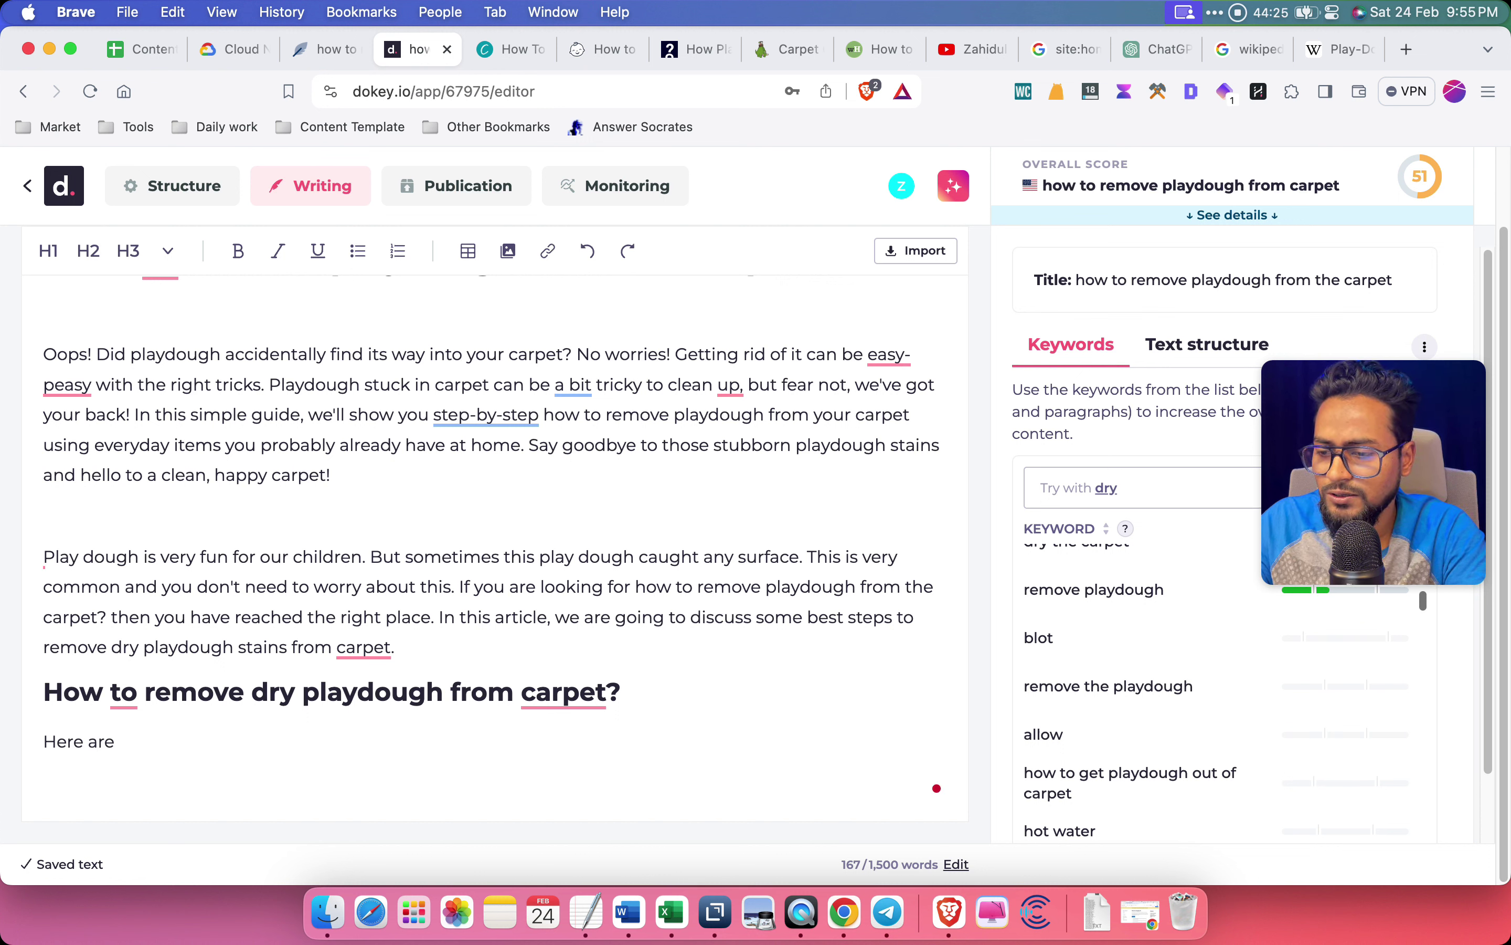
text(some)
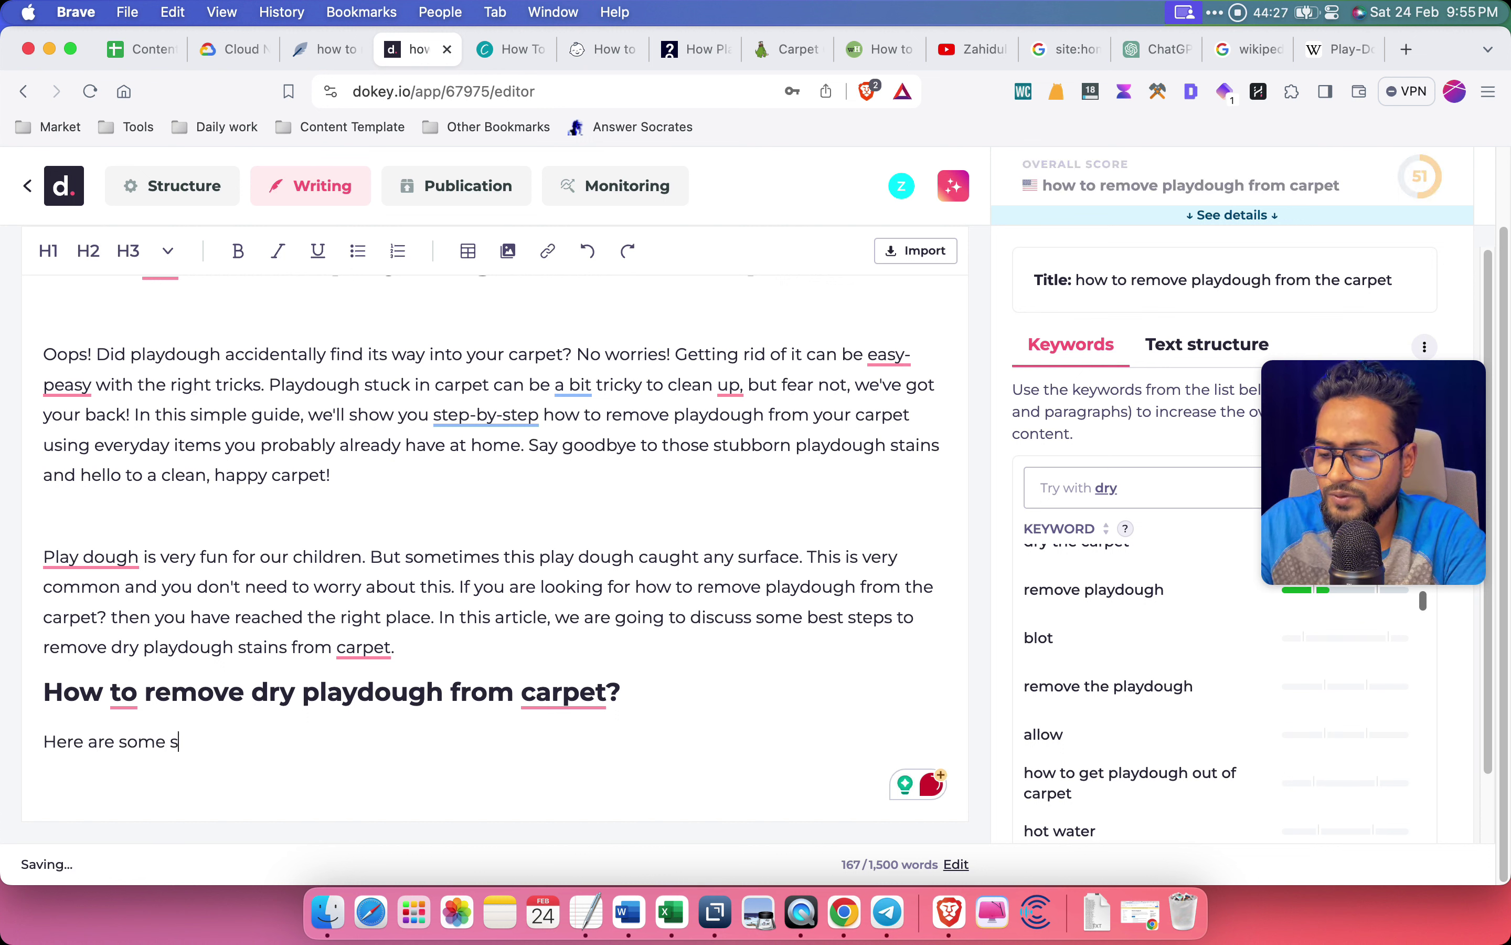
text( steps that you can use to remove .)
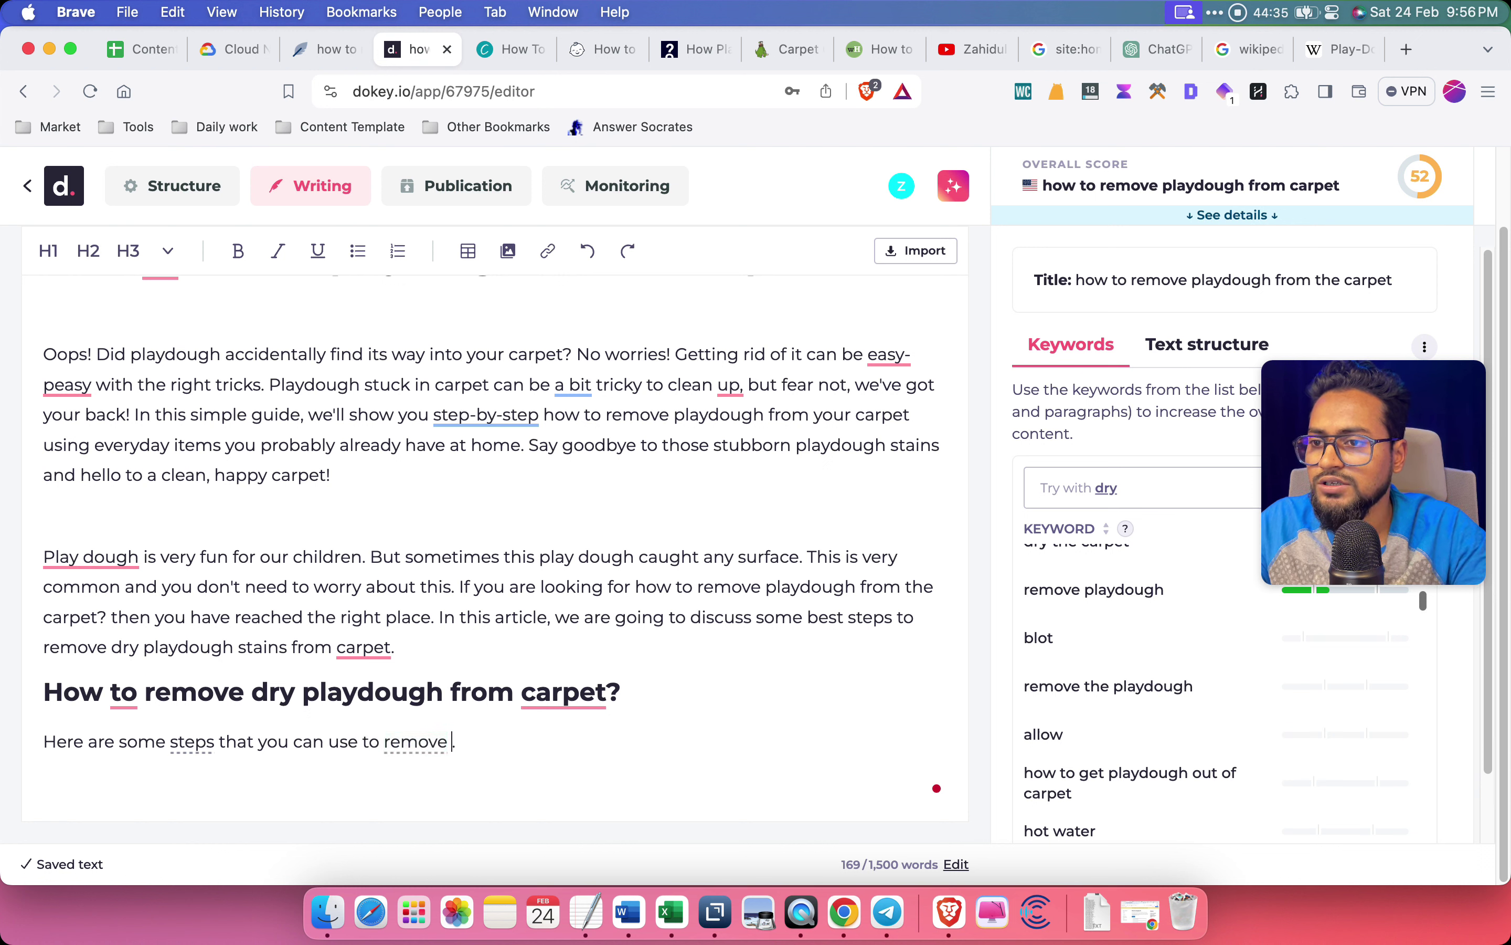
key(BackSpace)
key(BackSpace)
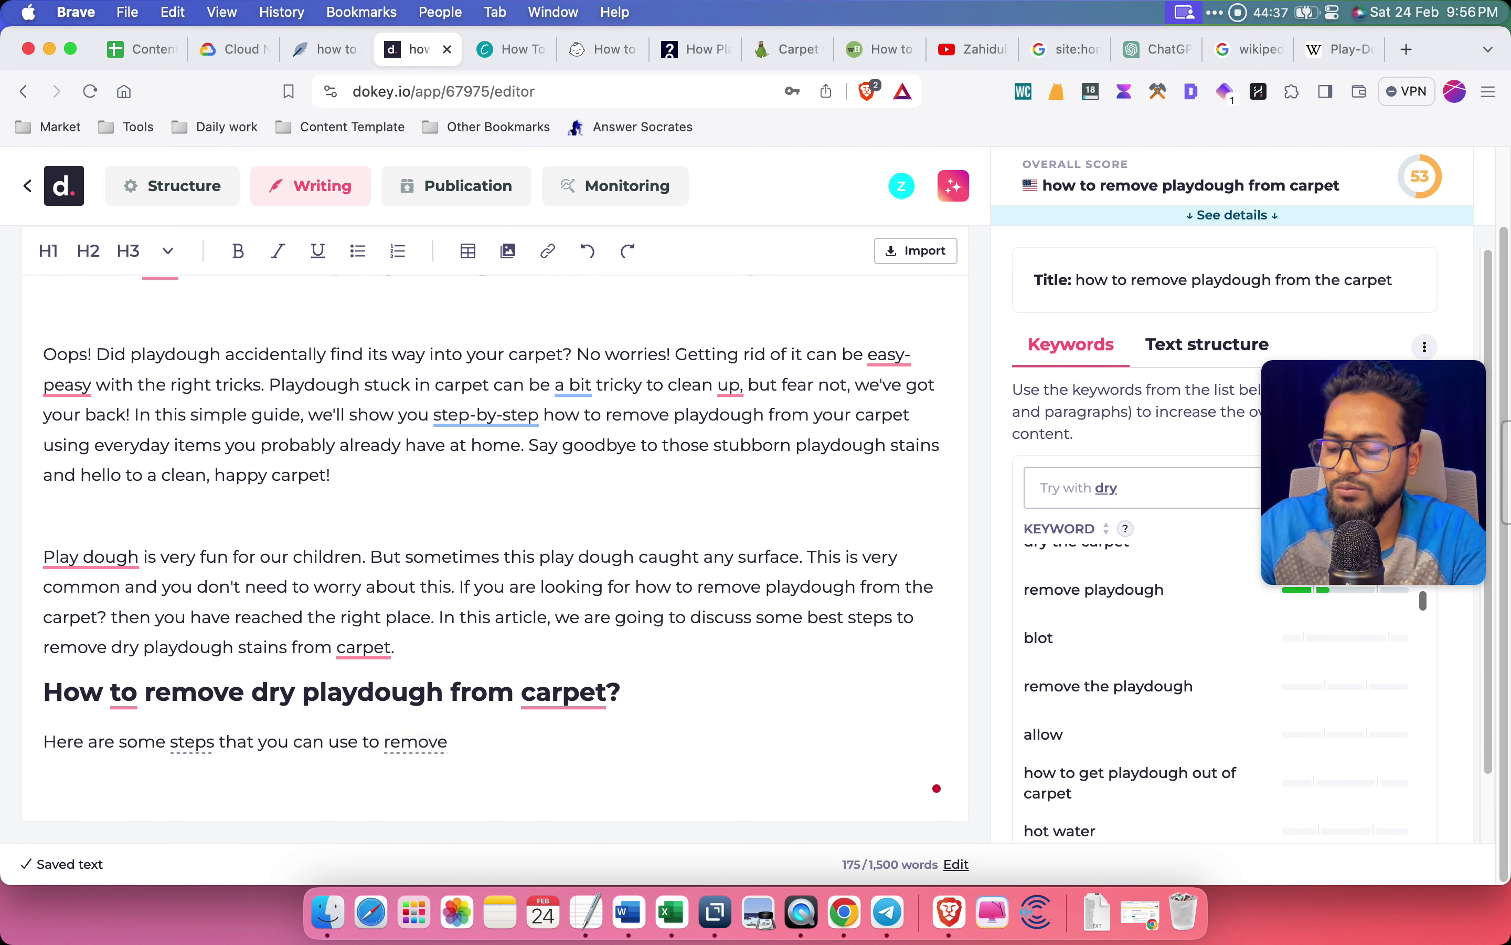
text(s)
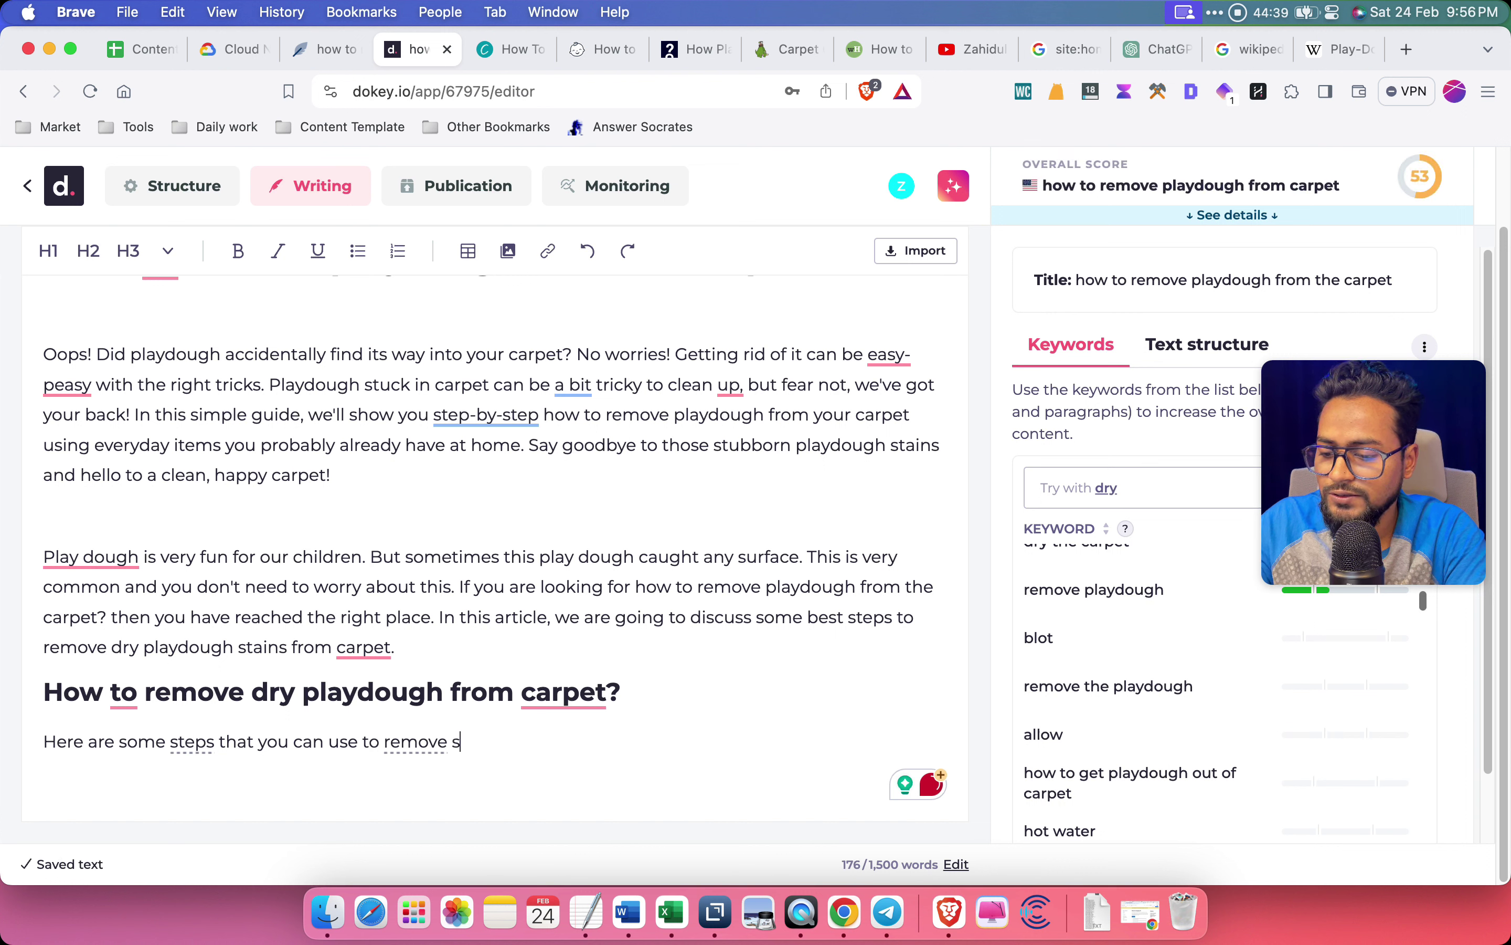
text(train from your)
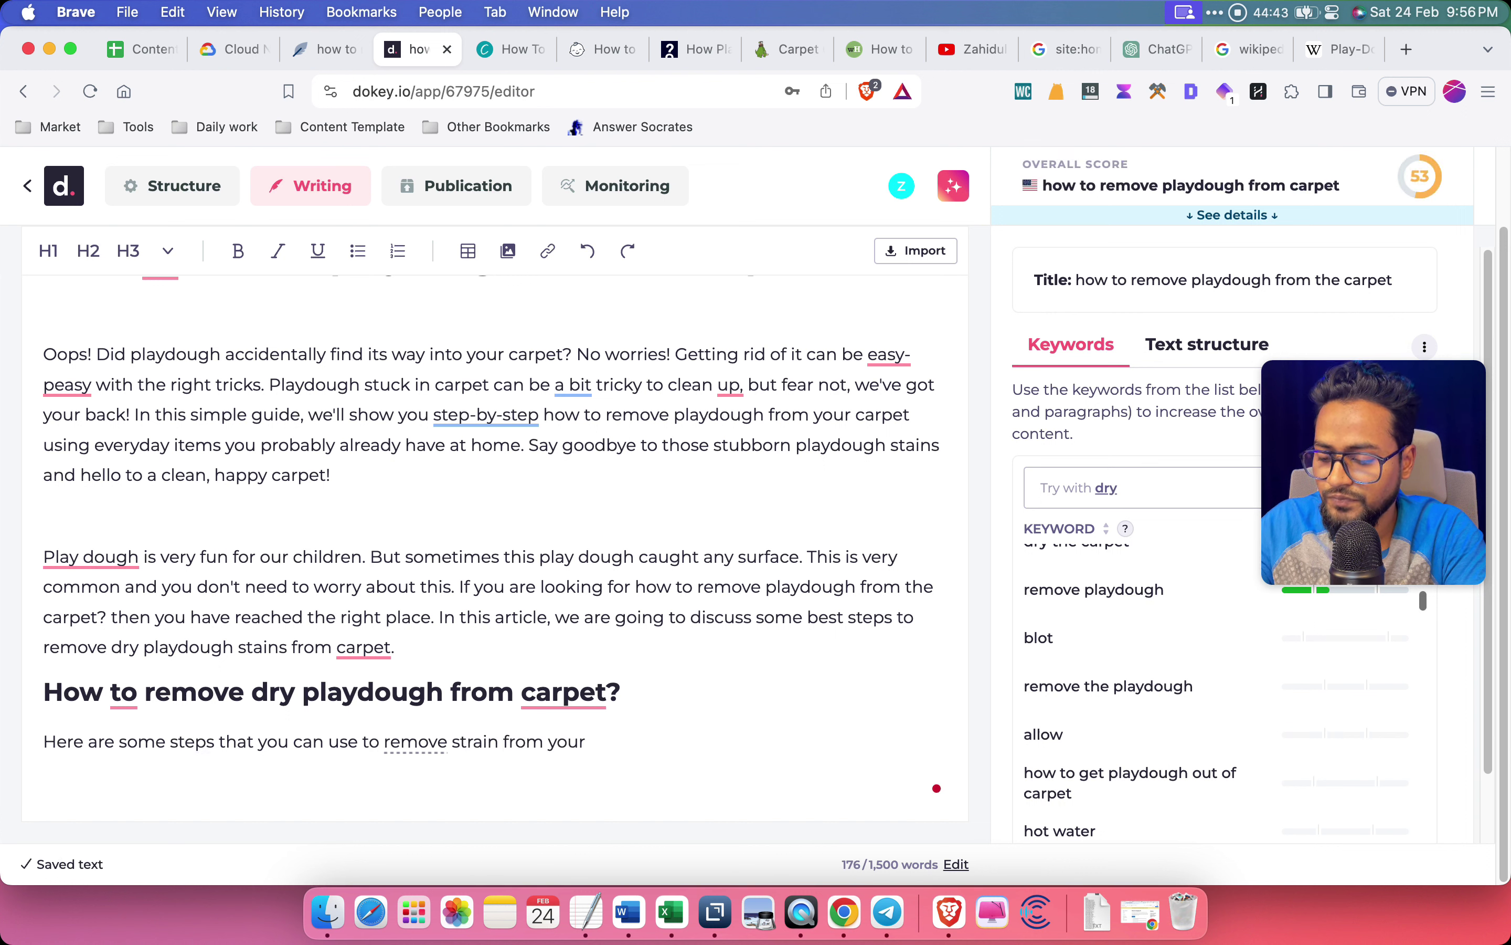
text( carpet)
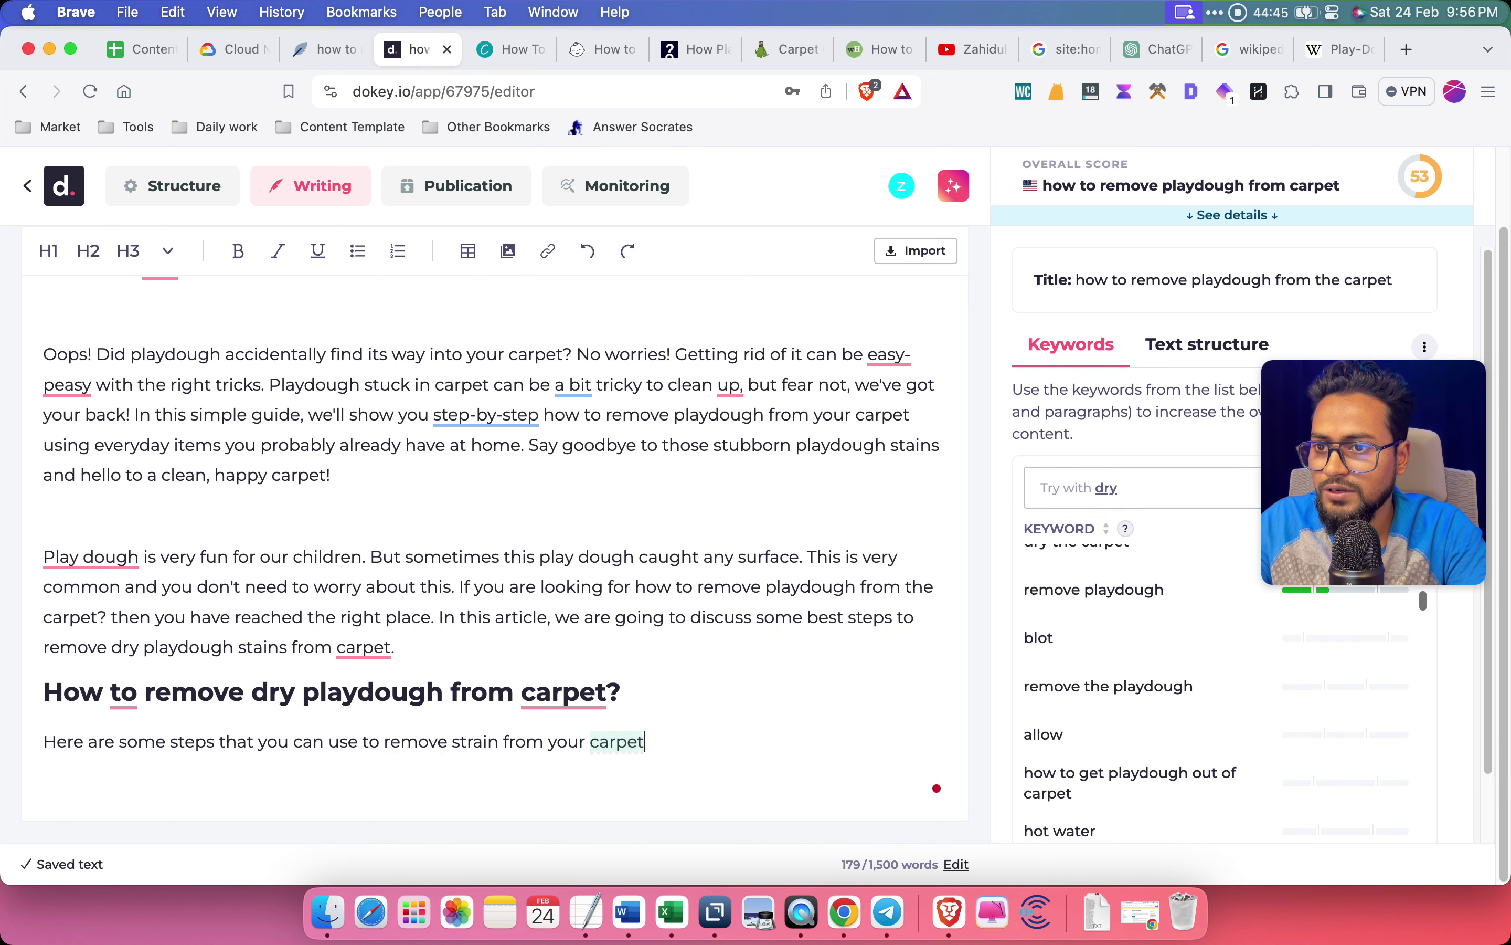
text(.)
Leave a blank line after the introductory sentence and start a numbered list
key(Return)
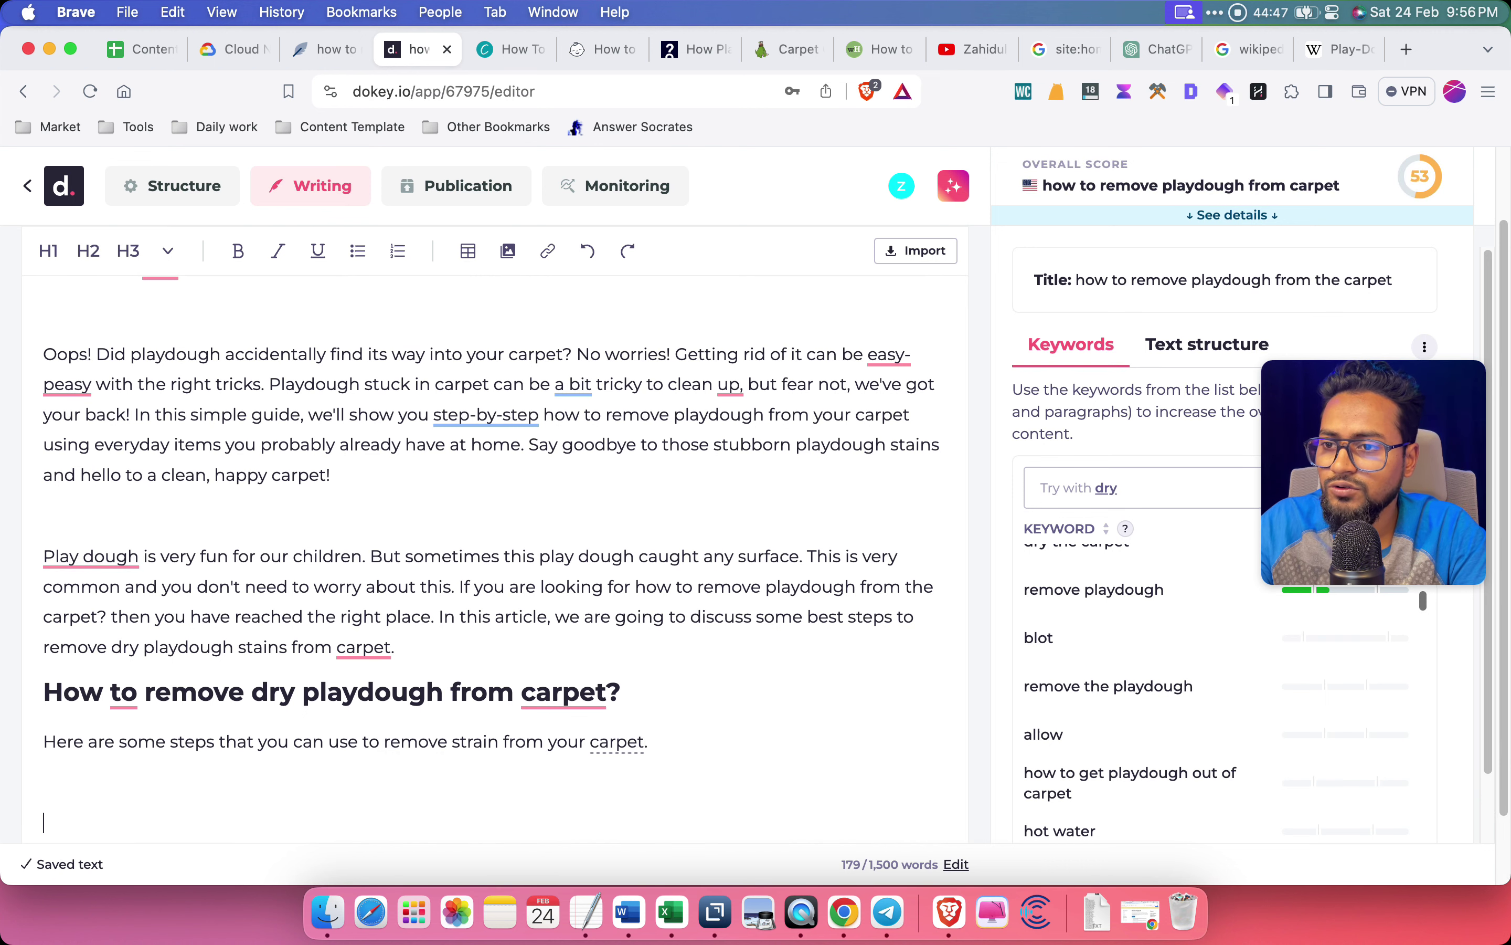
key(Return)
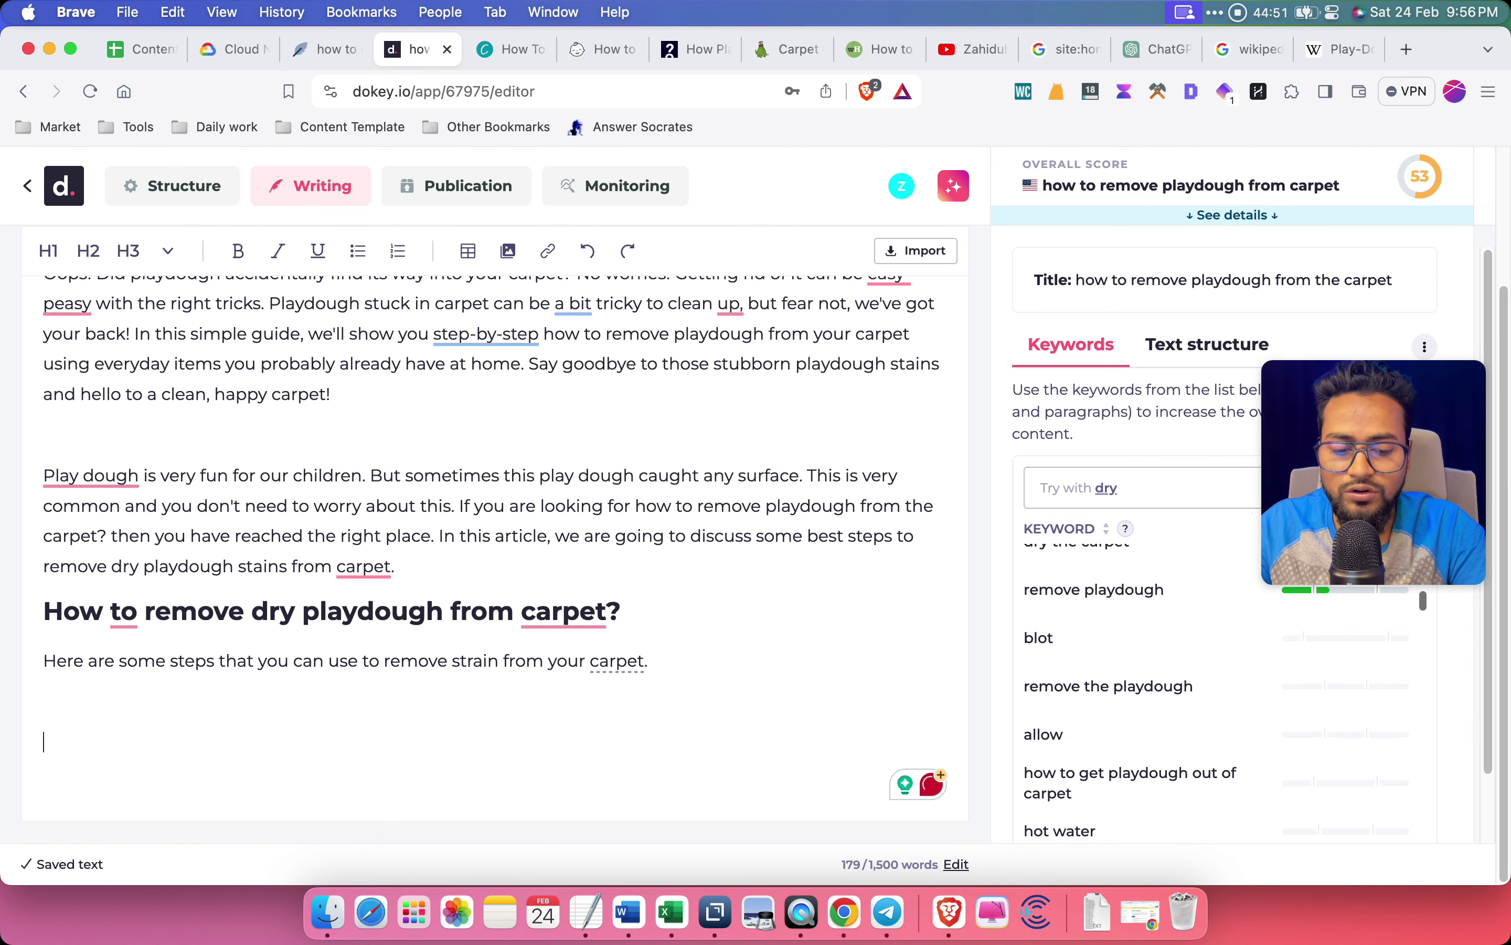
text(1.)
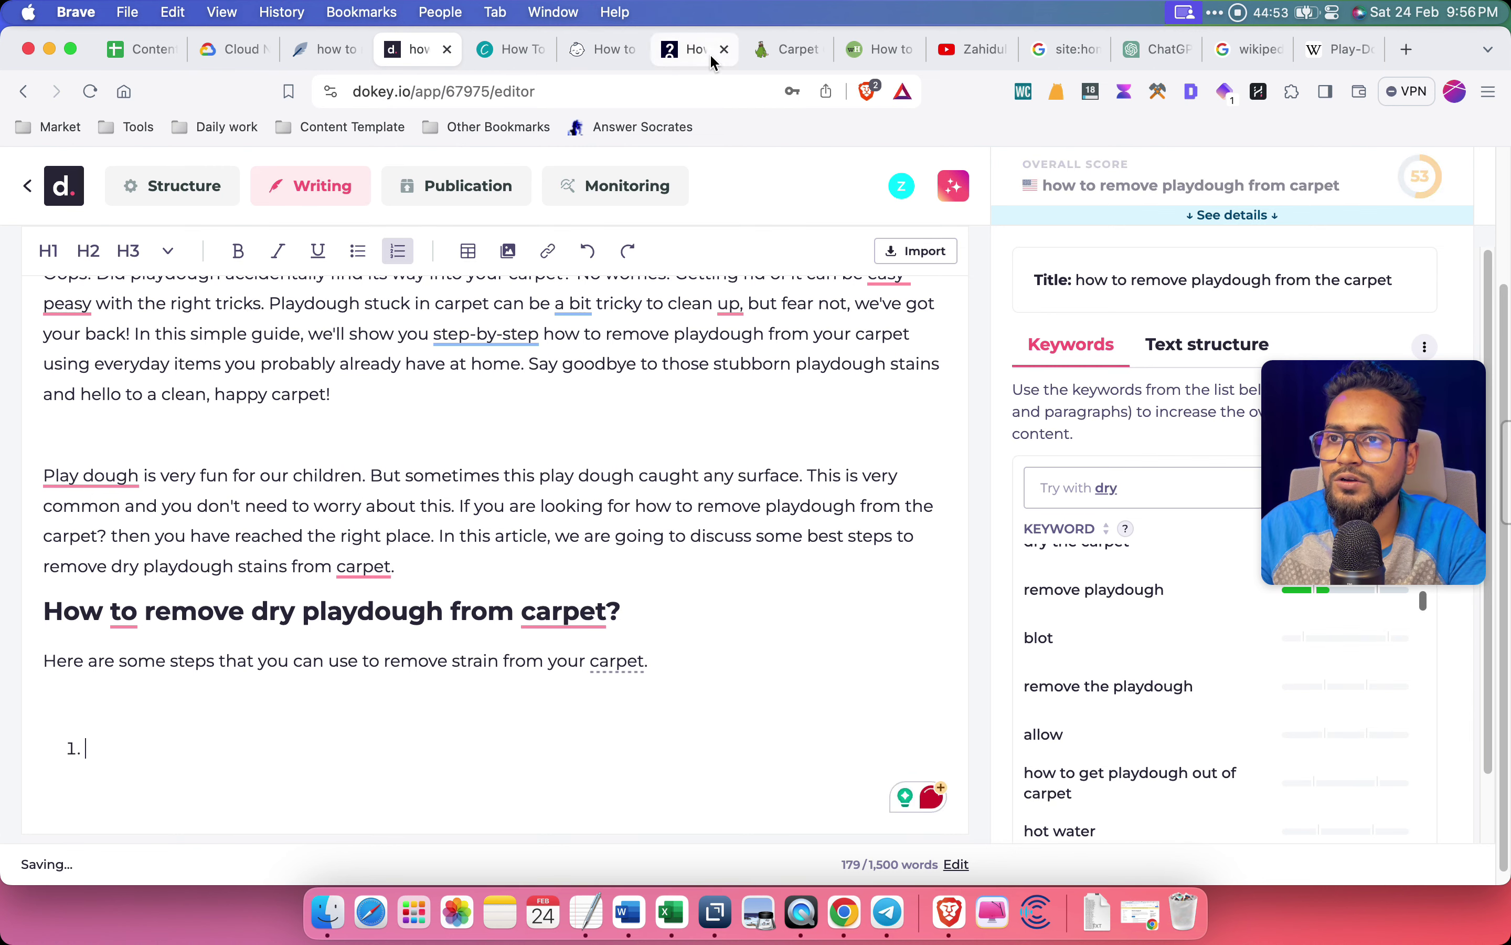
Reopen the closed Carpet Cave page and return to its article on getting playdough out of carpet
click(714, 62)
click(815, 49)
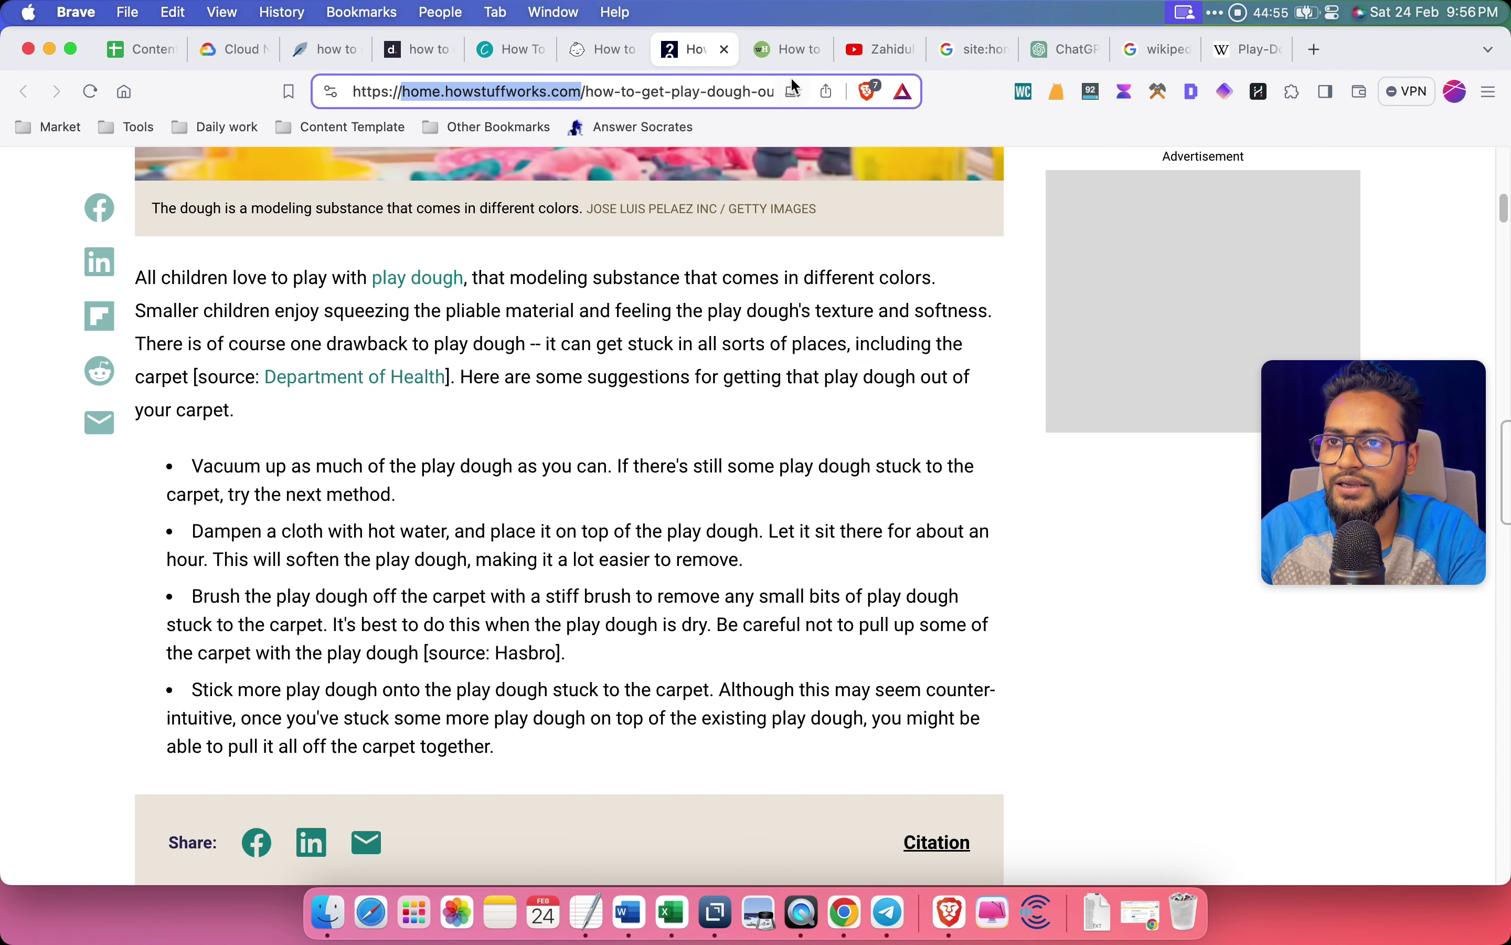
right_click(1344, 41)
click(1367, 69)
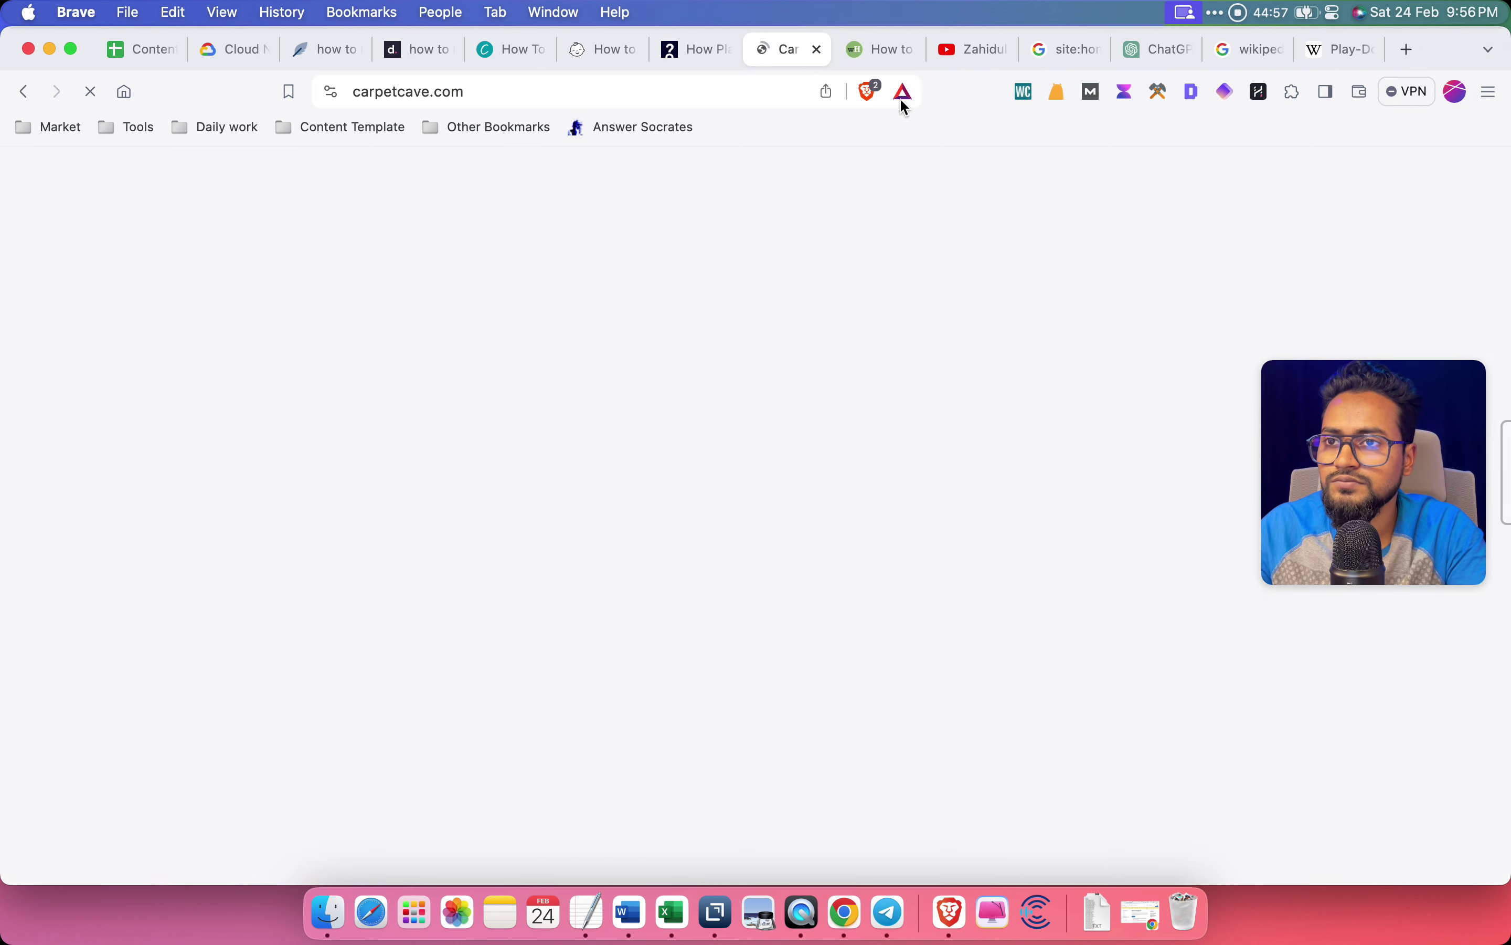
scroll(562, 475, down, 15)
scroll(564, 478, up, 15)
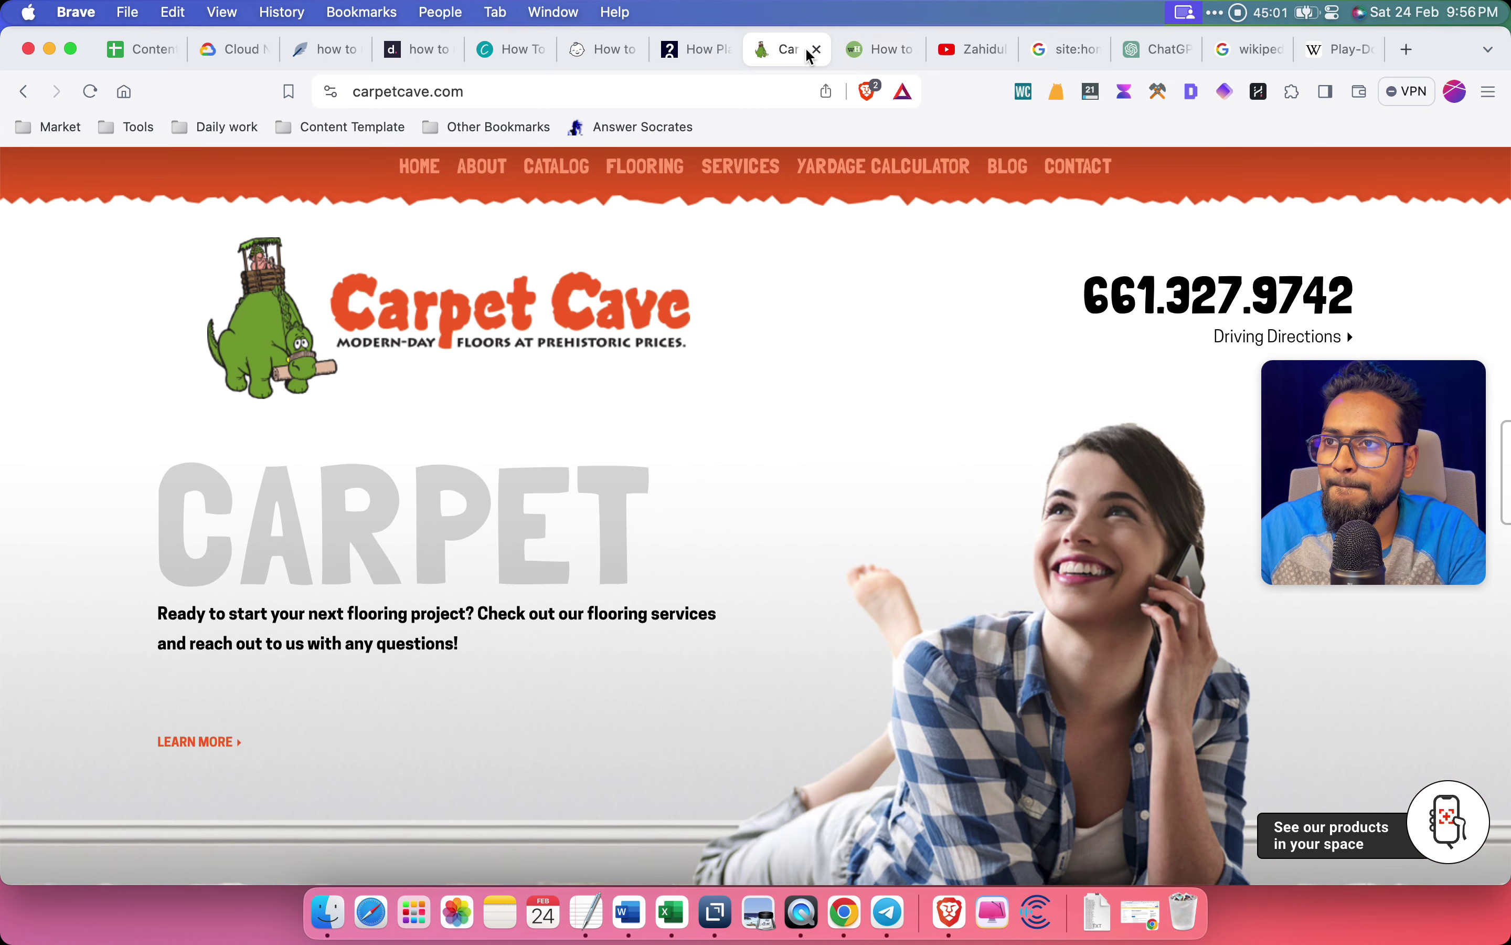
click(23, 91)
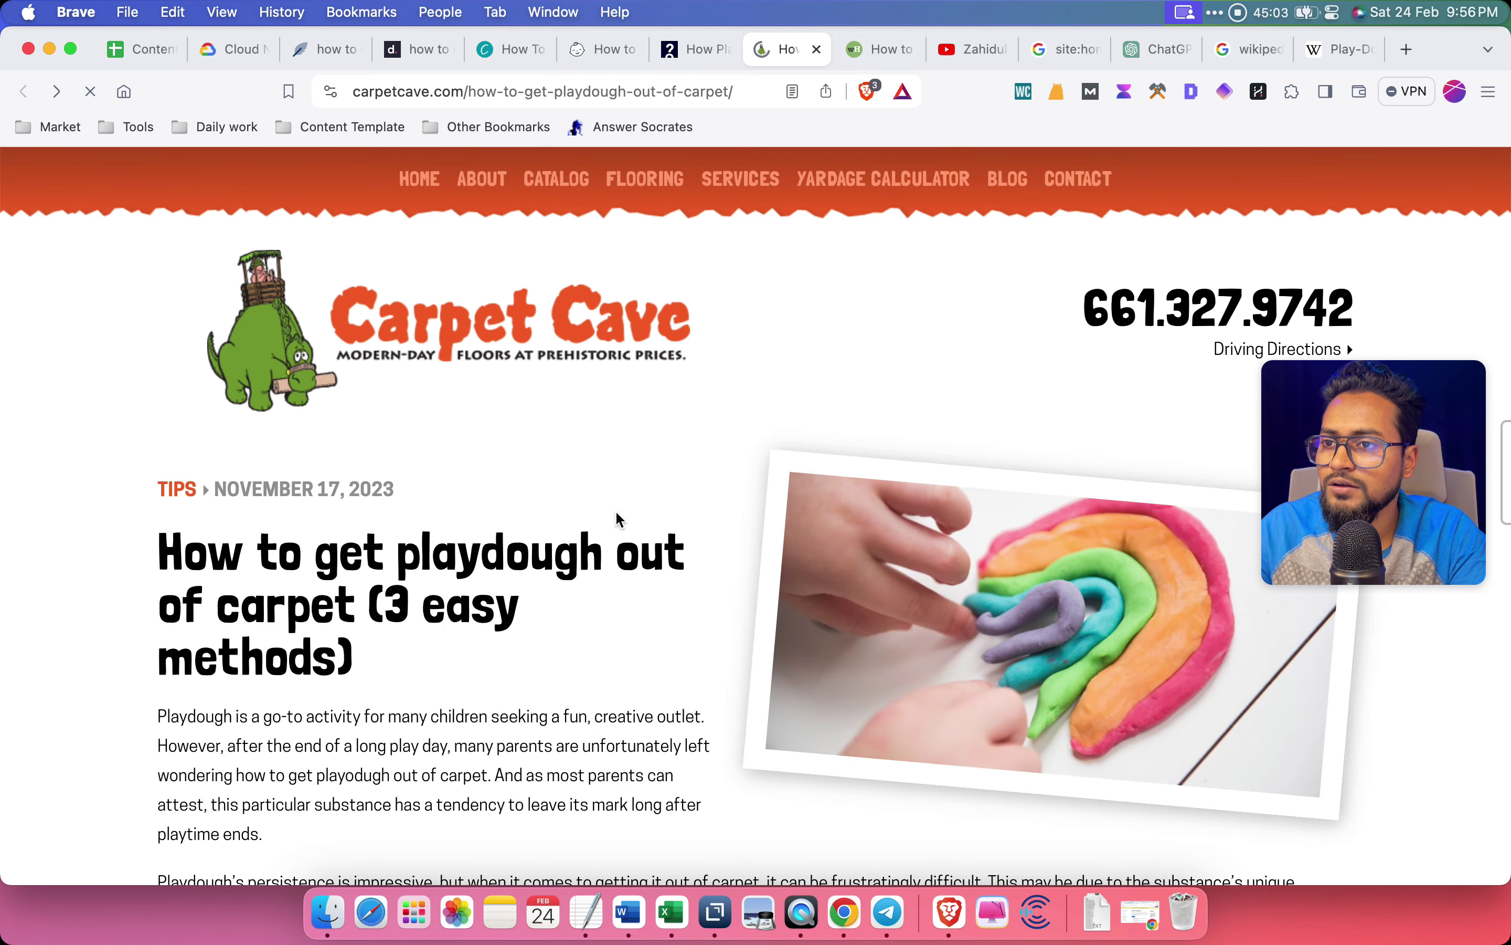
Copy the heading "How to get playdough out of carpet with vinegar" from the Carpet Cave article
scroll(593, 481, down, 7)
drag(158, 586, 837, 603)
click(542, 625)
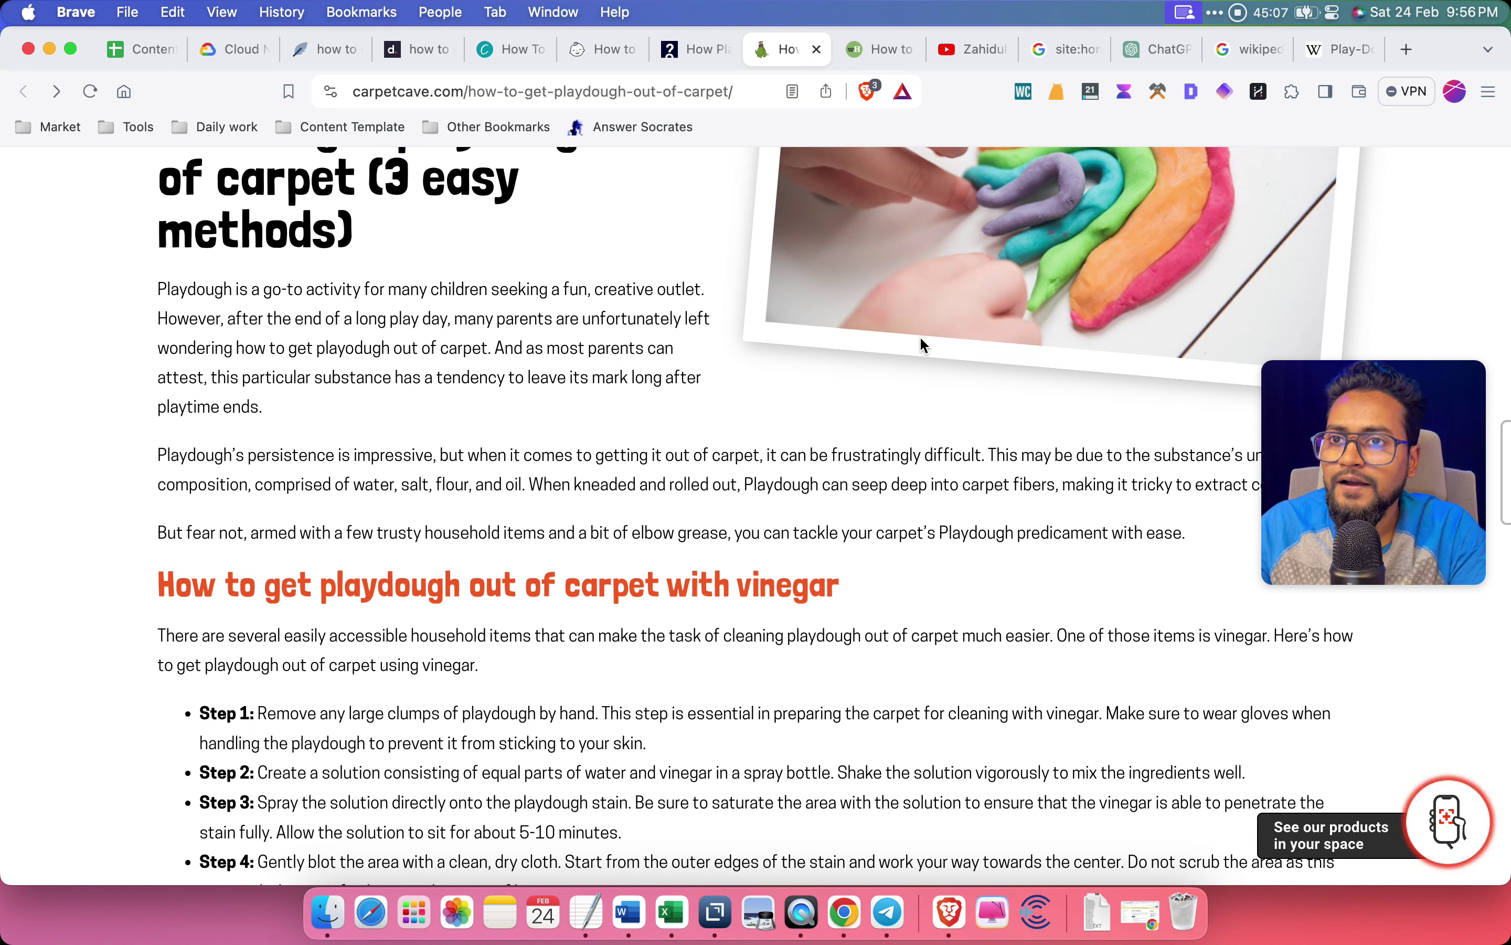
drag(861, 591, 162, 584)
key(super+c)
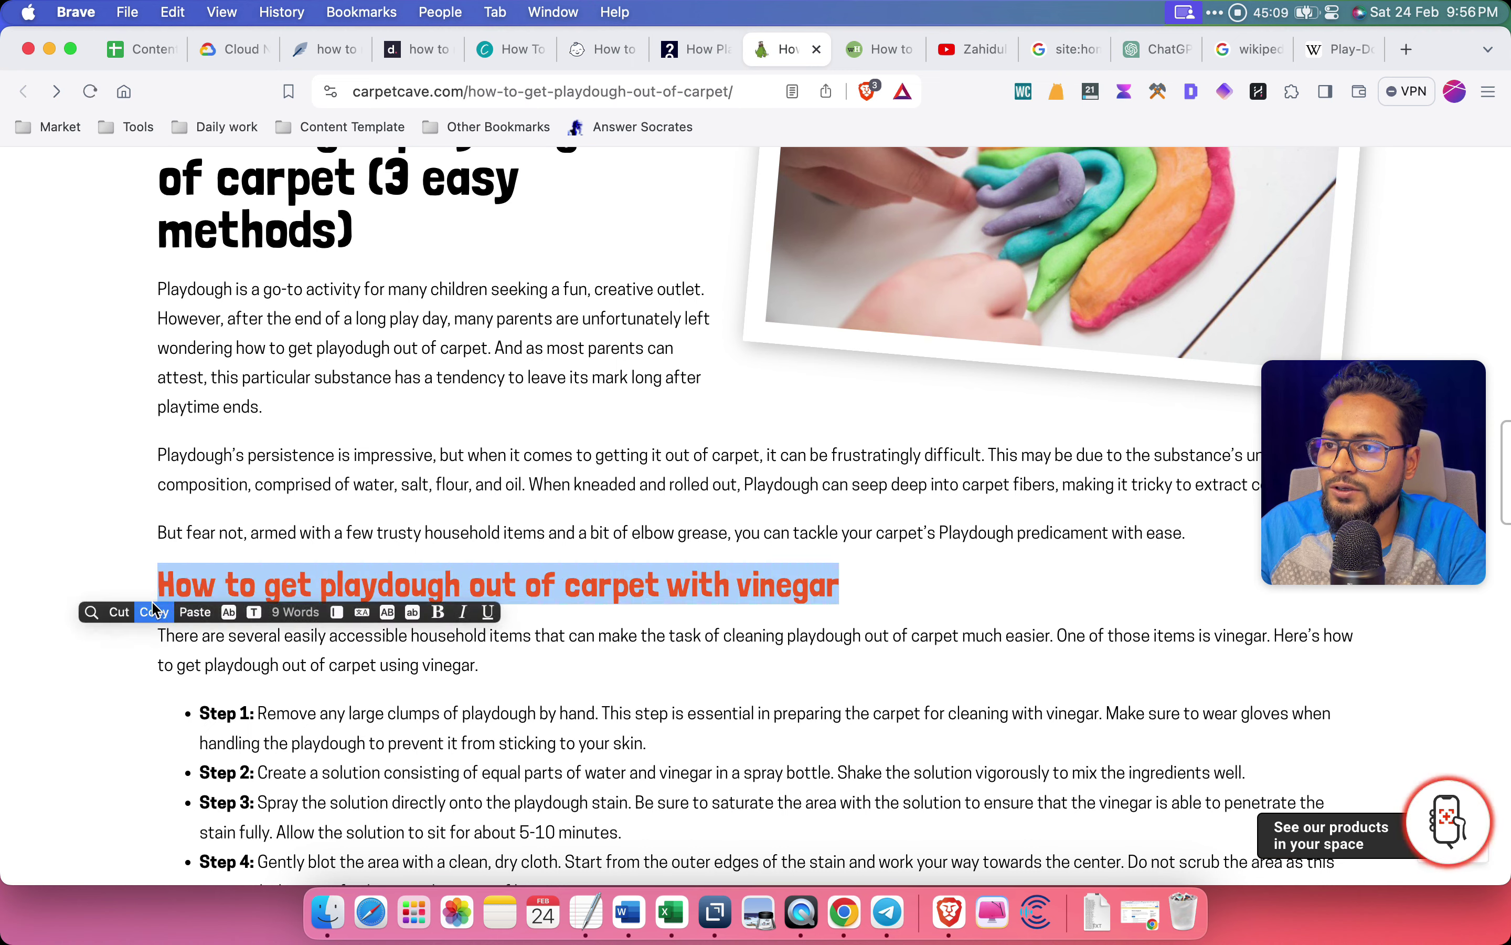
Paste the vinegar heading into the list item in the Dokey article, format it as H3 and add a line below
click(503, 52)
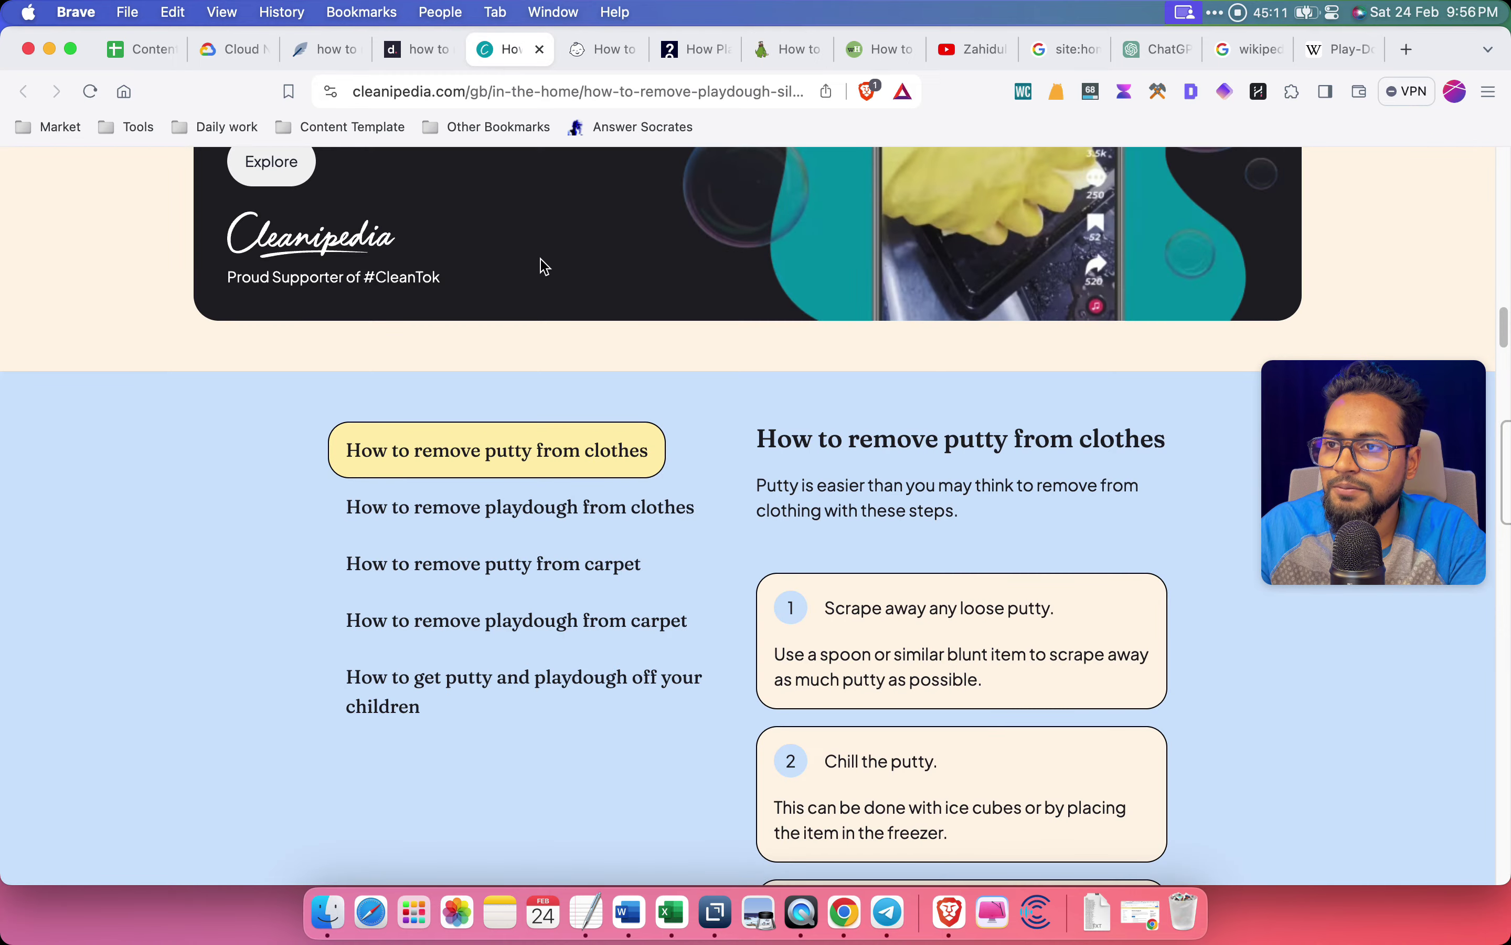
click(311, 62)
click(415, 50)
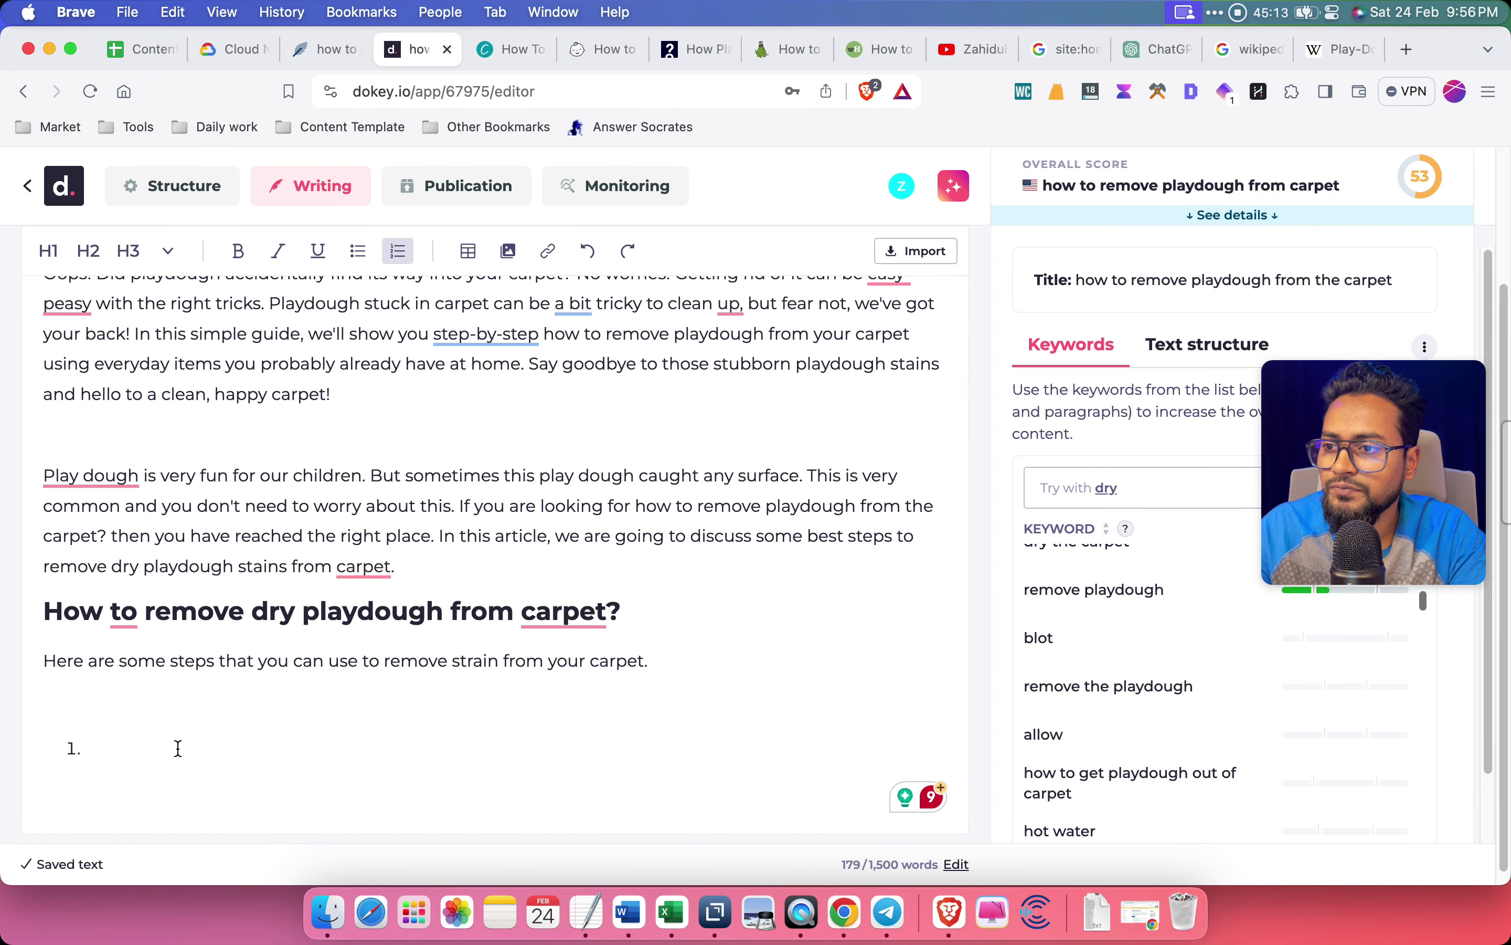
key(super+v)
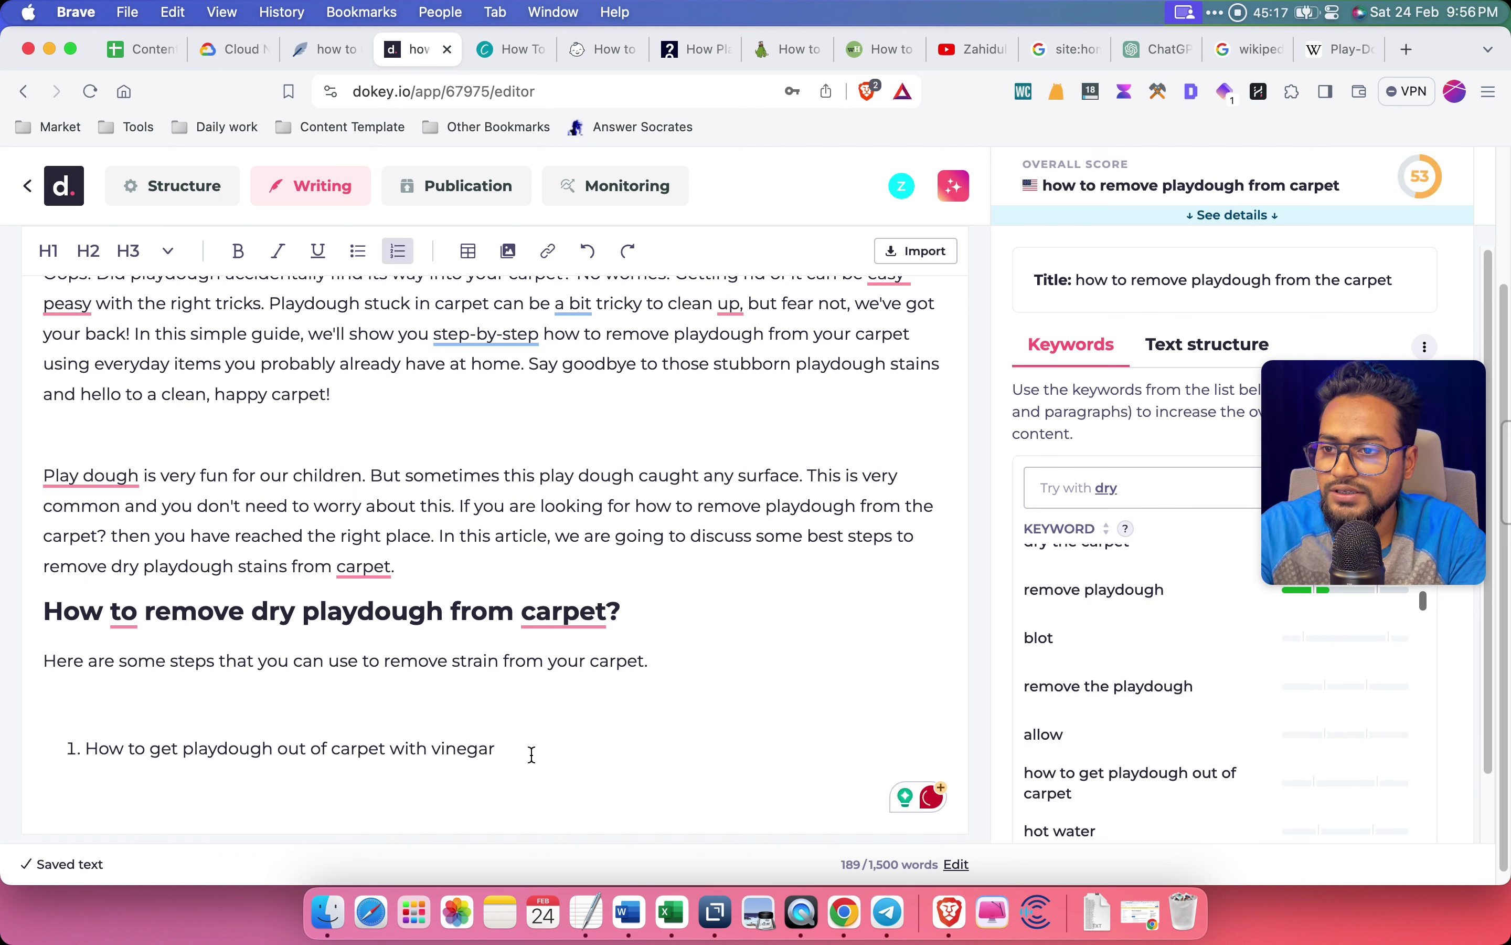
click(129, 252)
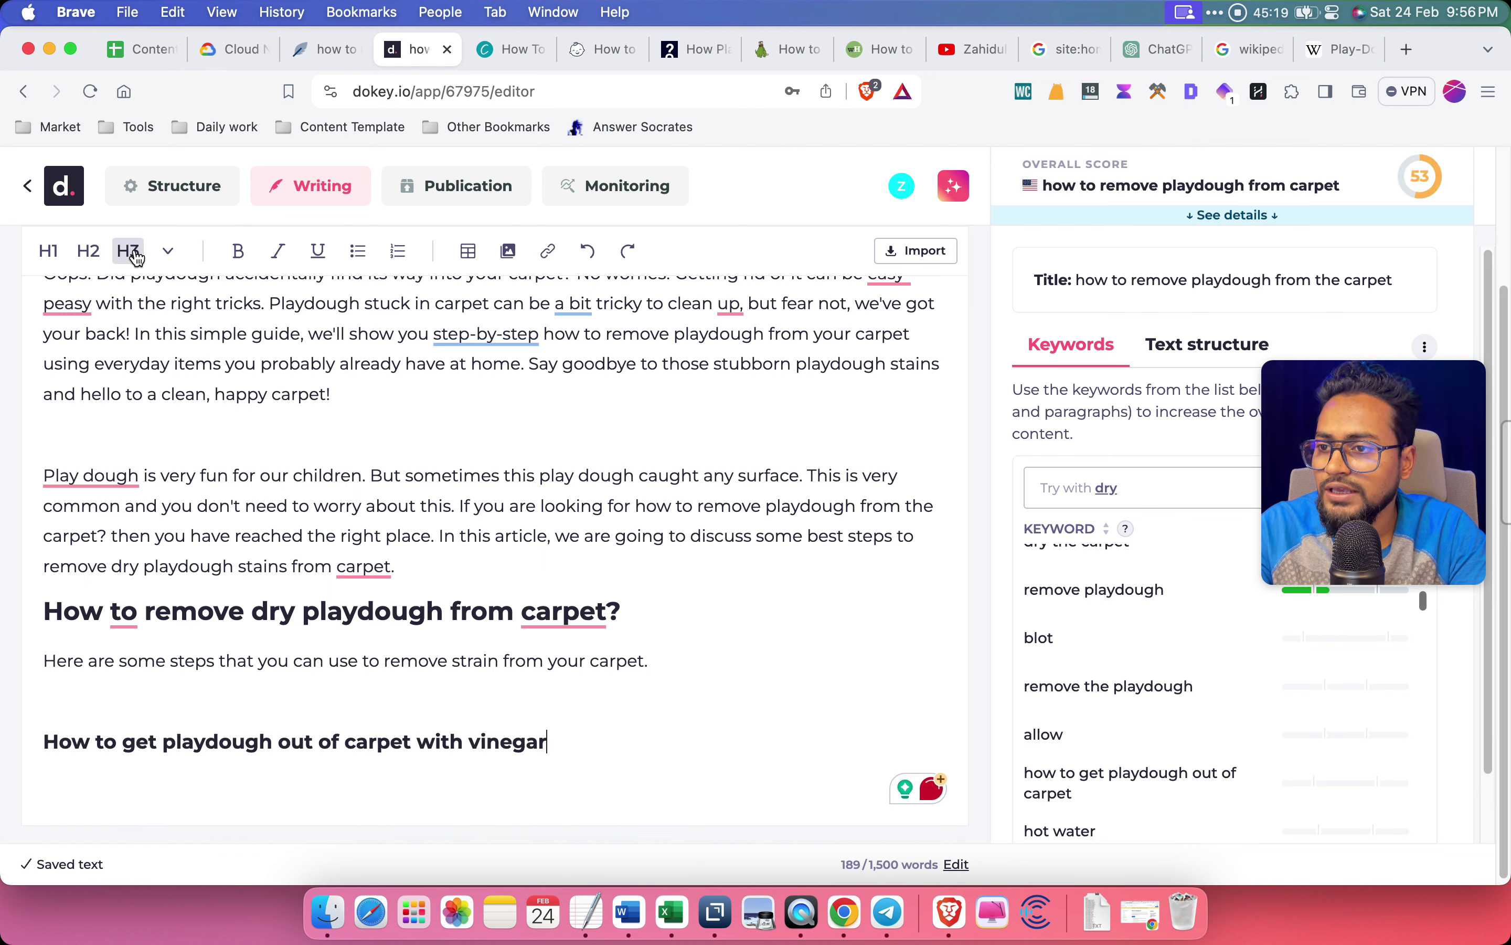
key(Return)
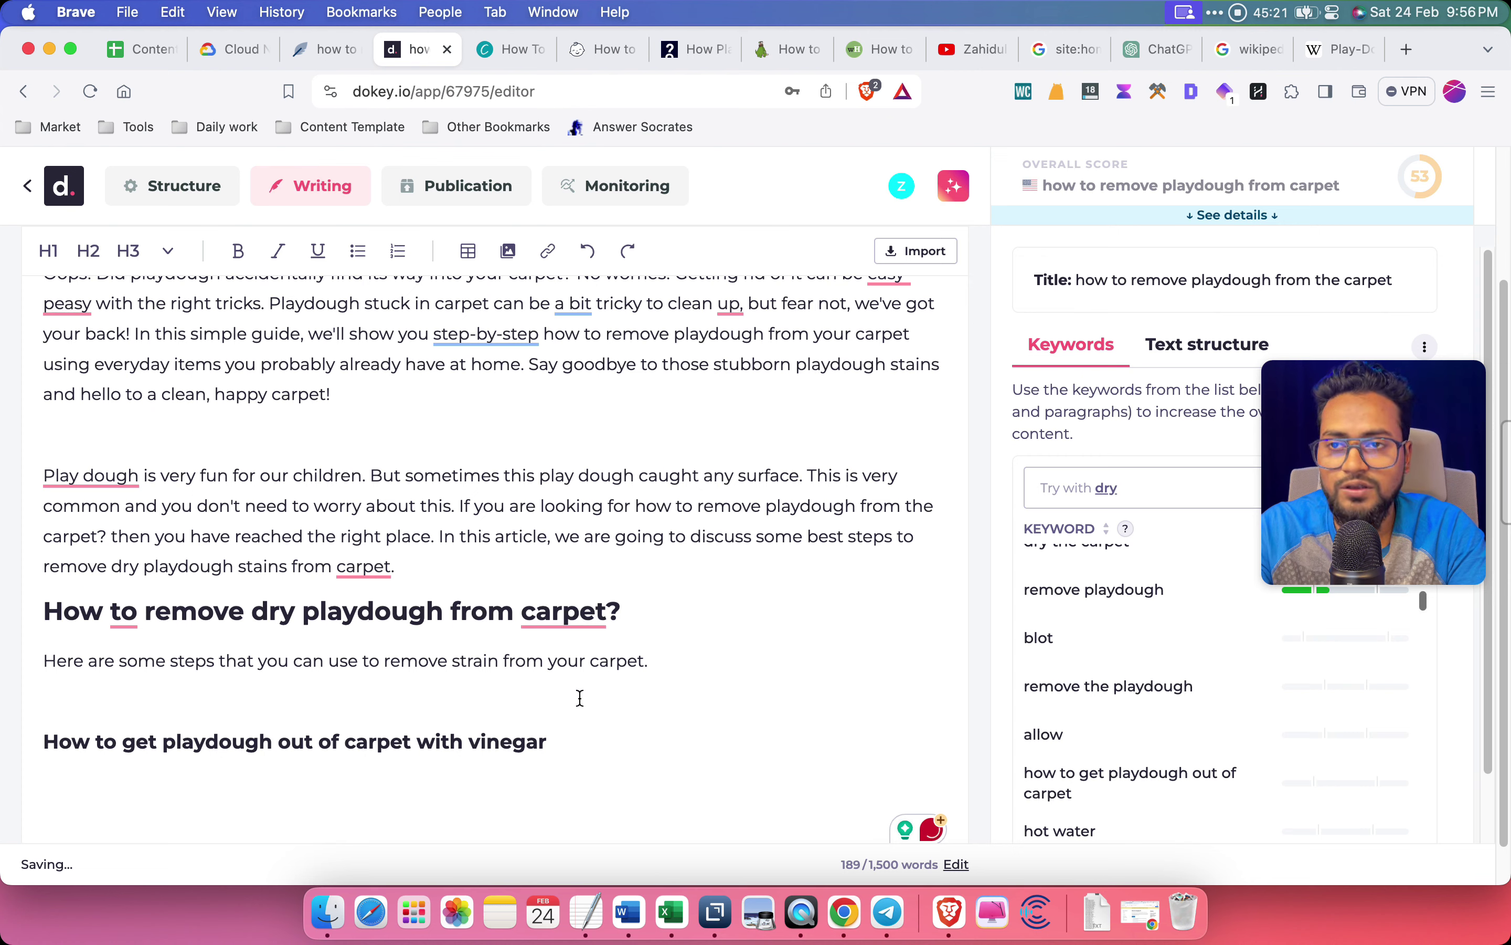
Copy the heading "How to get playdough out of carpet with WD-40" from the Carpet Cave article
click(771, 56)
scroll(685, 510, down, 5)
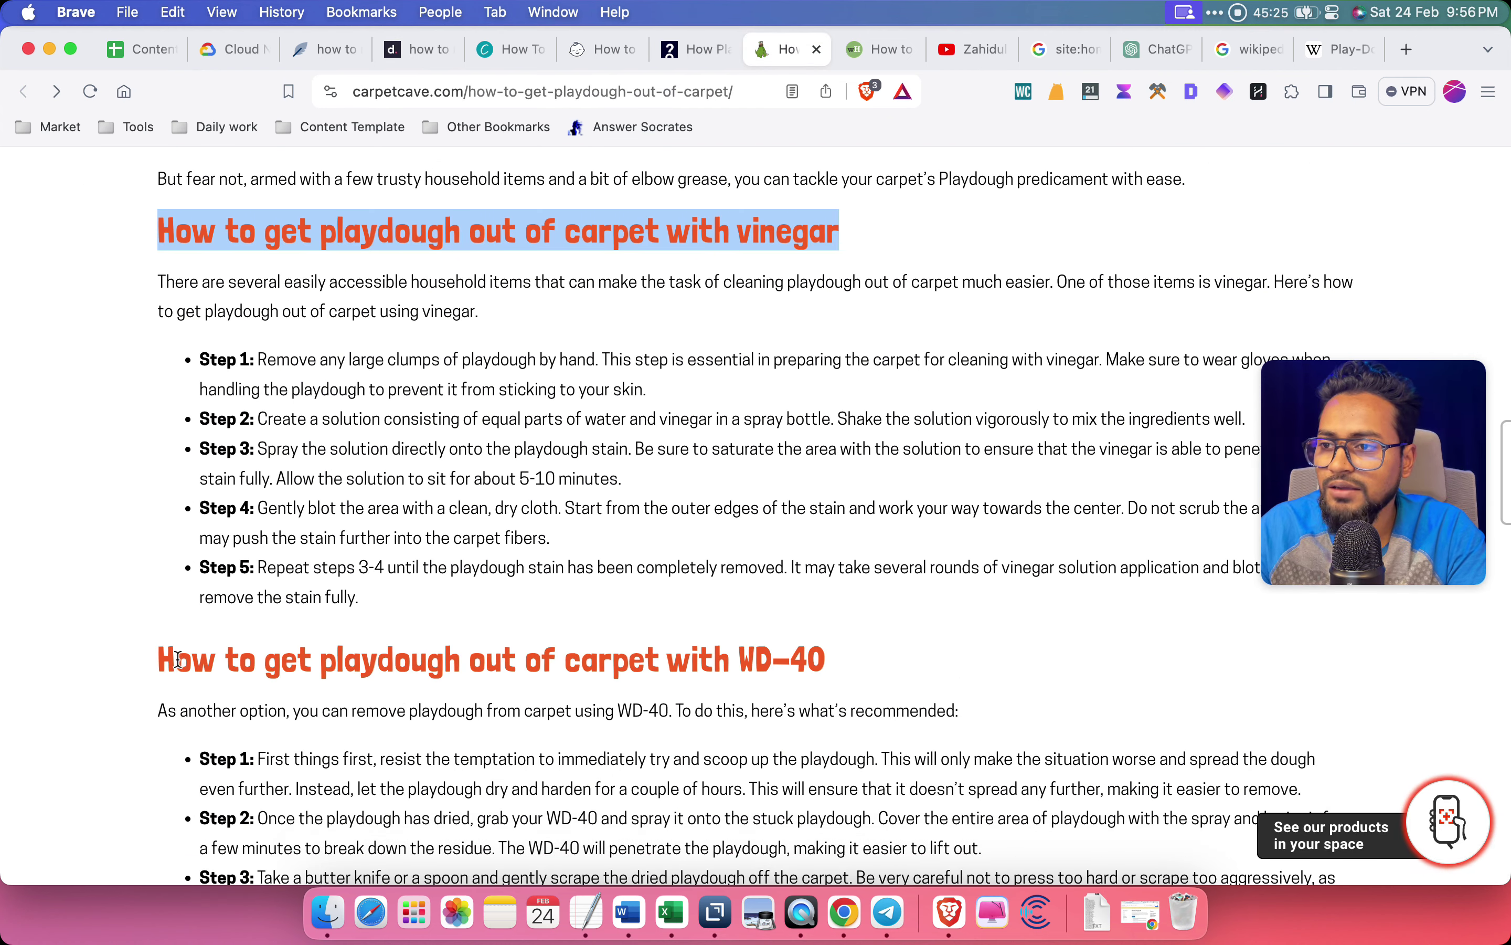
click(162, 660)
drag(162, 660, 824, 661)
key(super+c)
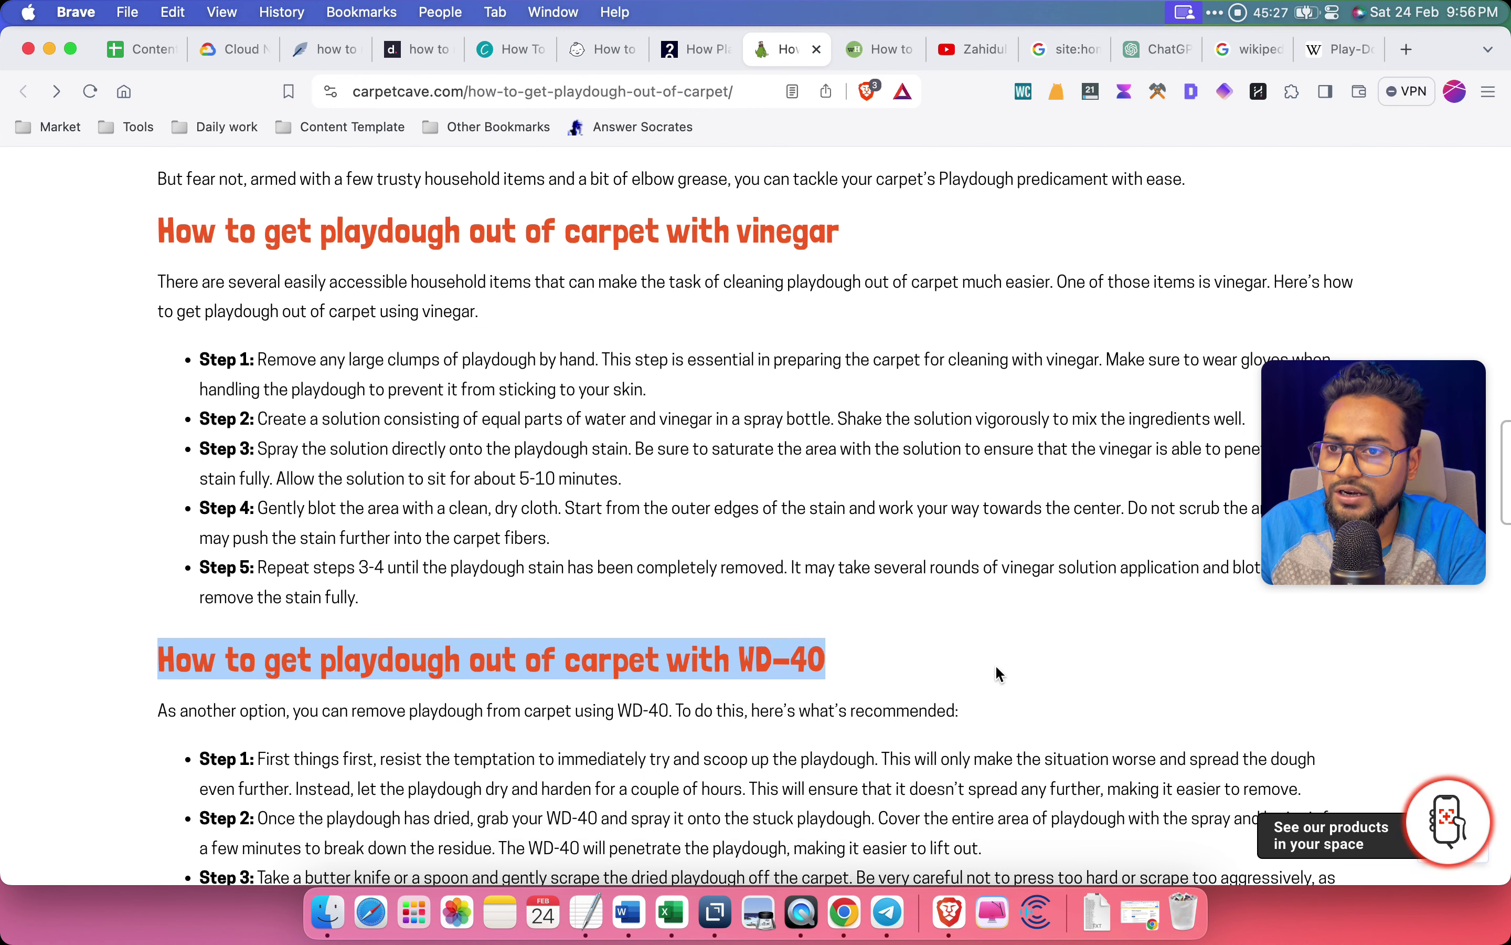
Paste the WD-40 heading below the vinegar heading in the Dokey article, format it as H3 and add a line below
click(518, 50)
click(591, 46)
click(241, 49)
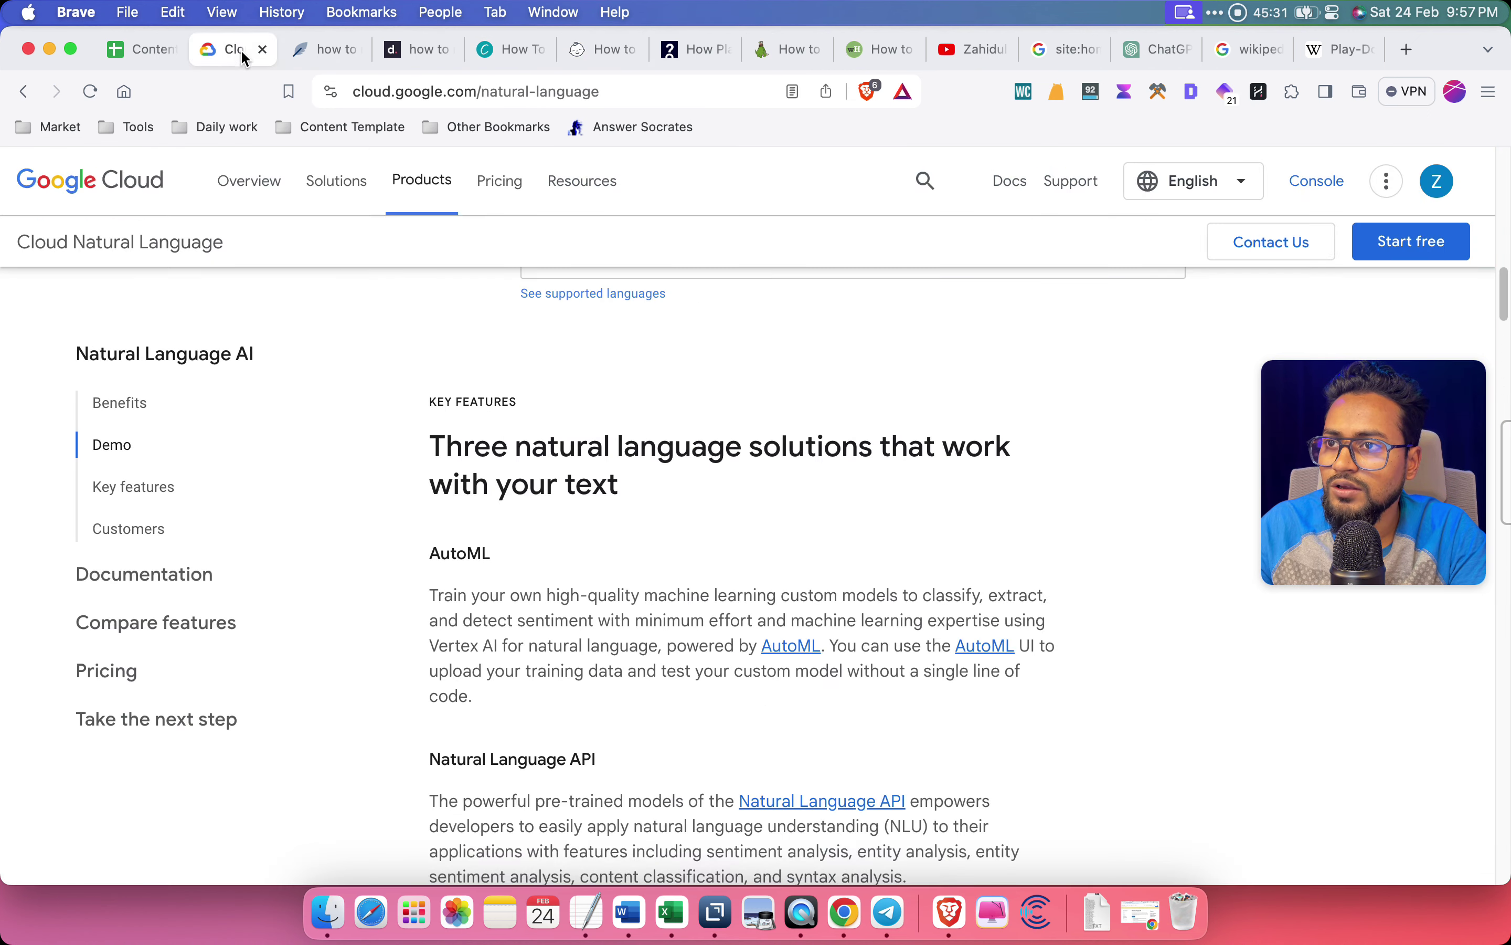
click(322, 50)
click(412, 50)
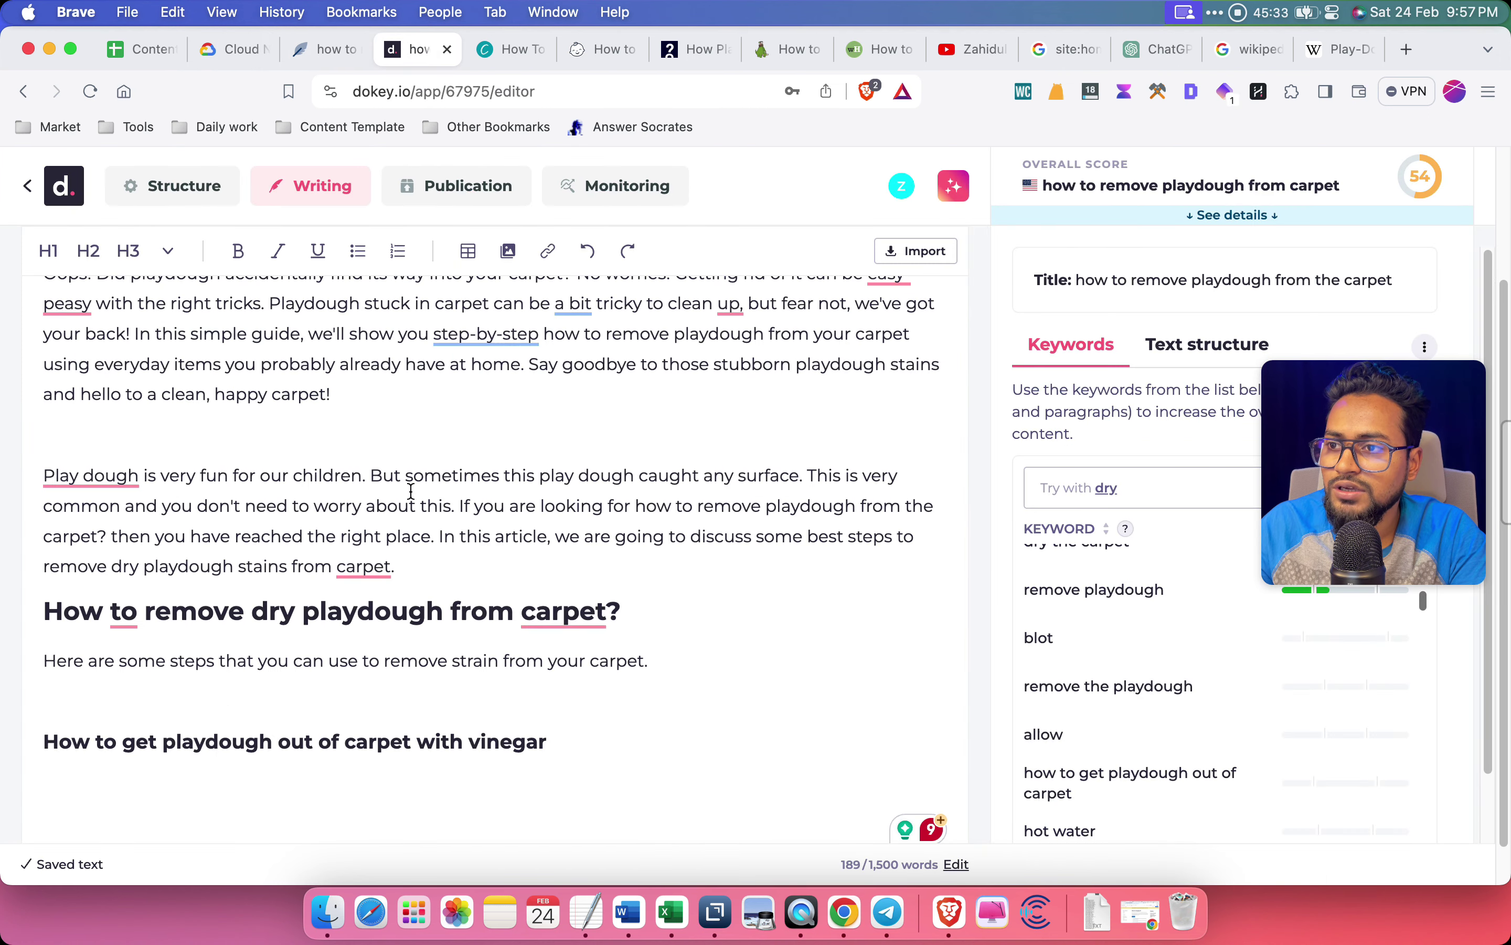
click(83, 777)
key(super+v)
drag(453, 787, 42, 787)
click(128, 250)
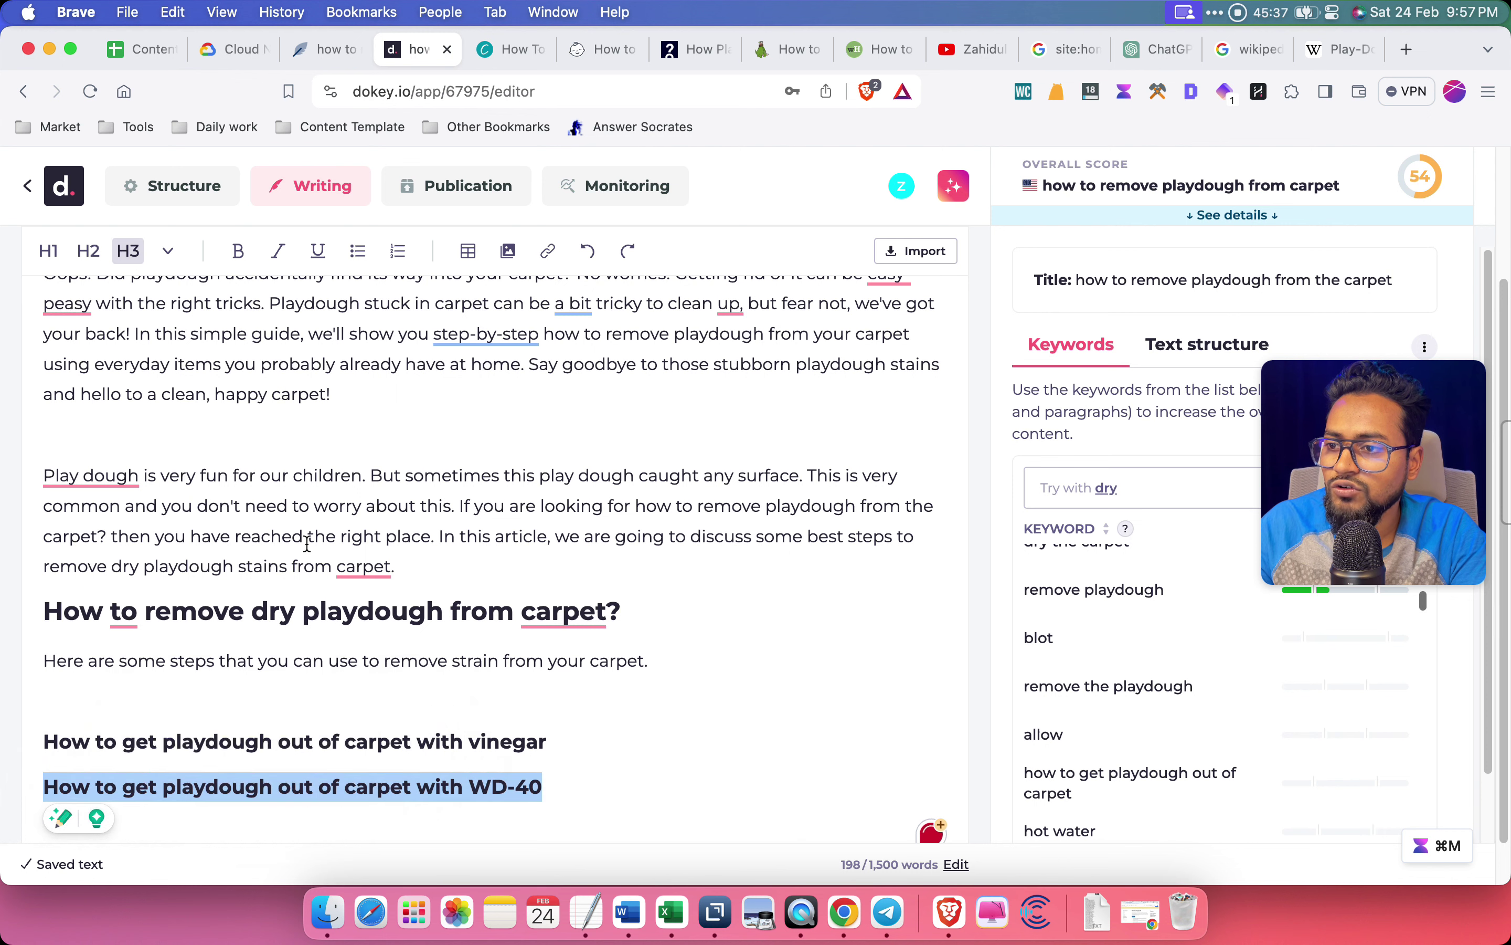
click(572, 784)
key(Return)
scroll(619, 705, down, 3)
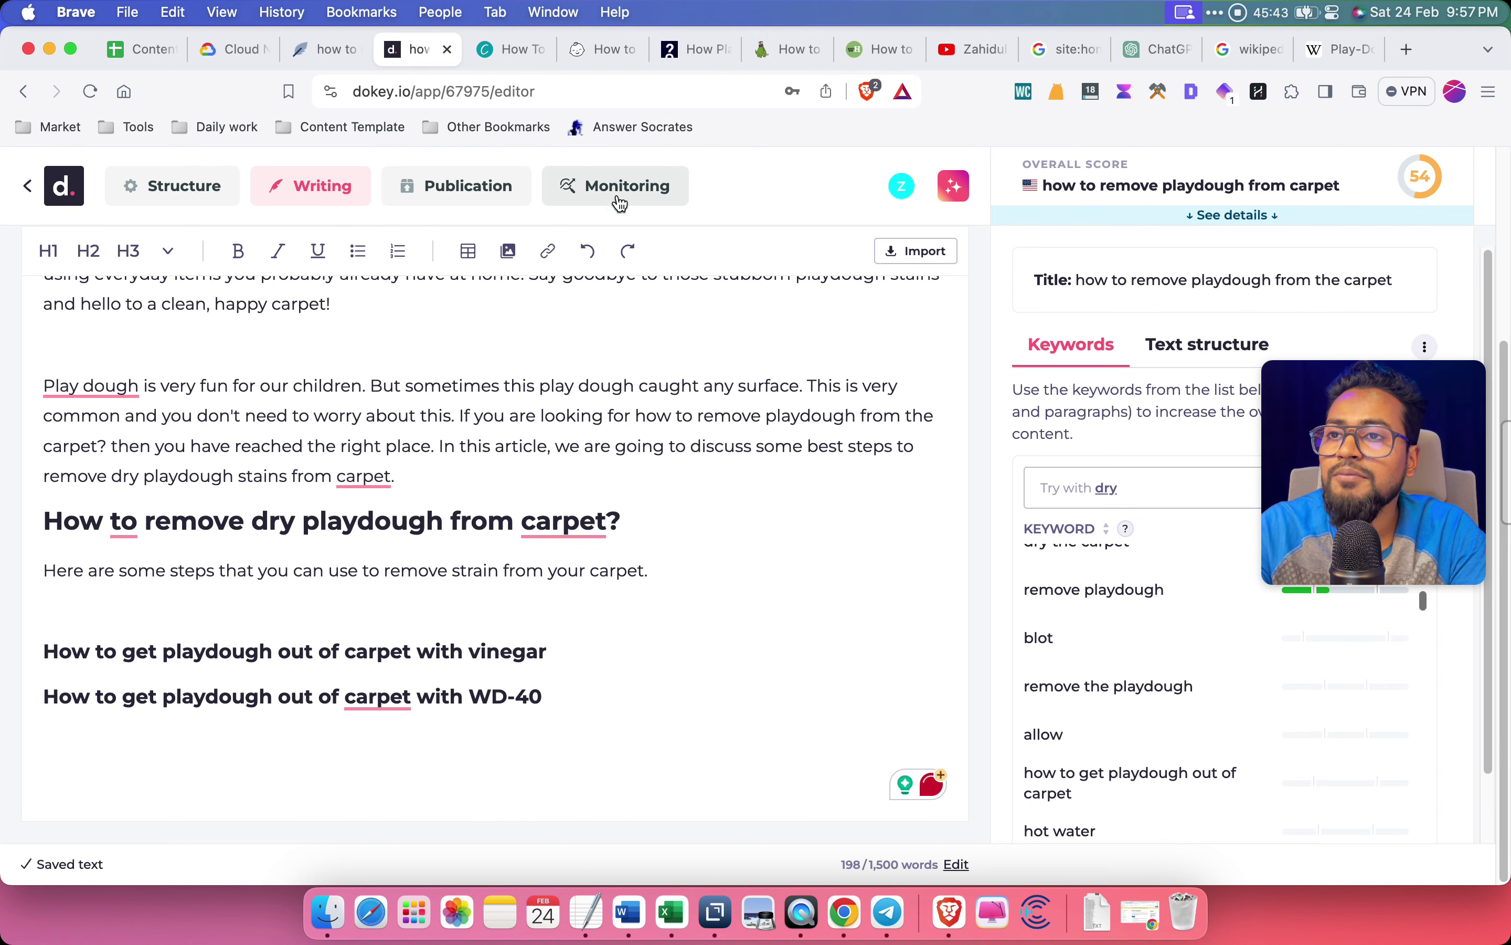
Switch to the HowStuffWorks play dough article and examine its introduction and bulleted removal suggestions
click(677, 52)
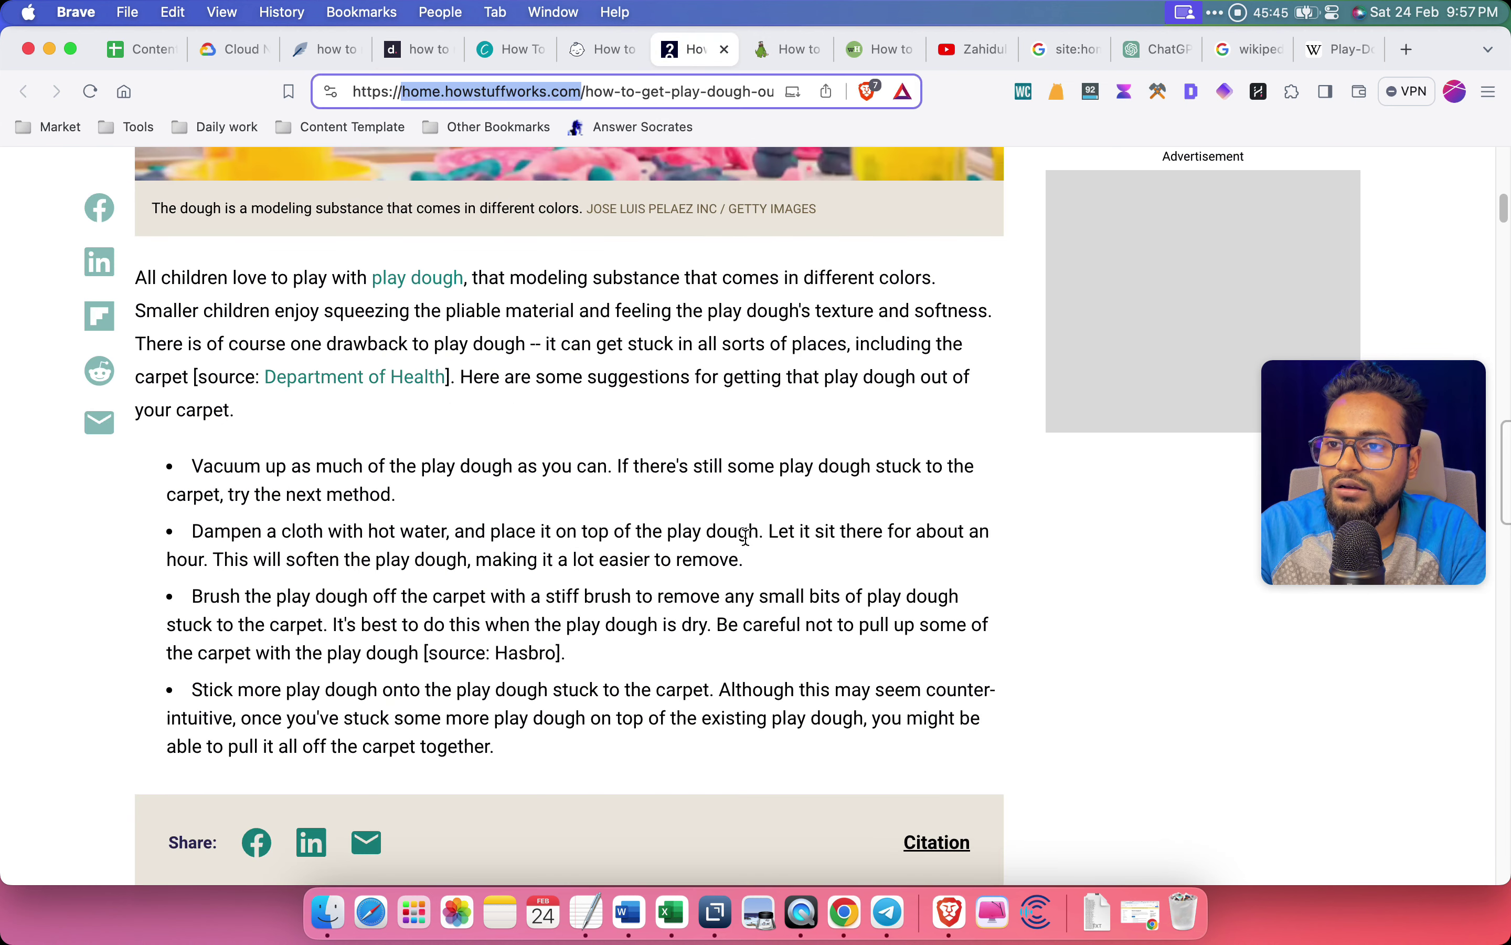
scroll(746, 535, up, 3)
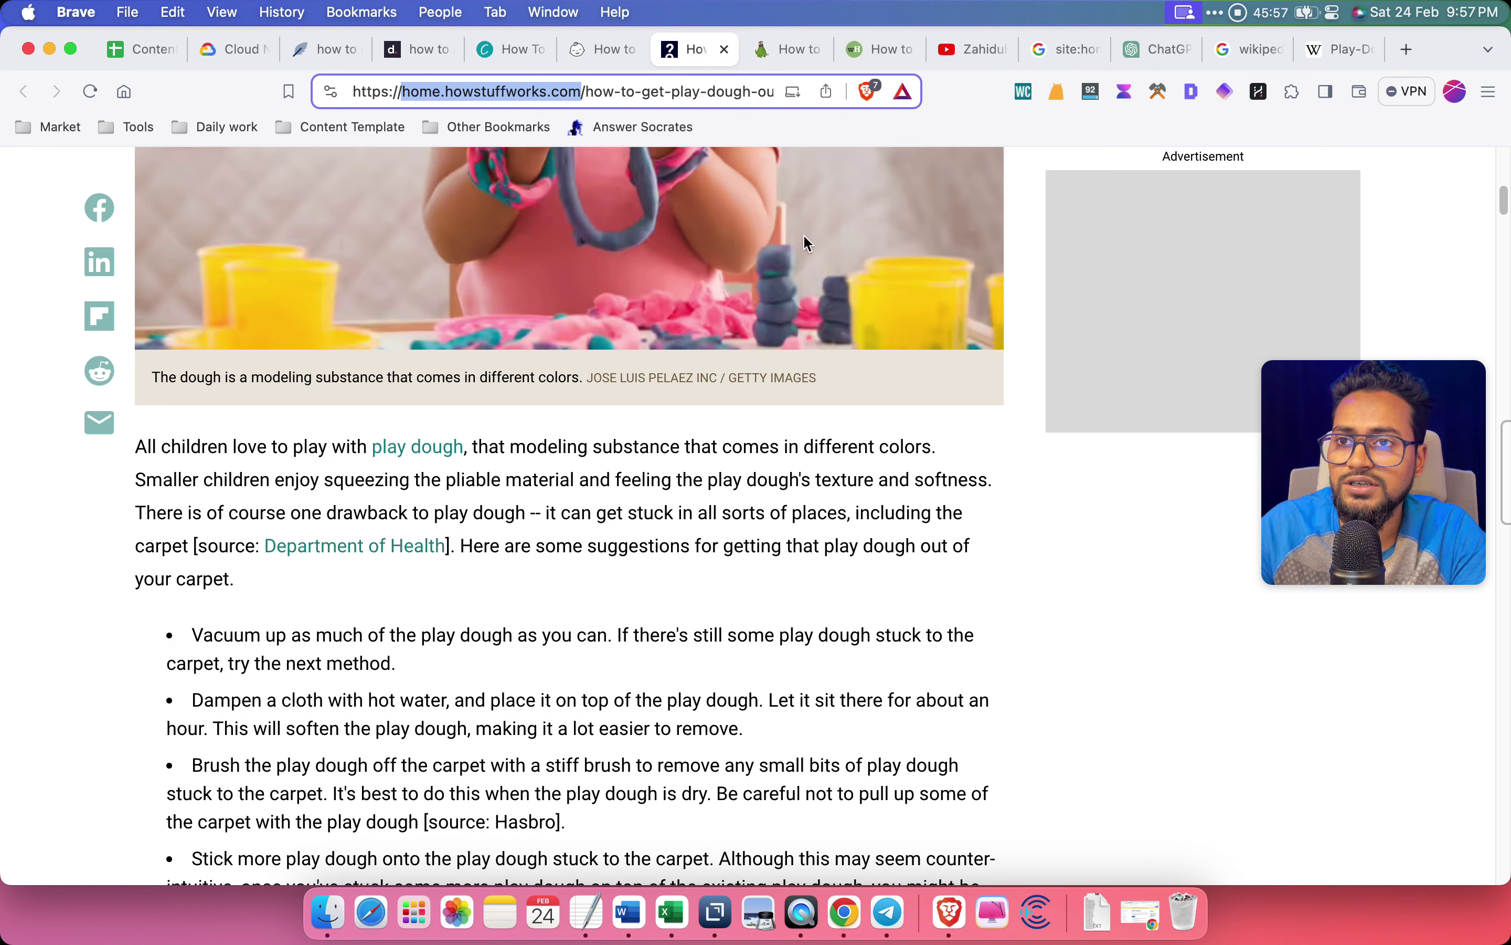
Switch to the Carpet Cave article and copy the heading "How to get playdough out of carpet with ice"
click(790, 58)
scroll(921, 559, down, 5)
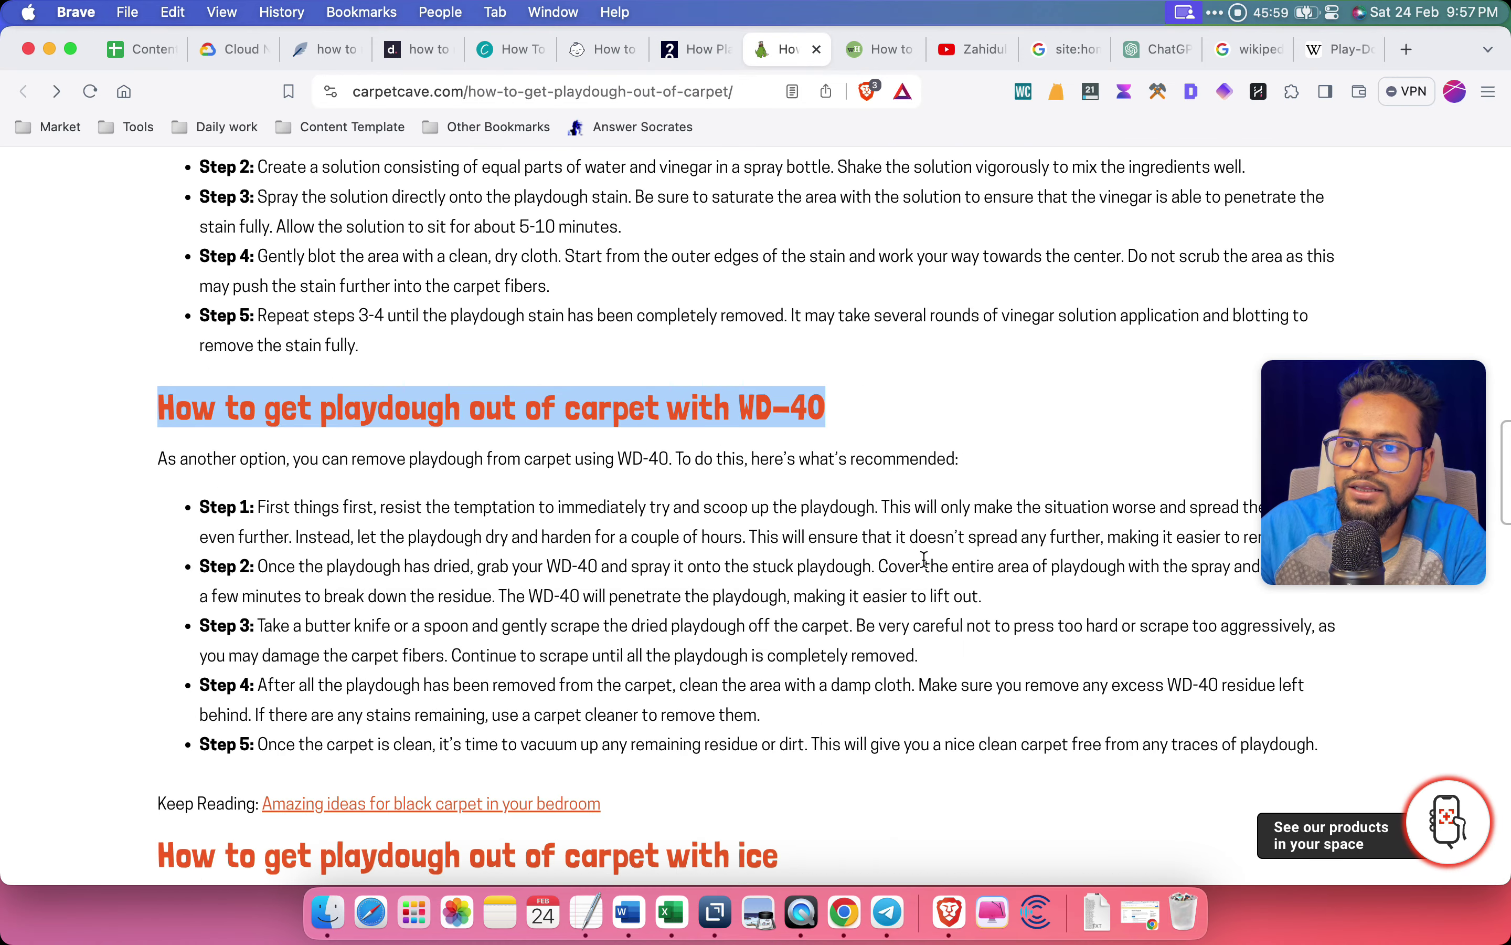
scroll(645, 777, down, 5)
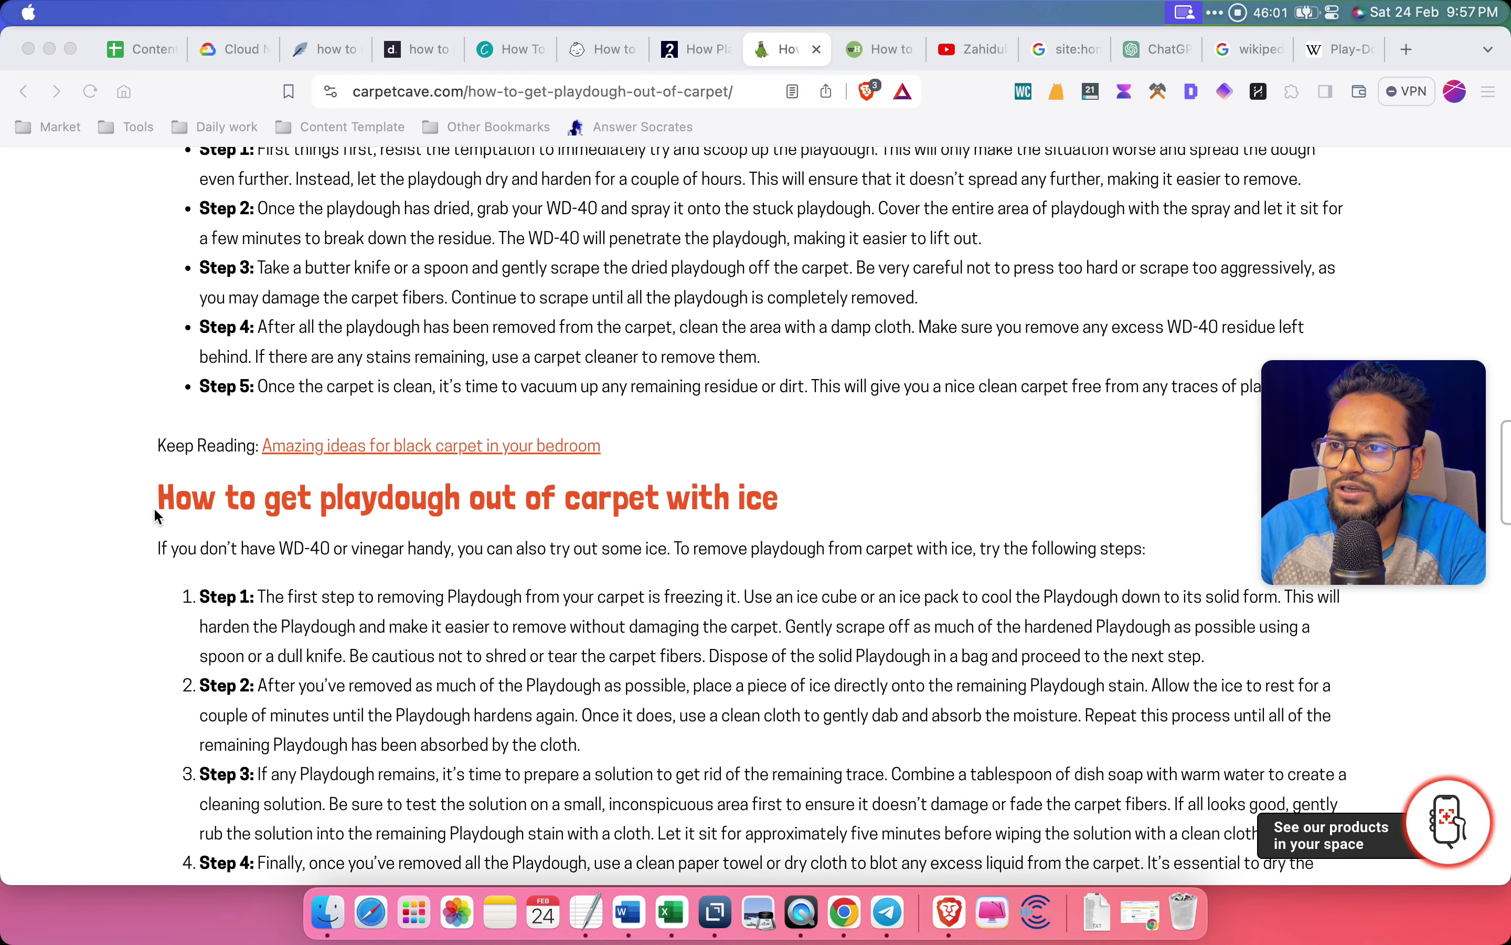
drag(835, 502, 150, 499)
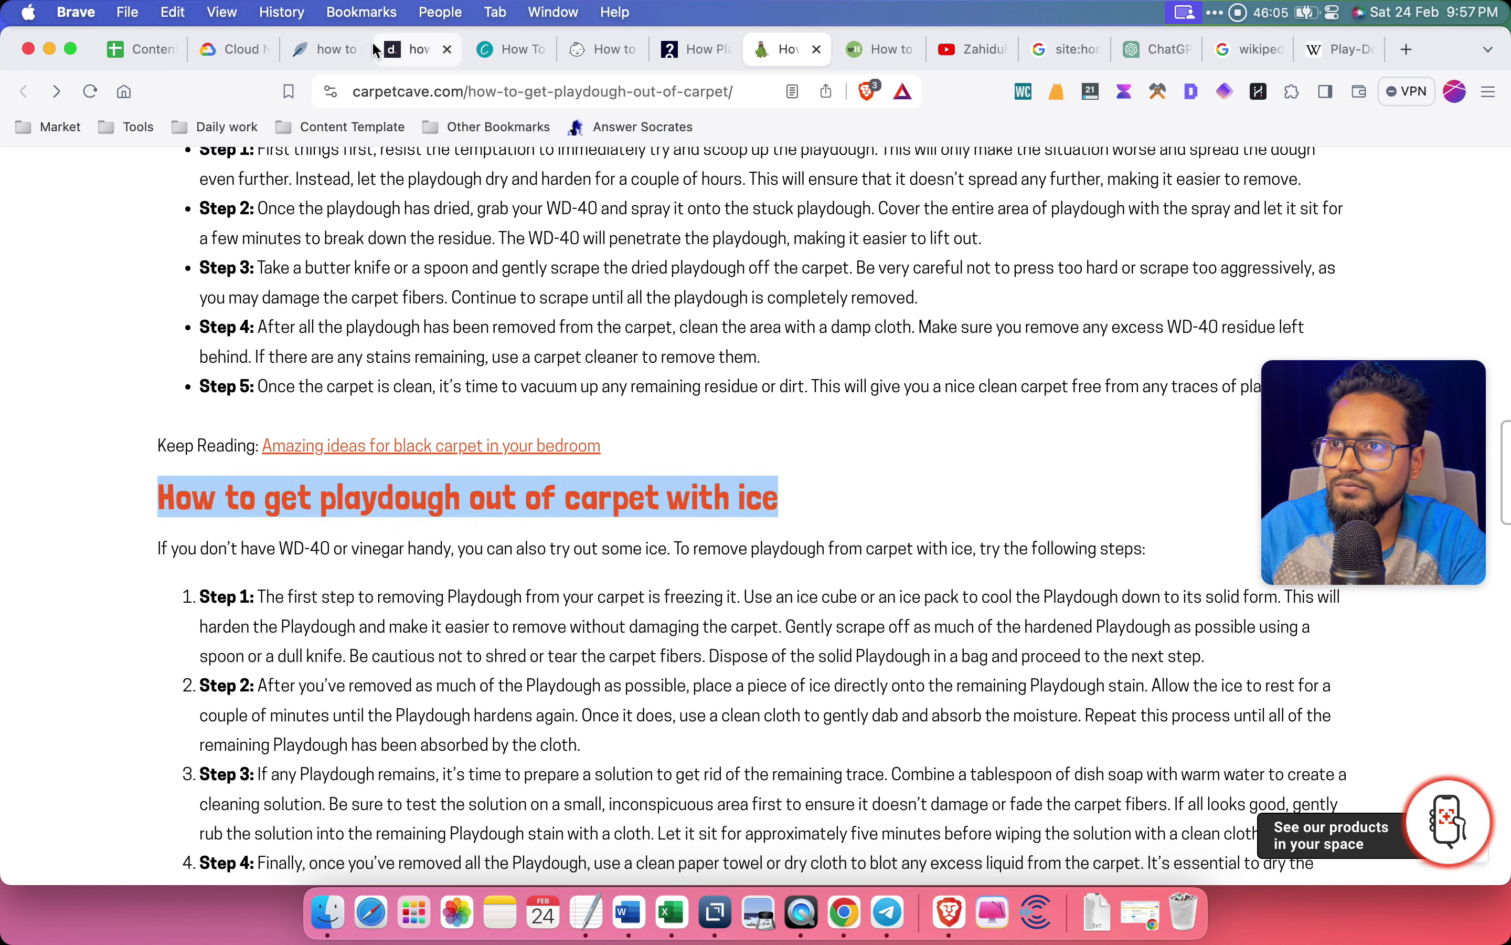
Paste the ice heading below the WD-40 heading in the Dokey article, format it as H3 and add a line below
click(325, 50)
click(425, 50)
click(168, 747)
key(super+v)
click(128, 250)
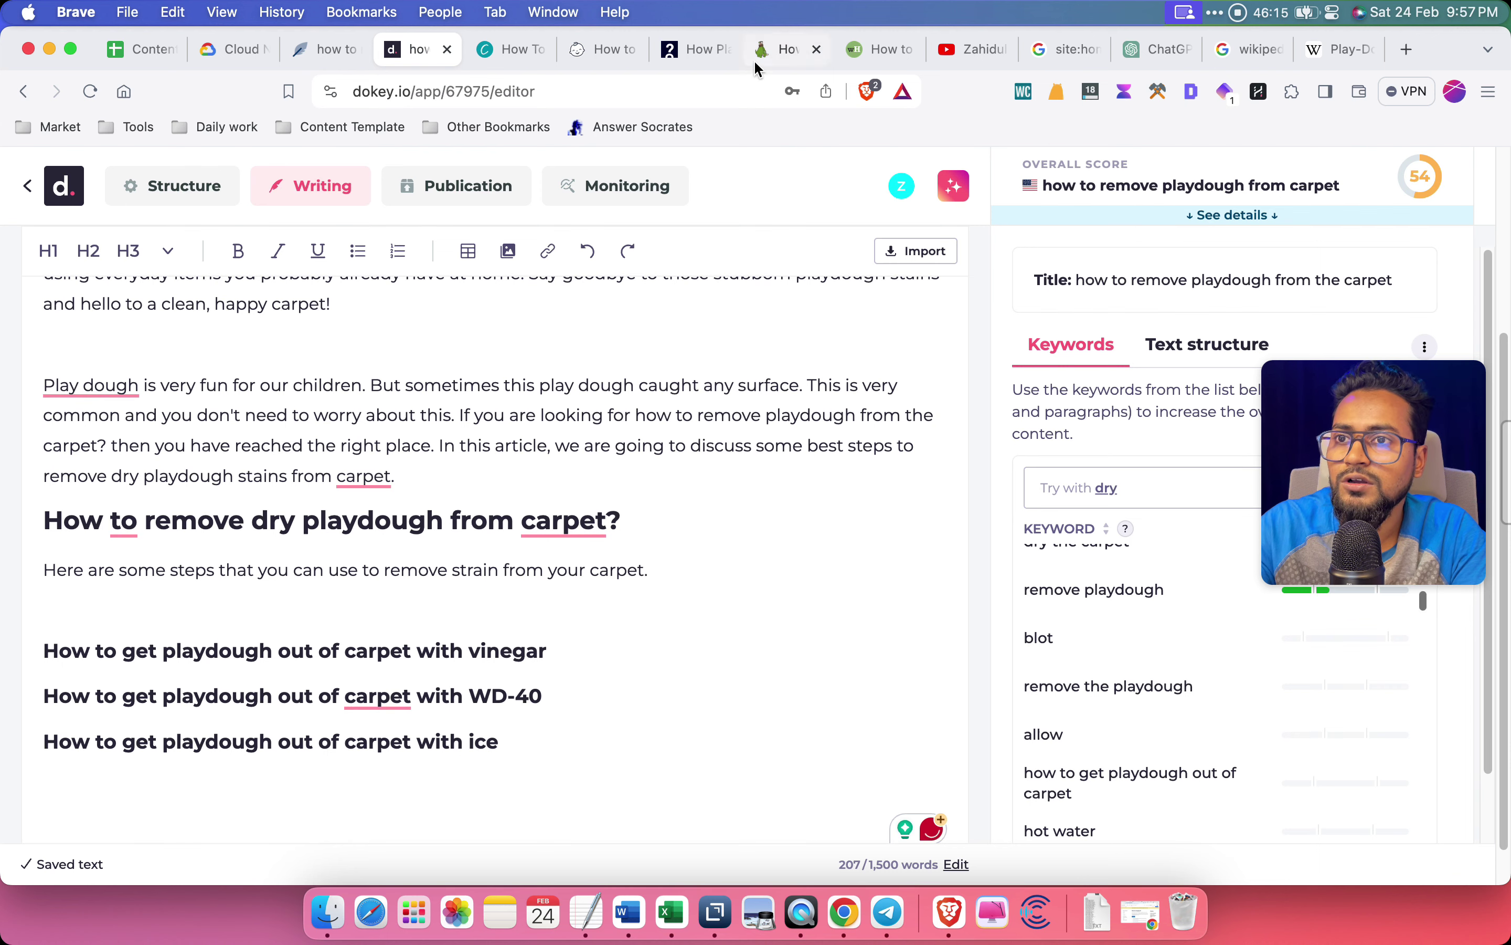
Copy the phrase "Dampen a cloth with hot water" from the bulleted suggestions in the HowStuffWorks article
click(693, 50)
scroll(544, 536, down, 1)
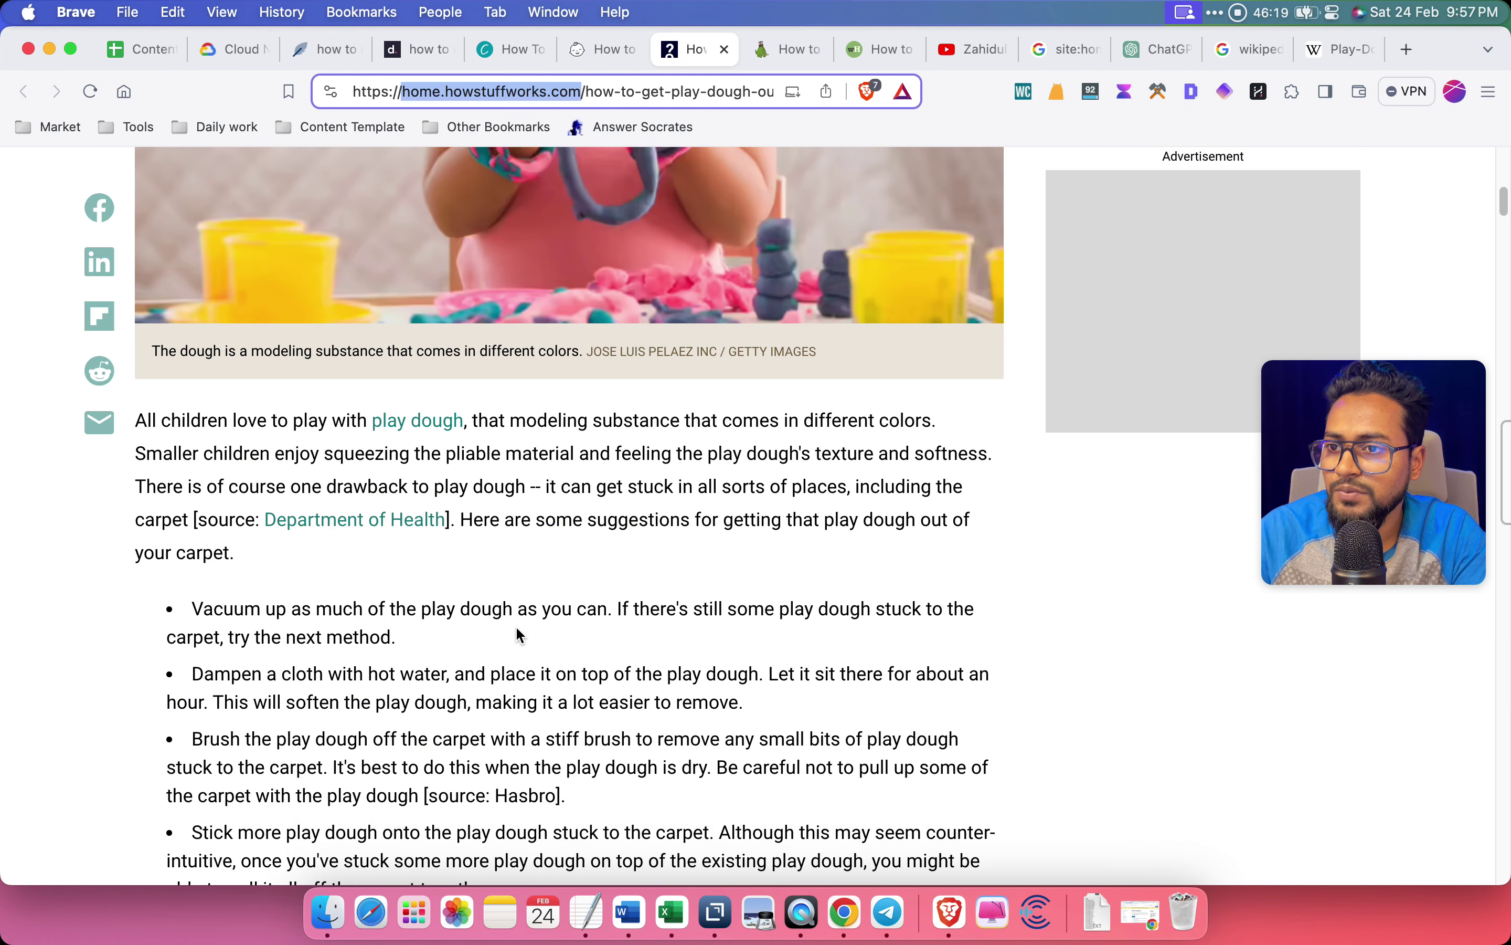
drag(197, 609, 261, 601)
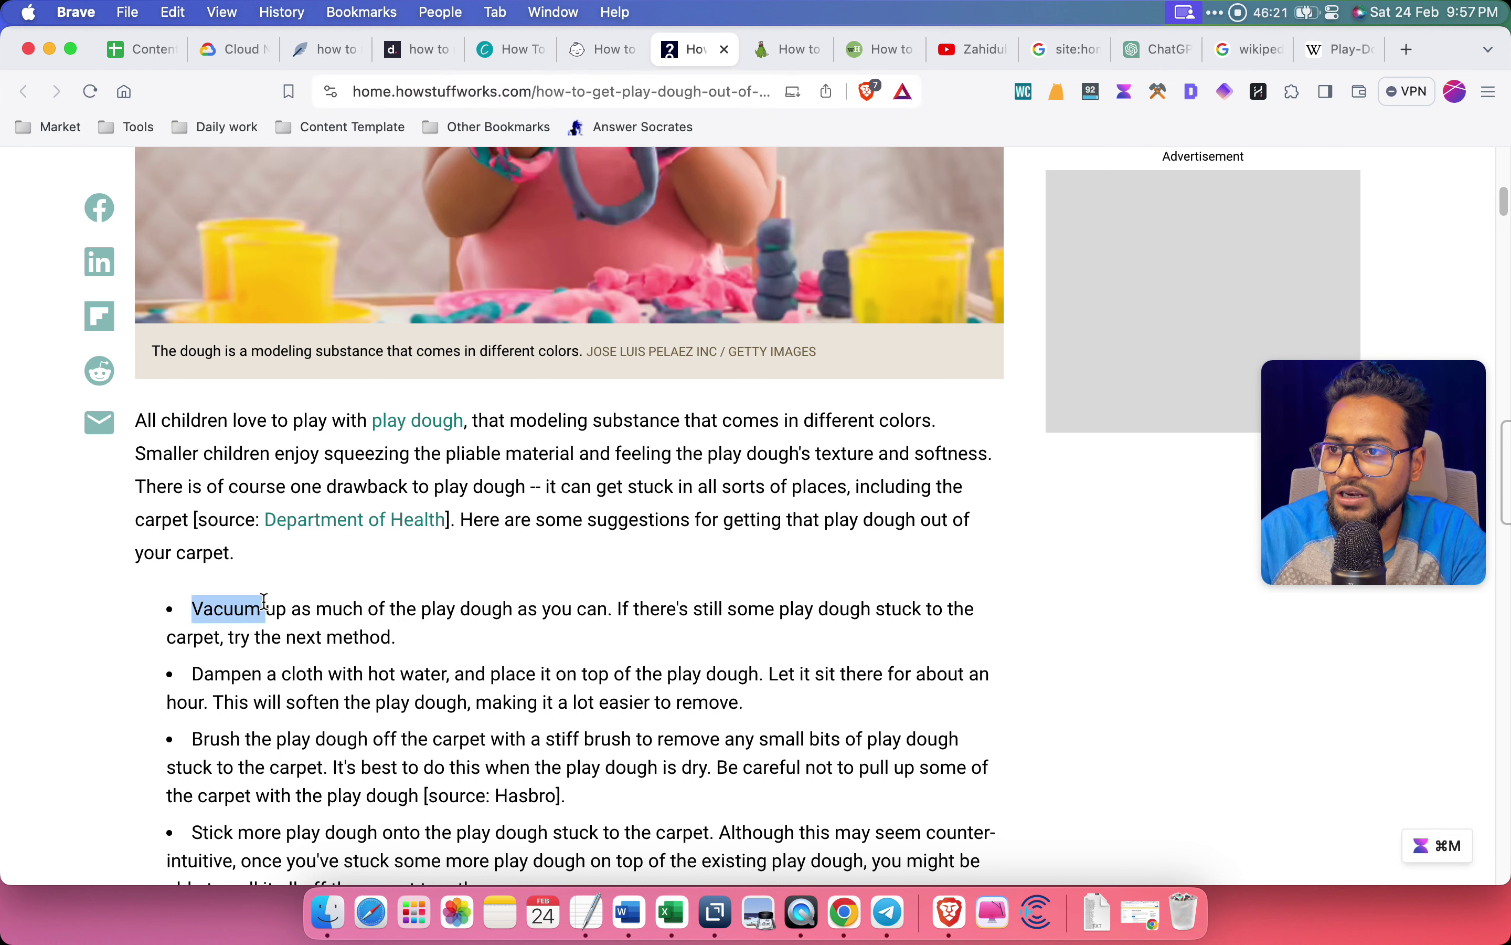
click(575, 607)
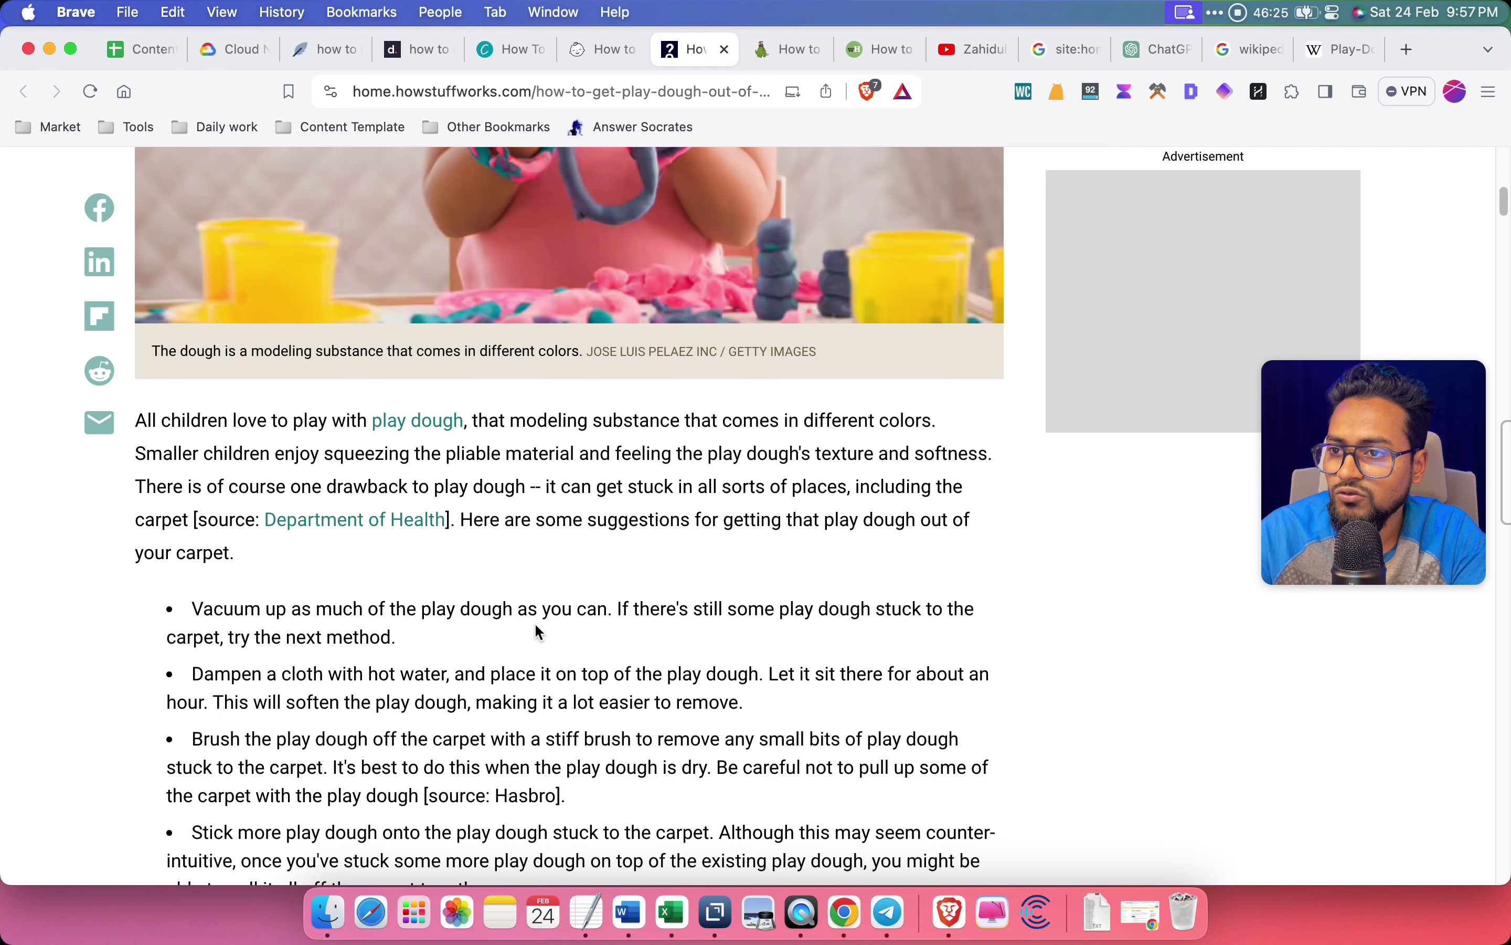
scroll(718, 612, down, 1)
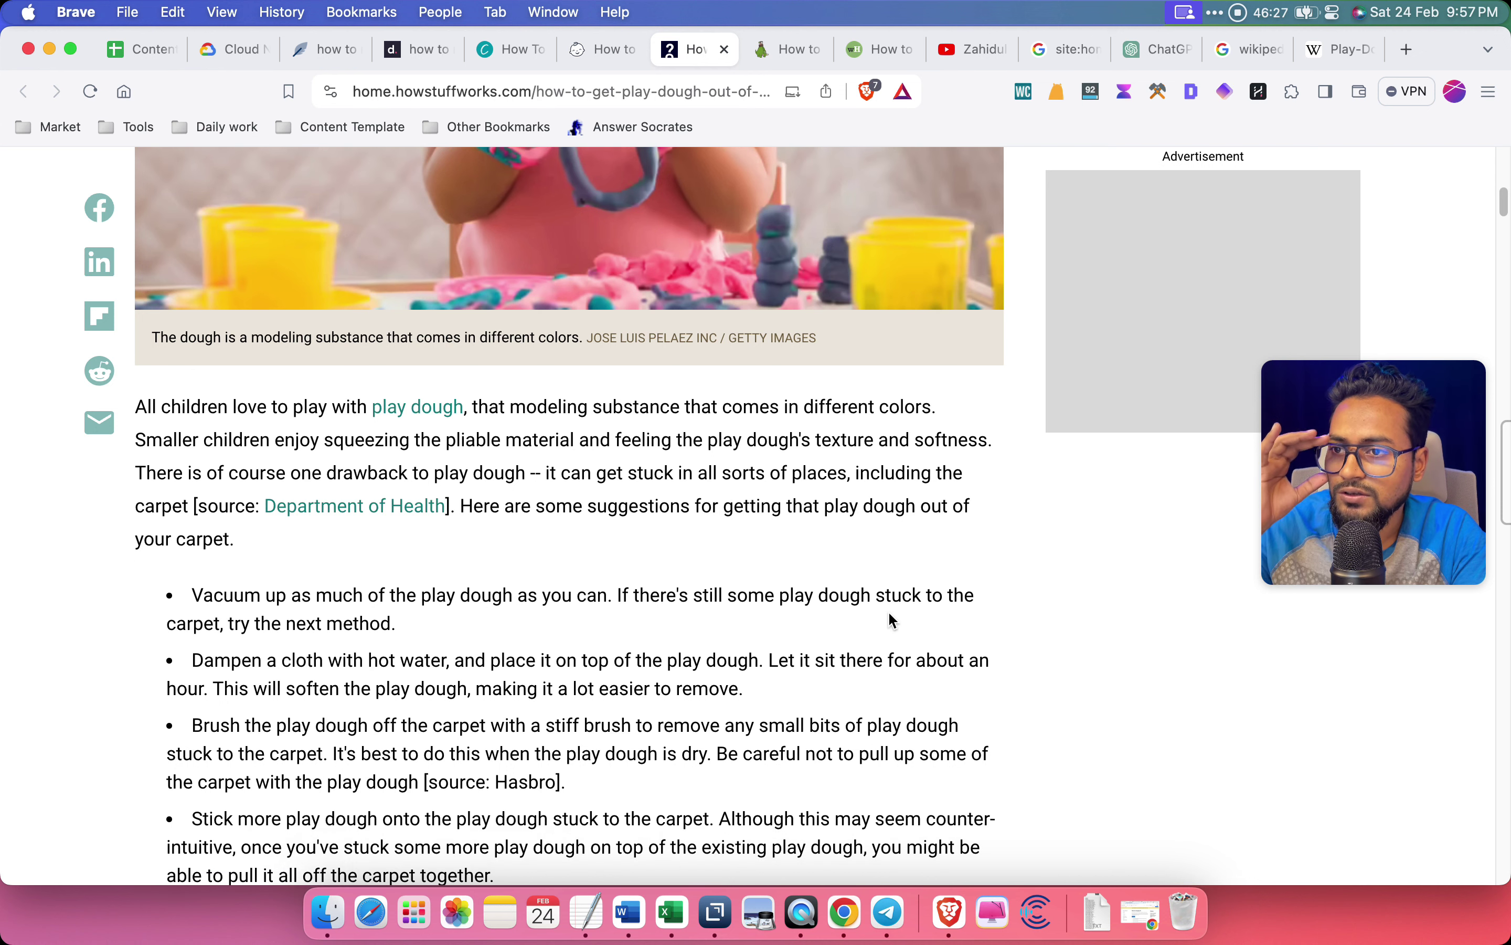
scroll(365, 663, down, 2)
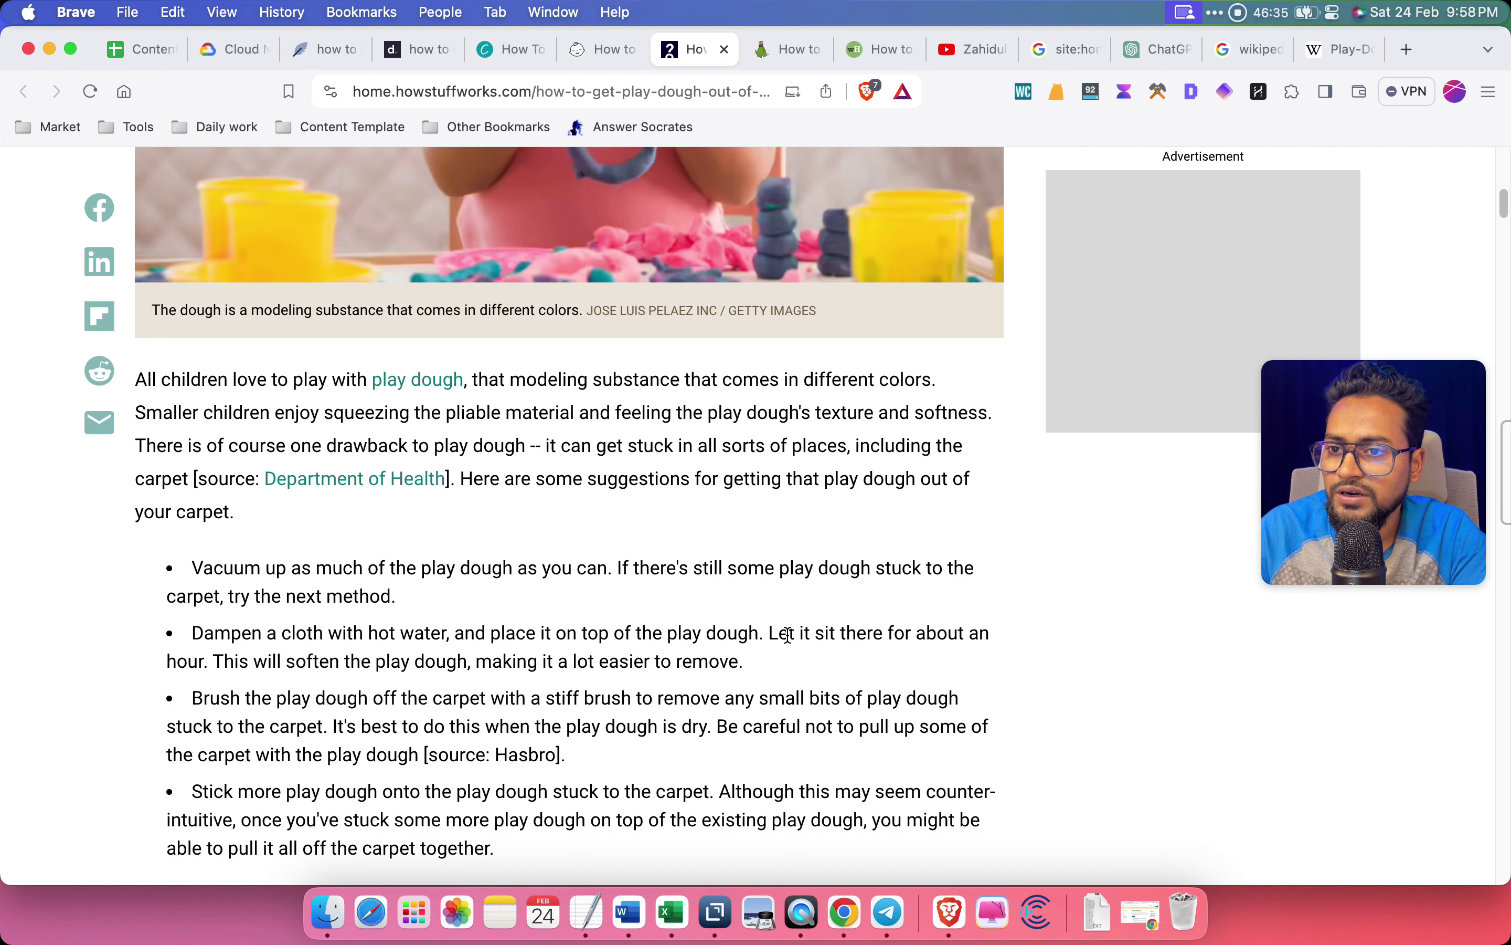
drag(194, 633, 761, 626)
click(525, 626)
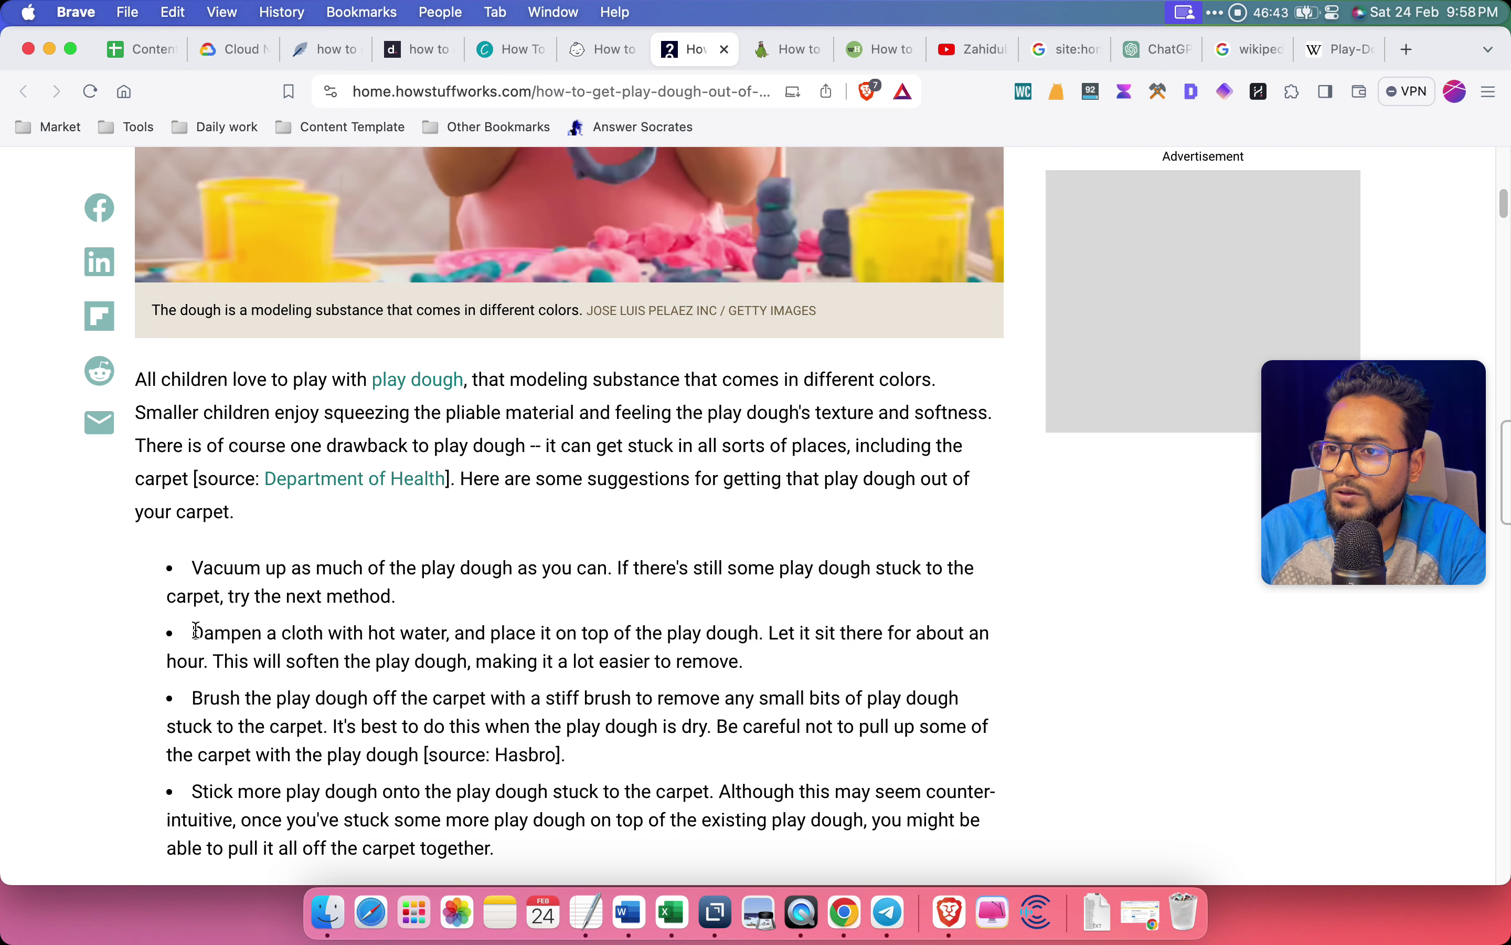
drag(194, 633, 448, 633)
key(super+c)
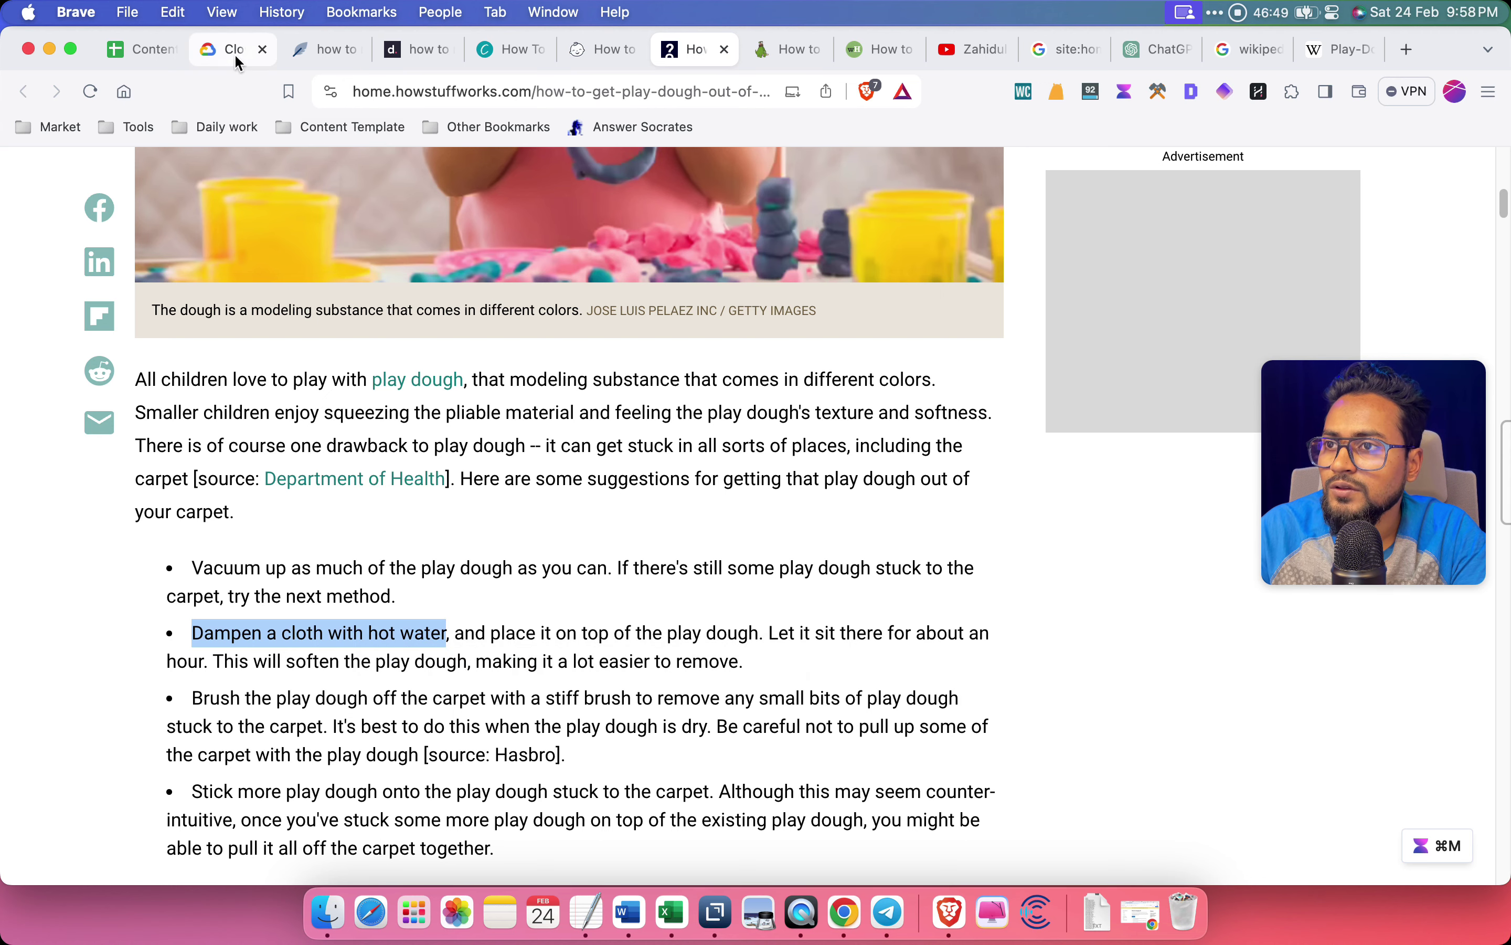
Paste "Dampen a cloth with hot water" on the line below the ice heading in the Dokey article
click(324, 49)
click(437, 48)
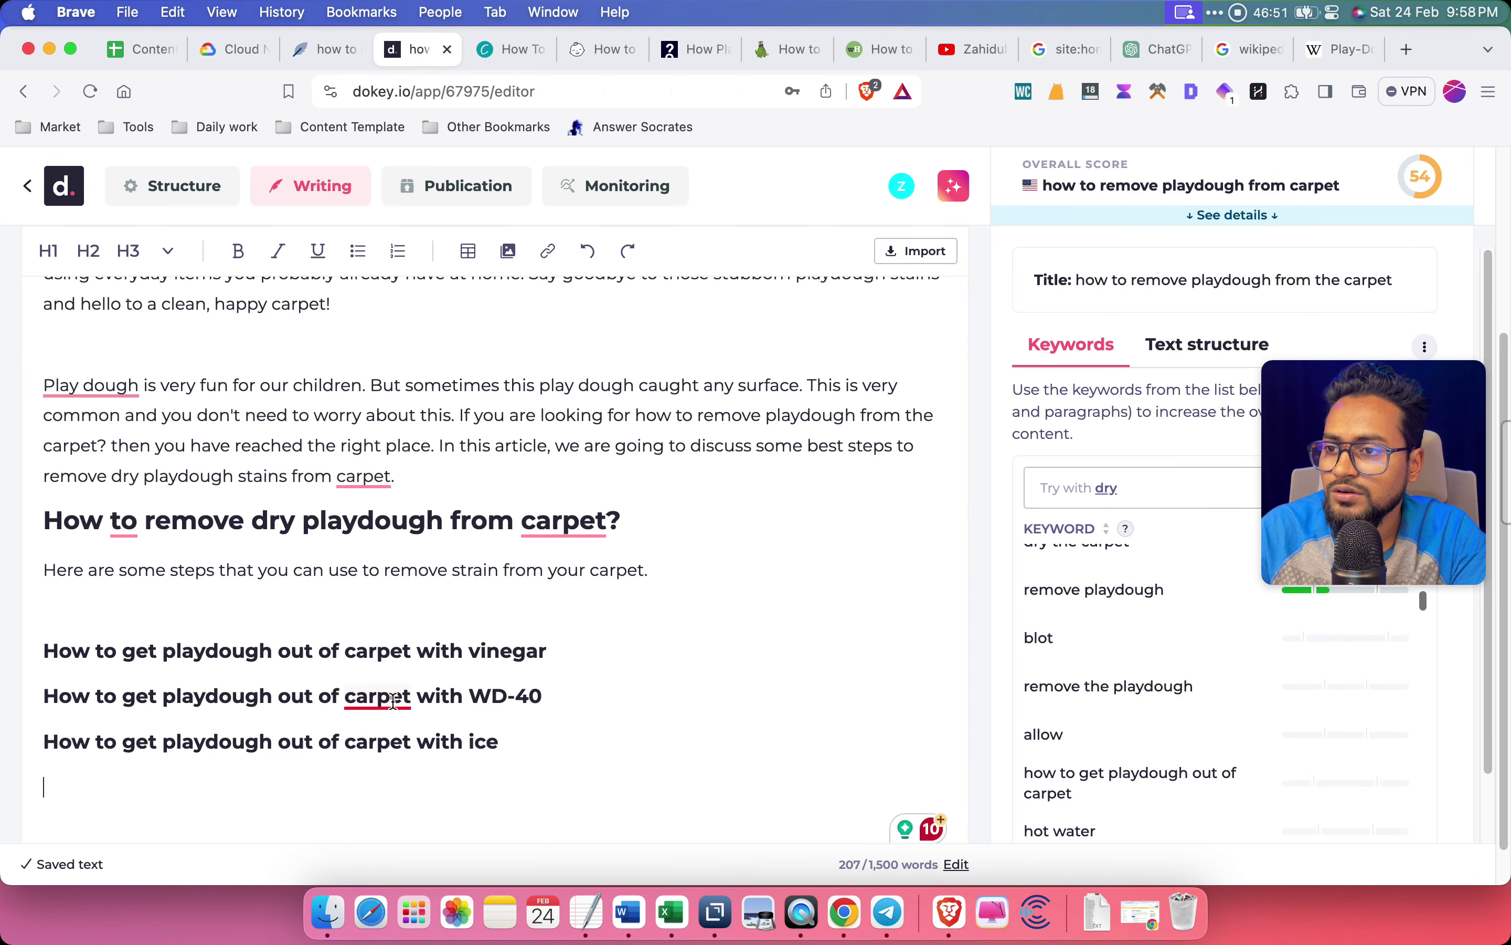
key(super+v)
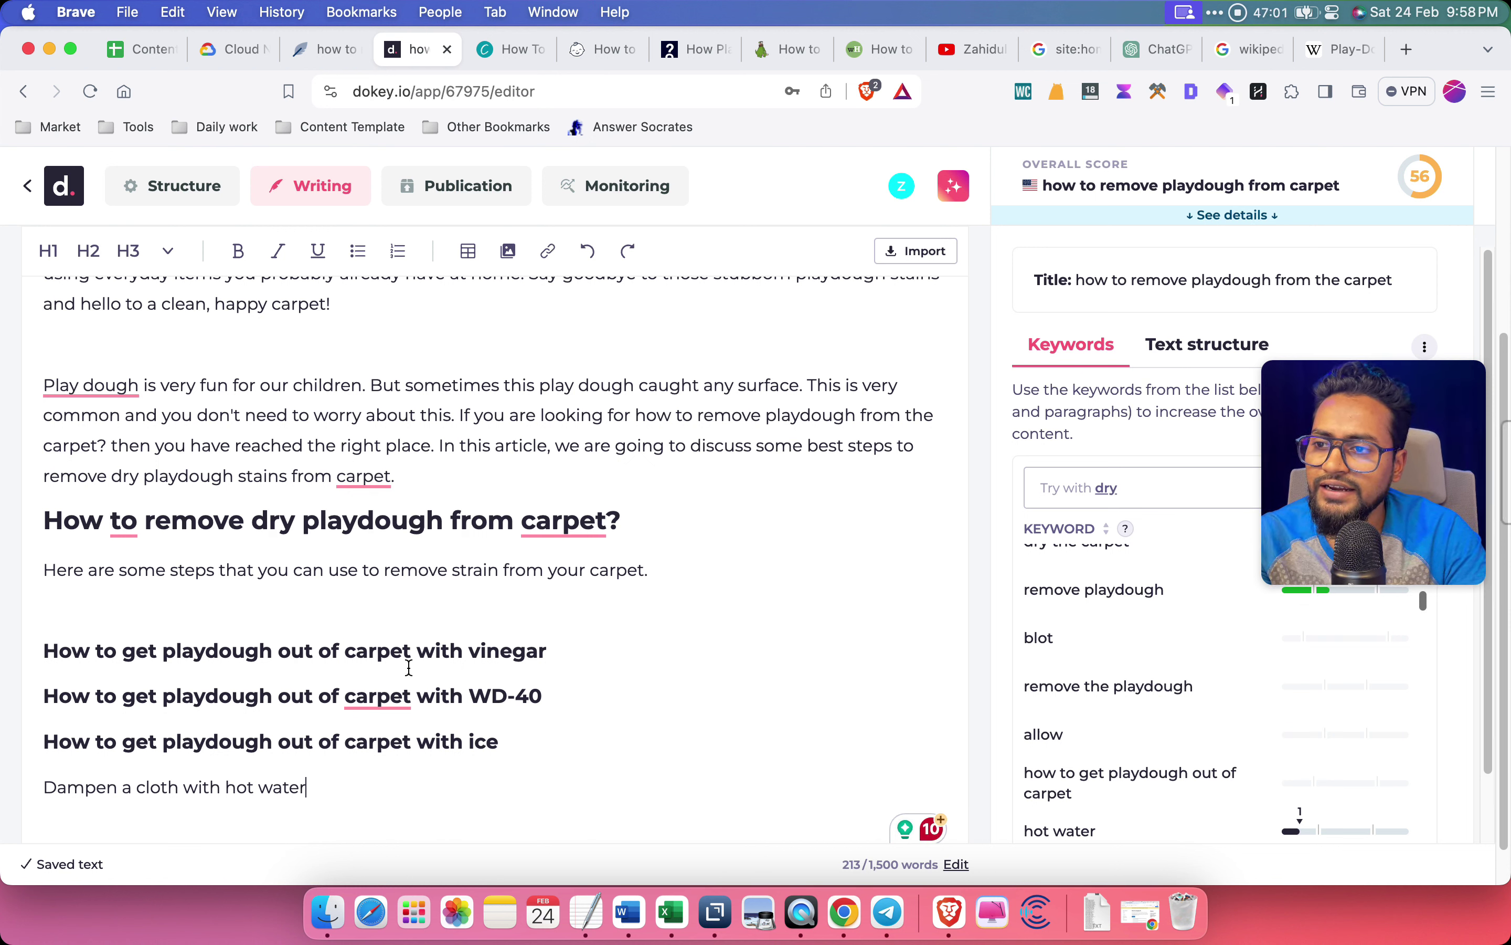
drag(419, 656, 44, 652)
click(210, 703)
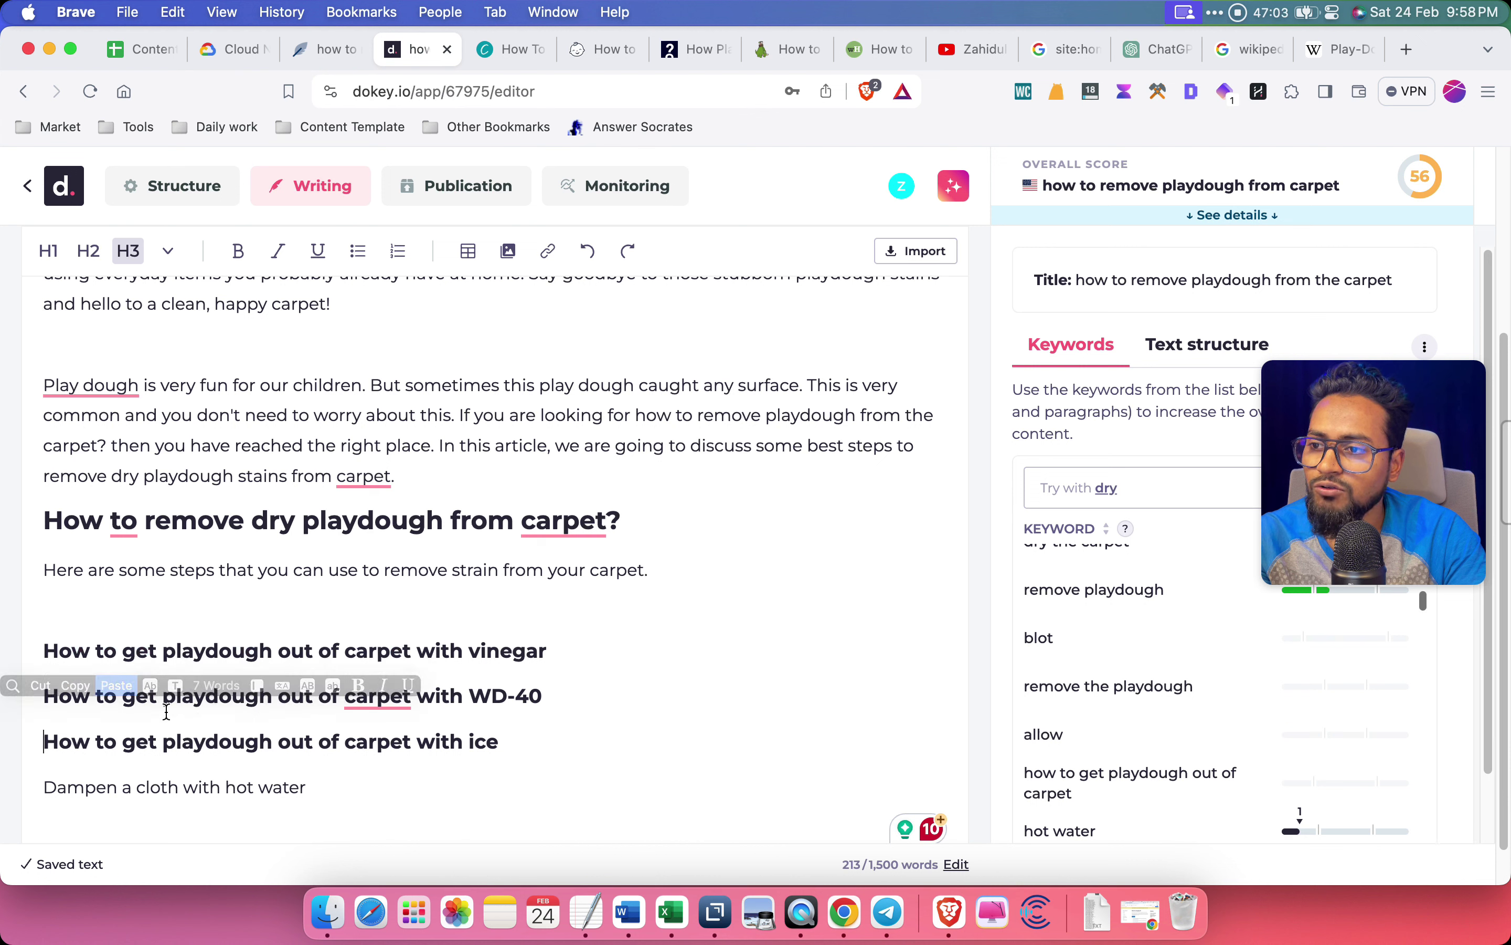
drag(413, 690, 44, 693)
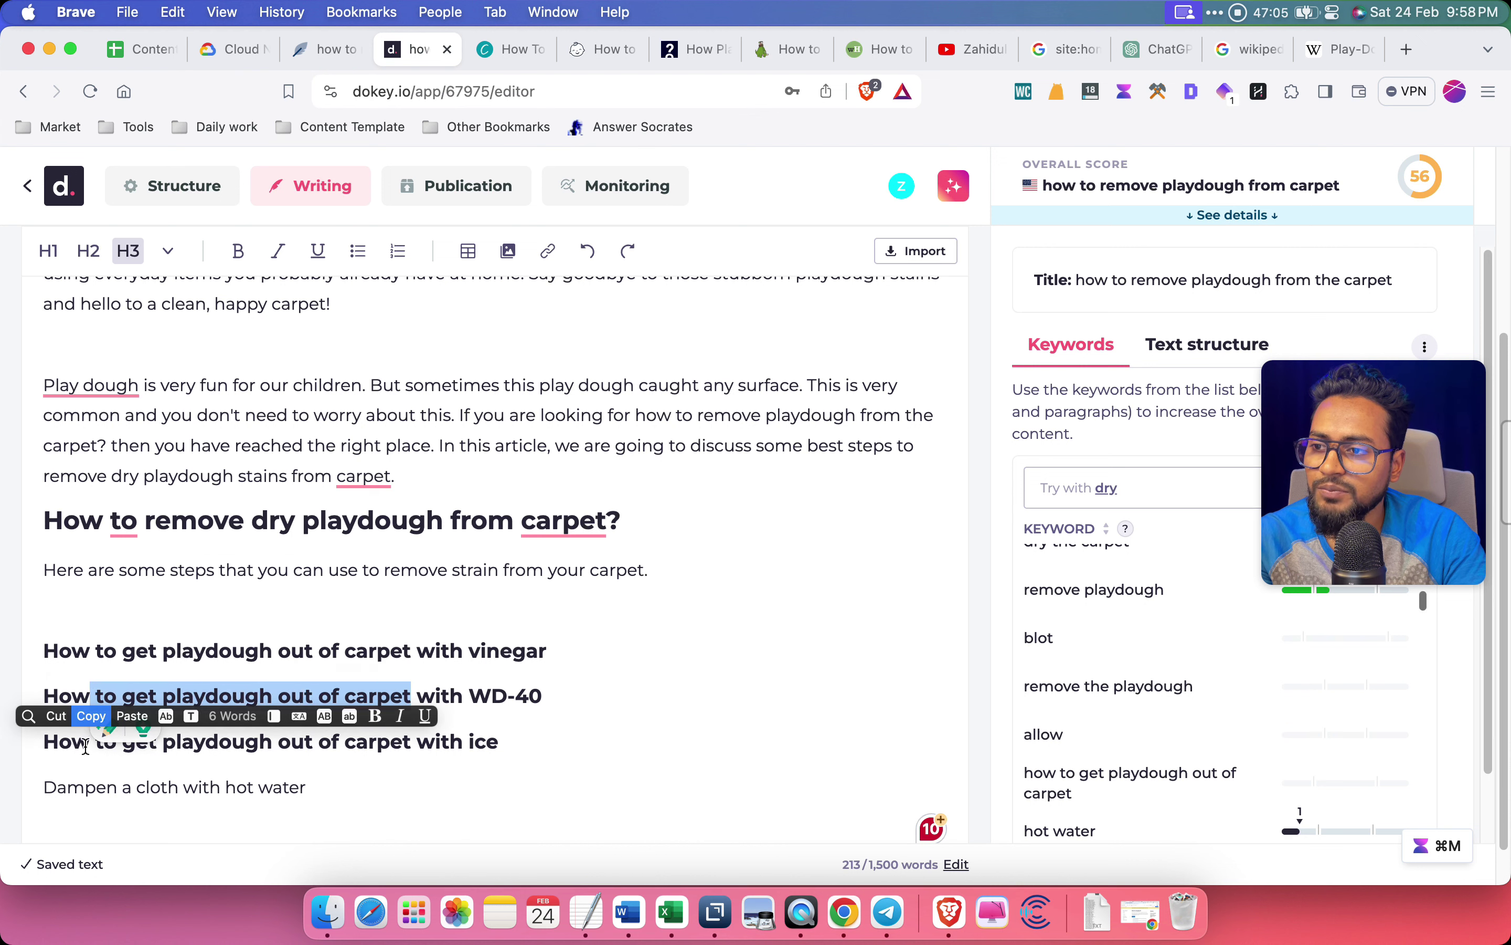
click(157, 812)
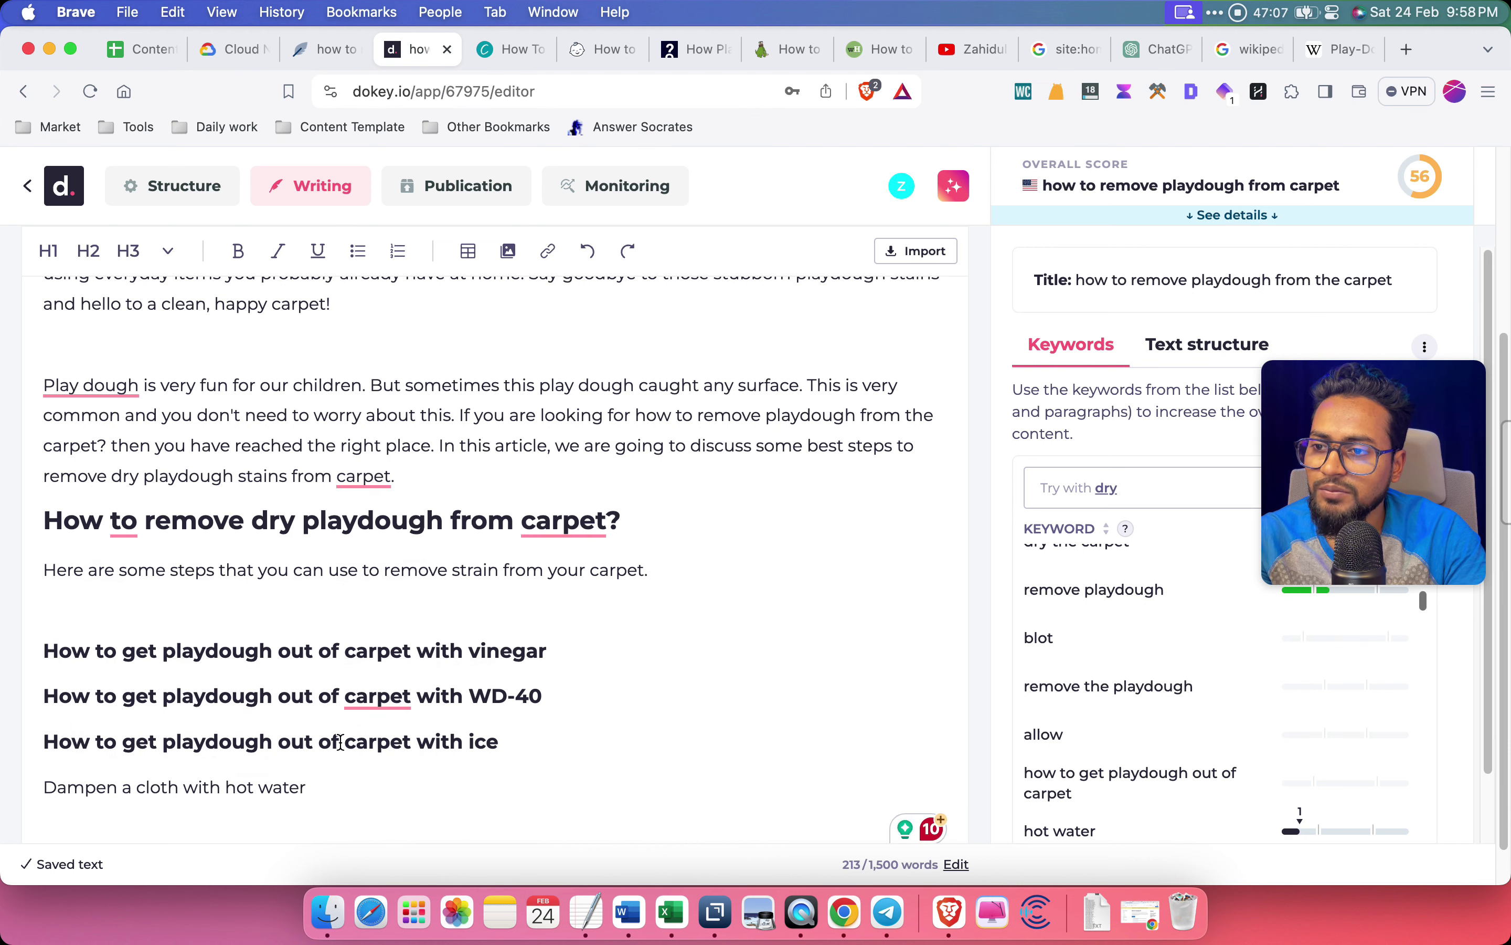
drag(341, 744, 94, 744)
click(557, 755)
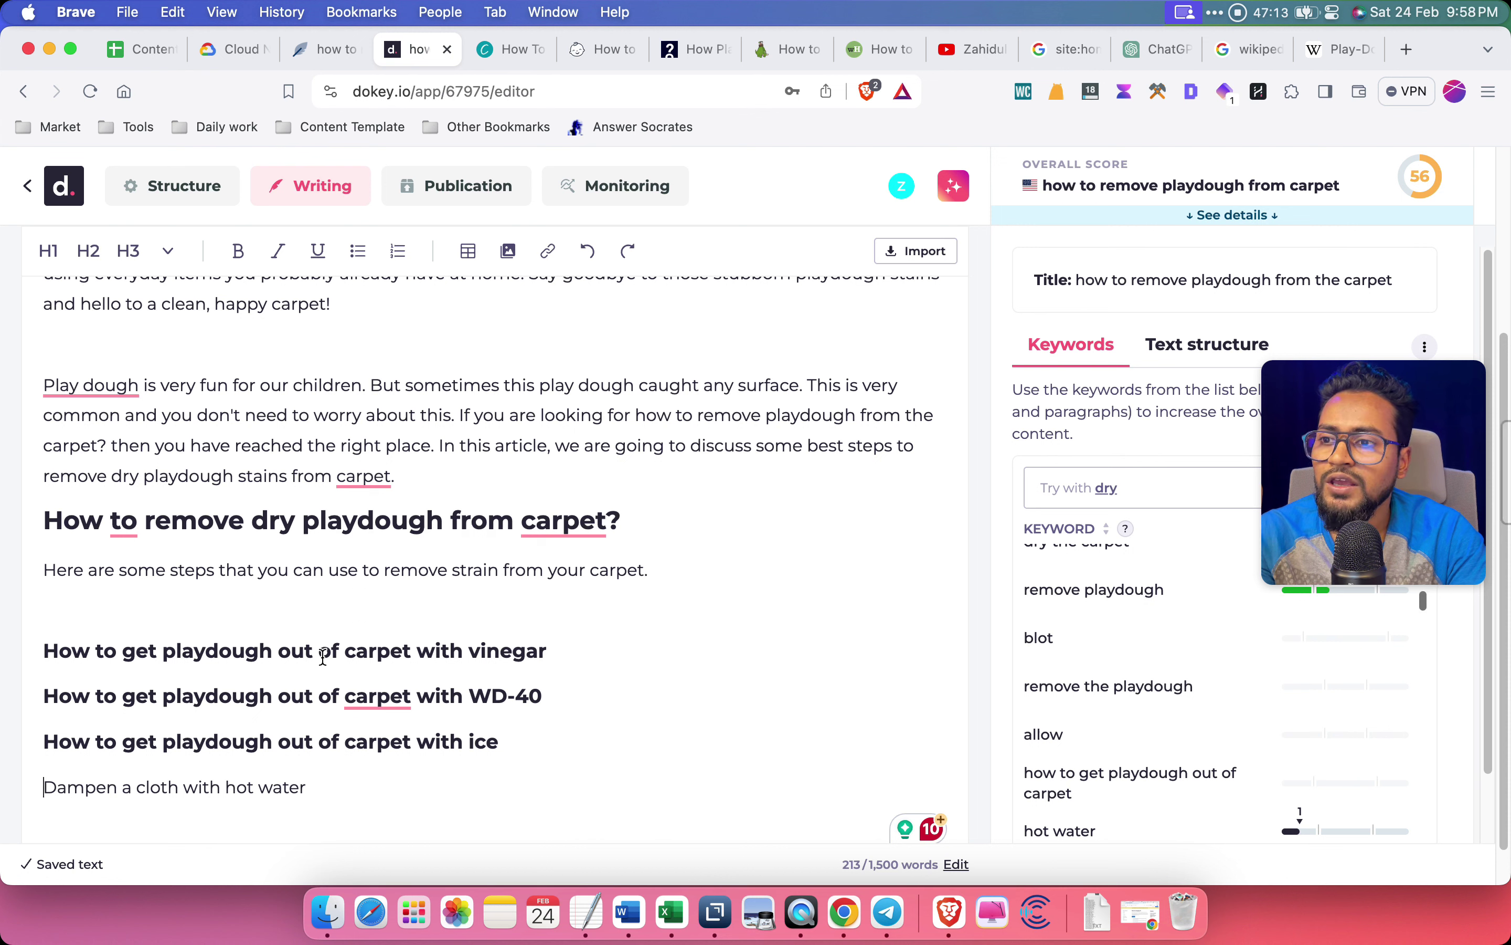
Replace "How to get playdough out of" in the vinegar heading with "Method 1:"
drag(338, 648, 43, 650)
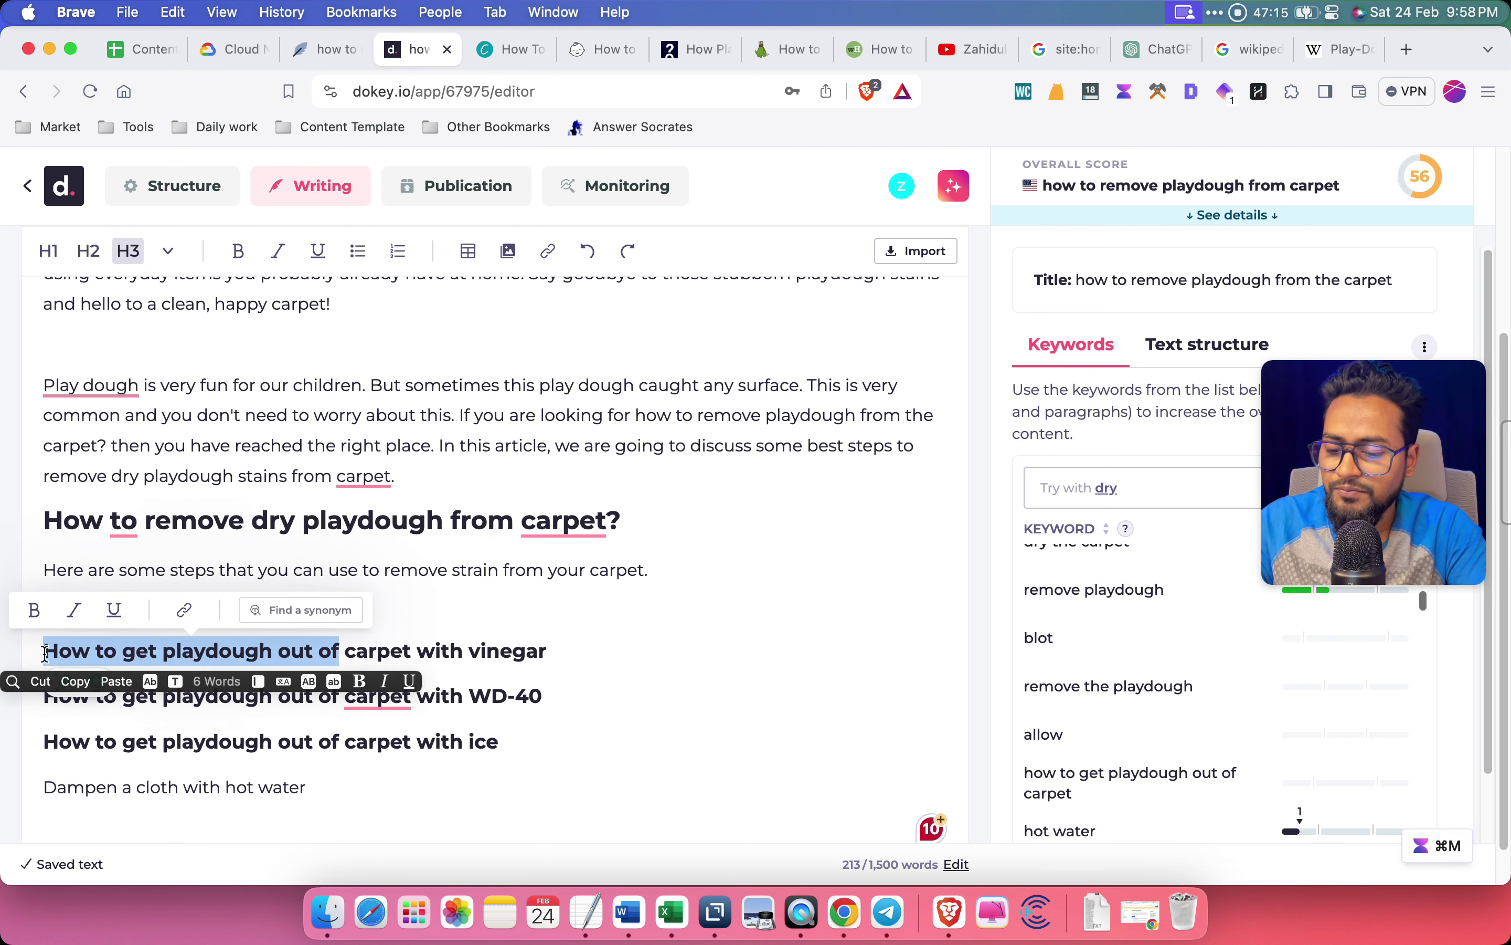
text(Metod)
key(BackSpace)
key(BackSpace)
text(g)
key(BackSpace)
text(hod 1:)
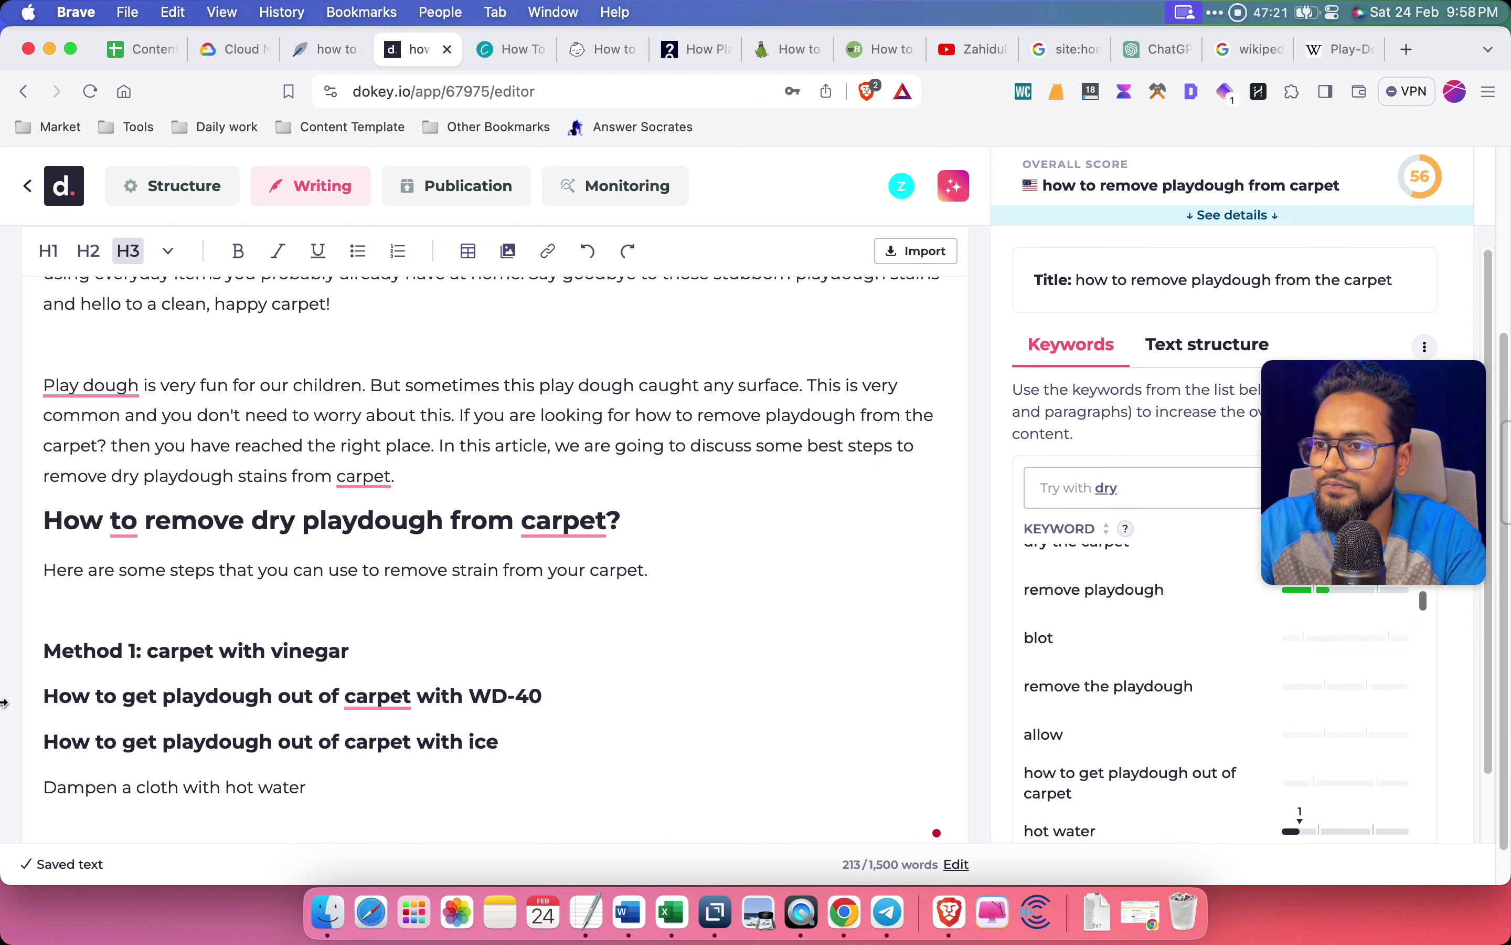
Add the prefix "Method 2:" in front of the WD-40 heading, correcting any misspelling in it
click(50, 696)
text(Metjod )
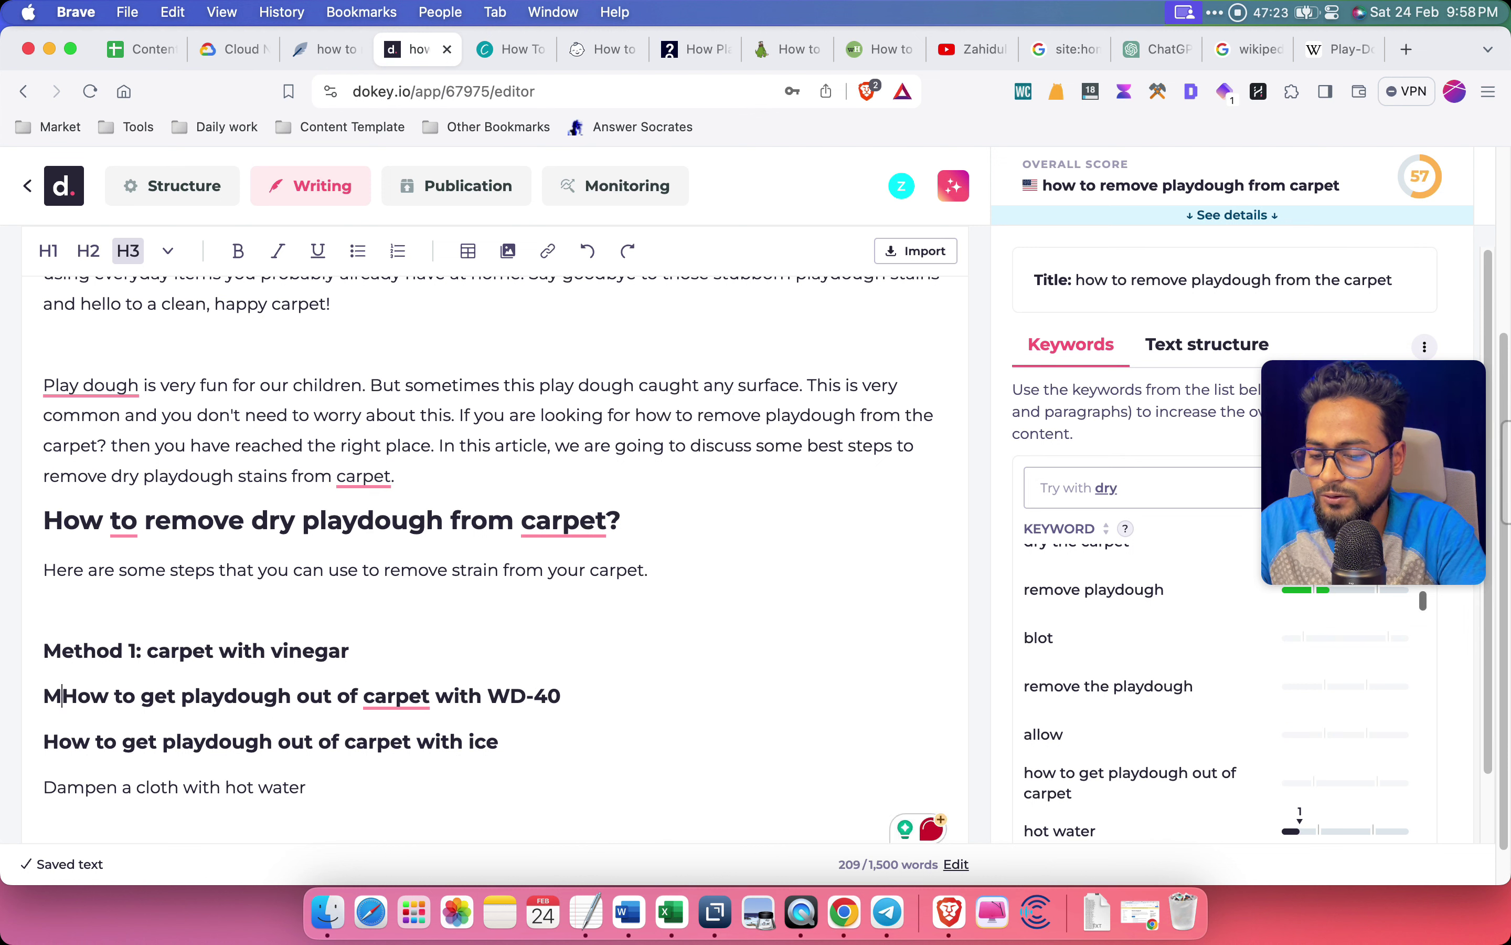
text(2:)
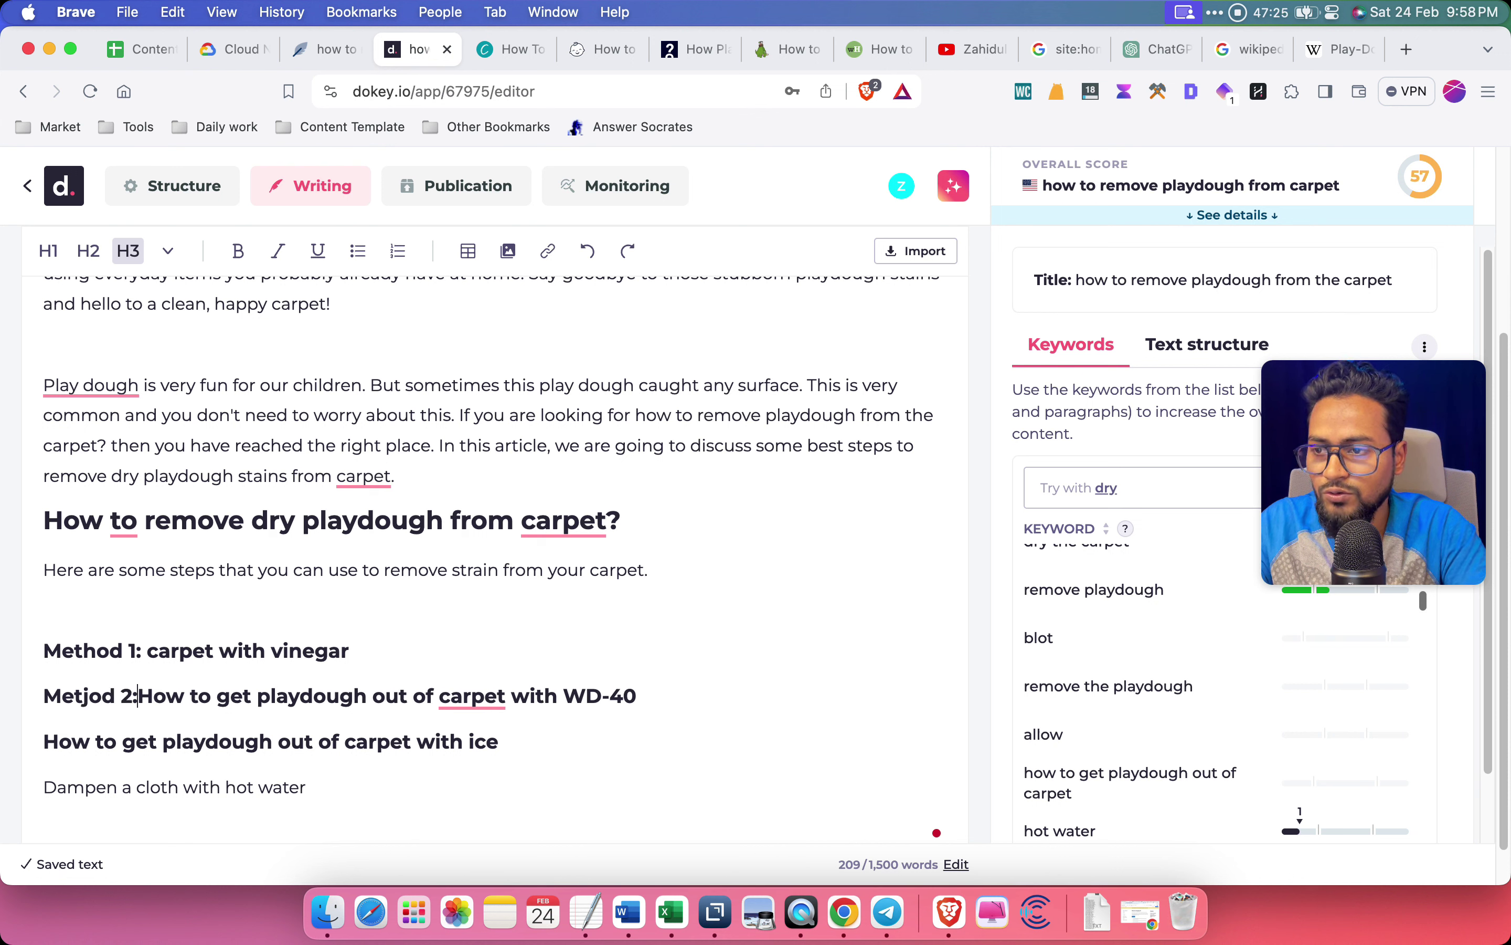
mouse_move(69, 696)
click(83, 550)
Add the prefix "Method 3:" in front of the ice heading
click(44, 741)
text(Met)
text(hod 3:)
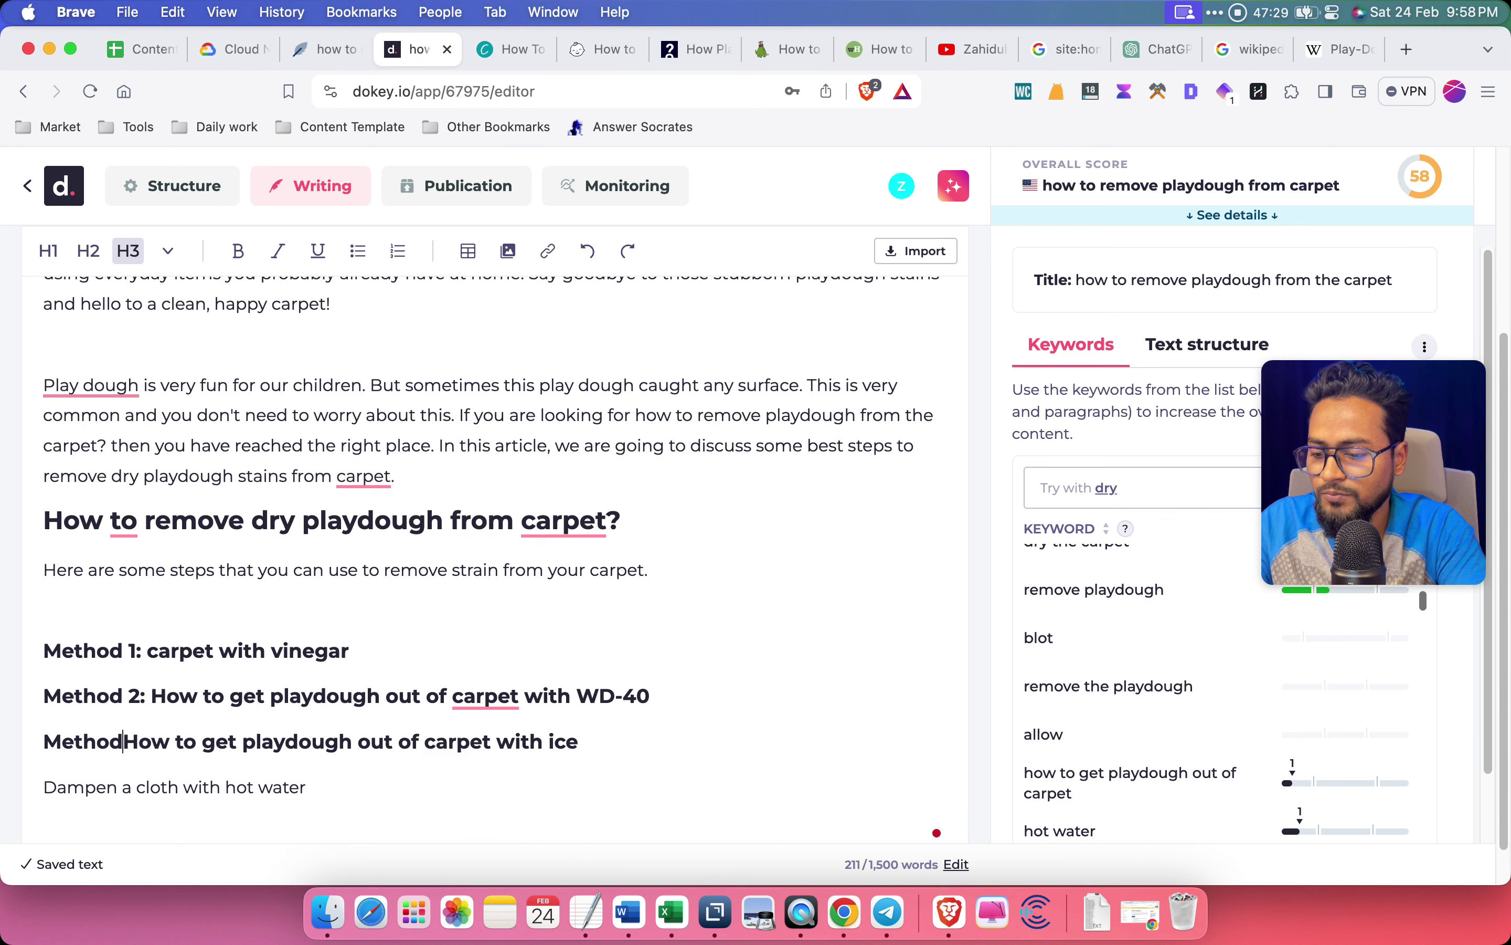
Prefix the hot water line with "Method 4:", format it as H3 and add an empty line below it
click(50, 776)
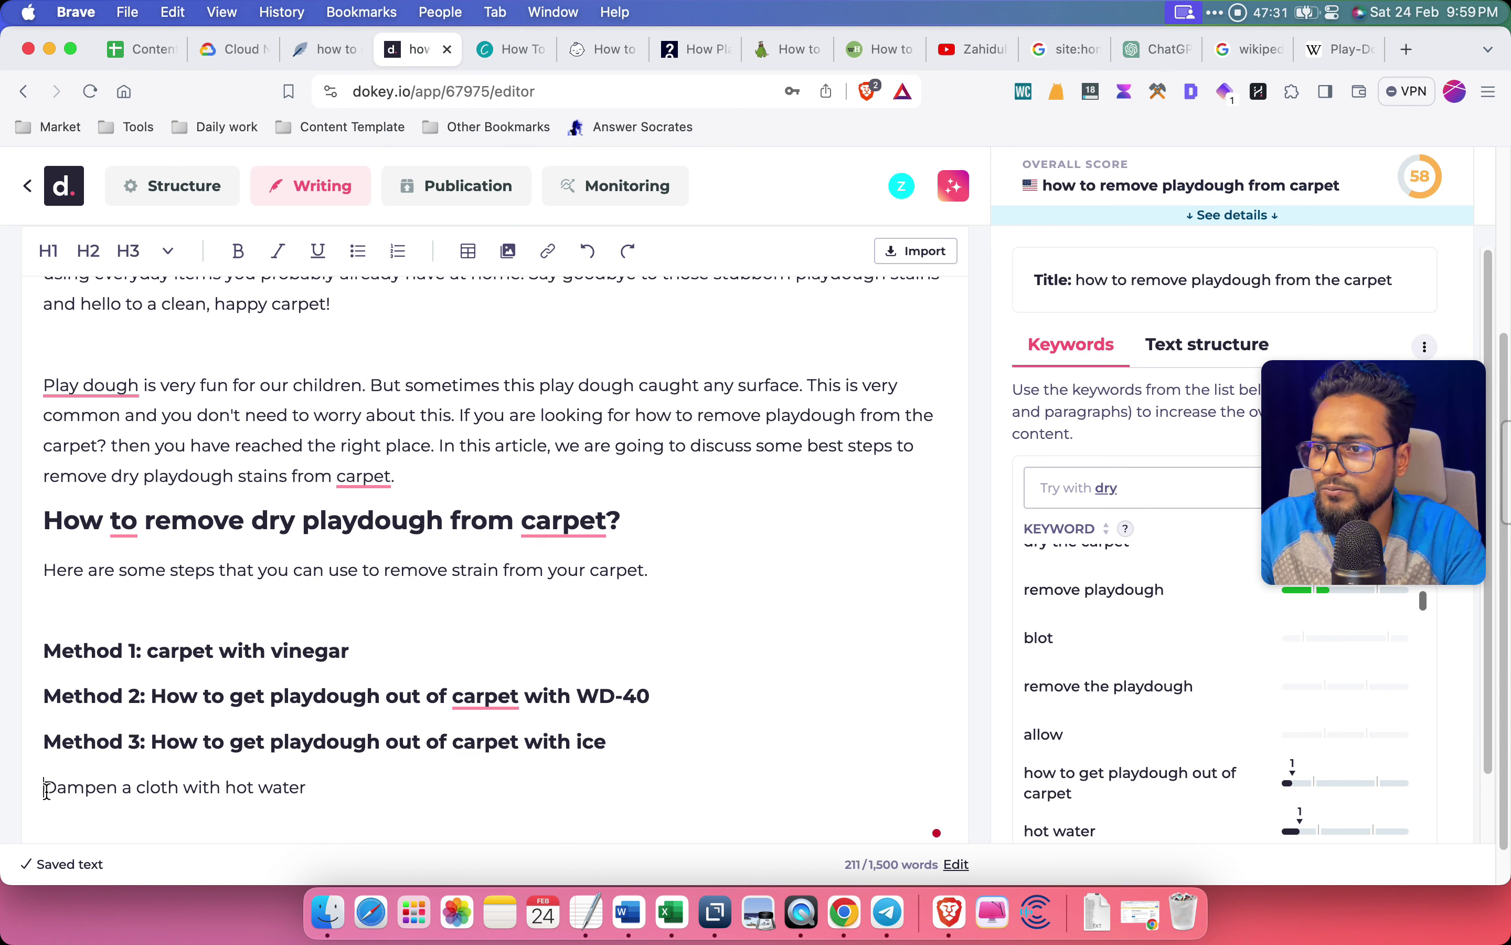
text(Method )
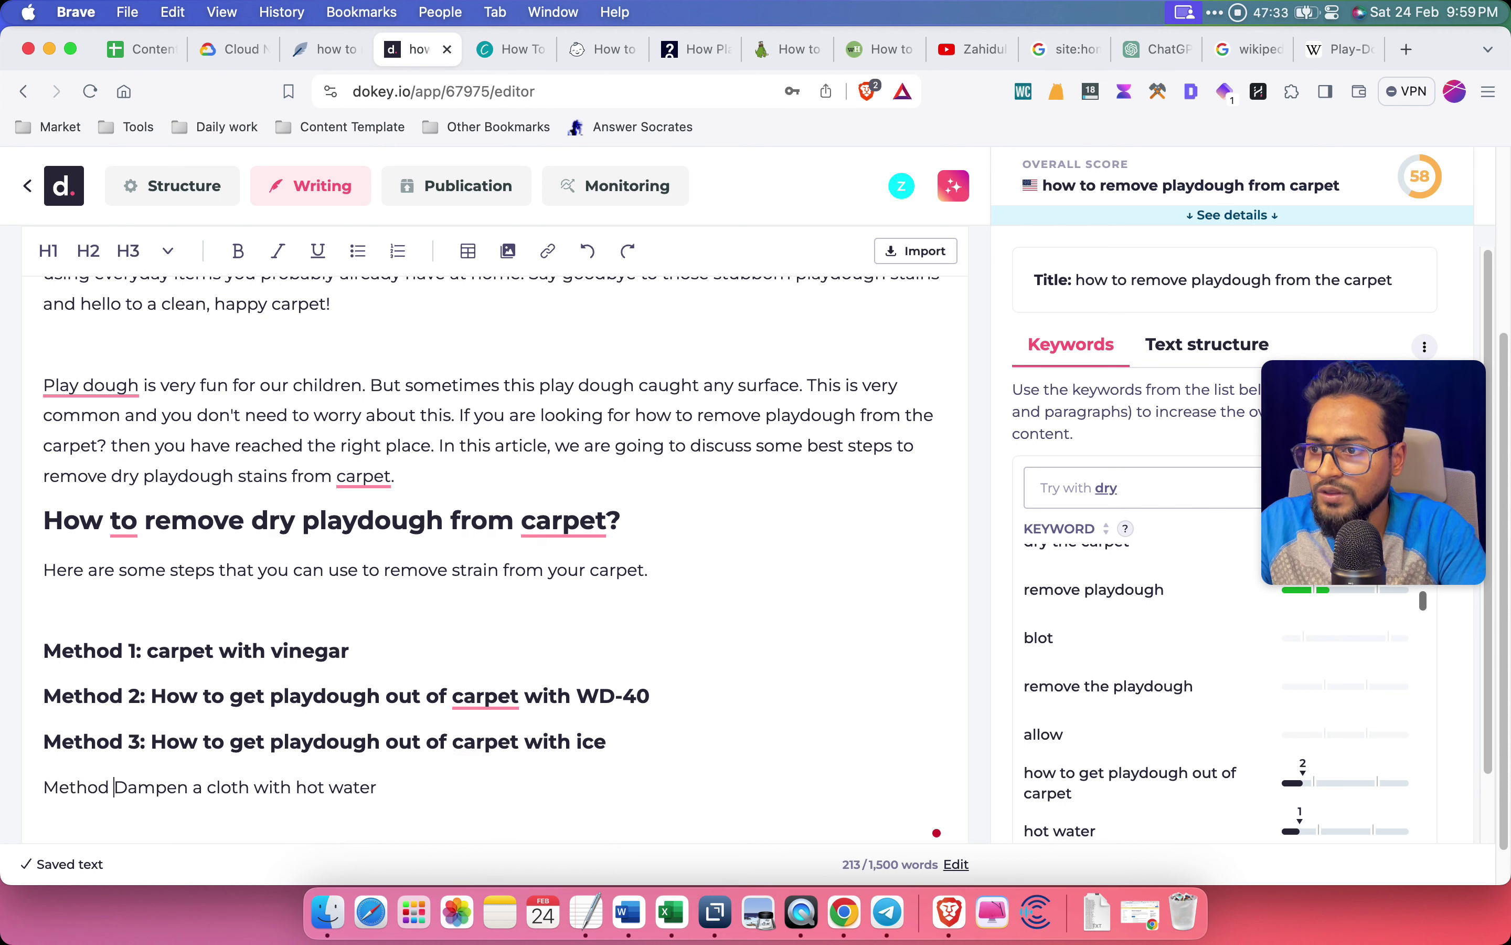
text(4:)
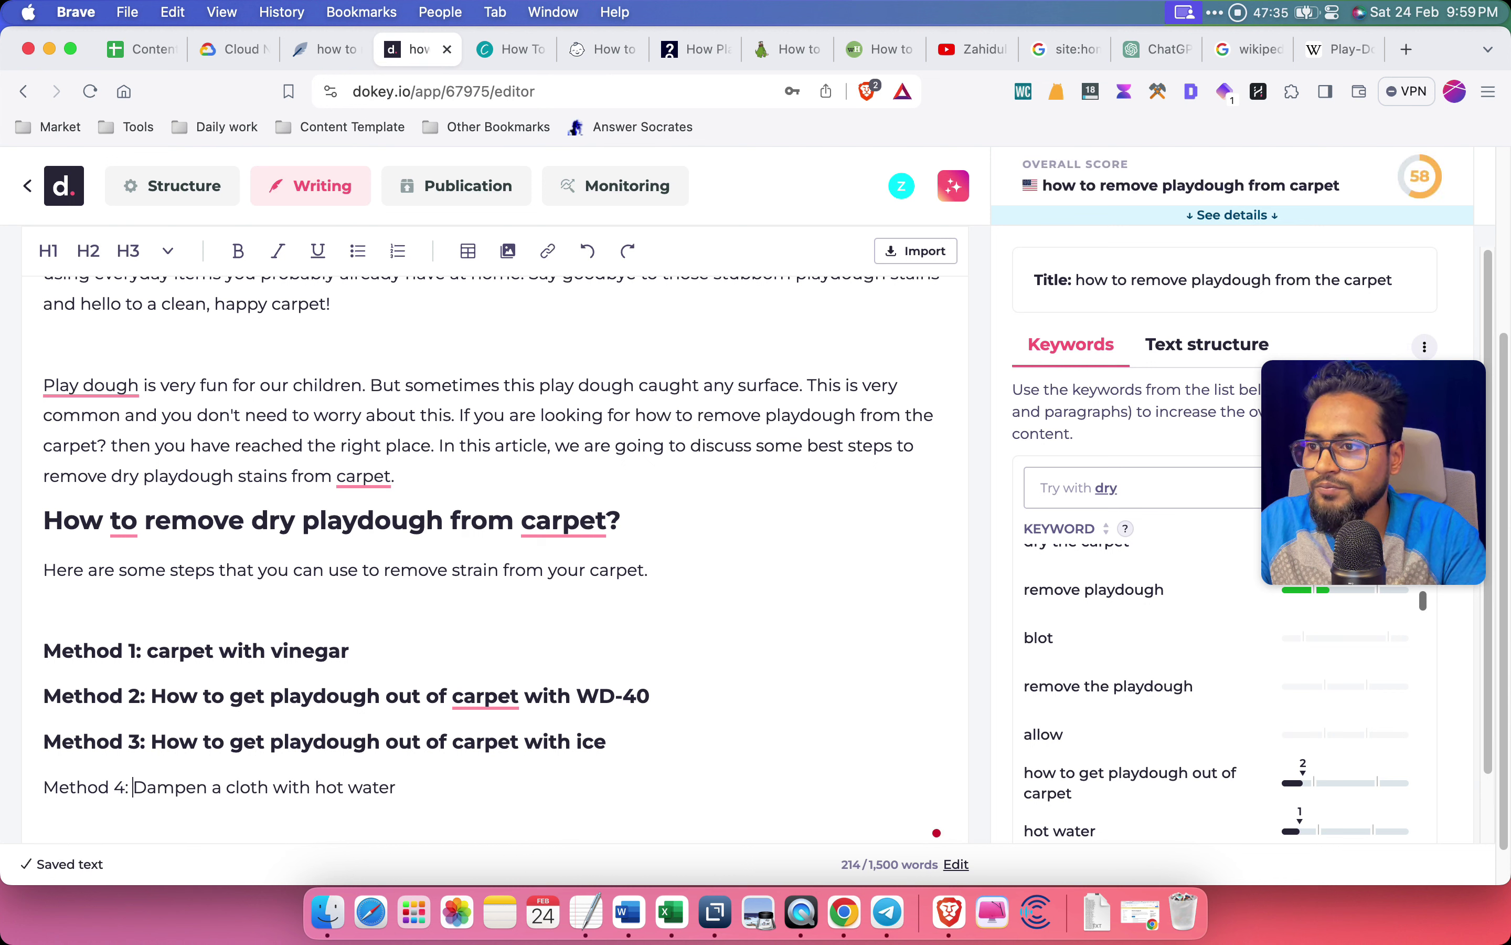
click(250, 793)
click(128, 250)
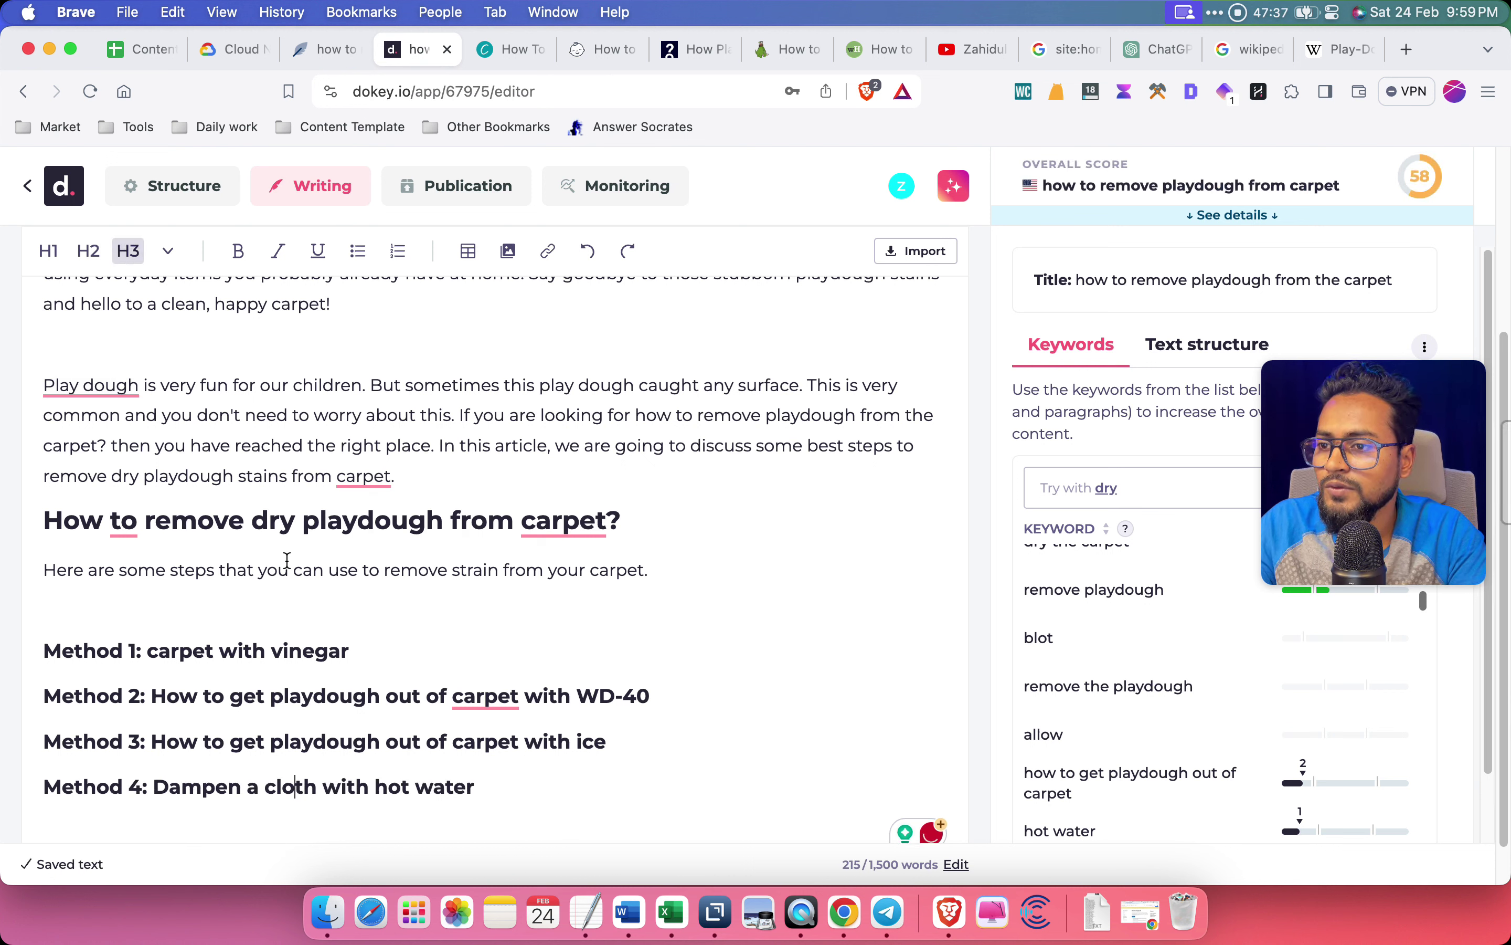
click(511, 794)
key(Return)
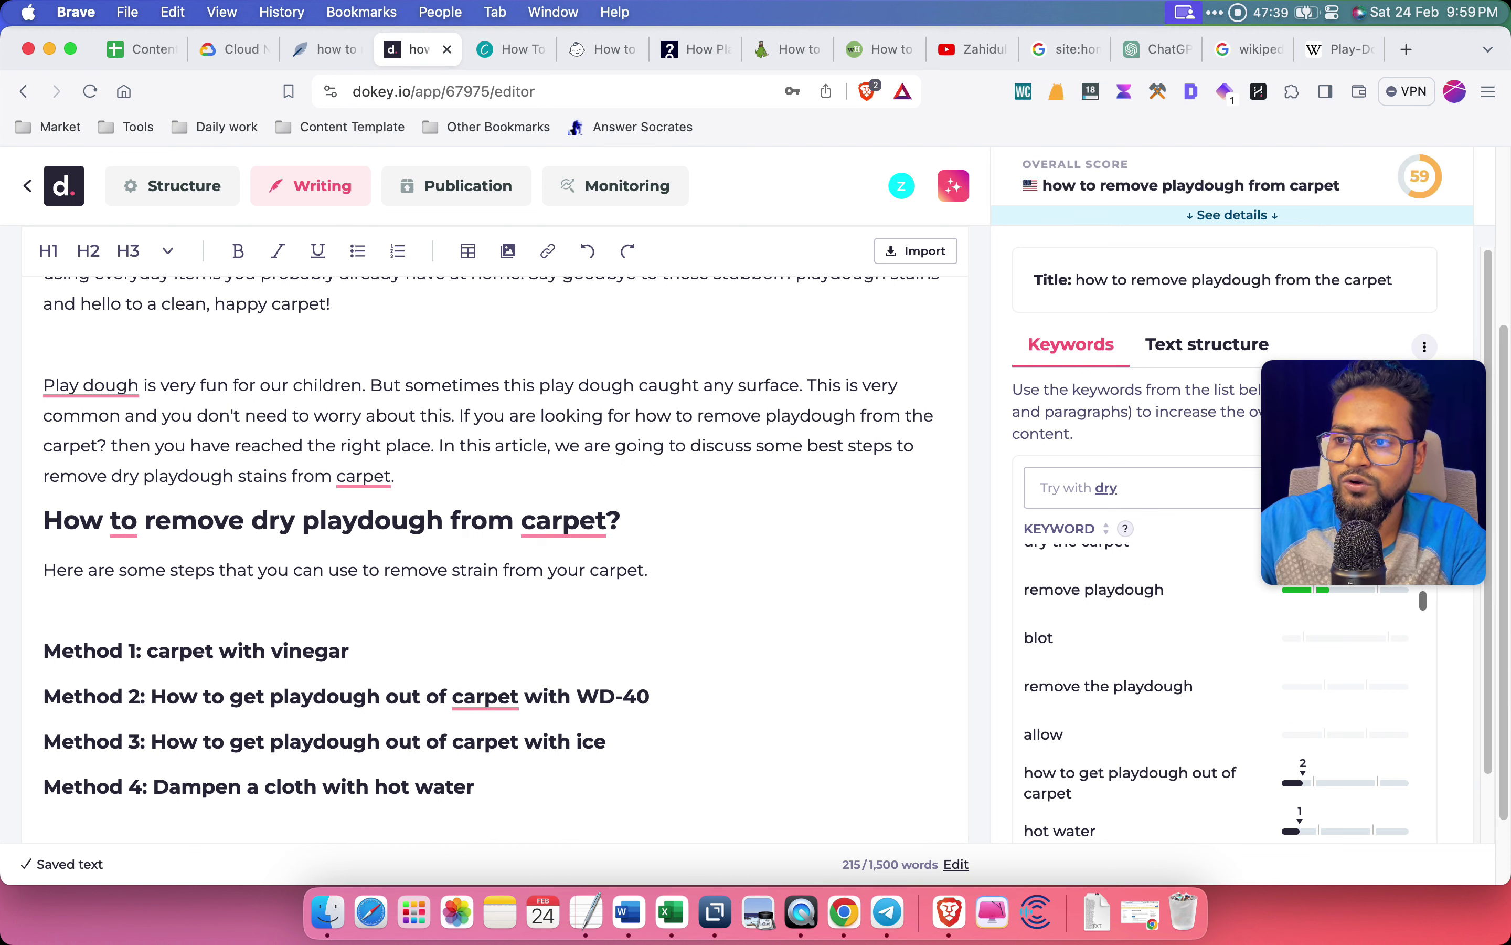
Copy the article's heading "How to remove dry playdough from carpet" and search YouTube for it
scroll(482, 759, down, 2)
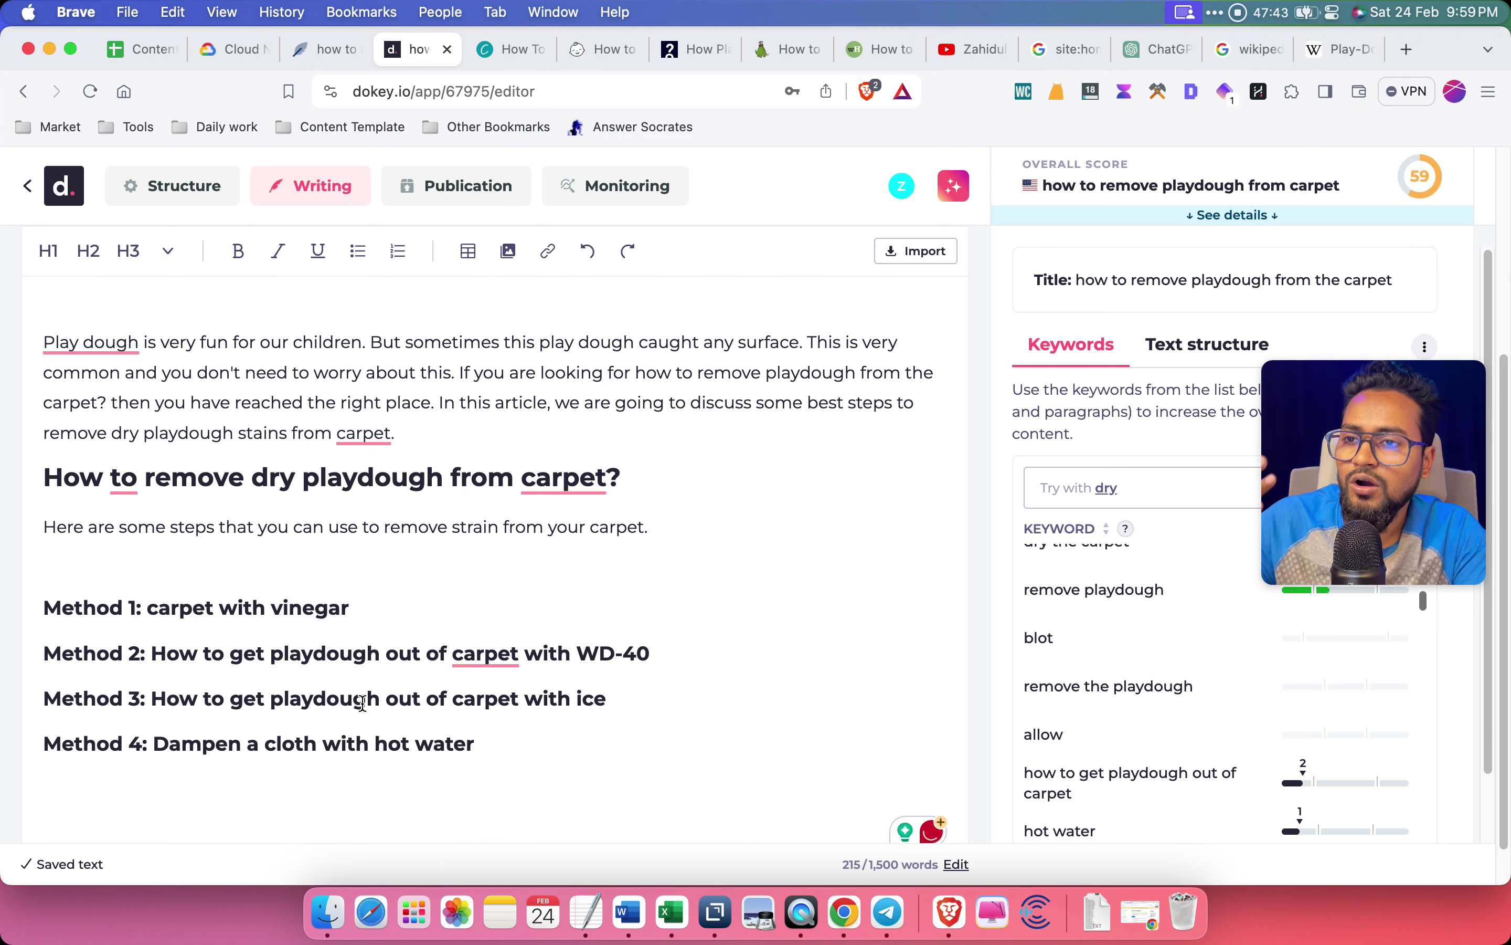
click(962, 51)
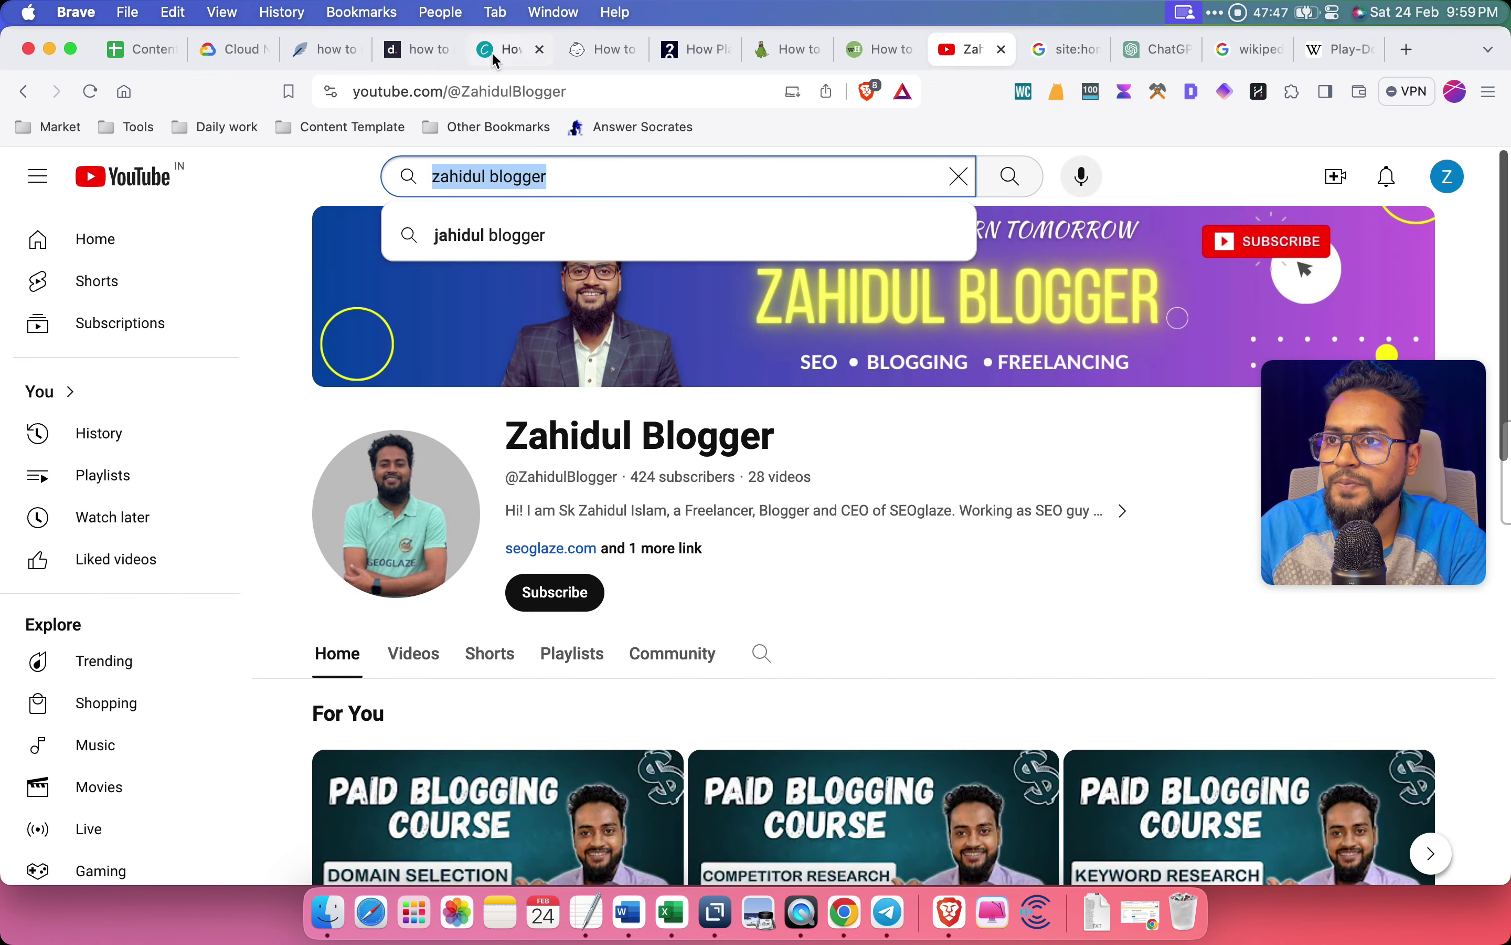
click(417, 50)
mouse_move(608, 478)
mouse_down()
mouse_move(62, 480)
mouse_move(605, 479)
mouse_up()
key(super+c)
click(73, 481)
click(976, 50)
triple_click(594, 187)
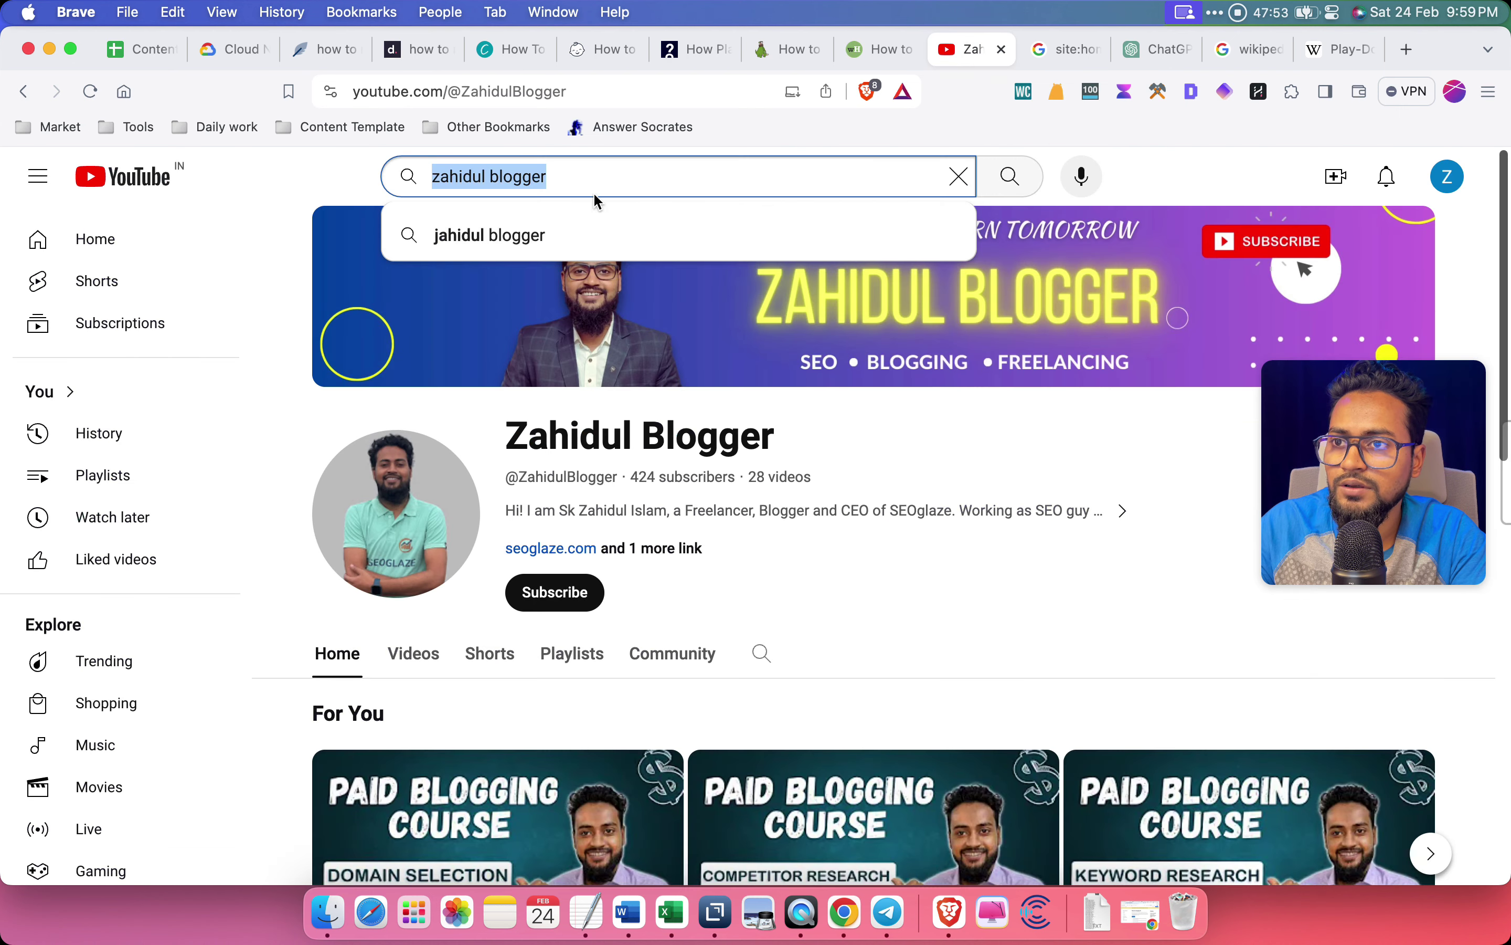
key(super+v)
click(1009, 177)
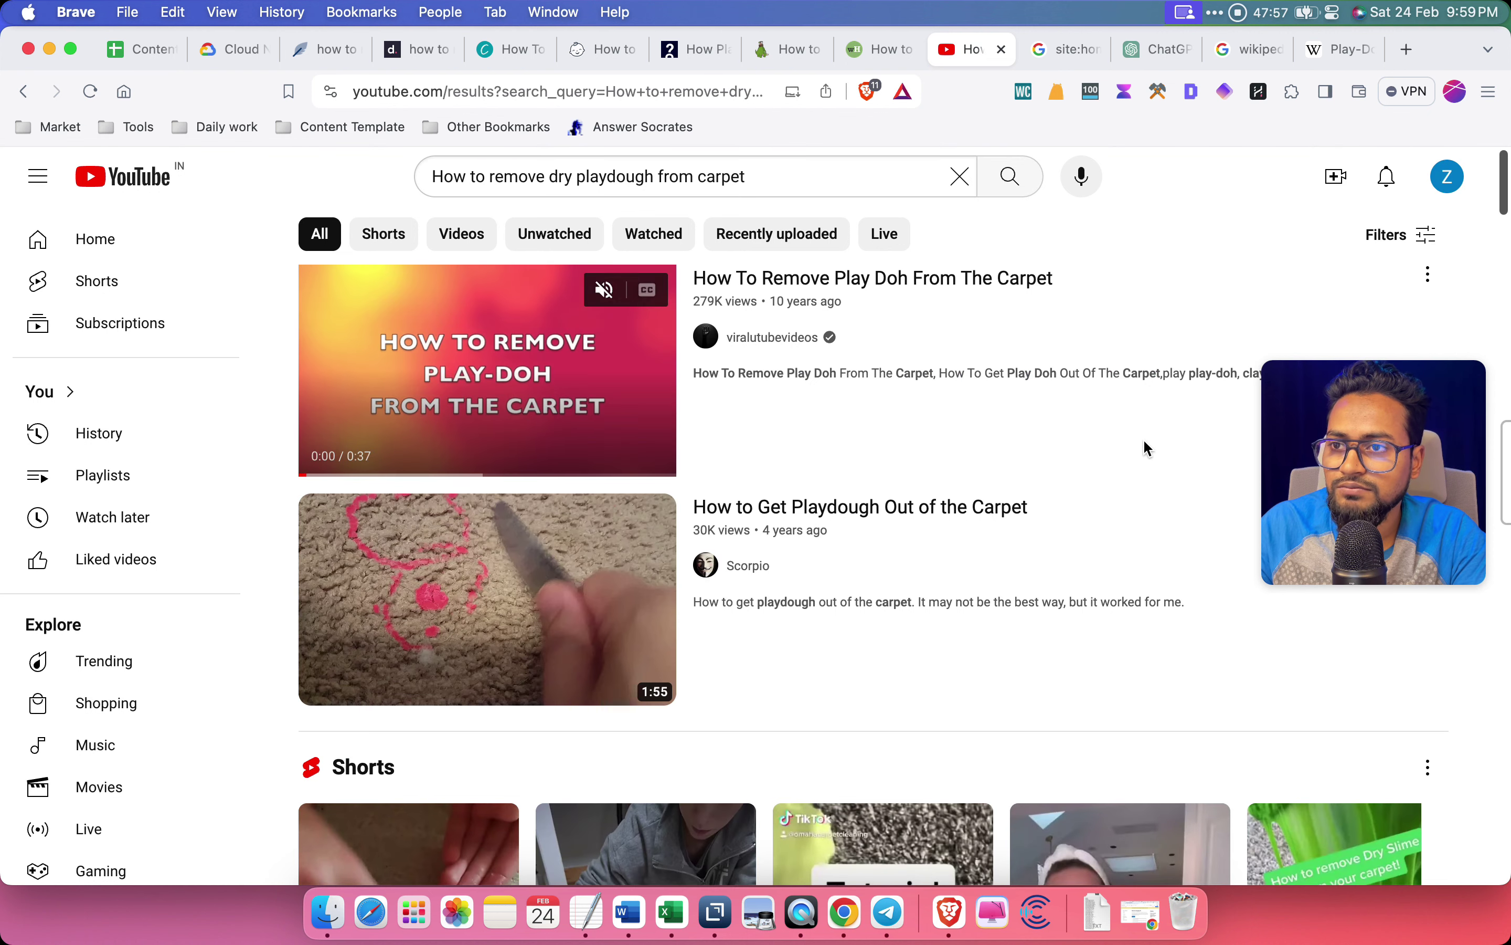
Open the video "How To Remove Play Doh From The Carpet" in a new tab and bring up the AI assistant with page-aware mode on
super+click(536, 406)
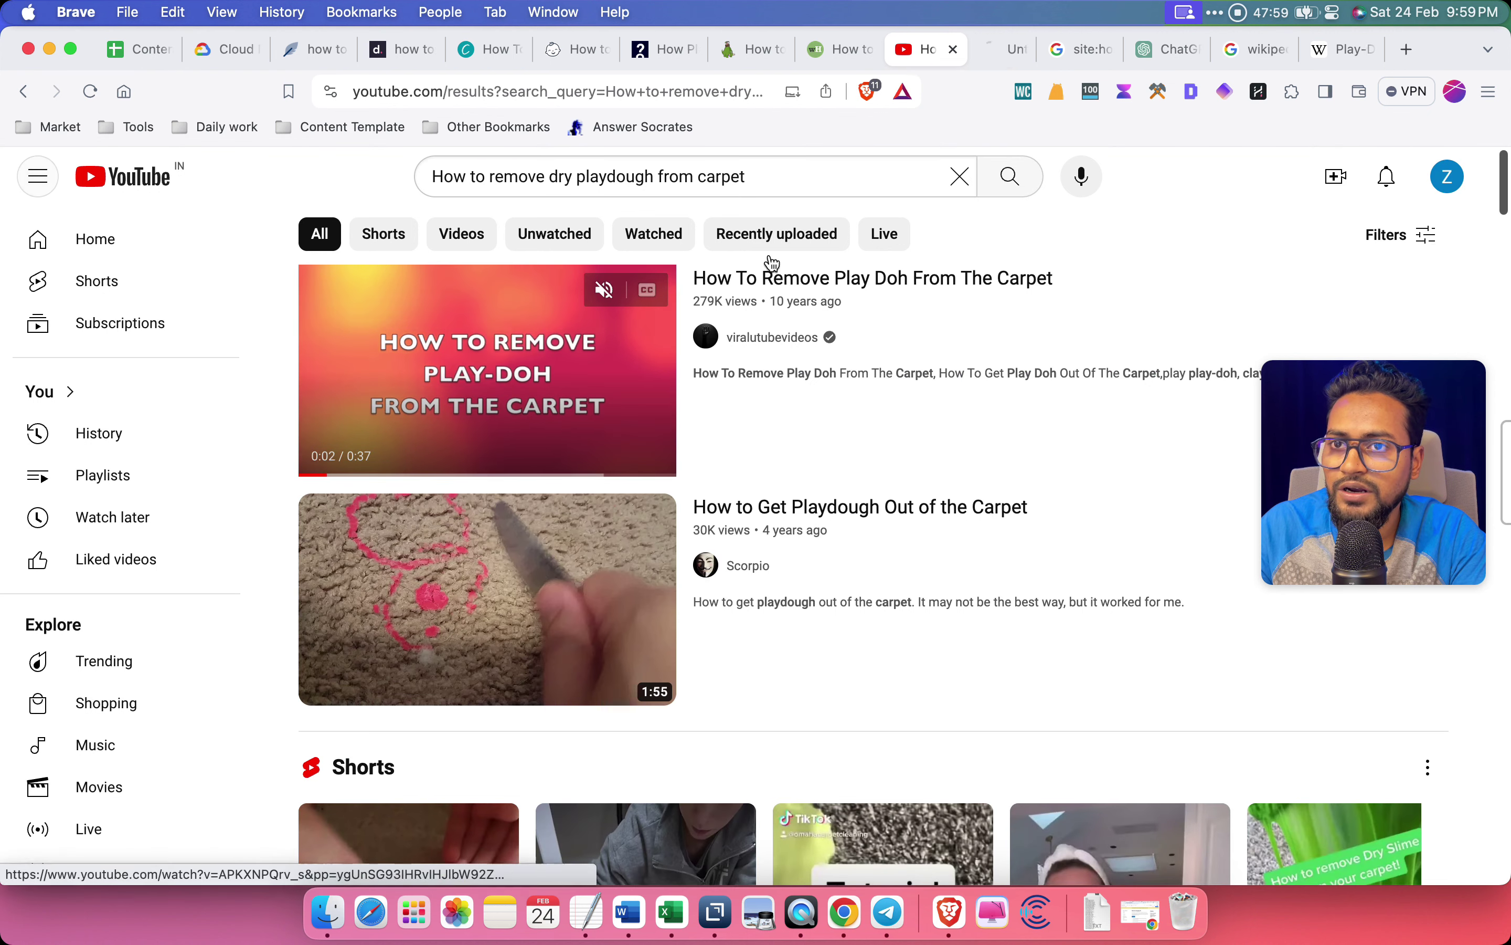
click(998, 49)
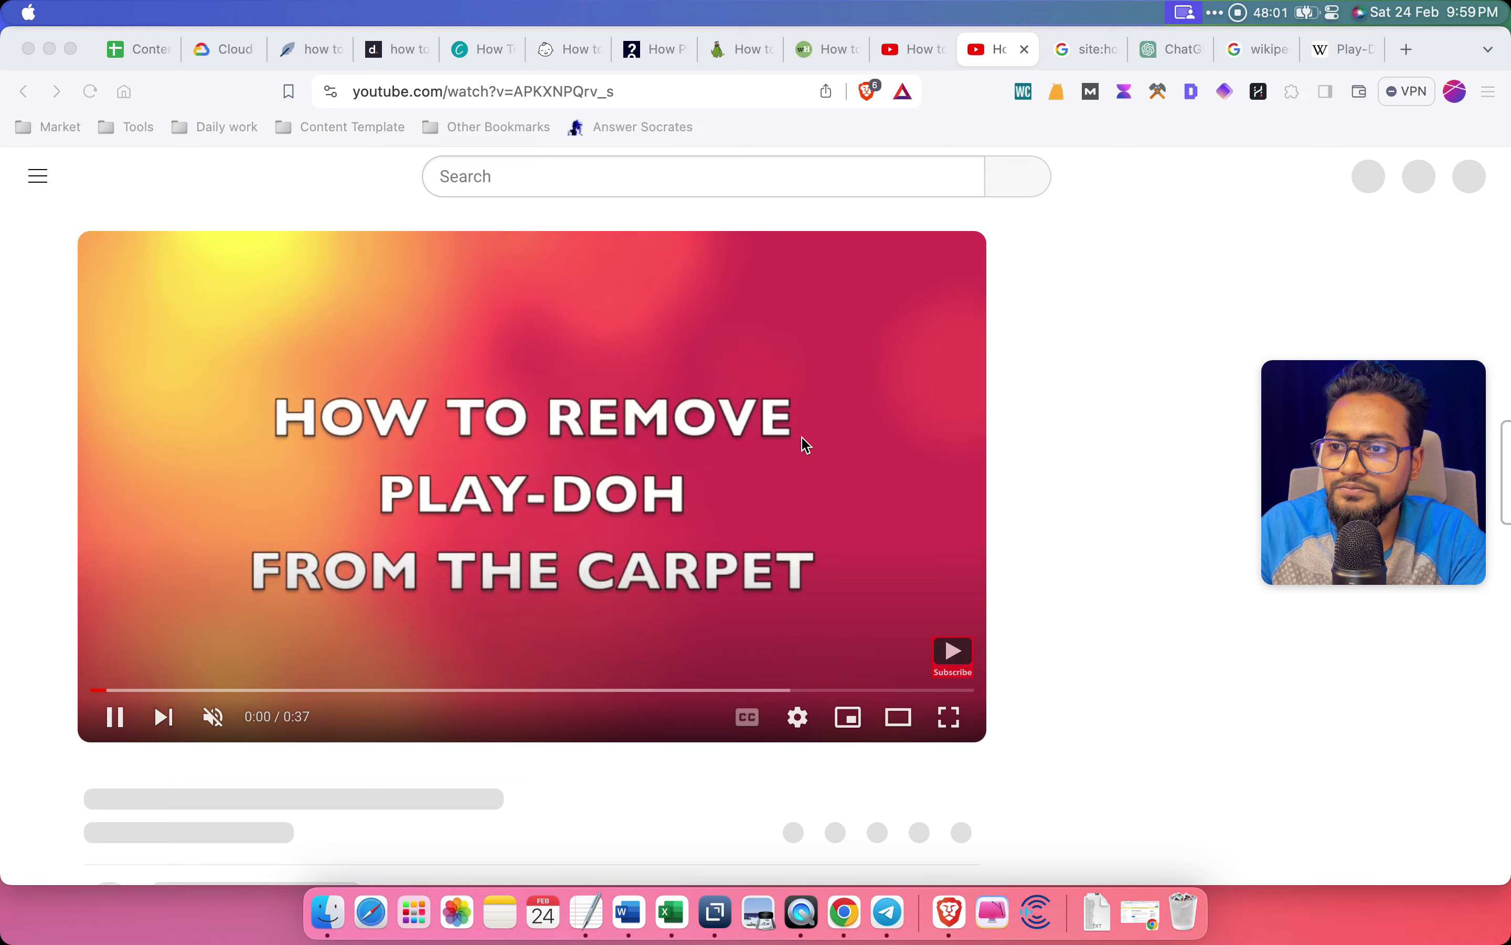
key(alt+a)
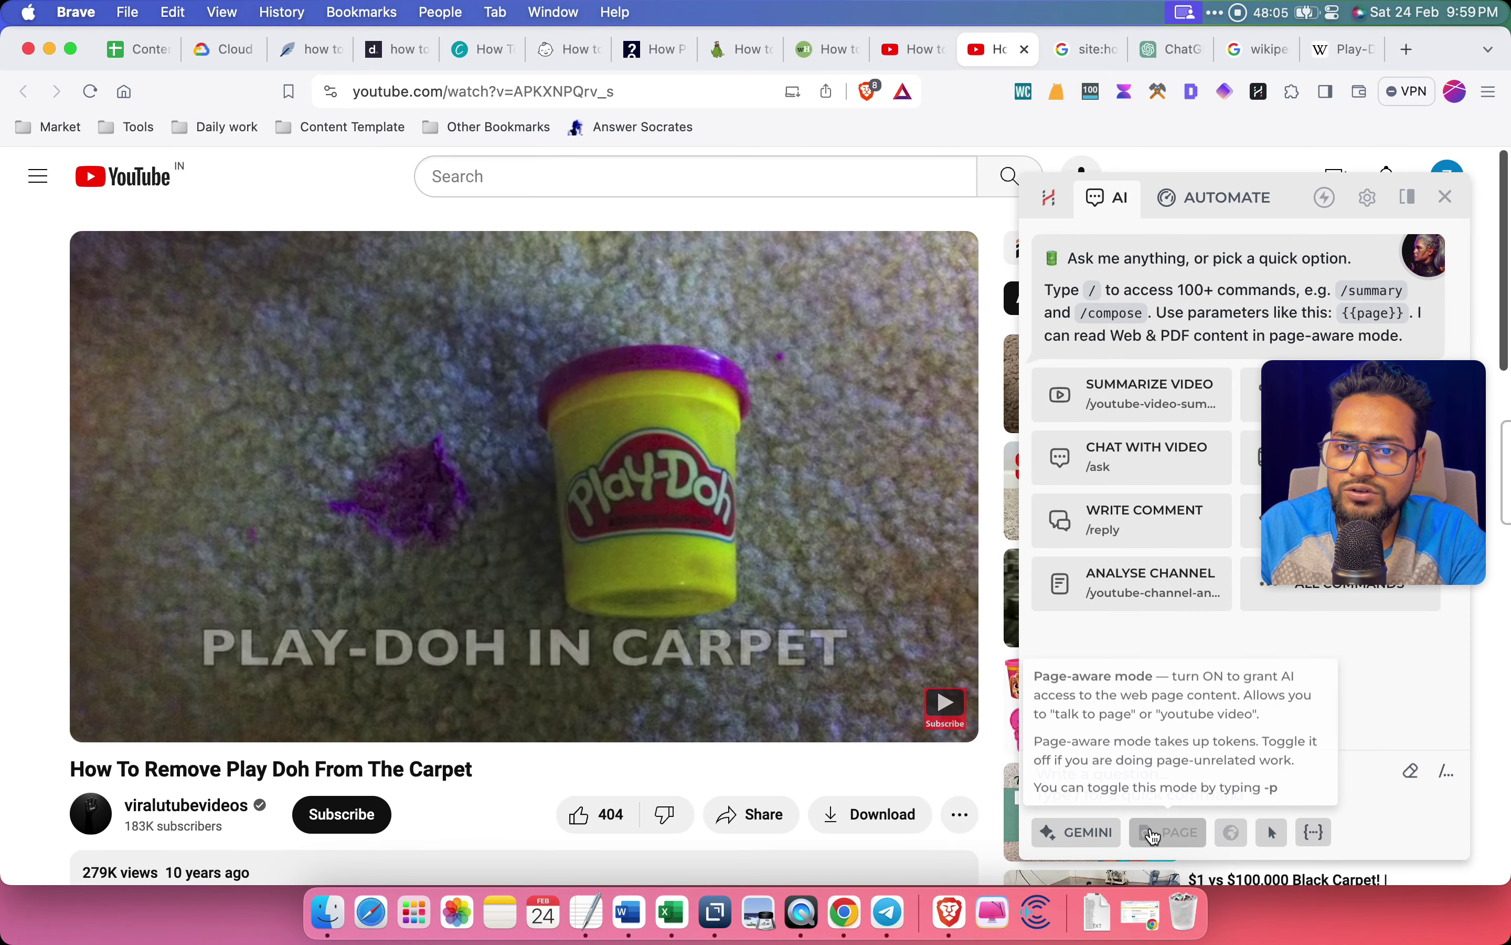
click(1154, 834)
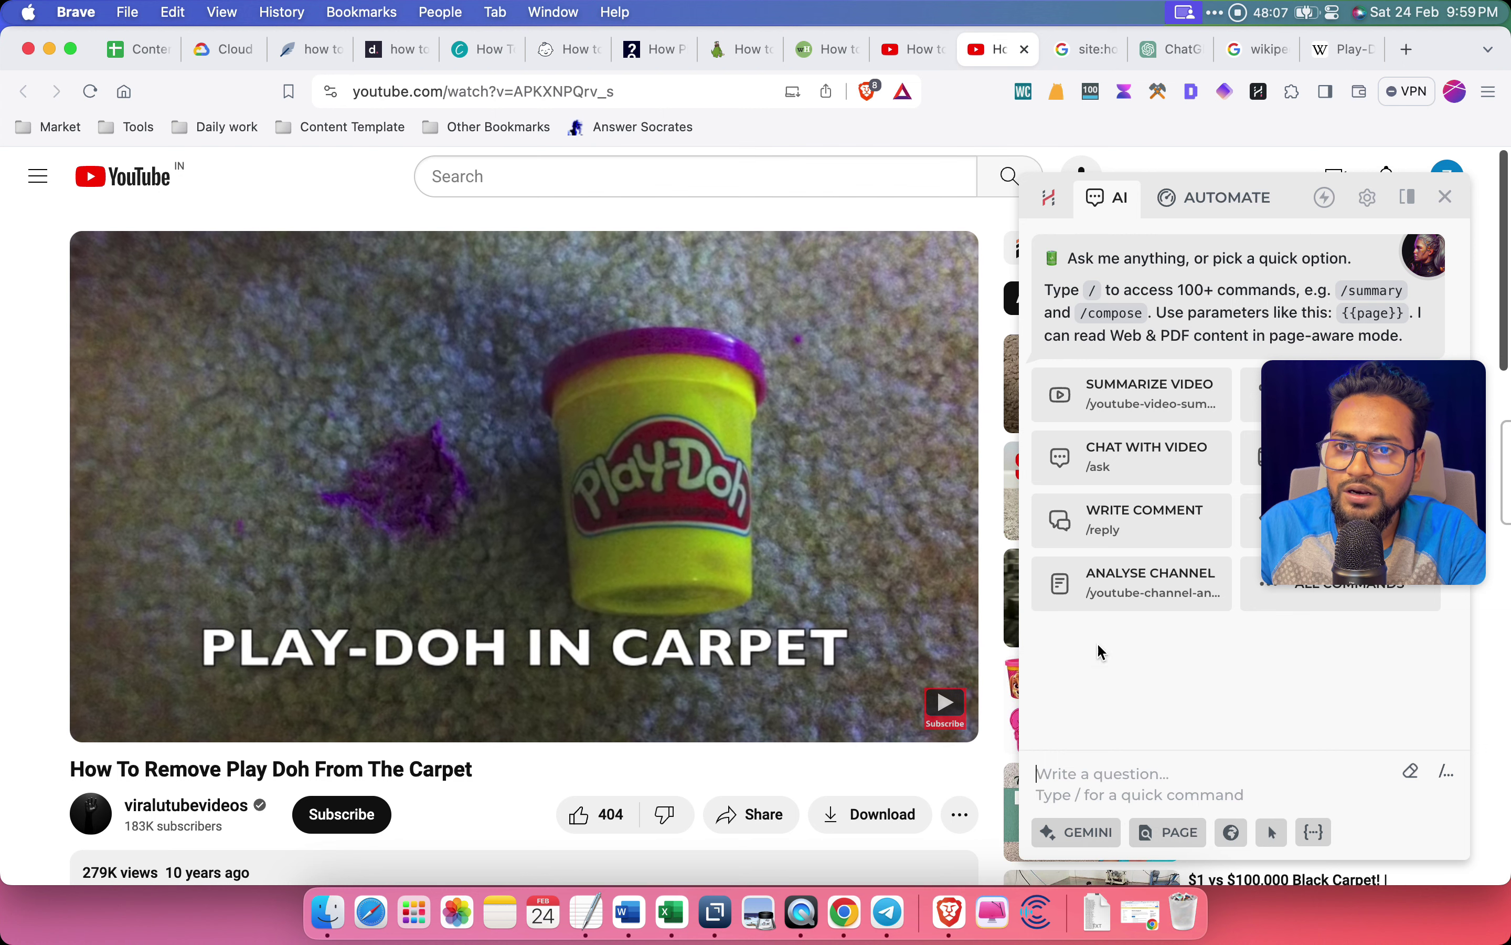
Try to summarize the open Play Doh carpet video in text format with the AI assistant
click(1124, 404)
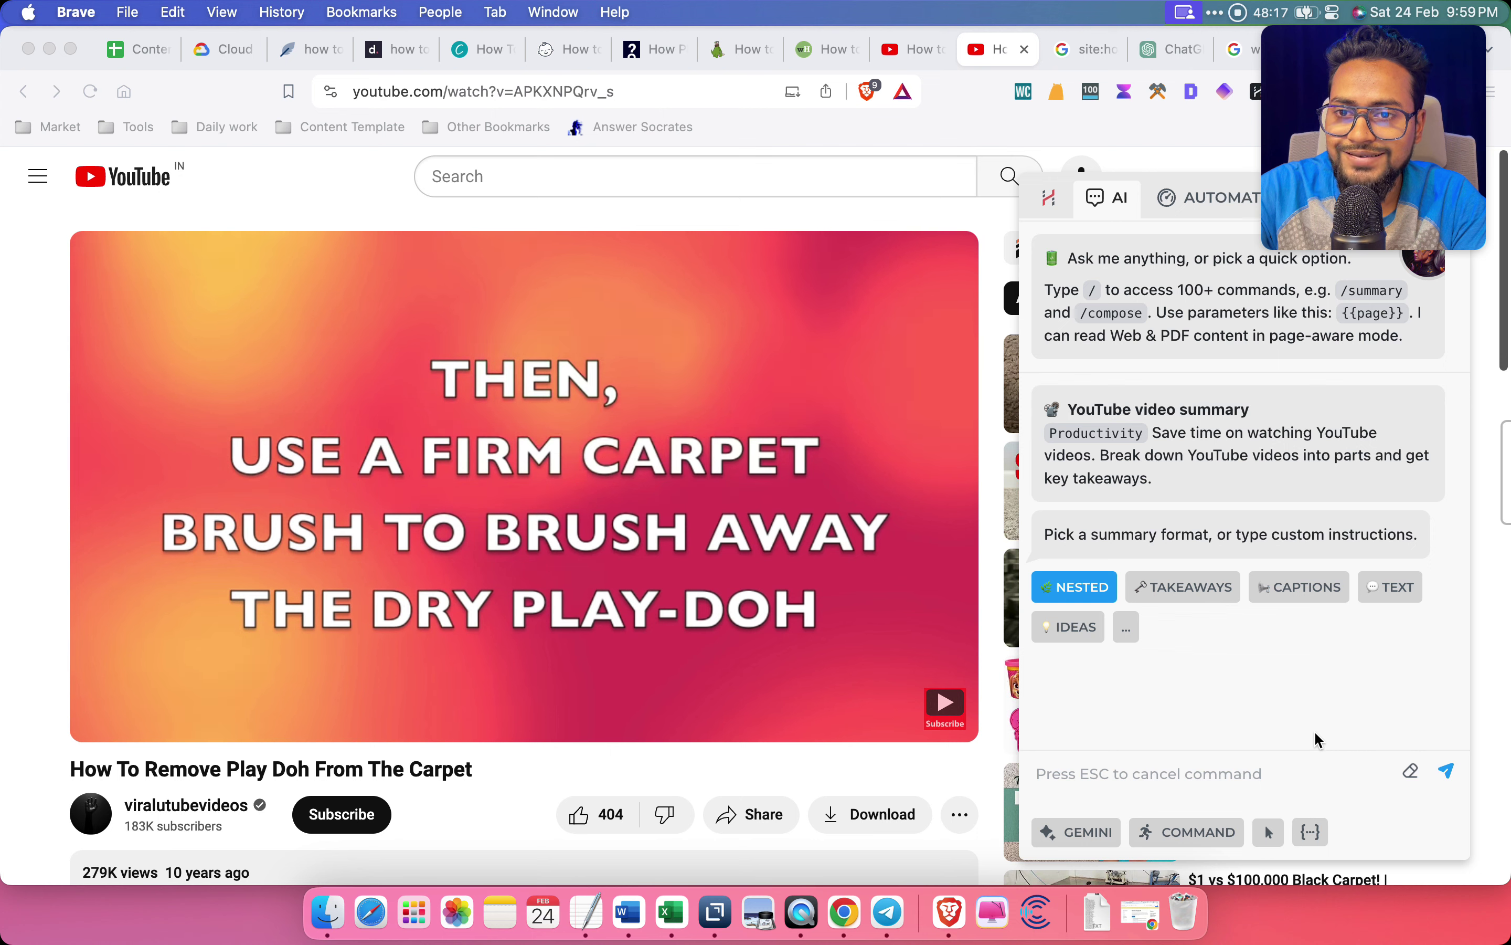
click(1389, 589)
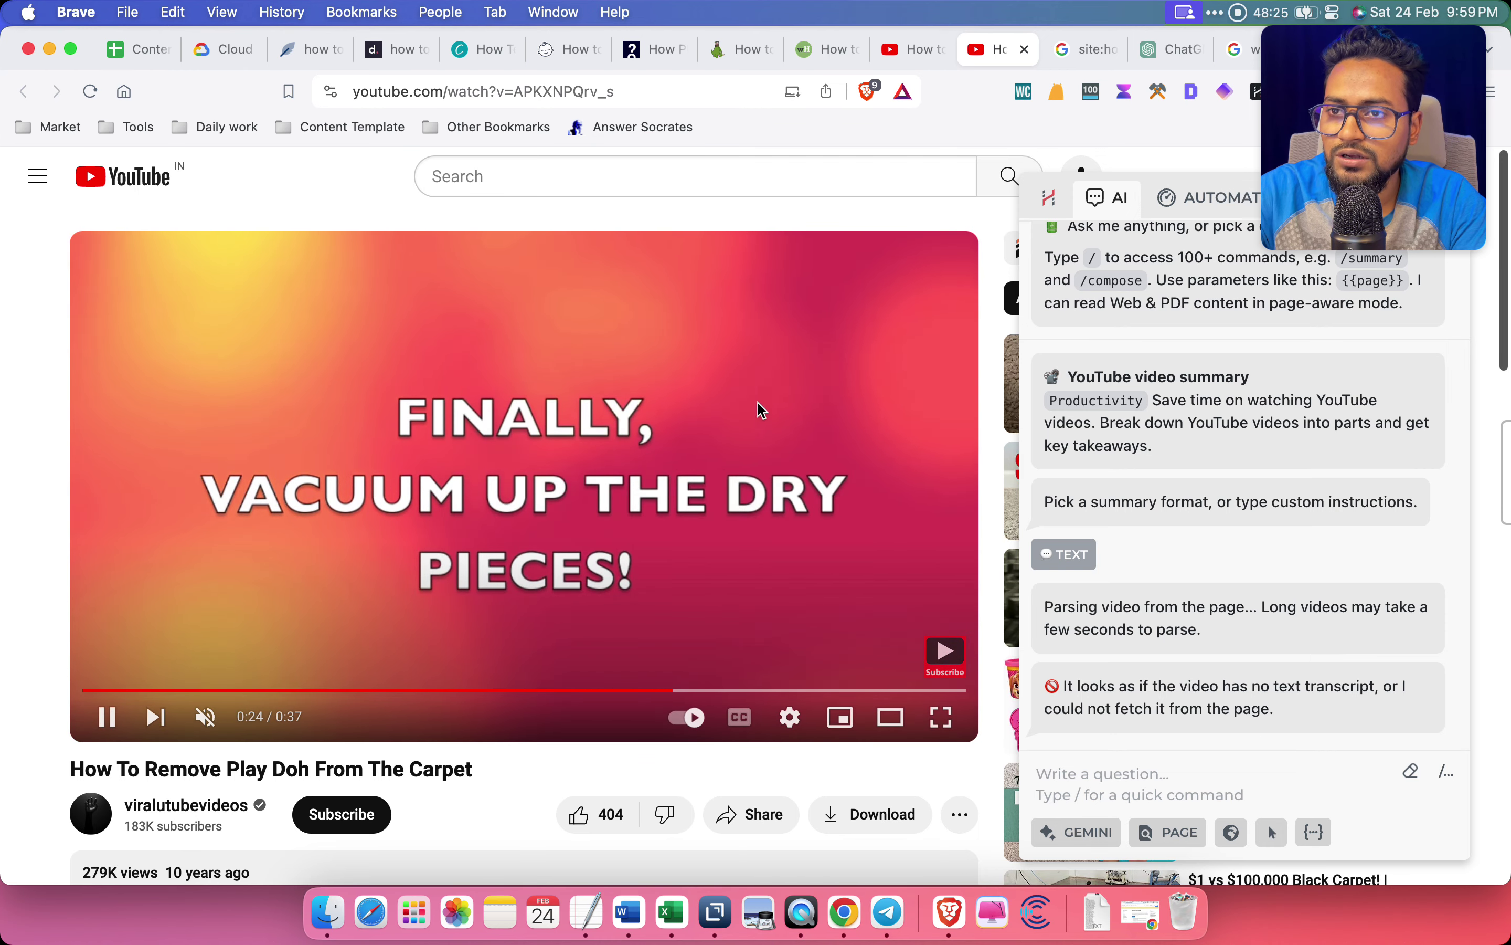
Return to the YouTube search results and open the video "How To Remove Slime From Carpet Like A Pro" in a new tab
click(921, 55)
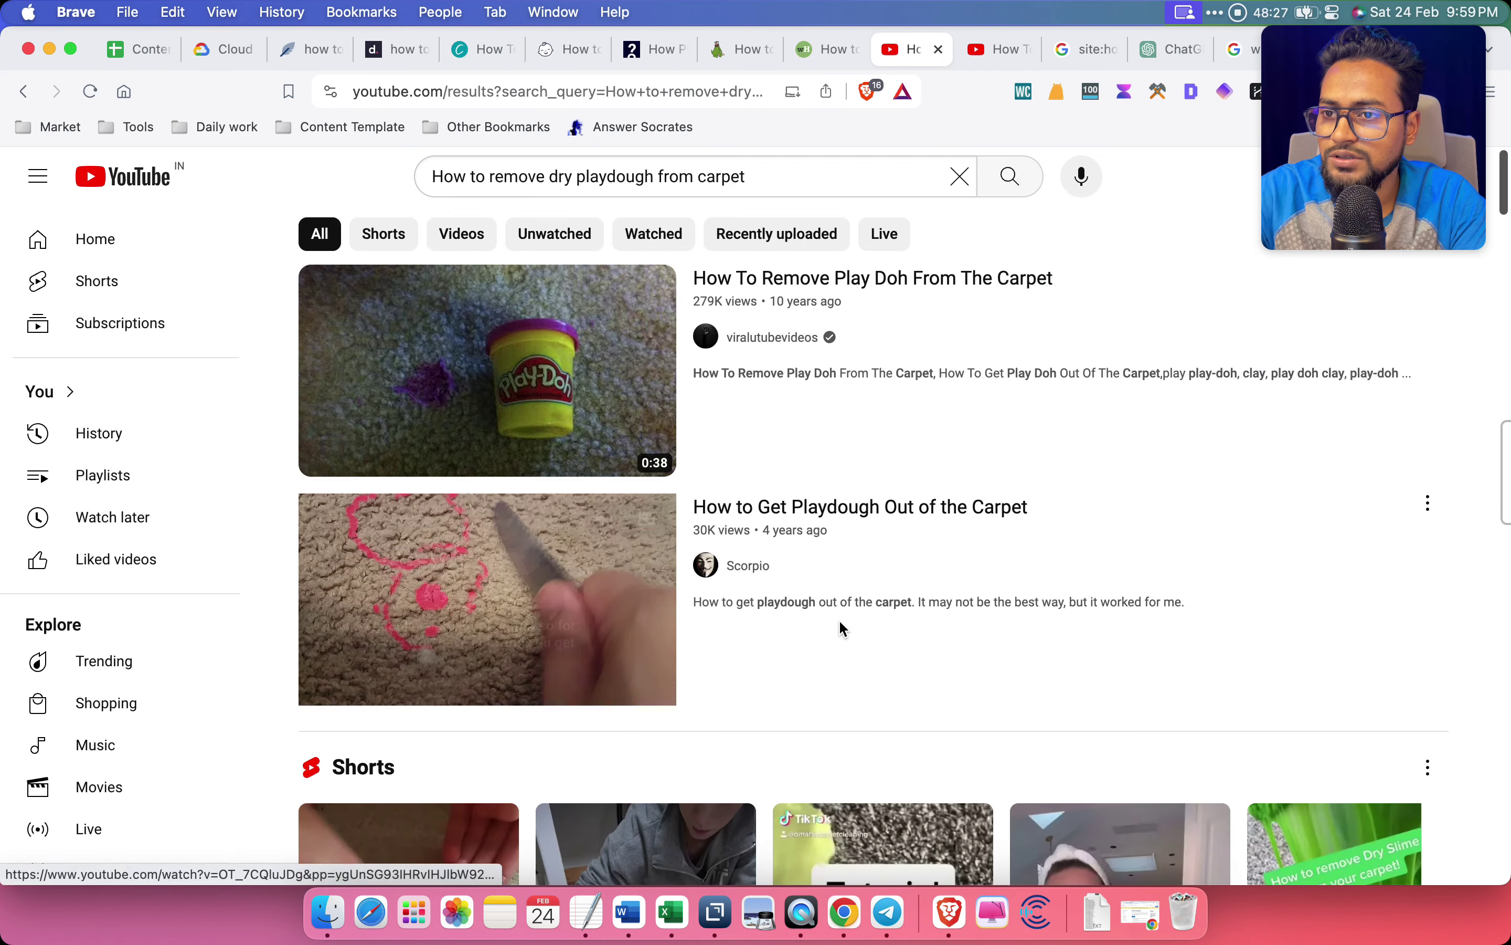
scroll(838, 619, down, 10)
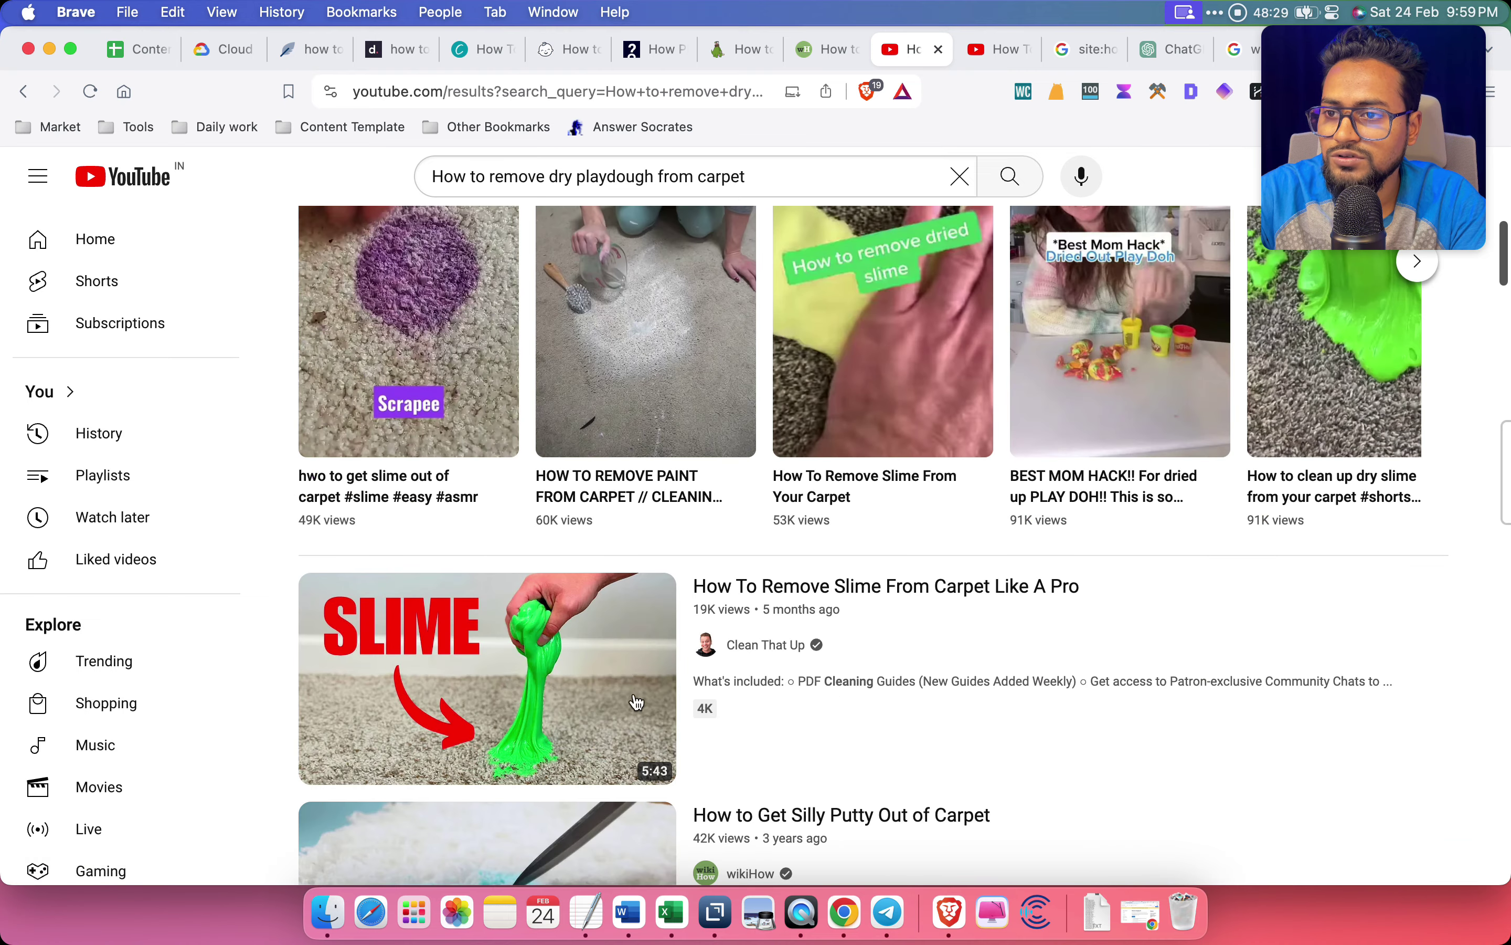
super+click(874, 350)
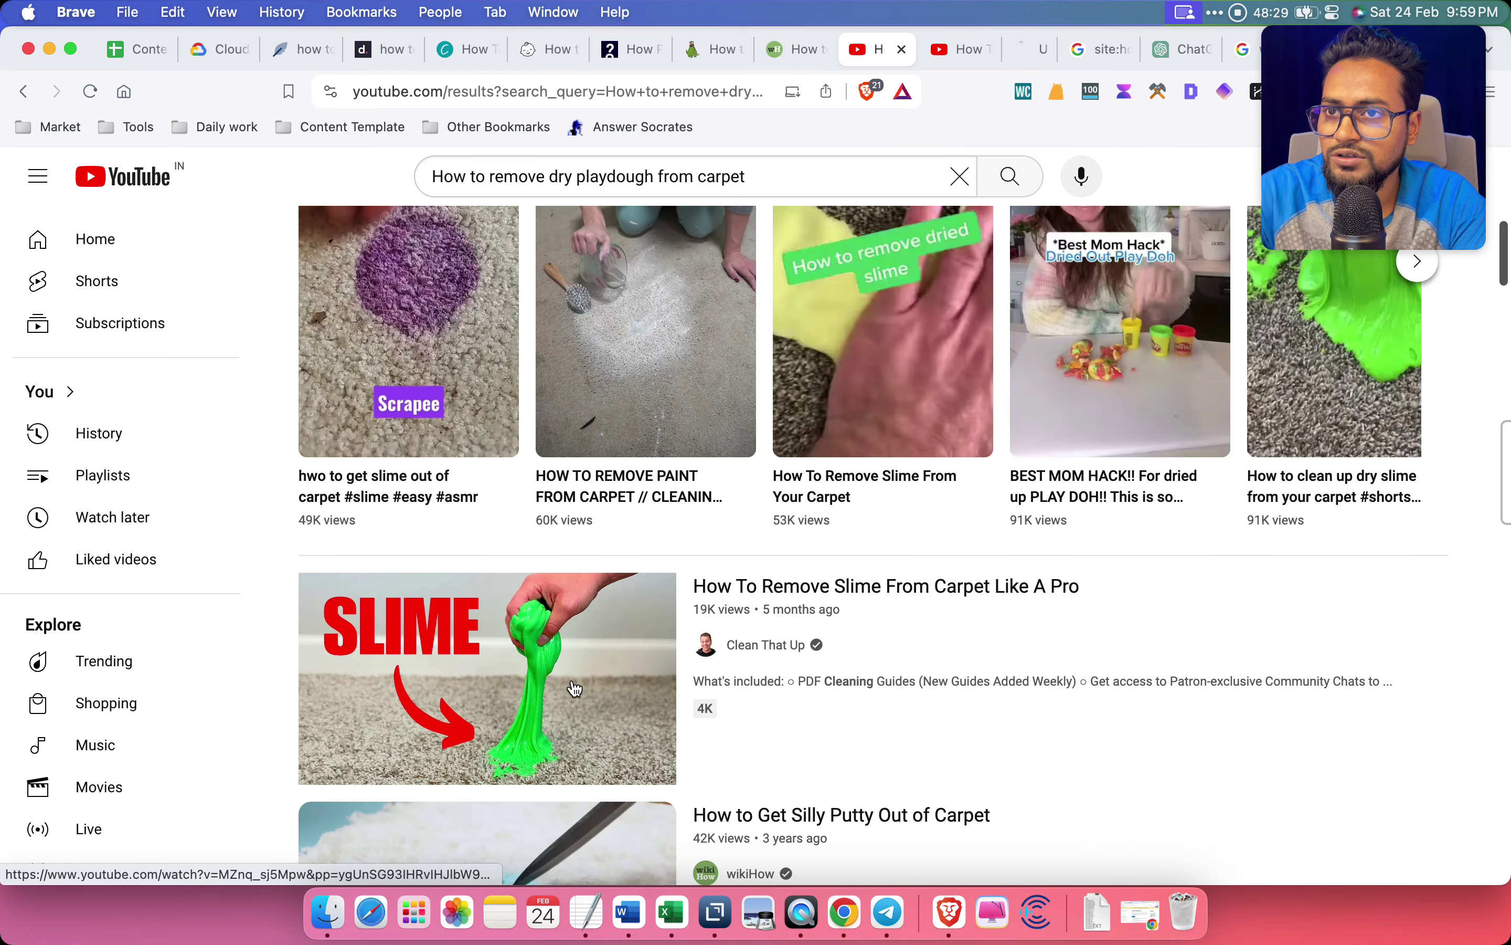
click(1015, 51)
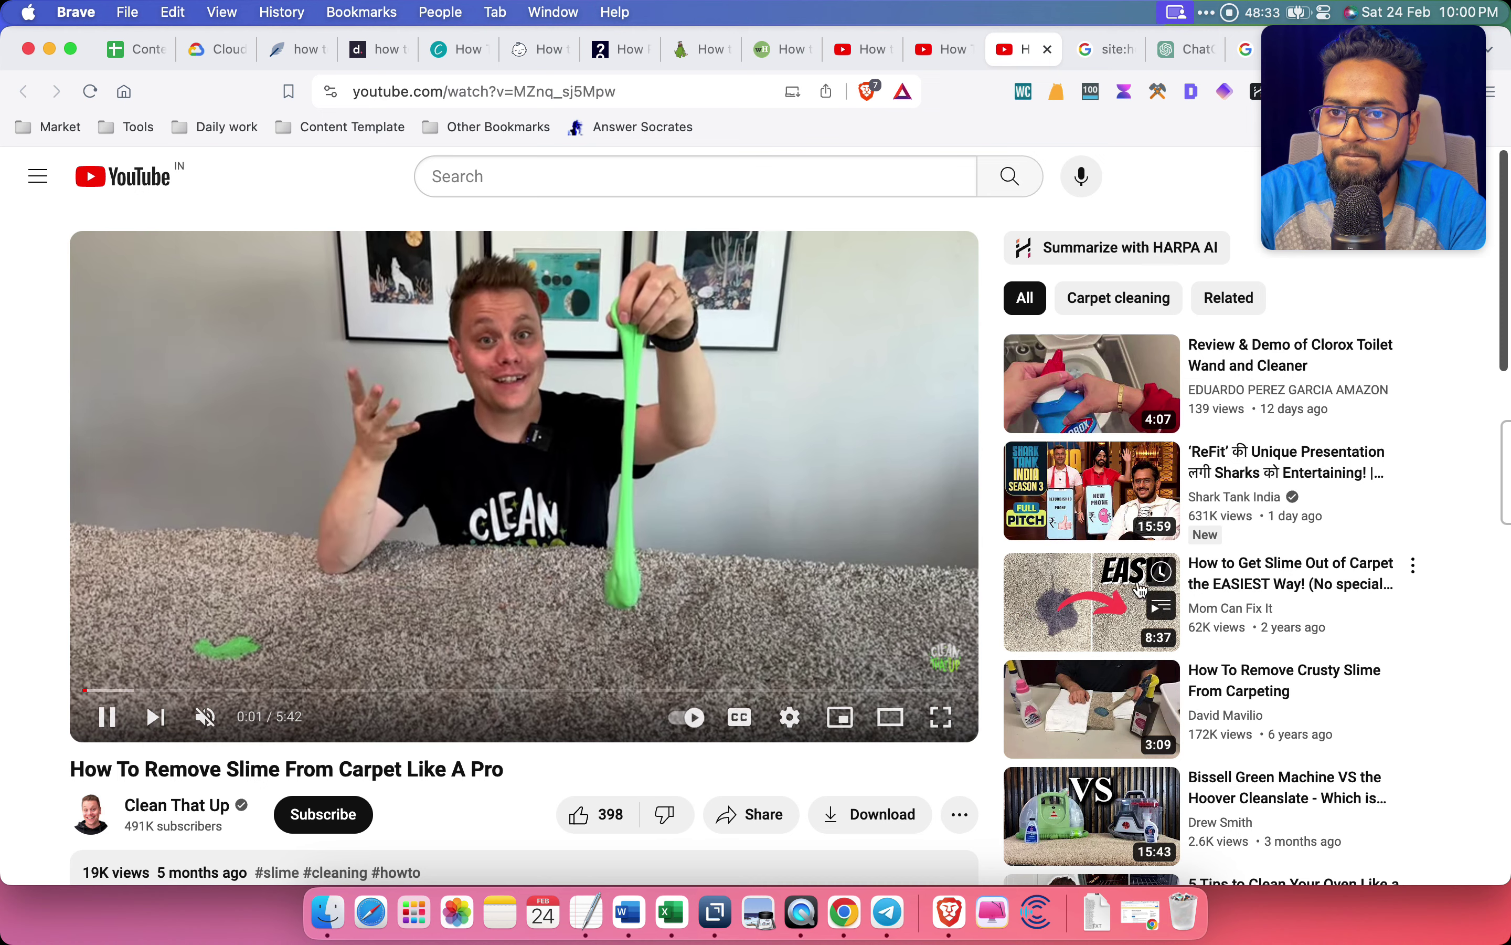
Open the AI assistant on the slime video and try to generate a video summary in text format
click(1257, 92)
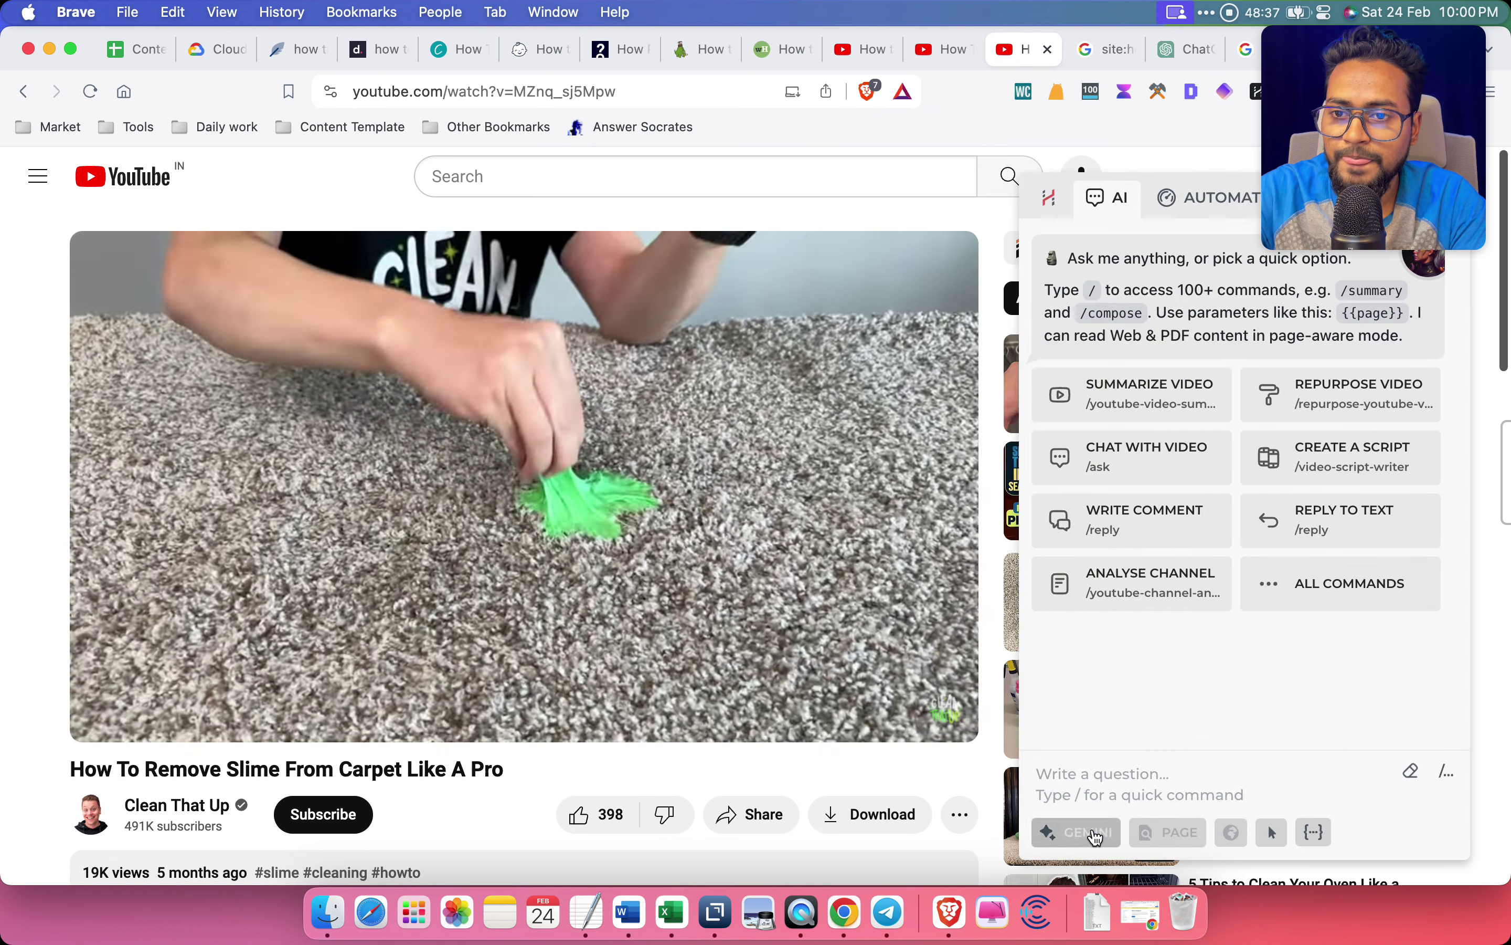
click(1090, 834)
click(1096, 837)
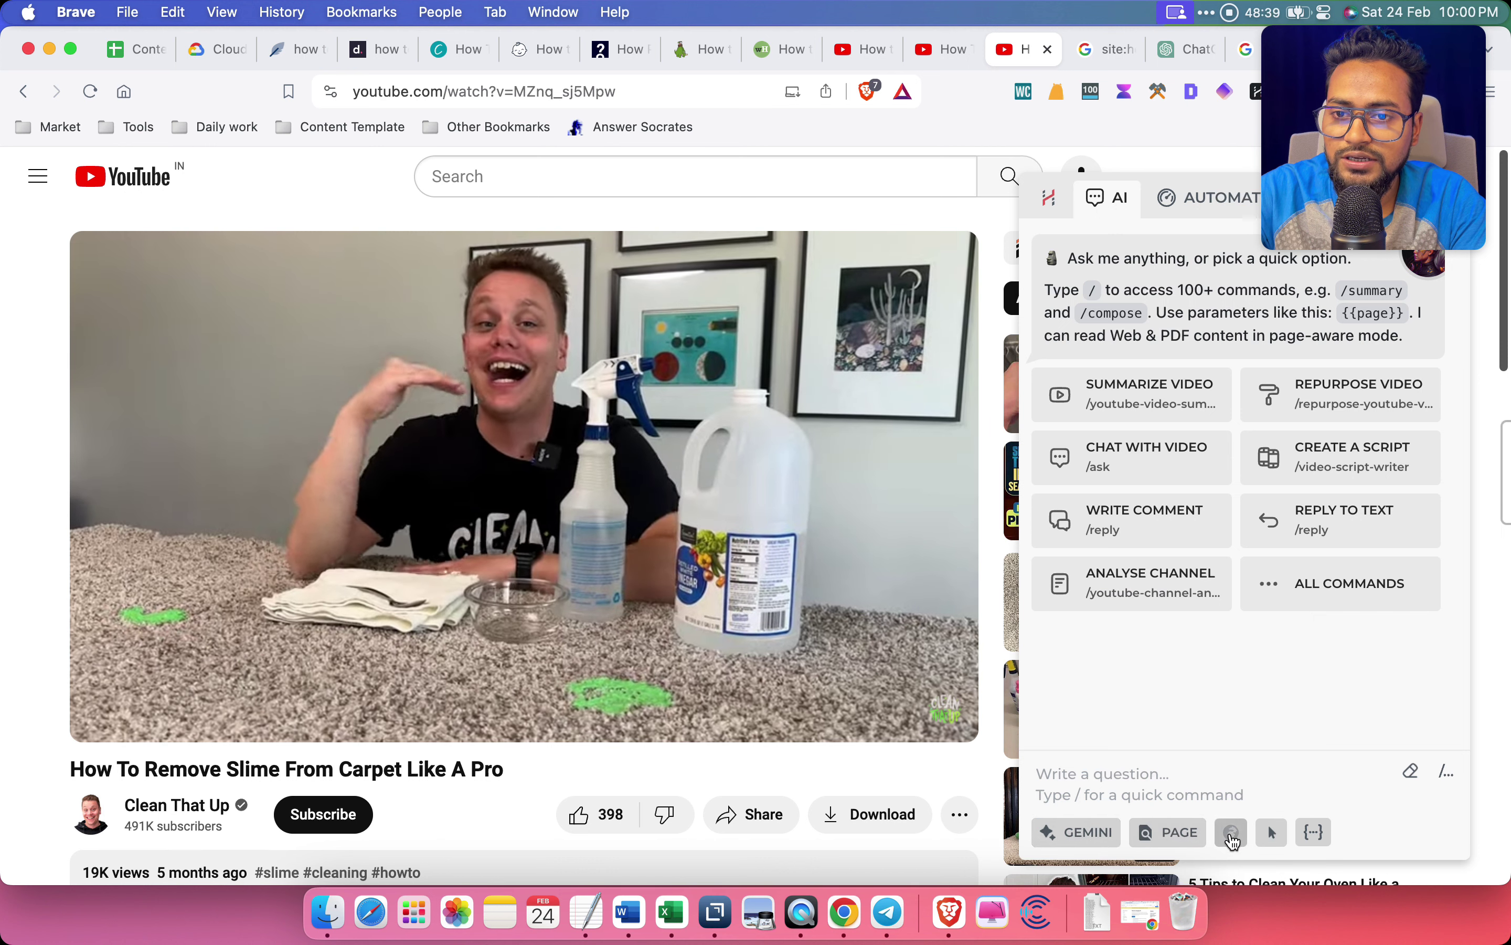
click(1117, 412)
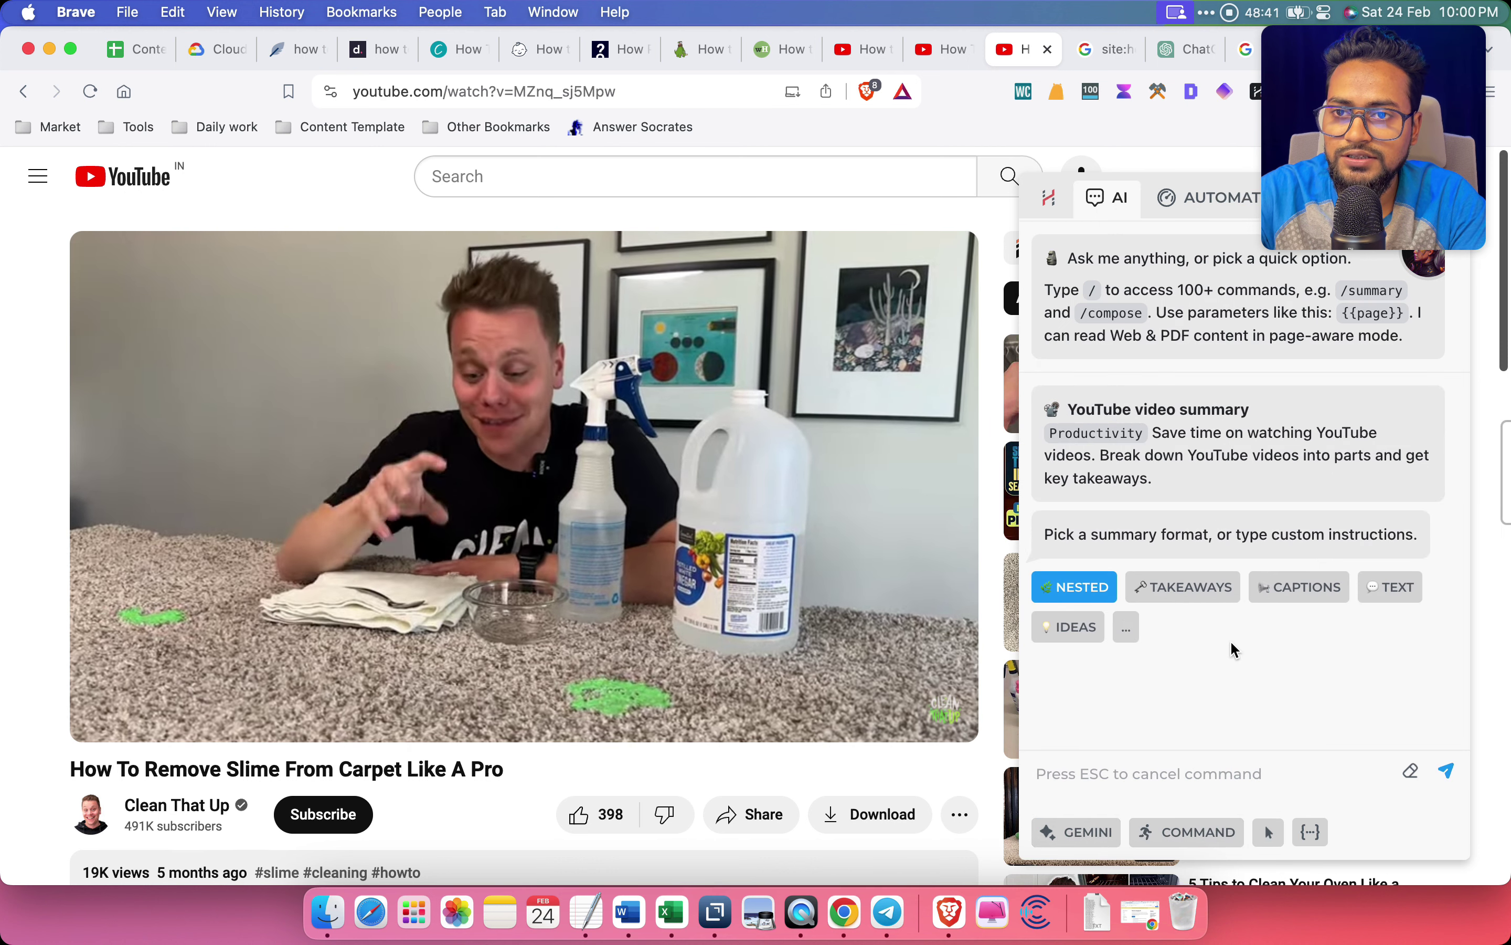
click(1391, 588)
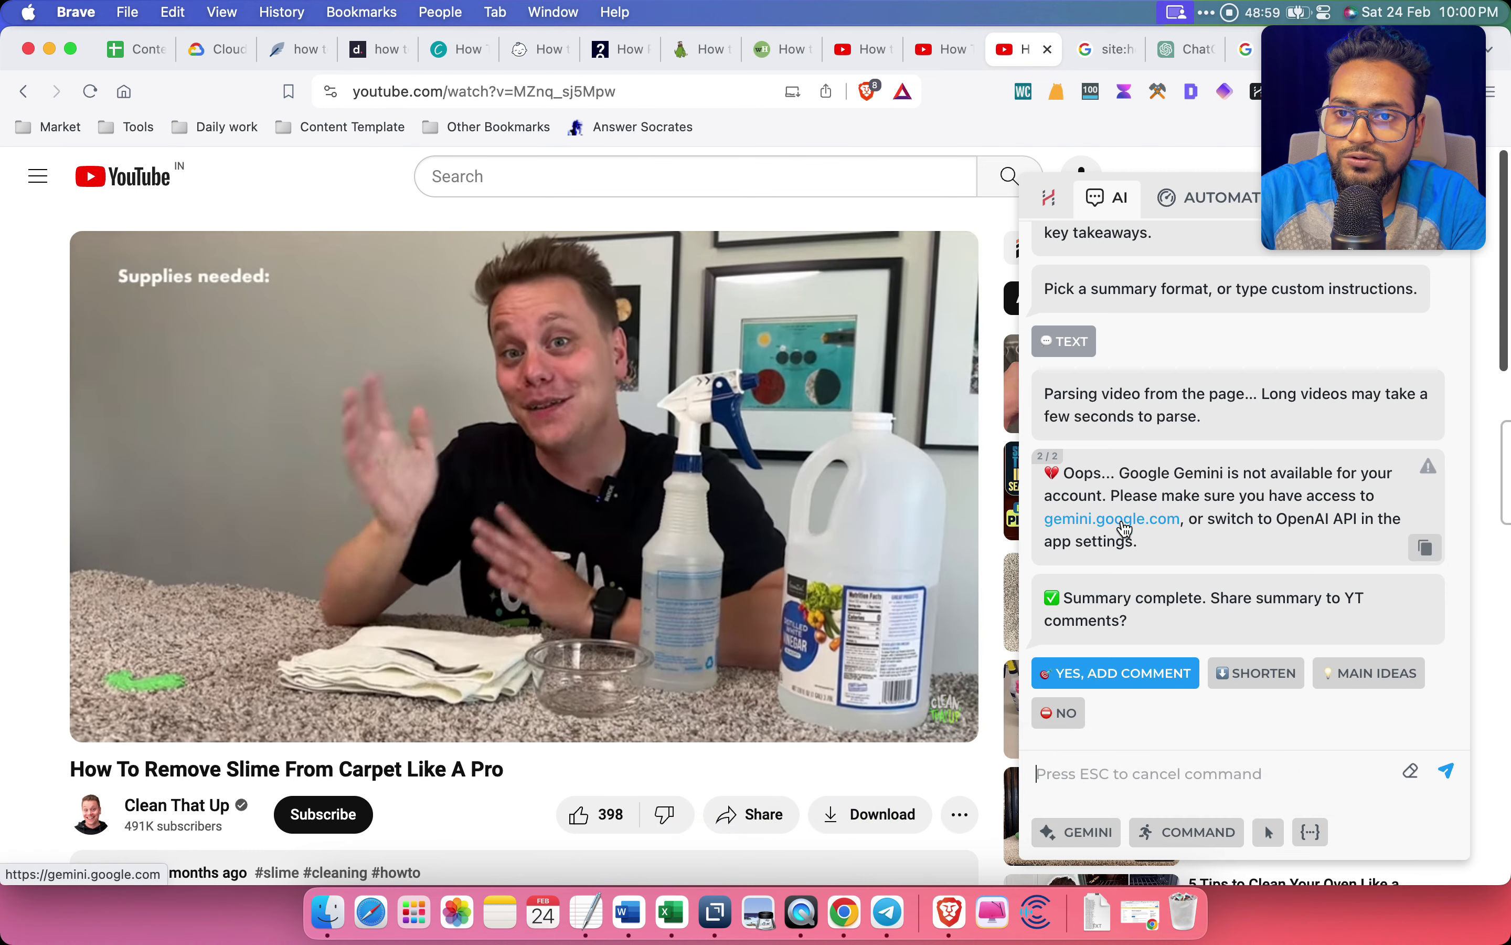
Open gemini.google.com from the assistant's reply, start a Gemini chat, agree to the terms and continue past the welcome notice
click(1121, 519)
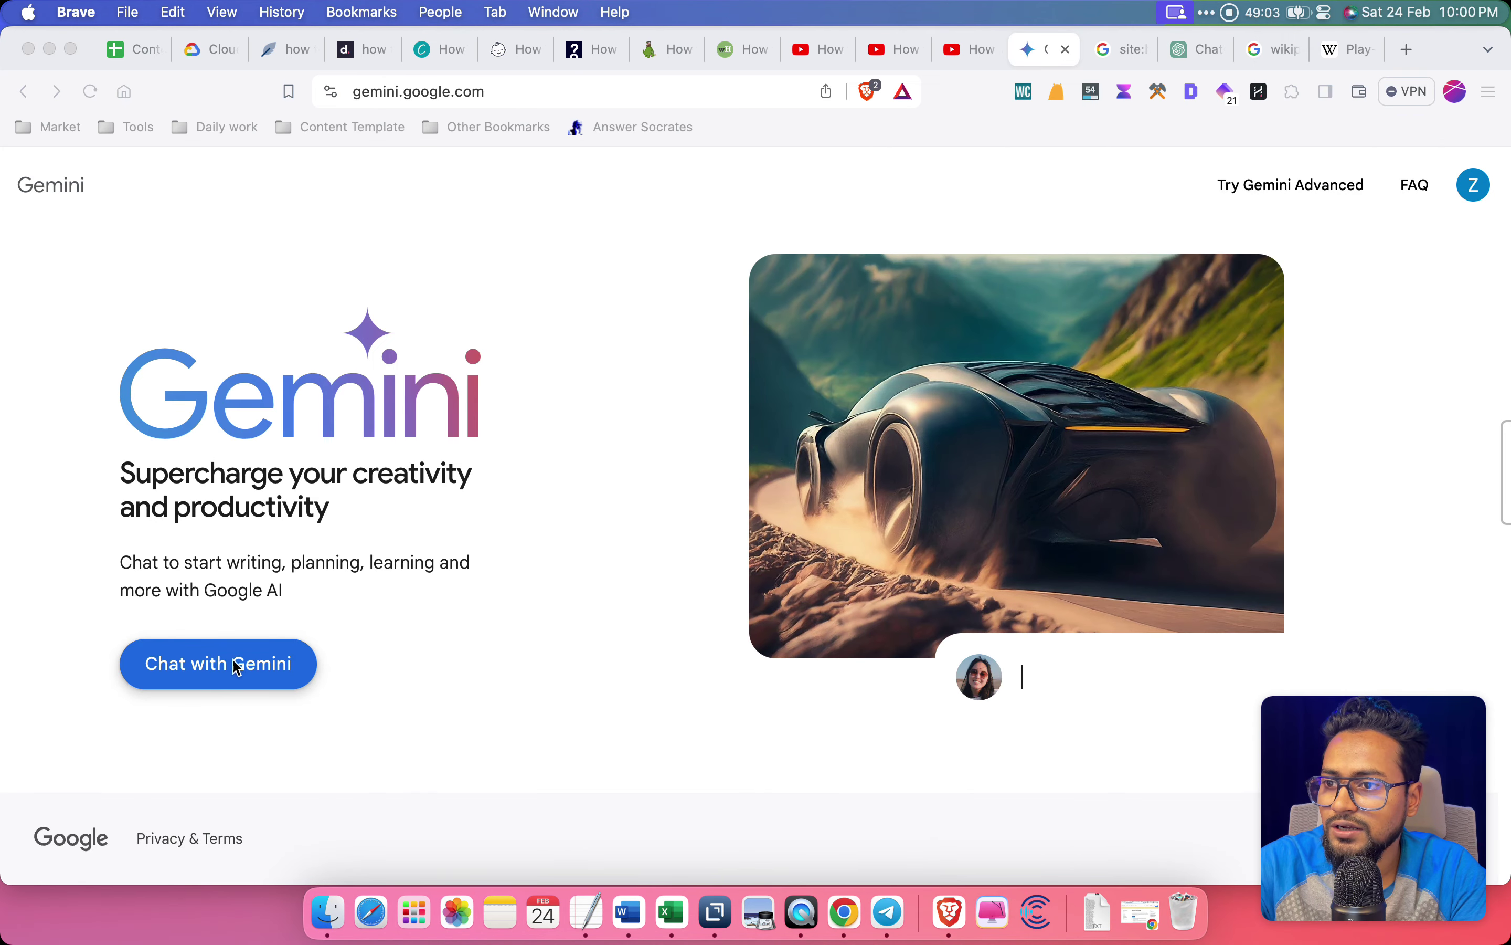
click(237, 665)
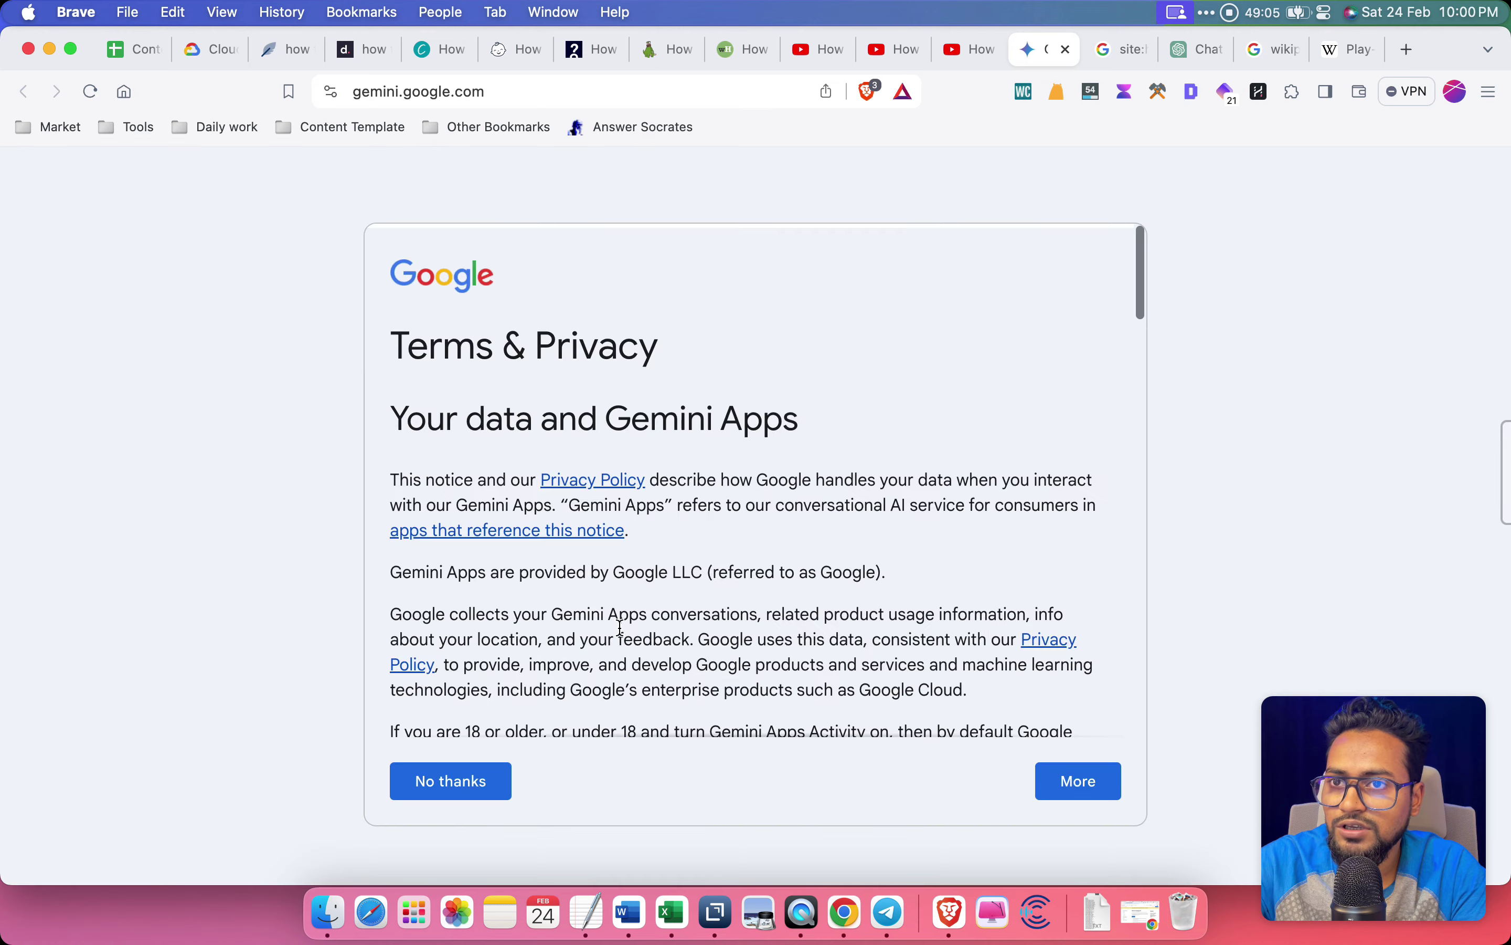
scroll(664, 632, down, 15)
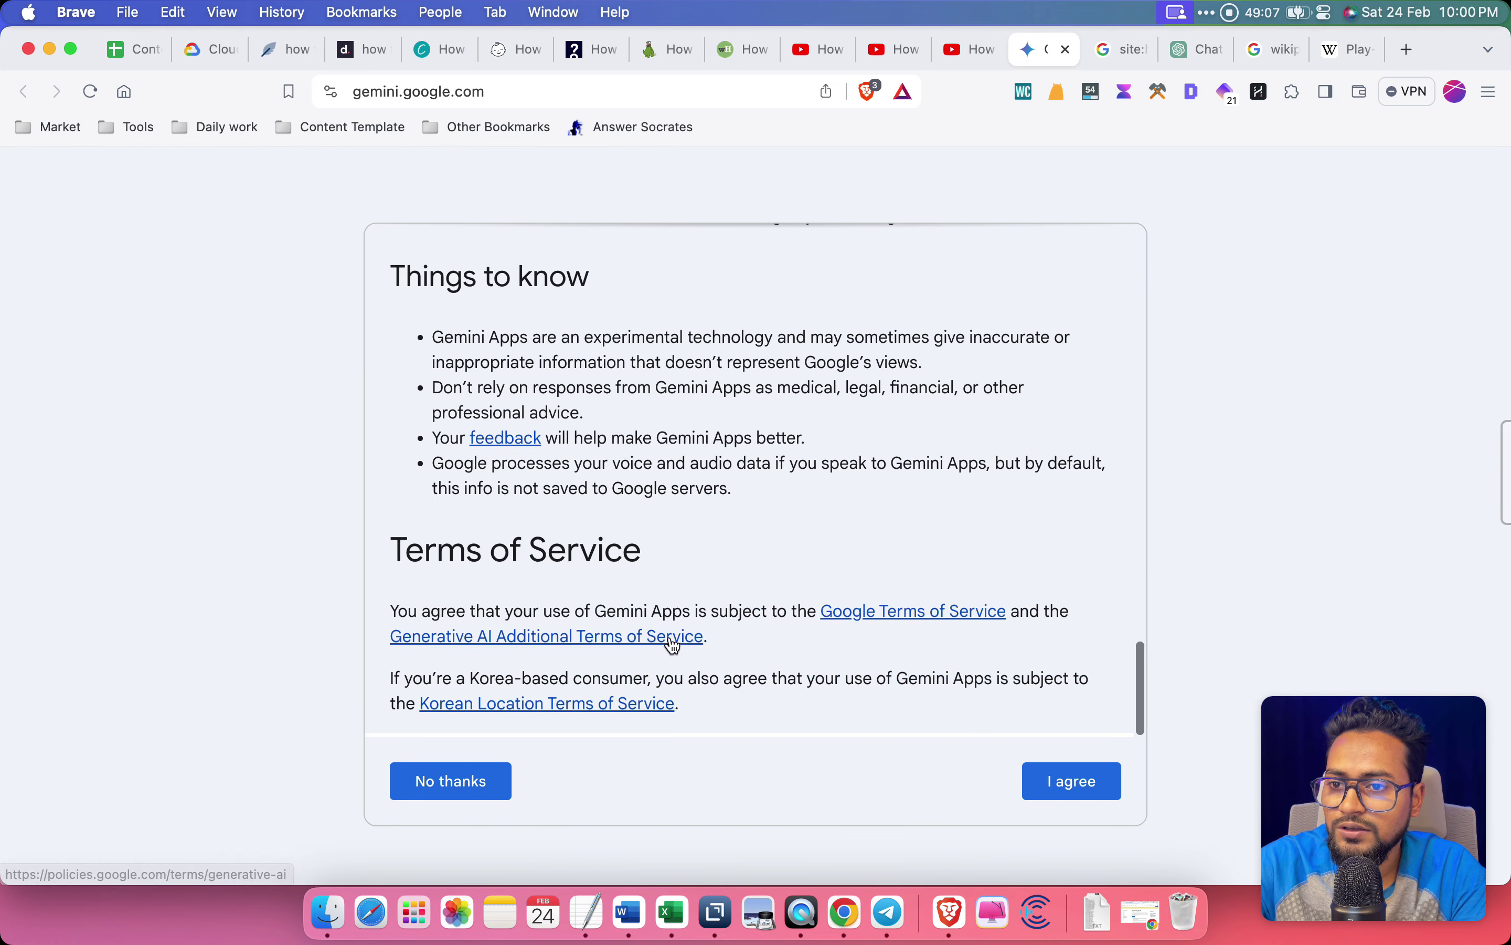
click(1056, 788)
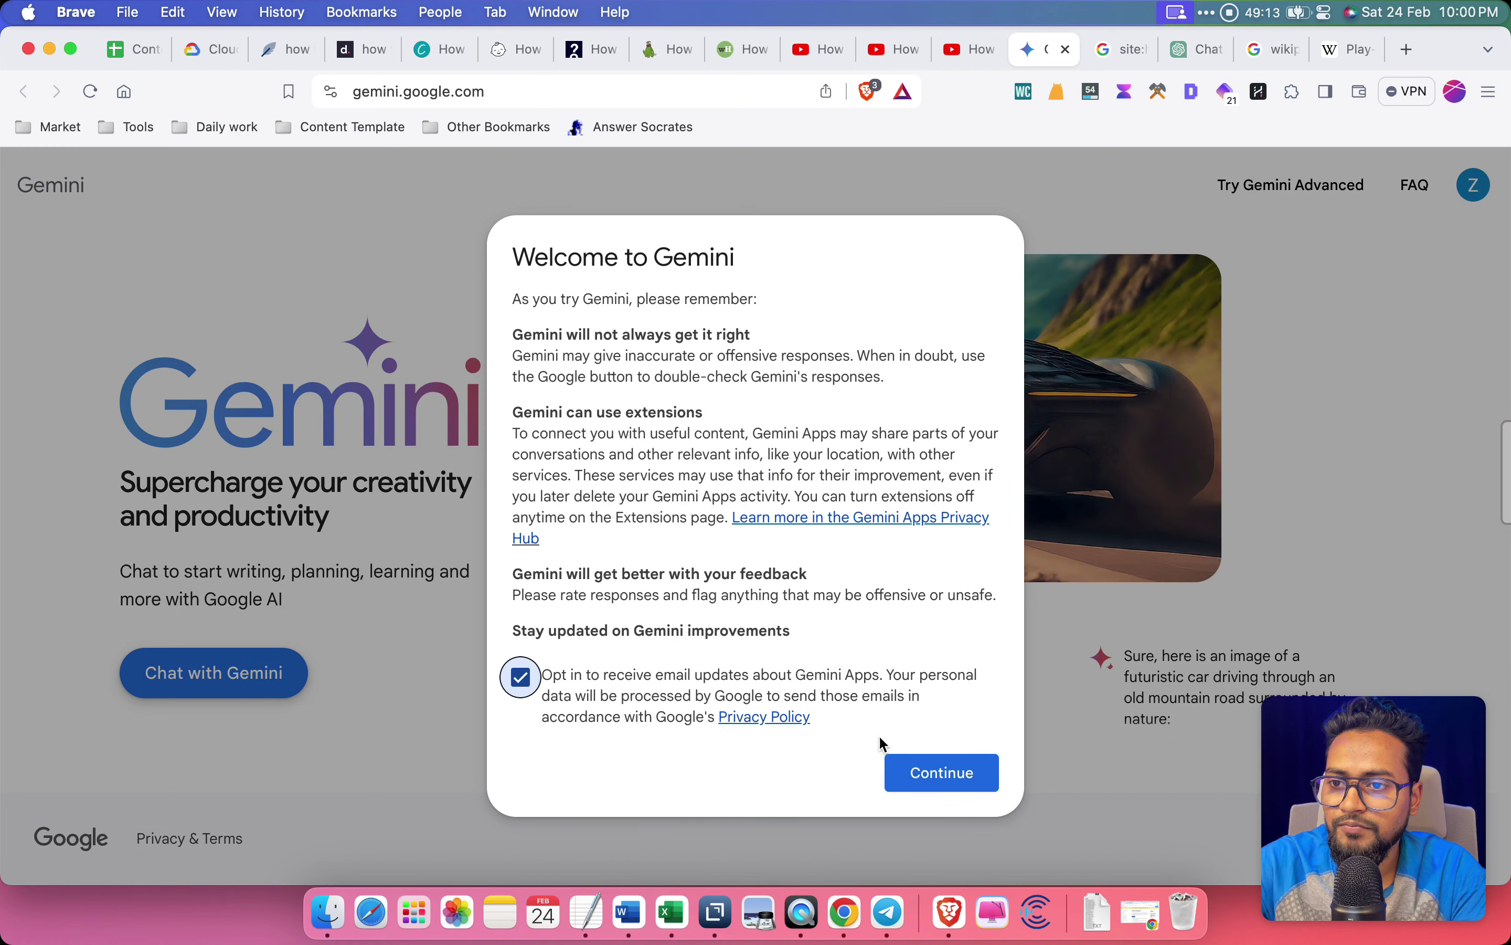
click(900, 772)
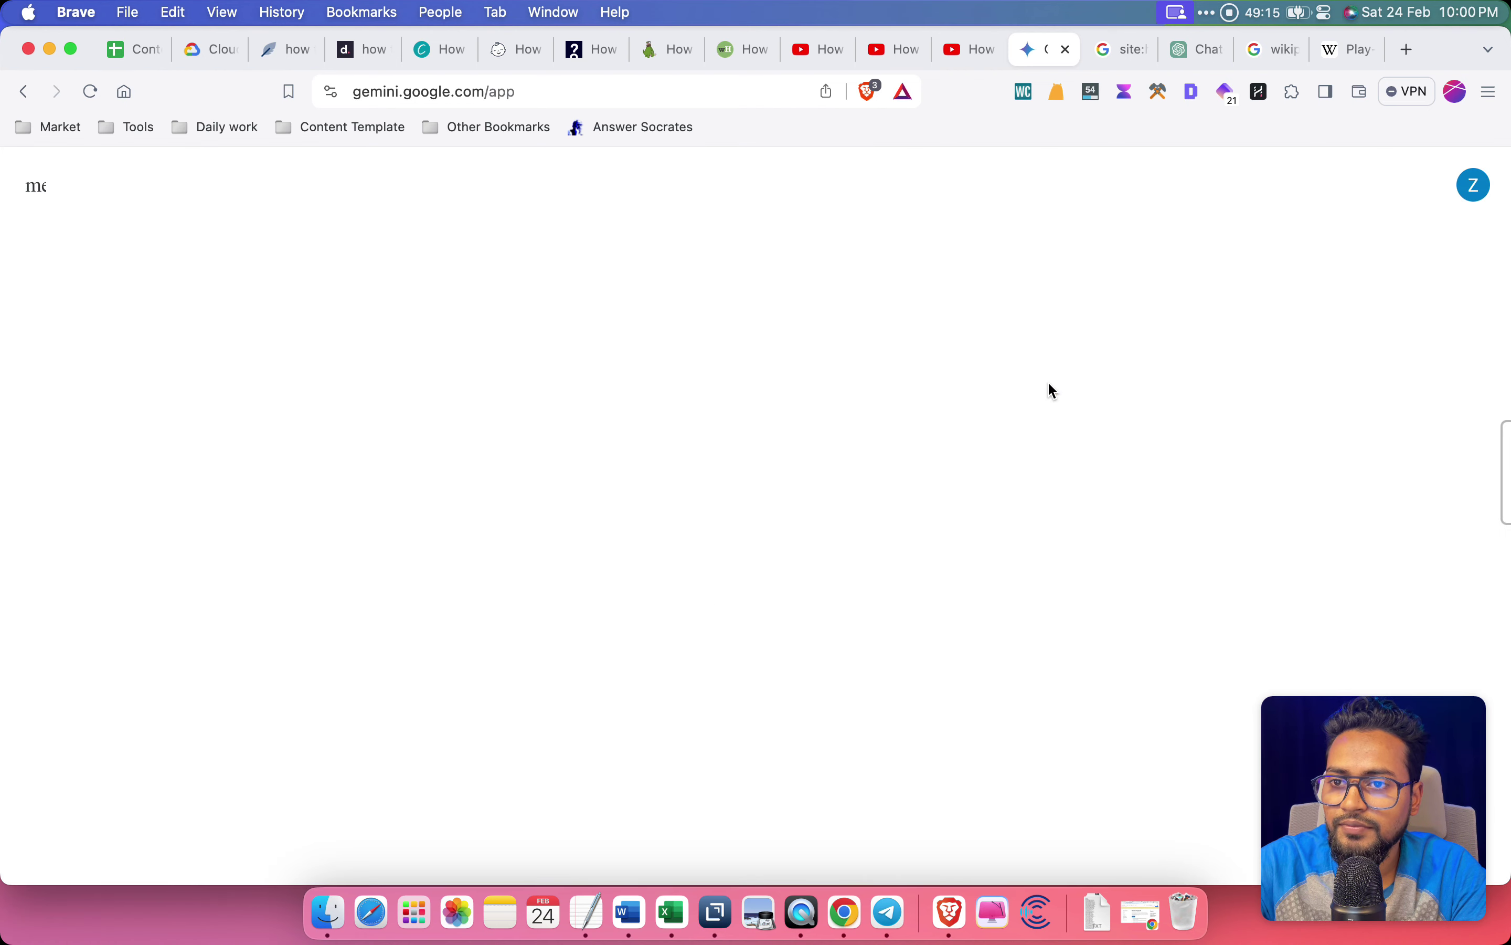
Back on the slime video, clear the assistant's chat, summarize the video in text format and read through the takeaways
click(973, 46)
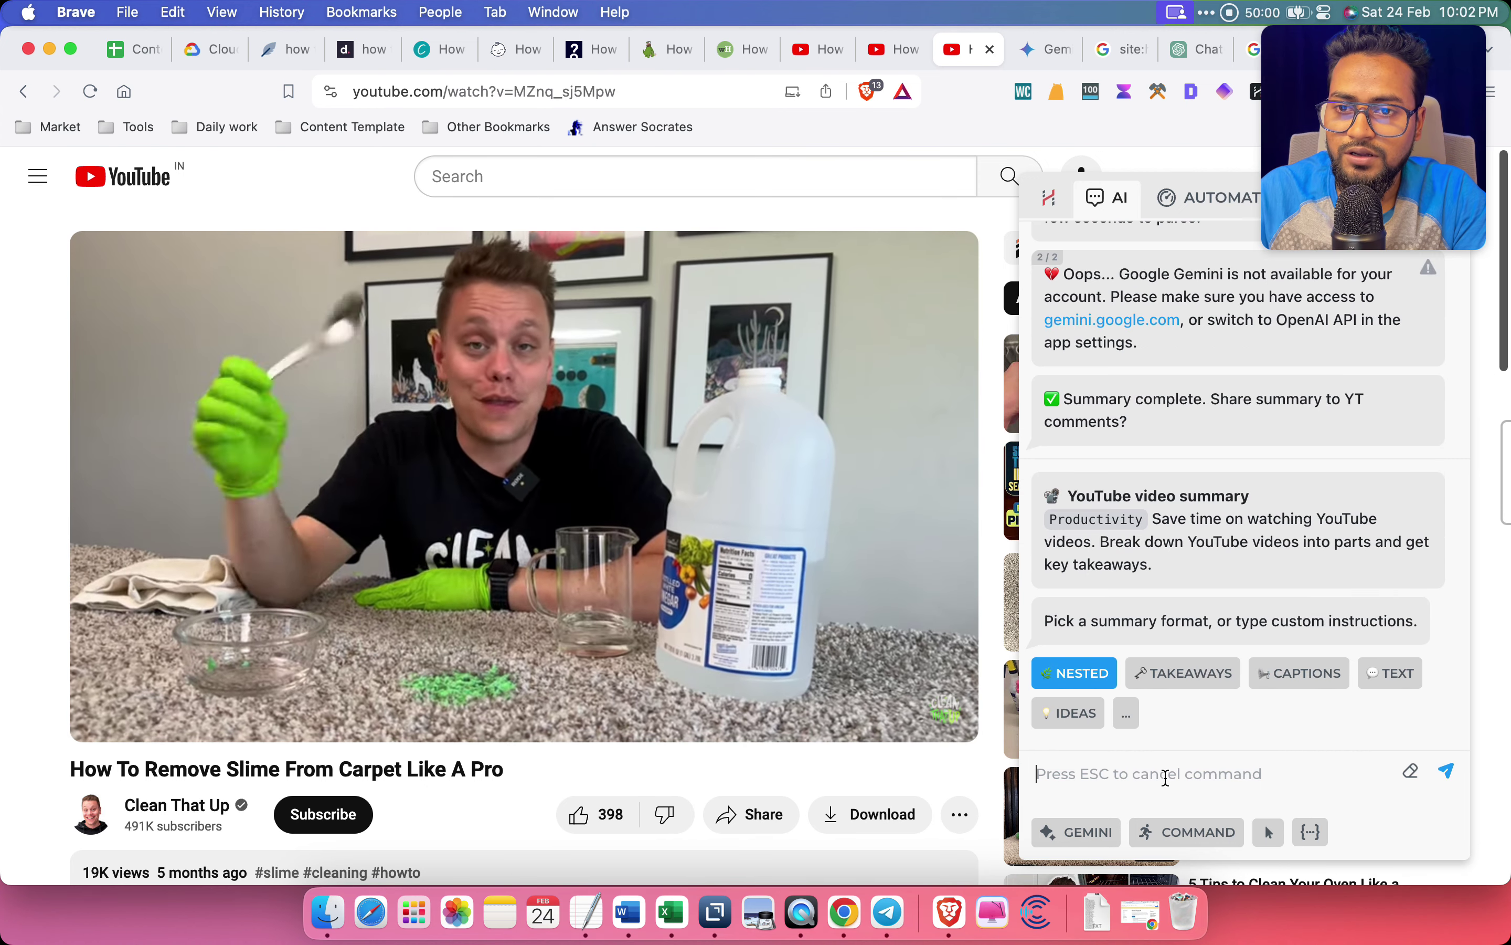
click(1410, 770)
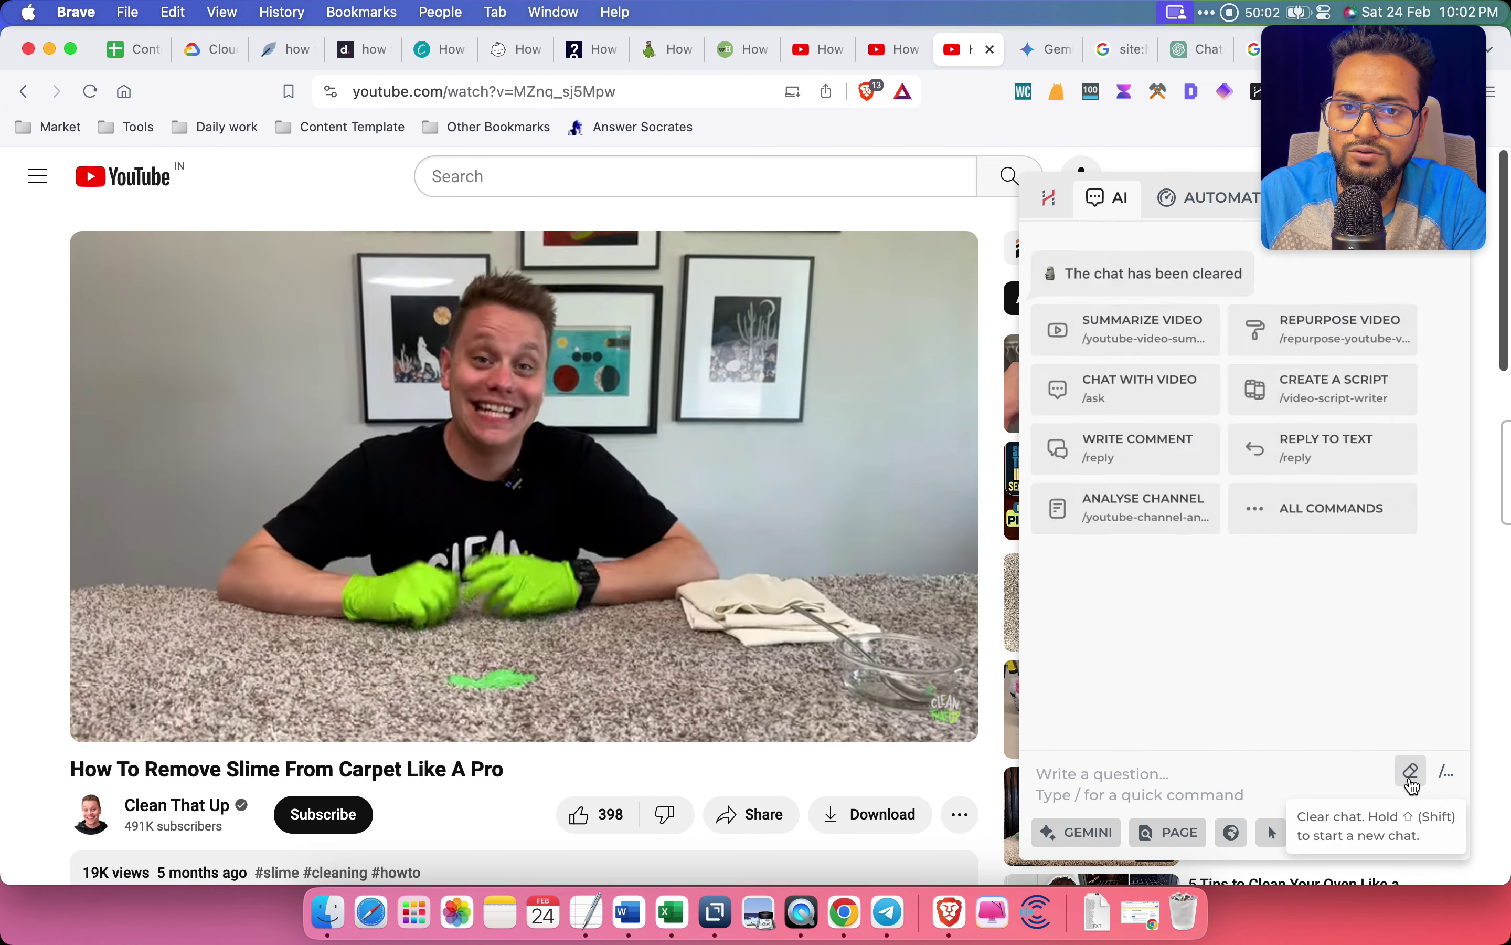
click(1182, 331)
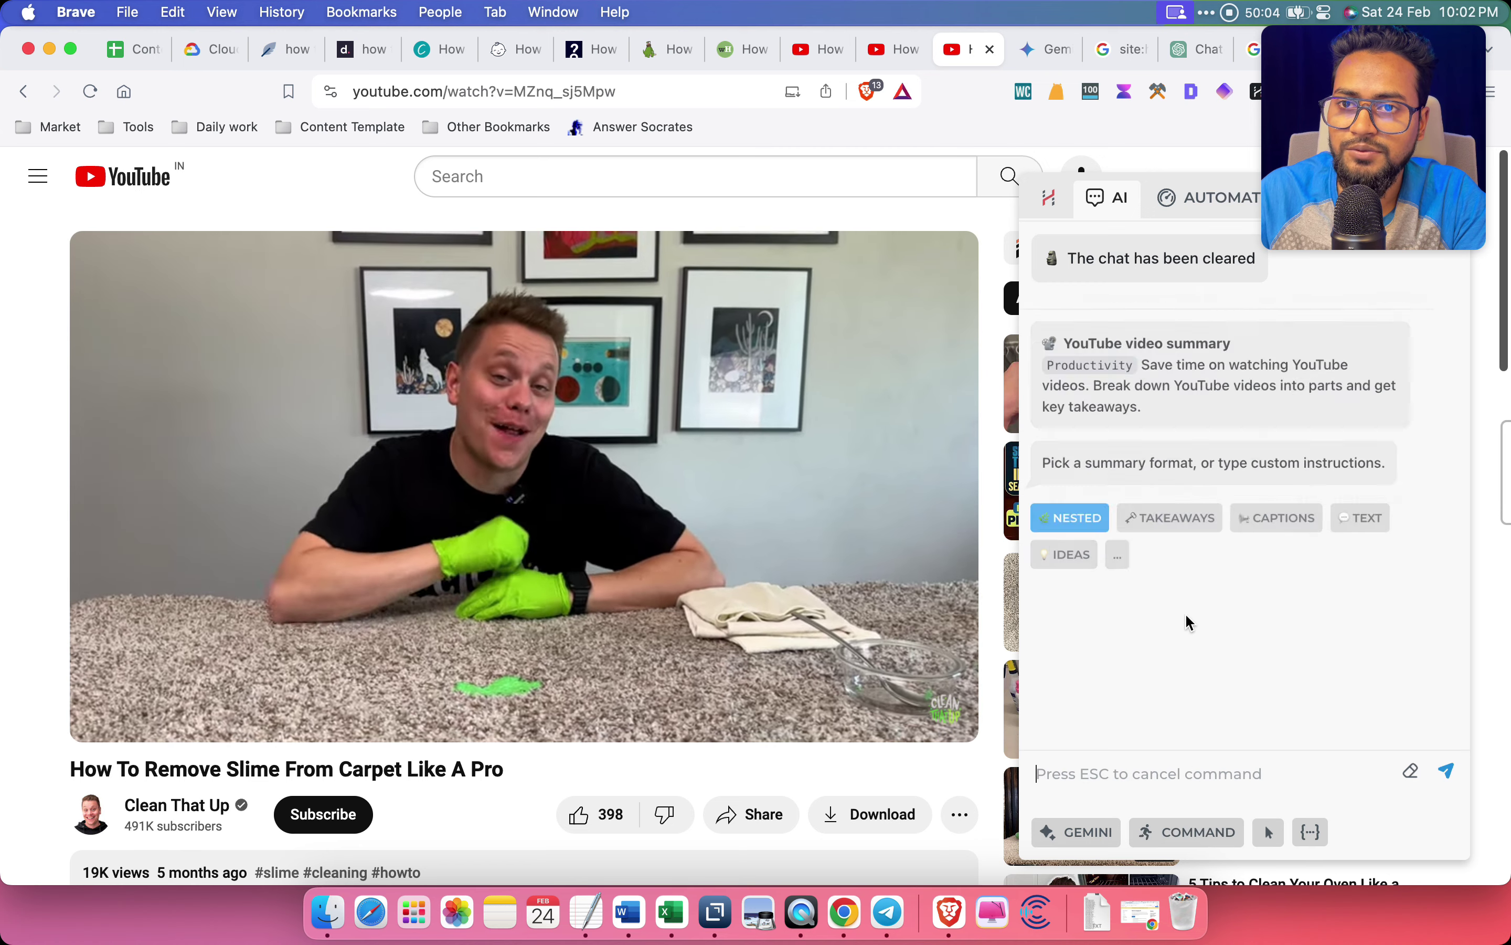
click(1380, 521)
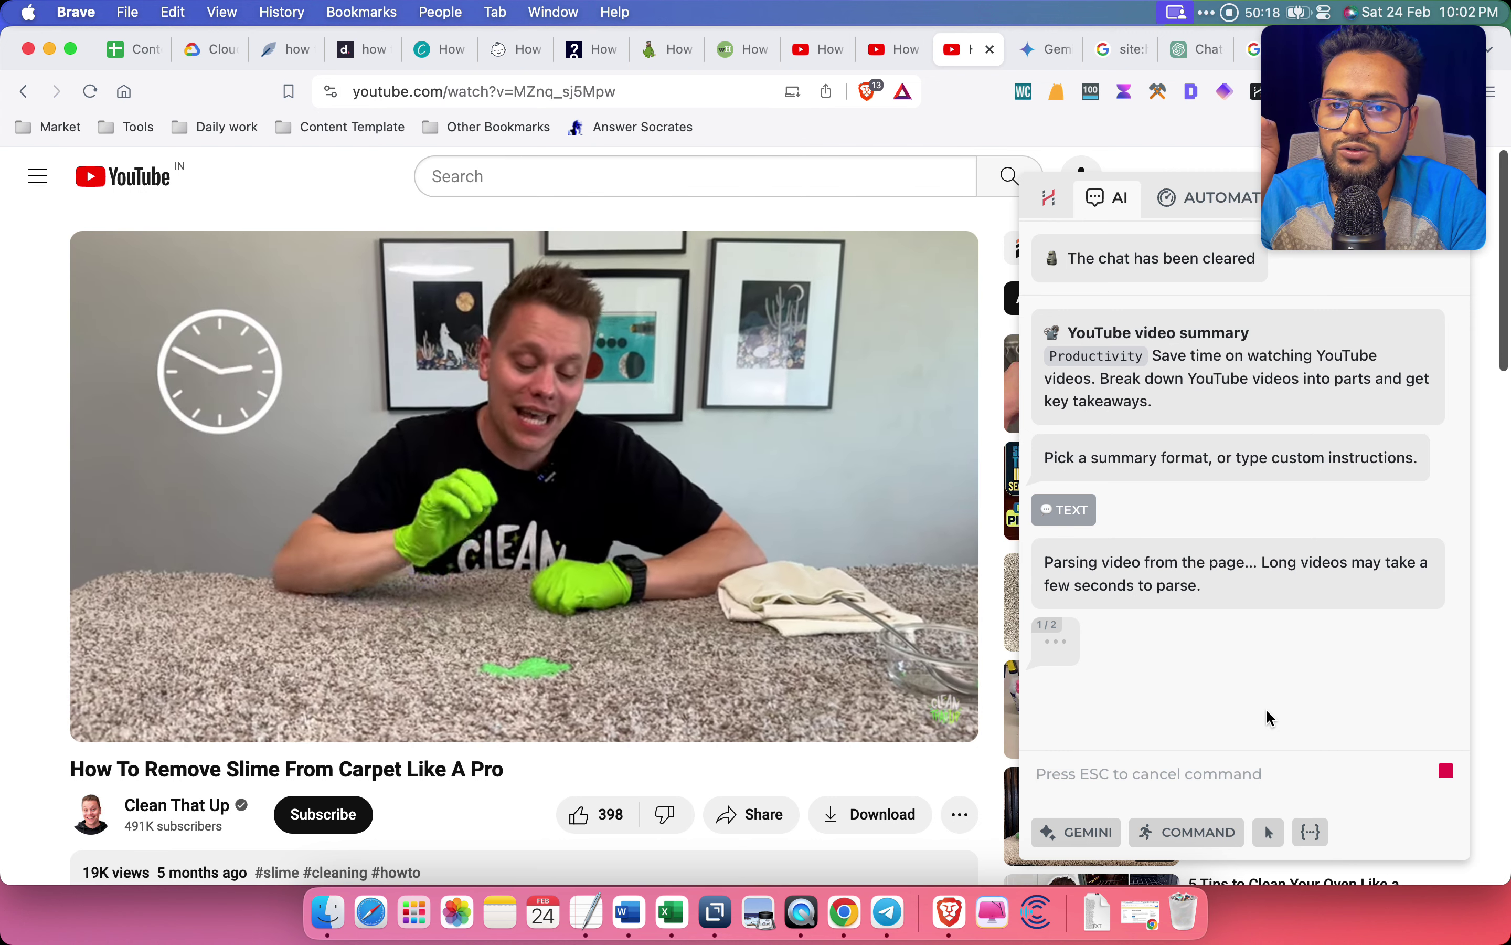
scroll(1258, 609, up, 3)
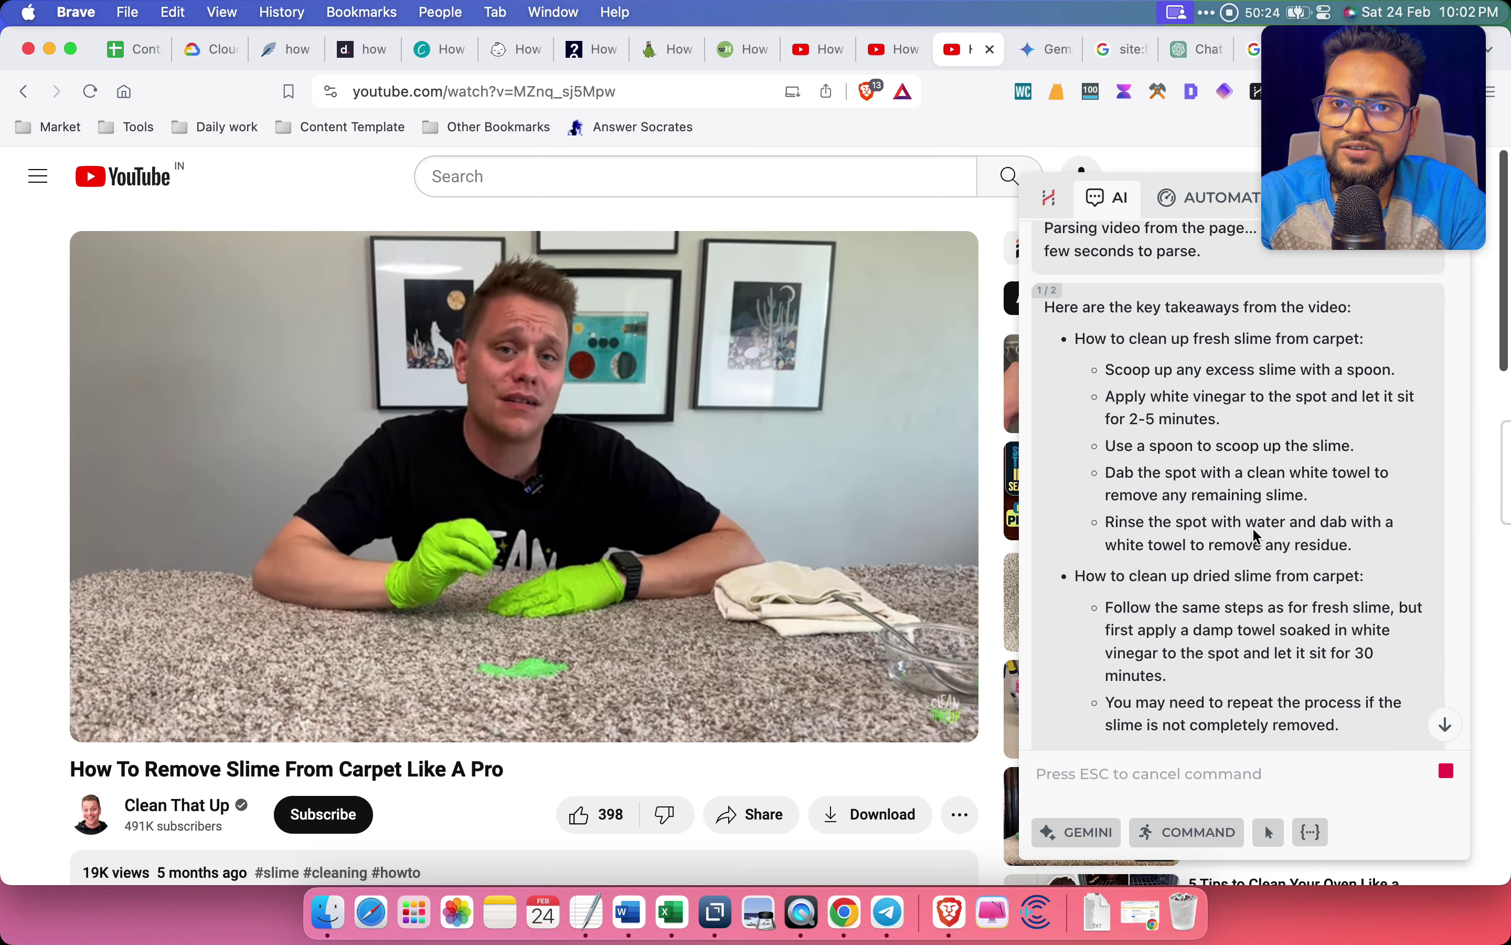
scroll(1252, 540, up, 1)
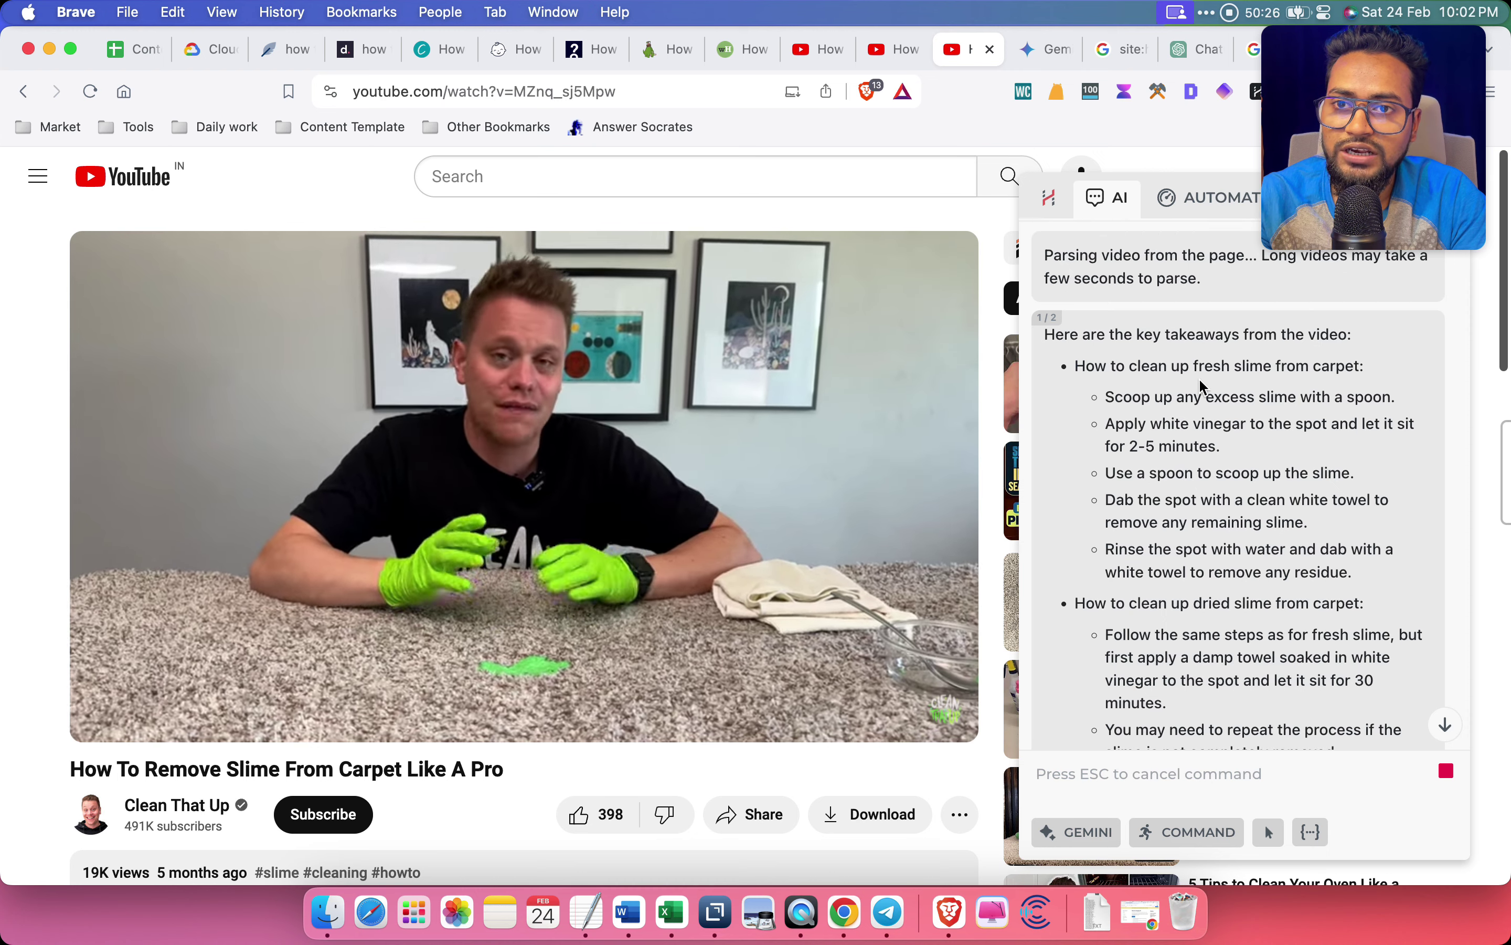
scroll(1256, 557, up, 10)
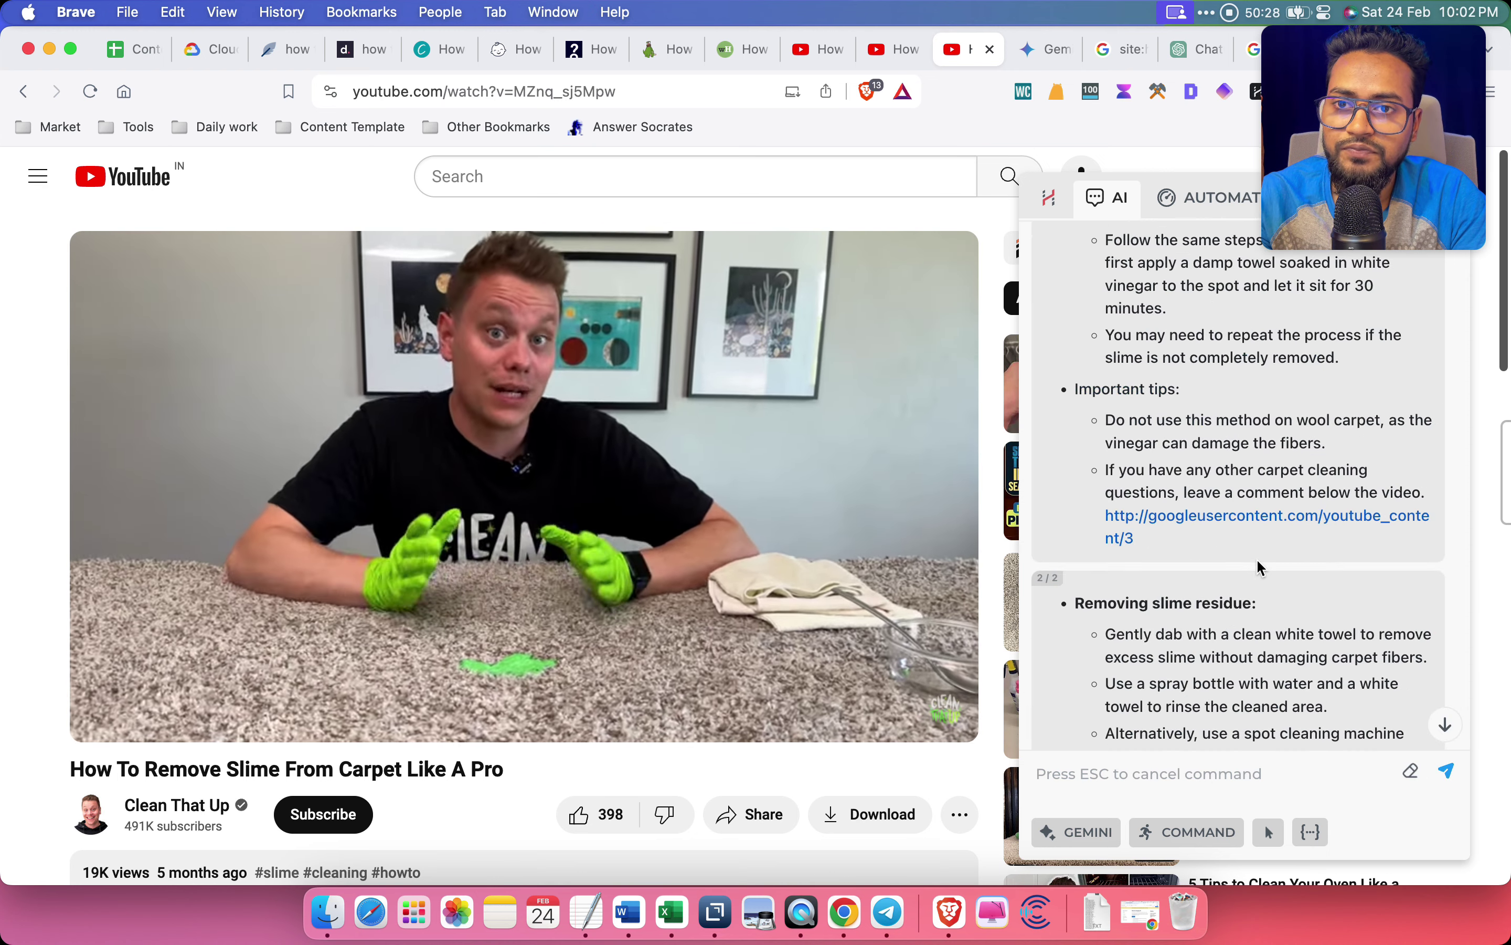
scroll(1302, 607, up, 10)
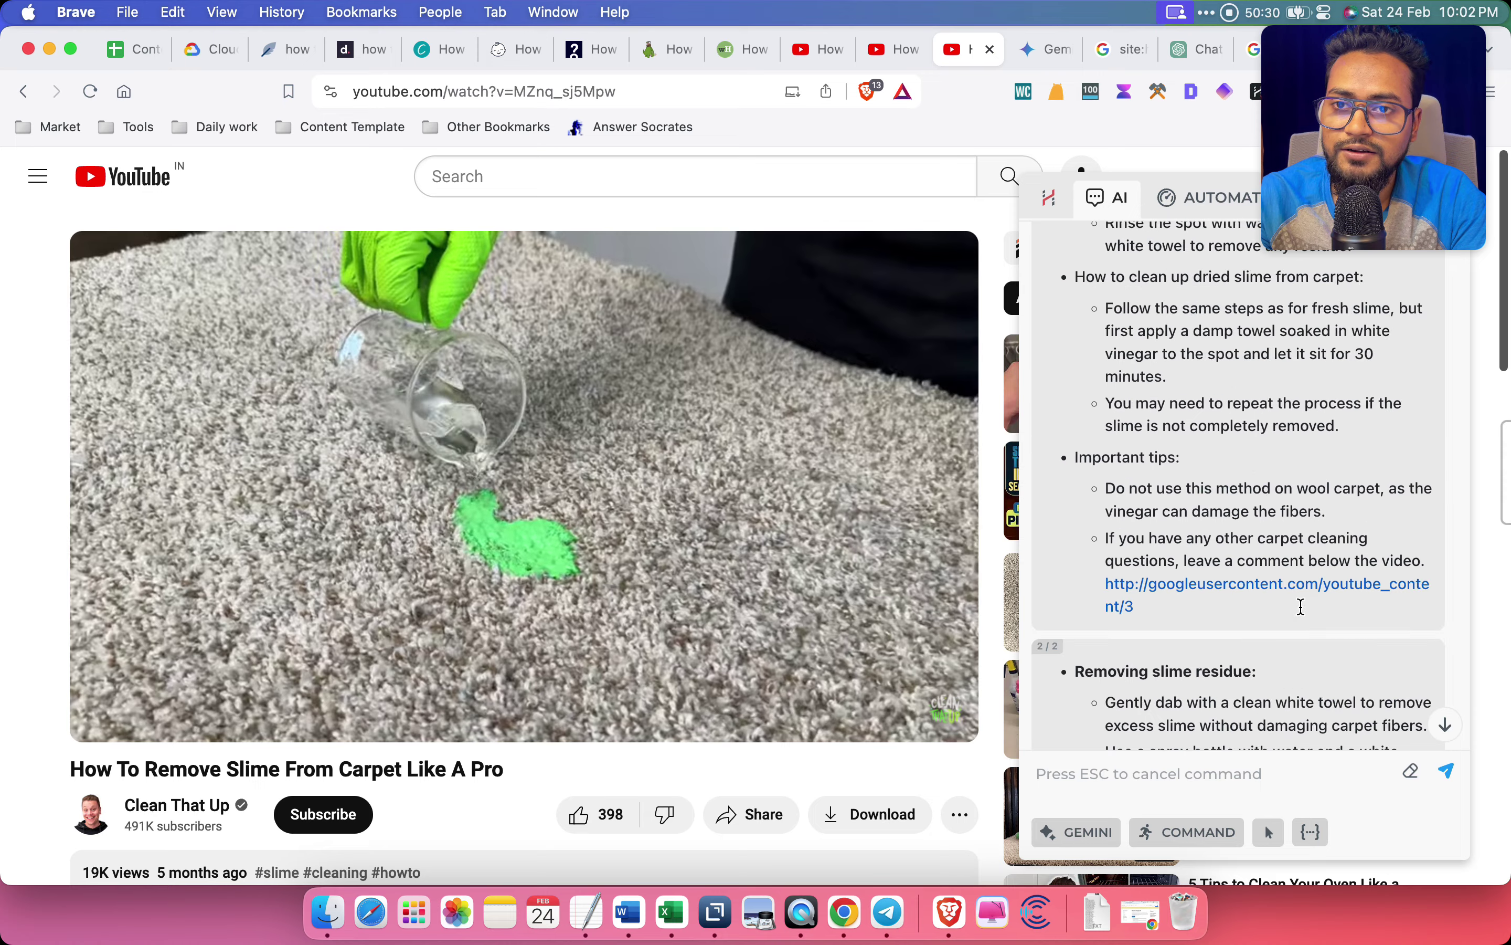
scroll(1301, 607, up, 3)
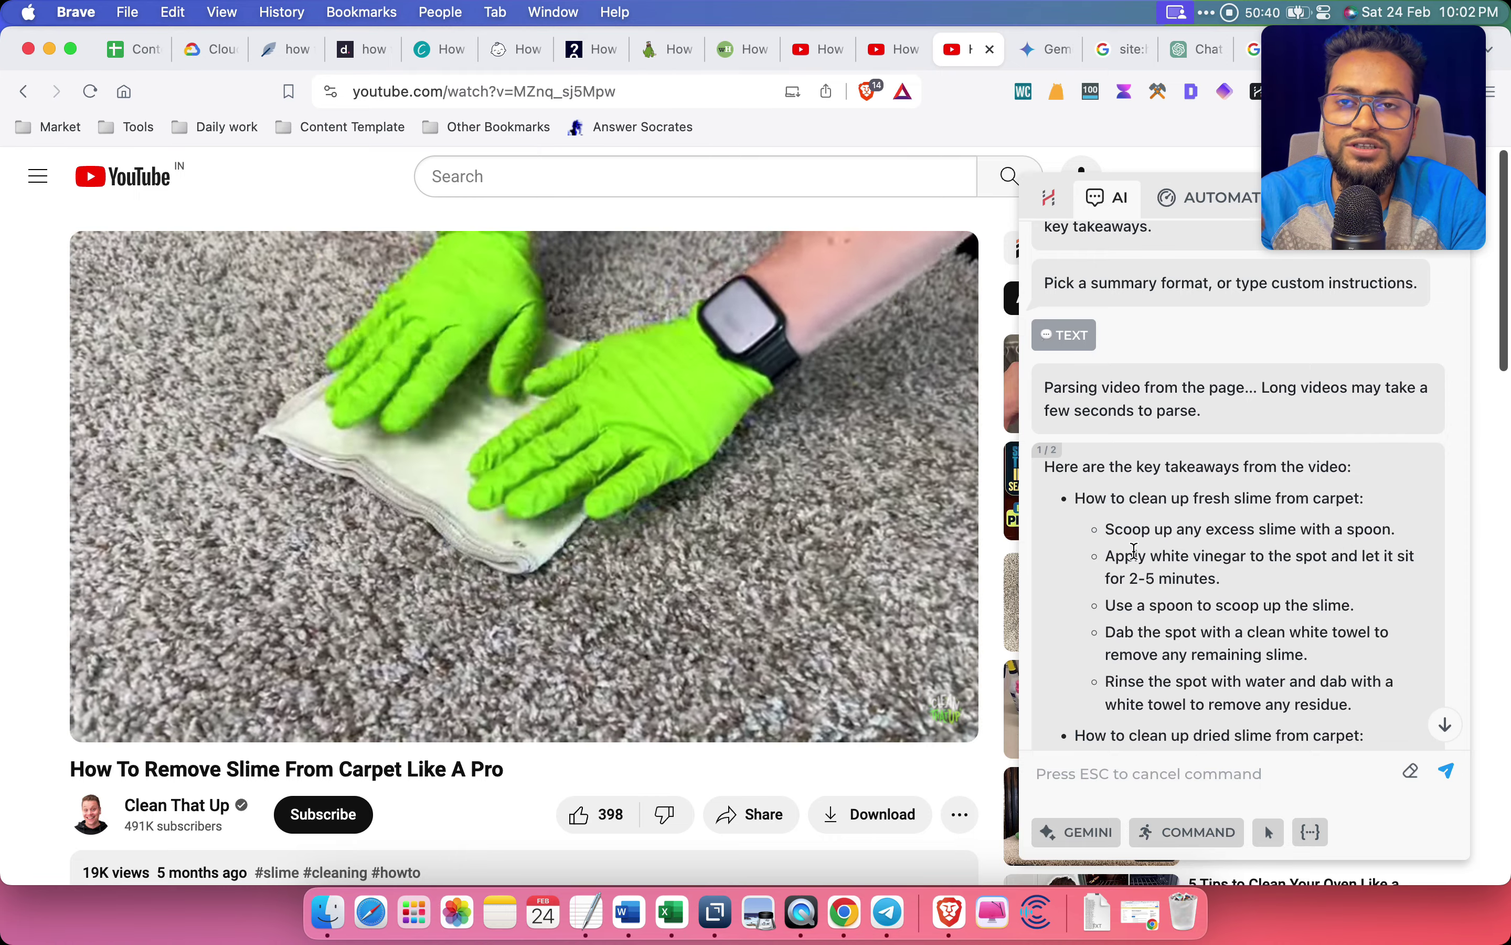
Go back to the search results and open "How To Remove Play Dough From Carpet, Clothes, And Fabric-Full Tutorial" in a new tab
click(894, 50)
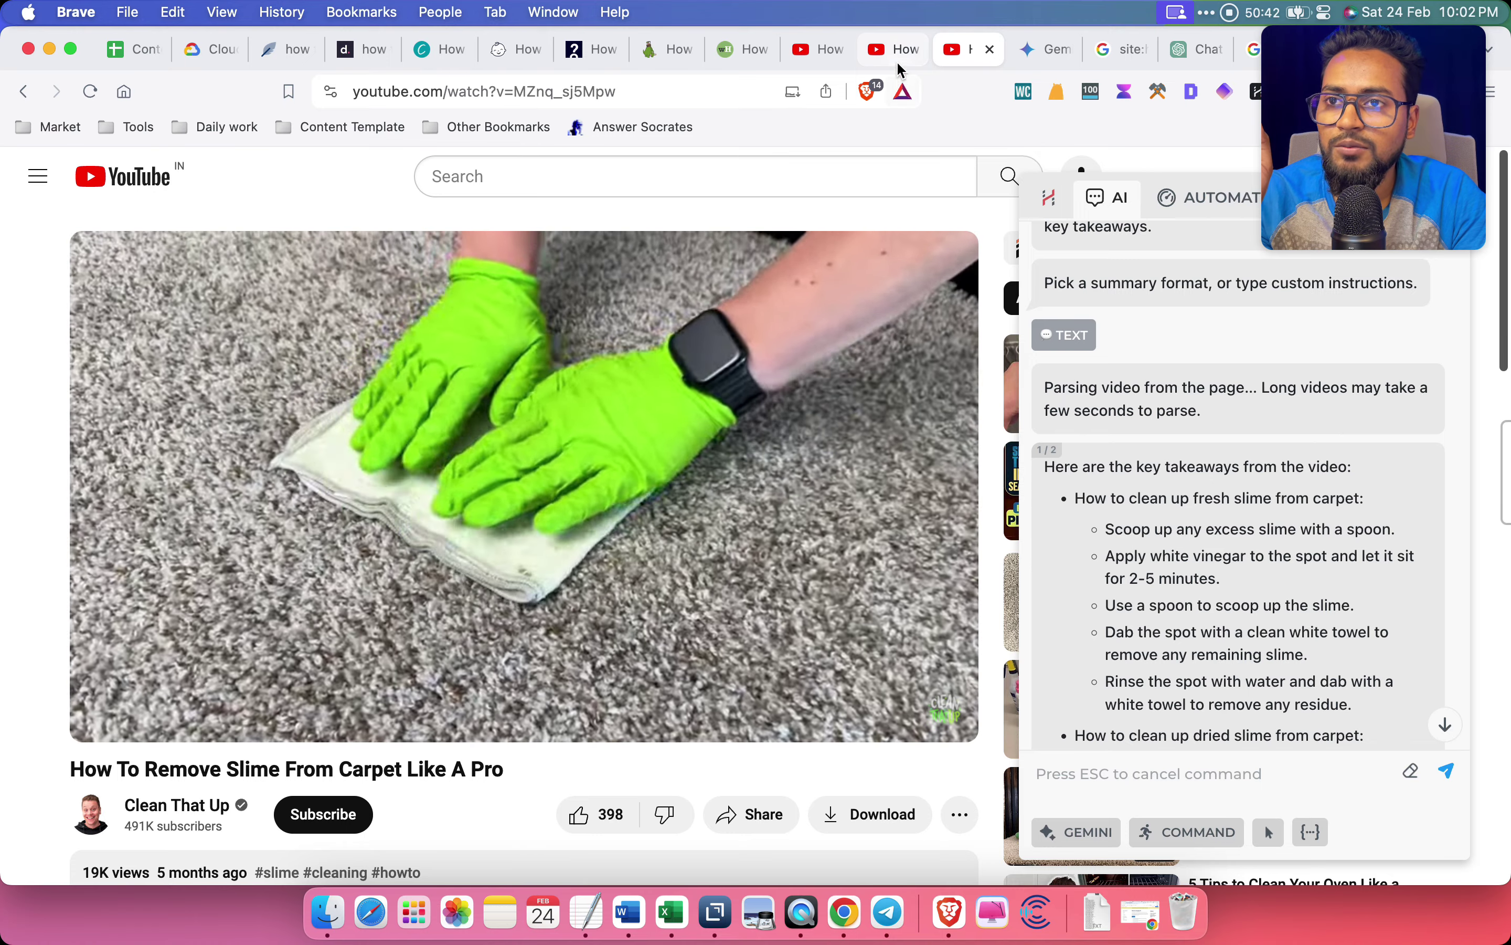
scroll(844, 525, down, 10)
click(815, 50)
scroll(975, 578, down, 5)
scroll(977, 583, down, 10)
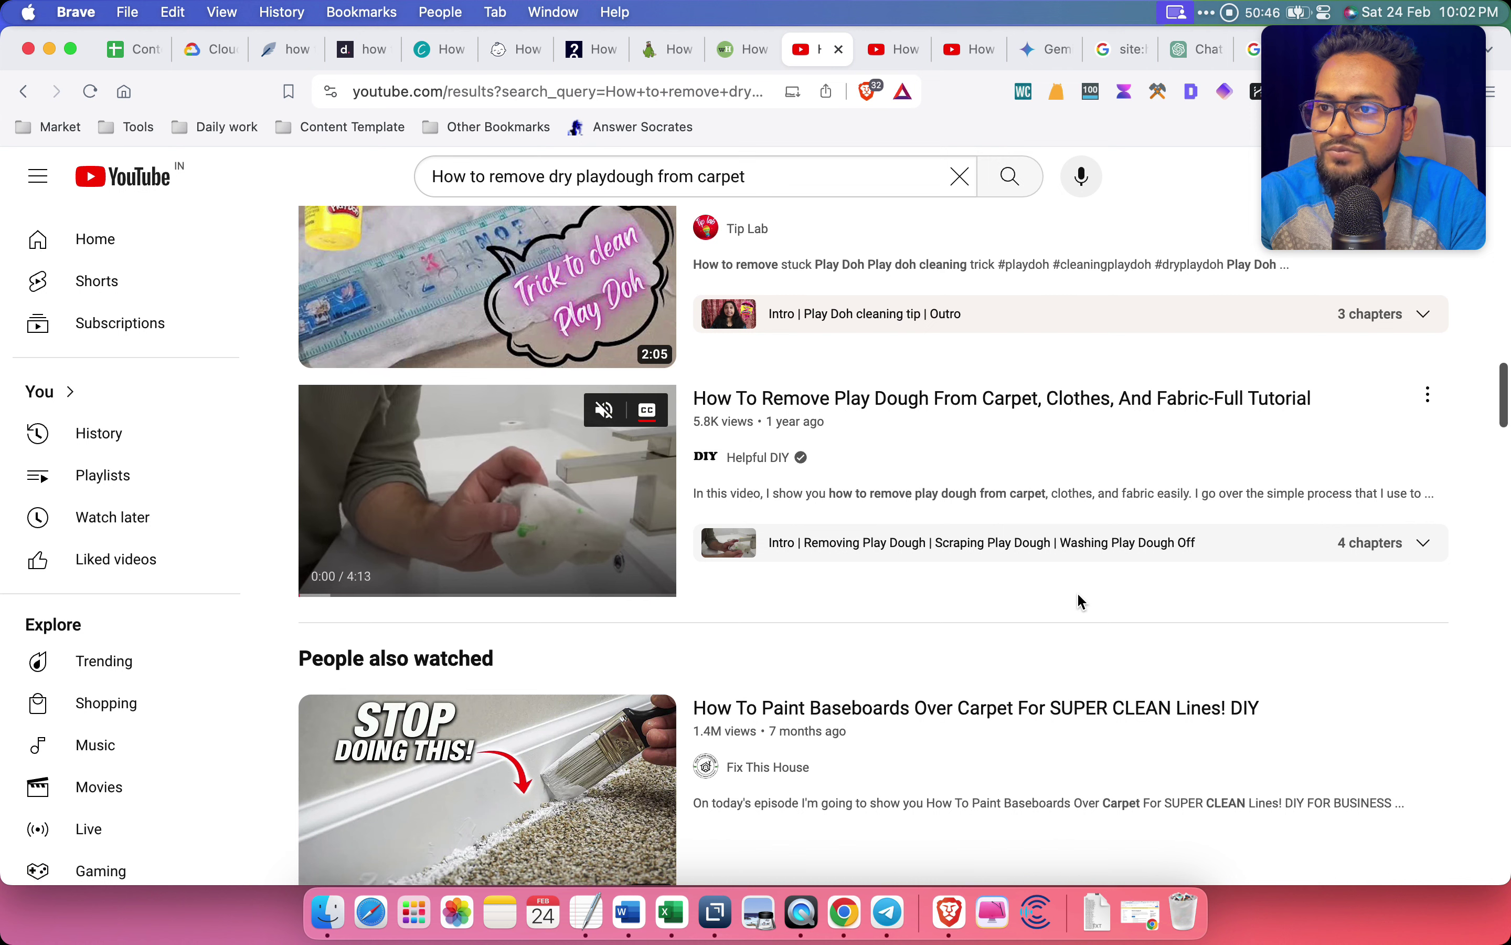
super+click(575, 424)
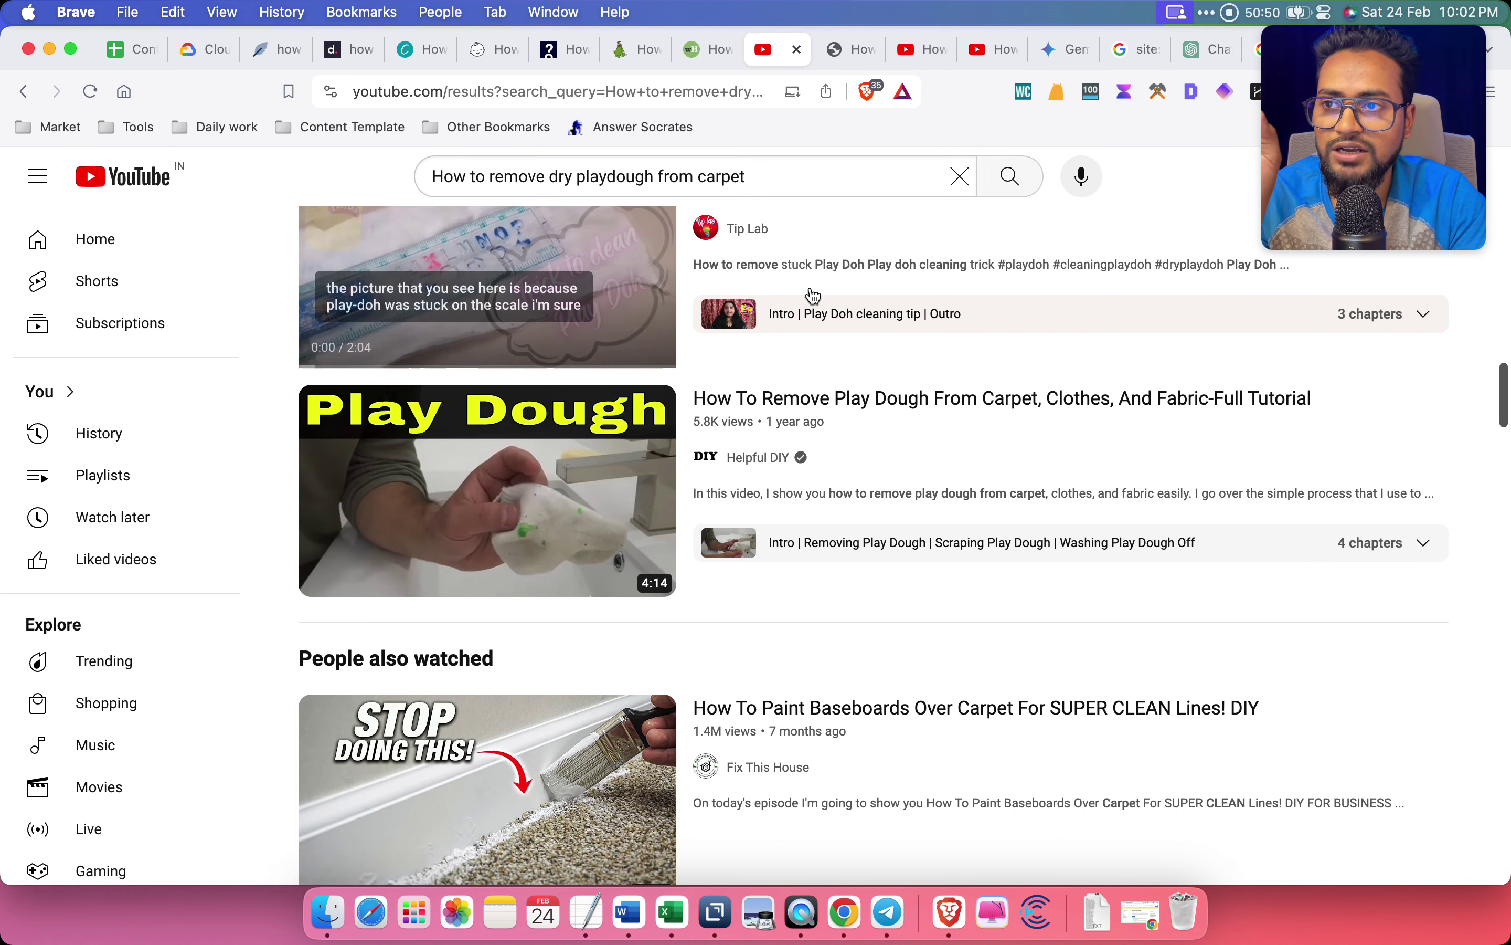
click(844, 52)
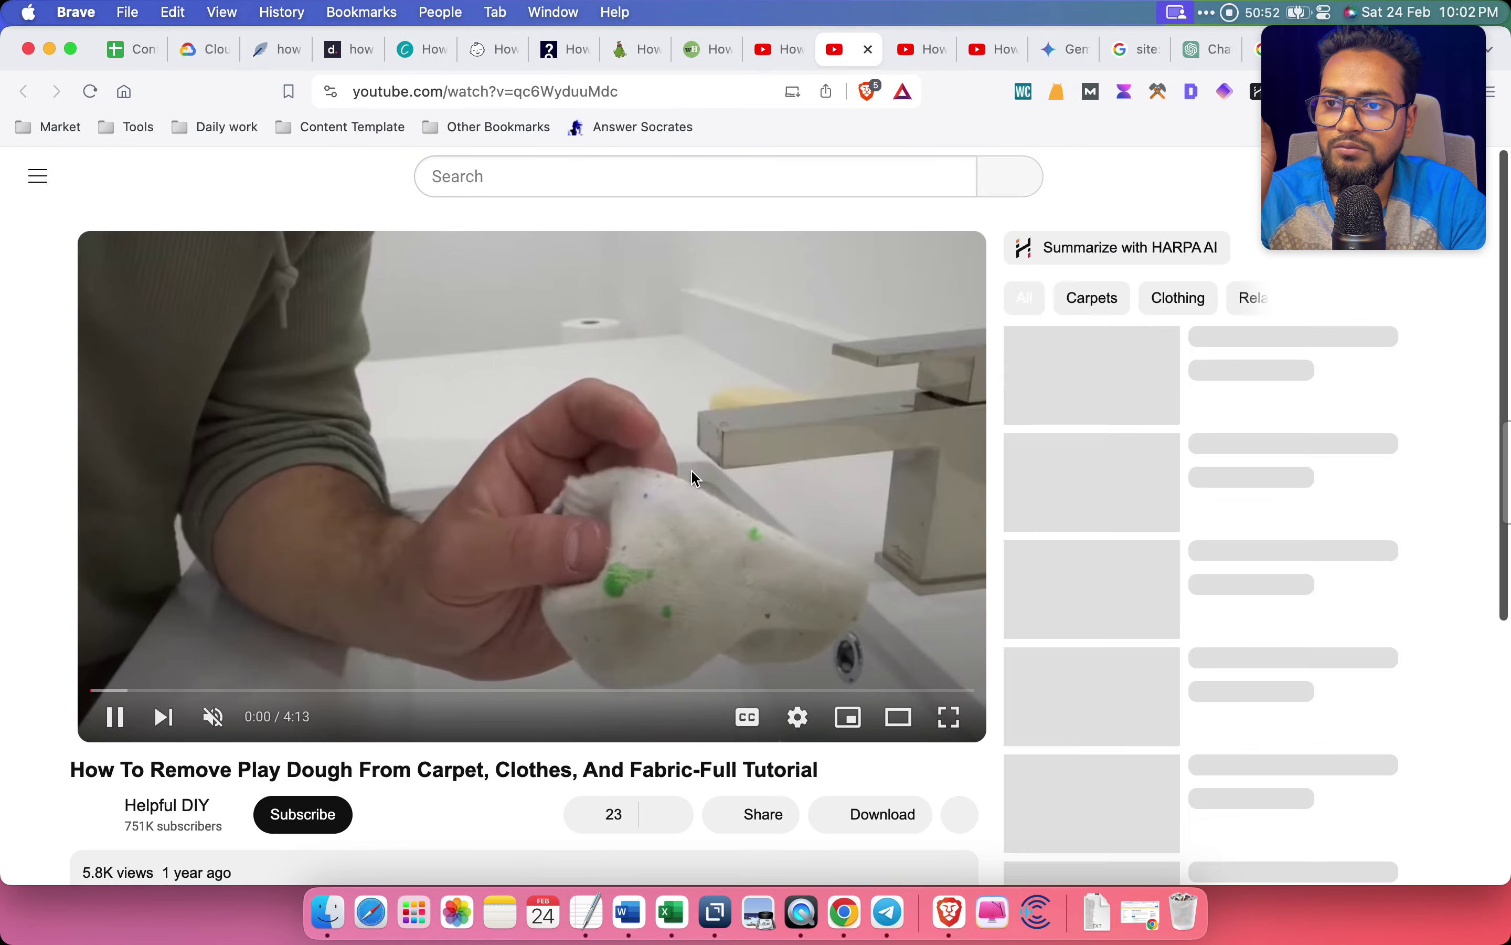
scroll(792, 578, down, 2)
scroll(999, 313, up, 1)
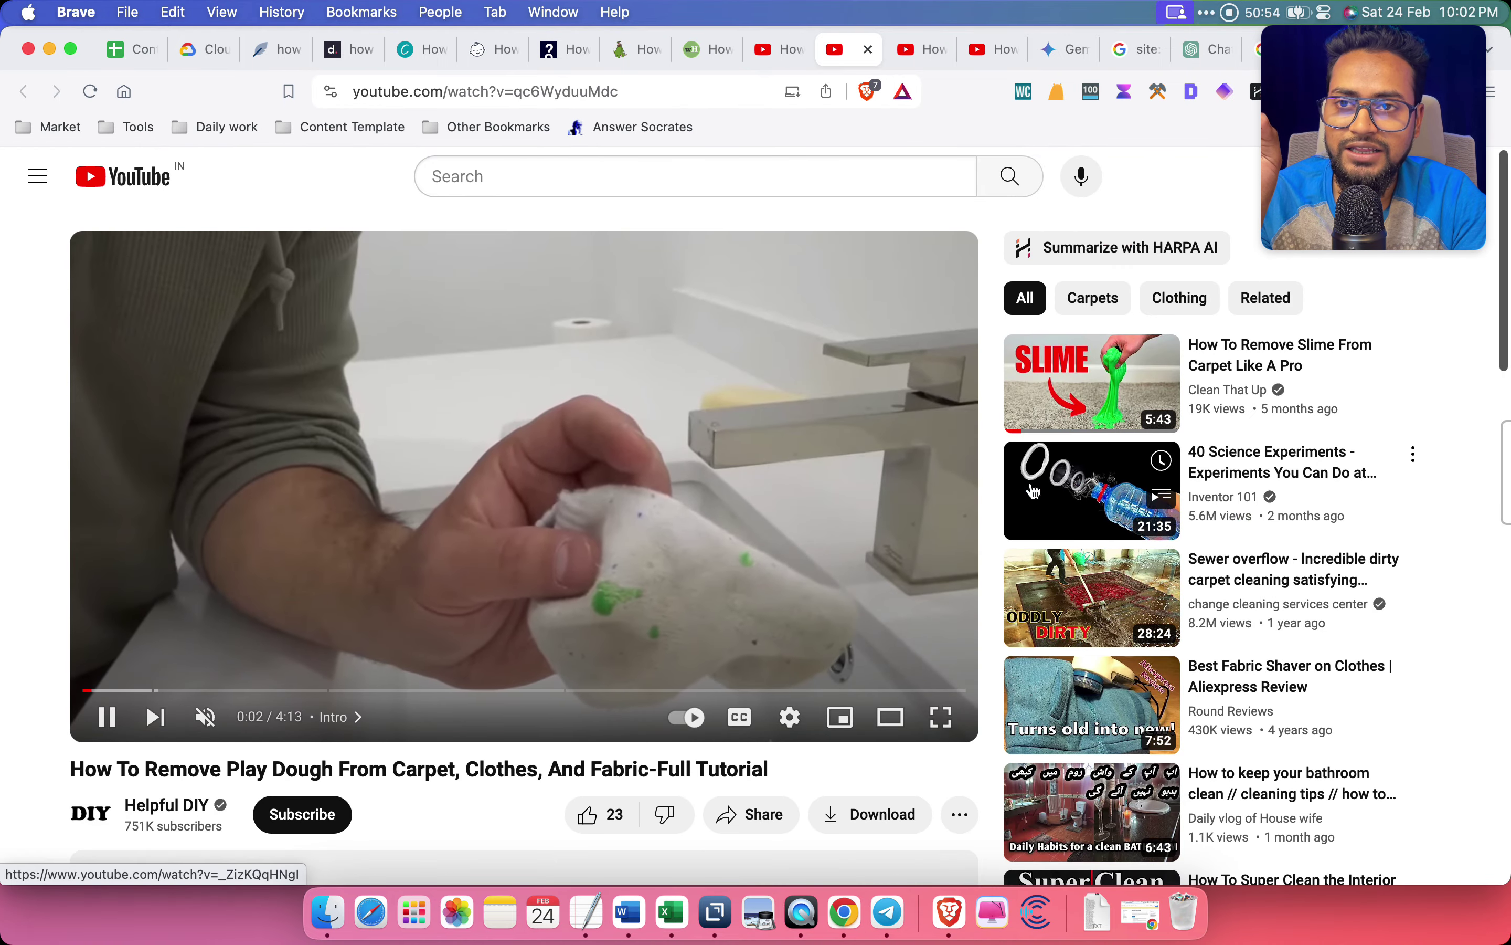
Summarize the play dough tutorial in text format with the AI assistant and review its key takeaways
click(1254, 94)
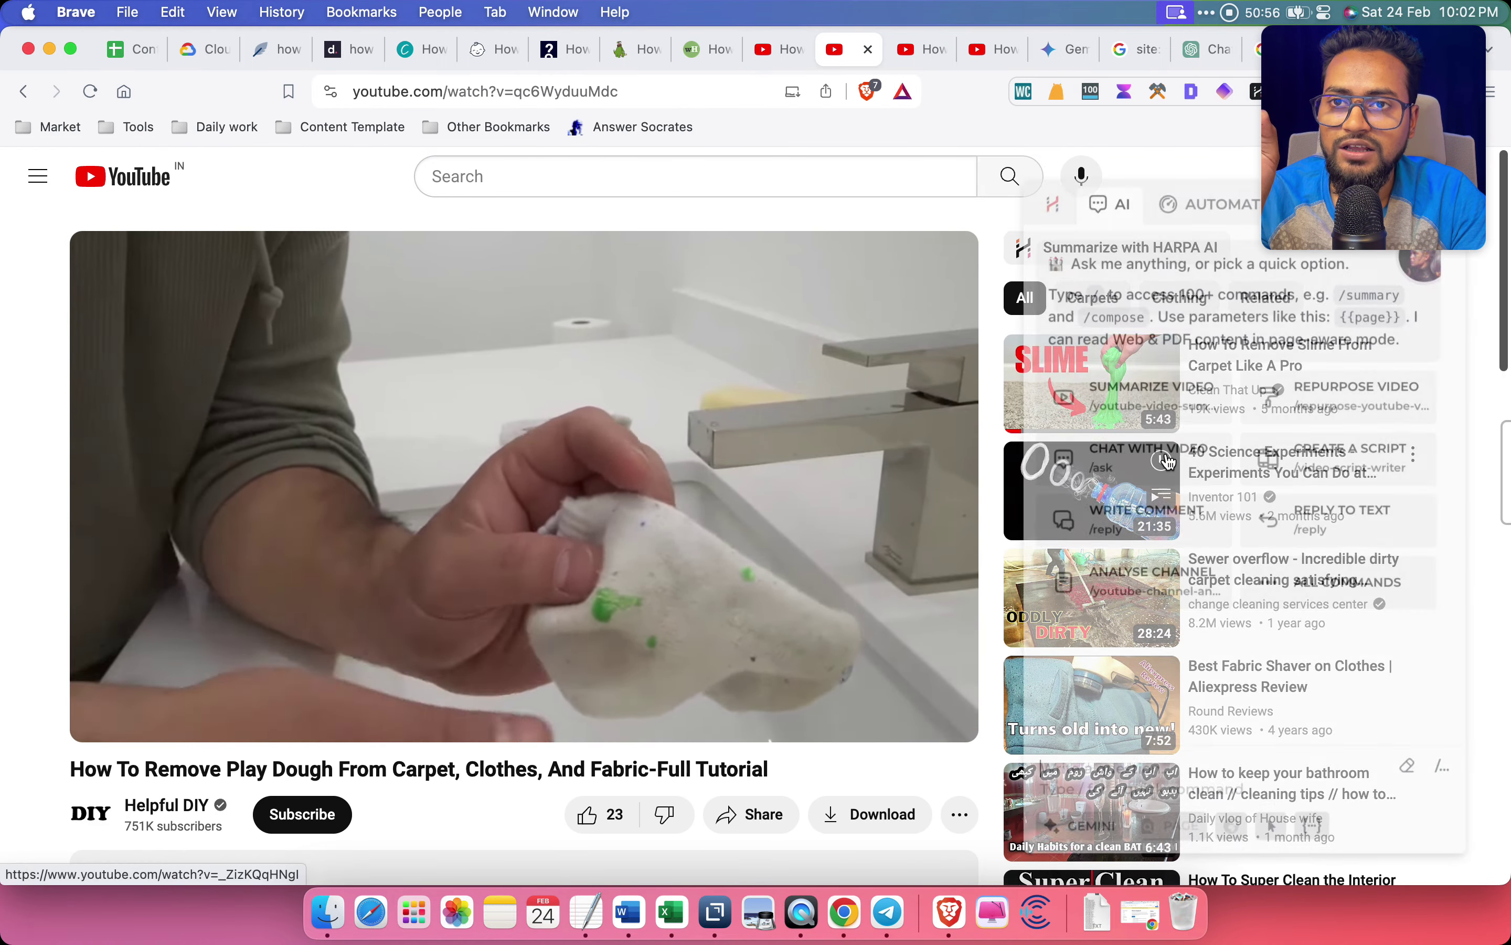
click(1149, 393)
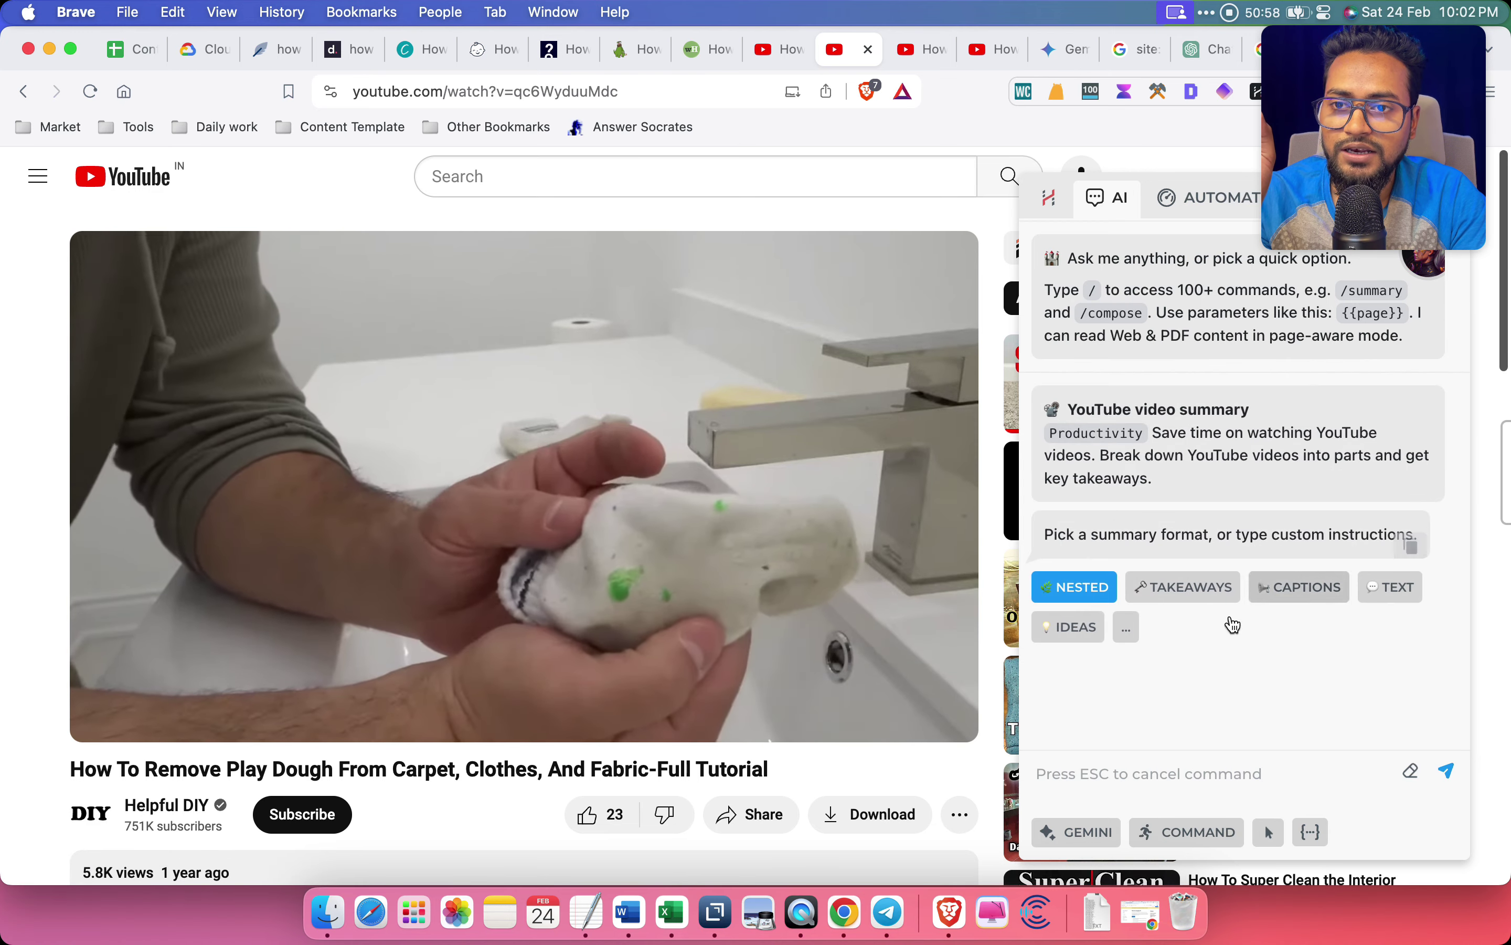
click(1385, 587)
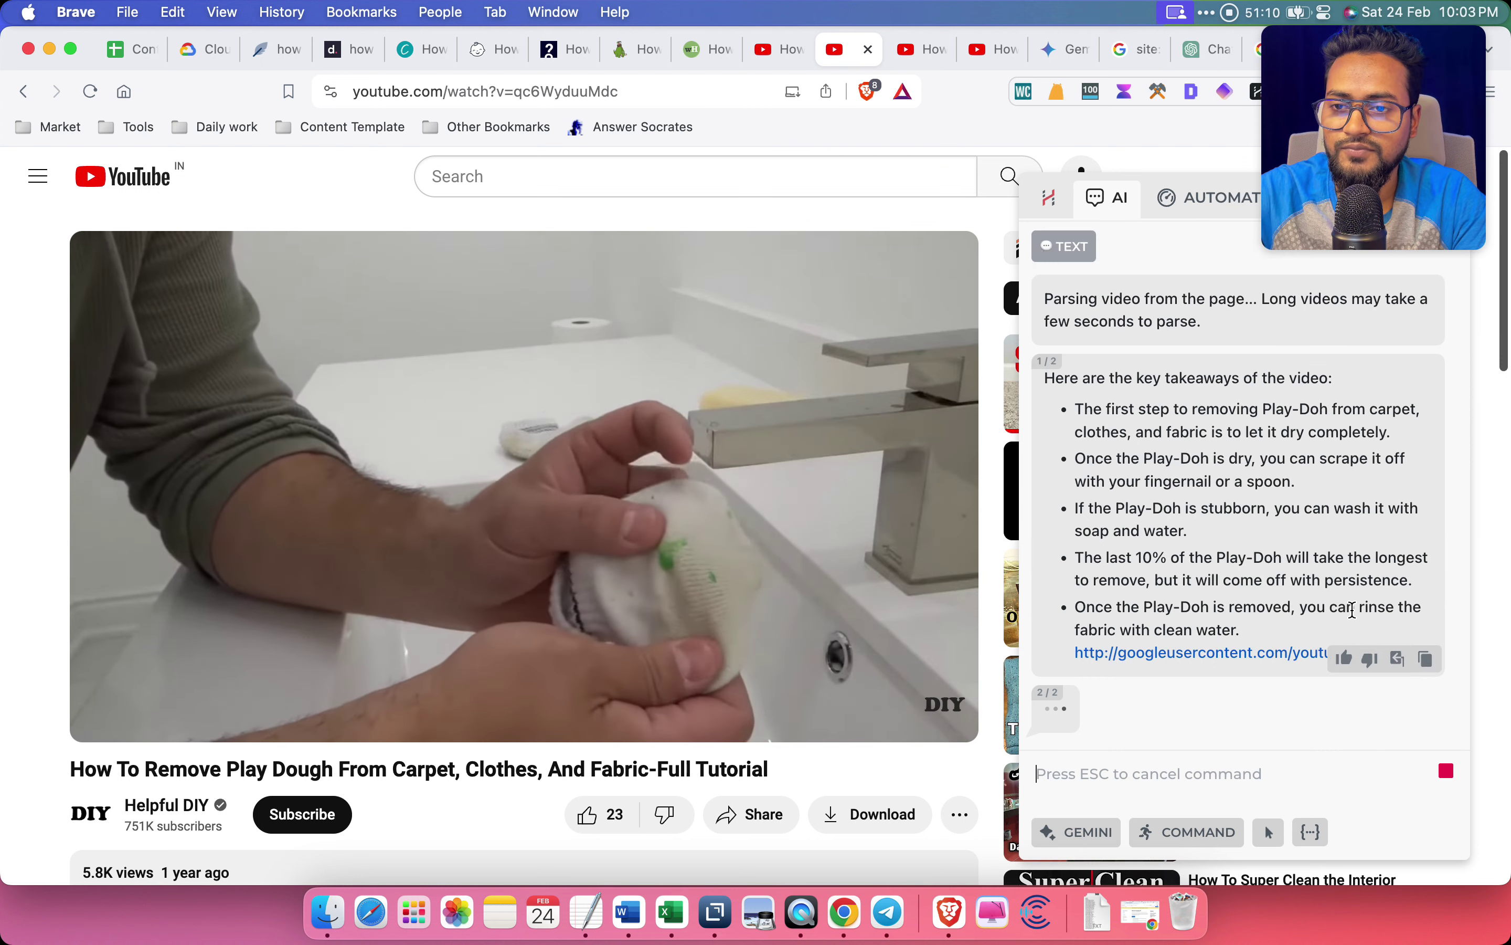
scroll(1285, 581, up, 5)
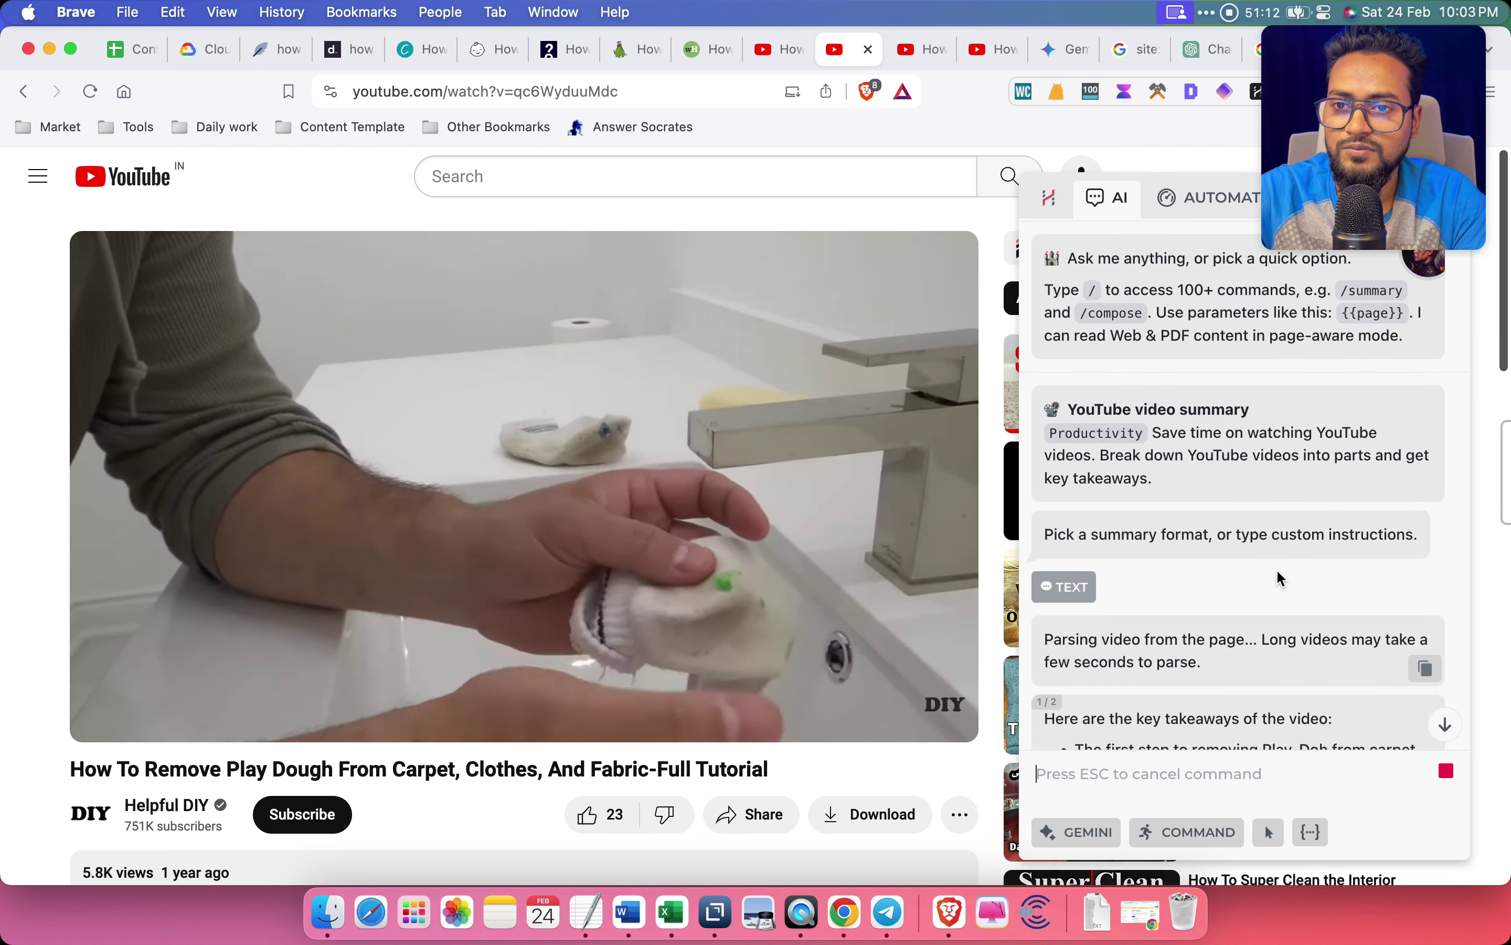
scroll(1284, 584, down, 3)
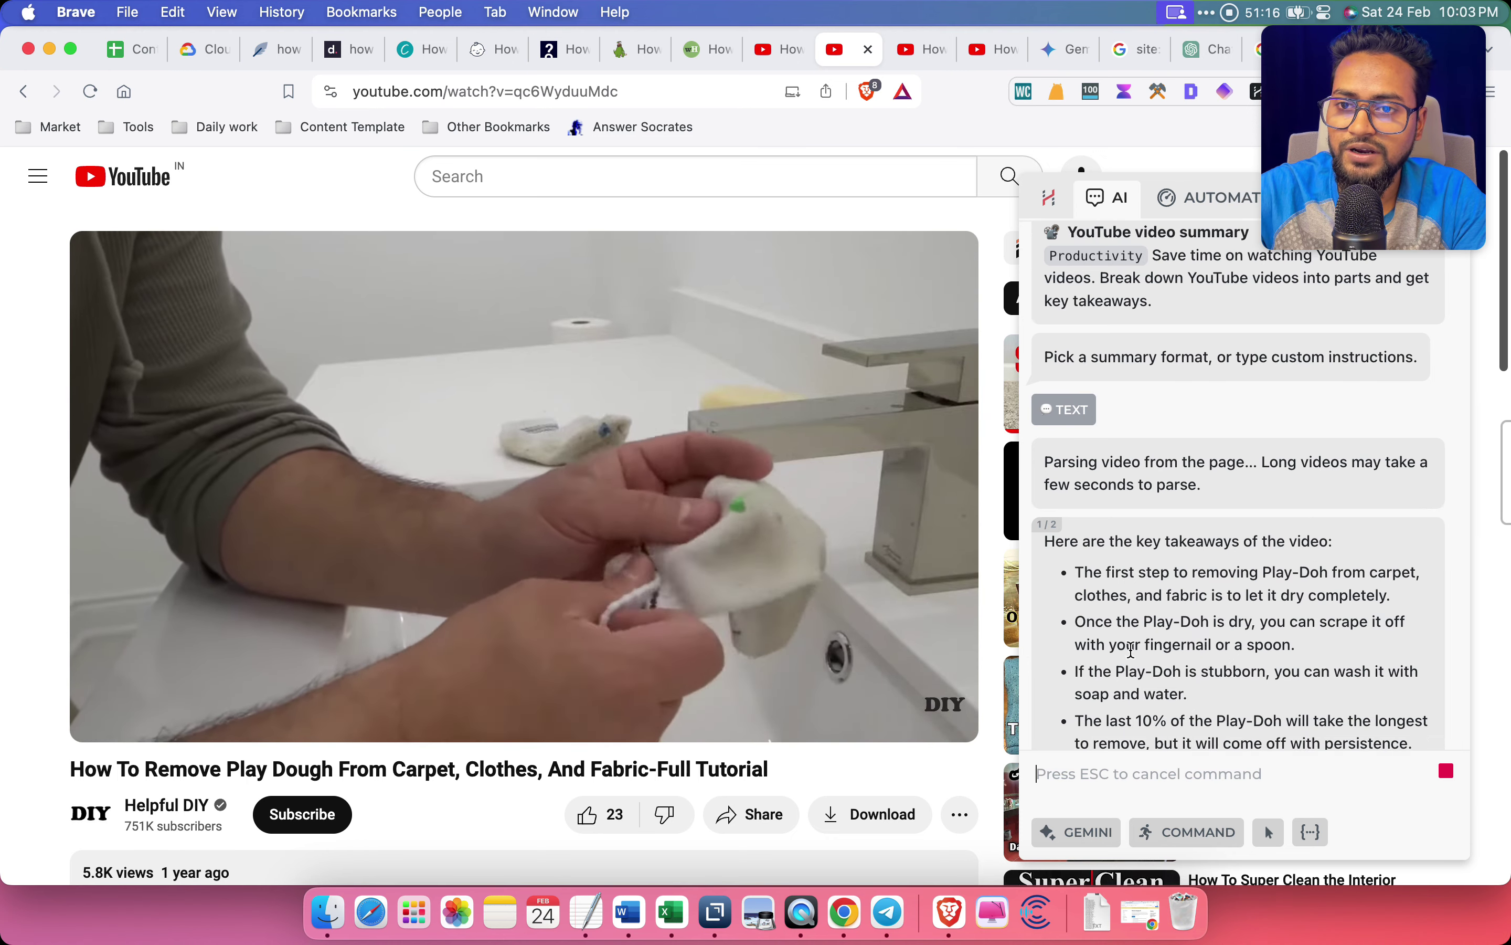
scroll(1141, 439, up, 3)
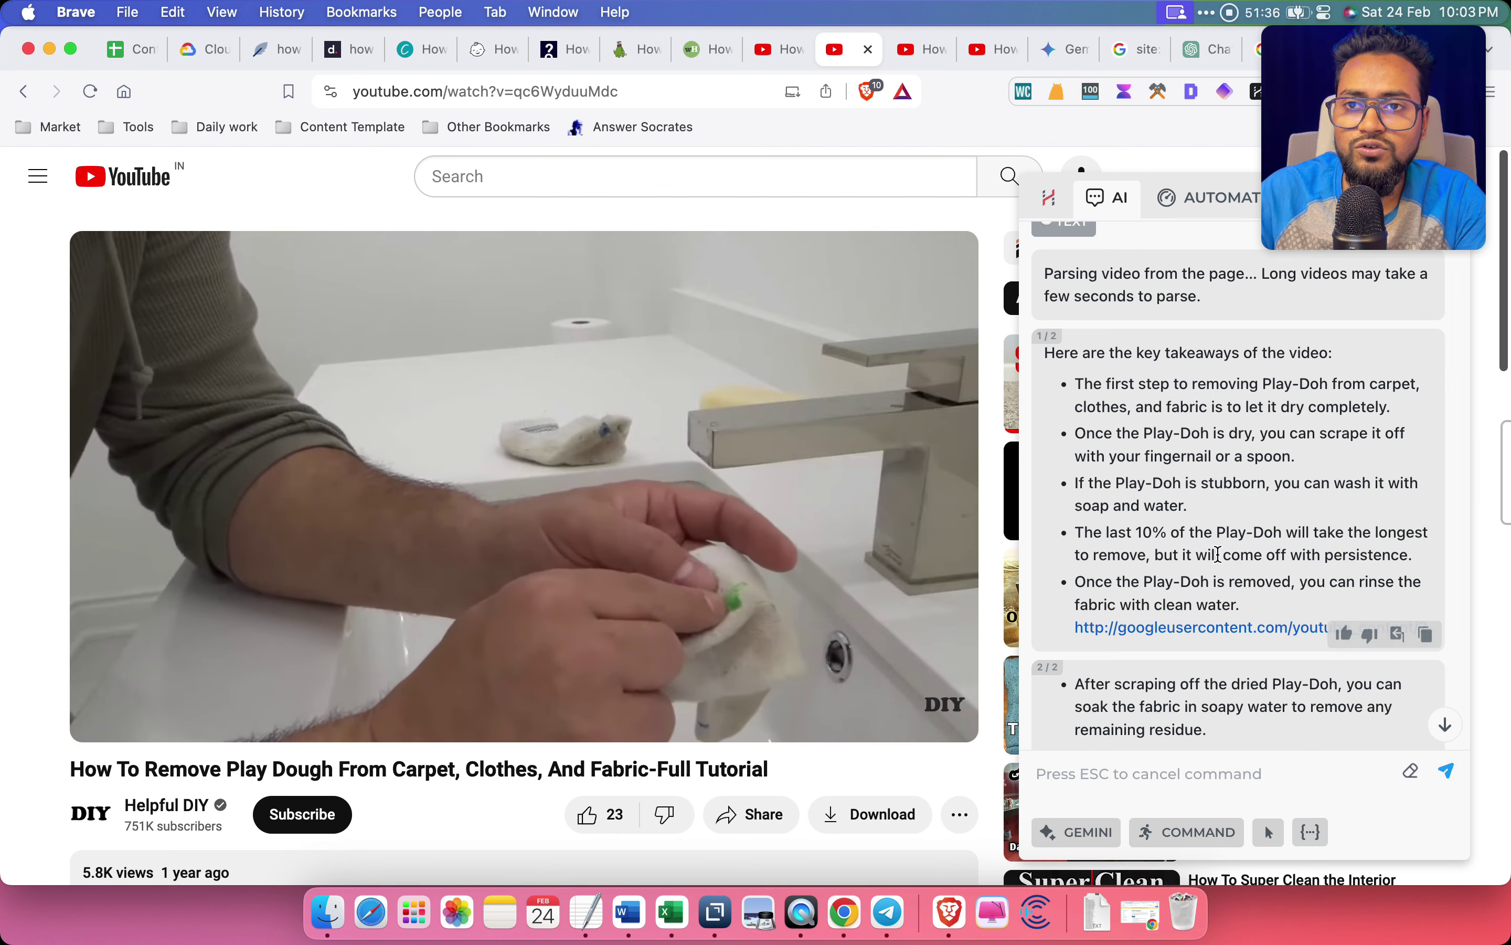
Close the video assistant, switch to the Dokey article and place the cursor at the end of the Method 4 heading
scroll(1220, 562, up, 6)
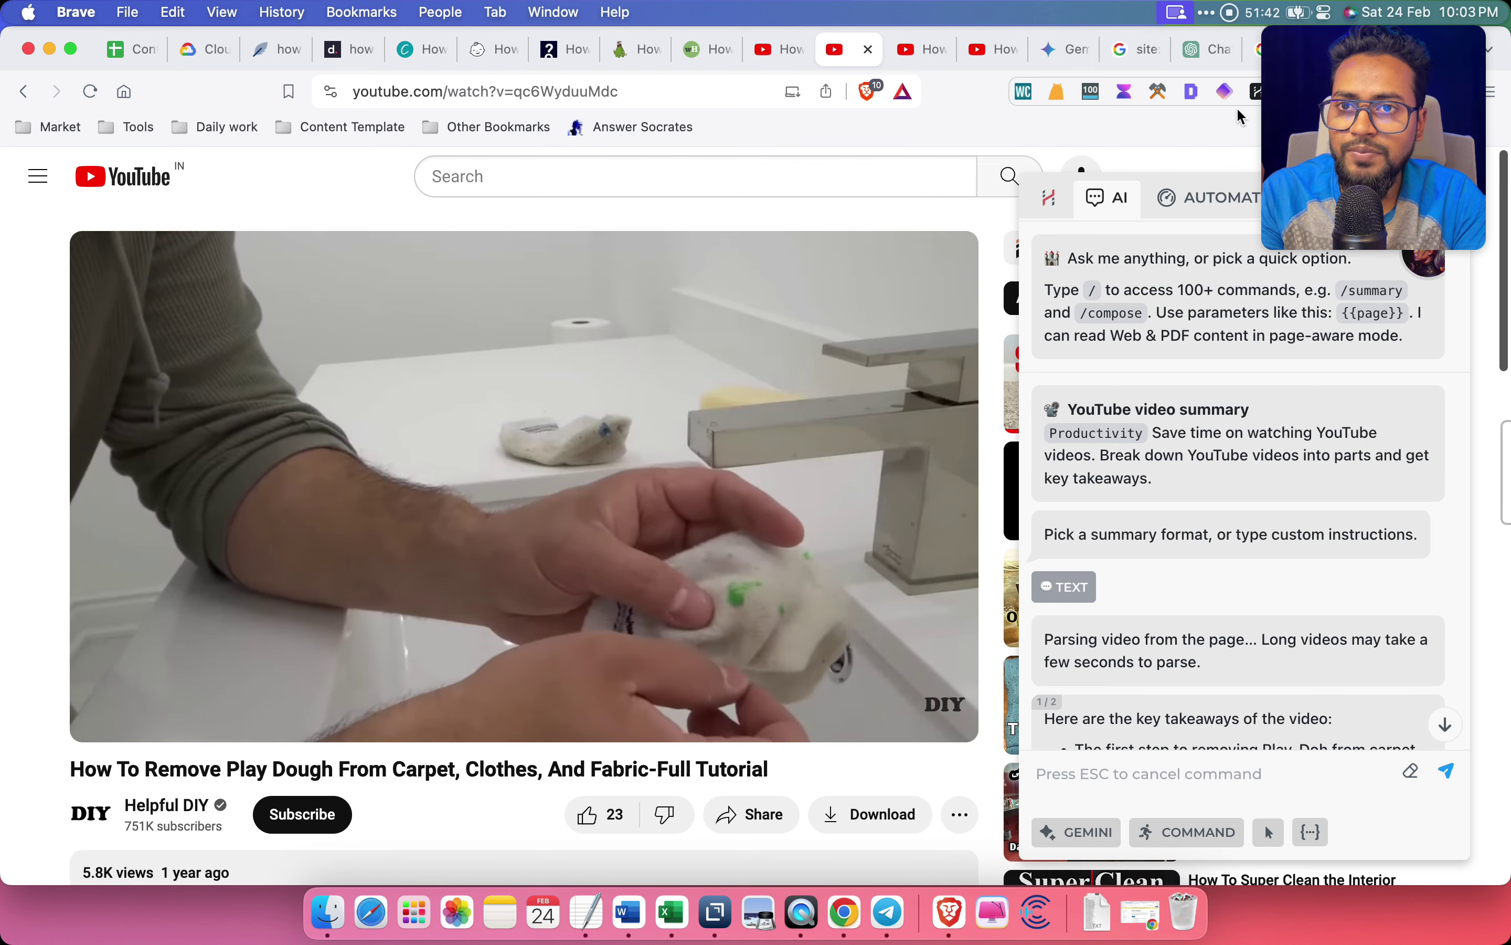
key(Escape)
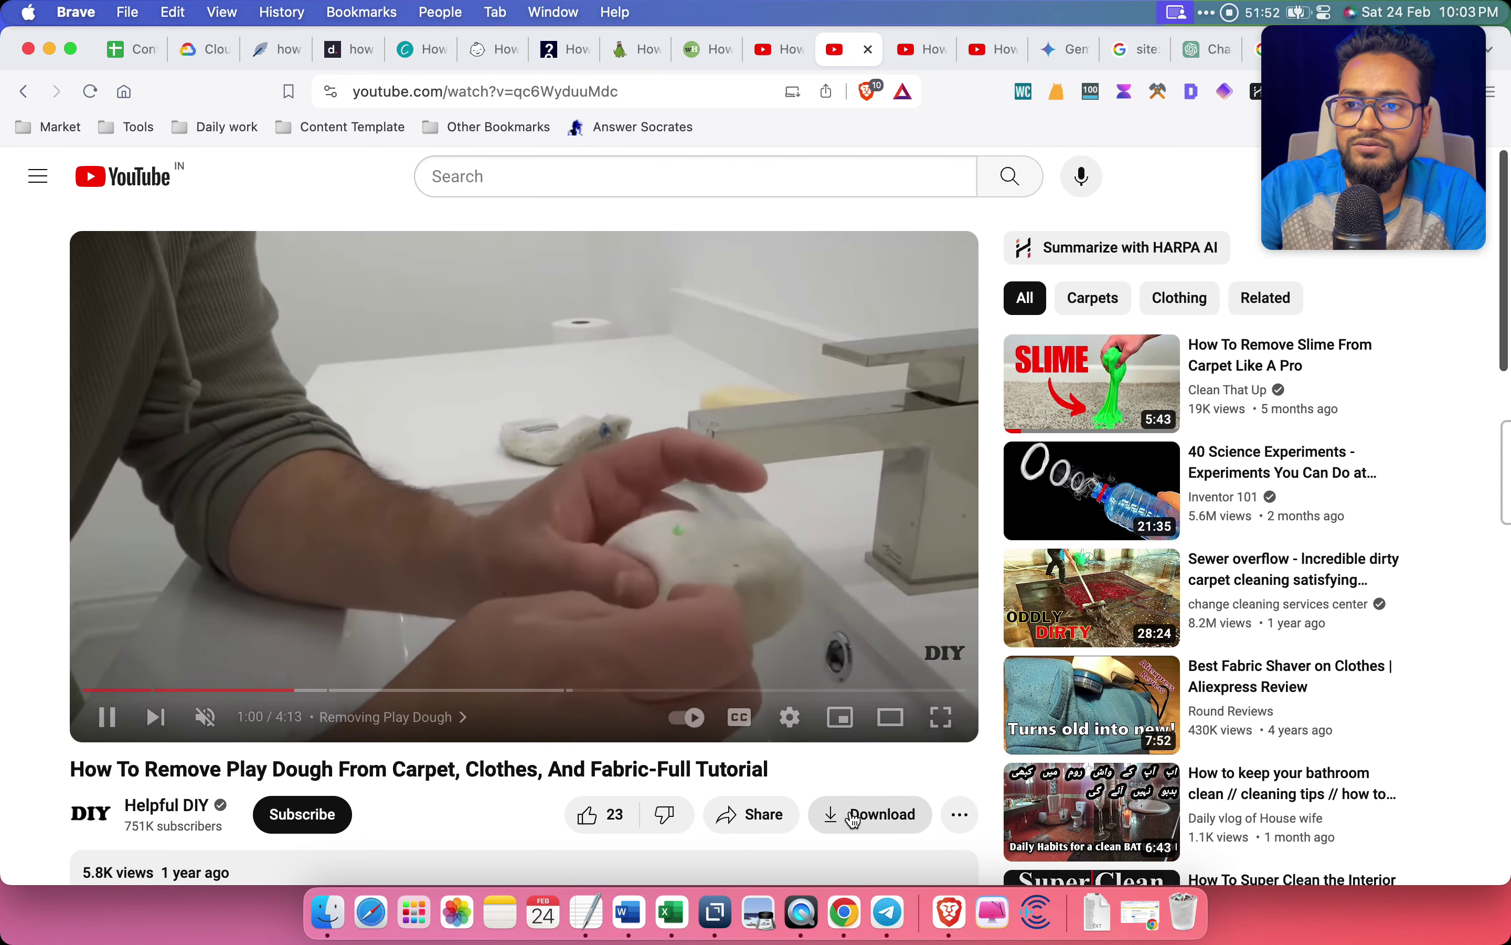
key(super+4)
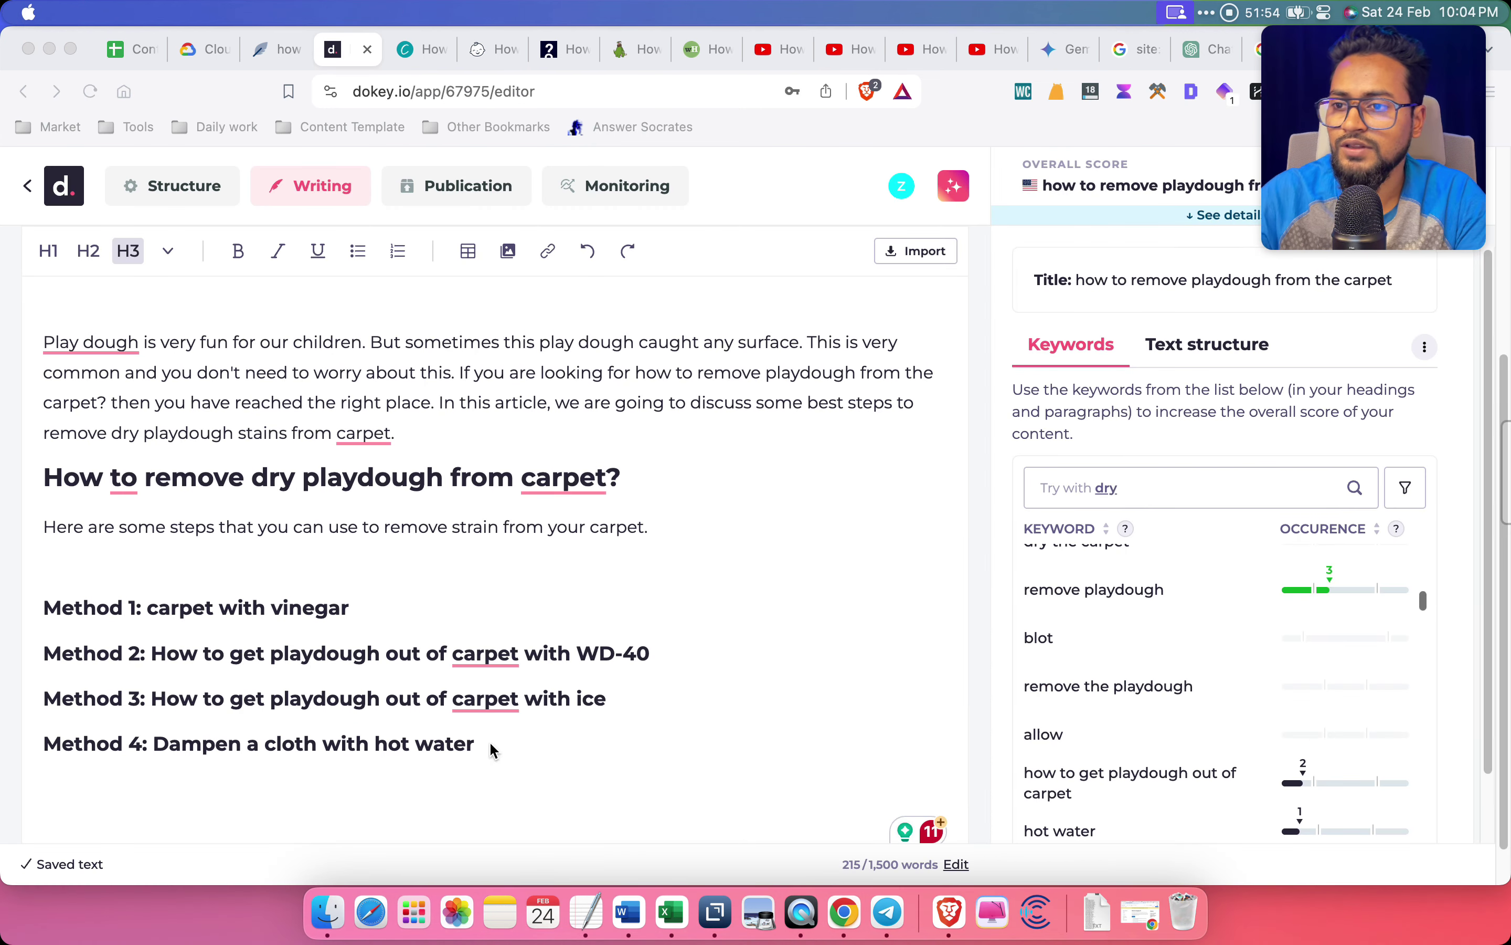
click(515, 742)
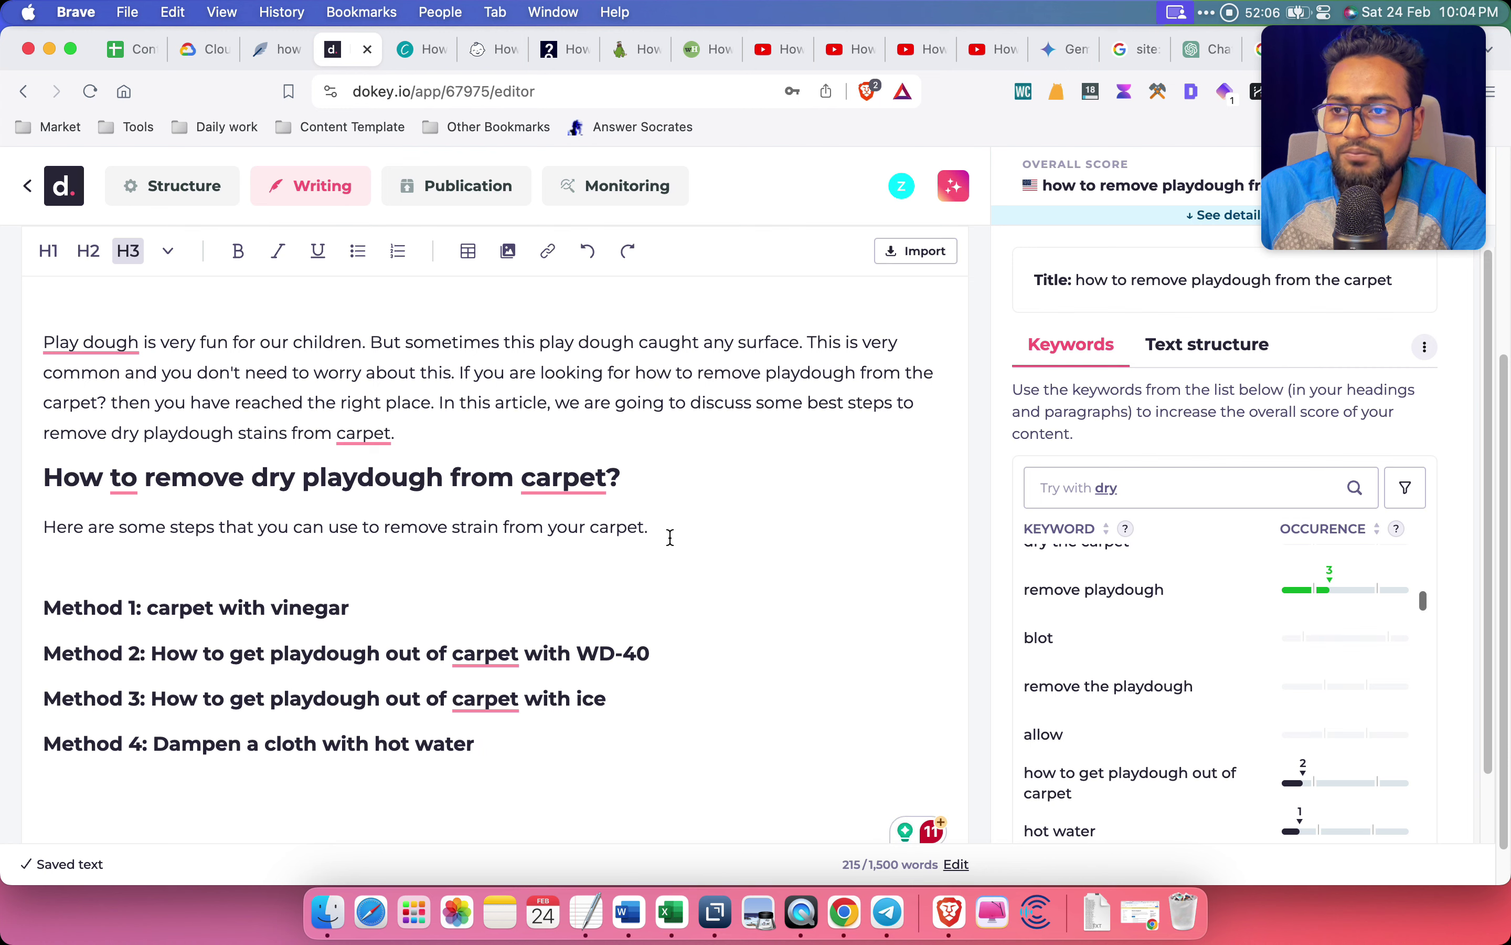
Check the Cleanipedia and Happiest Baby competitor articles for playdough removal methods, and return to the Dokey article
click(428, 59)
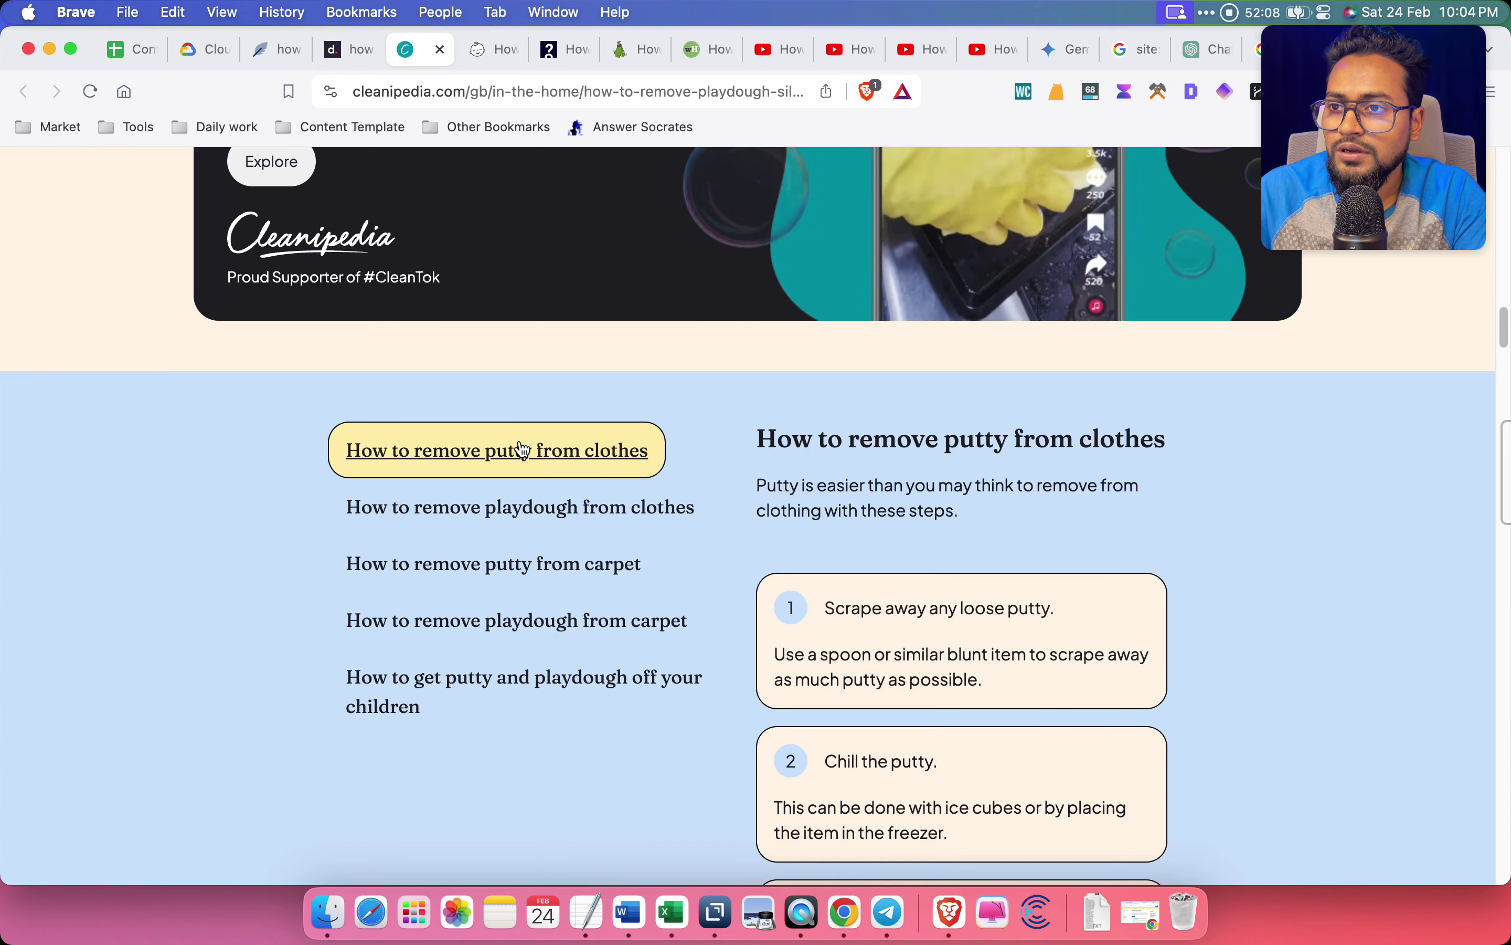
click(505, 61)
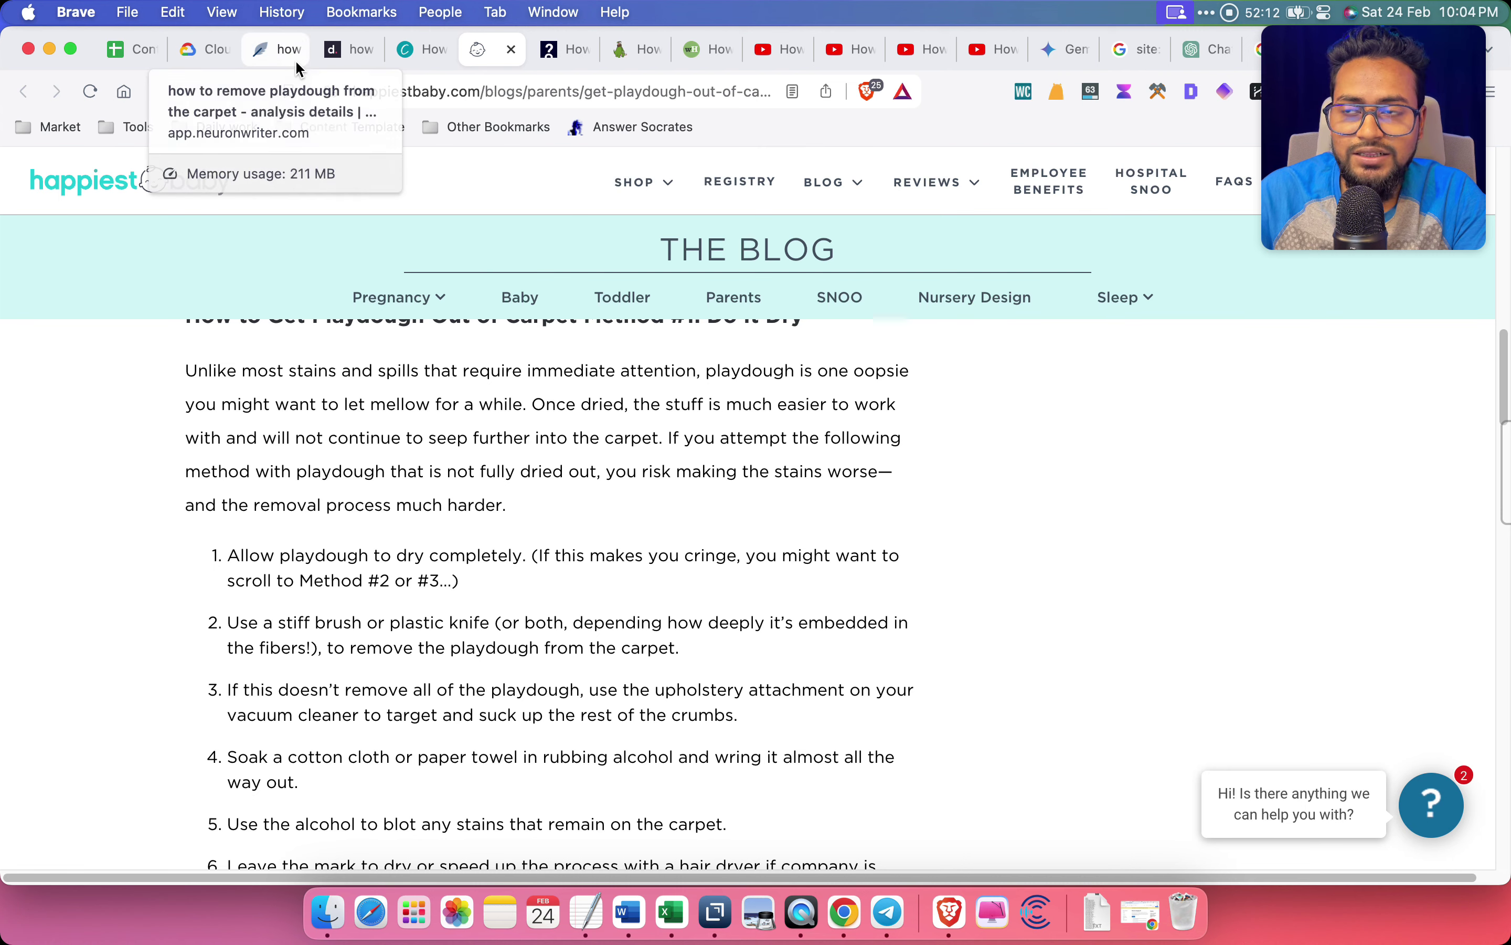
click(281, 50)
click(351, 56)
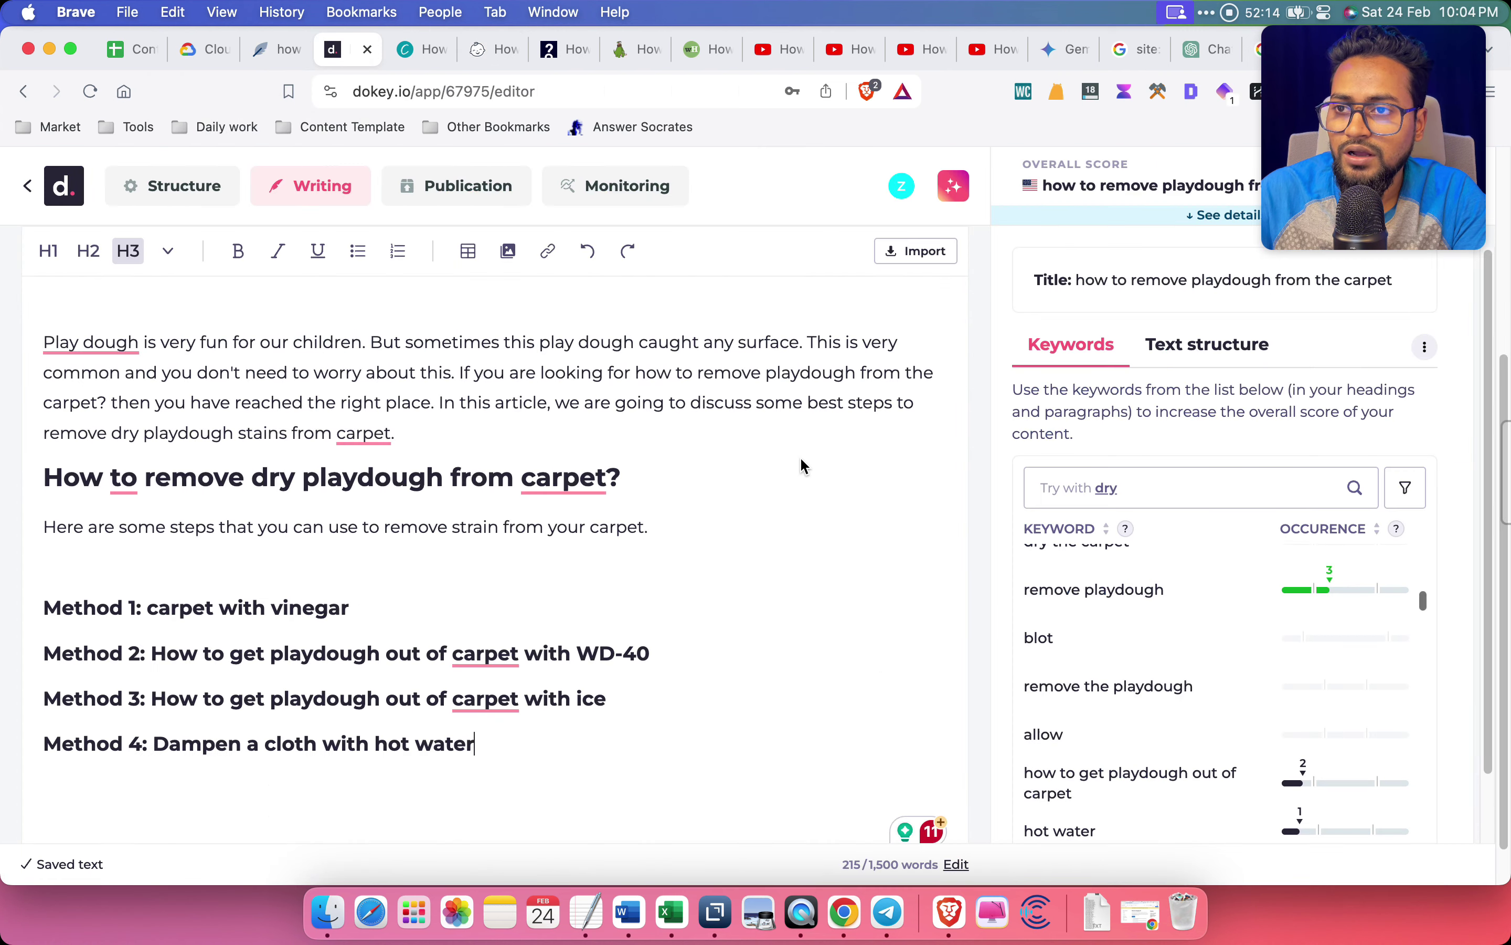
Look through Dokey's suggested keyword list for terms to use in the playdough article
scroll(712, 562, up, 5)
scroll(716, 567, down, 5)
scroll(1242, 662, down, 10)
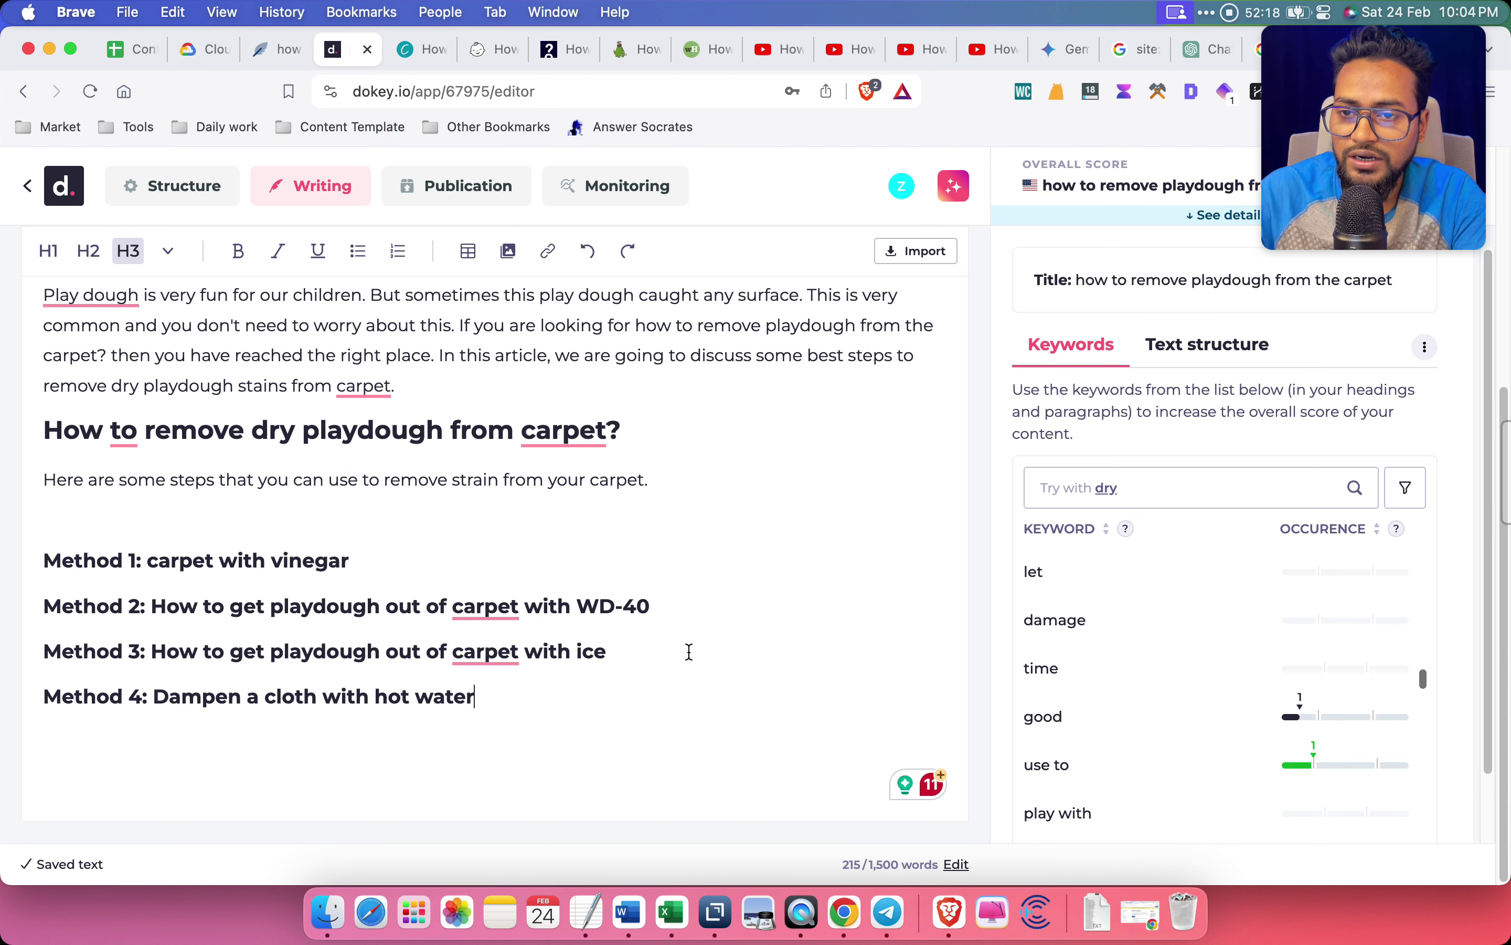
scroll(1114, 736, down, 2)
scroll(1114, 735, down, 15)
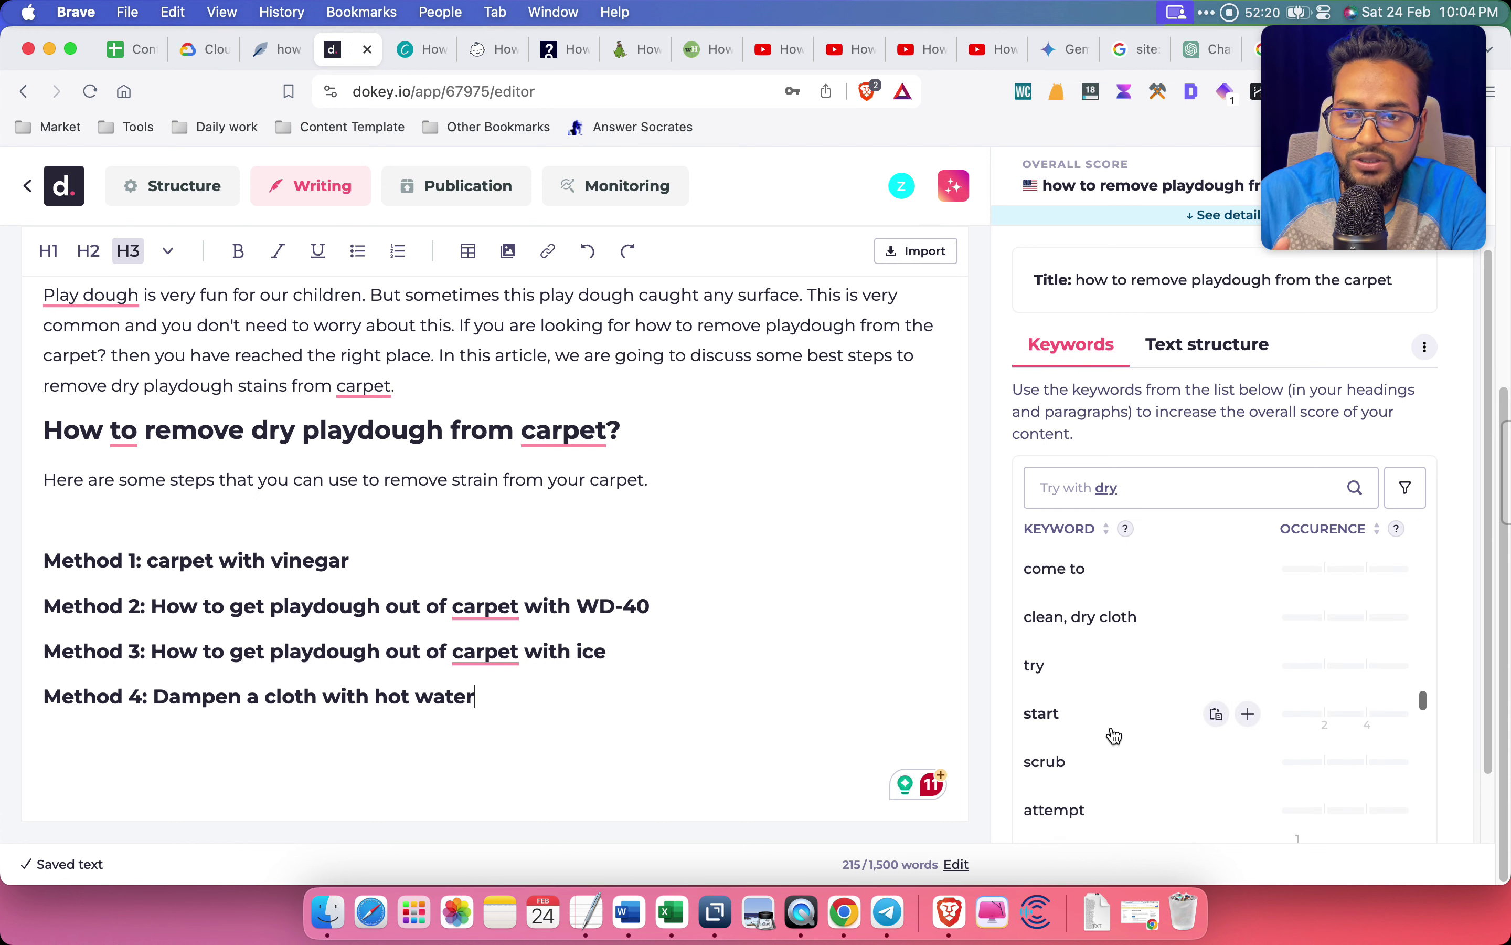
scroll(1111, 728, down, 1)
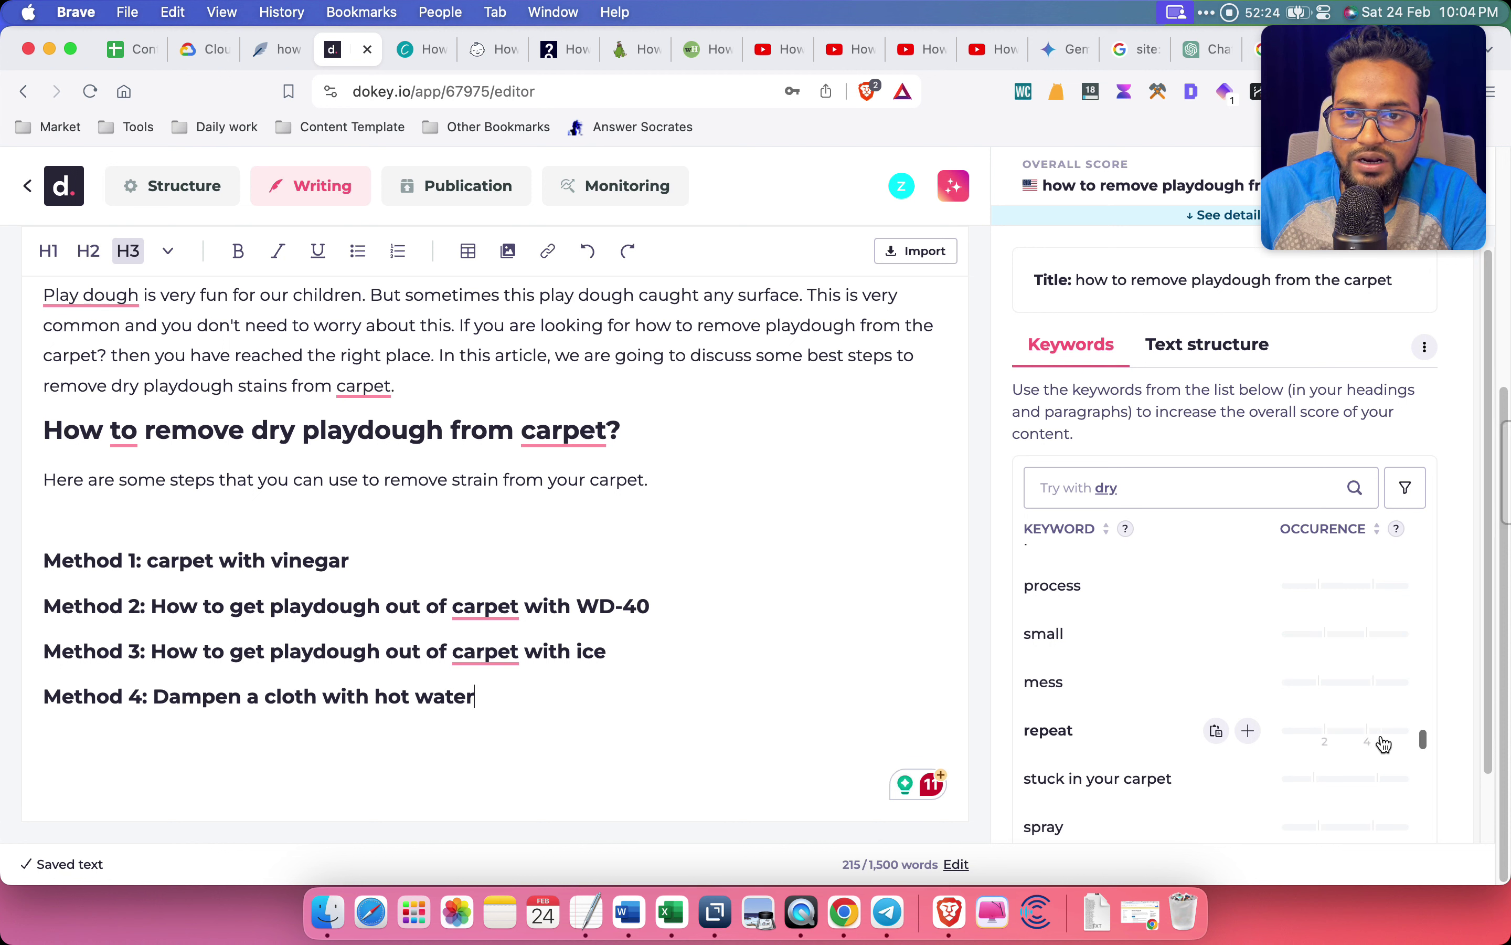
scroll(1324, 740, down, 5)
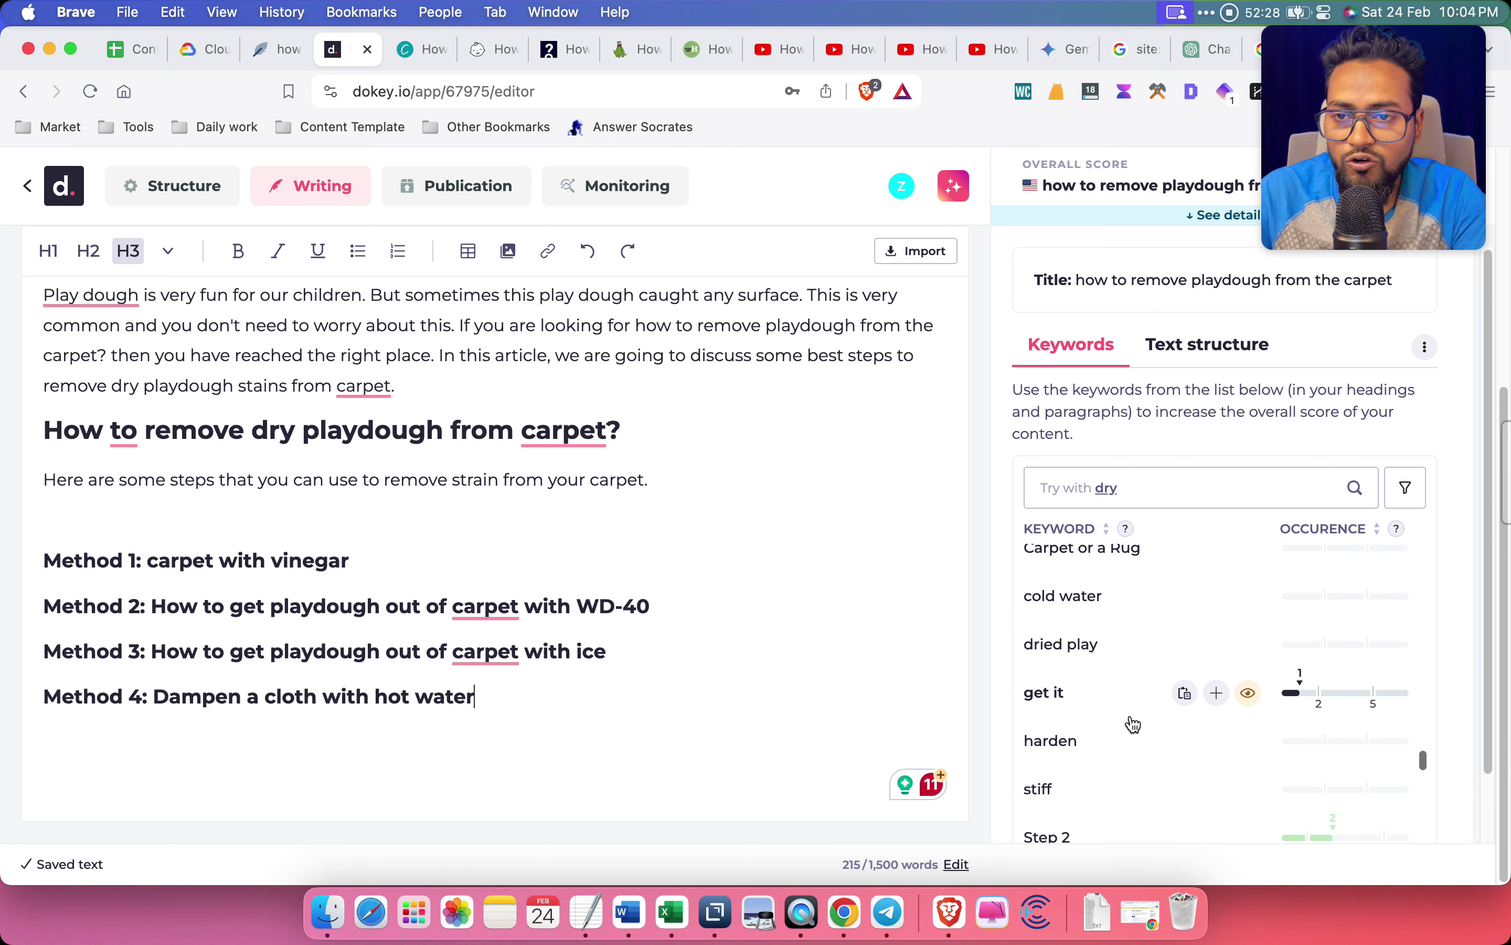
scroll(1134, 723, down, 1)
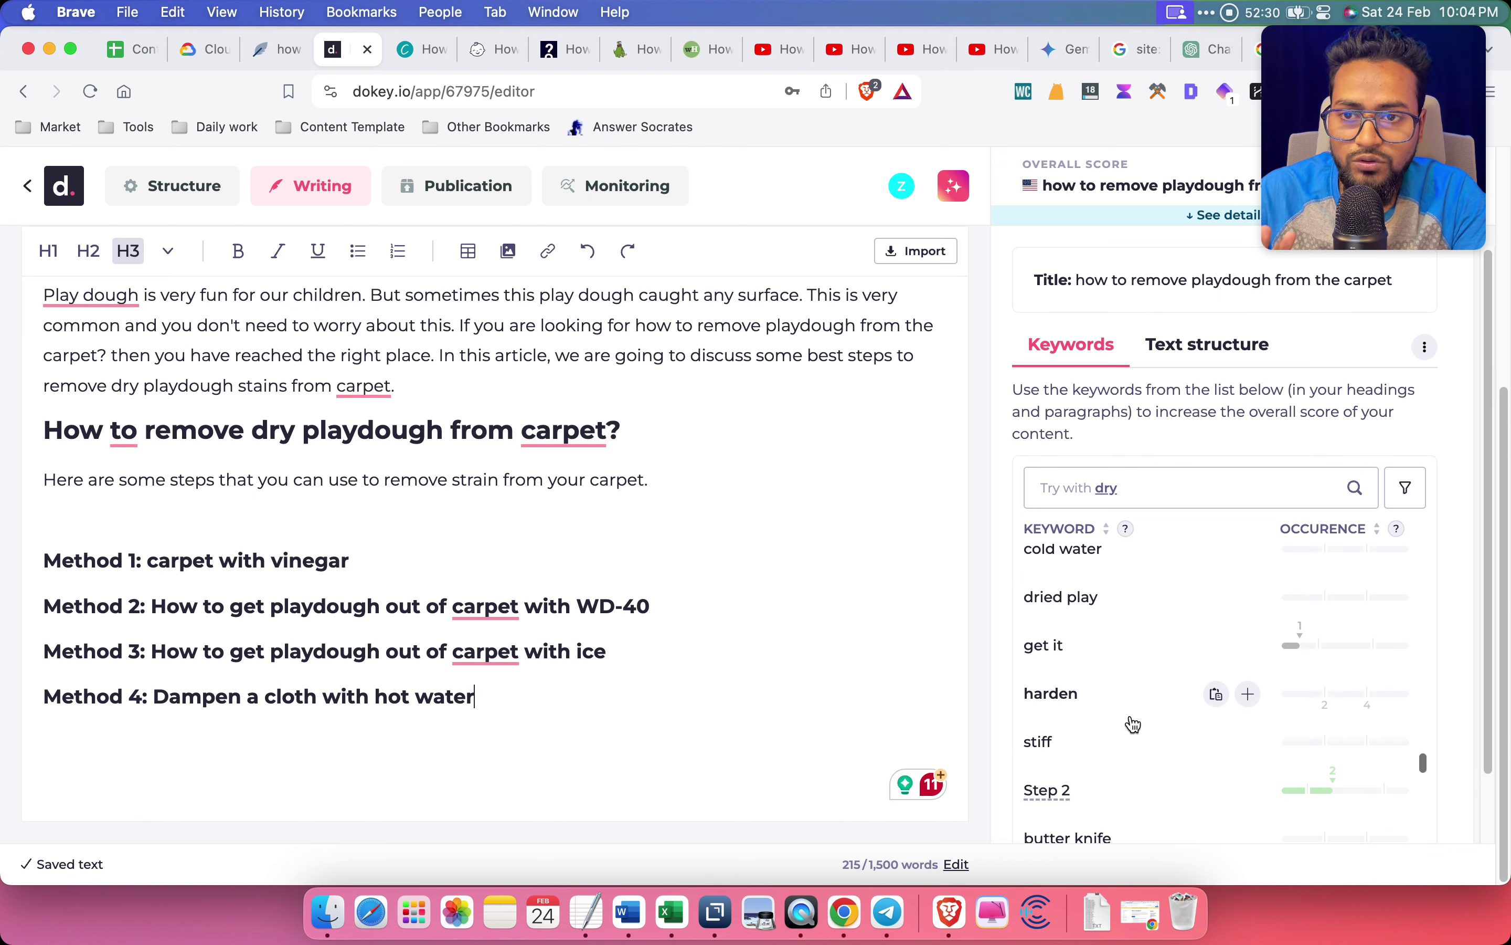
scroll(1134, 724, down, 10)
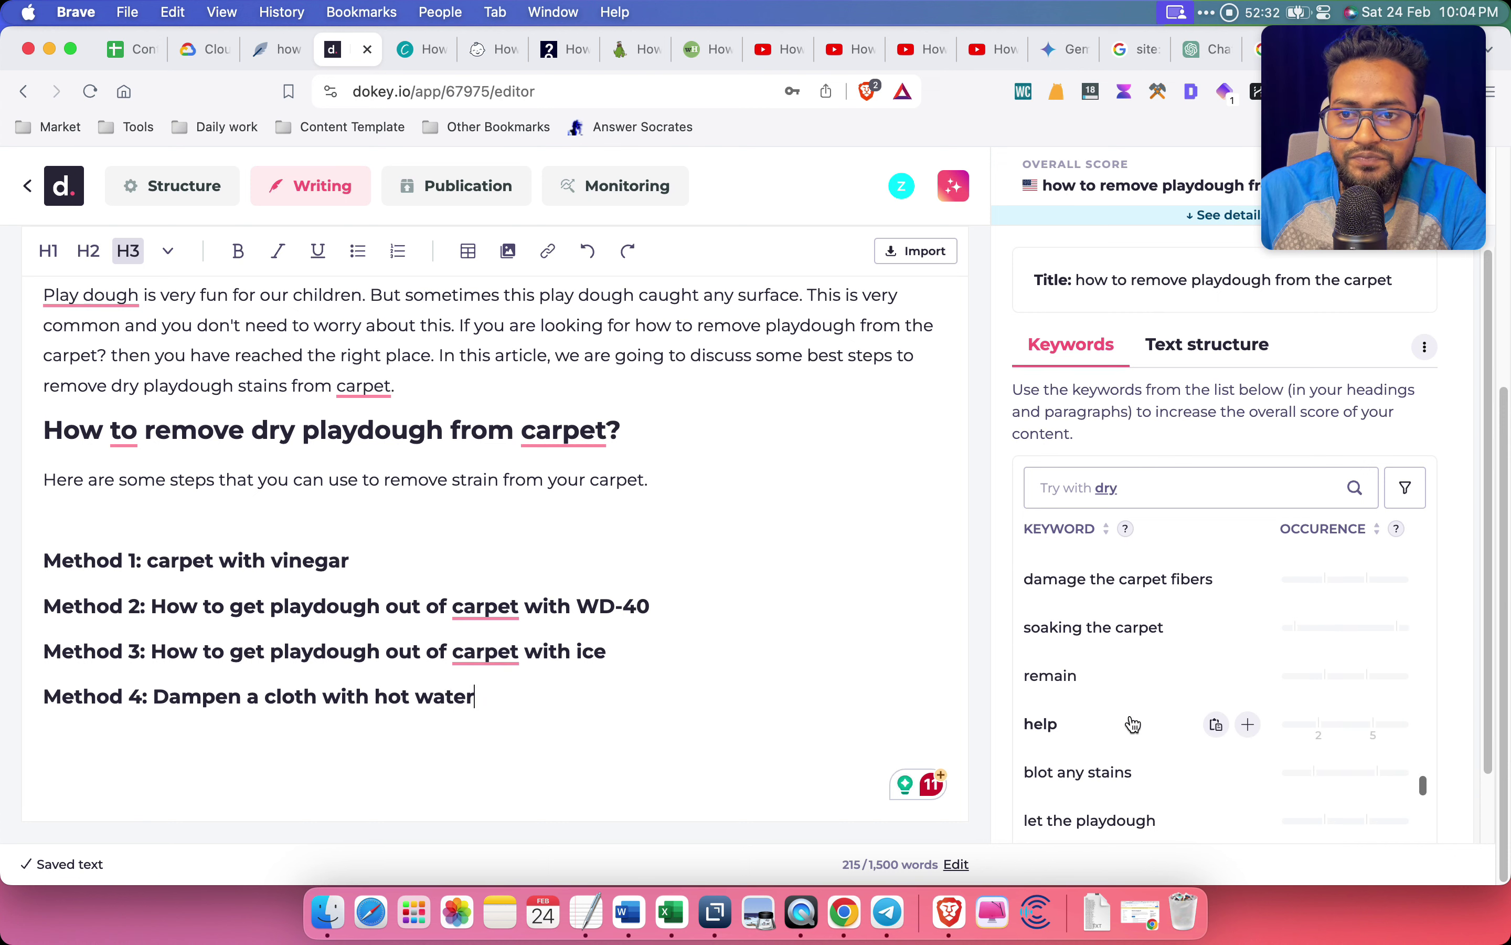
scroll(1134, 723, up, 15)
Switch to NeuronWriter and review the basic and extended terms suggested for the article
click(277, 49)
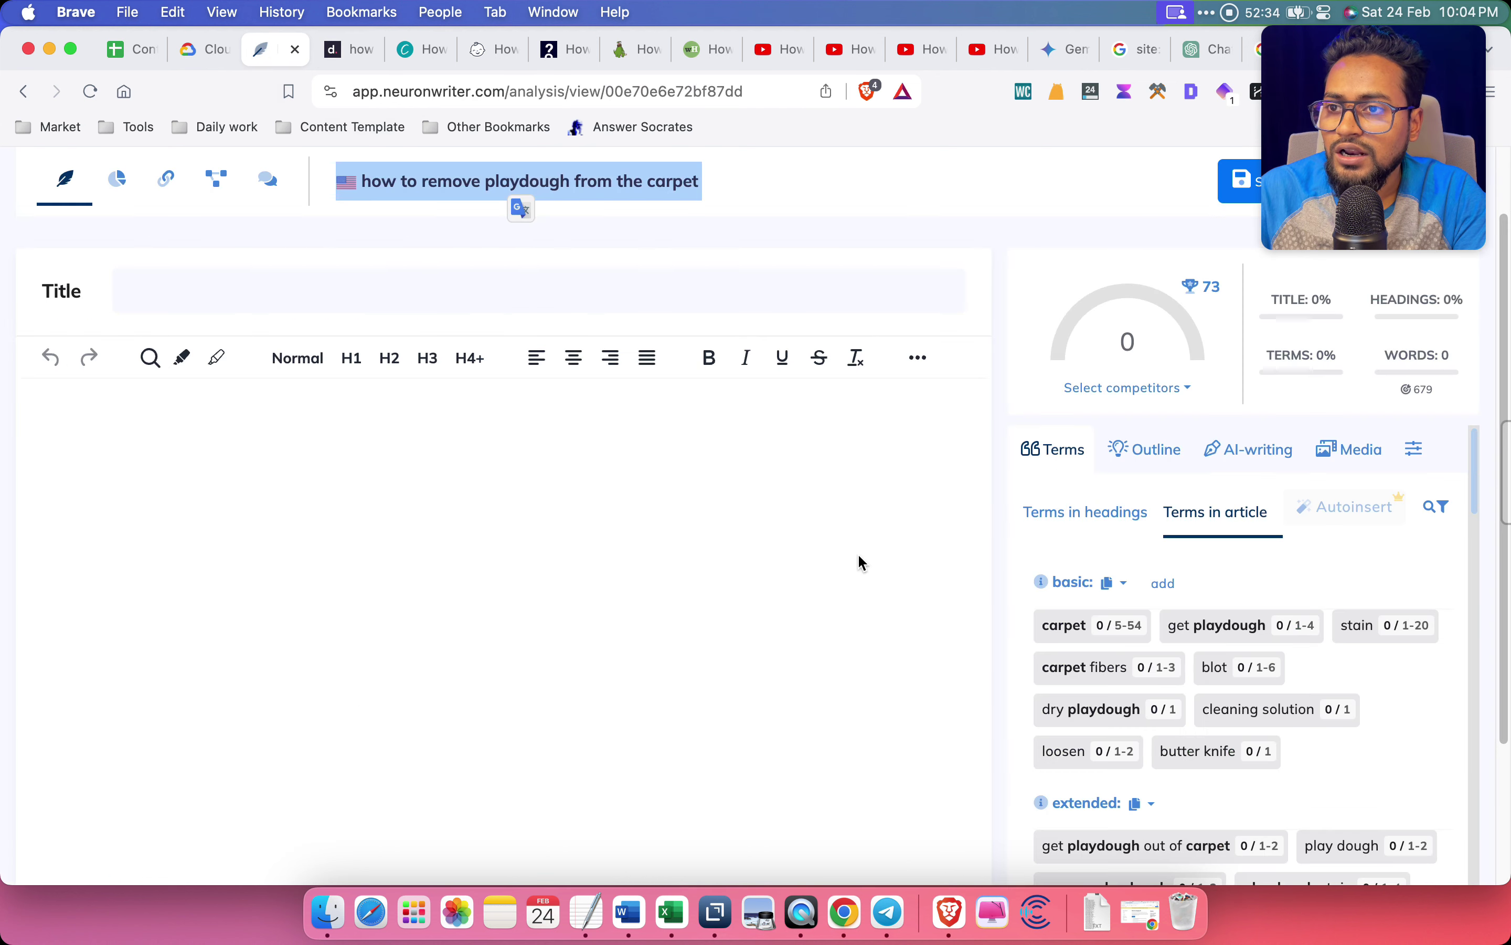
scroll(1239, 662, down, 8)
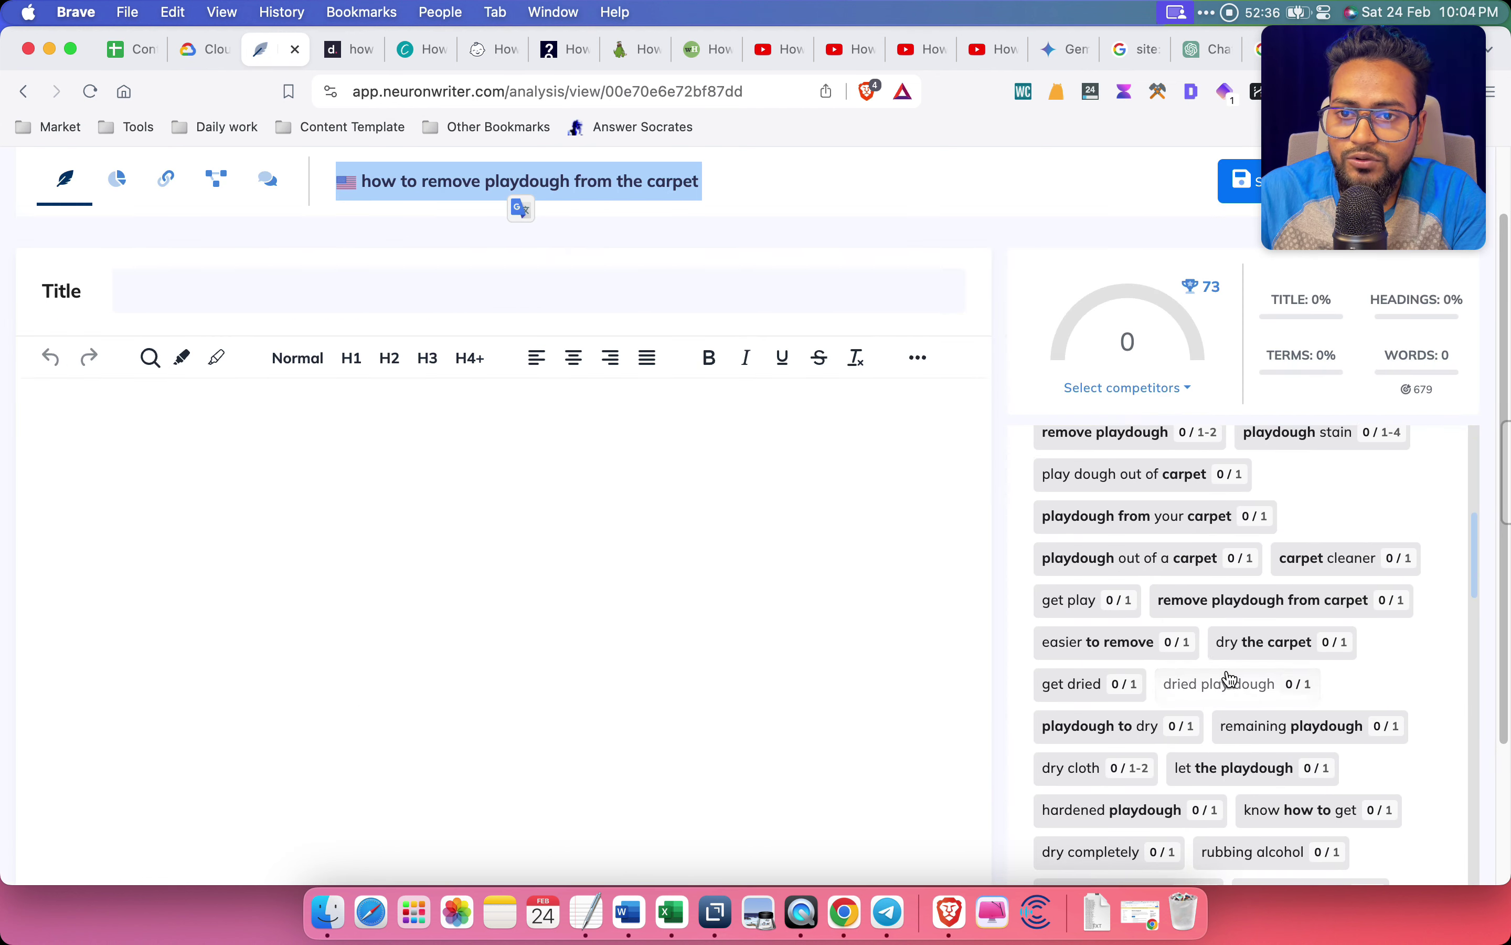
scroll(1236, 681, down, 1)
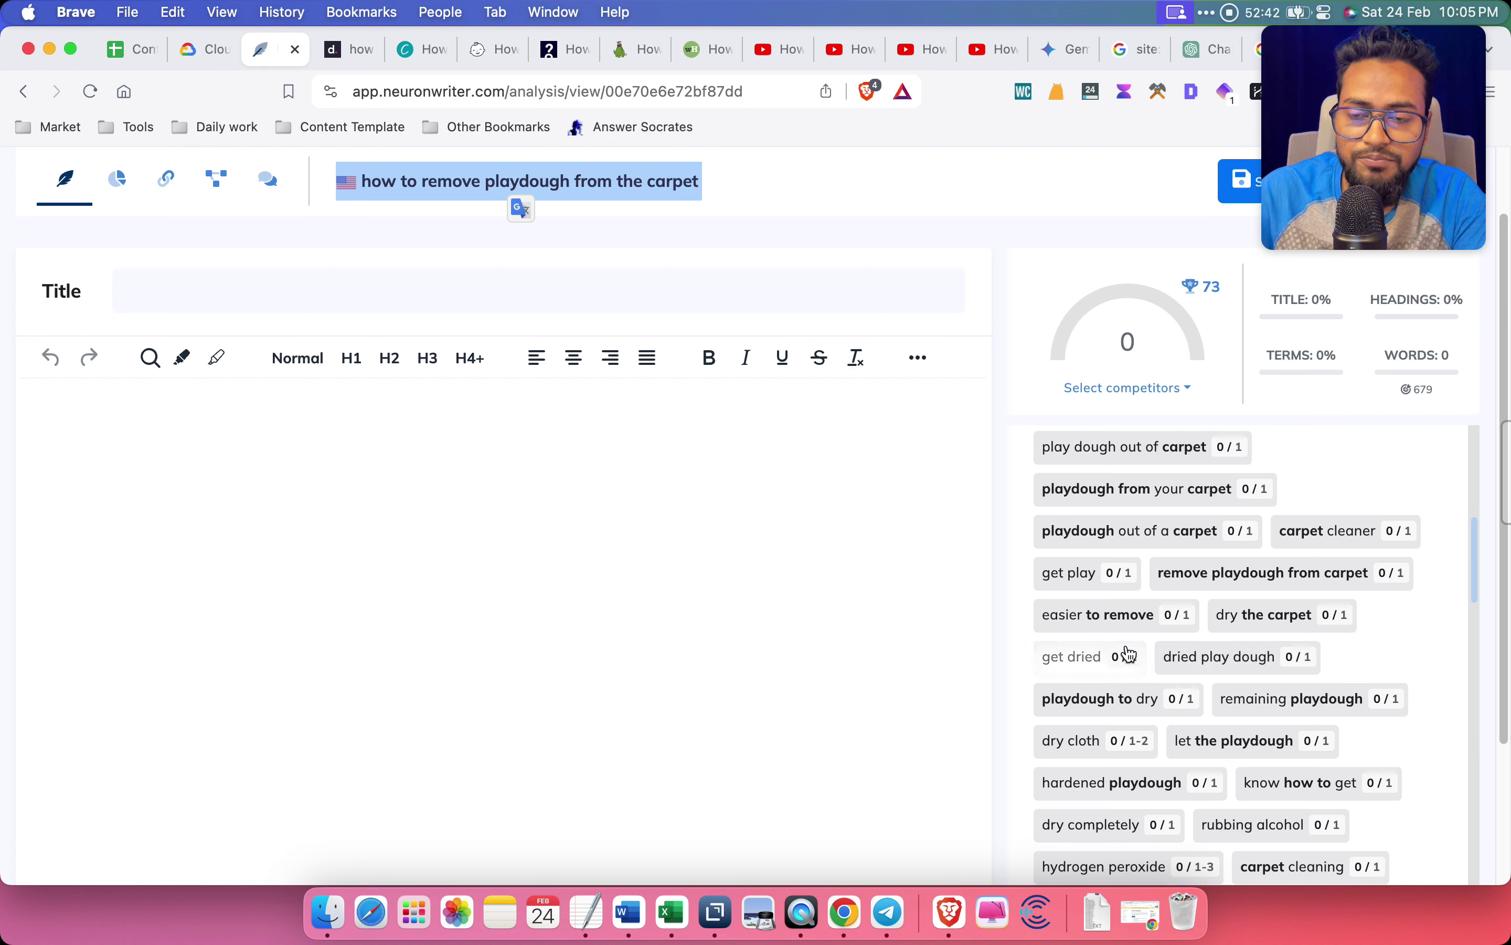
scroll(1129, 654, down, 10)
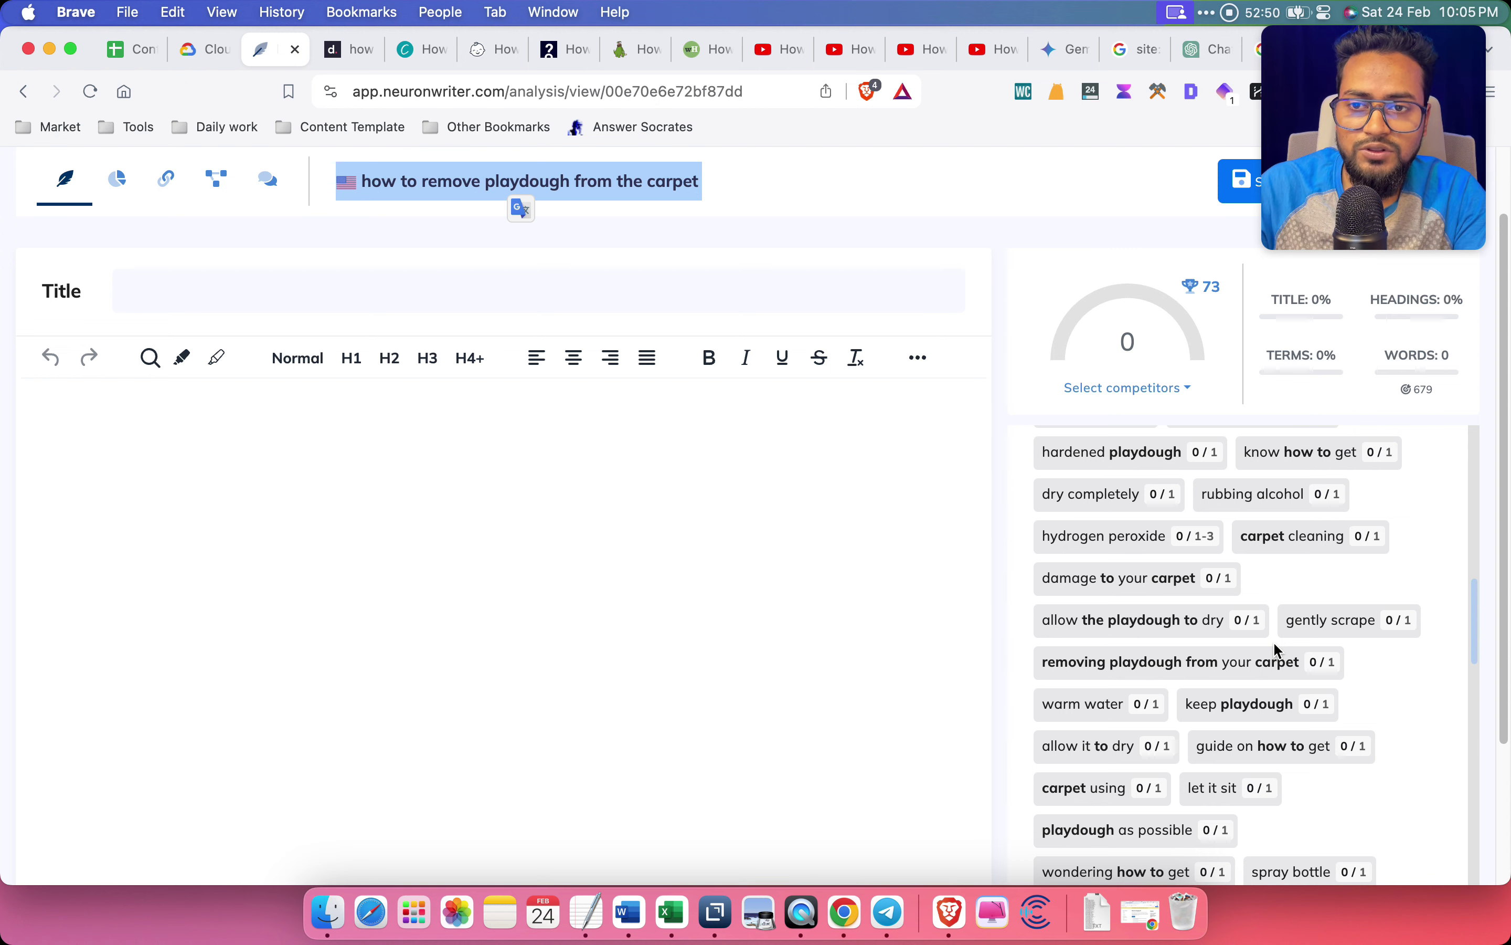
Open the Content Research Report spreadsheet and examine the secondary keywords listed for red Kool-Aid stains in the Keyword Map
click(141, 52)
click(1115, 640)
click(1038, 675)
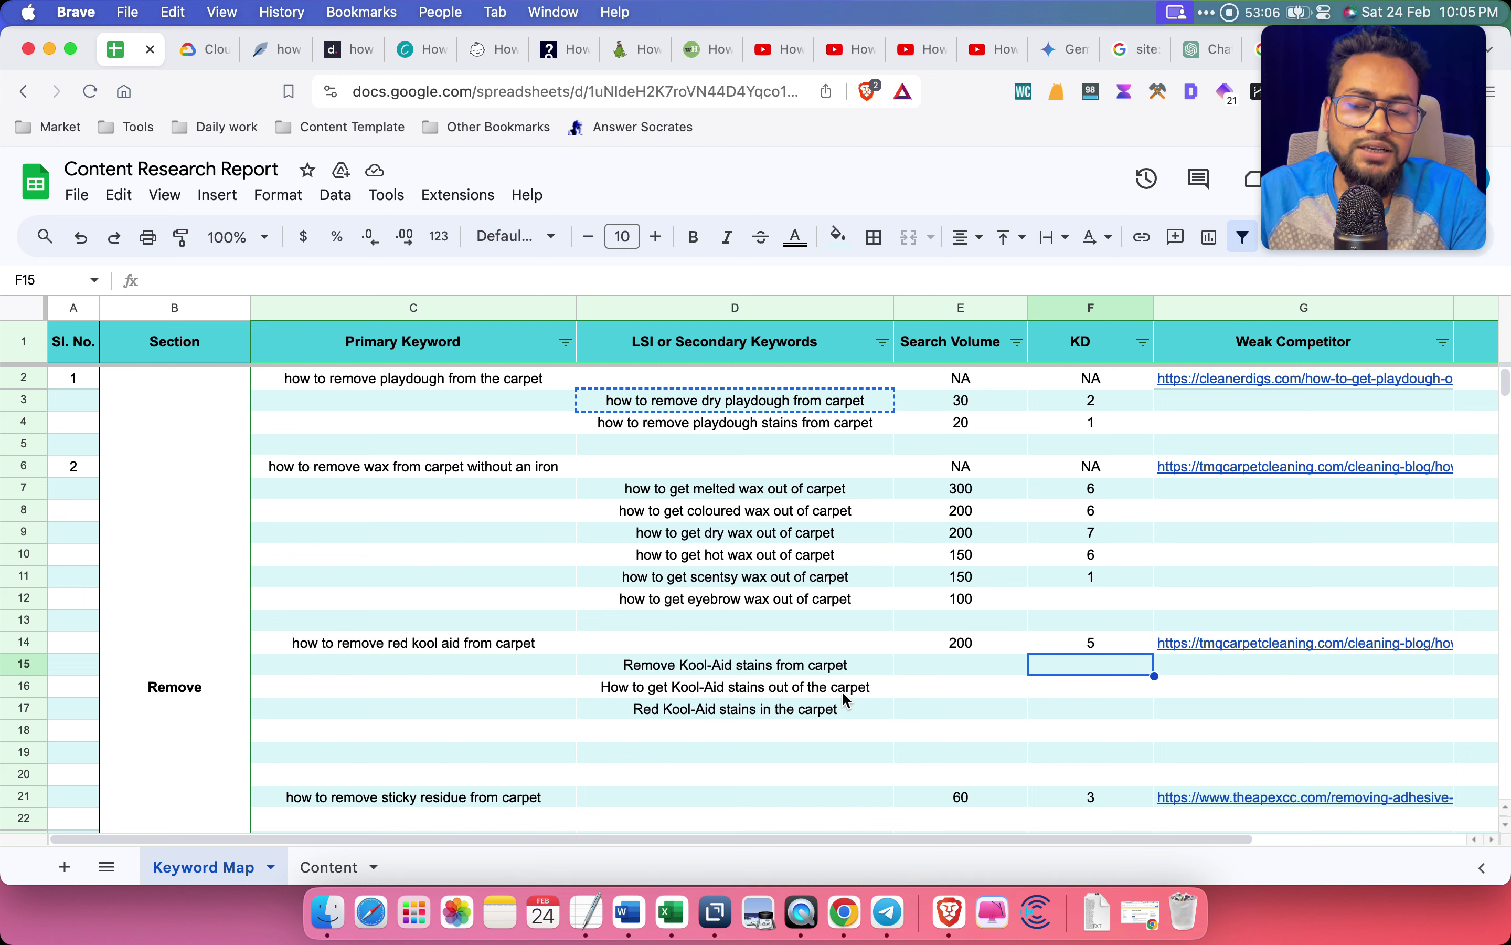
click(930, 712)
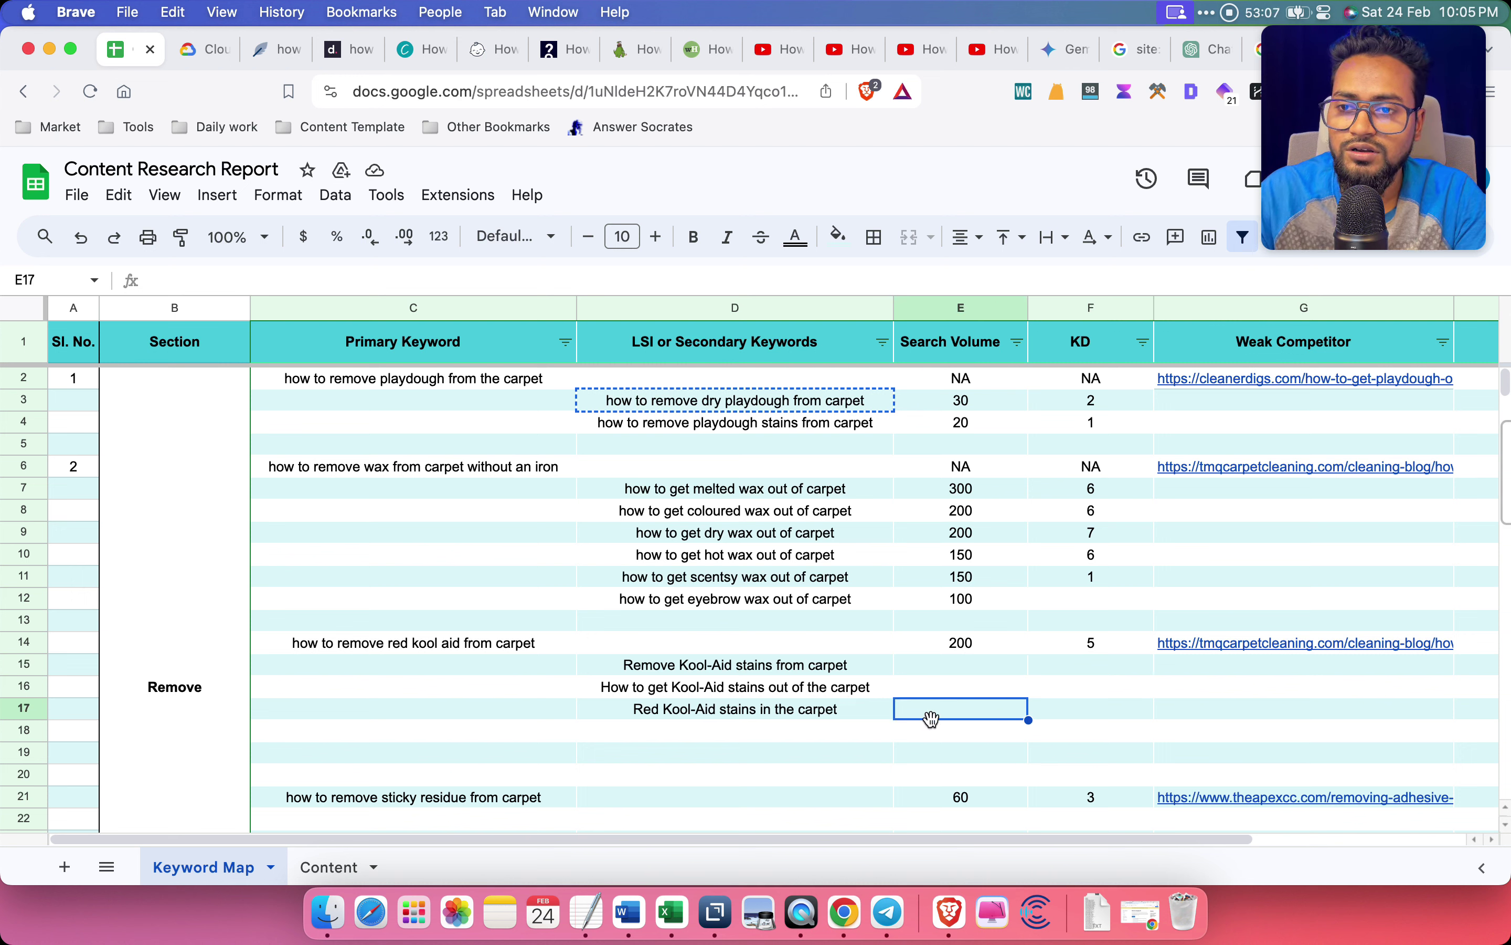
click(955, 683)
click(1094, 698)
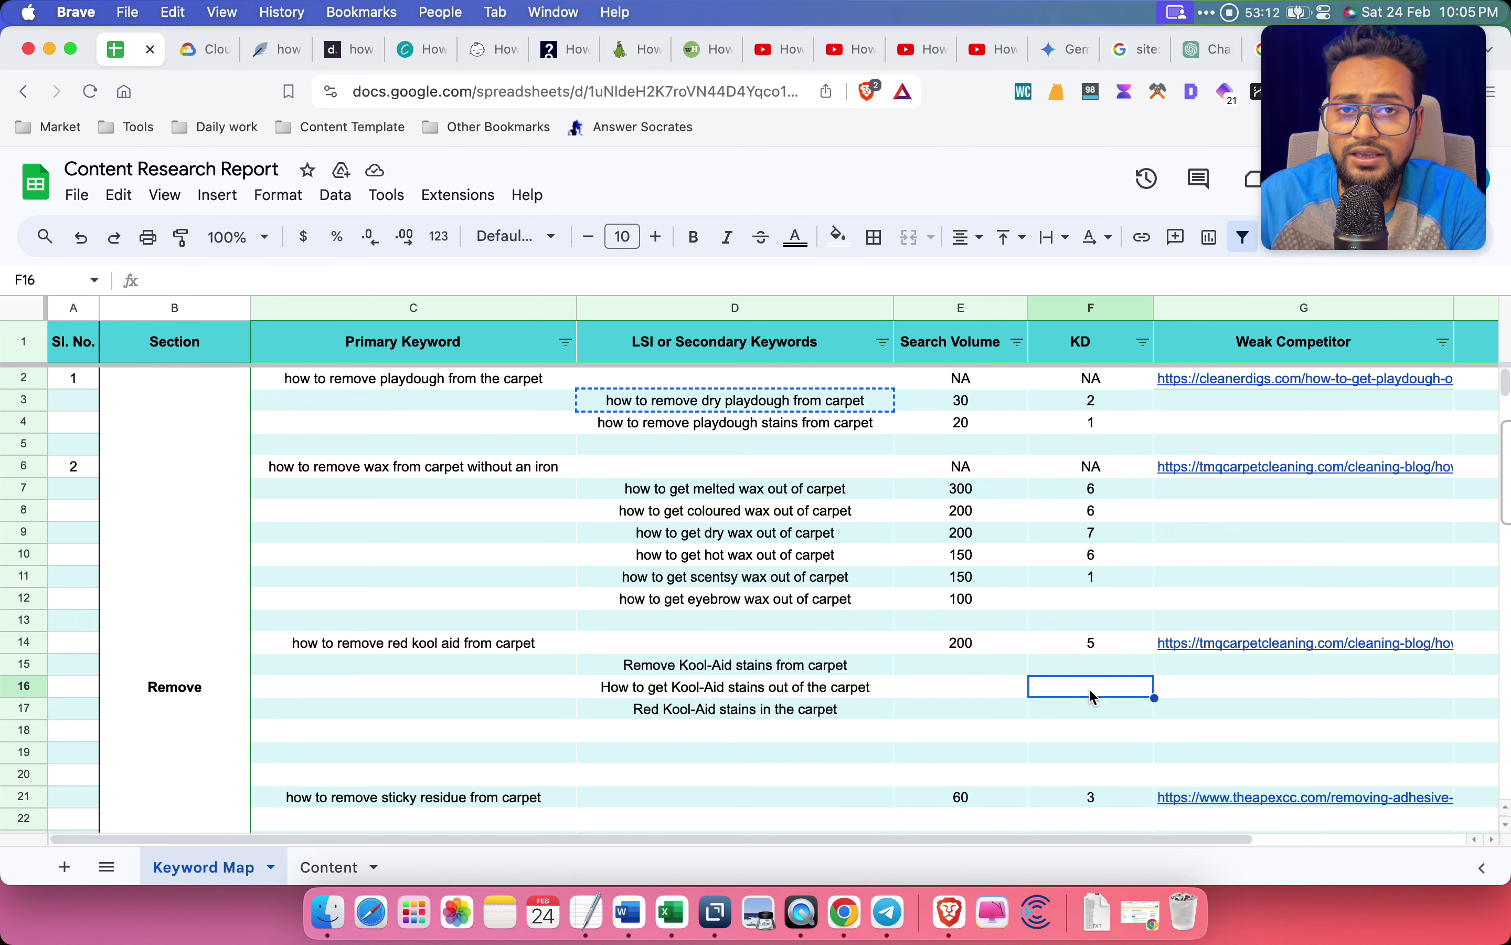
Return to the Dokey article and start a new line below the Method 4 heading
click(340, 50)
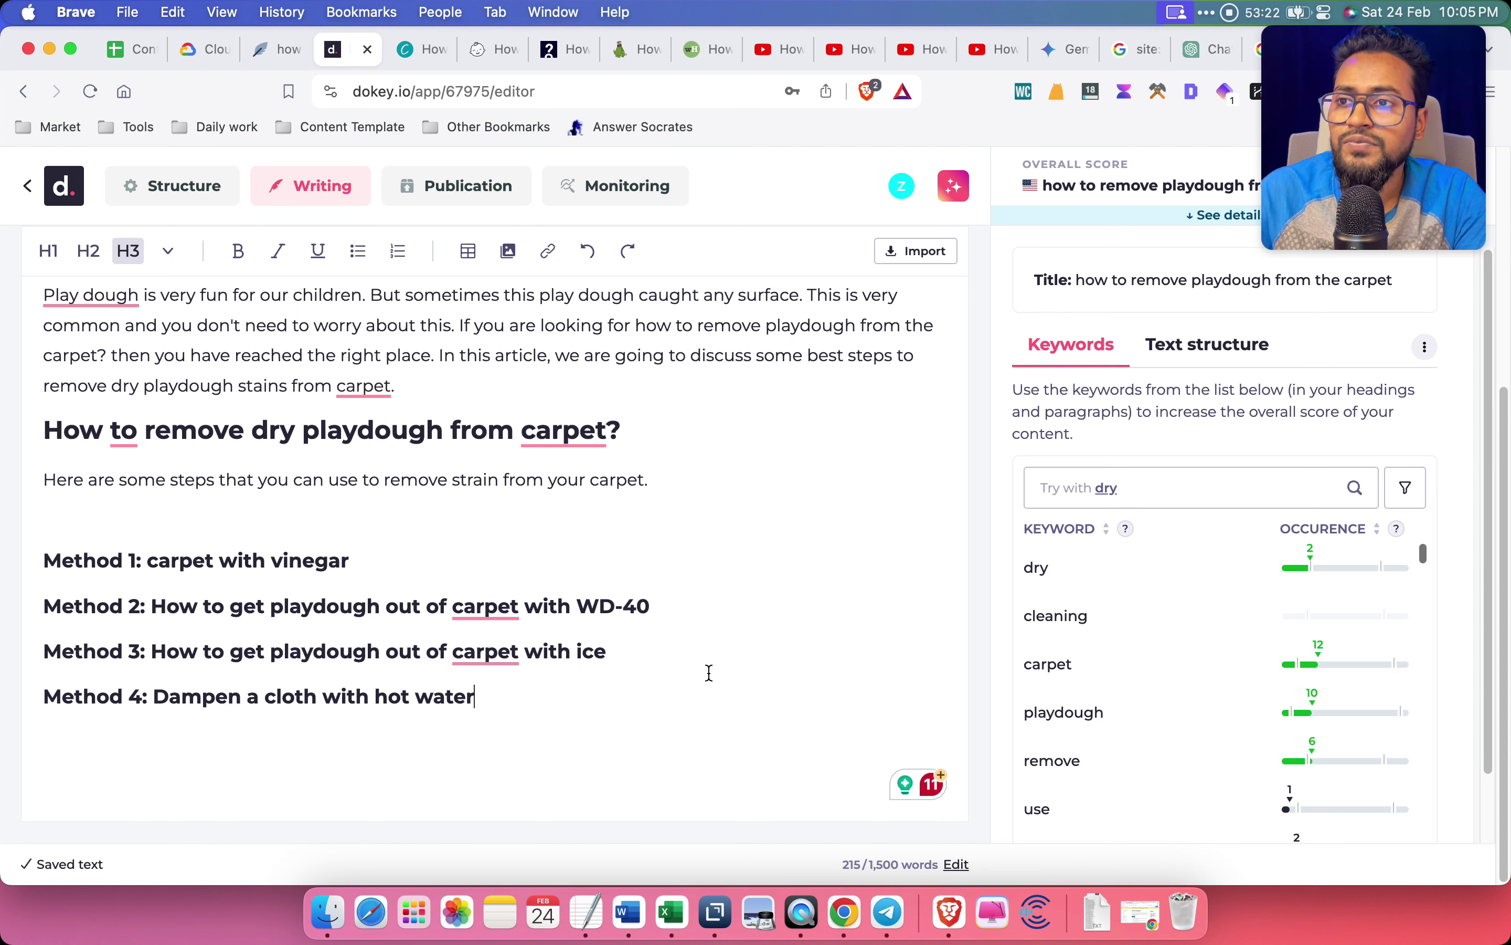
key(Return)
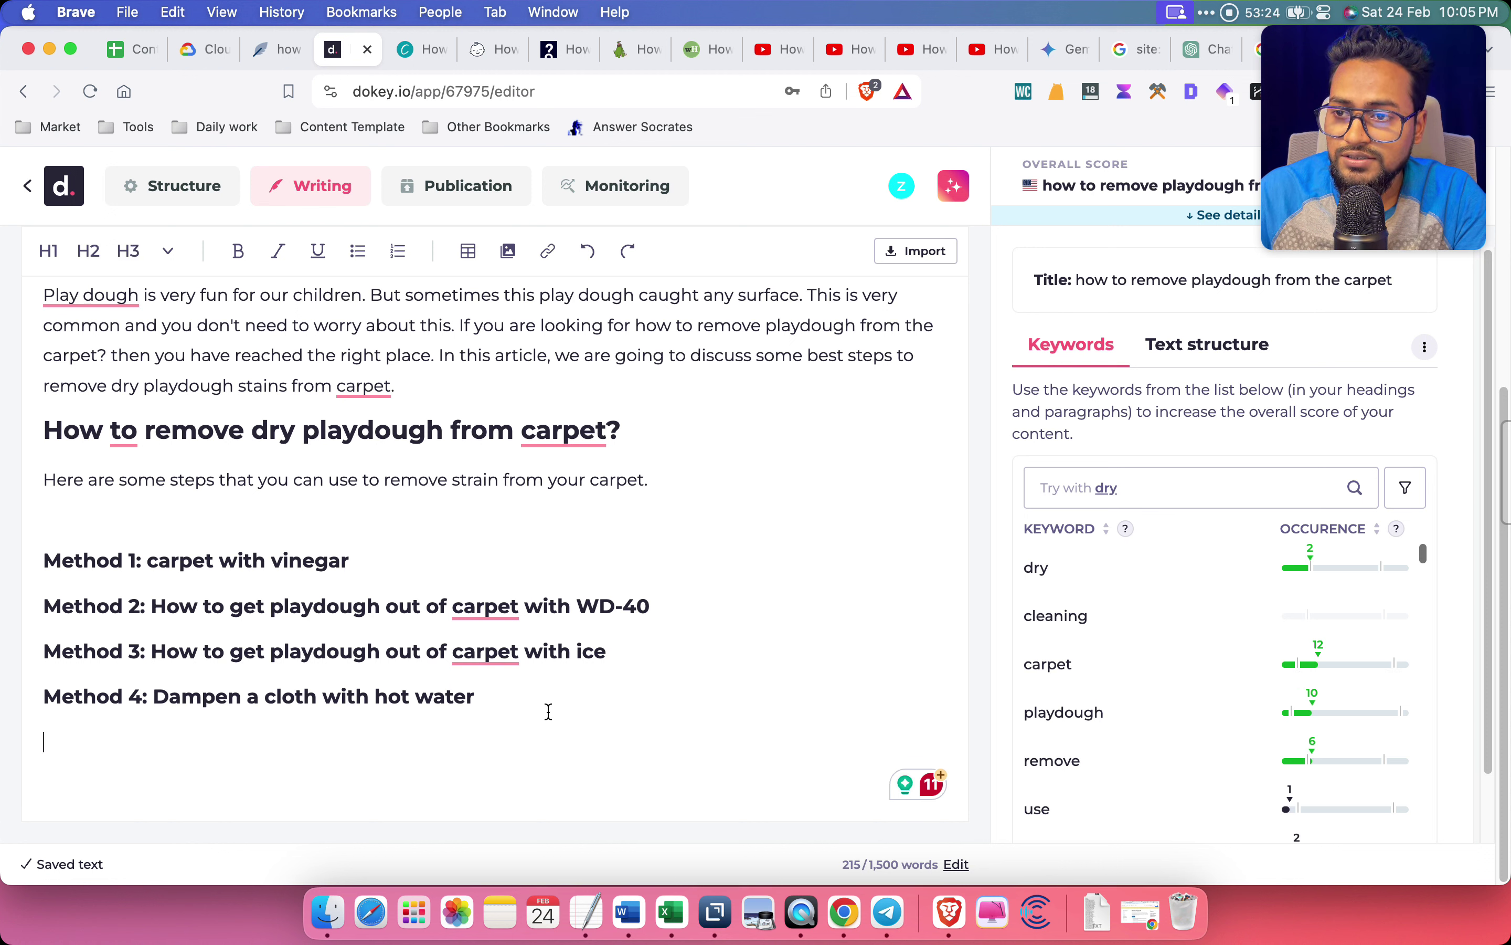